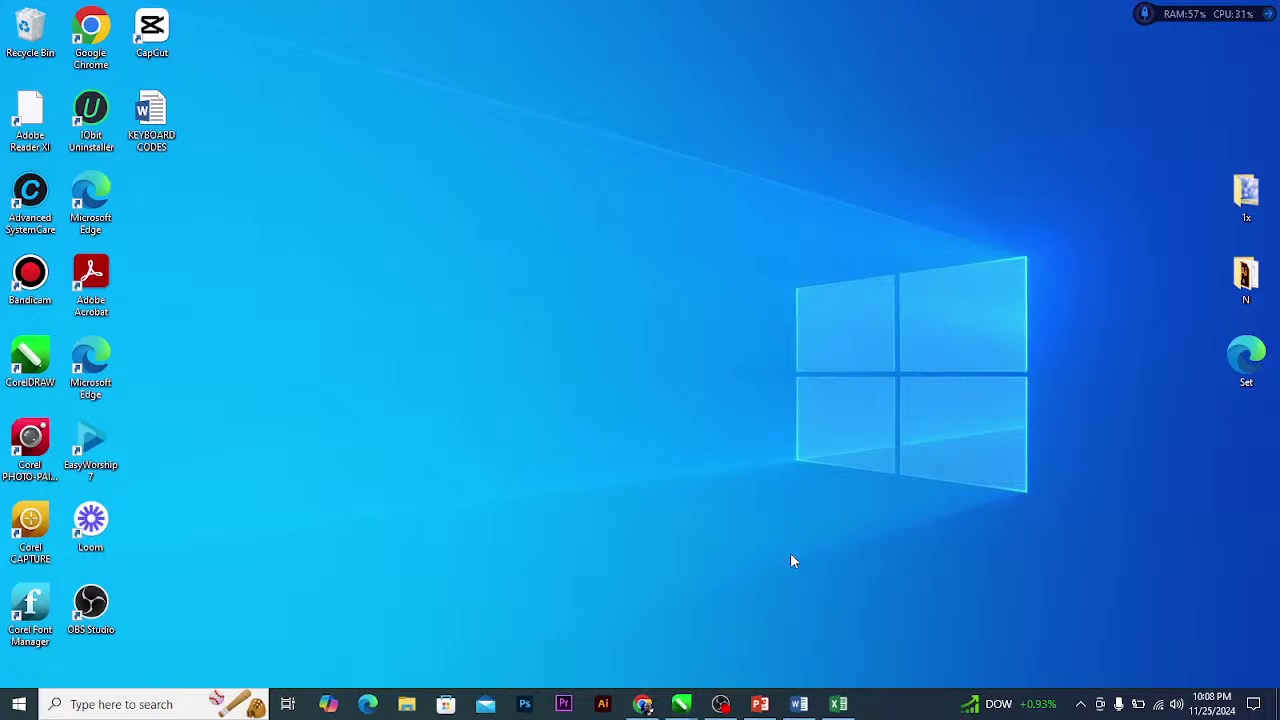
Switch between the running Word and PowerPoint start screens, then return to the desktop.
{"action": "left_click", "coordinate": [799, 704]}
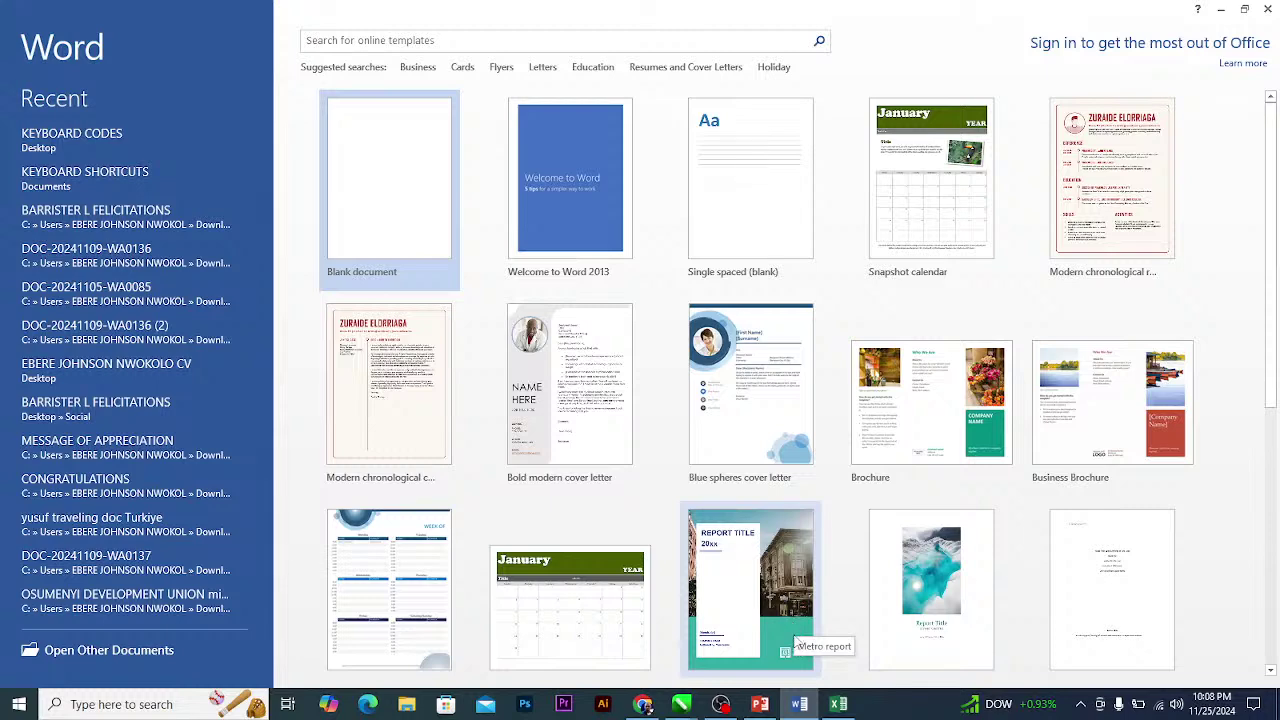
{"action": "left_click", "coordinate": [799, 704]}
{"action": "left_click", "coordinate": [760, 704]}
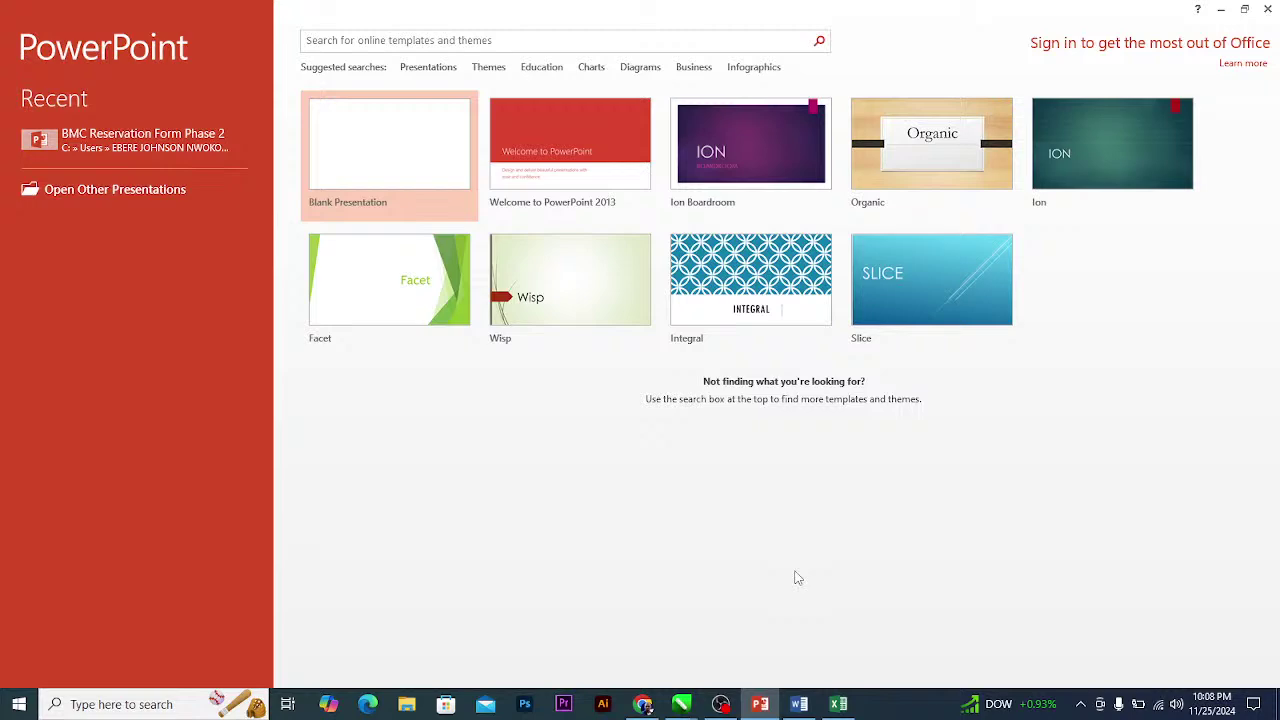
{"action": "left_click", "coordinate": [799, 704]}
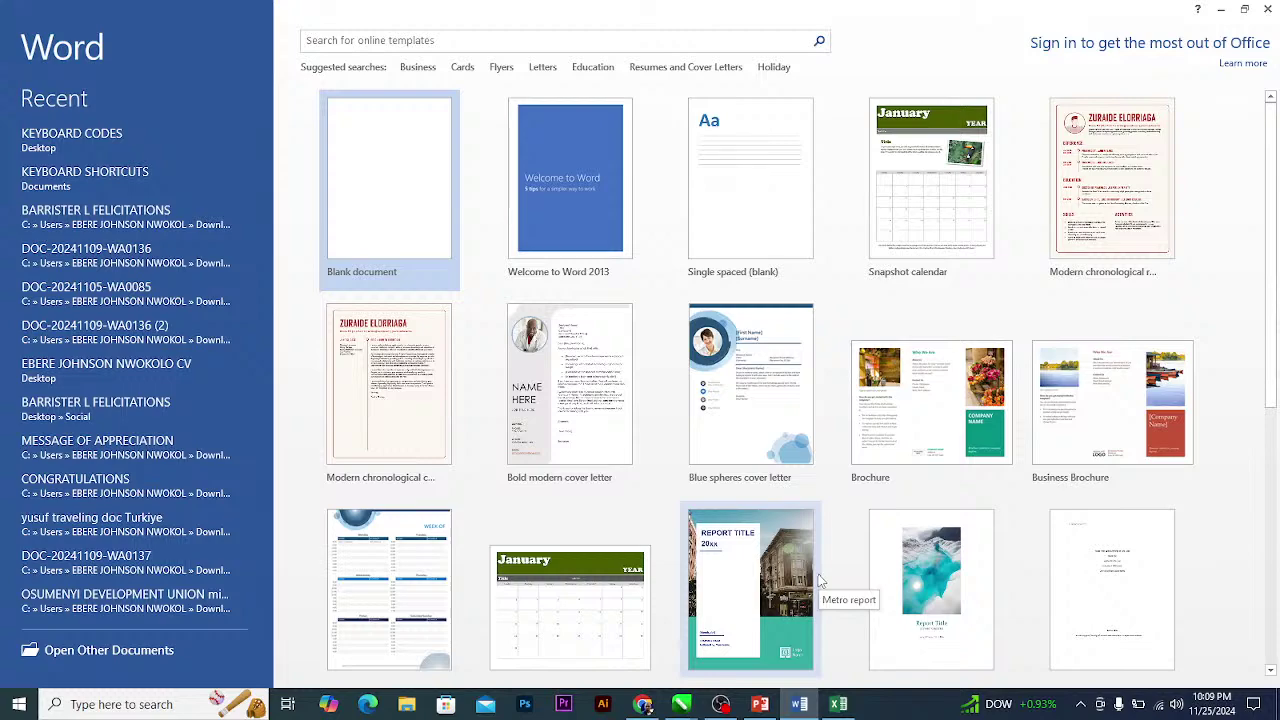
{"action": "left_click", "coordinate": [800, 704]}
{"action": "left_click", "coordinate": [770, 704]}
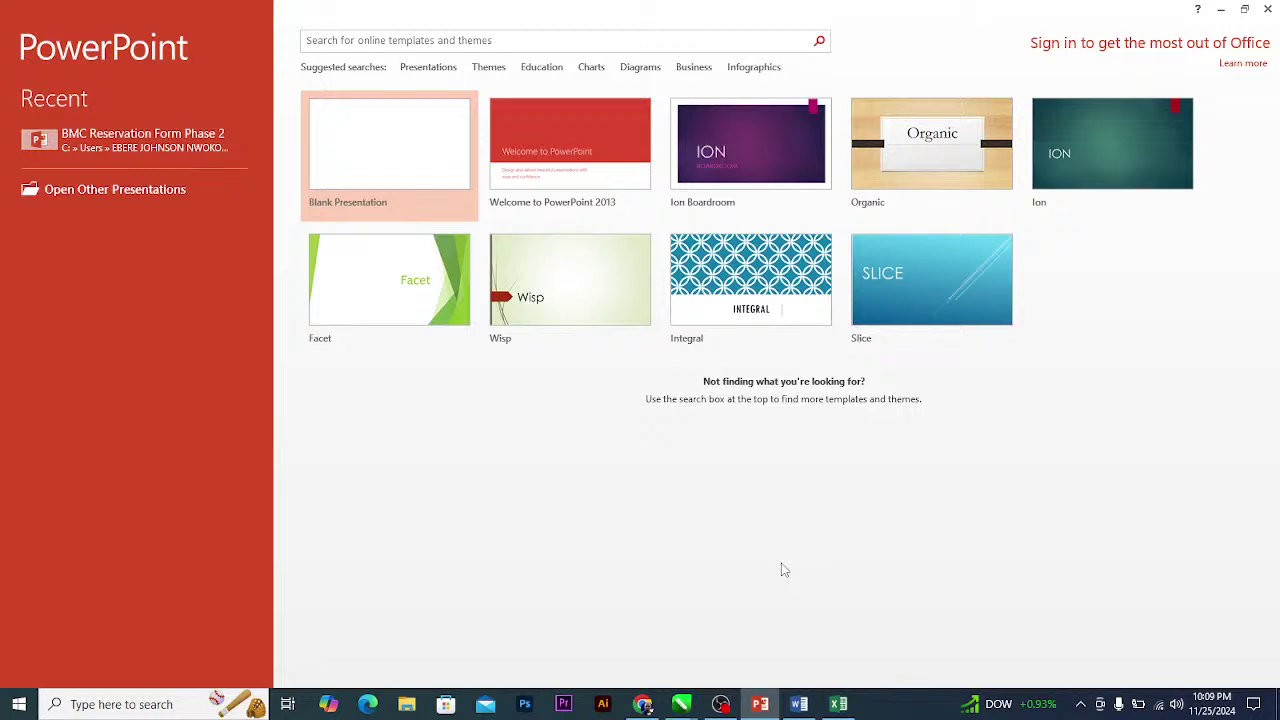
{"action": "left_click", "coordinate": [764, 705]}
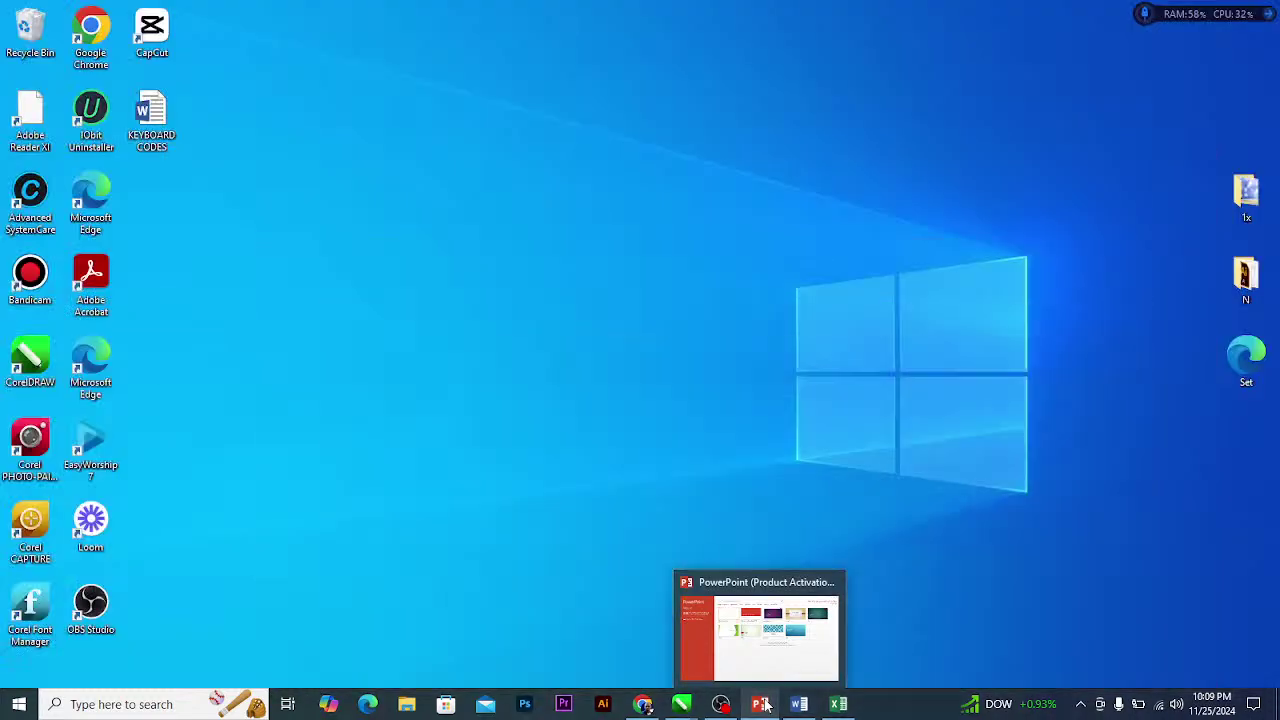
Bring up the running Excel and CorelDRAW windows in turn, minimizing each back to the desktop.
{"action": "left_click", "coordinate": [840, 704]}
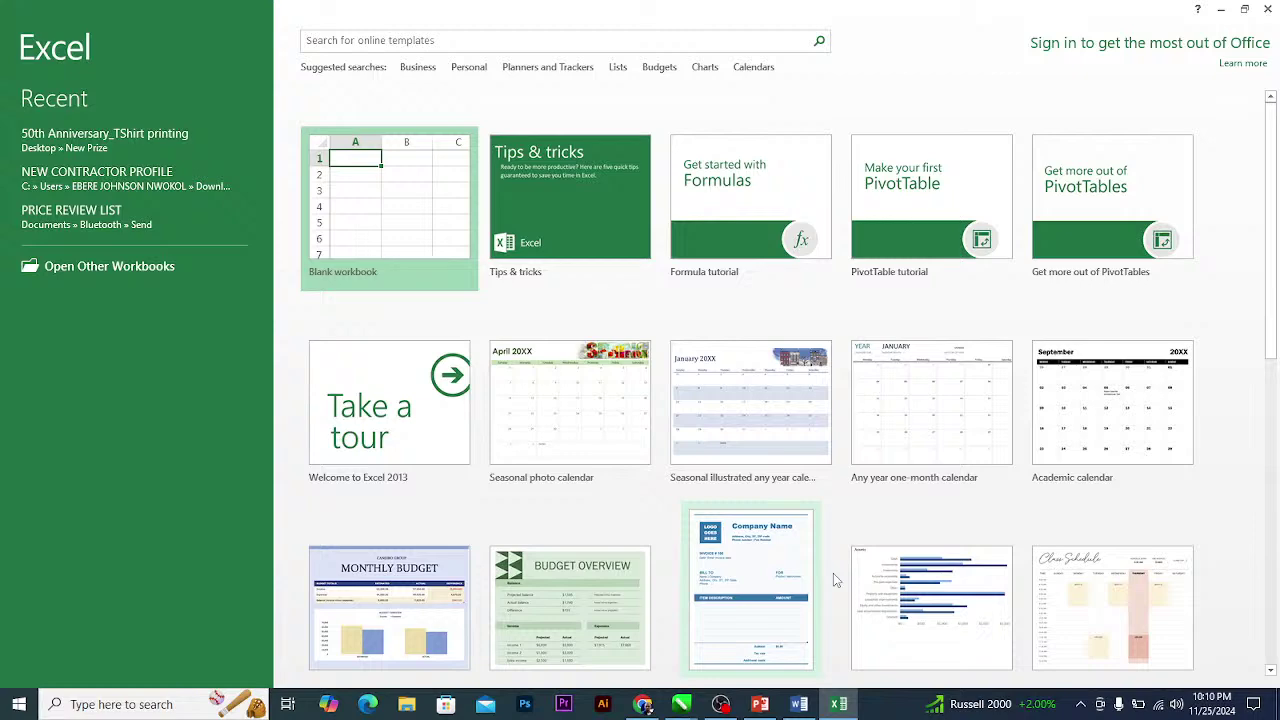
{"action": "left_click", "coordinate": [836, 704]}
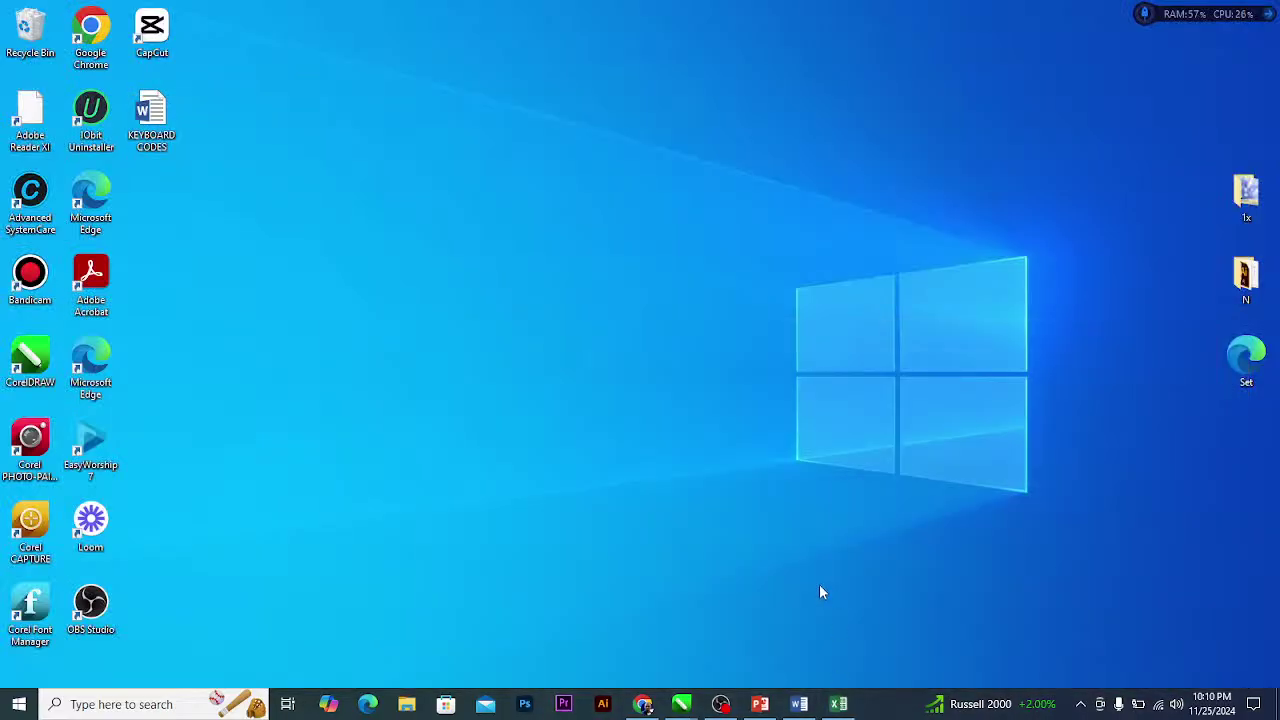
{"action": "mouse_move", "coordinate": [681, 704]}
{"action": "left_click", "coordinate": [880, 640]}
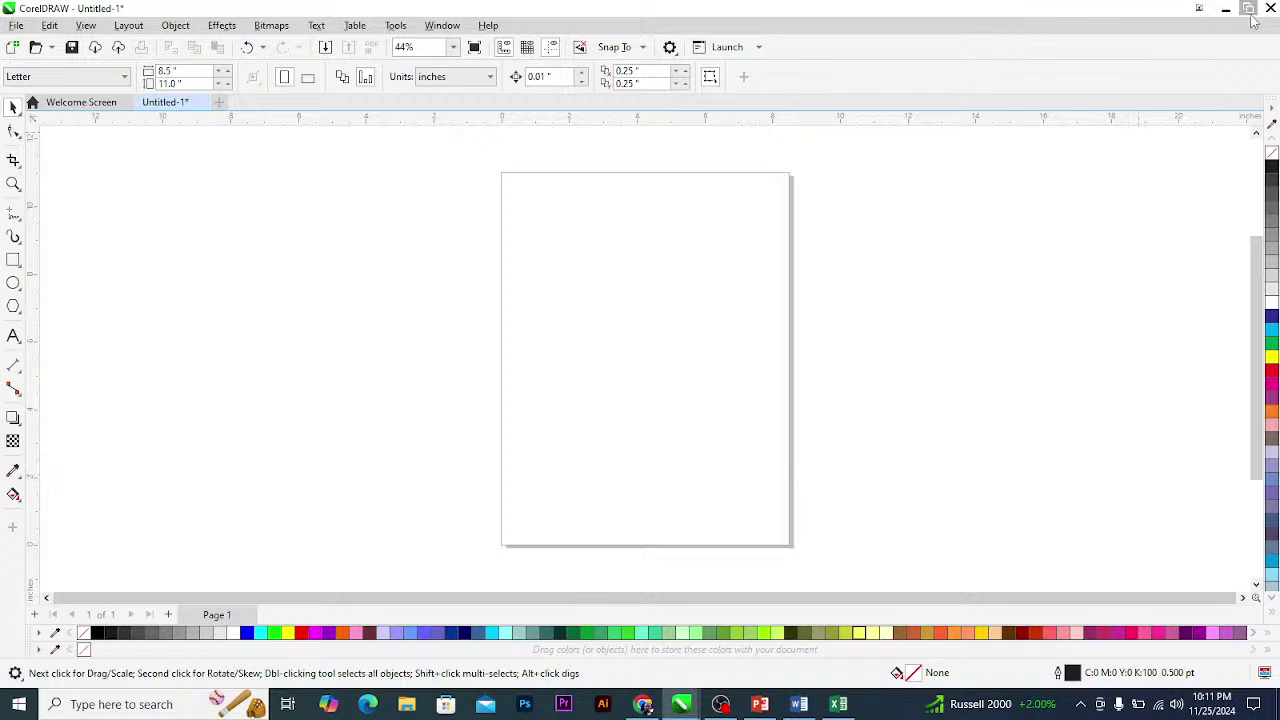
{"action": "left_click", "coordinate": [1226, 8]}
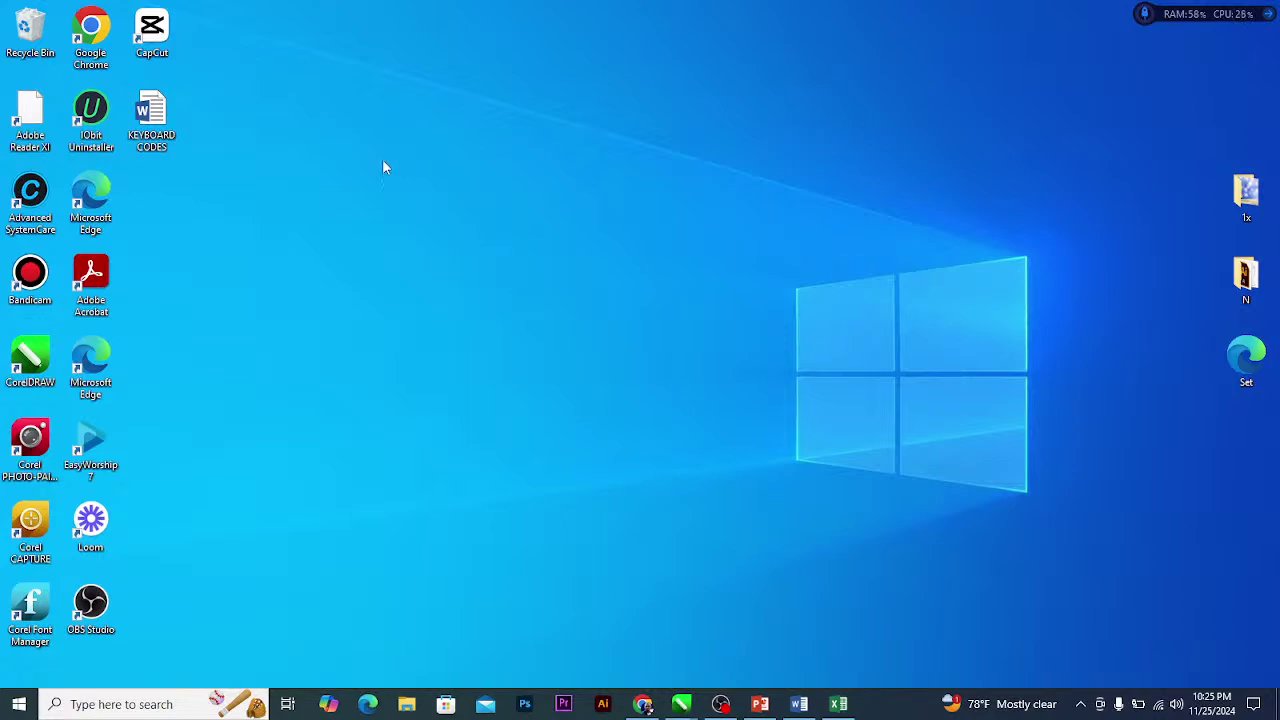
Switch to Word, create a blank document and start a numbered list in the 1) format.
{"action": "left_click", "coordinate": [799, 704]}
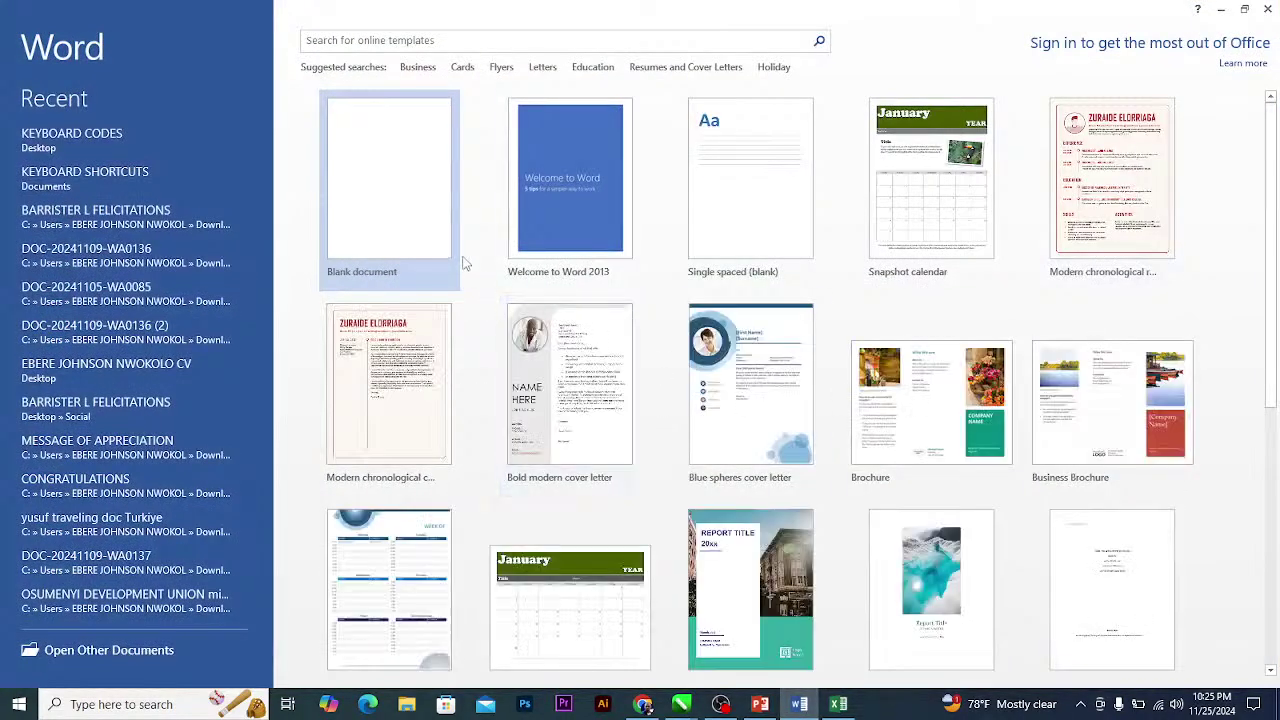
{"action": "key", "text": "Return"}
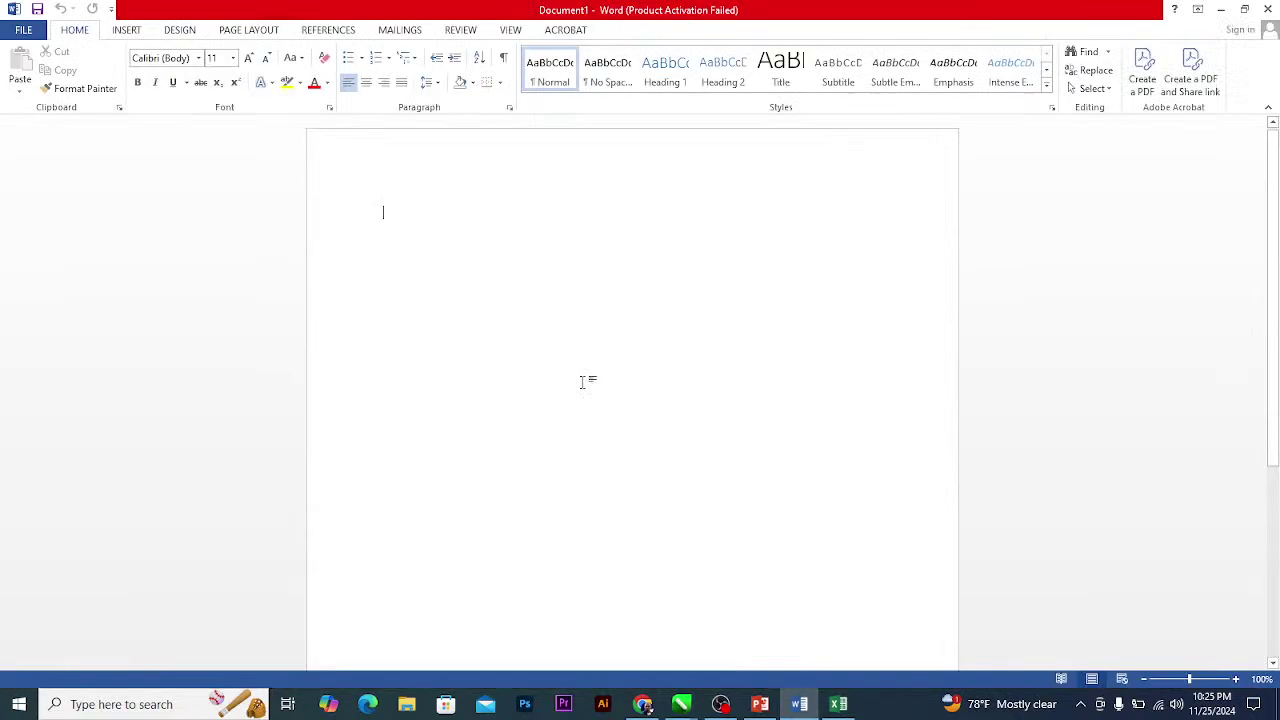
{"action": "type", "text": "1) "}
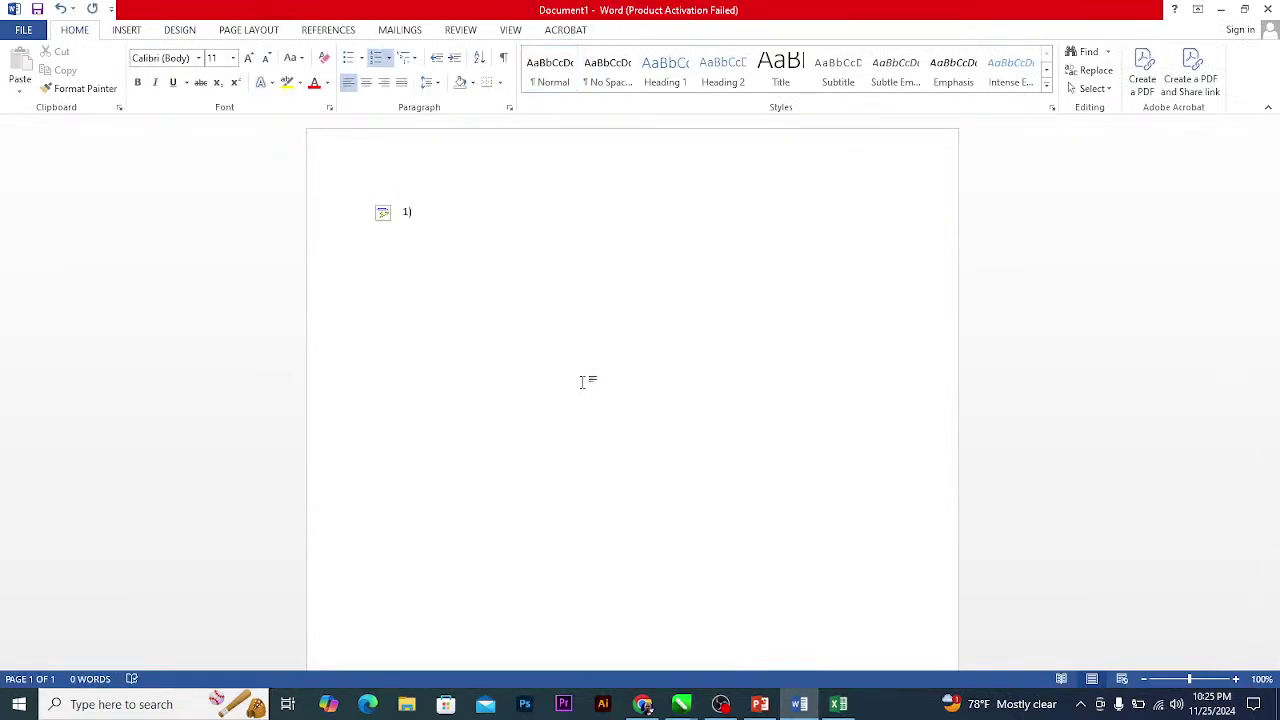
Enter the numbered list items Icons, Mouse Pointer, Task Bar and Desktop Background.
{"action": "type", "text": "Icons"}
{"action": "key", "text": "Return"}
{"action": "type", "text": "Mouse Po"}
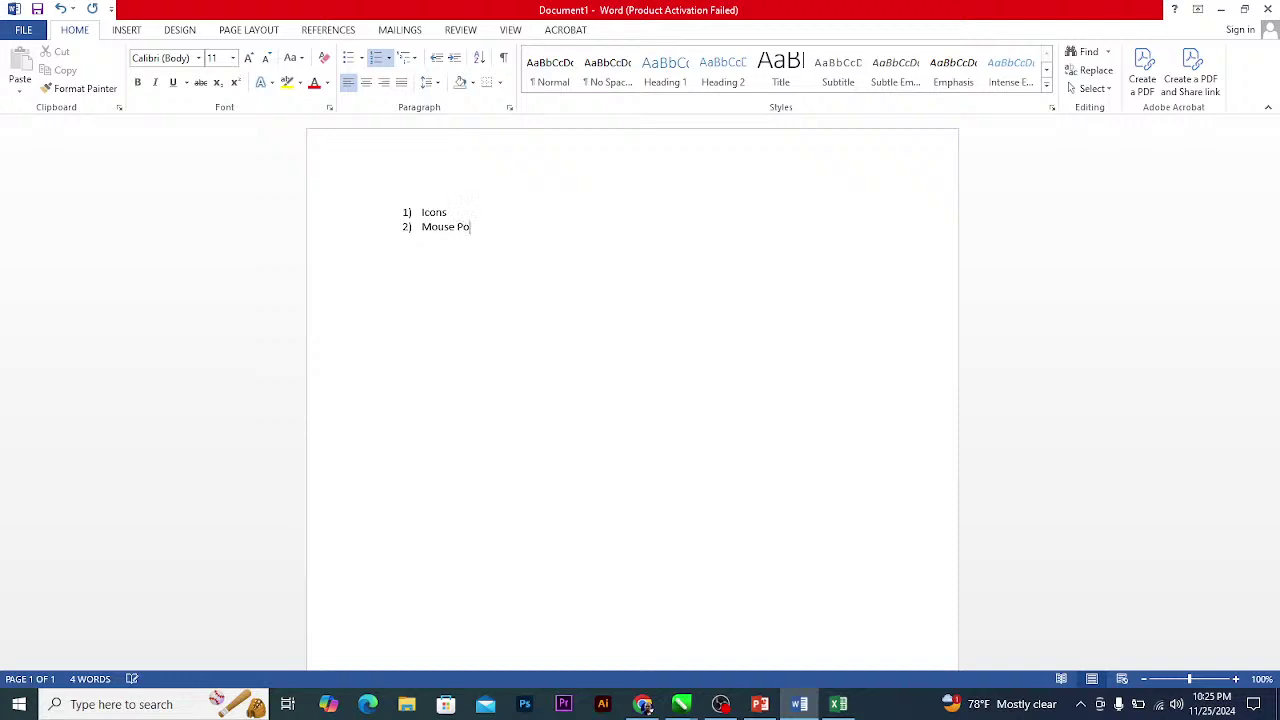
{"action": "type", "text": "inter"}
{"action": "key", "text": "Return"}
{"action": "type", "text": "Task Bar"}
{"action": "key", "text": "Return"}
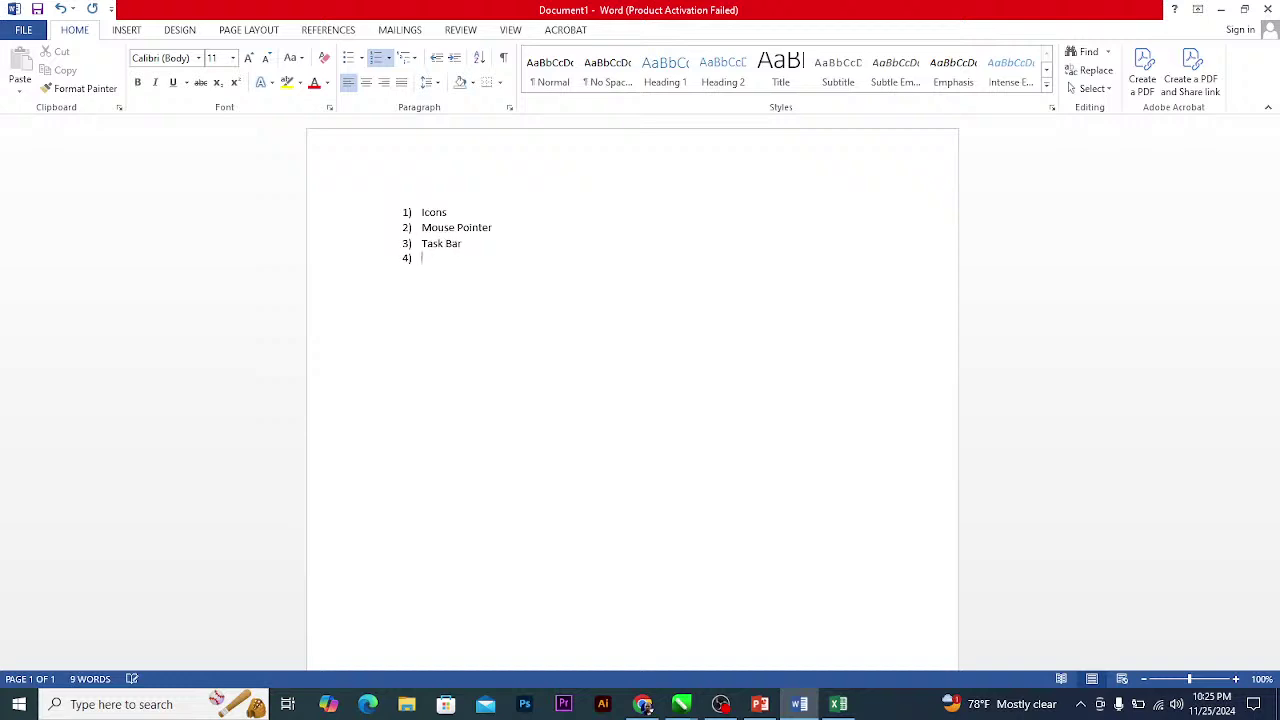
{"action": "type", "text": "Desktop Backgrounf"}
{"action": "key", "text": "BackSpace"}
{"action": "type", "text": "d"}
Enlarge the text of the whole numbered list to font size 36.
{"action": "key", "text": "ctrl+a"}
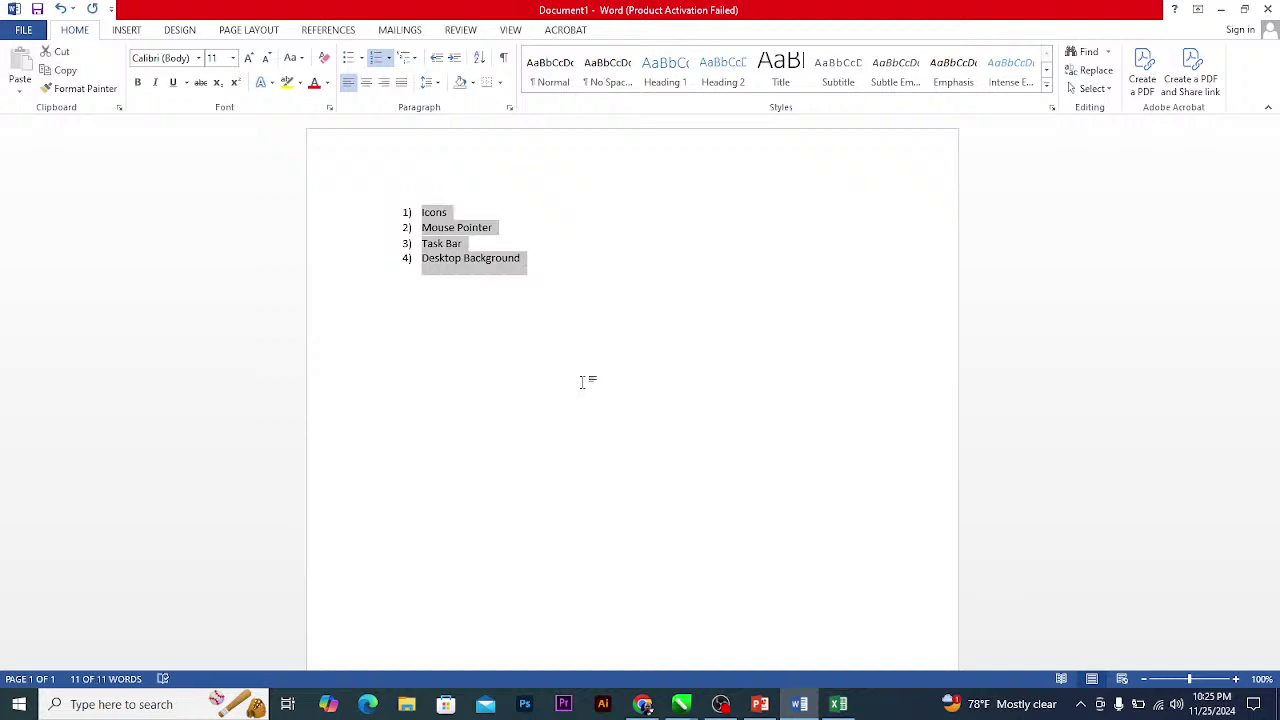
{"action": "key", "text": "ctrl+shift+period"}
{"action": "key", "text": "ctrl+shift+period"}
{"action": "key", "text": "ctrl+shift+period"}
{"action": "key", "text": "ctrl+shift+period"}
{"action": "key", "text": "ctrl+shift+period"}
{"action": "key", "text": "ctrl+shift+period"}
{"action": "key", "text": "ctrl+shift+period"}
{"action": "key", "text": "ctrl+shift+period"}
{"action": "key", "text": "ctrl+shift+period"}
{"action": "key", "text": "ctrl+shift+period"}
{"action": "key", "text": "ctrl+shift+period"}
{"action": "key", "text": "ctrl+shift+period"}
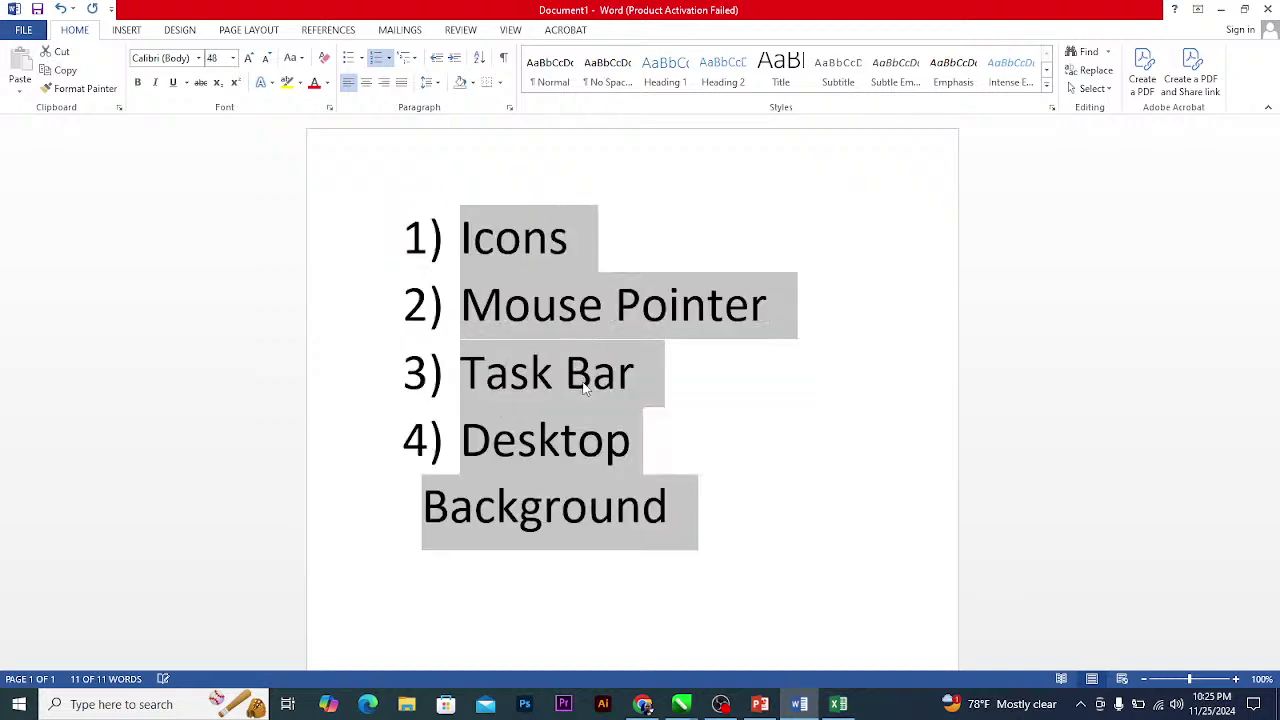
{"action": "key", "text": "ctrl+shift+comma"}
{"action": "key", "text": "ctrl+shift+comma"}
{"action": "key", "text": "ctrl+shift+comma"}
{"action": "key", "text": "ctrl+shift+period"}
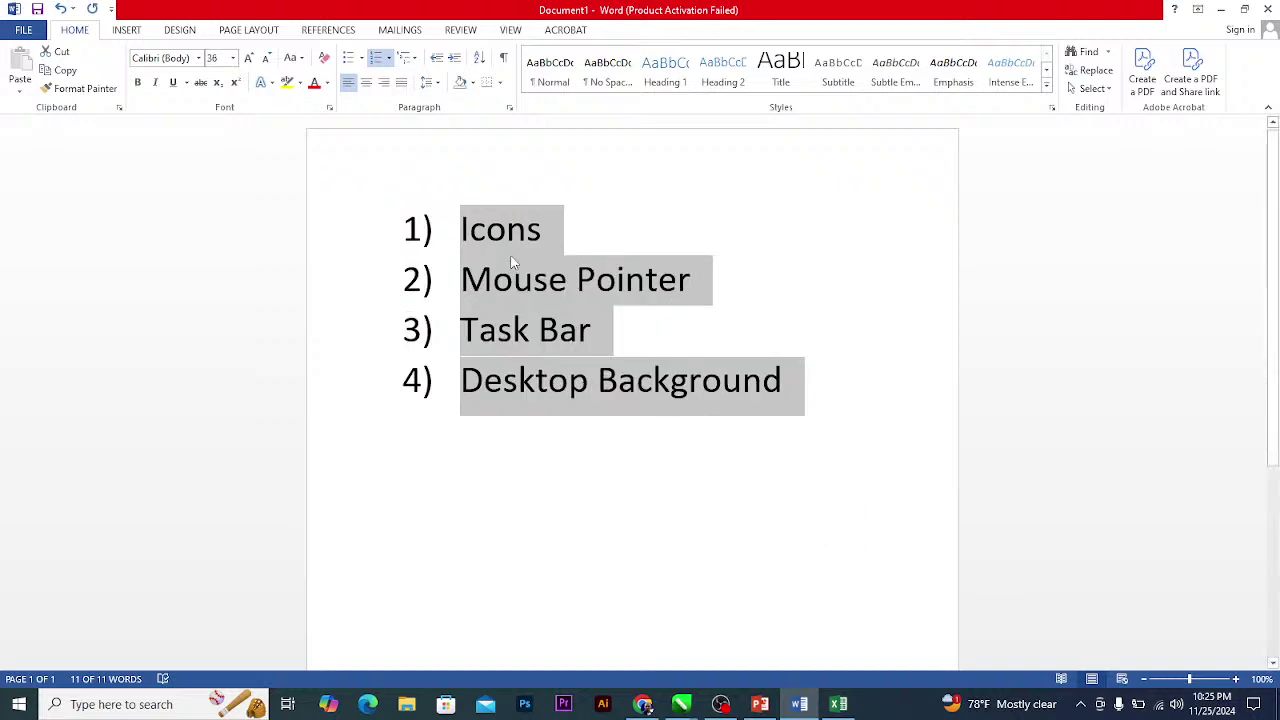
Colour the first list item, Icons, red.
{"action": "left_click", "coordinate": [548, 231]}
{"action": "left_click_drag", "start_coordinate": [548, 231], "coordinate": [461, 231]}
{"action": "left_click", "coordinate": [489, 201]}
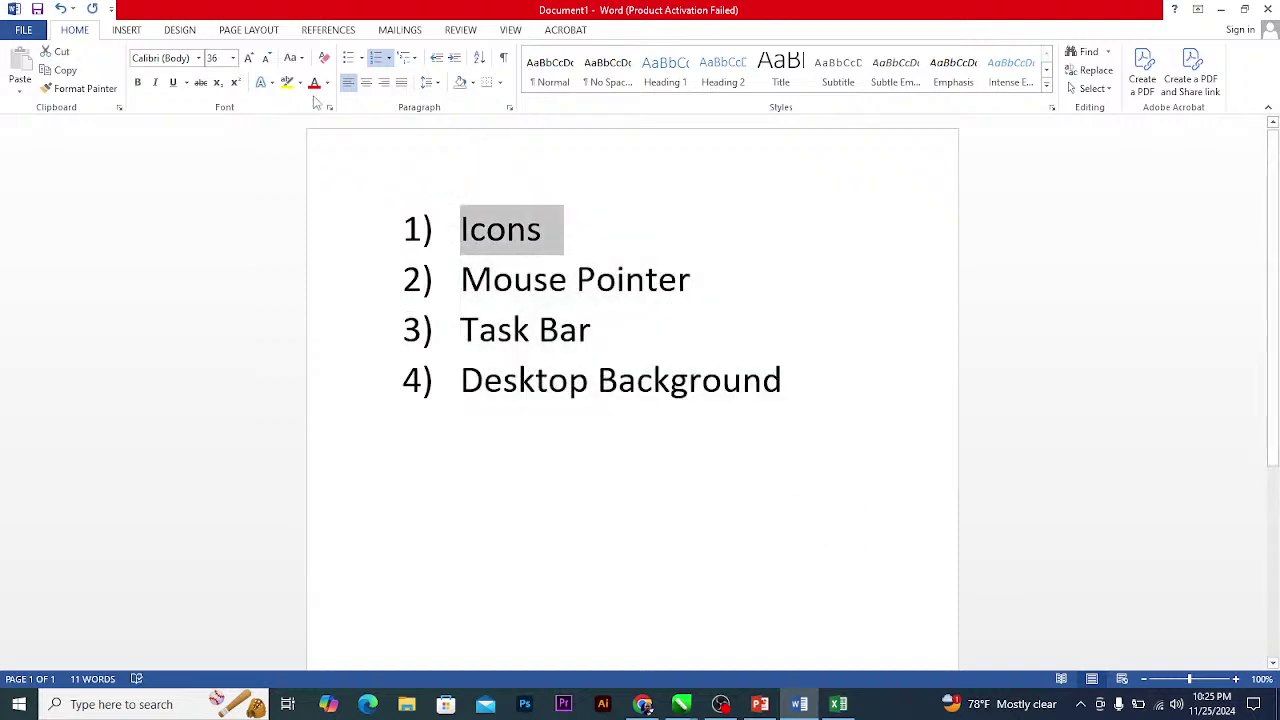
{"action": "left_click", "coordinate": [553, 231]}
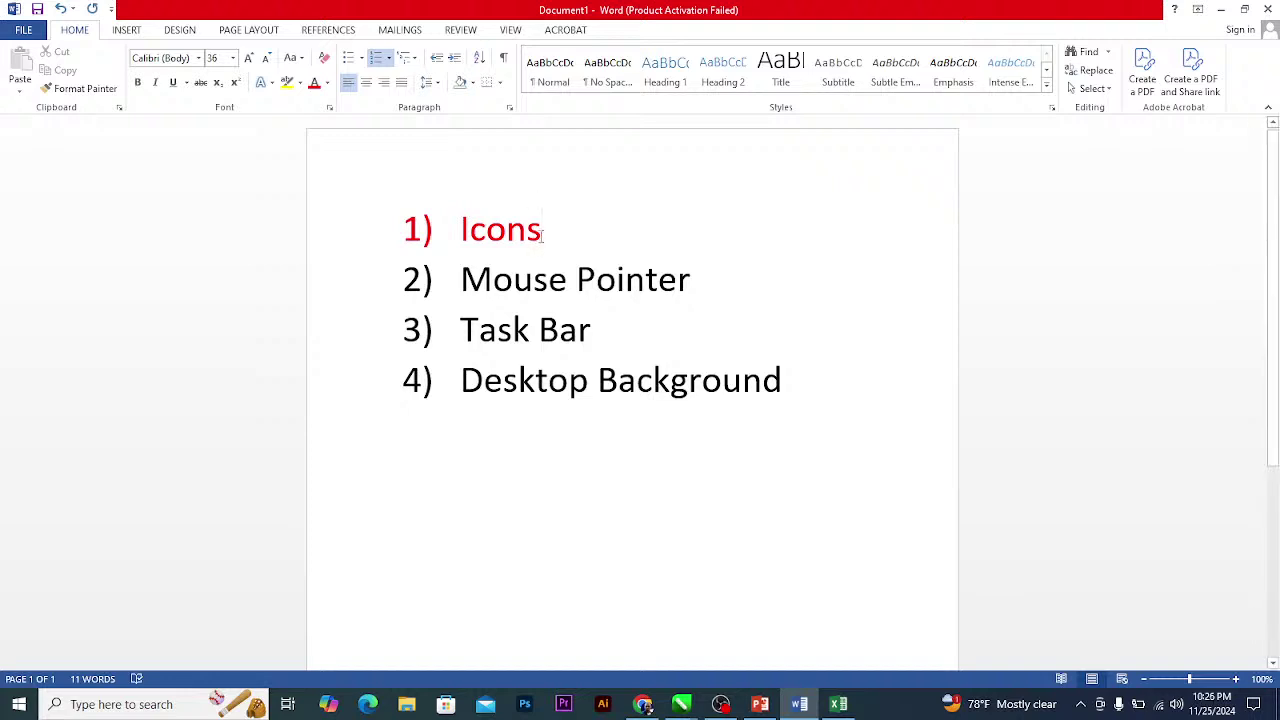
{"action": "left_click_drag", "start_coordinate": [547, 233], "coordinate": [416, 236]}
Colour the third list item, Task Bar, with the light blue theme colour.
{"action": "left_click", "coordinate": [541, 333]}
{"action": "left_click_drag", "start_coordinate": [600, 330], "coordinate": [462, 332]}
{"action": "left_click", "coordinate": [584, 313]}
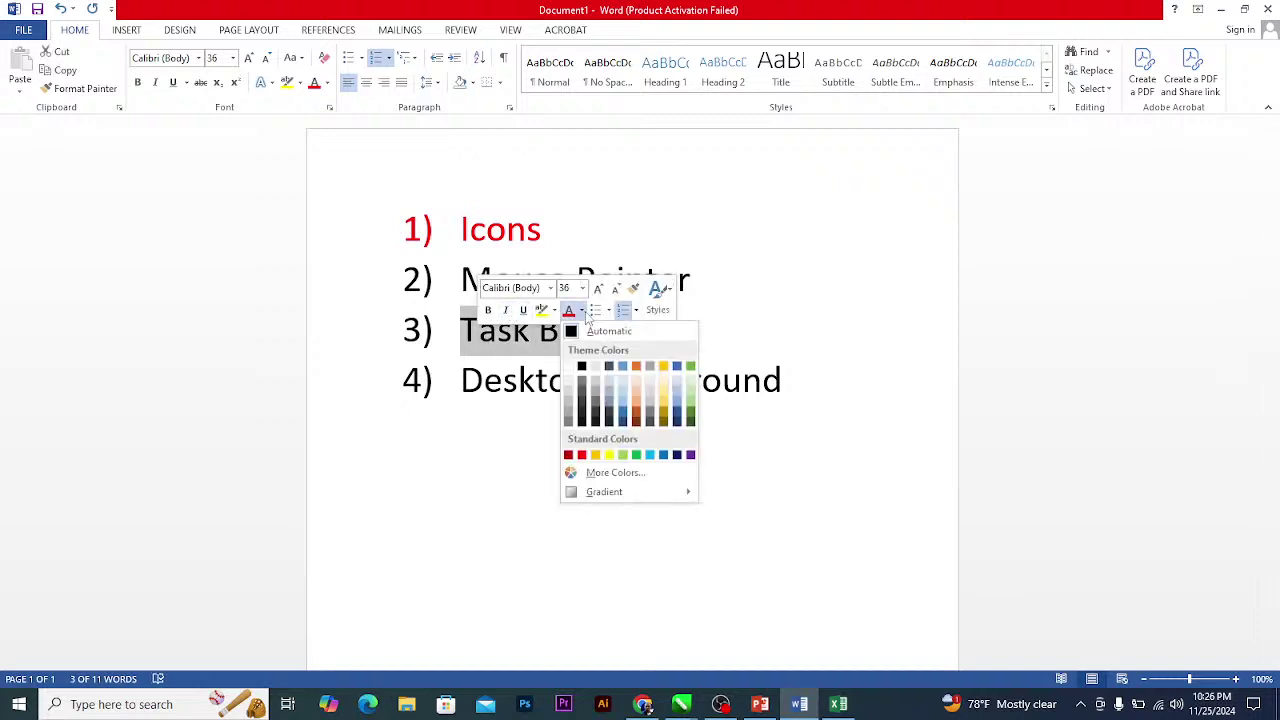
{"action": "left_click", "coordinate": [623, 365]}
{"action": "left_click", "coordinate": [608, 334]}
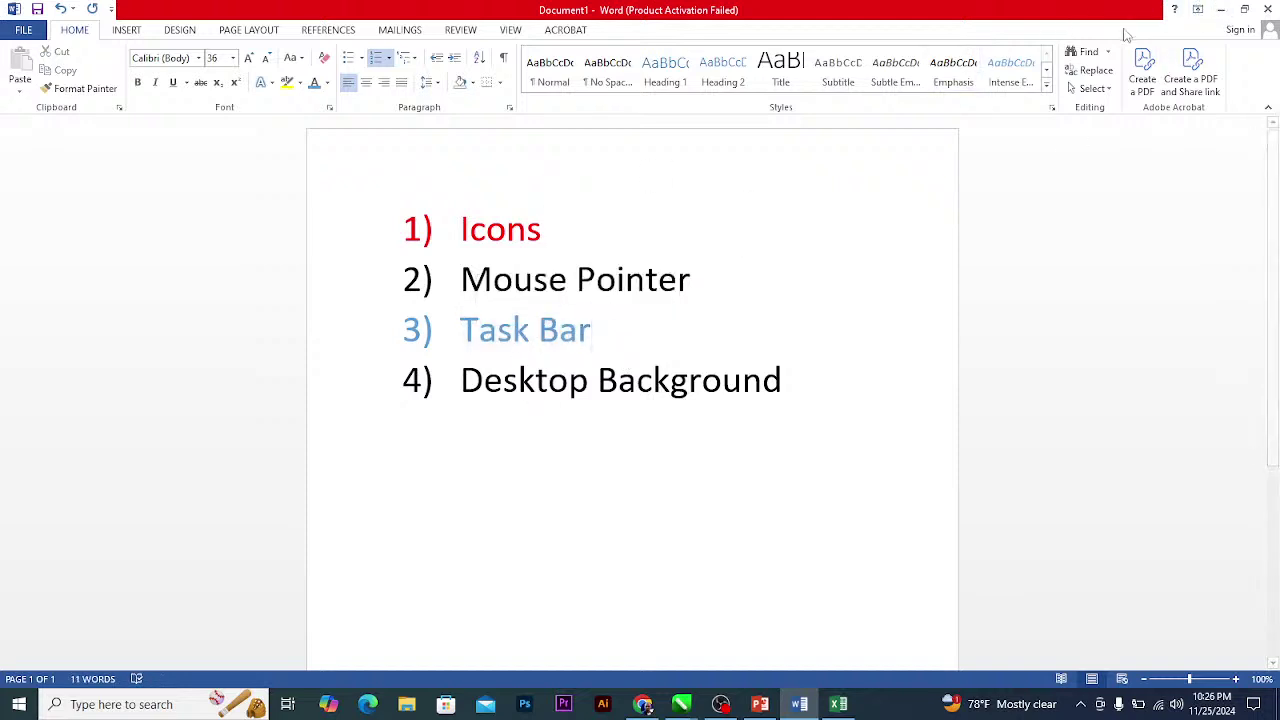
Show the desktop, bring the Word document back briefly, and minimize it again.
{"action": "key", "text": "super+d"}
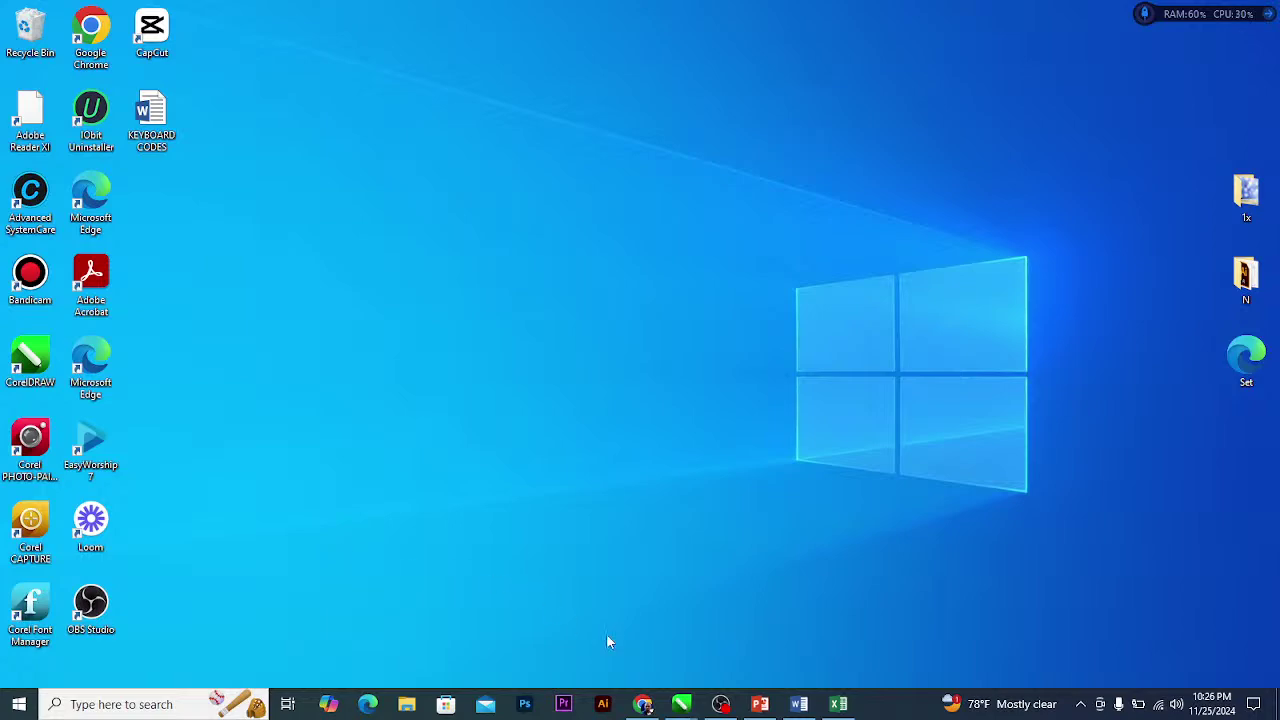
{"action": "left_click", "coordinate": [799, 704]}
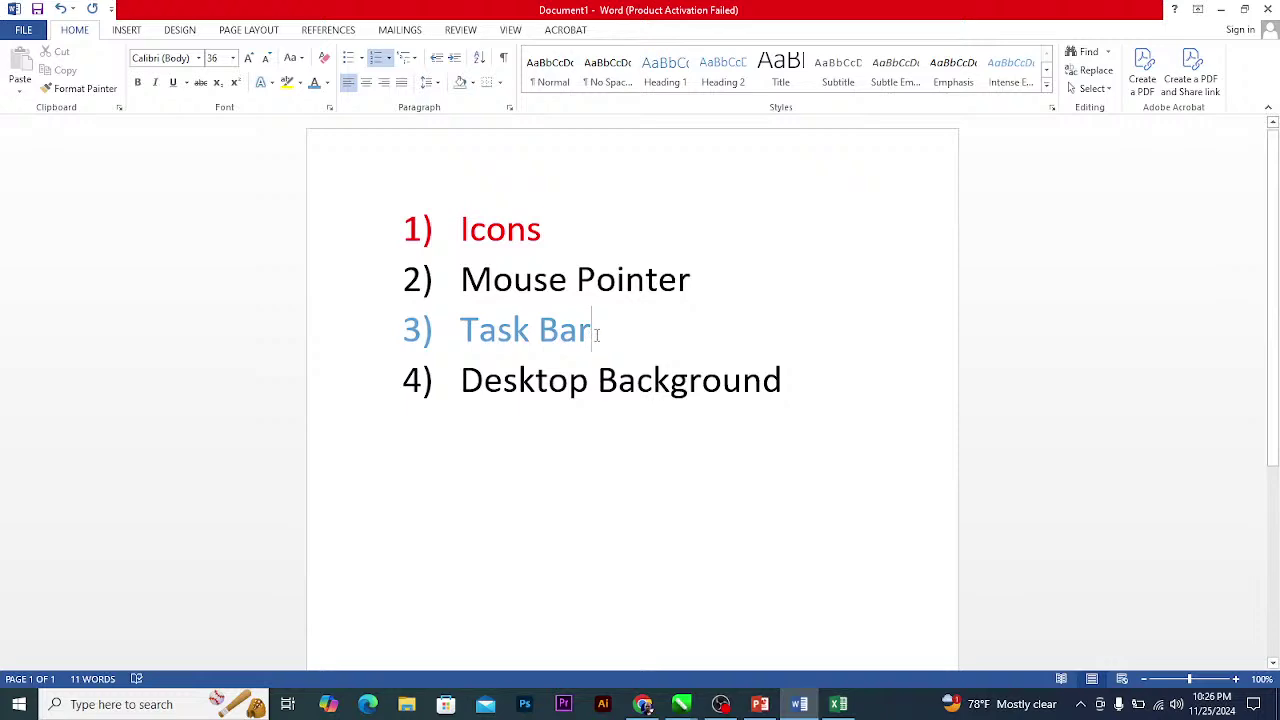
{"action": "left_click", "coordinate": [1221, 9]}
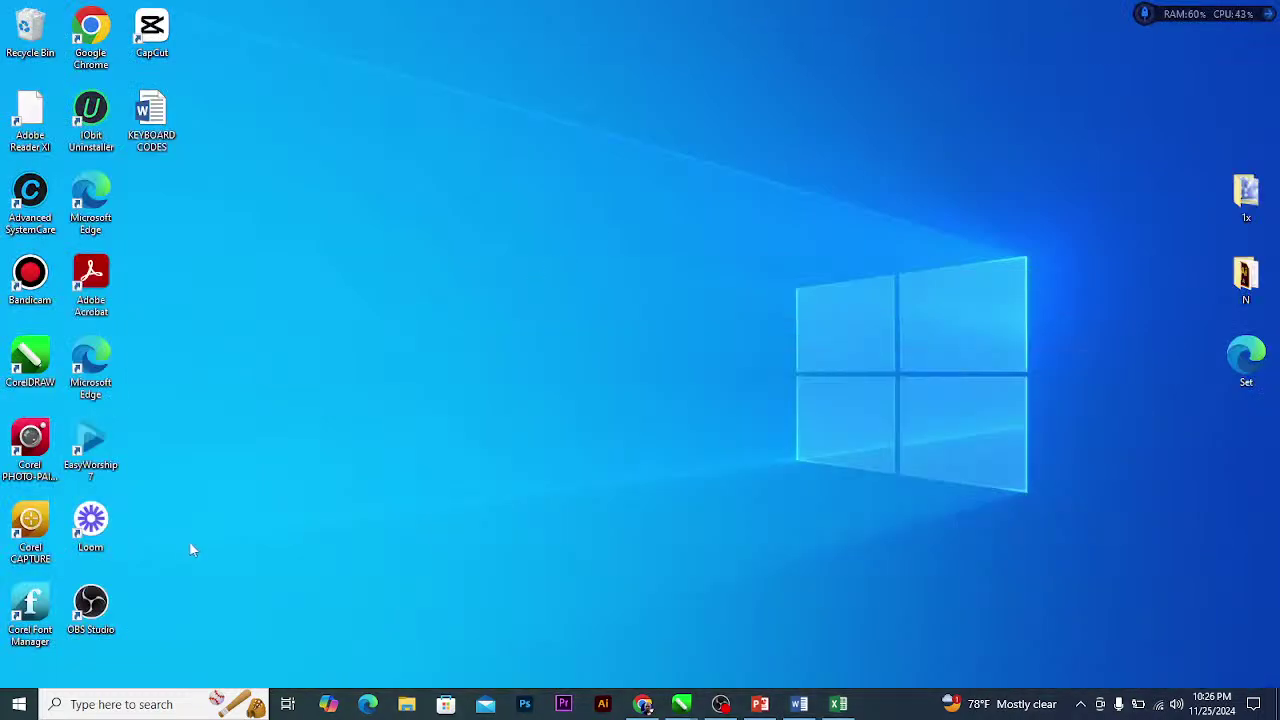
Search Windows for "word" and dismiss the search without opening anything.
{"action": "left_click", "coordinate": [16, 706]}
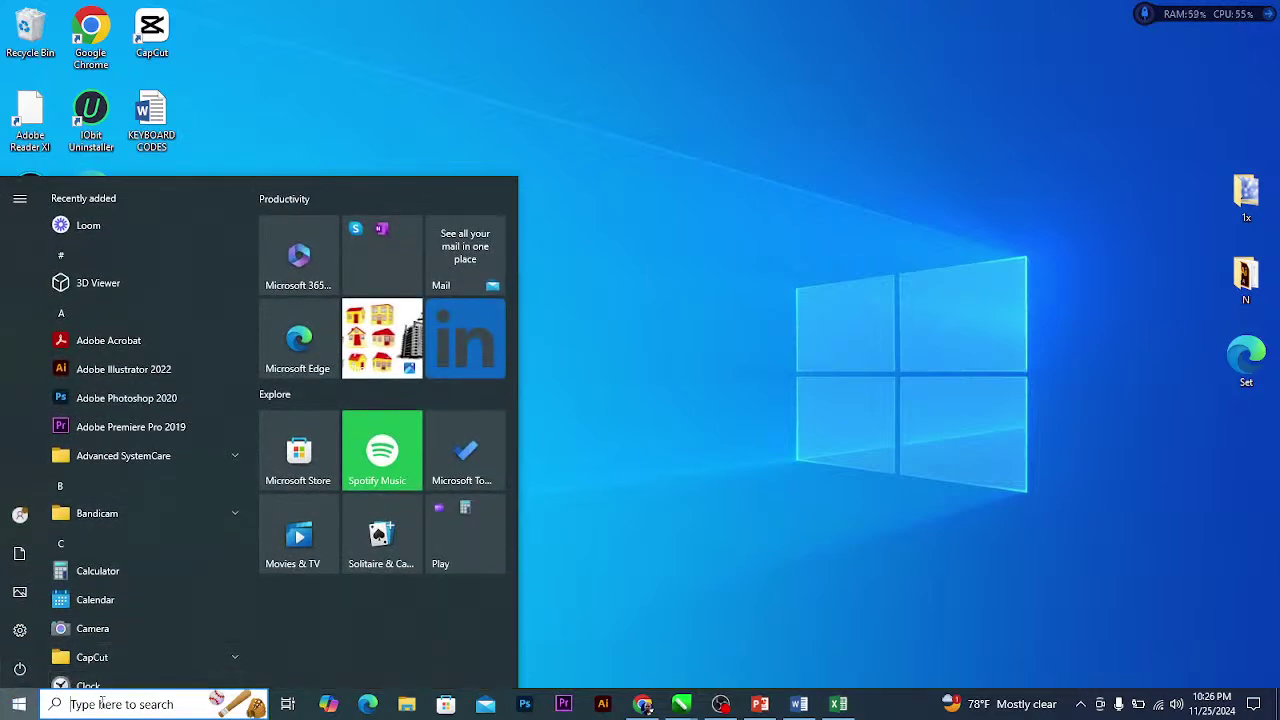
{"action": "type", "text": "word"}
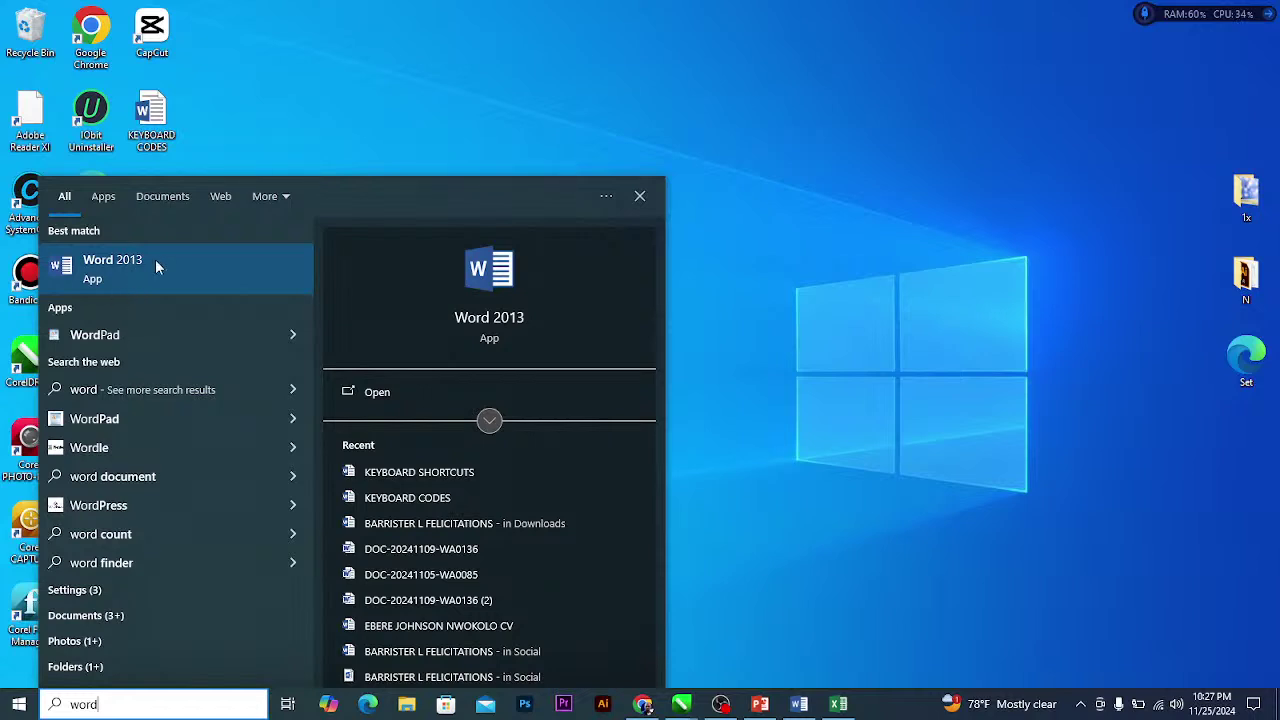
{"action": "left_click", "coordinate": [252, 94]}
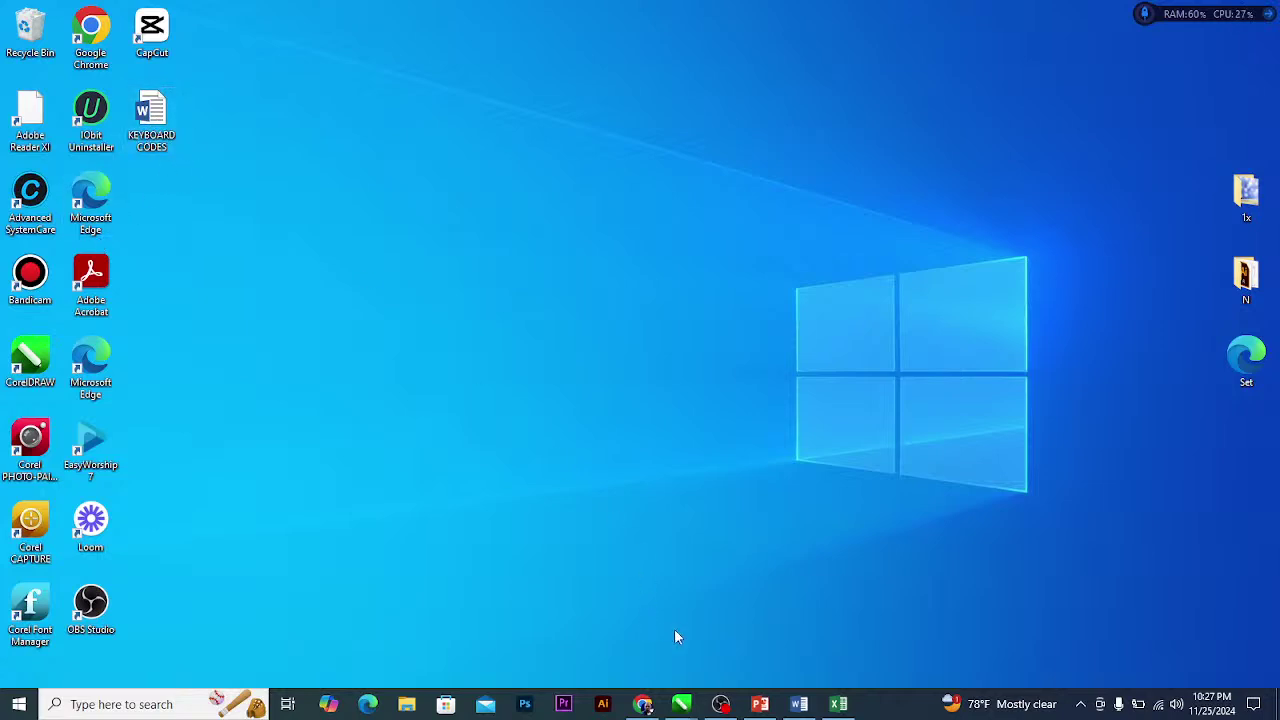
Restore the Word document and highlight the Icons and Task Bar items in turn to review them.
{"action": "left_click", "coordinate": [799, 704]}
{"action": "left_click", "coordinate": [543, 233]}
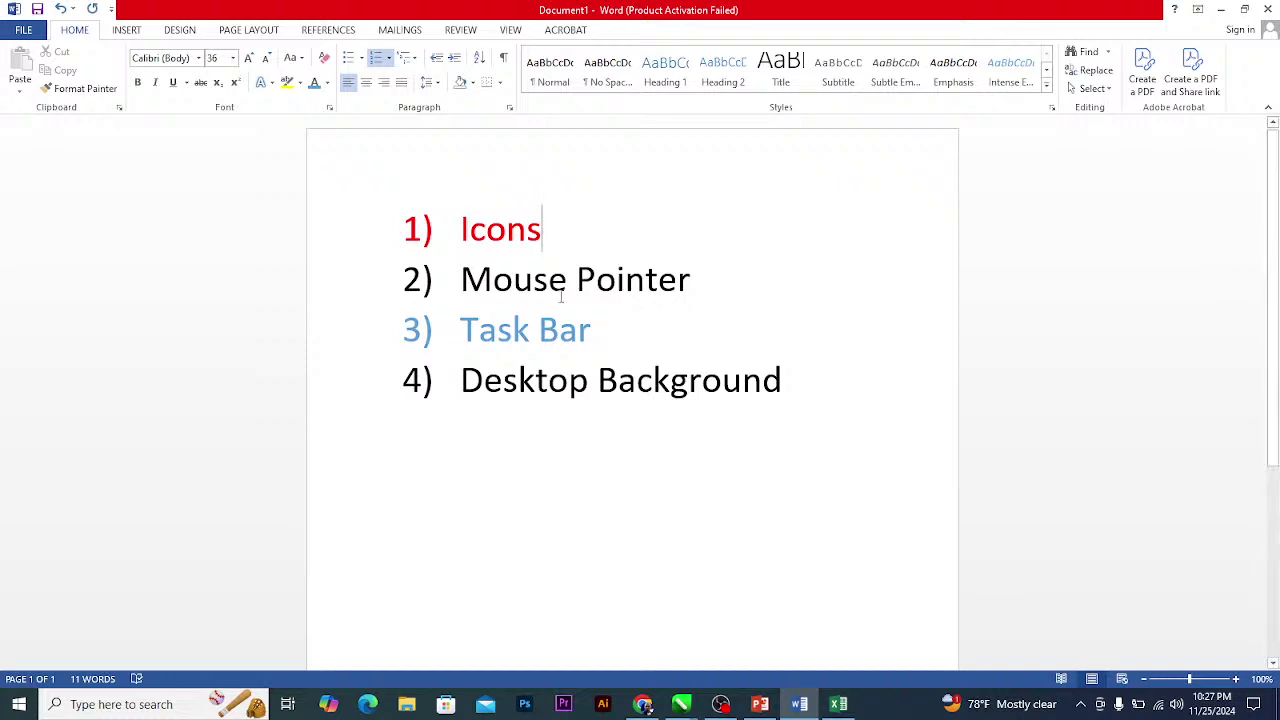
{"action": "left_click", "coordinate": [576, 331]}
{"action": "left_click_drag", "start_coordinate": [555, 228], "coordinate": [453, 236]}
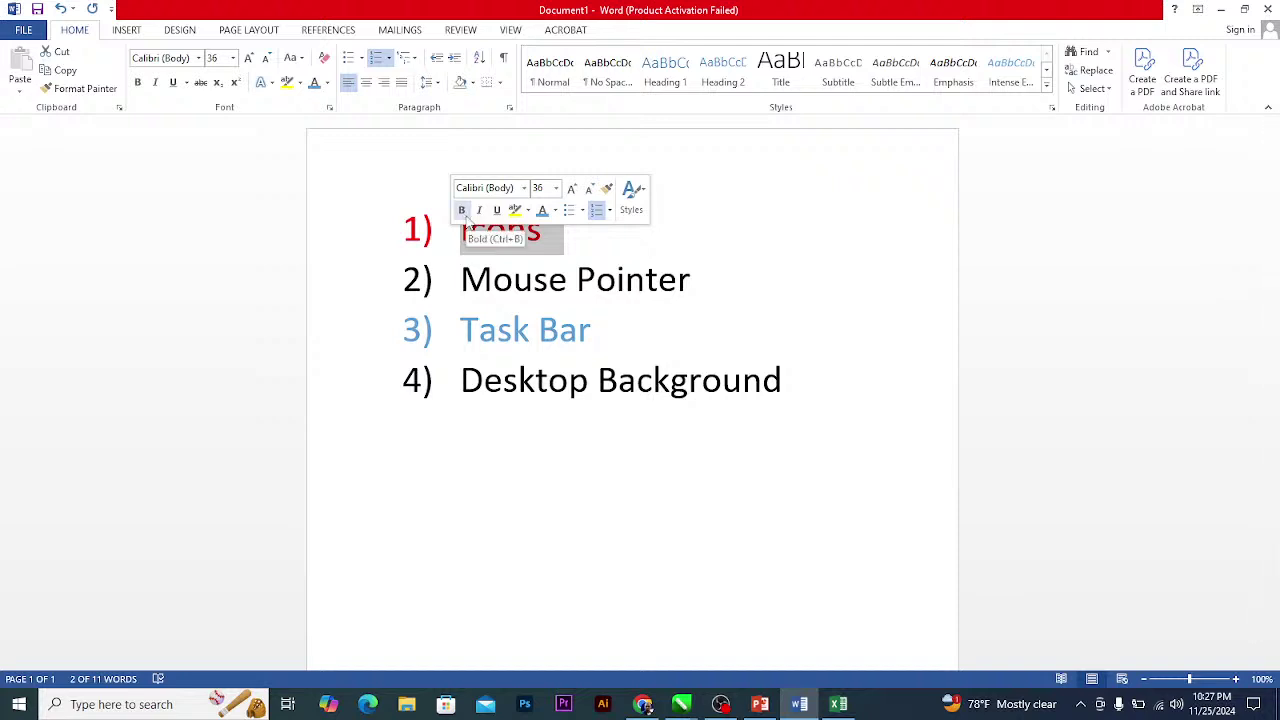
{"action": "left_click", "coordinate": [556, 330]}
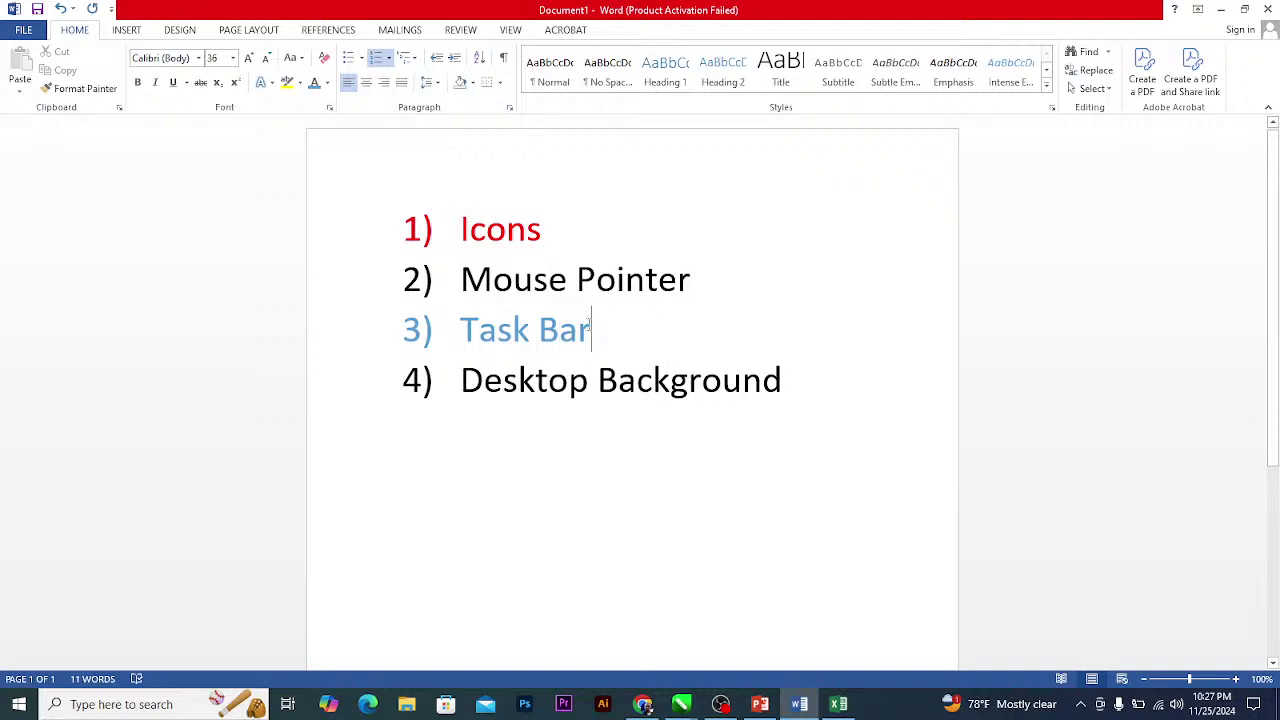
{"action": "left_click_drag", "start_coordinate": [560, 330], "coordinate": [483, 333]}
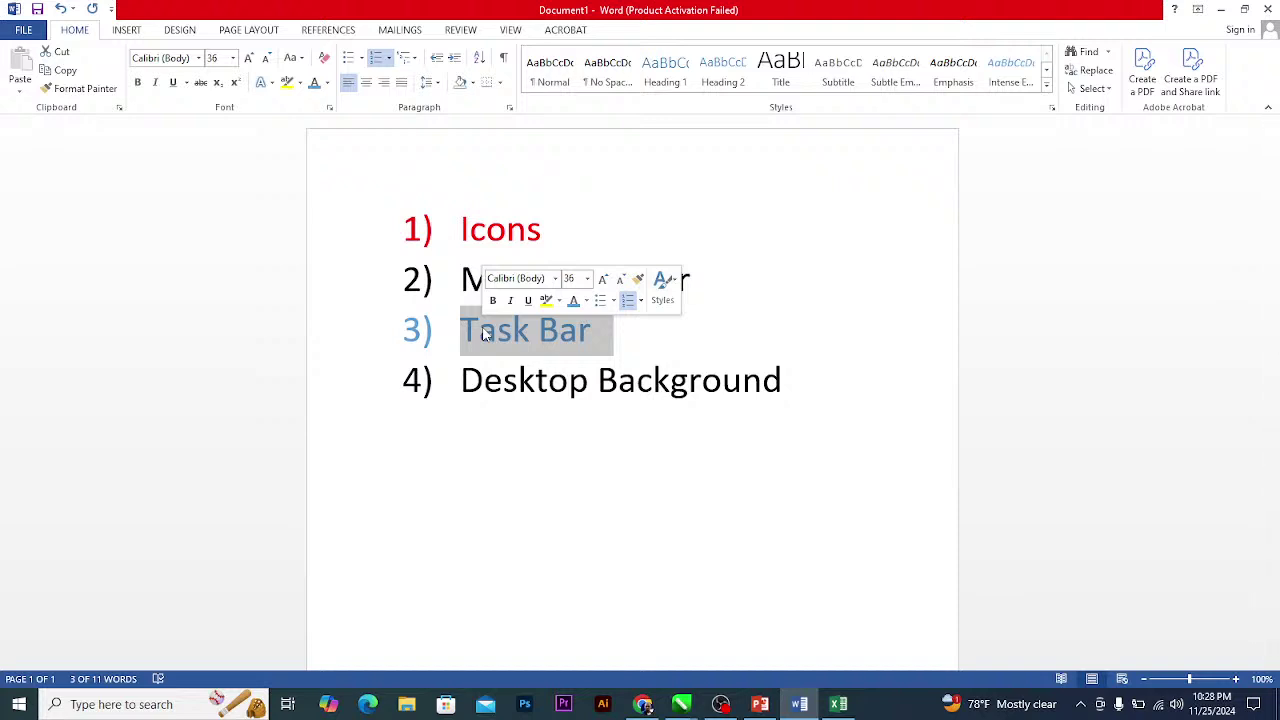
{"action": "left_click", "coordinate": [507, 229]}
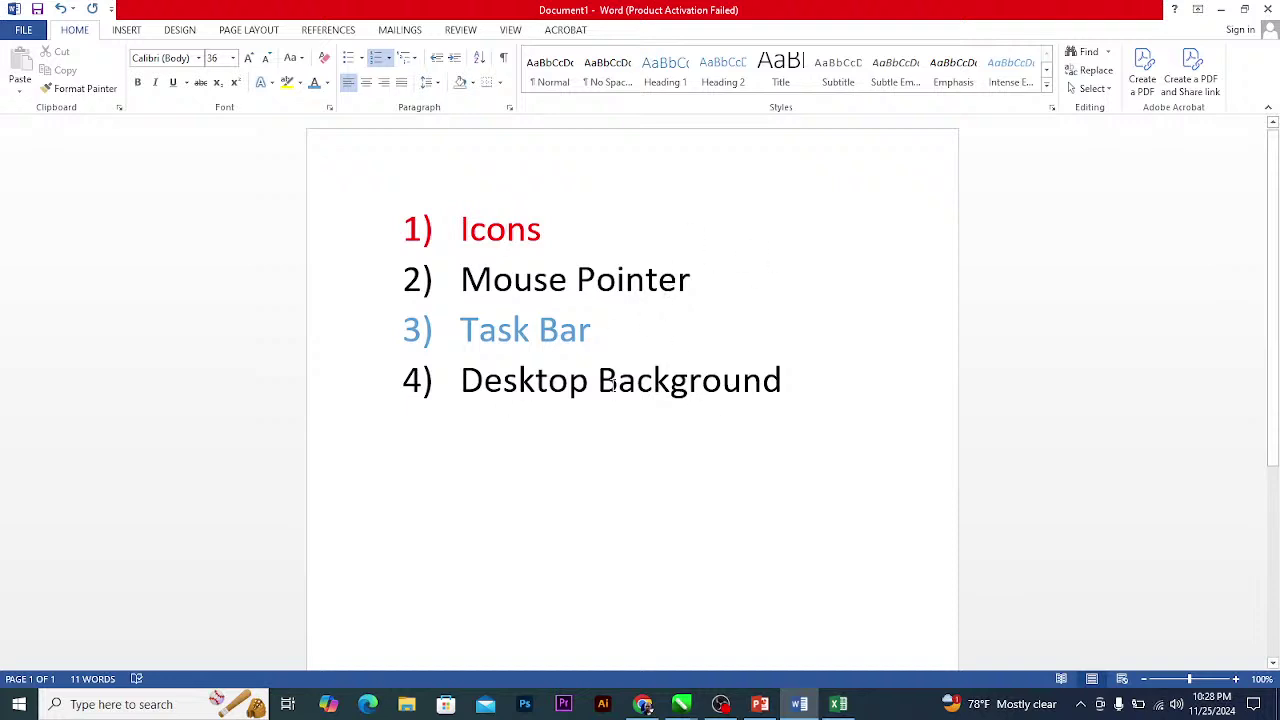
Show the desktop and scatter the KEYBOARD CODES file and app shortcuts across its right half, leaving Recycle Bin and Corel Font Manager in place.
{"action": "left_click", "coordinate": [1278, 712]}
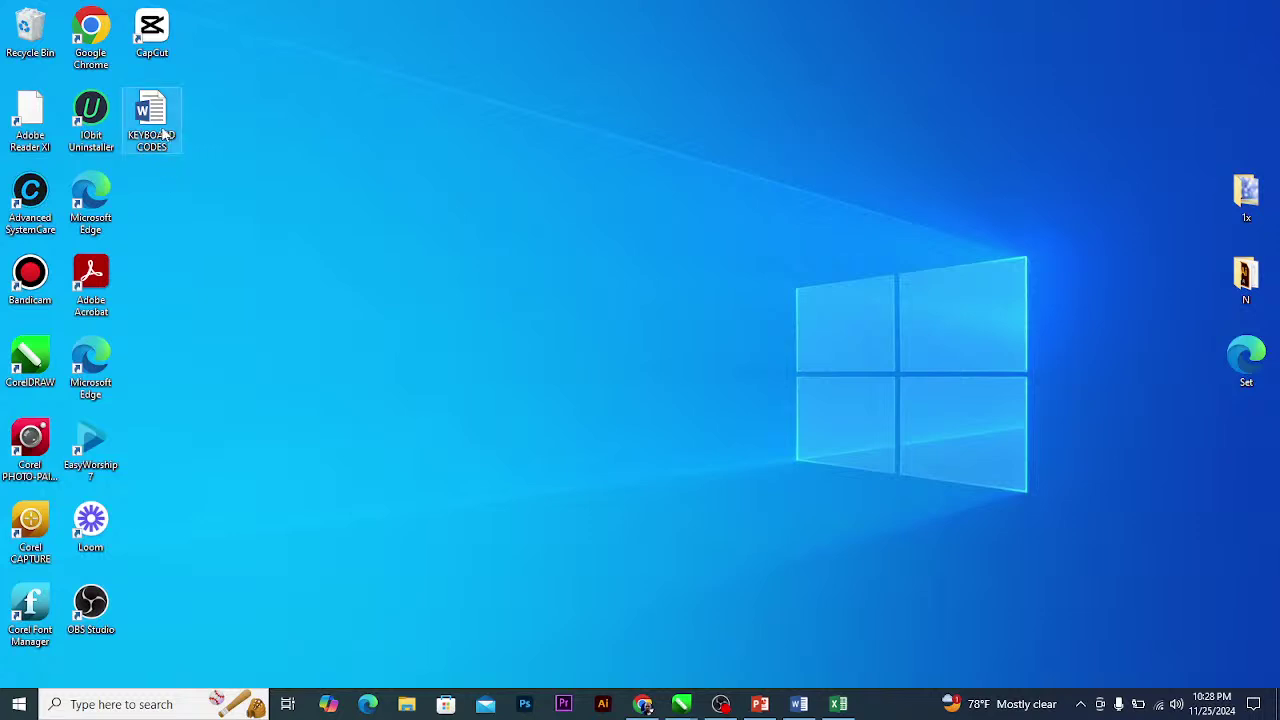
{"action": "left_click_drag", "start_coordinate": [155, 130], "coordinate": [702, 130]}
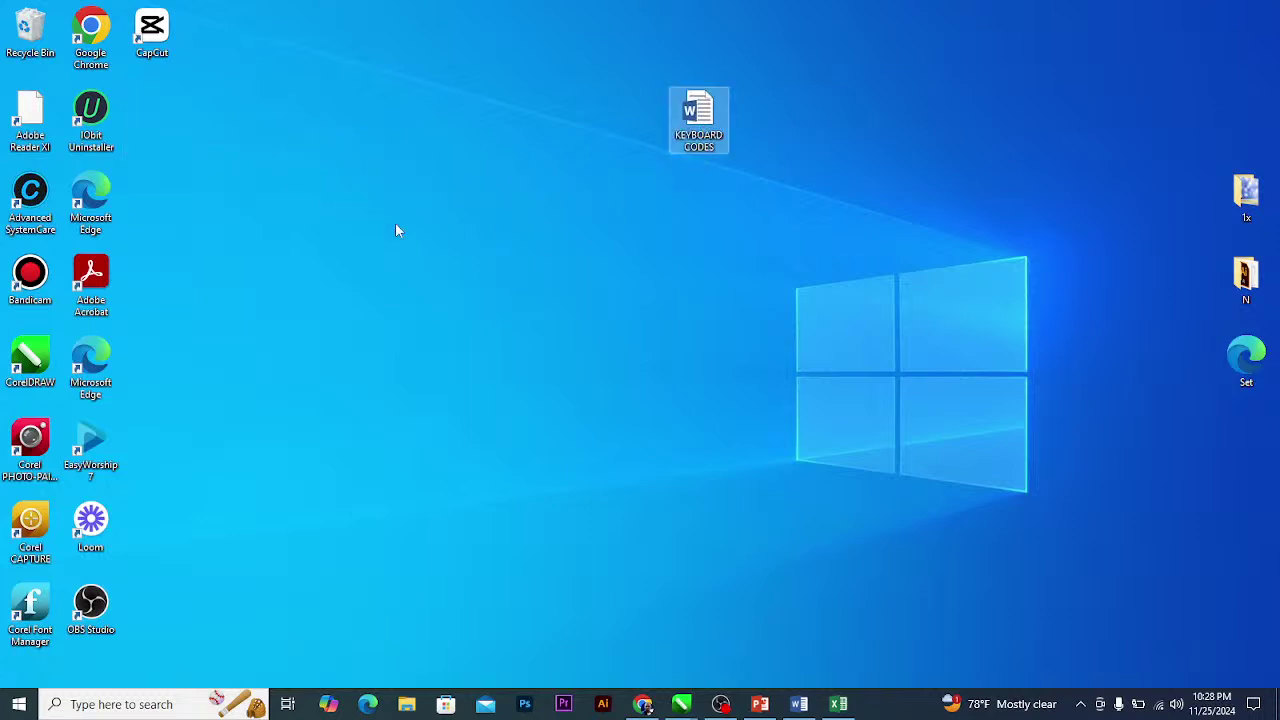
{"action": "left_click_drag", "start_coordinate": [90, 205], "coordinate": [895, 380]}
{"action": "left_click_drag", "start_coordinate": [91, 288], "coordinate": [1004, 126]}
{"action": "left_click_drag", "start_coordinate": [112, 112], "coordinate": [955, 524]}
{"action": "left_click_drag", "start_coordinate": [90, 360], "coordinate": [885, 205]}
{"action": "left_click_drag", "start_coordinate": [155, 38], "coordinate": [1010, 365]}
{"action": "left_click_drag", "start_coordinate": [30, 278], "coordinate": [1150, 36]}
{"action": "left_click_drag", "start_coordinate": [39, 370], "coordinate": [1120, 470]}
{"action": "left_click_drag", "start_coordinate": [90, 448], "coordinate": [643, 300]}
{"action": "mouse_move", "coordinate": [30, 442]}
{"action": "left_mouse_down"}
{"action": "mouse_move", "coordinate": [815, 515]}
{"action": "mouse_move", "coordinate": [765, 522]}
{"action": "left_mouse_up"}
{"action": "mouse_move", "coordinate": [90, 528]}
{"action": "left_mouse_down"}
{"action": "mouse_move", "coordinate": [775, 8]}
{"action": "mouse_move", "coordinate": [819, 44]}
{"action": "left_mouse_up"}
{"action": "left_click_drag", "start_coordinate": [48, 130], "coordinate": [822, 292]}
{"action": "left_click_drag", "start_coordinate": [55, 212], "coordinate": [1070, 215]}
{"action": "left_click_drag", "start_coordinate": [30, 522], "coordinate": [1090, 530]}
{"action": "left_click_drag", "start_coordinate": [90, 610], "coordinate": [700, 440]}
{"action": "left_click_drag", "start_coordinate": [90, 30], "coordinate": [884, 612]}
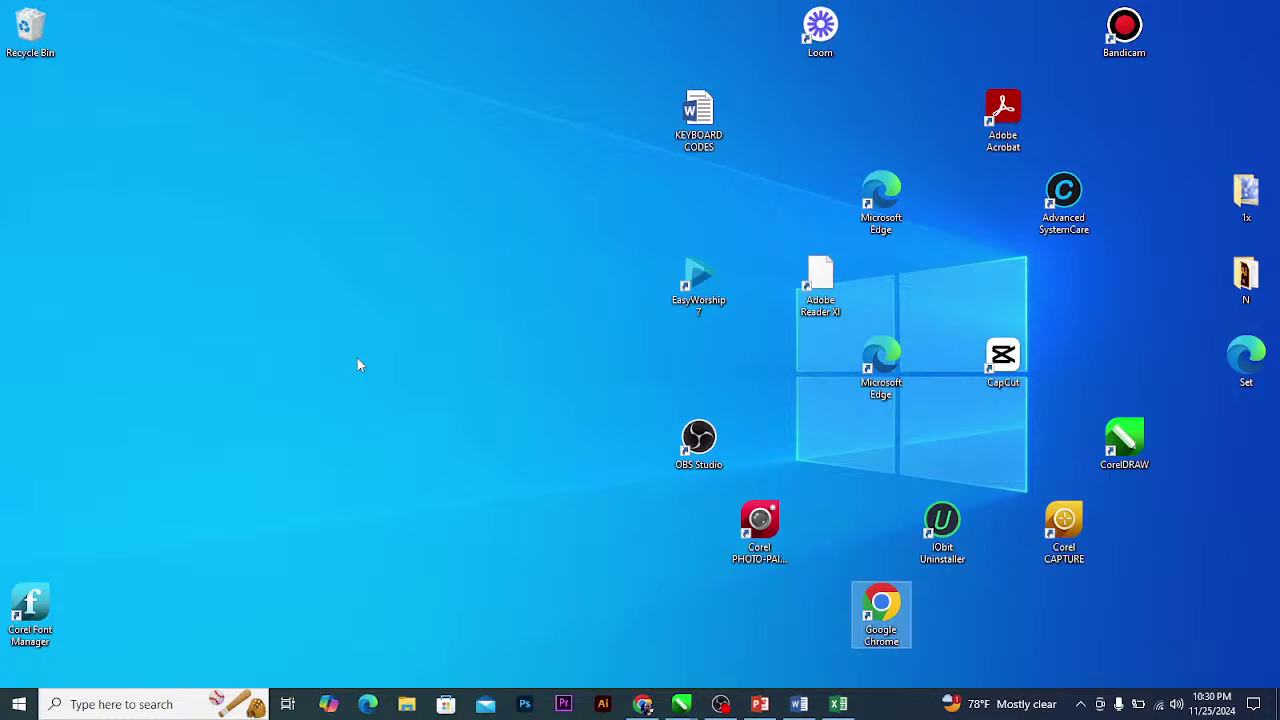
{"action": "right_click", "coordinate": [367, 288]}
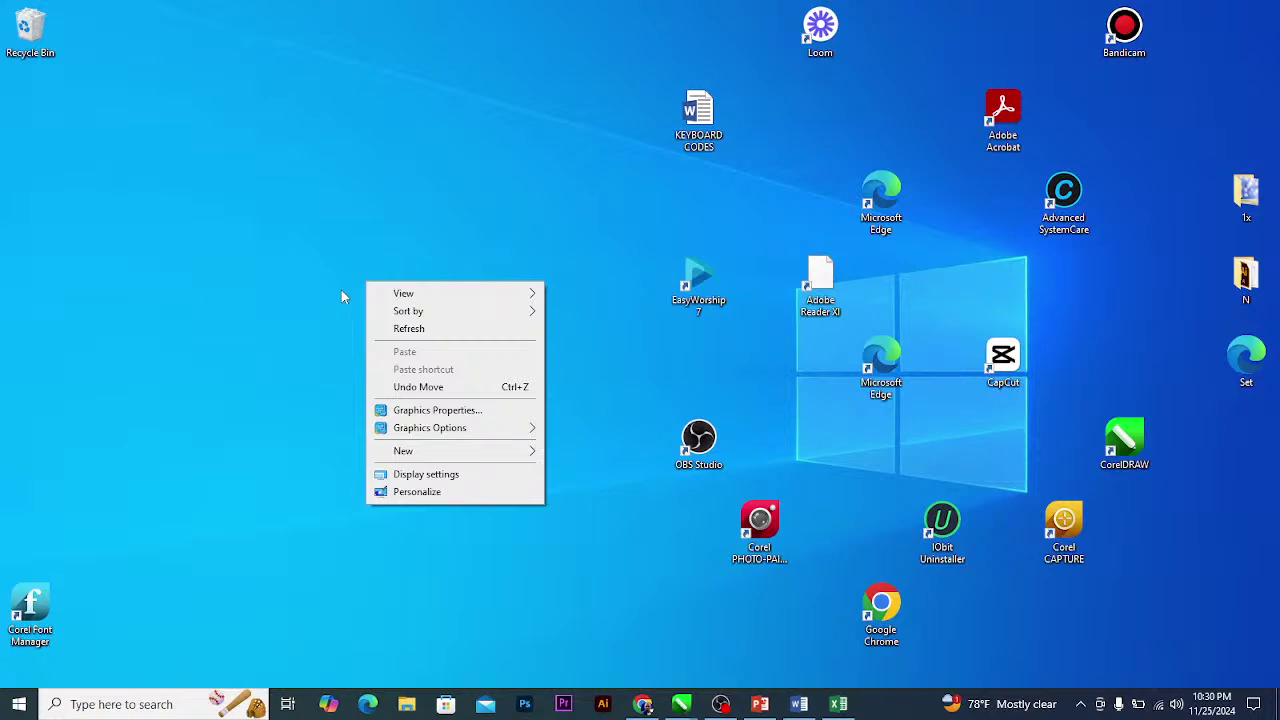
{"action": "left_click", "coordinate": [331, 320]}
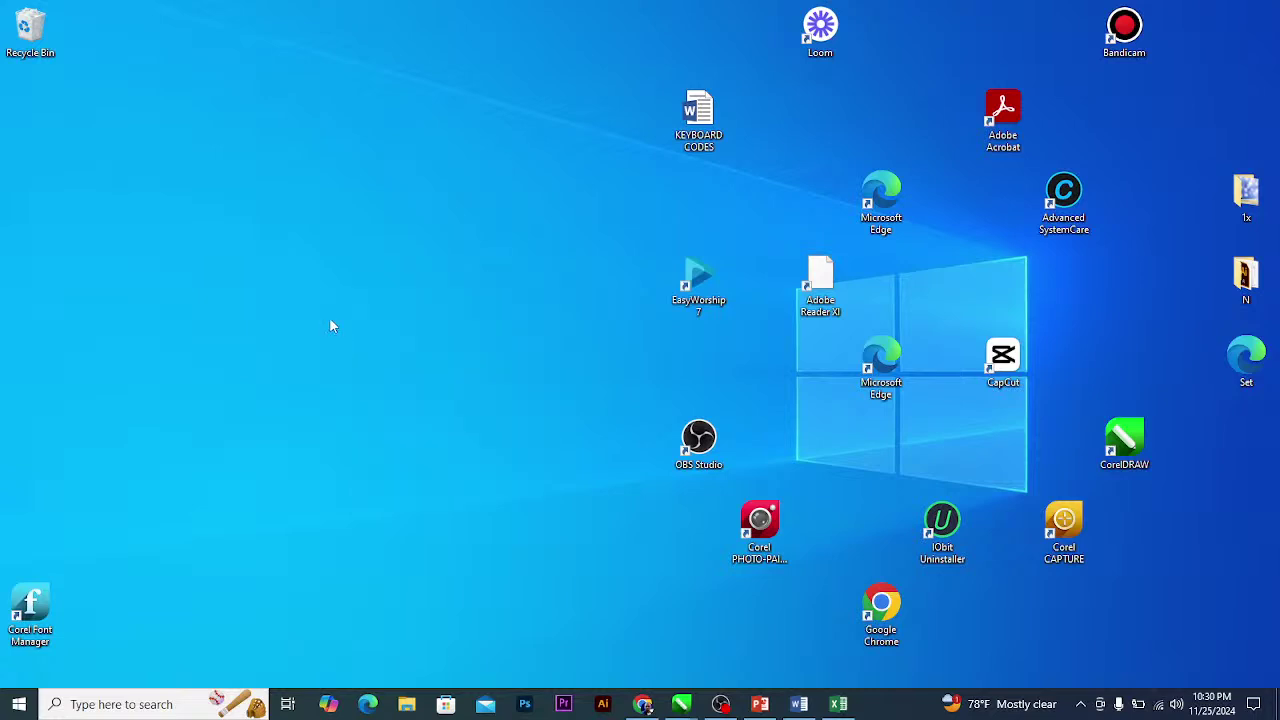
{"action": "right_click", "coordinate": [396, 672]}
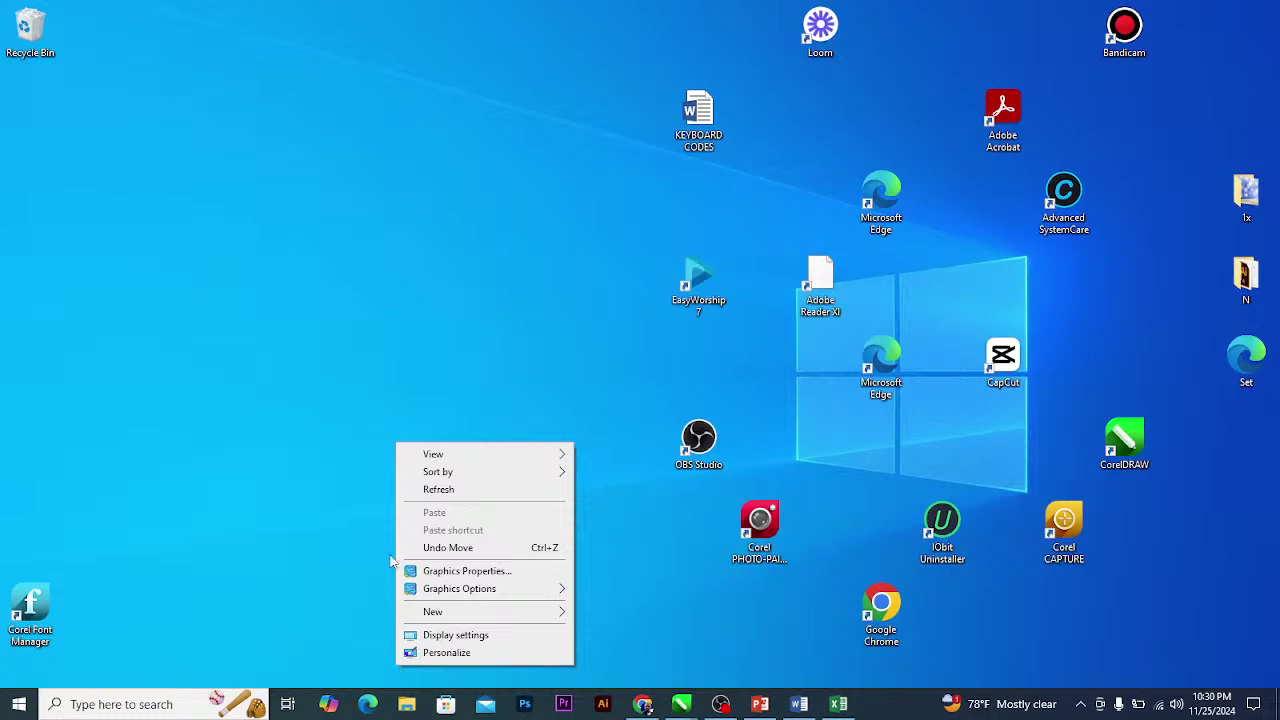
{"action": "left_click", "coordinate": [331, 337]}
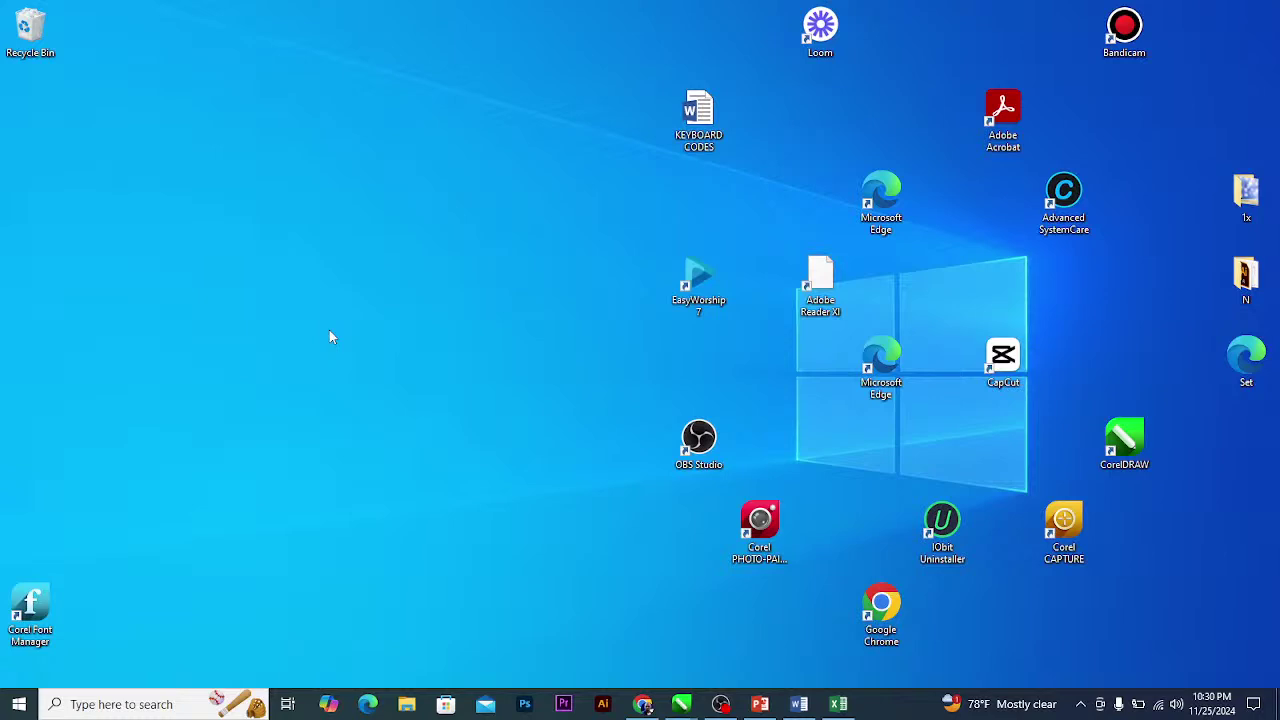
Sort the desktop icons by name, and re-sort them by size.
{"action": "right_click", "coordinate": [341, 187]}
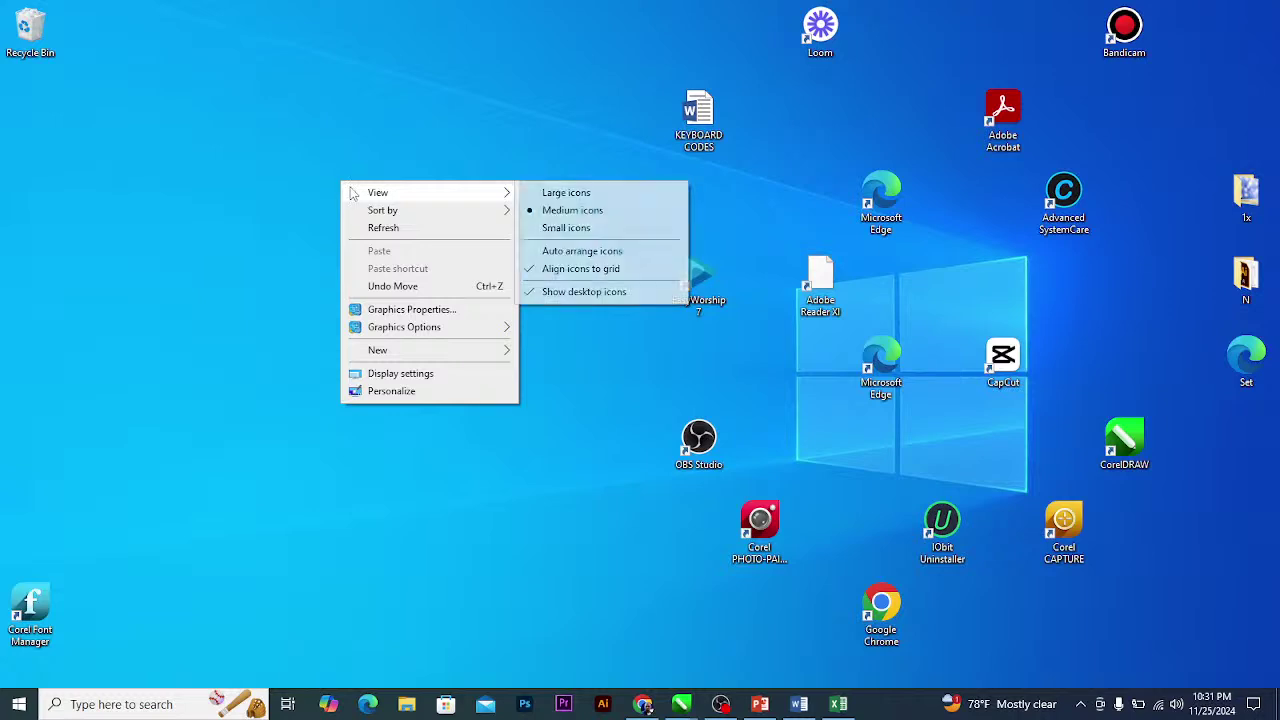
{"action": "mouse_move", "coordinate": [420, 207]}
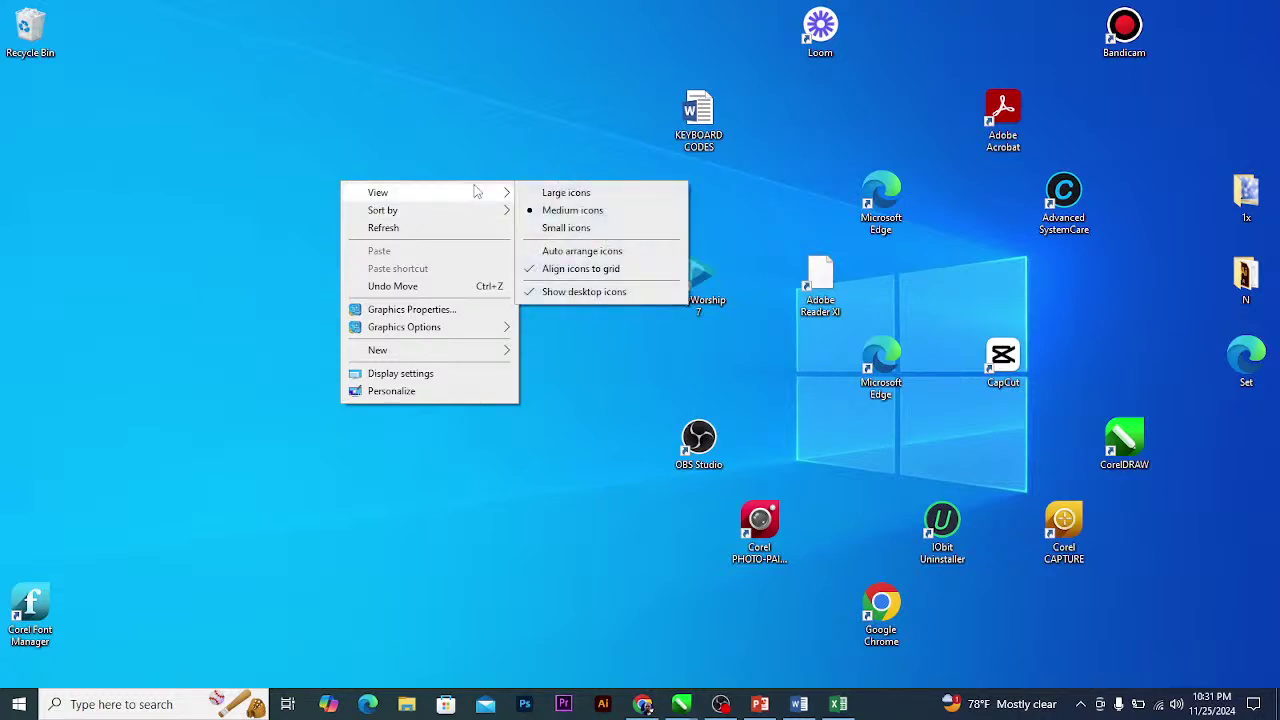
{"action": "mouse_move", "coordinate": [482, 215]}
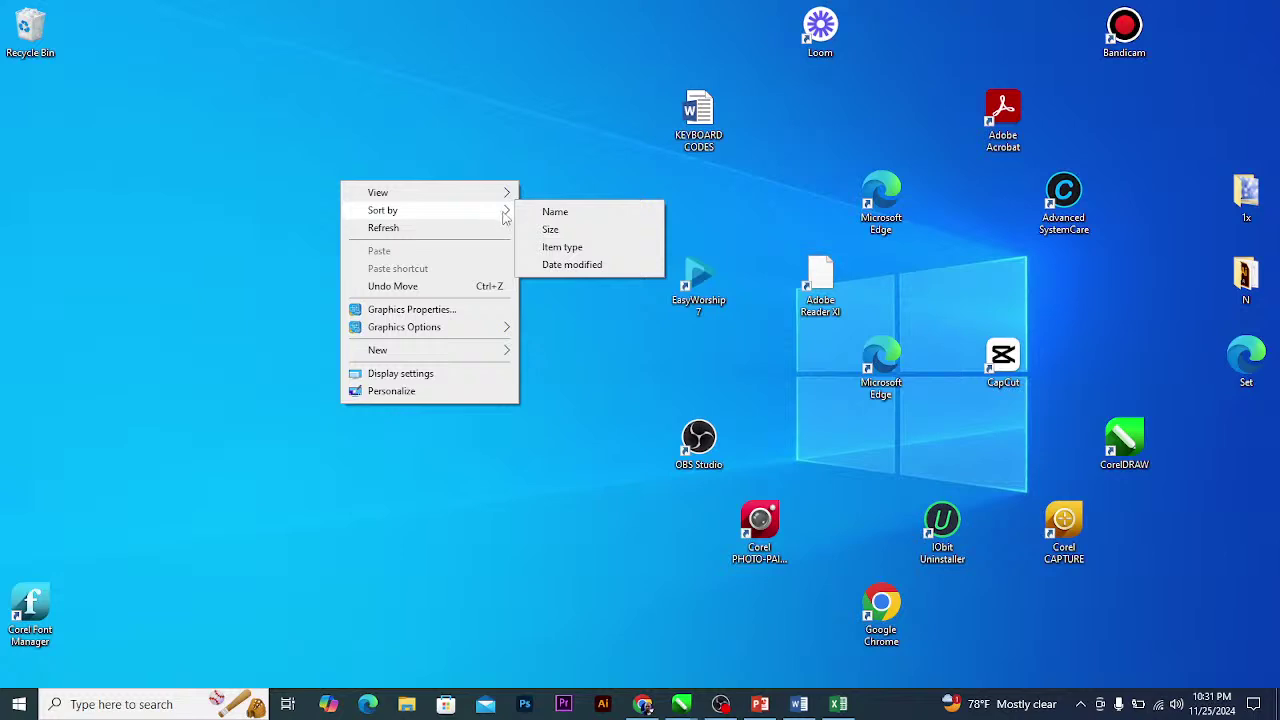
{"action": "left_click", "coordinate": [555, 212]}
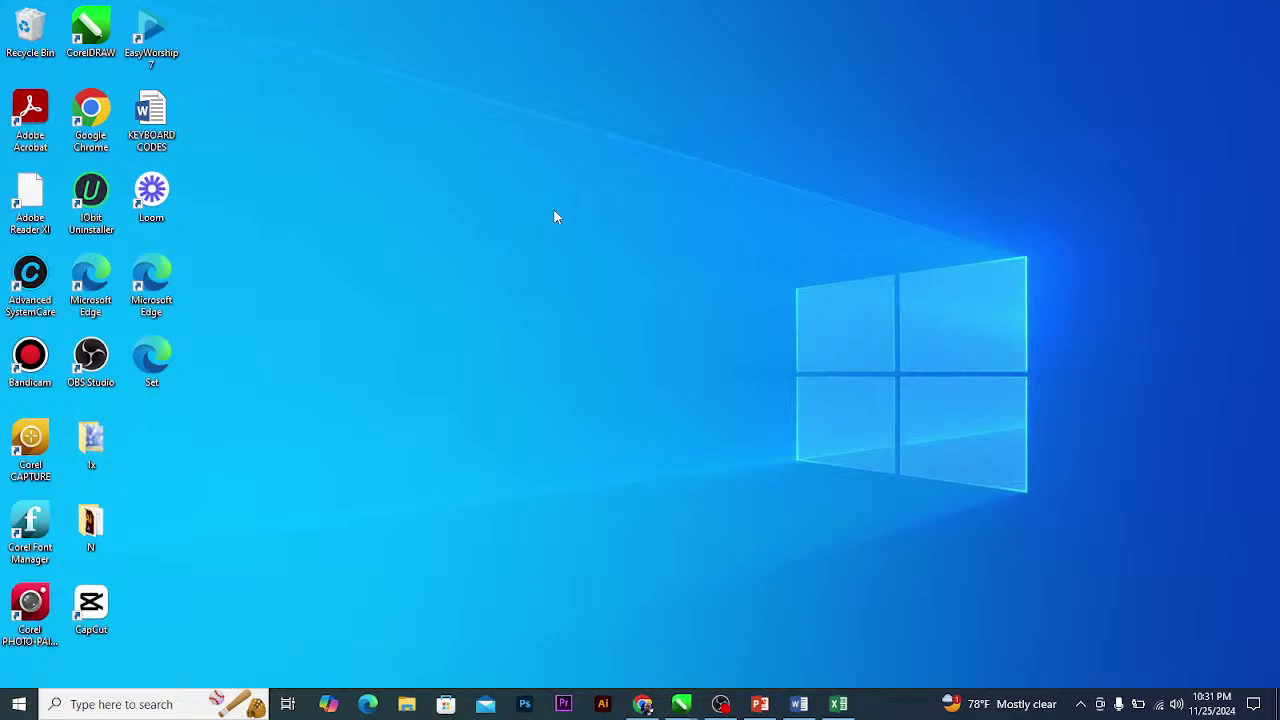
{"action": "right_click", "coordinate": [555, 211]}
{"action": "mouse_move", "coordinate": [706, 223]}
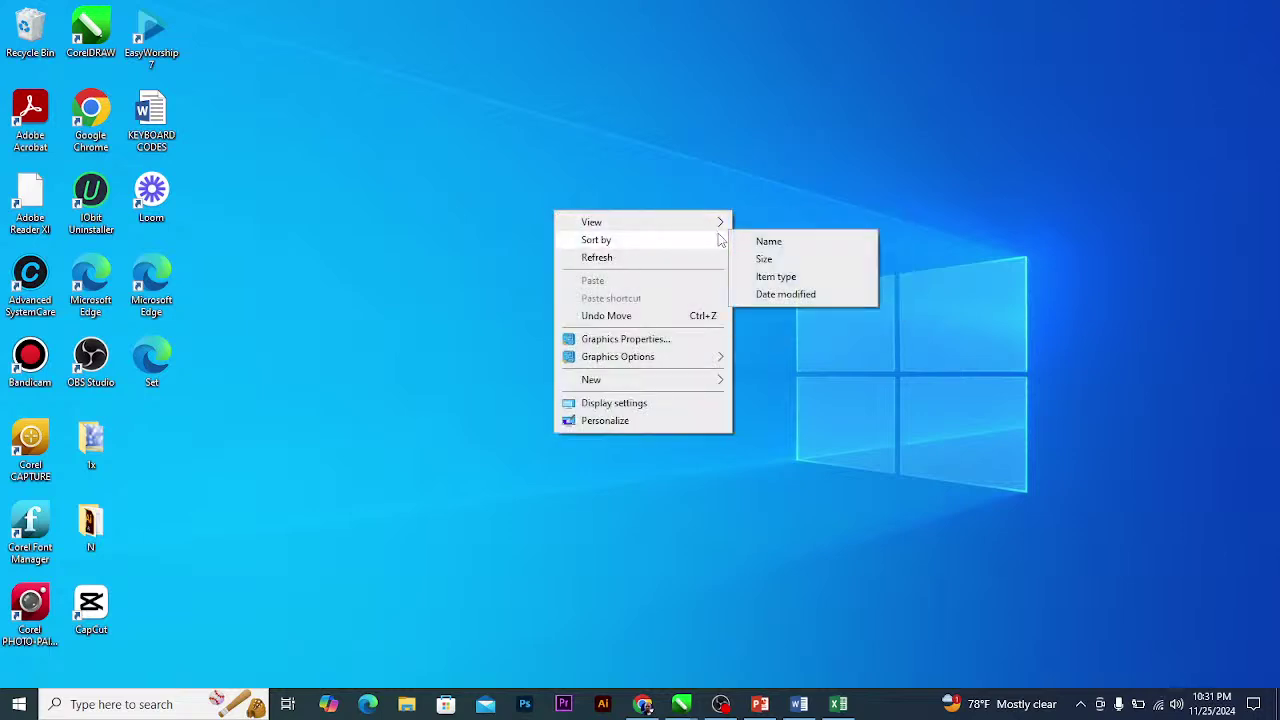
{"action": "left_click", "coordinate": [767, 262]}
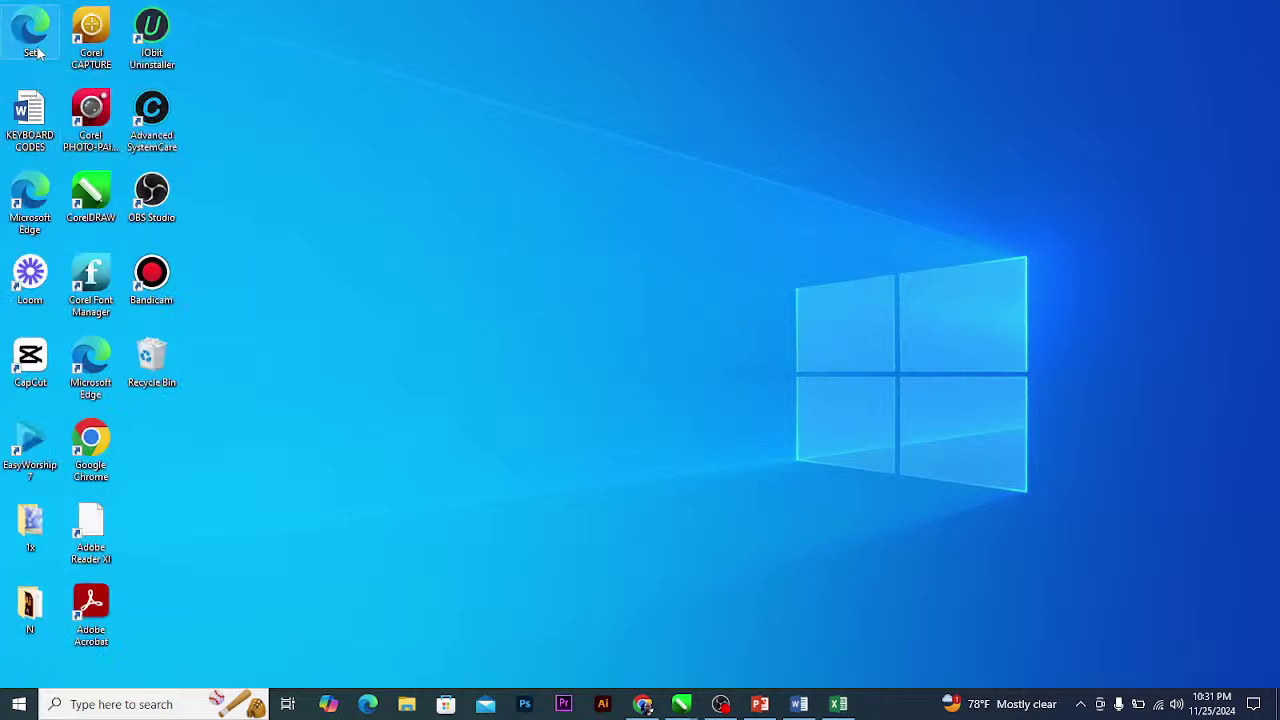
Sort the desktop icons by item type, and re-sort them by date modified.
{"action": "right_click", "coordinate": [491, 193]}
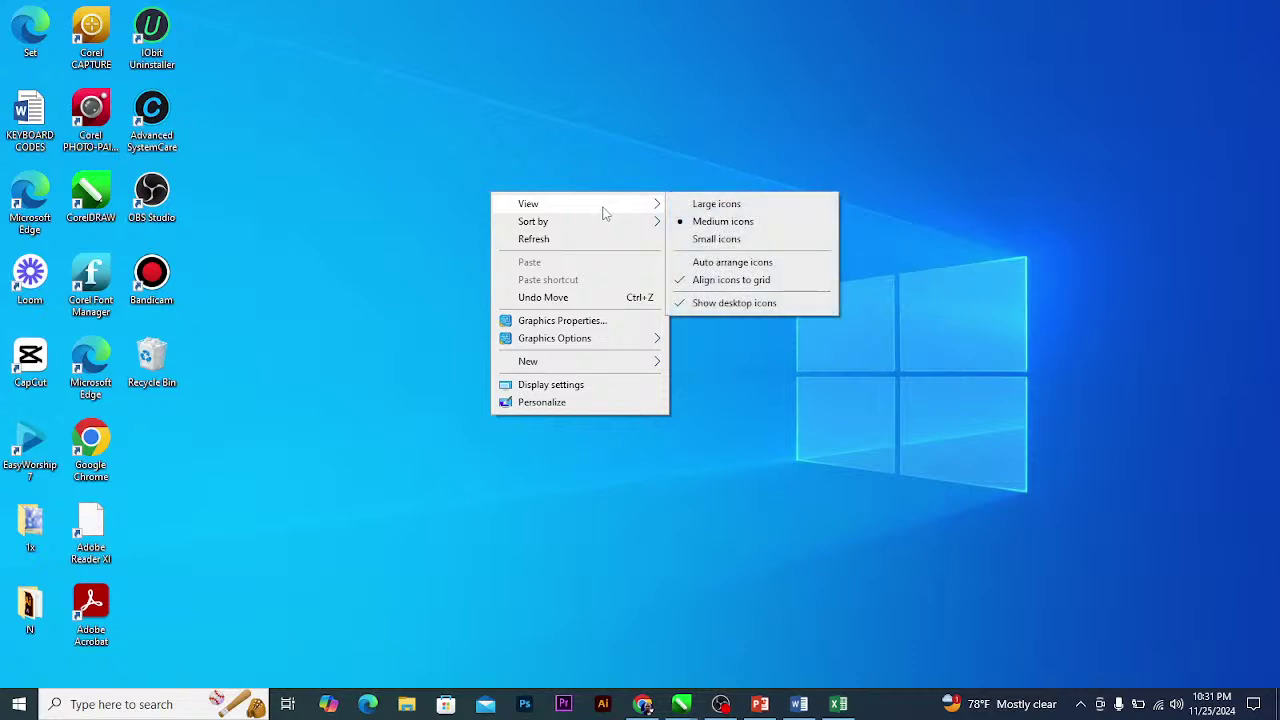
{"action": "mouse_move", "coordinate": [620, 222]}
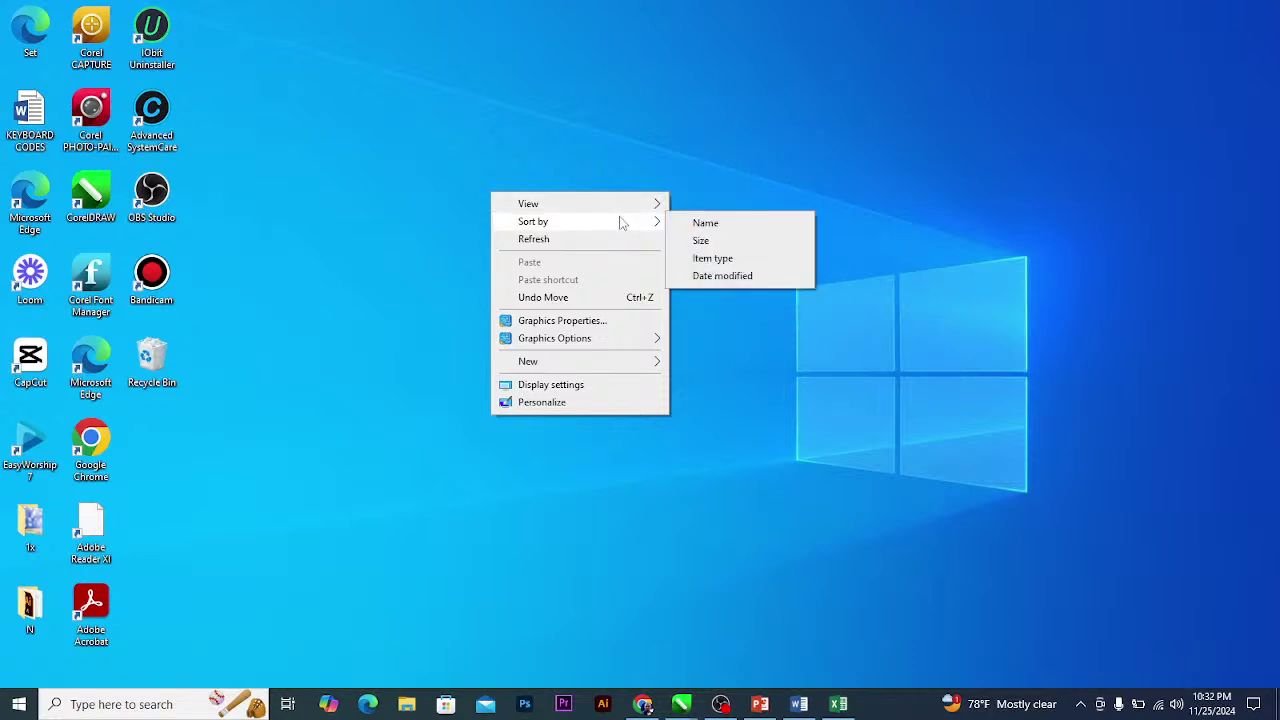
{"action": "left_click", "coordinate": [741, 261]}
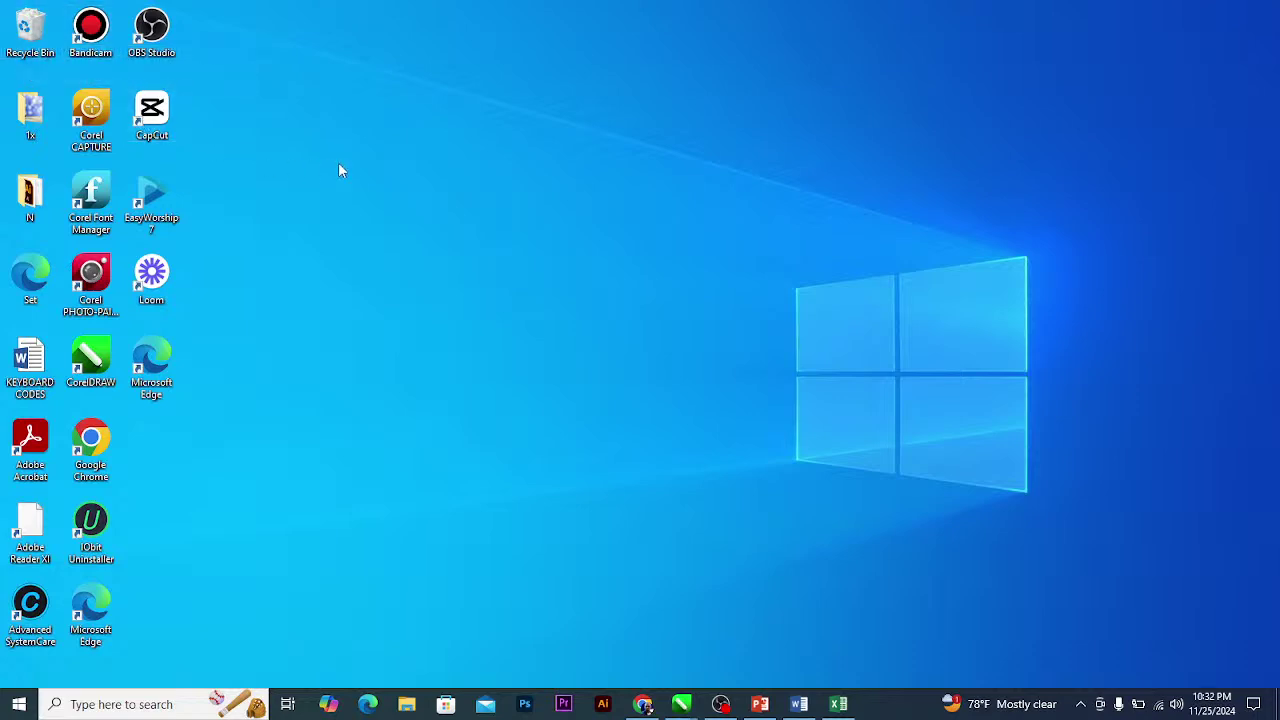
{"action": "right_click", "coordinate": [516, 143]}
{"action": "mouse_move", "coordinate": [622, 173]}
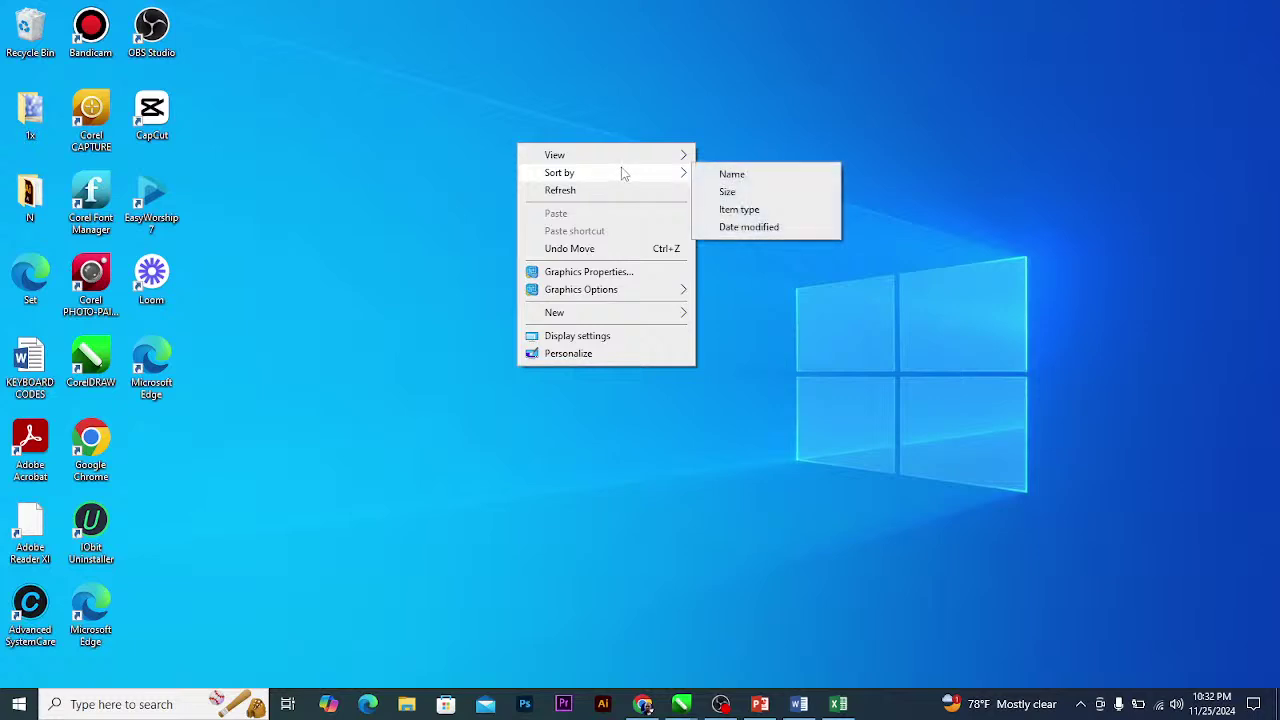
{"action": "left_click", "coordinate": [748, 227]}
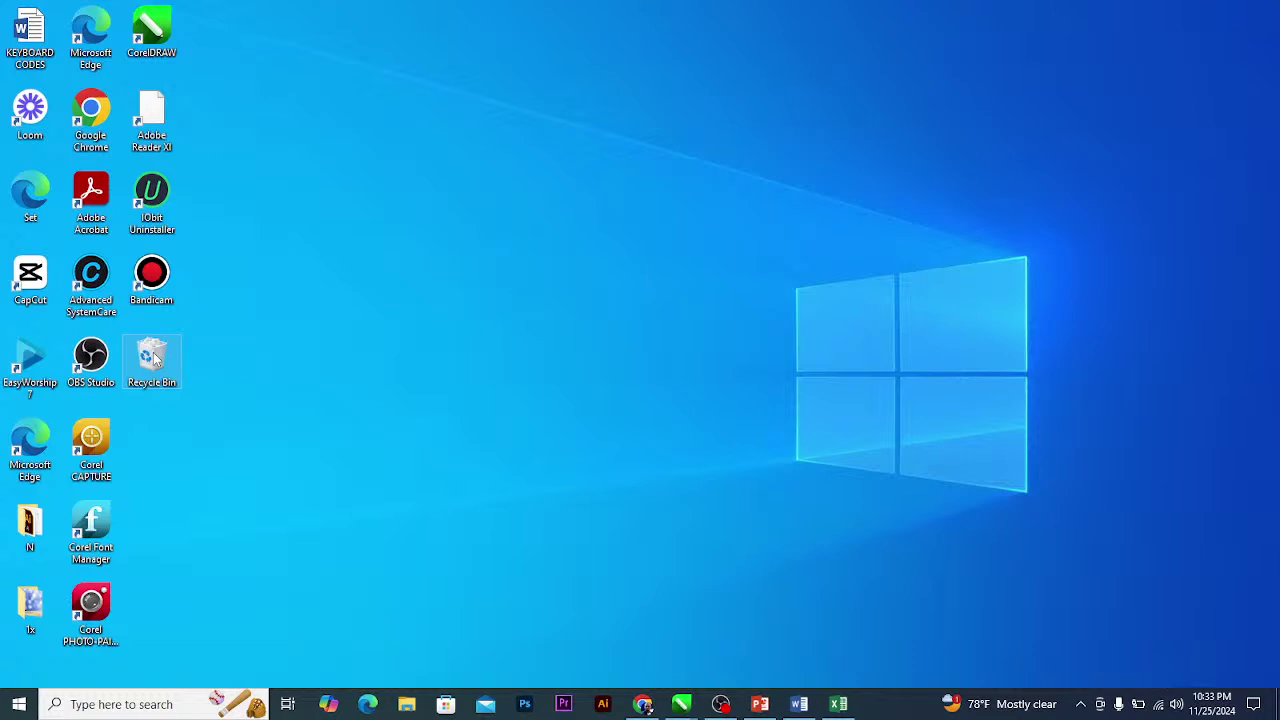
Scatter Recycle Bin, Adobe Acrobat, CorelDRAW, Set, OBS Studio, Bandicam, IObit Uninstaller, KEYBOARD CODES and Advanced SystemCare across the desktop's right half.
{"action": "left_click_drag", "start_coordinate": [155, 360], "coordinate": [1090, 356]}
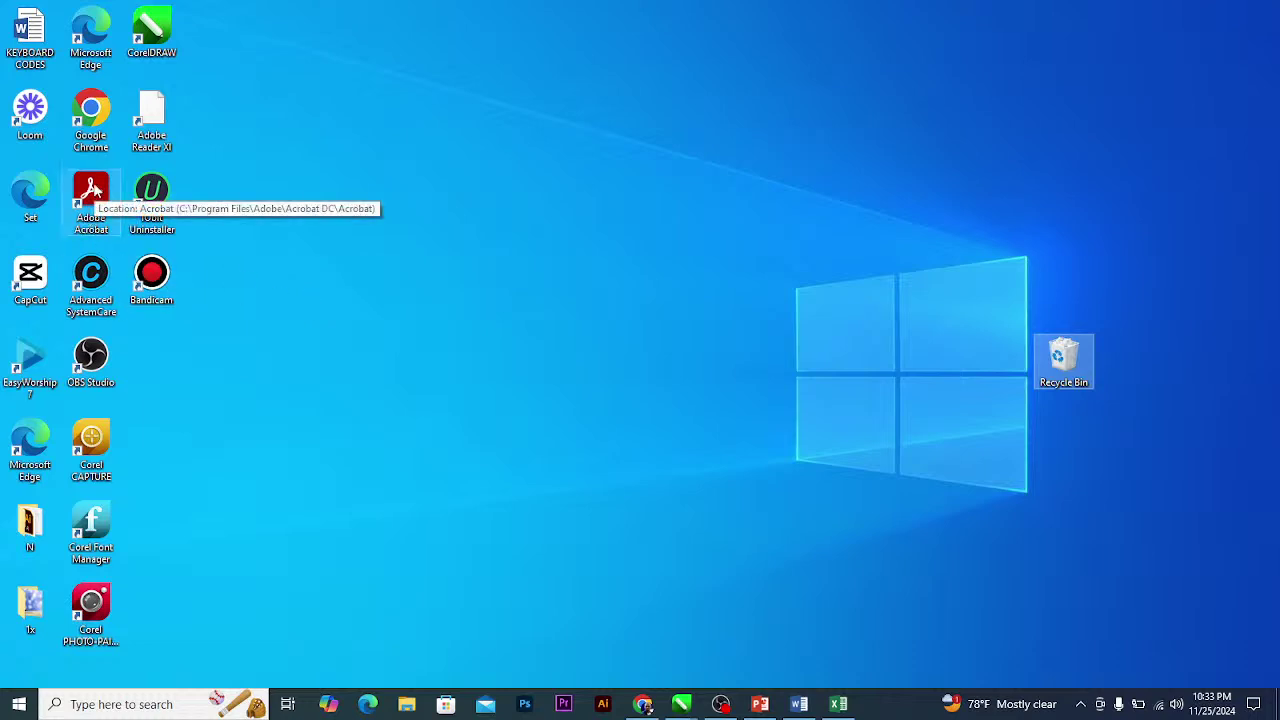
{"action": "left_click_drag", "start_coordinate": [94, 189], "coordinate": [1097, 131]}
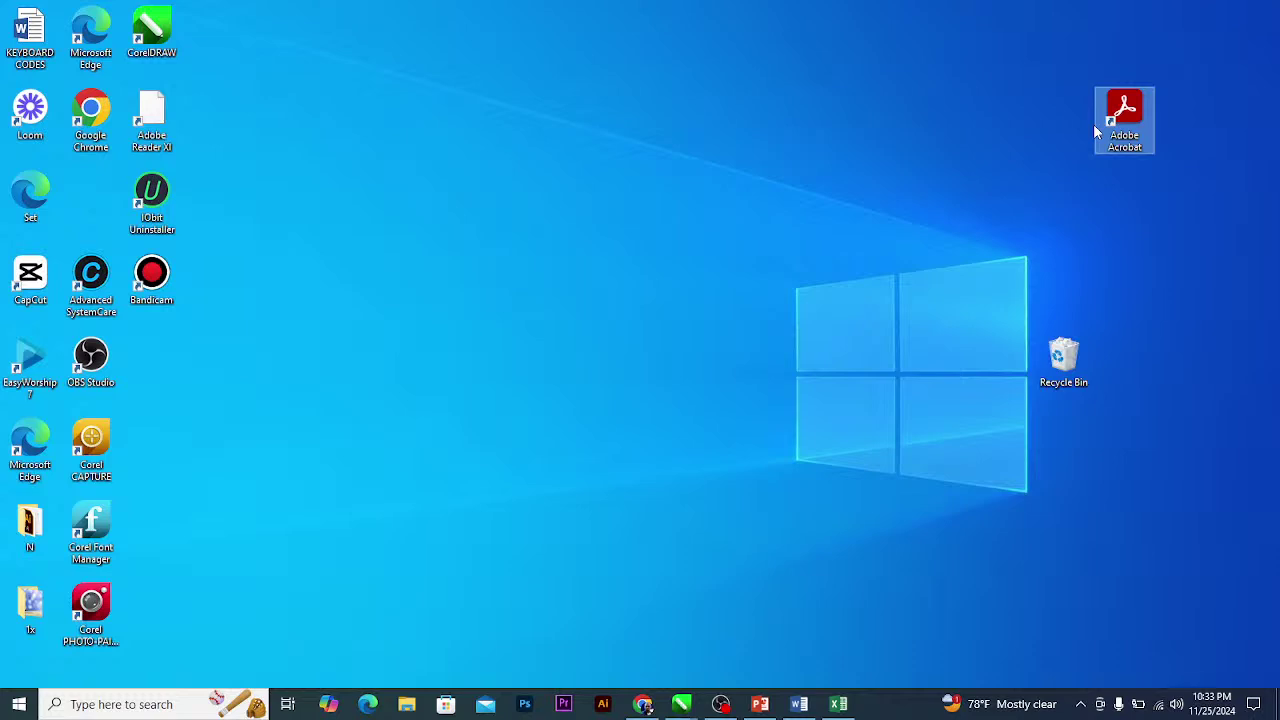
{"action": "left_click_drag", "start_coordinate": [168, 40], "coordinate": [887, 90]}
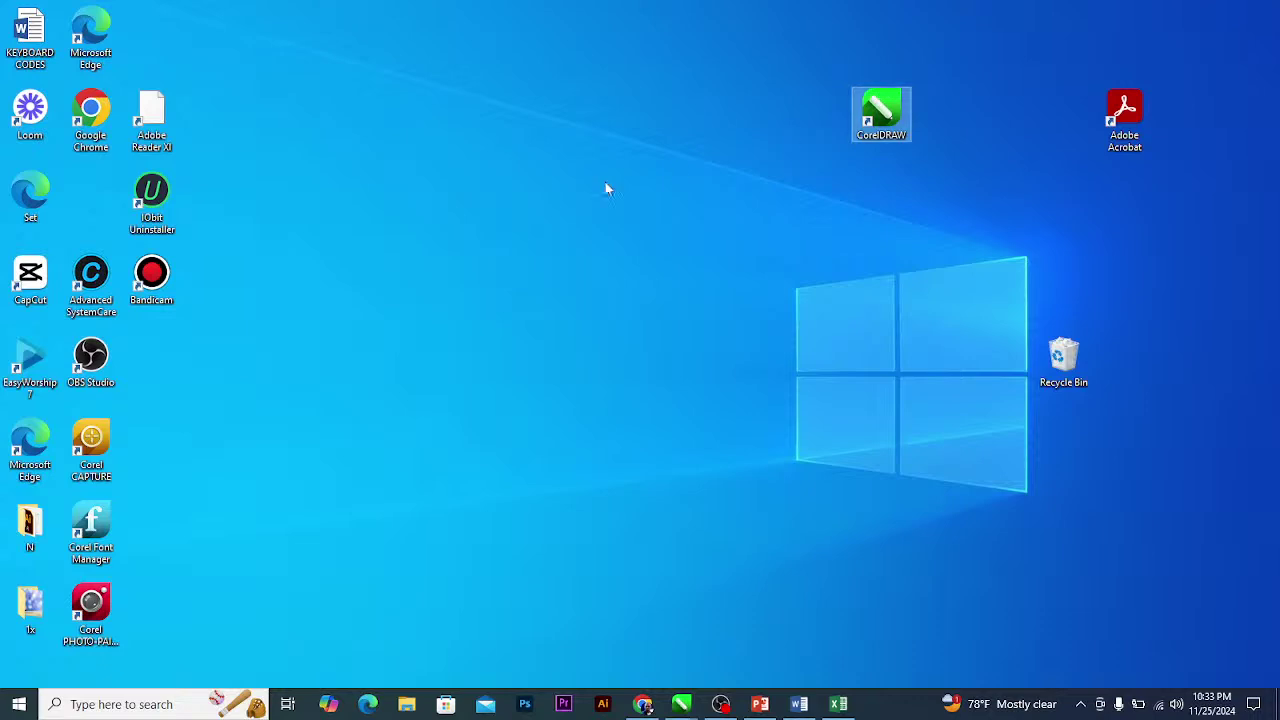
{"action": "left_click", "coordinate": [42, 186]}
{"action": "left_click_drag", "start_coordinate": [42, 186], "coordinate": [1136, 431]}
{"action": "left_click_drag", "start_coordinate": [99, 360], "coordinate": [1060, 200]}
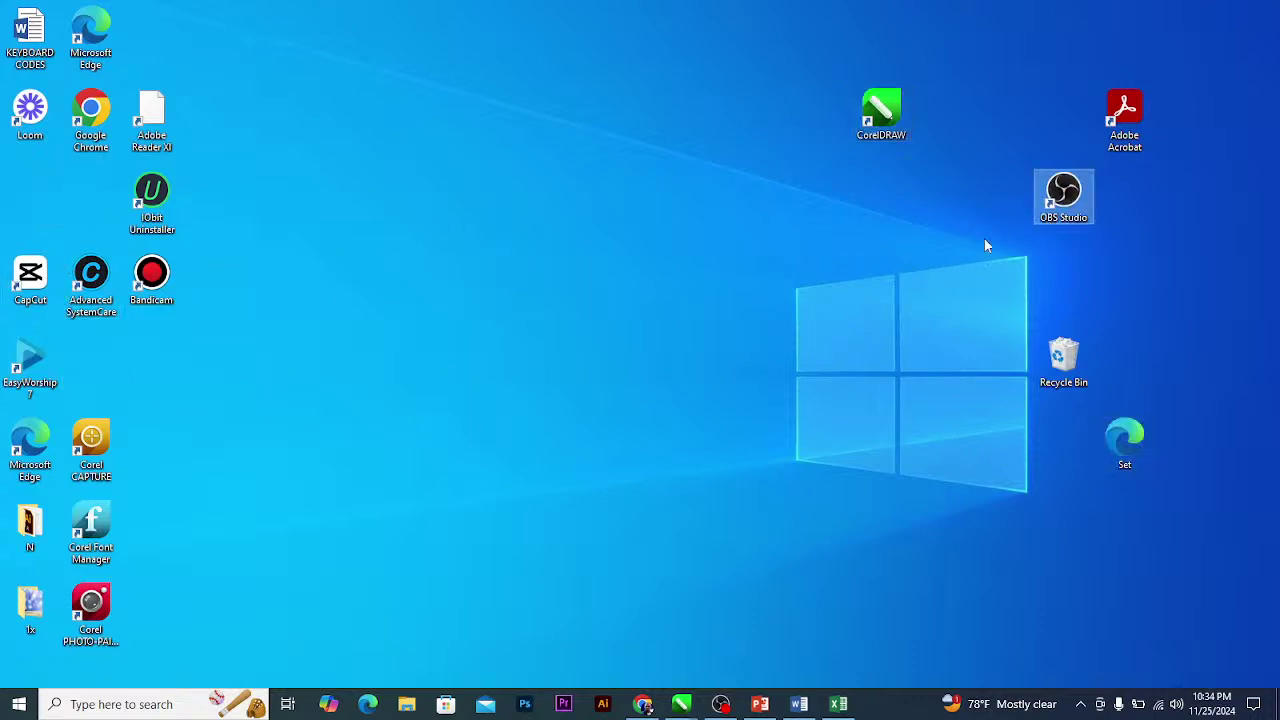
{"action": "left_click_drag", "start_coordinate": [160, 282], "coordinate": [1003, 35]}
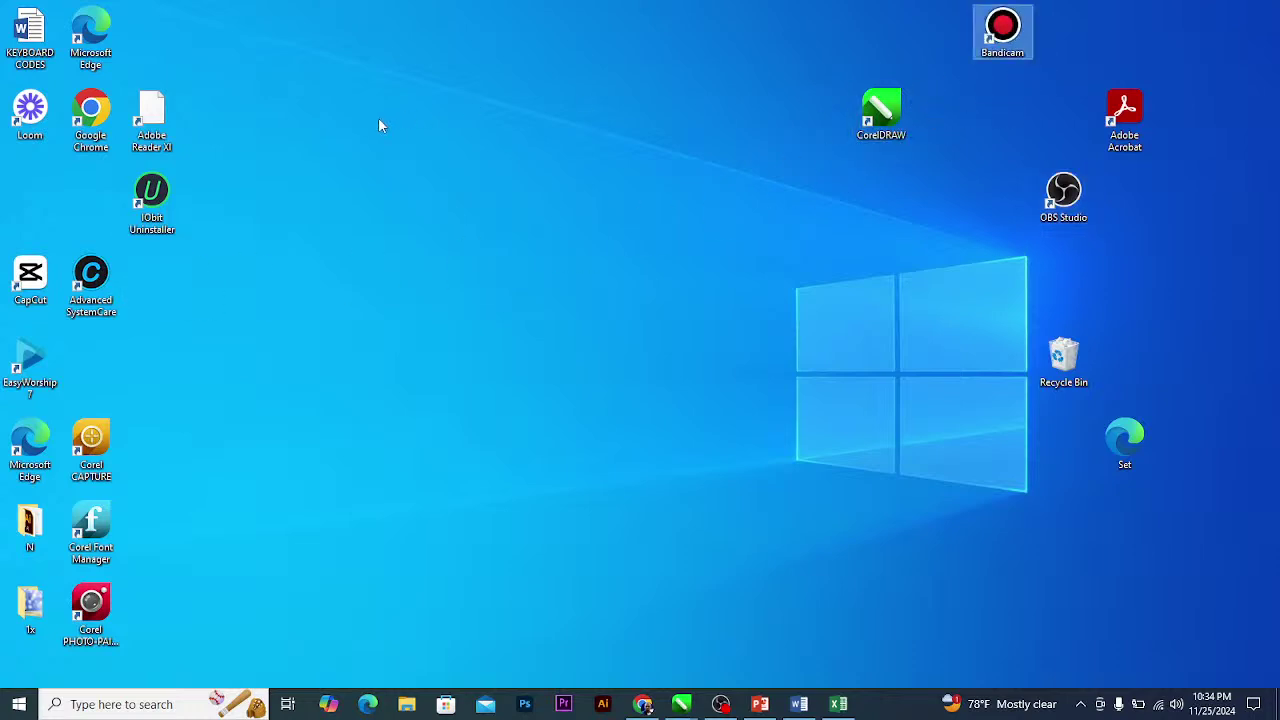
{"action": "left_click_drag", "start_coordinate": [152, 195], "coordinate": [1203, 298]}
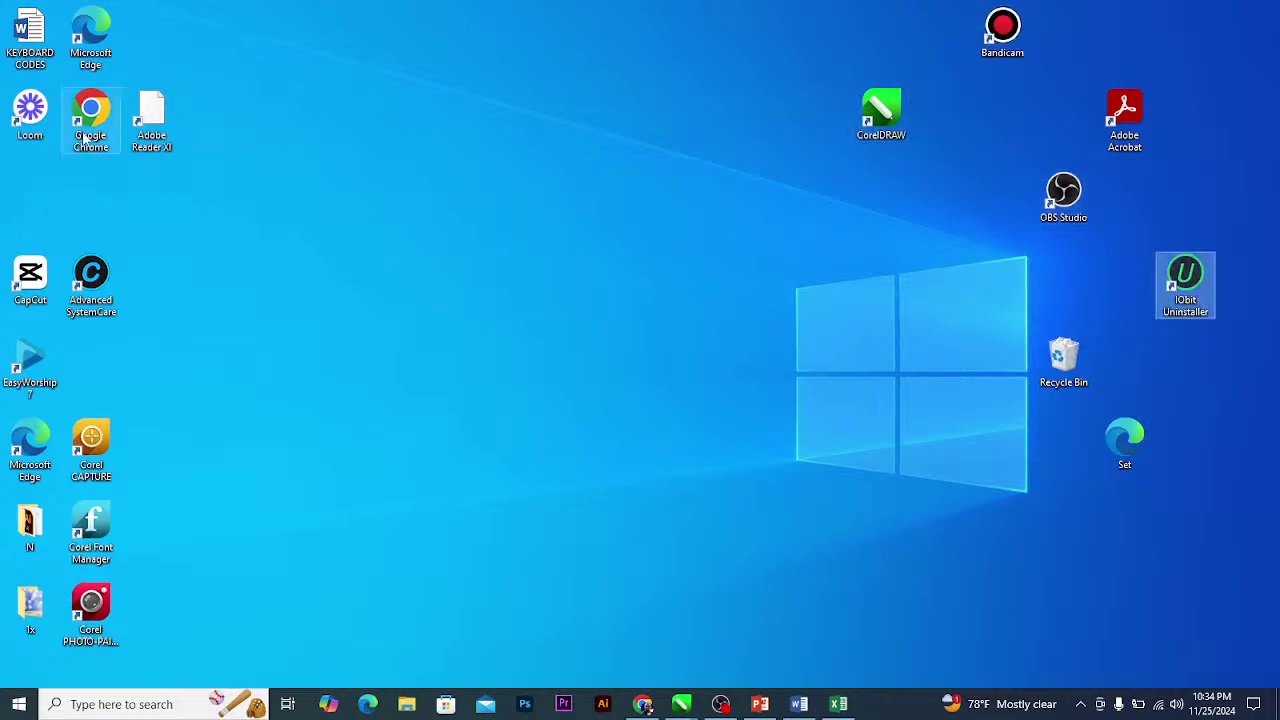
{"action": "left_click_drag", "start_coordinate": [30, 40], "coordinate": [1177, 594]}
{"action": "left_click_drag", "start_coordinate": [91, 285], "coordinate": [1228, 442]}
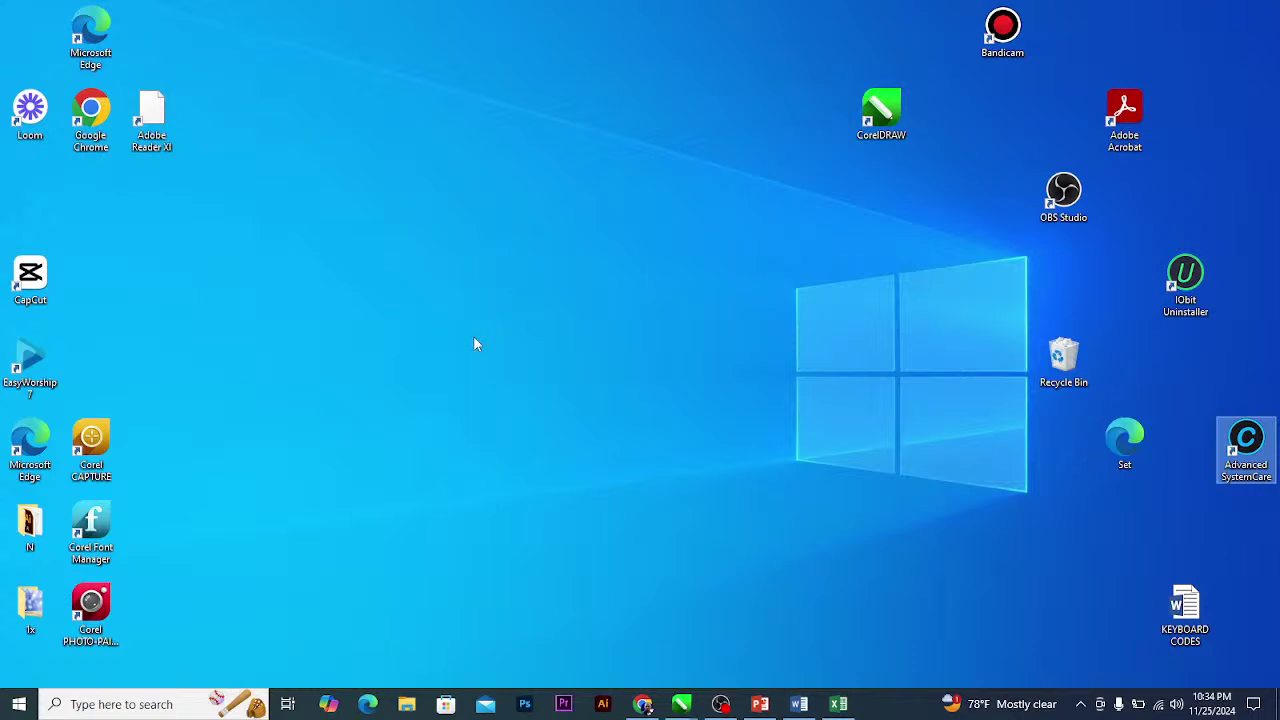
Sort the scattered desktop icons by name to line them up in columns again.
{"action": "right_click", "coordinate": [430, 220]}
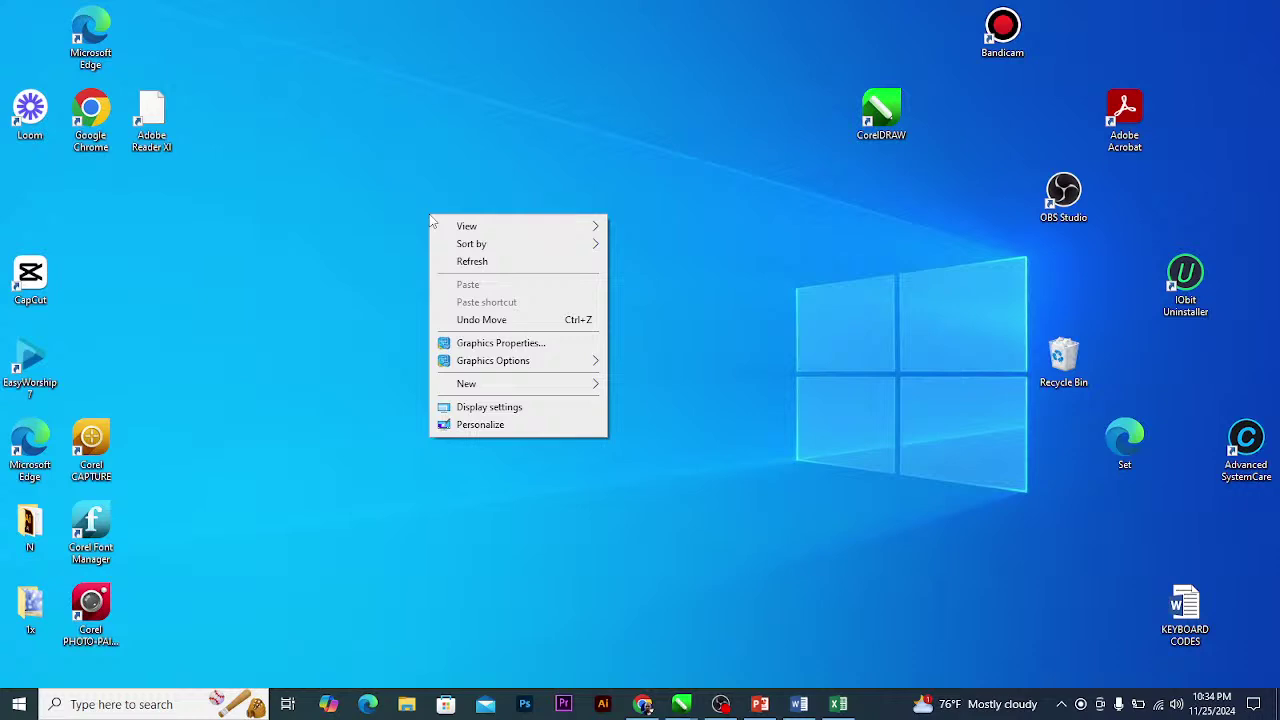
{"action": "mouse_move", "coordinate": [487, 245]}
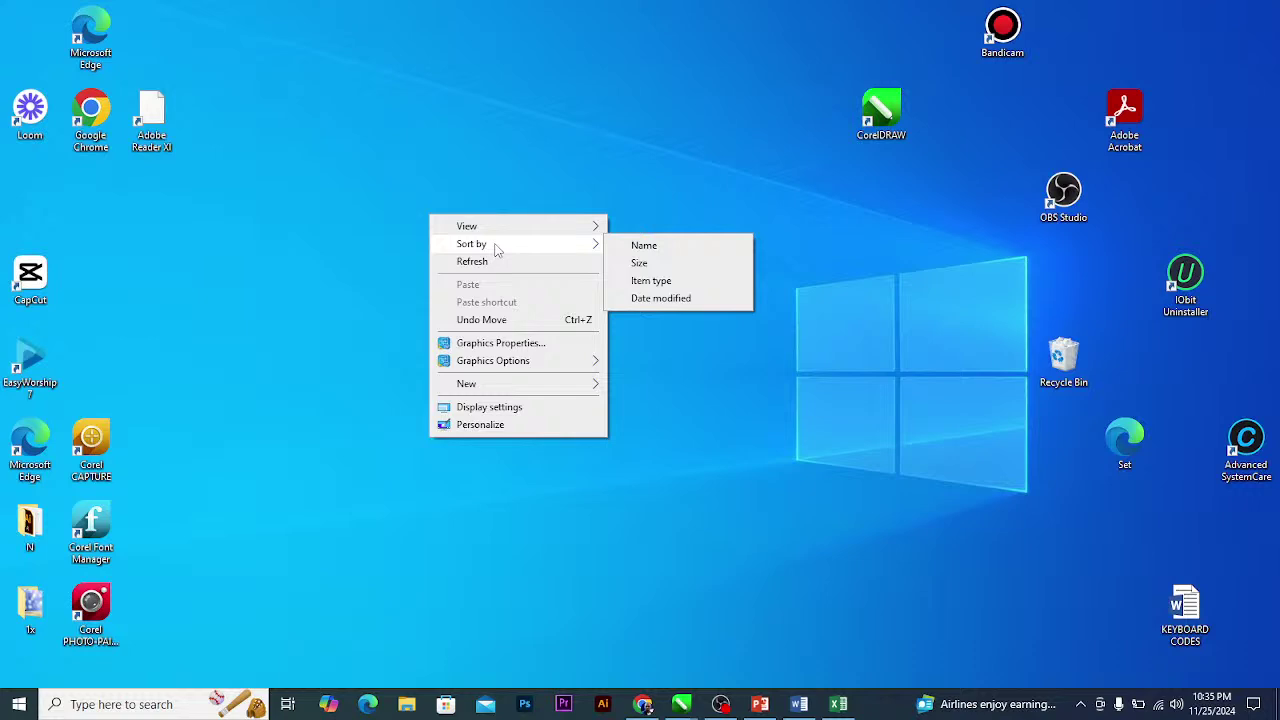
{"action": "left_click", "coordinate": [655, 255]}
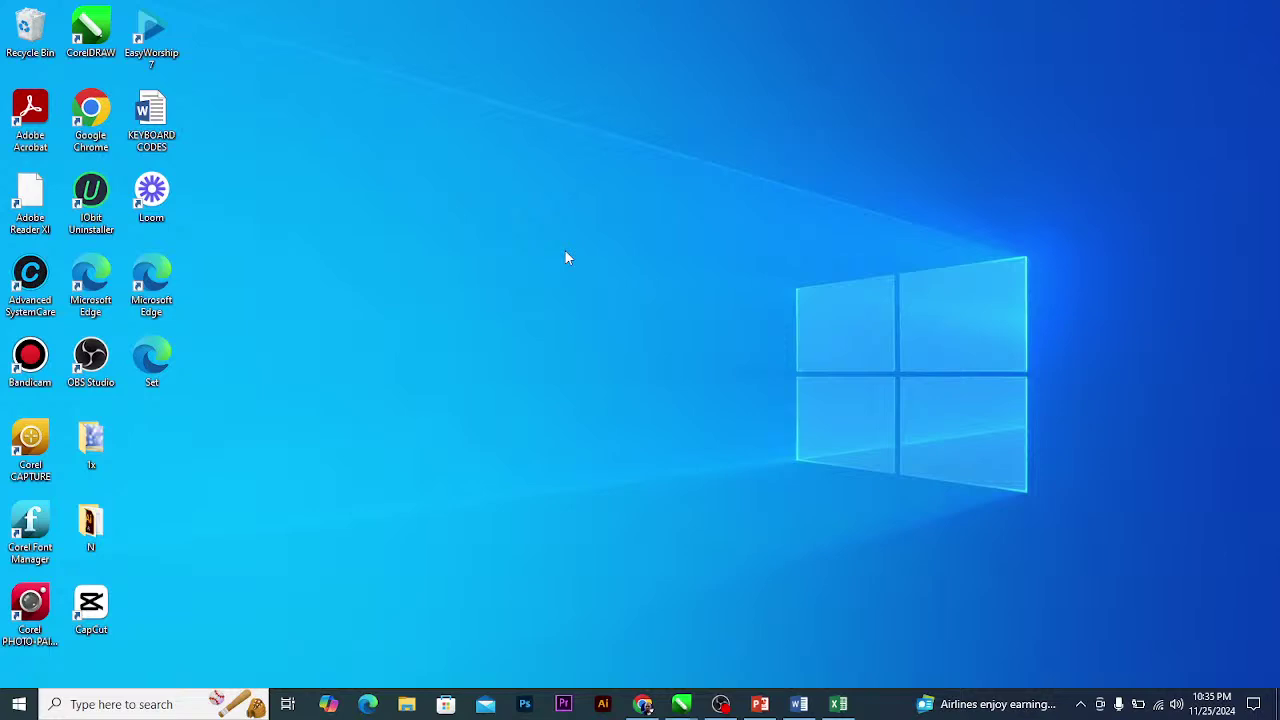
Open the desktop's personalization settings and its display settings in turn, closing each window without changing anything.
{"action": "right_click", "coordinate": [513, 245]}
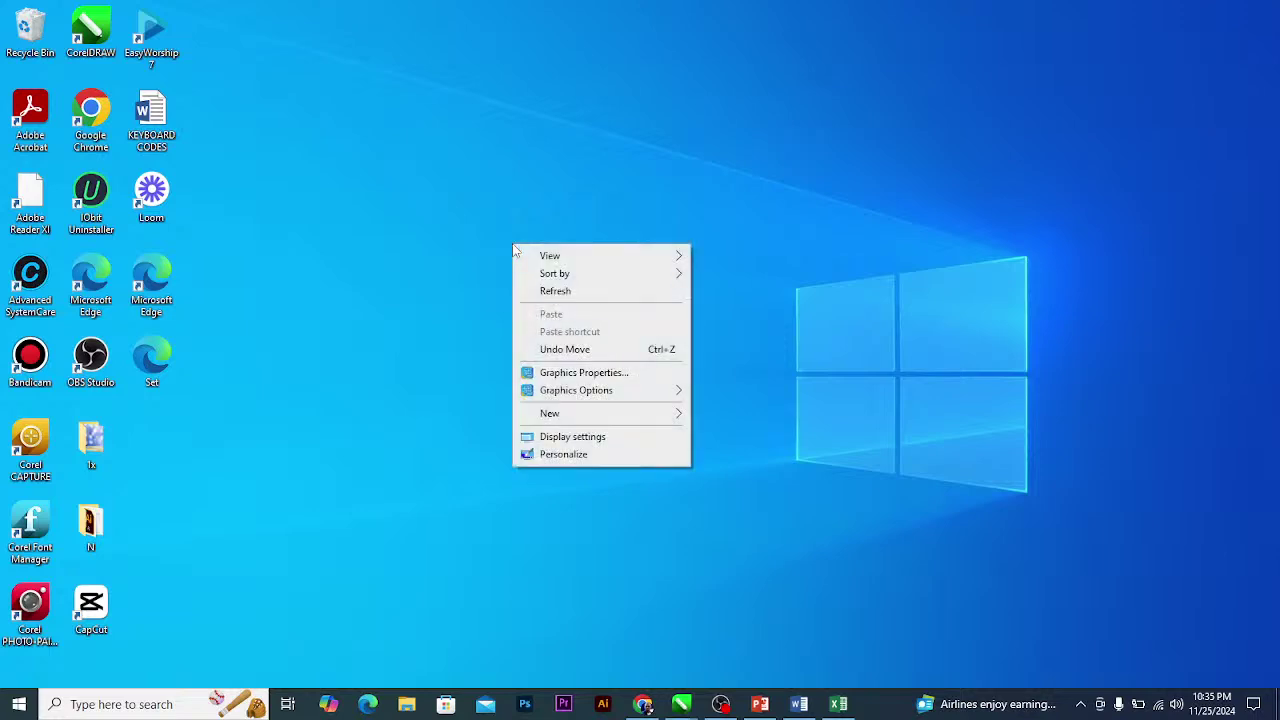
{"action": "left_click", "coordinate": [620, 457]}
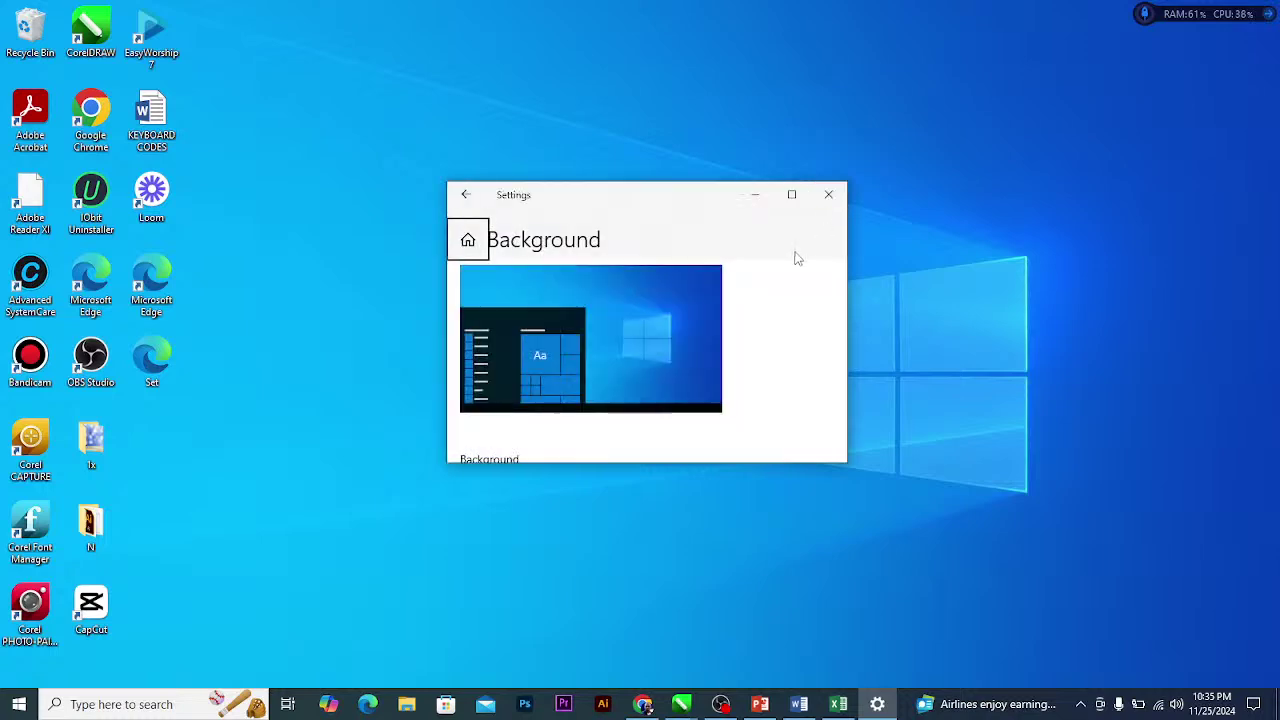
{"action": "left_click", "coordinate": [828, 194]}
{"action": "right_click", "coordinate": [591, 282]}
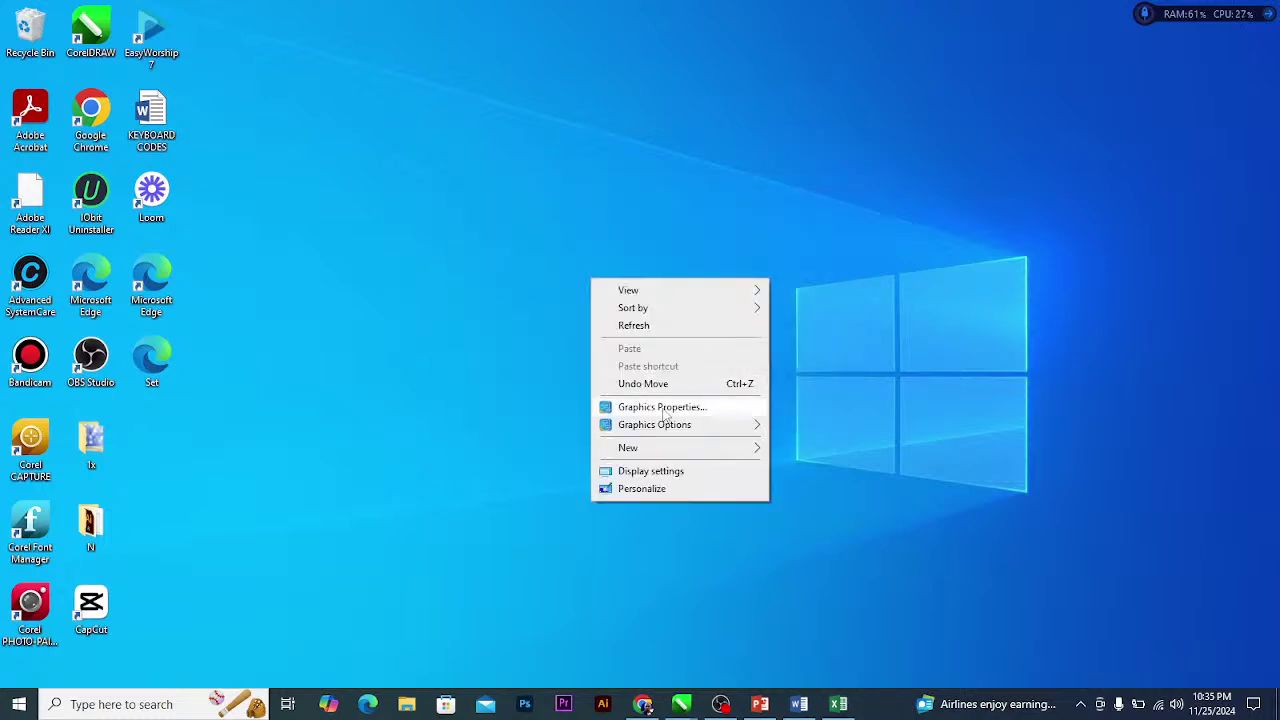
{"action": "left_click", "coordinate": [675, 470]}
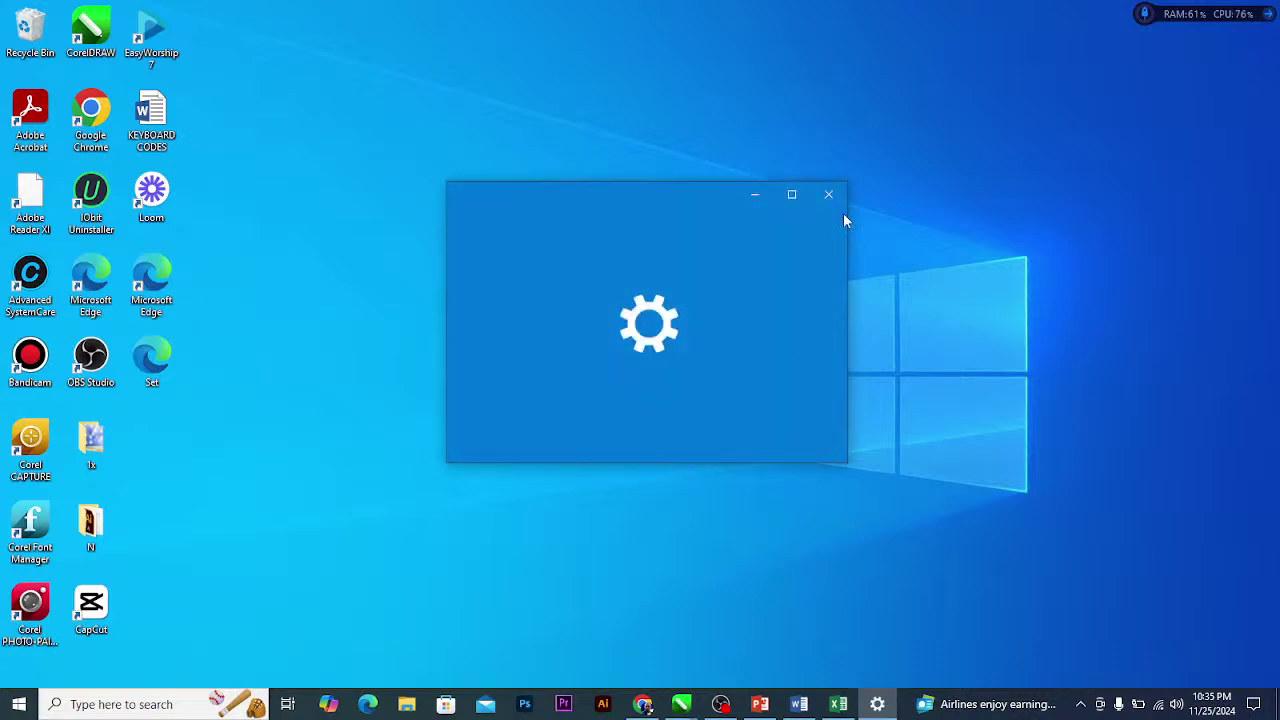
{"action": "left_click", "coordinate": [829, 194]}
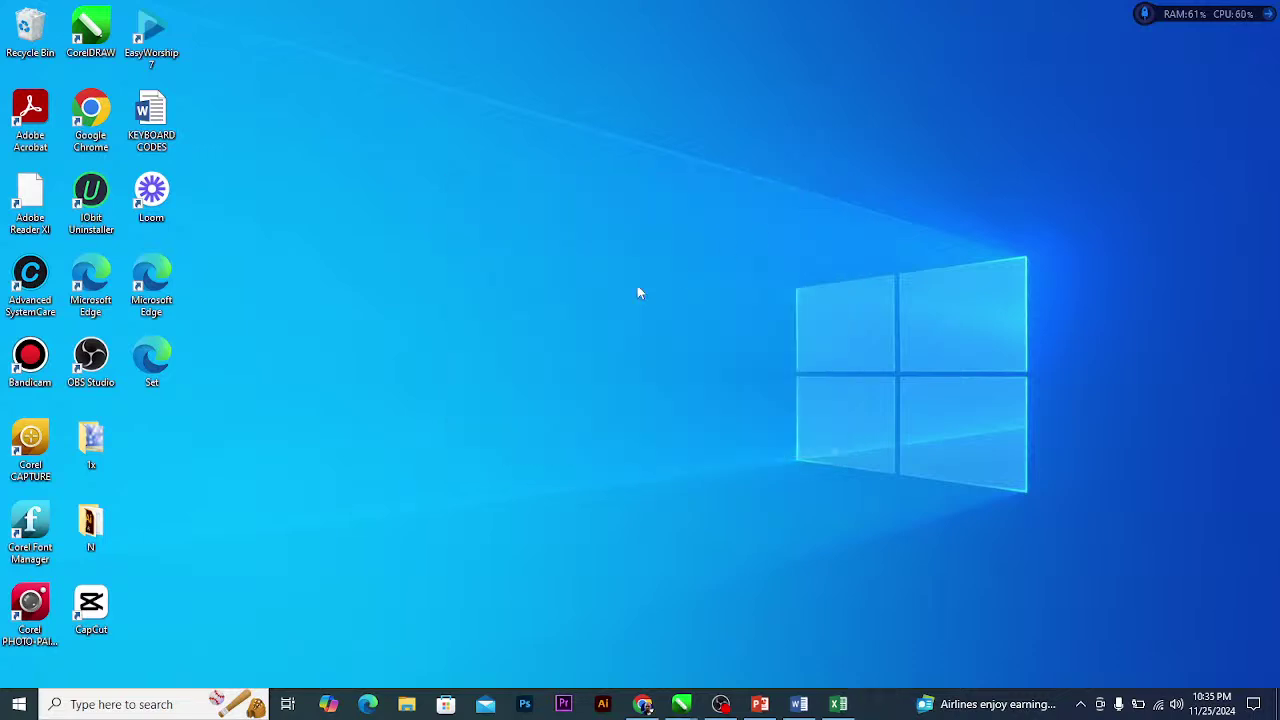
Open the desktop personalization settings, maximize the window to view the background options, and close it.
{"action": "right_click", "coordinate": [563, 294]}
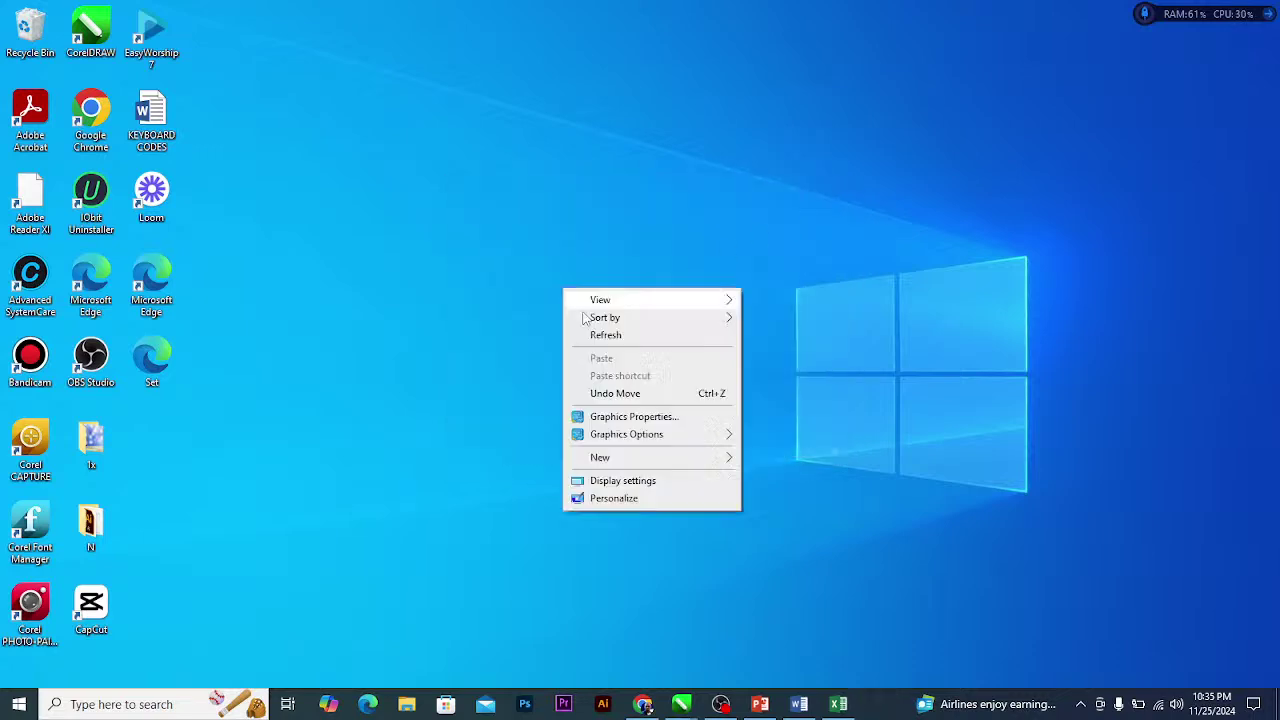
{"action": "left_click", "coordinate": [660, 500]}
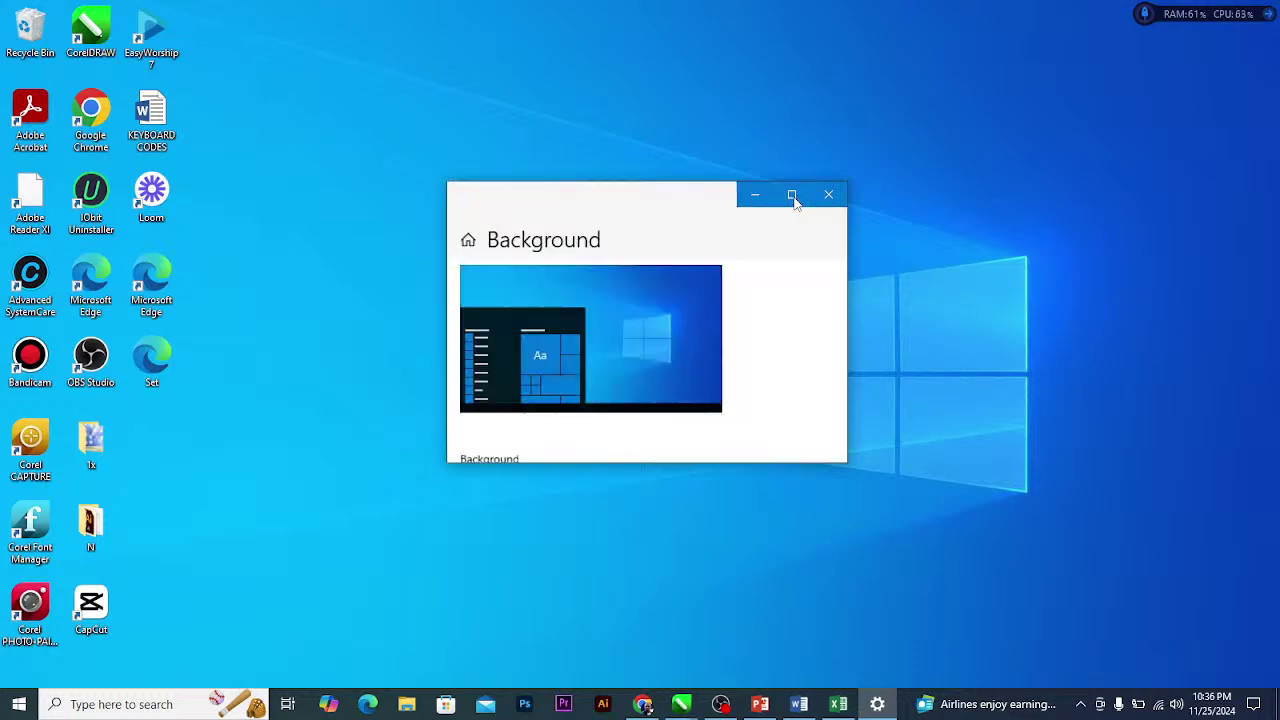
{"action": "left_click", "coordinate": [793, 196]}
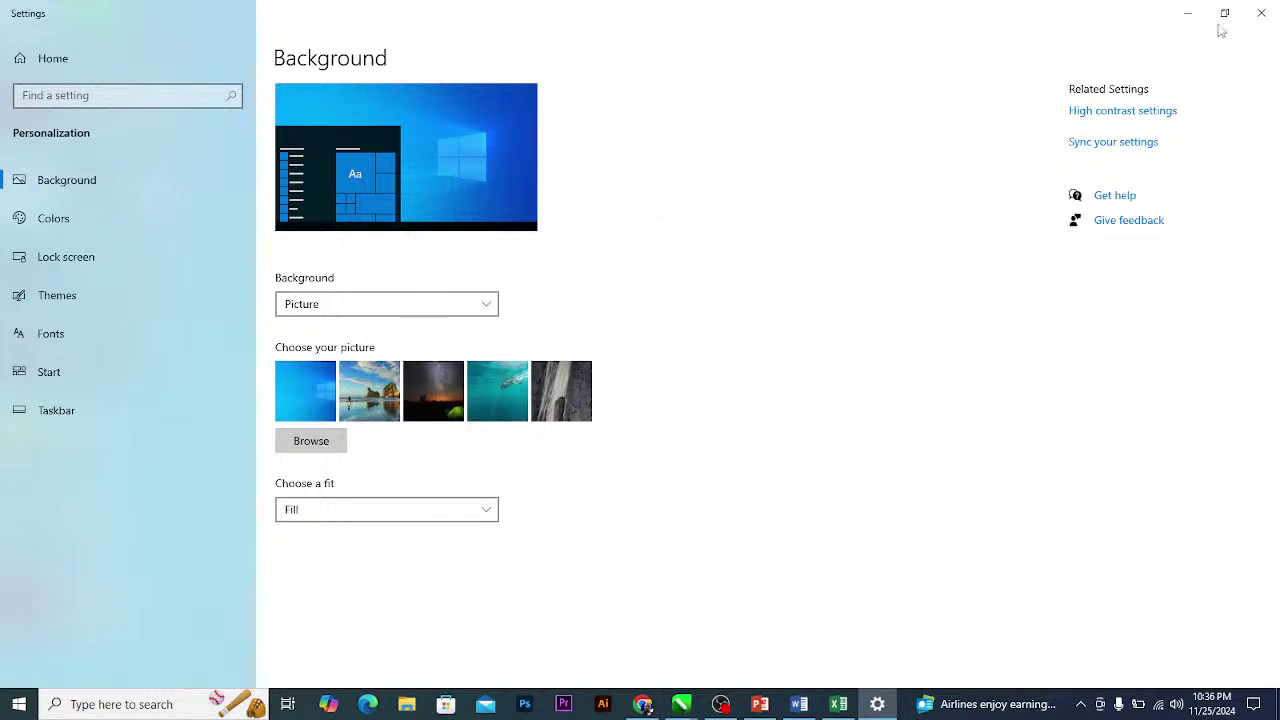
{"action": "left_click", "coordinate": [1261, 13]}
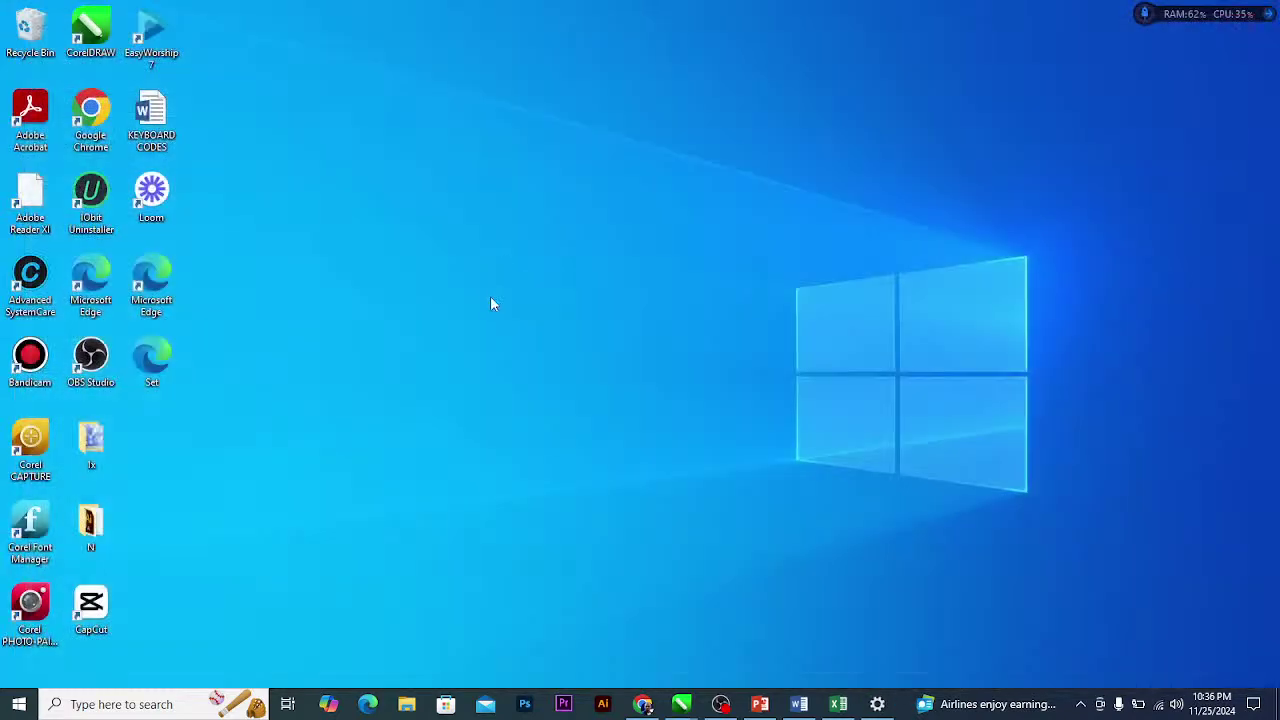
Set the beach picture with the runner as the desktop background, check it on the desktop, and close the settings window.
{"action": "right_click", "coordinate": [613, 217]}
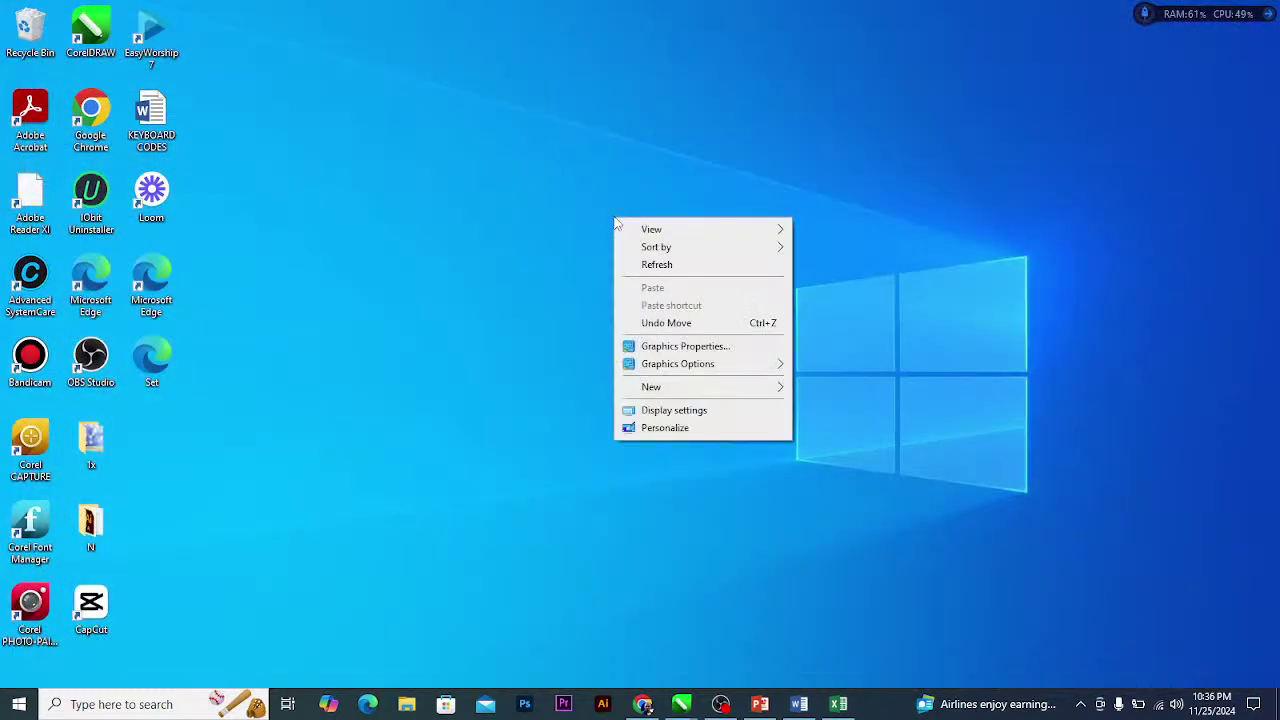
{"action": "left_click", "coordinate": [704, 430]}
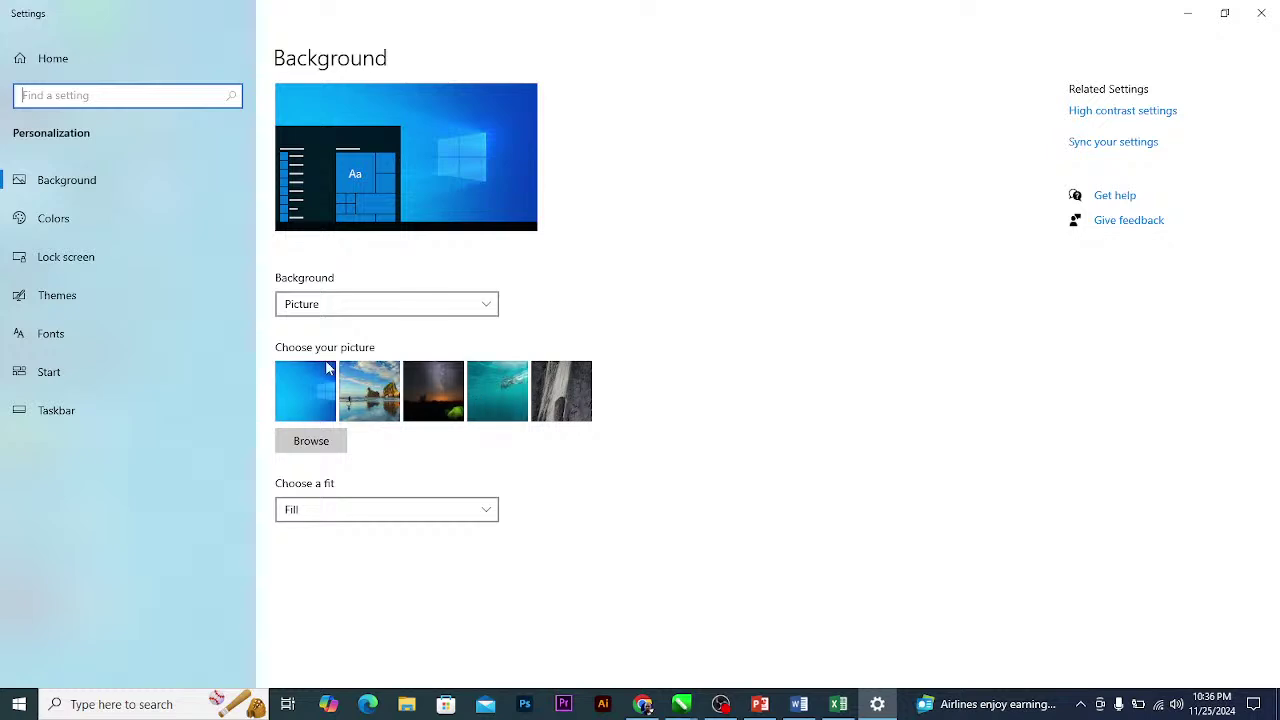
{"action": "left_click", "coordinate": [382, 406]}
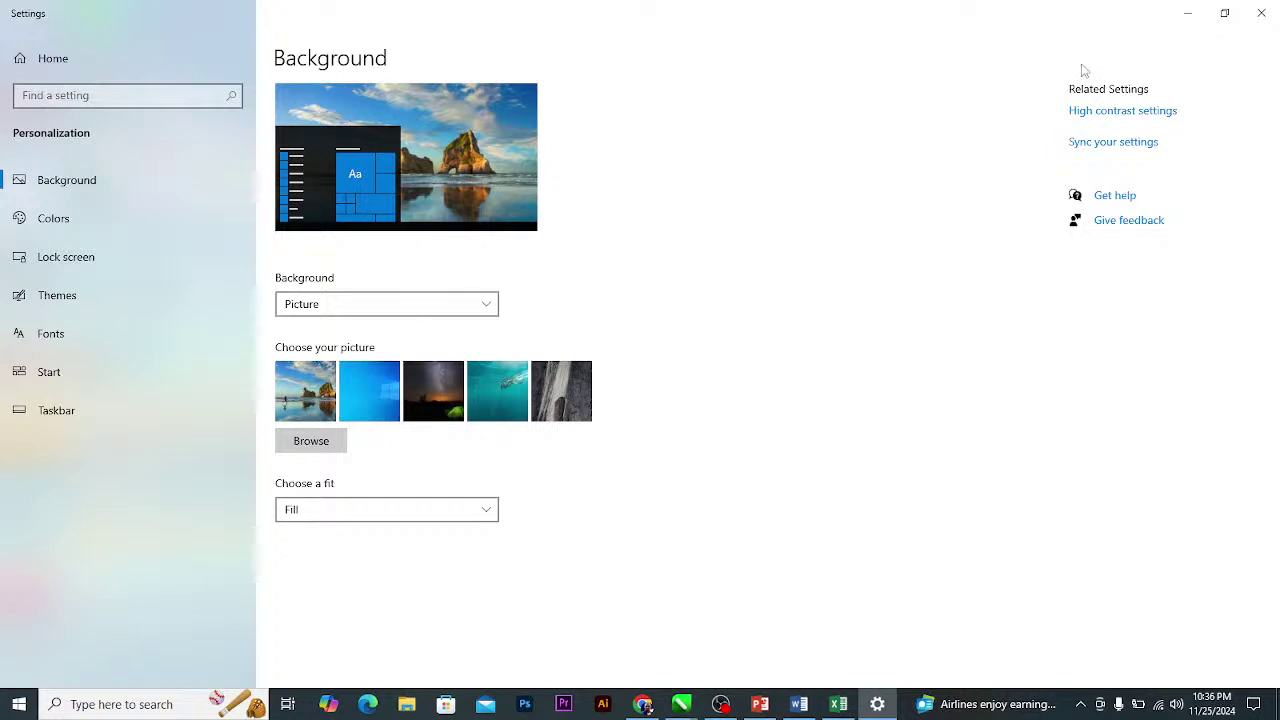
{"action": "left_click", "coordinate": [1188, 14]}
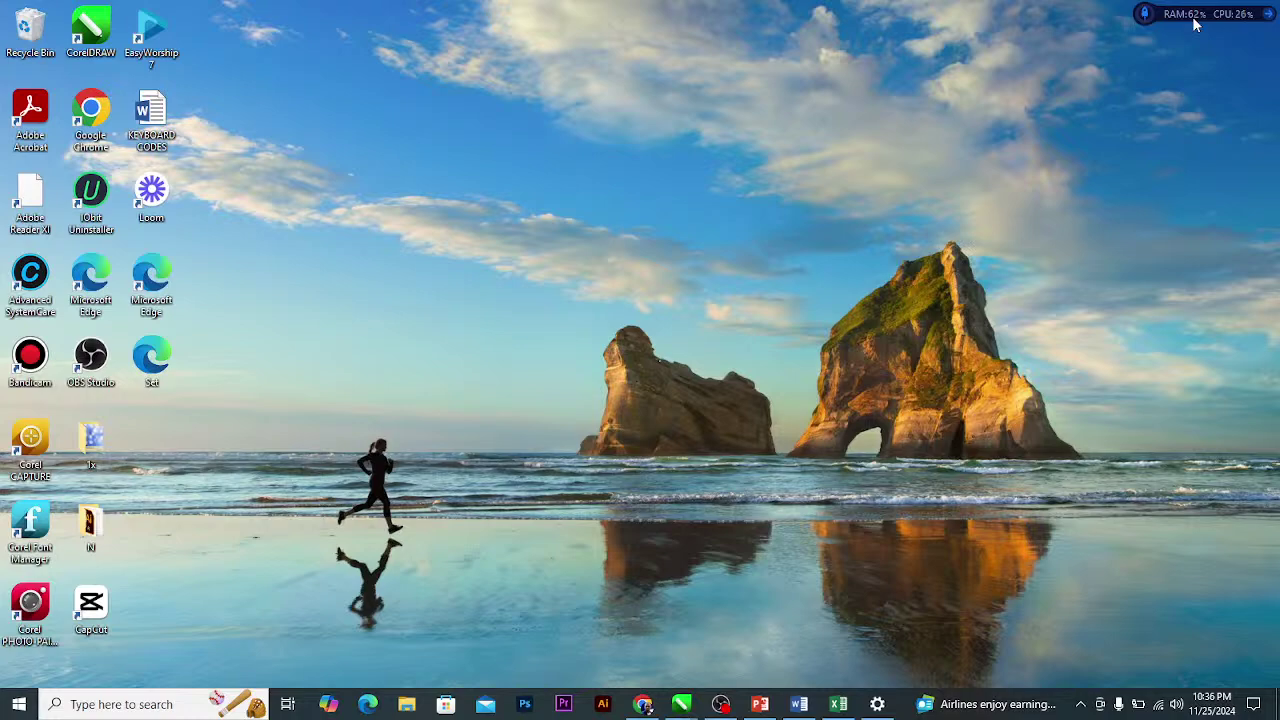
{"action": "left_click", "coordinate": [877, 704]}
{"action": "left_click", "coordinate": [1261, 10]}
{"action": "right_click", "coordinate": [558, 231]}
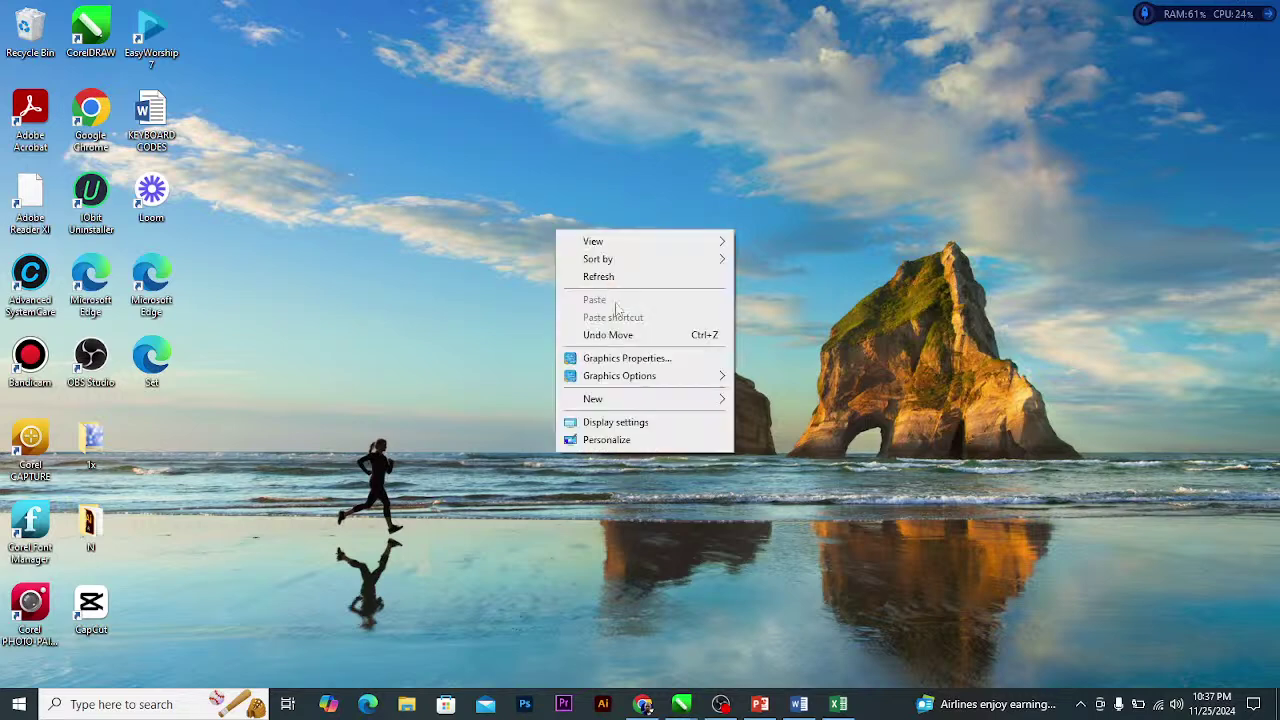
{"action": "left_click", "coordinate": [824, 344]}
{"action": "right_click", "coordinate": [577, 321]}
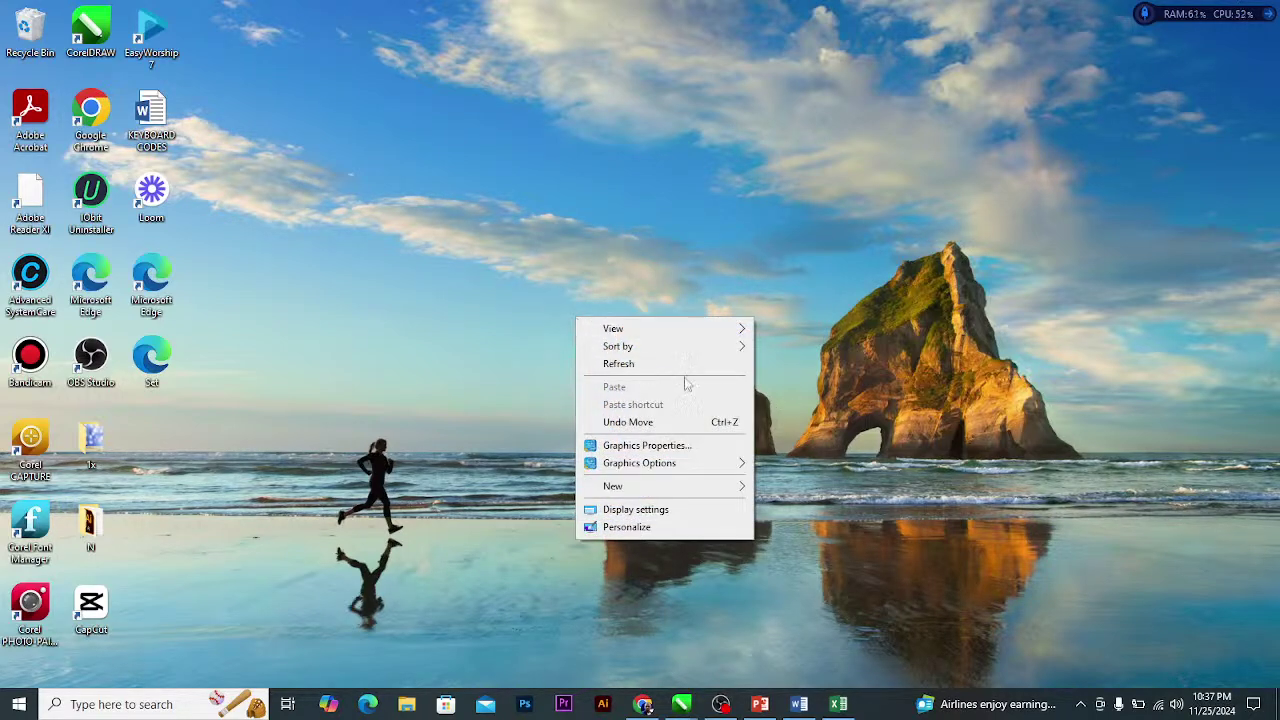
{"action": "left_click", "coordinate": [845, 335]}
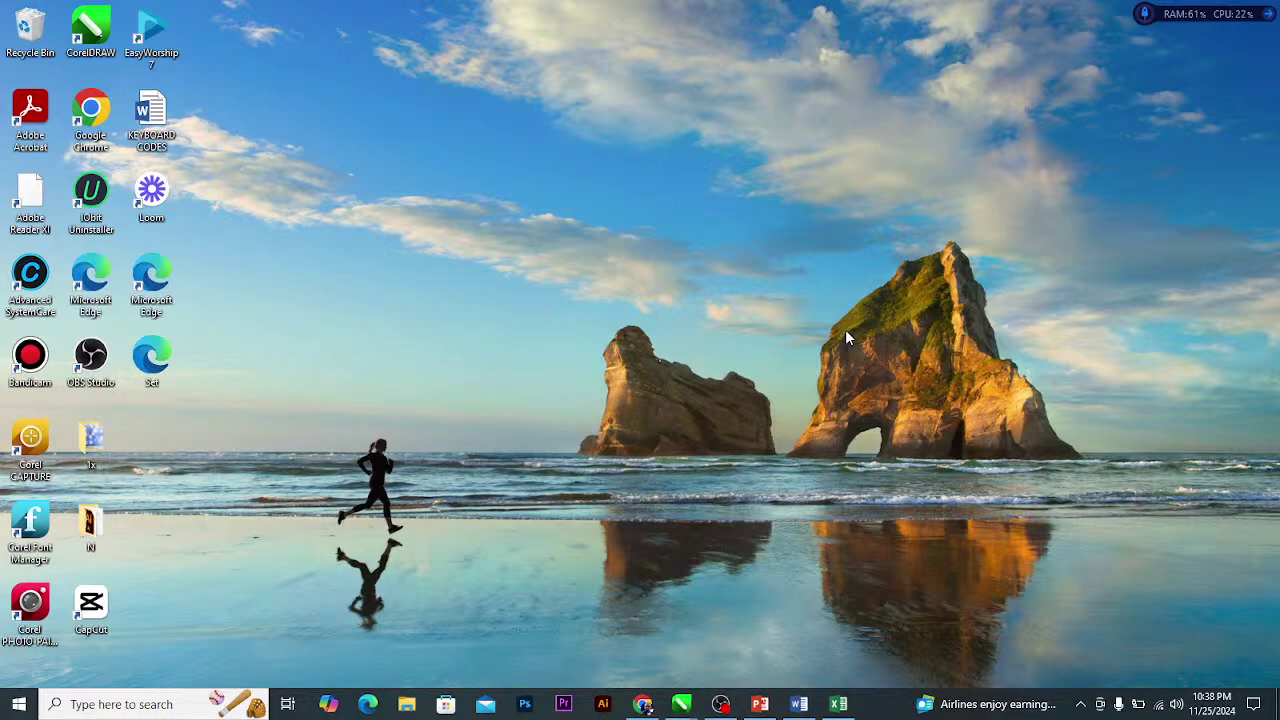
Switch to the Word document and delete the whole numbered list, including its numbering.
{"action": "left_click", "coordinate": [798, 690]}
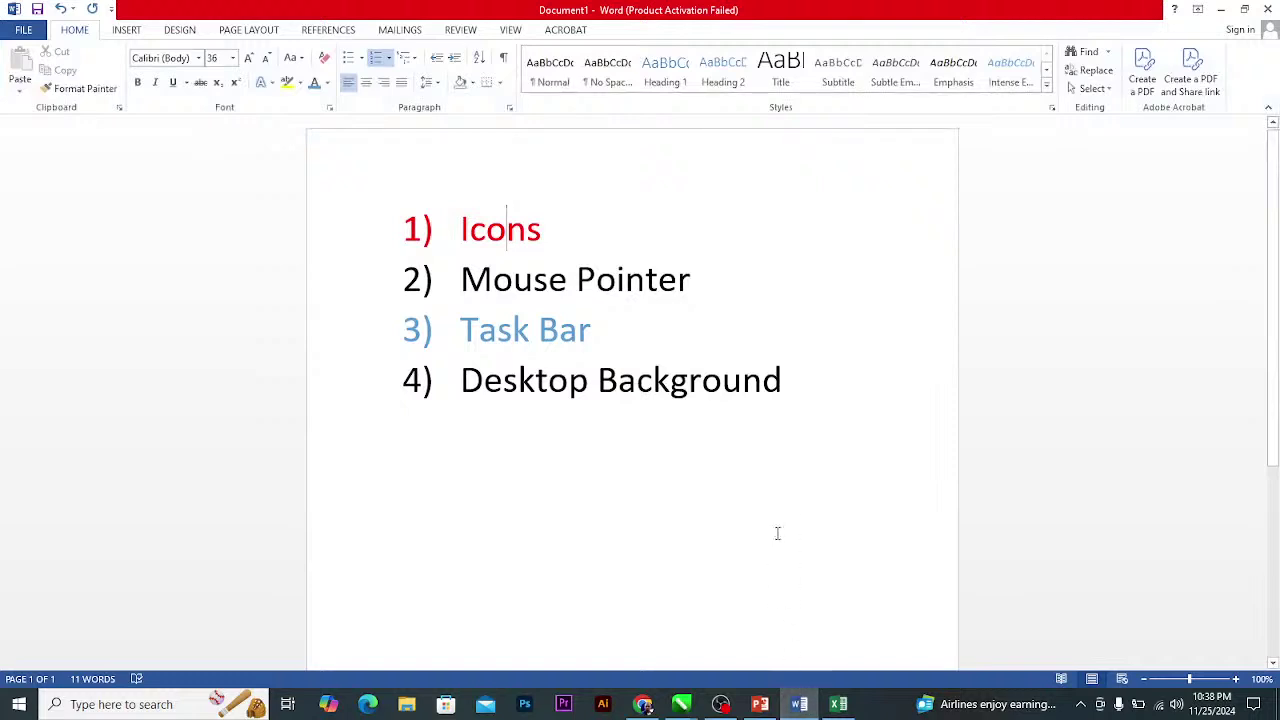
{"action": "key", "text": "ctrl+a"}
{"action": "key", "text": "BackSpace"}
{"action": "key", "text": "BackSpace"}
{"action": "key", "text": "BackSpace"}
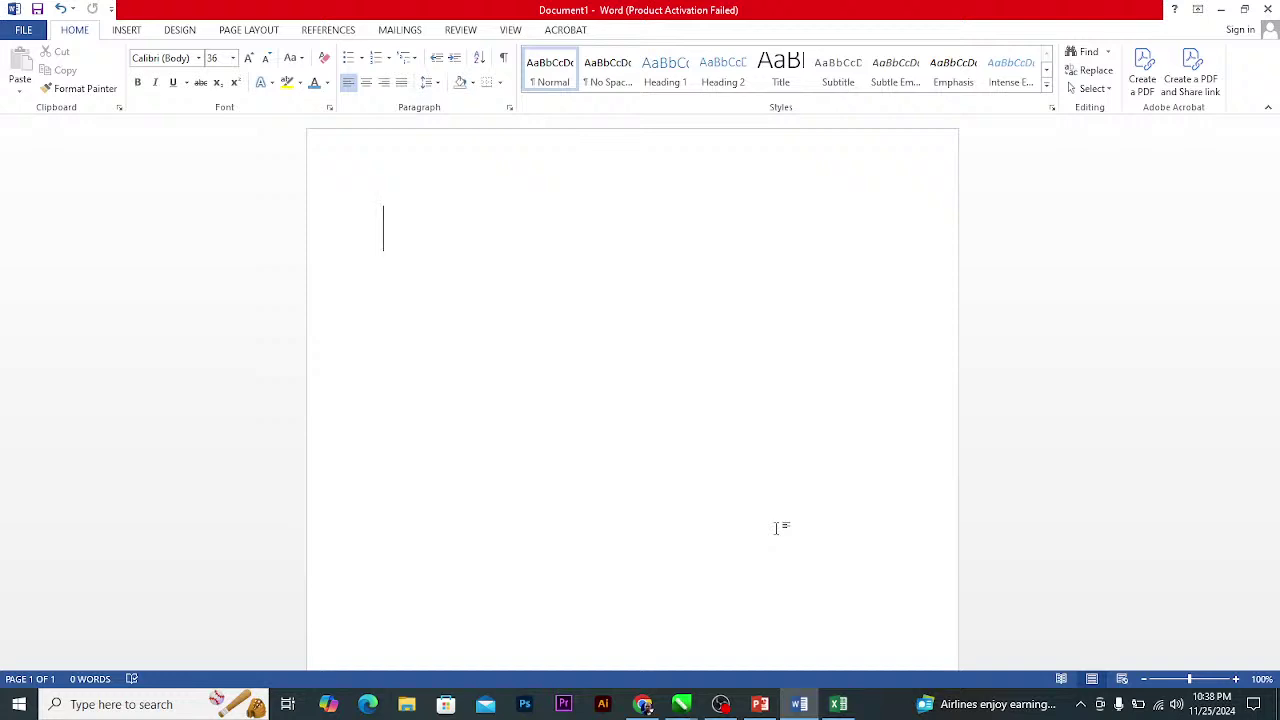
{"action": "type", "text": "hckcc"}
{"action": "key", "text": "BackSpace"}
{"action": "key", "text": "BackSpace"}
{"action": "key", "text": "BackSpace"}
{"action": "key", "text": "BackSpace"}
{"action": "key", "text": "BackSpace"}
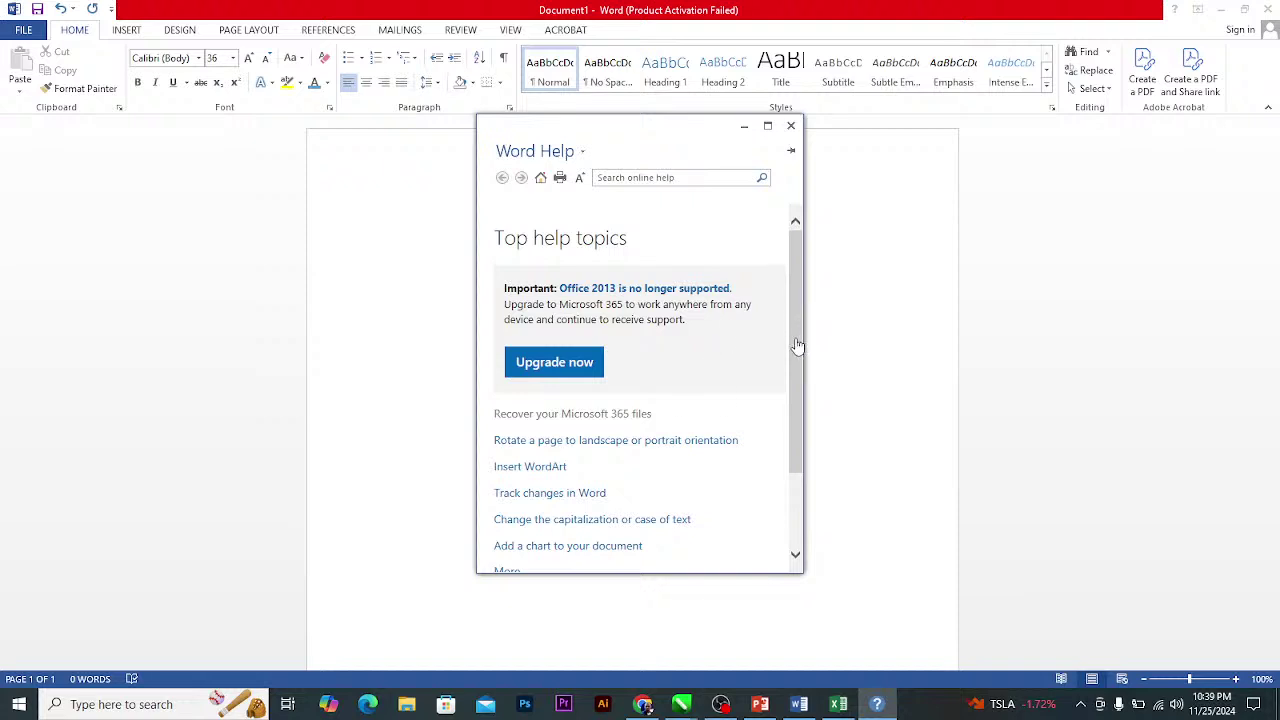
Copy the first two paragraphs of the "Recover your Microsoft 365 files" help article and paste them twice into the blank document.
{"action": "left_click_drag", "start_coordinate": [793, 338], "coordinate": [798, 415]}
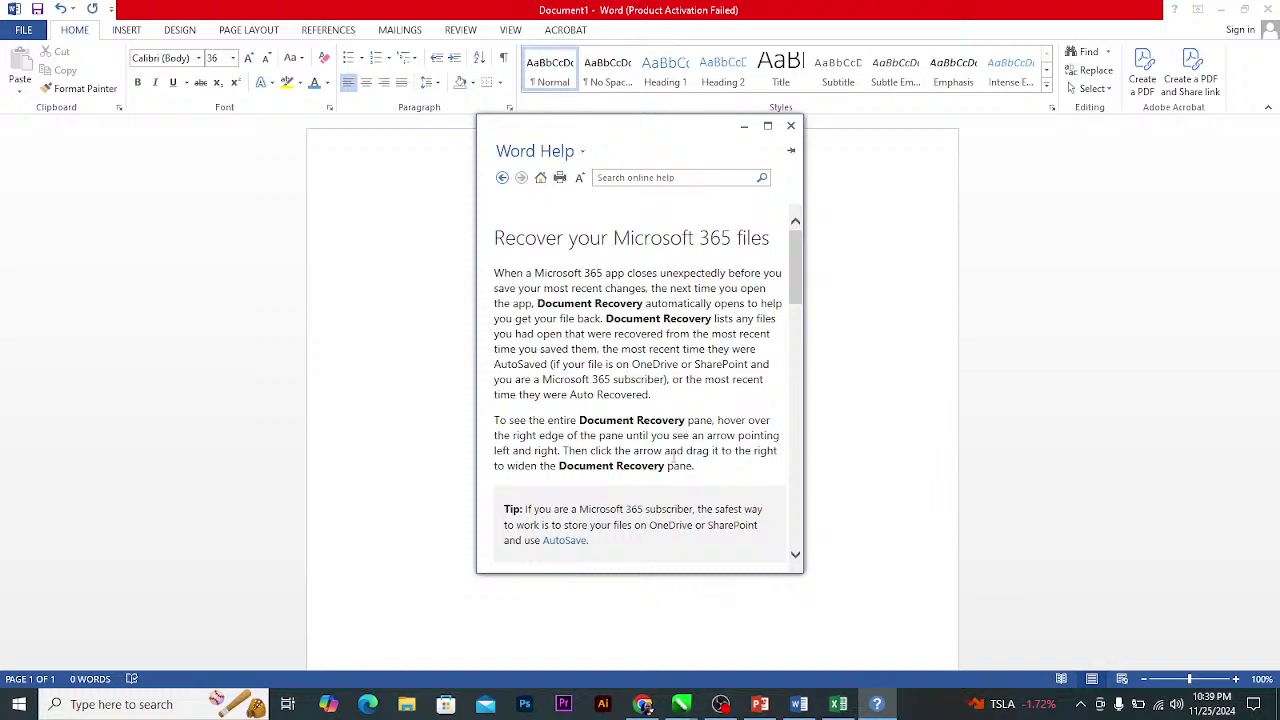
{"action": "left_click_drag", "start_coordinate": [693, 466], "coordinate": [489, 281]}
{"action": "key", "text": "ctrl+c"}
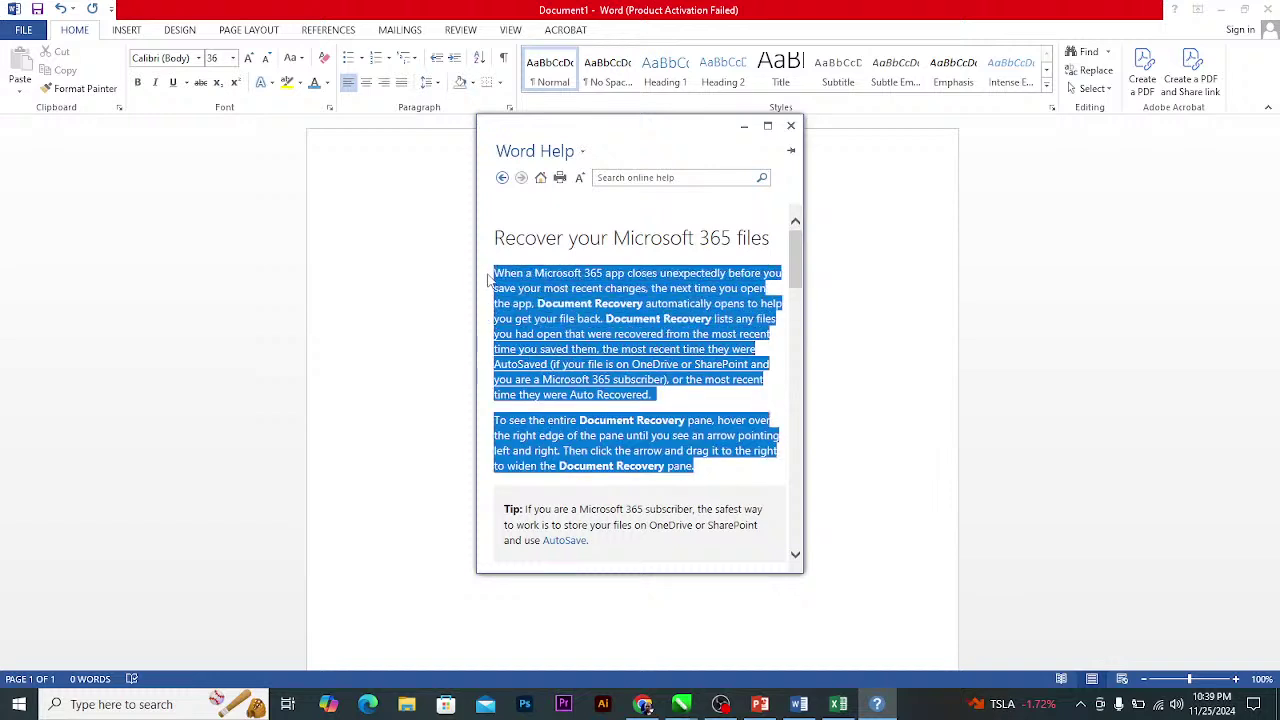
{"action": "left_click", "coordinate": [400, 338]}
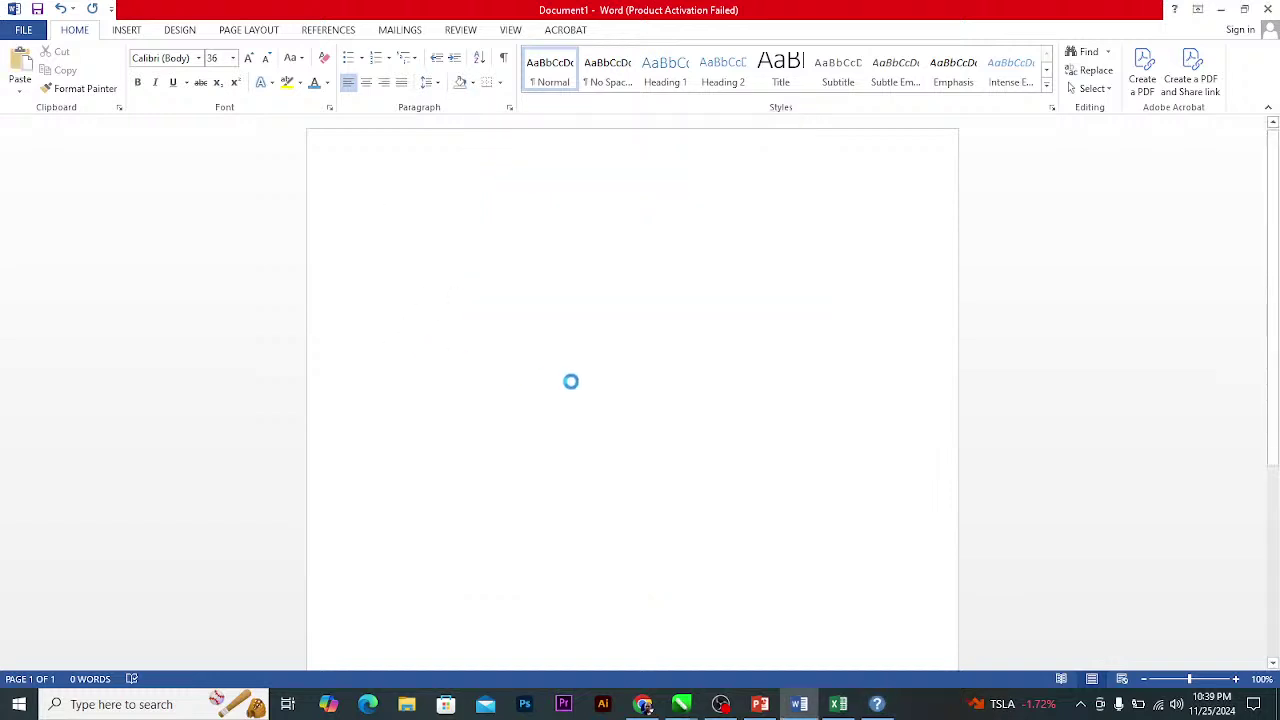
{"action": "key", "text": "ctrl+v"}
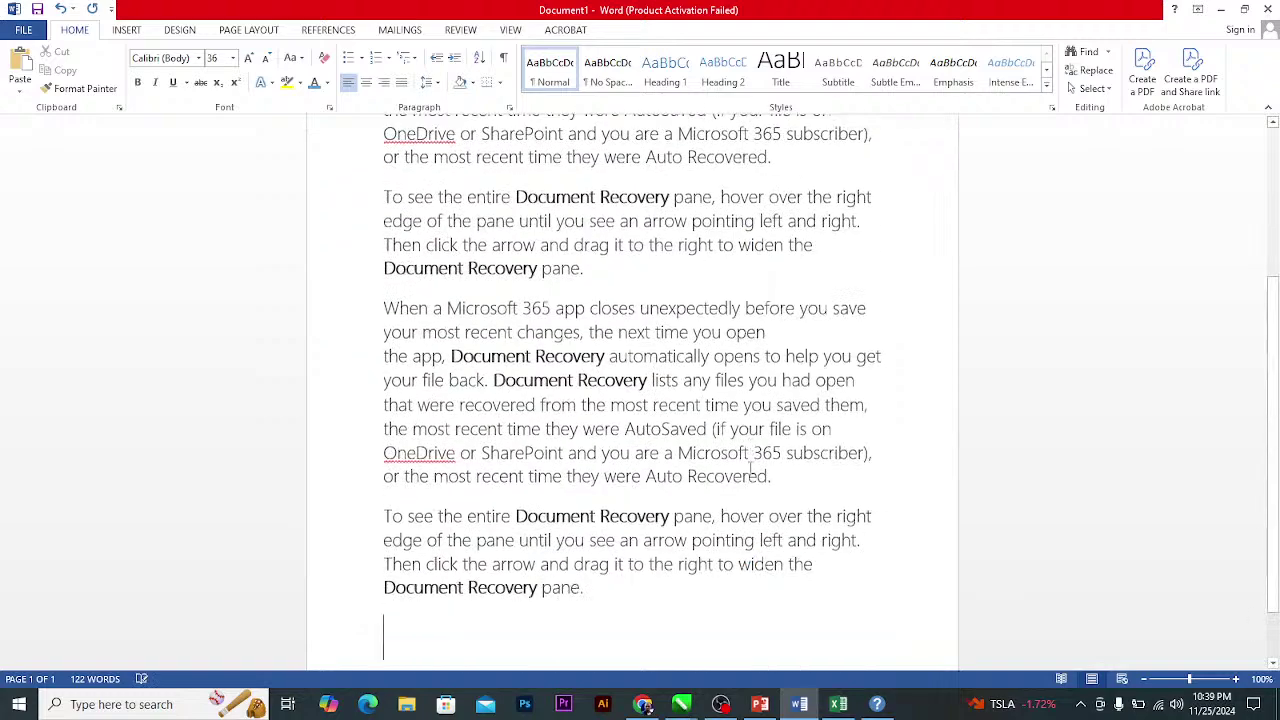
Delete all the pasted help text from the document.
{"action": "scroll", "coordinate": [755, 460], "scroll_direction": "up", "scroll_amount": 5}
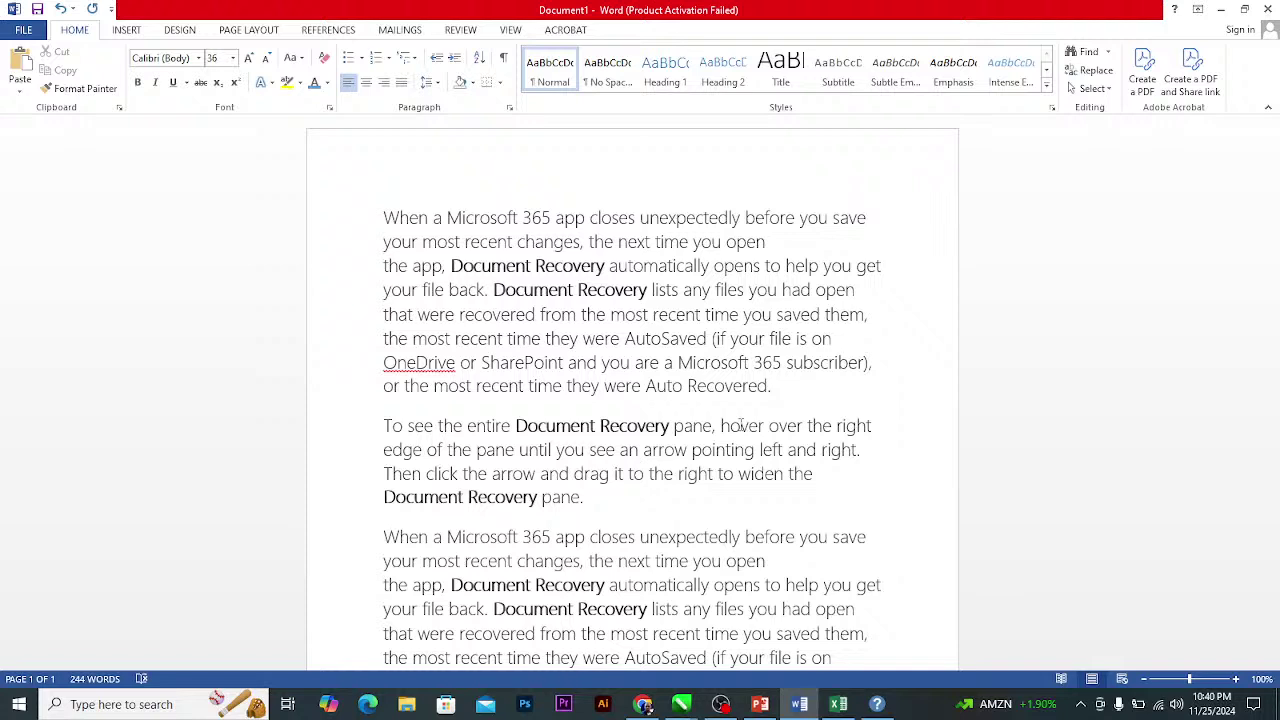
{"action": "left_click", "coordinate": [620, 268]}
{"action": "key", "text": "ctrl+a"}
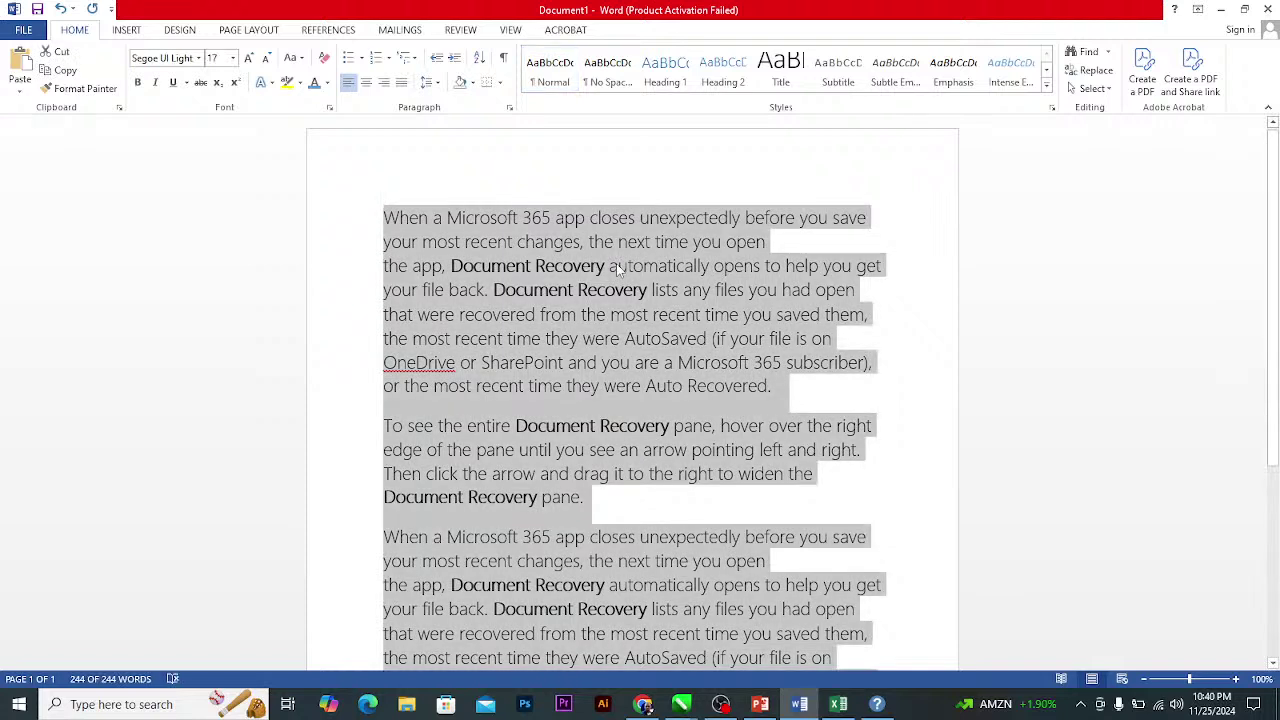
{"action": "key", "text": "Delete"}
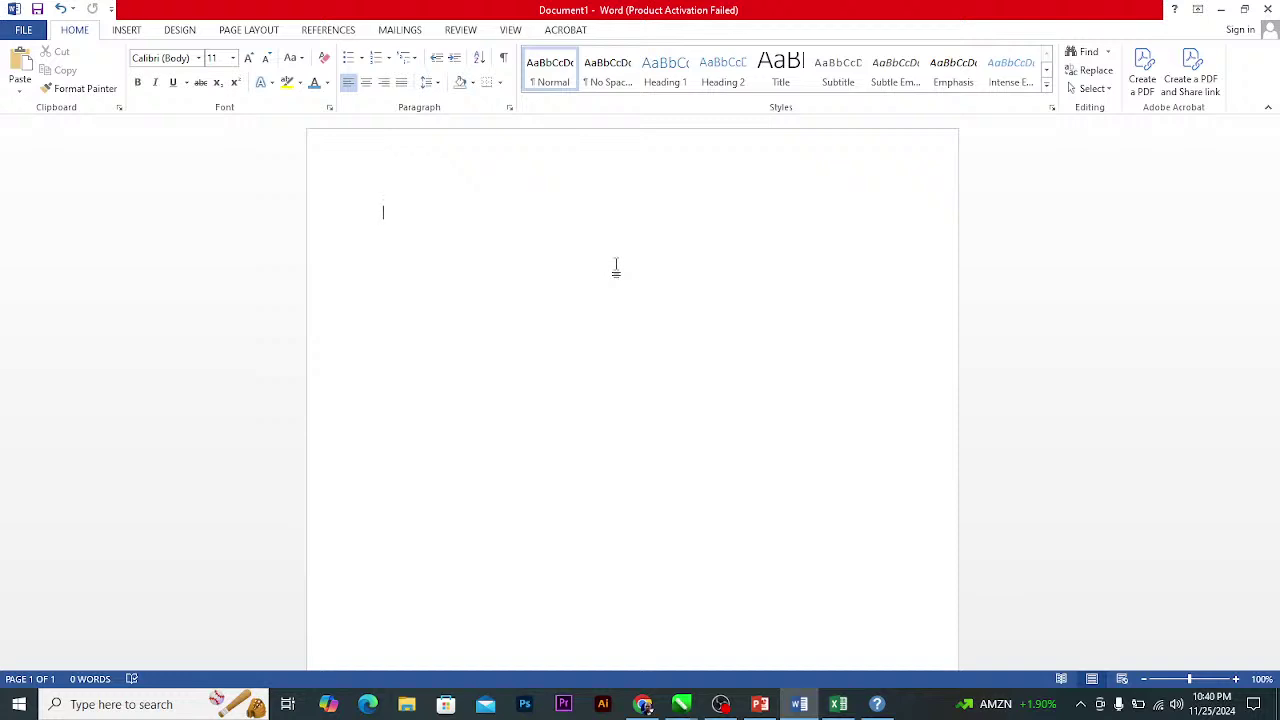
Enter the characters "Gg&@" in the document, enlarging the text to font size 28.
{"action": "type", "text": "G"}
{"action": "key", "text": "ctrl+a"}
{"action": "key", "text": "ctrl+shift+period"}
{"action": "key", "text": "ctrl+shift+period"}
{"action": "key", "text": "ctrl+shift+period"}
{"action": "key", "text": "ctrl+shift+period"}
{"action": "key", "text": "ctrl+shift+period"}
{"action": "key", "text": "ctrl+shift+period"}
{"action": "key", "text": "ctrl+shift+period"}
{"action": "key", "text": "ctrl+shift+period"}
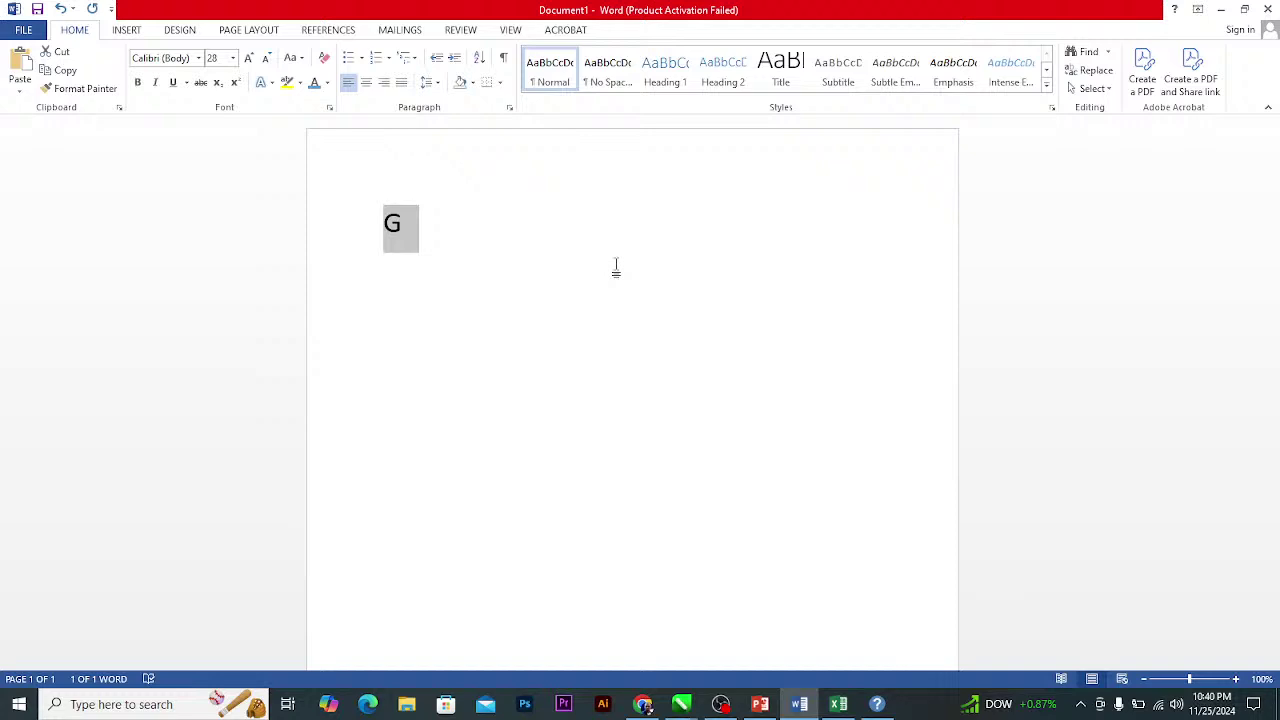
{"action": "key", "text": "Right"}
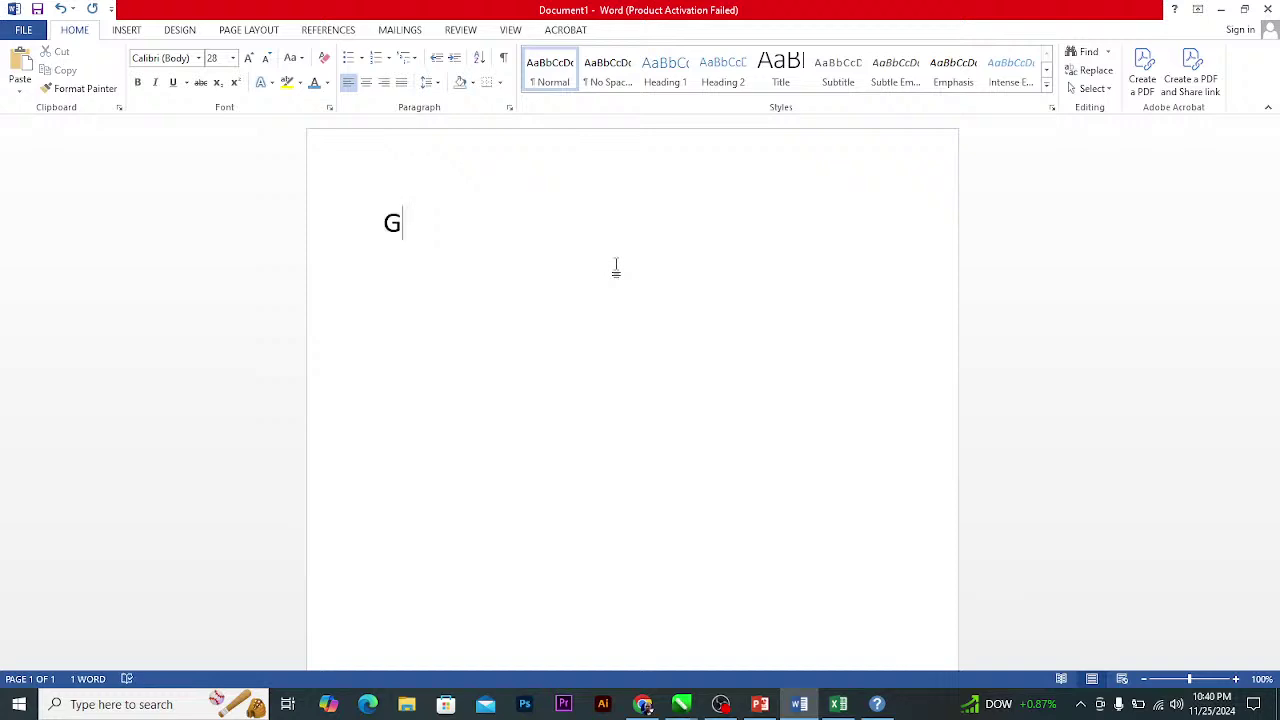
{"action": "type", "text": "g&"}
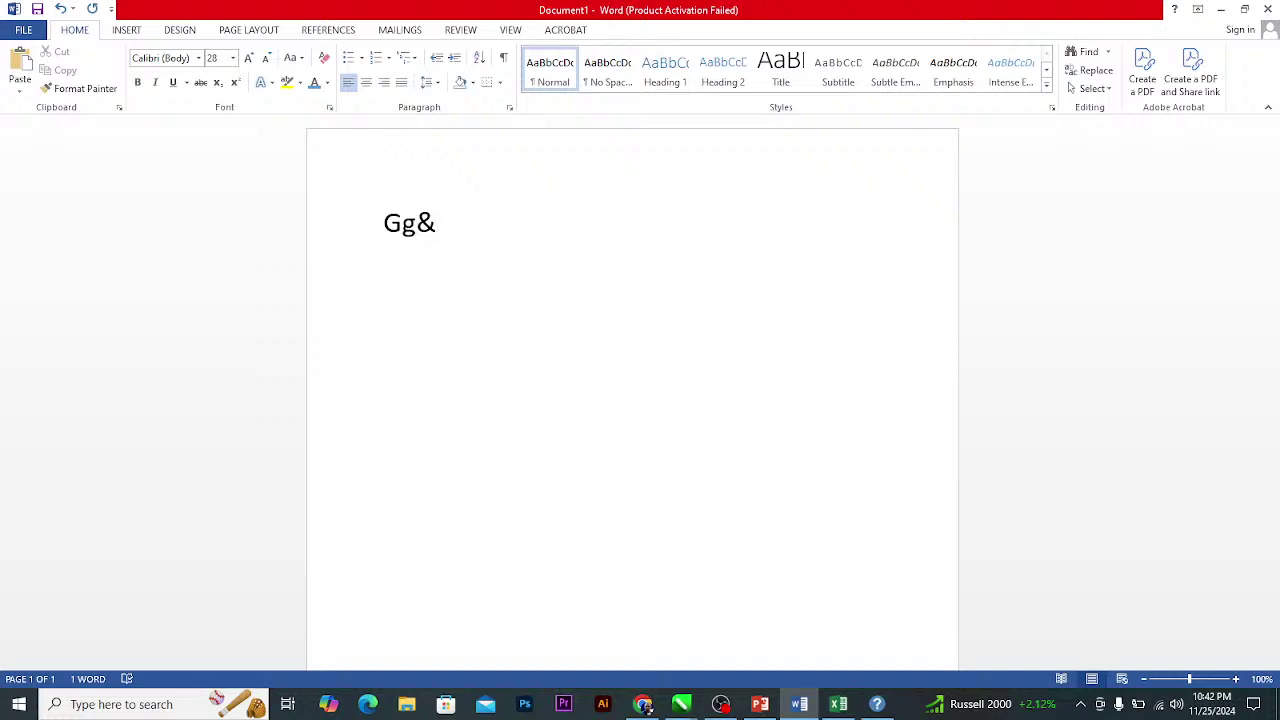
{"action": "type", "text": "@"}
Replace all the document's text with the sentence "This is my first time learning".
{"action": "key", "text": "ctrl+a"}
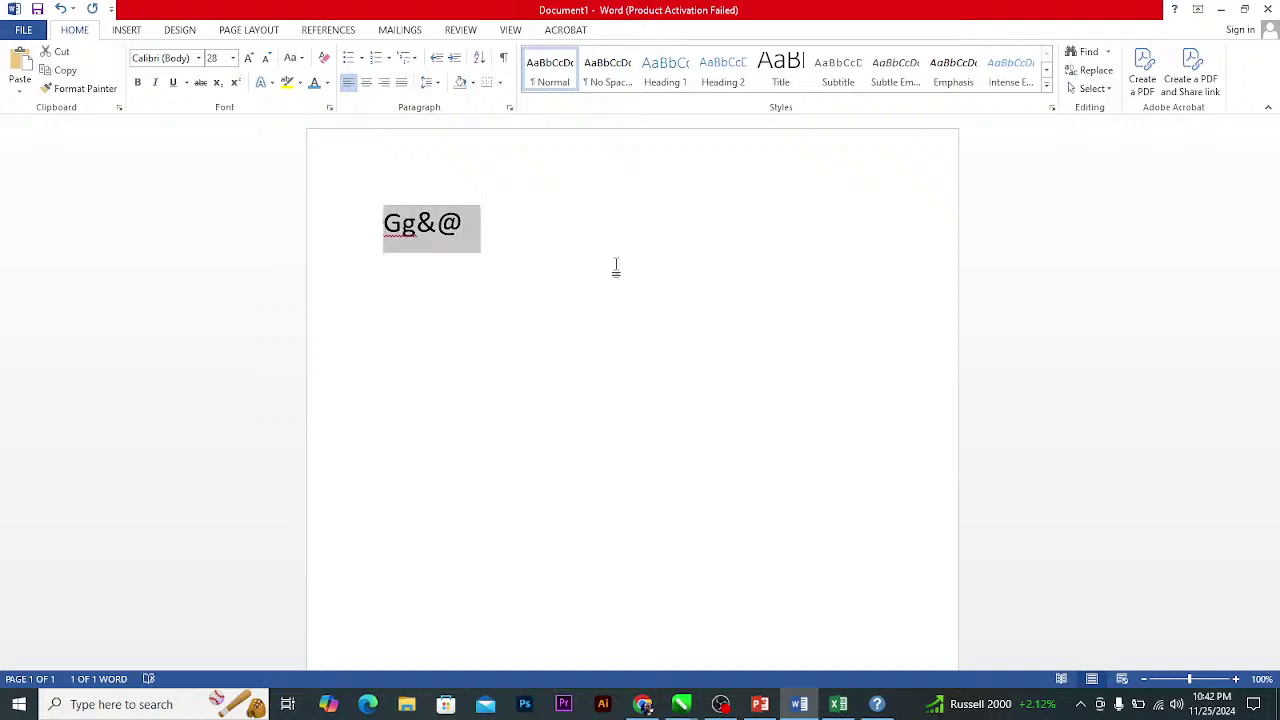
{"action": "type", "text": "This is my first tine"}
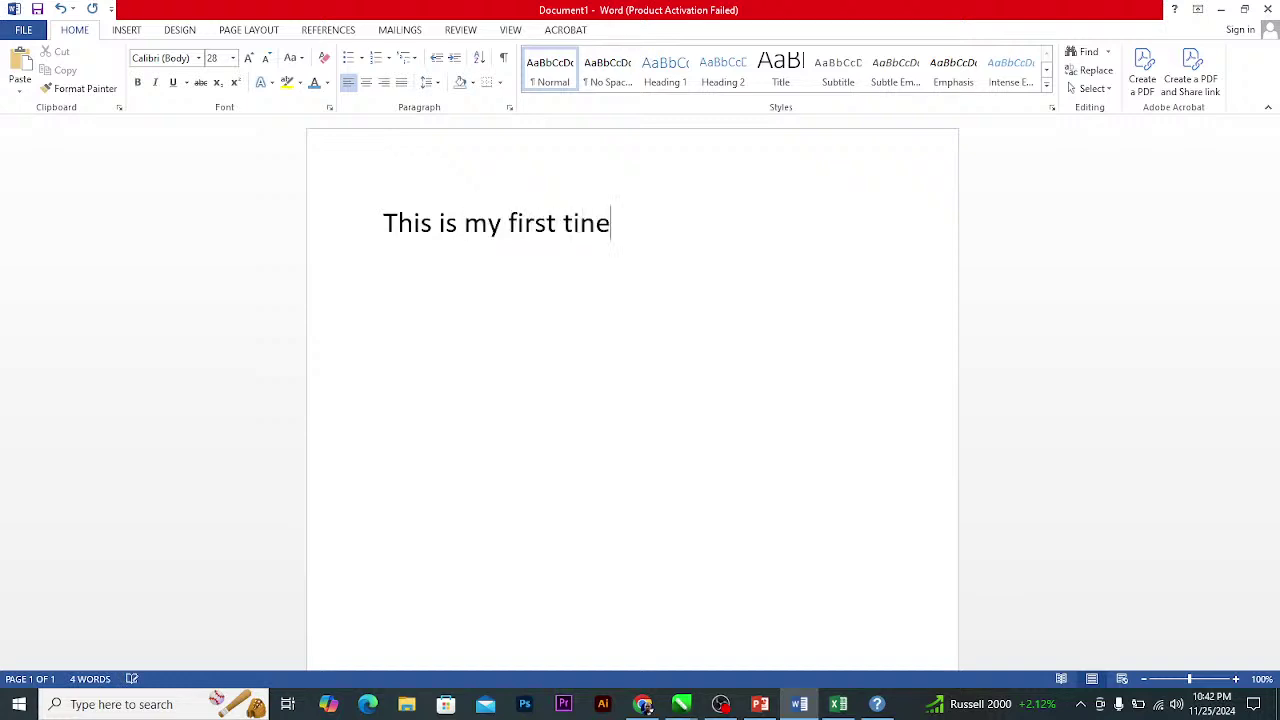
{"action": "key", "text": "BackSpace"}
{"action": "key", "text": "BackSpace"}
{"action": "type", "text": "me learning"}
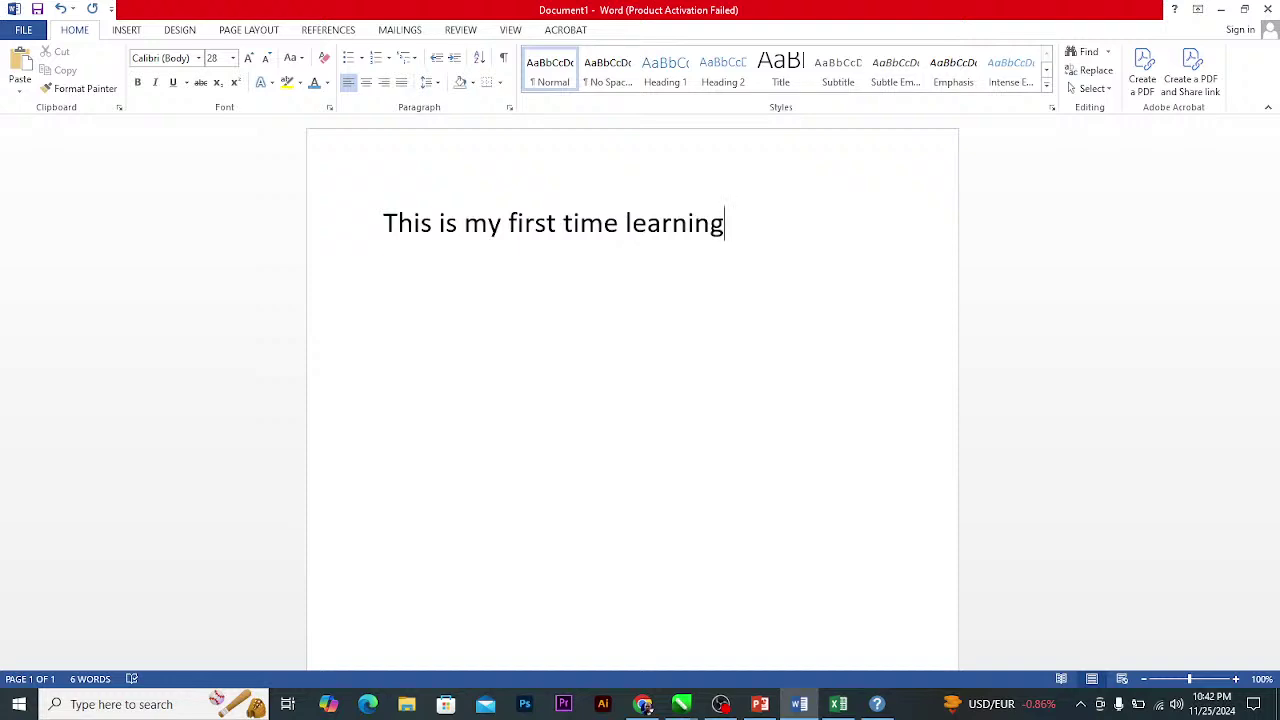
Make the whole sentence "This is my first time learning" bold, italic and underlined.
{"action": "left_click", "coordinate": [435, 223]}
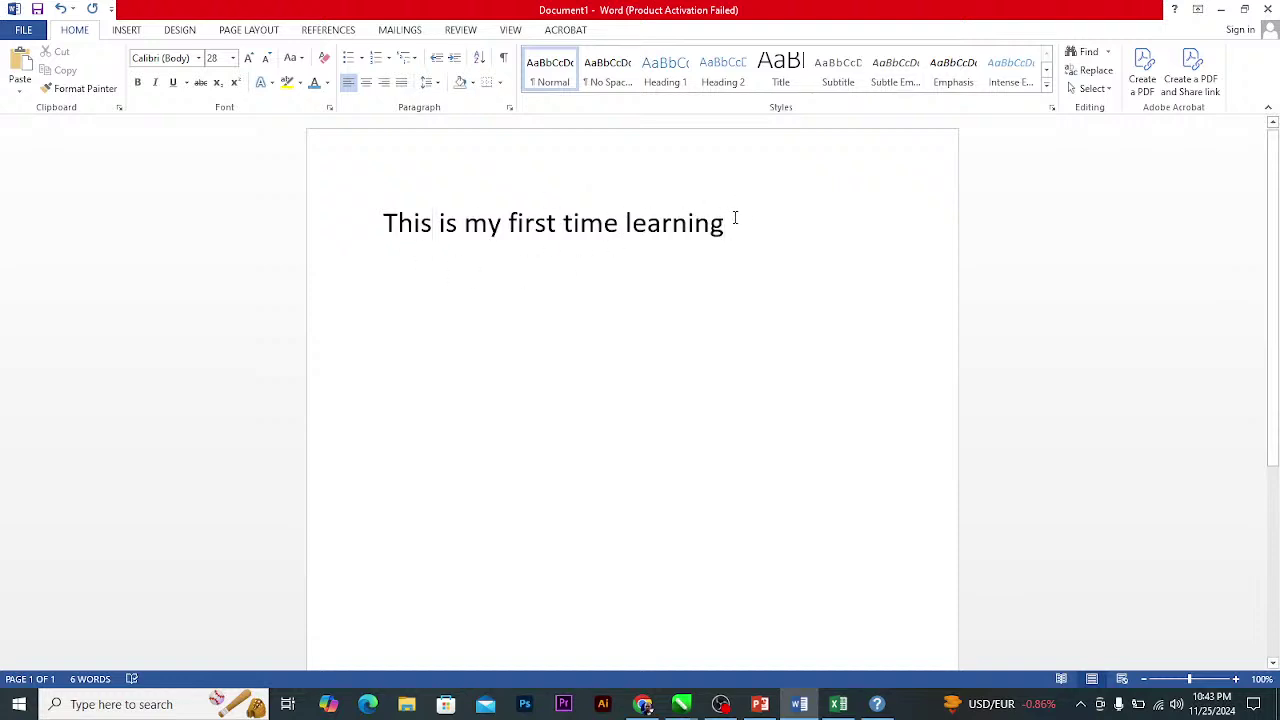
{"action": "left_click_drag", "start_coordinate": [734, 223], "coordinate": [385, 228]}
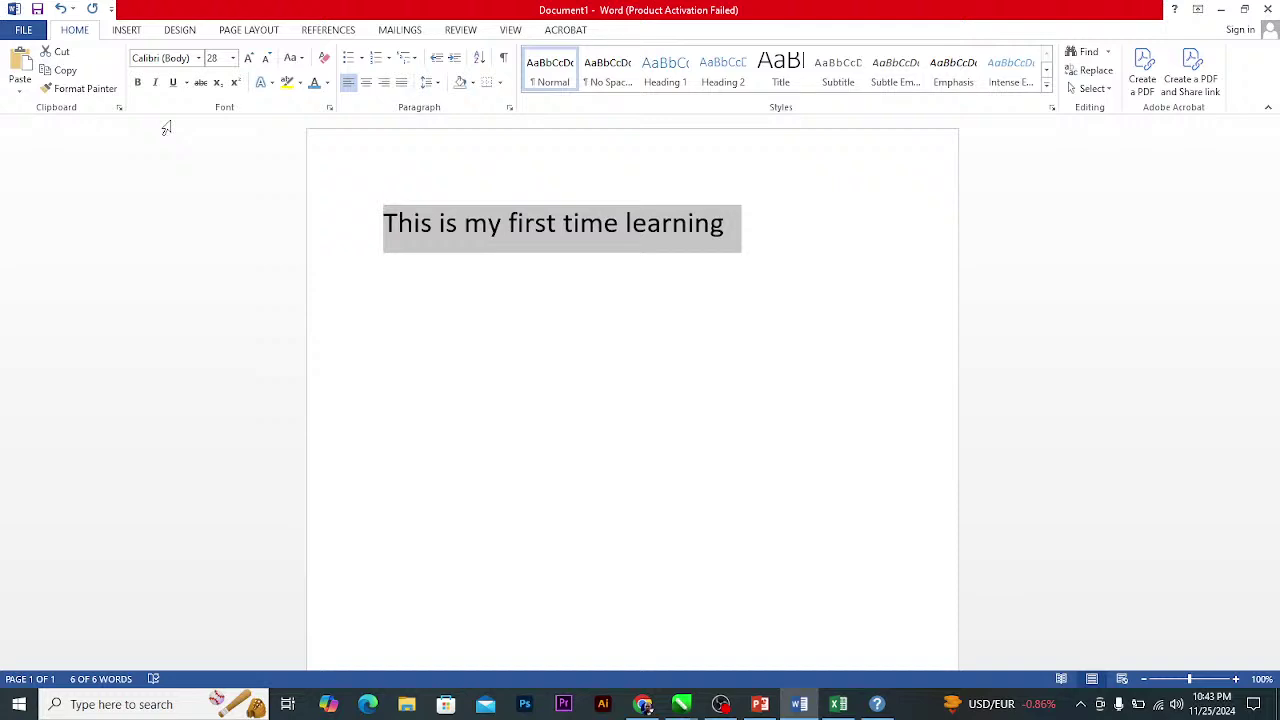
{"action": "left_click", "coordinate": [141, 85]}
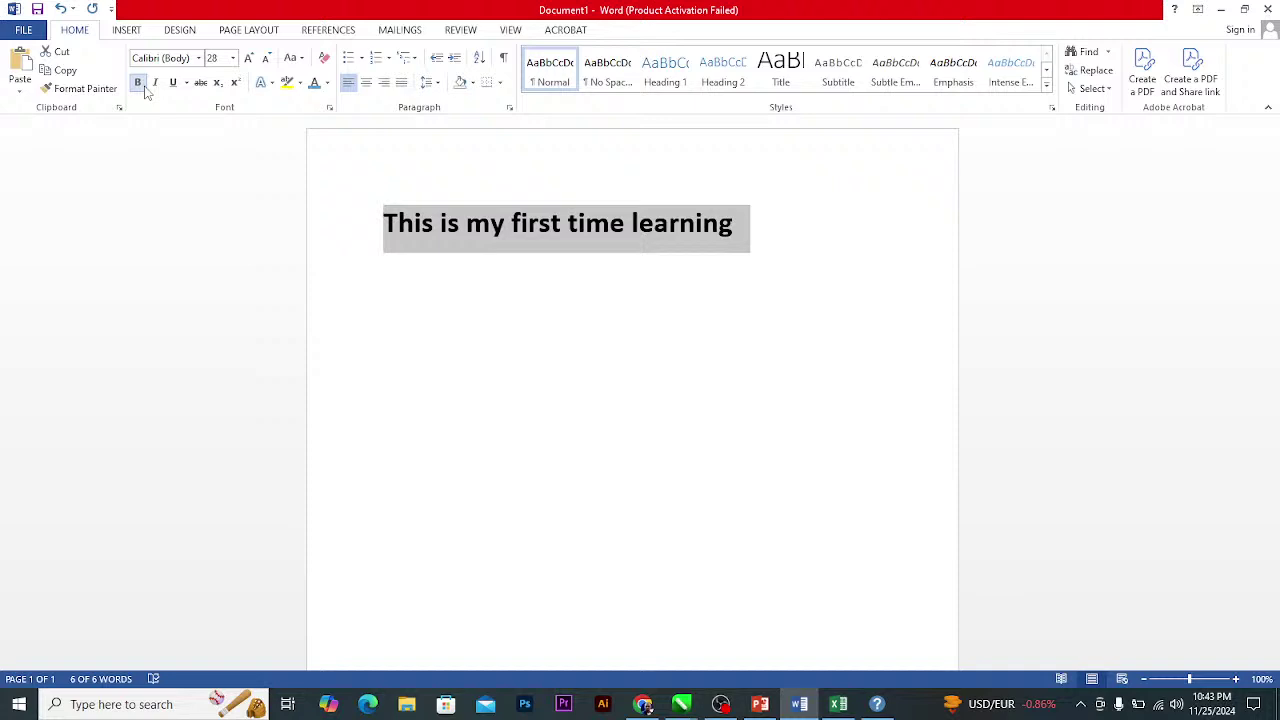
{"action": "left_click", "coordinate": [155, 82]}
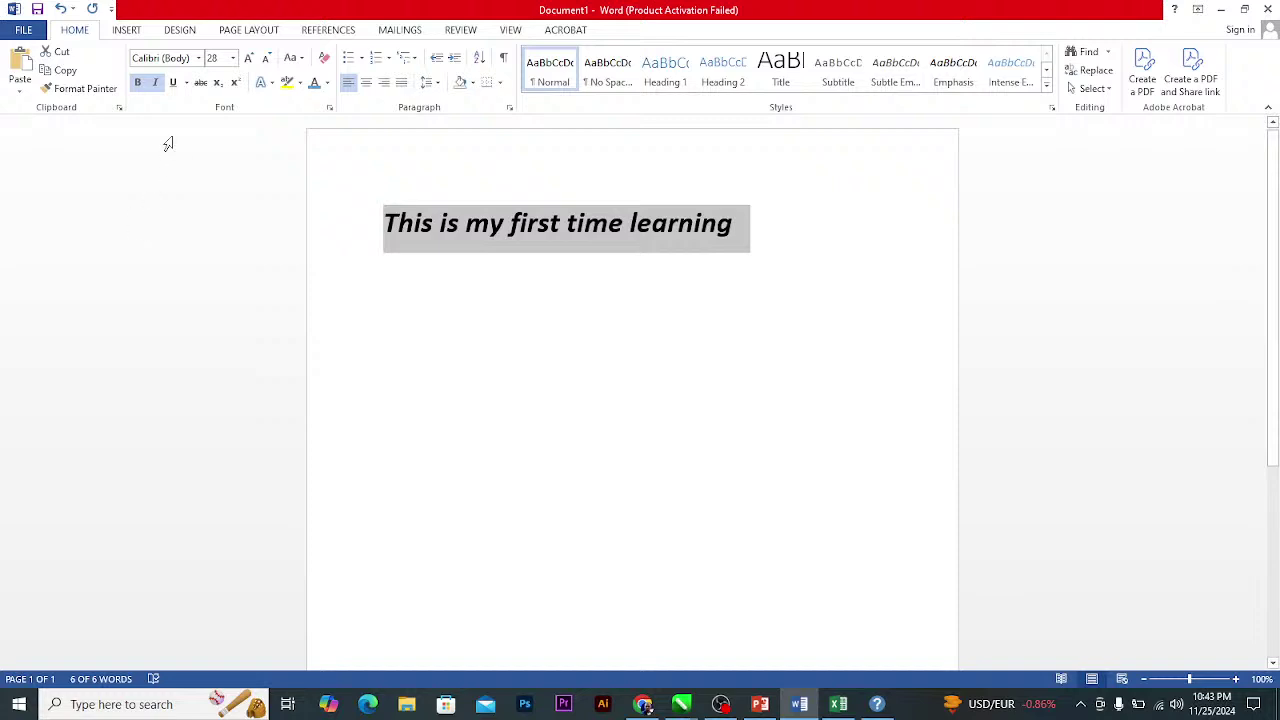
{"action": "left_click", "coordinate": [172, 82]}
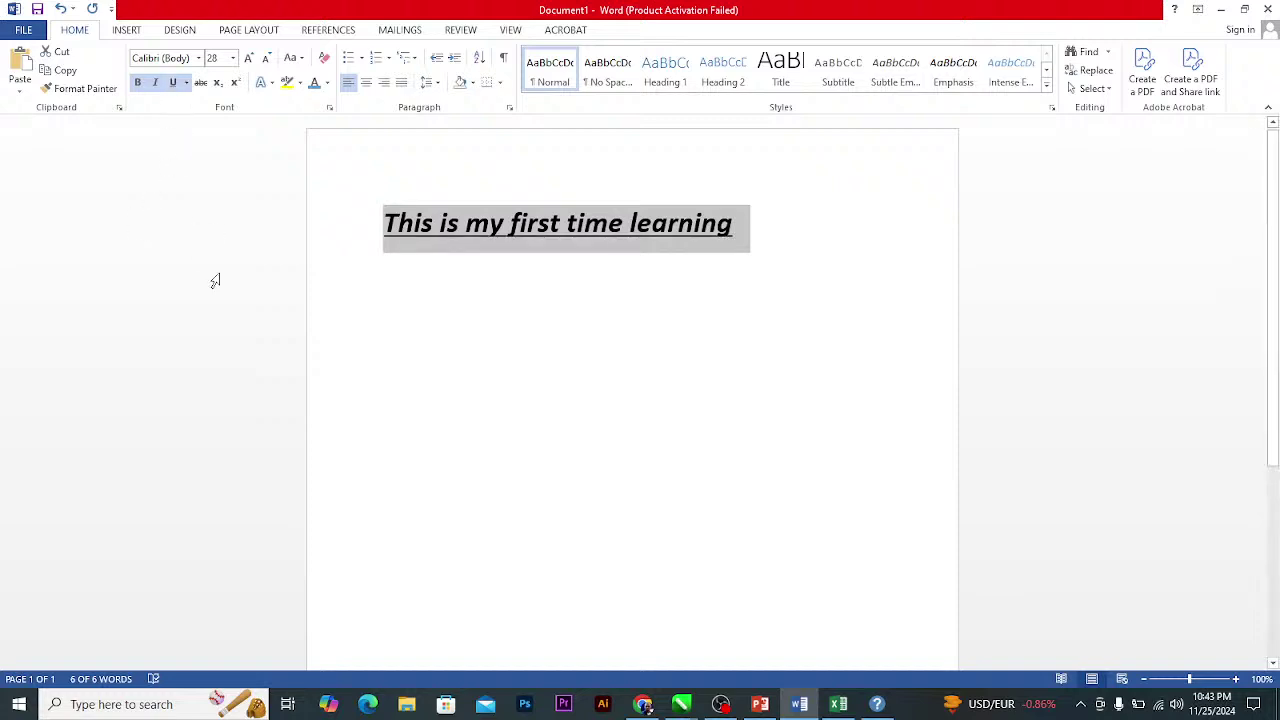
{"action": "left_click", "coordinate": [766, 231]}
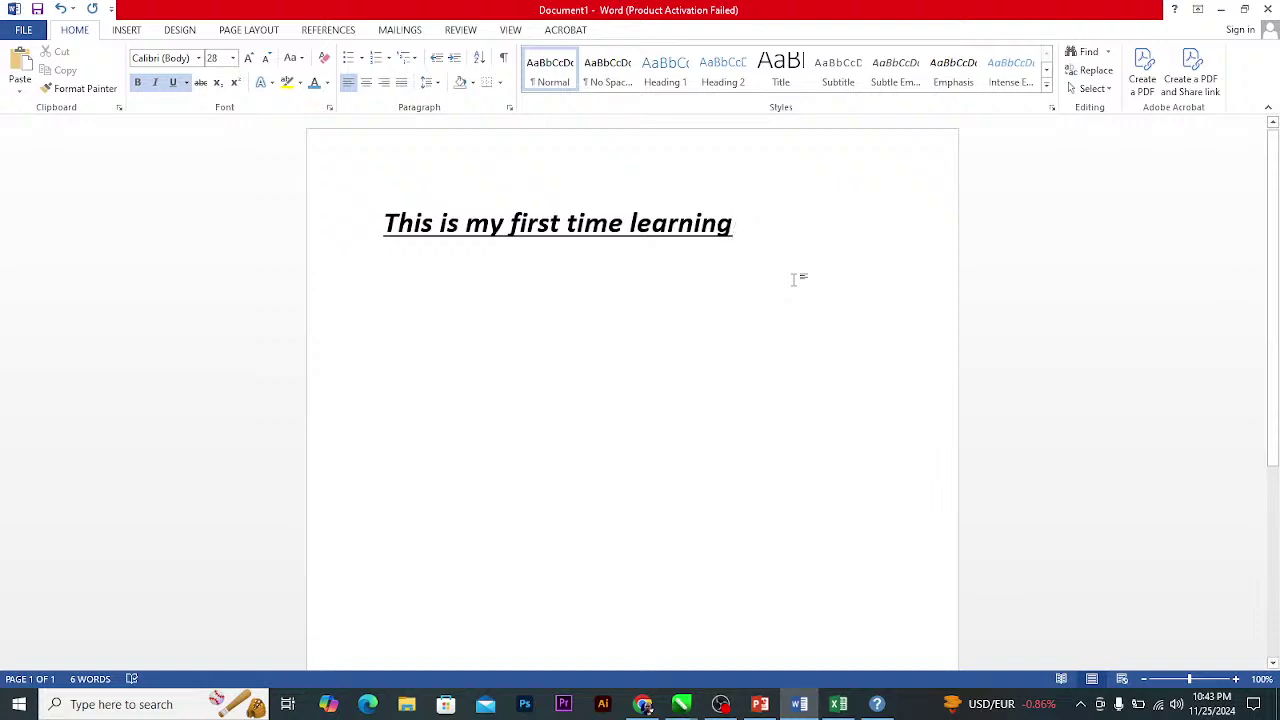
Add a second line below the sentence reading "I learn so many thing yesterday".
{"action": "key", "text": "Return"}
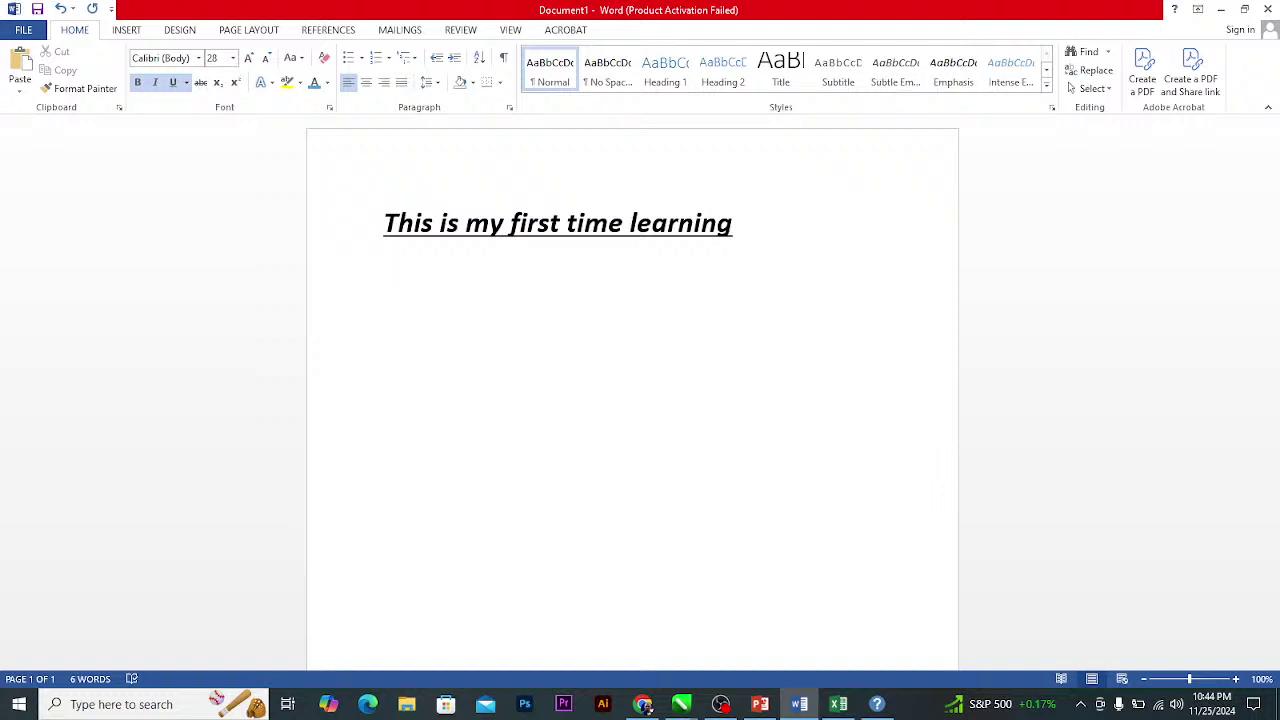
{"action": "type", "text": "I learn so many hing"}
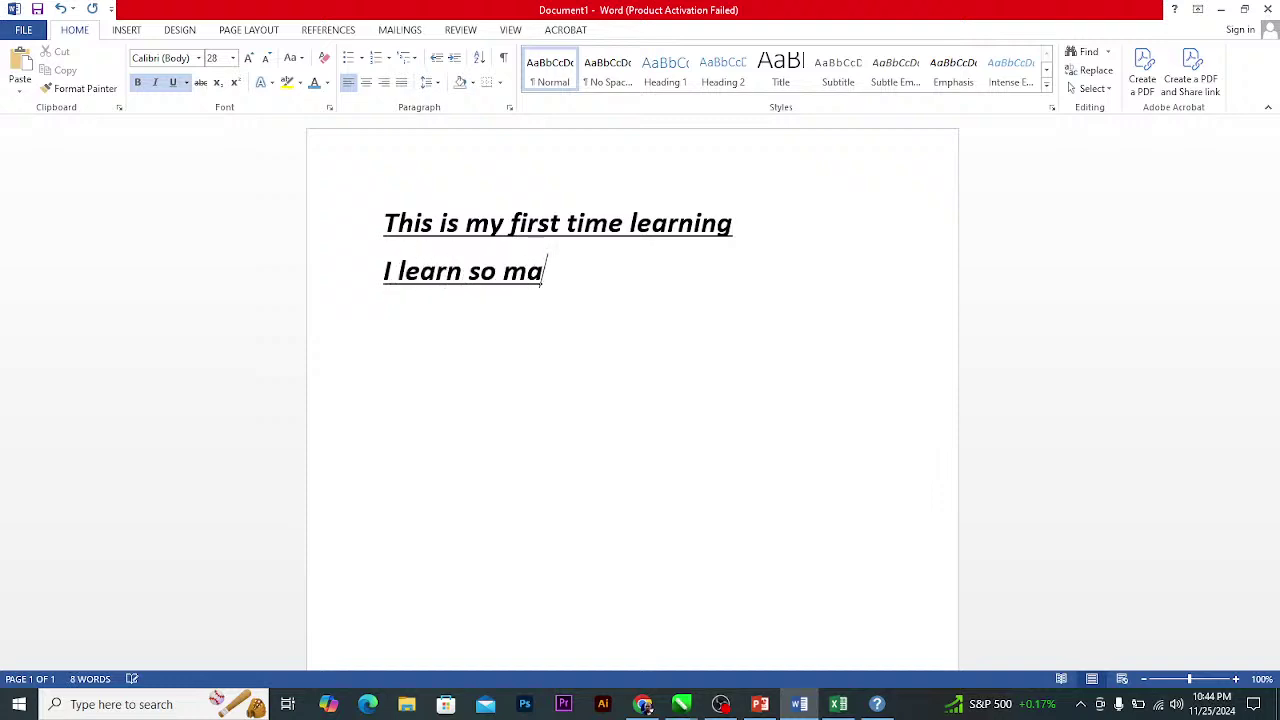
{"action": "key", "text": "BackSpace"}
{"action": "key", "text": "BackSpace"}
{"action": "key", "text": "BackSpace"}
{"action": "key", "text": "BackSpace"}
{"action": "type", "text": "th"}
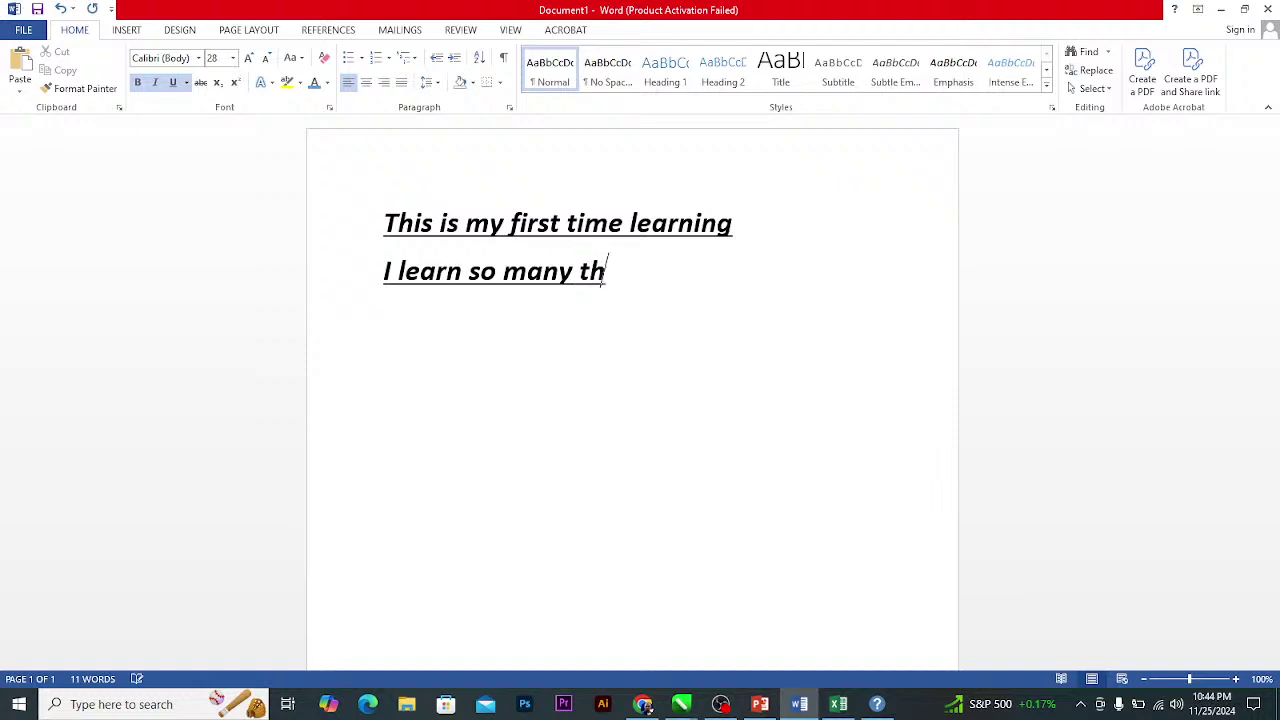
{"action": "type", "text": "ing yesterday"}
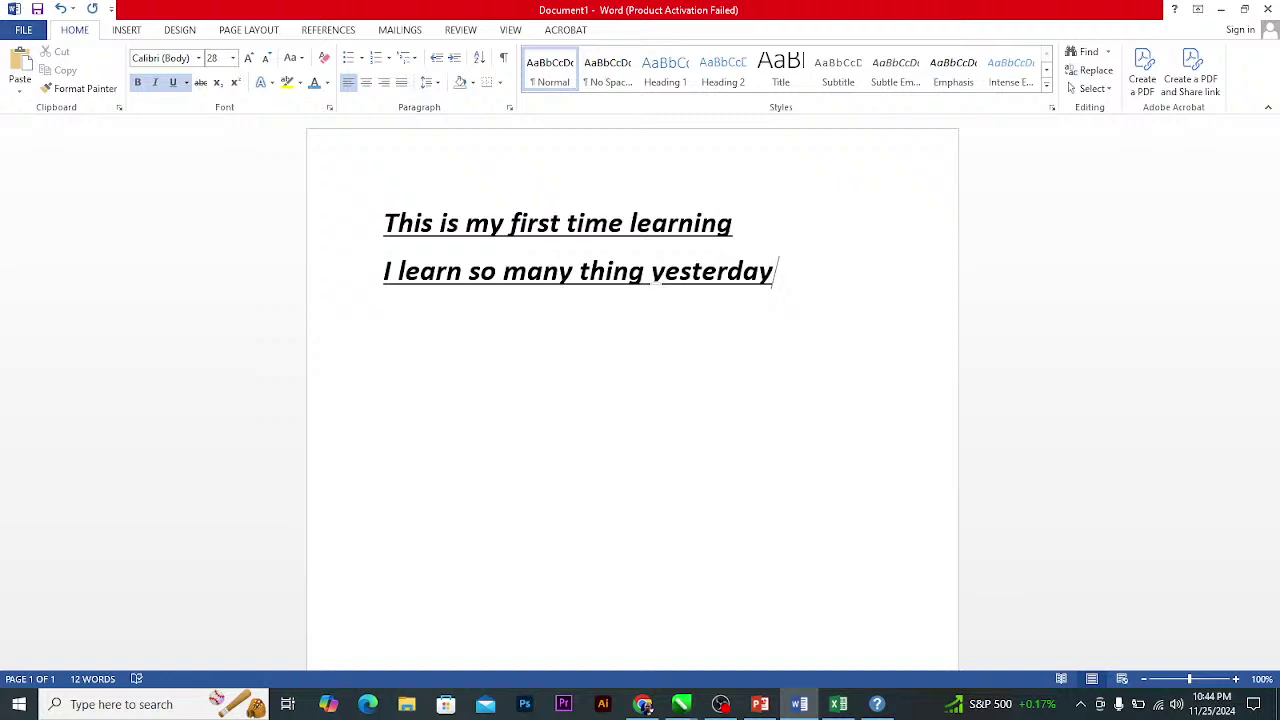
Delete the whole second line, "I learn so many thing yesterday", from the document.
{"action": "left_click_drag", "start_coordinate": [785, 274], "coordinate": [383, 292]}
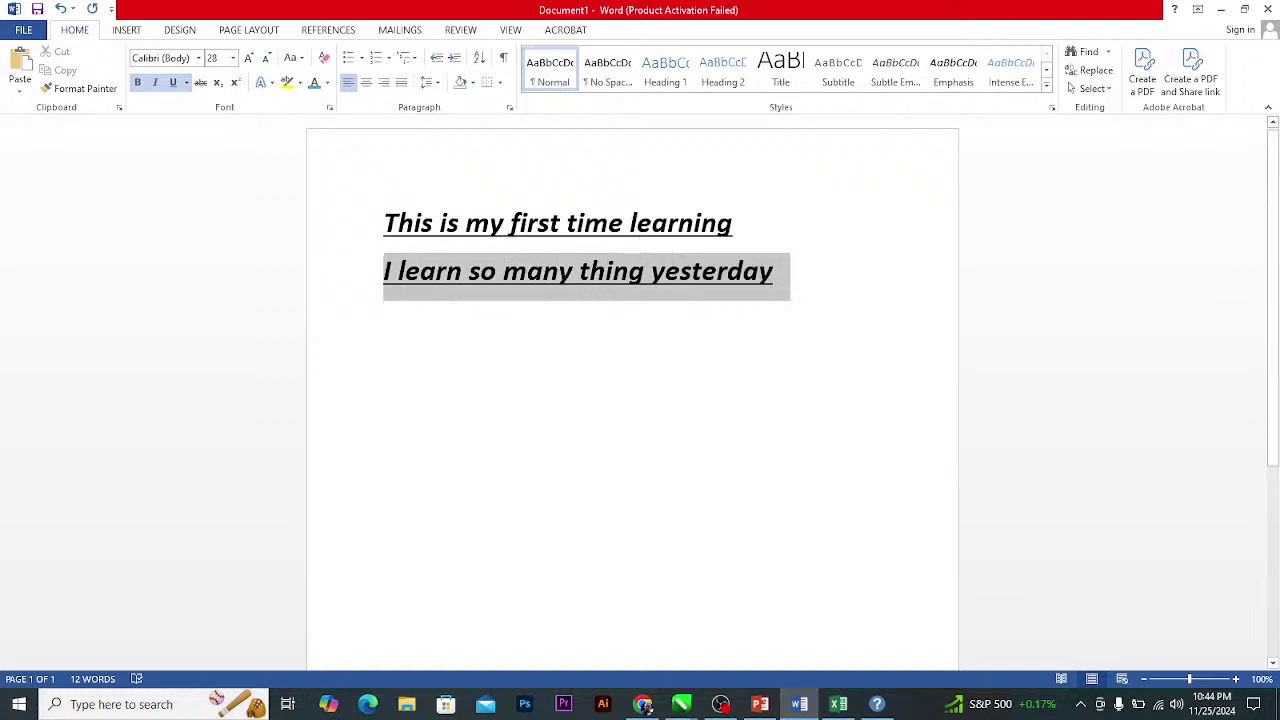
{"action": "key", "text": "BackSpace"}
{"action": "key", "text": "BackSpace"}
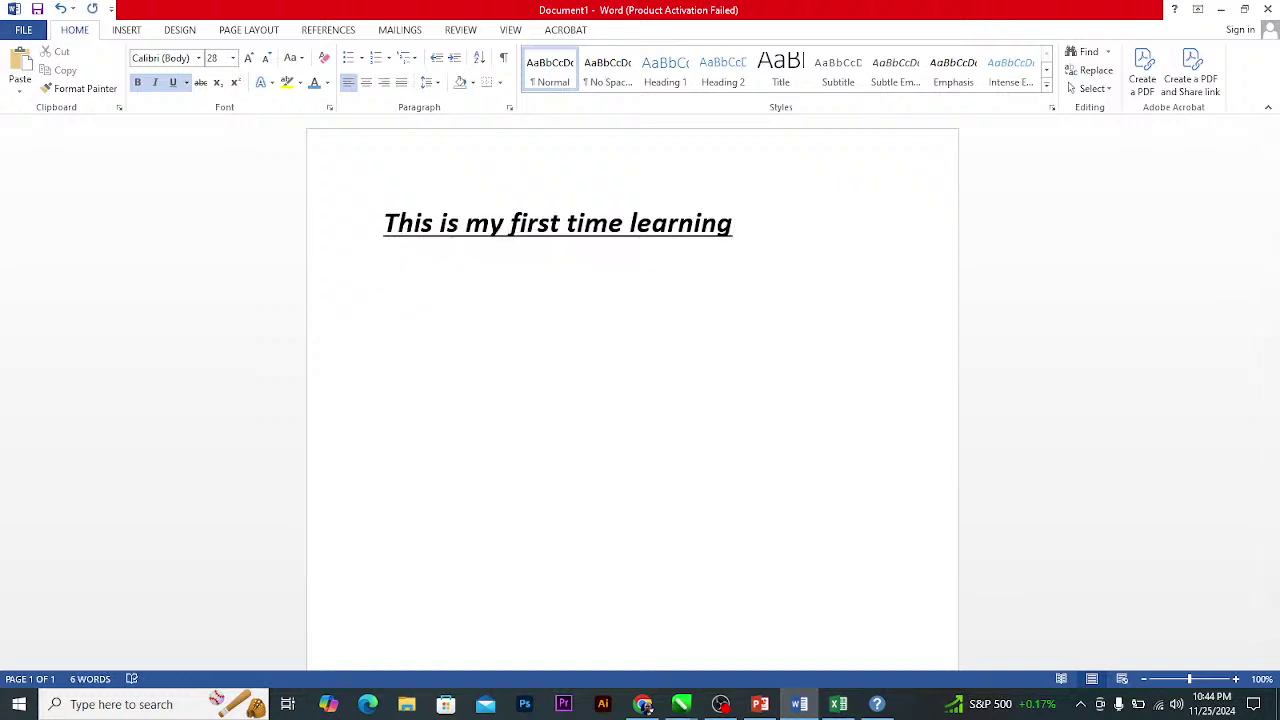
Start a new line below "This is my first time learning" with bold, italic and underline turned off.
{"action": "left_click_drag", "start_coordinate": [737, 222], "coordinate": [372, 224]}
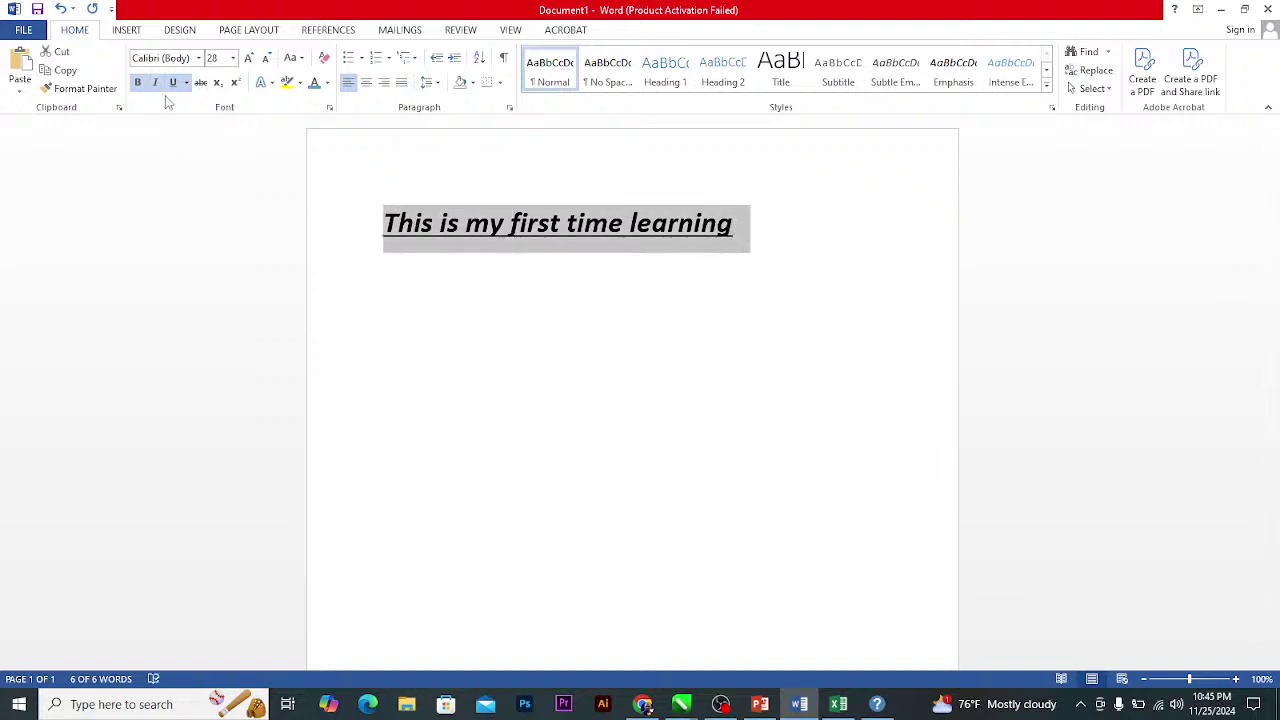
{"action": "left_click", "coordinate": [458, 278]}
{"action": "left_click", "coordinate": [751, 247]}
{"action": "key", "text": "Return"}
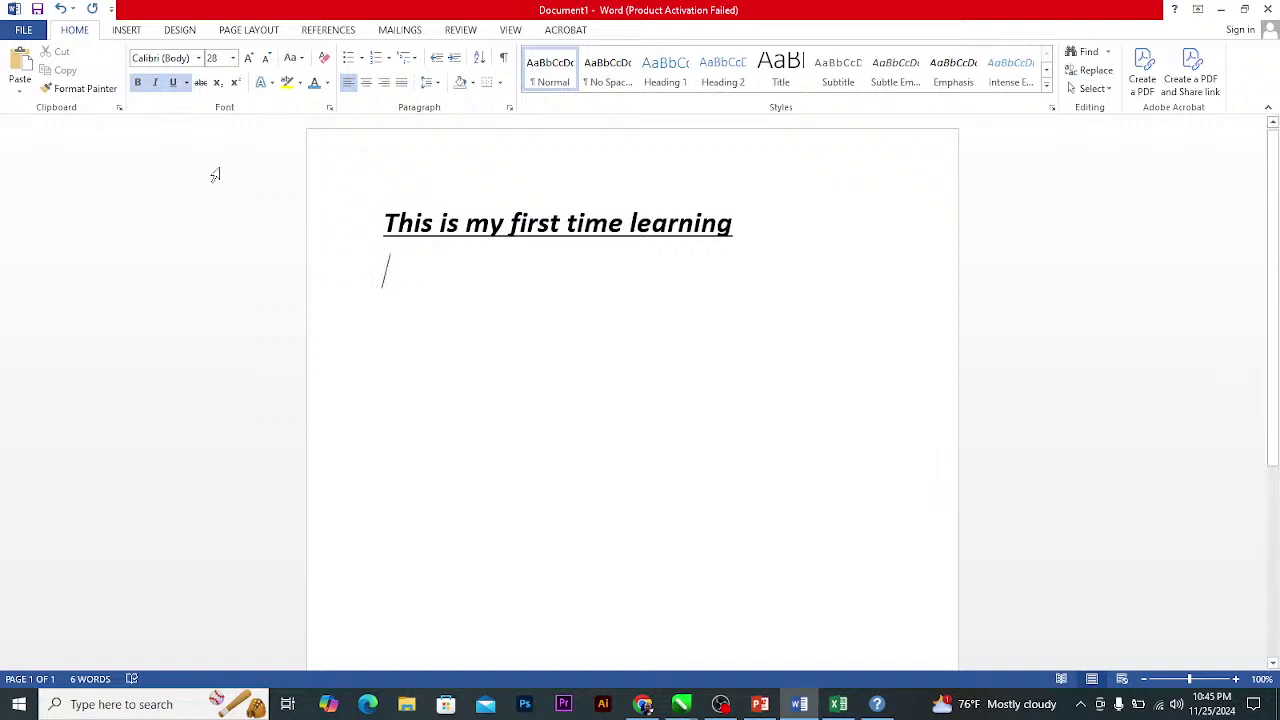
{"action": "left_click", "coordinate": [155, 82]}
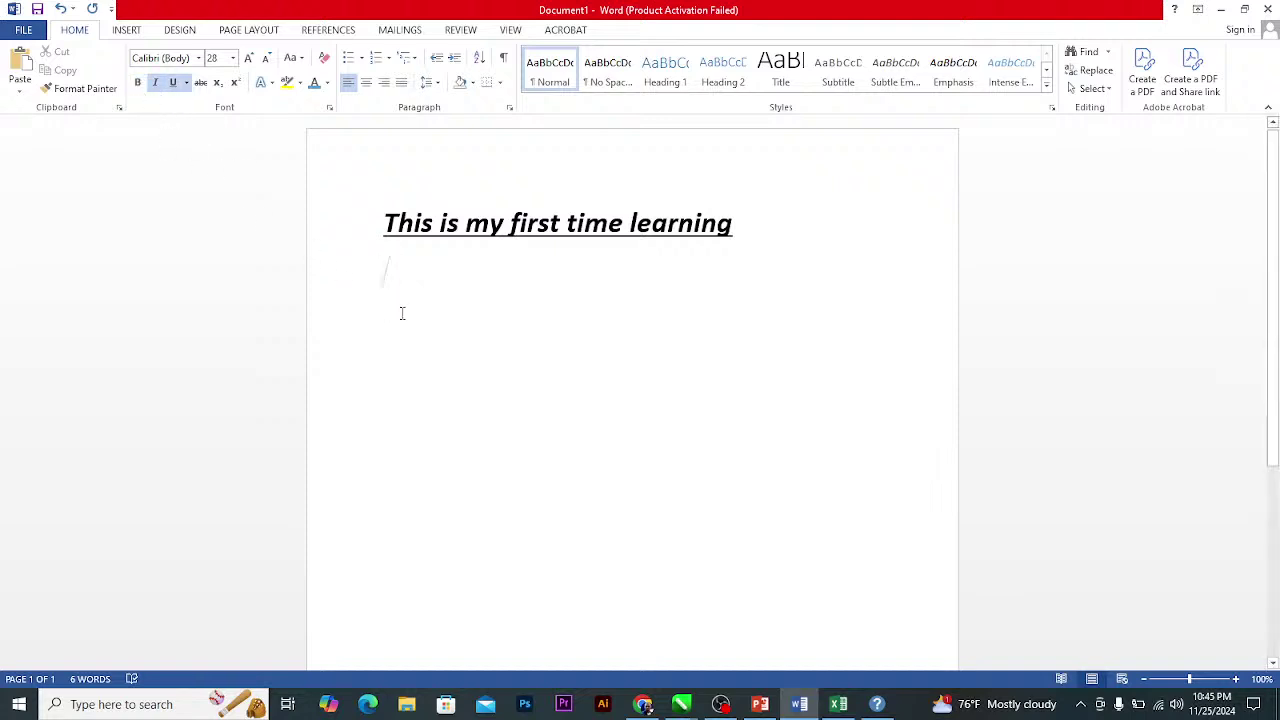
{"action": "left_click", "coordinate": [155, 84]}
{"action": "left_click", "coordinate": [175, 84]}
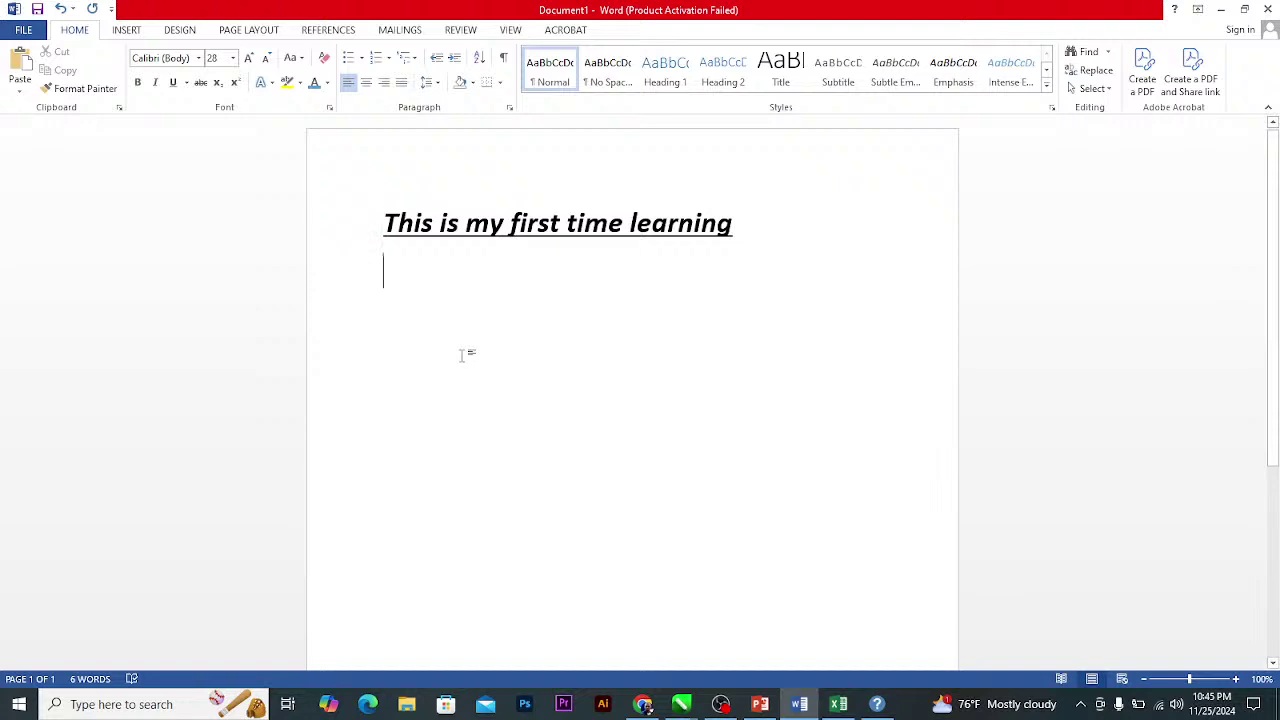
Write "I learn so many thing yesterday" in plain text on the second line.
{"action": "type", "text": "I lea"}
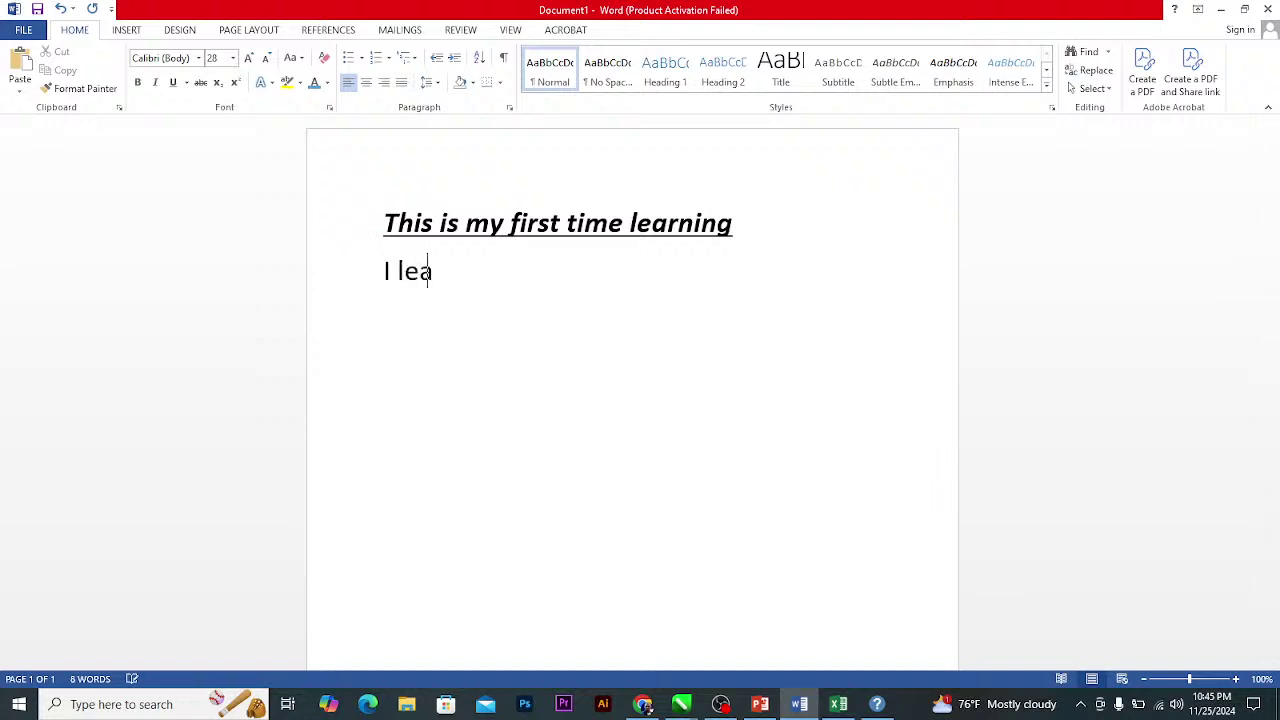
{"action": "type", "text": "rn so mny"}
{"action": "key", "text": "BackSpace"}
{"action": "key", "text": "BackSpace"}
{"action": "key", "text": "BackSpace"}
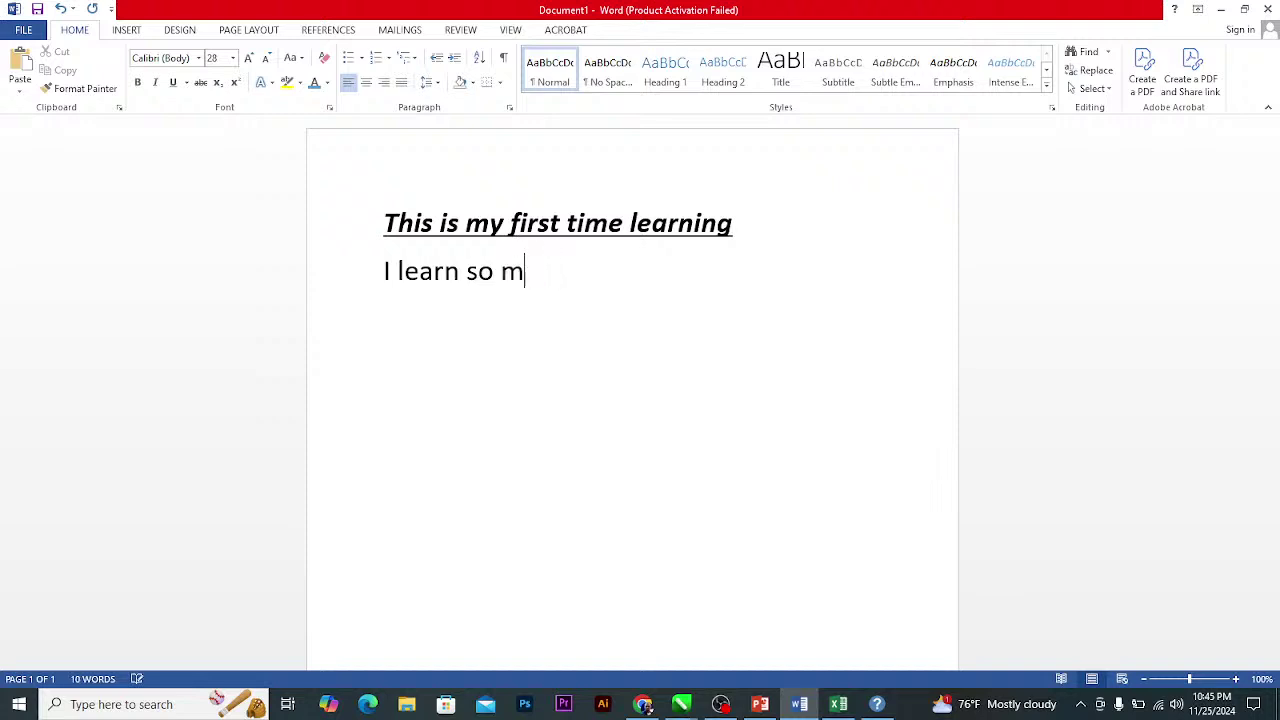
{"action": "type", "text": "any th"}
{"action": "key", "text": "BackSpace"}
{"action": "type", "text": "thig"}
{"action": "key", "text": "BackSpace"}
{"action": "key", "text": "BackSpace"}
{"action": "type", "text": "ng"}
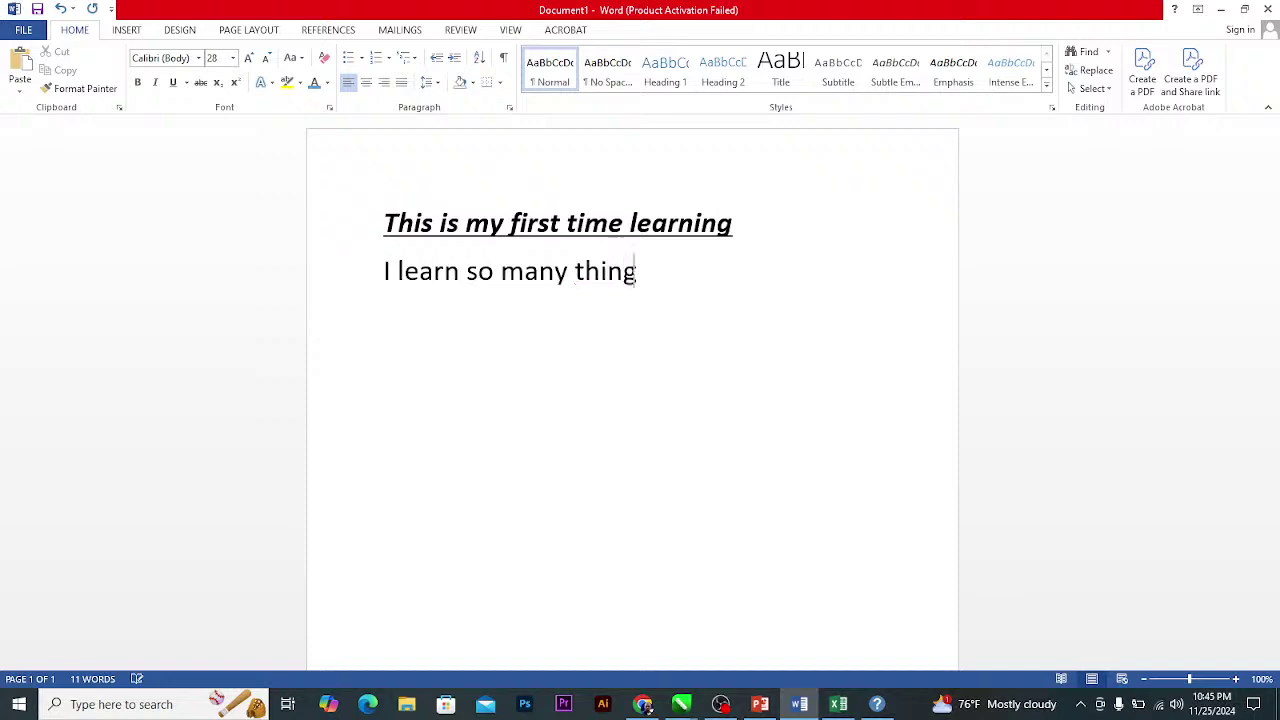
{"action": "type", "text": " yesterday"}
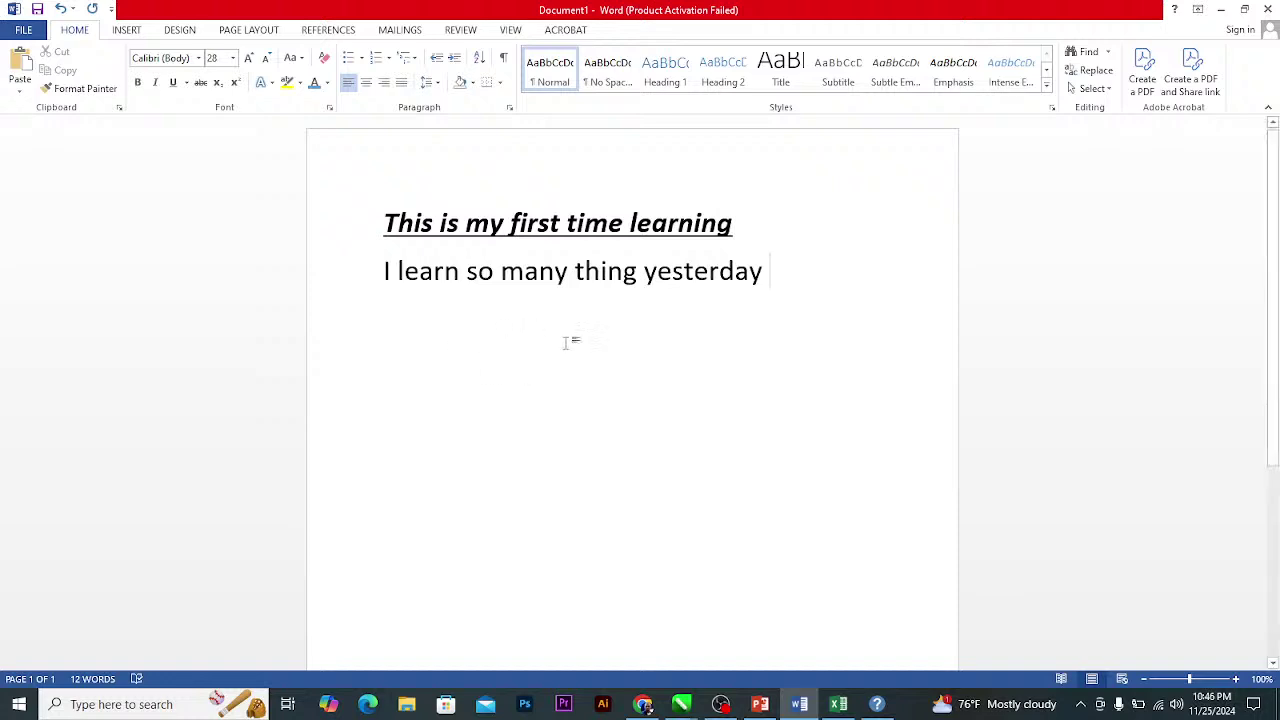
Change the font colour of the whole second line, "I learn so many thing yesterday", to blue.
{"action": "left_click", "coordinate": [763, 272]}
{"action": "left_click", "coordinate": [771, 270]}
{"action": "left_click_drag", "start_coordinate": [771, 270], "coordinate": [379, 284]}
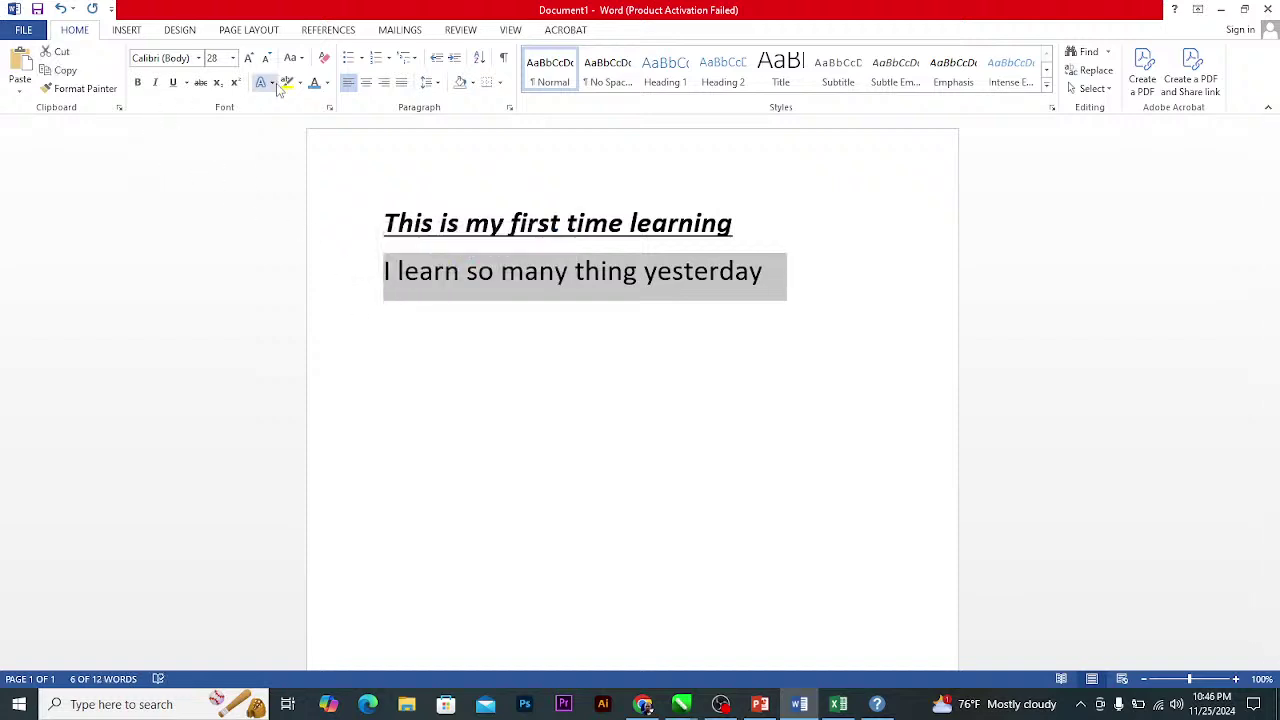
{"action": "left_click", "coordinate": [327, 84]}
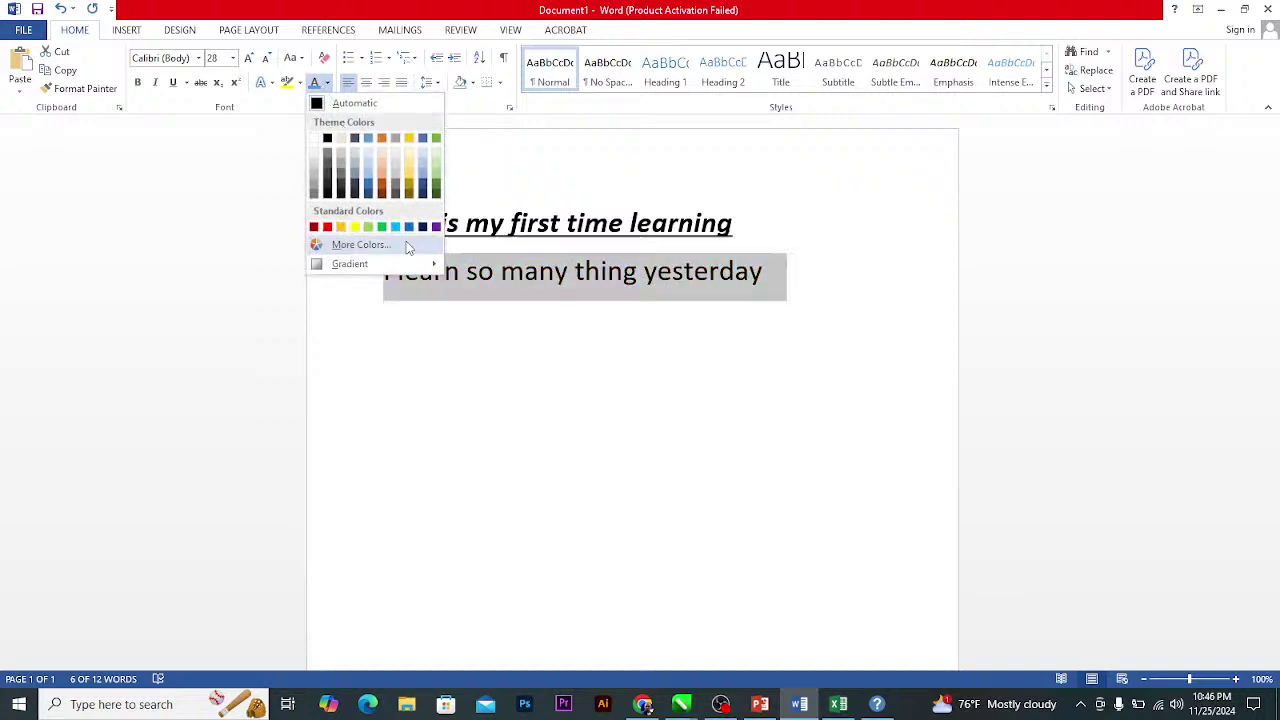
{"action": "left_click", "coordinate": [408, 227]}
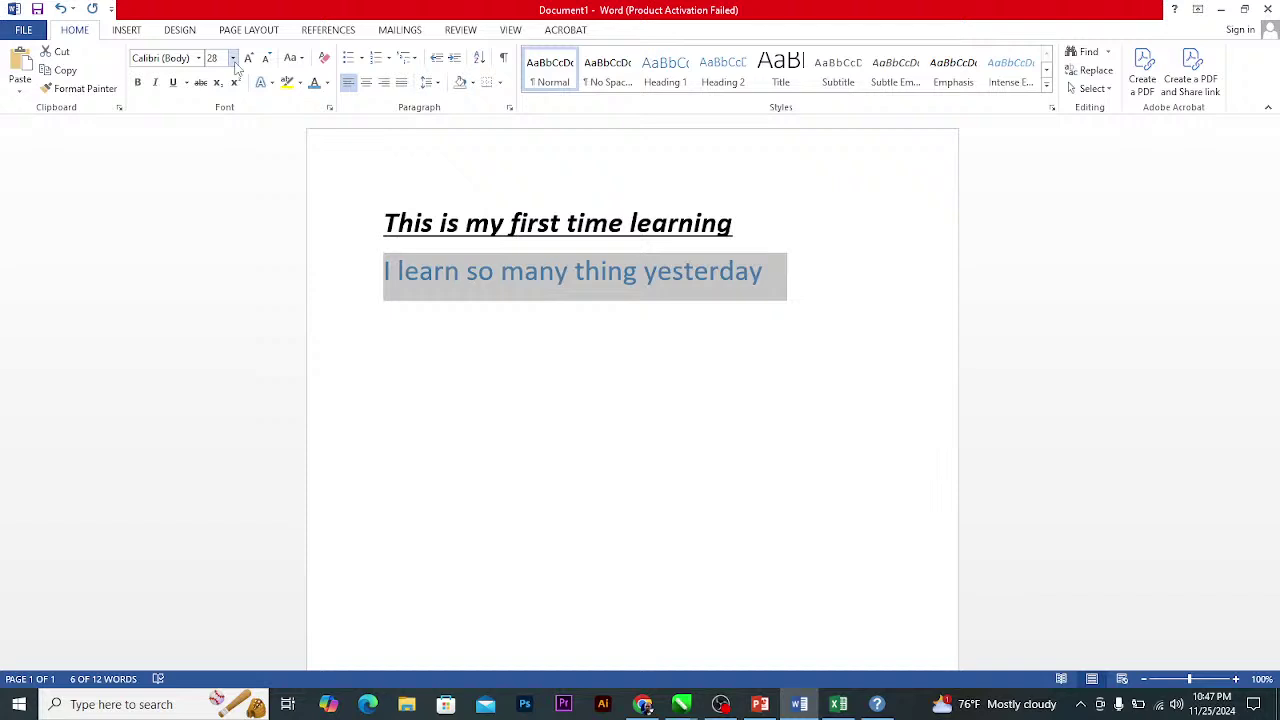
Replace the bold, italic, underlined first line with the heading "3 segment of keyboard".
{"action": "left_click_drag", "start_coordinate": [738, 223], "coordinate": [383, 228]}
{"action": "type", "text": "3"}
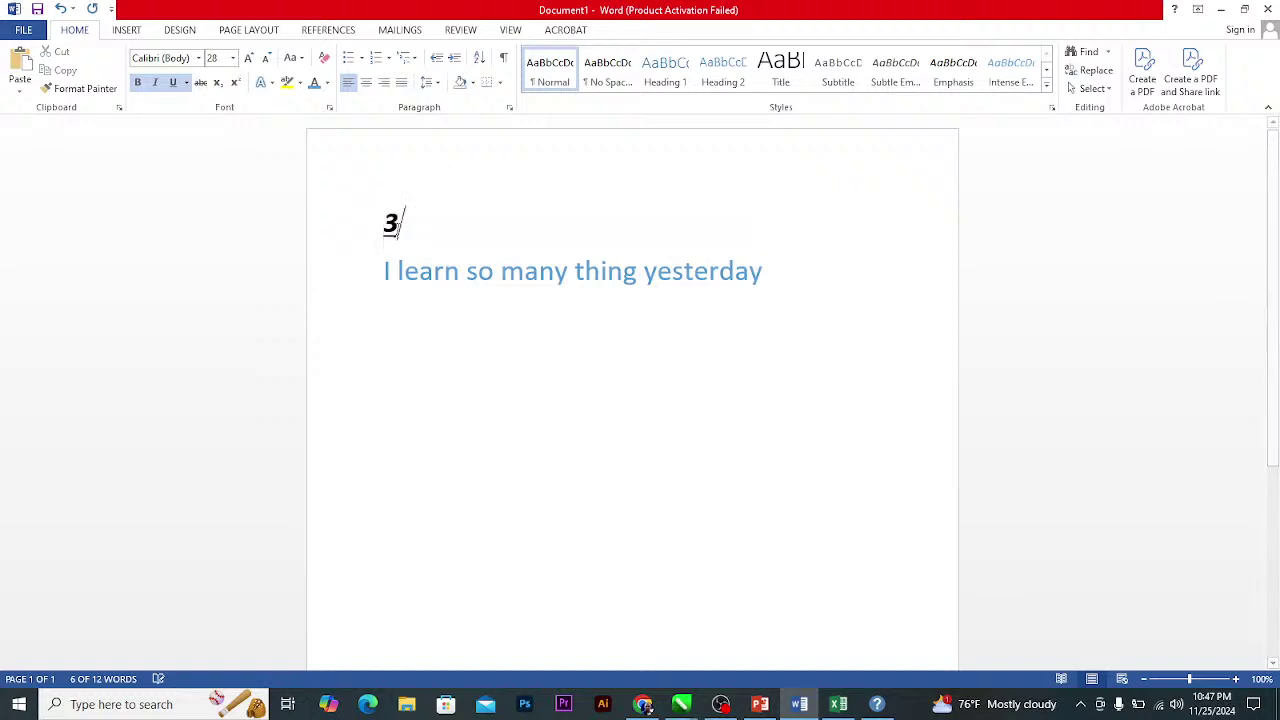
{"action": "type", "text": " segment oof ke"}
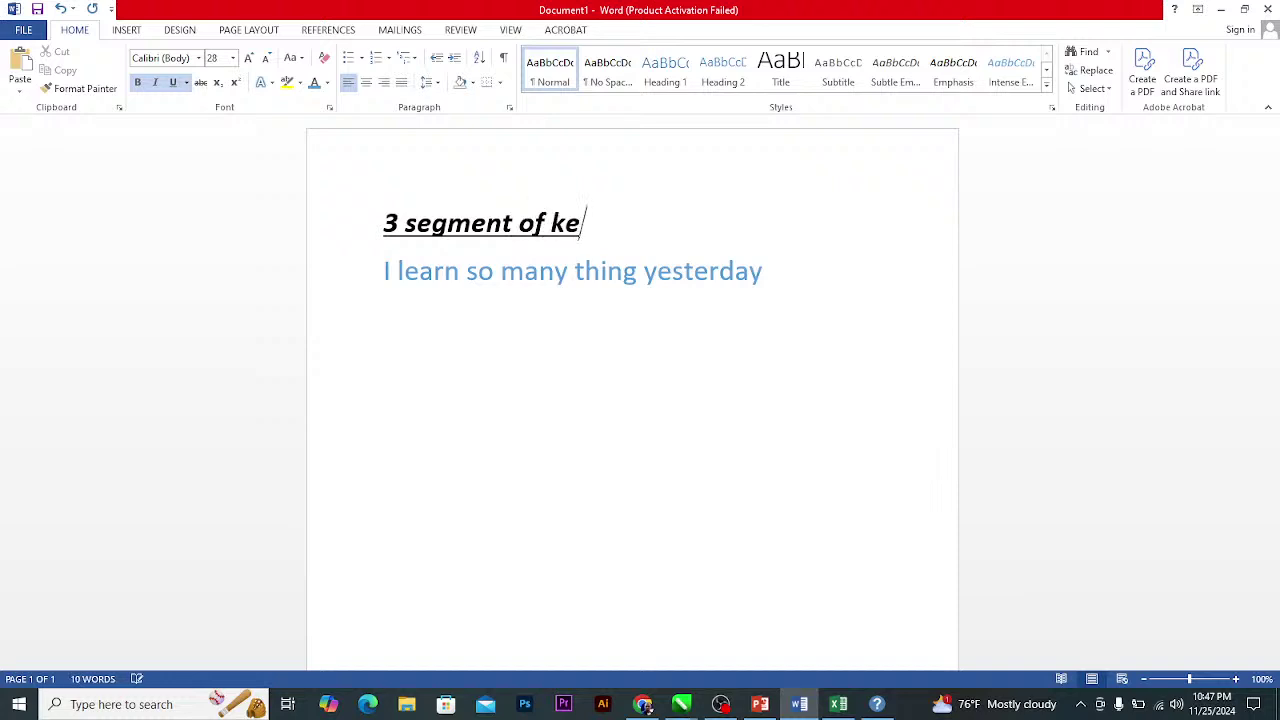
{"action": "type", "text": "ybo"}
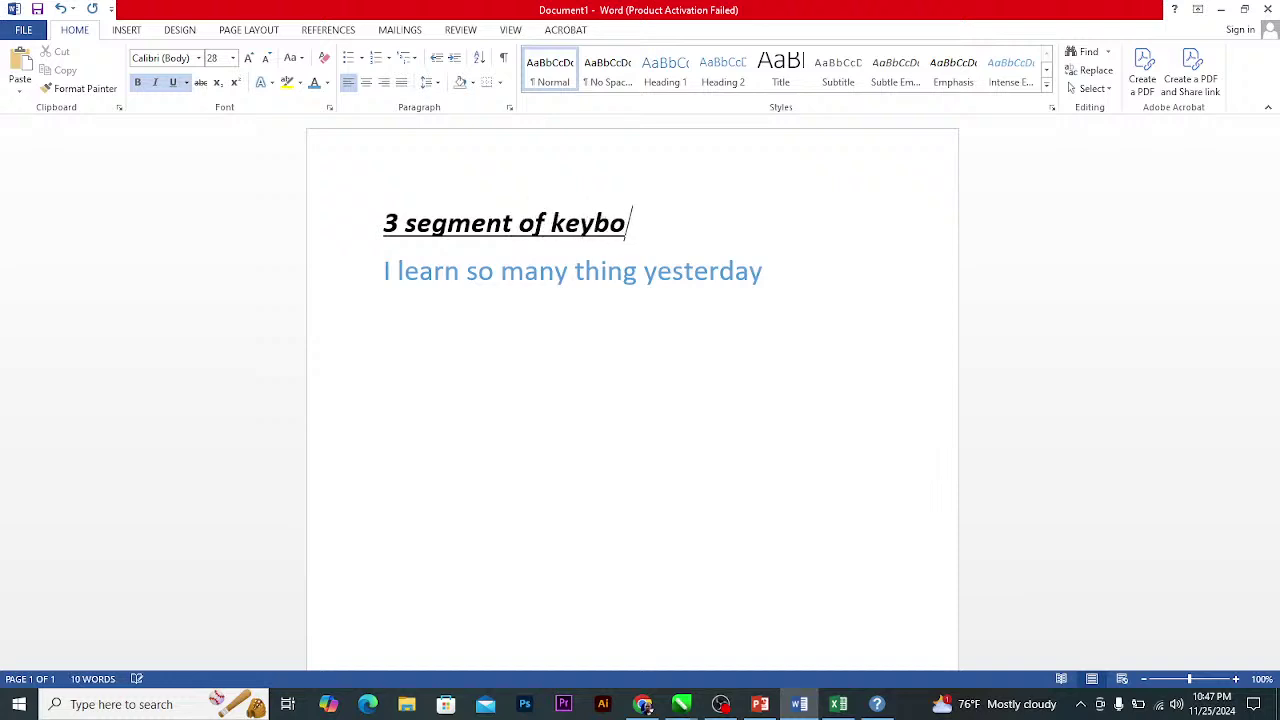
{"action": "type", "text": "ard"}
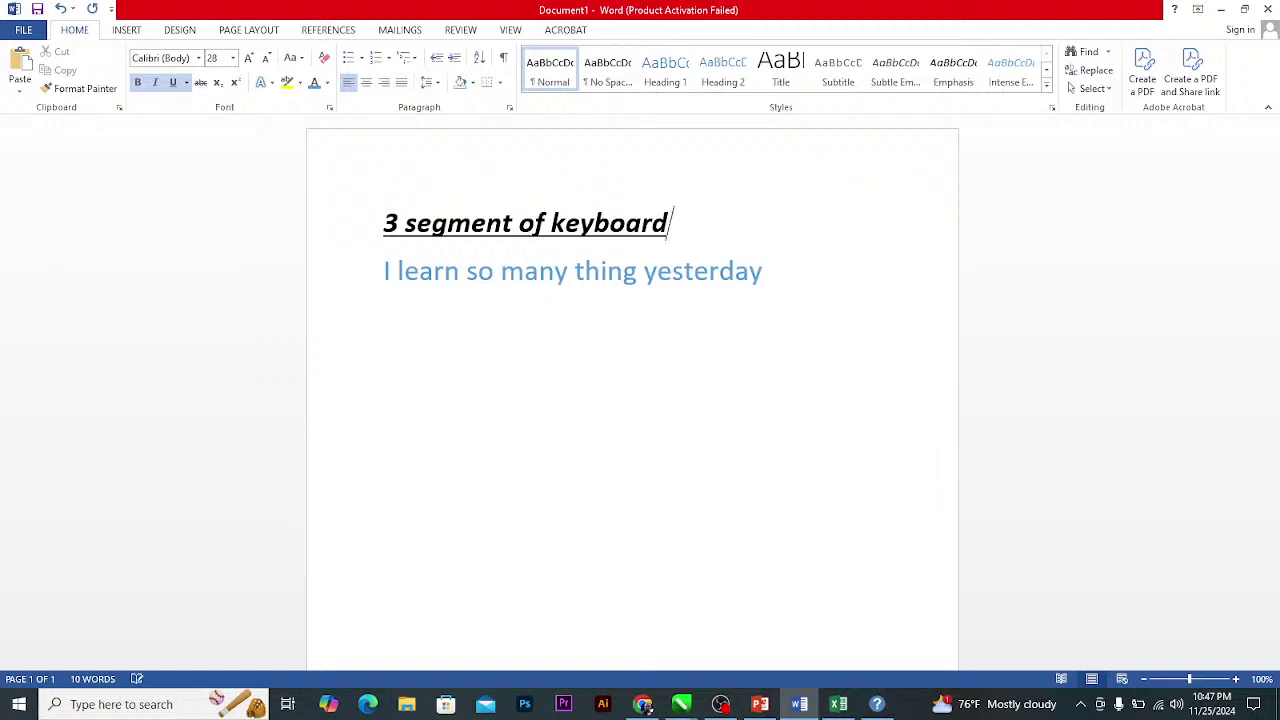
Replace the blue second line with a numbered list item 1) reading "Alphabetical", correcting its spelling with the suggested word.
{"action": "left_click_drag", "start_coordinate": [765, 271], "coordinate": [366, 274]}
{"action": "type", "text": "1) "}
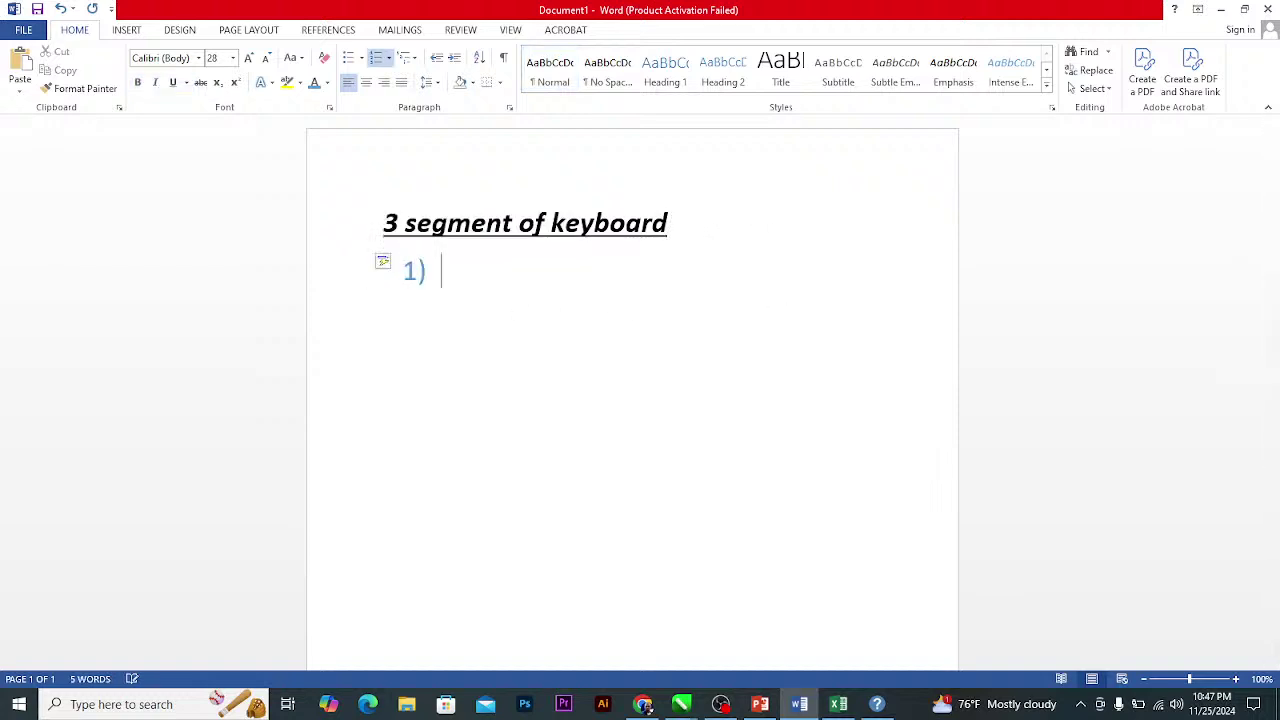
{"action": "type", "text": "Alphebe"}
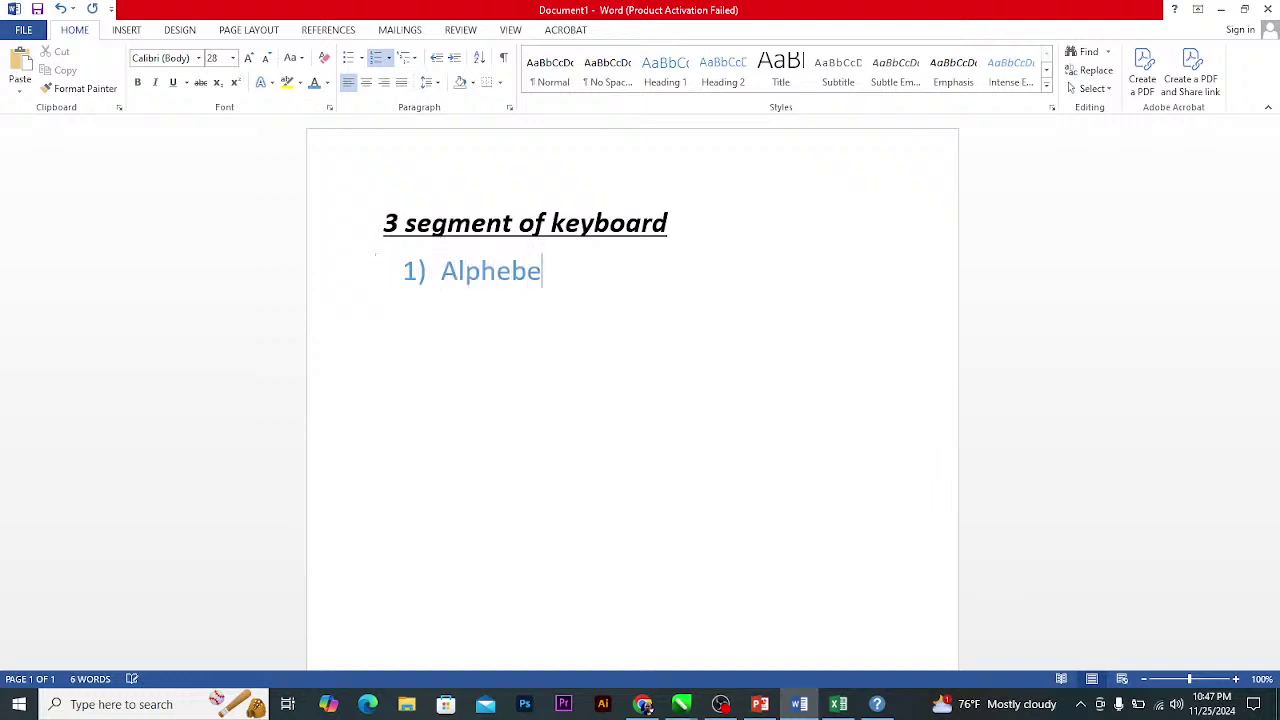
{"action": "type", "text": "tical"}
{"action": "right_click", "coordinate": [483, 278]}
{"action": "left_click", "coordinate": [606, 287]}
{"action": "right_click", "coordinate": [590, 288]}
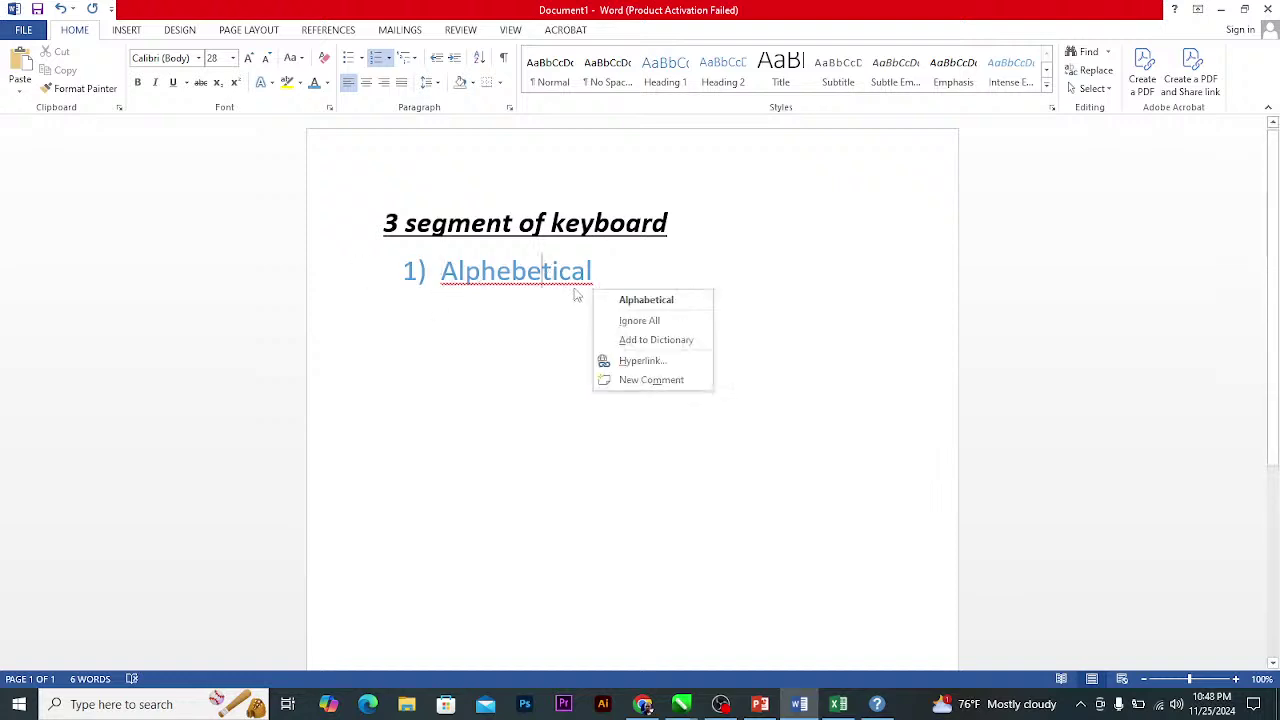
{"action": "left_click", "coordinate": [622, 300]}
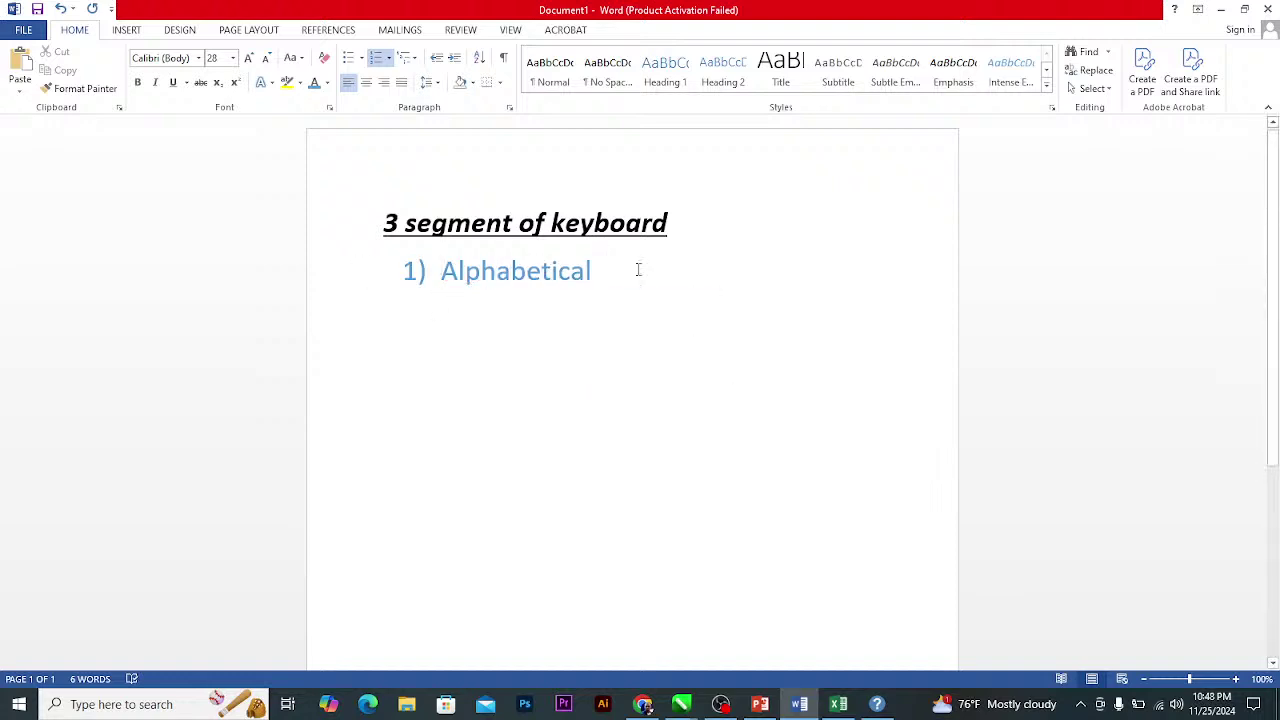
Complete the first list item as "Alphabetical key" and add the items "Numerical key" and "Functional" below it.
{"action": "type", "text": "key"}
{"action": "key", "text": "Left"}
{"action": "key", "text": "Left"}
{"action": "key", "text": "Left"}
{"action": "key", "text": "BackSpace"}
{"action": "key", "text": "End"}
{"action": "key", "text": "Return"}
{"action": "type", "text": "Numerical "}
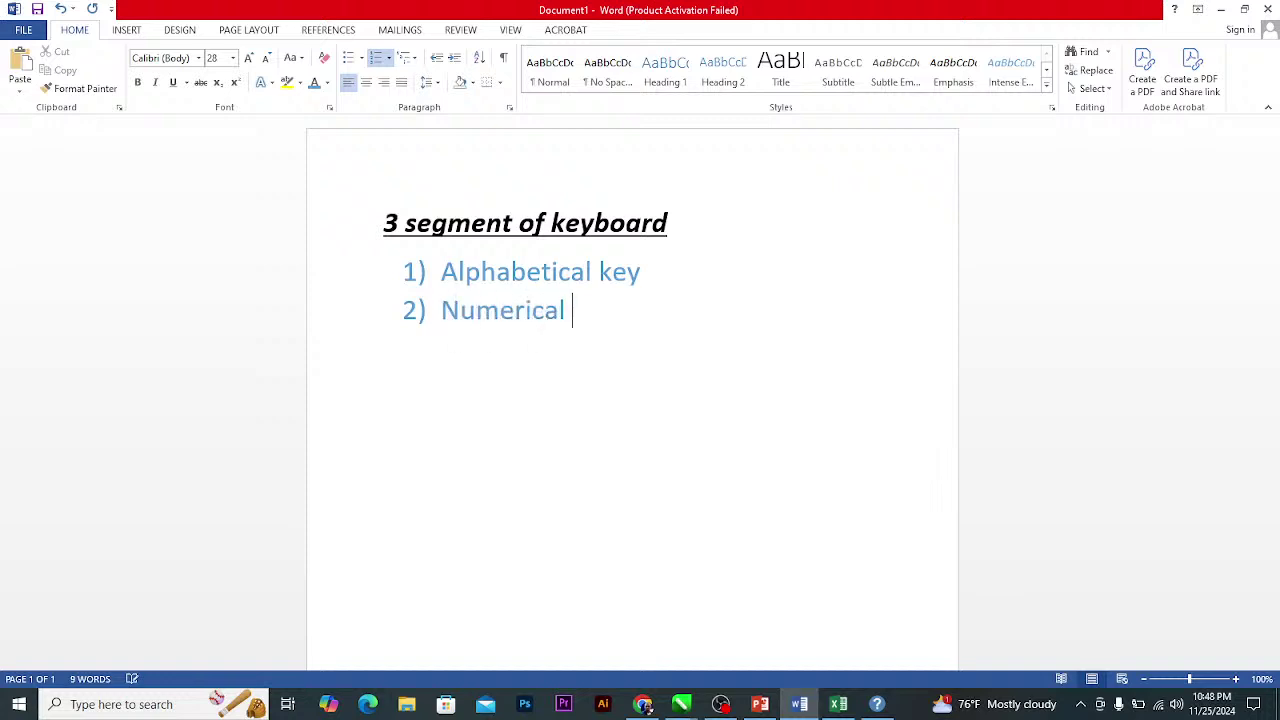
{"action": "type", "text": "key"}
{"action": "key", "text": "Return"}
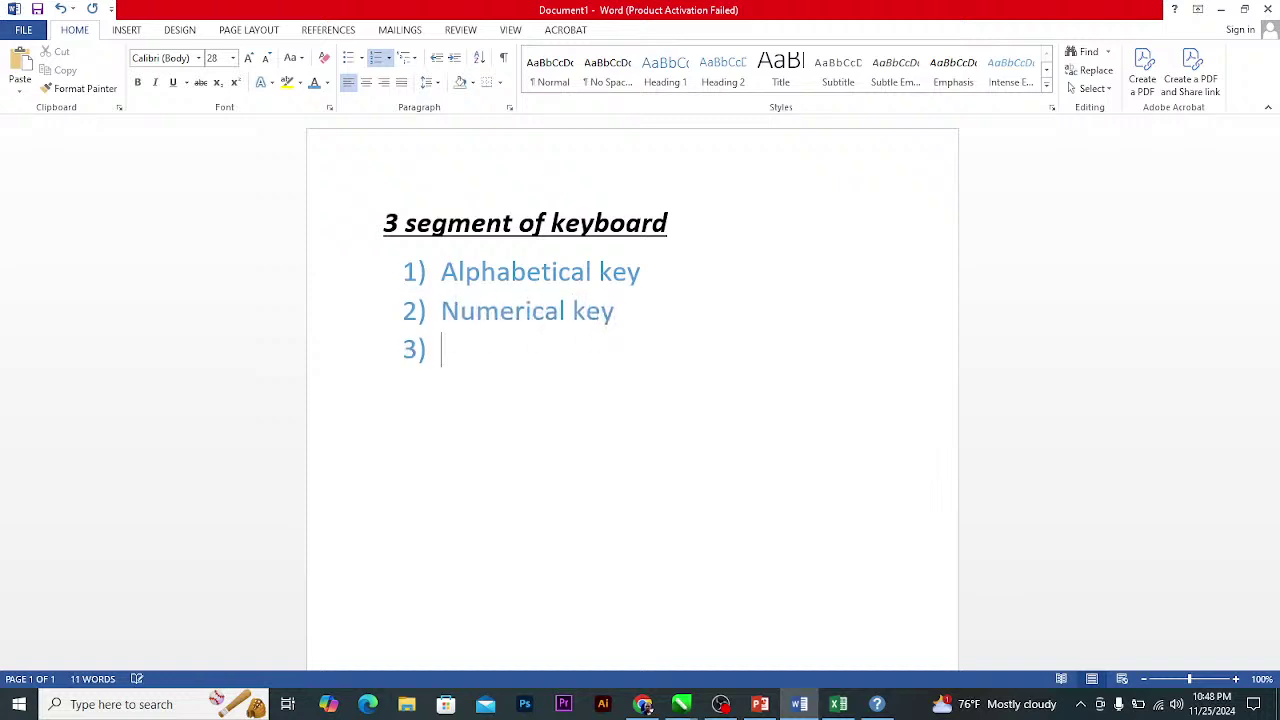
{"action": "type", "text": "Functional"}
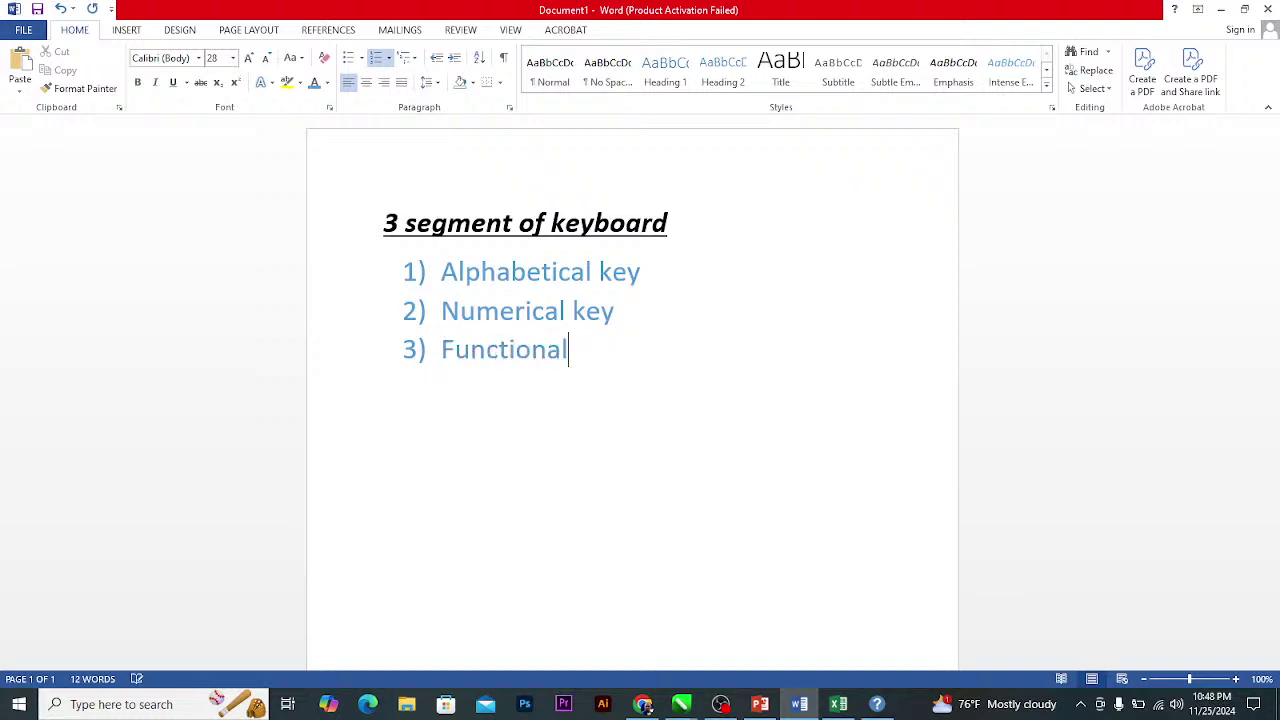
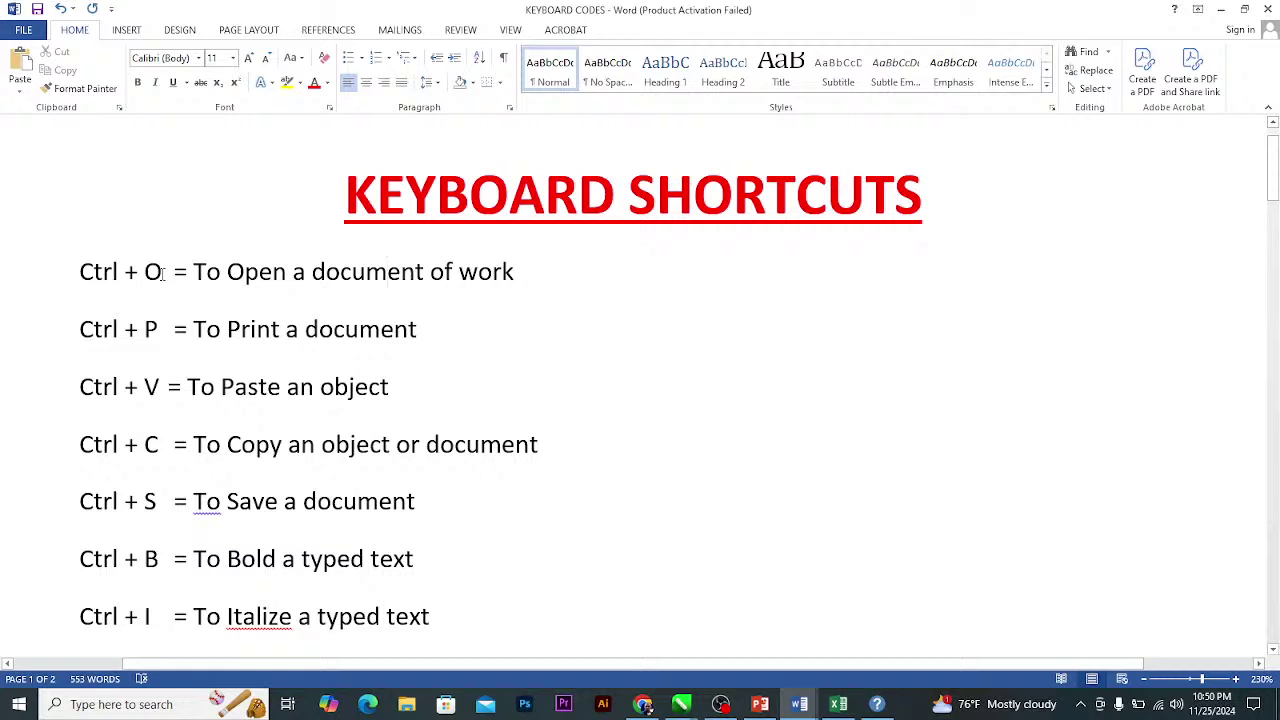
Colour the text "Ctrl + O" blue in the first shortcut line of the KEYBOARD CODES document.
{"action": "left_click_drag", "start_coordinate": [162, 272], "coordinate": [80, 276]}
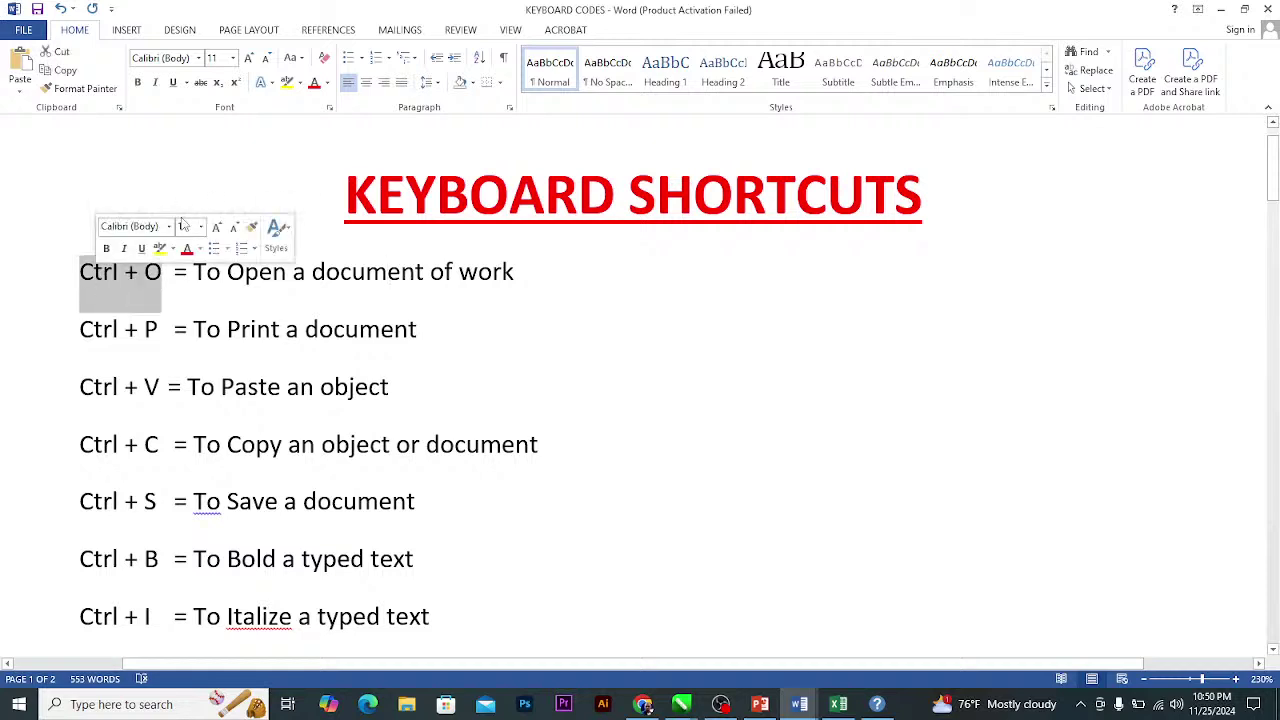
{"action": "left_click", "coordinate": [327, 83]}
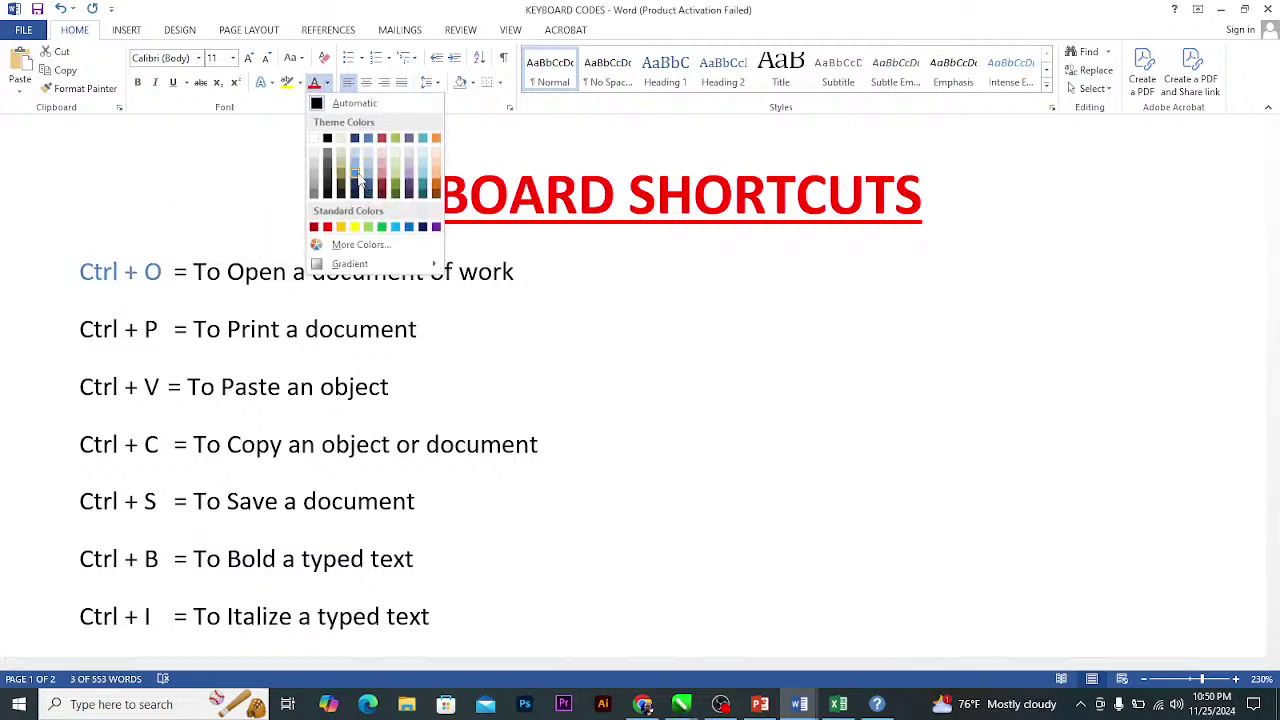
{"action": "left_click", "coordinate": [408, 228]}
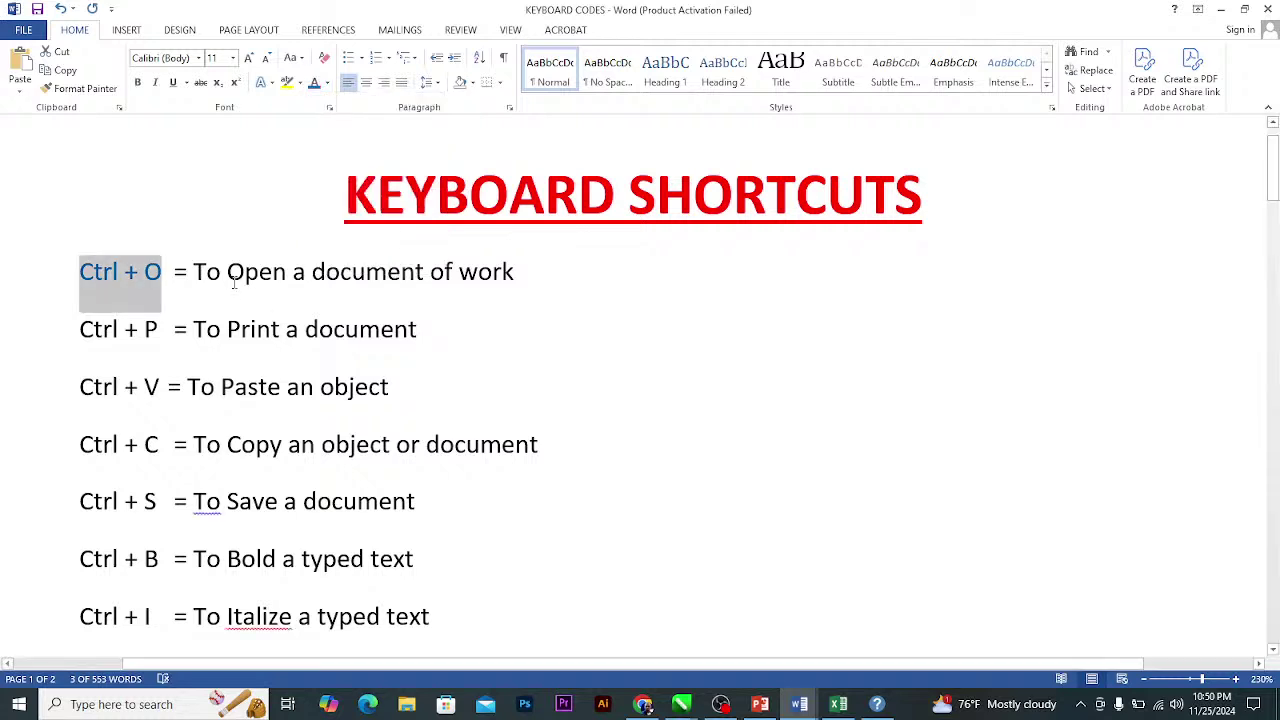
{"action": "left_click", "coordinate": [287, 272]}
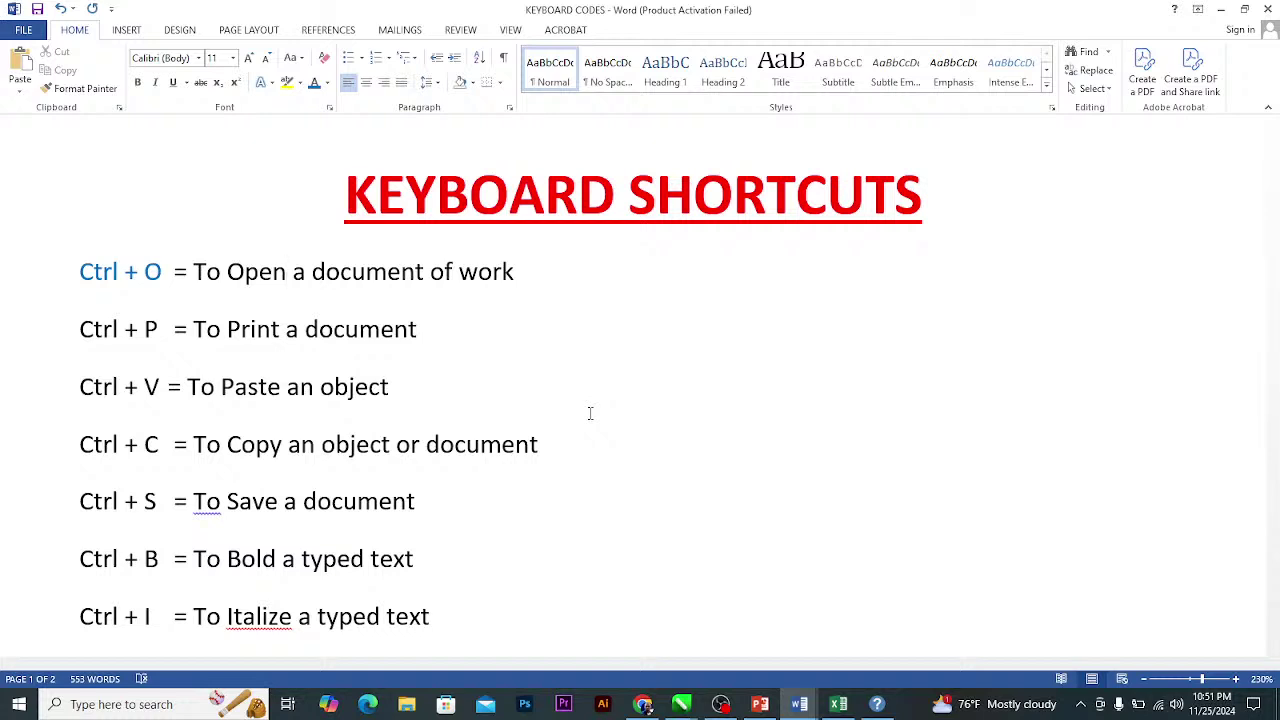
Display the Open page with its recent documents and return to the KEYBOARD CODES document.
{"action": "key", "text": "ctrl+o"}
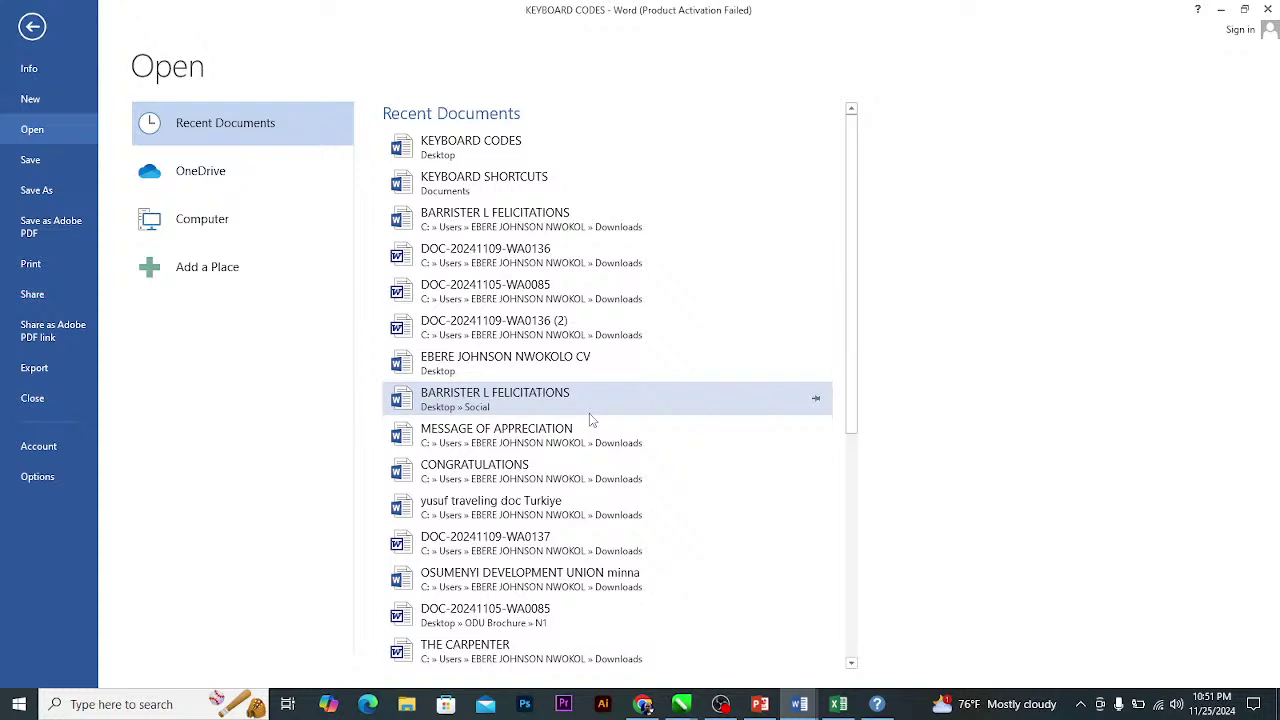
{"action": "key", "text": "Escape"}
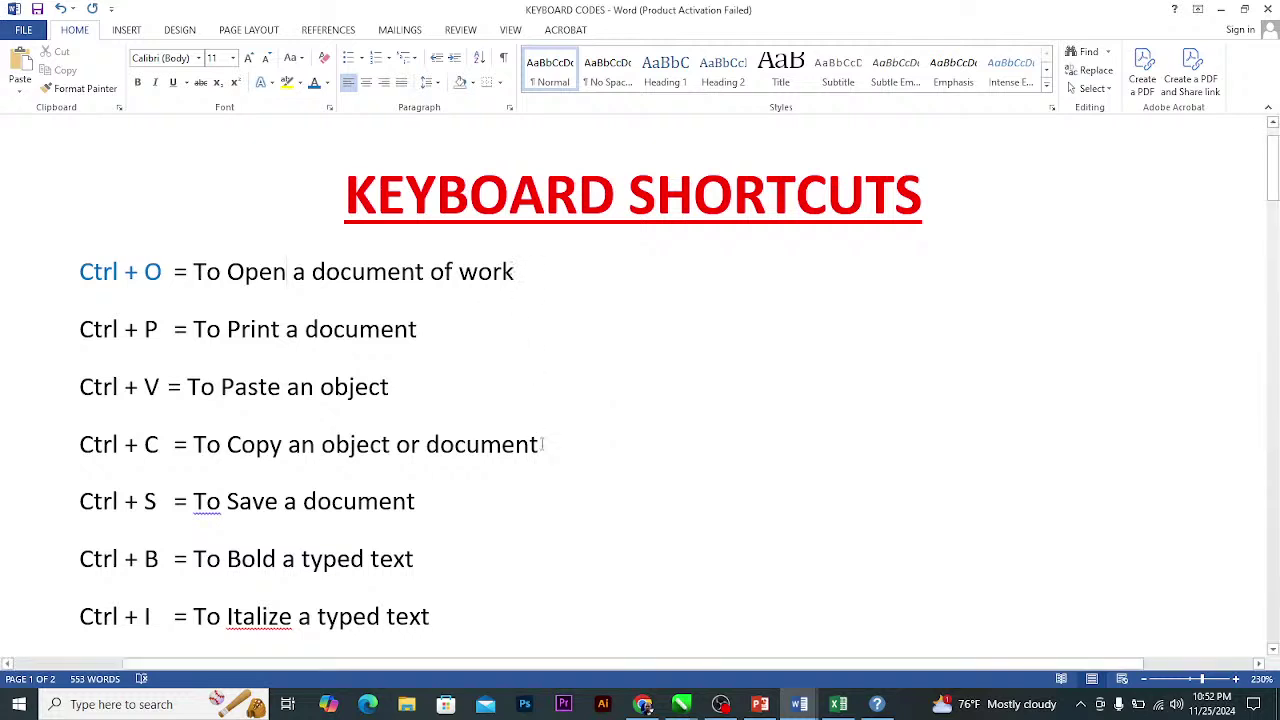
Colour the word "document" blue in the "Ctrl + C" shortcut line.
{"action": "left_click_drag", "start_coordinate": [466, 444], "coordinate": [426, 445]}
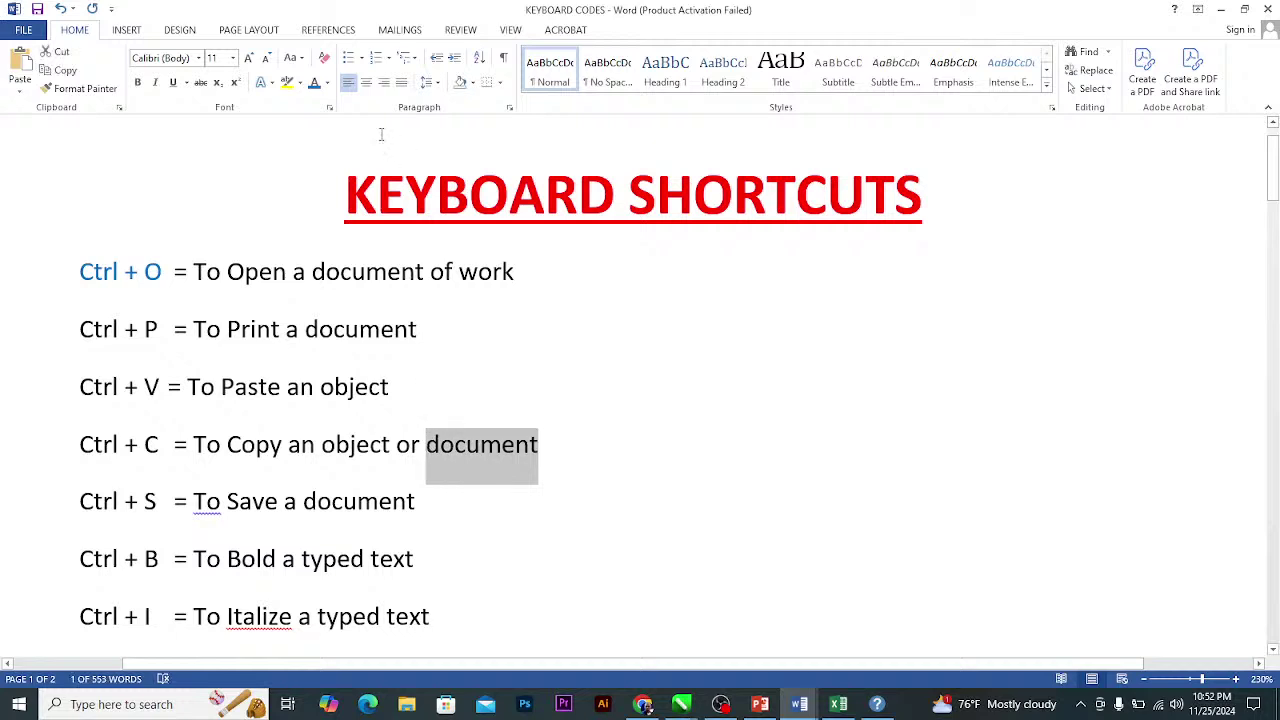
{"action": "left_click", "coordinate": [314, 84]}
{"action": "left_click", "coordinate": [440, 446]}
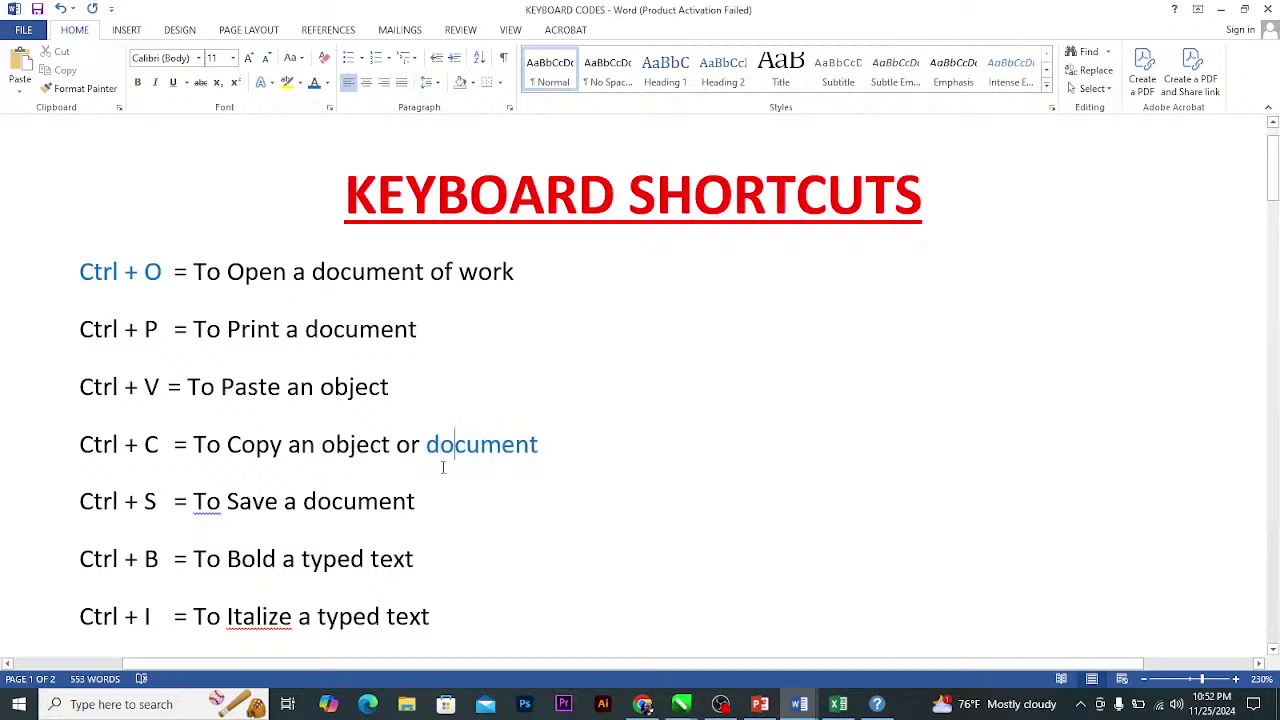
{"action": "left_click", "coordinate": [480, 448]}
{"action": "left_click", "coordinate": [500, 448]}
{"action": "left_click_drag", "start_coordinate": [492, 447], "coordinate": [532, 450]}
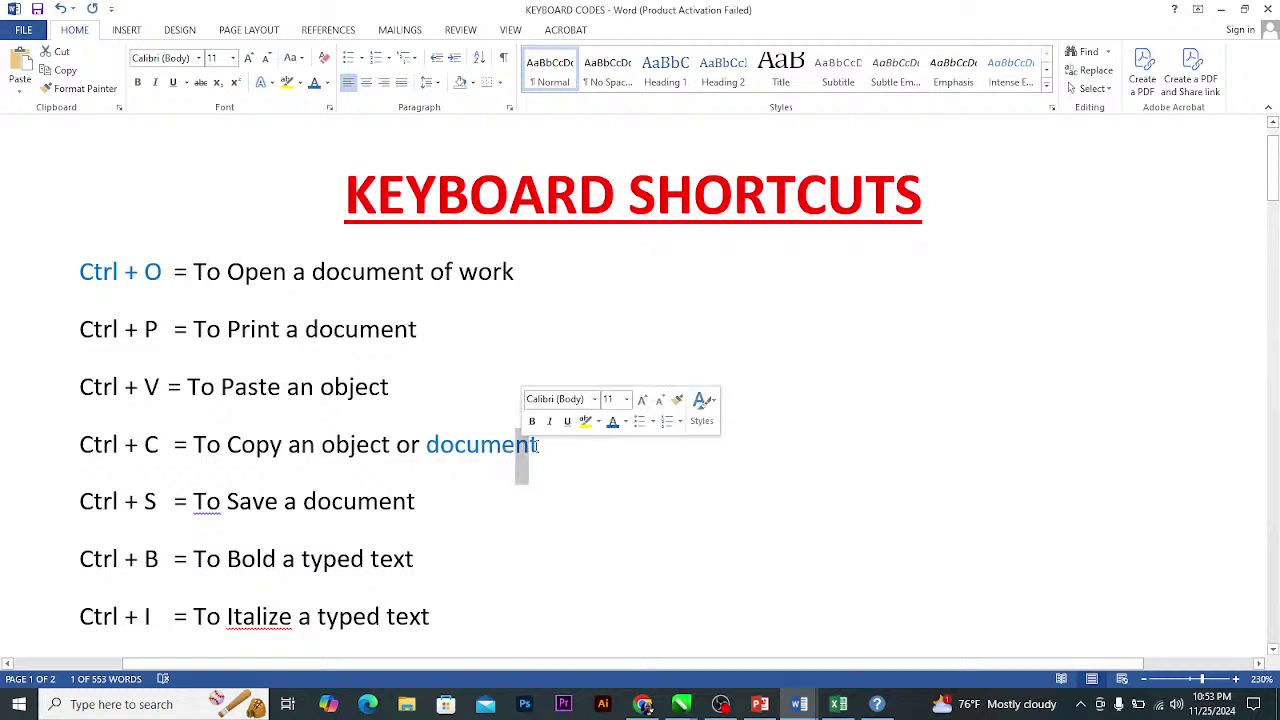
{"action": "left_click", "coordinate": [539, 448]}
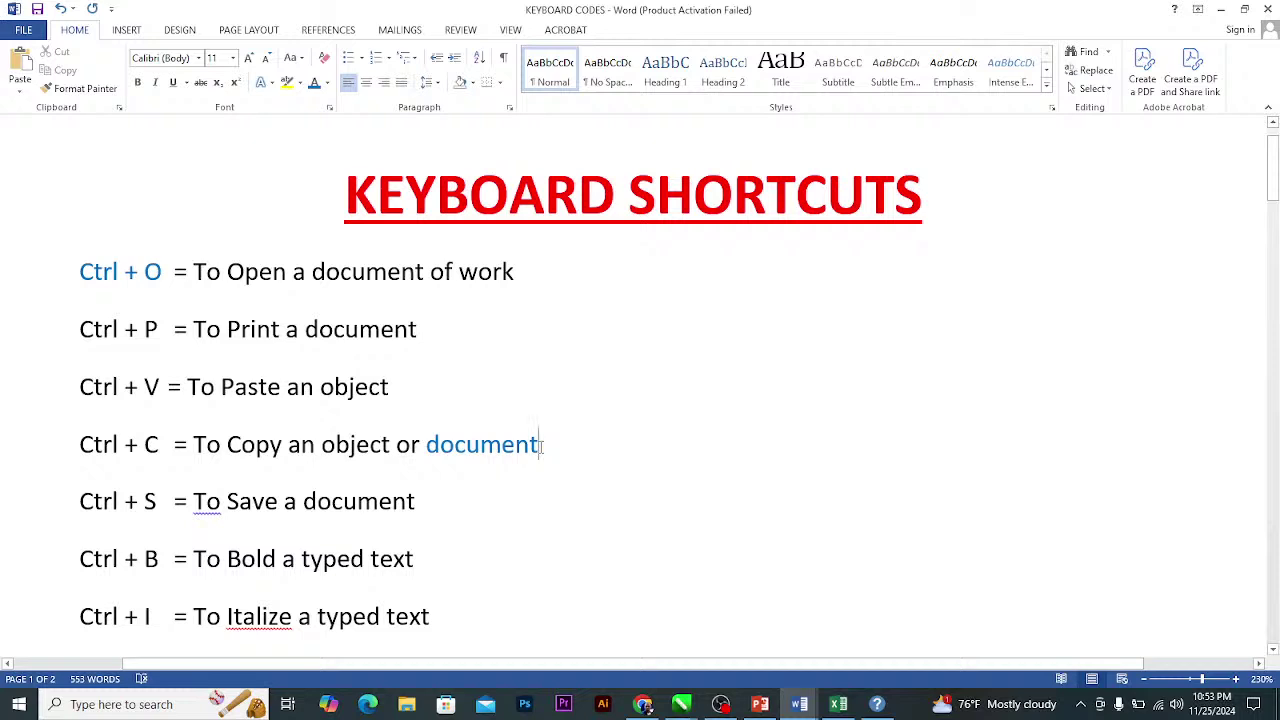
{"action": "left_click_drag", "start_coordinate": [390, 444], "coordinate": [321, 444]}
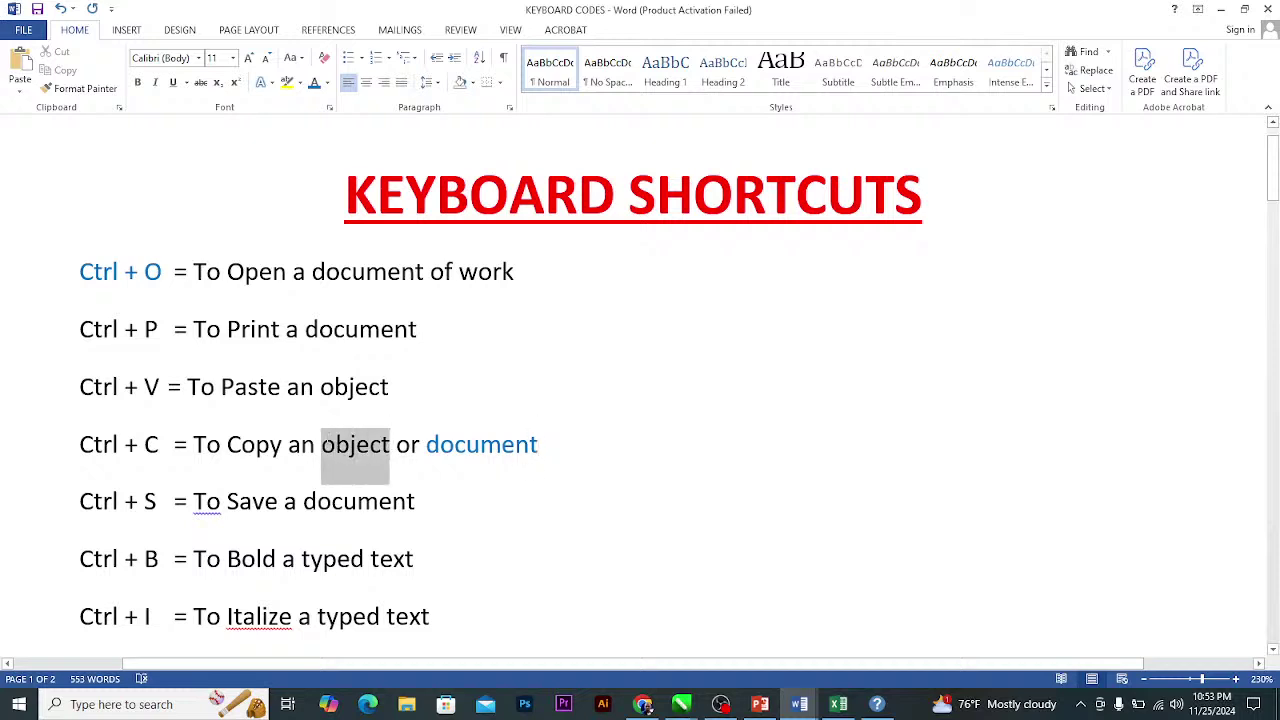
{"action": "left_click", "coordinate": [467, 446]}
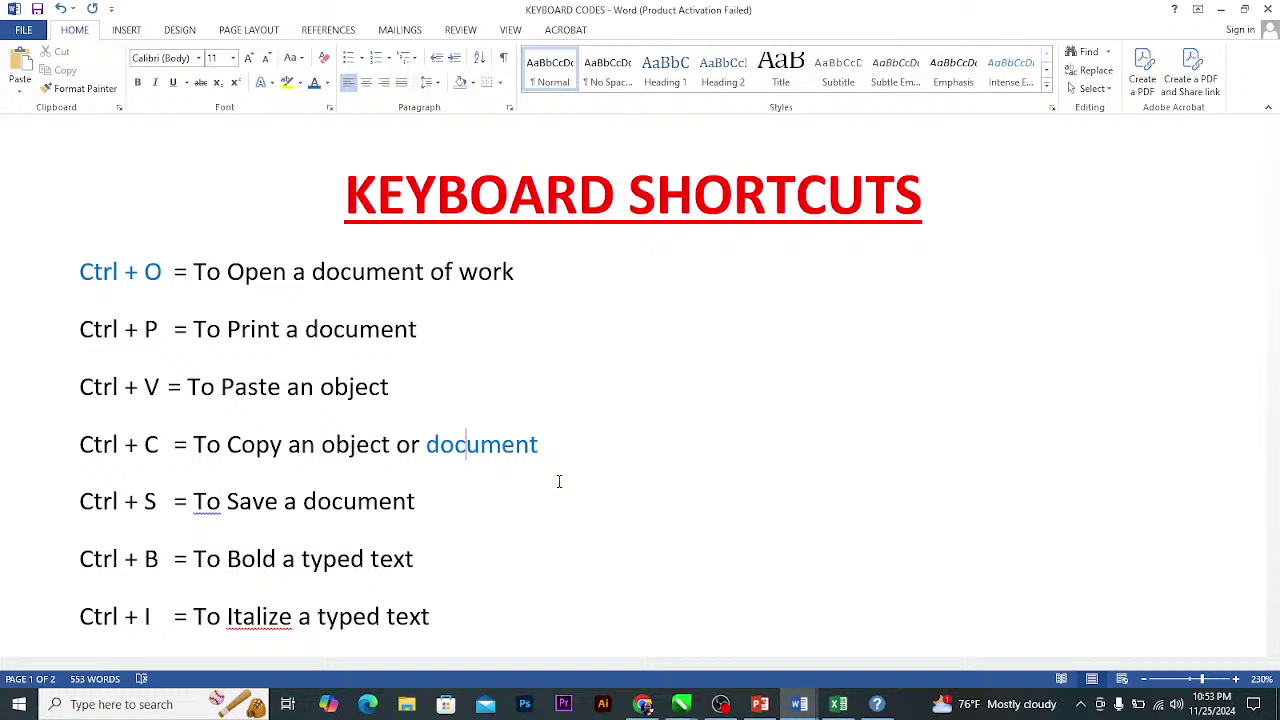
Display the Print page with its list of available printers and return to the KEYBOARD CODES document.
{"action": "left_click_drag", "start_coordinate": [158, 329], "coordinate": [97, 328]}
{"action": "left_click", "coordinate": [132, 330]}
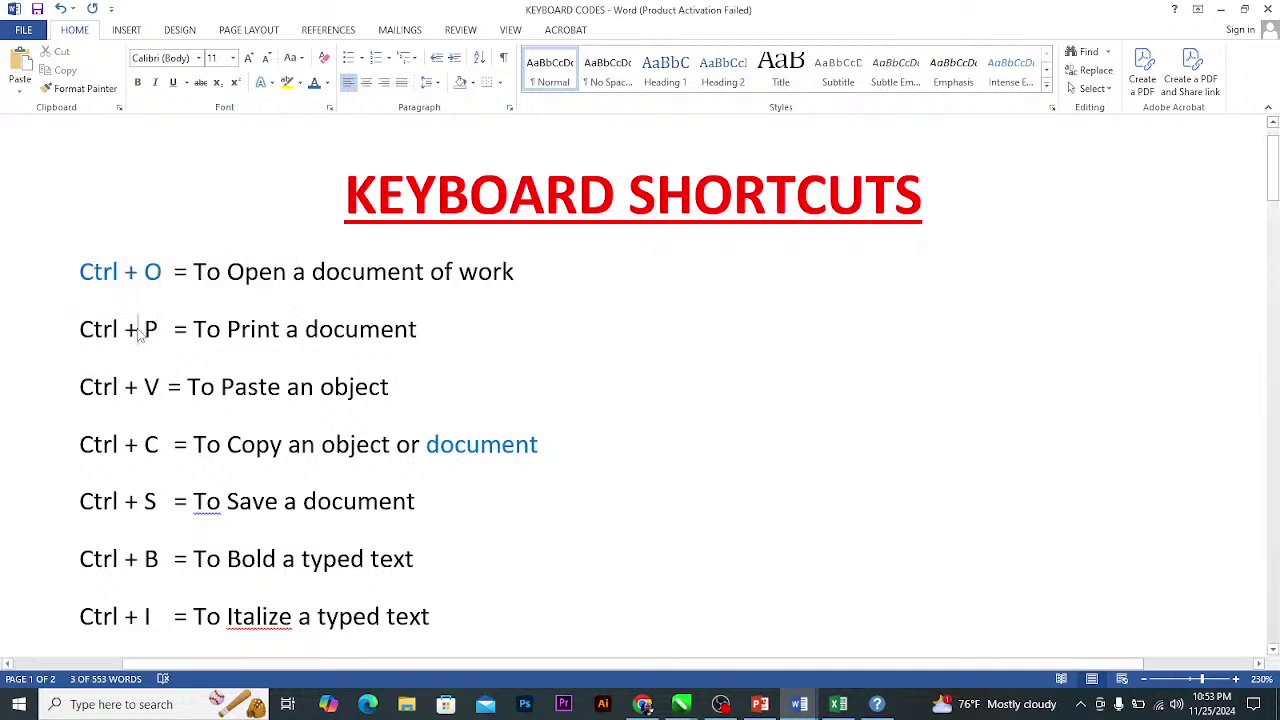
{"action": "left_click_drag", "start_coordinate": [135, 330], "coordinate": [127, 331]}
{"action": "left_click", "coordinate": [157, 330]}
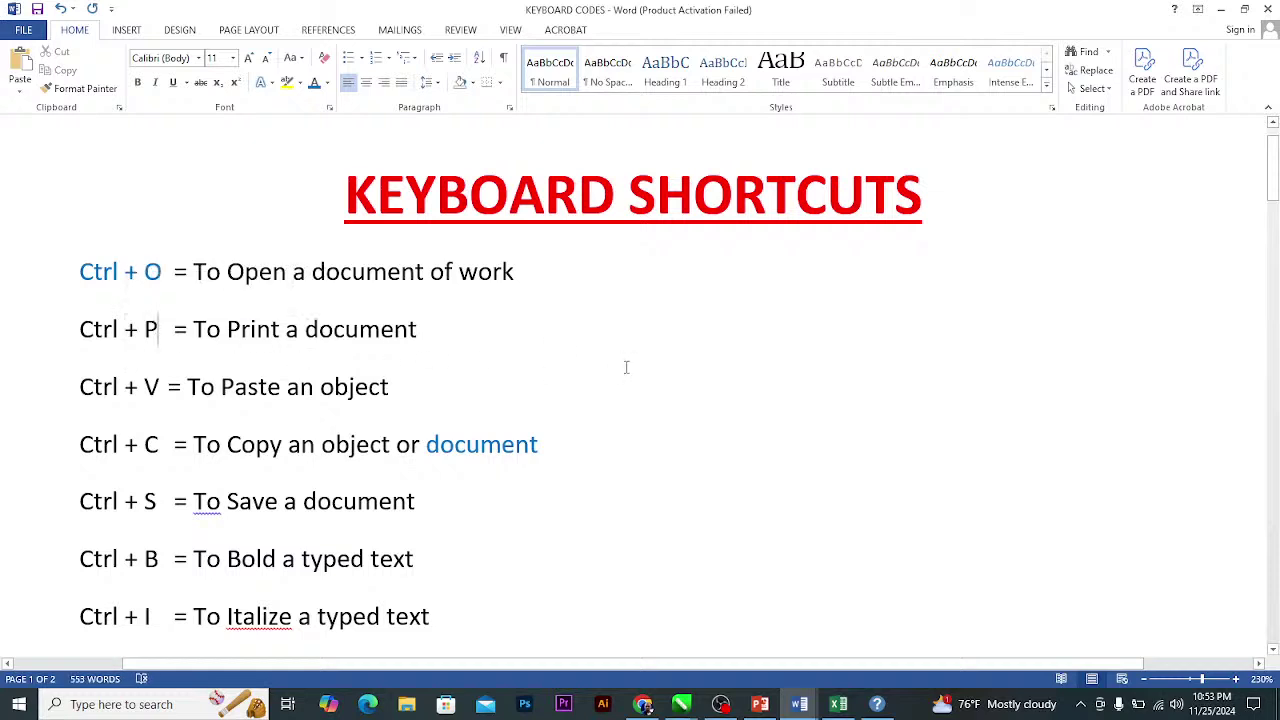
{"action": "key", "text": "ctrl+p"}
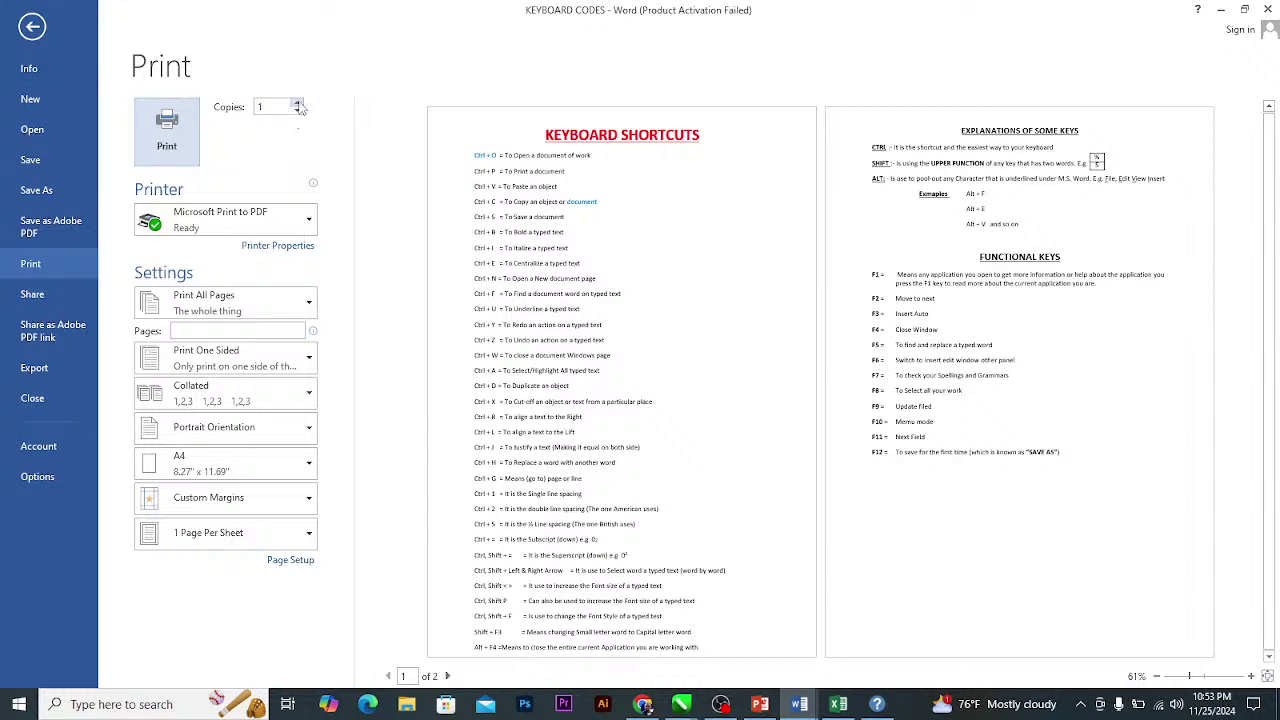
{"action": "left_click", "coordinate": [309, 229]}
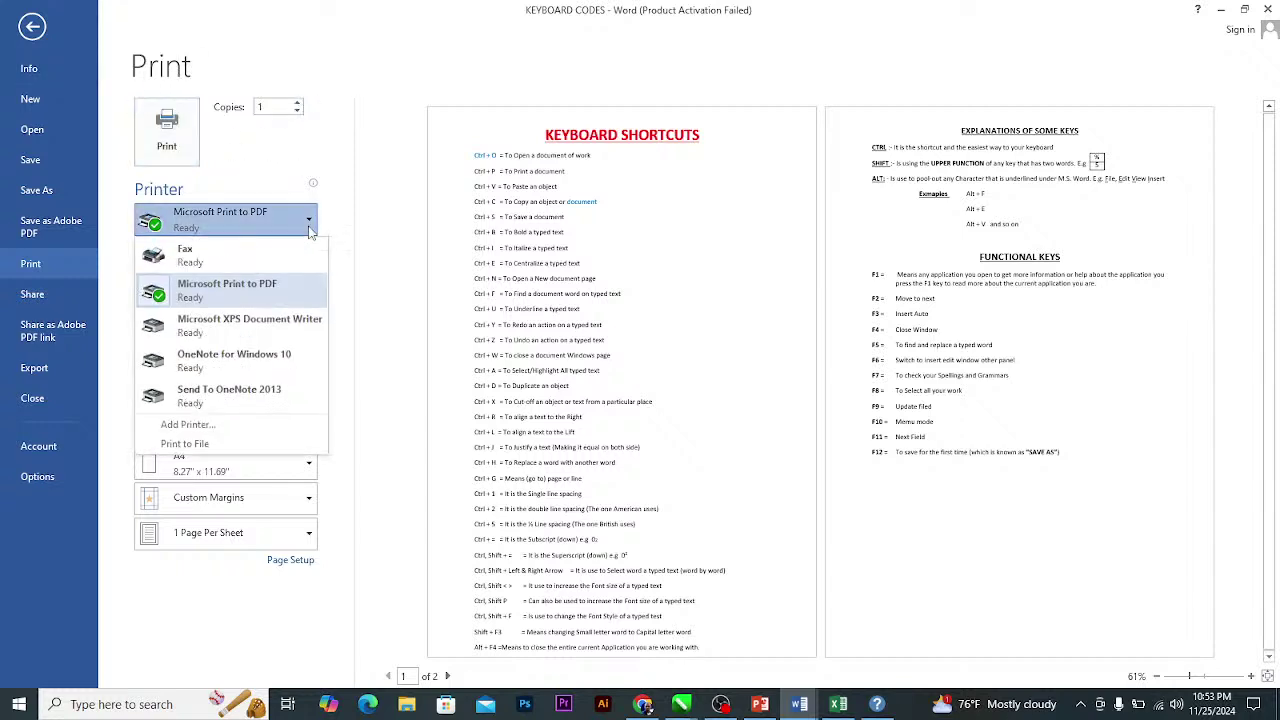
{"action": "left_click", "coordinate": [364, 252]}
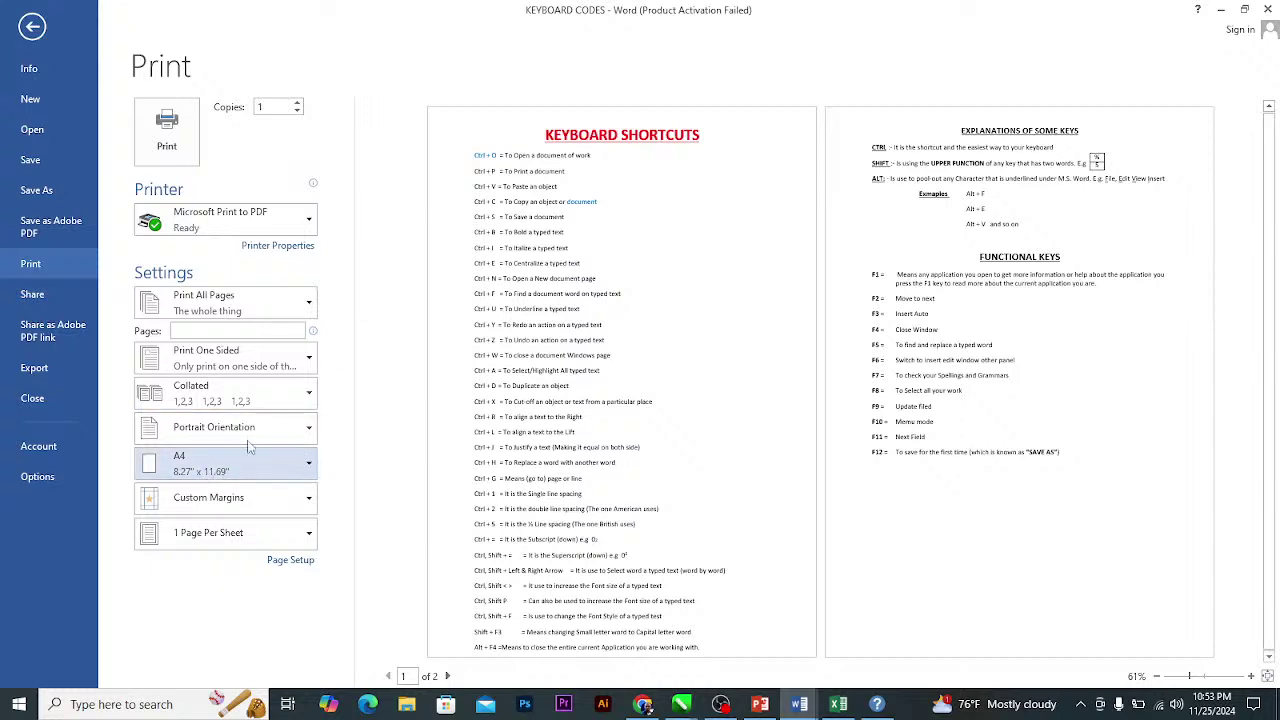
{"action": "left_click", "coordinate": [32, 26]}
Examine the remaining shortcuts in the KEYBOARD CODES document, down to the line spacing, subscript and superscript entries.
{"action": "scroll", "coordinate": [373, 414], "scroll_direction": "down", "scroll_amount": 8}
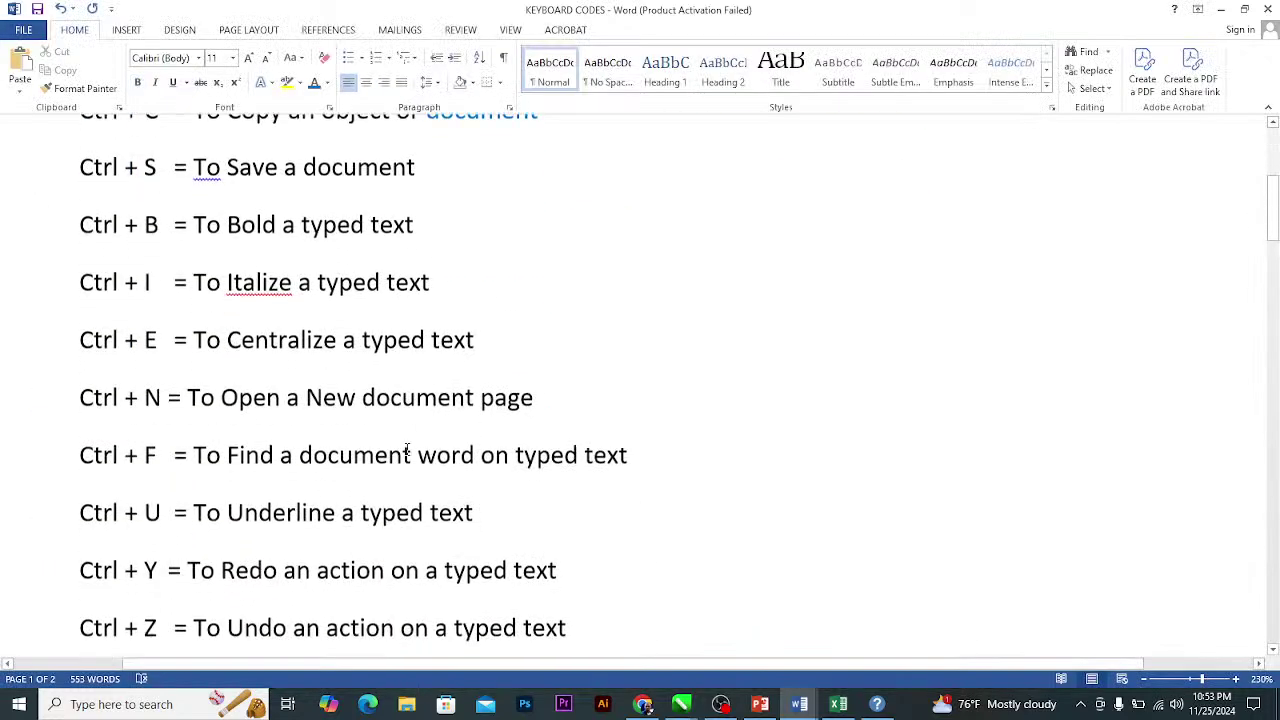
{"action": "scroll", "coordinate": [373, 414], "scroll_direction": "down", "scroll_amount": 2}
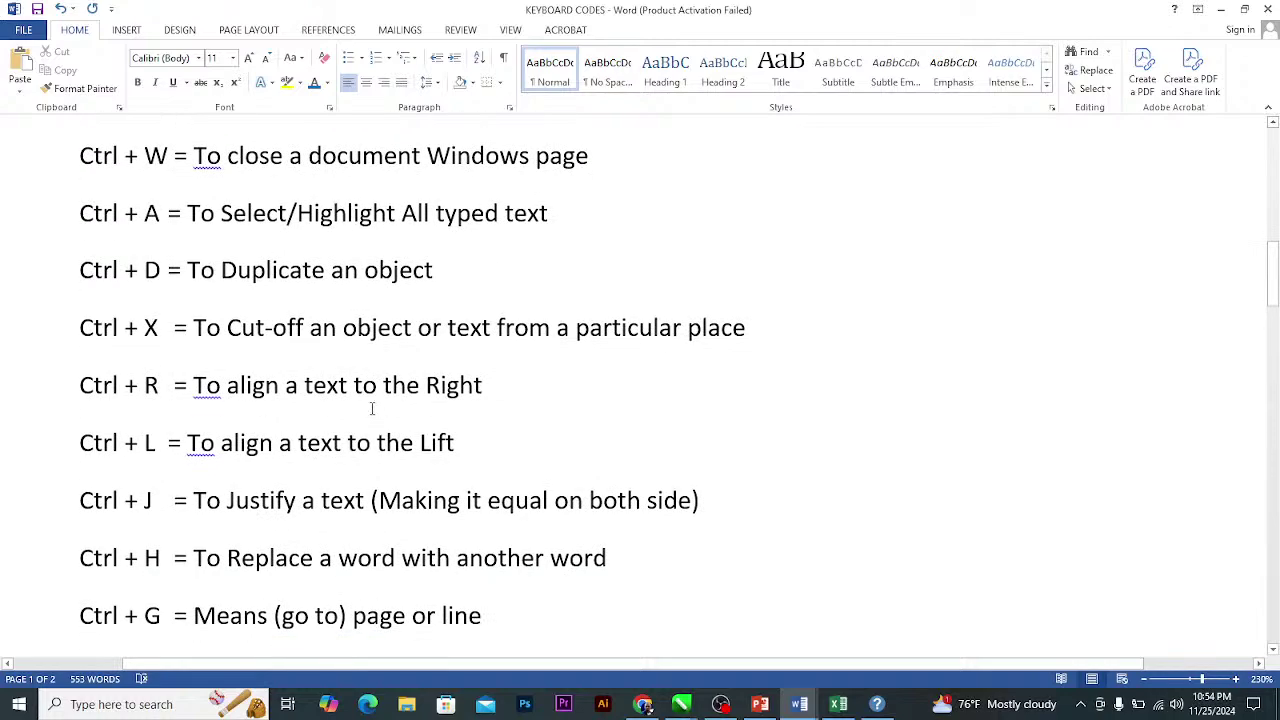
{"action": "scroll", "coordinate": [418, 350], "scroll_direction": "down", "scroll_amount": 4}
{"action": "scroll", "coordinate": [418, 352], "scroll_direction": "down", "scroll_amount": 4}
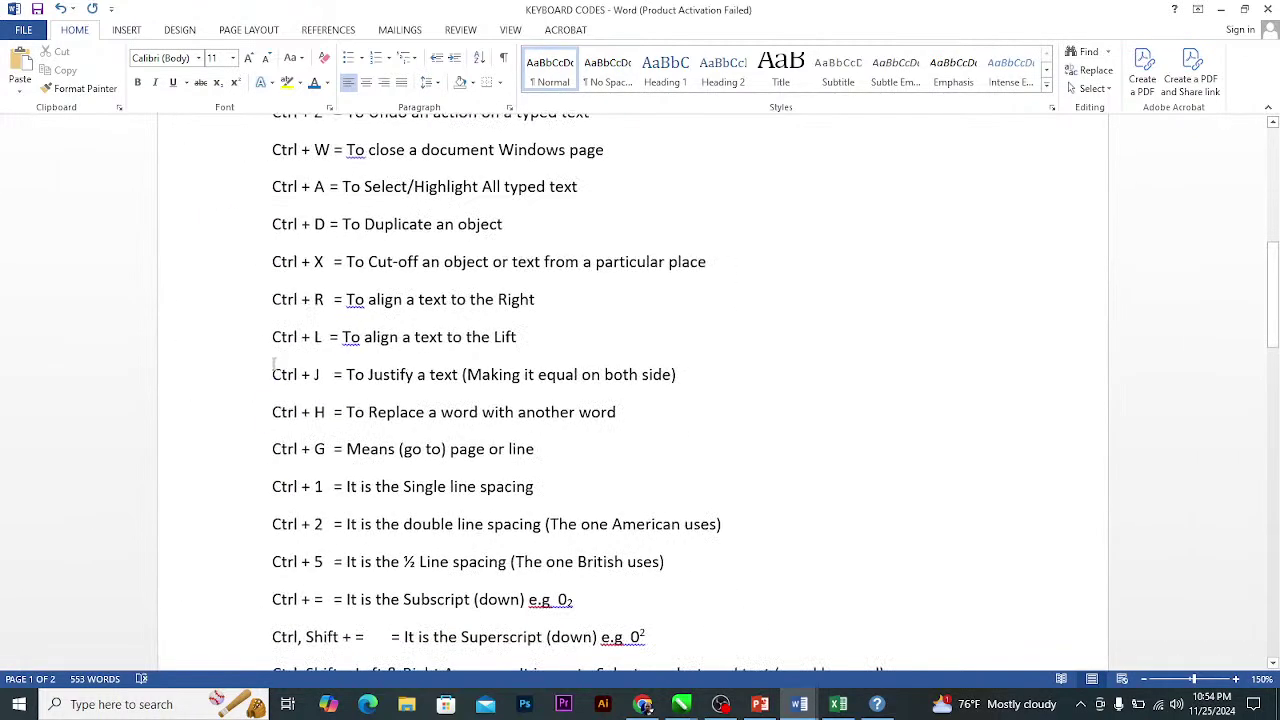
{"action": "scroll", "coordinate": [253, 385], "scroll_direction": "down", "scroll_amount": 5}
{"action": "scroll", "coordinate": [408, 372], "scroll_direction": "up", "scroll_amount": 2}
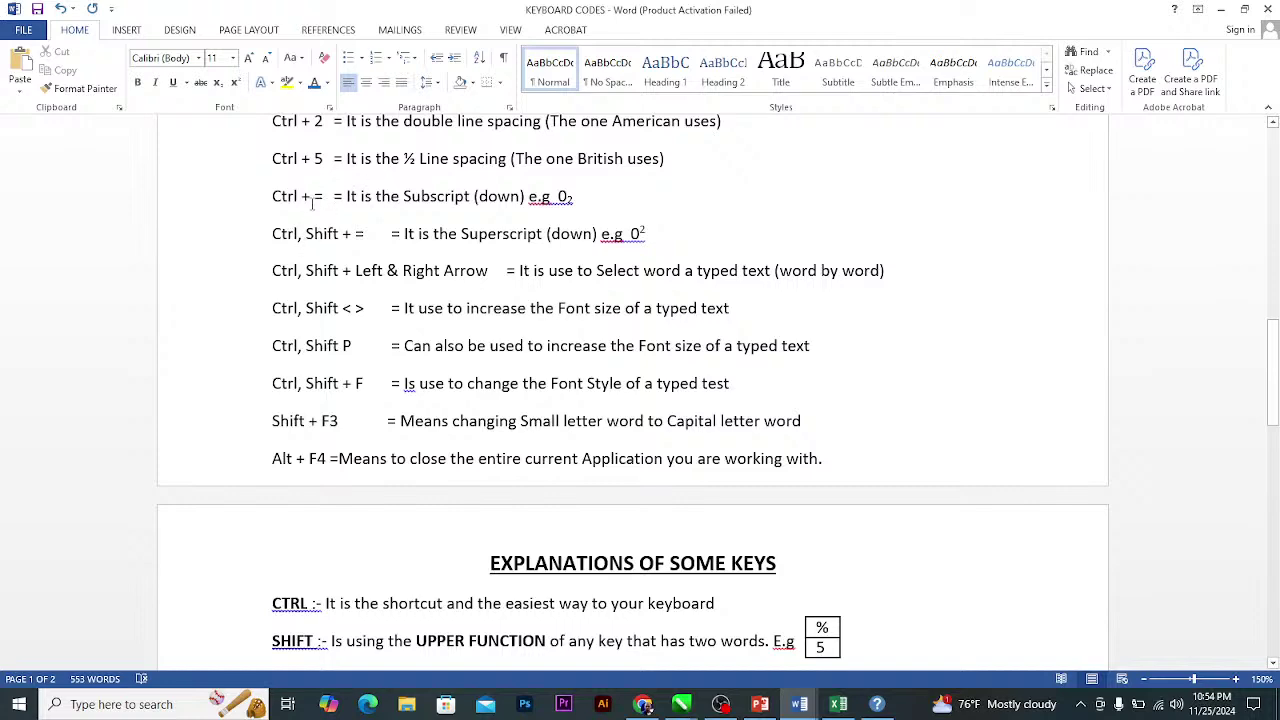
{"action": "scroll", "coordinate": [315, 202], "scroll_direction": "up", "scroll_amount": 1}
{"action": "scroll", "coordinate": [315, 202], "scroll_direction": "up", "scroll_amount": 2}
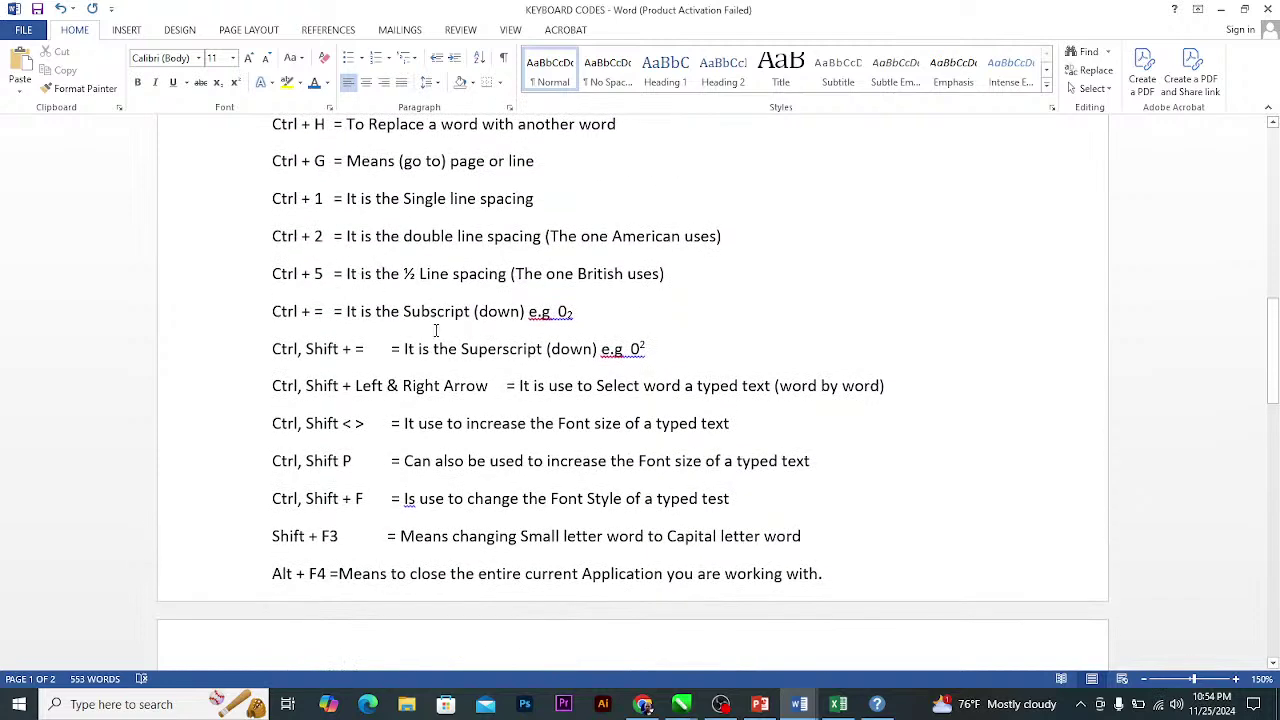
{"action": "scroll", "coordinate": [531, 288], "scroll_direction": "up", "scroll_amount": 6}
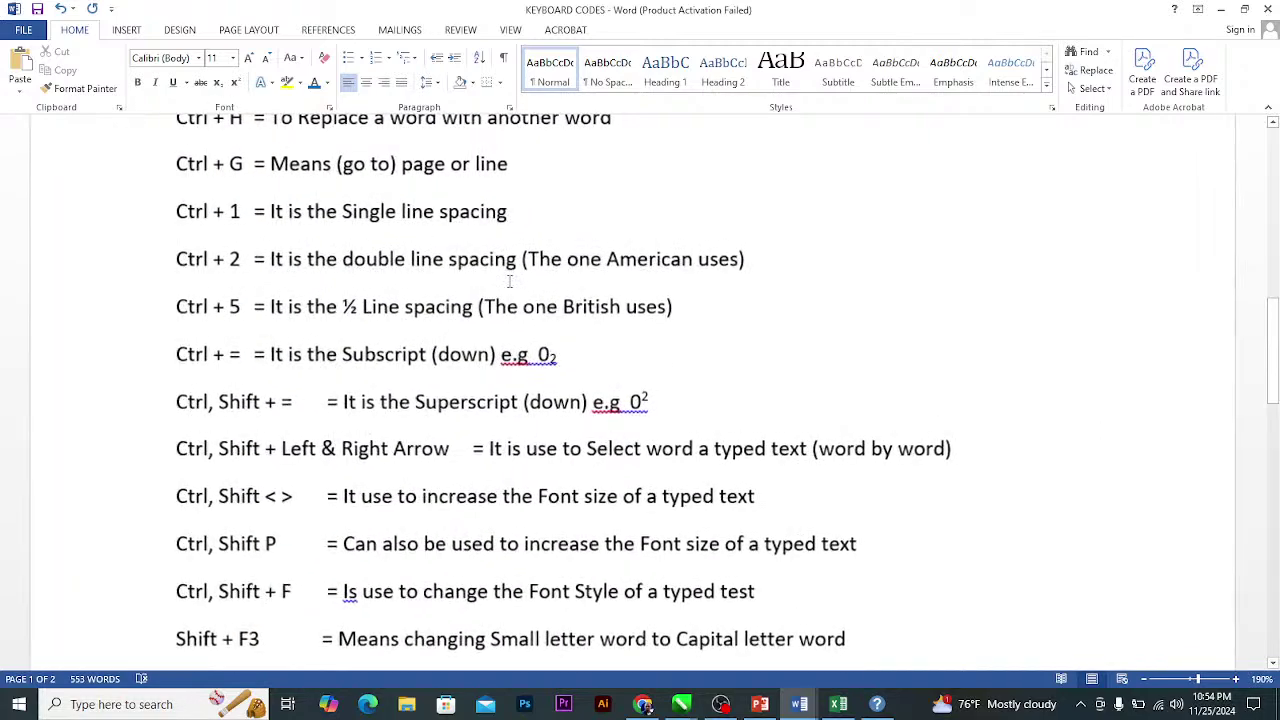
{"action": "scroll", "coordinate": [510, 283], "scroll_direction": "up", "scroll_amount": 1, "text": "ctrl"}
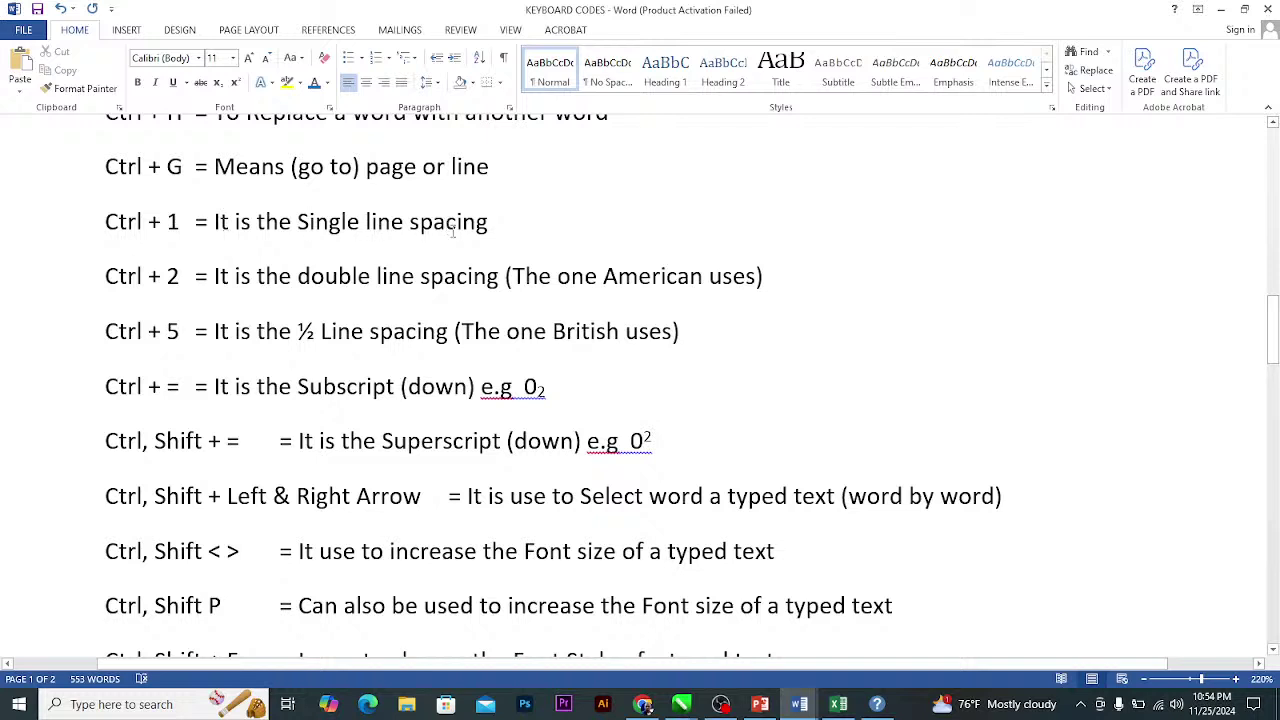
Replace all the text in Document1 with two copies of the Microsoft 365 Document Recovery passage.
{"action": "mouse_move", "coordinate": [799, 704]}
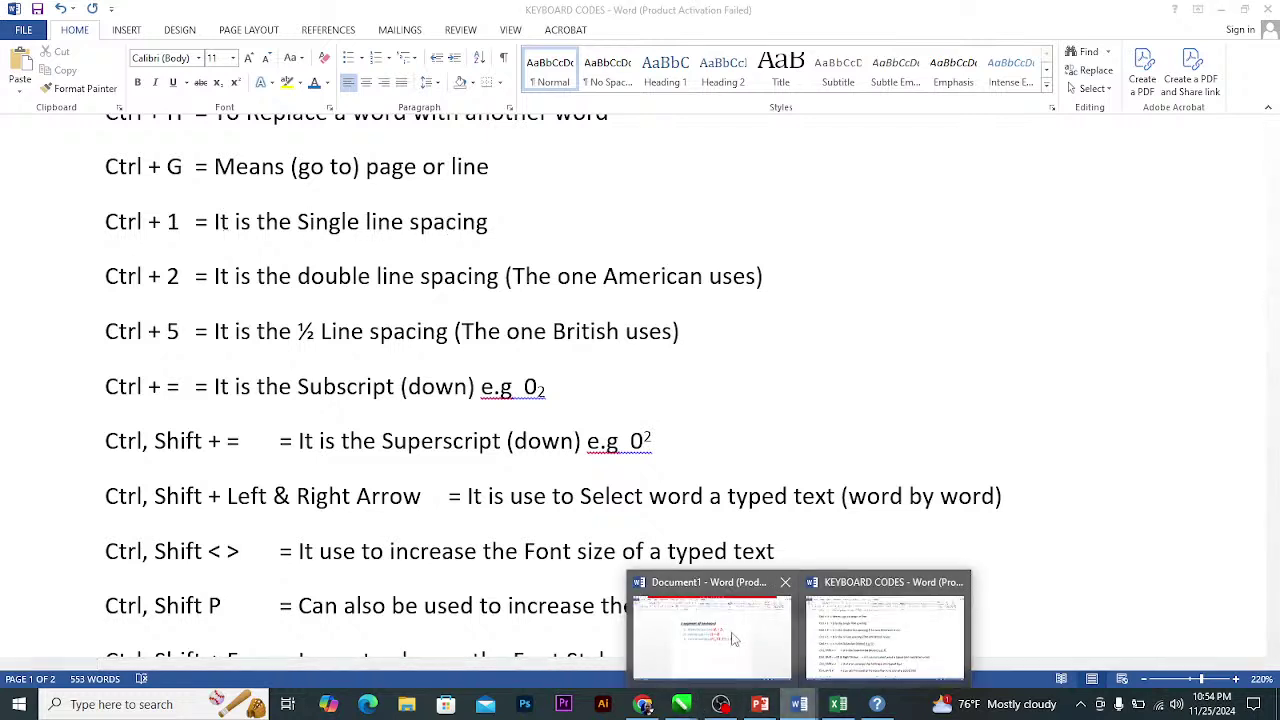
{"action": "left_click", "coordinate": [738, 640]}
{"action": "key", "text": "ctrl+a"}
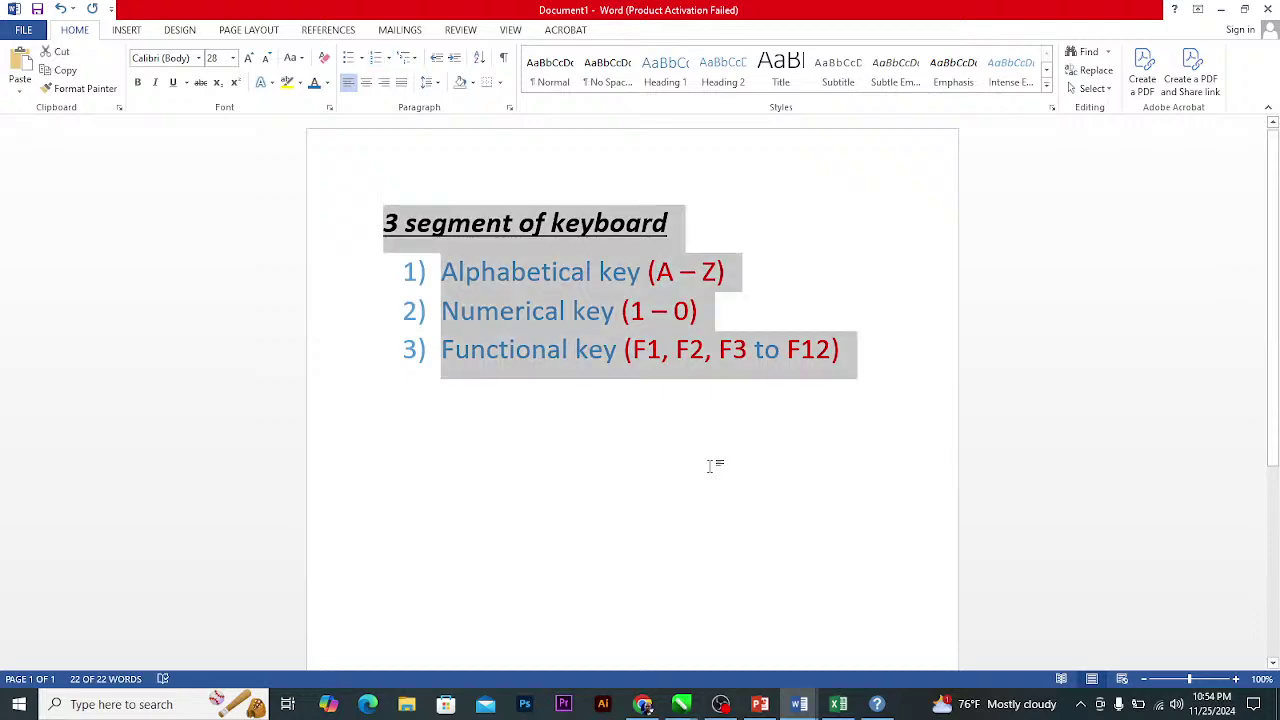
{"action": "type", "text": "When a Microsoft 365 app closes unexpectedly before you save your most recent changes, the next time you open the app, Document Recovery automatically opens to help you get your file back. Document Recovery lists any files you had open that were recovered from the most recent time you saved them, the most recent time they were AutoSaved (if your file is on OneDrive or SharePoint and you are a Microsoft 365 subscriber), or the most recent time they were Auto Recovered. To see the entire Document Recovery pane, hover over the right edge of the pane until you see an arrow pointing left and right. Then click the arrow and drag it to the right to widen the Document Recovery pane."}
{"action": "type", "text": "When a Microsoft 365 app closes unexpectedly before you save your most recent changes, the next time you open the app, Document Recovery automatically opens to help you get your file back. Document Recovery lists any files you had open that were recovered from the most recent time you saved them, the most recent time they were AutoSaved (if your file is on OneDrive or SharePoint and you are a Microsoft 365 subscriber), or the most recent time they were Auto Recovered. To see the entire Document Recovery pane, hover over the right edge of the pane until you see an arrow pointing left and right. Then click the arrow and drag it to the right to widen the Document Recovery pane."}
{"action": "scroll", "coordinate": [660, 450], "scroll_direction": "up", "scroll_amount": 2}
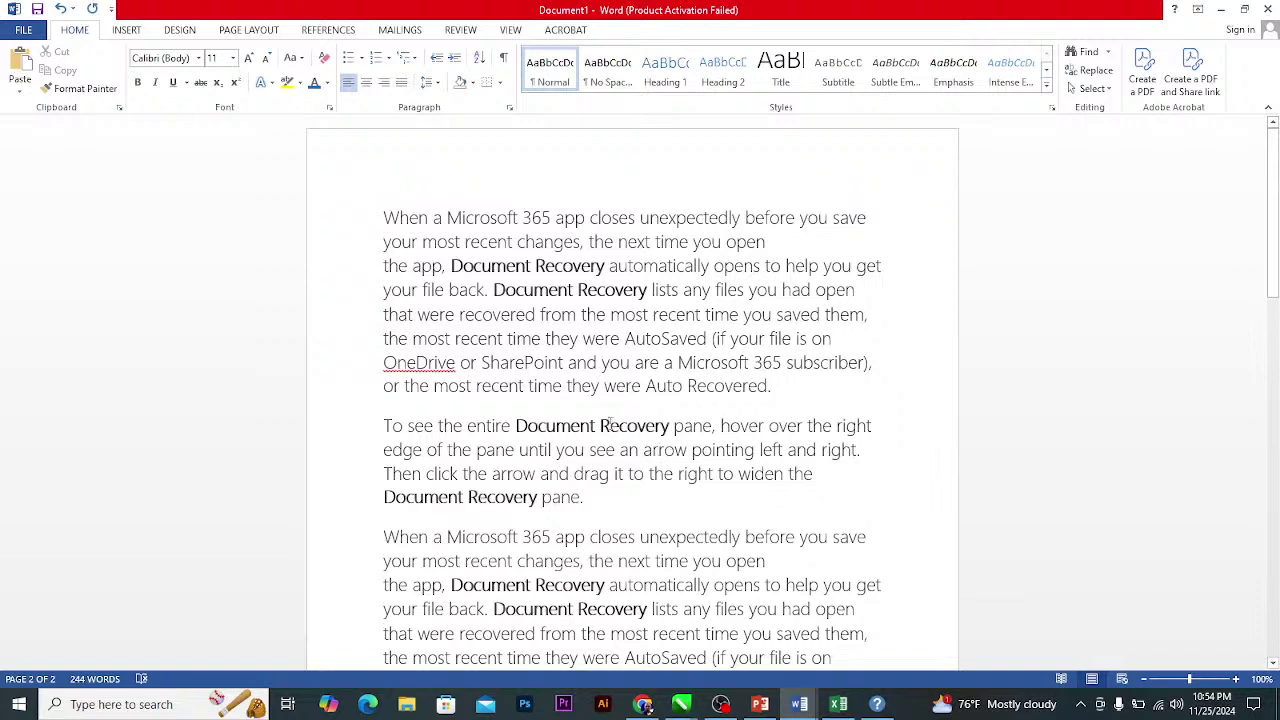
Select all the text in Document1 and return to the KEYBOARD CODES document.
{"action": "left_click", "coordinate": [440, 240]}
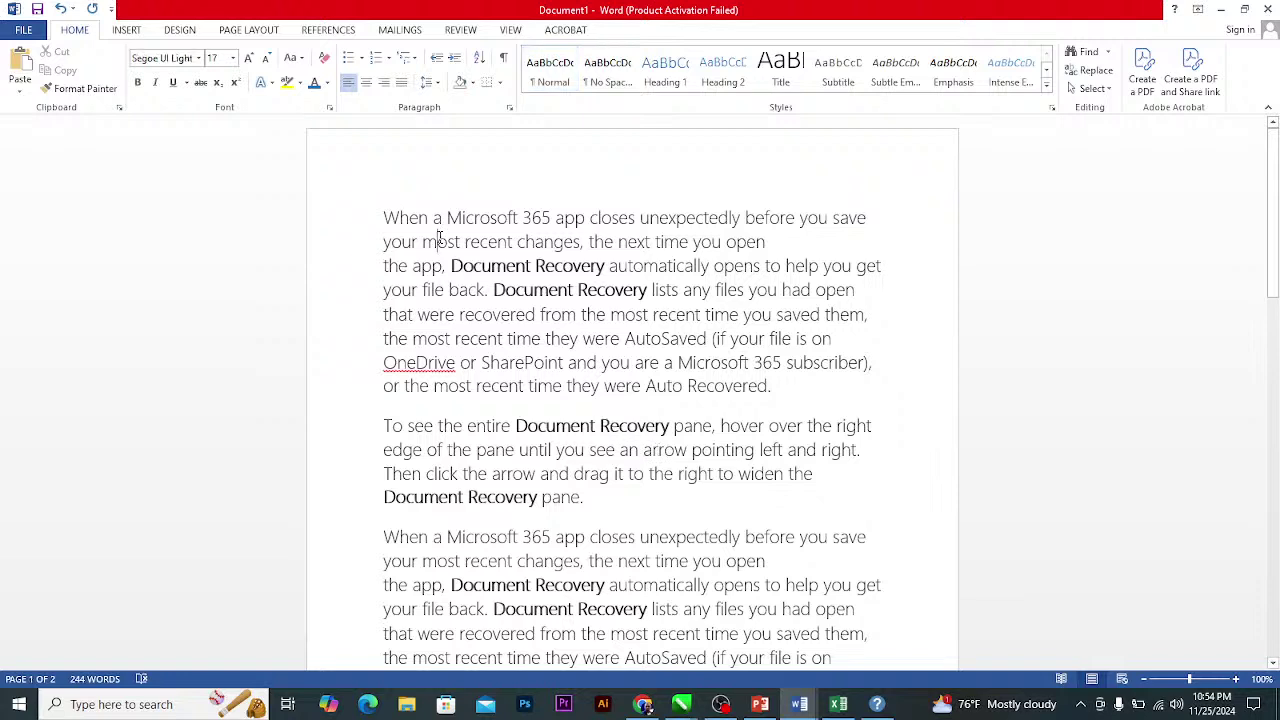
{"action": "key", "text": "ctrl+a"}
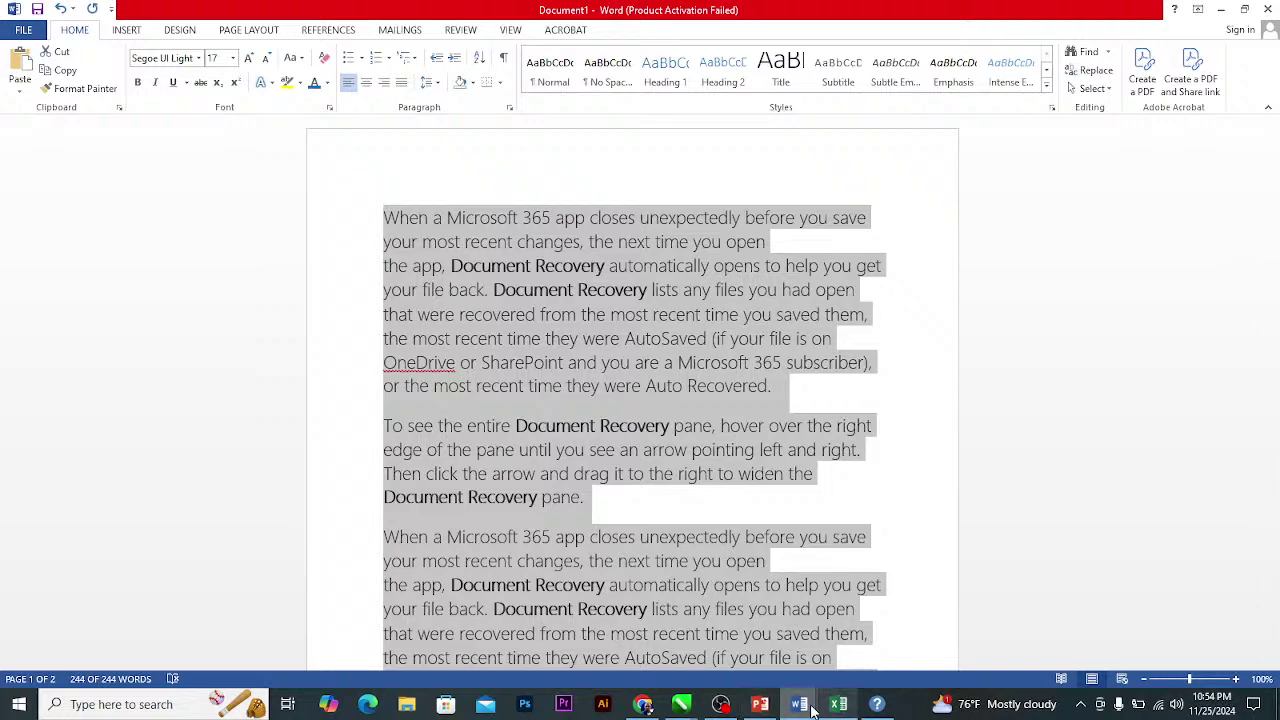
{"action": "mouse_move", "coordinate": [817, 710]}
{"action": "left_click", "coordinate": [856, 640]}
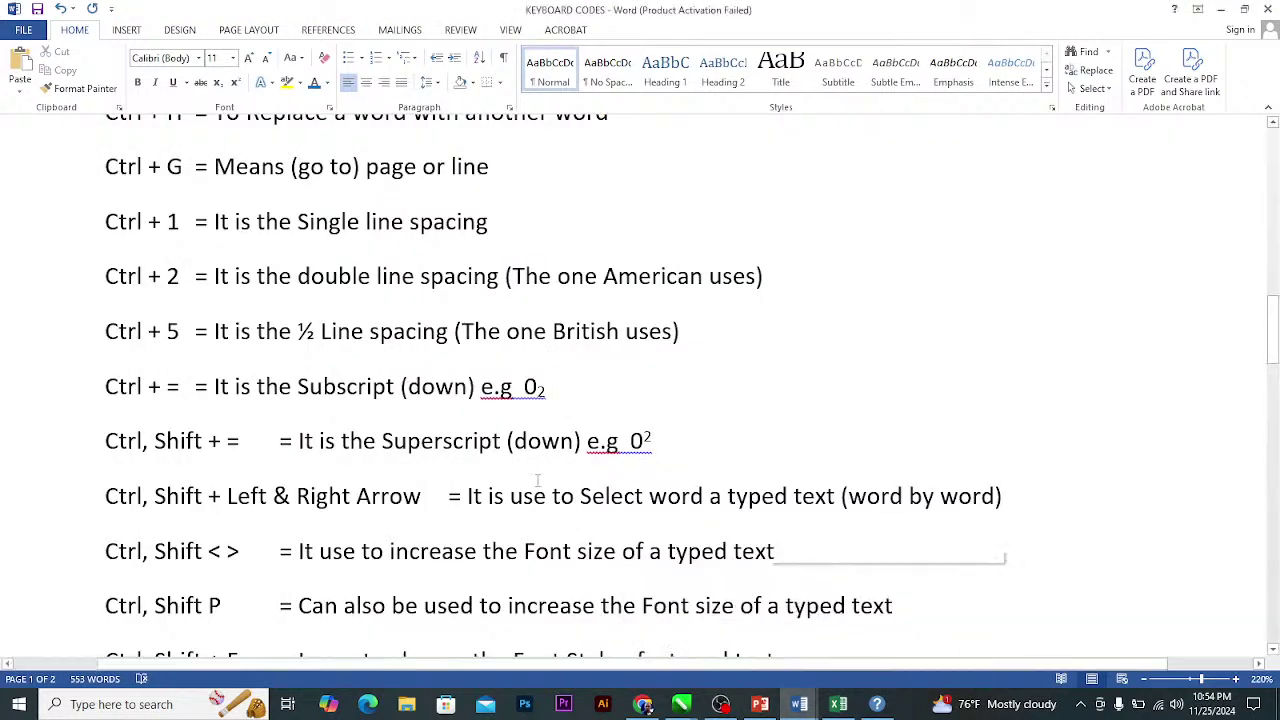
Colour the whole "Ctrl + A" shortcut line red in the KEYBOARD CODES document.
{"action": "scroll", "coordinate": [394, 423], "scroll_direction": "up", "scroll_amount": 10}
{"action": "scroll", "coordinate": [391, 414], "scroll_direction": "down", "scroll_amount": 4}
{"action": "scroll", "coordinate": [368, 368], "scroll_direction": "down", "scroll_amount": 8}
{"action": "scroll", "coordinate": [365, 370], "scroll_direction": "up", "scroll_amount": 4}
{"action": "scroll", "coordinate": [366, 371], "scroll_direction": "up", "scroll_amount": 3}
{"action": "left_click_drag", "start_coordinate": [110, 333], "coordinate": [562, 345]}
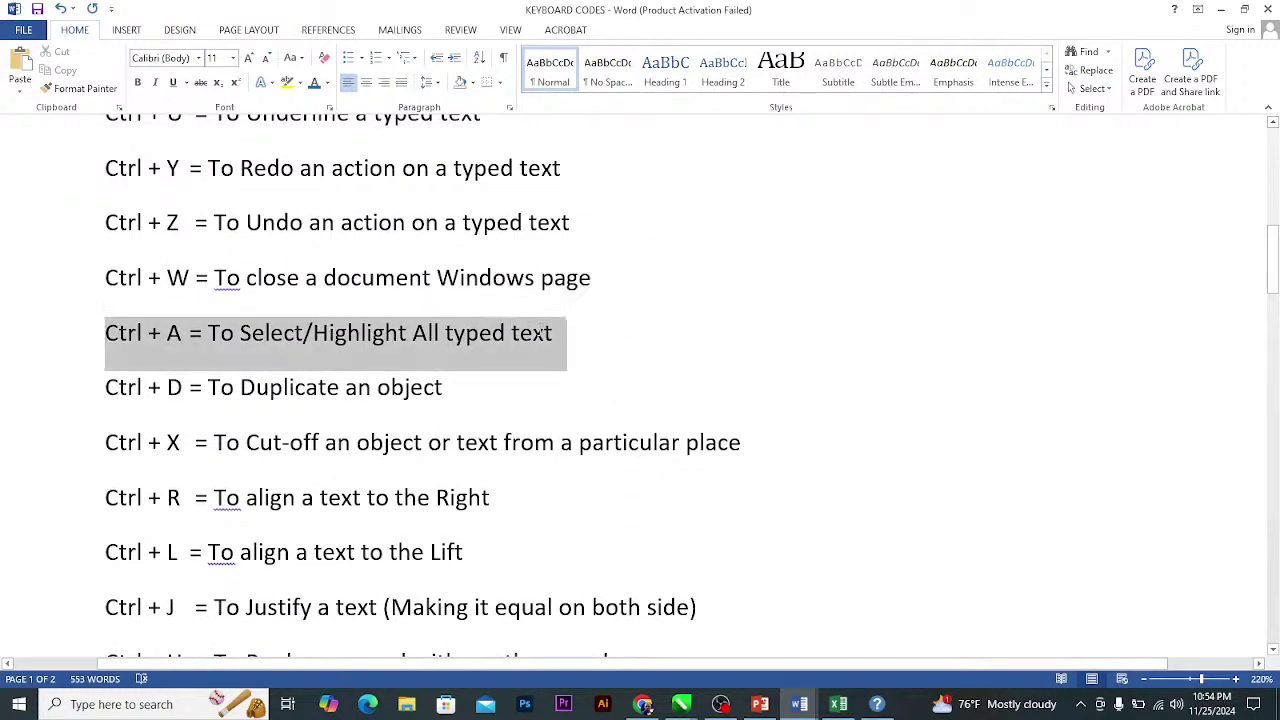
{"action": "left_click", "coordinate": [316, 86]}
{"action": "left_click", "coordinate": [327, 83]}
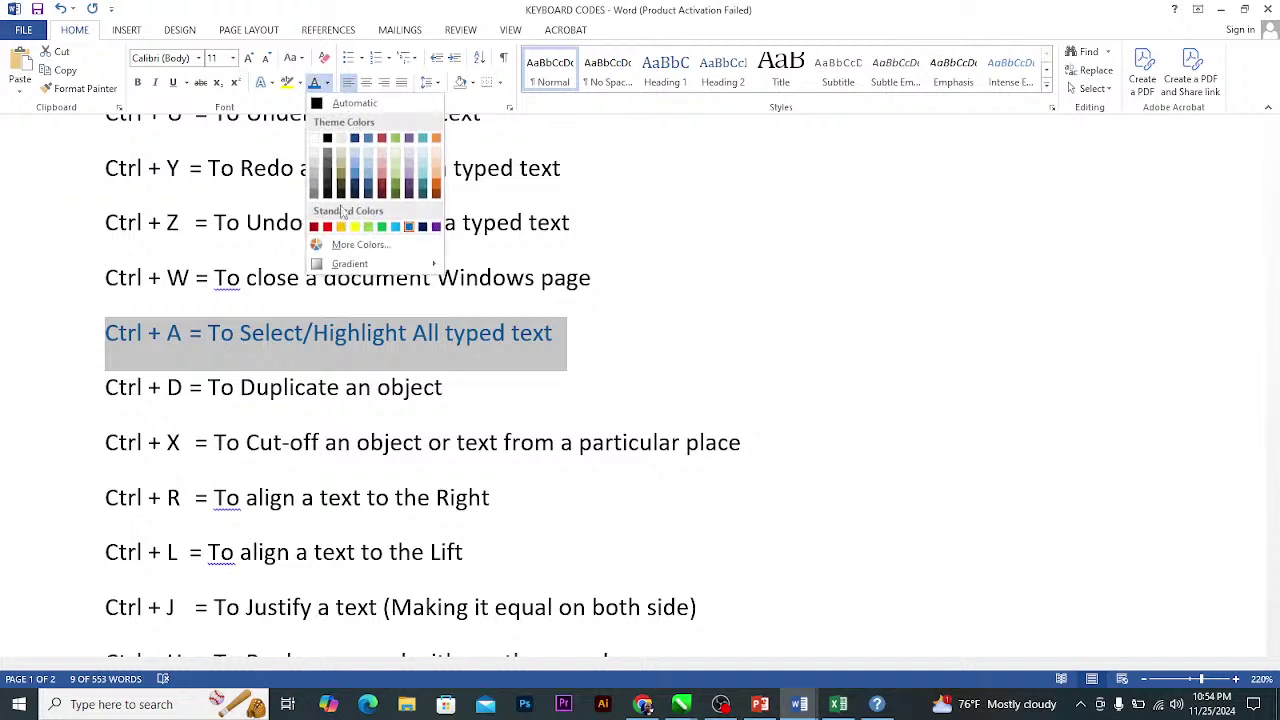
{"action": "left_click", "coordinate": [327, 226]}
{"action": "left_click", "coordinate": [350, 340]}
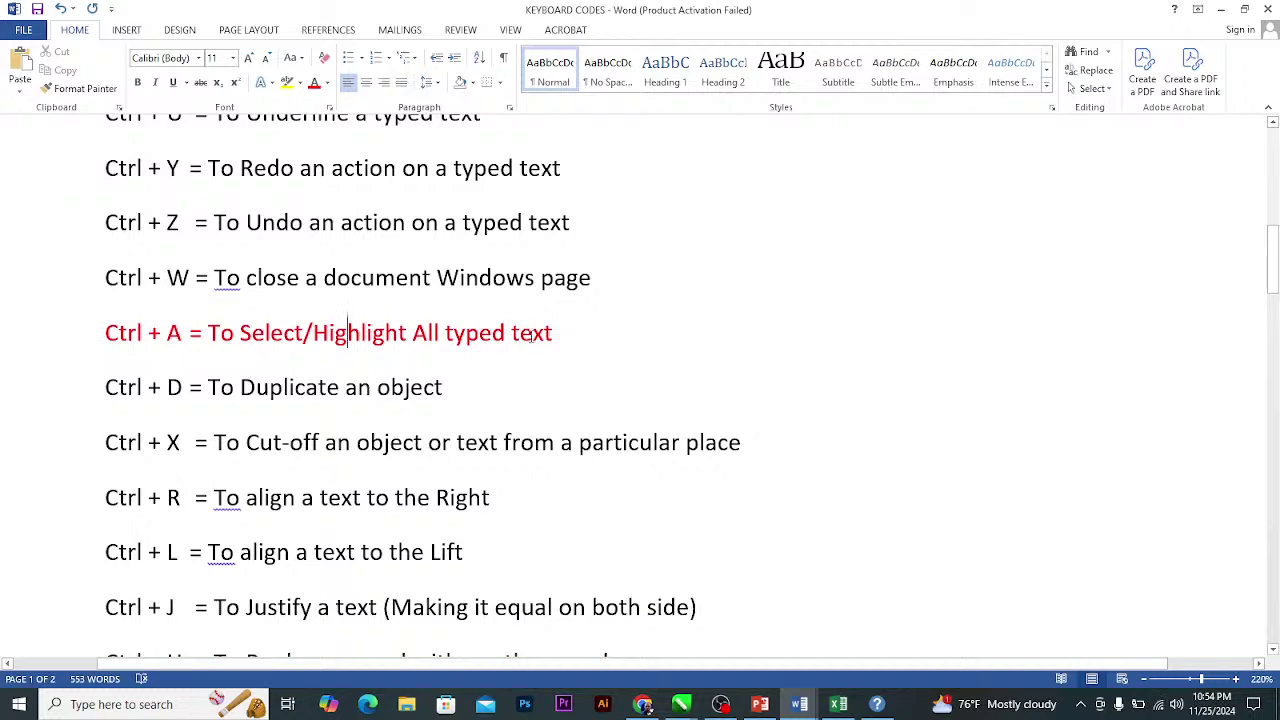
Switch to Document1 and select its entire text.
{"action": "mouse_move", "coordinate": [799, 704]}
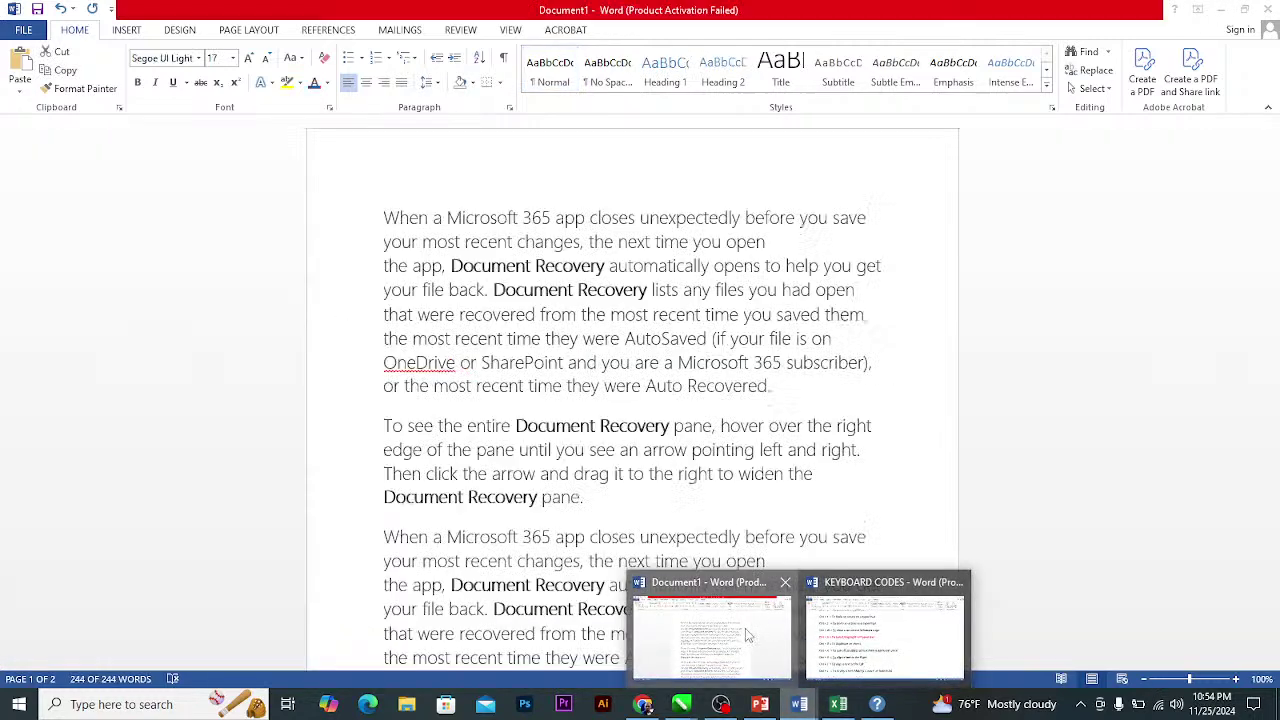
{"action": "left_click", "coordinate": [745, 635]}
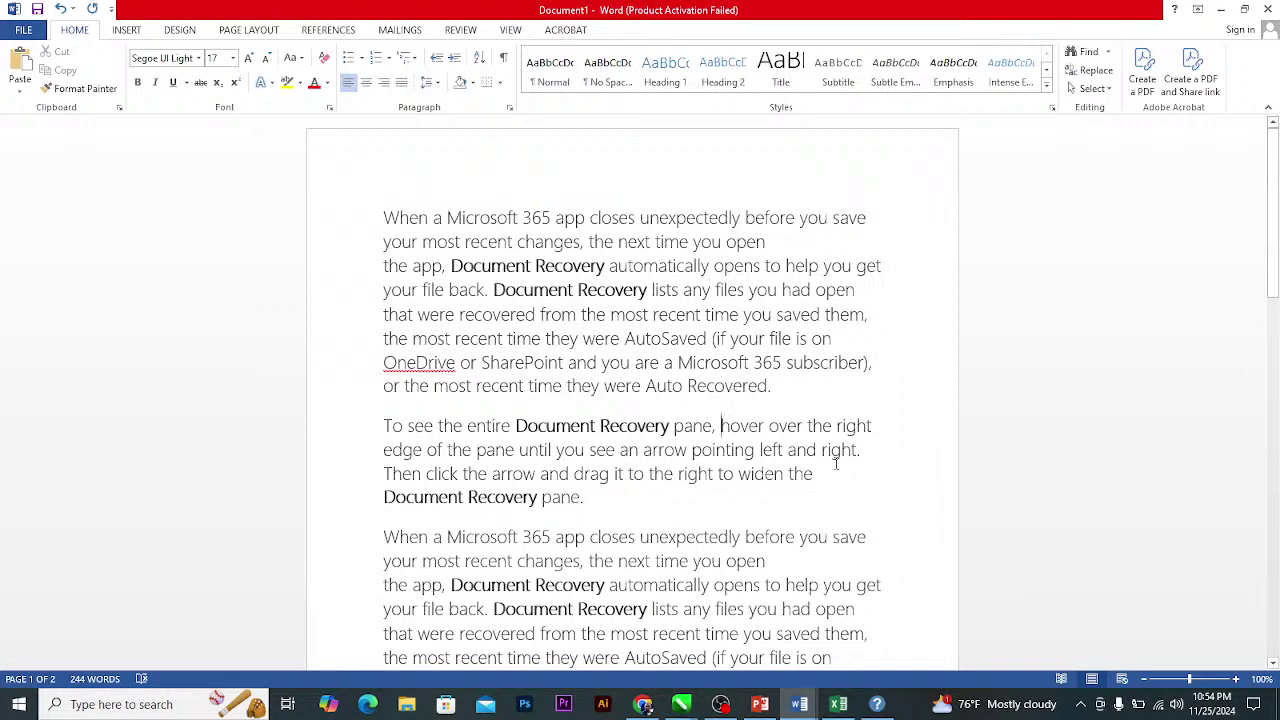
{"action": "key", "text": "ctrl+a"}
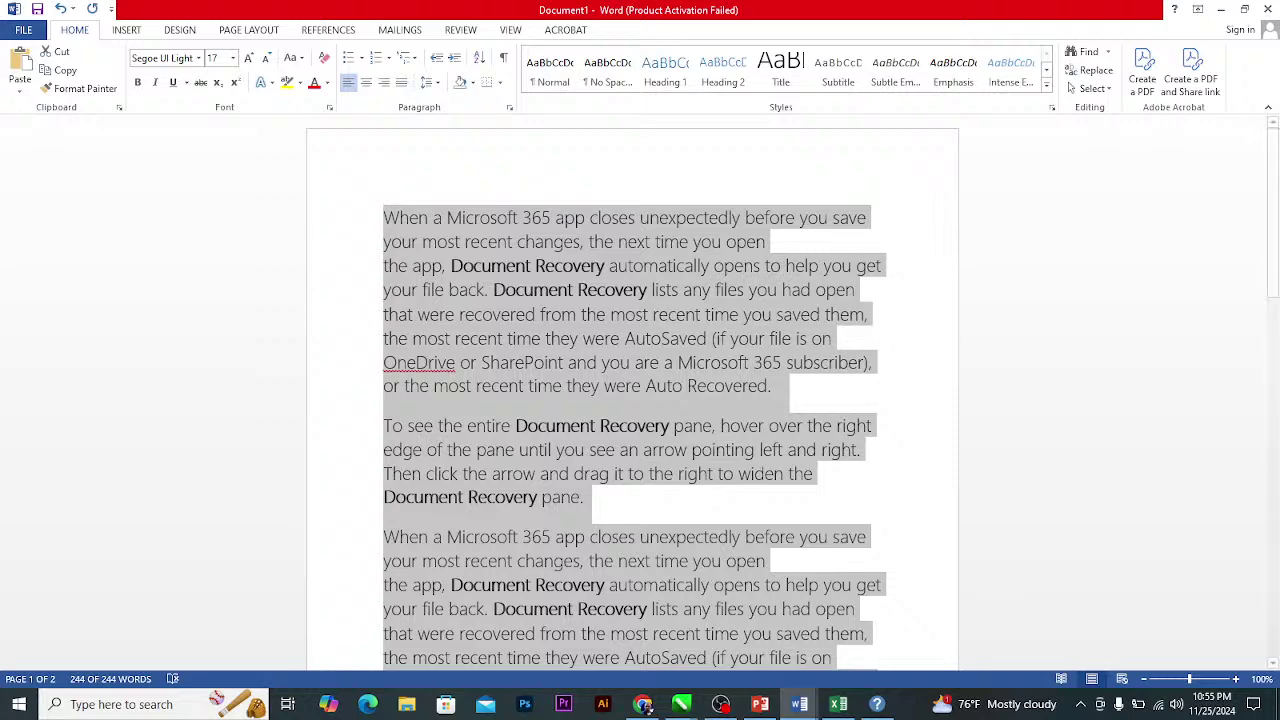
Review the line spacing shortcuts Ctrl + 1, Ctrl + 2 and Ctrl + 5 in the KEYBOARD CODES document.
{"action": "left_click", "coordinate": [800, 704]}
{"action": "left_click", "coordinate": [860, 635]}
{"action": "scroll", "coordinate": [406, 428], "scroll_direction": "down", "scroll_amount": 9}
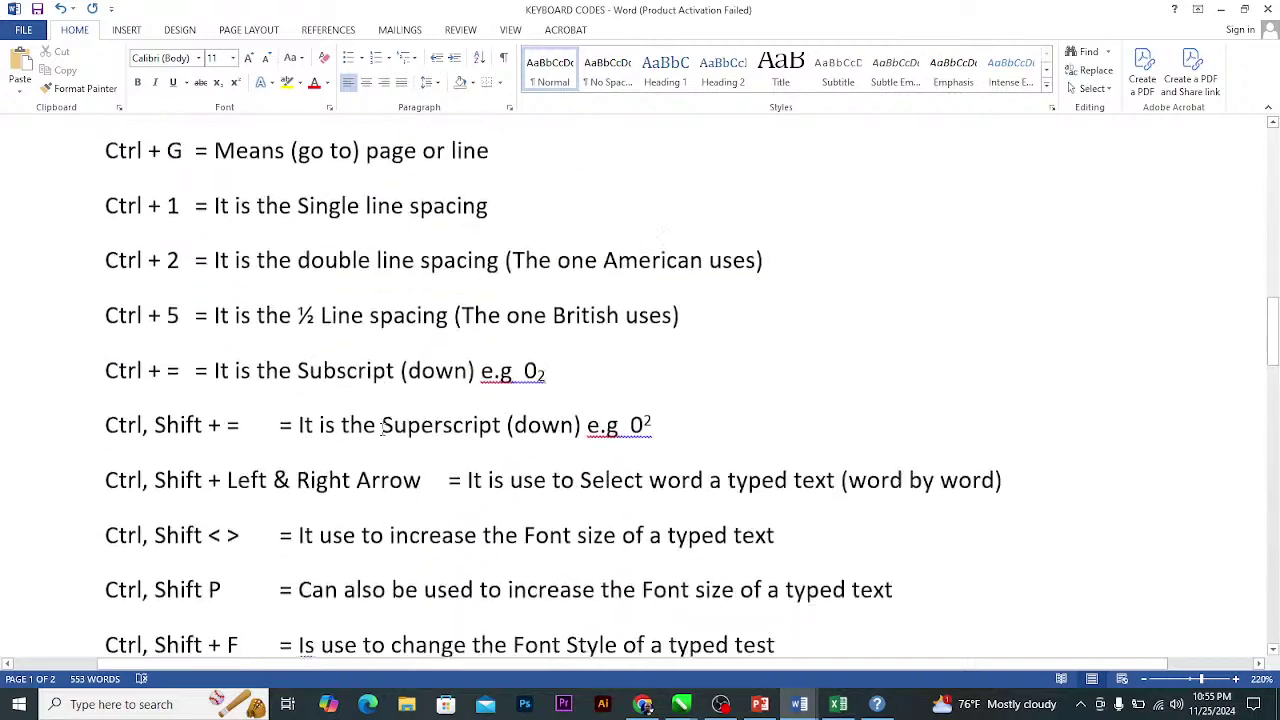
{"action": "scroll", "coordinate": [185, 268], "scroll_direction": "up", "scroll_amount": 4}
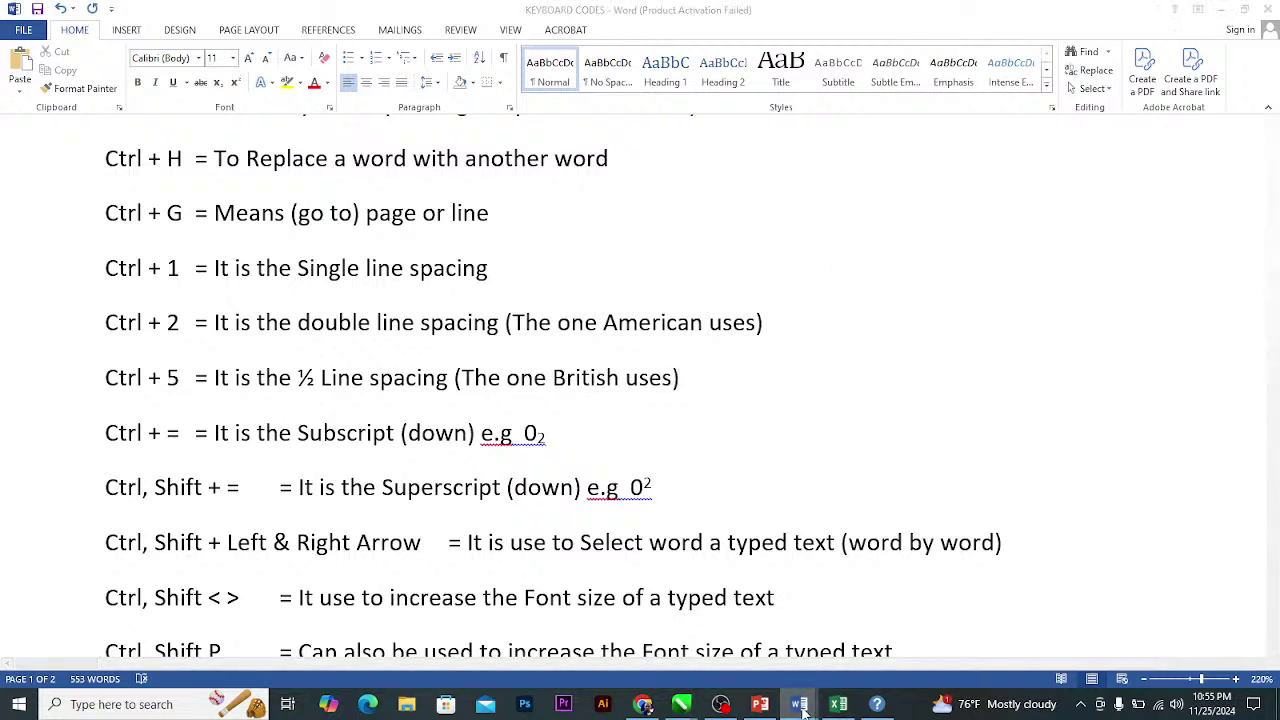
{"action": "mouse_move", "coordinate": [822, 700]}
{"action": "mouse_move", "coordinate": [757, 641]}
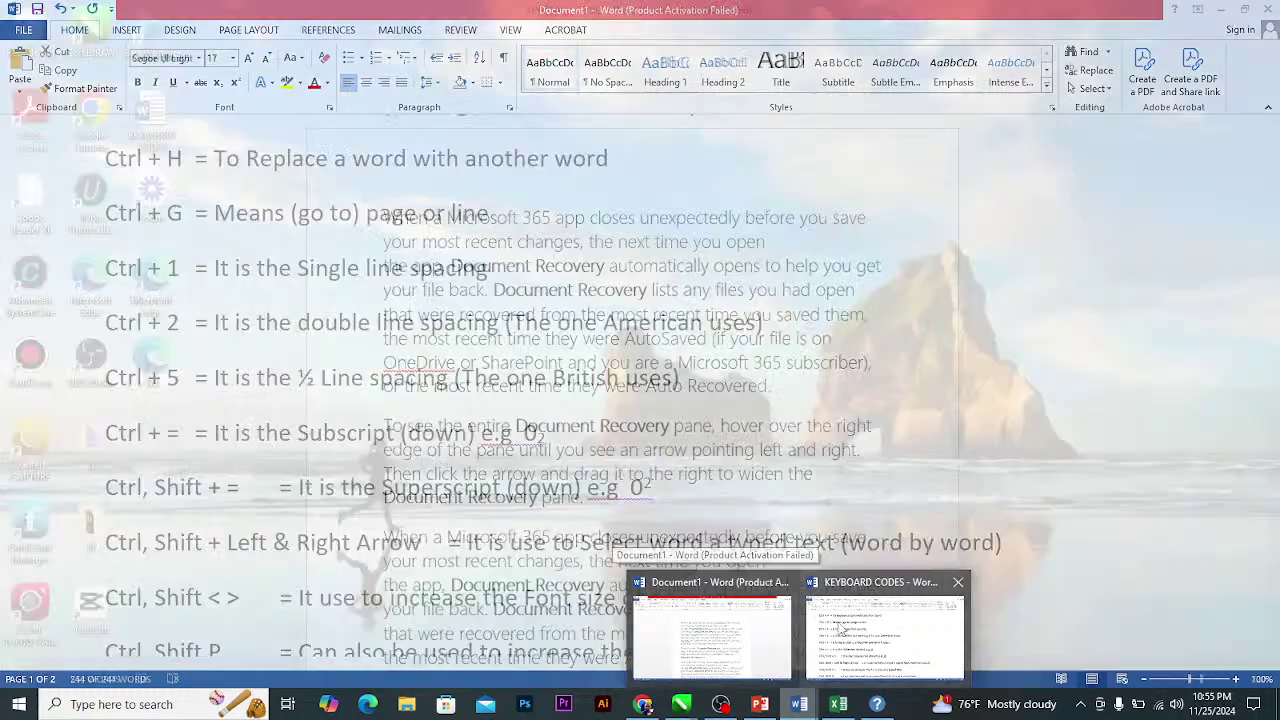
{"action": "left_click", "coordinate": [885, 635]}
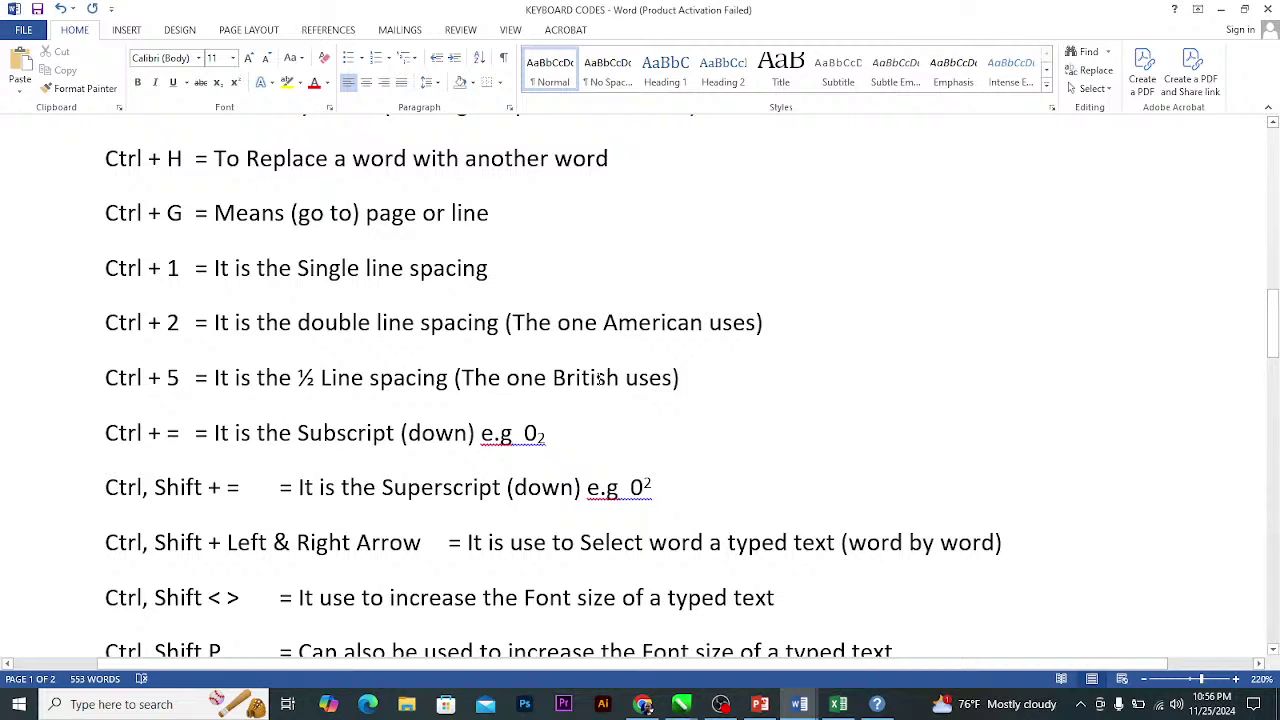
Apply double line spacing to the entire text of Document1.
{"action": "mouse_move", "coordinate": [810, 700]}
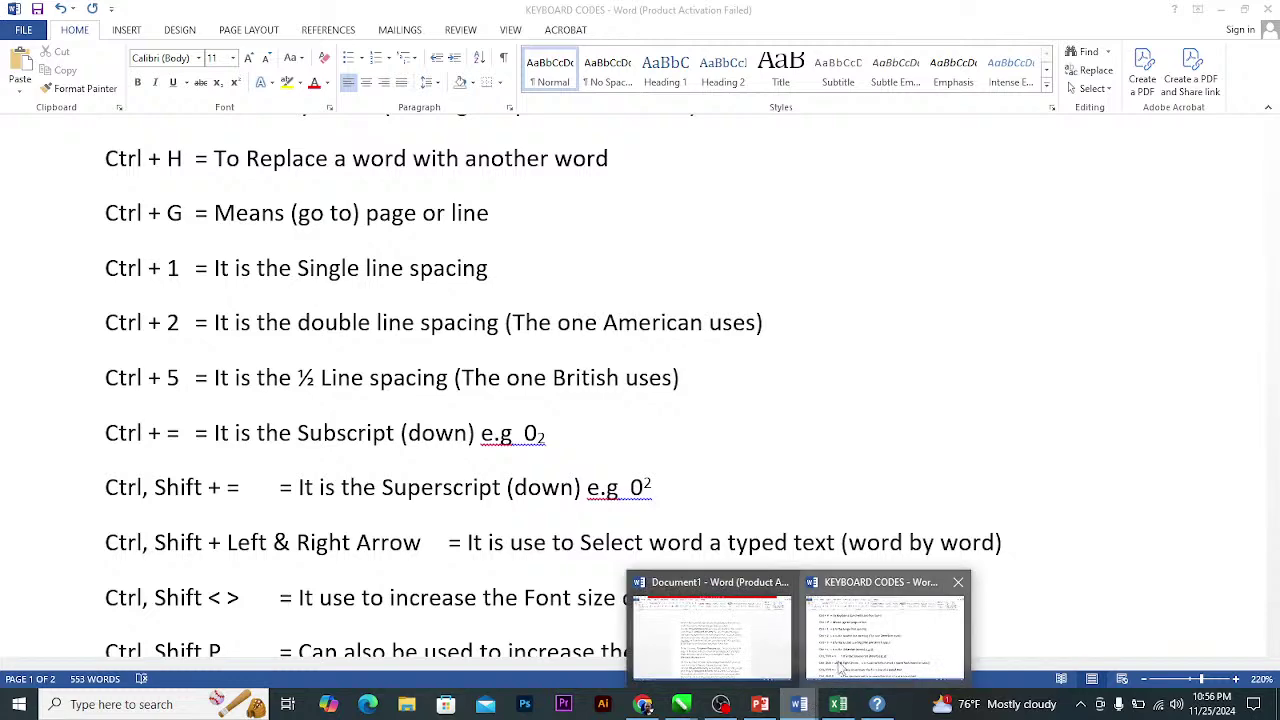
{"action": "left_click", "coordinate": [758, 645]}
{"action": "left_click", "coordinate": [712, 428]}
{"action": "key", "text": "ctrl+a"}
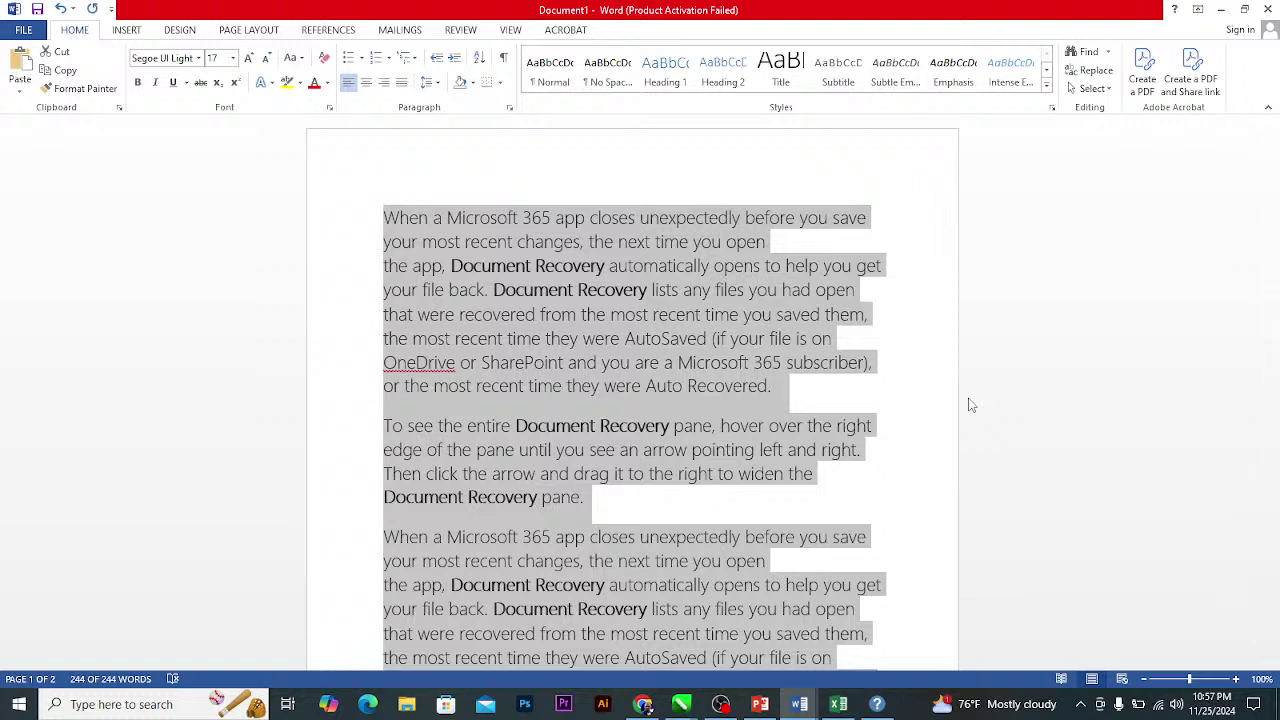
{"action": "key", "text": "ctrl+2"}
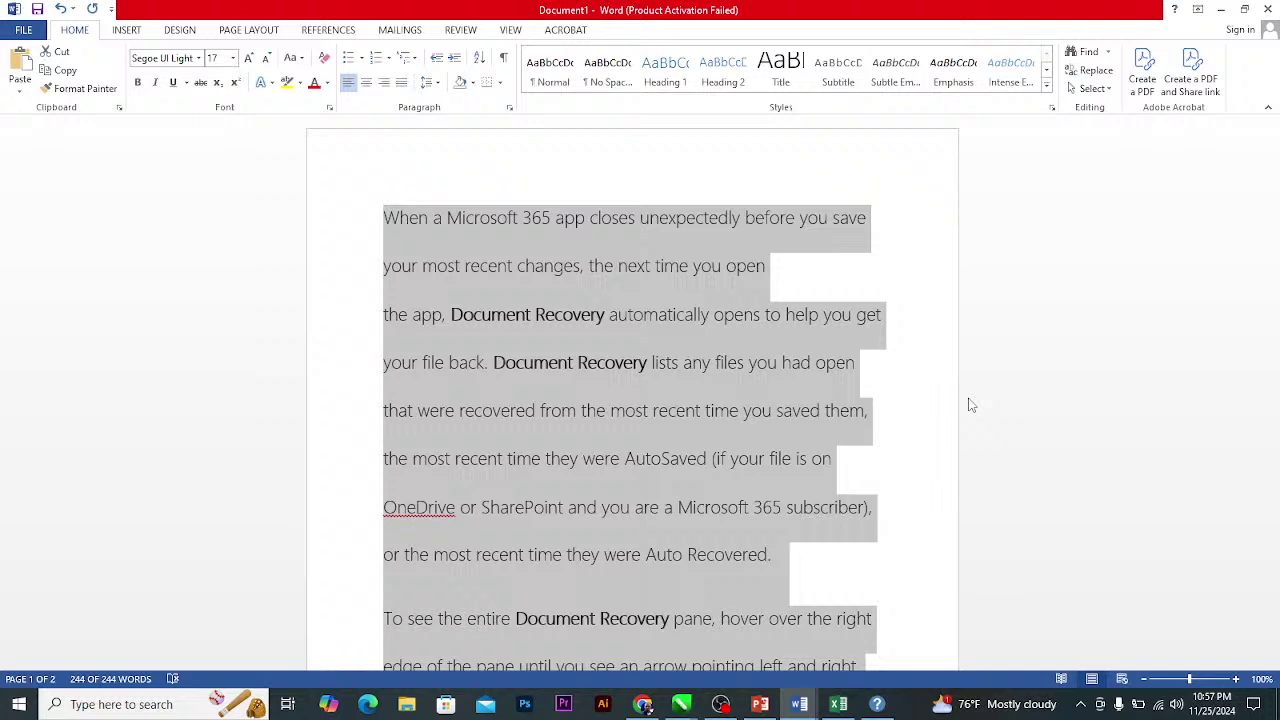
Check the double-spaced text through to its end and set the line spacing of the whole text to 1.5 lines.
{"action": "scroll", "coordinate": [822, 389], "scroll_direction": "down", "scroll_amount": 10}
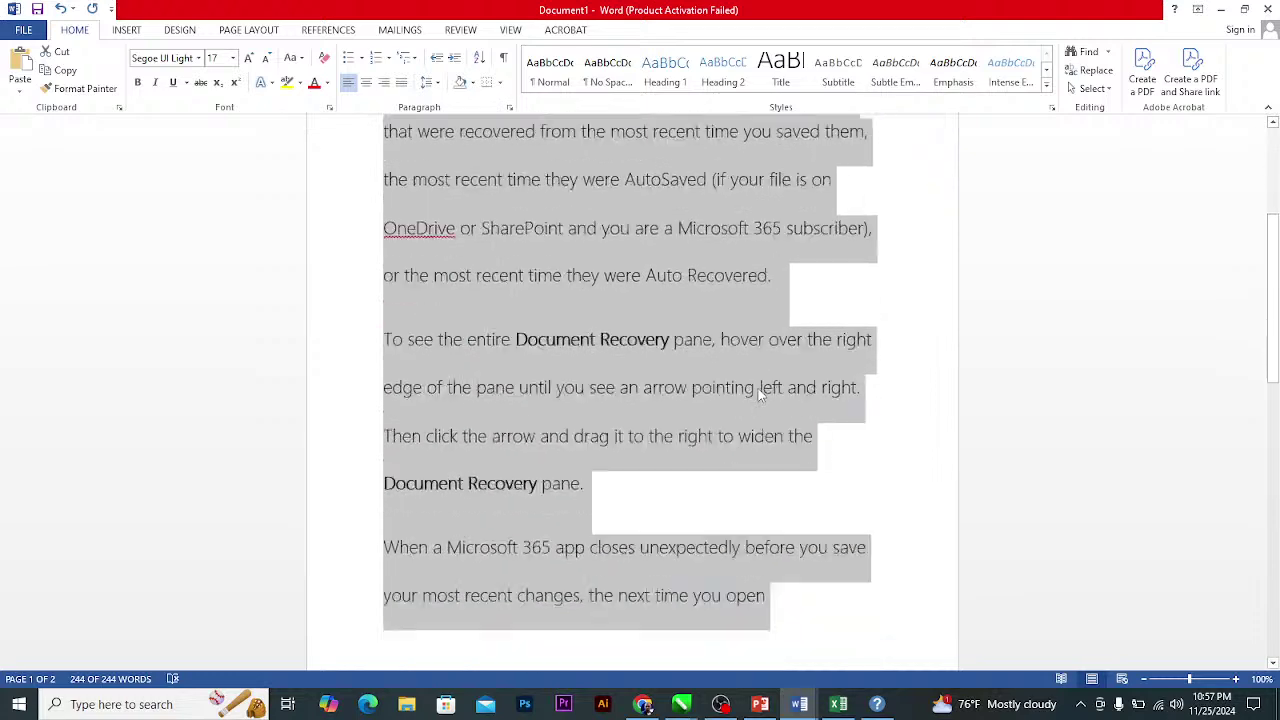
{"action": "scroll", "coordinate": [754, 397], "scroll_direction": "down", "scroll_amount": 3}
{"action": "scroll", "coordinate": [748, 400], "scroll_direction": "up", "scroll_amount": 6}
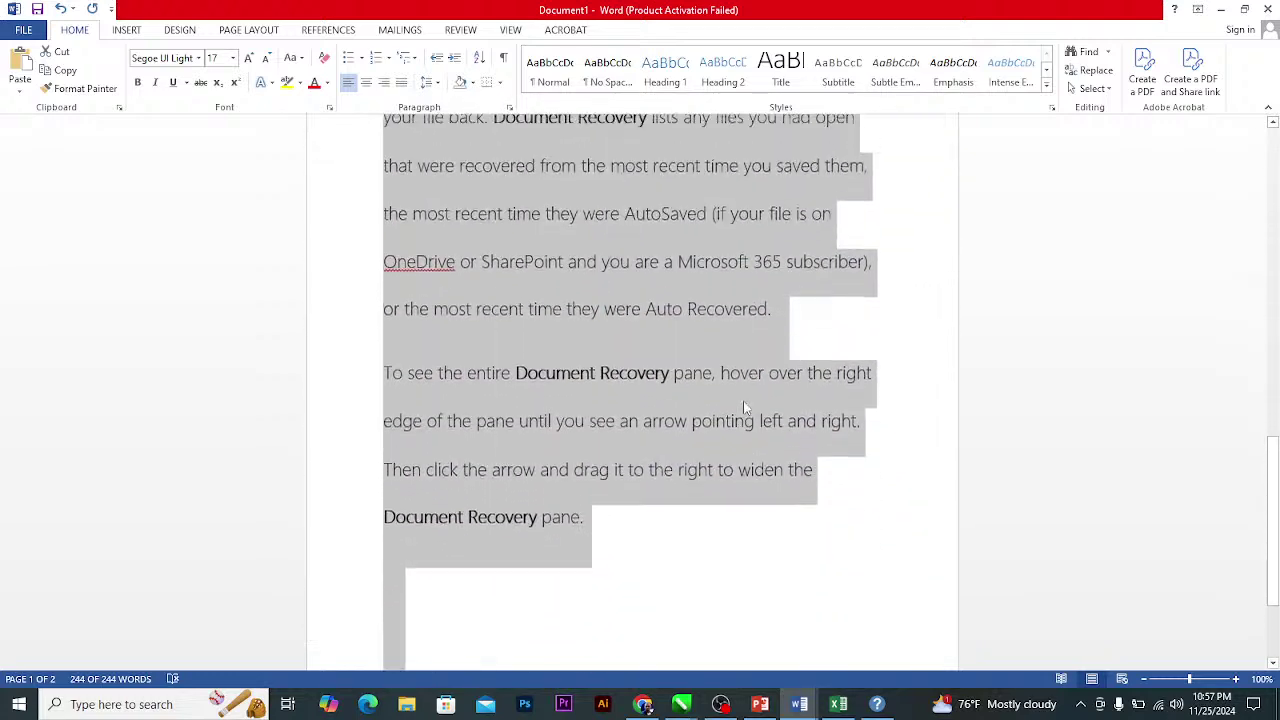
{"action": "scroll", "coordinate": [742, 403], "scroll_direction": "up", "scroll_amount": 6}
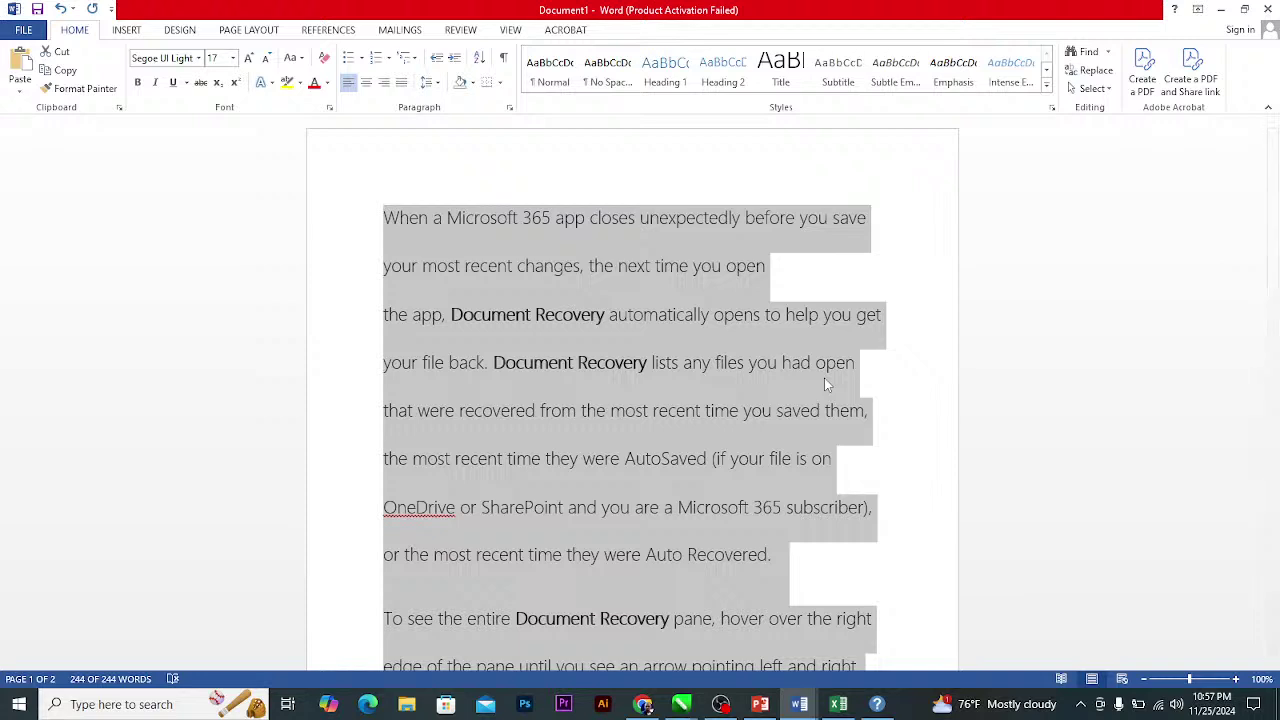
{"action": "key", "text": "ctrl+5"}
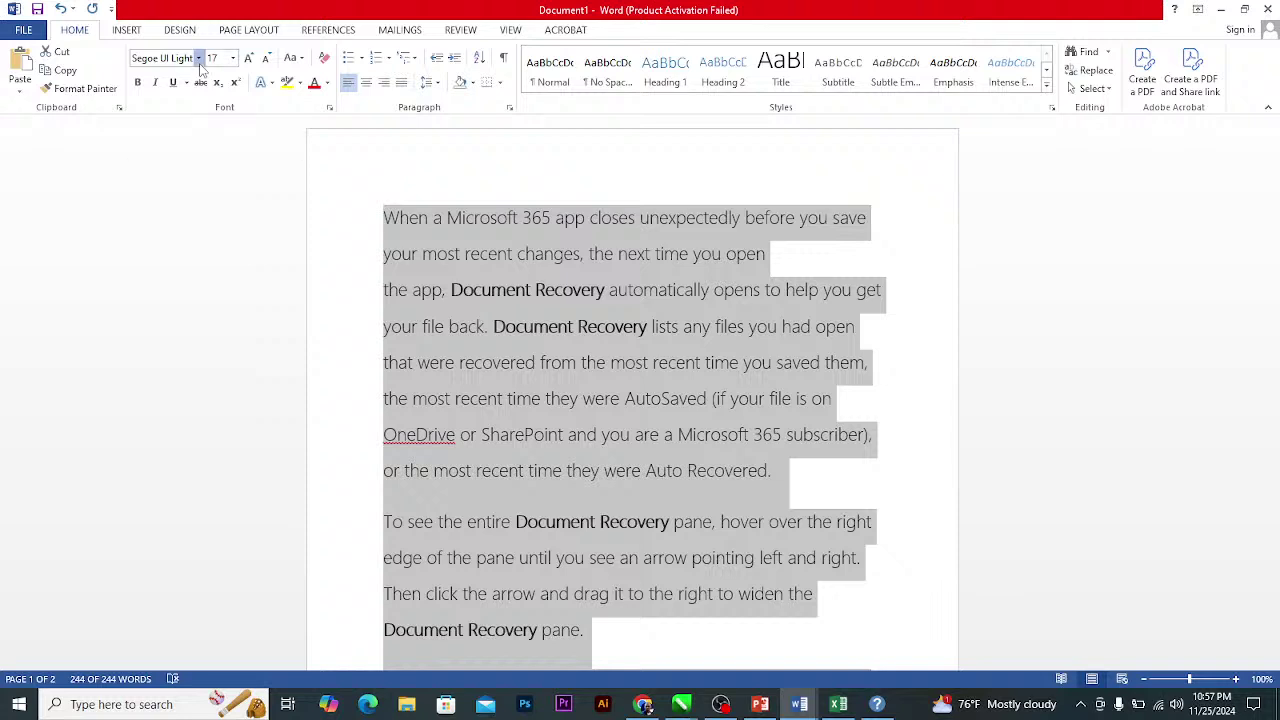
Set the font of the entire Document1 text to Times New Roman and deselect it.
{"action": "left_click", "coordinate": [199, 58]}
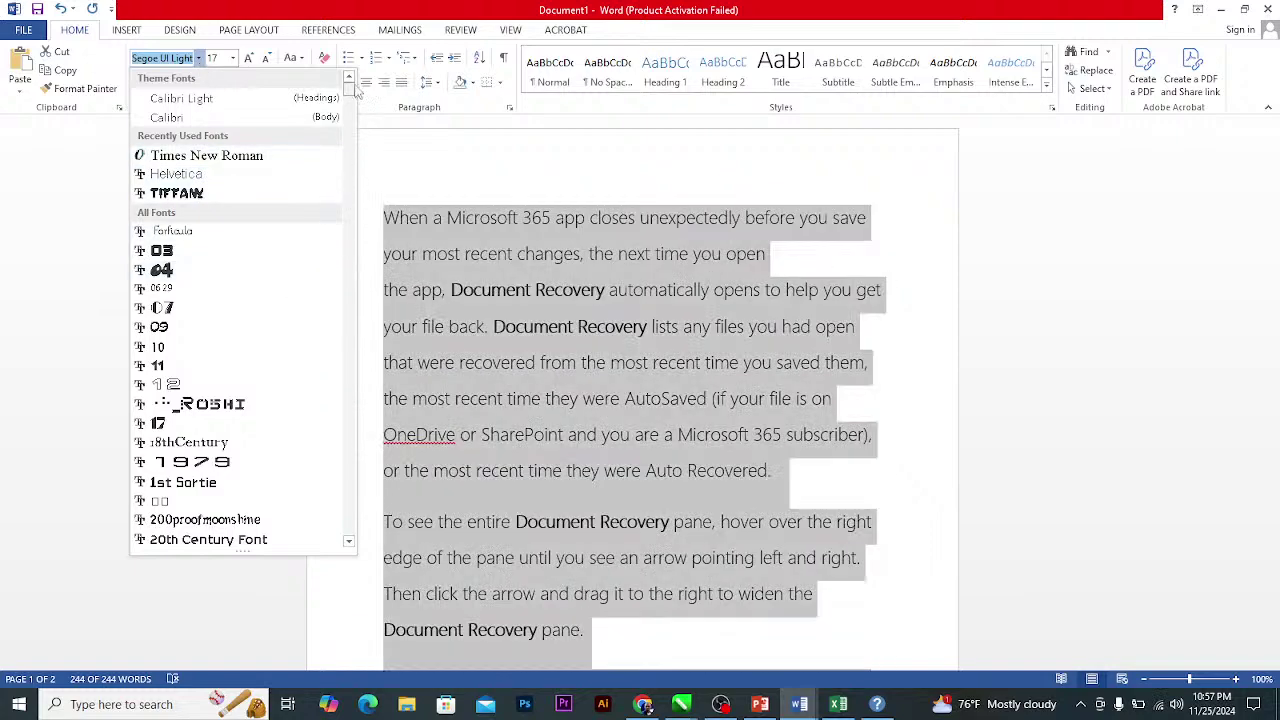
{"action": "left_click", "coordinate": [206, 157]}
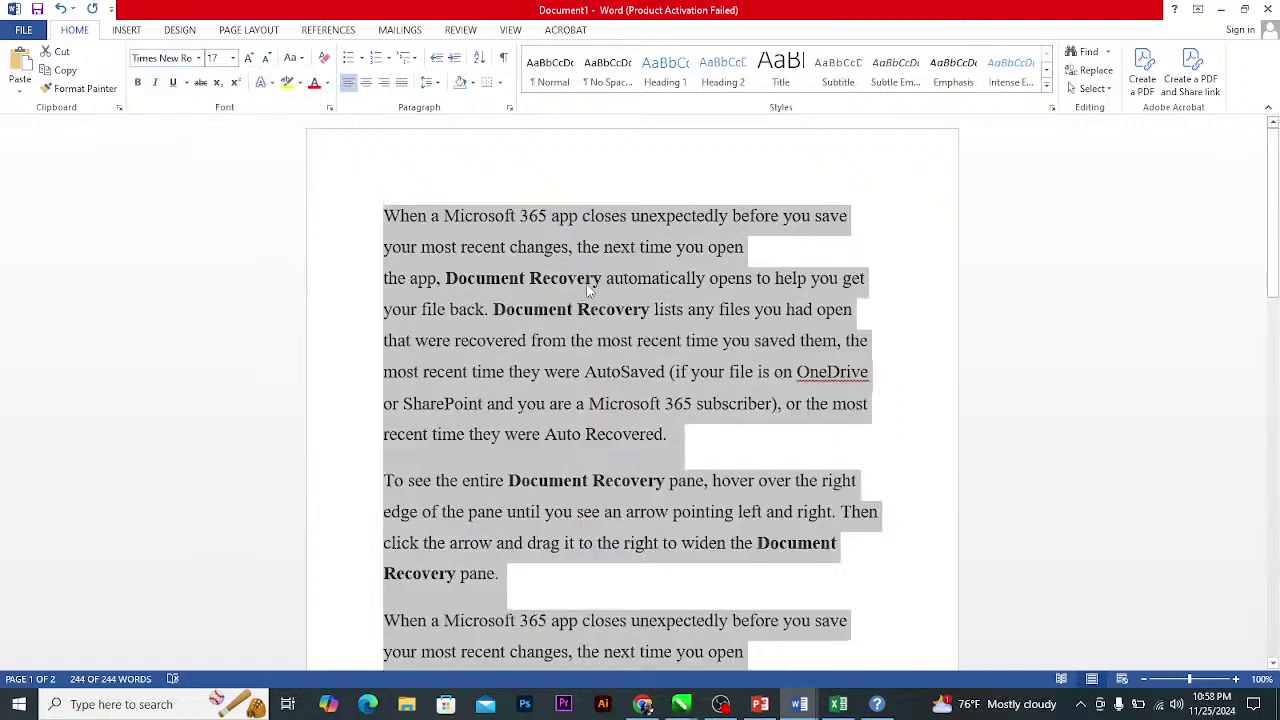
{"action": "left_click", "coordinate": [770, 257]}
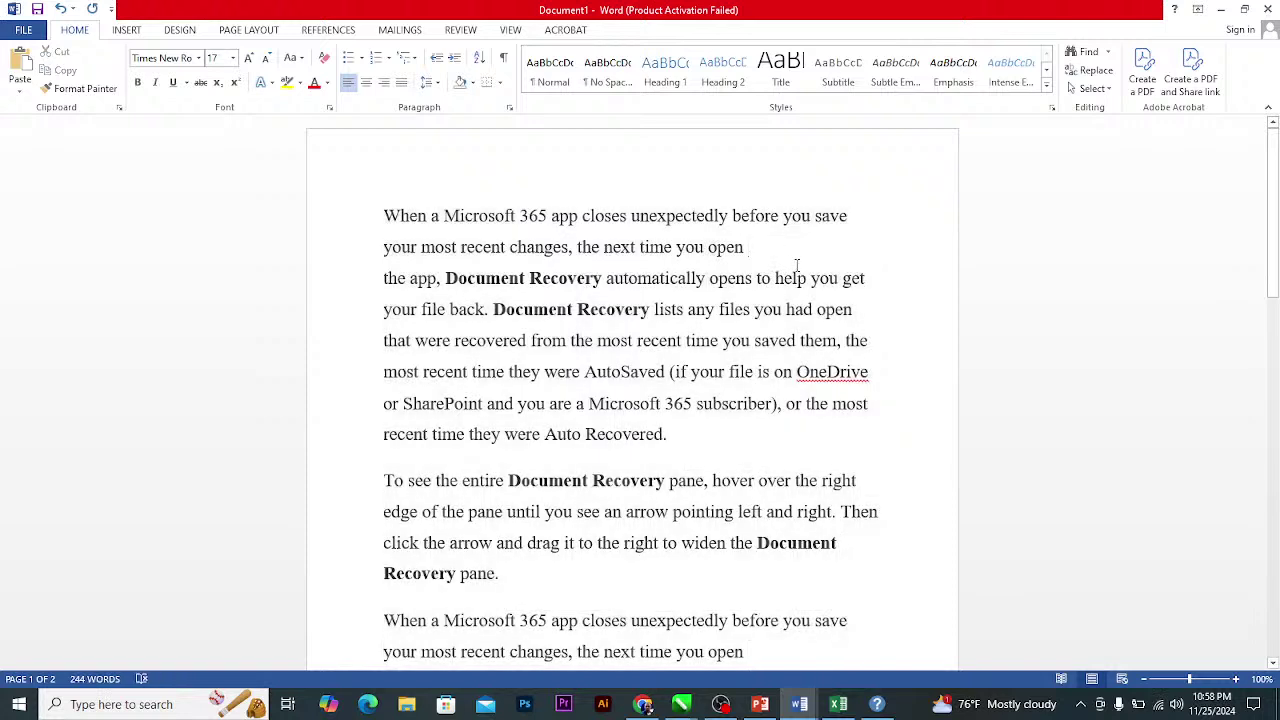
Try to close the gap before the line starting "the app" by deleting forward, retyping the removed letter "t".
{"action": "key", "text": "Delete"}
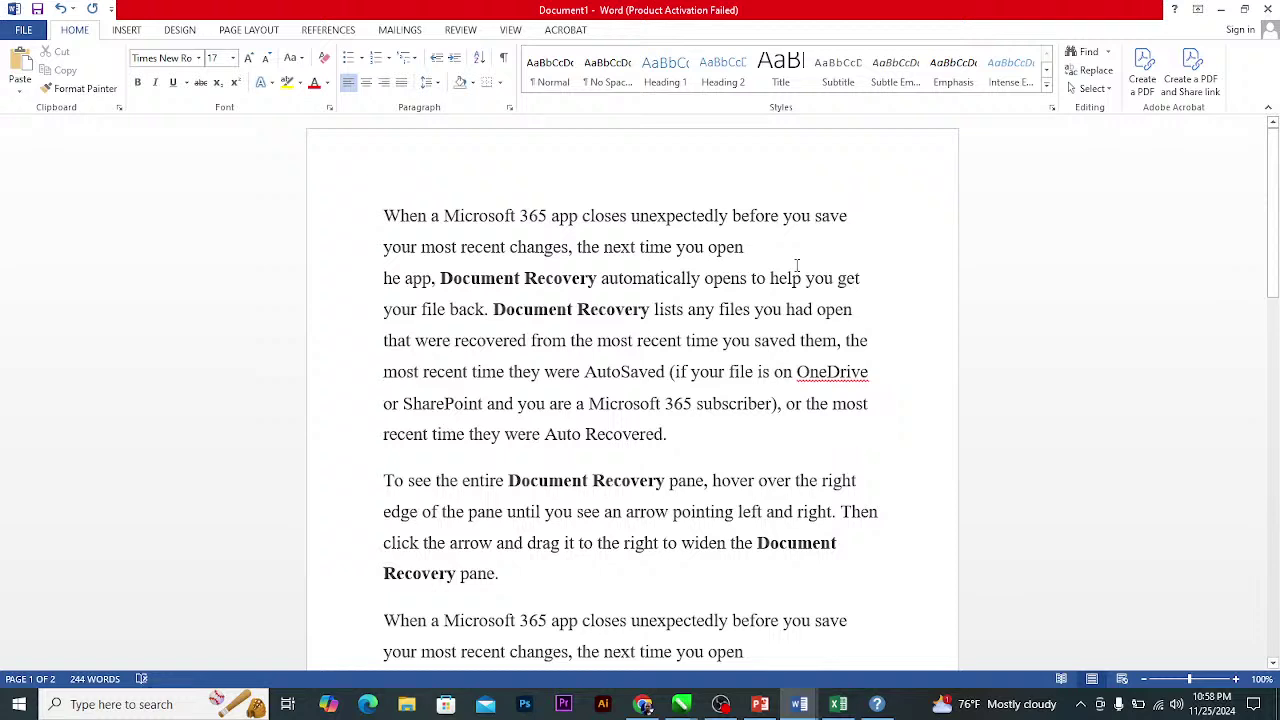
{"action": "type", "text": "t"}
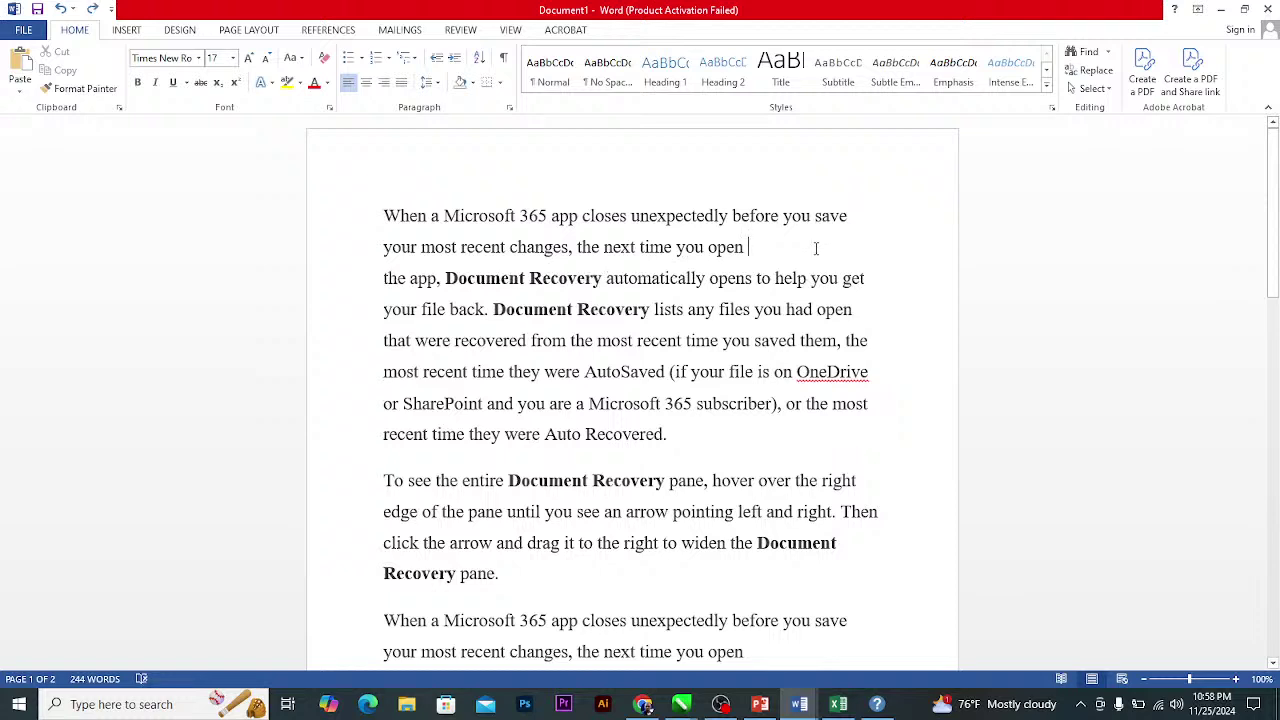
{"action": "key", "text": "Delete"}
{"action": "type", "text": "t"}
Try justified, centred and right alignment on the entire text, returning it to left alignment.
{"action": "key", "text": "ctrl+a"}
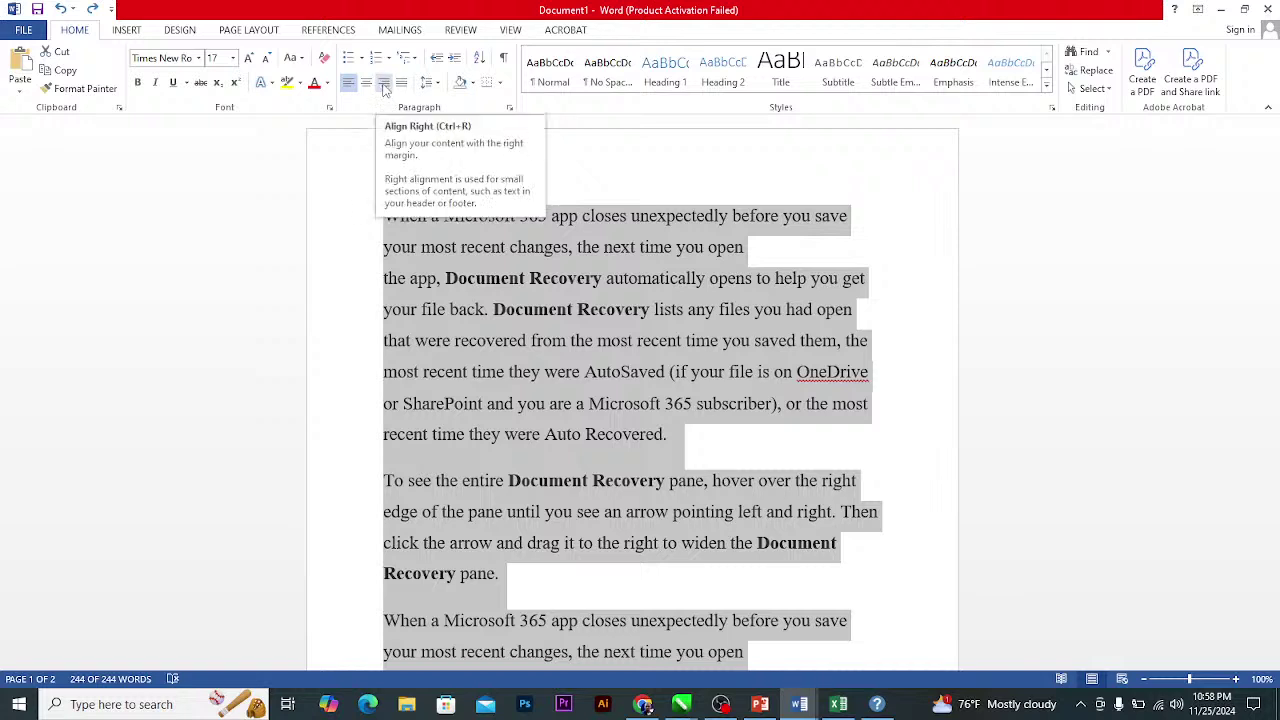
{"action": "key", "text": "ctrl+j"}
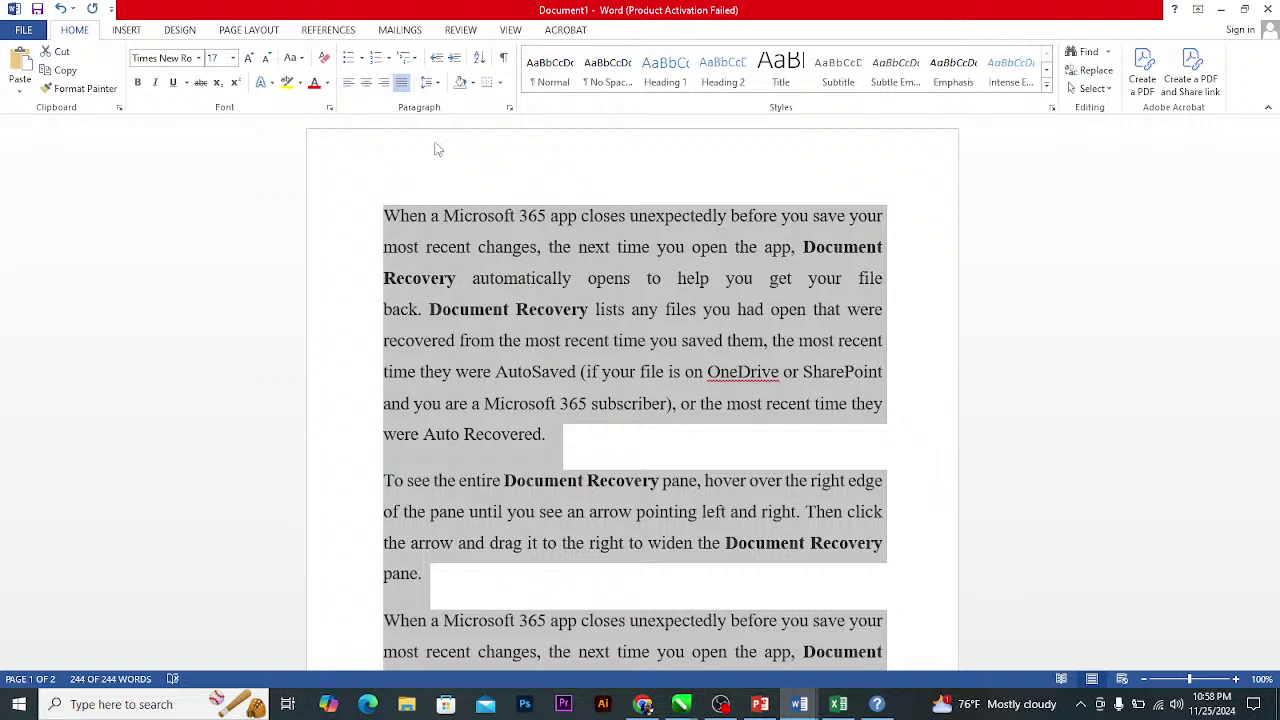
{"action": "left_click", "coordinate": [348, 82]}
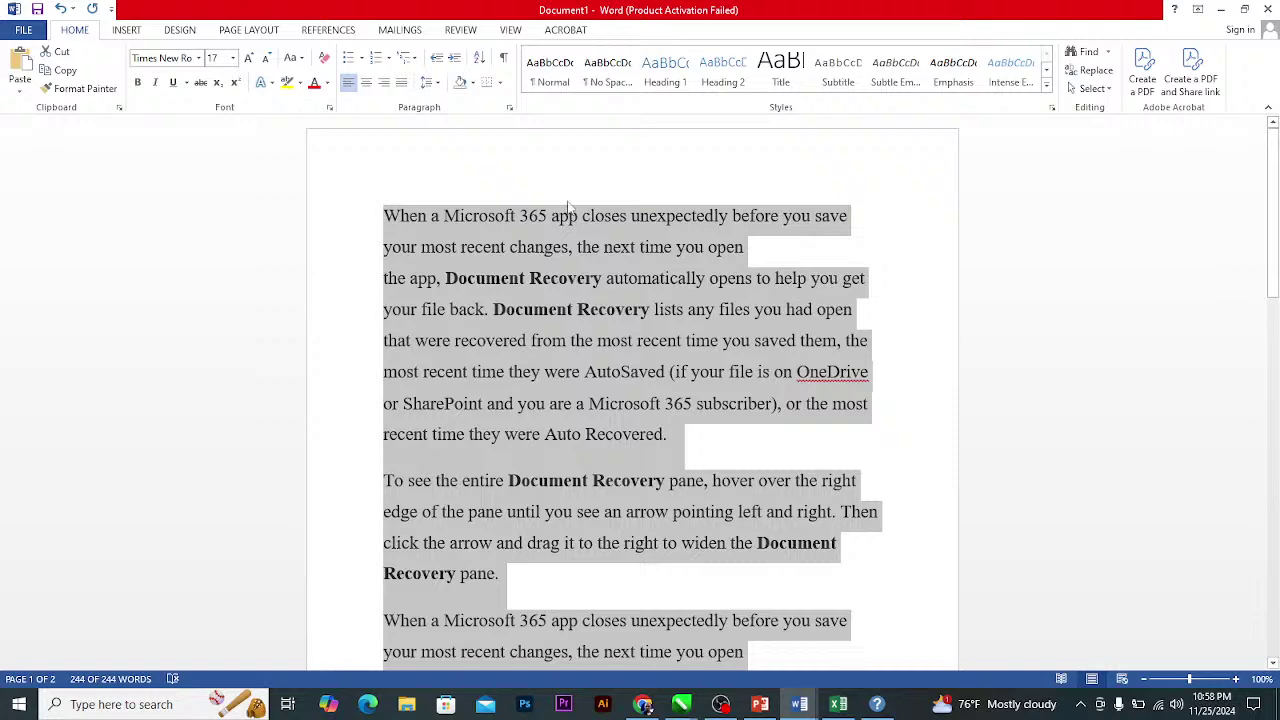
{"action": "left_click", "coordinate": [366, 82]}
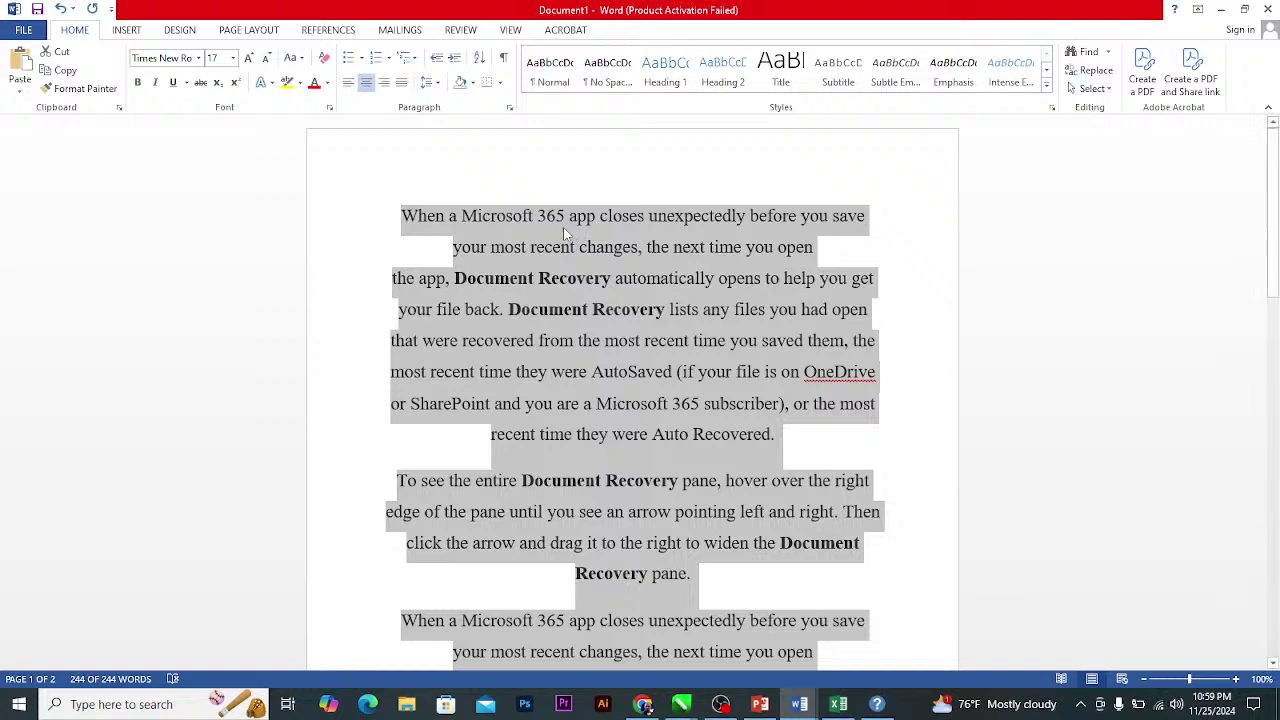
{"action": "left_click", "coordinate": [385, 84]}
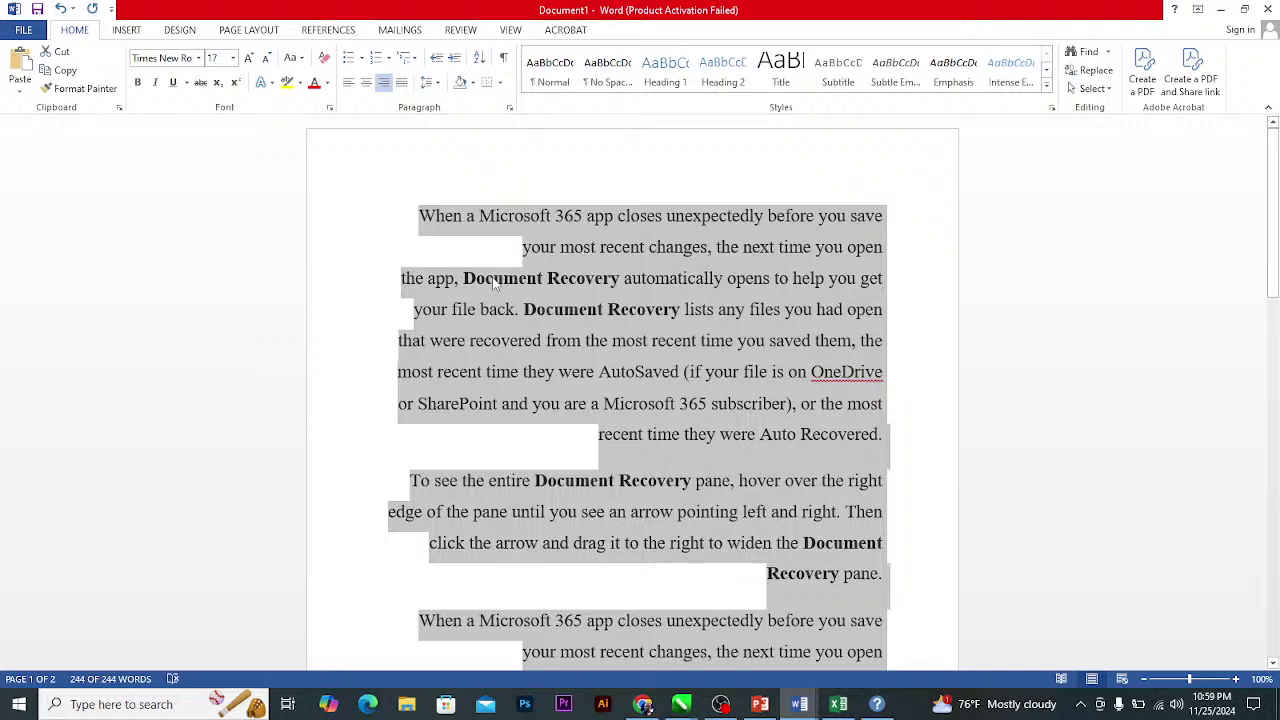
{"action": "left_click", "coordinate": [401, 84]}
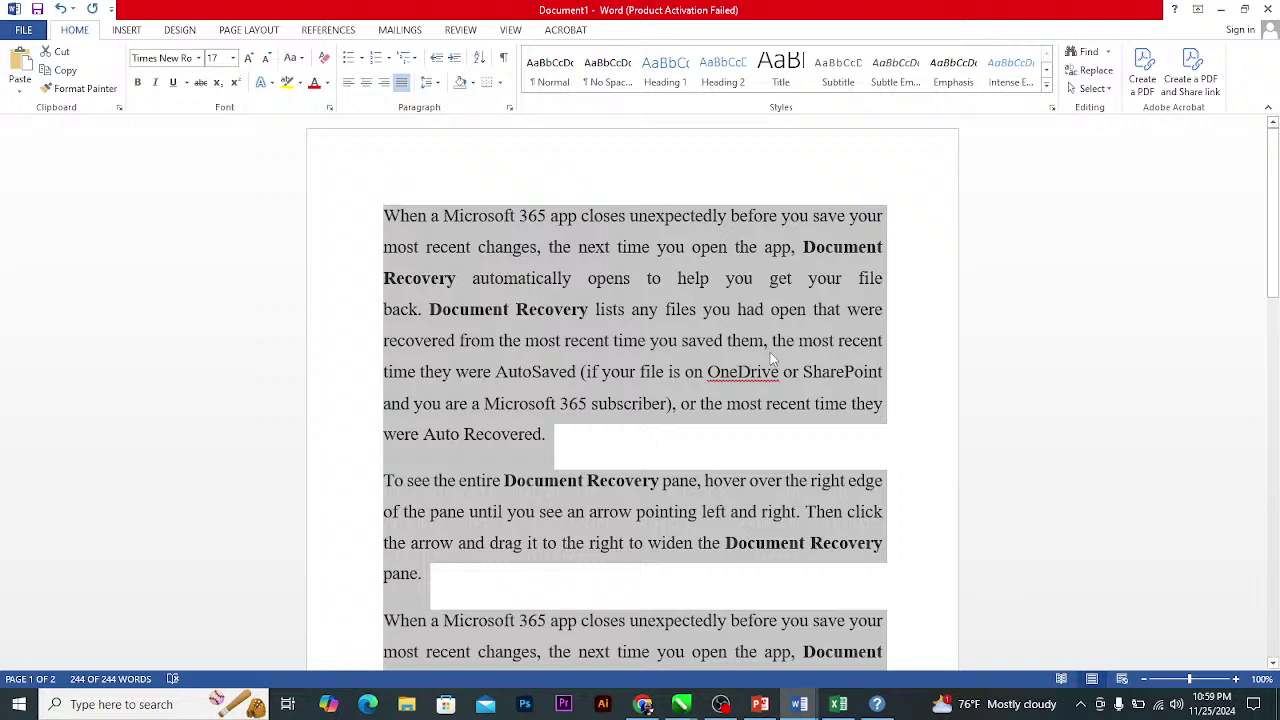
{"action": "left_click", "coordinate": [348, 82]}
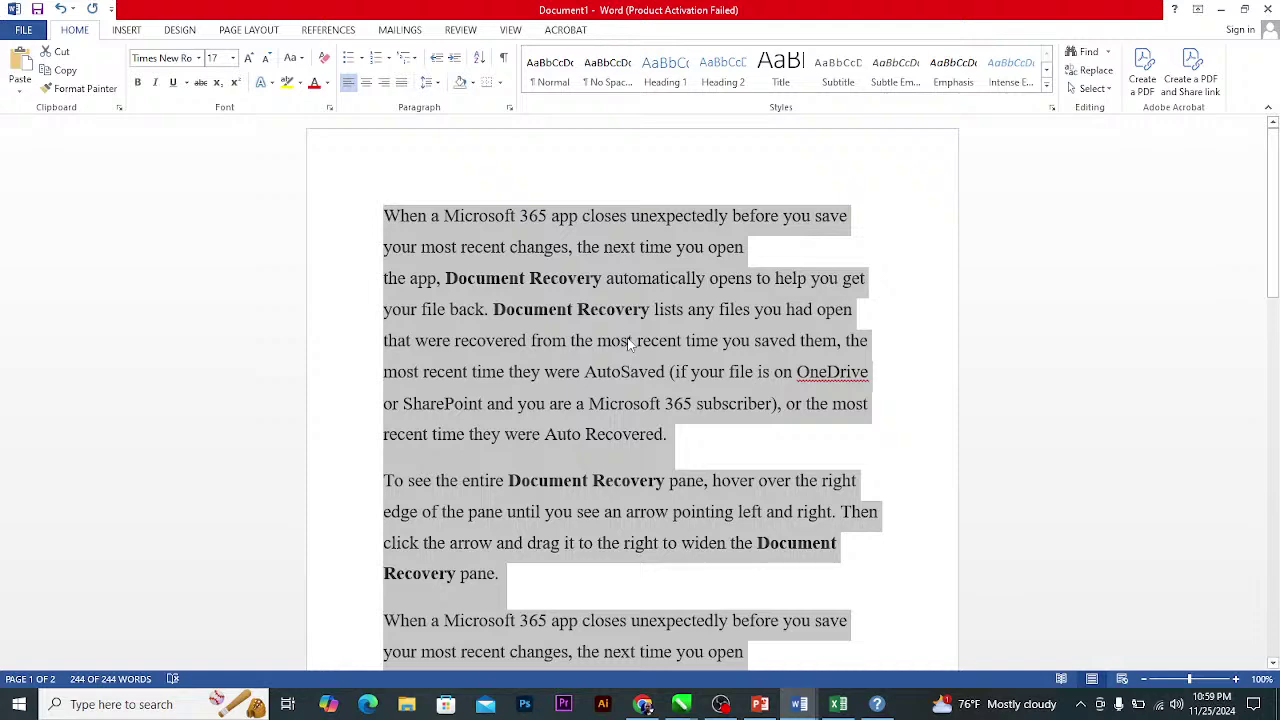
Reformat the entire text as non-bold, size 14 and justified.
{"action": "left_click", "coordinate": [138, 84]}
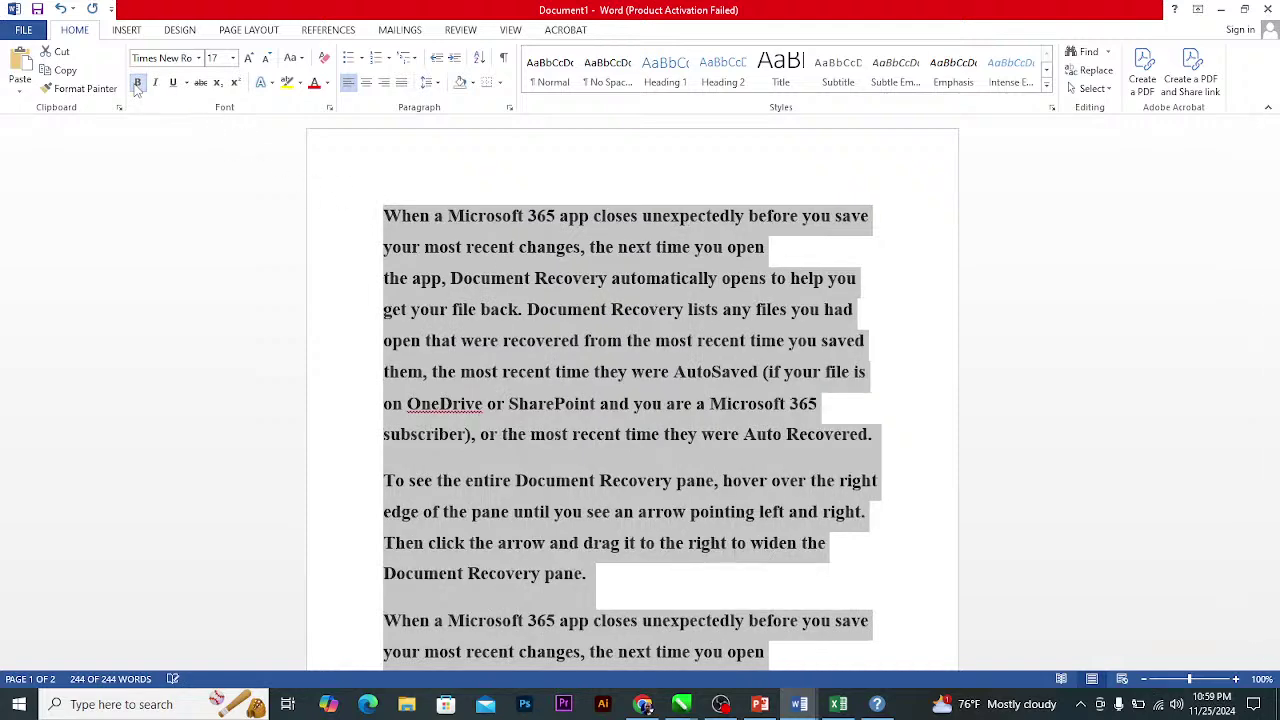
{"action": "left_click", "coordinate": [138, 84]}
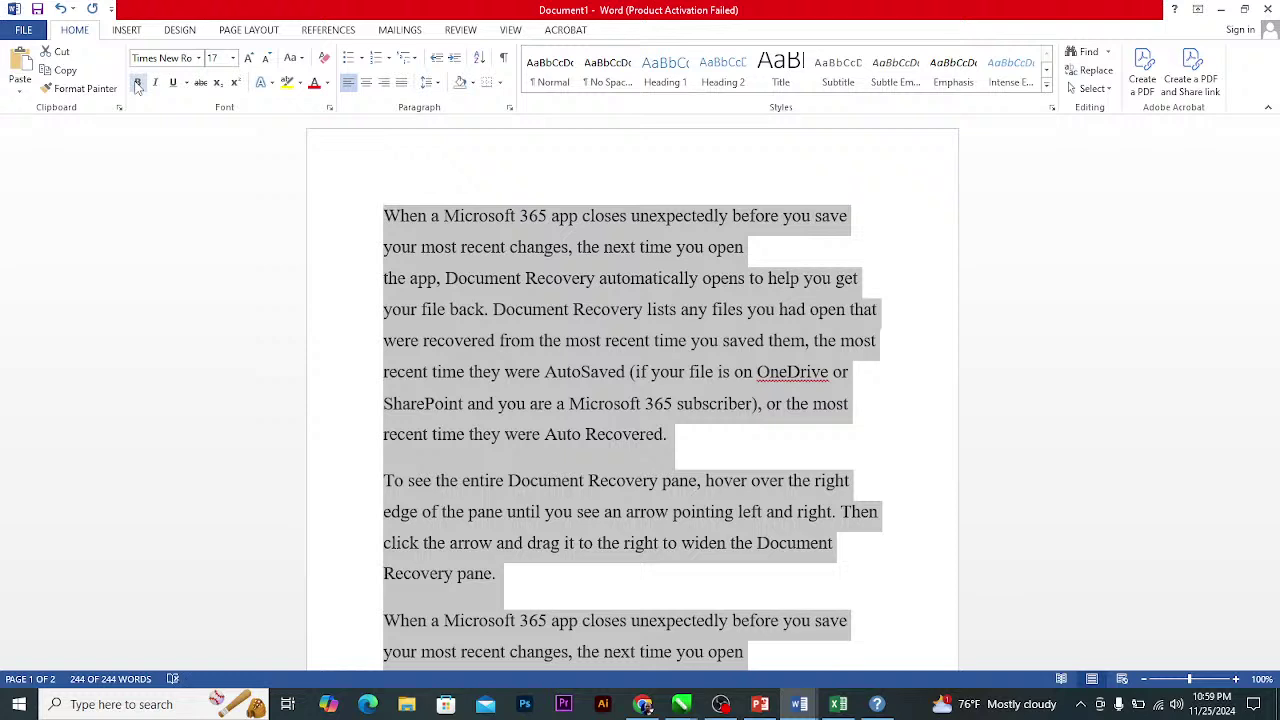
{"action": "left_click", "coordinate": [235, 59]}
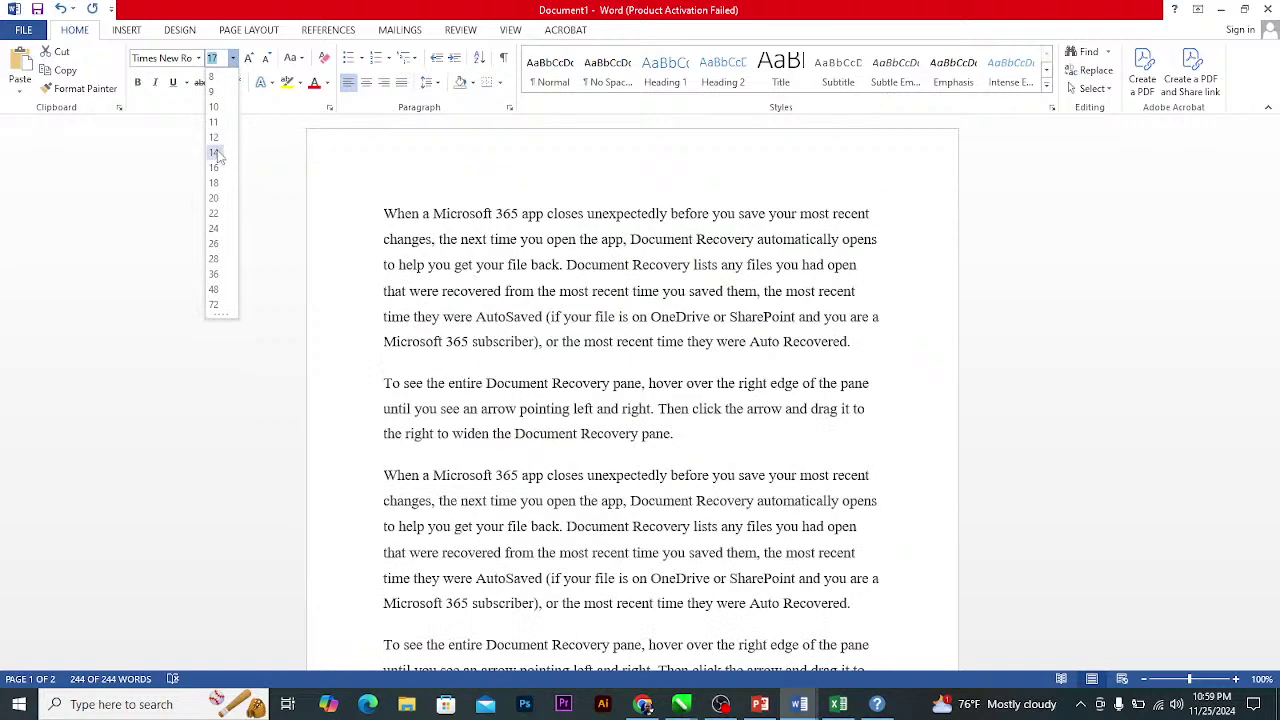
{"action": "left_click", "coordinate": [213, 158]}
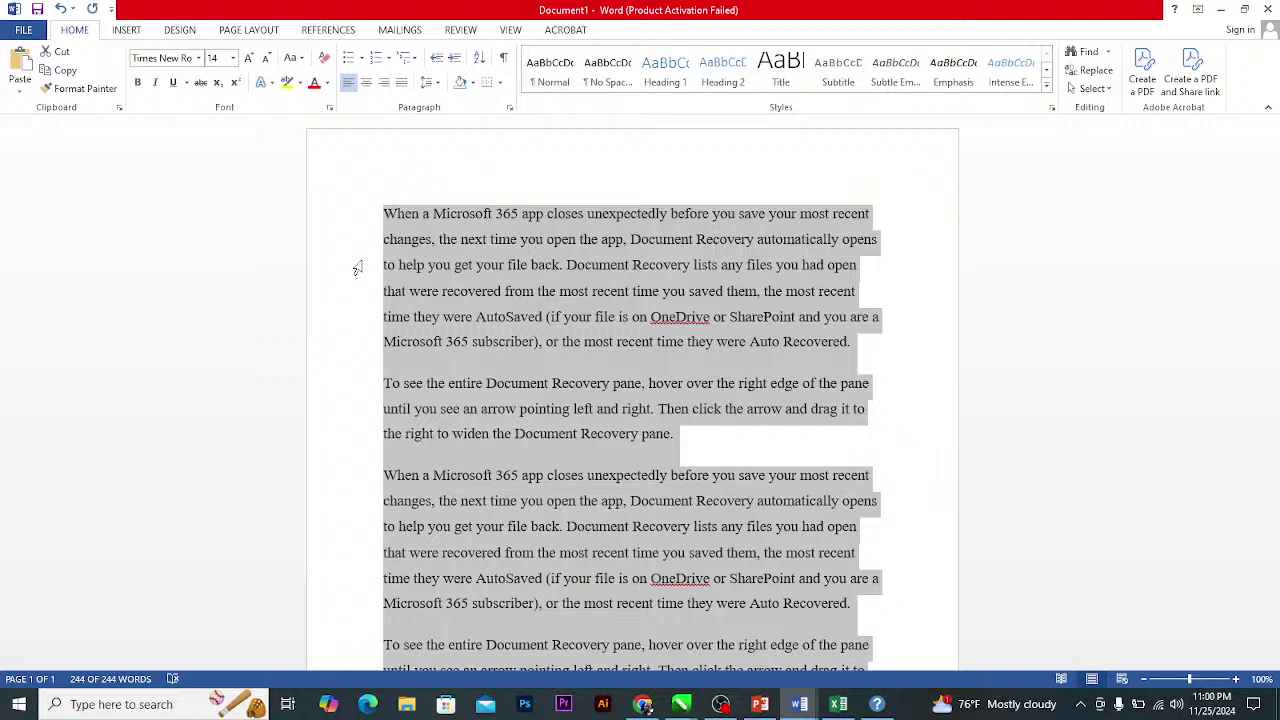
{"action": "left_click", "coordinate": [403, 84]}
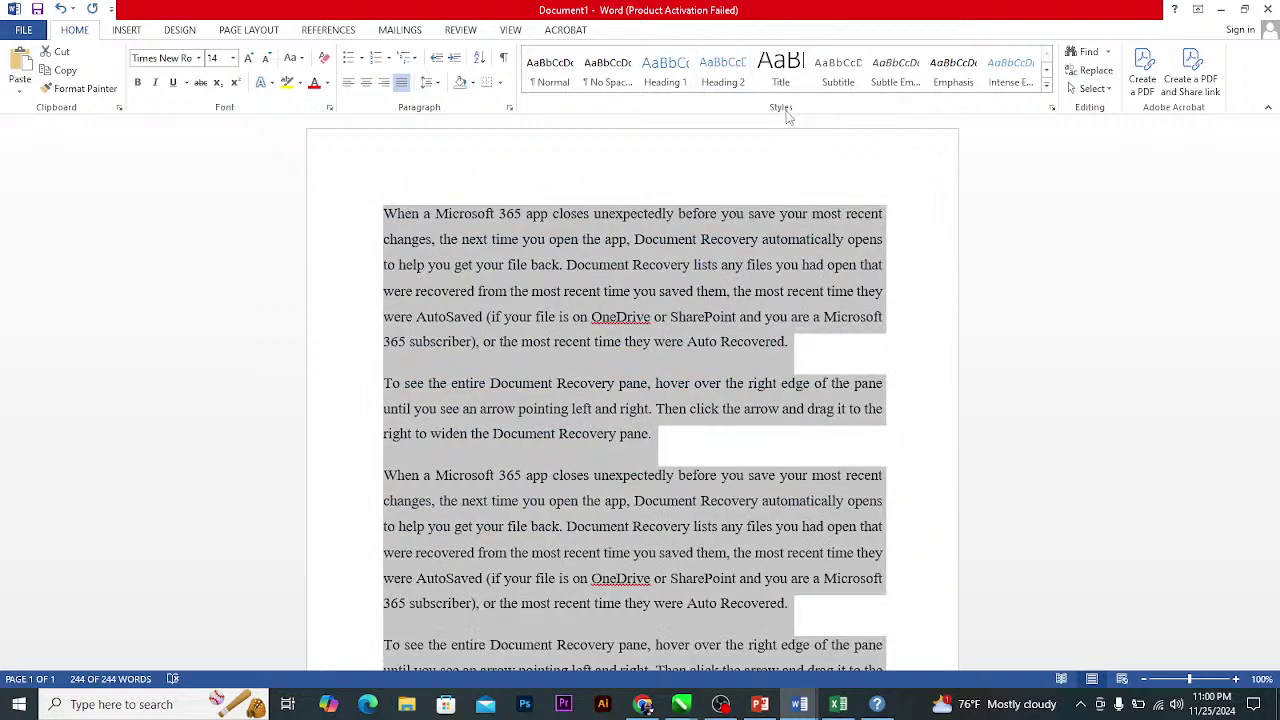
Look through the available text styles and clear all formatting from the entire text.
{"action": "left_click", "coordinate": [553, 75]}
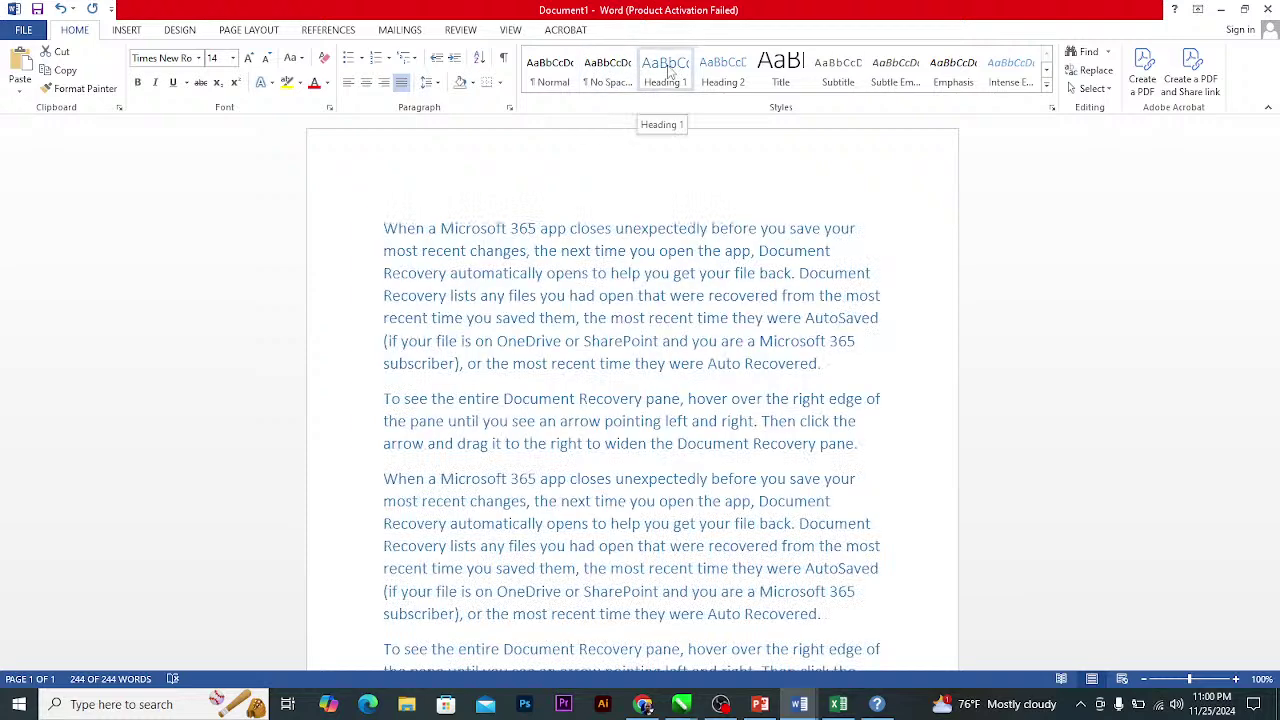
{"action": "left_click", "coordinate": [1047, 88]}
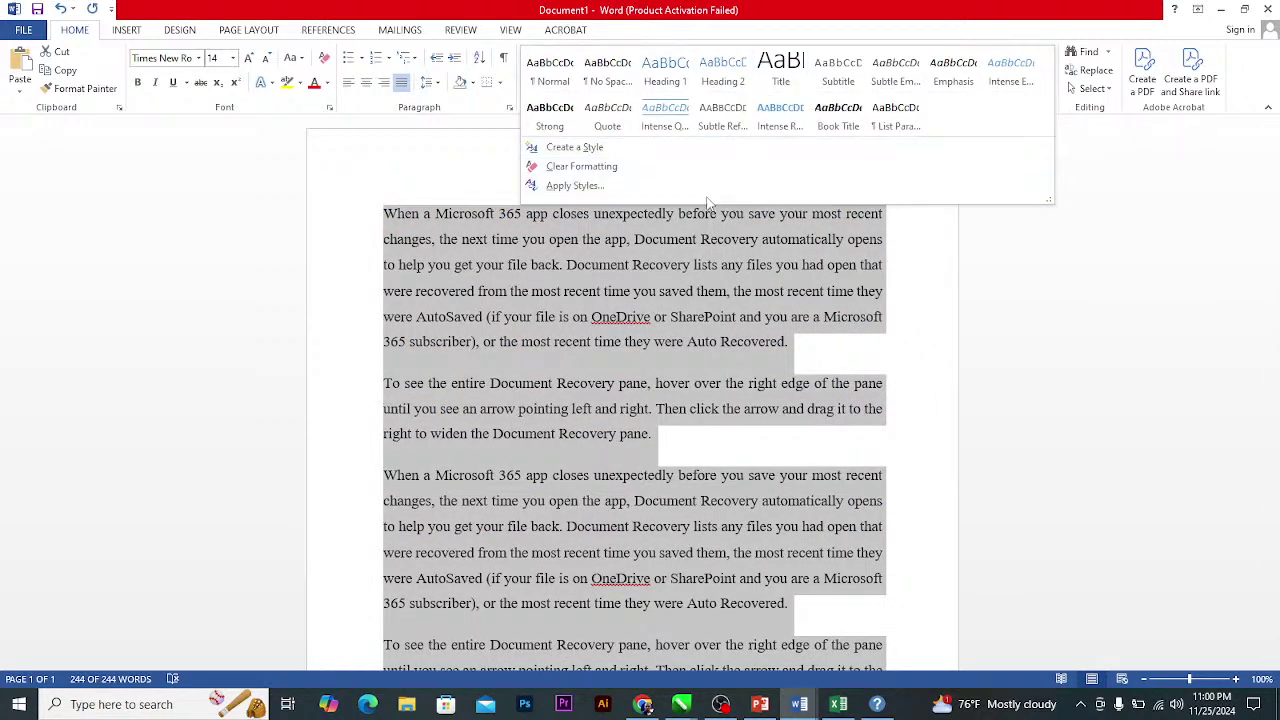
{"action": "left_click", "coordinate": [590, 168]}
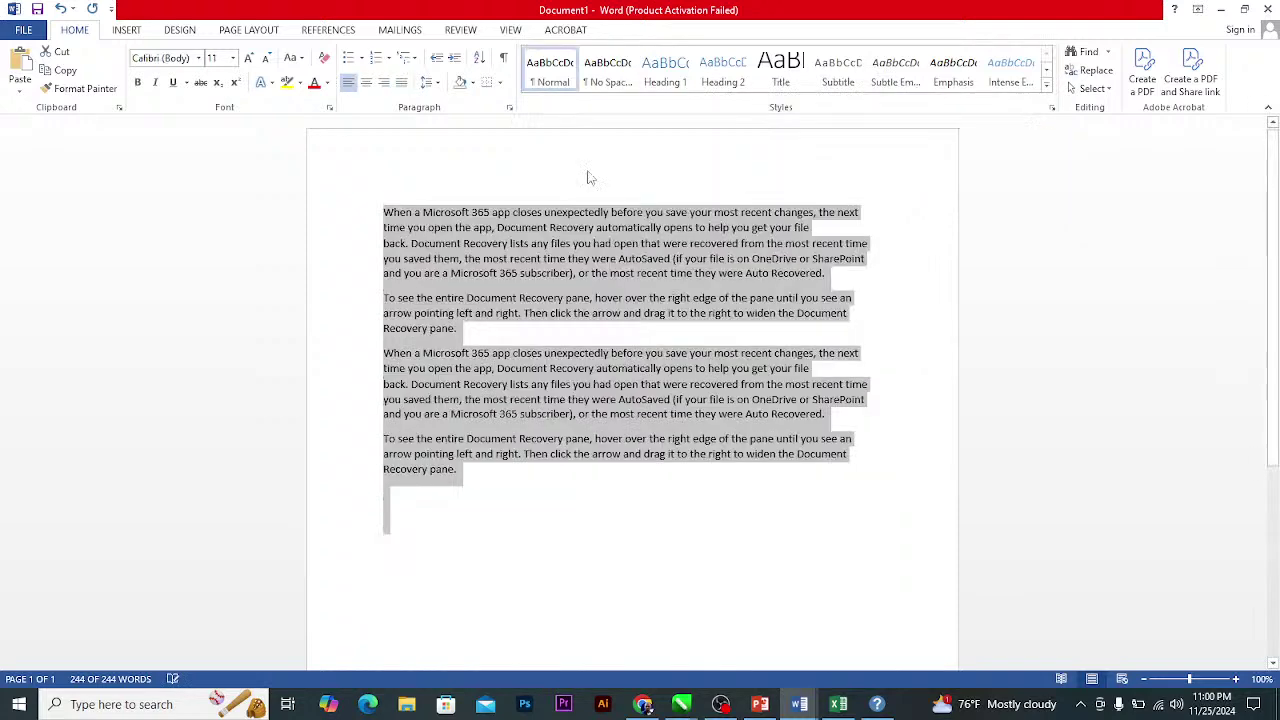
{"action": "left_click", "coordinate": [1047, 88]}
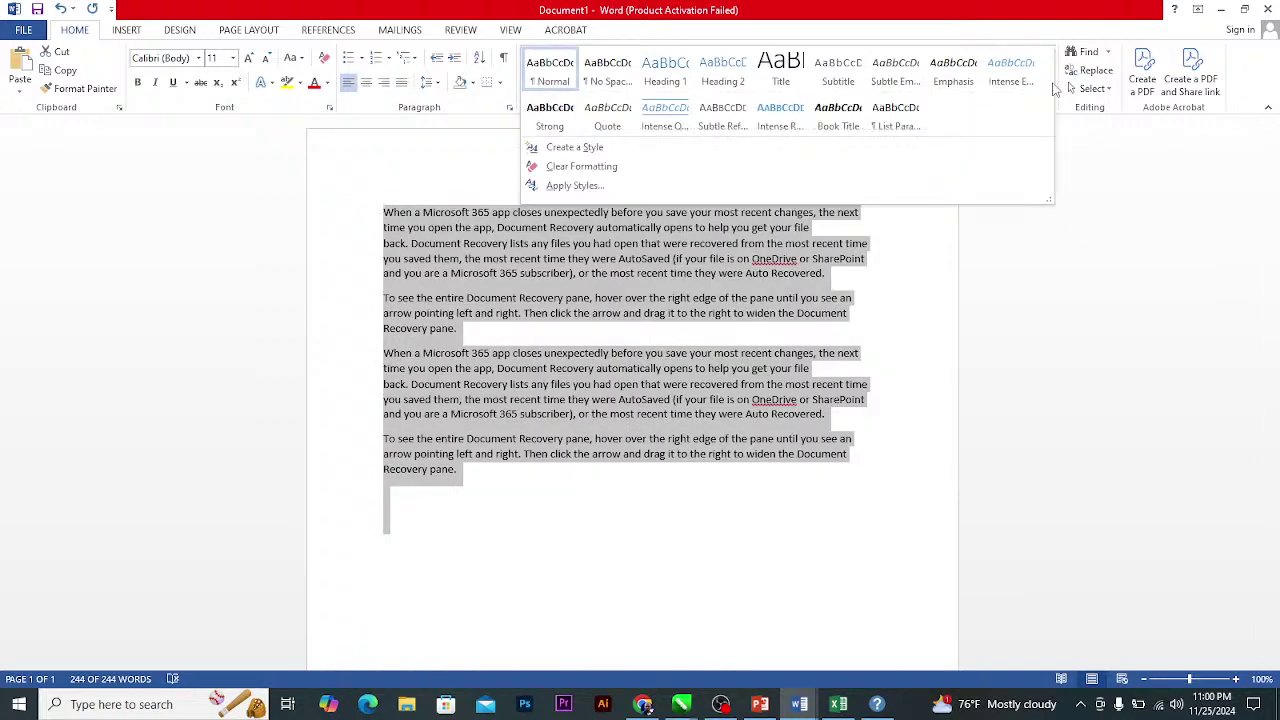
{"action": "left_click", "coordinate": [614, 195]}
{"action": "left_click", "coordinate": [193, 135]}
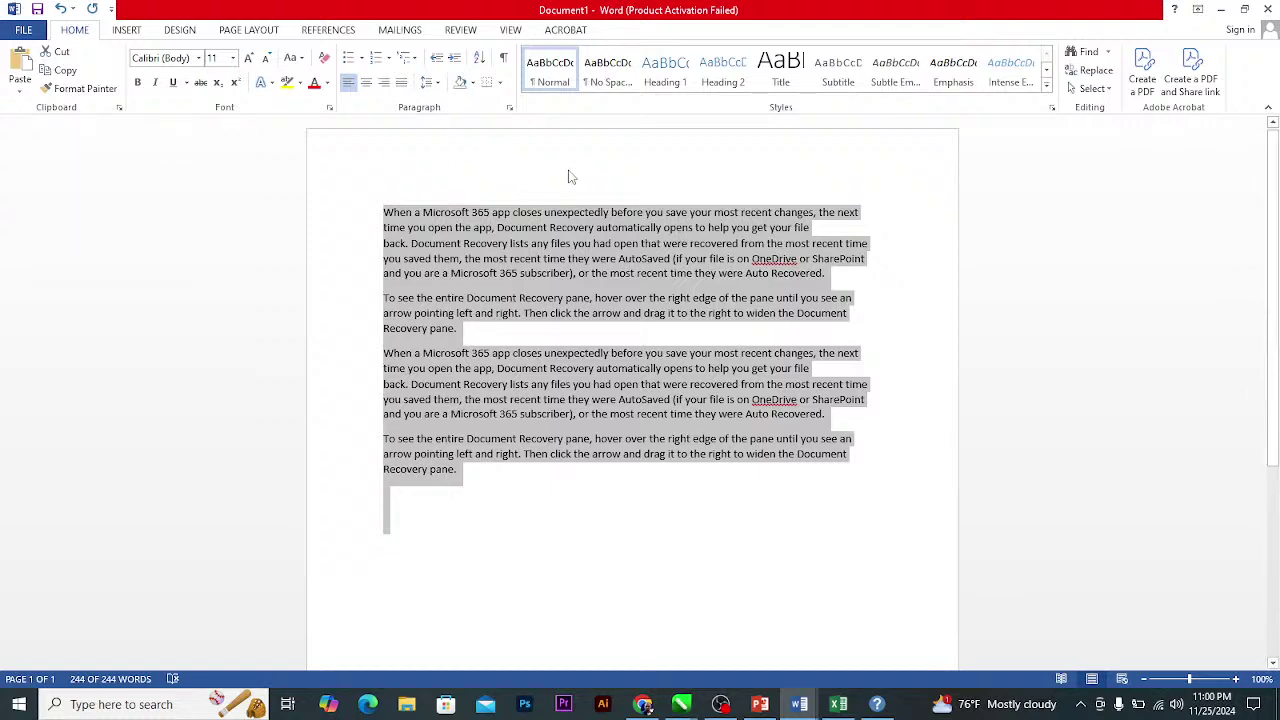
Set the entire text to Times New Roman, size 14.
{"action": "left_click", "coordinate": [199, 59]}
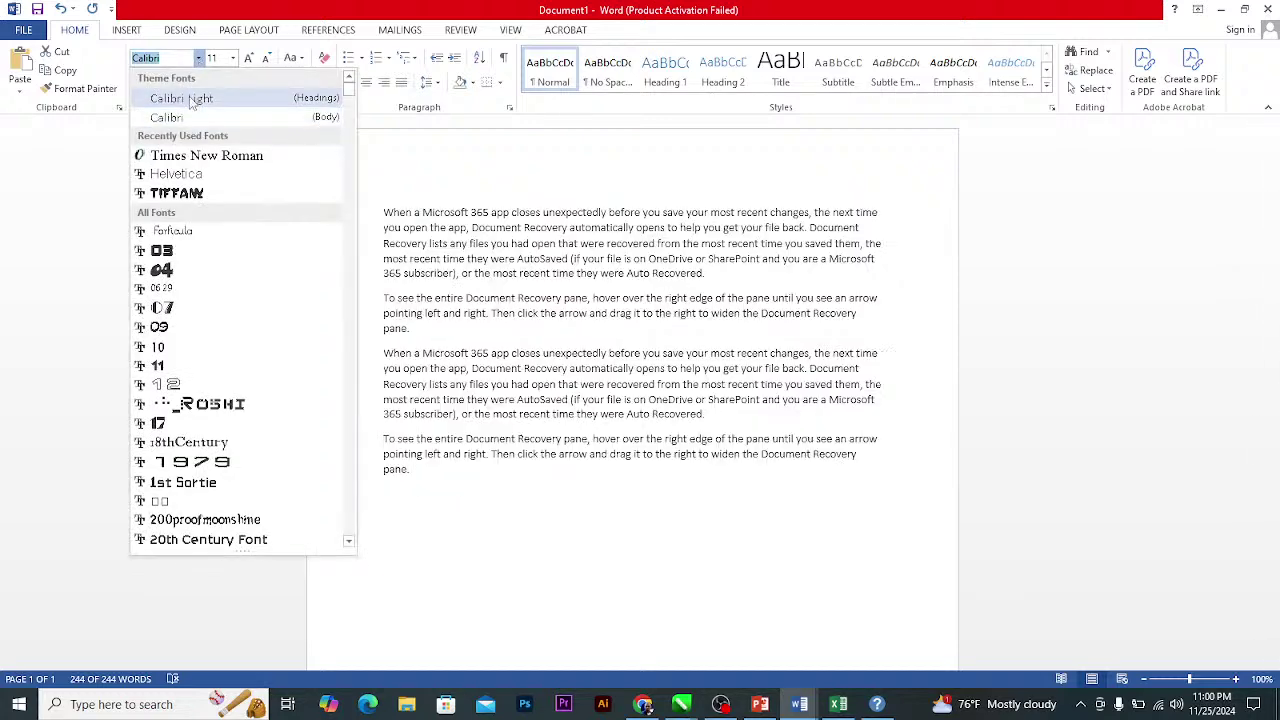
{"action": "left_click", "coordinate": [205, 157]}
{"action": "key", "text": "ctrl+a"}
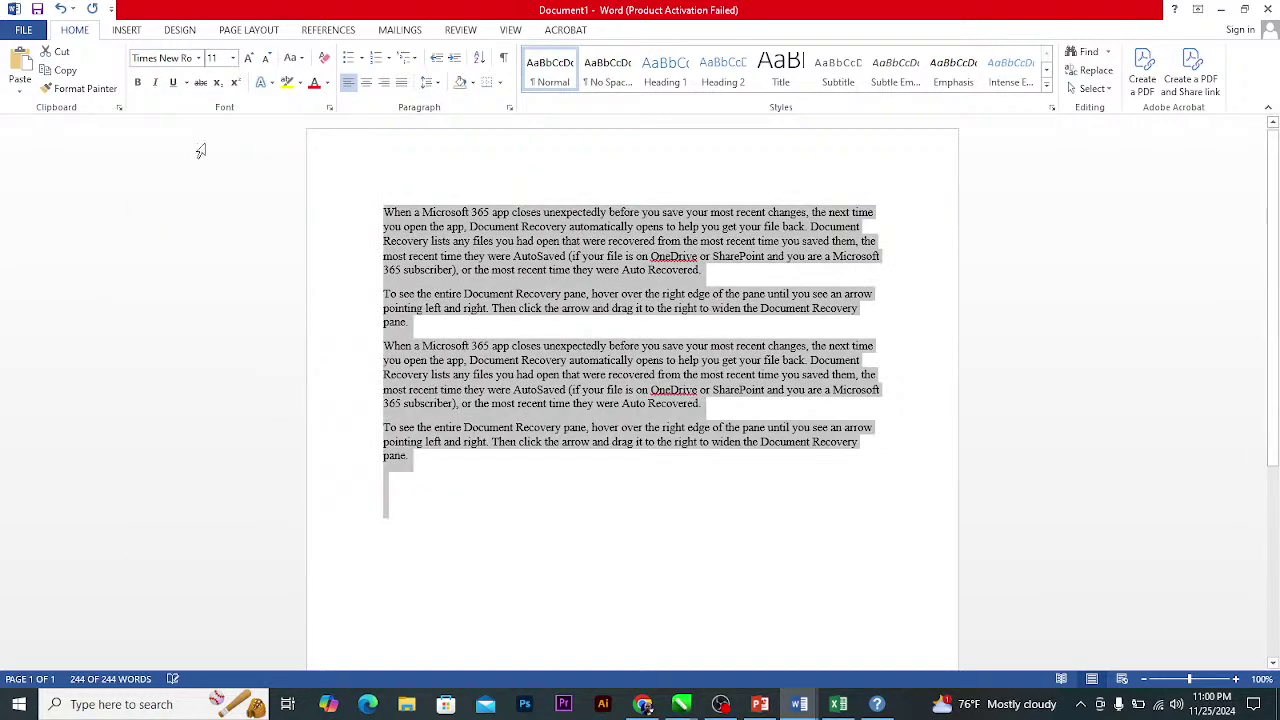
{"action": "left_click", "coordinate": [232, 58]}
{"action": "left_click", "coordinate": [213, 152]}
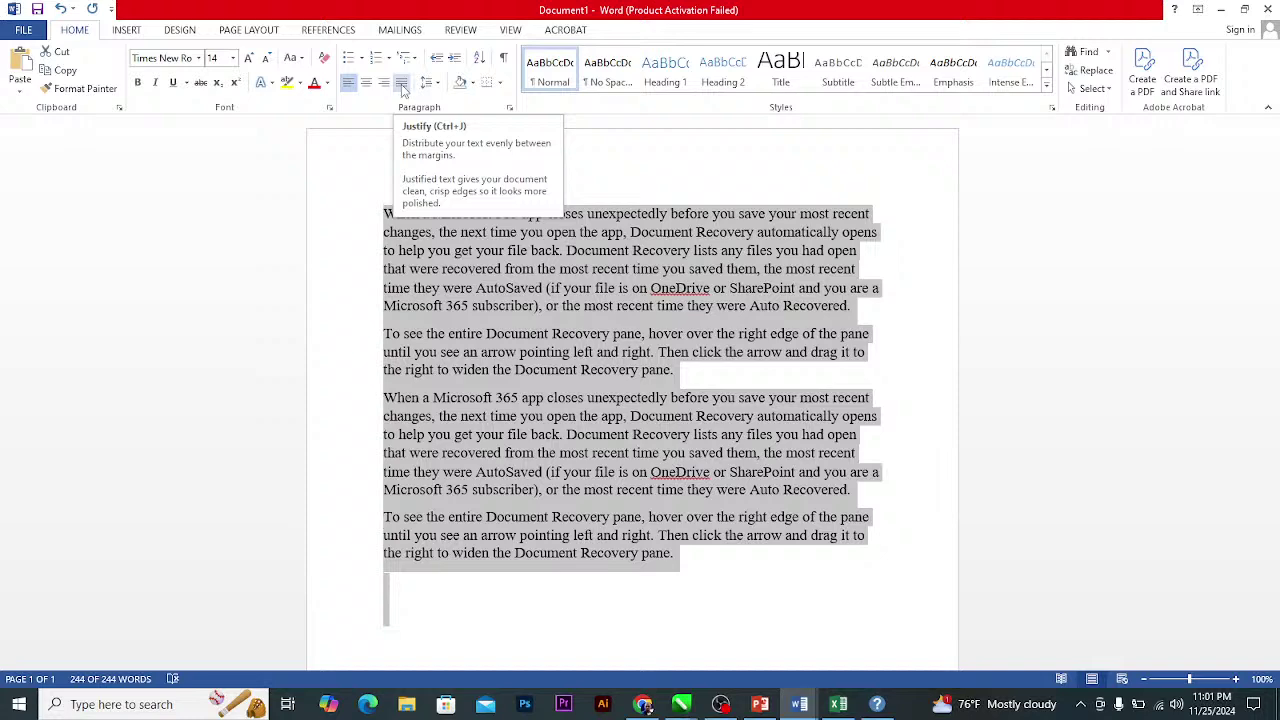
Try justified alignment and font colour previews on the entire text, returning it to left alignment.
{"action": "left_click", "coordinate": [402, 88]}
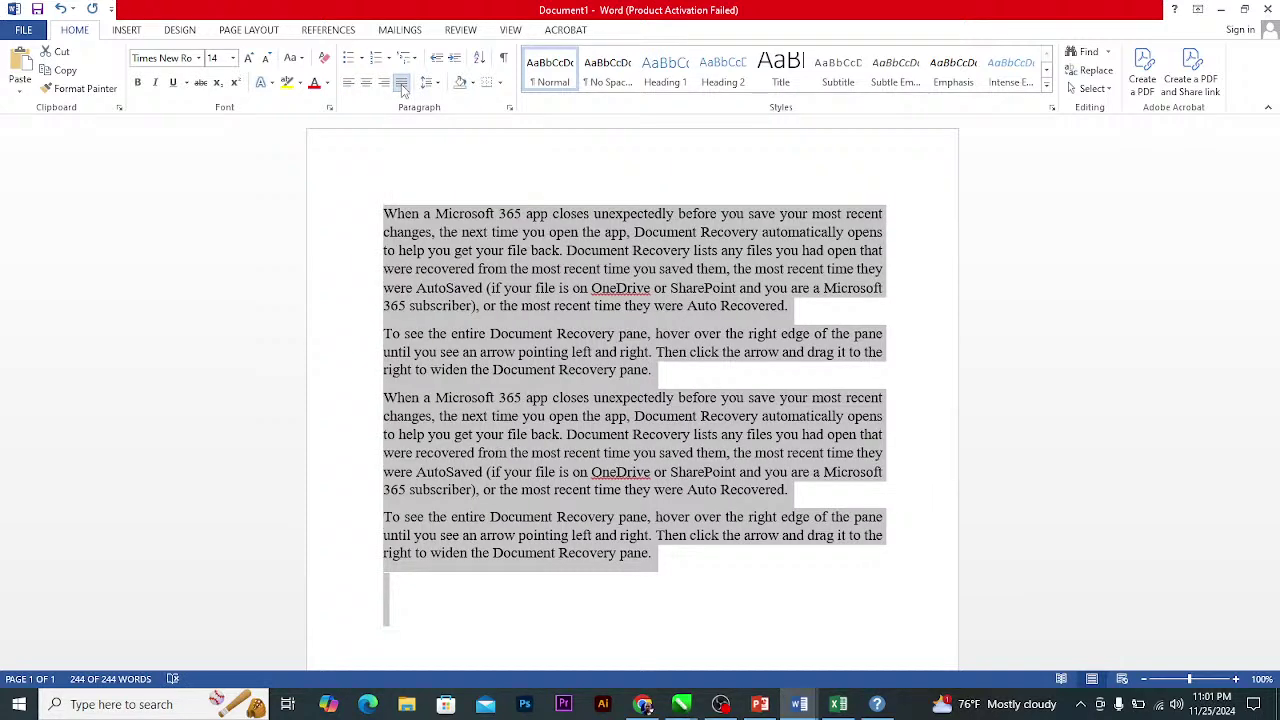
{"action": "left_click", "coordinate": [327, 83]}
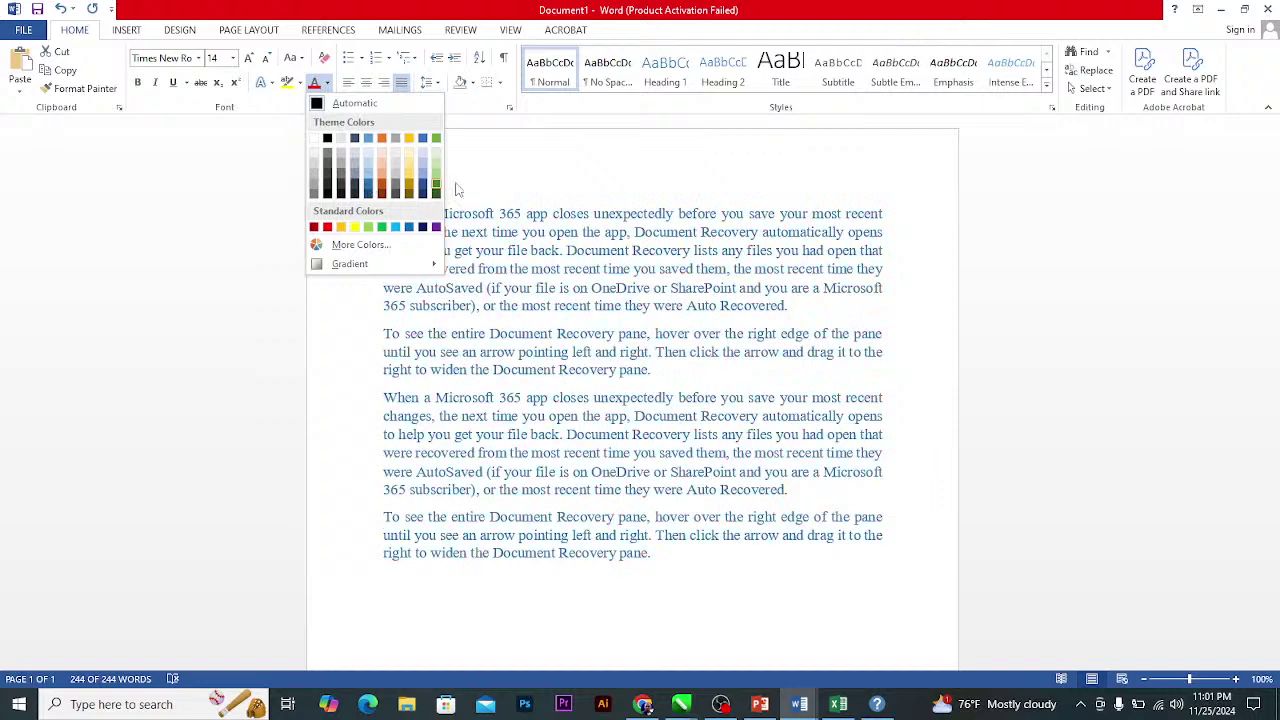
{"action": "left_click", "coordinate": [530, 228]}
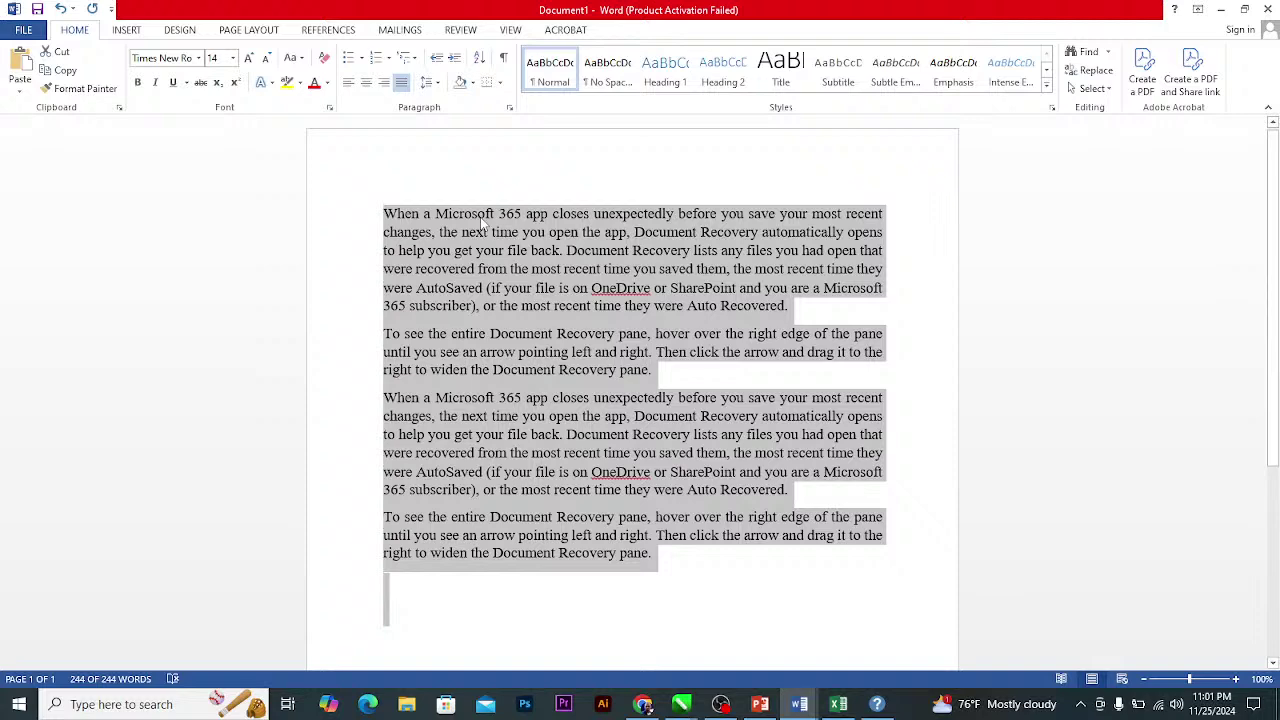
{"action": "left_click", "coordinate": [350, 85]}
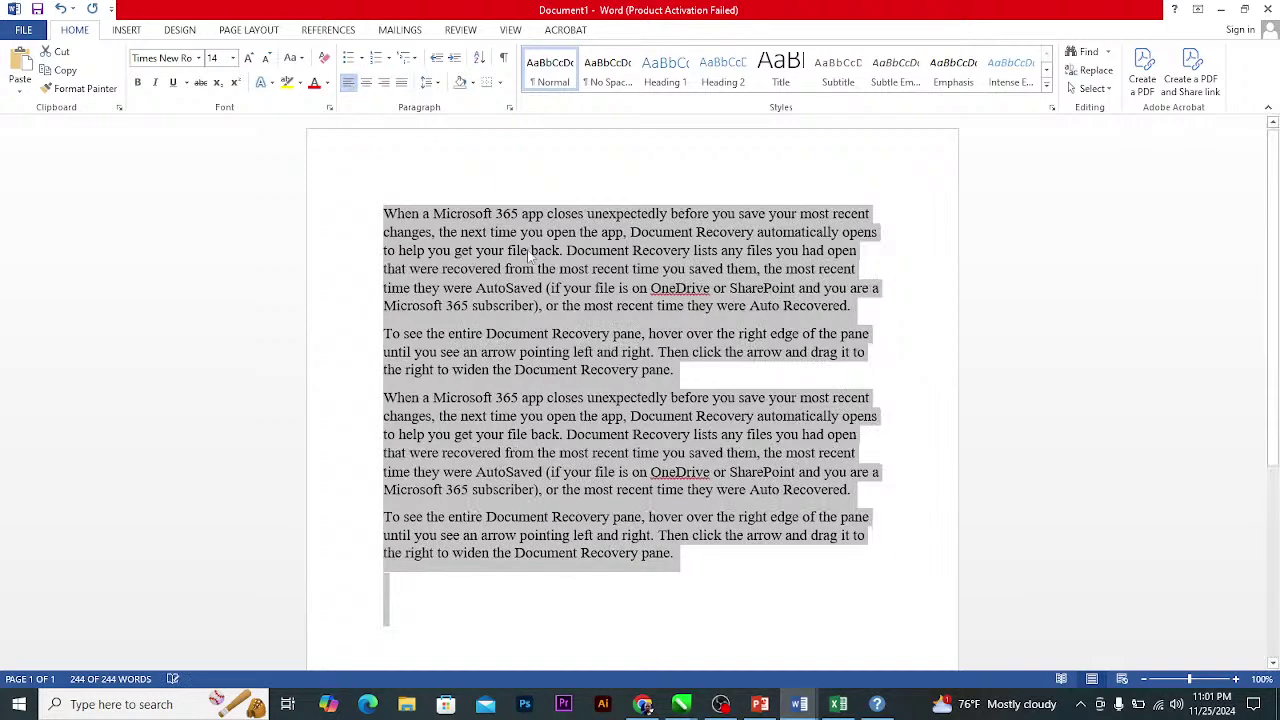
Select the entire text of the document and delete it.
{"action": "left_click", "coordinate": [550, 283]}
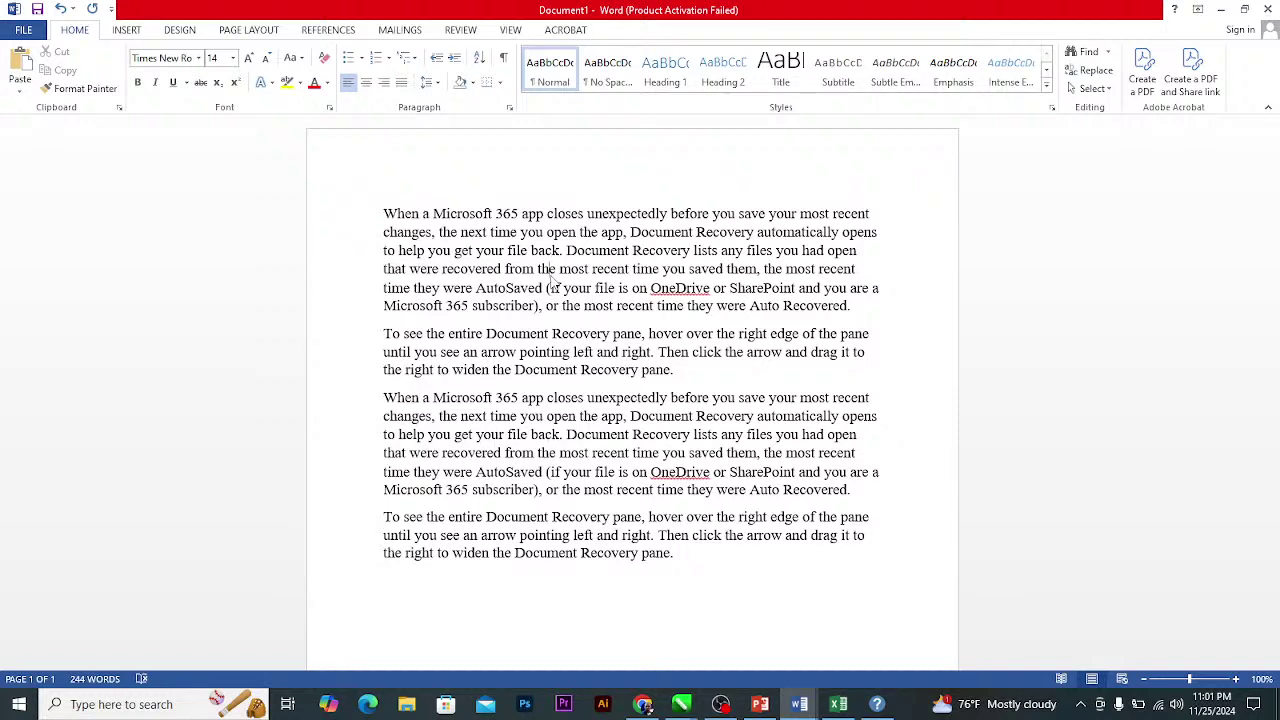
{"action": "key", "text": "ctrl+a"}
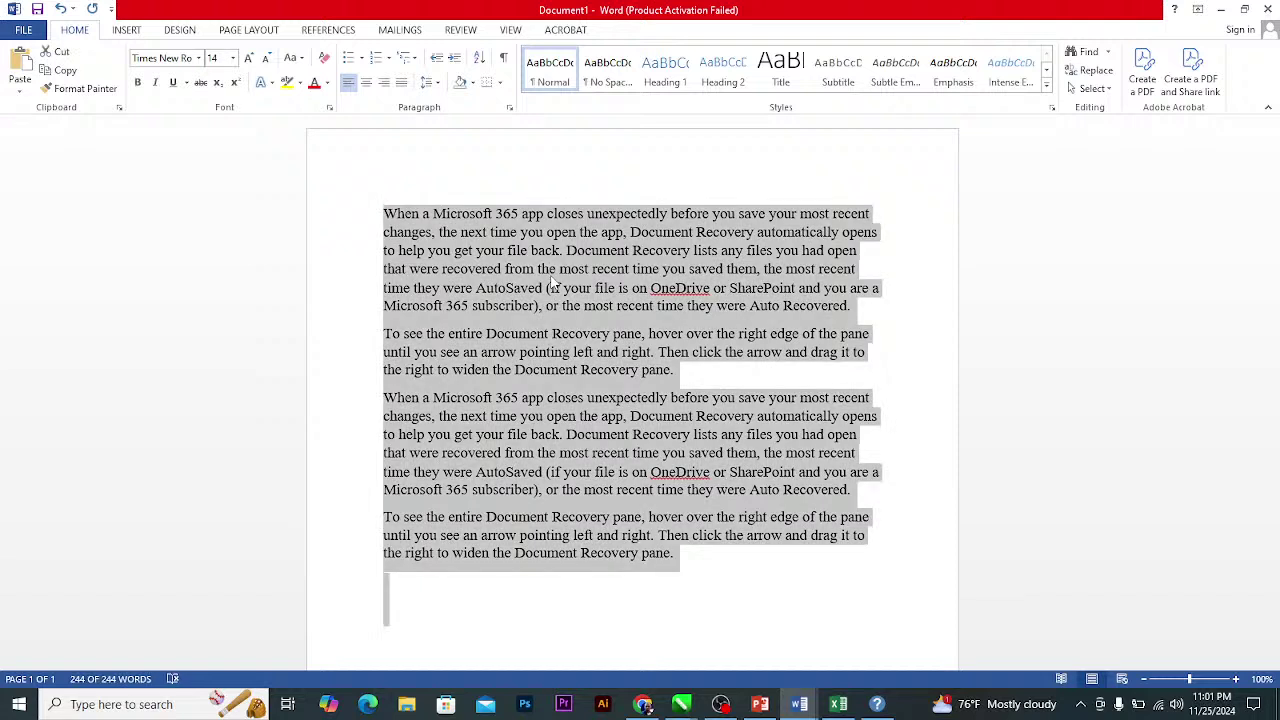
{"action": "key", "text": "Delete"}
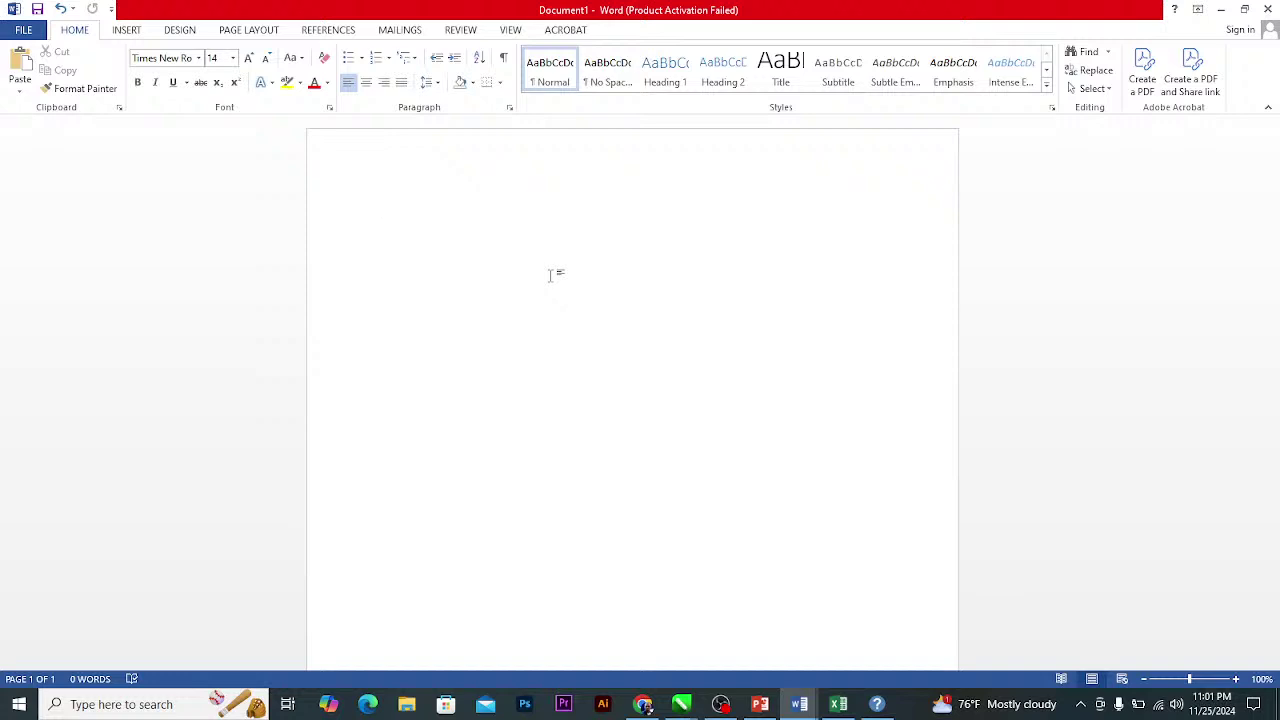
Set the paper size to A4 for the whole document in Page Setup.
{"action": "left_click", "coordinate": [250, 30]}
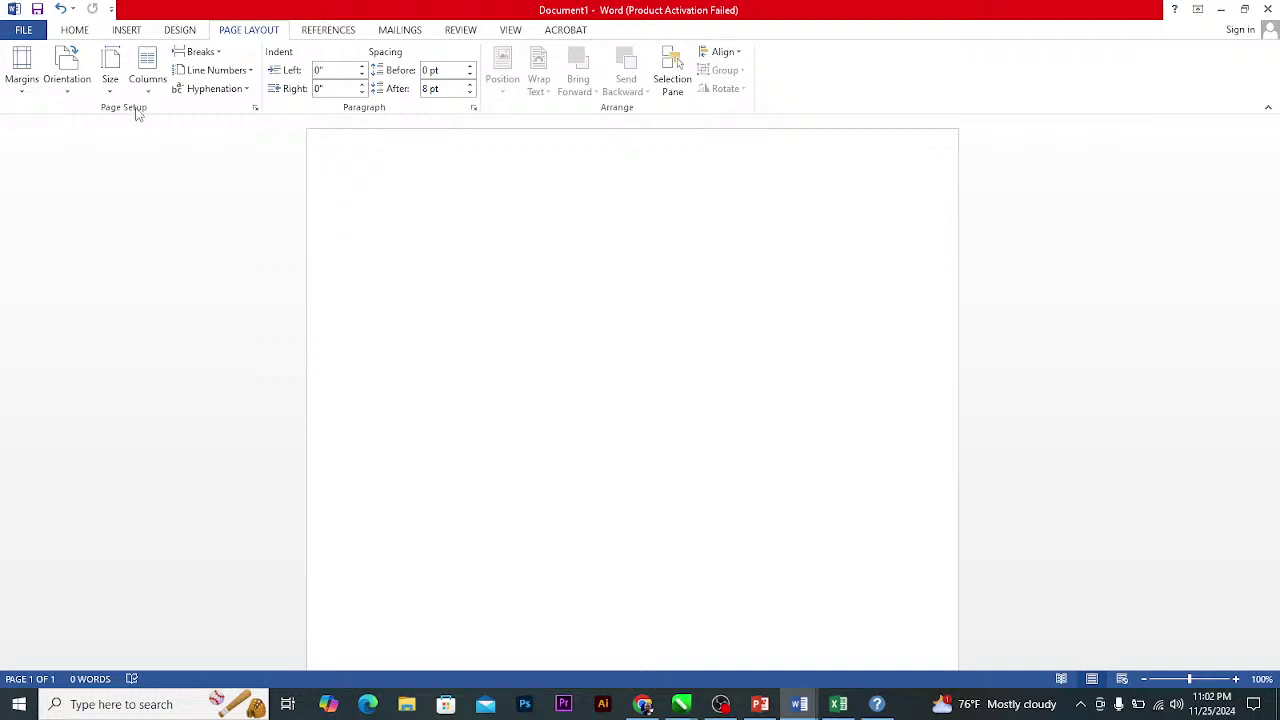
{"action": "left_click", "coordinate": [256, 109]}
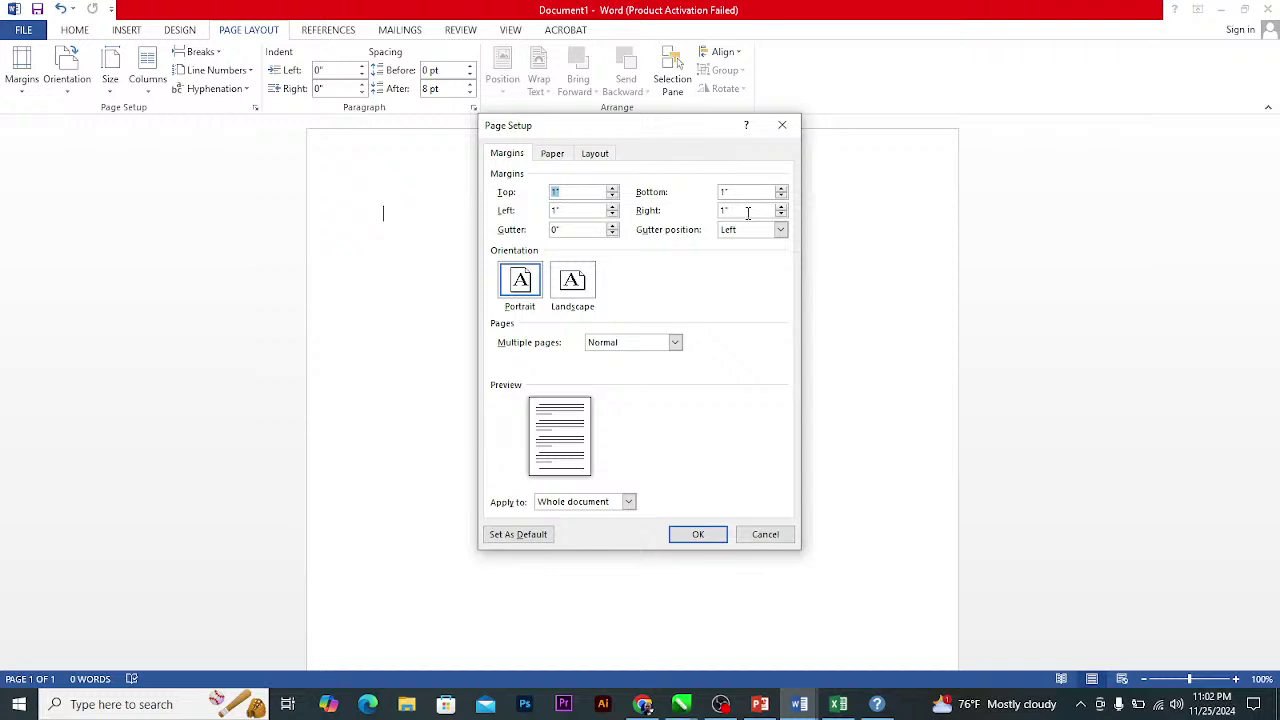
{"action": "left_click", "coordinate": [553, 157]}
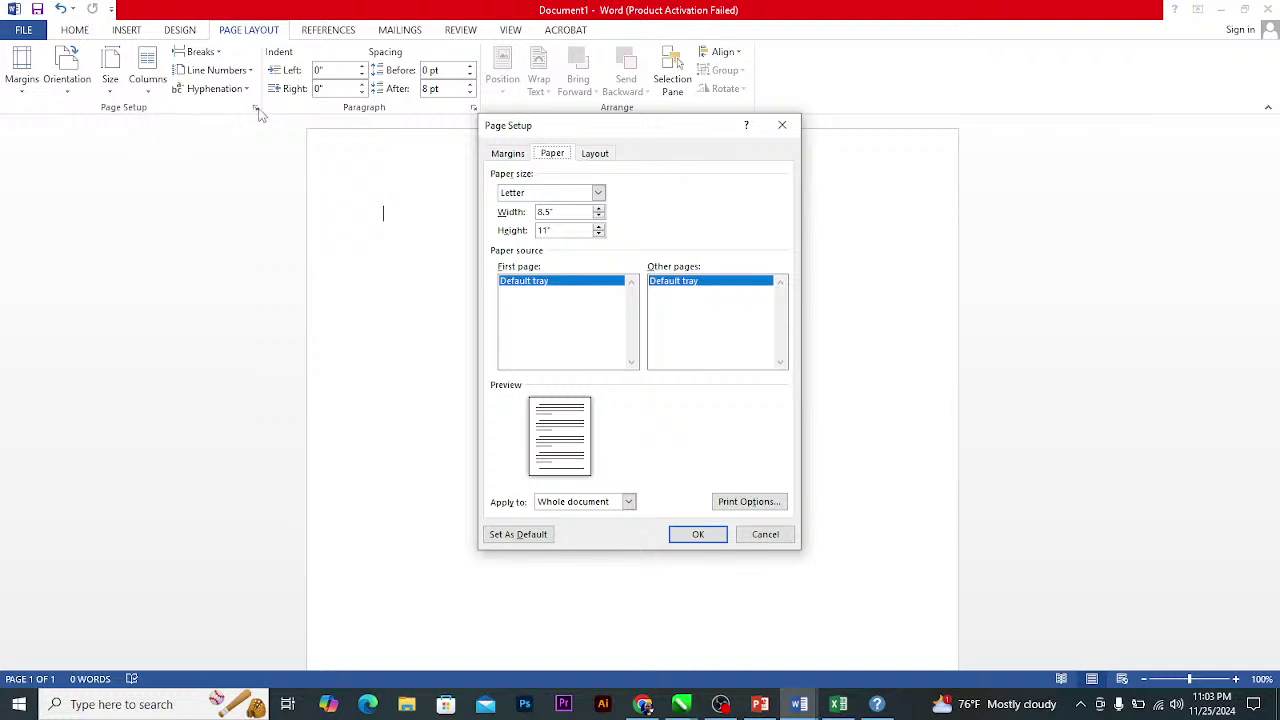
{"action": "left_click", "coordinate": [598, 192]}
{"action": "left_click", "coordinate": [598, 248]}
{"action": "left_click", "coordinate": [598, 248]}
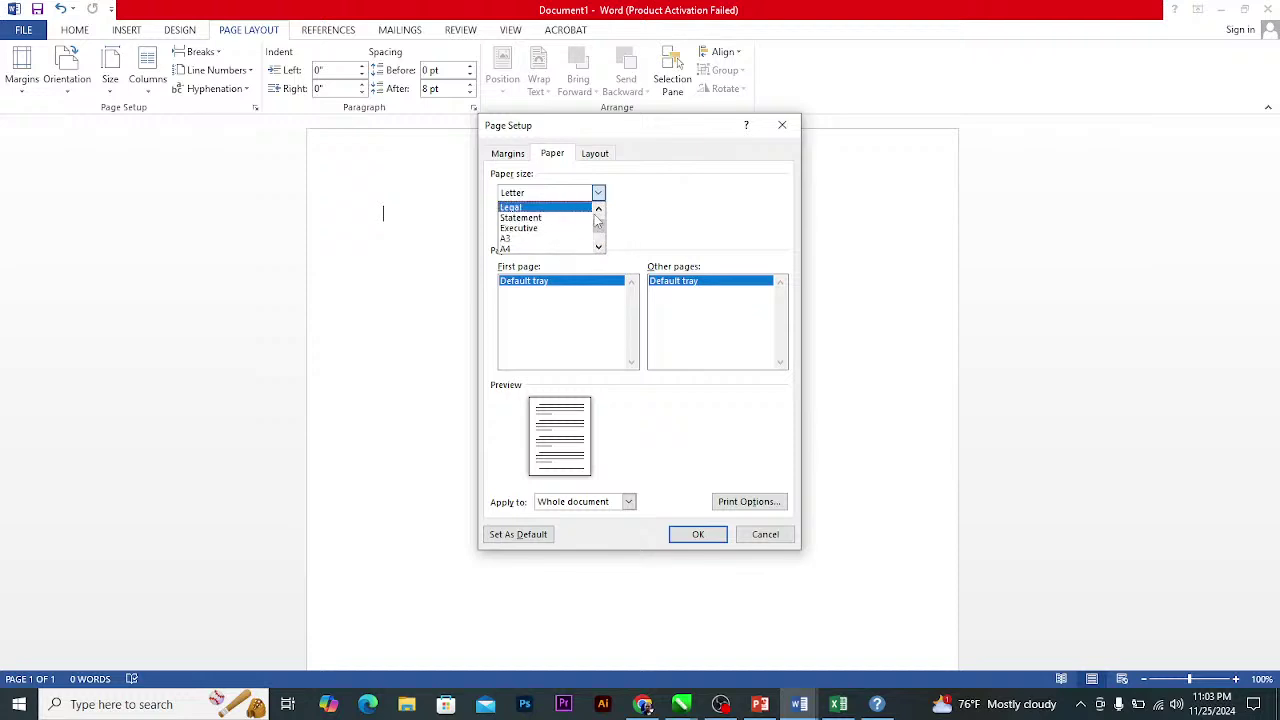
{"action": "left_click", "coordinate": [543, 249]}
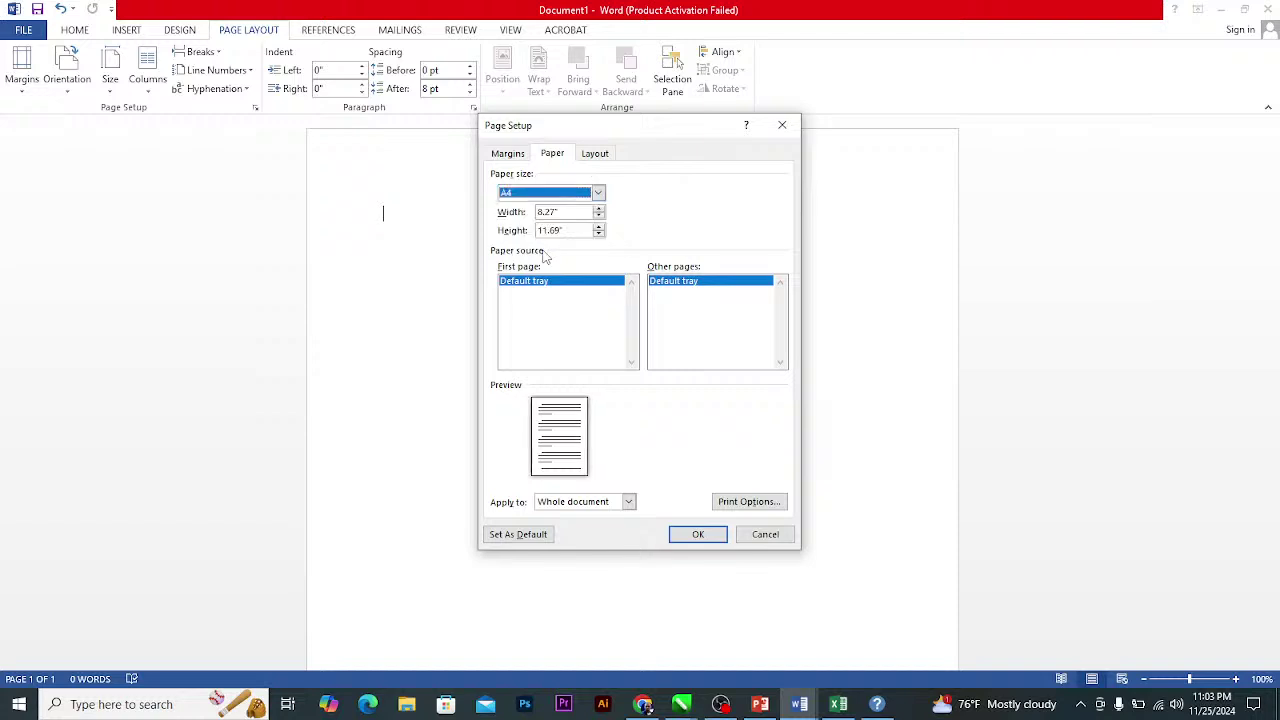
{"action": "left_click", "coordinate": [692, 536]}
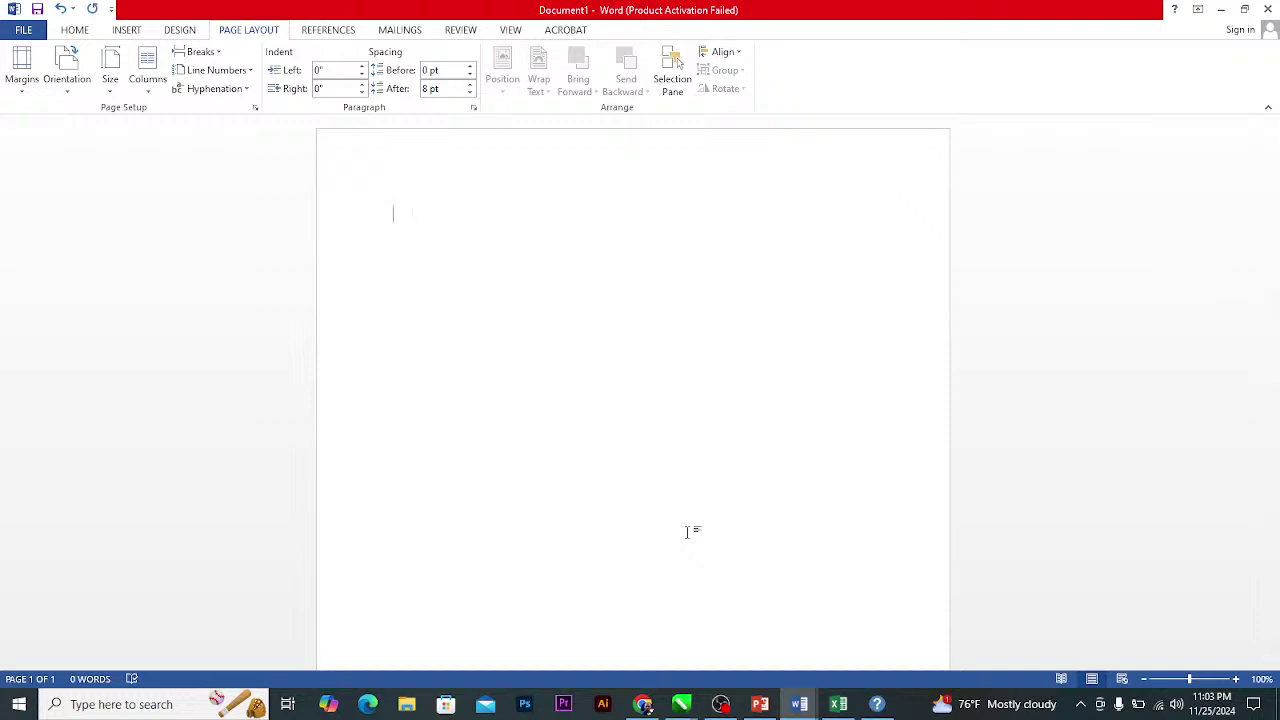
Paste the copied Document Recovery text into the blank document and return to its beginning.
{"action": "key", "text": "ctrl+v"}
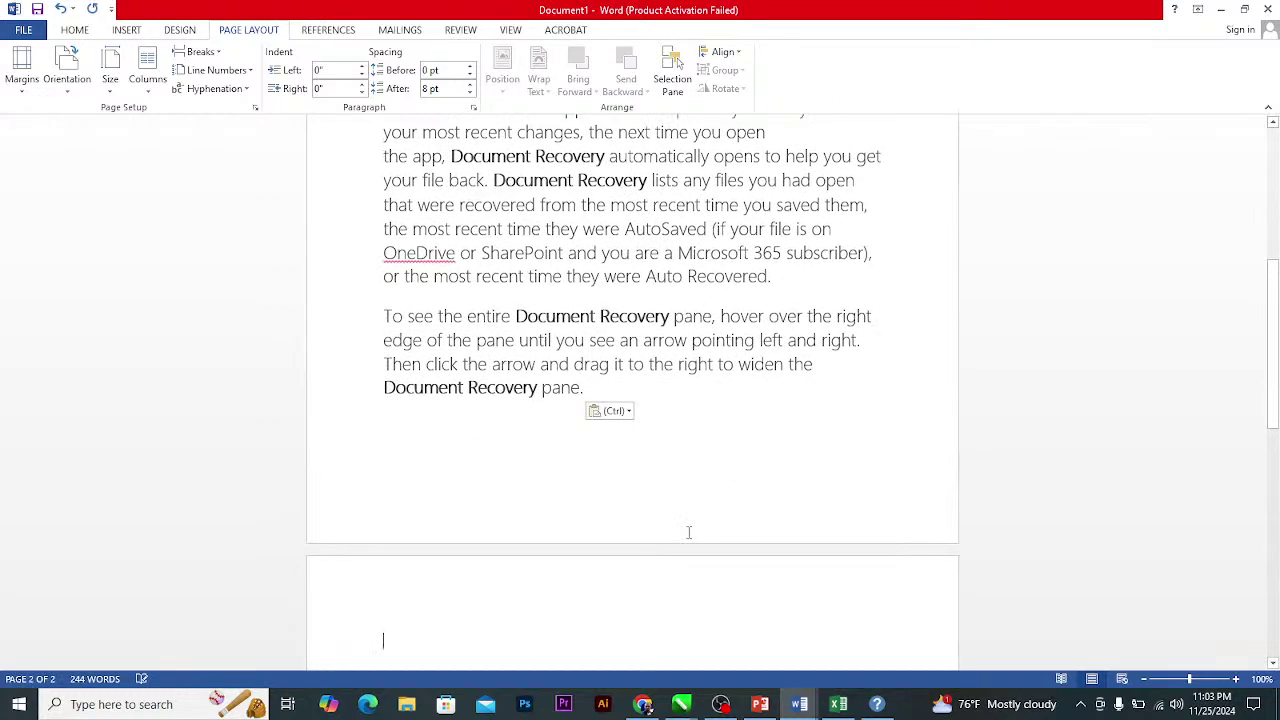
{"action": "scroll", "coordinate": [688, 532], "scroll_direction": "down", "scroll_amount": 4}
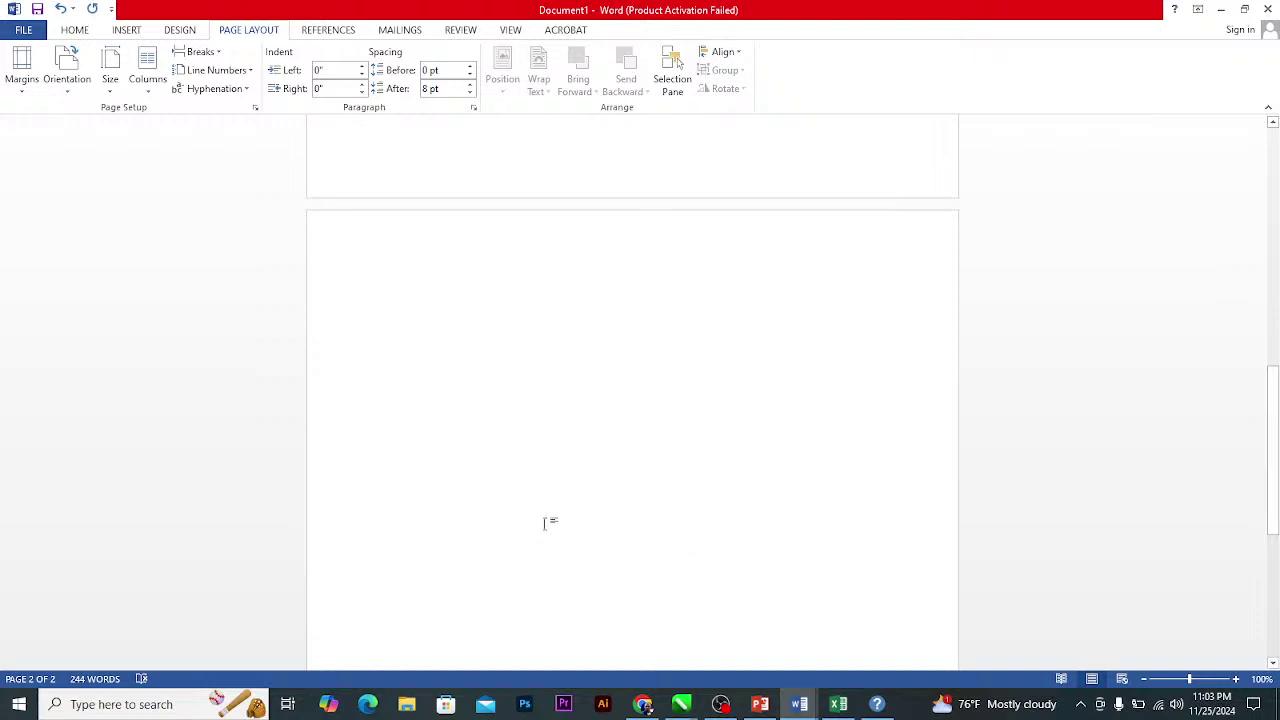
{"action": "scroll", "coordinate": [548, 523], "scroll_direction": "up", "scroll_amount": 2}
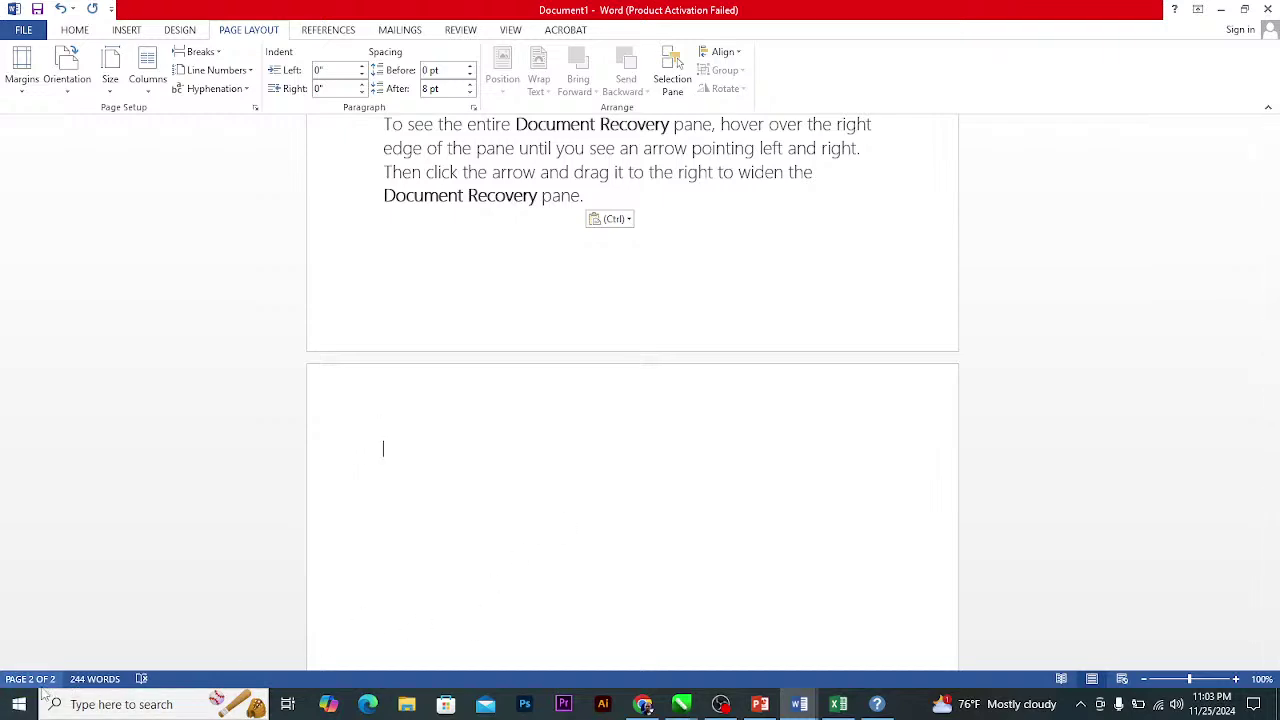
{"action": "left_click", "coordinate": [577, 437]}
{"action": "key", "text": "ctrl+v"}
{"action": "scroll", "coordinate": [650, 272], "scroll_direction": "up", "scroll_amount": 5}
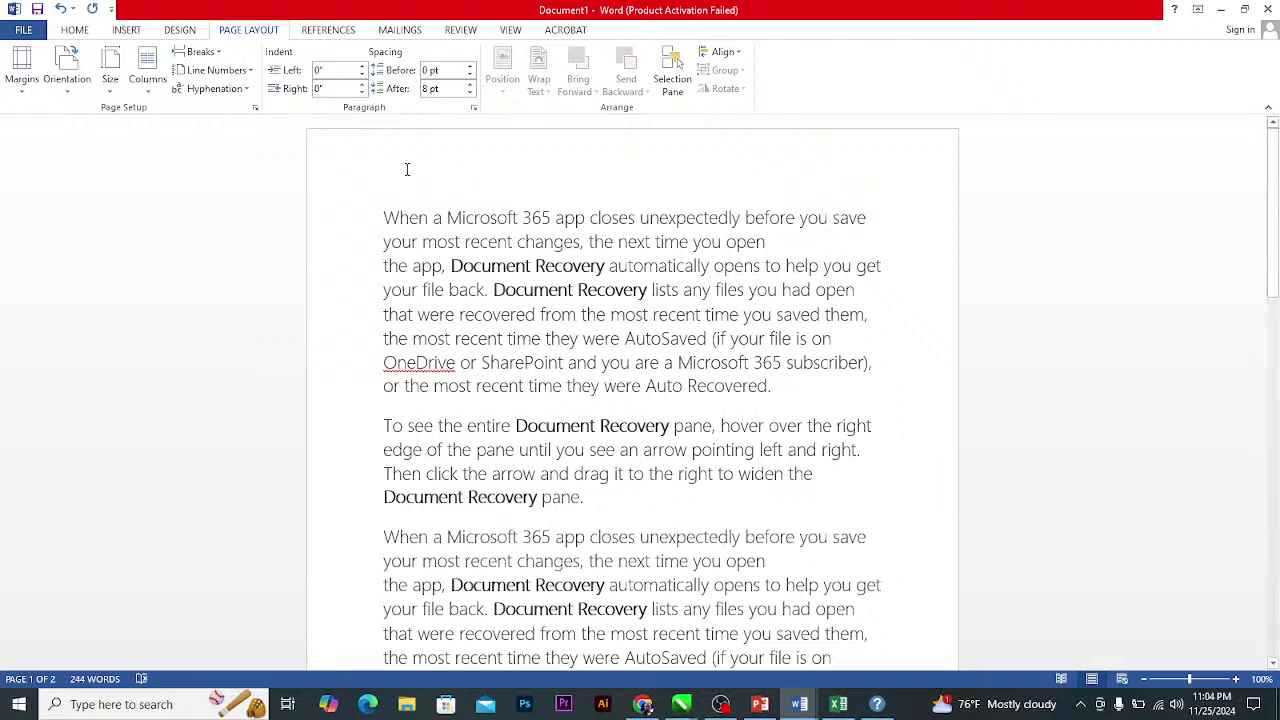
Select the entire text, check the line spacing shortcuts in the KEYBOARD CODES document, and return to Document1.
{"action": "left_click_drag", "start_coordinate": [379, 207], "coordinate": [632, 550]}
{"action": "key", "text": "ctrl+a"}
{"action": "scroll", "coordinate": [709, 419], "scroll_direction": "up", "scroll_amount": 4}
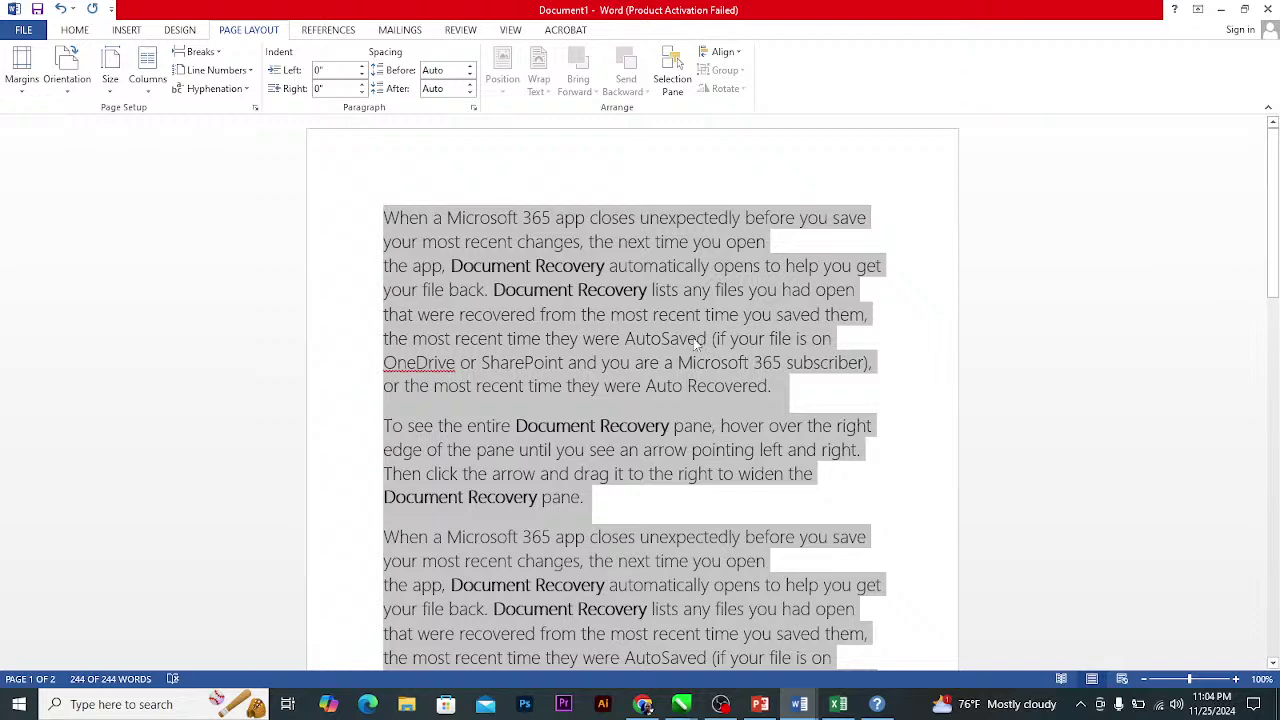
{"action": "mouse_move", "coordinate": [808, 702]}
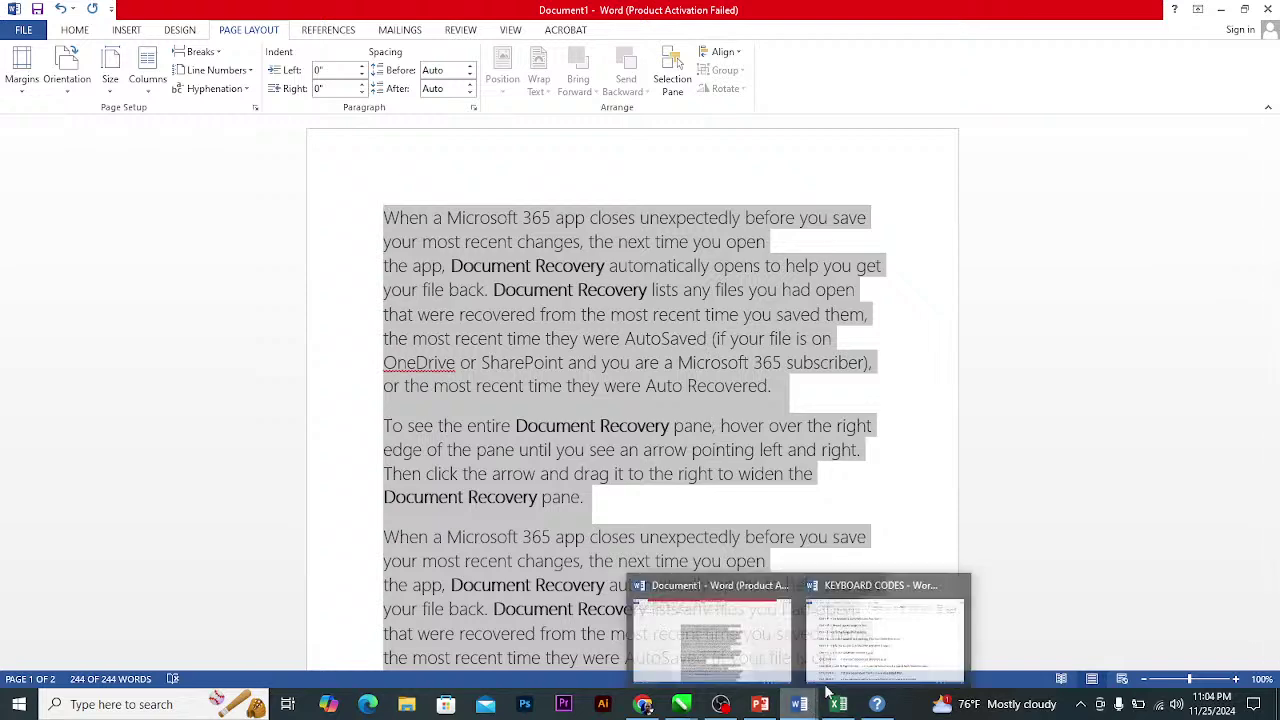
{"action": "left_click", "coordinate": [850, 630]}
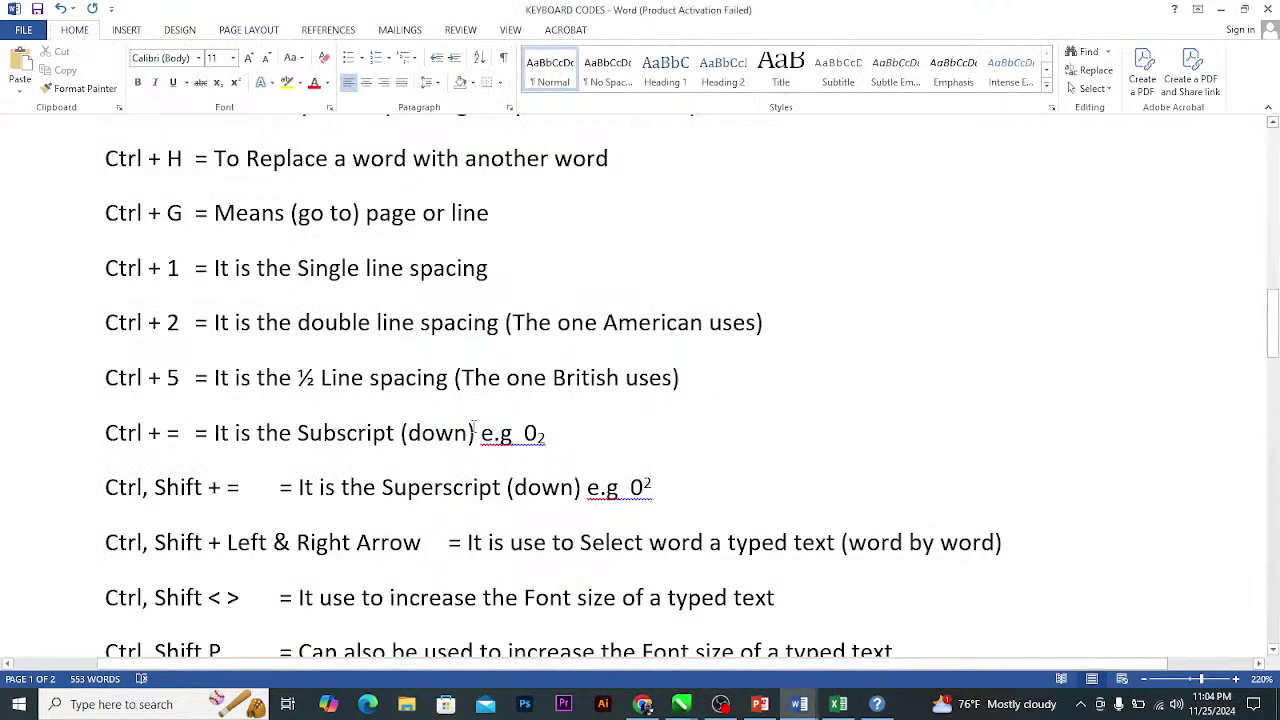
{"action": "mouse_move", "coordinate": [785, 688]}
{"action": "left_click", "coordinate": [710, 630]}
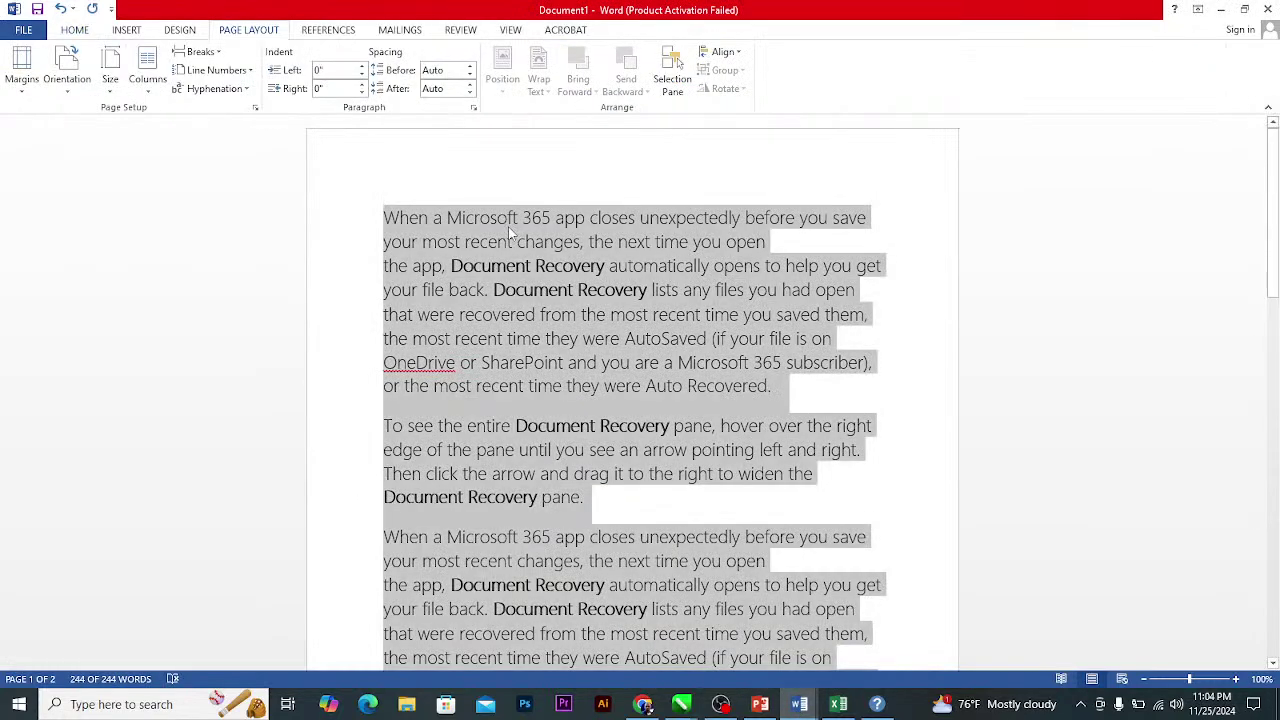
Review the paragraph indentation and spacing settings of the selected text and dismiss them.
{"action": "left_click", "coordinate": [257, 111]}
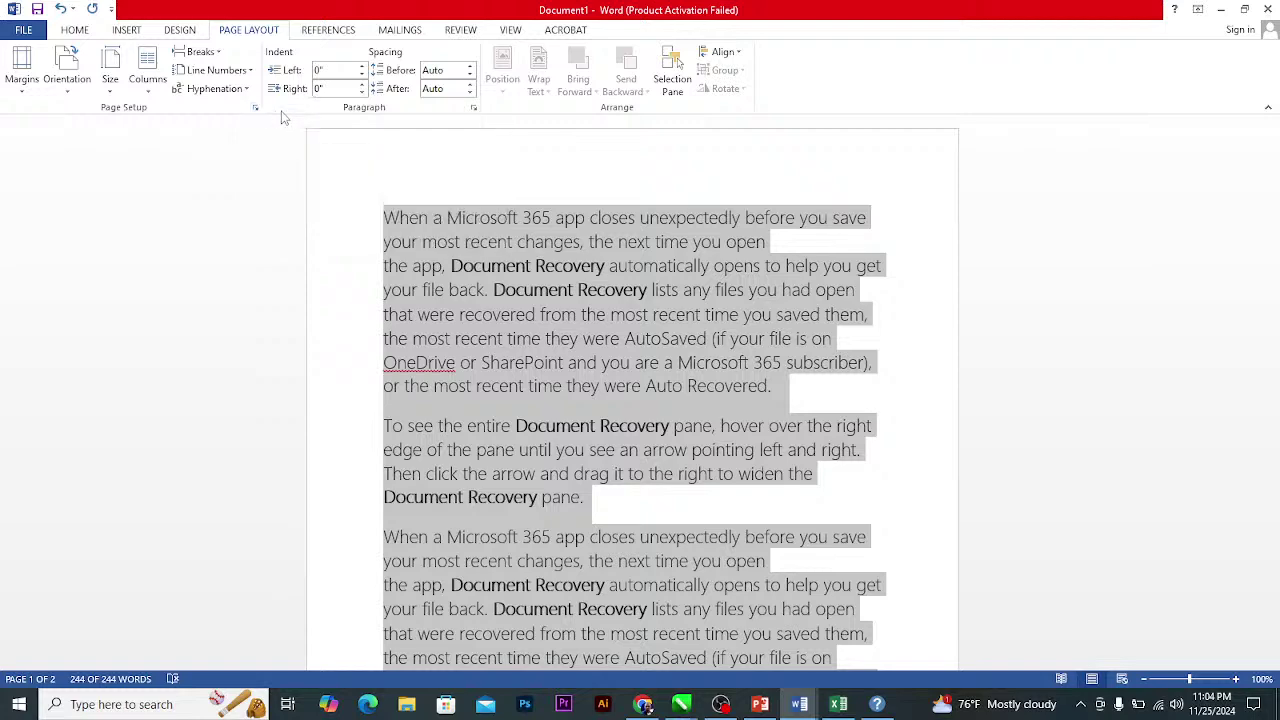
{"action": "left_click", "coordinate": [474, 109]}
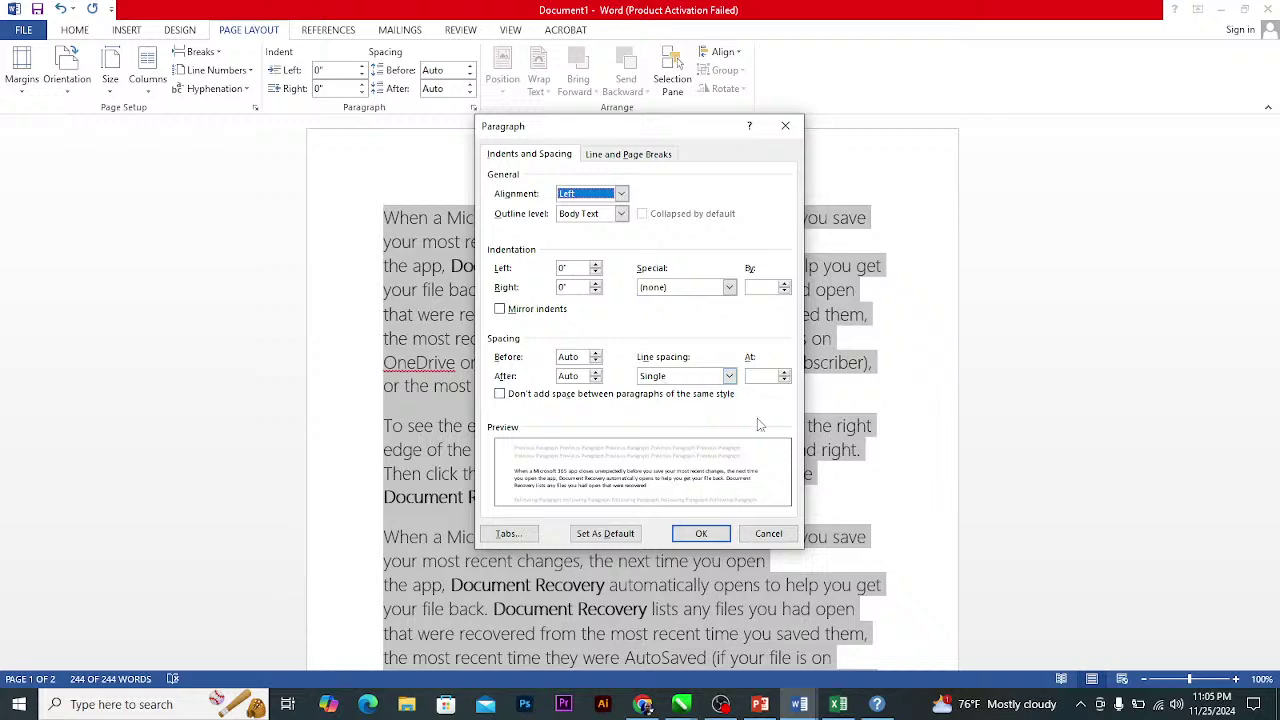
{"action": "left_click", "coordinate": [767, 536]}
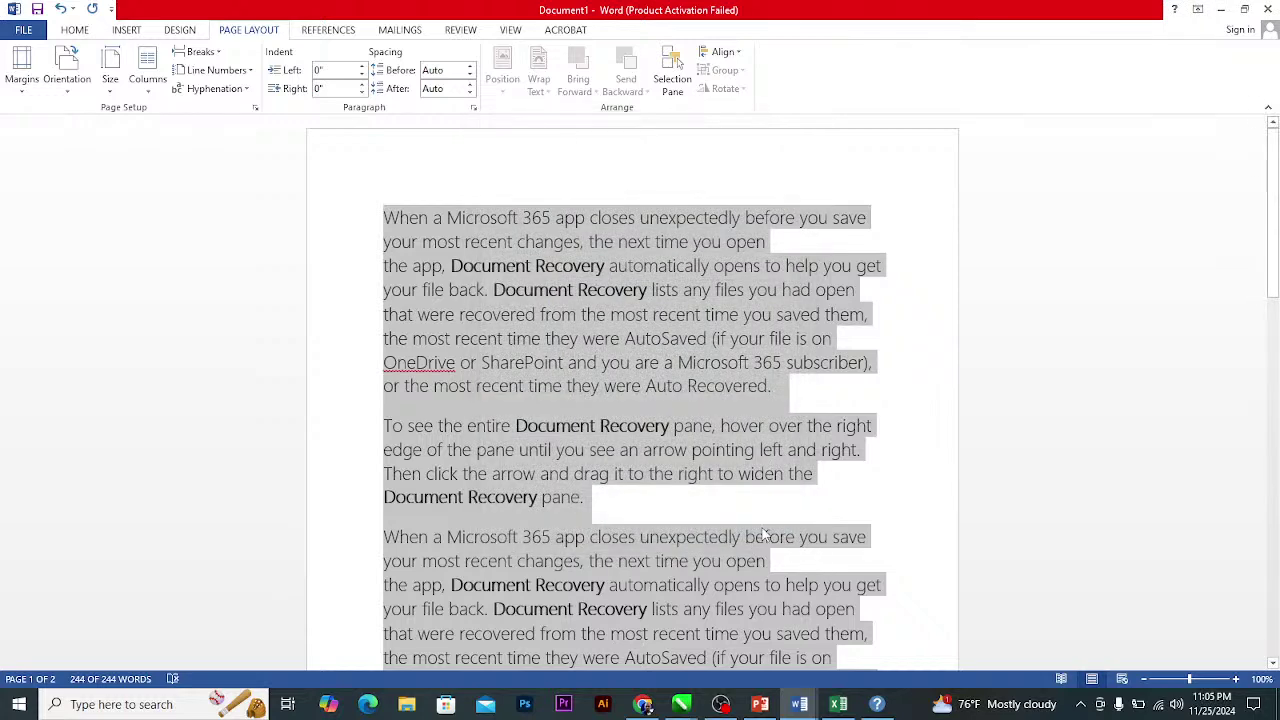
Set the line spacing of the entire text to 1.5 lines.
{"action": "left_click", "coordinate": [474, 109]}
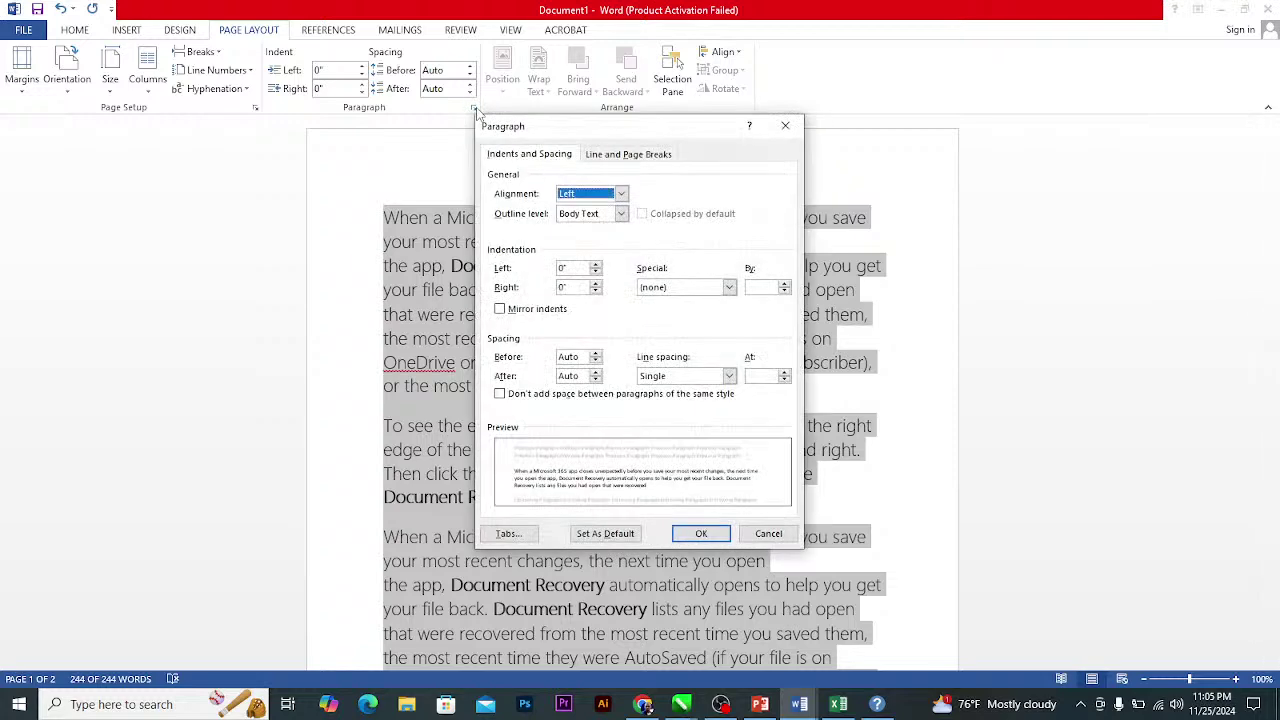
{"action": "left_click", "coordinate": [729, 377]}
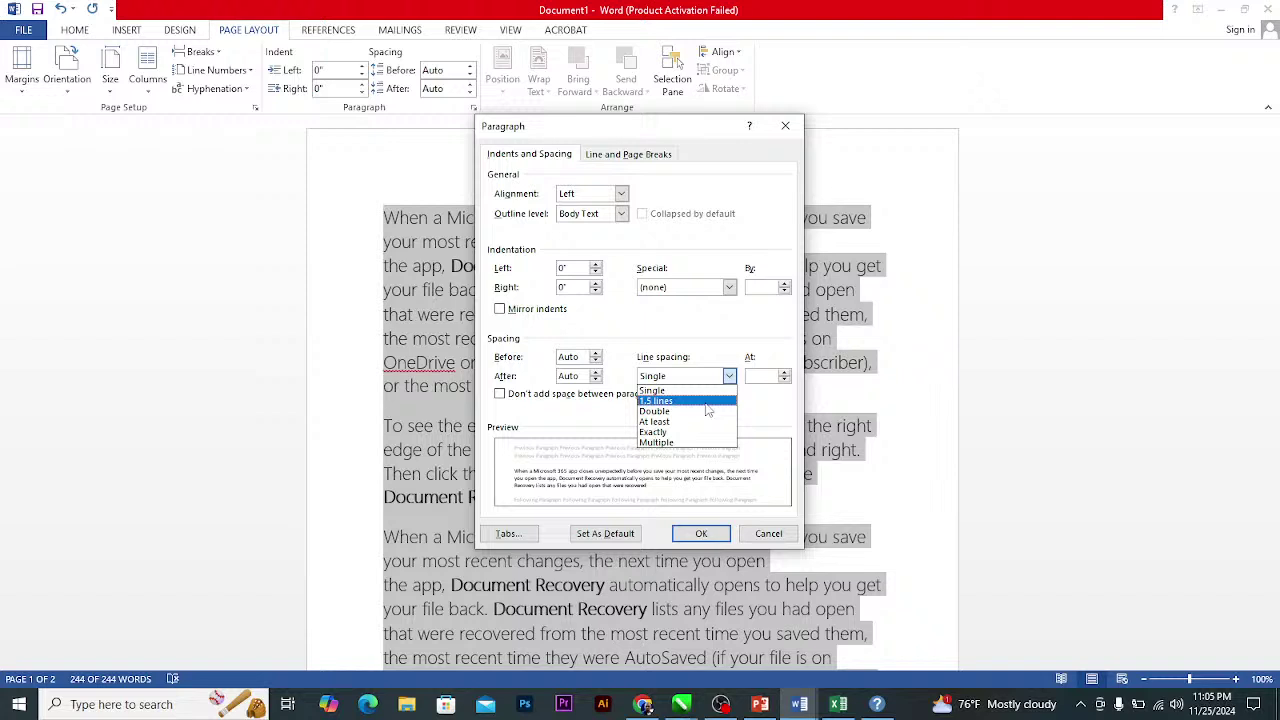
{"action": "left_click", "coordinate": [690, 402]}
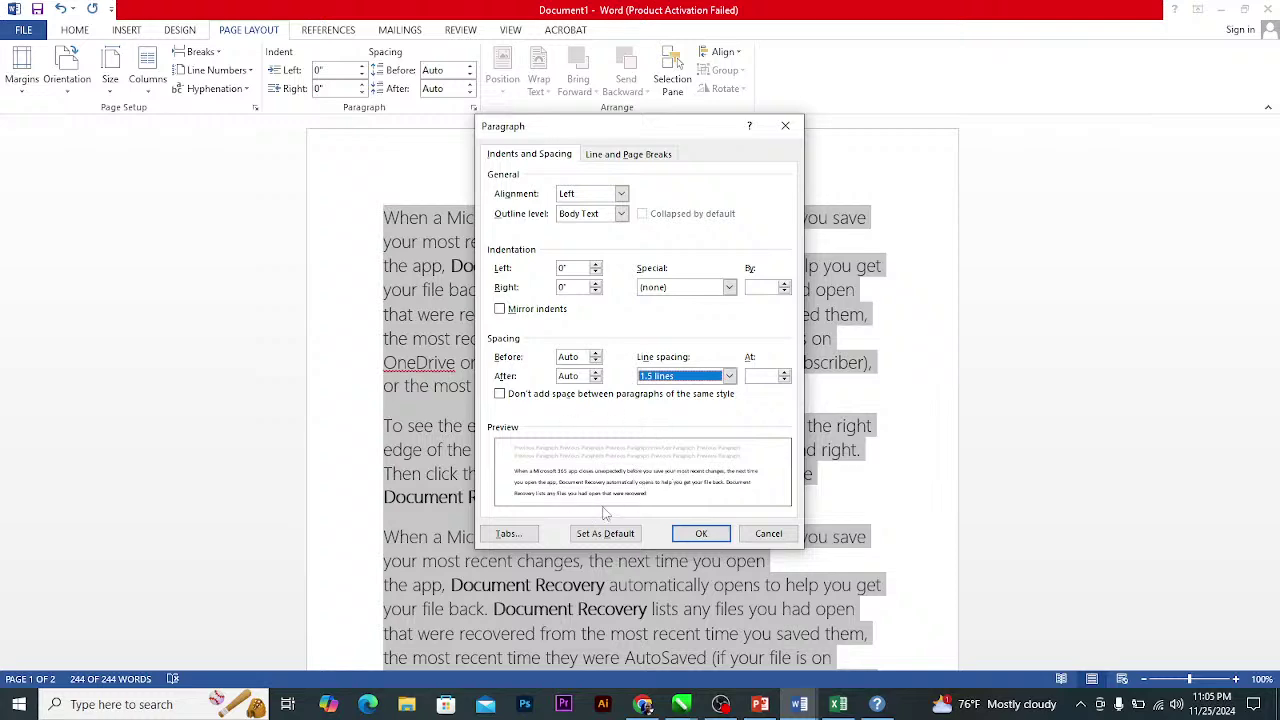
{"action": "left_click", "coordinate": [716, 536]}
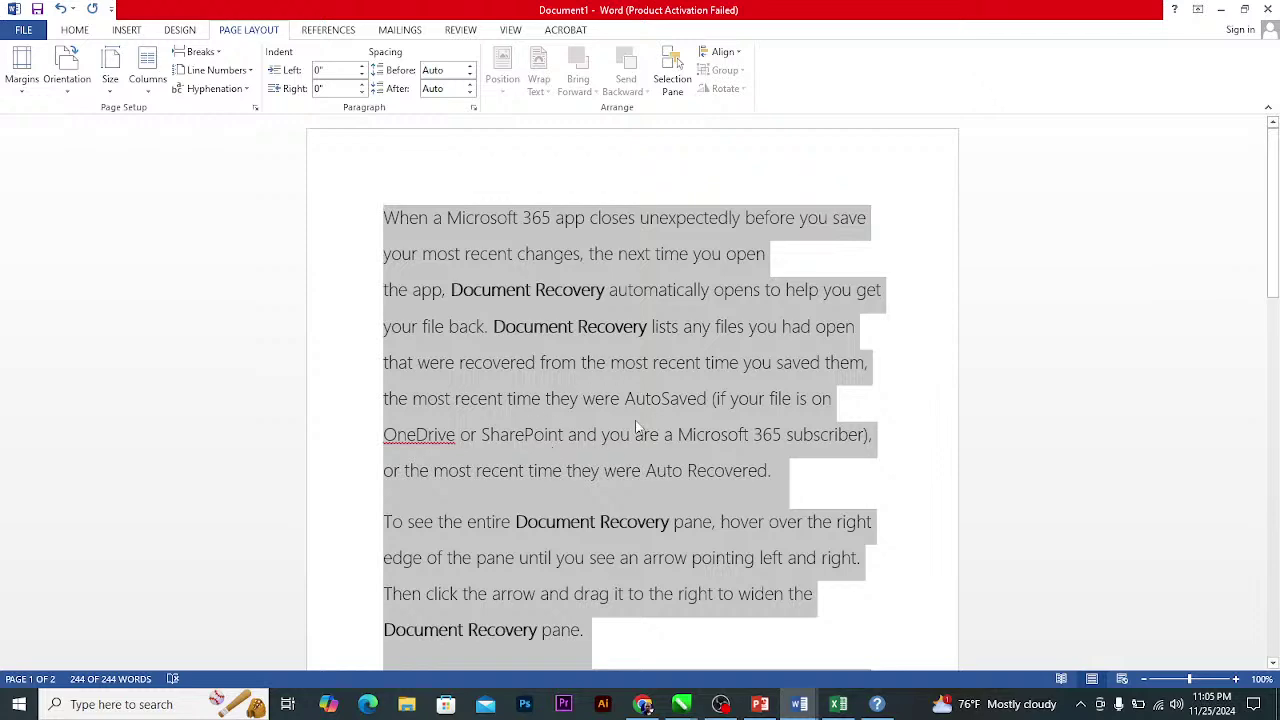
Change the line spacing of the entire text to Double.
{"action": "left_click", "coordinate": [476, 109]}
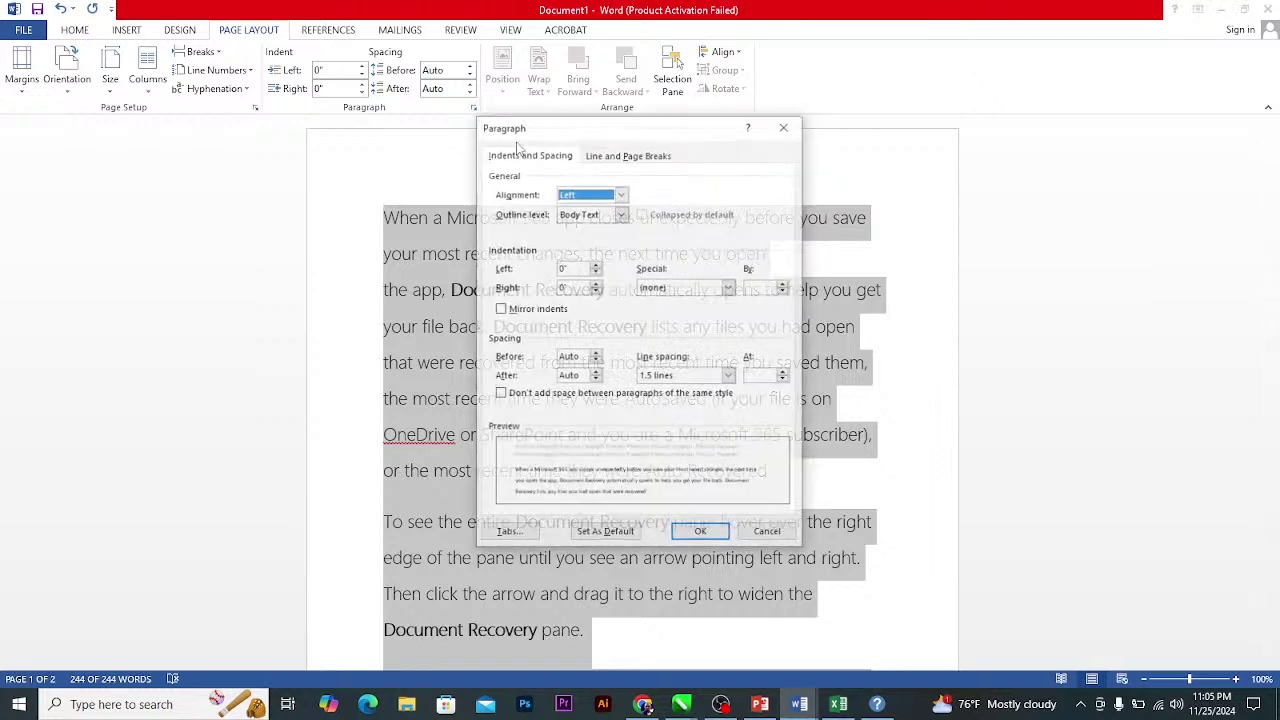
{"action": "left_click", "coordinate": [729, 377]}
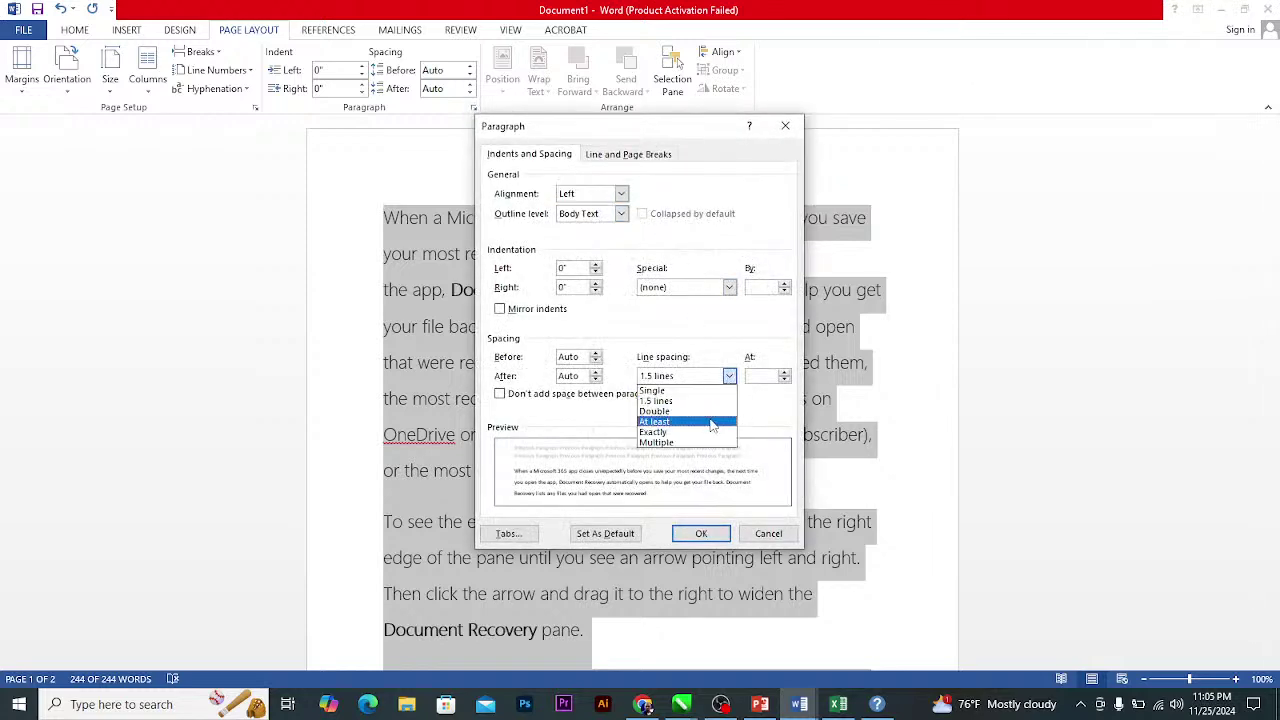
{"action": "left_click", "coordinate": [710, 421]}
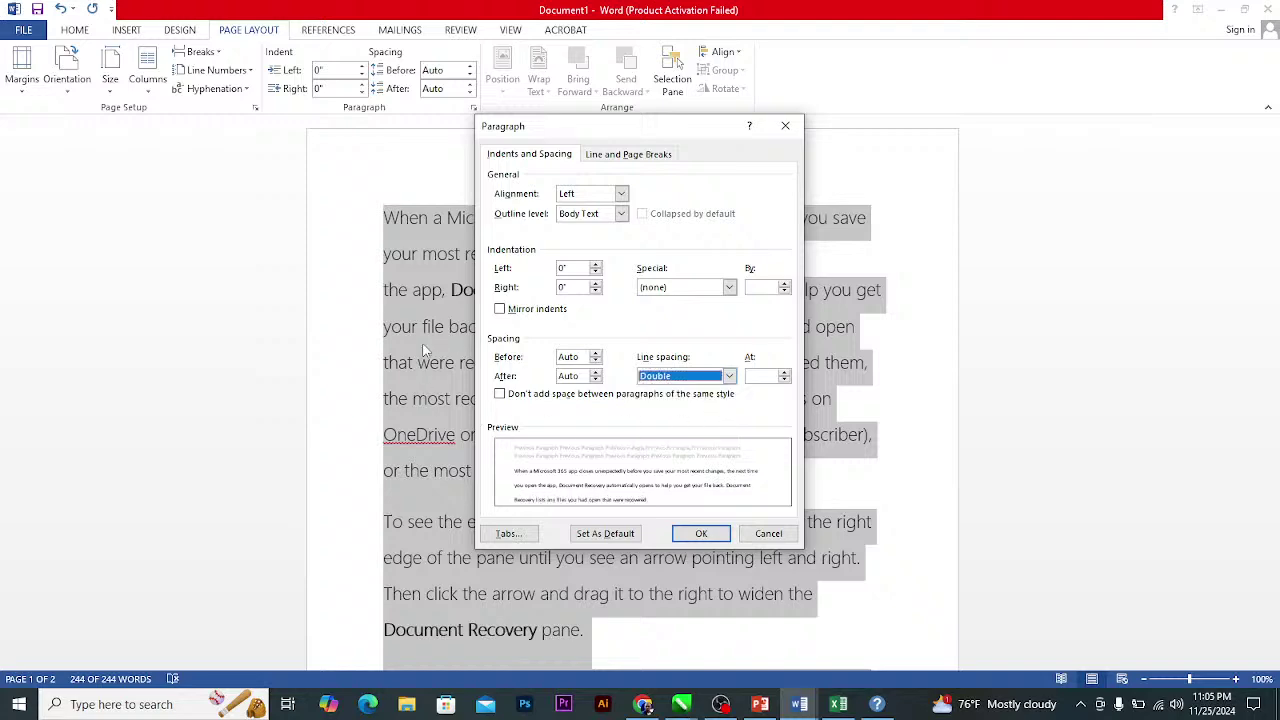
{"action": "left_click", "coordinate": [701, 535]}
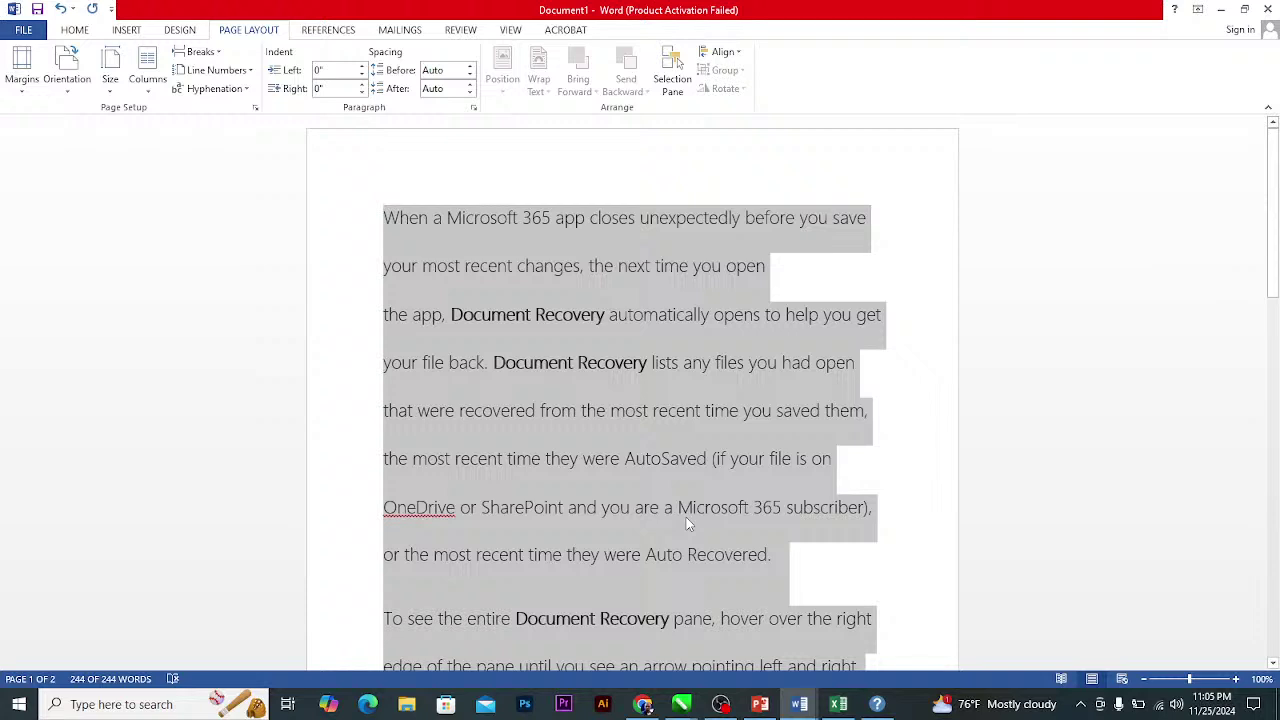
{"action": "left_click", "coordinate": [473, 107]}
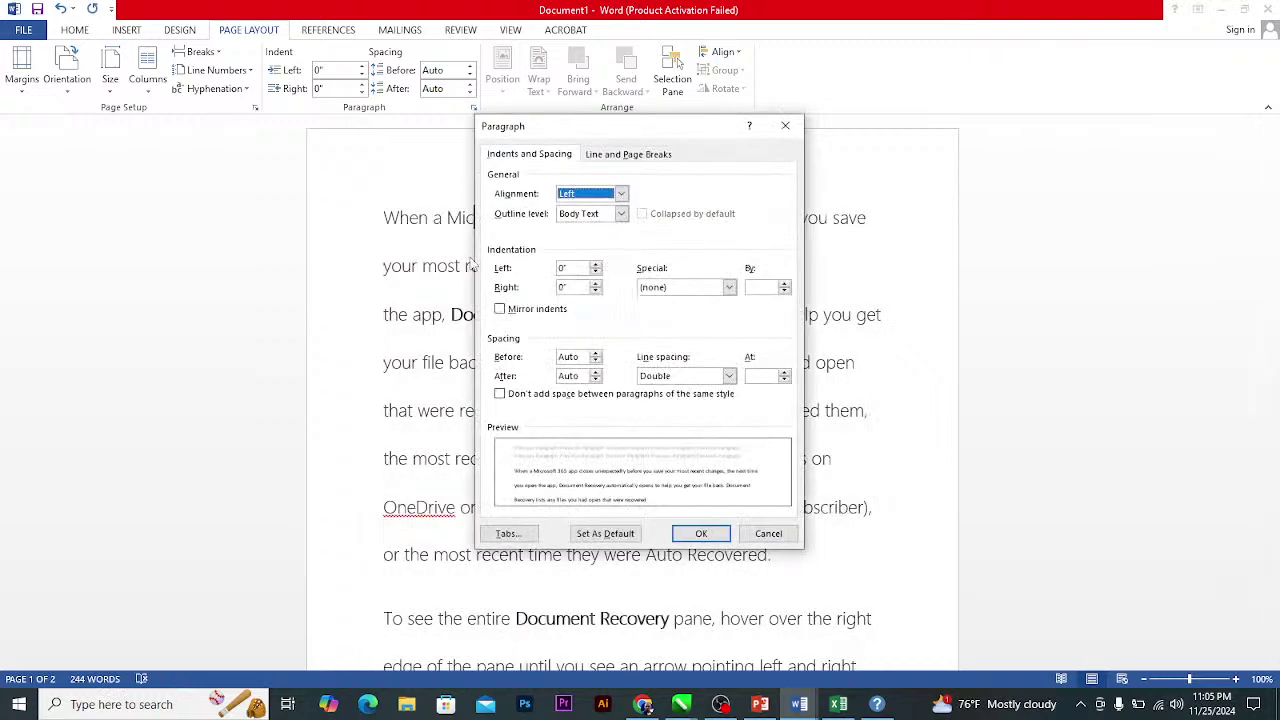
{"action": "left_click", "coordinate": [760, 533]}
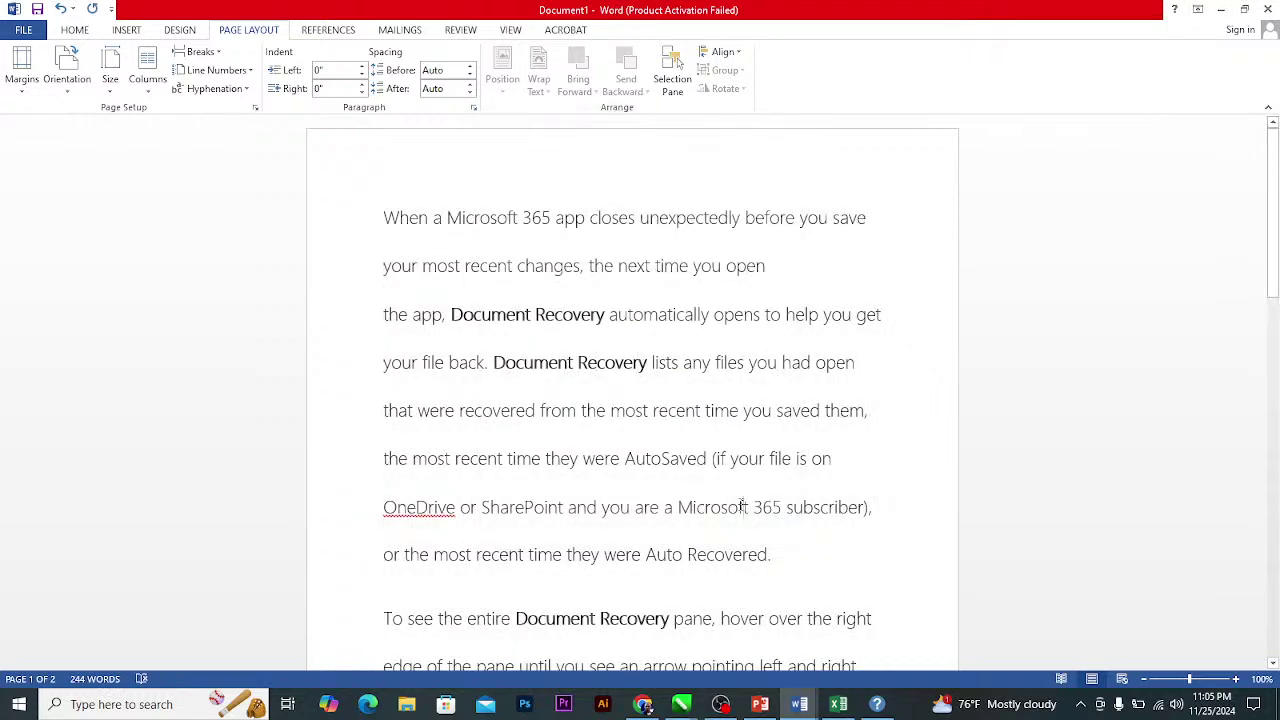
Reselect the entire text and set its line spacing back to 1.5 lines.
{"action": "key", "text": "ctrl+a"}
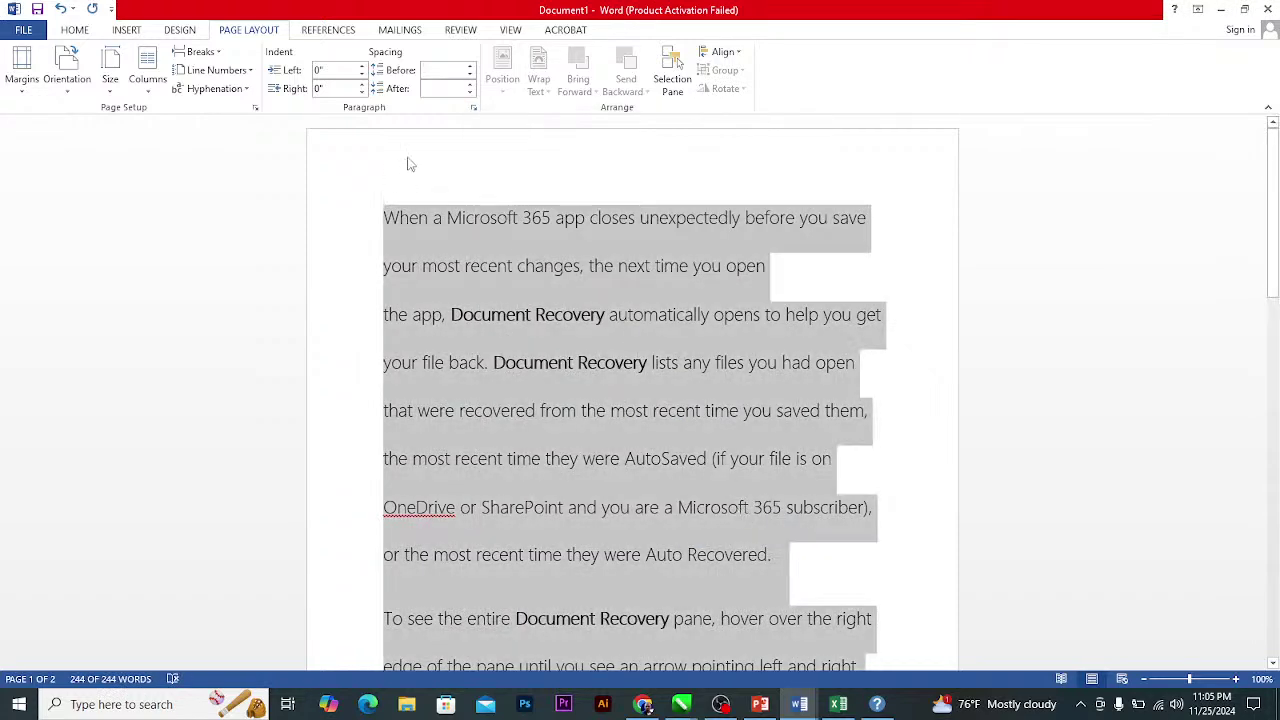
{"action": "left_click", "coordinate": [473, 107]}
{"action": "left_click", "coordinate": [729, 376]}
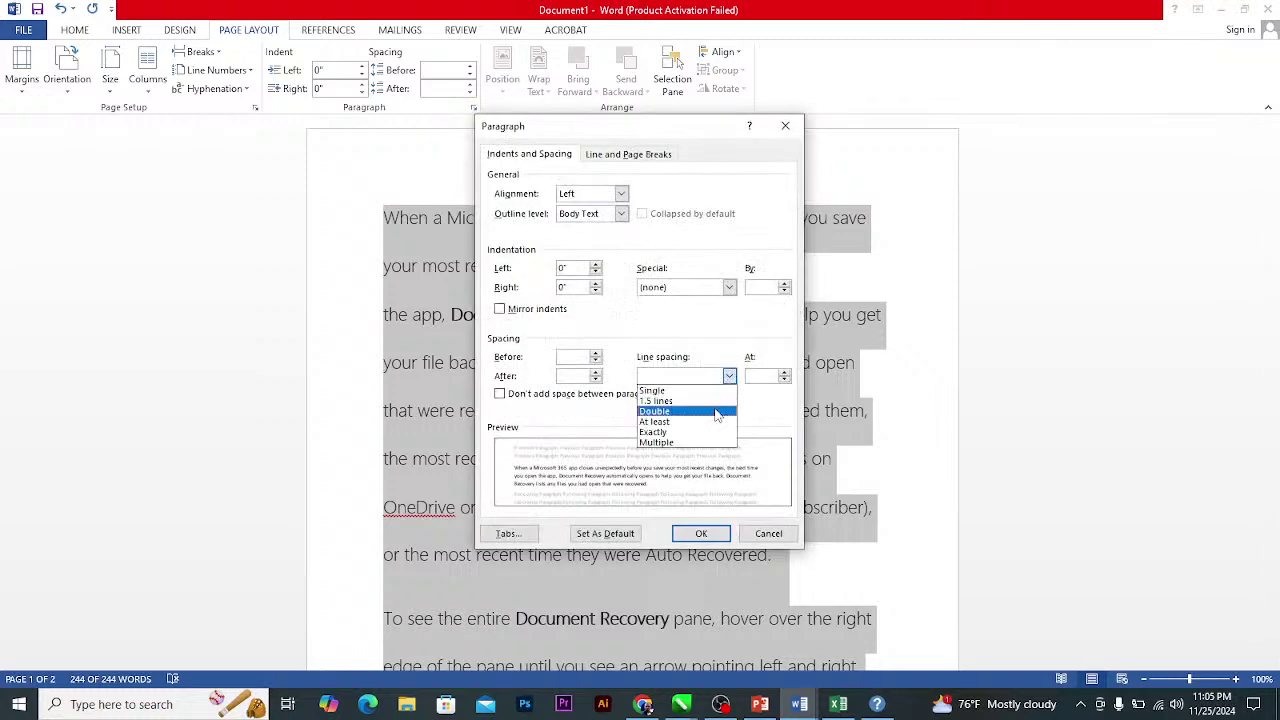
{"action": "left_click", "coordinate": [714, 401]}
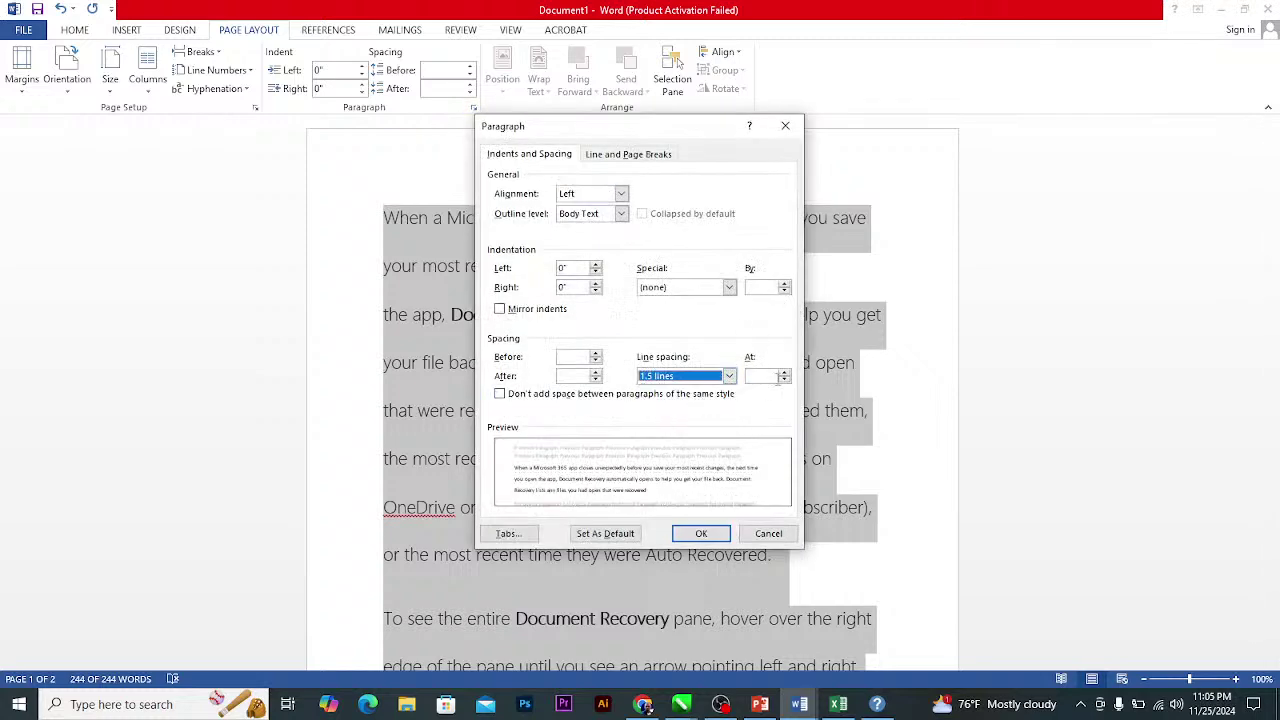
{"action": "left_click", "coordinate": [785, 380]}
{"action": "left_click", "coordinate": [785, 380]}
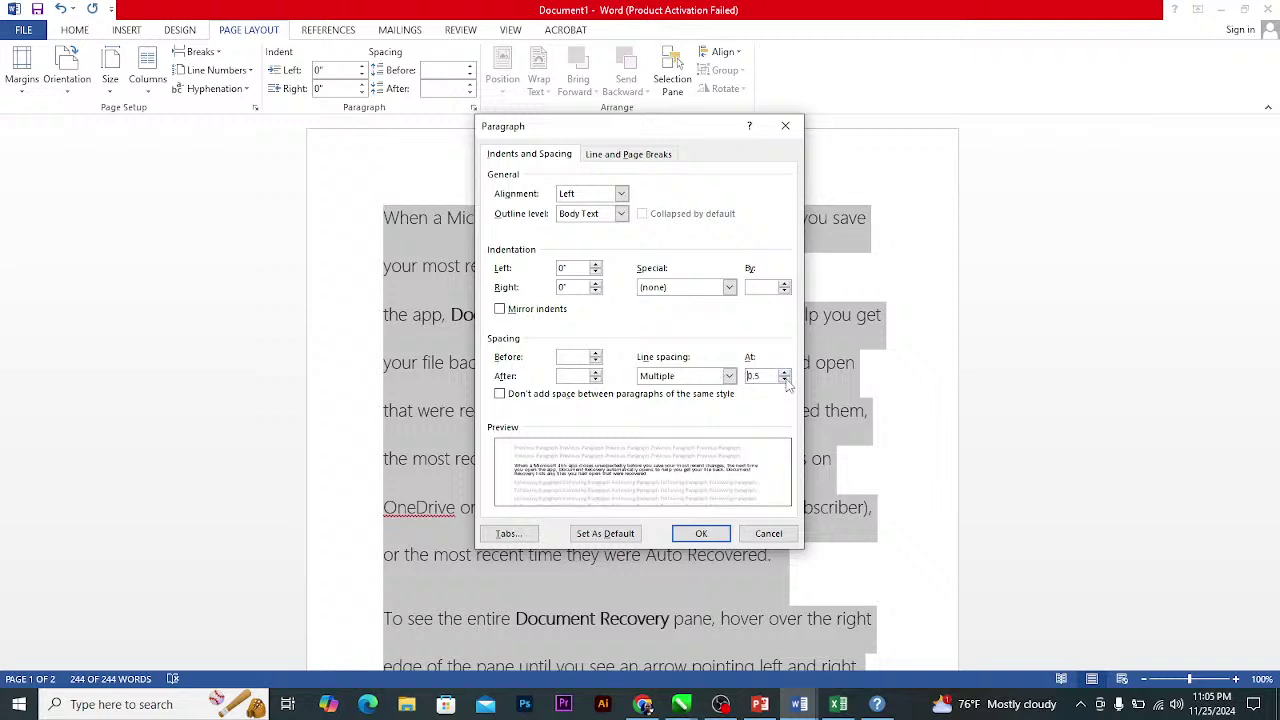
{"action": "left_click", "coordinate": [733, 380]}
{"action": "left_click", "coordinate": [738, 397]}
{"action": "left_click", "coordinate": [760, 378]}
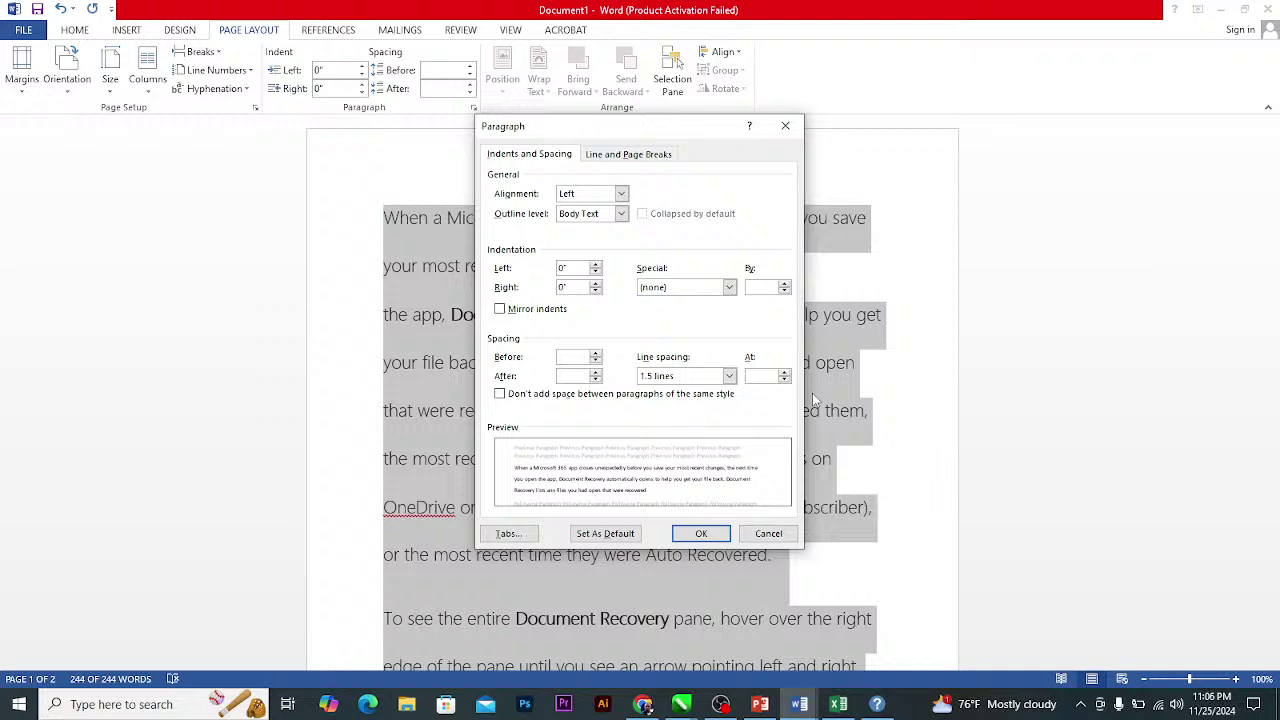
{"action": "type", "text": "1.5"}
{"action": "key", "text": "Return"}
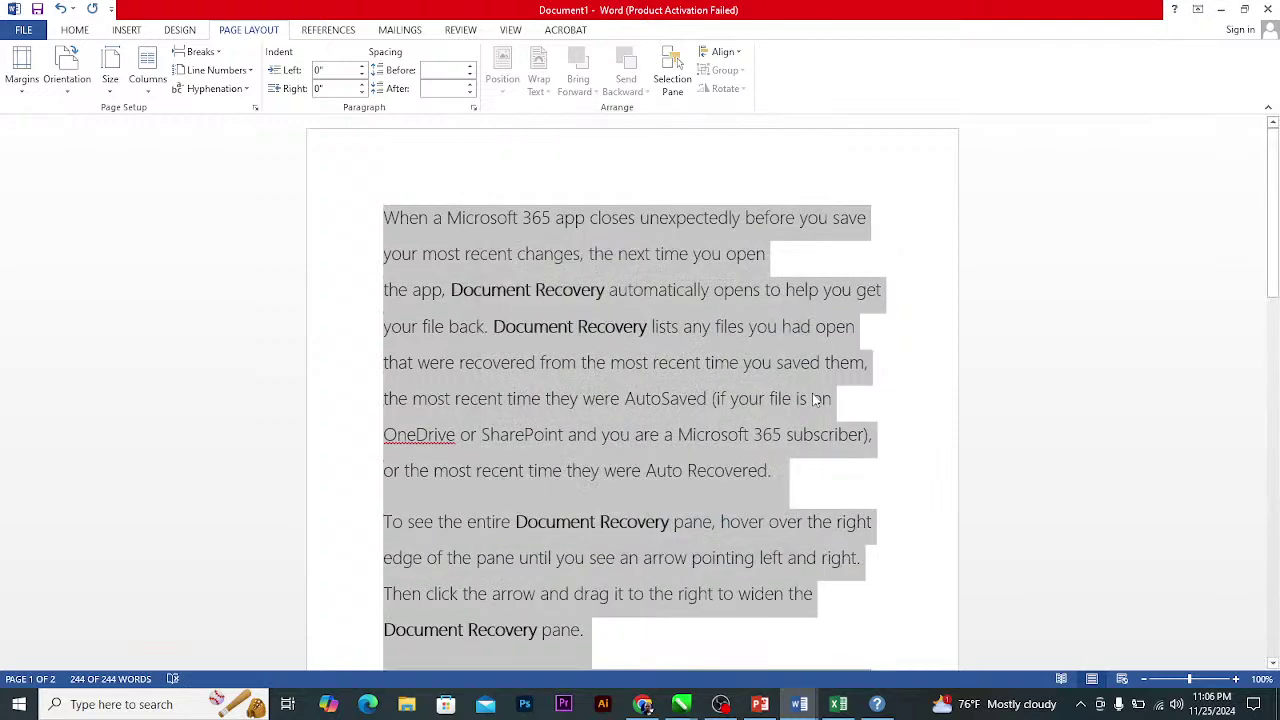
Set the line spacing of the entire text to Multiple at 1.3.
{"action": "left_click", "coordinate": [473, 107]}
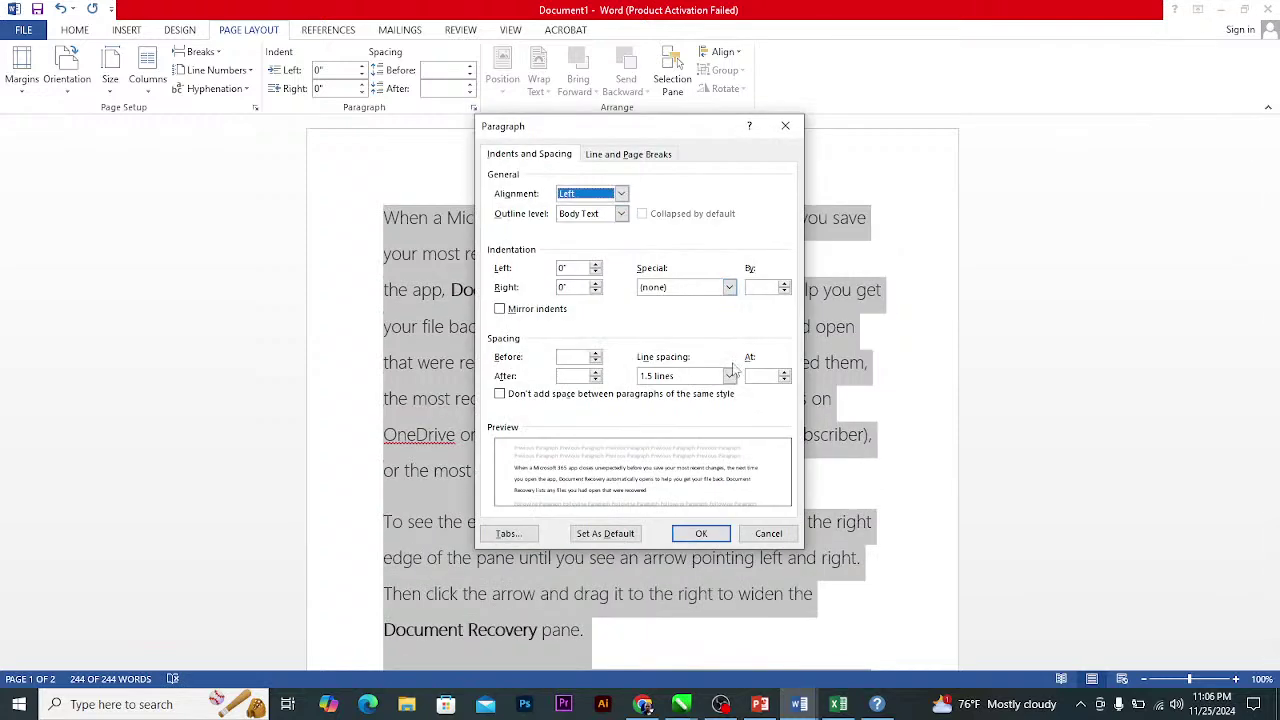
{"action": "left_click", "coordinate": [764, 376]}
{"action": "type", "text": "1"}
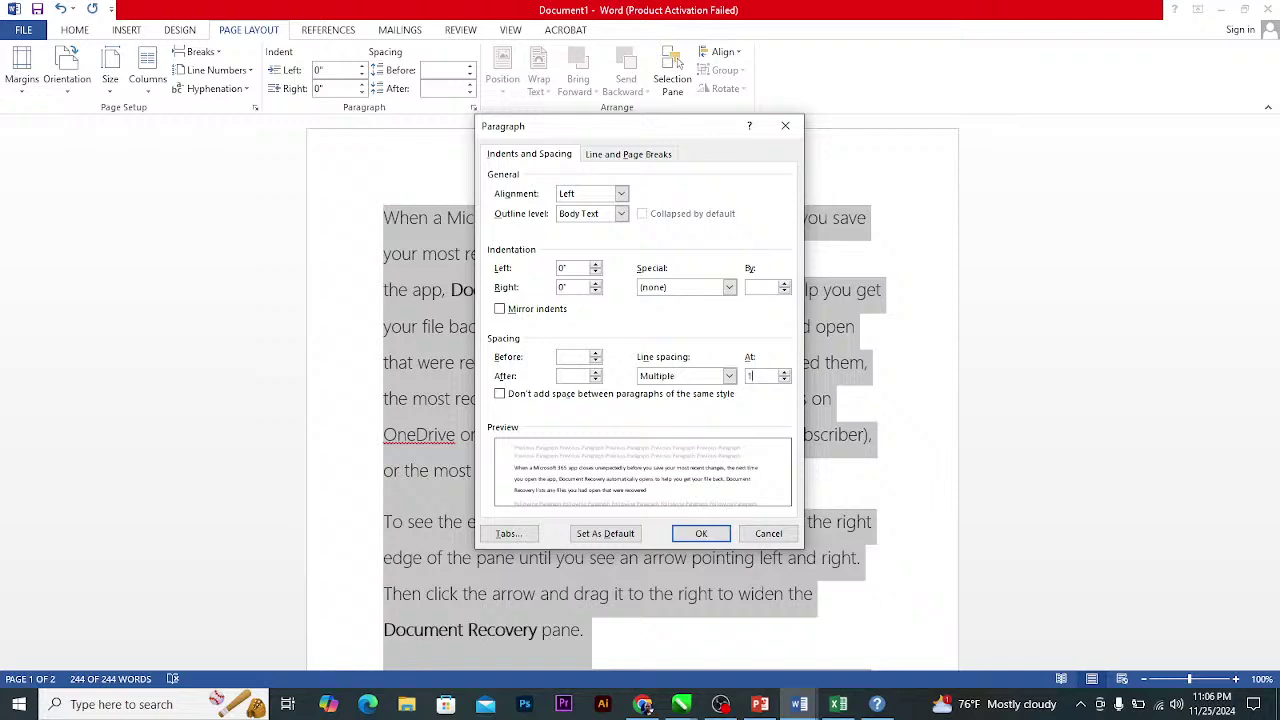
{"action": "type", "text": ".3"}
{"action": "key", "text": "Return"}
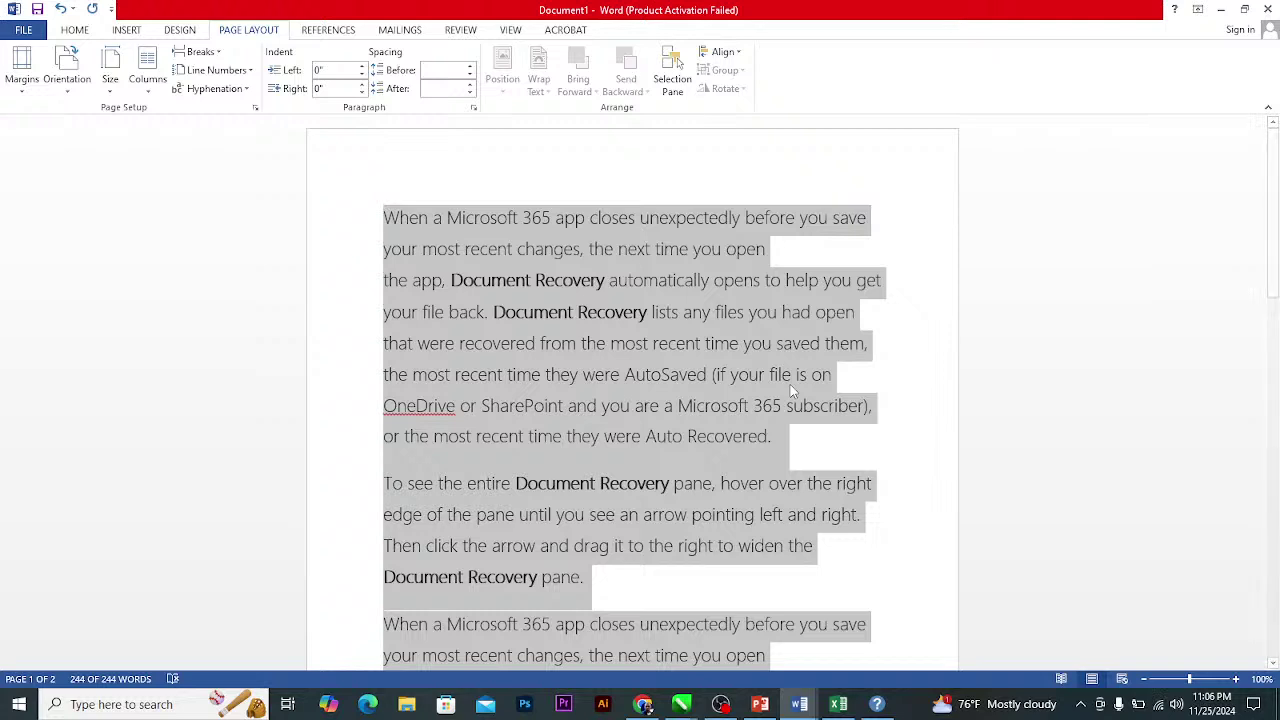
Set the line spacing of the entire text to Single and check it in the paragraph settings.
{"action": "key", "text": "ctrl+z"}
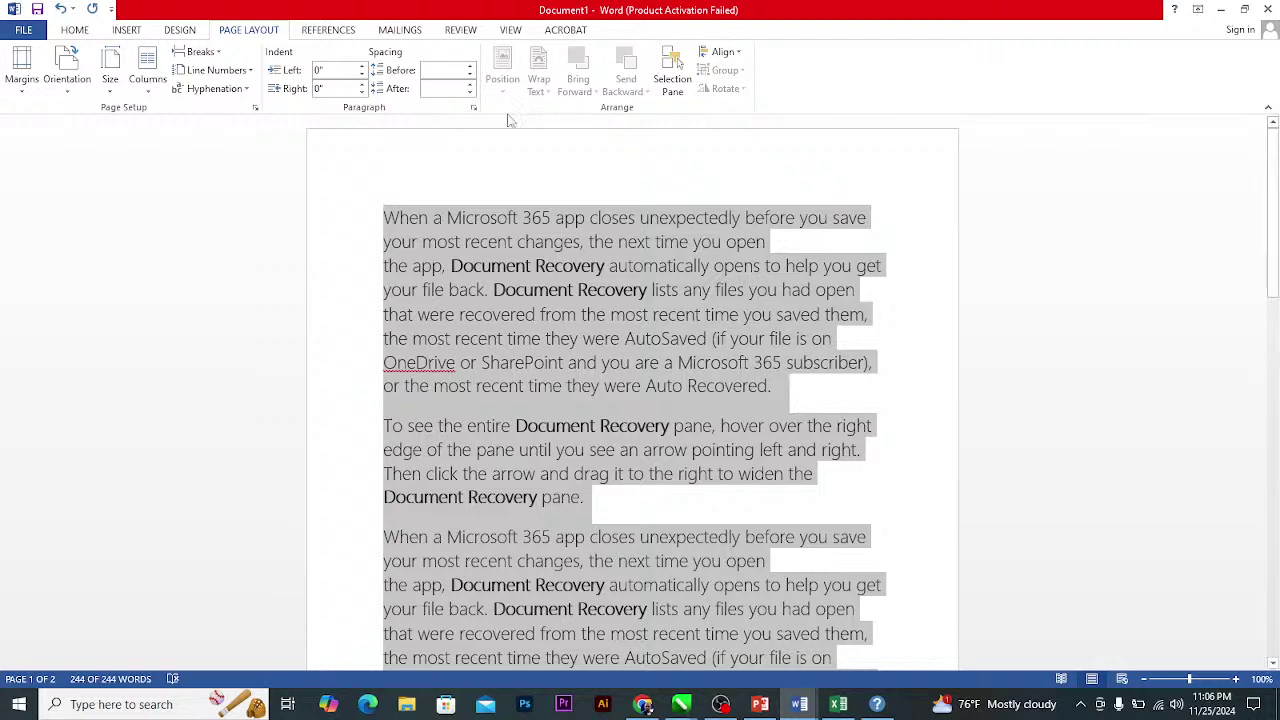
{"action": "left_click", "coordinate": [474, 107]}
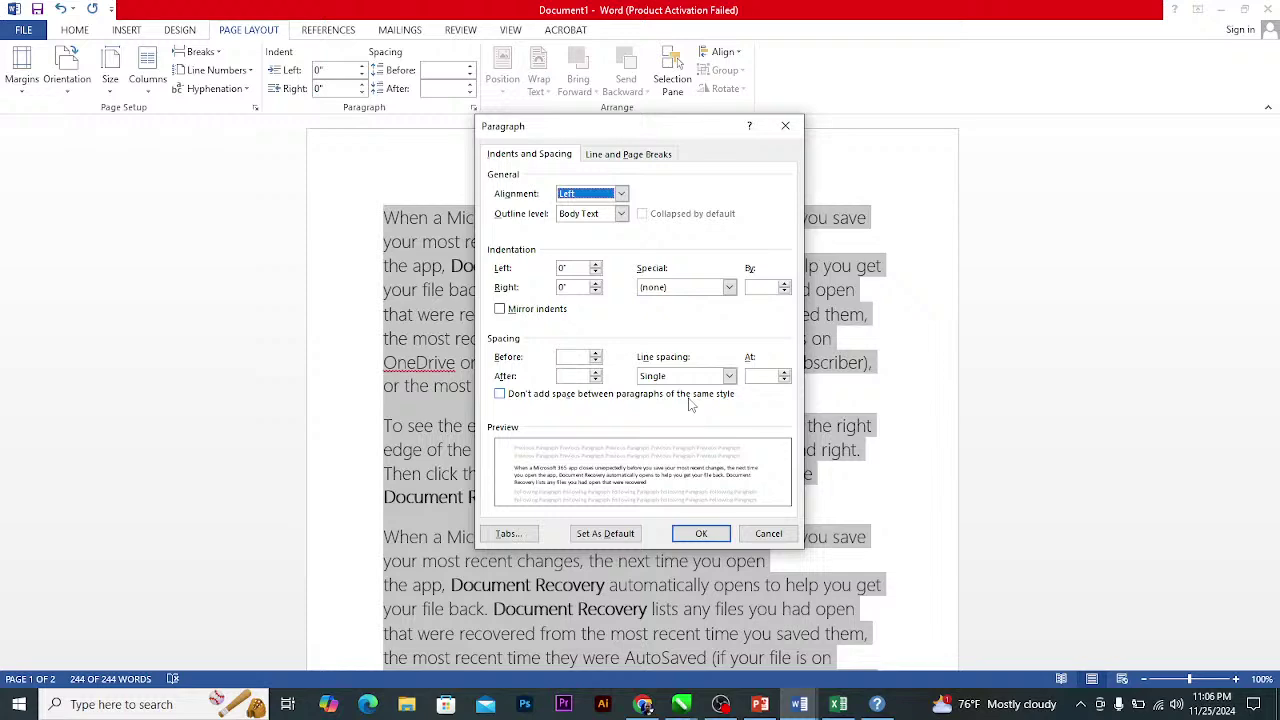
{"action": "left_click", "coordinate": [768, 534]}
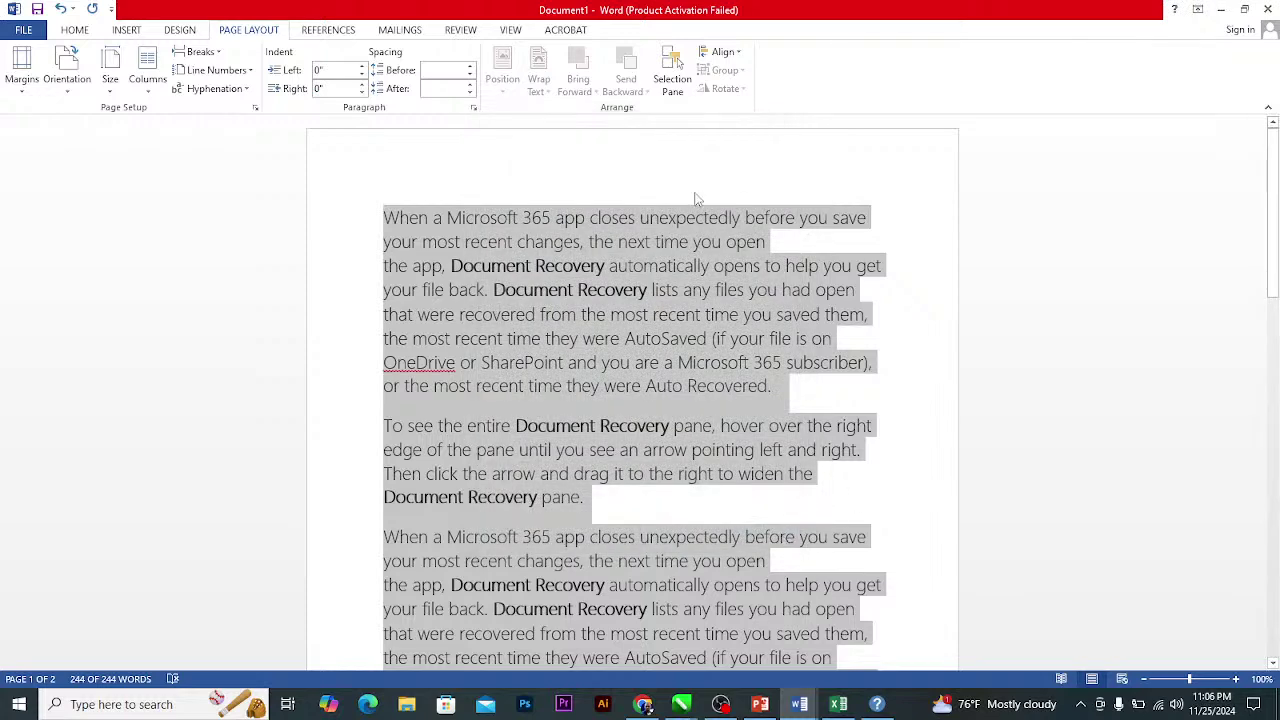
Deselect the entire text and select only the words "Recovery pane." at the end of the last paragraph.
{"action": "left_click", "coordinate": [26, 32]}
{"action": "key", "text": "Escape"}
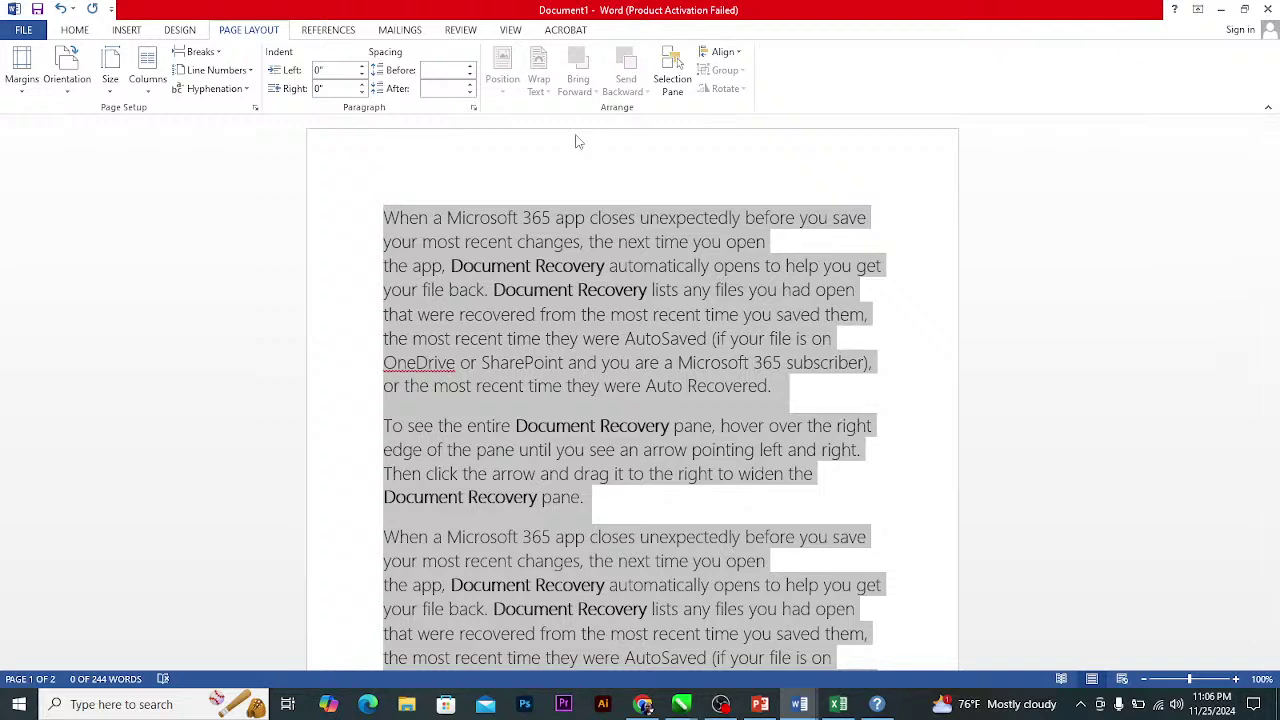
{"action": "left_click", "coordinate": [78, 31]}
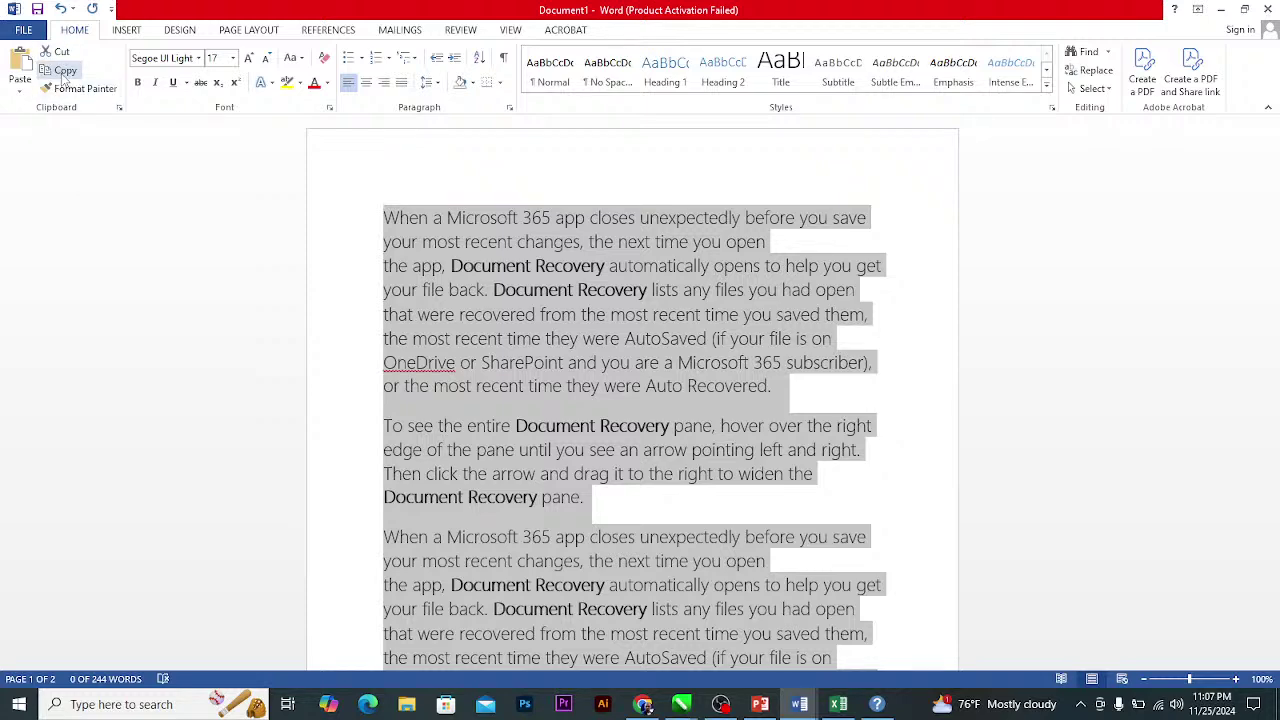
{"action": "left_click", "coordinate": [482, 262]}
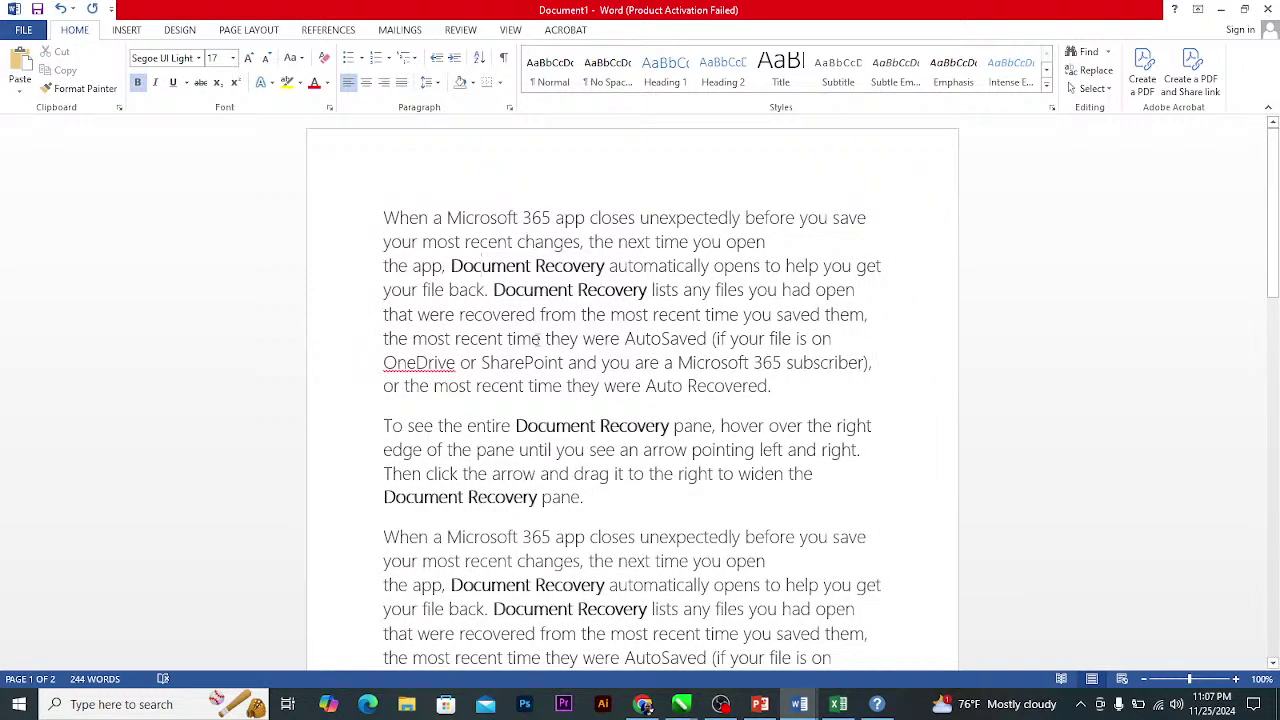
{"action": "scroll", "coordinate": [540, 338], "scroll_direction": "down", "scroll_amount": 7}
{"action": "left_click_drag", "start_coordinate": [583, 318], "coordinate": [467, 318]}
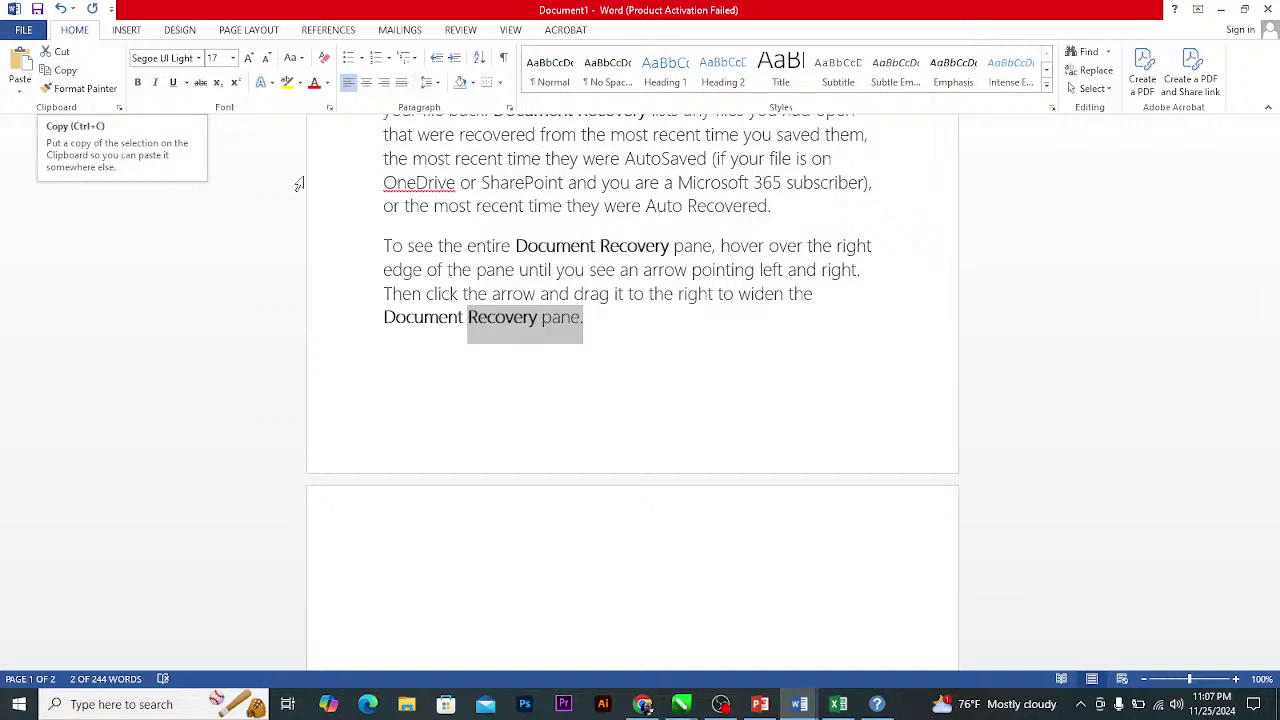
Switch to the KEYBOARD CODES document and examine the line spacing, subscript, superscript and word selection shortcuts at 220% zoom.
{"action": "left_click", "coordinate": [798, 705]}
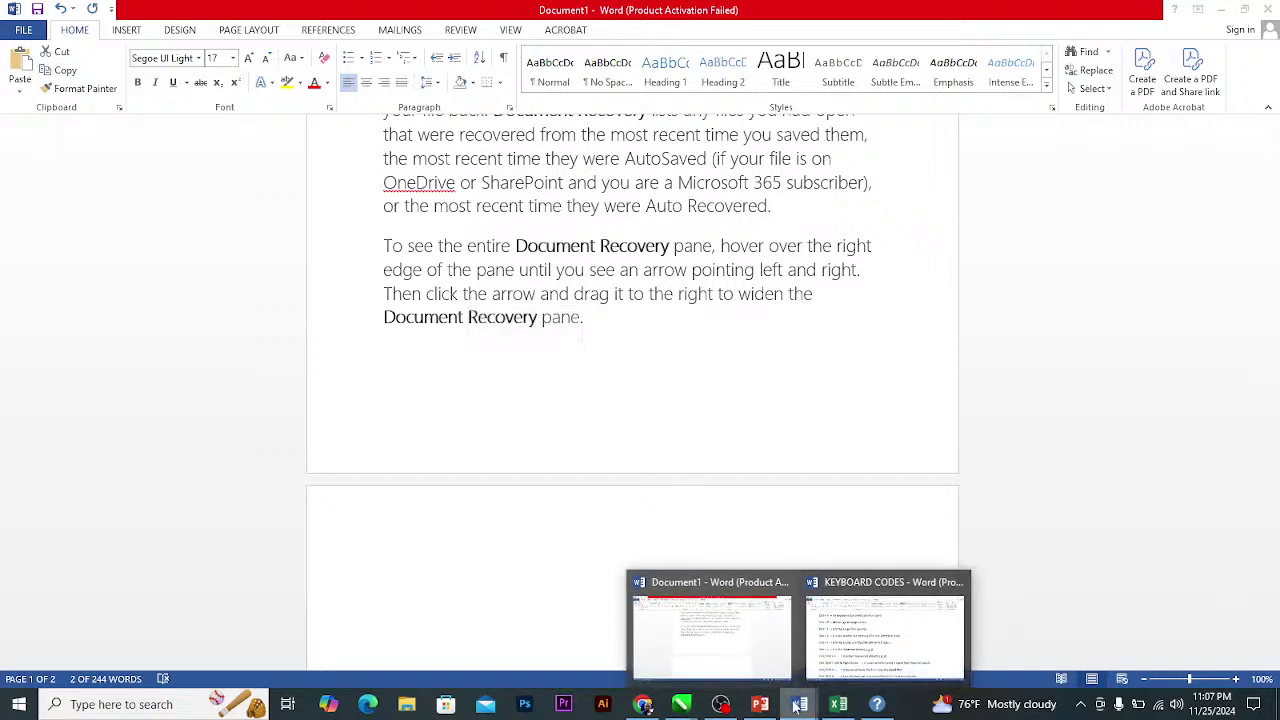
{"action": "left_click", "coordinate": [864, 636]}
{"action": "scroll", "coordinate": [552, 401], "scroll_direction": "down", "scroll_amount": 7, "text": "ctrl"}
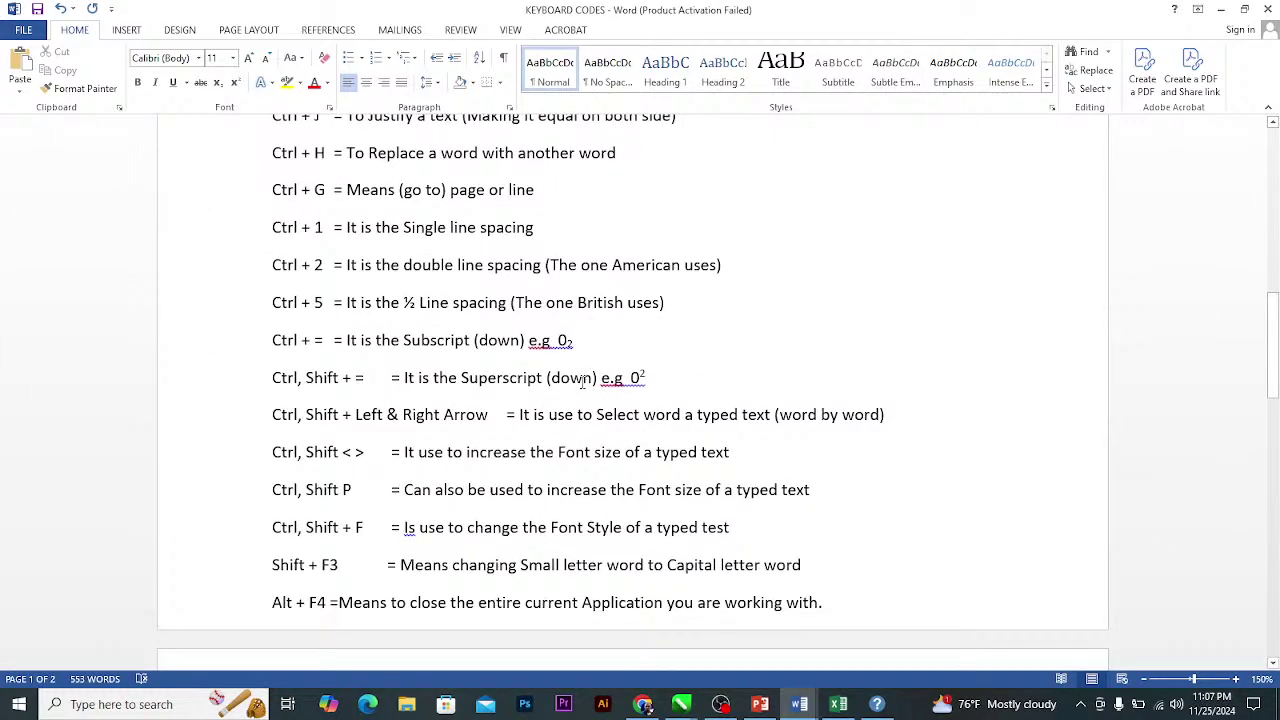
{"action": "scroll", "coordinate": [413, 364], "scroll_direction": "up", "scroll_amount": 4, "text": "ctrl"}
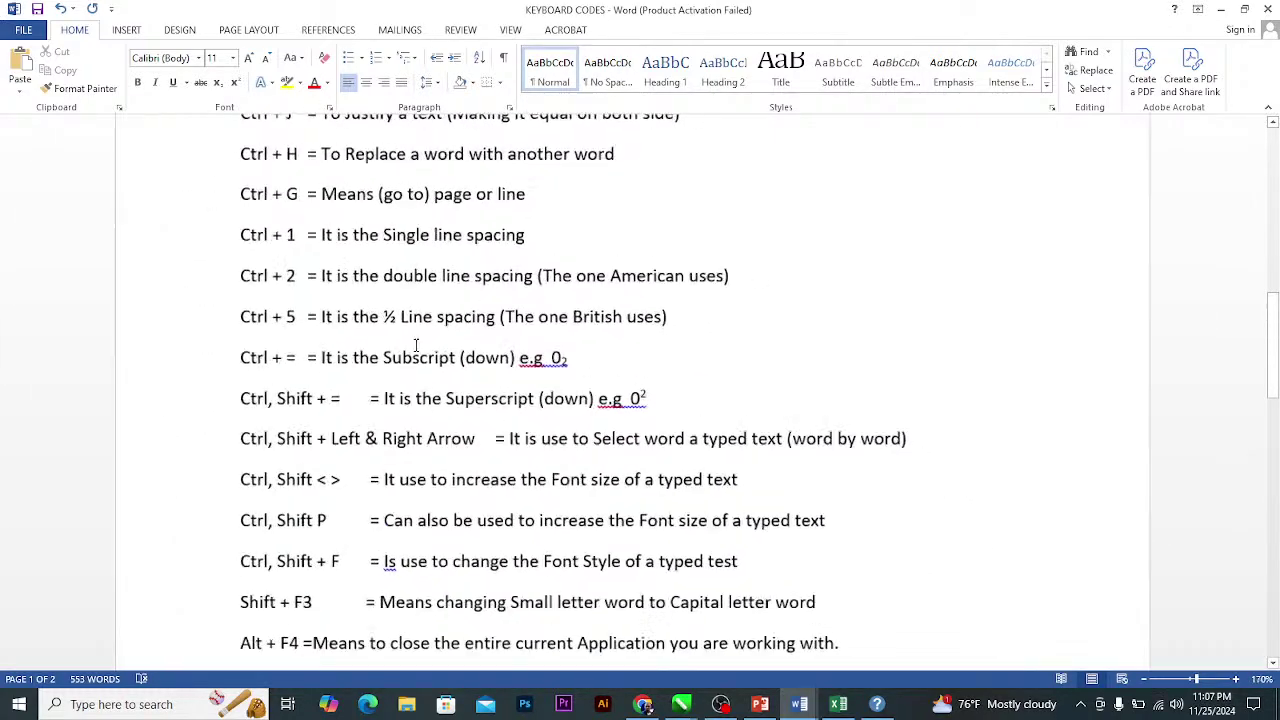
{"action": "scroll", "coordinate": [413, 364], "scroll_direction": "up", "scroll_amount": 3, "text": "ctrl"}
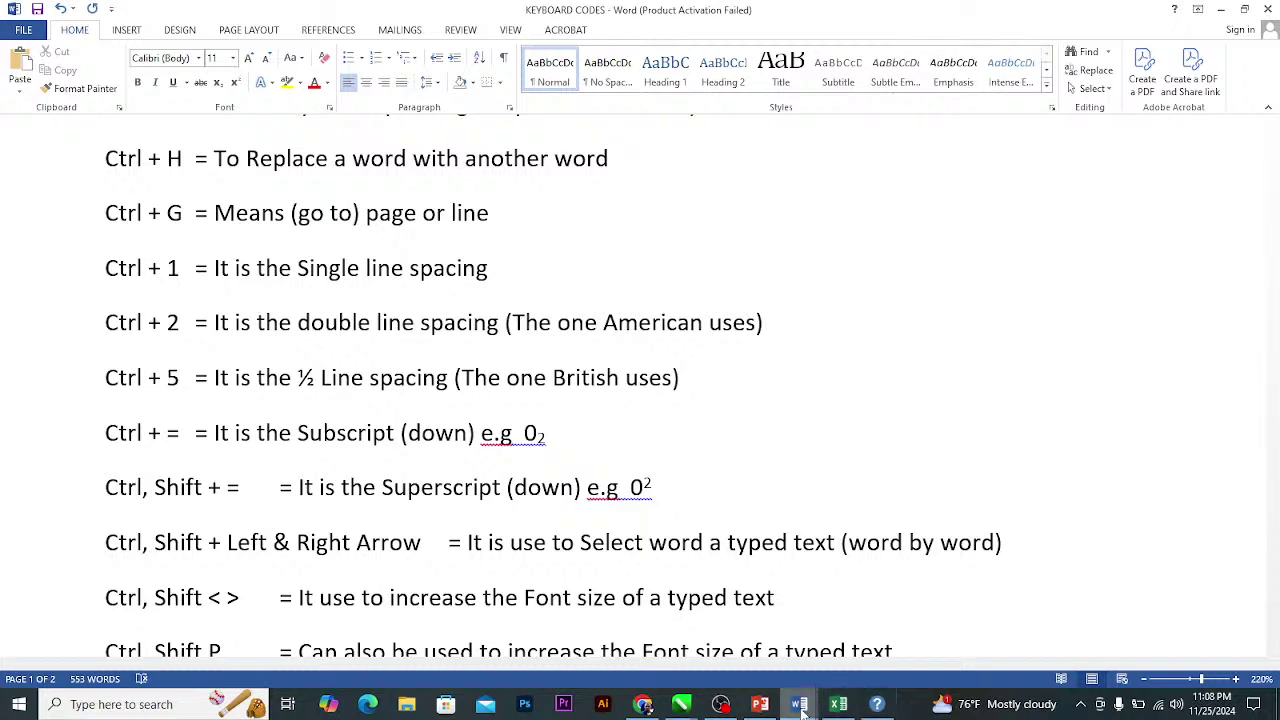
Return to Document1 and enter 02 on the empty line below the last paragraph.
{"action": "mouse_move", "coordinate": [800, 708]}
{"action": "left_click", "coordinate": [772, 645]}
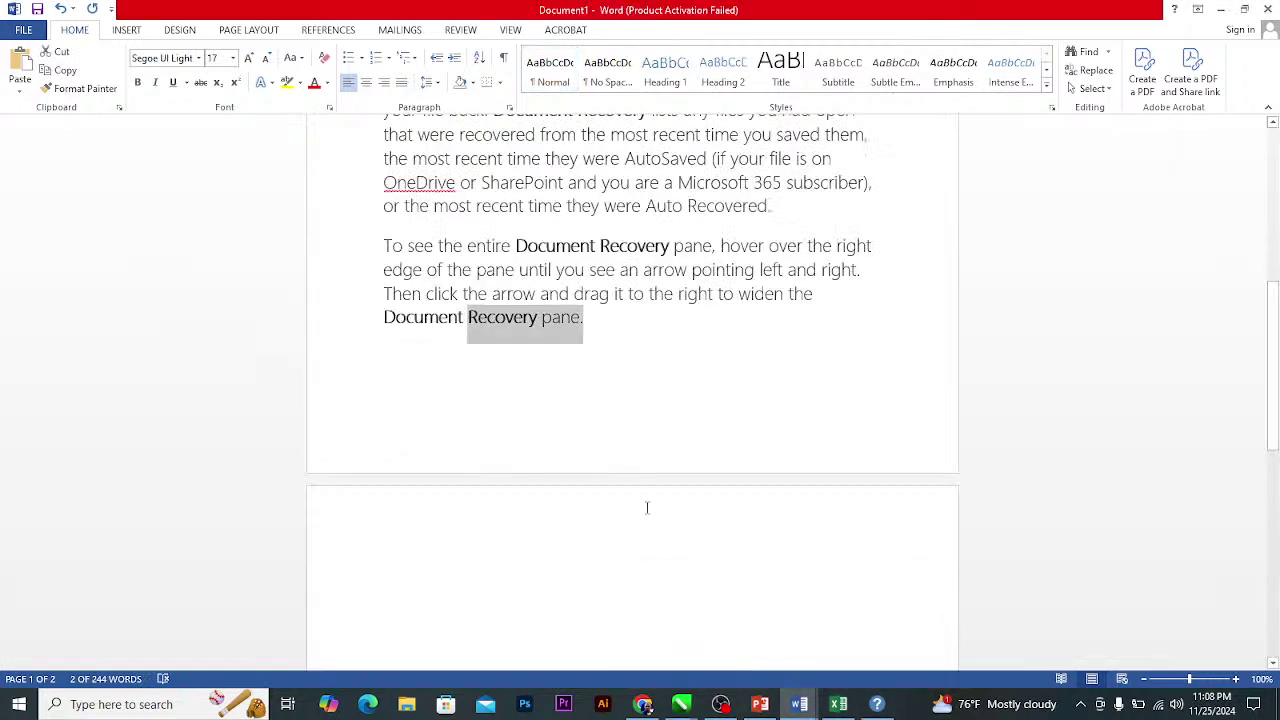
{"action": "left_click", "coordinate": [598, 376]}
{"action": "left_click", "coordinate": [562, 577]}
{"action": "left_click", "coordinate": [510, 376]}
{"action": "type", "text": "02"}
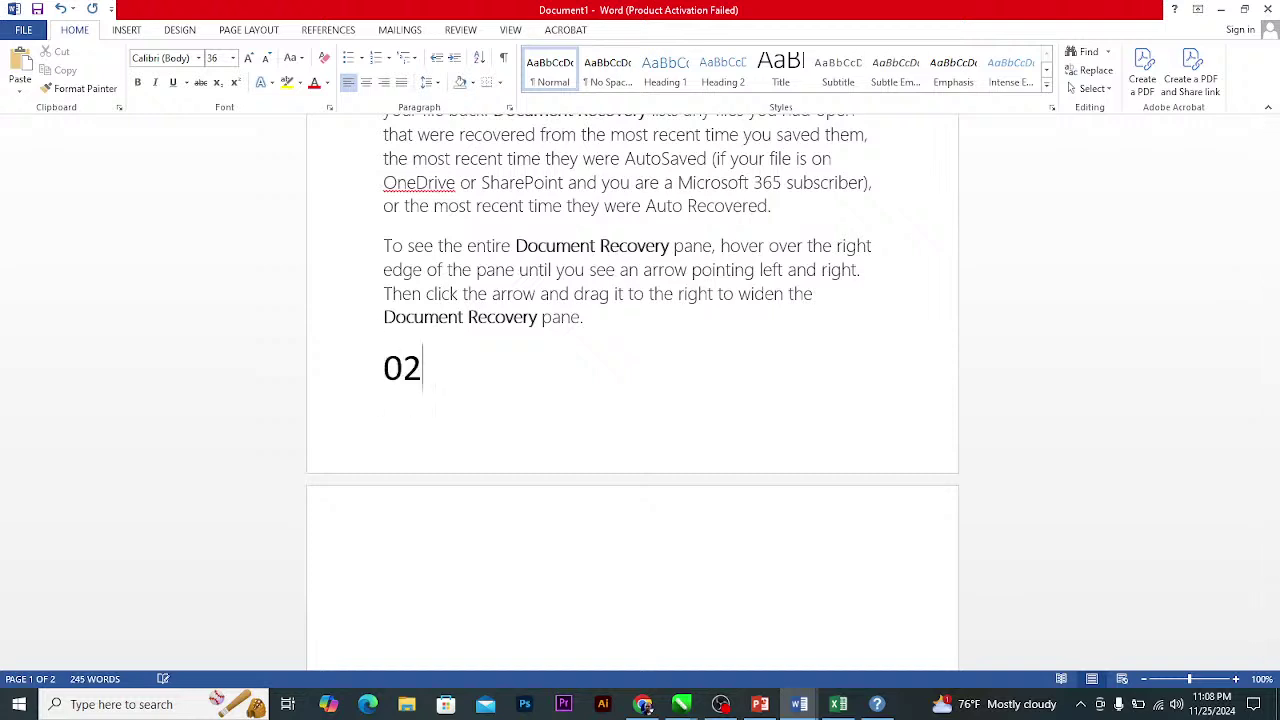
Select the digit 2 in the 02 entry, then remove the whole entry below the last paragraph.
{"action": "left_click_drag", "start_coordinate": [425, 368], "coordinate": [403, 370]}
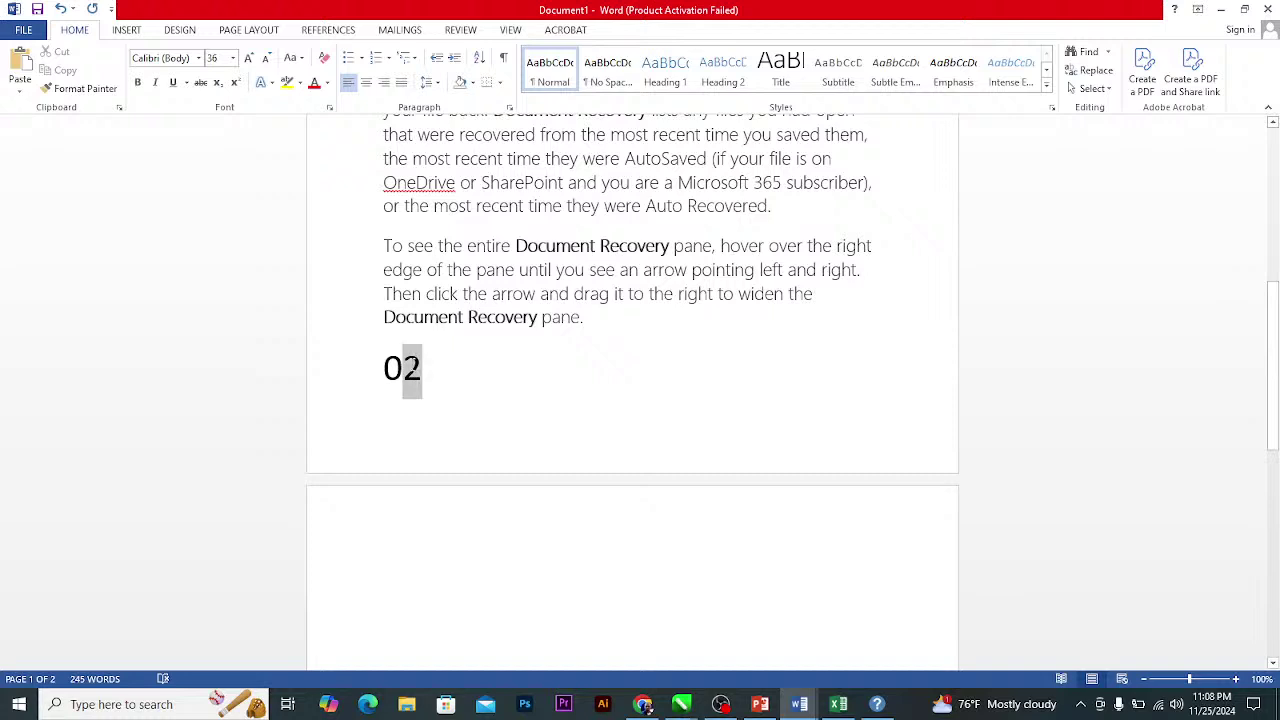
{"action": "left_click", "coordinate": [558, 377]}
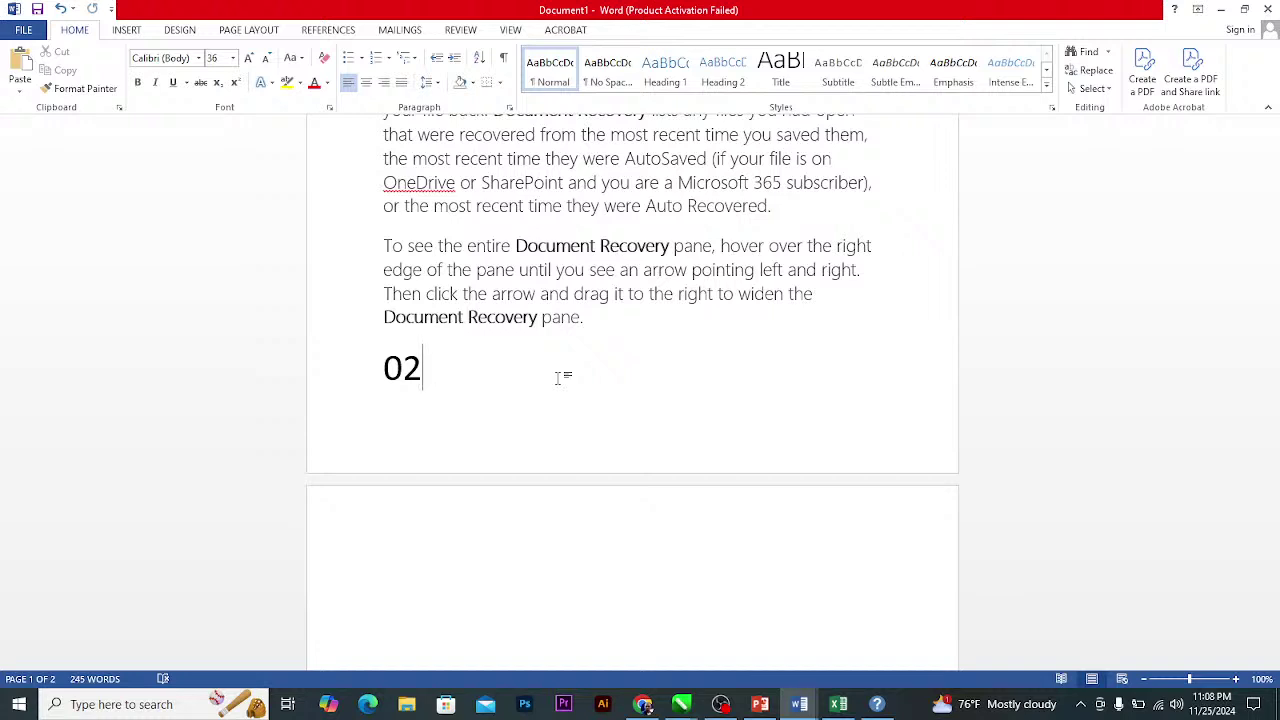
{"action": "left_click", "coordinate": [576, 345]}
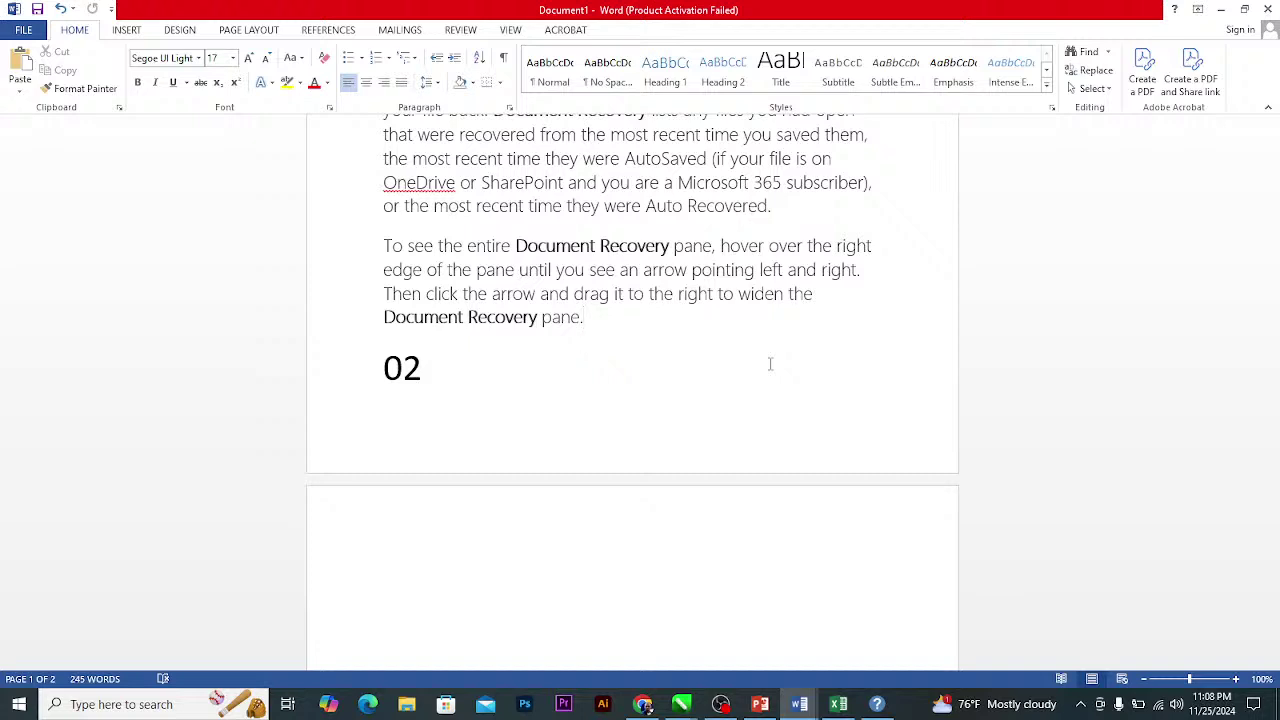
{"action": "left_click", "coordinate": [483, 418]}
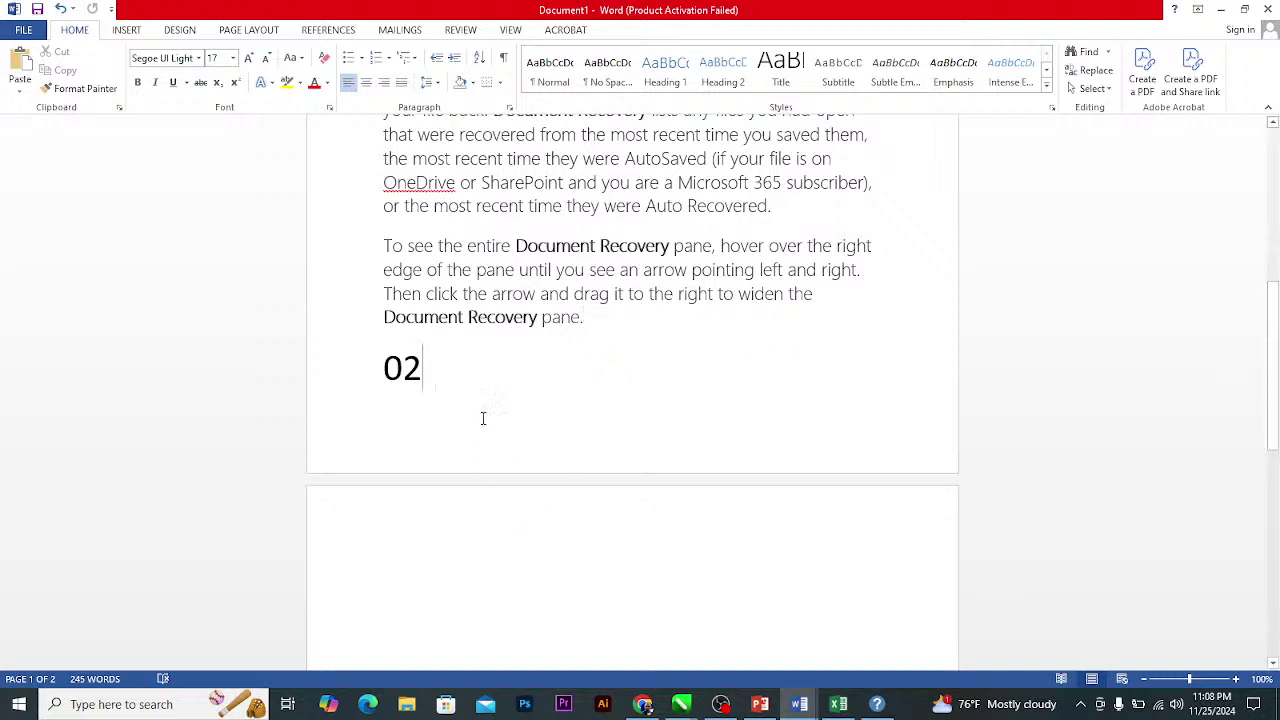
{"action": "left_click_drag", "start_coordinate": [422, 368], "coordinate": [398, 368]}
{"action": "key", "text": "BackSpace"}
{"action": "key", "text": "BackSpace"}
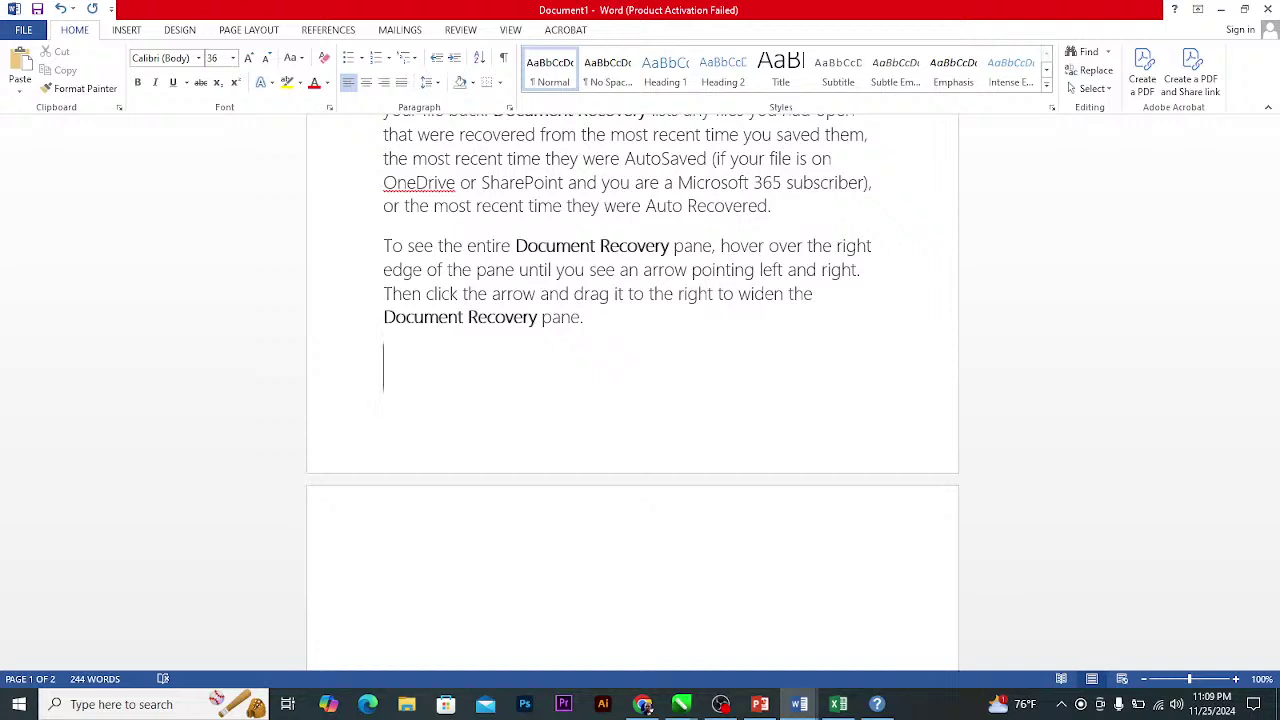
Enter the word Cursor on the empty line below the last paragraph and erase it again.
{"action": "type", "text": "curo"}
{"action": "key", "text": "BackSpace"}
{"action": "type", "text": "sor"}
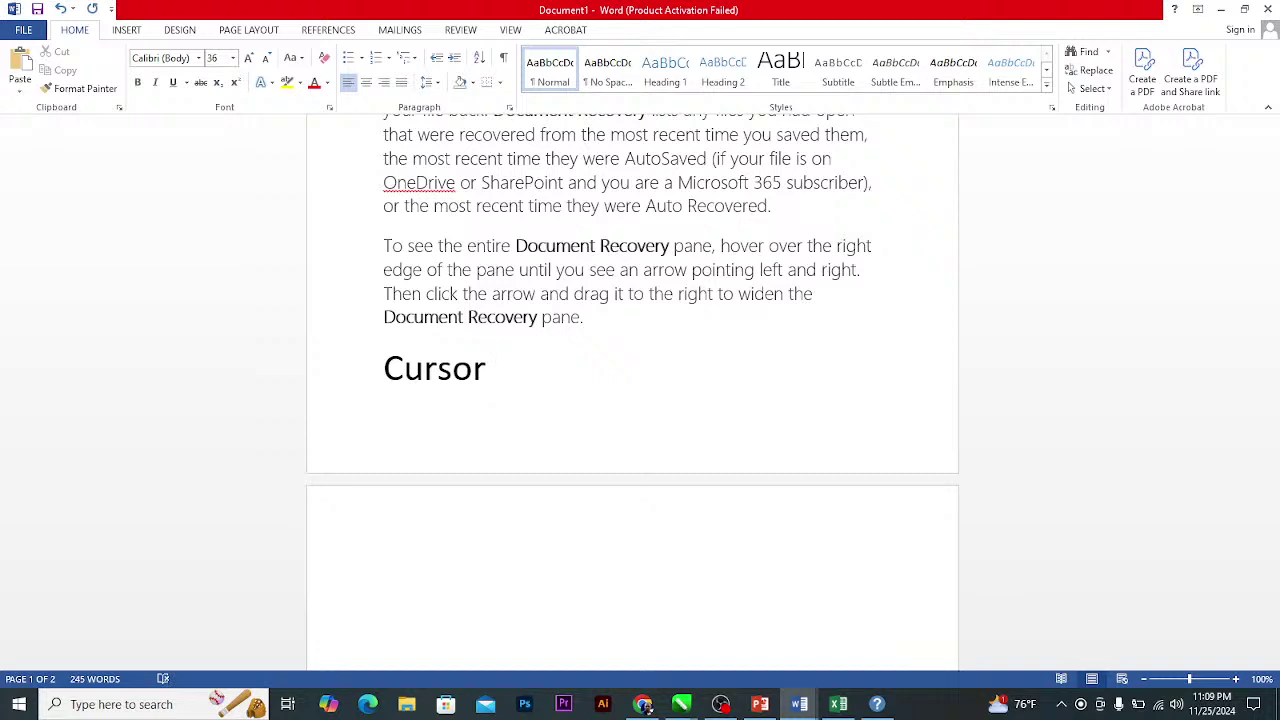
{"action": "key", "text": "BackSpace"}
{"action": "key", "text": "BackSpace"}
{"action": "key", "text": "BackSpace"}
{"action": "key", "text": "BackSpace"}
{"action": "key", "text": "BackSpace"}
{"action": "key", "text": "BackSpace"}
{"action": "key", "text": "BackSpace"}
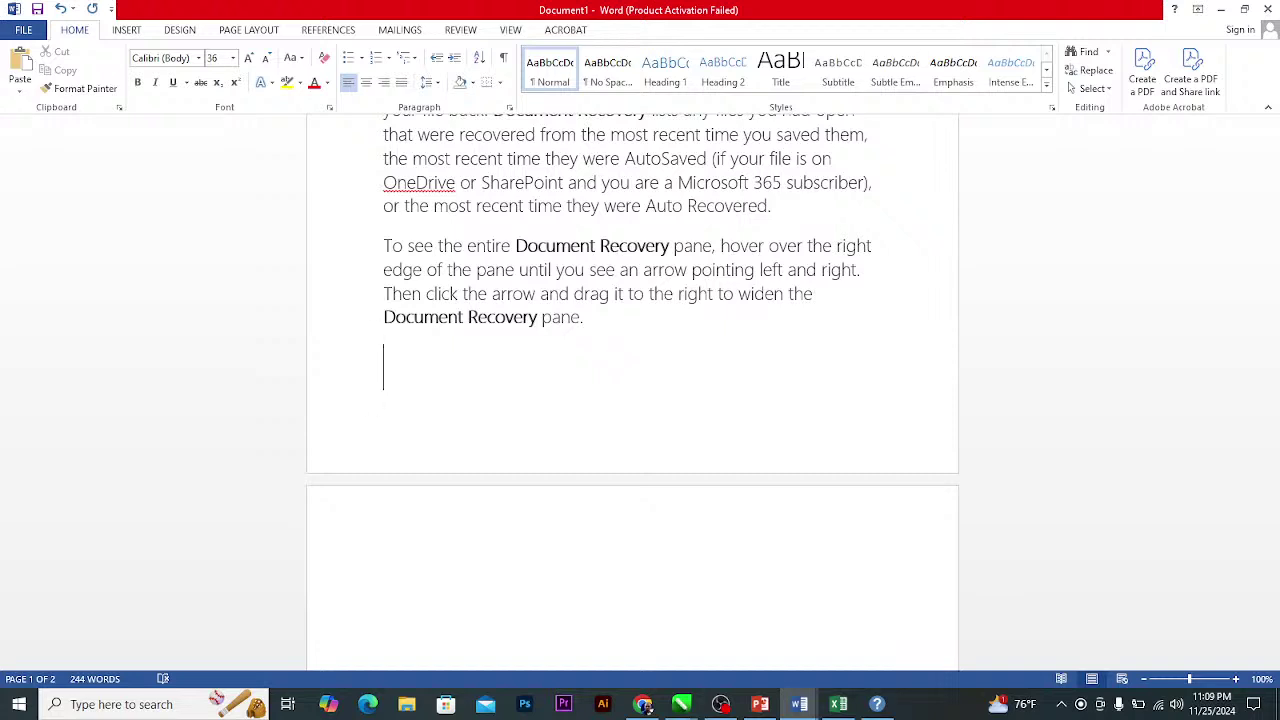
Retype the full stop ending the last paragraph and select its final sentence word by word, from "pane." back to "Then".
{"action": "left_click", "coordinate": [586, 316]}
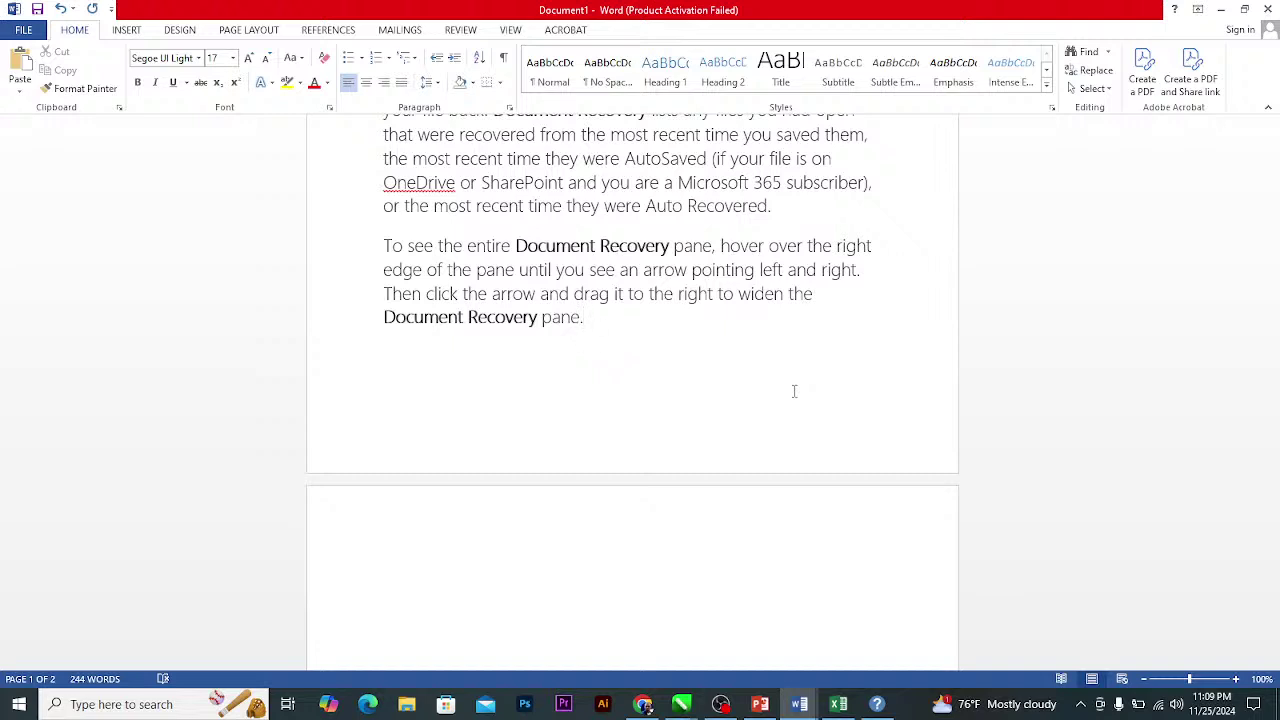
{"action": "key", "text": "BackSpace"}
{"action": "type", "text": "."}
{"action": "key", "text": "shift+Left"}
{"action": "key", "text": "ctrl+shift+Left"}
{"action": "key", "text": "ctrl+shift+Left"}
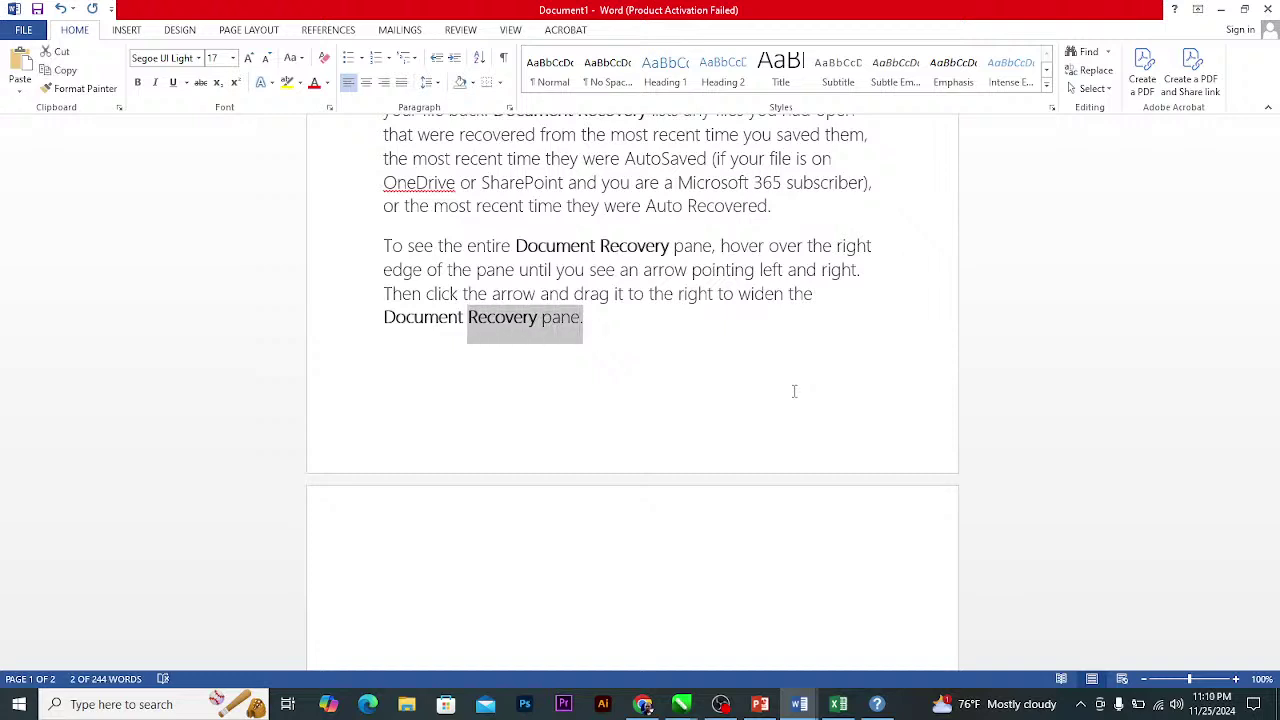
{"action": "key", "text": "ctrl+shift+Left"}
{"action": "key", "text": "ctrl+shift+Left"}
{"action": "key", "text": "ctrl+shift+Left"}
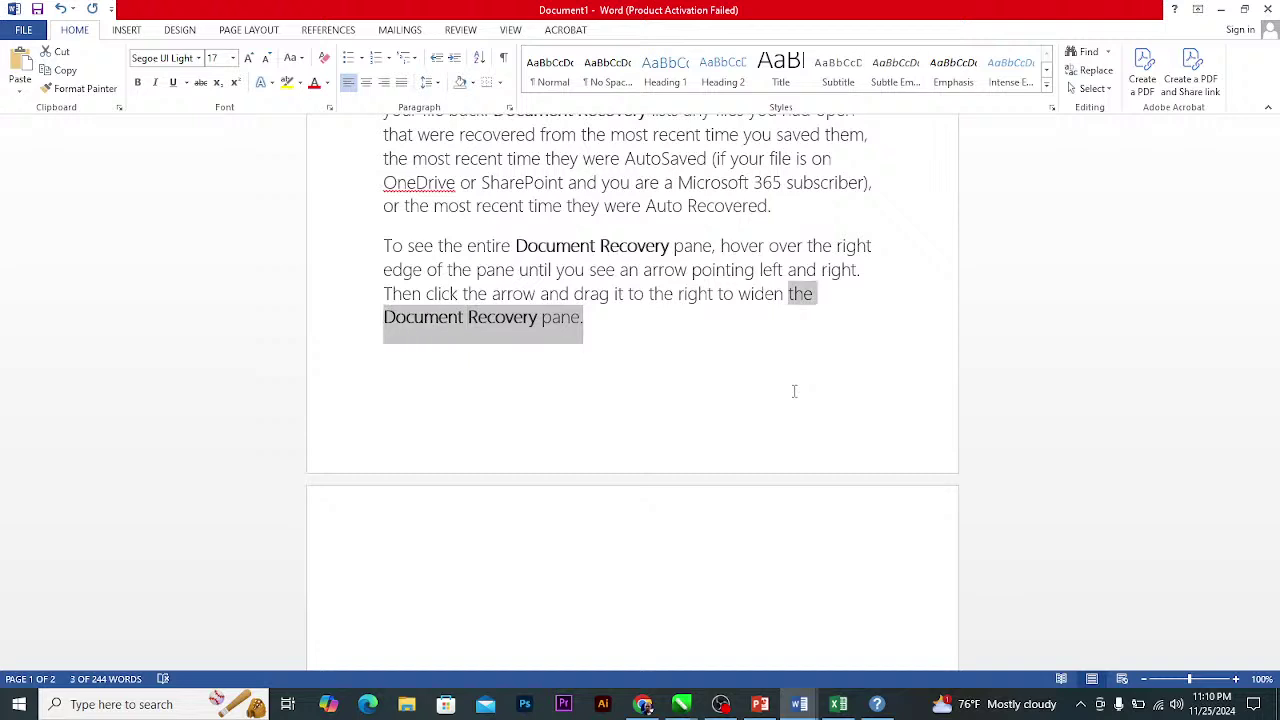
{"action": "key", "text": "ctrl+shift+Left"}
{"action": "key", "text": "ctrl+shift+Left"}
{"action": "key", "text": "ctrl+shift+Left"}
{"action": "key", "text": "ctrl+shift+Left"}
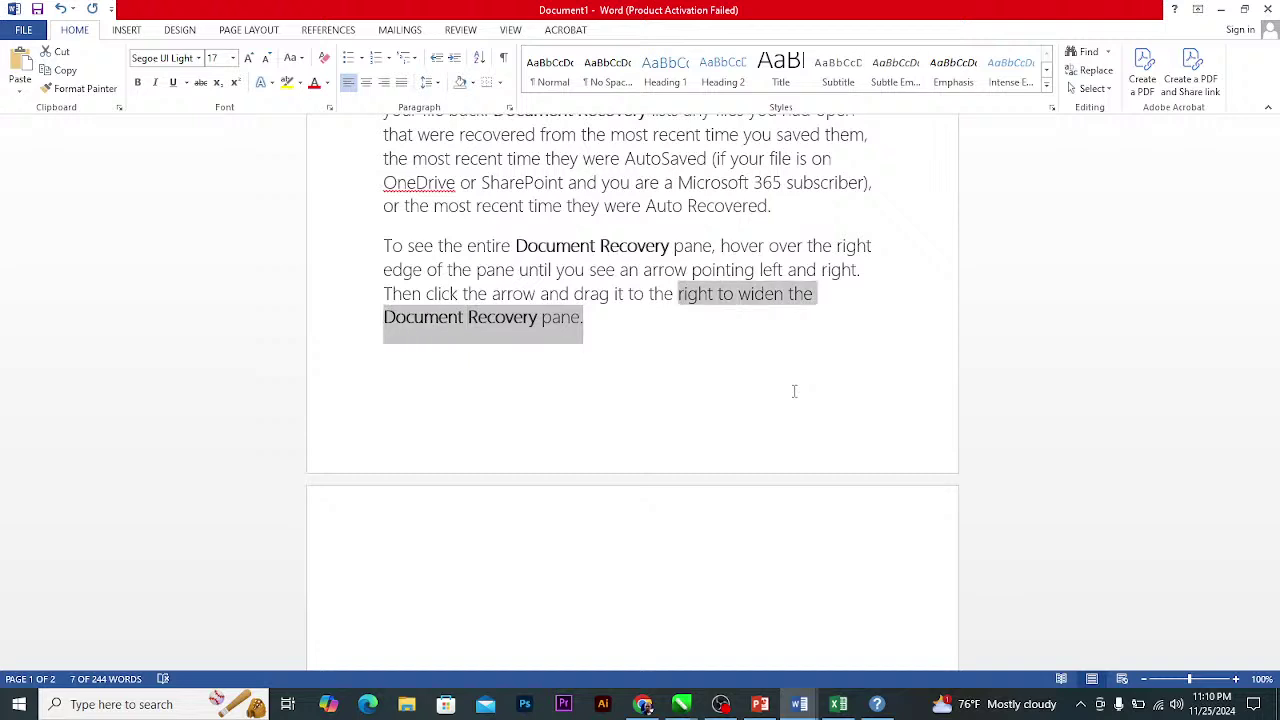
{"action": "key", "text": "ctrl+shift+Left"}
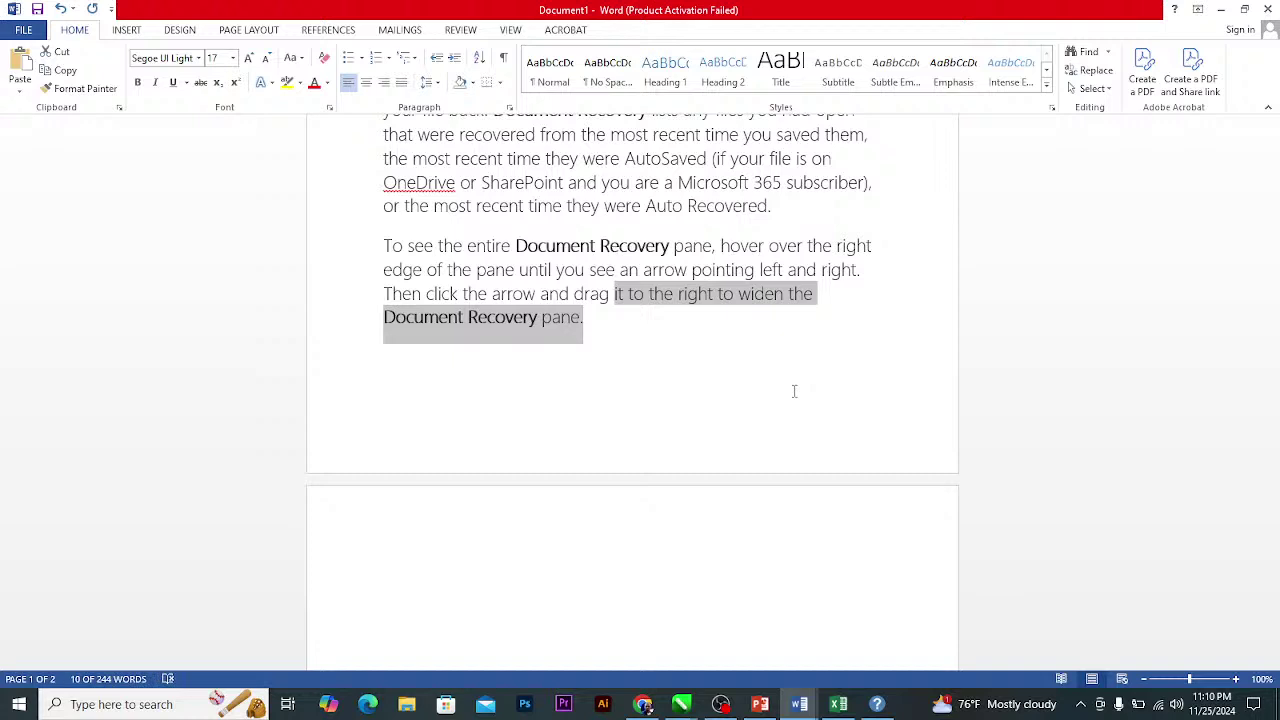
{"action": "key", "text": "ctrl+shift+Left"}
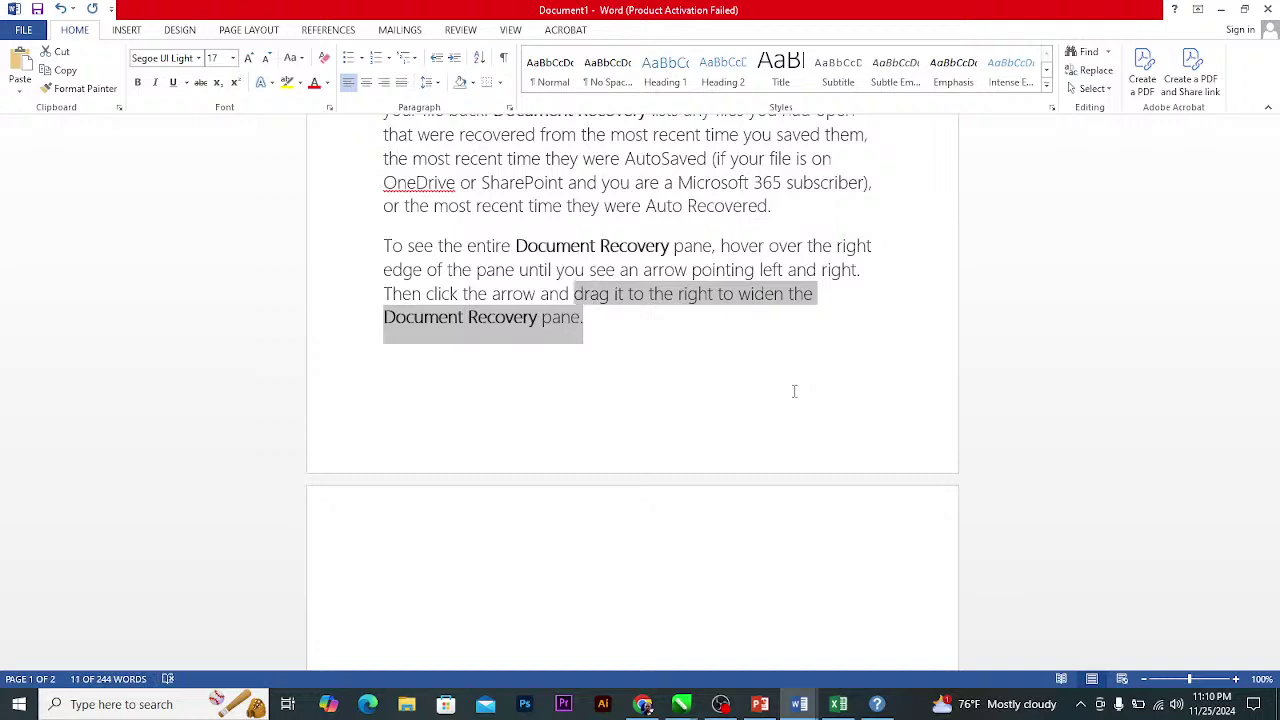
{"action": "key", "text": "ctrl+shift+Left"}
{"action": "key", "text": "ctrl+shift+Left"}
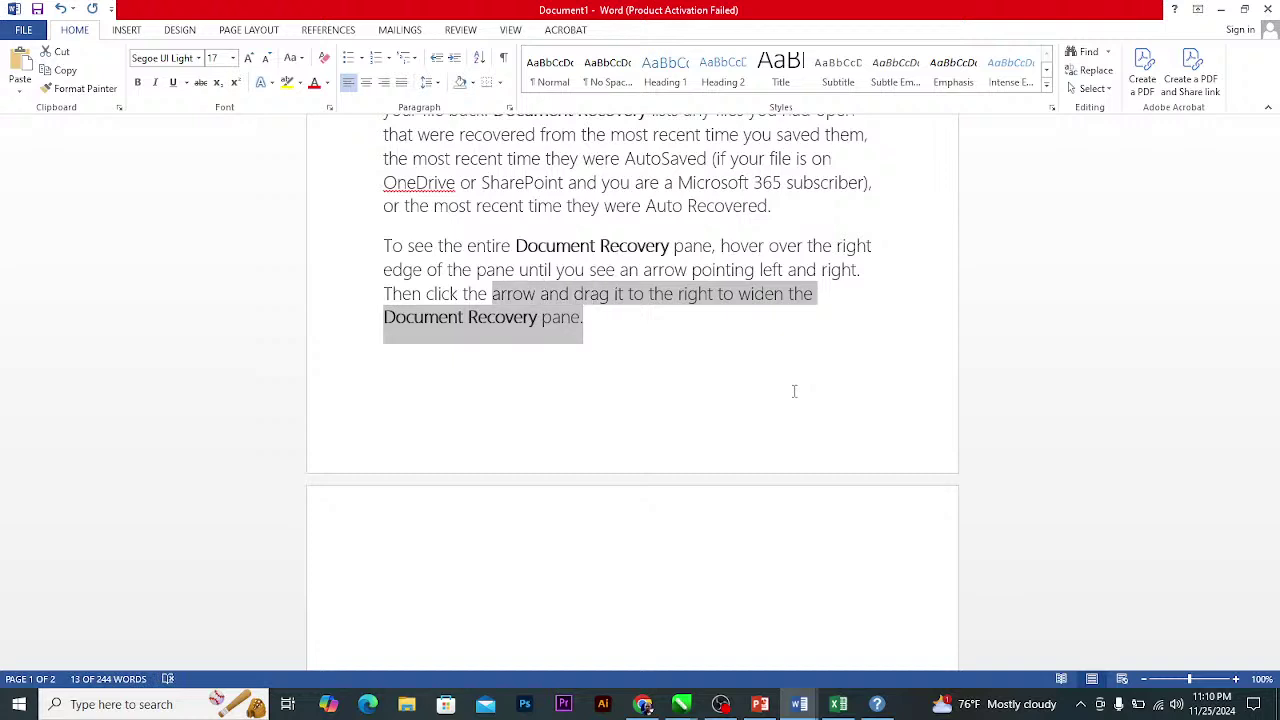
{"action": "key", "text": "ctrl+shift+Left"}
{"action": "key", "text": "ctrl+shift+Left"}
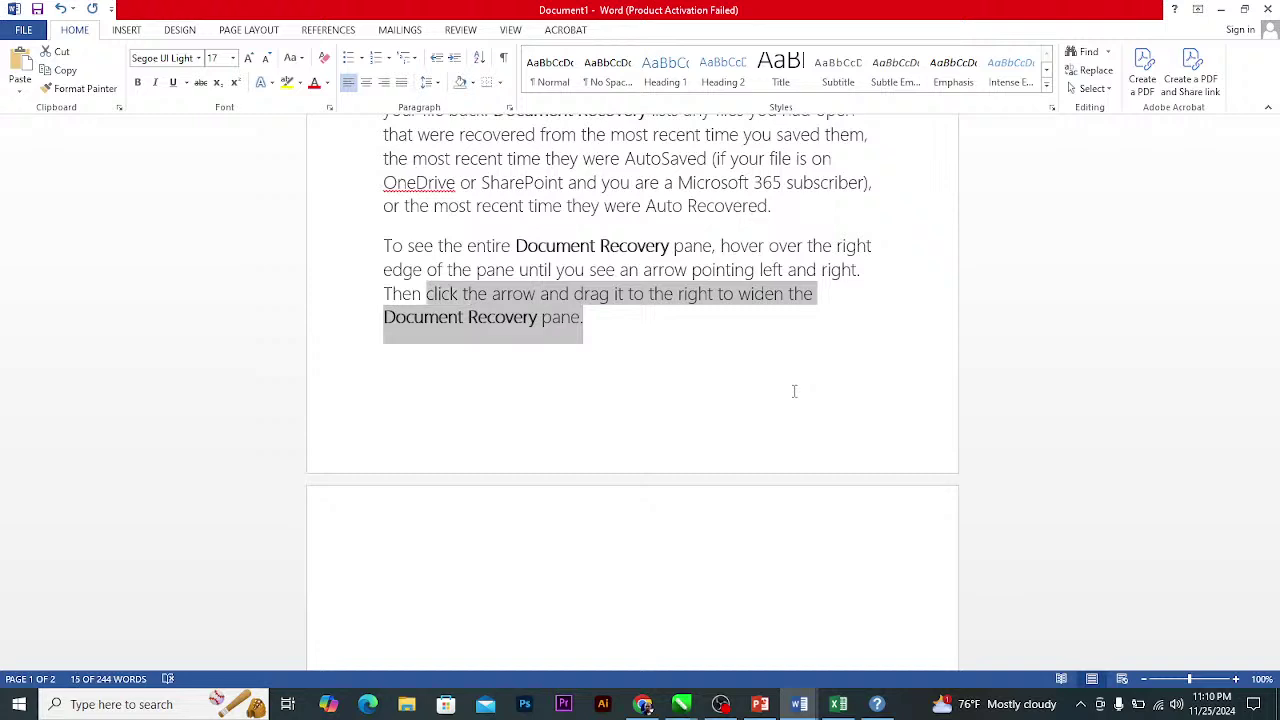
{"action": "key", "text": "ctrl+shift+Left"}
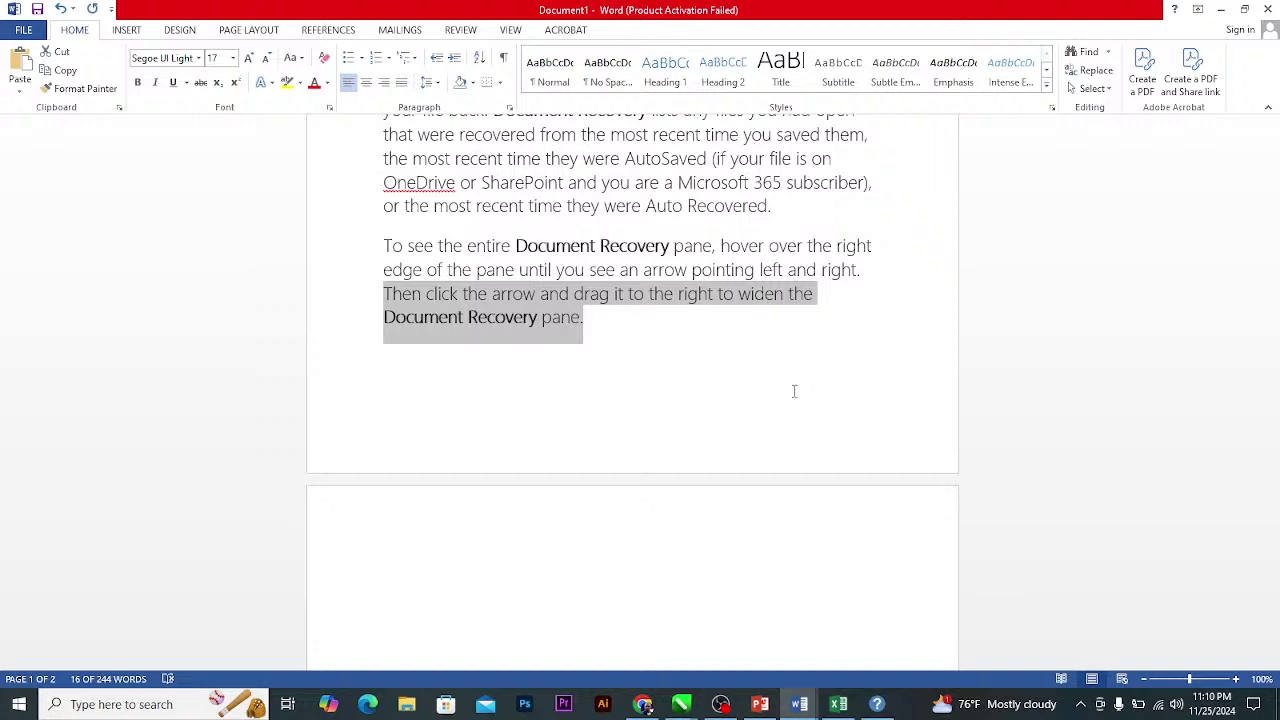
Clear the sentence selection and select the last paragraph's final characters "ne." one at a time from its end.
{"action": "left_click", "coordinate": [598, 320]}
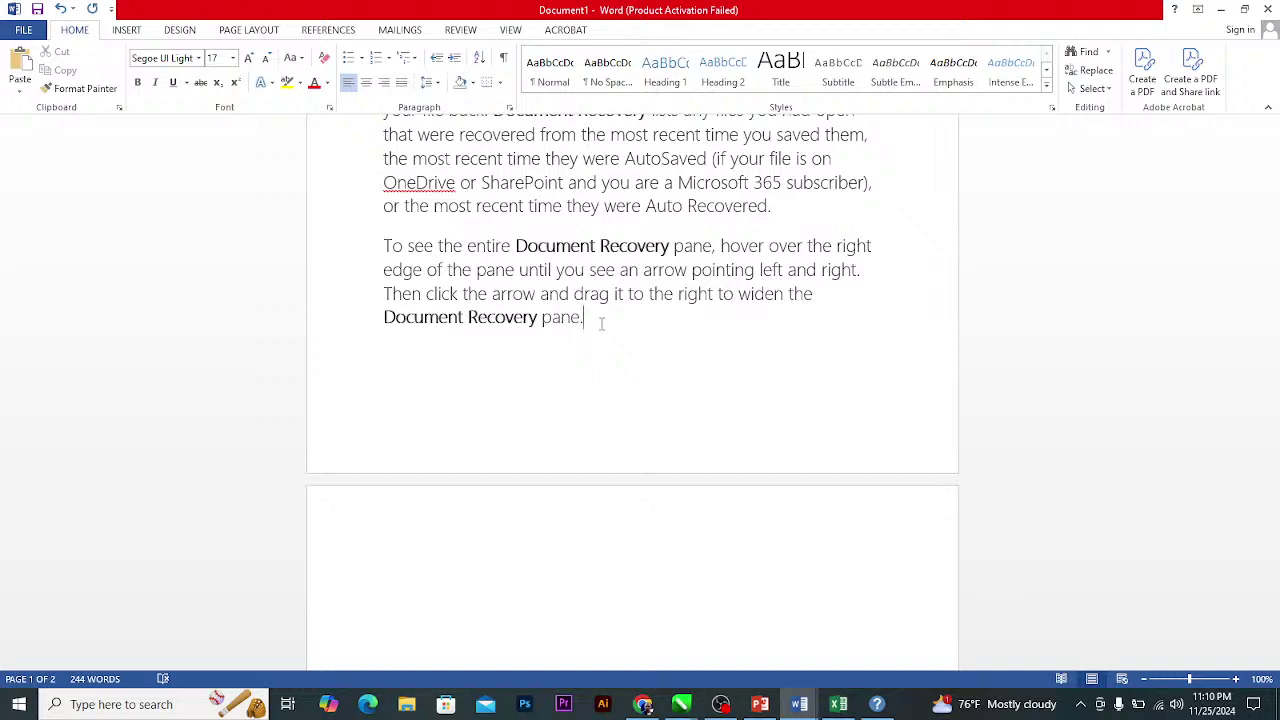
{"action": "left_click", "coordinate": [543, 318]}
{"action": "left_click", "coordinate": [585, 318]}
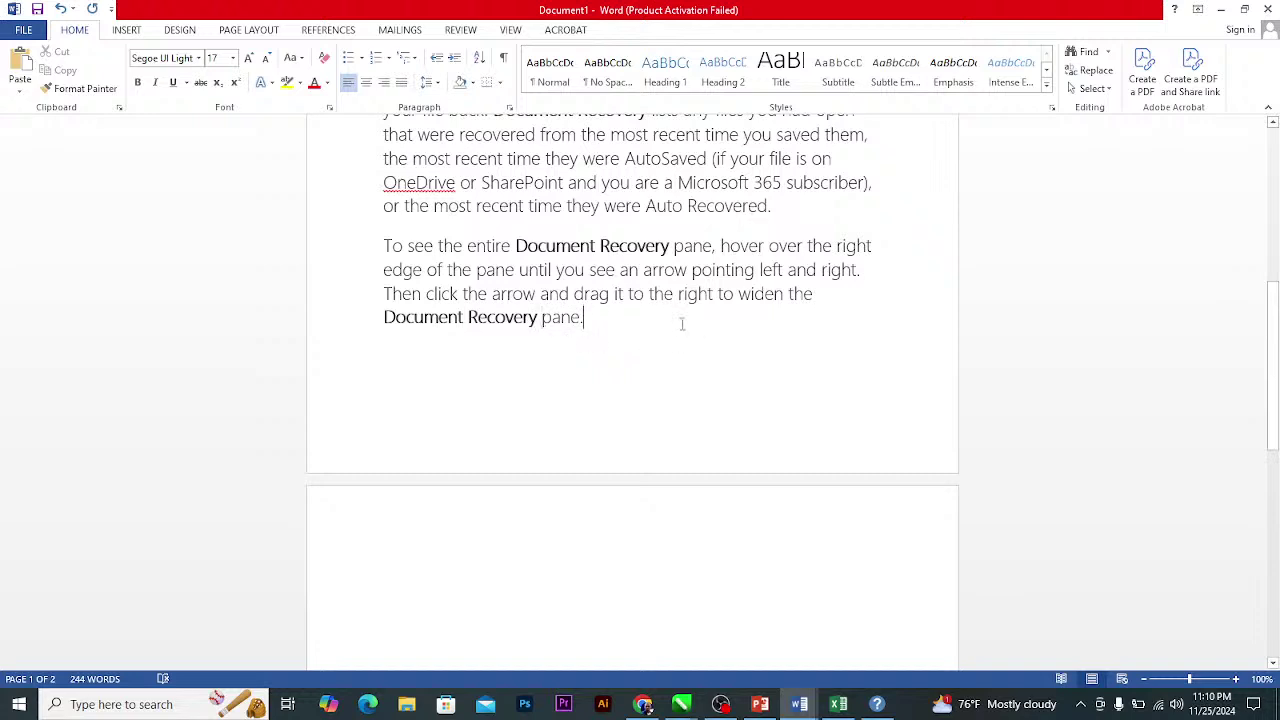
{"action": "key", "text": "shift+Left"}
{"action": "key", "text": "shift+Left"}
{"action": "key", "text": "shift+Left"}
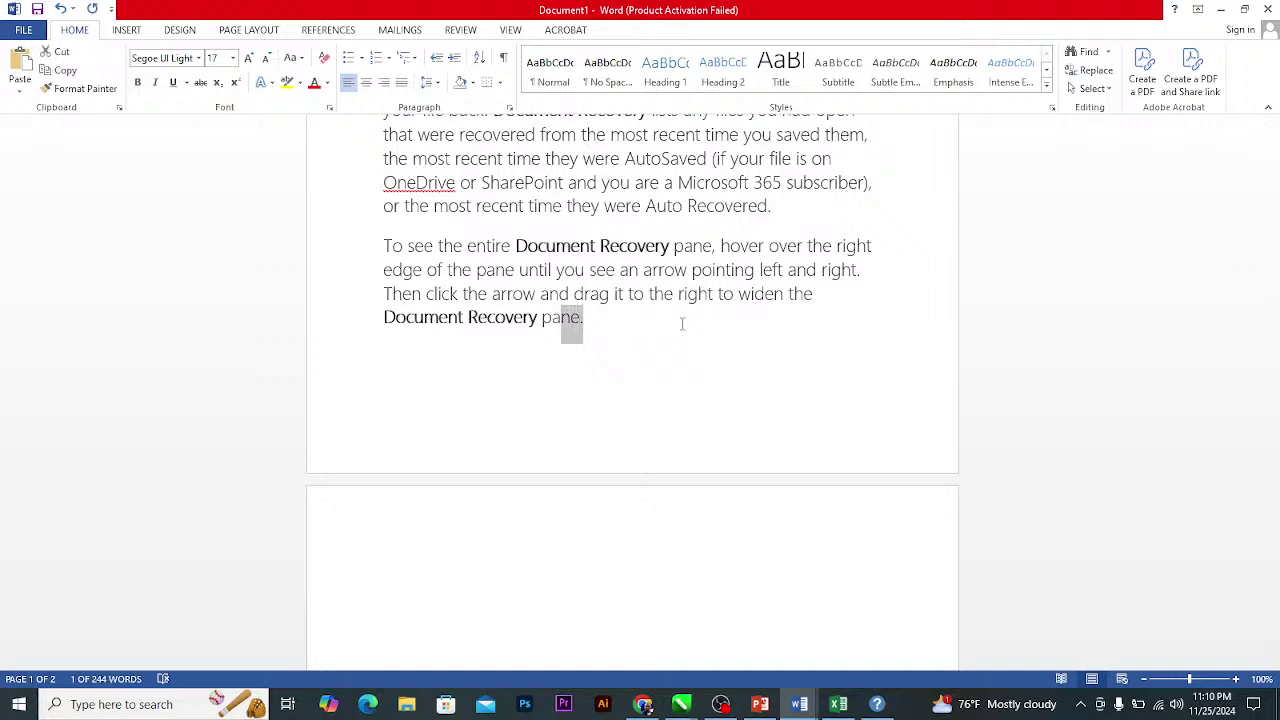
Extend the selection at the last paragraph's end backward character by character until it covers "very pane.".
{"action": "key", "text": "shift+Left"}
{"action": "key", "text": "shift+Left"}
{"action": "key", "text": "shift+Left"}
{"action": "key", "text": "shift+Left"}
{"action": "key", "text": "shift+Left"}
{"action": "key", "text": "shift+Left"}
{"action": "key", "text": "shift+Left"}
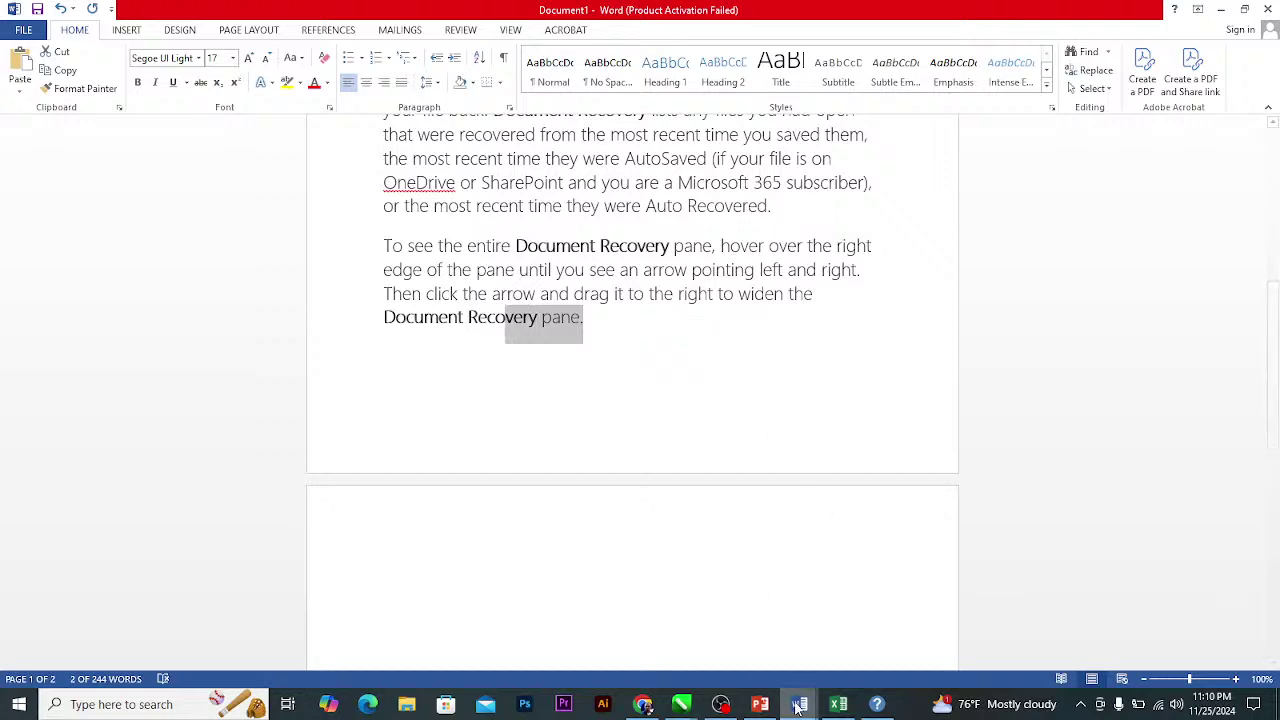
Switch to the KEYBOARD CODES document and colour the whole "Ctrl, Shift + Left & Right Arrow" line red, then clear the selection.
{"action": "mouse_move", "coordinate": [800, 704]}
{"action": "left_click", "coordinate": [858, 622]}
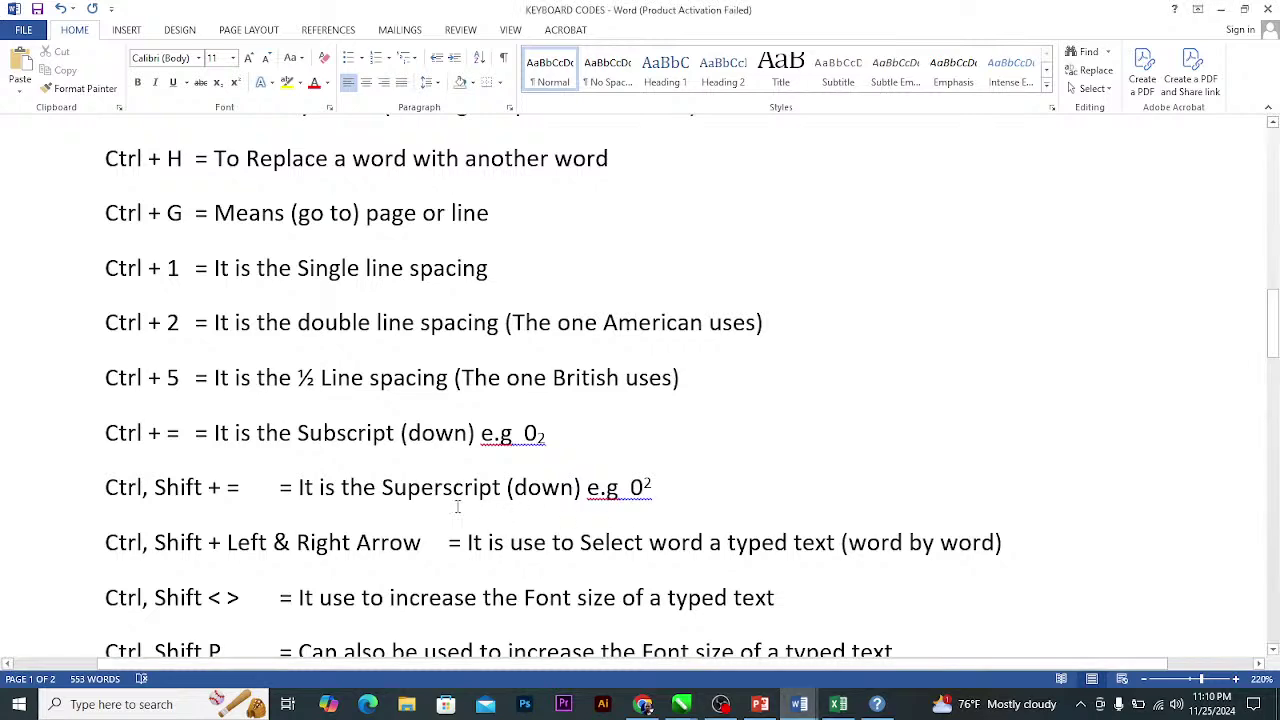
{"action": "scroll", "coordinate": [446, 504], "scroll_direction": "down", "scroll_amount": 3}
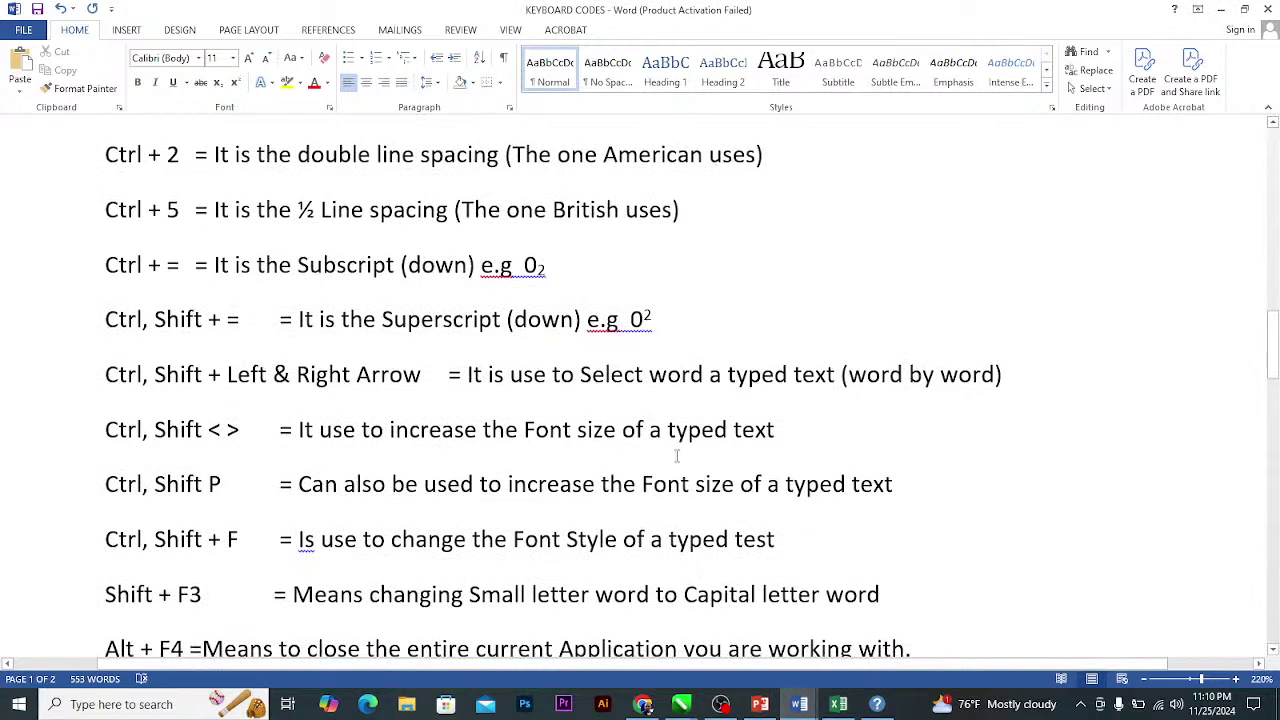
{"action": "scroll", "coordinate": [605, 464], "scroll_direction": "down", "scroll_amount": 3}
{"action": "scroll", "coordinate": [603, 466], "scroll_direction": "up", "scroll_amount": 4}
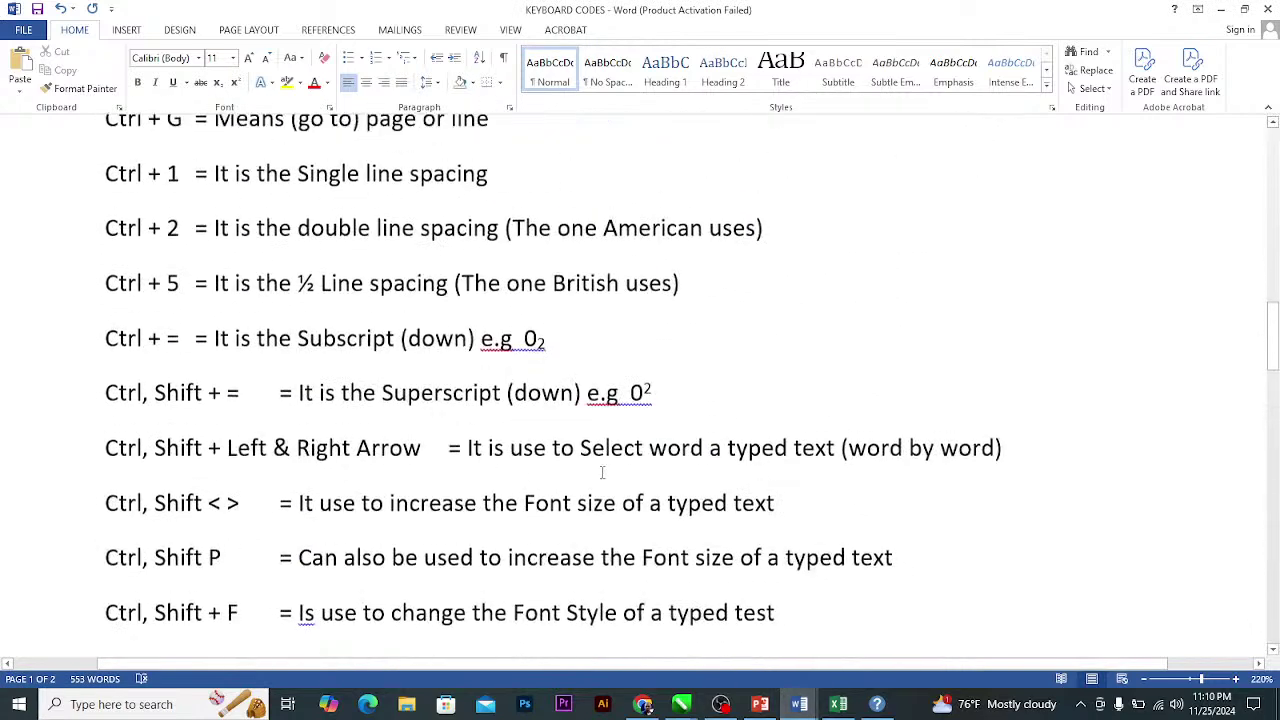
{"action": "scroll", "coordinate": [602, 473], "scroll_direction": "up", "scroll_amount": 6}
{"action": "scroll", "coordinate": [601, 471], "scroll_direction": "down", "scroll_amount": 9}
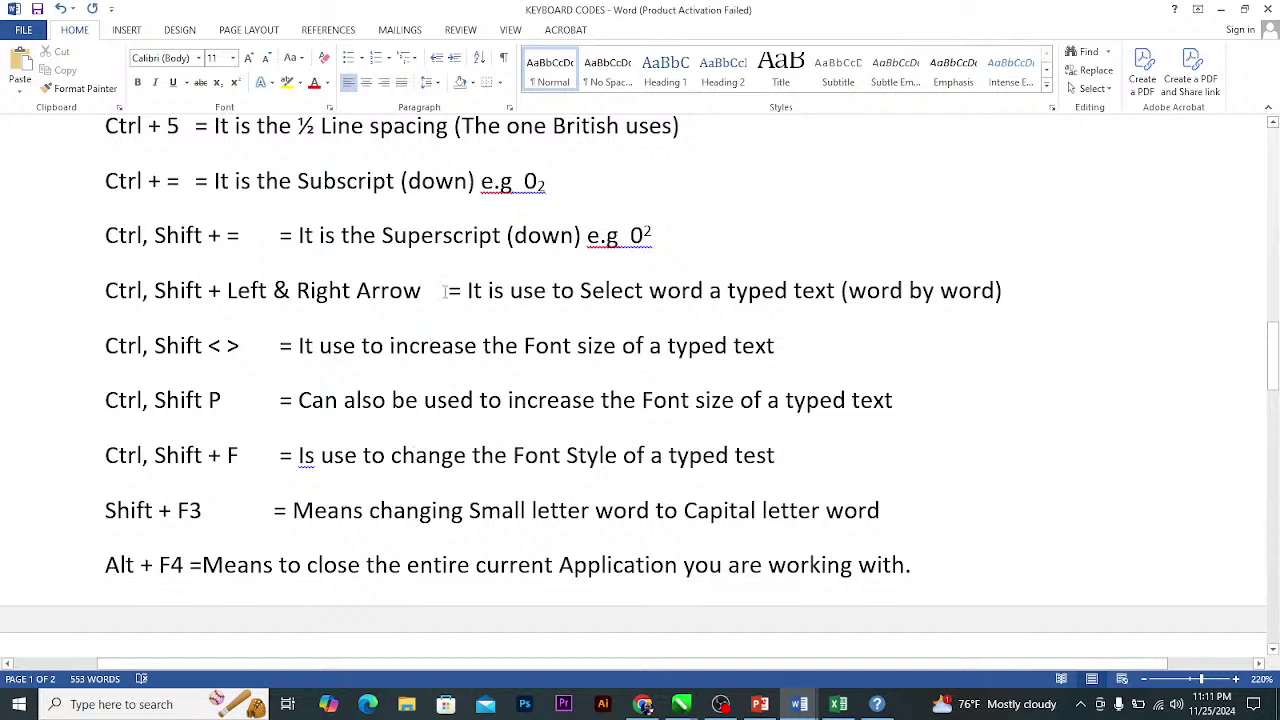
{"action": "left_click_drag", "start_coordinate": [105, 290], "coordinate": [1024, 298]}
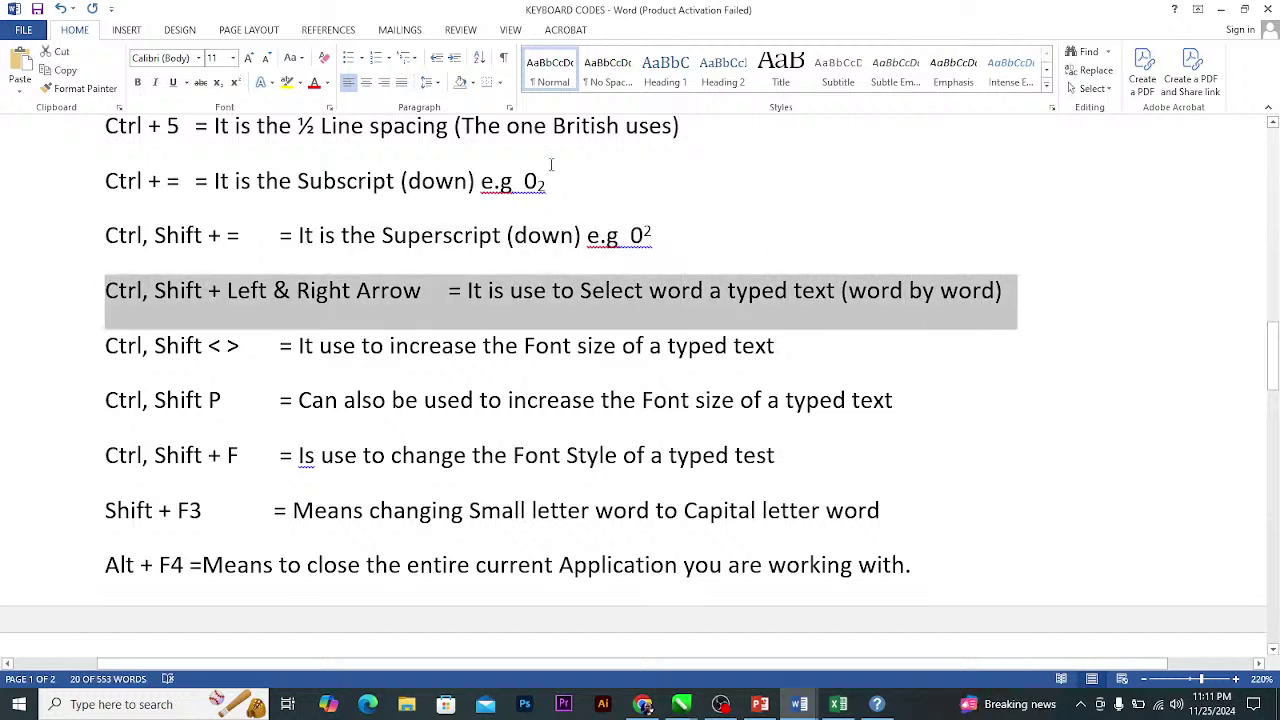
{"action": "left_click", "coordinate": [314, 82]}
{"action": "left_click", "coordinate": [250, 322]}
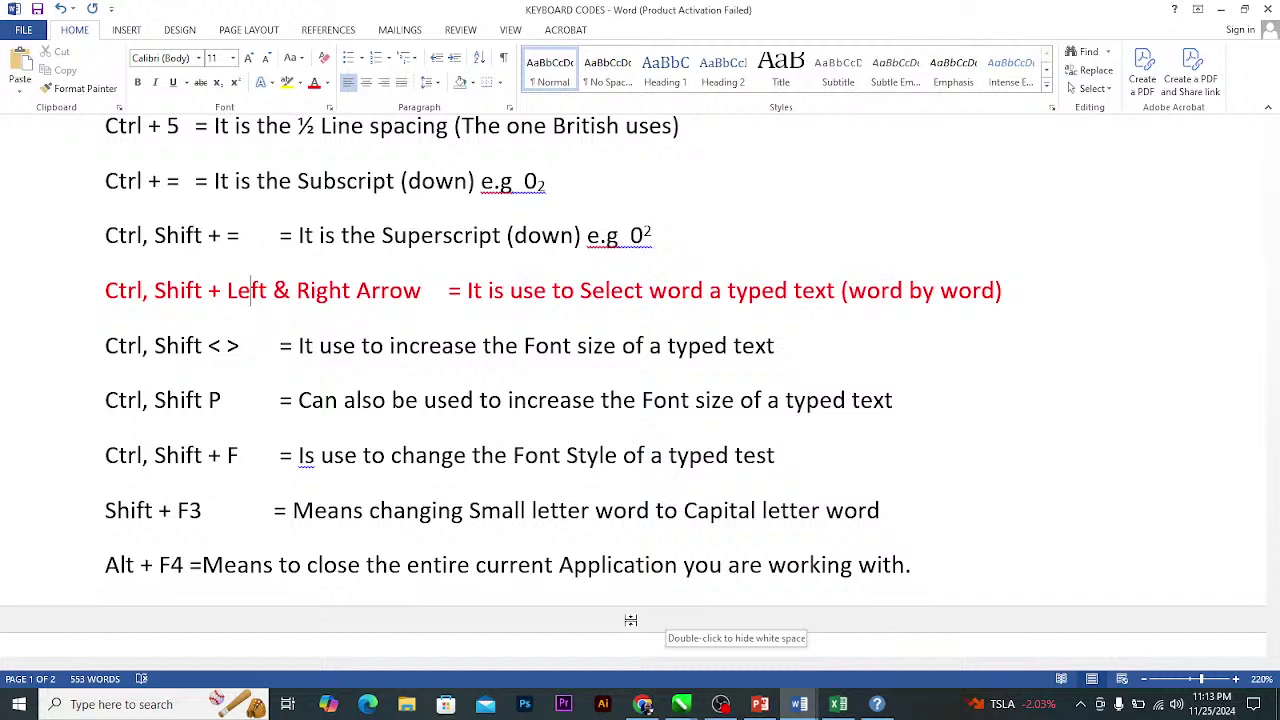
Switch to Document1 and extend the text selection back to the start of the last line, "Document Recovery pane.".
{"action": "mouse_move", "coordinate": [799, 704]}
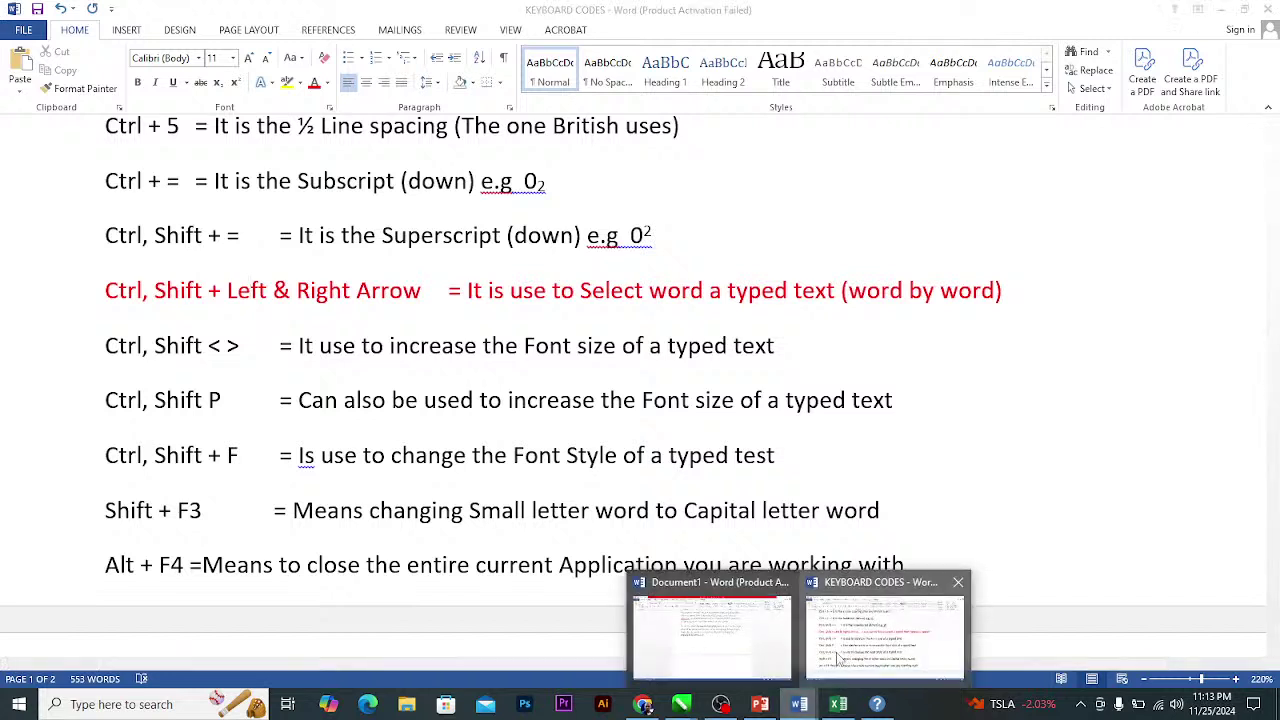
{"action": "left_click", "coordinate": [762, 643]}
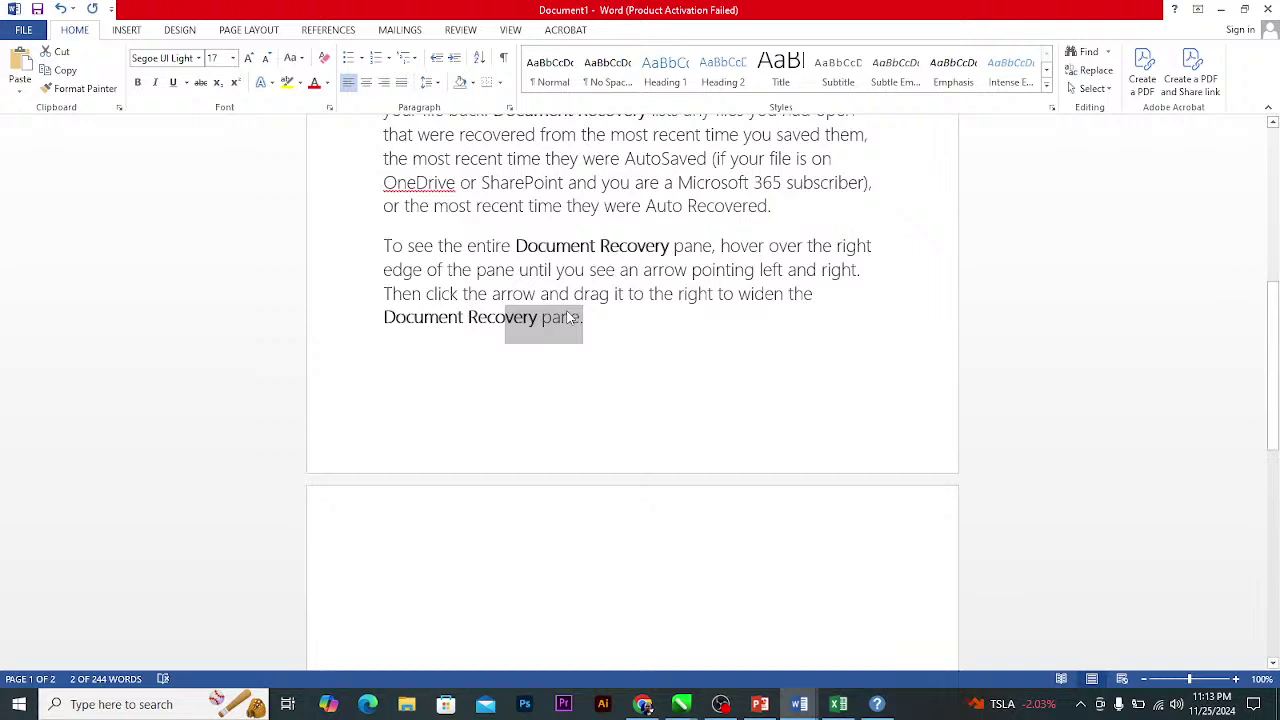
{"action": "key", "text": "shift+Left"}
{"action": "key", "text": "shift+Left"}
{"action": "key", "text": "shift+Left"}
{"action": "key", "text": "shift+Left"}
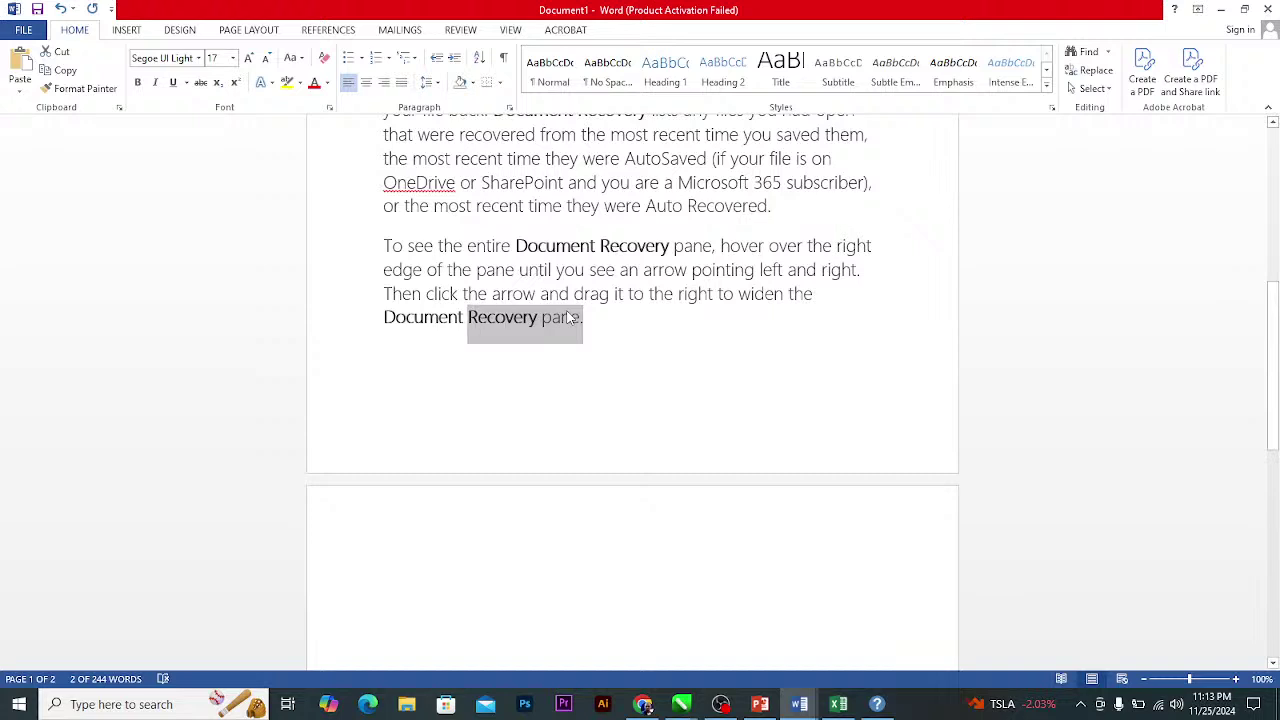
{"action": "key", "text": "shift+Left"}
{"action": "key", "text": "shift+Left"}
{"action": "key", "text": "shift+Left"}
{"action": "key", "text": "shift+Left"}
{"action": "key", "text": "shift+Left"}
{"action": "key", "text": "shift+Left"}
{"action": "key", "text": "shift+Left"}
{"action": "key", "text": "shift+Left"}
{"action": "key", "text": "shift+Left"}
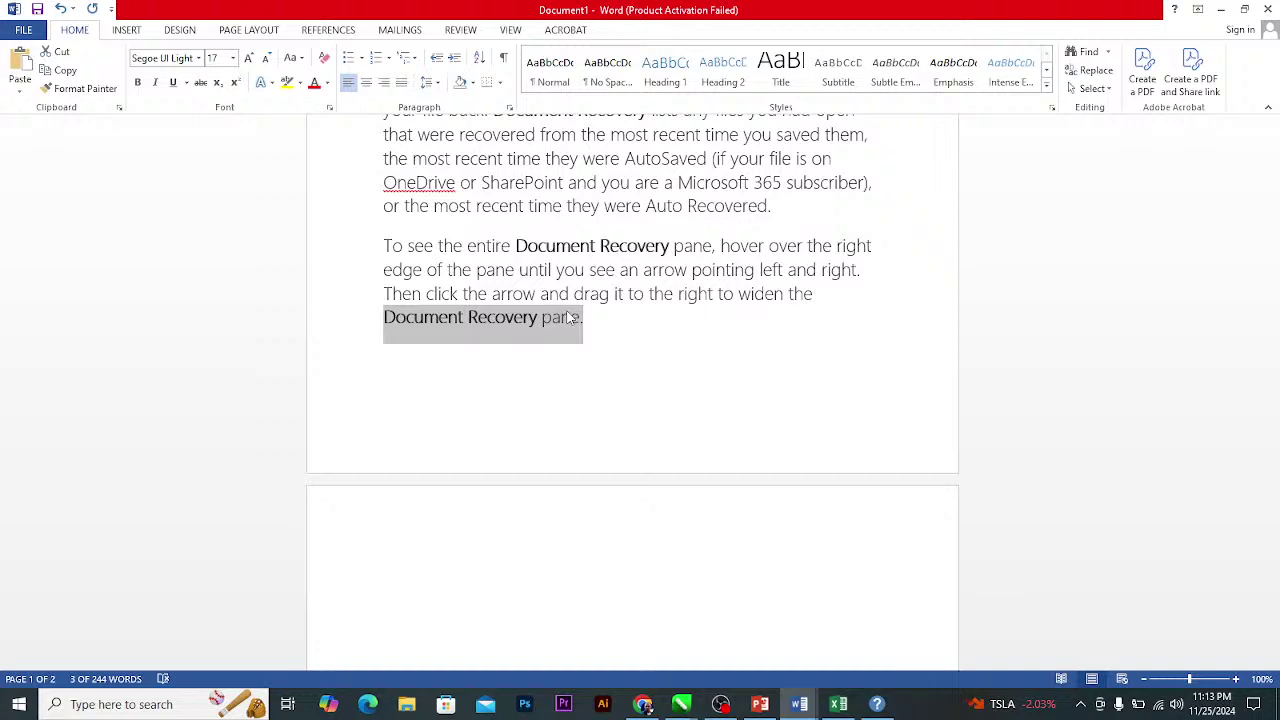
{"action": "scroll", "coordinate": [491, 210], "scroll_direction": "up", "scroll_amount": 1}
{"action": "left_click", "coordinate": [474, 174]}
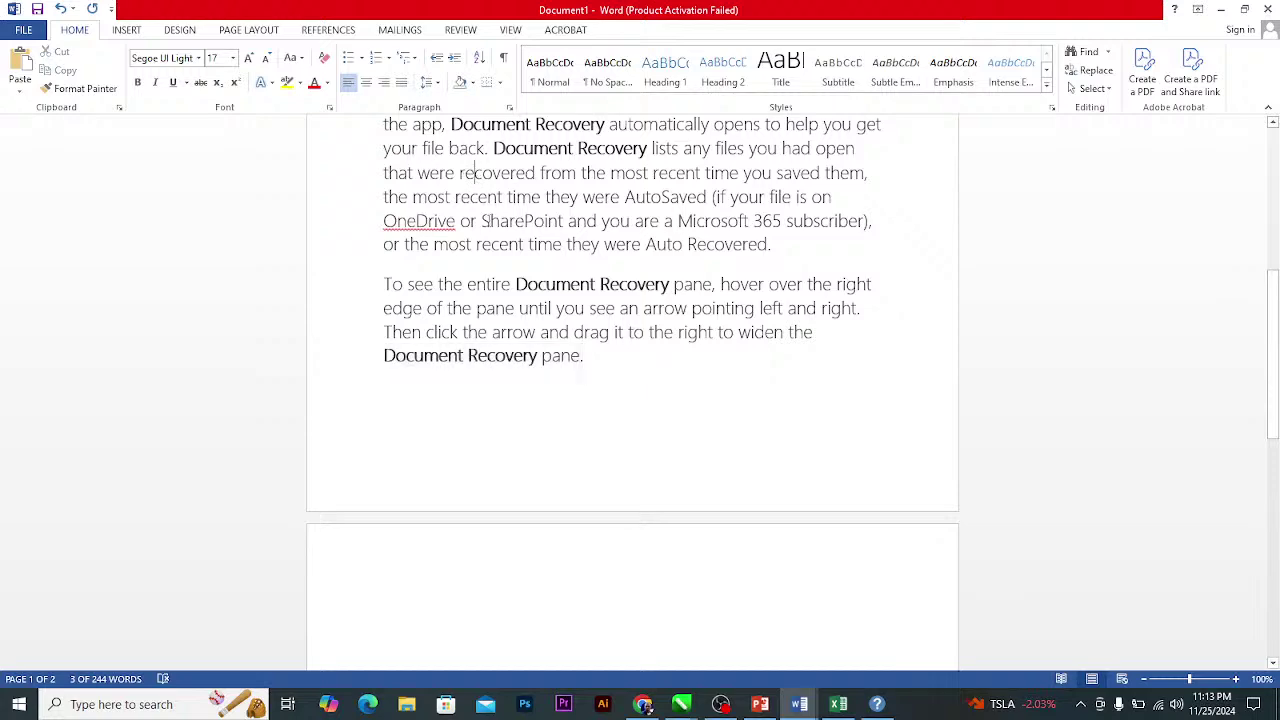
Create a check-mark bulleted list with the items "Eyes" and "Hand" on the empty second page.
{"action": "scroll", "coordinate": [479, 200], "scroll_direction": "up", "scroll_amount": 2}
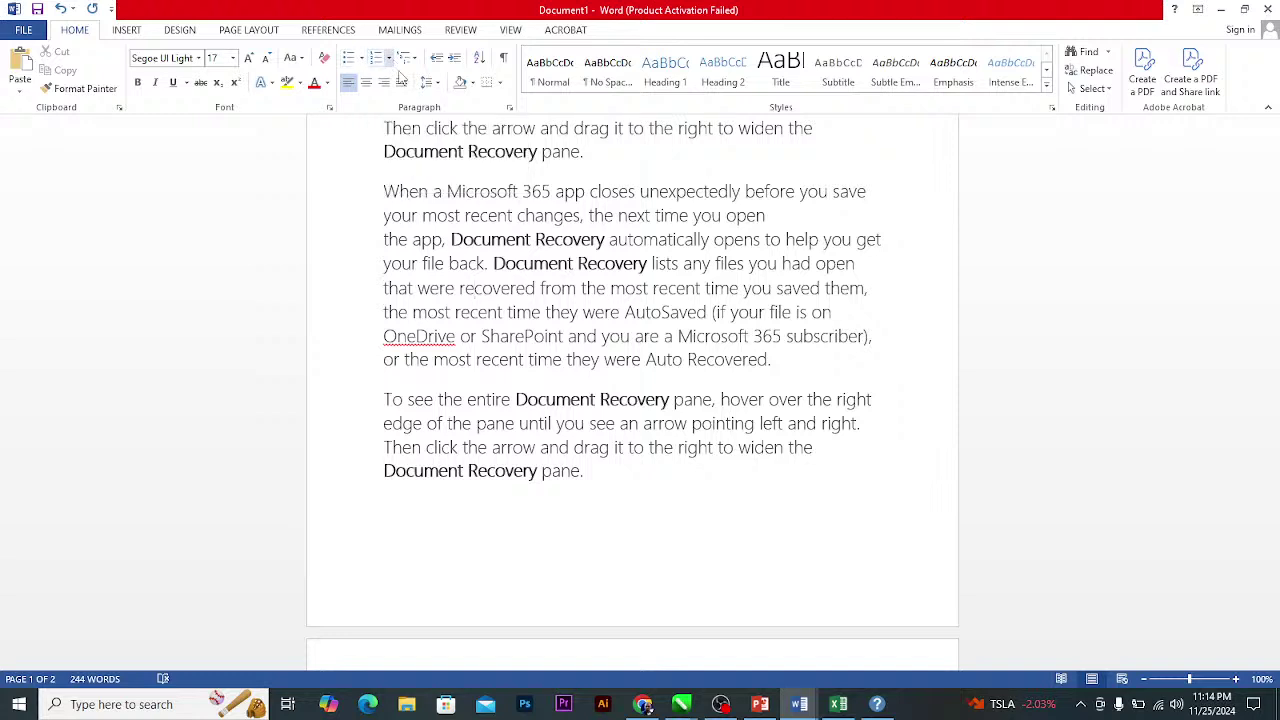
{"action": "scroll", "coordinate": [523, 400], "scroll_direction": "down", "scroll_amount": 3}
{"action": "left_click", "coordinate": [506, 389]}
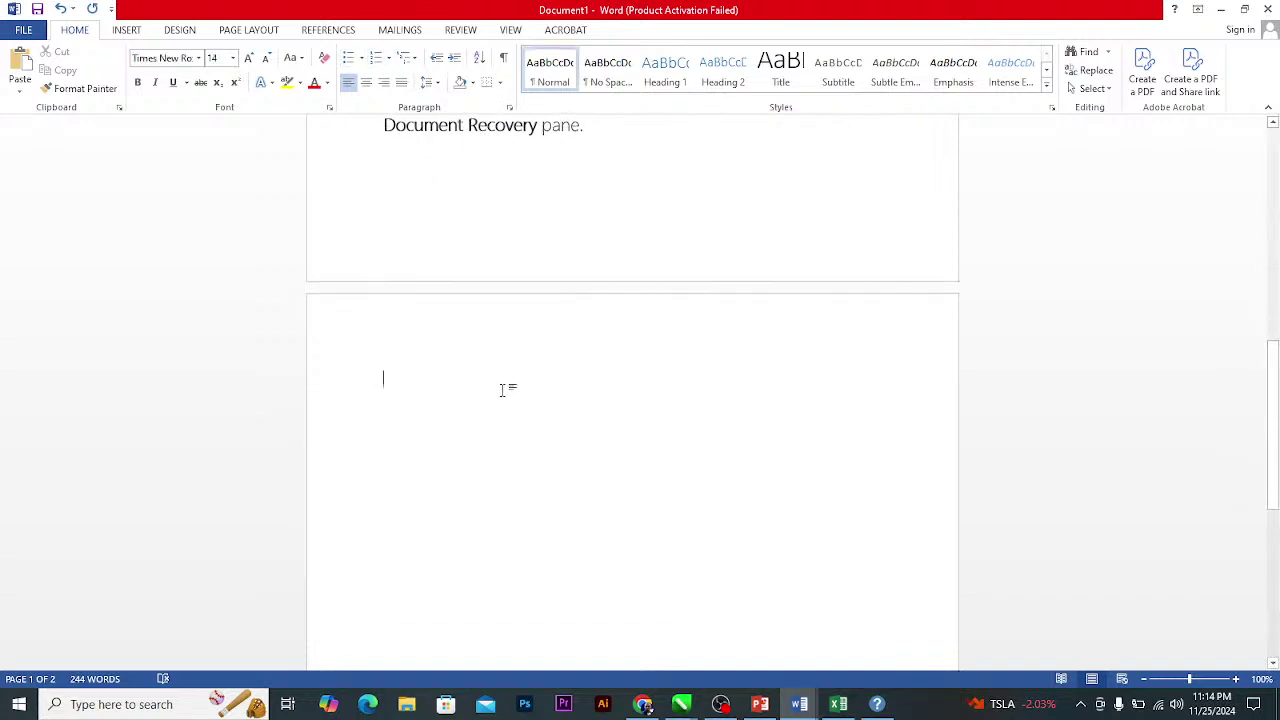
{"action": "left_click", "coordinate": [362, 58]}
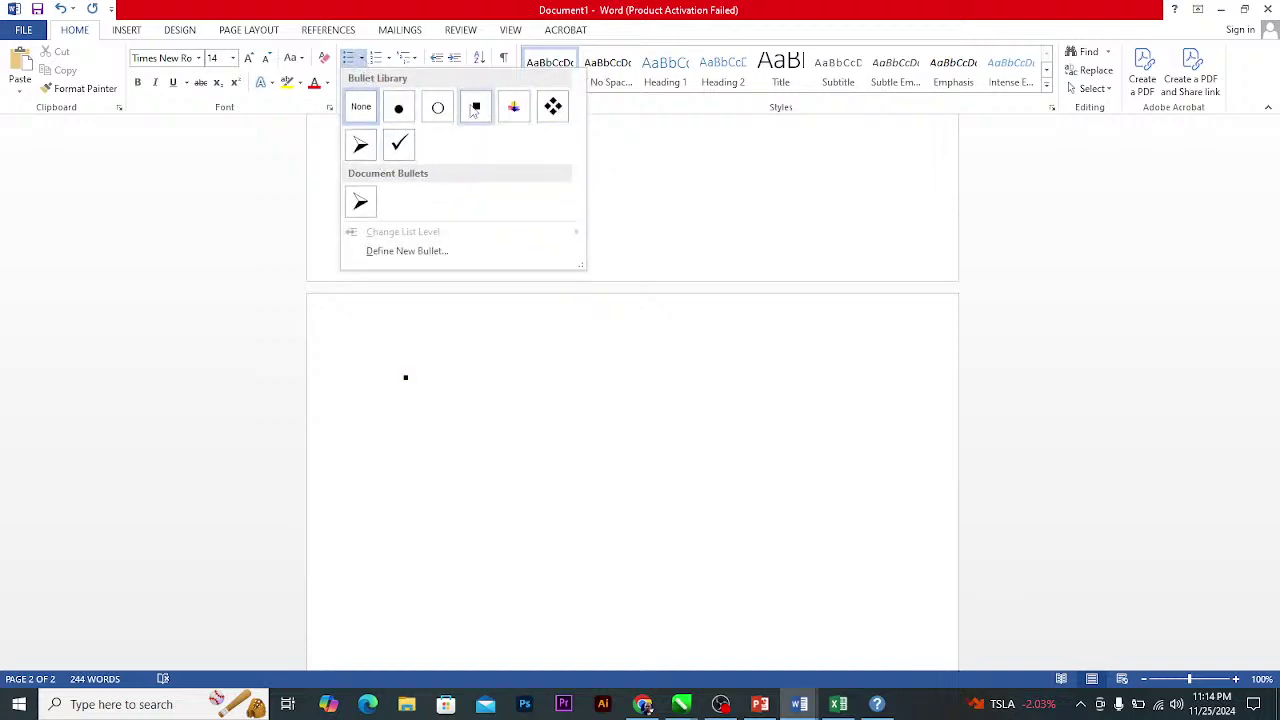
{"action": "left_click", "coordinate": [399, 145]}
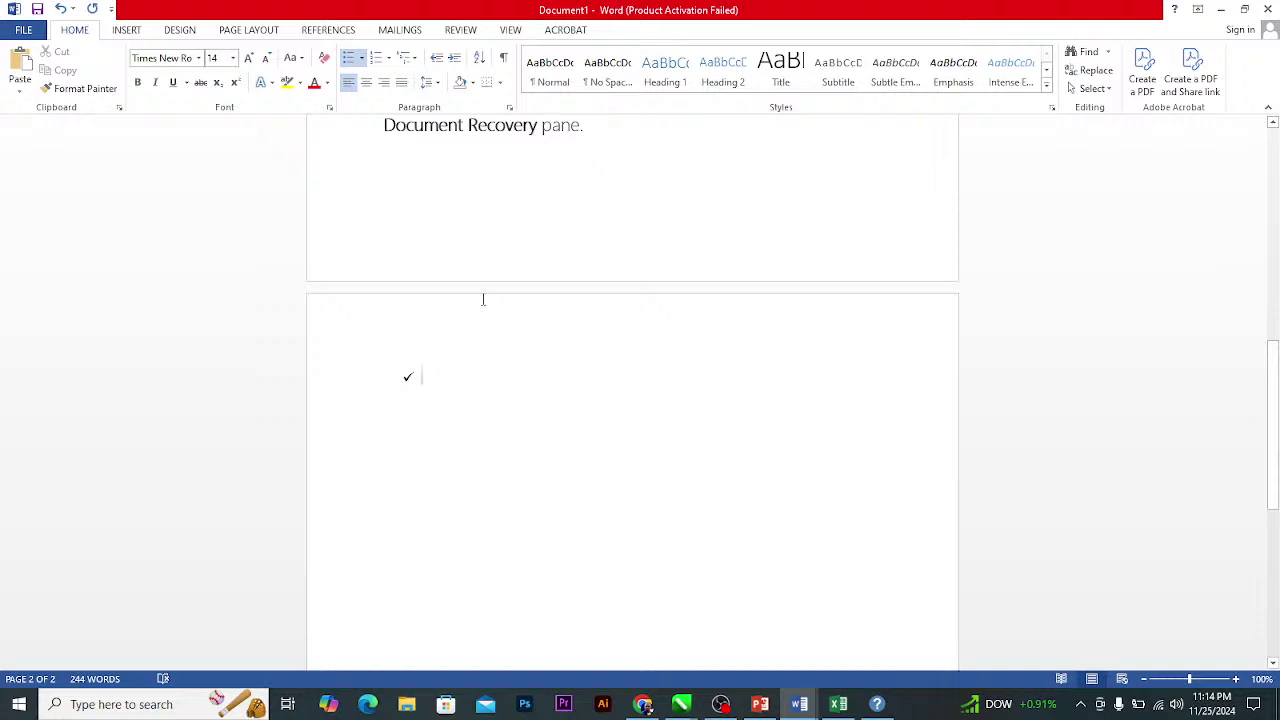
{"action": "type", "text": "Eyes"}
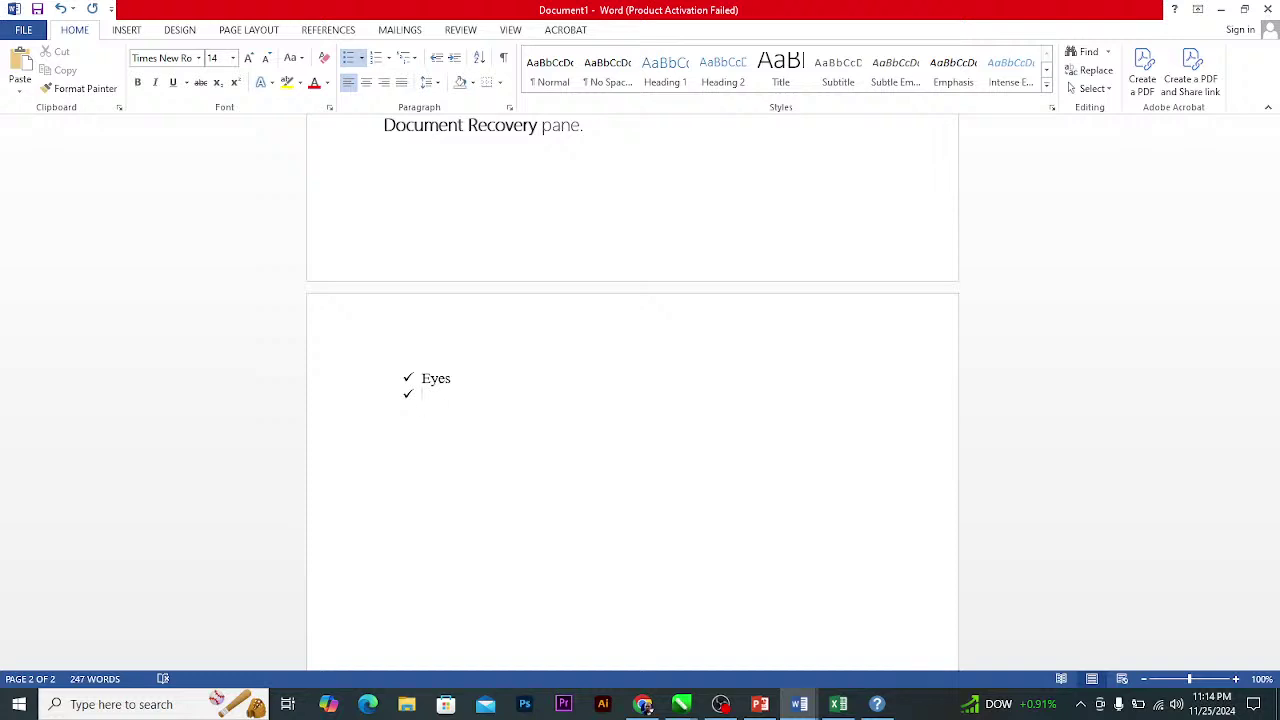
{"action": "type", "text": "Hand"}
{"action": "key", "text": "Return"}
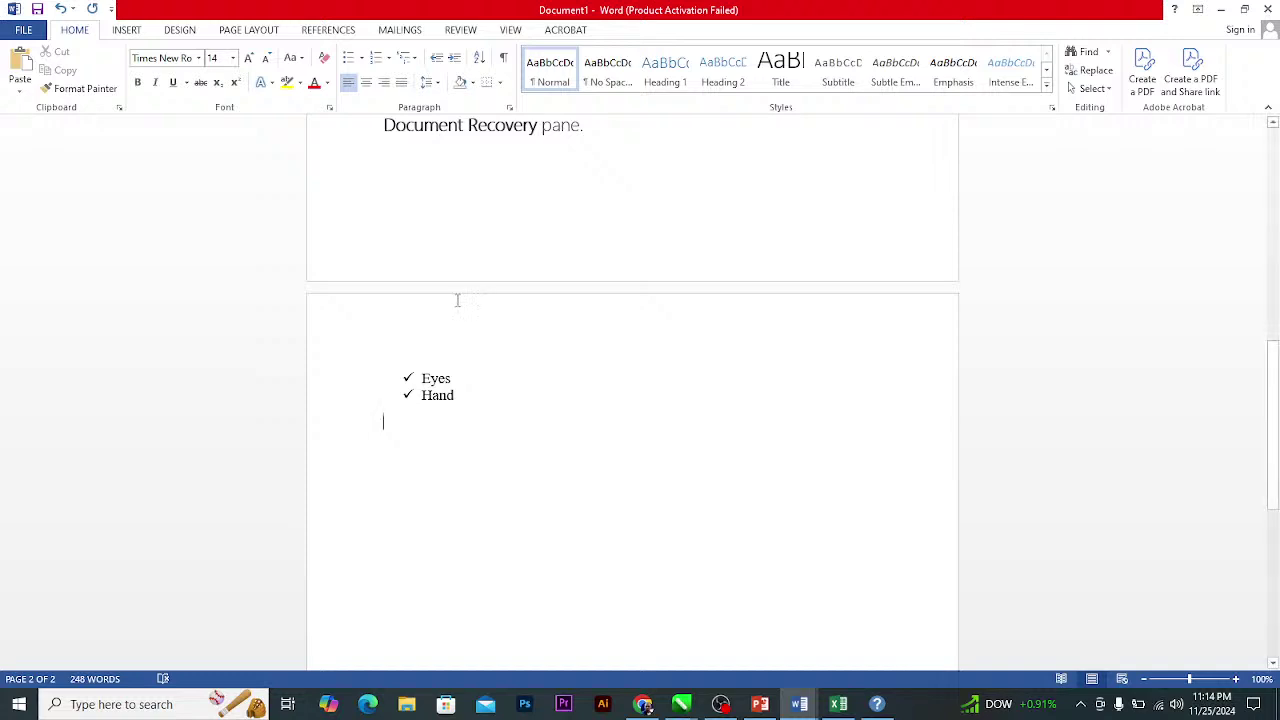
{"action": "left_click", "coordinate": [391, 62]}
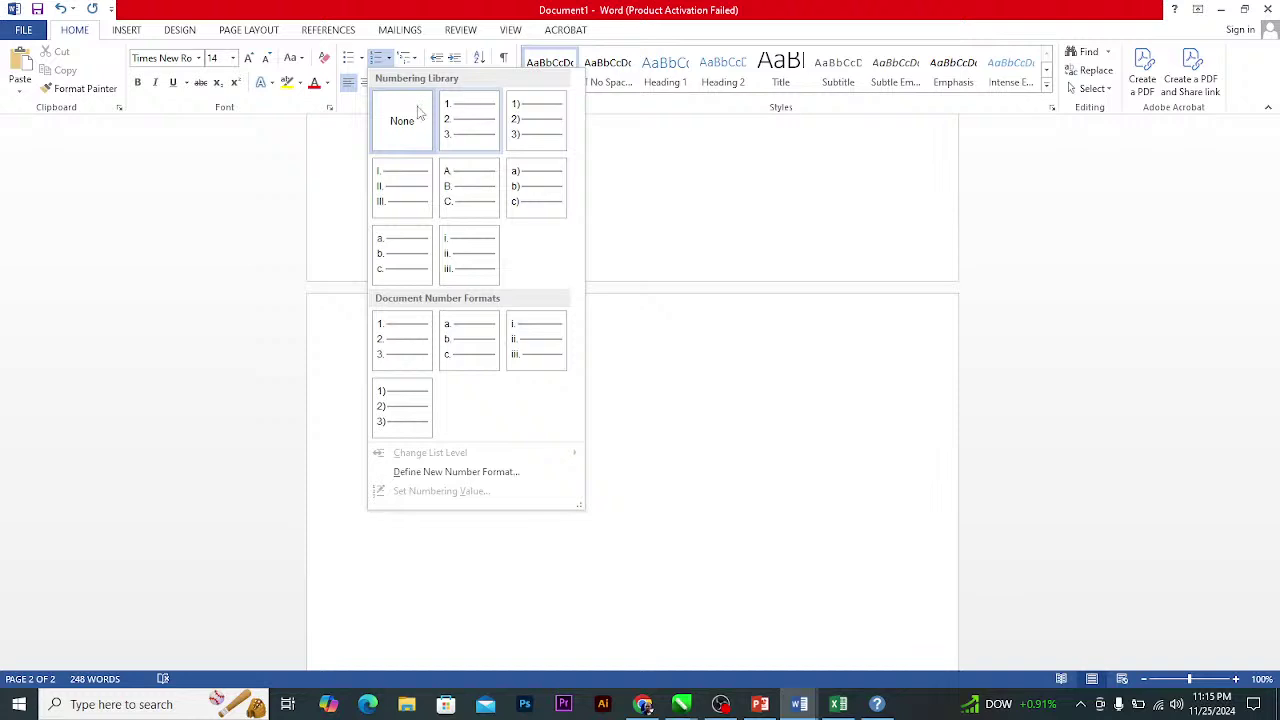
{"action": "left_click", "coordinate": [755, 8]}
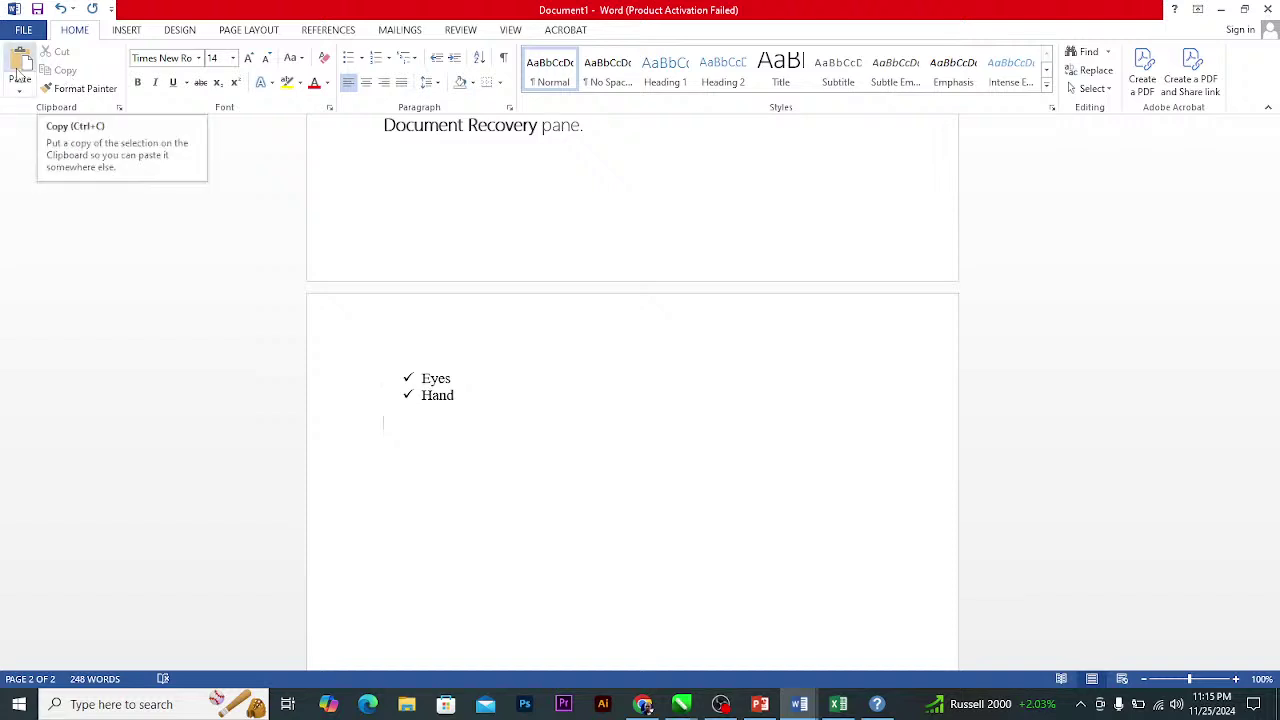
Copy the "Eyes" and "Hand" list and paste it lower on the second page.
{"action": "left_click_drag", "start_coordinate": [458, 395], "coordinate": [418, 378]}
{"action": "key", "text": "ctrl+c"}
{"action": "left_click", "coordinate": [483, 390]}
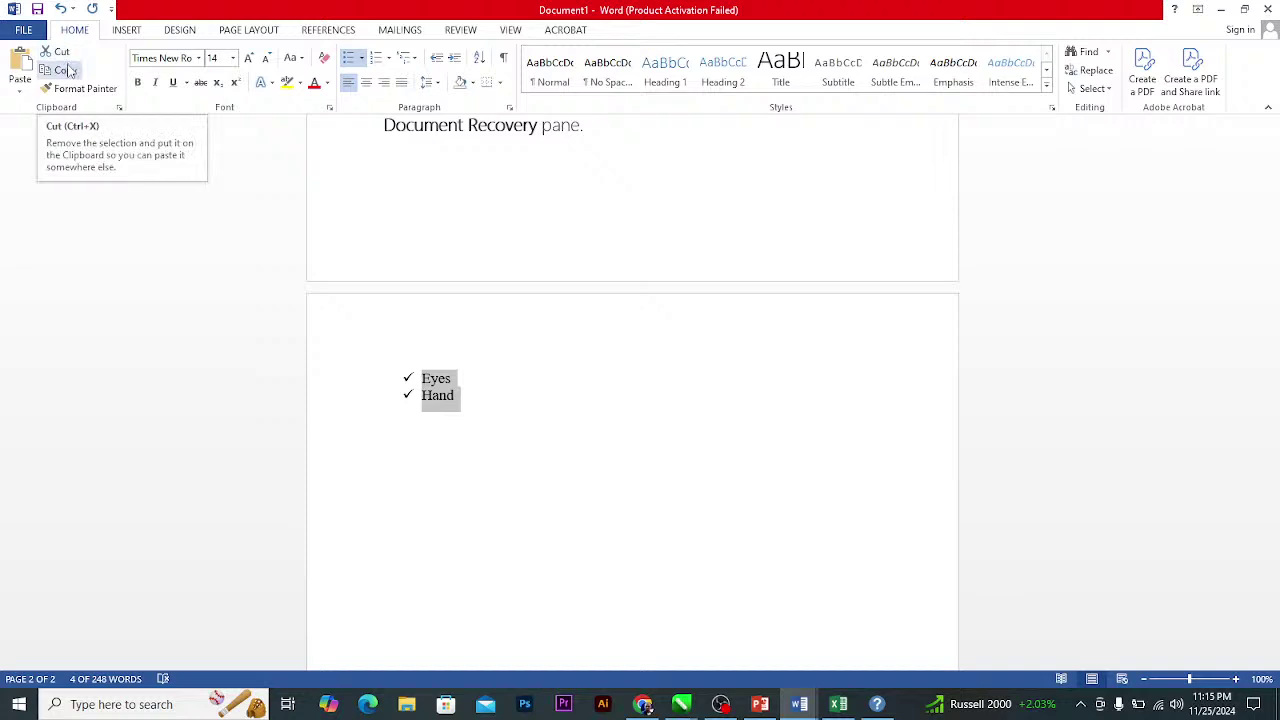
{"action": "left_click", "coordinate": [541, 452]}
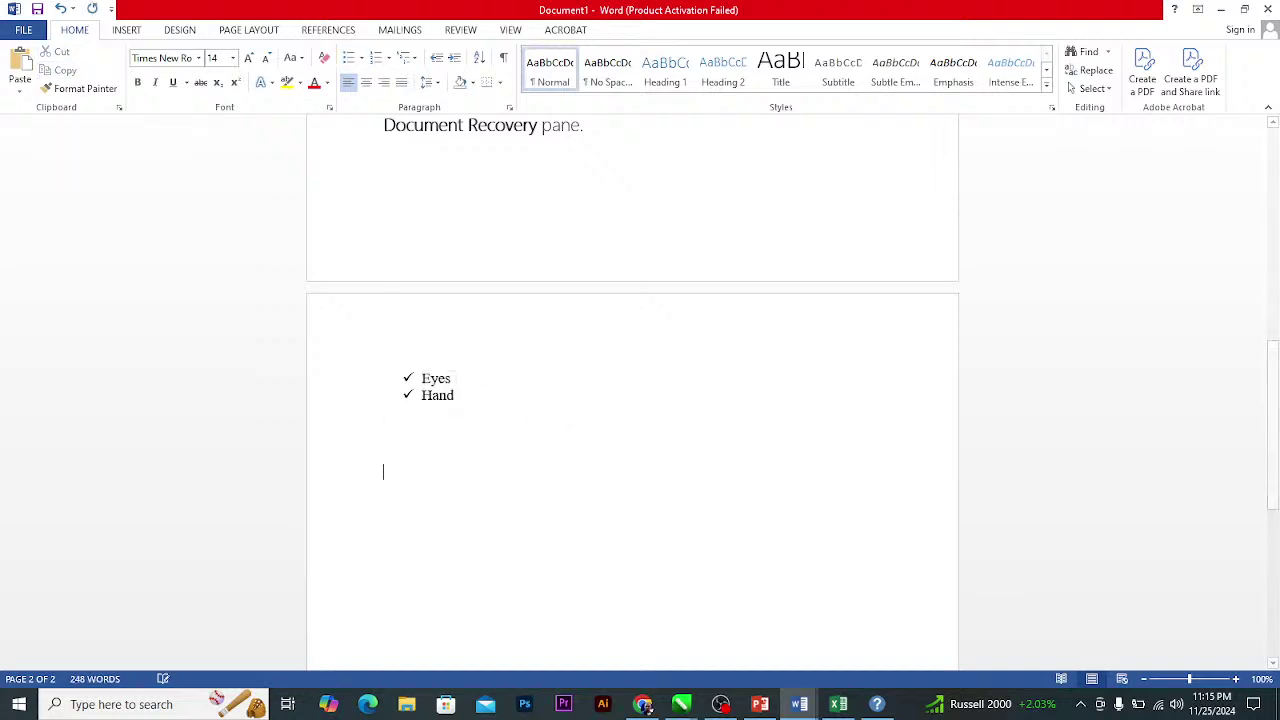
{"action": "left_click", "coordinate": [24, 66]}
Delete the original list and its pasted copy from the second page.
{"action": "left_click_drag", "start_coordinate": [440, 572], "coordinate": [366, 363]}
{"action": "key", "text": "Delete"}
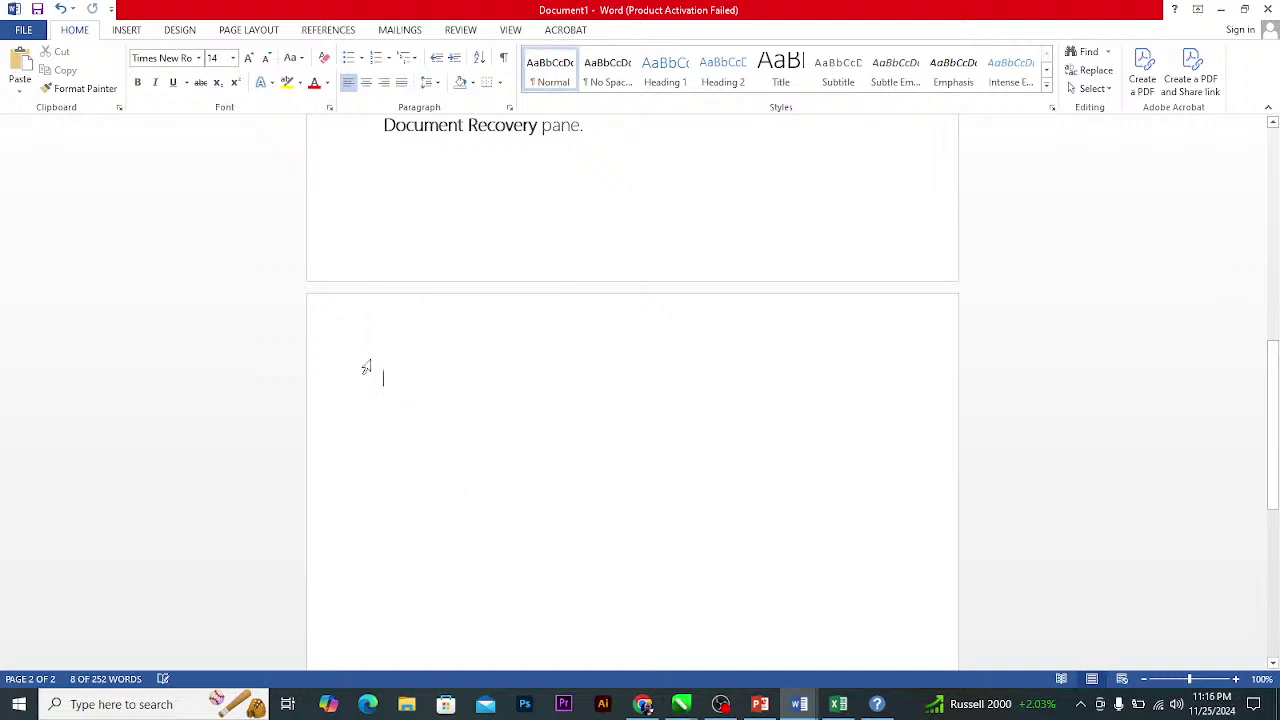
Copy the word "Recovery" from the last line of the first page onto the second page and select the pasted word.
{"action": "scroll", "coordinate": [437, 346], "scroll_direction": "up", "scroll_amount": 3}
{"action": "left_click", "coordinate": [538, 280]}
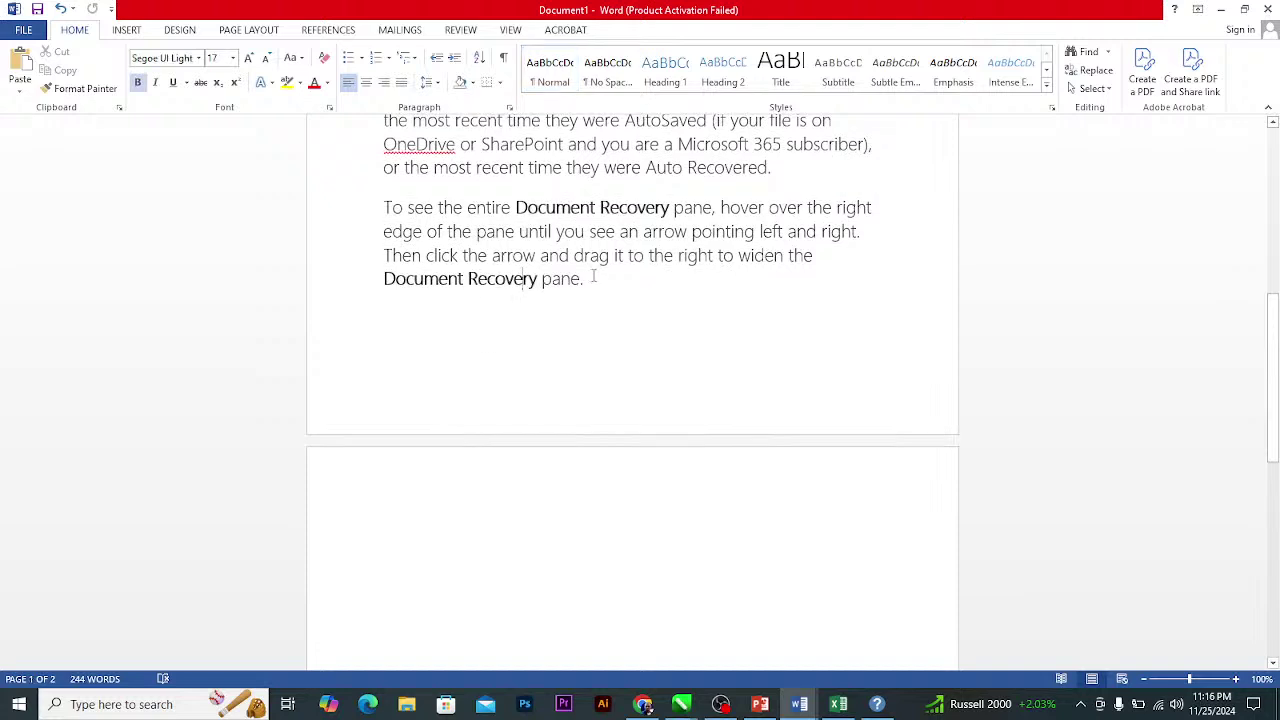
{"action": "left_click_drag", "start_coordinate": [593, 276], "coordinate": [383, 206]}
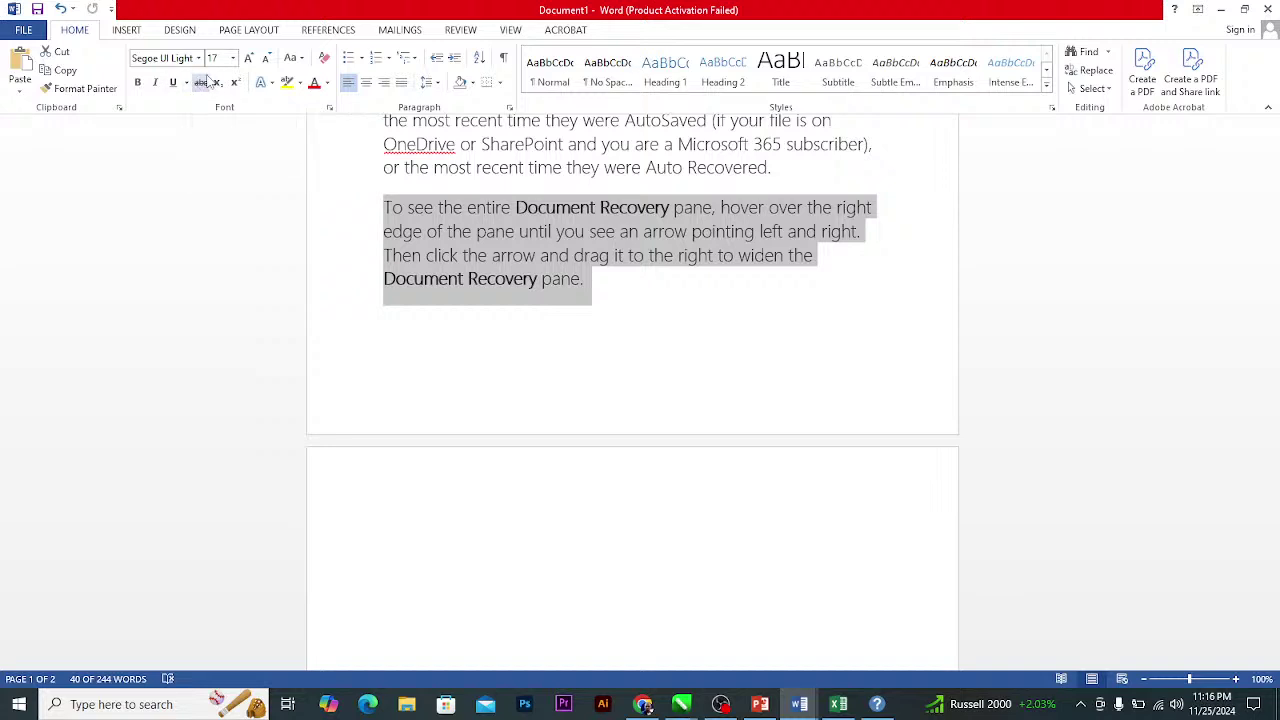
{"action": "left_click", "coordinate": [506, 279]}
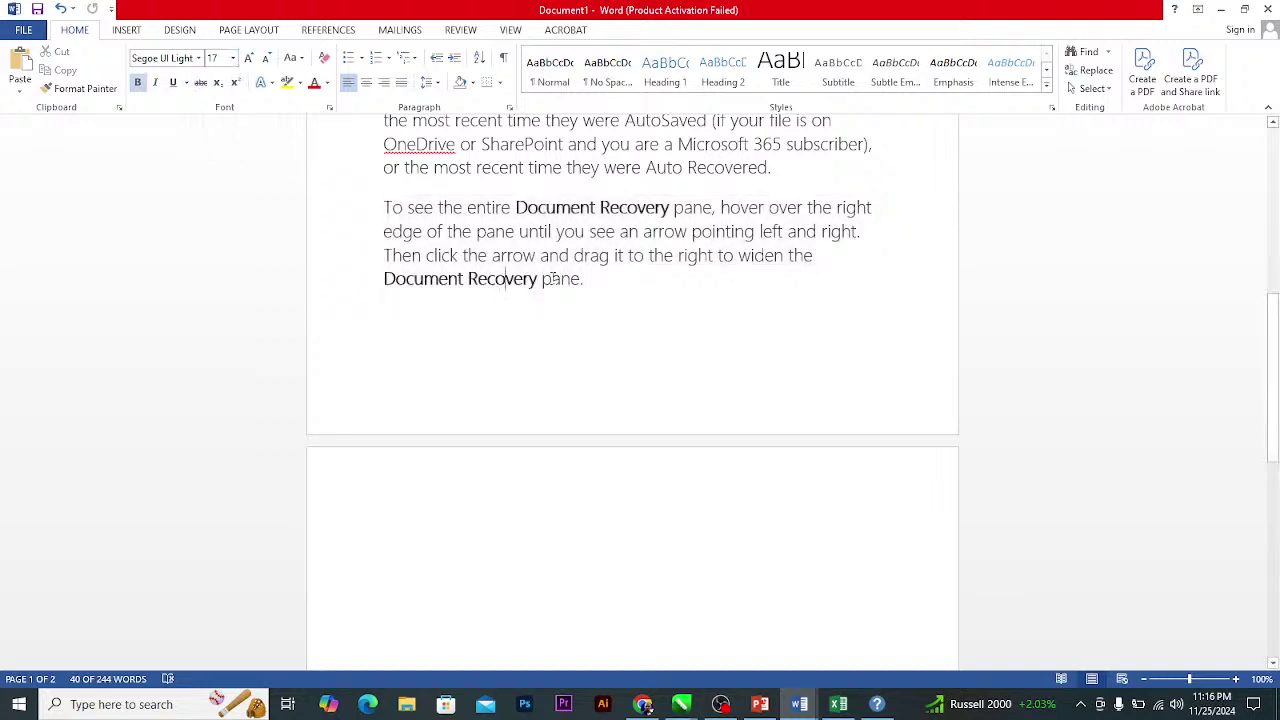
{"action": "left_click_drag", "start_coordinate": [541, 279], "coordinate": [466, 279]}
{"action": "key", "text": "ctrl+c"}
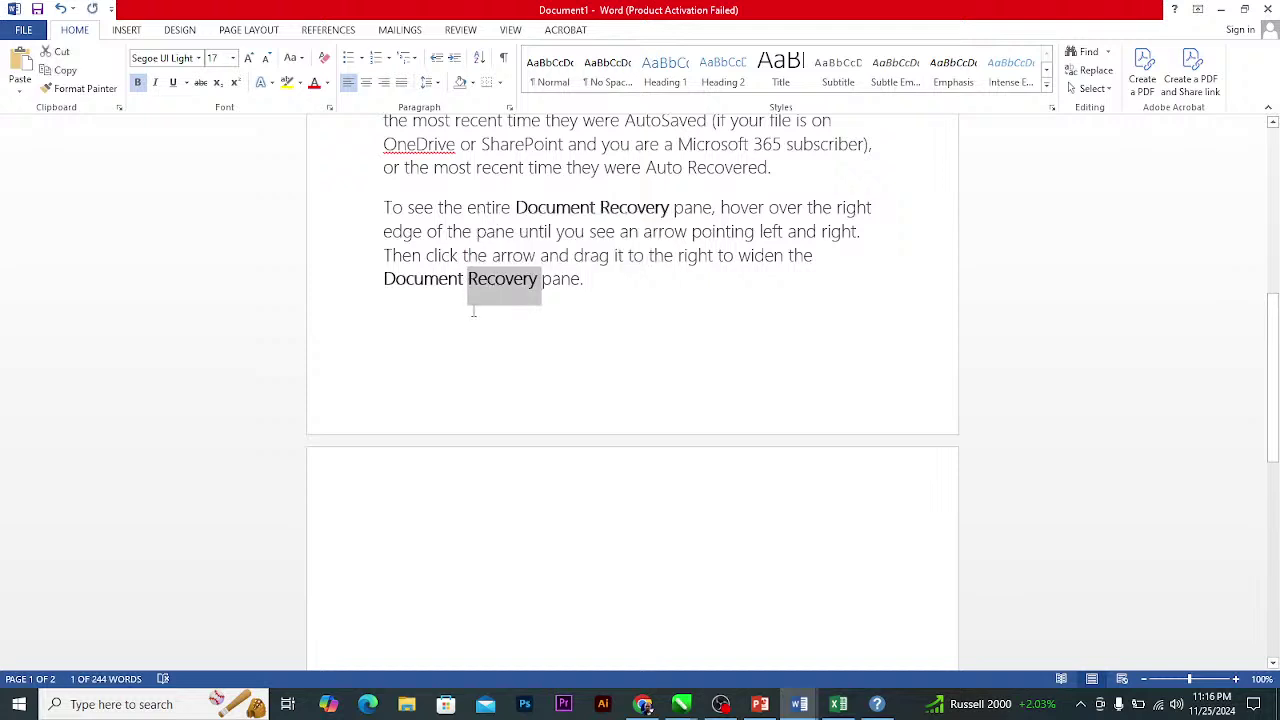
{"action": "left_click", "coordinate": [485, 489]}
{"action": "key", "text": "ctrl+v"}
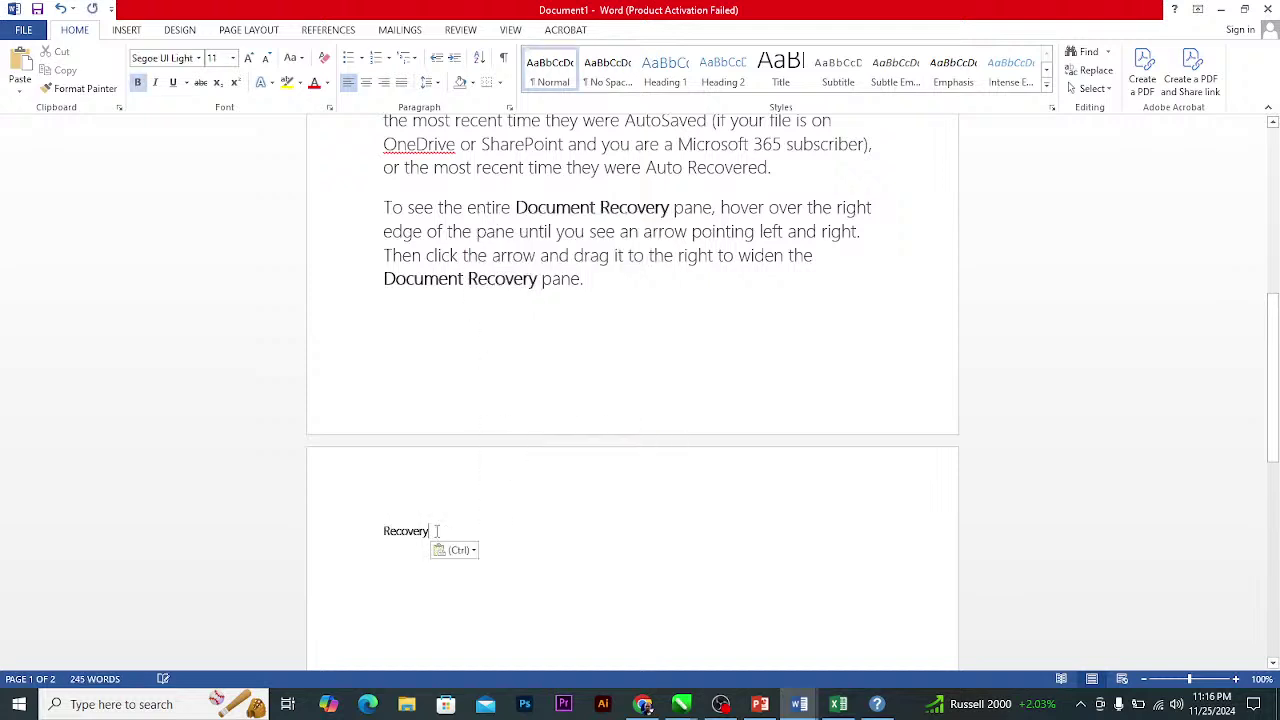
{"action": "double_click", "coordinate": [403, 533]}
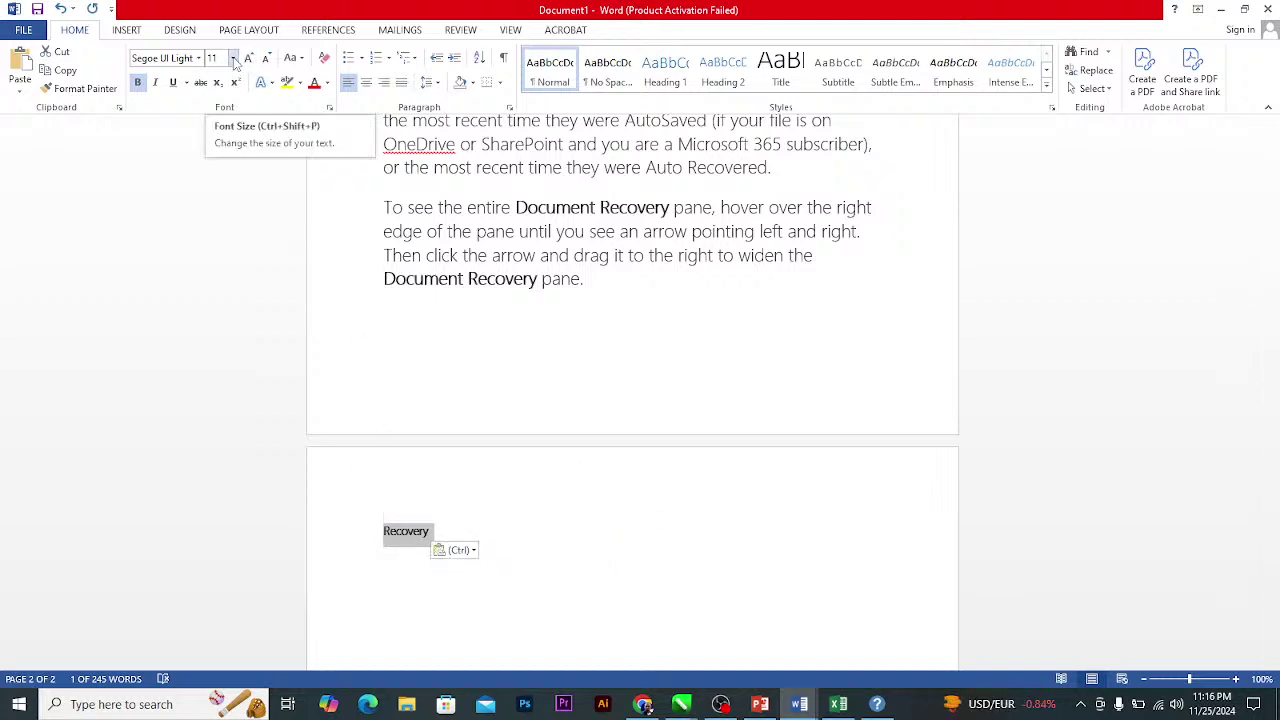
Make the "Ctrl, Shift < >" line in the KEYBOARD CODES document bold and blue.
{"action": "left_click", "coordinate": [799, 704]}
{"action": "left_click", "coordinate": [847, 649]}
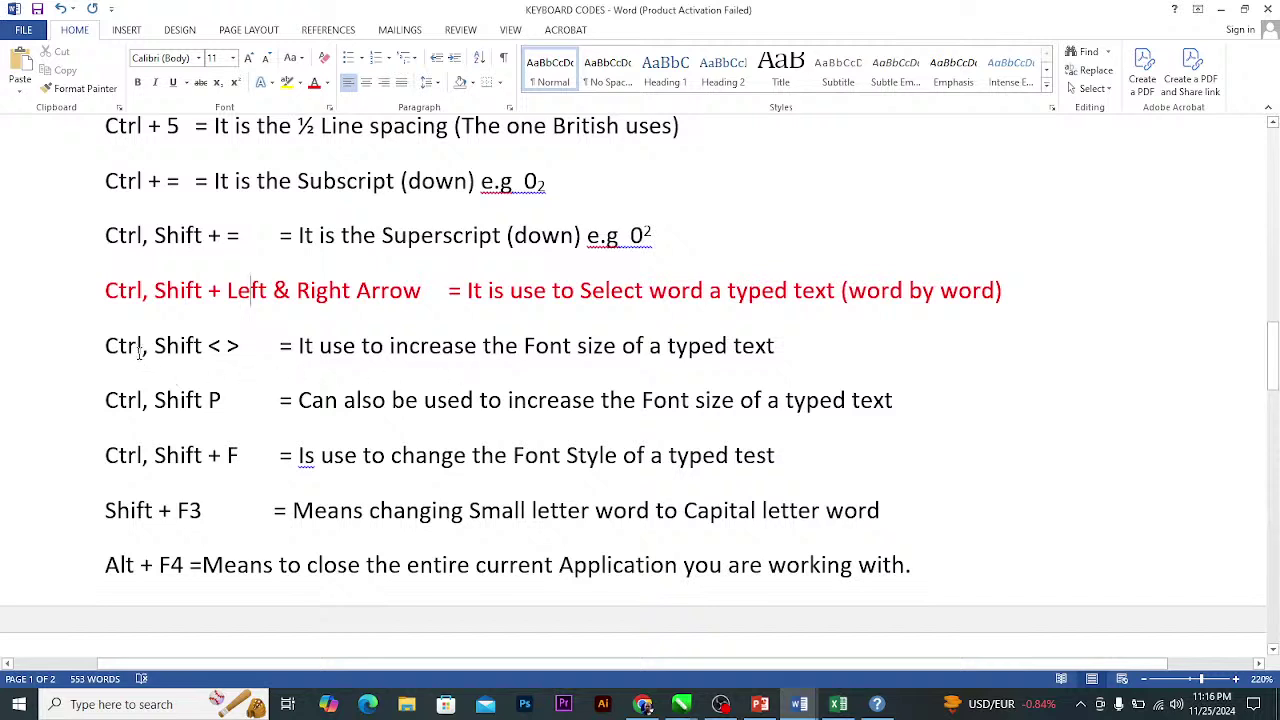
{"action": "left_click_drag", "start_coordinate": [103, 345], "coordinate": [790, 347]}
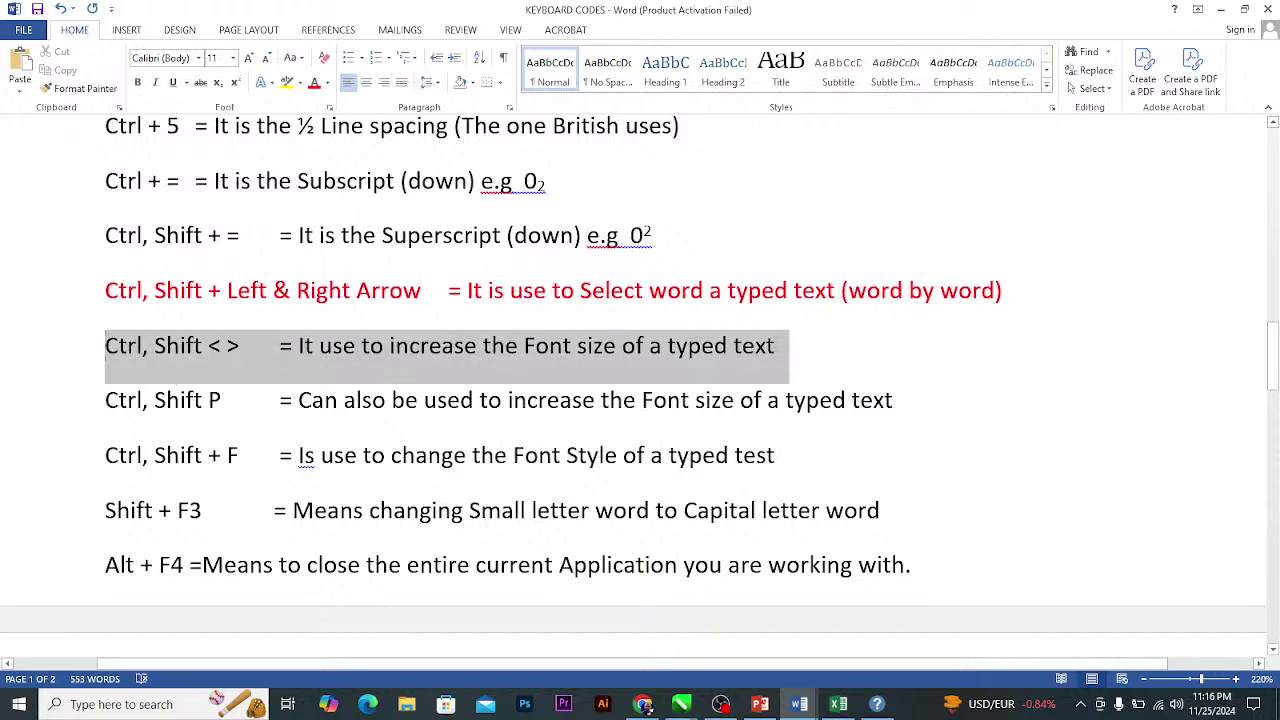
{"action": "left_click", "coordinate": [138, 82]}
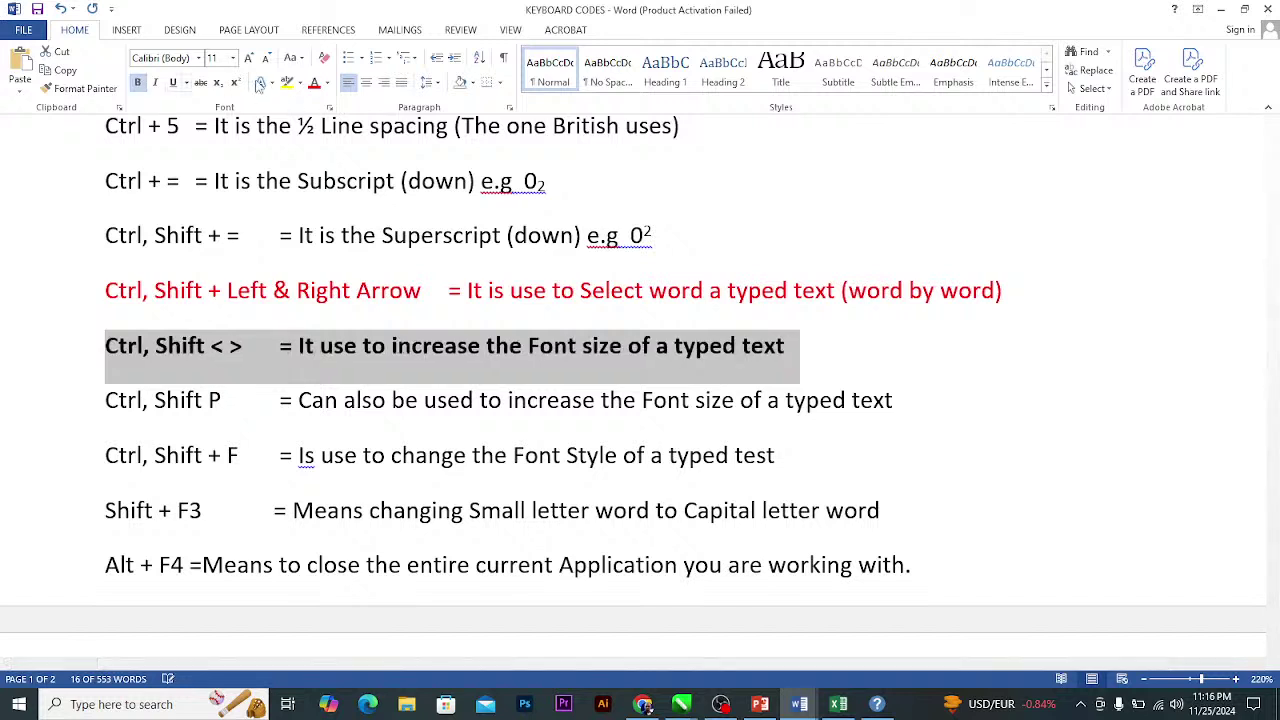
{"action": "left_click", "coordinate": [327, 83]}
{"action": "left_click", "coordinate": [410, 228]}
{"action": "left_click", "coordinate": [224, 378]}
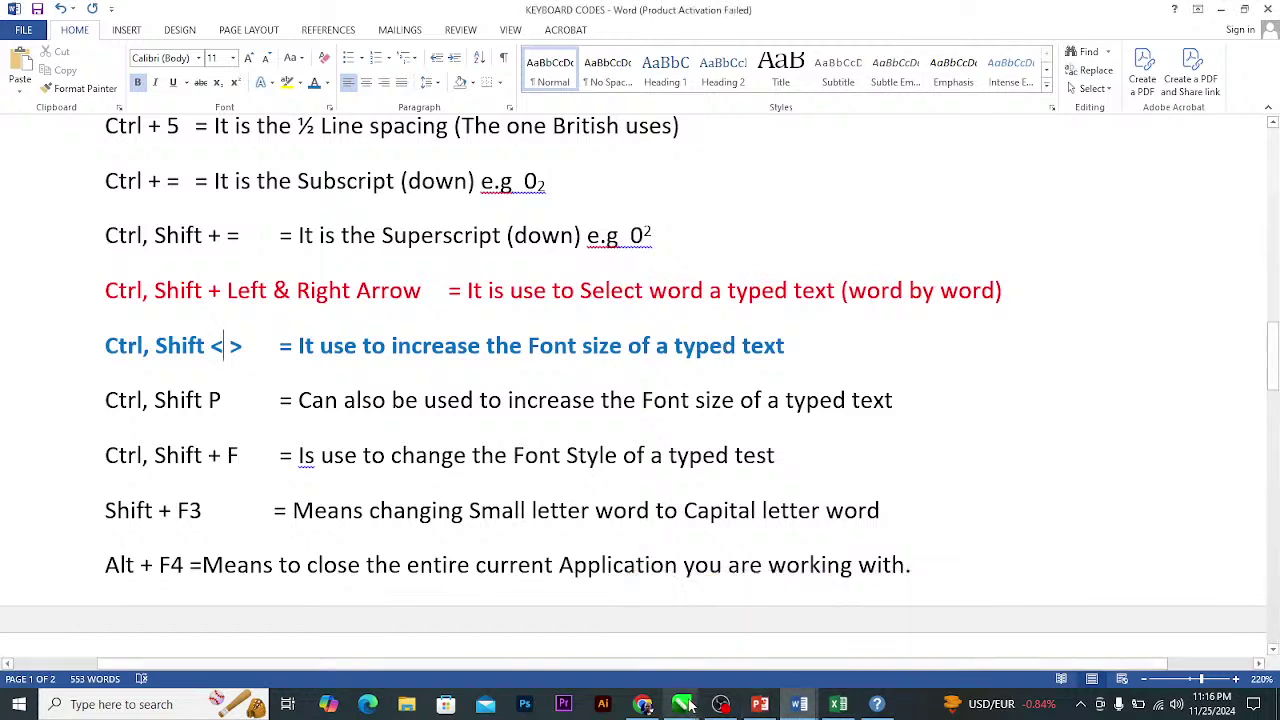
Switch to Document1 and enlarge the selected word "Recovery" on the second page to 90 pt.
{"action": "mouse_move", "coordinate": [799, 704]}
{"action": "left_click", "coordinate": [770, 660]}
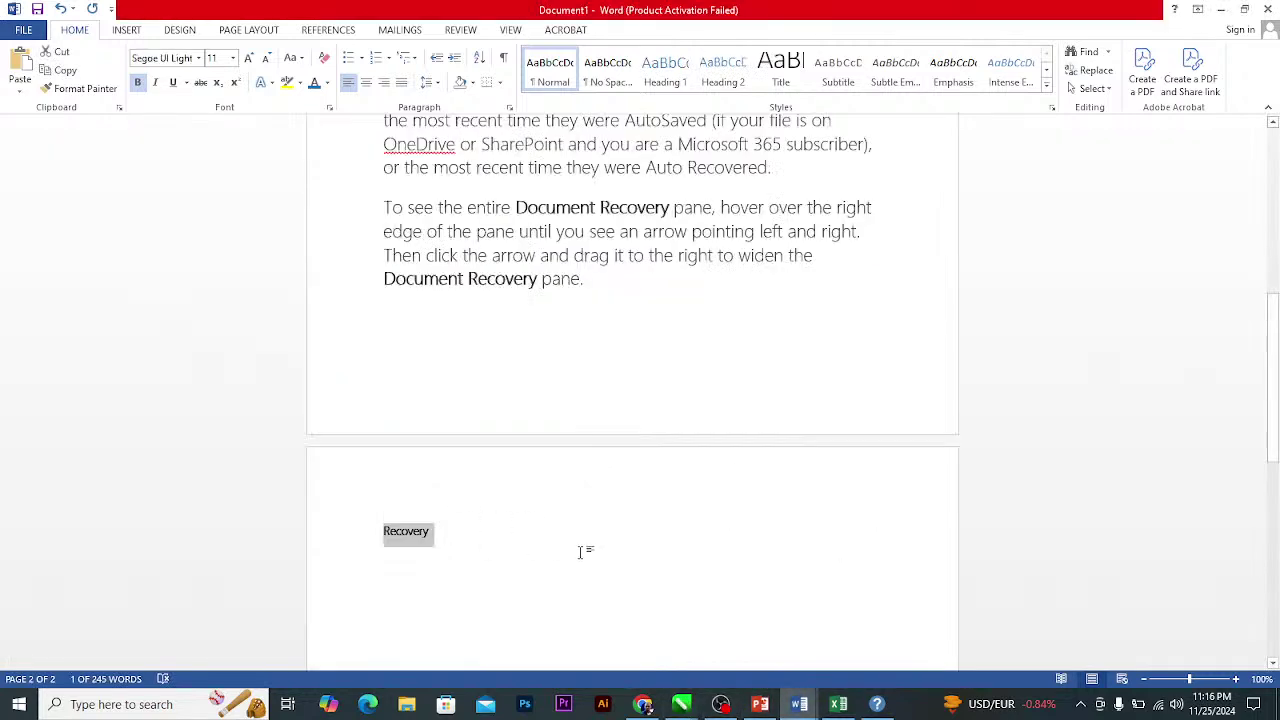
{"action": "key", "text": "ctrl+shift+period"}
{"action": "key", "text": "ctrl+shift+period"}
{"action": "key", "text": "ctrl+shift+period"}
{"action": "key", "text": "ctrl+shift+period"}
{"action": "key", "text": "ctrl+shift+period"}
{"action": "key", "text": "ctrl+shift+period"}
{"action": "key", "text": "ctrl+shift+period"}
{"action": "key", "text": "ctrl+shift+period"}
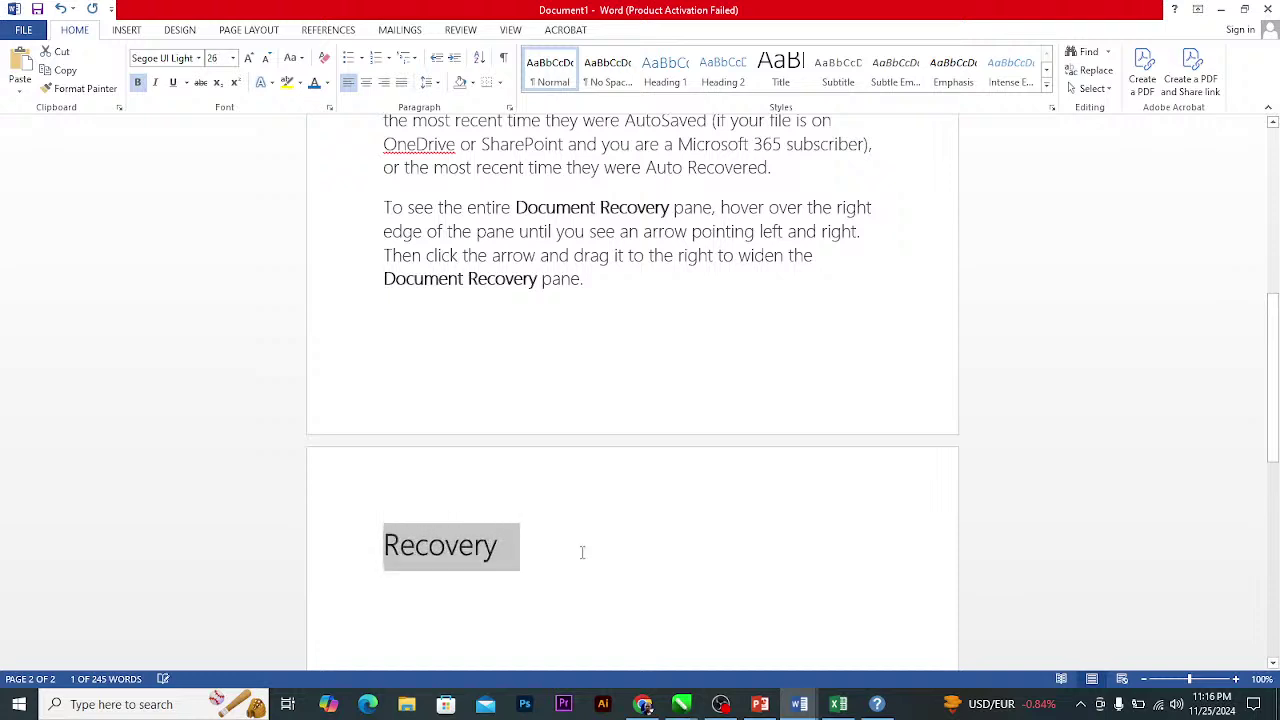
{"action": "key", "text": "ctrl+shift+period"}
{"action": "key", "text": "ctrl+shift+period"}
{"action": "key", "text": "ctrl+shift+period"}
{"action": "key", "text": "ctrl+shift+period"}
{"action": "key", "text": "ctrl+shift+period"}
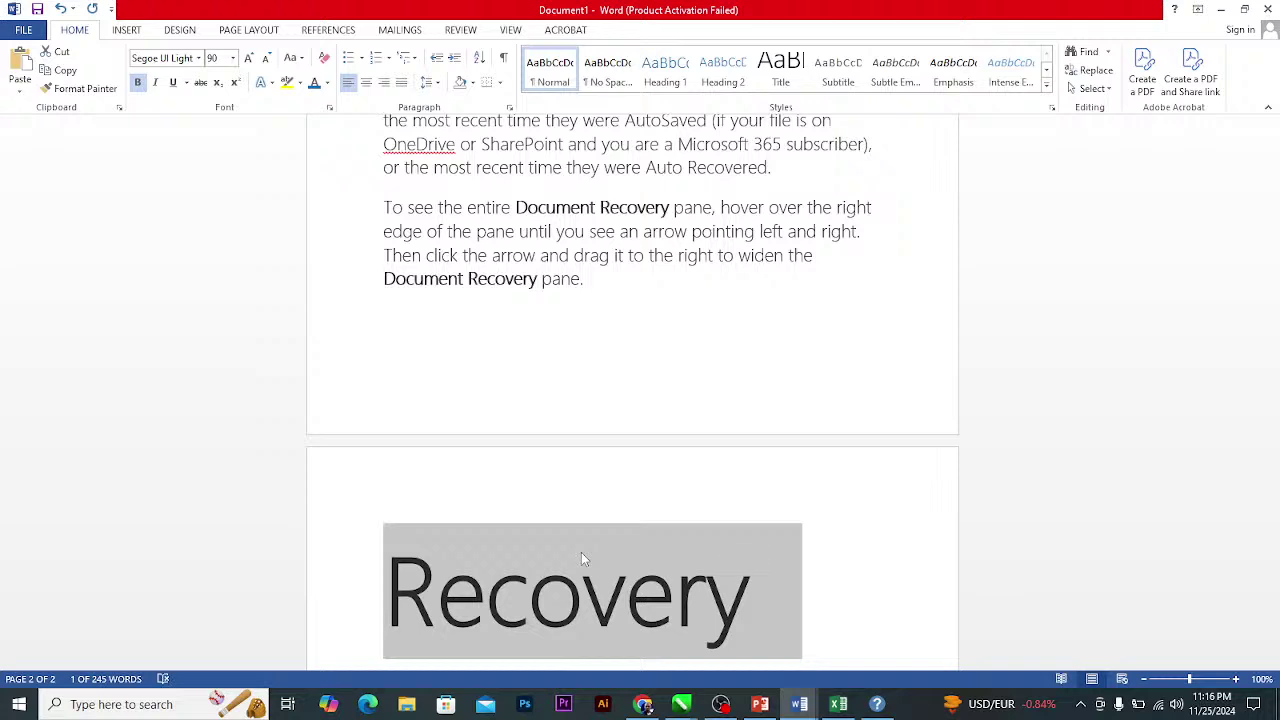
Reduce the word "Recovery" to 28 pt and remove its bold formatting.
{"action": "key", "text": "ctrl+shift+comma"}
{"action": "key", "text": "ctrl+shift+comma"}
{"action": "key", "text": "ctrl+shift+comma"}
{"action": "key", "text": "ctrl+shift+comma"}
{"action": "key", "text": "ctrl+shift+comma"}
{"action": "key", "text": "ctrl+shift+comma"}
{"action": "key", "text": "ctrl+shift+comma"}
{"action": "key", "text": "ctrl+shift+comma"}
{"action": "key", "text": "ctrl+shift+comma"}
{"action": "key", "text": "ctrl+shift+comma"}
{"action": "key", "text": "ctrl+shift+period"}
{"action": "key", "text": "ctrl+shift+period"}
{"action": "key", "text": "ctrl+shift+period"}
{"action": "key", "text": "ctrl+shift+period"}
{"action": "key", "text": "ctrl+shift+period"}
{"action": "key", "text": "ctrl+shift+period"}
{"action": "key", "text": "ctrl+shift+period"}
{"action": "key", "text": "ctrl+shift+period"}
{"action": "key", "text": "ctrl+shift+comma"}
{"action": "key", "text": "ctrl+shift+comma"}
{"action": "key", "text": "ctrl+shift+comma"}
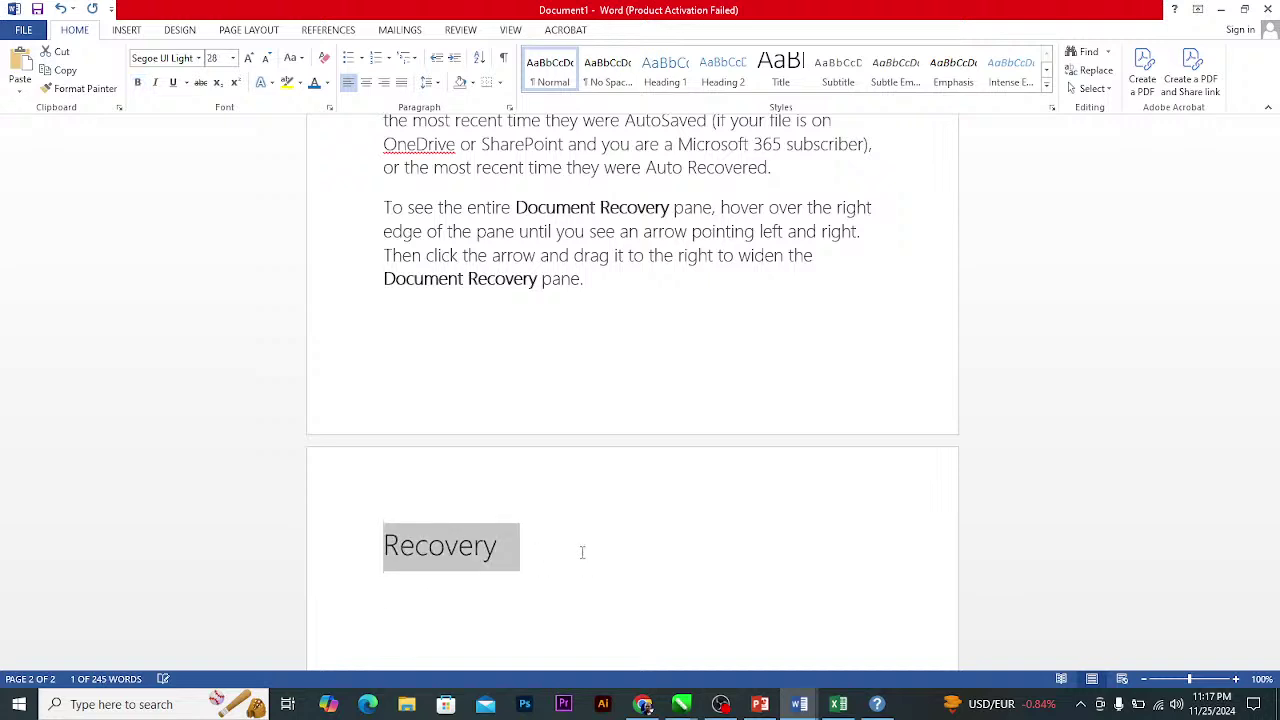
{"action": "key", "text": "ctrl+b"}
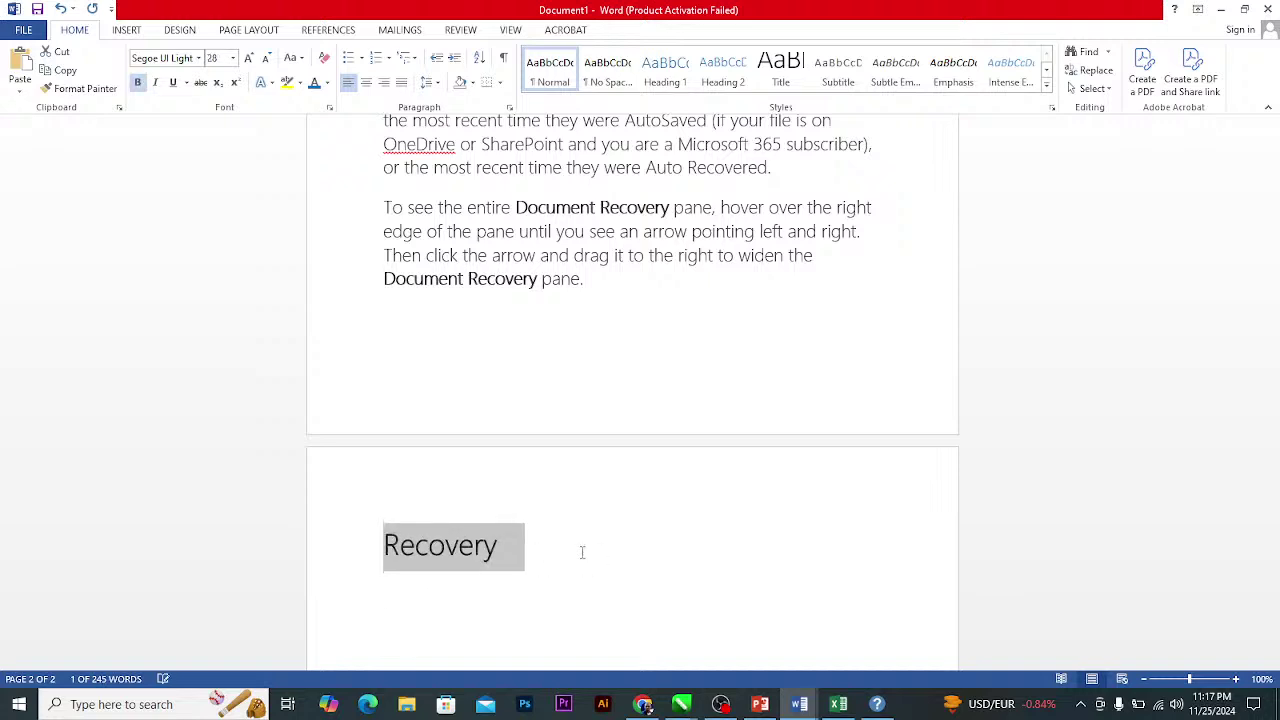
{"action": "key", "text": "ctrl+b"}
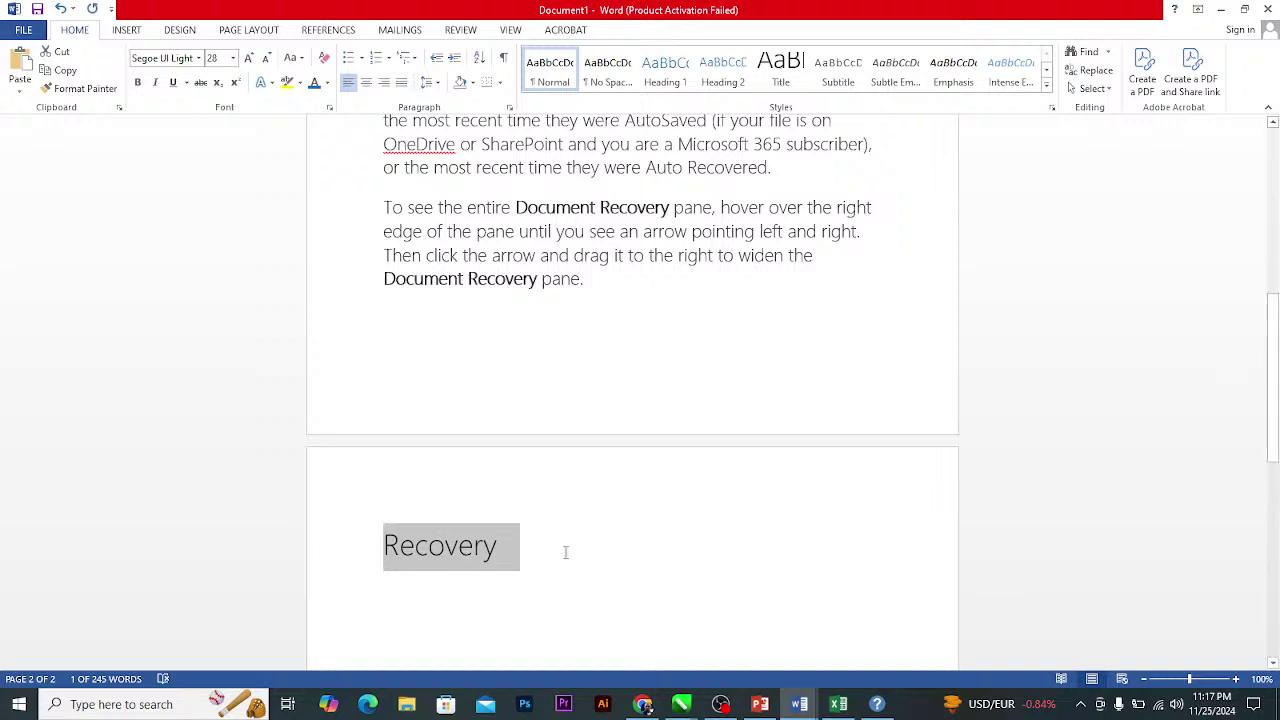
{"action": "left_click", "coordinate": [562, 552]}
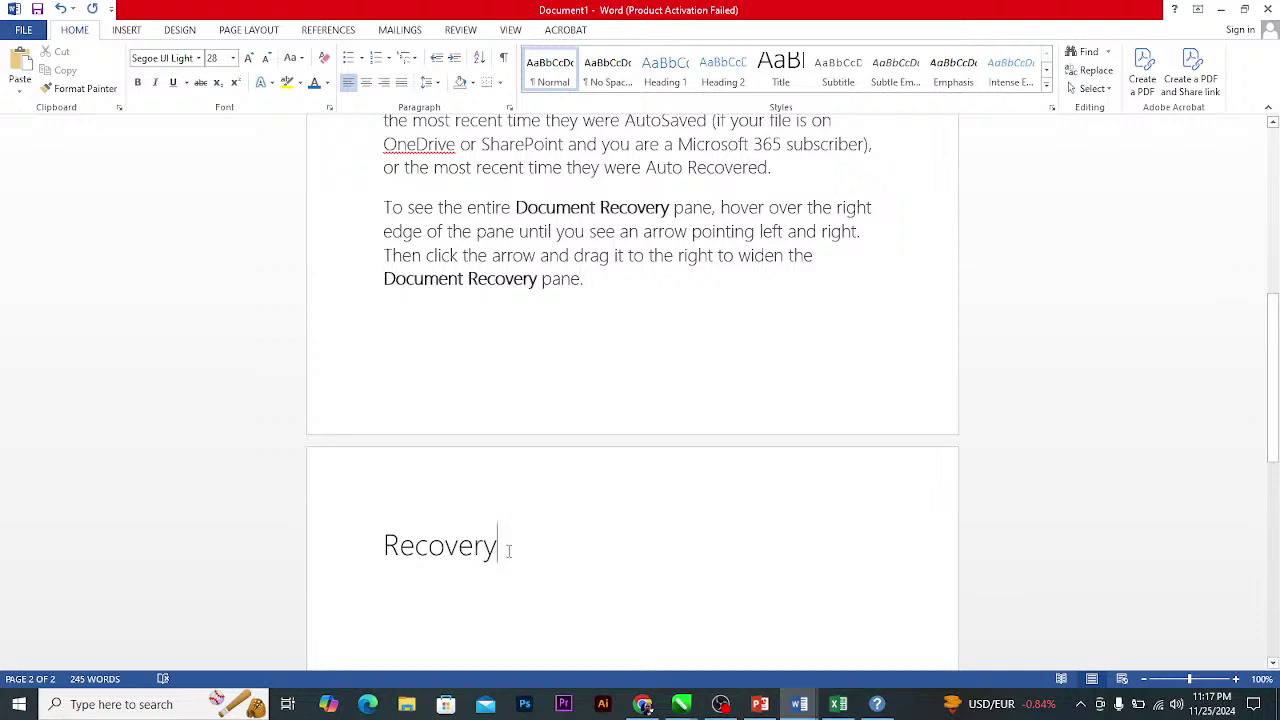
Return to the KEYBOARD CODES document and review its list of keyboard shortcuts at 190% zoom.
{"action": "mouse_move", "coordinate": [803, 695]}
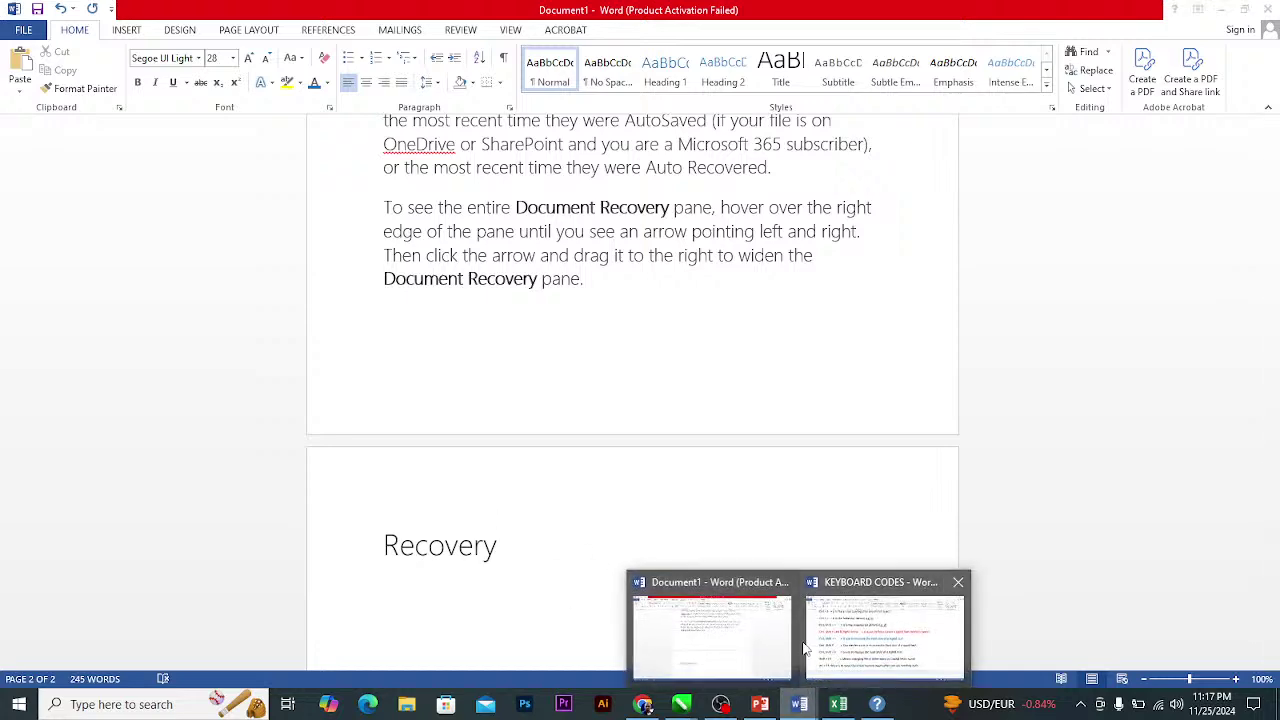
{"action": "left_click", "coordinate": [810, 645]}
{"action": "scroll", "coordinate": [500, 434], "scroll_direction": "down", "scroll_amount": 3}
{"action": "scroll", "coordinate": [508, 434], "scroll_direction": "up", "scroll_amount": 2}
{"action": "scroll", "coordinate": [510, 432], "scroll_direction": "down", "scroll_amount": 3, "text": "ctrl"}
{"action": "scroll", "coordinate": [415, 503], "scroll_direction": "up", "scroll_amount": 2}
{"action": "scroll", "coordinate": [415, 505], "scroll_direction": "down", "scroll_amount": 6}
{"action": "scroll", "coordinate": [413, 508], "scroll_direction": "up", "scroll_amount": 5}
{"action": "scroll", "coordinate": [411, 508], "scroll_direction": "up", "scroll_amount": 10}
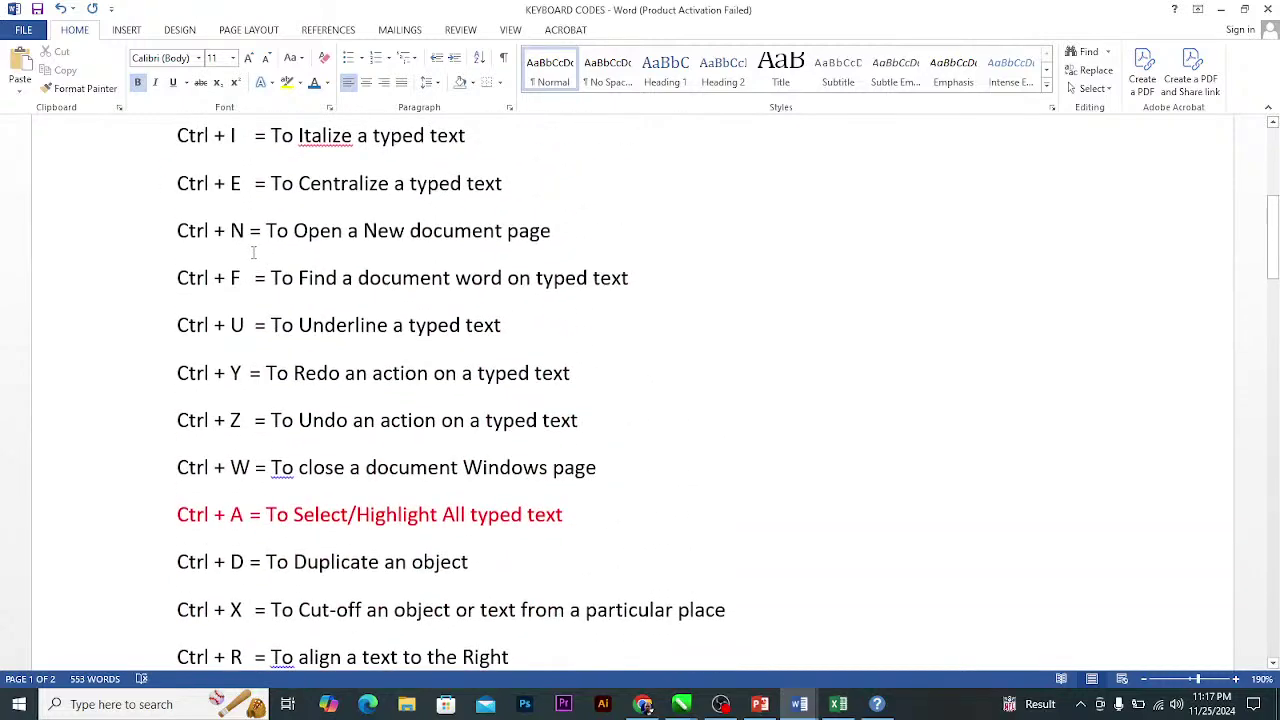
Review the remaining shortcut entries and the "EXPLANATIONS OF SOME KEYS" section of the KEYBOARD CODES document.
{"action": "scroll", "coordinate": [300, 265], "scroll_direction": "up", "scroll_amount": 3}
{"action": "scroll", "coordinate": [262, 275], "scroll_direction": "up", "scroll_amount": 2}
{"action": "scroll", "coordinate": [268, 295], "scroll_direction": "down", "scroll_amount": 15}
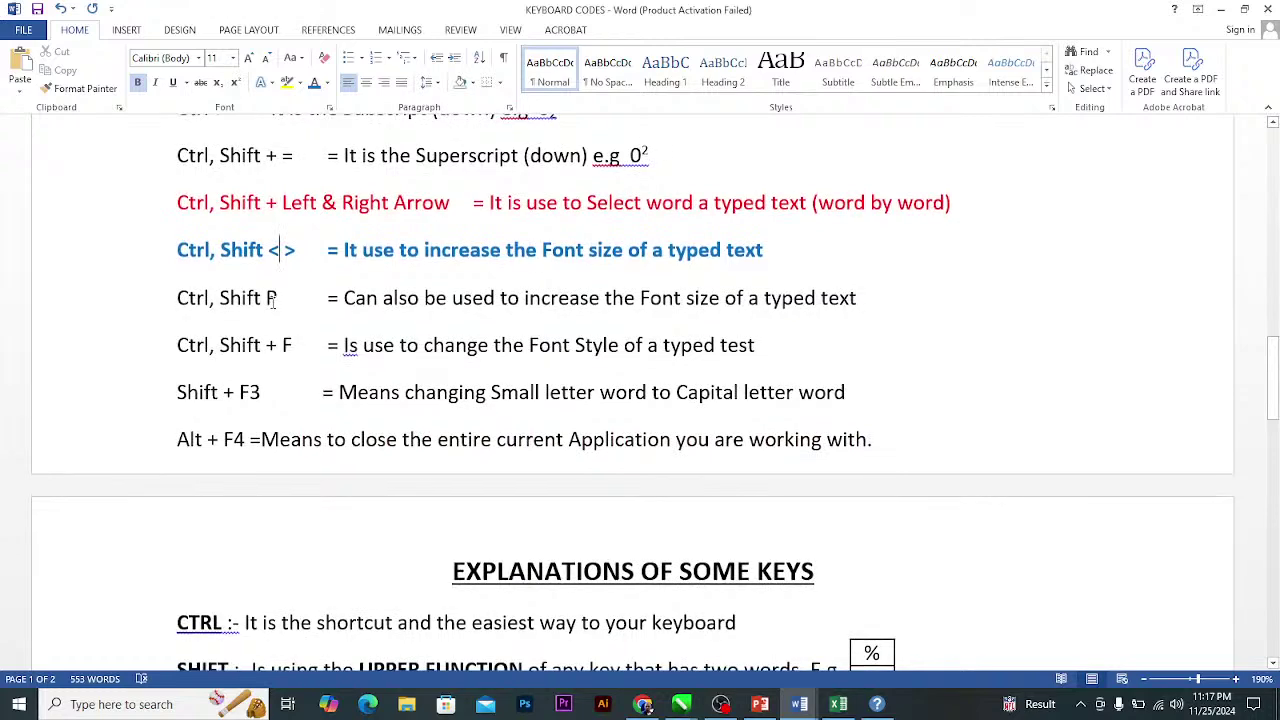
{"action": "scroll", "coordinate": [340, 365], "scroll_direction": "down", "scroll_amount": 5}
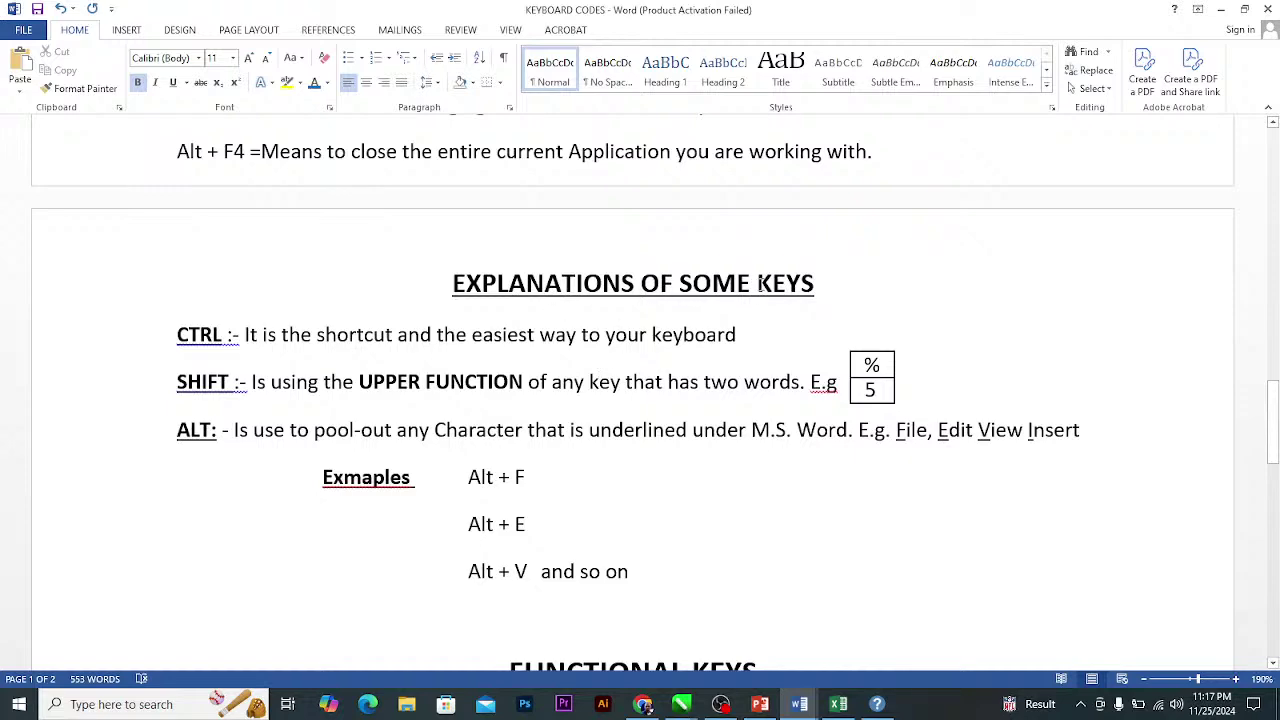
{"action": "scroll", "coordinate": [740, 300], "scroll_direction": "down", "scroll_amount": 3}
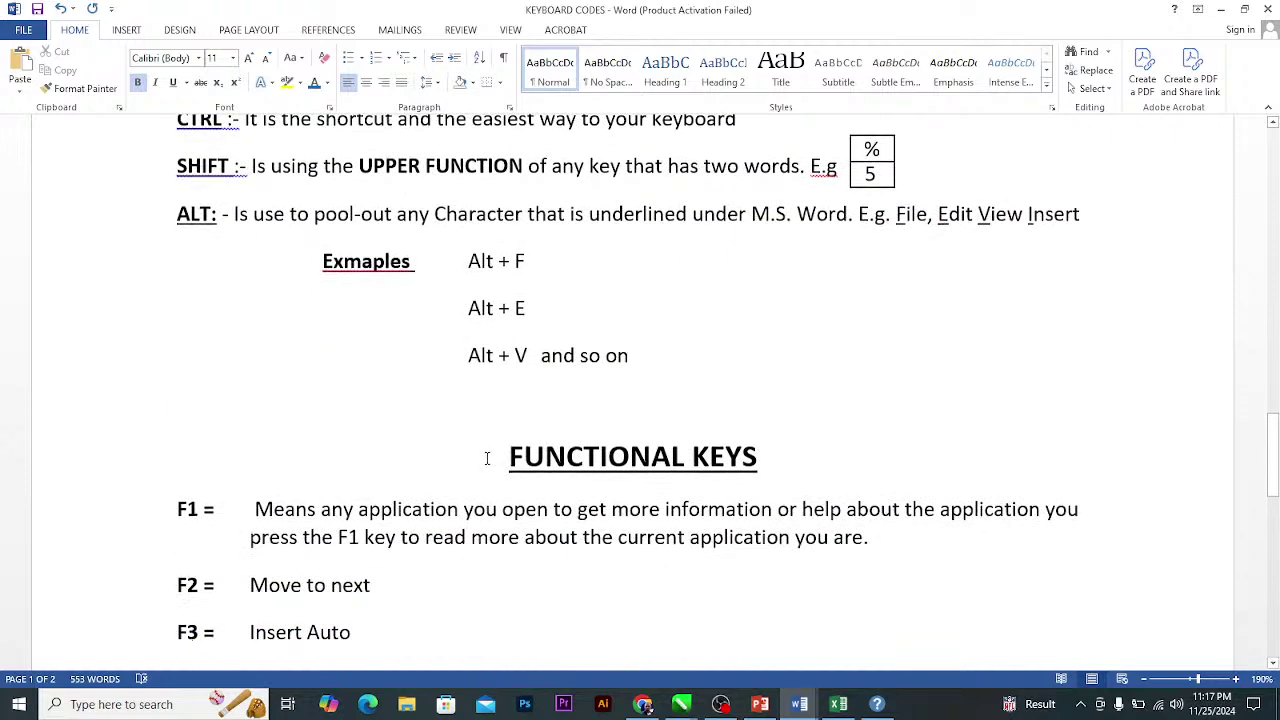
{"action": "scroll", "coordinate": [325, 380], "scroll_direction": "up", "scroll_amount": 3}
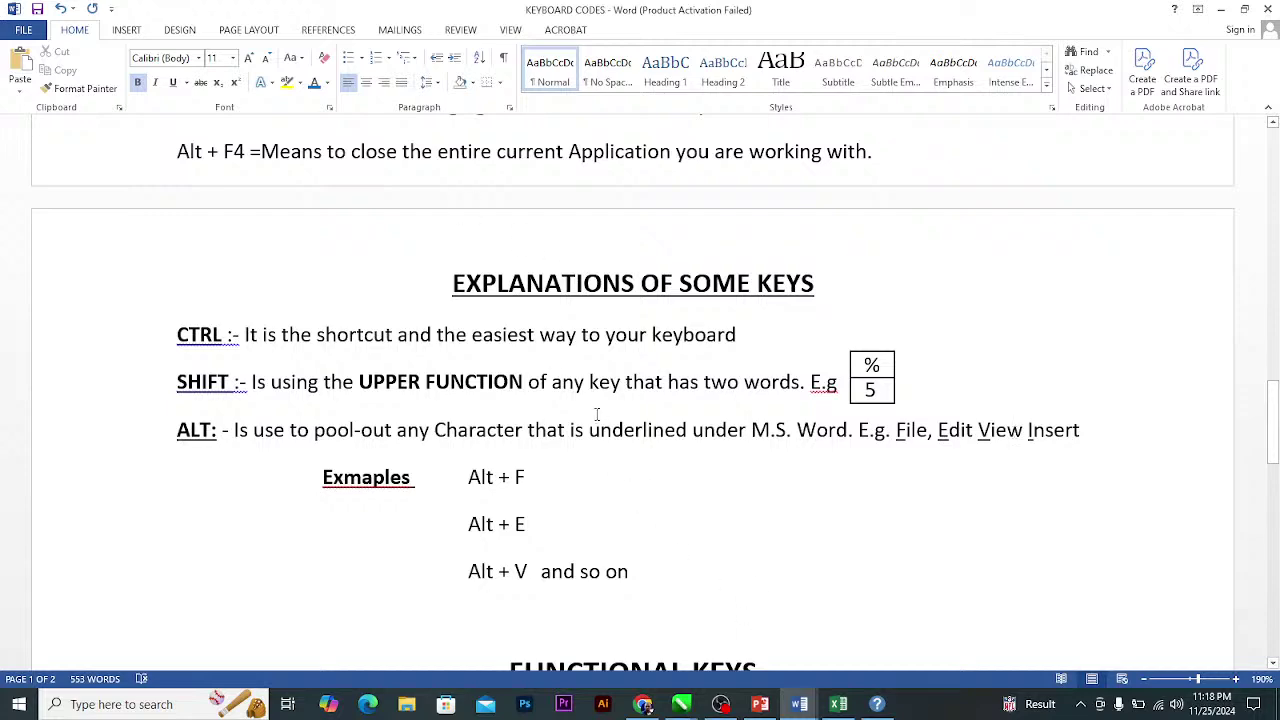
Switch to Document1, show the Alt key tips on the ribbon, and use the G key tip to reach the Design commands.
{"action": "mouse_move", "coordinate": [790, 702]}
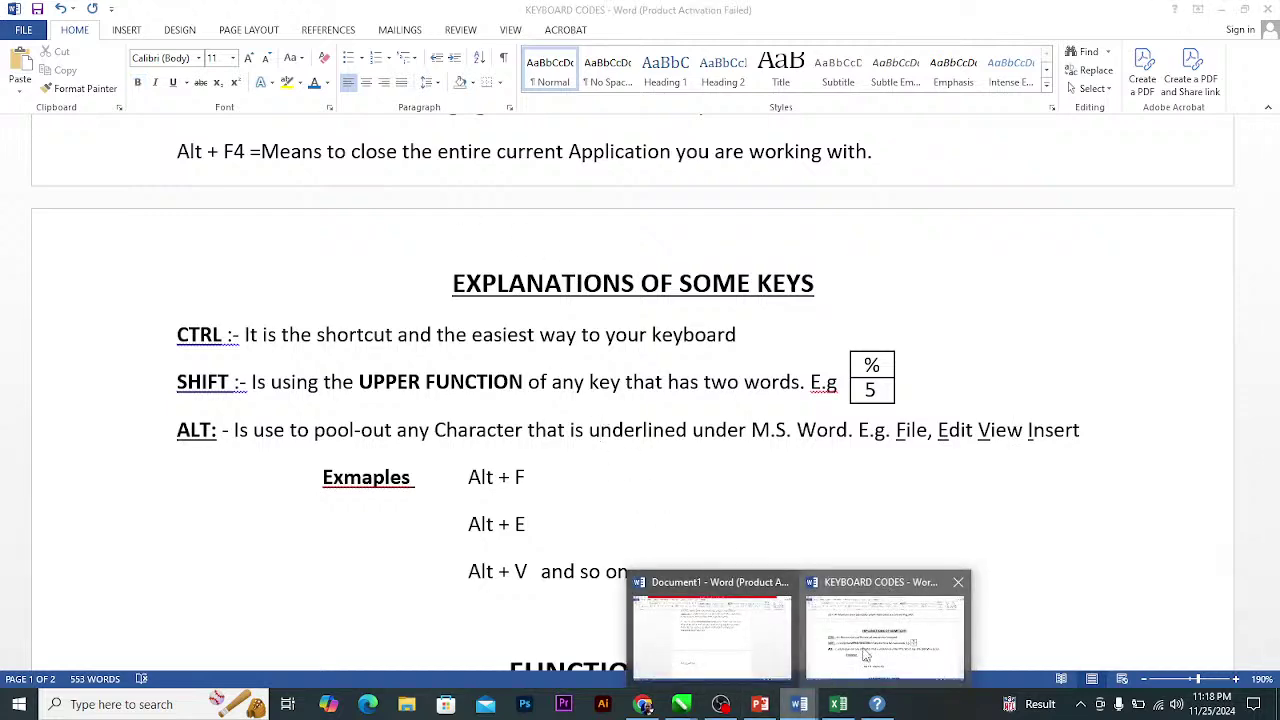
{"action": "left_click", "coordinate": [710, 630]}
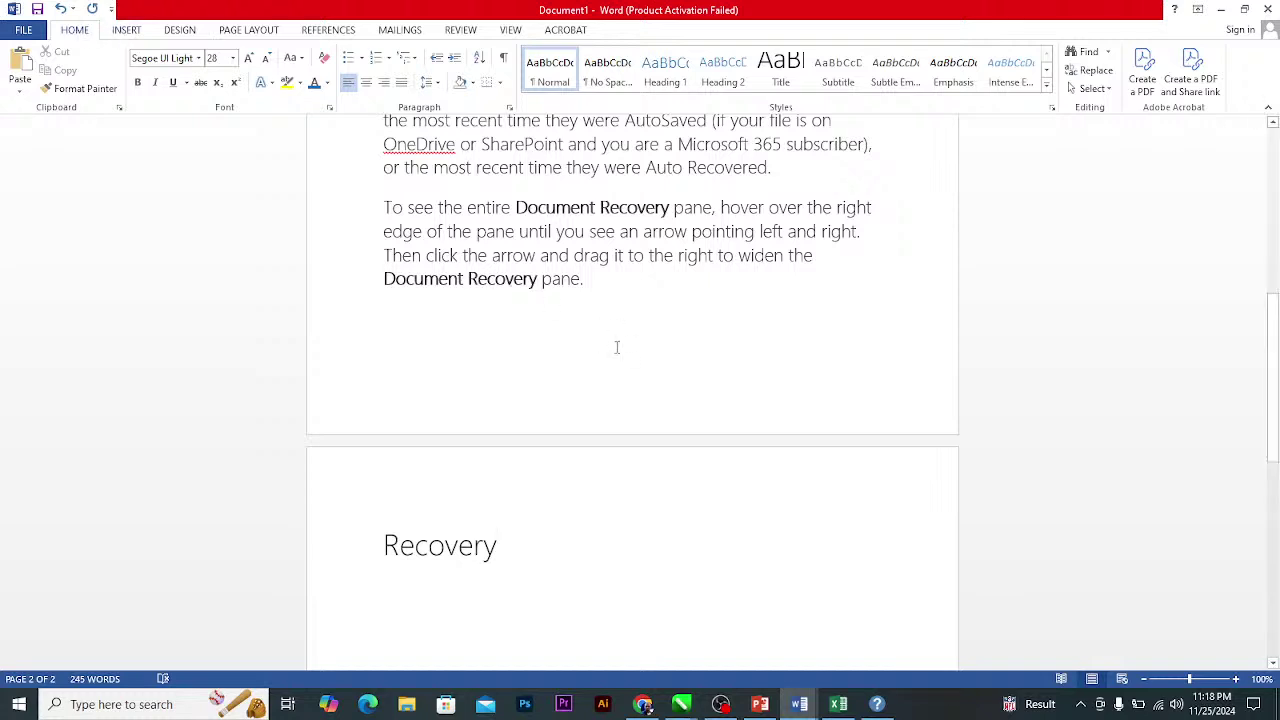
{"action": "key", "text": "alt"}
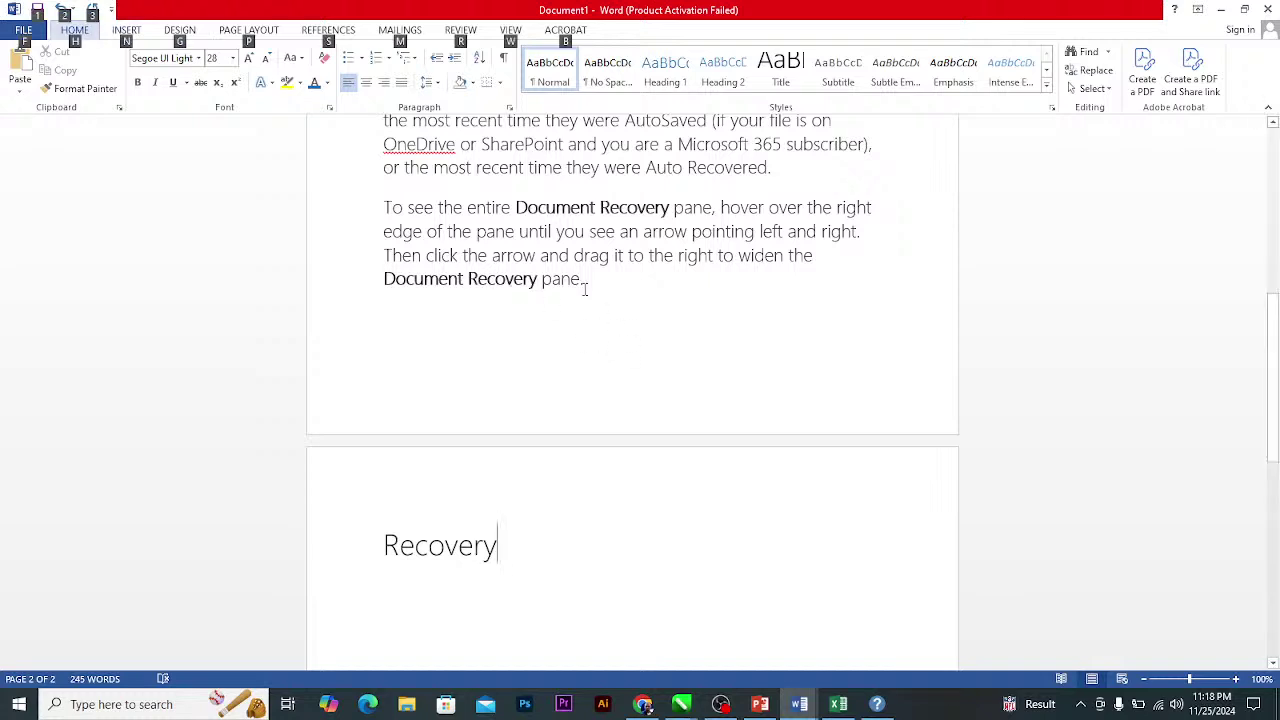
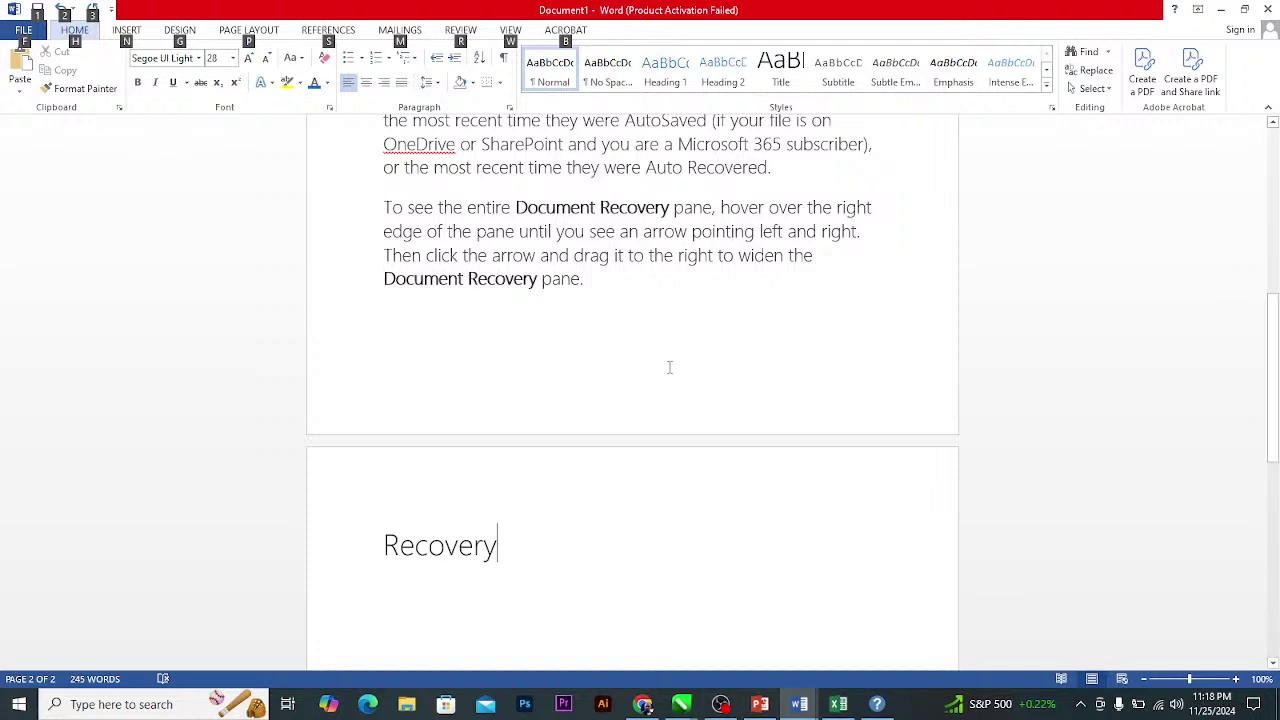
{"action": "key", "text": "g"}
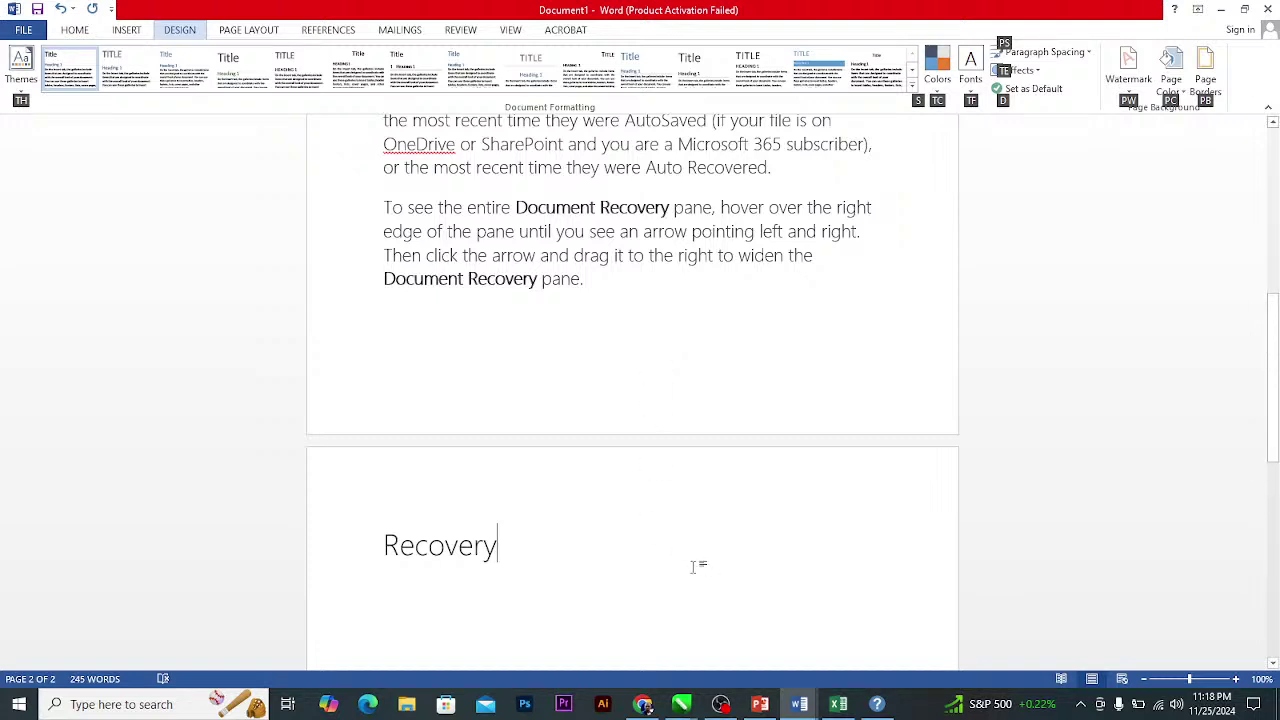
Return to the KEYBOARD CODES document and review the "FUNCTIONAL KEYS" section, placing the cursor in its heading.
{"action": "left_click", "coordinate": [853, 650]}
{"action": "scroll", "coordinate": [616, 456], "scroll_direction": "down", "scroll_amount": 3}
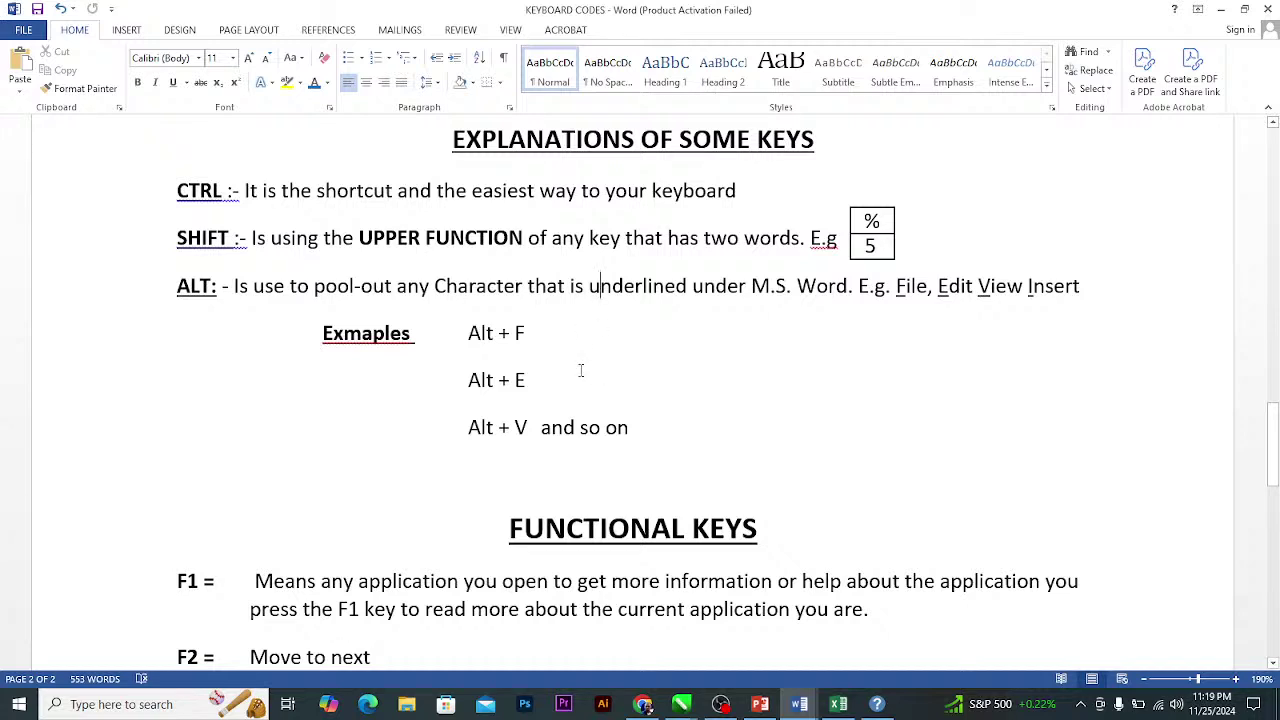
{"action": "scroll", "coordinate": [580, 371], "scroll_direction": "down", "scroll_amount": 4}
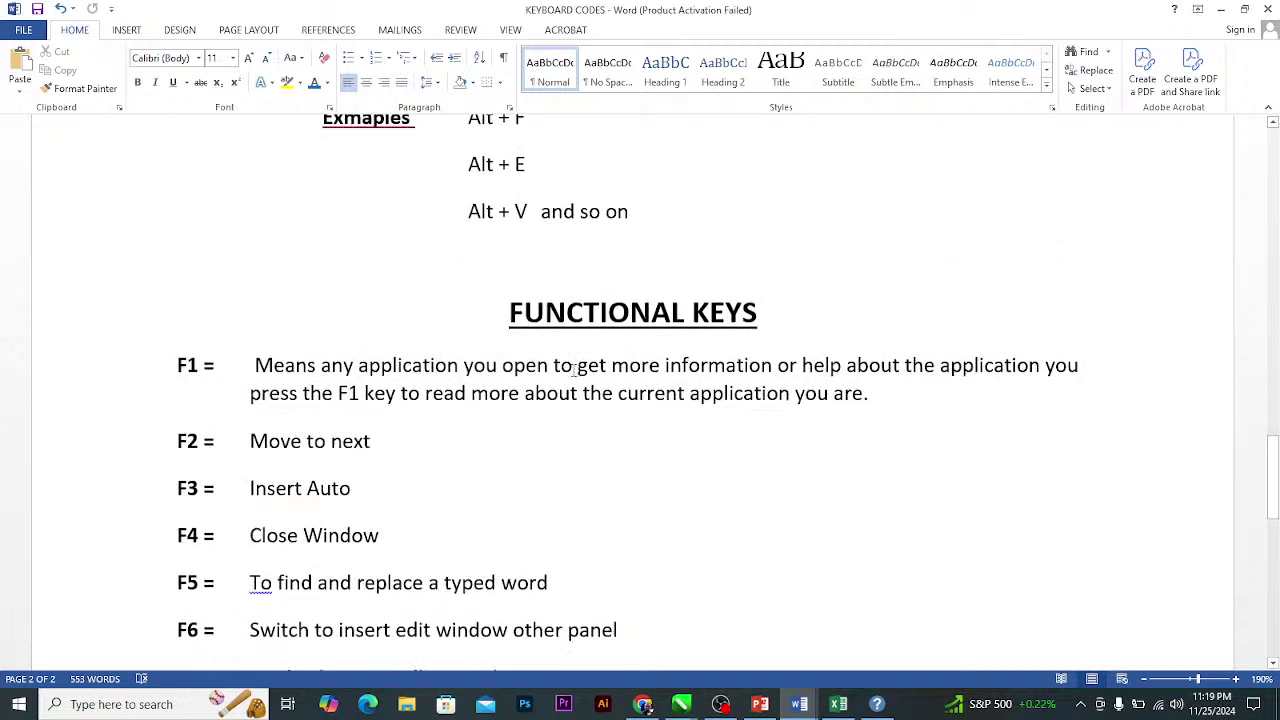
{"action": "scroll", "coordinate": [486, 320], "scroll_direction": "down", "scroll_amount": 1}
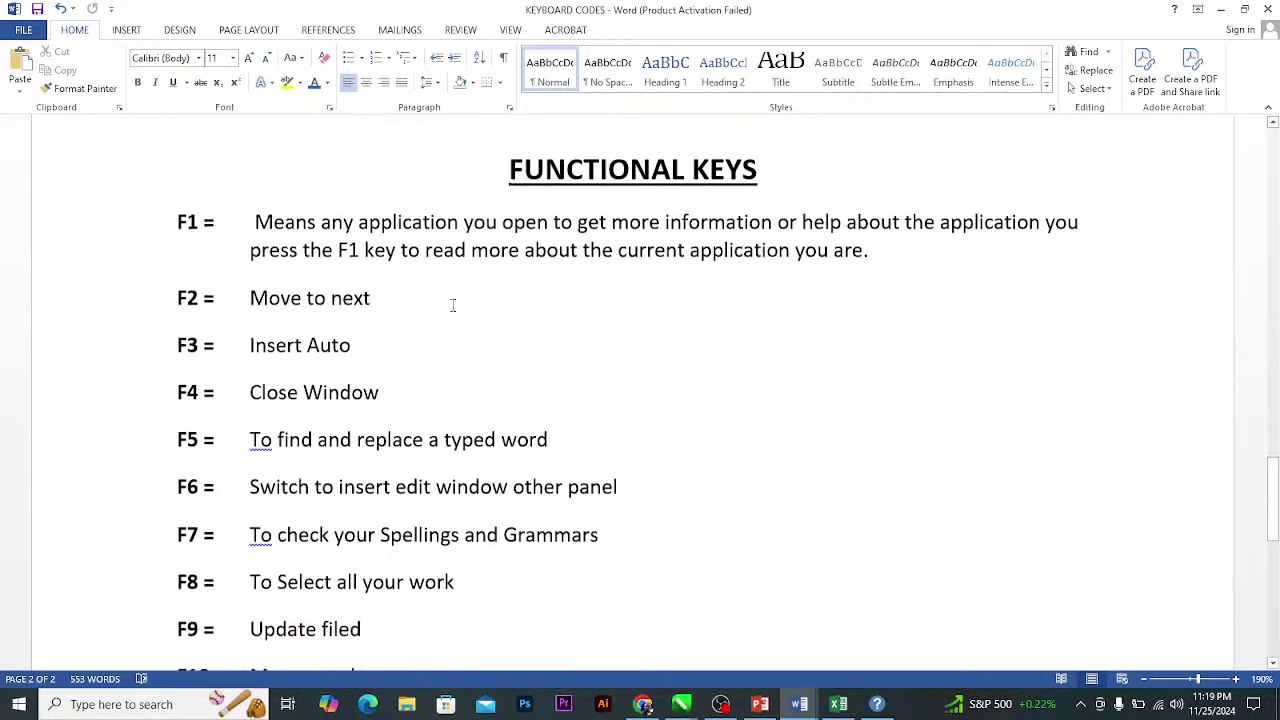
{"action": "scroll", "coordinate": [451, 320], "scroll_direction": "down", "scroll_amount": 5}
{"action": "scroll", "coordinate": [408, 406], "scroll_direction": "up", "scroll_amount": 12}
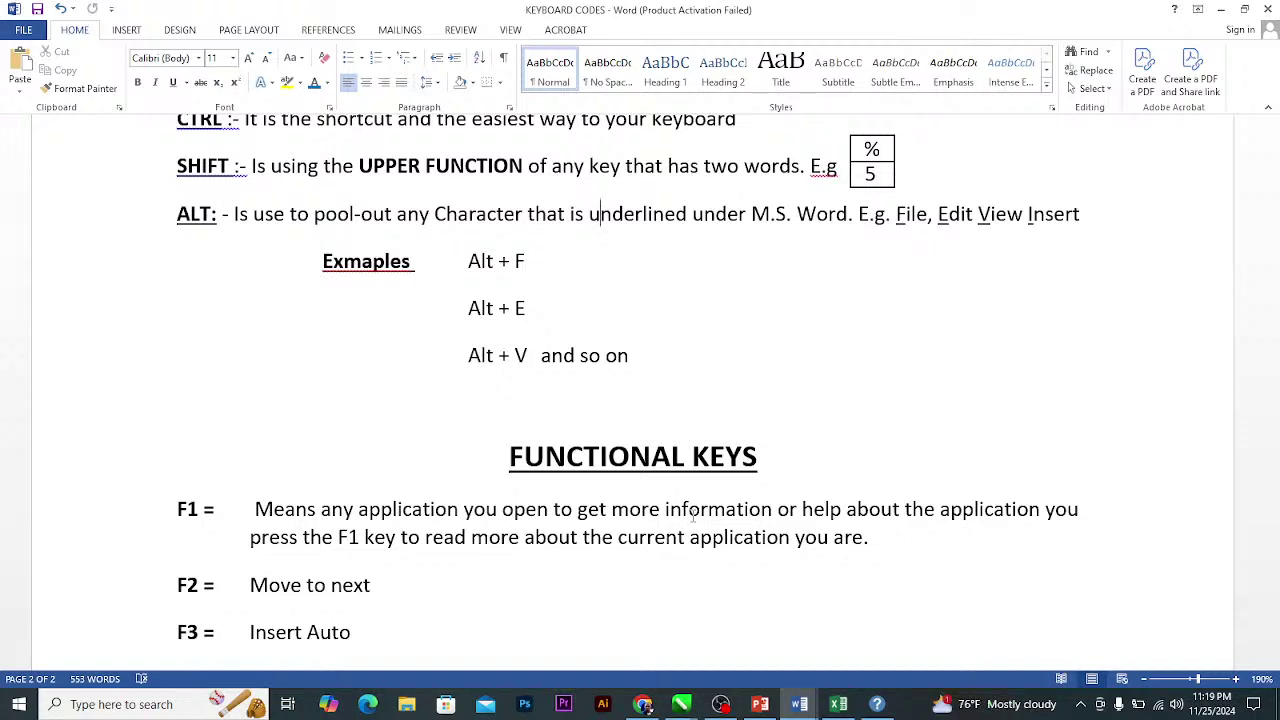
{"action": "left_click", "coordinate": [625, 457]}
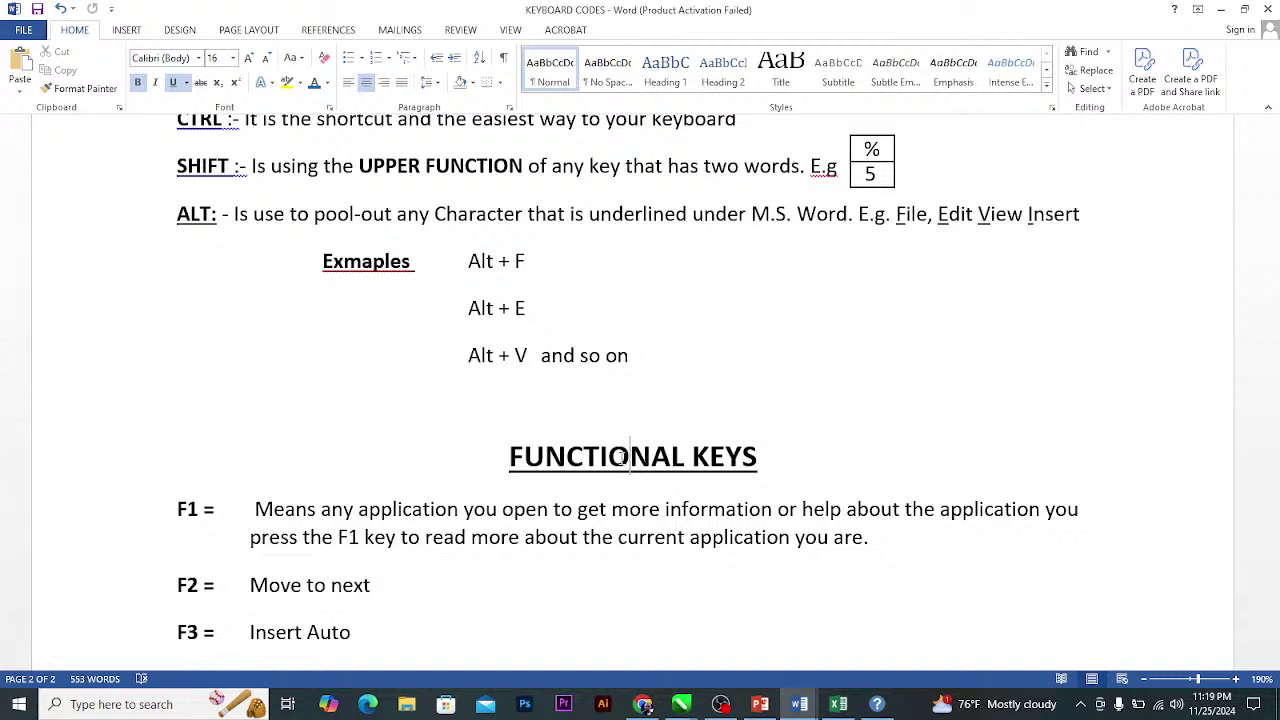
Switch to Document1 and highlight the word "Recovery" on the second page in red.
{"action": "left_click", "coordinate": [799, 704]}
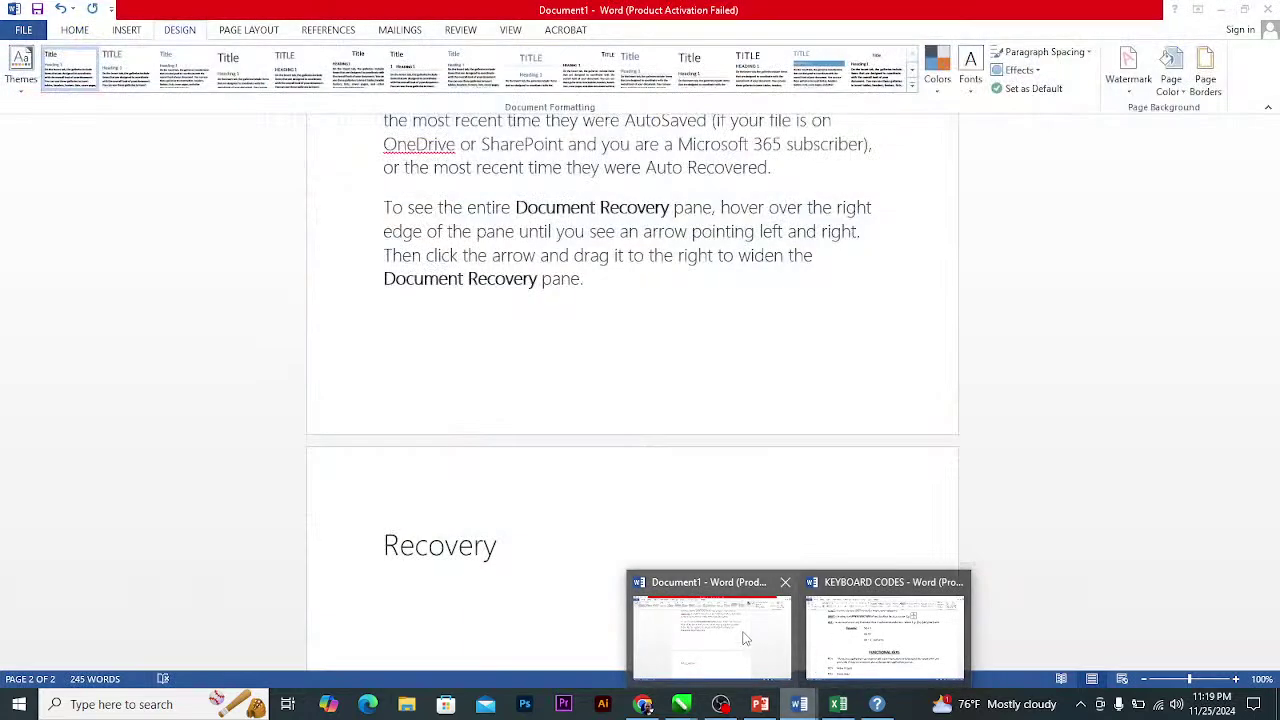
{"action": "left_click", "coordinate": [745, 638]}
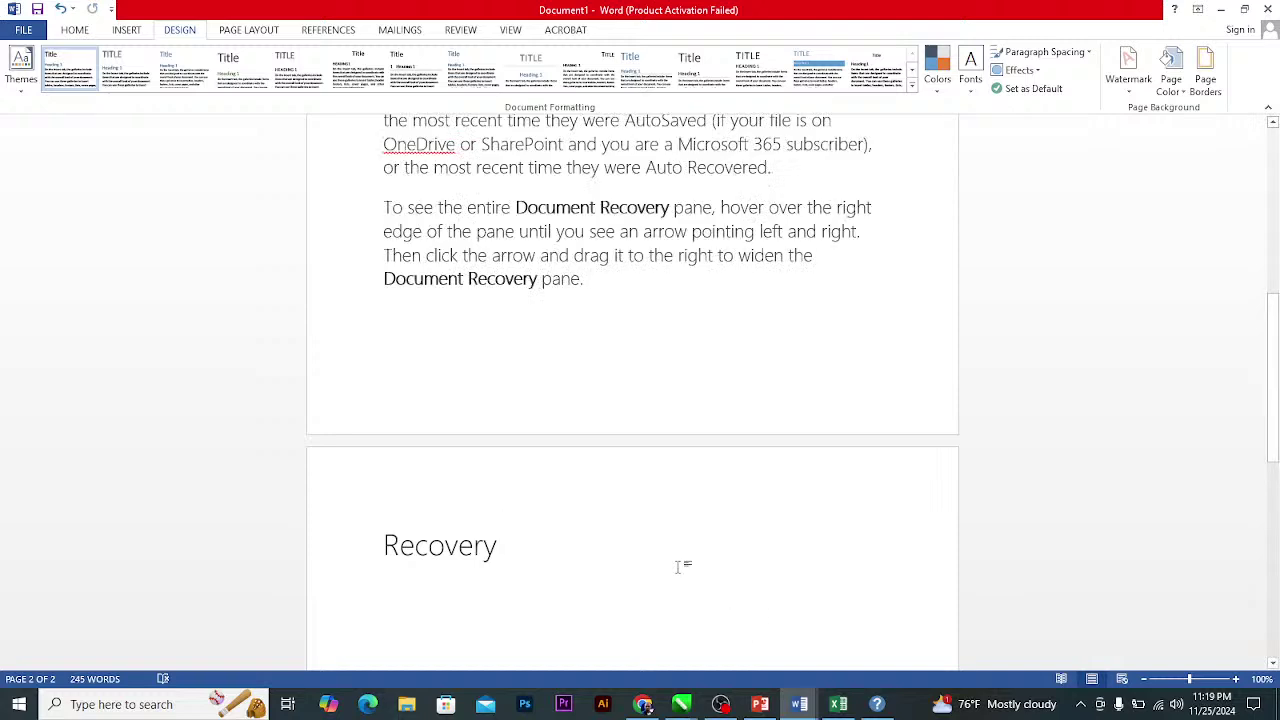
{"action": "left_click", "coordinate": [74, 30]}
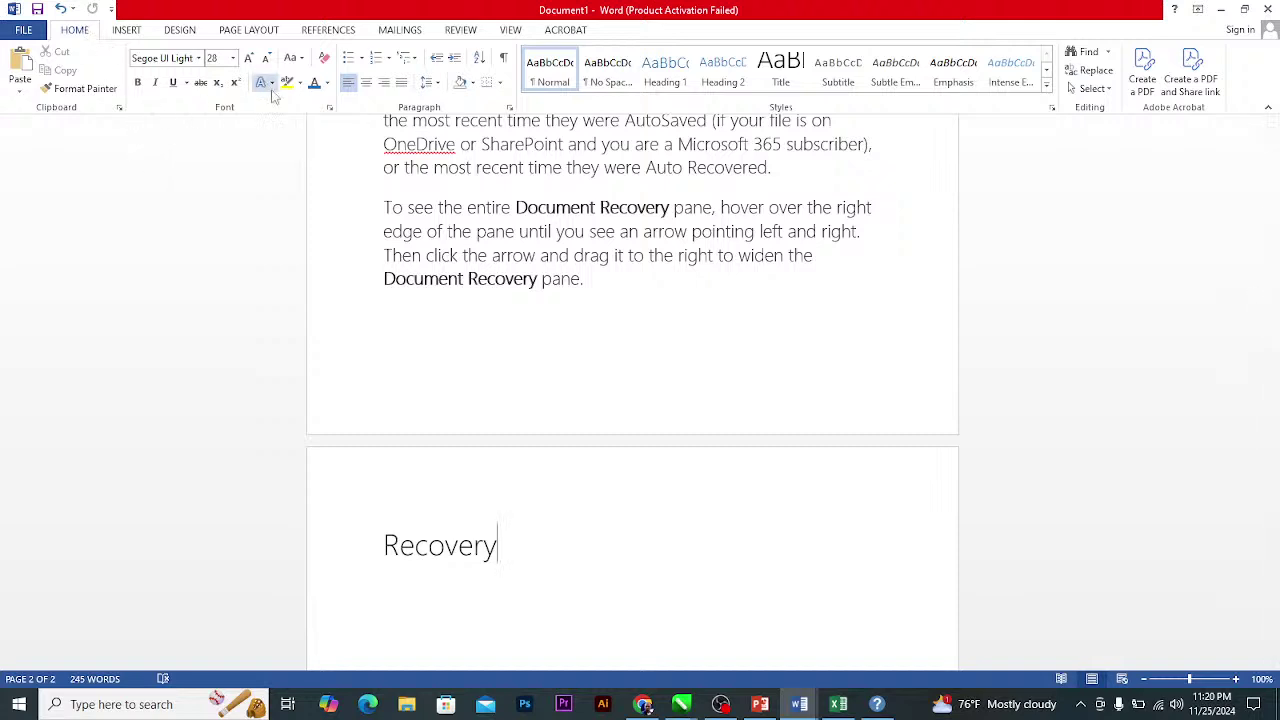
{"action": "left_click_drag", "start_coordinate": [500, 546], "coordinate": [381, 546]}
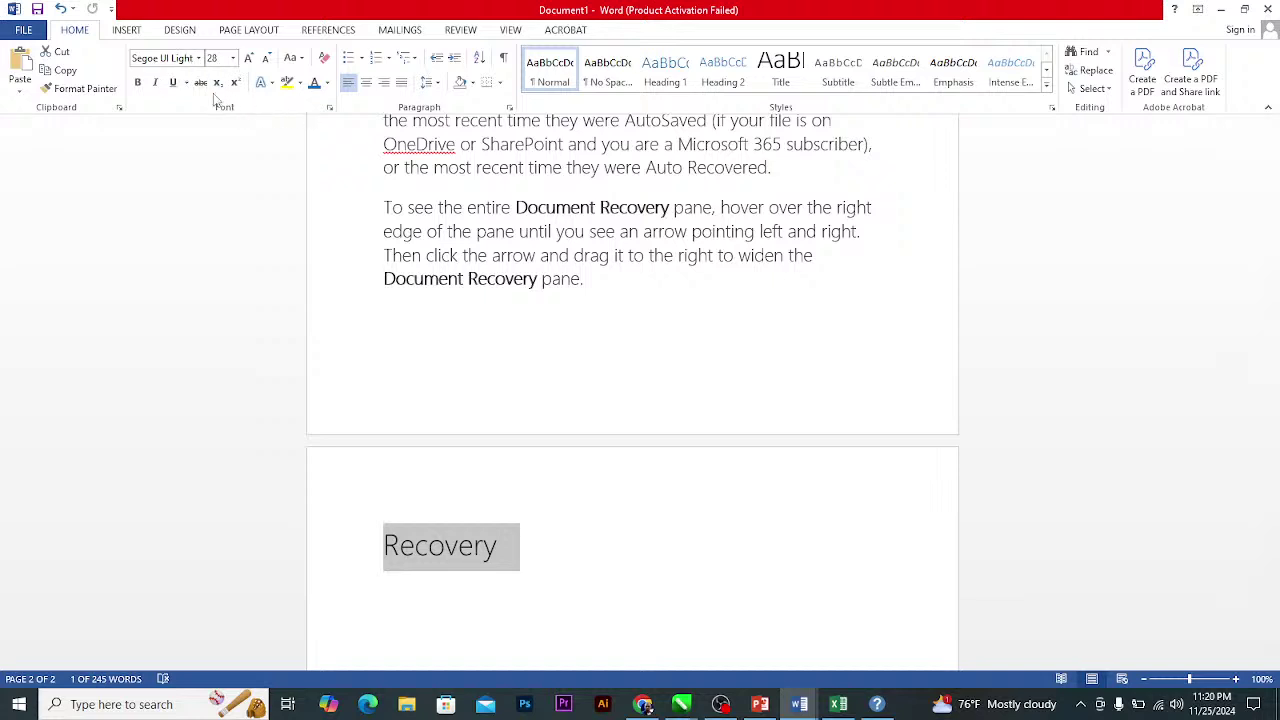
{"action": "left_click", "coordinate": [298, 84]}
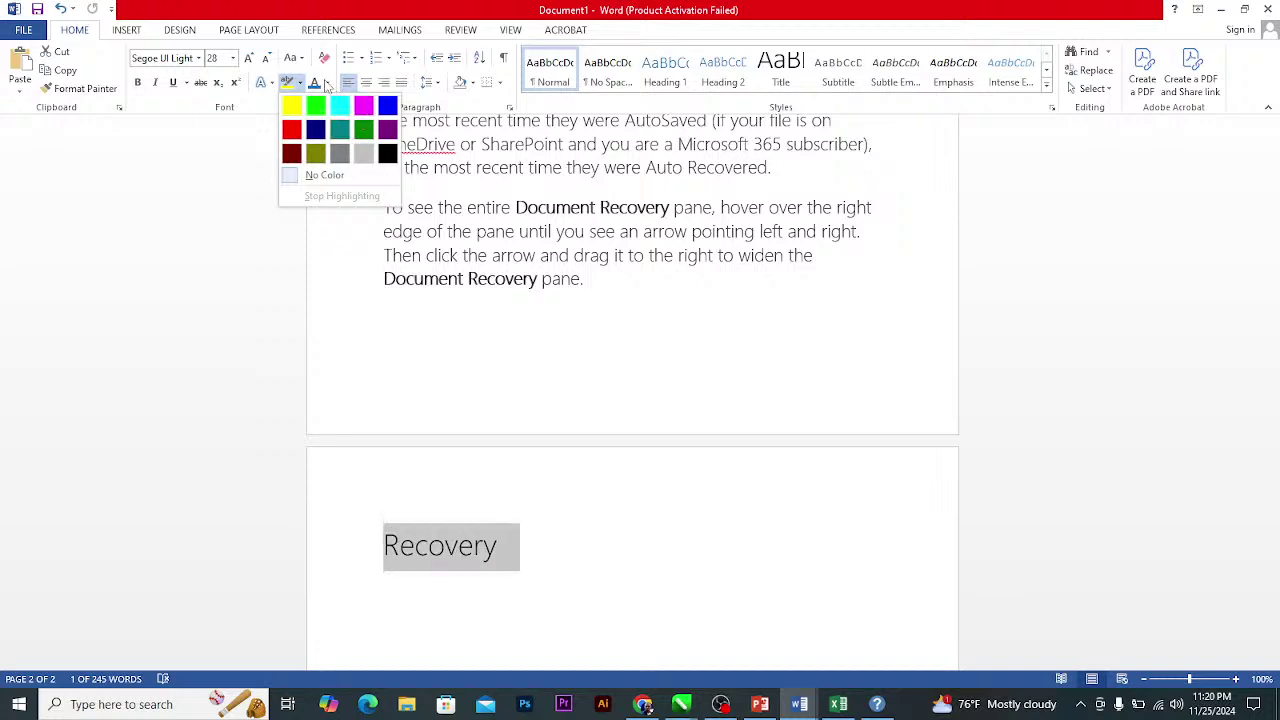
{"action": "left_click", "coordinate": [296, 130]}
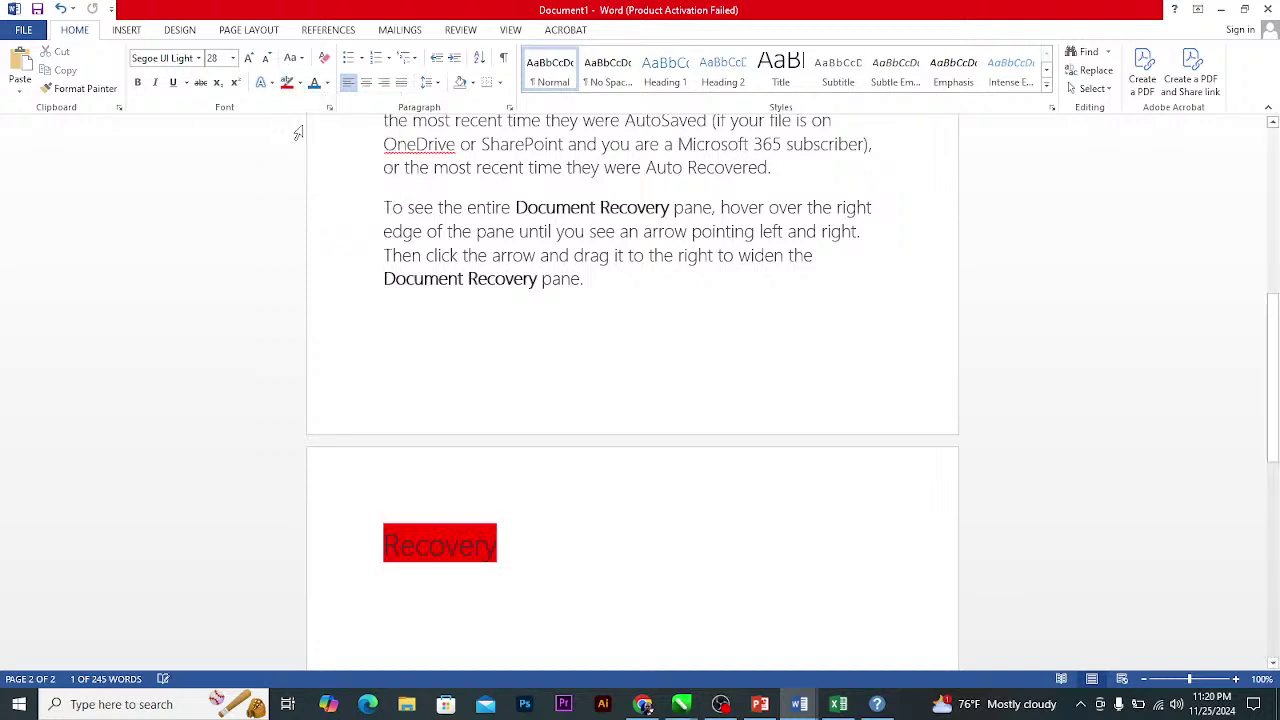
Set the font colour of the word "Recovery" to gold and make the word bold.
{"action": "left_click", "coordinate": [327, 83]}
{"action": "left_click", "coordinate": [316, 140]}
{"action": "left_click", "coordinate": [444, 552]}
{"action": "double_click", "coordinate": [489, 551]}
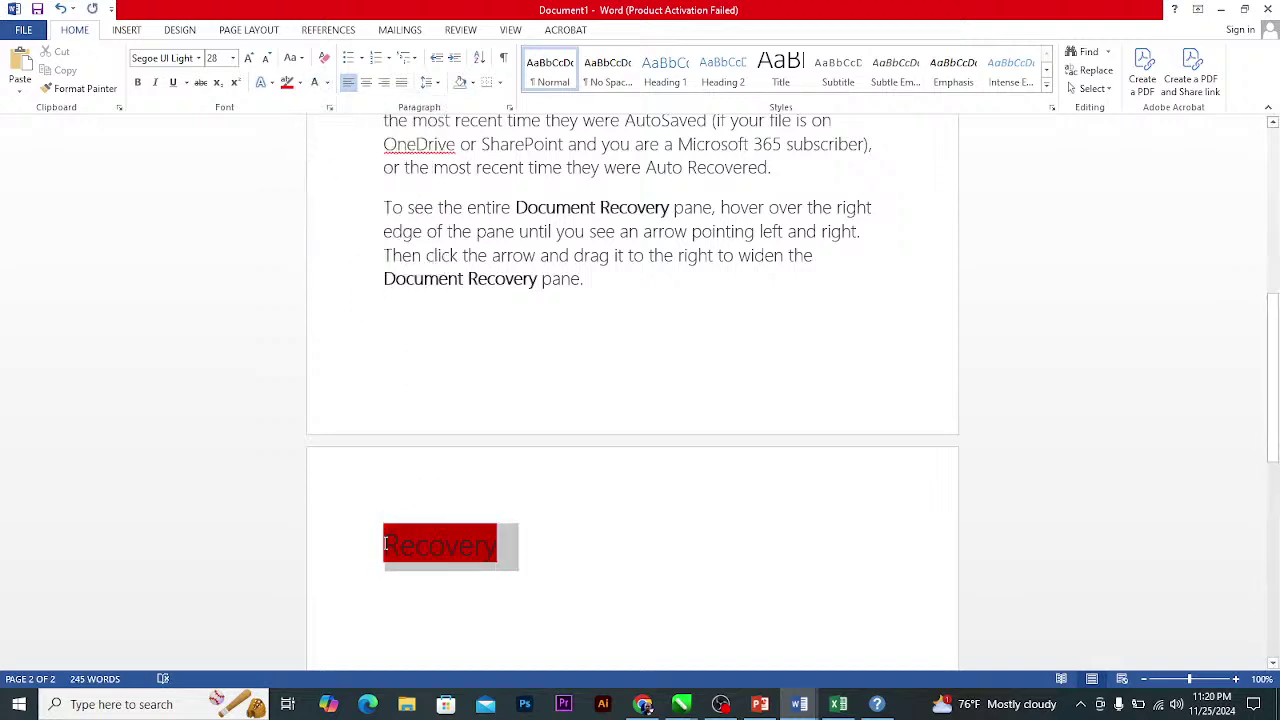
{"action": "left_click", "coordinate": [327, 83]}
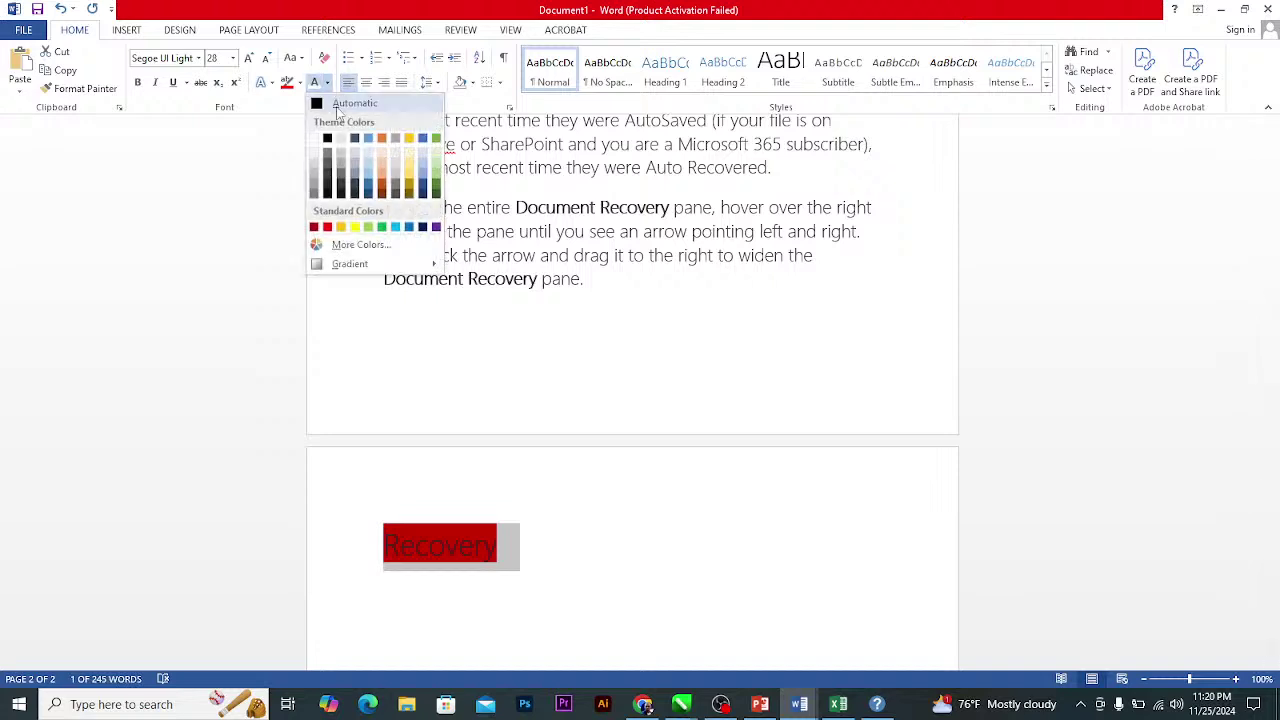
{"action": "left_click", "coordinate": [409, 141]}
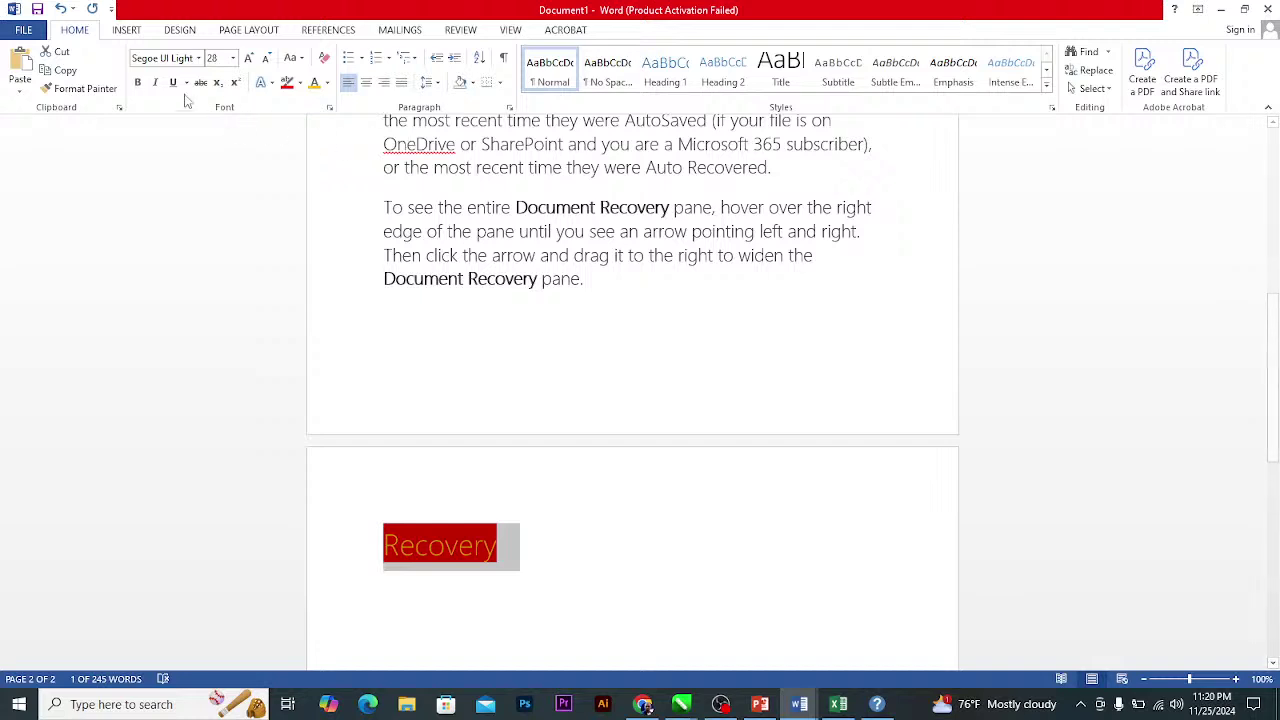
{"action": "left_click", "coordinate": [138, 82]}
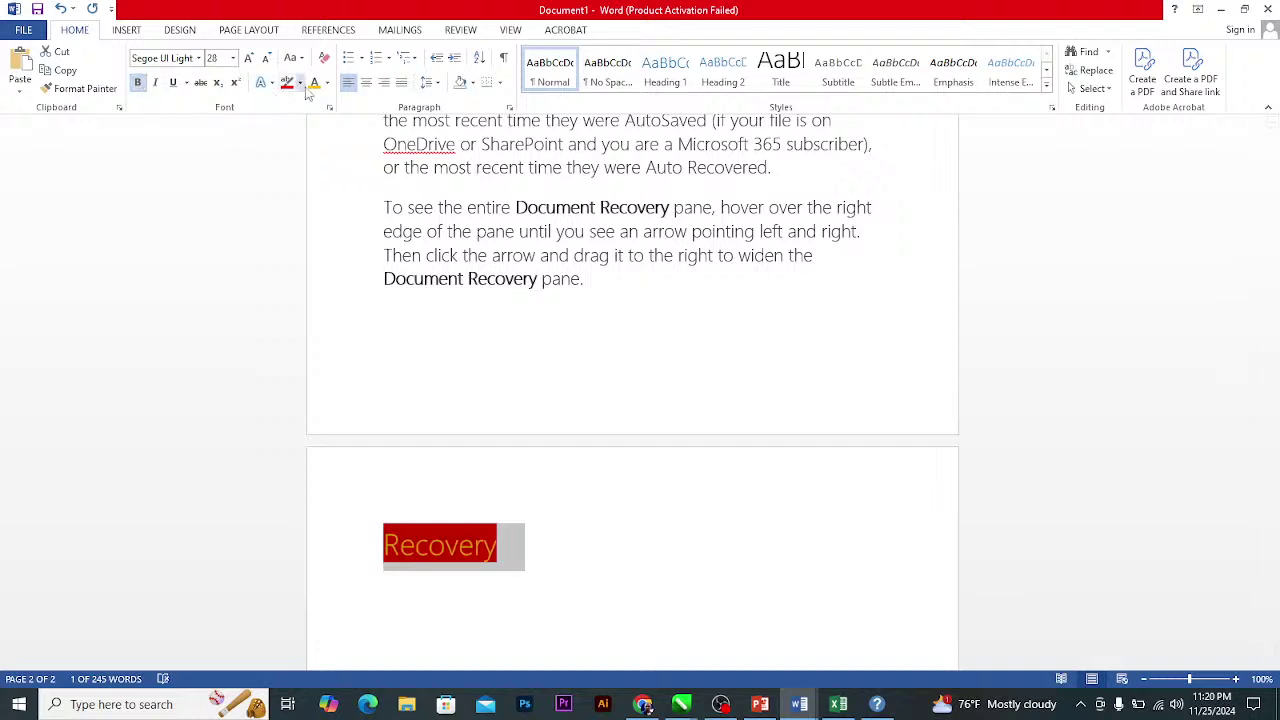
Preview the text effects on the word "Recovery" and remove its red highlight.
{"action": "left_click", "coordinate": [272, 84]}
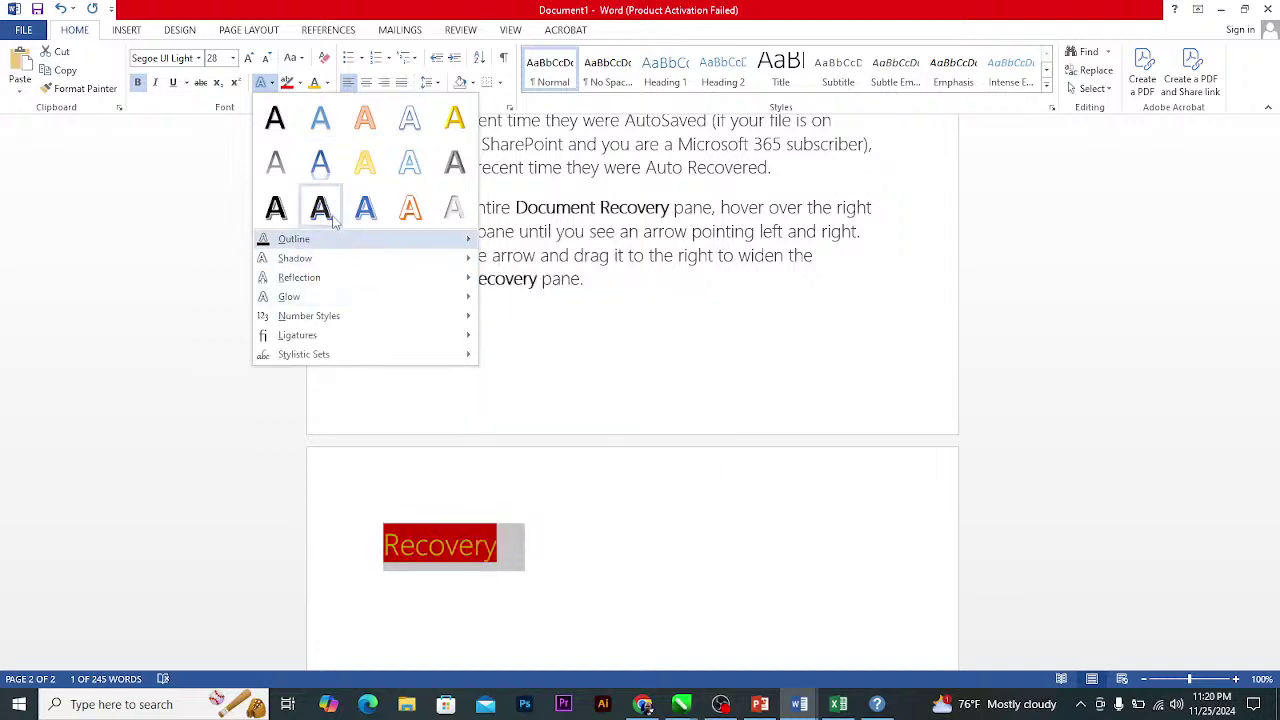
{"action": "left_click", "coordinate": [412, 212]}
{"action": "left_click", "coordinate": [300, 85]}
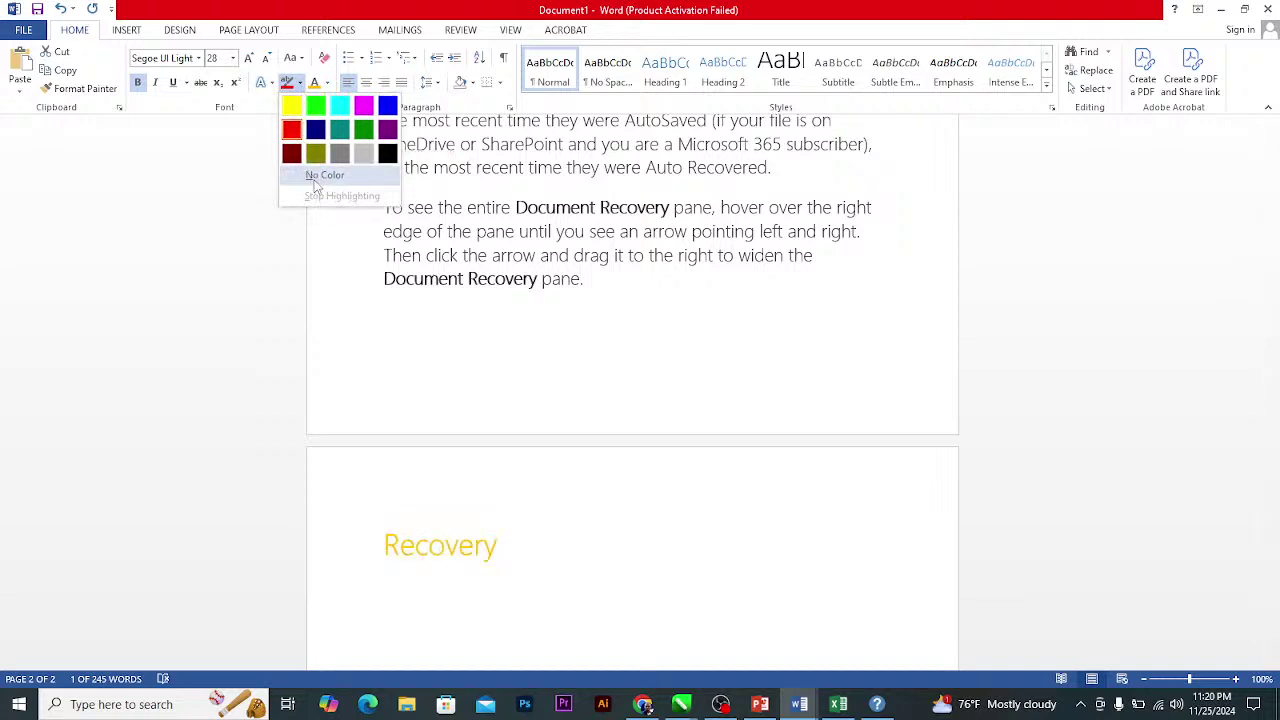
{"action": "left_click", "coordinate": [315, 177]}
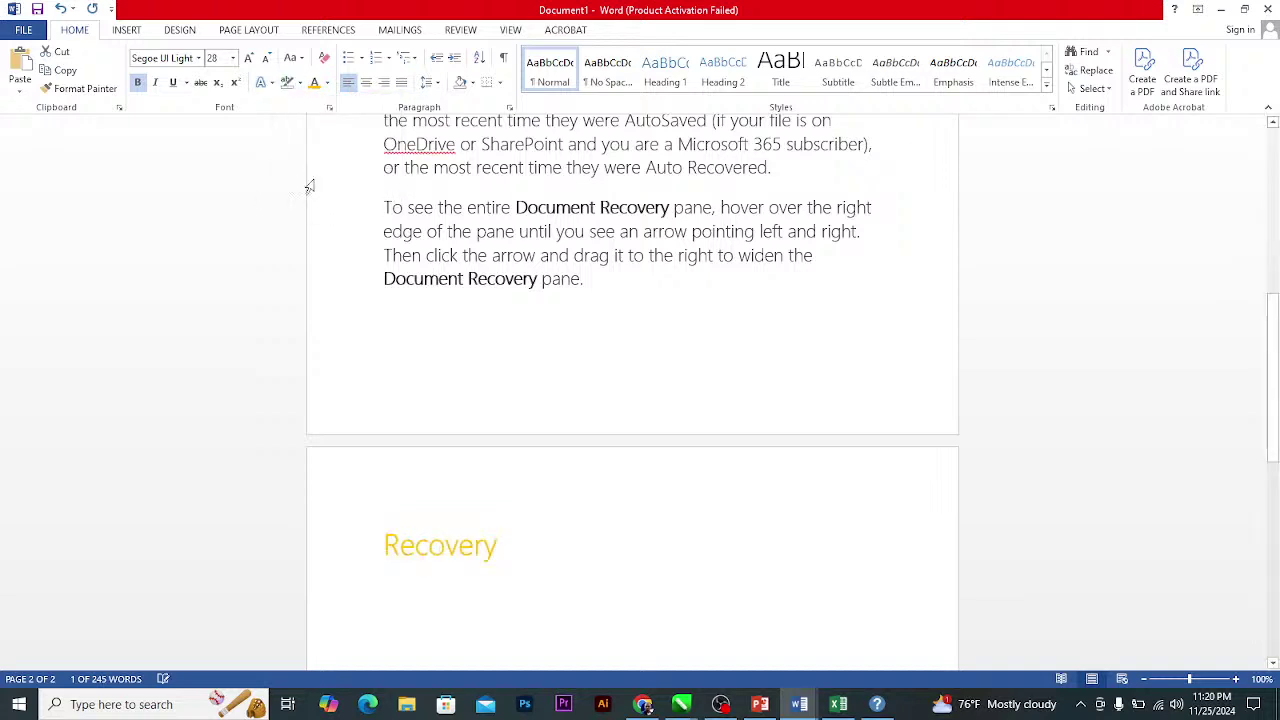
Set the font colour of the word "Recovery" to red and its size to 48 pt.
{"action": "left_click", "coordinate": [326, 83]}
{"action": "left_click", "coordinate": [313, 227]}
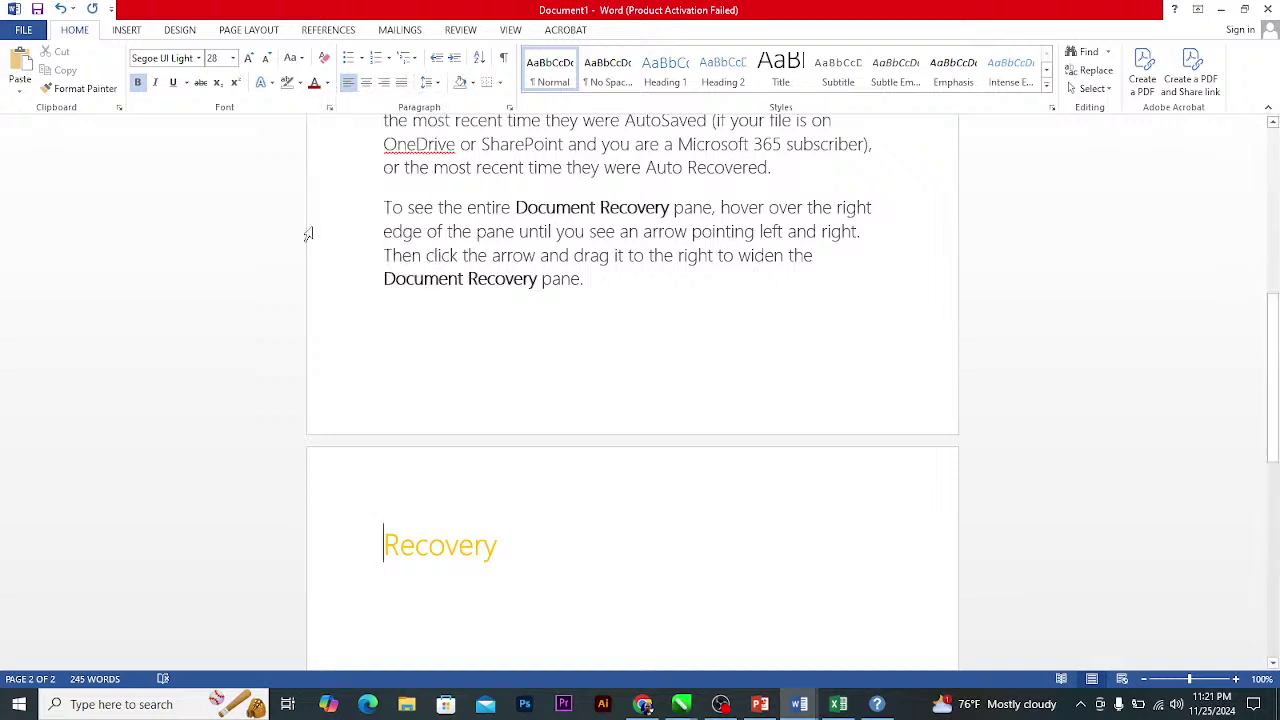
{"action": "double_click", "coordinate": [497, 545]}
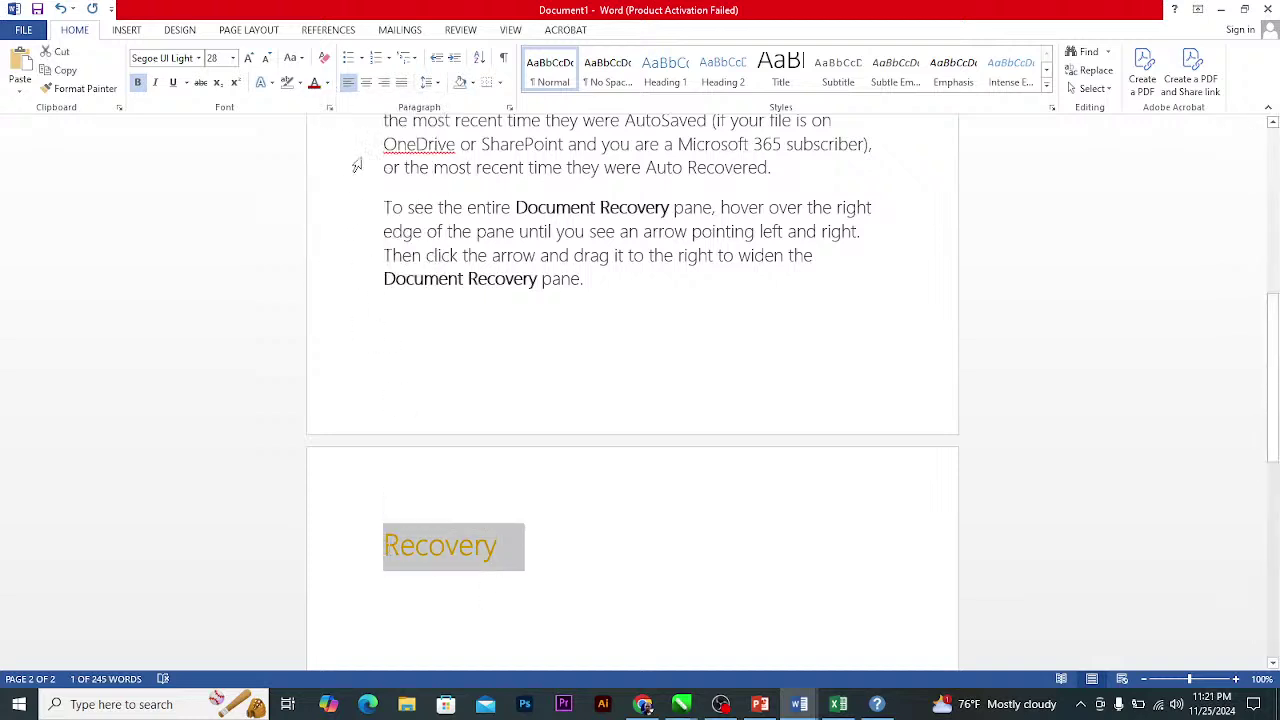
{"action": "left_click", "coordinate": [328, 84]}
{"action": "left_click", "coordinate": [329, 227]}
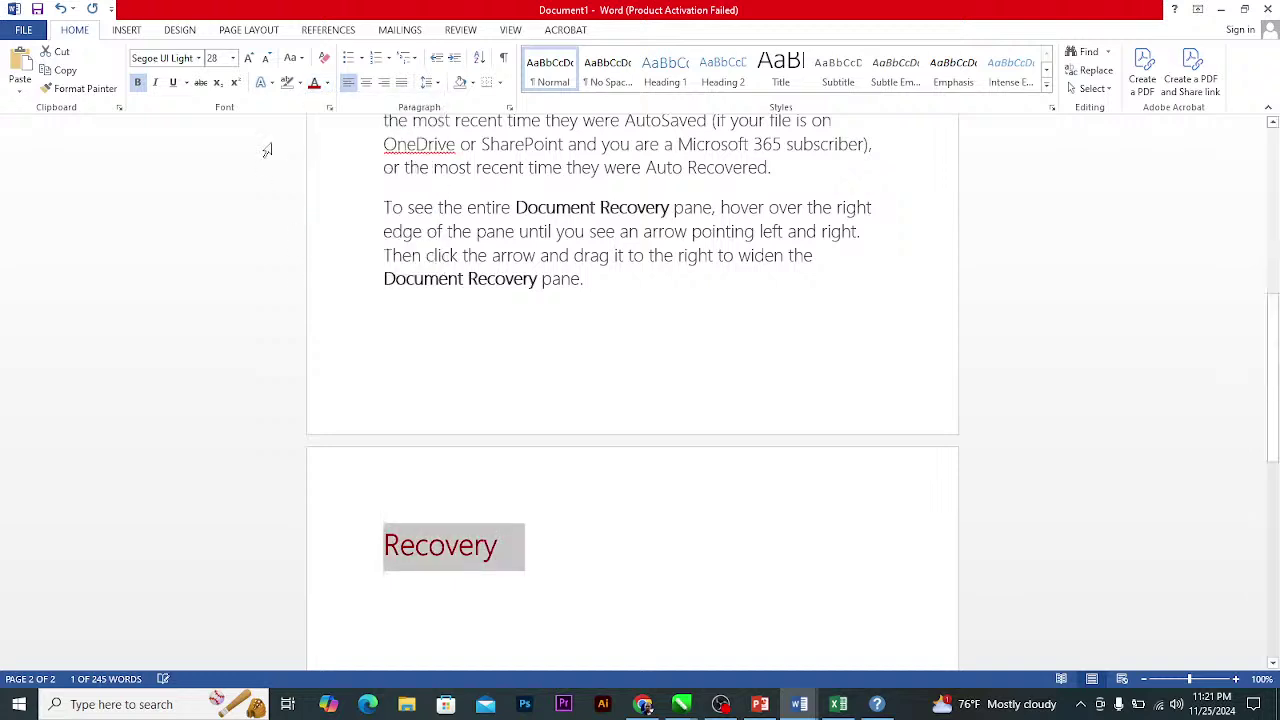
{"action": "left_click", "coordinate": [233, 58]}
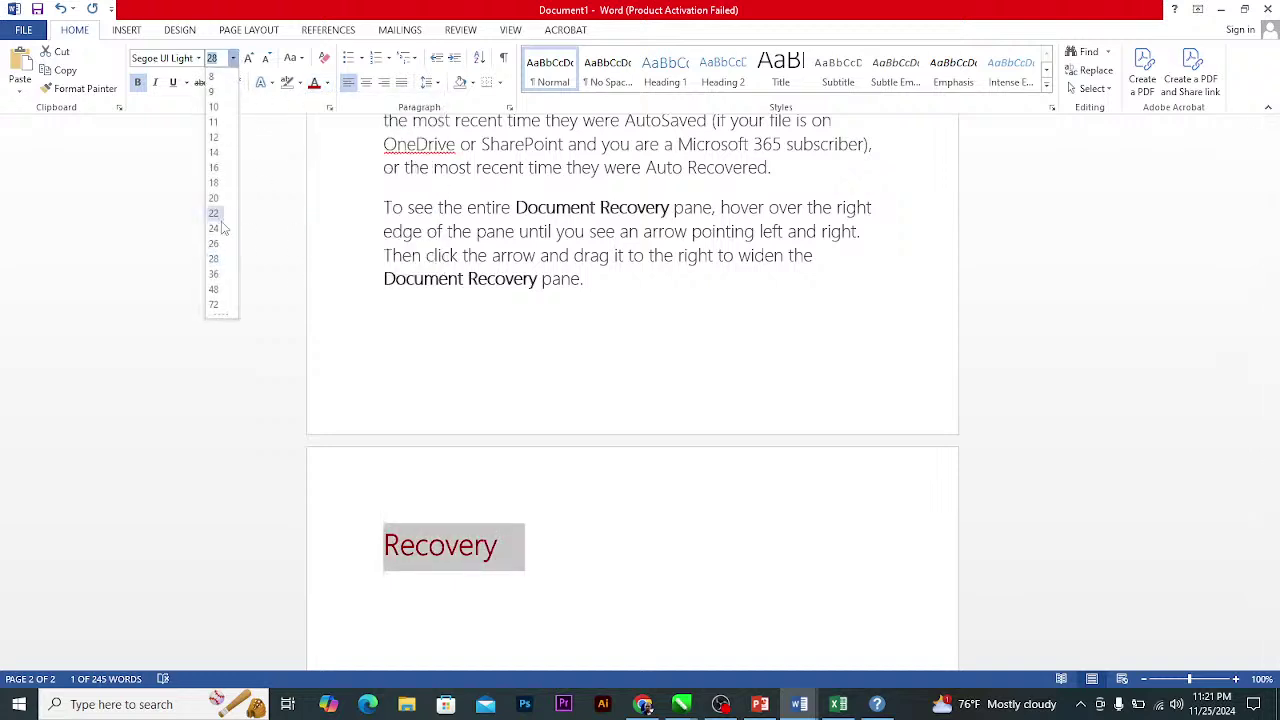
{"action": "left_click", "coordinate": [213, 291]}
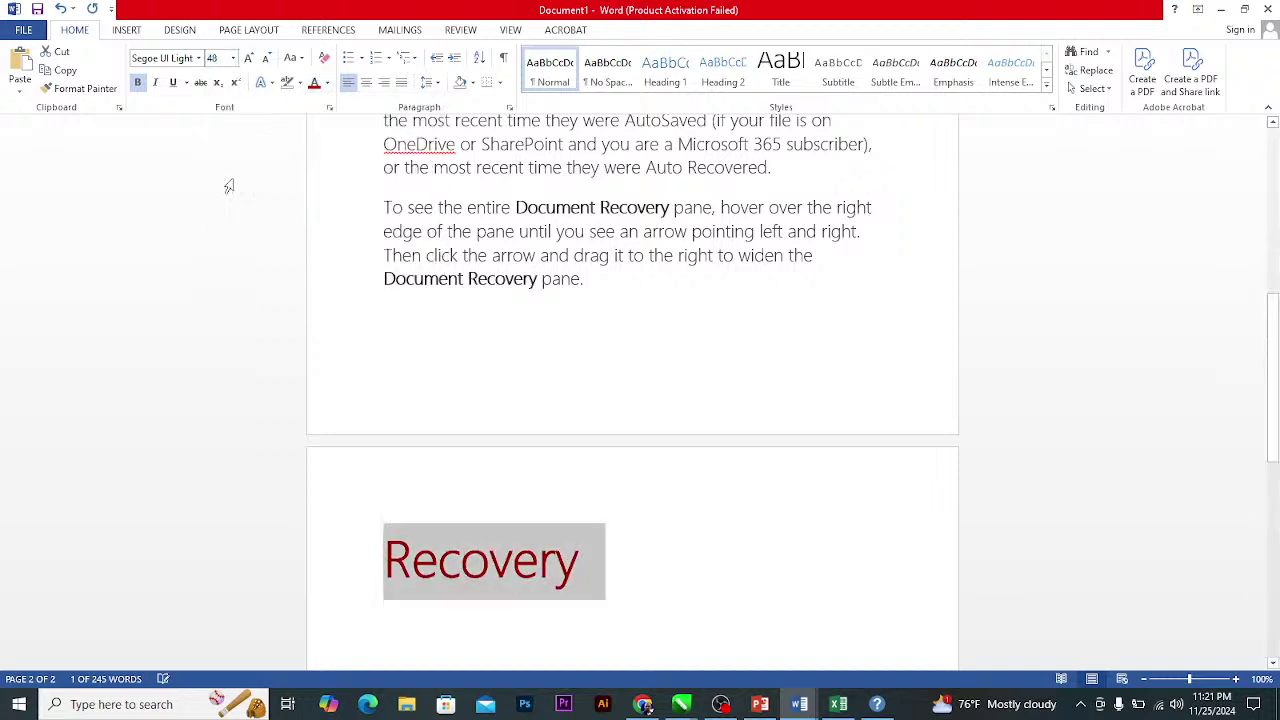
Add a green text outline to the word "Recovery" on the second page.
{"action": "left_click", "coordinate": [271, 84]}
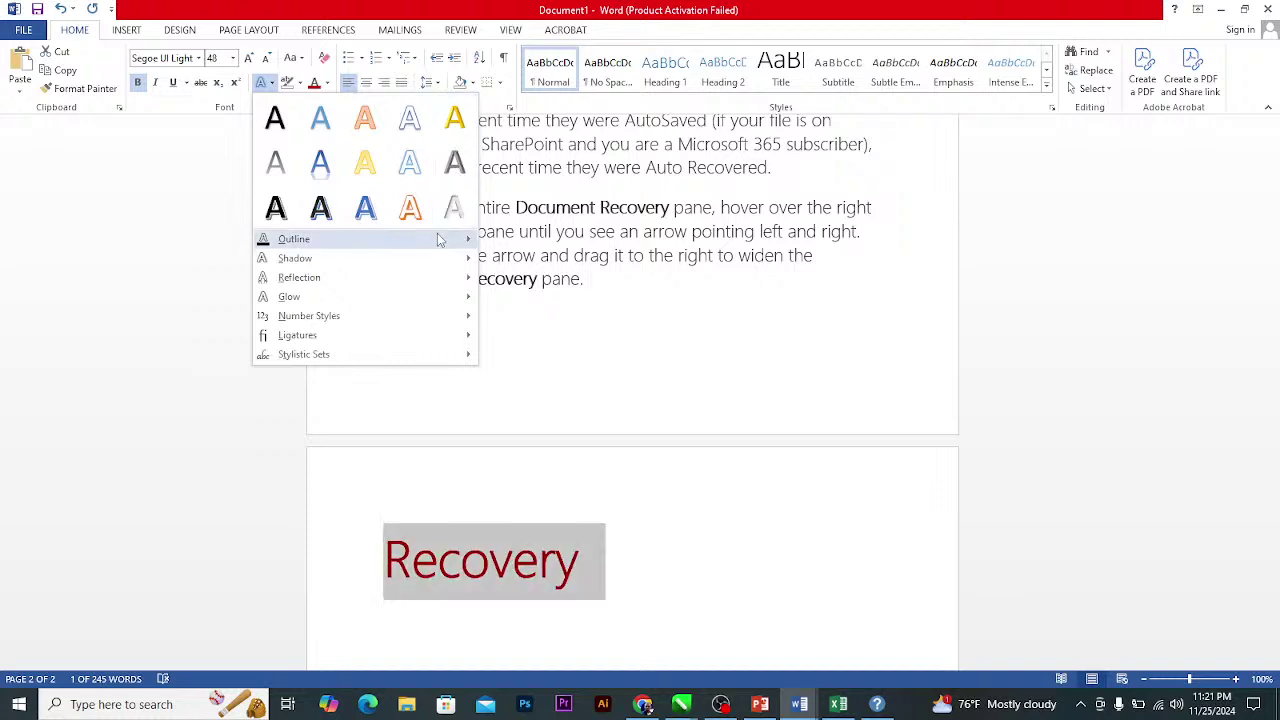
{"action": "mouse_move", "coordinate": [445, 240]}
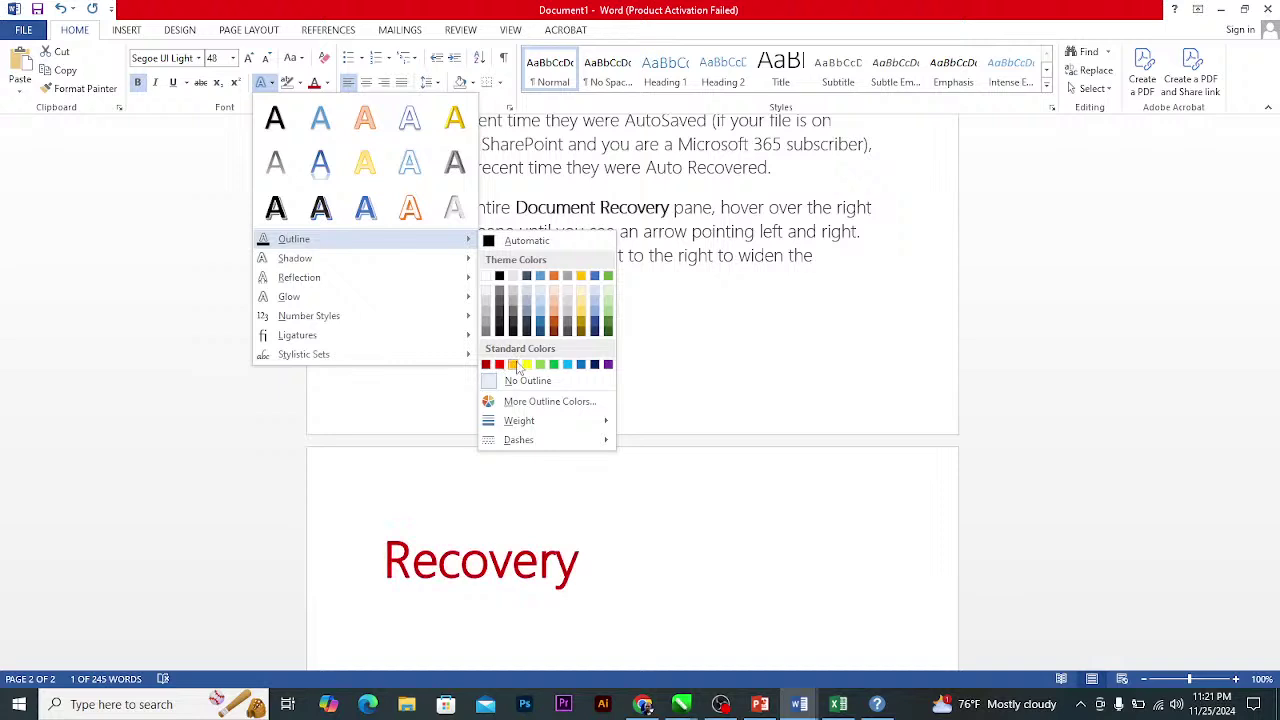
{"action": "left_click", "coordinate": [554, 365]}
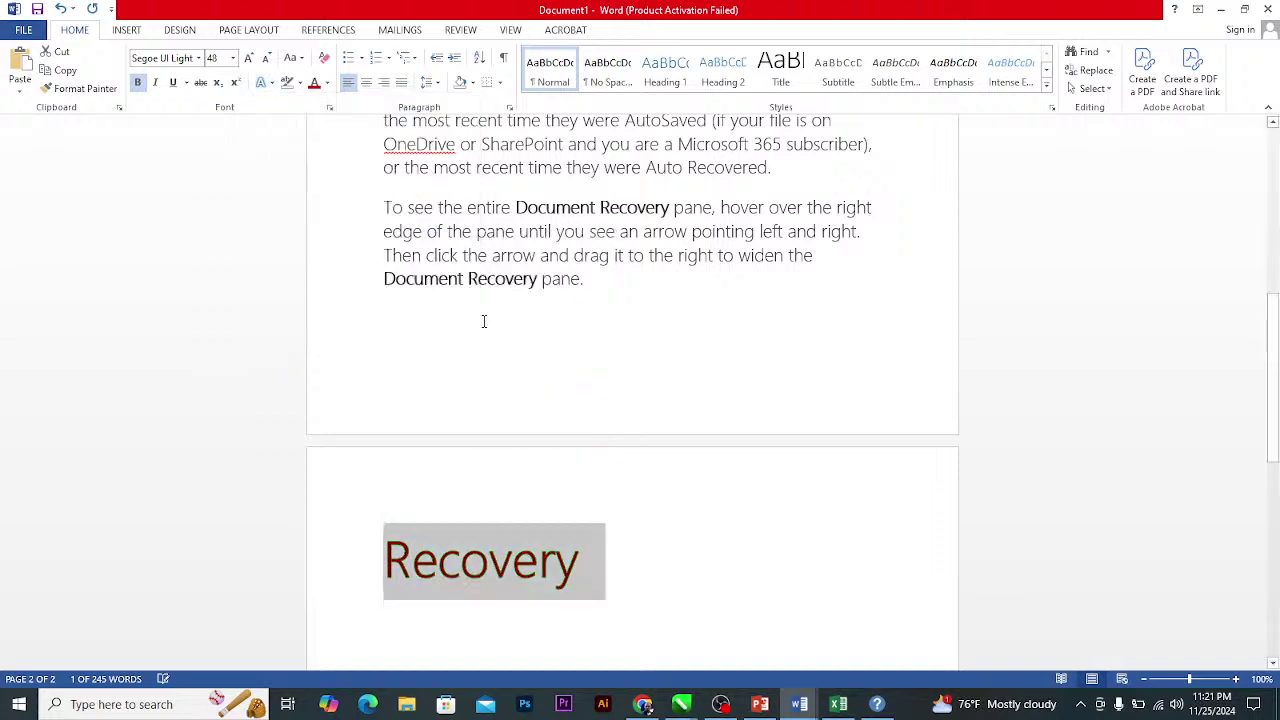
Change the text outline of "Recovery" on the second page to a custom purple, RGB 151, 25, 118.
{"action": "left_click", "coordinate": [276, 86]}
{"action": "mouse_move", "coordinate": [430, 240]}
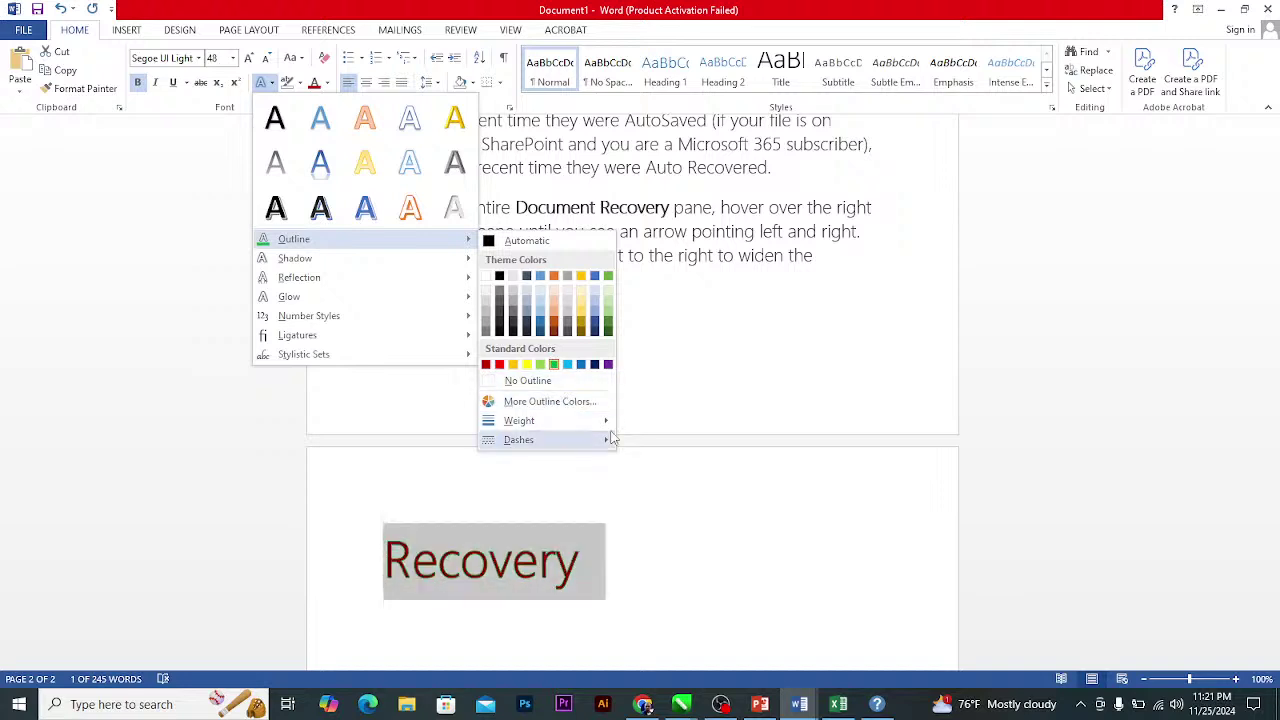
{"action": "mouse_move", "coordinate": [603, 421]}
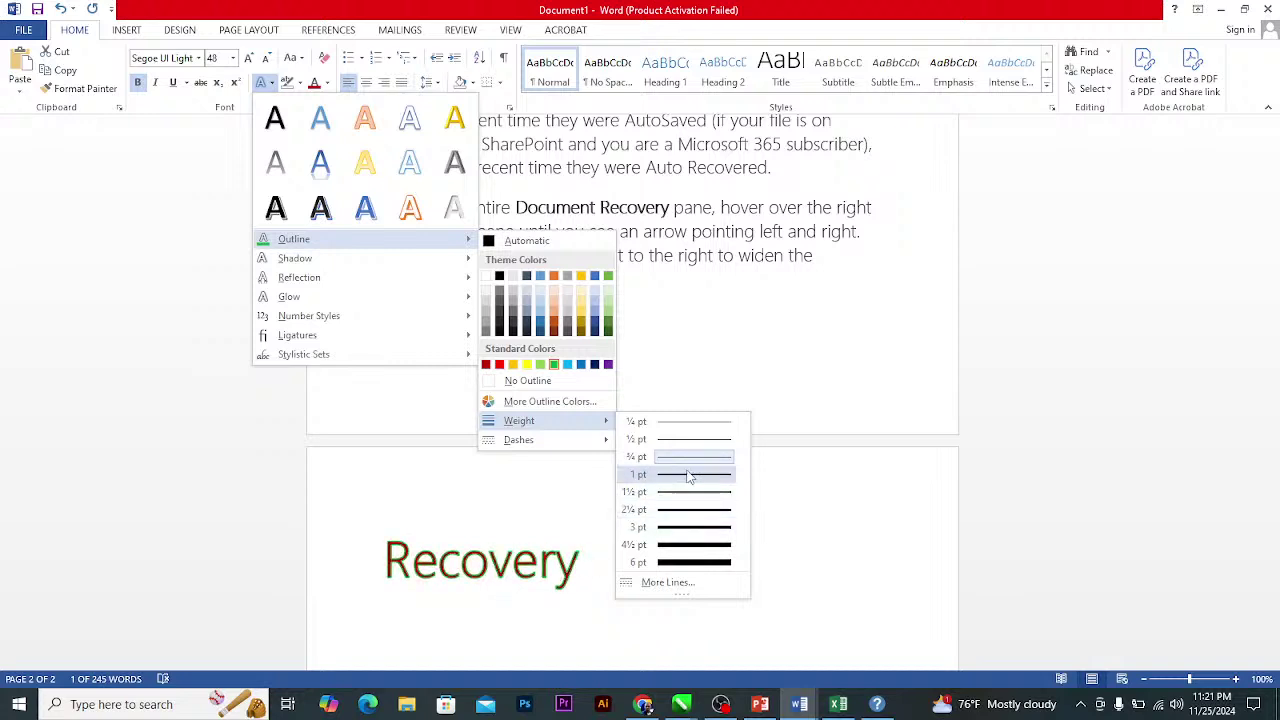
{"action": "mouse_move", "coordinate": [596, 444]}
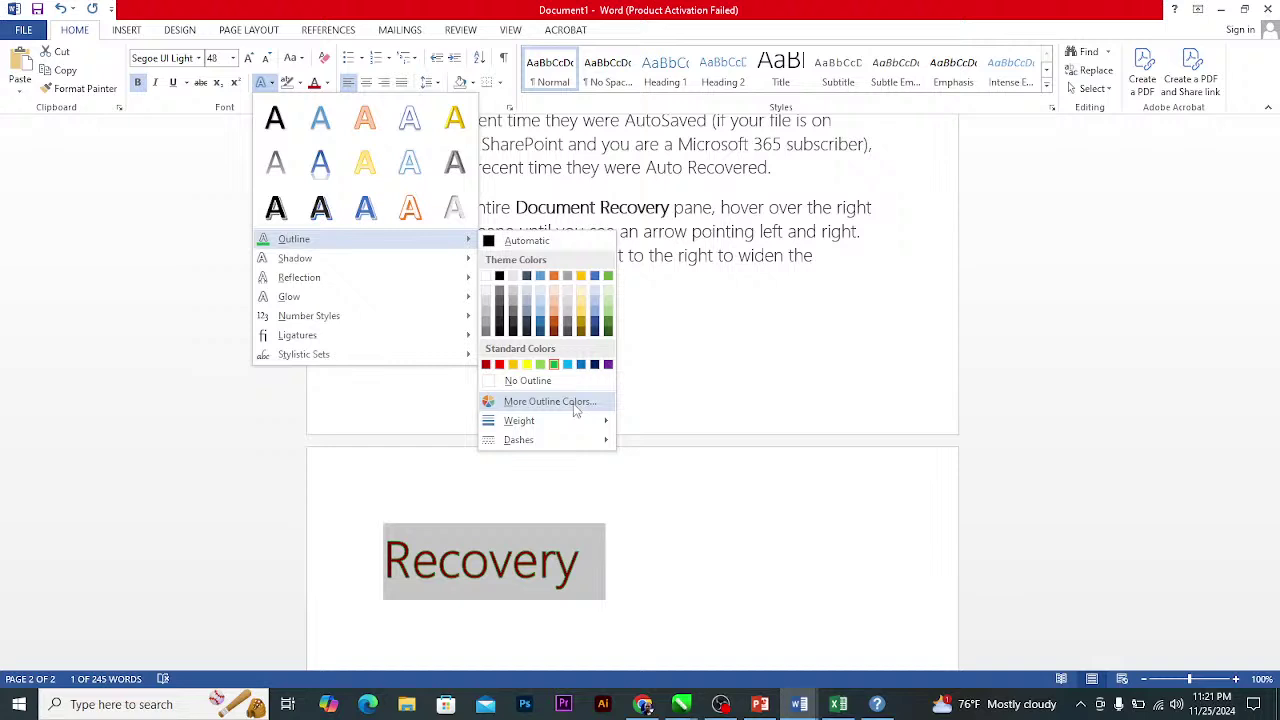
{"action": "left_click", "coordinate": [576, 404]}
{"action": "left_click", "coordinate": [606, 316]}
{"action": "left_click", "coordinate": [555, 272]}
{"action": "left_click", "coordinate": [629, 270]}
{"action": "left_click", "coordinate": [646, 287]}
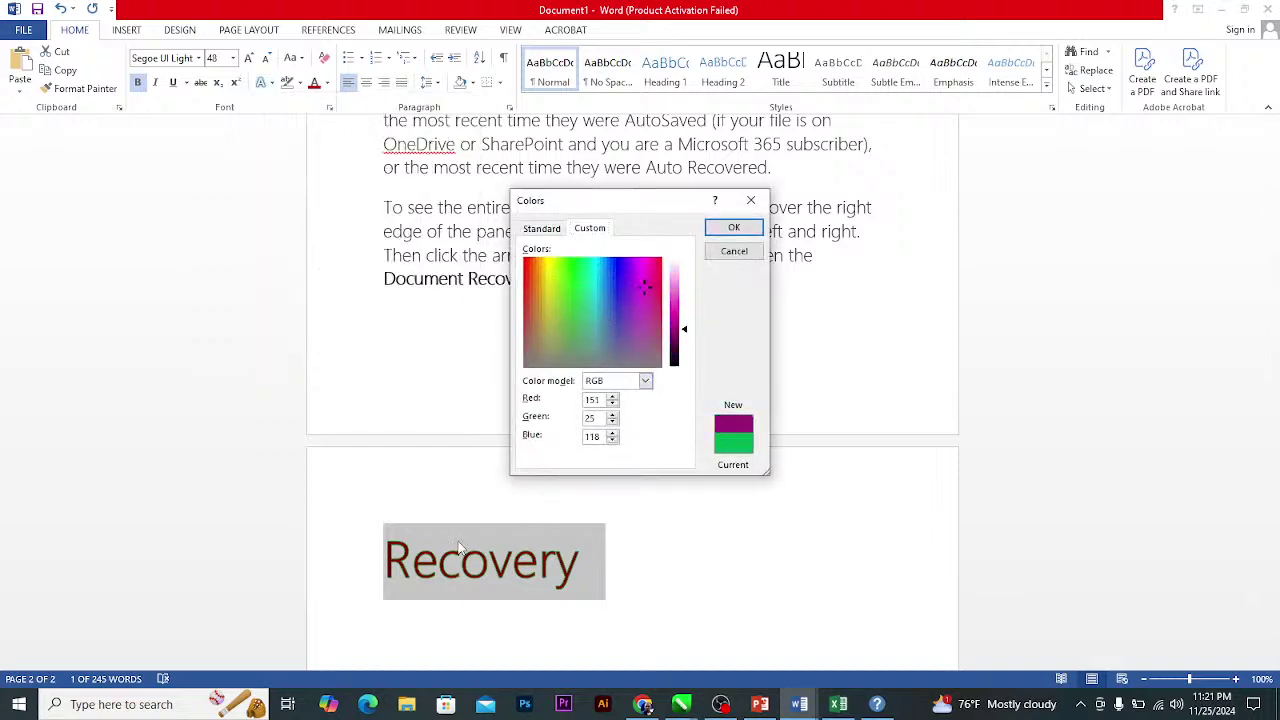
{"action": "left_click", "coordinate": [740, 229]}
{"action": "left_click", "coordinate": [554, 576]}
Apply the first Perspective shadow effect to the word "Recovery" on the second page.
{"action": "left_click_drag", "start_coordinate": [588, 565], "coordinate": [380, 570]}
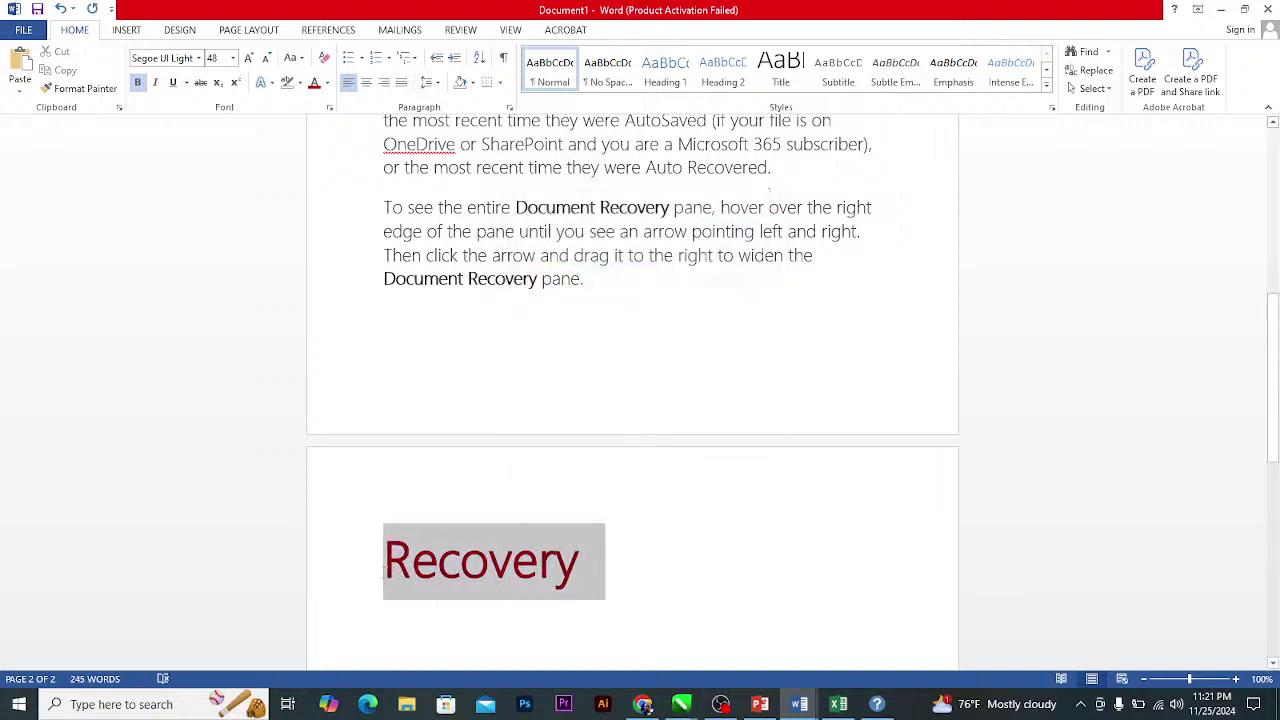
{"action": "left_click", "coordinate": [271, 86]}
{"action": "mouse_move", "coordinate": [300, 258]}
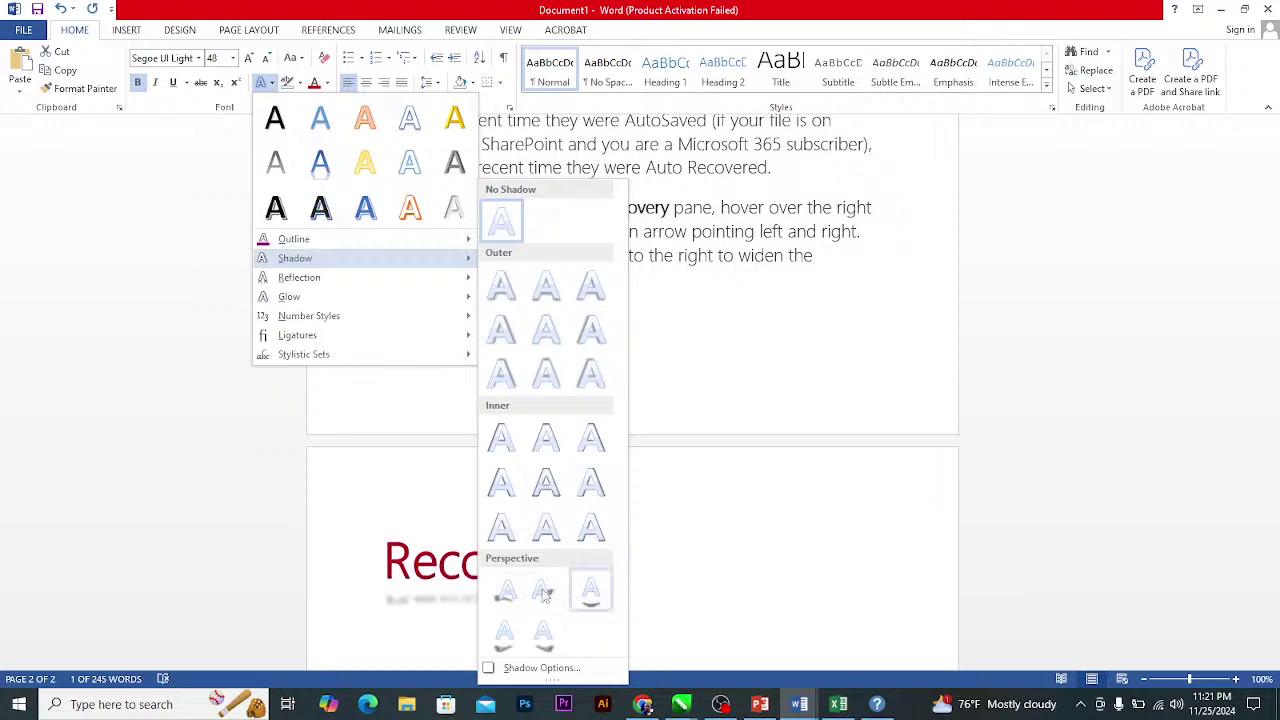
{"action": "left_click", "coordinate": [508, 596]}
{"action": "scroll", "coordinate": [500, 580], "scroll_direction": "up", "scroll_amount": 1}
{"action": "scroll", "coordinate": [503, 571], "scroll_direction": "down", "scroll_amount": 3}
{"action": "scroll", "coordinate": [486, 517], "scroll_direction": "up", "scroll_amount": 4, "text": "ctrl"}
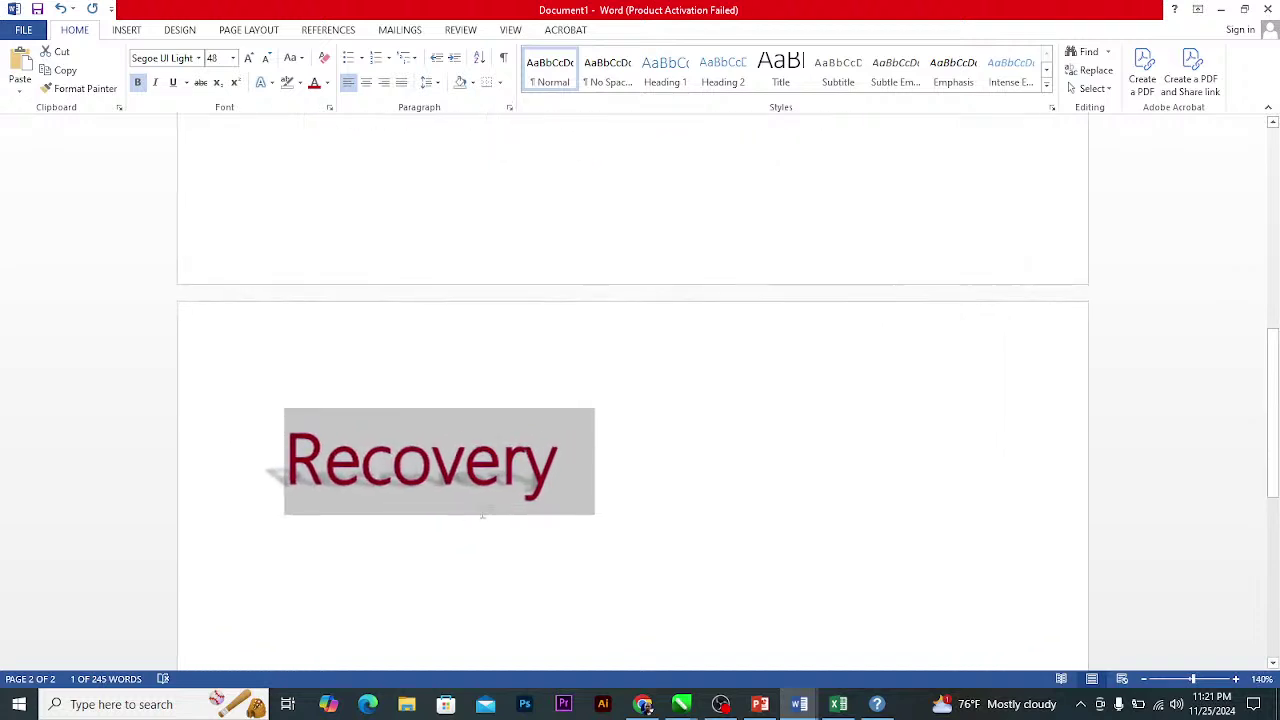
{"action": "scroll", "coordinate": [588, 518], "scroll_direction": "down", "scroll_amount": 2, "text": "ctrl"}
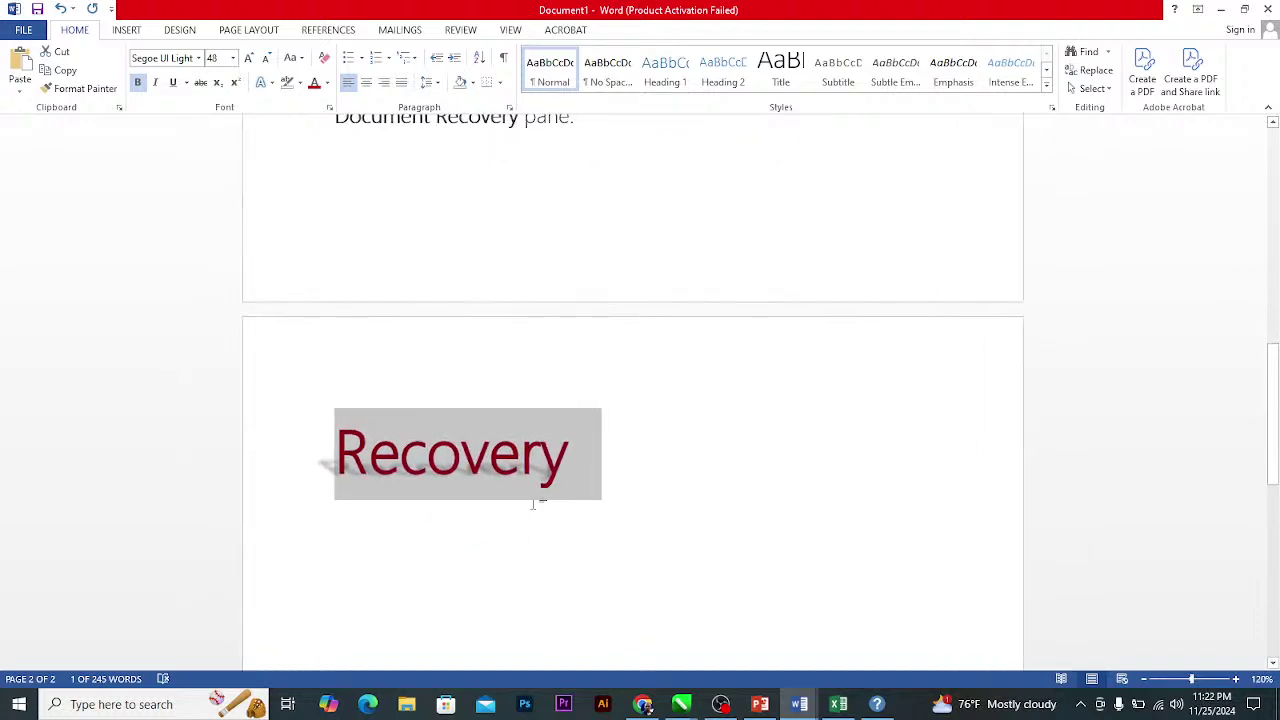
Enlarge the shadowed word "Recovery" to 100 pt and deselect it.
{"action": "key", "text": "ctrl+shift+period"}
{"action": "key", "text": "ctrl+shift+period"}
{"action": "key", "text": "ctrl+shift+period"}
{"action": "key", "text": "ctrl+shift+period"}
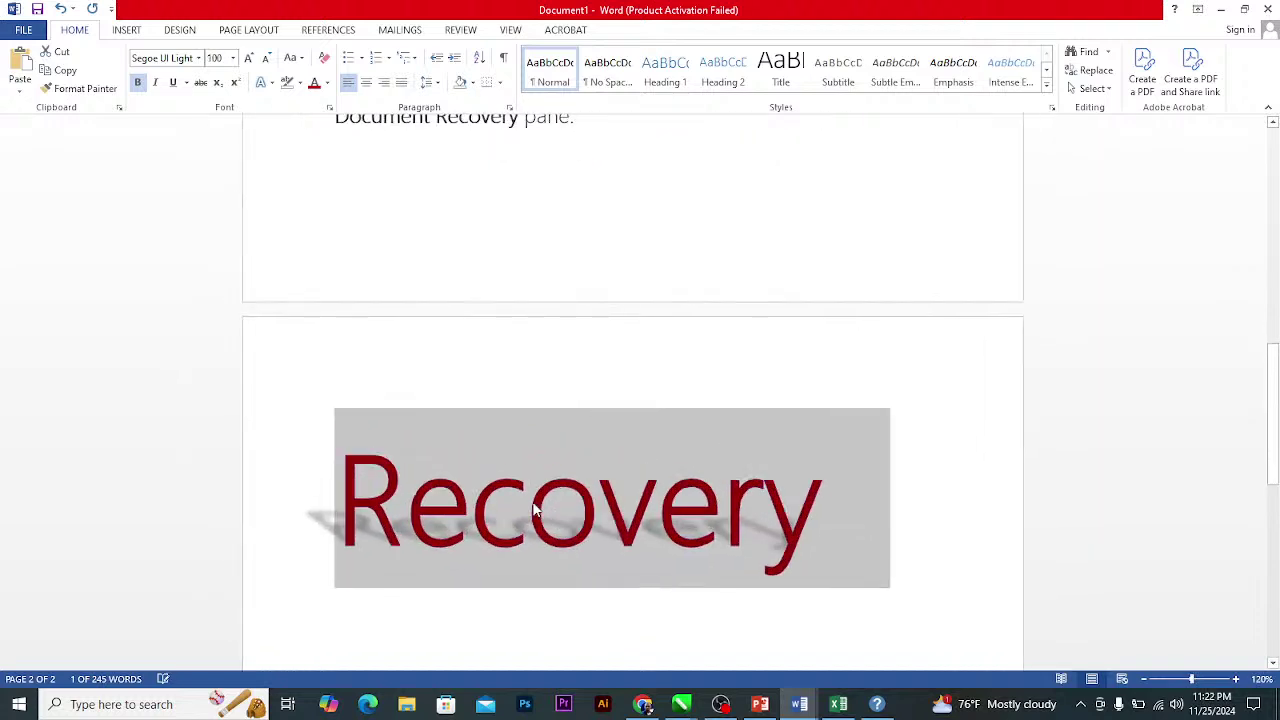
{"action": "left_click", "coordinate": [533, 510]}
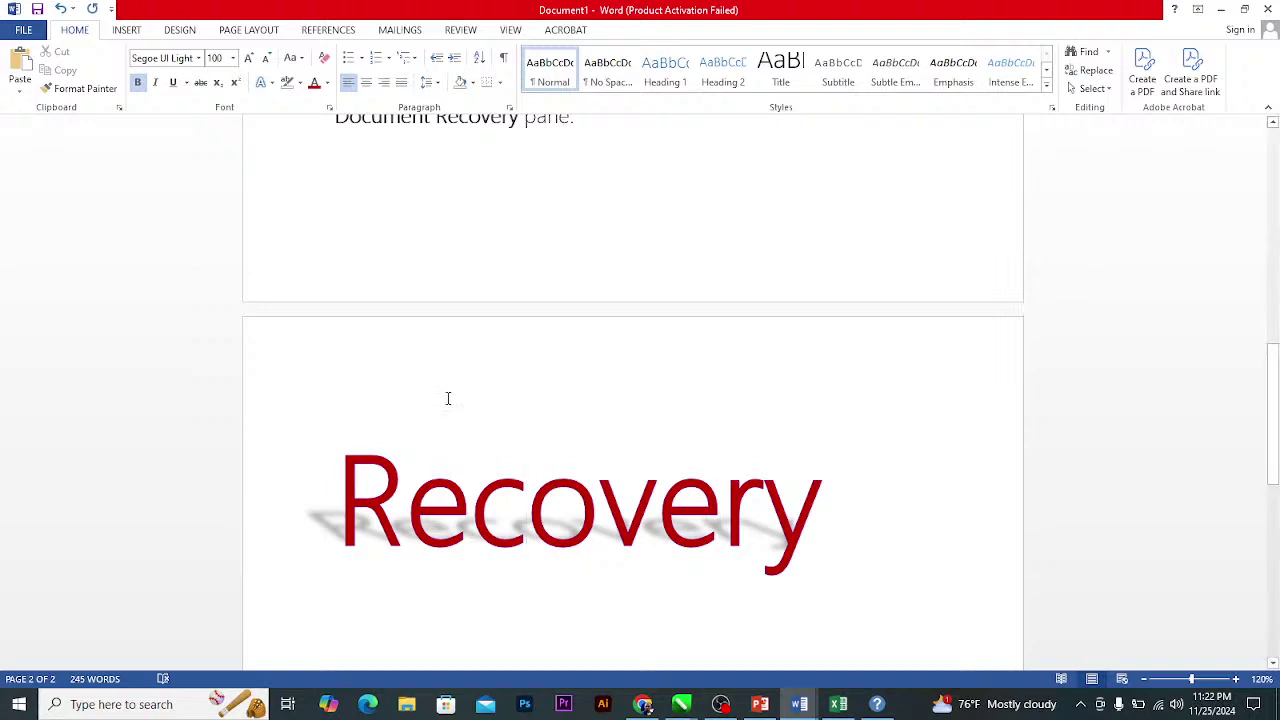
Try Clear All Formatting on the word "Recovery" twice, undoing it each time.
{"action": "left_click_drag", "start_coordinate": [833, 540], "coordinate": [336, 530]}
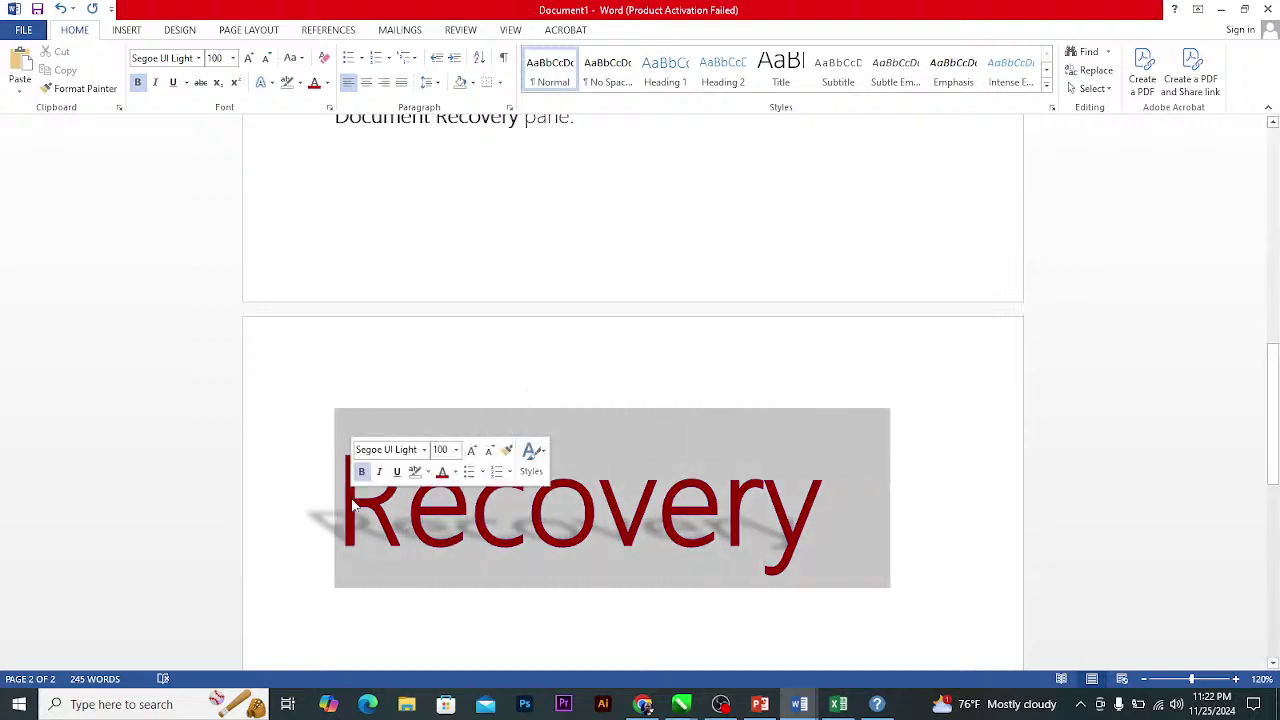
{"action": "left_click", "coordinate": [324, 58]}
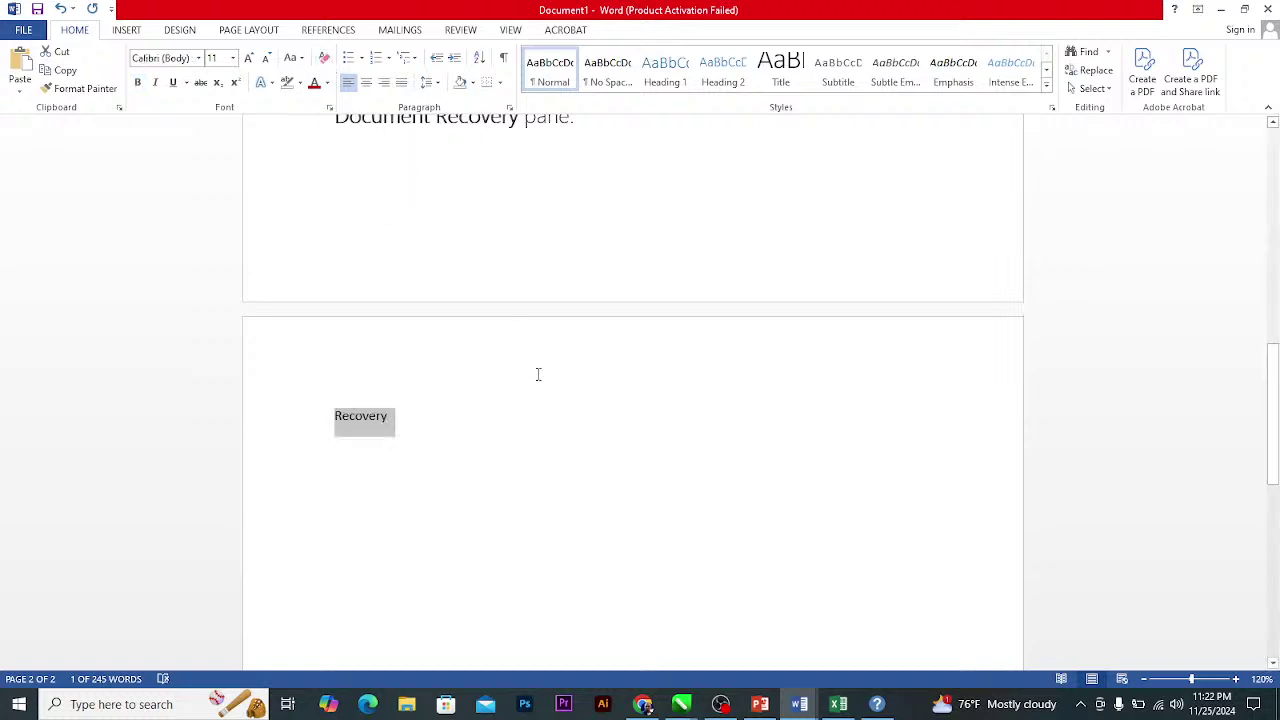
{"action": "key", "text": "ctrl+z"}
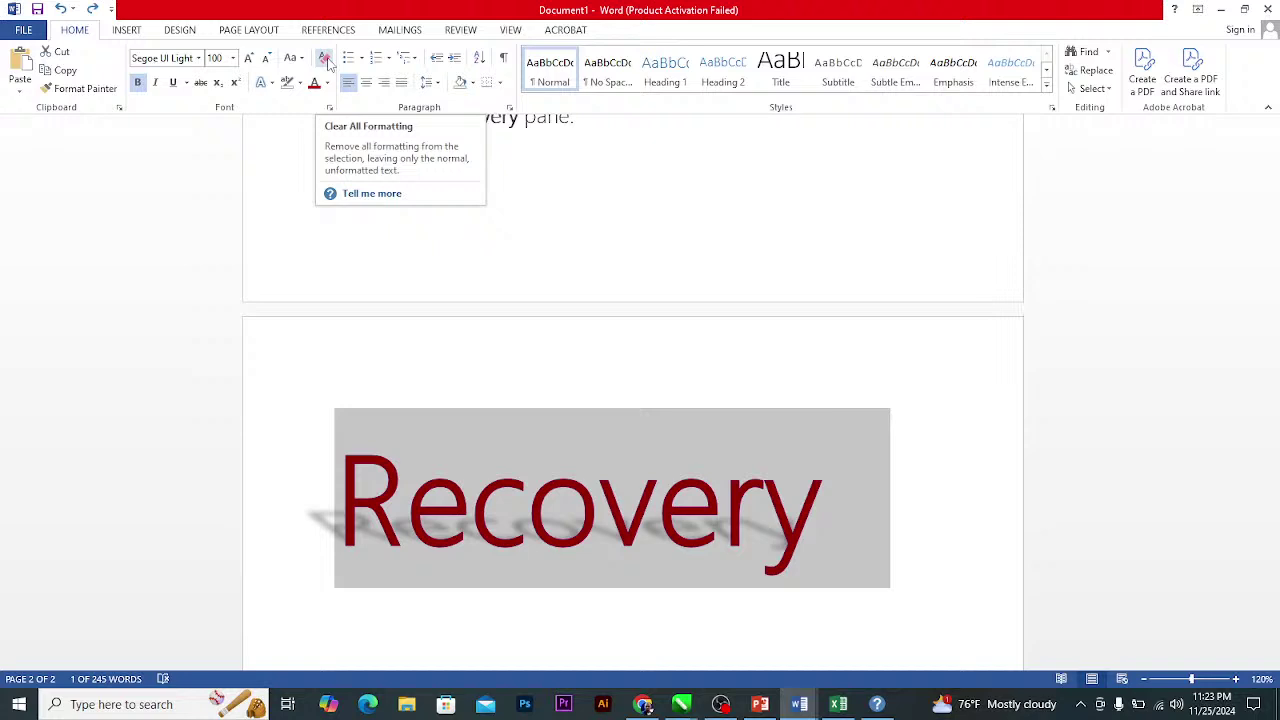
{"action": "left_click", "coordinate": [325, 59]}
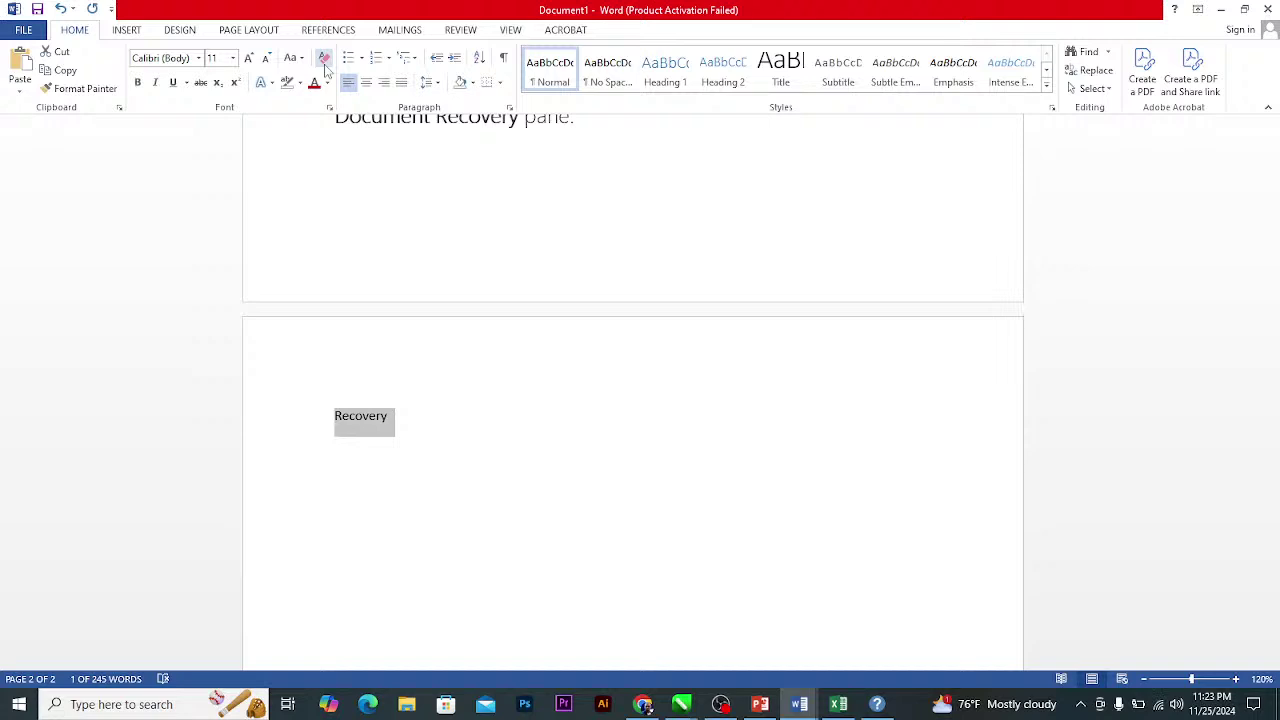
{"action": "key", "text": "ctrl+z"}
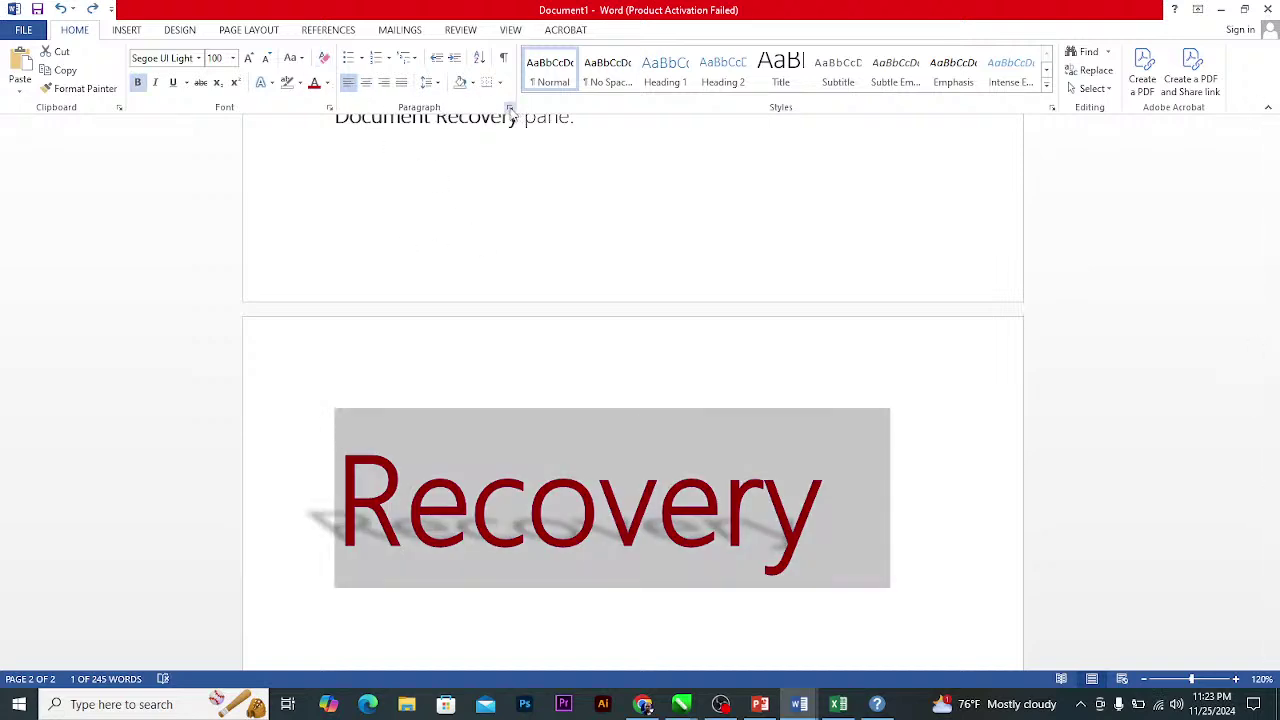
Try the style gallery's Clear Formatting option on the word "Recovery", then undo it.
{"action": "left_click", "coordinate": [510, 108]}
{"action": "left_click", "coordinate": [768, 533]}
{"action": "left_click", "coordinate": [1048, 87]}
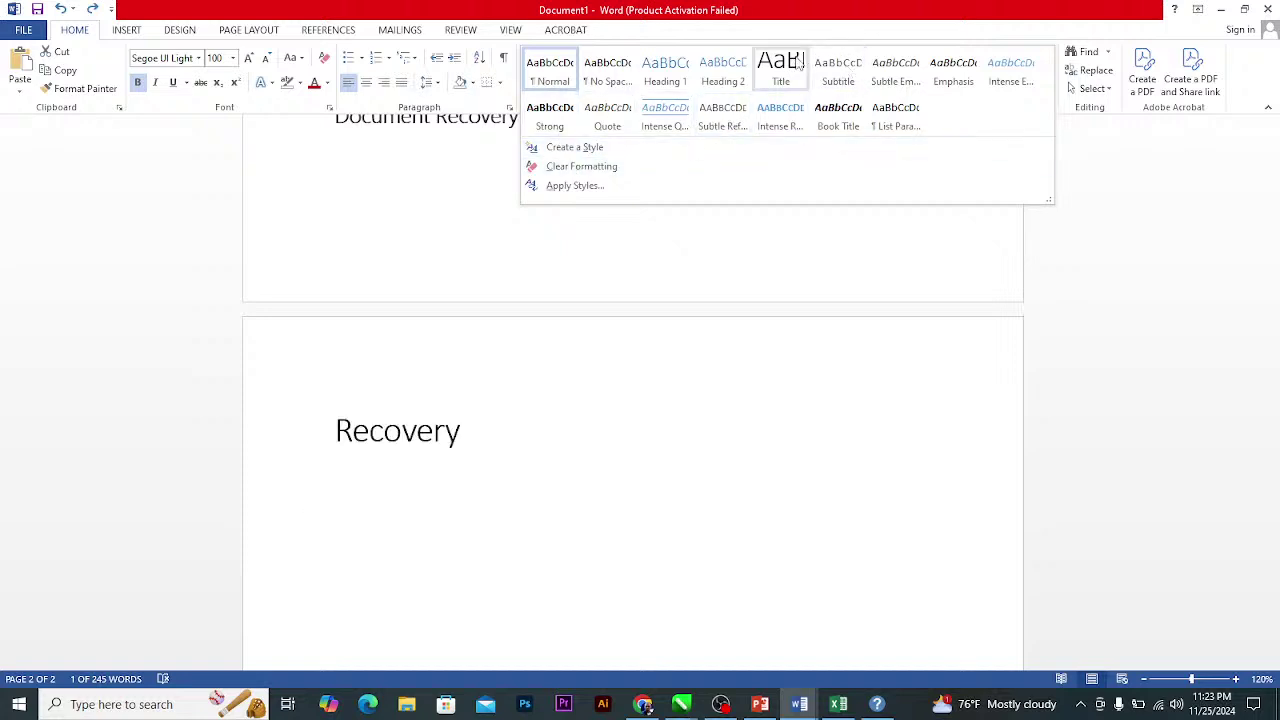
{"action": "left_click", "coordinate": [580, 167]}
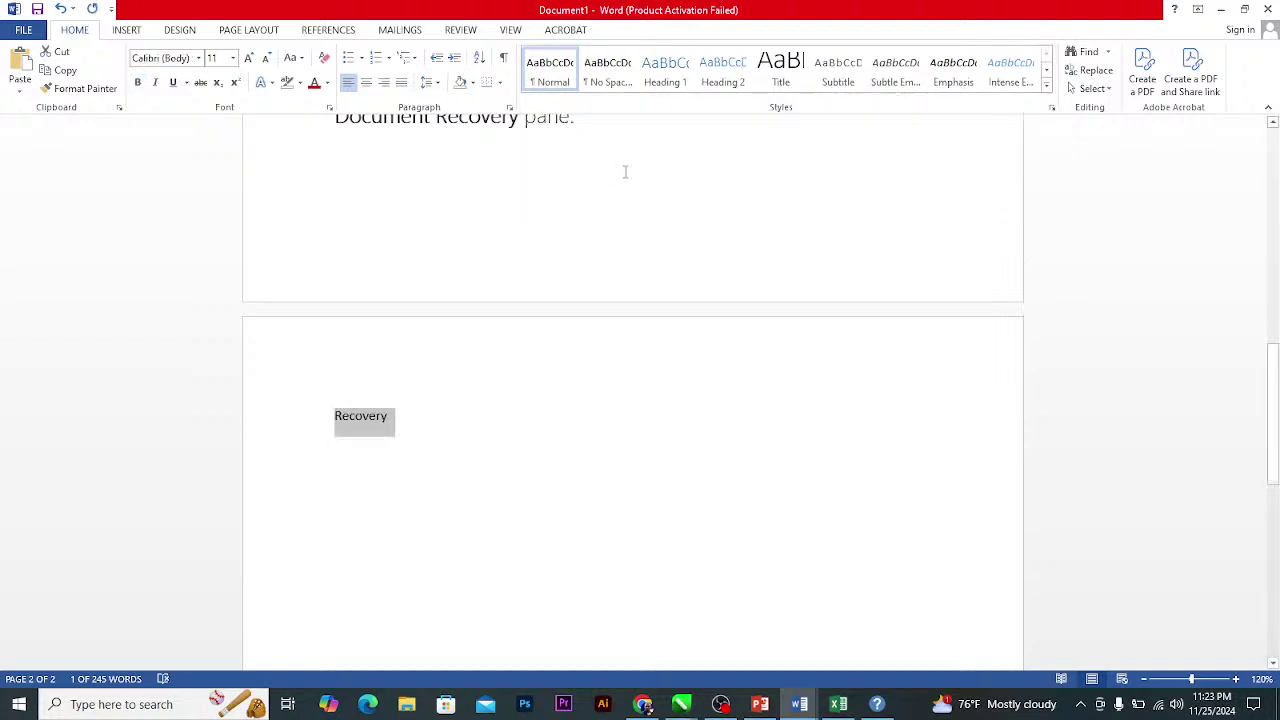
{"action": "key", "text": "ctrl+z"}
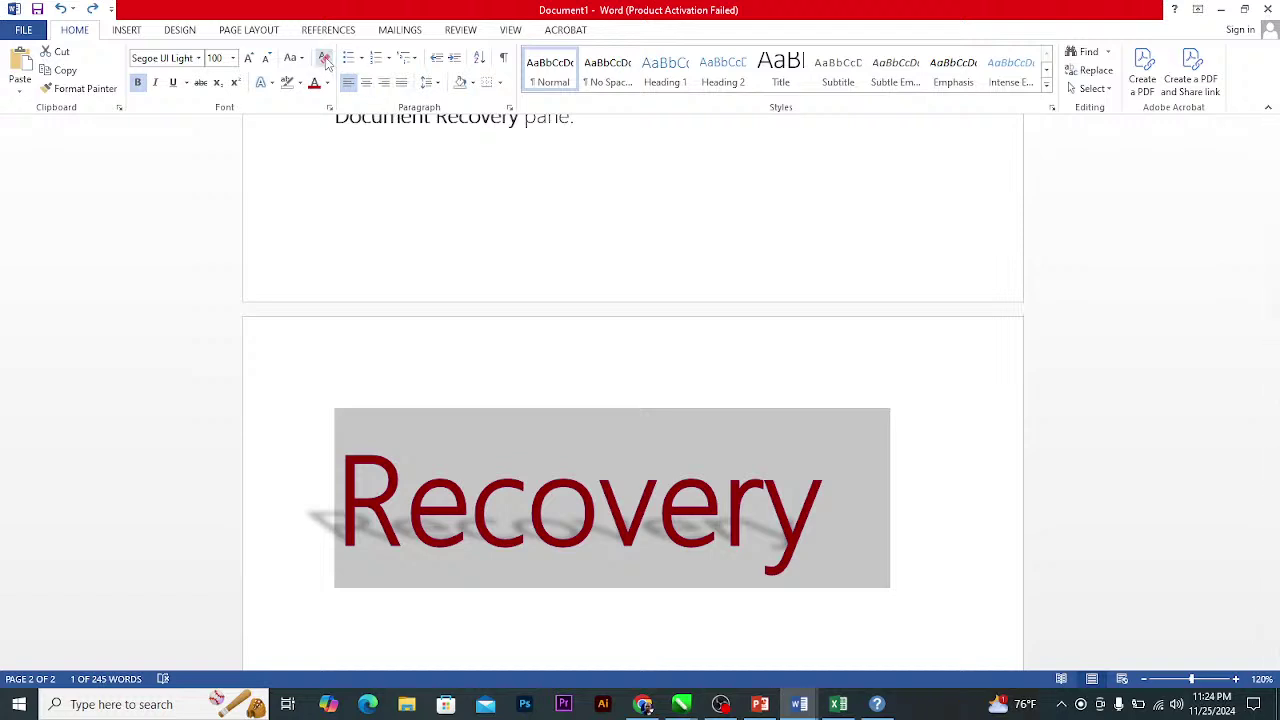
{"action": "left_click", "coordinate": [1047, 88]}
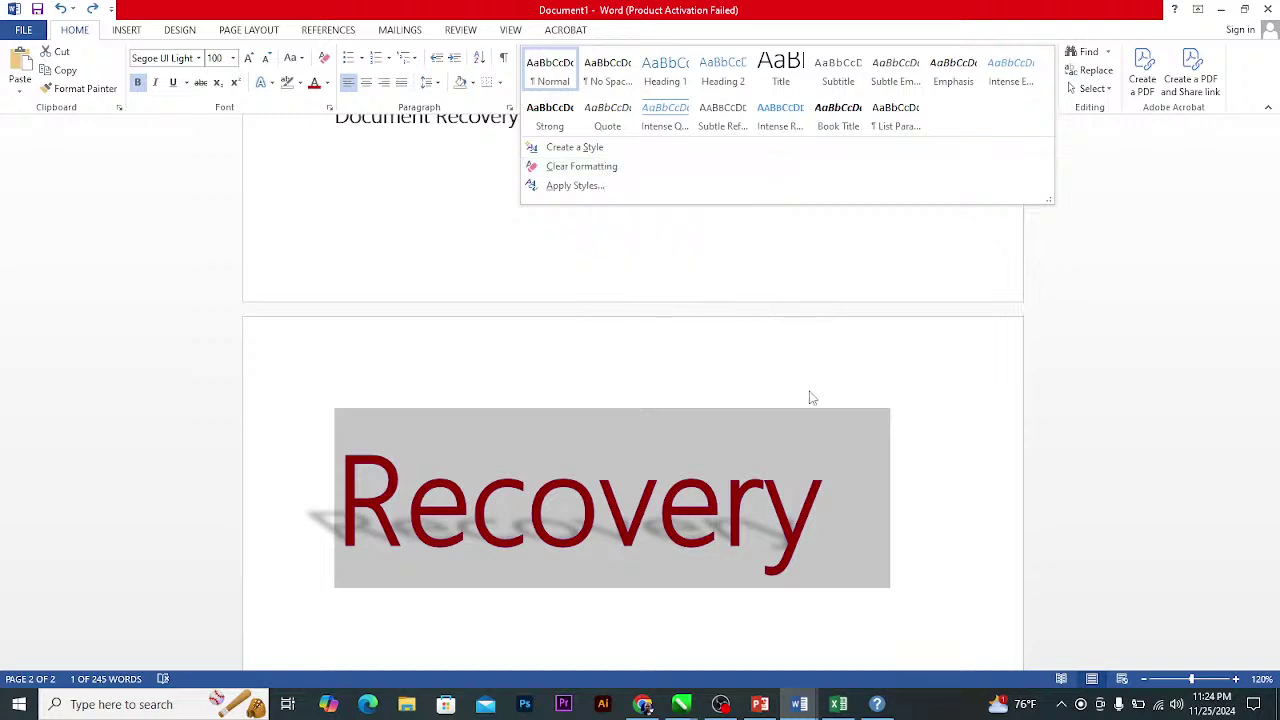
{"action": "left_click", "coordinate": [811, 455]}
{"action": "left_click", "coordinate": [765, 472]}
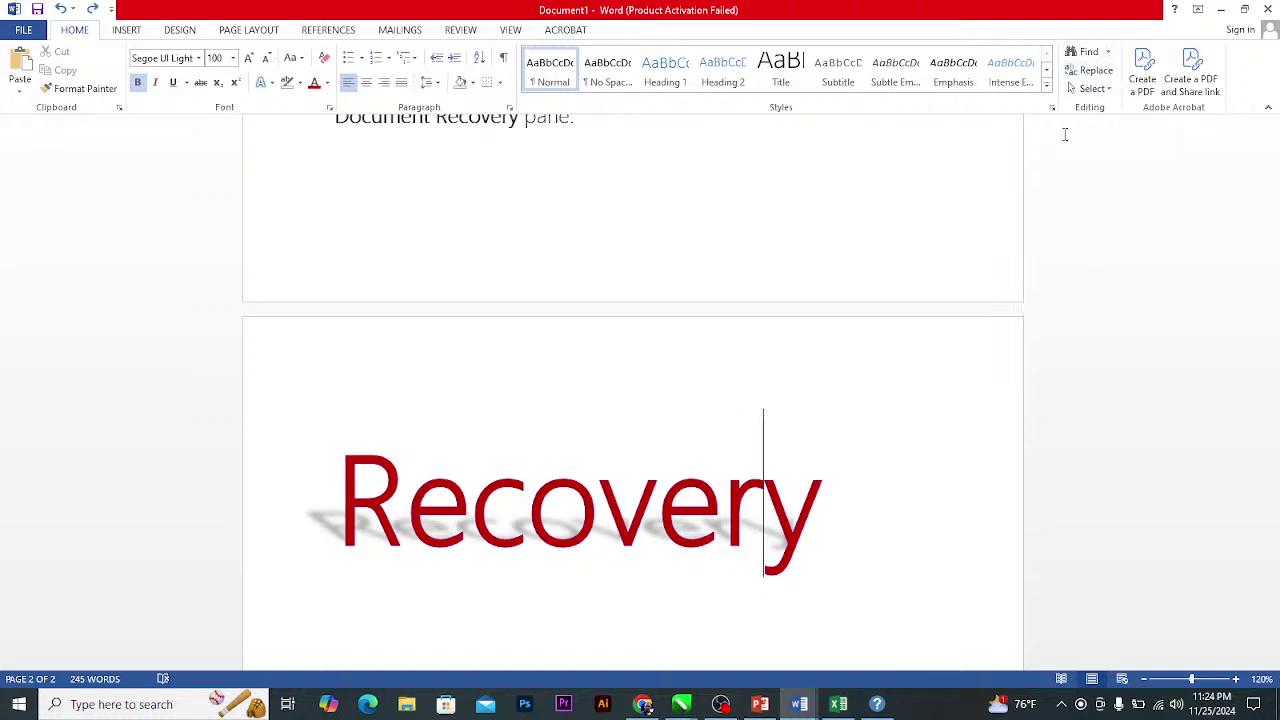
{"action": "left_click", "coordinate": [838, 605]}
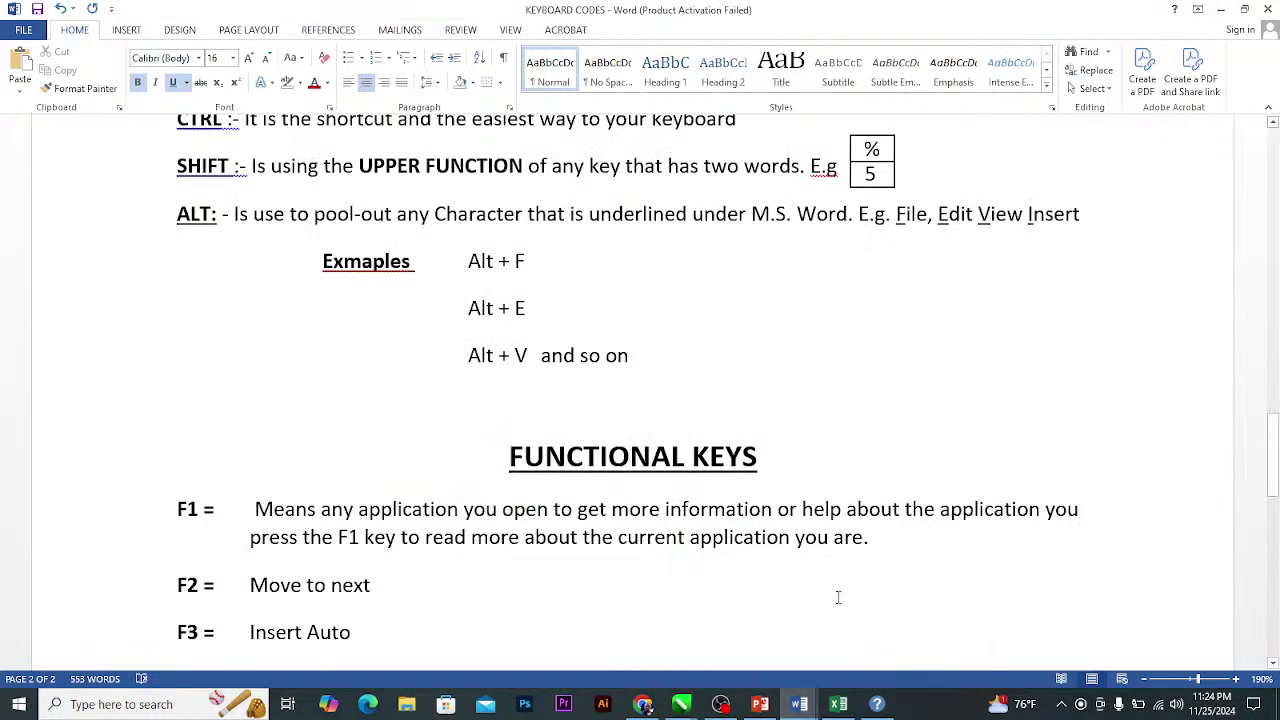
{"action": "mouse_move", "coordinate": [799, 704]}
{"action": "left_click", "coordinate": [714, 634]}
Make the word "you" bold and red in the second "Document Recovery lists any files you had open" sentence on page 1.
{"action": "scroll", "coordinate": [605, 368], "scroll_direction": "up", "scroll_amount": 10}
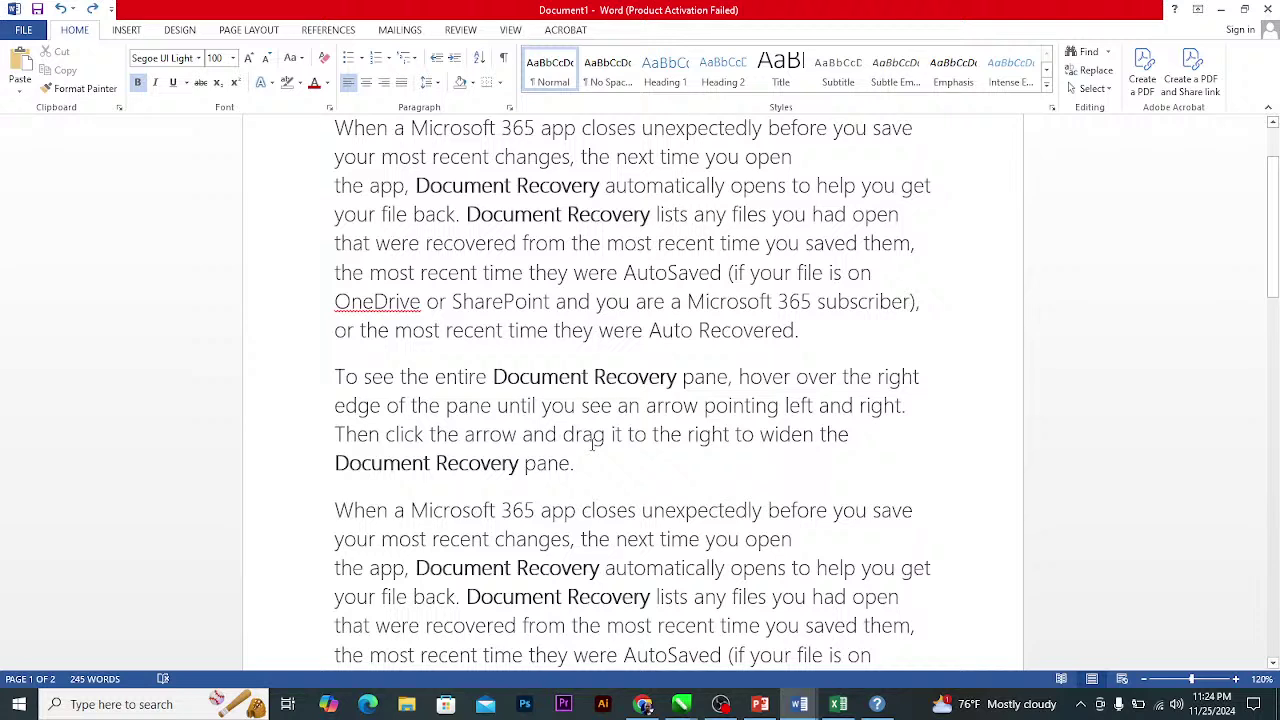
{"action": "left_click", "coordinate": [797, 597]}
{"action": "left_click_drag", "start_coordinate": [812, 597], "coordinate": [772, 597]}
{"action": "left_click", "coordinate": [808, 597]}
{"action": "left_click", "coordinate": [138, 82]}
{"action": "left_click", "coordinate": [313, 82]}
{"action": "left_click", "coordinate": [811, 567]}
{"action": "scroll", "coordinate": [836, 507], "scroll_direction": "down", "scroll_amount": 2}
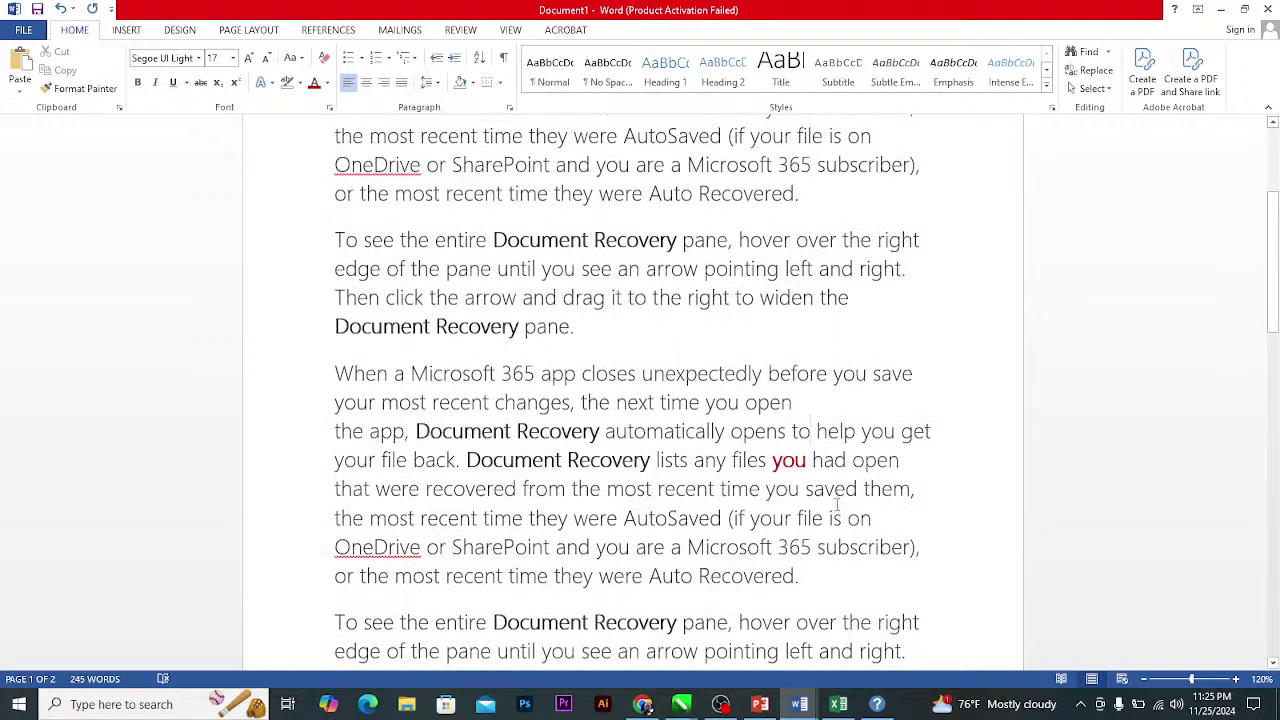
{"action": "scroll", "coordinate": [836, 507], "scroll_direction": "up", "scroll_amount": 4}
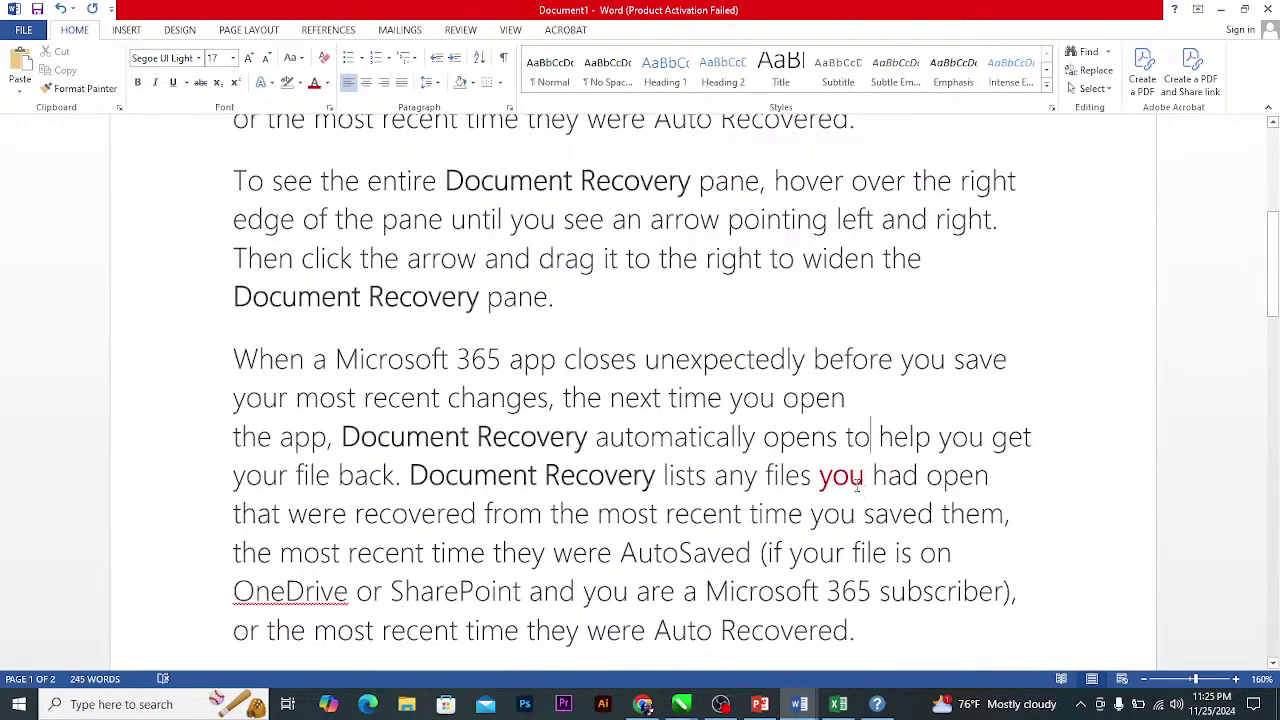
{"action": "left_click", "coordinate": [849, 476]}
{"action": "left_click", "coordinate": [840, 513]}
{"action": "scroll", "coordinate": [730, 455], "scroll_direction": "down", "scroll_amount": 3}
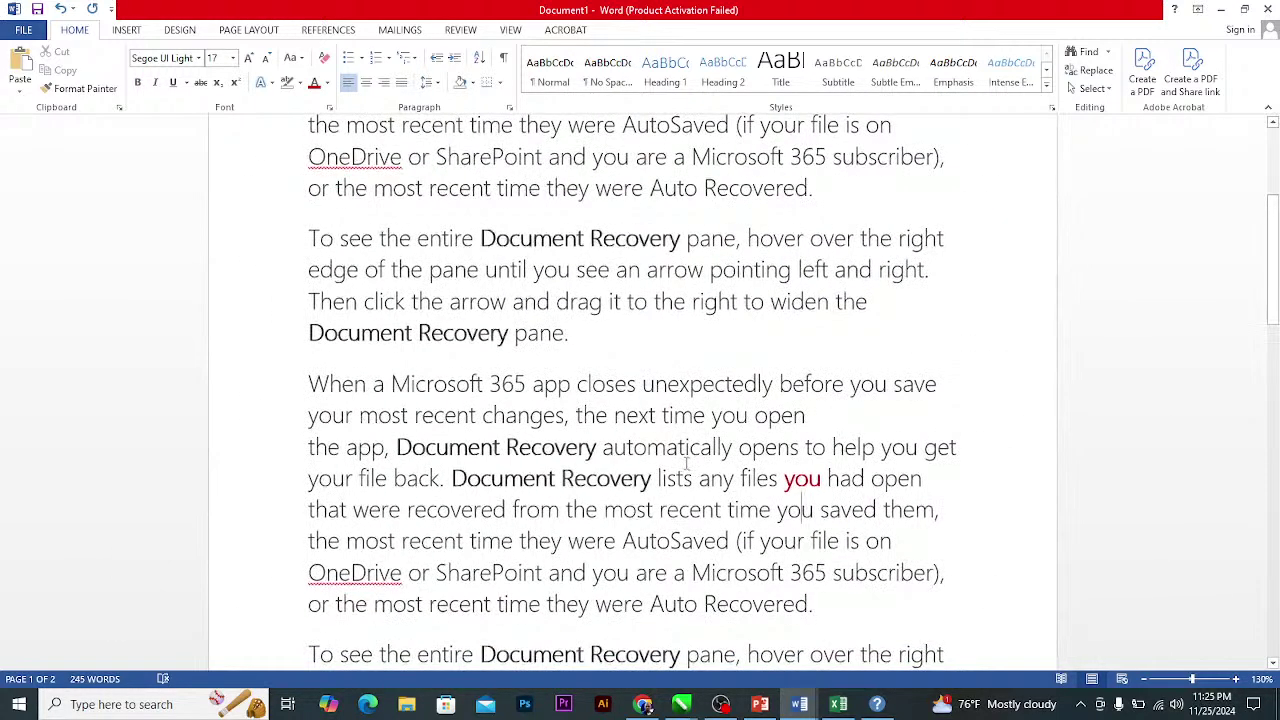
{"action": "scroll", "coordinate": [656, 445], "scroll_direction": "down", "scroll_amount": 1}
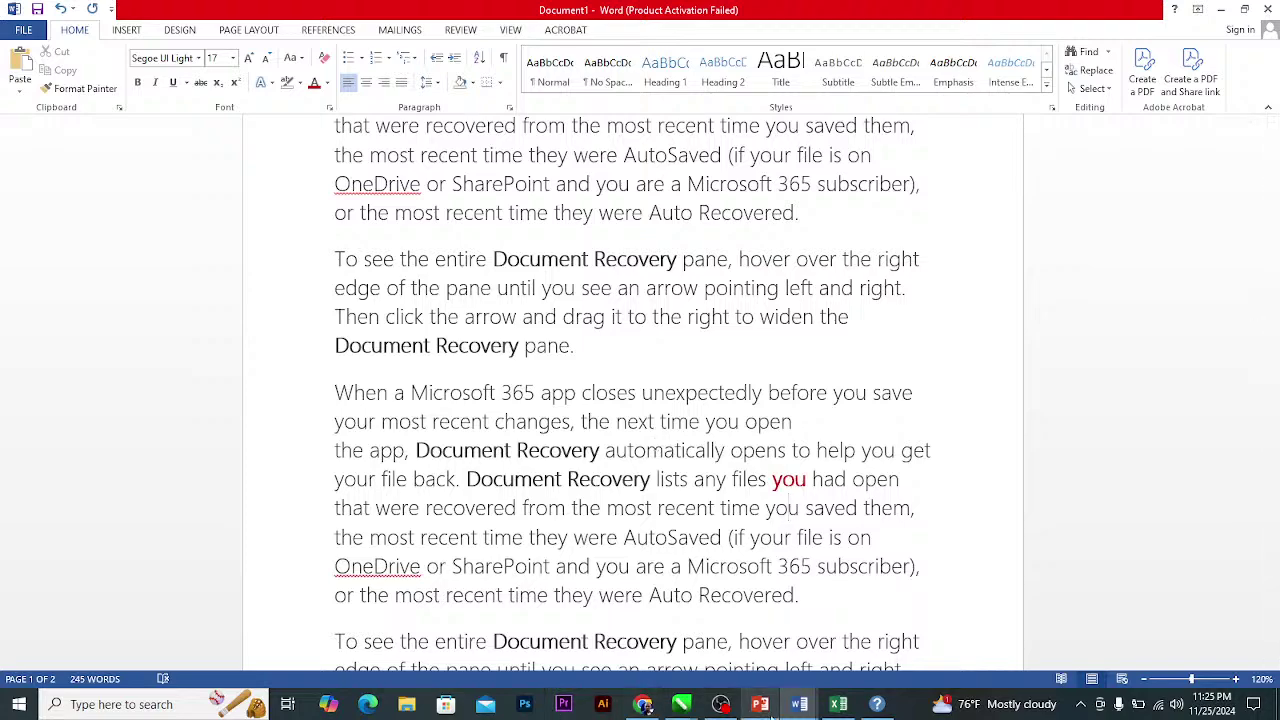
Switch to the KEYBOARD CODES document and colour the whole "Ctrl + F" shortcut line red.
{"action": "mouse_move", "coordinate": [800, 706]}
{"action": "left_click", "coordinate": [820, 682]}
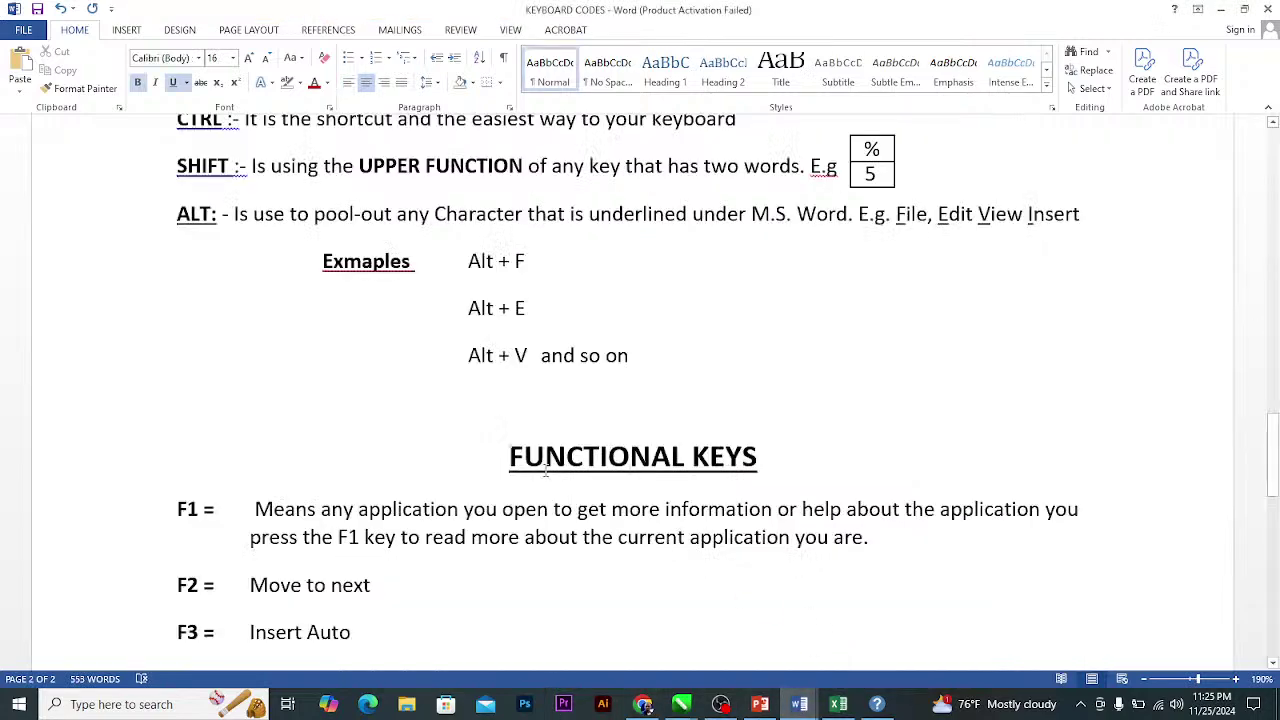
{"action": "scroll", "coordinate": [511, 463], "scroll_direction": "up", "scroll_amount": 10}
{"action": "scroll", "coordinate": [511, 463], "scroll_direction": "up", "scroll_amount": 8}
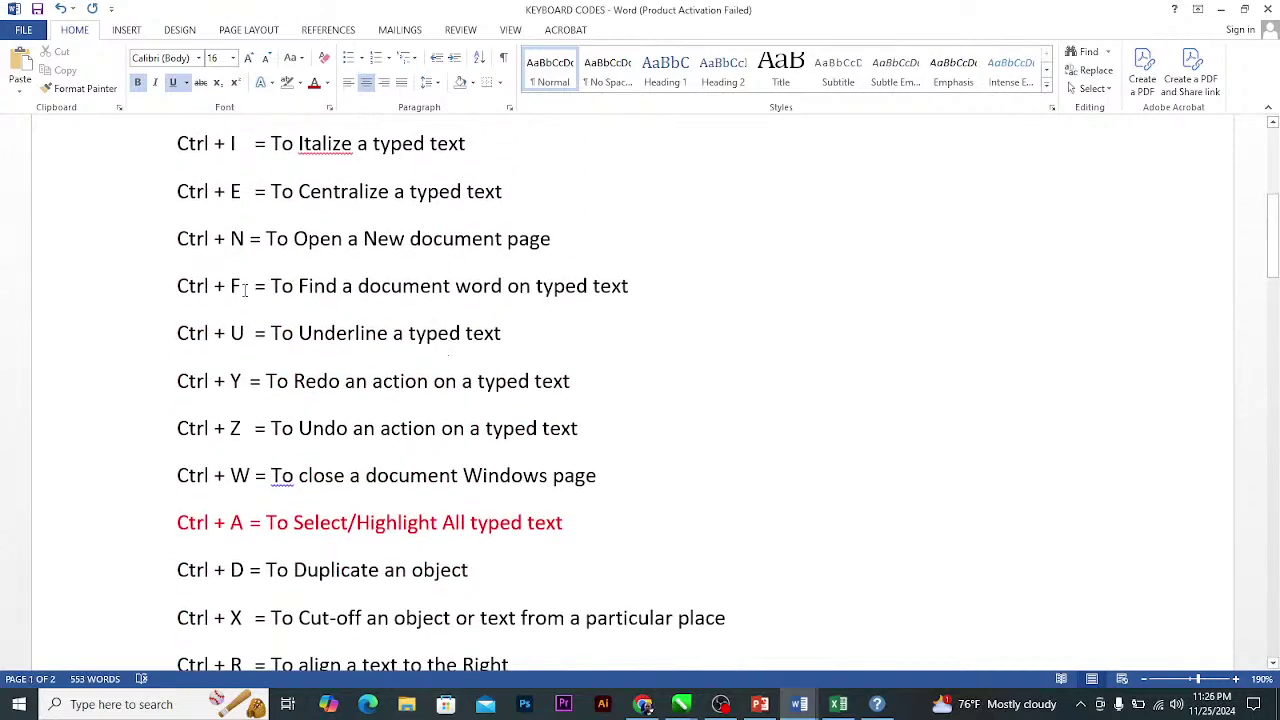
{"action": "left_click_drag", "start_coordinate": [180, 287], "coordinate": [641, 297]}
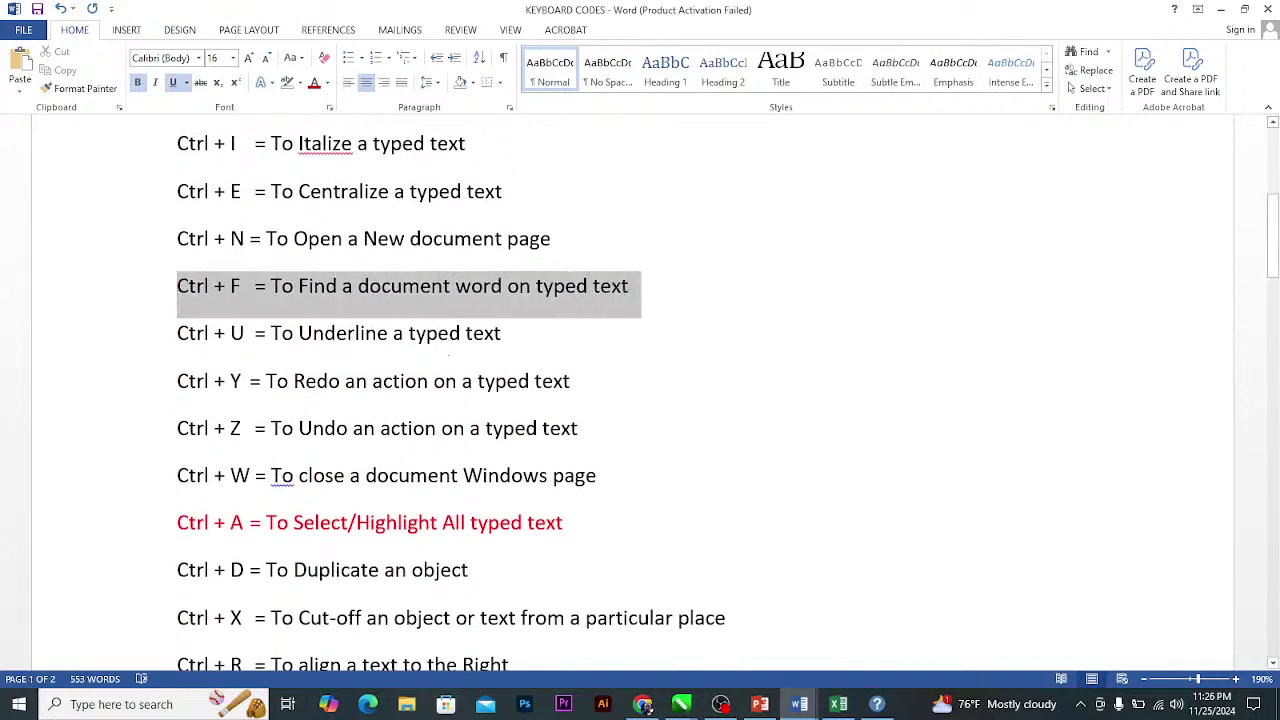
{"action": "left_click", "coordinate": [314, 83]}
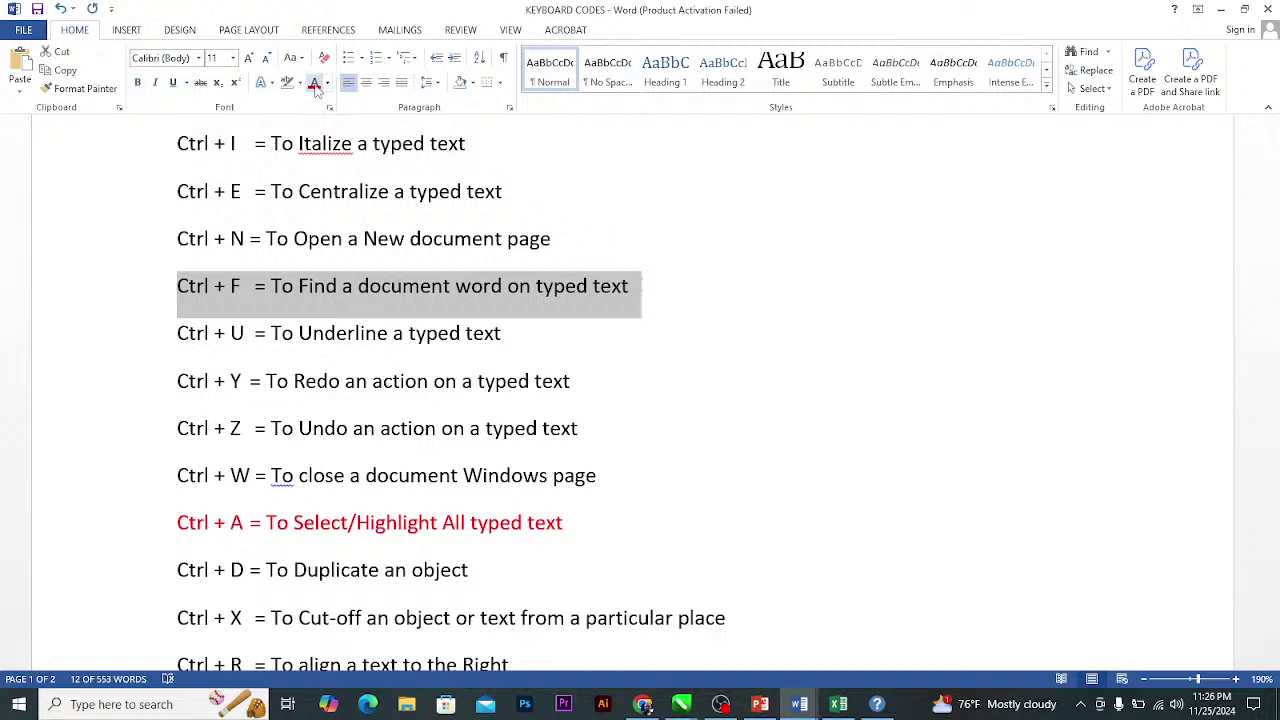
{"action": "left_click", "coordinate": [456, 289]}
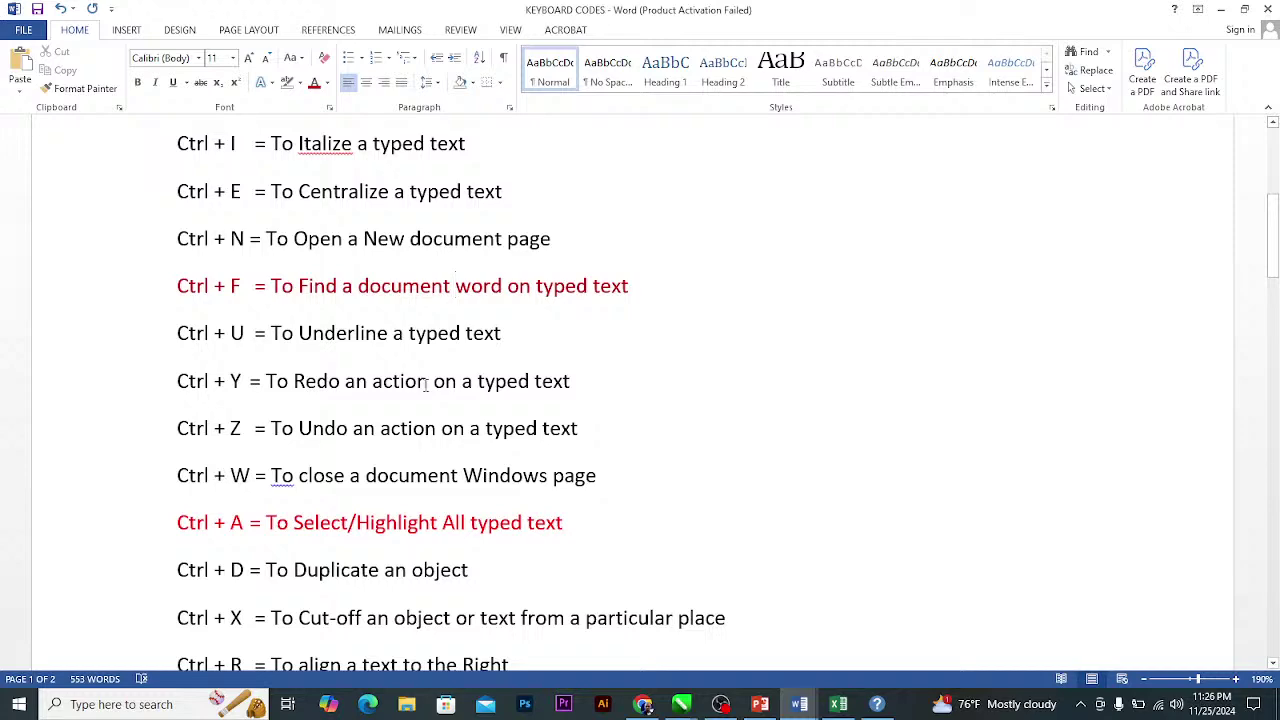
Review the keyboard shortcuts list in KEYBOARD CODES and switch back to Document1.
{"action": "scroll", "coordinate": [427, 385], "scroll_direction": "up", "scroll_amount": 5}
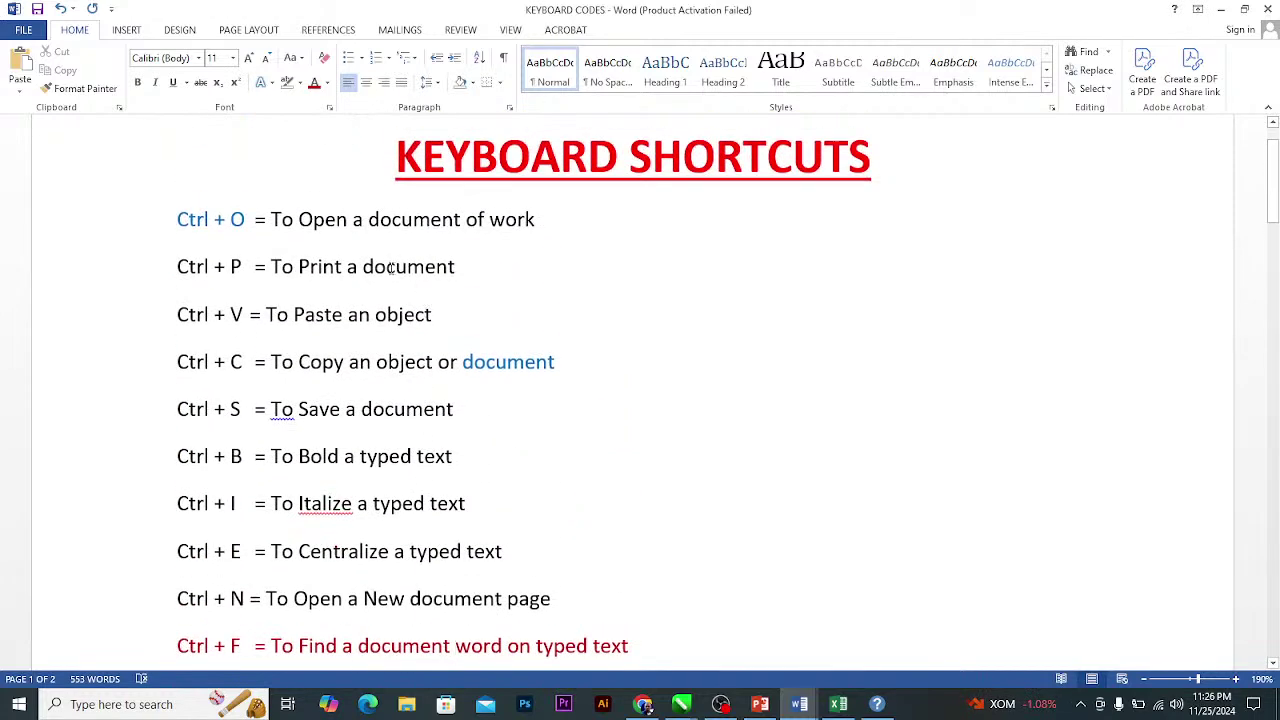
{"action": "scroll", "coordinate": [391, 268], "scroll_direction": "down", "scroll_amount": 10}
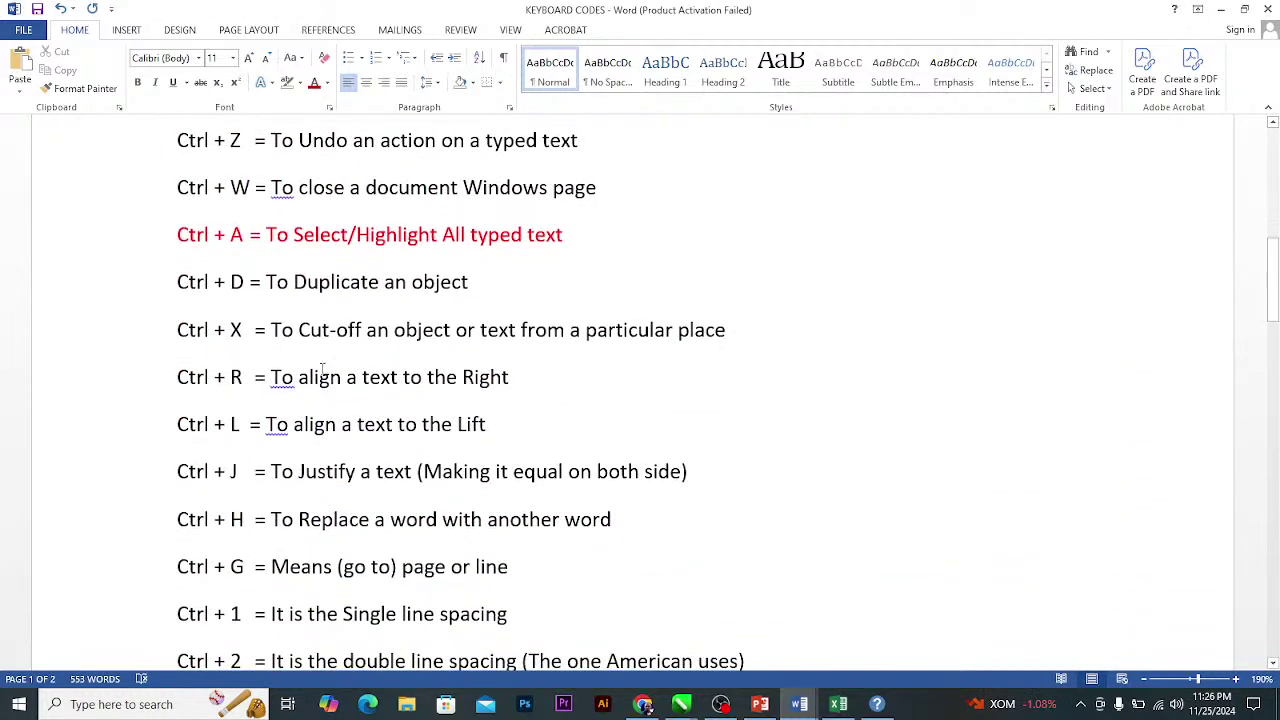
{"action": "scroll", "coordinate": [413, 364], "scroll_direction": "down", "scroll_amount": 5}
{"action": "scroll", "coordinate": [413, 364], "scroll_direction": "up", "scroll_amount": 1}
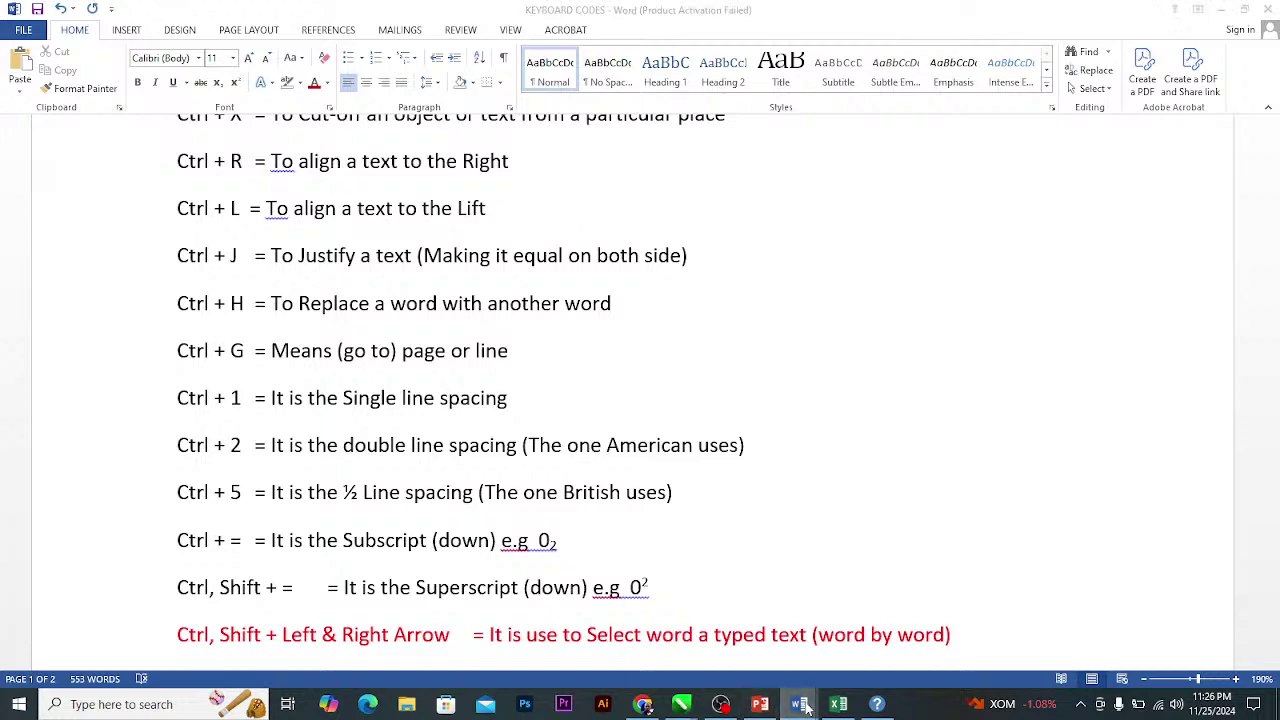
{"action": "mouse_move", "coordinate": [799, 704]}
{"action": "left_click", "coordinate": [745, 540]}
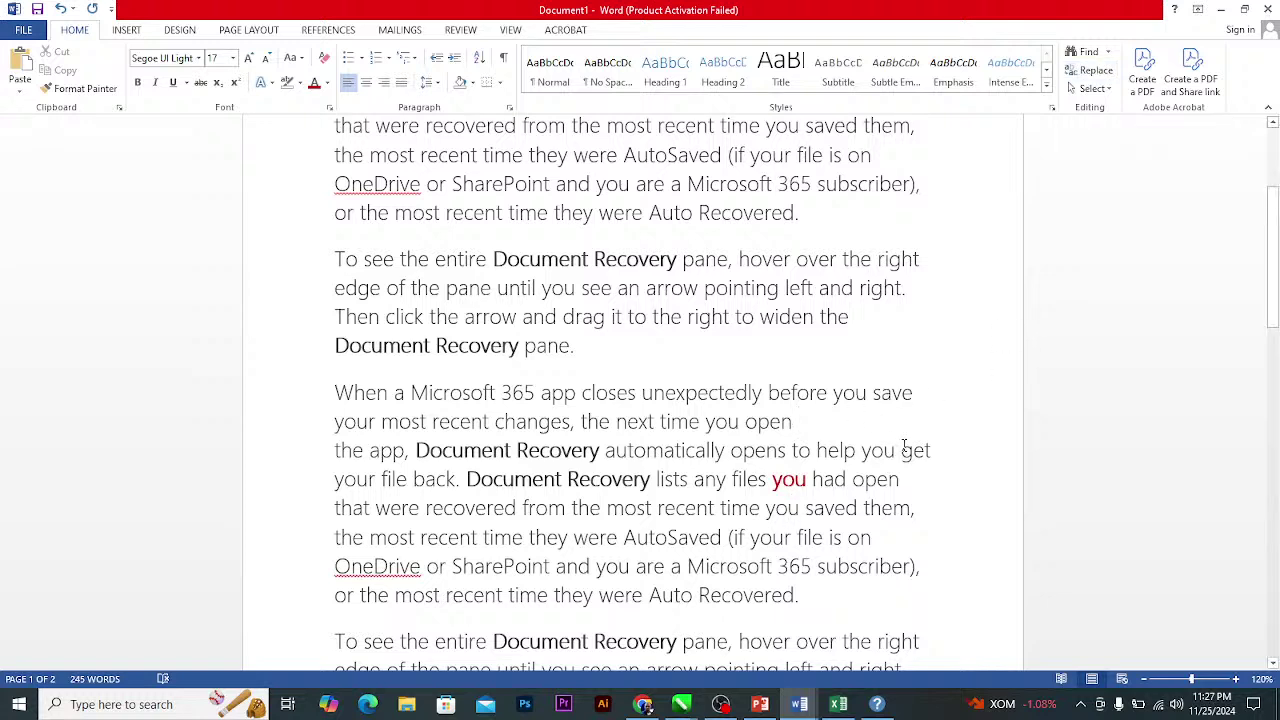
Search Document1 for the word "you" and browse the matches listed in the search results.
{"action": "key", "text": "ctrl+f"}
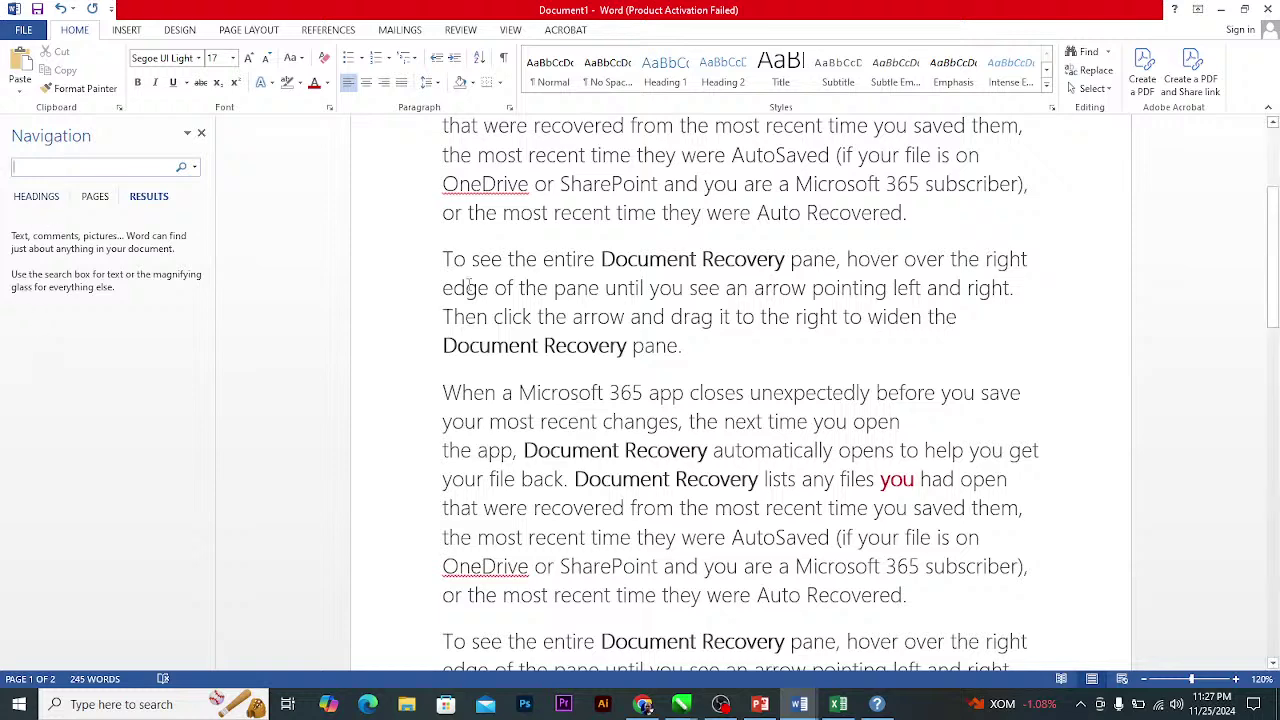
{"action": "type", "text": "you"}
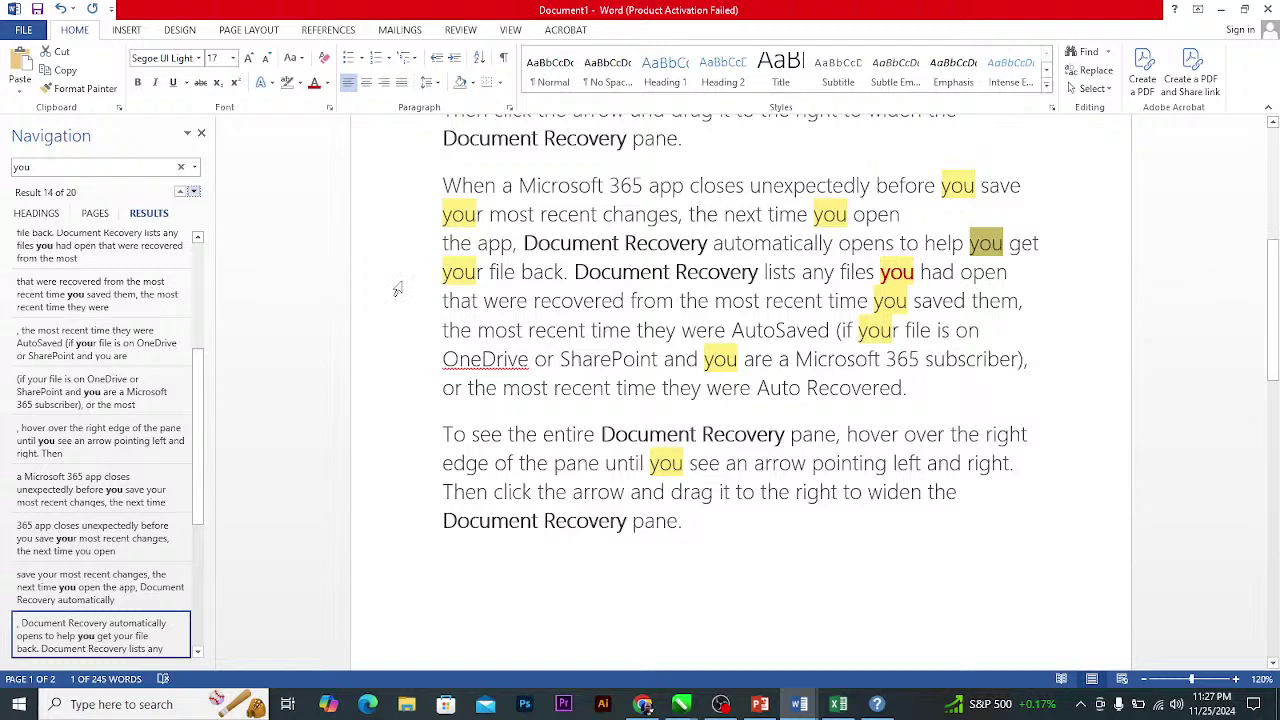
{"action": "left_click_drag", "start_coordinate": [197, 424], "coordinate": [214, 285]}
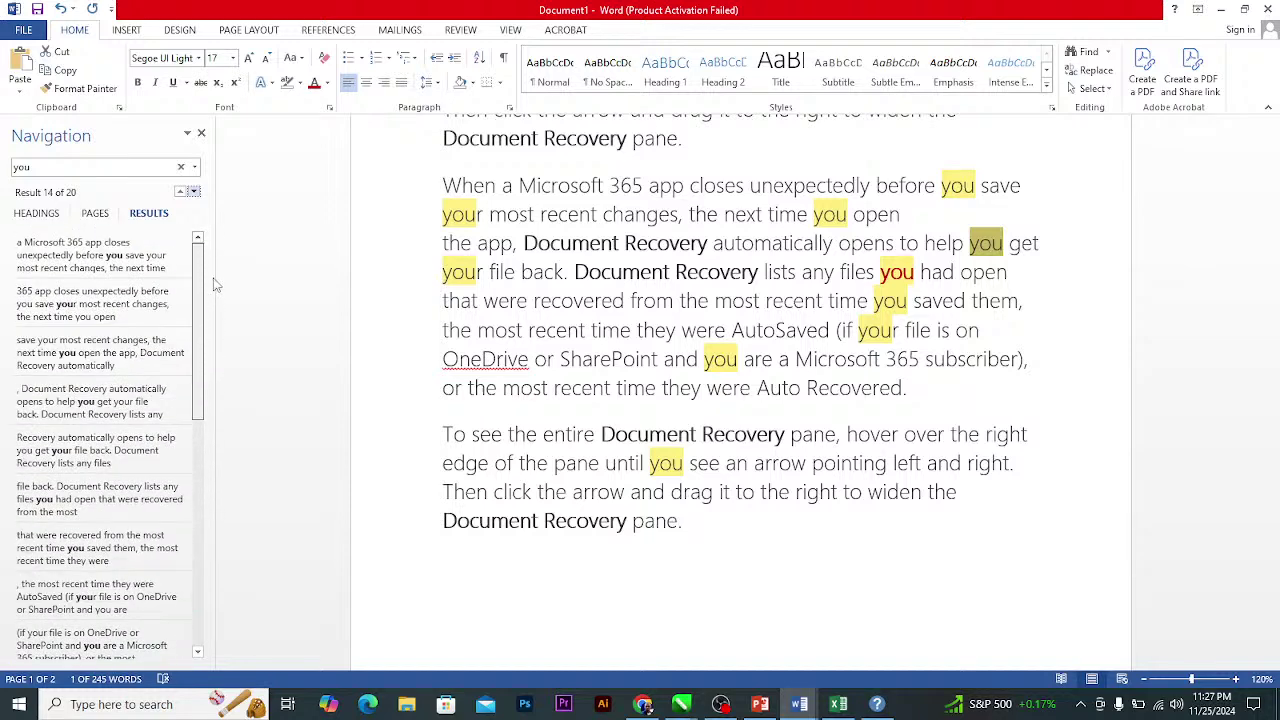
{"action": "scroll", "coordinate": [170, 270], "scroll_direction": "down", "scroll_amount": 4}
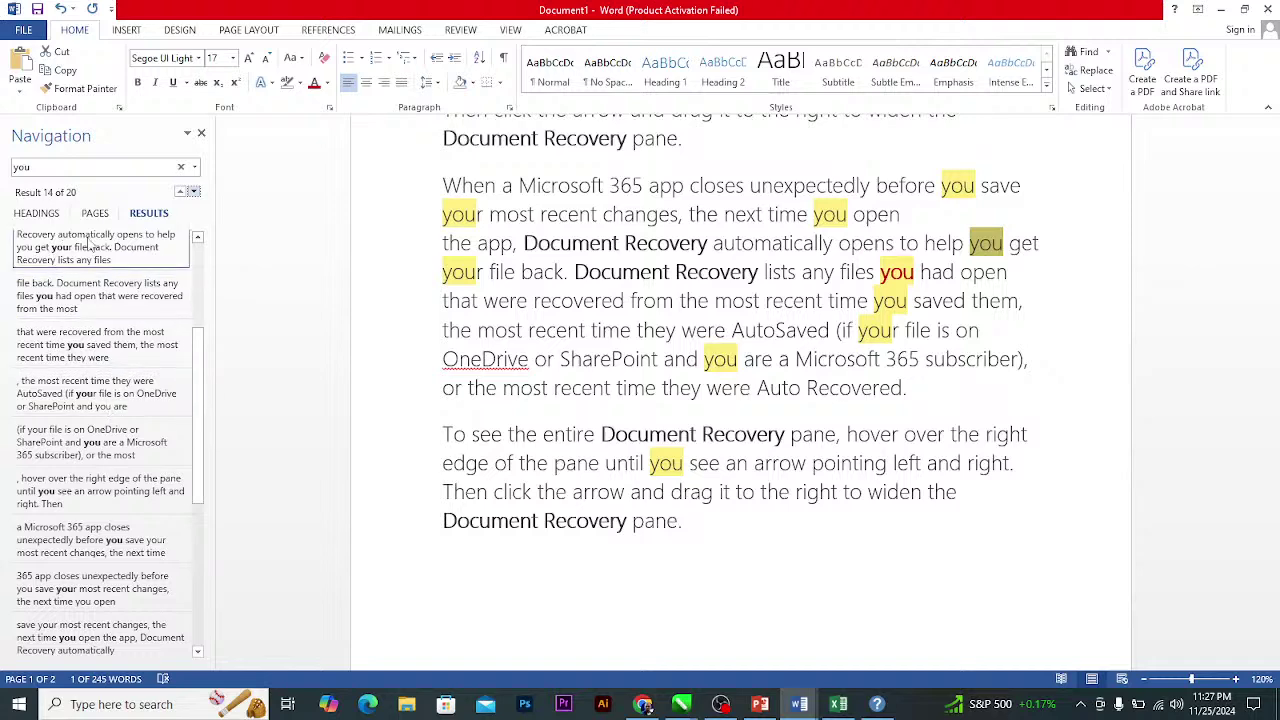
{"action": "scroll", "coordinate": [100, 277], "scroll_direction": "up", "scroll_amount": 2}
{"action": "scroll", "coordinate": [101, 279], "scroll_direction": "up", "scroll_amount": 2}
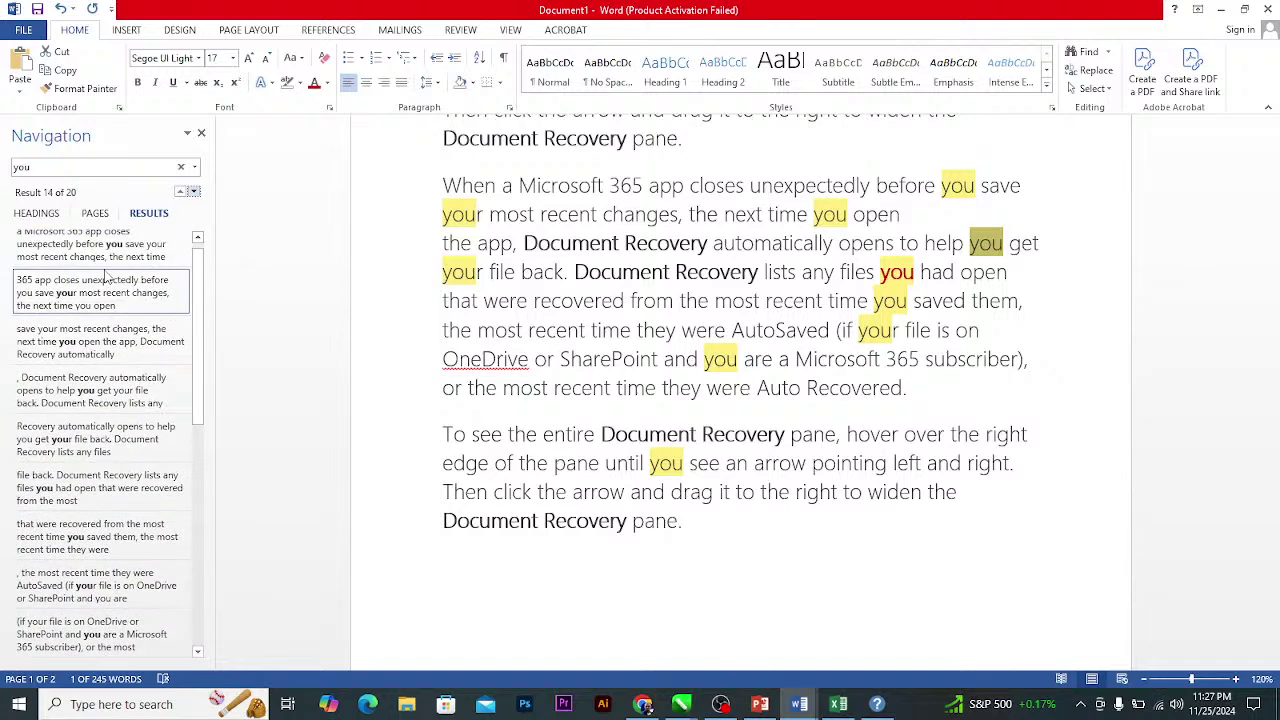
{"action": "scroll", "coordinate": [106, 275], "scroll_direction": "up", "scroll_amount": 1}
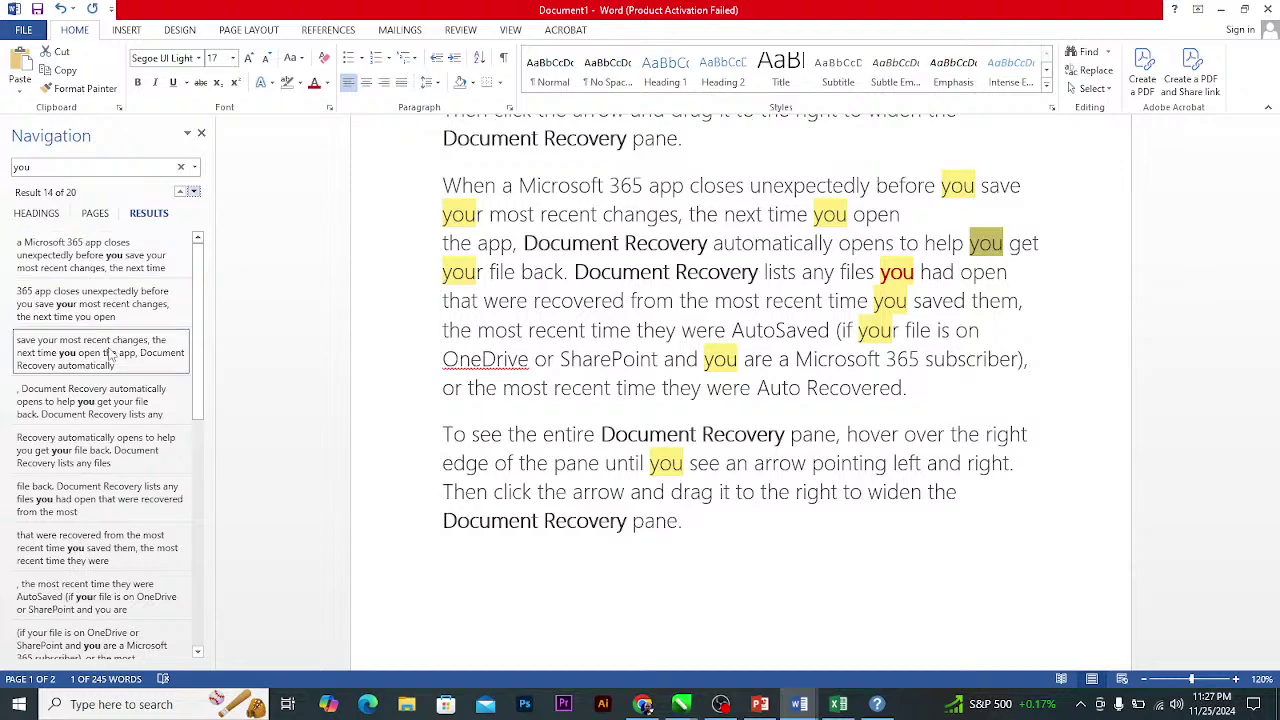
Examine the highlighted "you" matches in the text at a larger zoom, and close the search results.
{"action": "scroll", "coordinate": [1052, 347], "scroll_direction": "up", "scroll_amount": 2}
{"action": "scroll", "coordinate": [1052, 347], "scroll_direction": "up", "scroll_amount": 3}
{"action": "scroll", "coordinate": [921, 368], "scroll_direction": "up", "scroll_amount": 3}
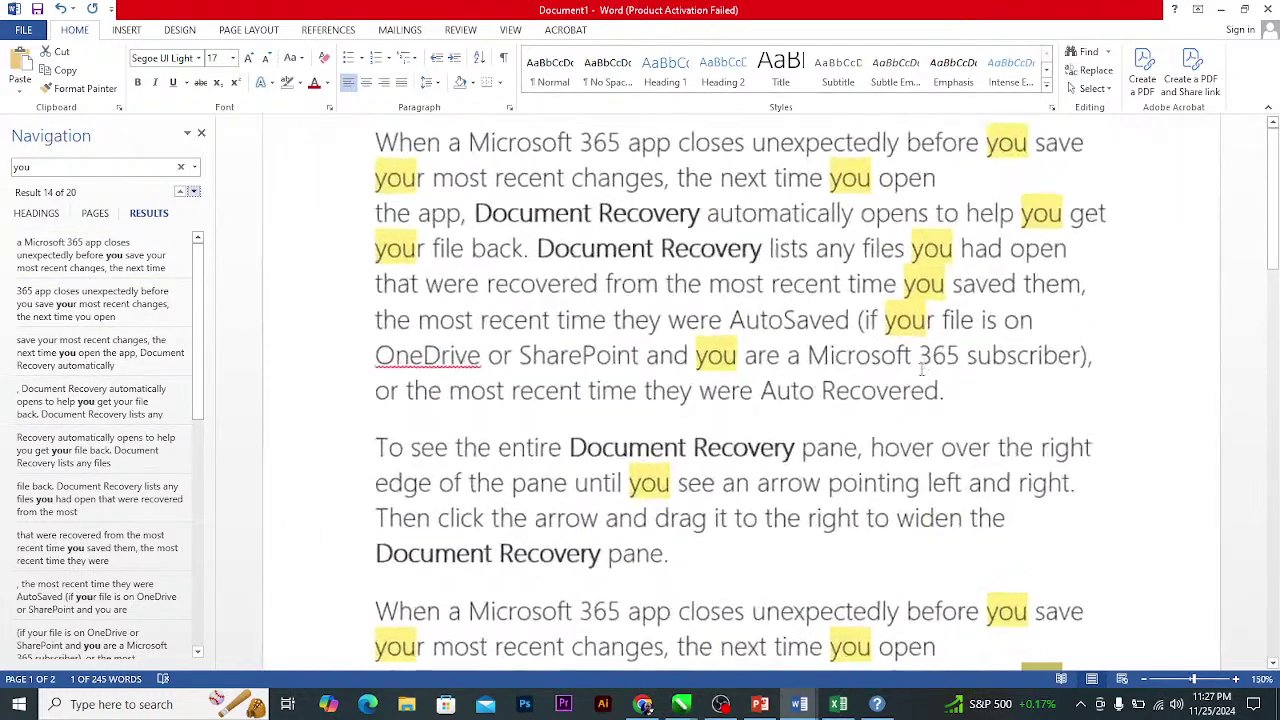
{"action": "scroll", "coordinate": [921, 368], "scroll_direction": "down", "scroll_amount": 2}
{"action": "scroll", "coordinate": [778, 330], "scroll_direction": "up", "scroll_amount": 2}
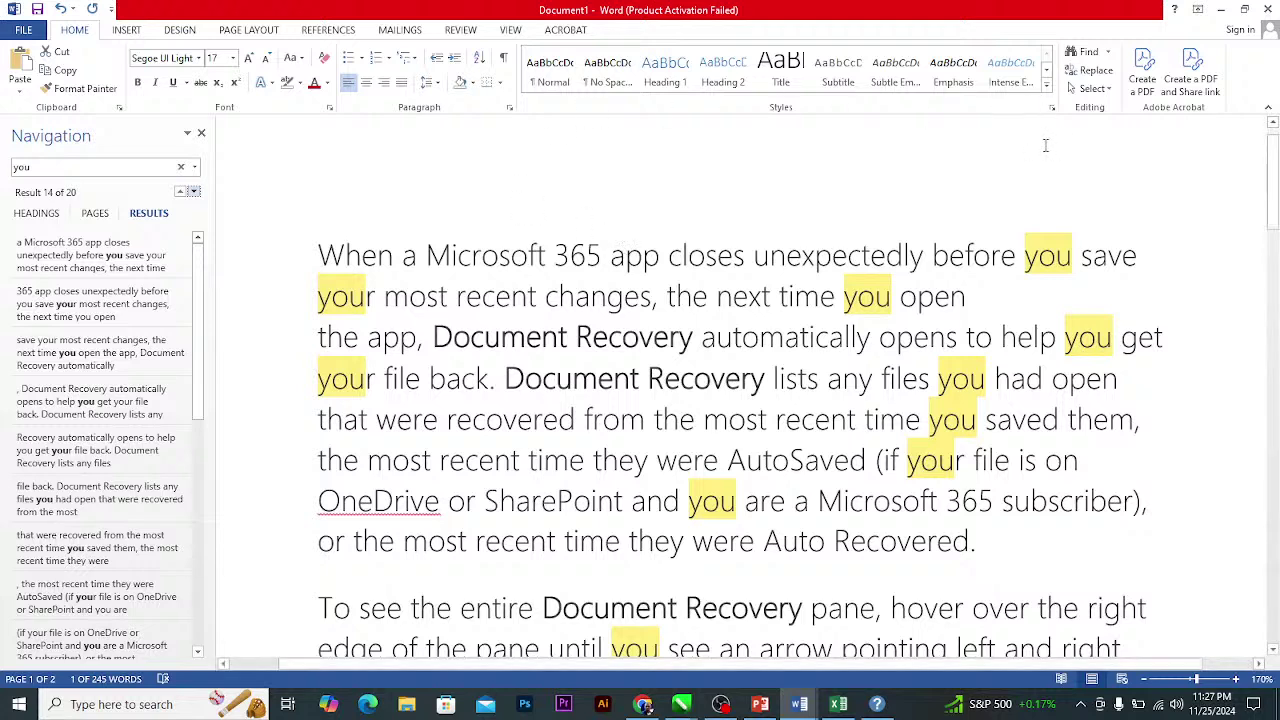
{"action": "left_click", "coordinate": [201, 134]}
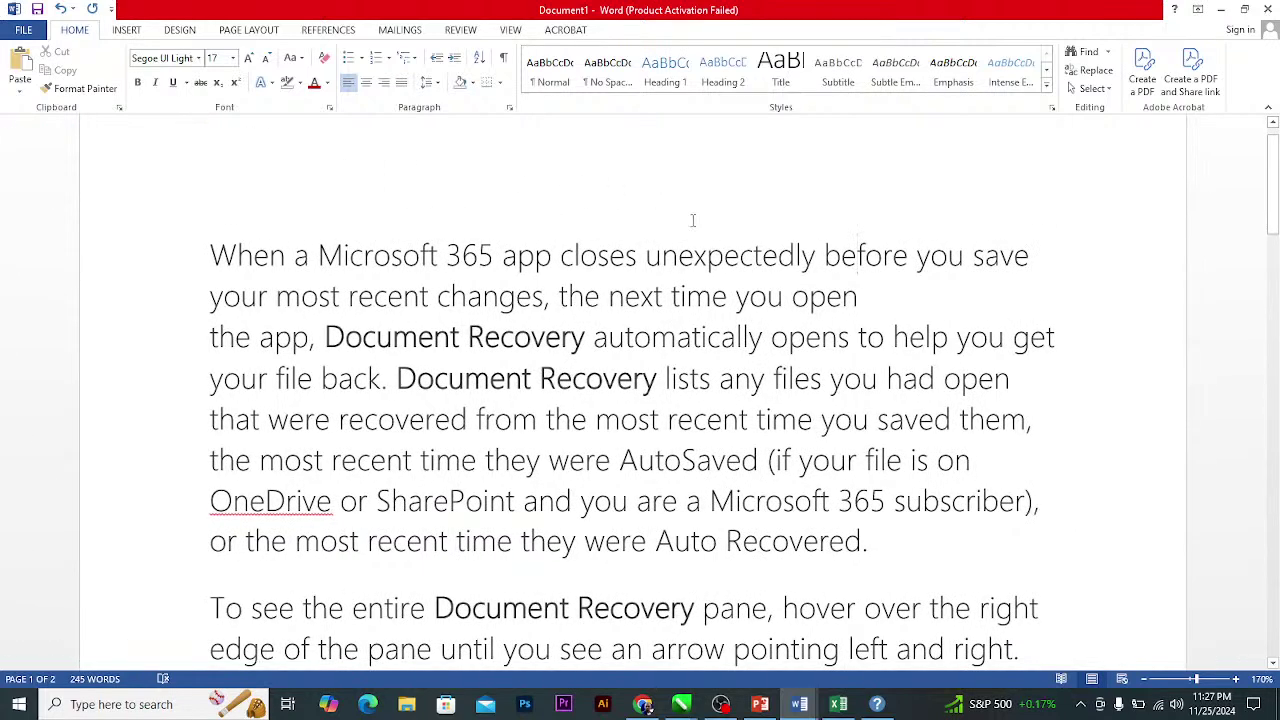
Step through successive occurrences of "you" with Find and Replace, up to the one in "most recent time you saved them".
{"action": "key", "text": "ctrl+h"}
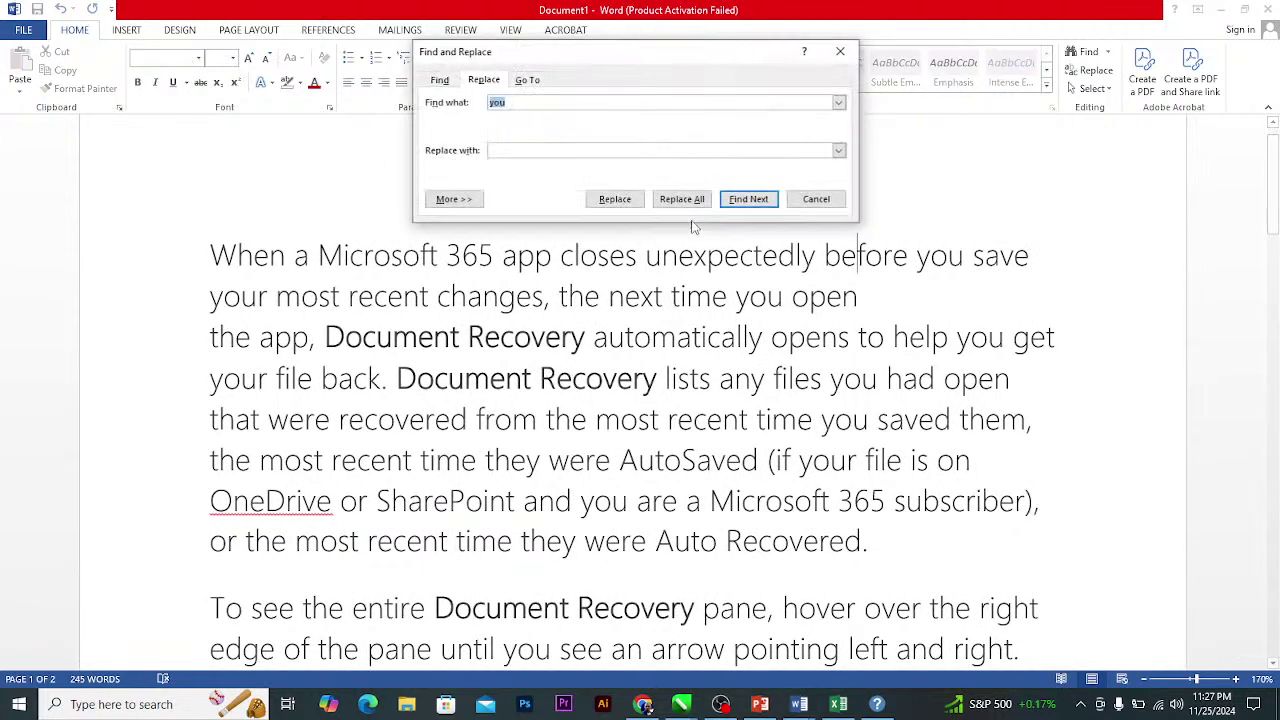
{"action": "left_click", "coordinate": [509, 102]}
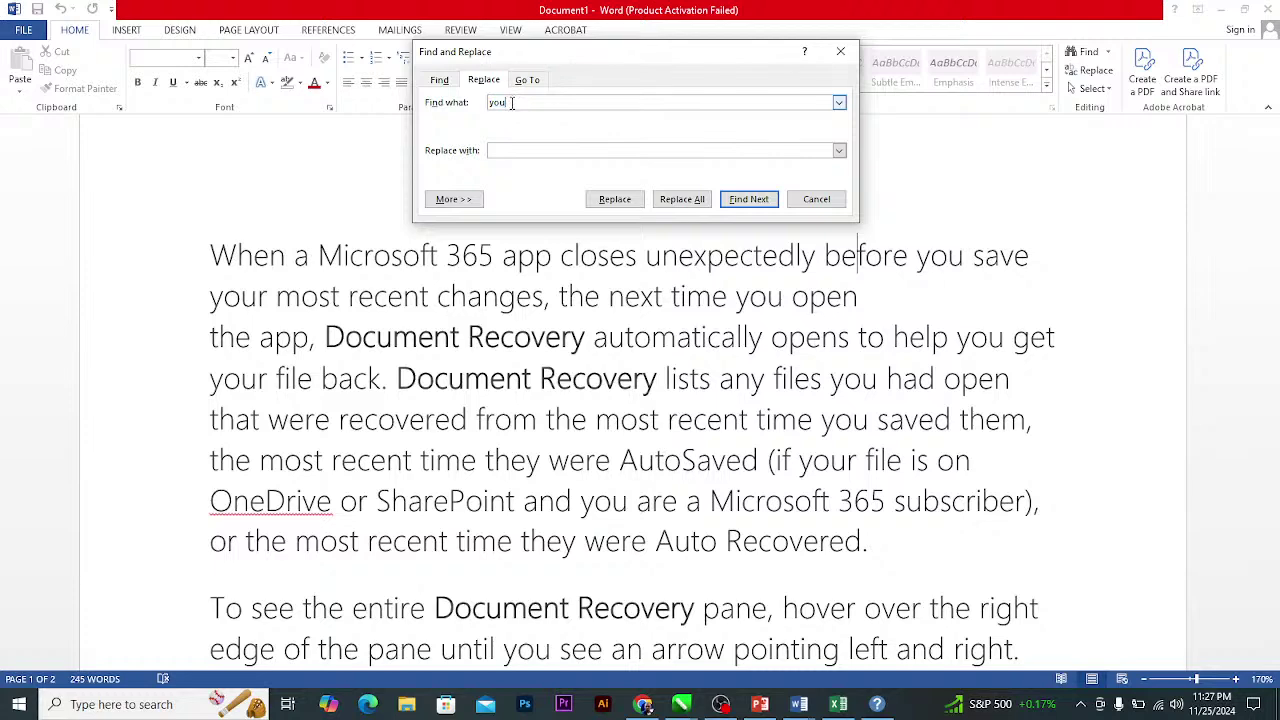
{"action": "left_click_drag", "start_coordinate": [576, 54], "coordinate": [591, 180]}
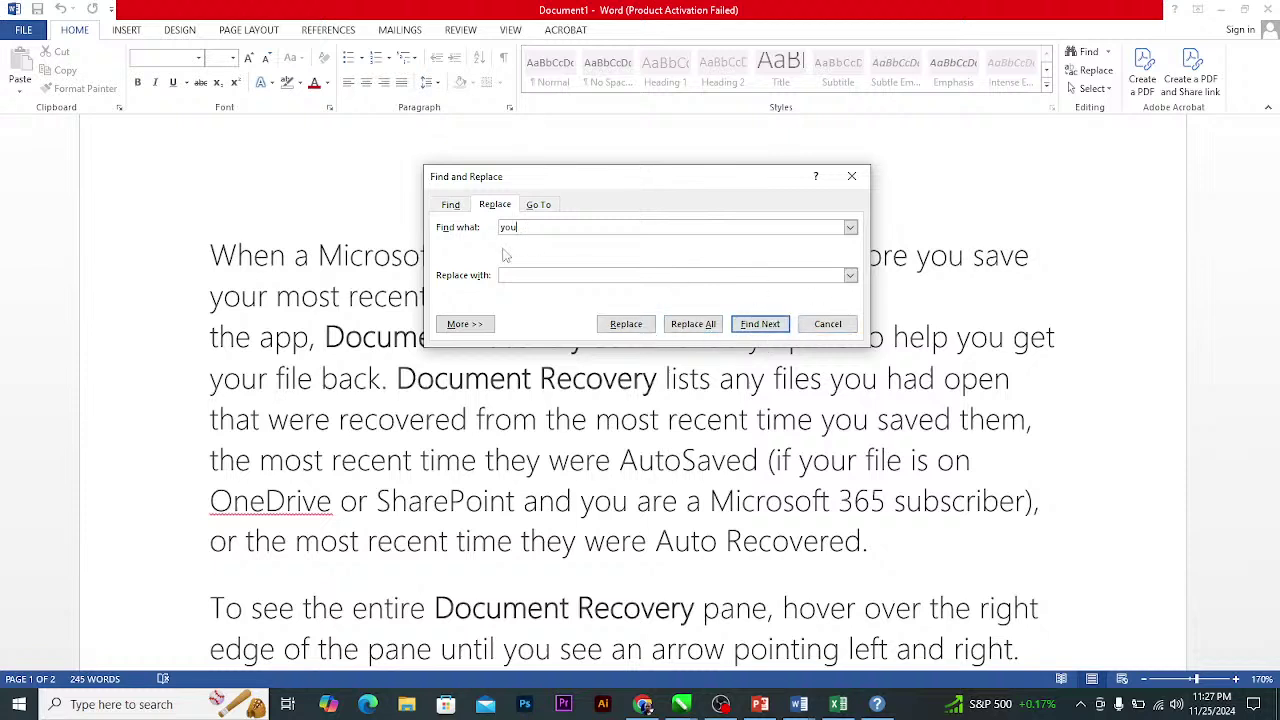
{"action": "left_click", "coordinate": [450, 204]}
{"action": "left_click", "coordinate": [757, 327]}
{"action": "left_click", "coordinate": [757, 327]}
{"action": "left_click", "coordinate": [757, 327]}
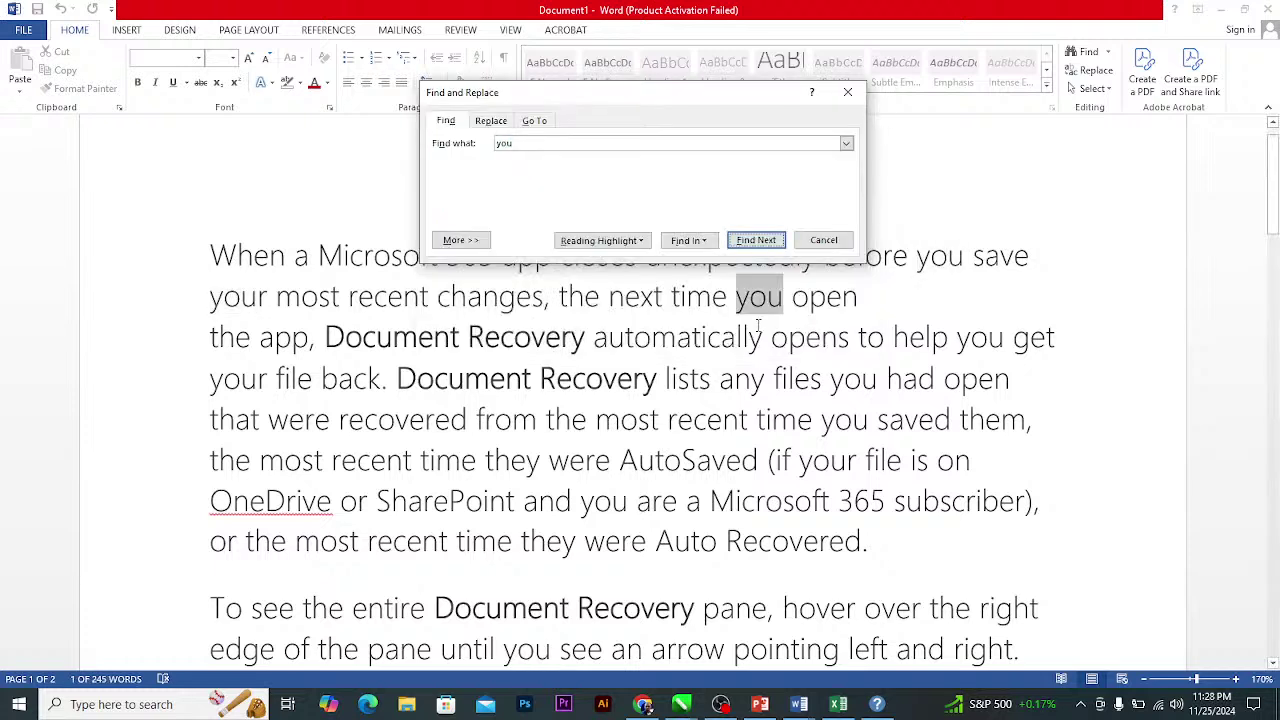
{"action": "left_click", "coordinate": [757, 240]}
{"action": "left_click", "coordinate": [757, 240]}
{"action": "left_click", "coordinate": [757, 240]}
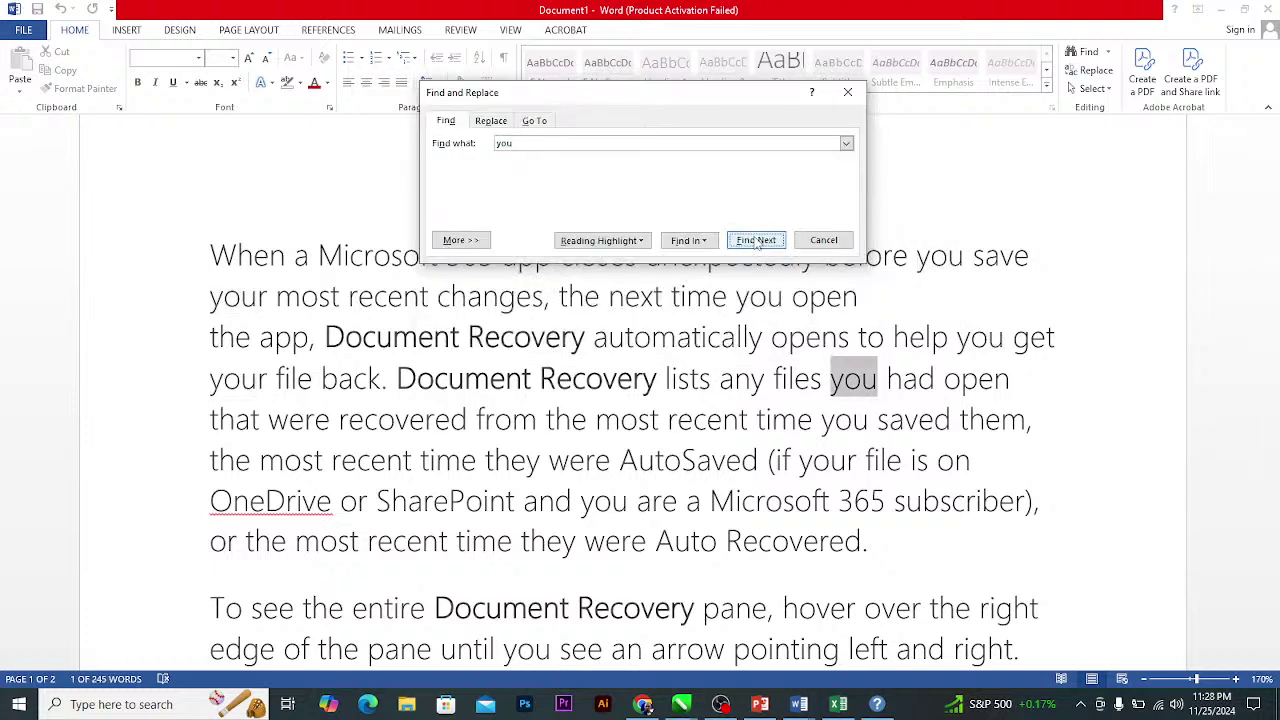
{"action": "left_click", "coordinate": [757, 240]}
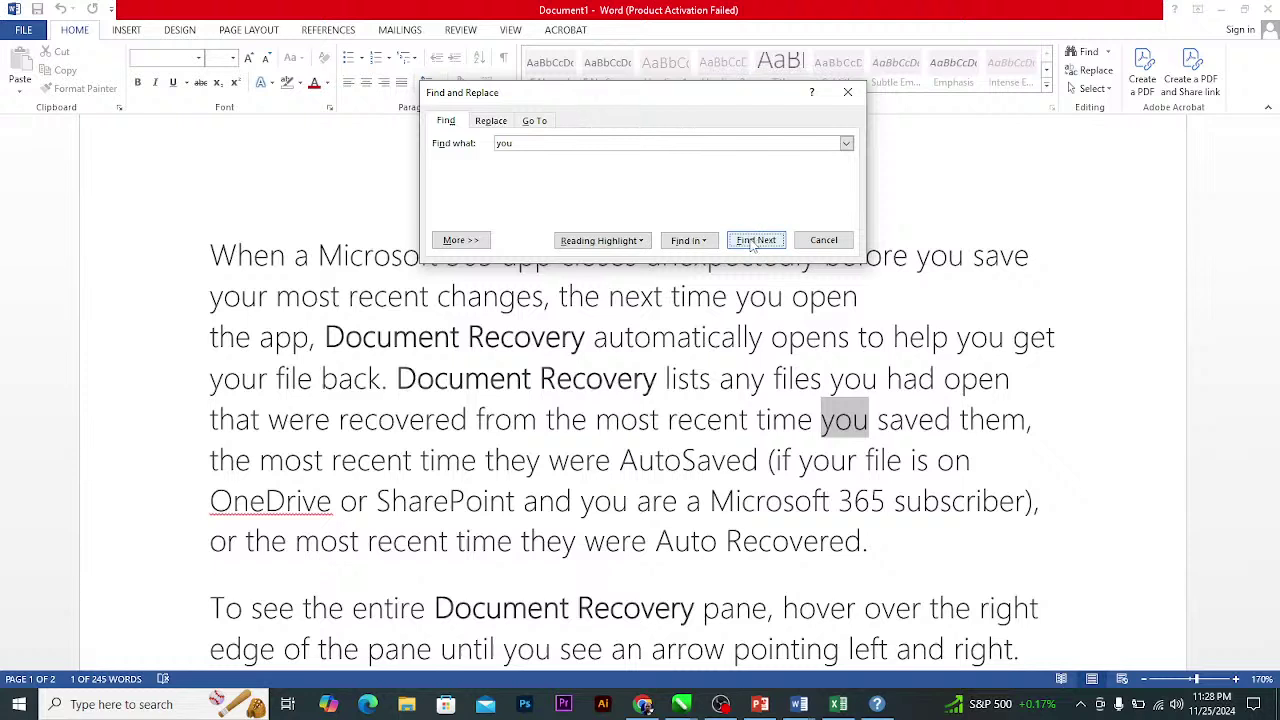
Replace only the selected "you" in "most recent time you saved them" with "your".
{"action": "left_click", "coordinate": [491, 122]}
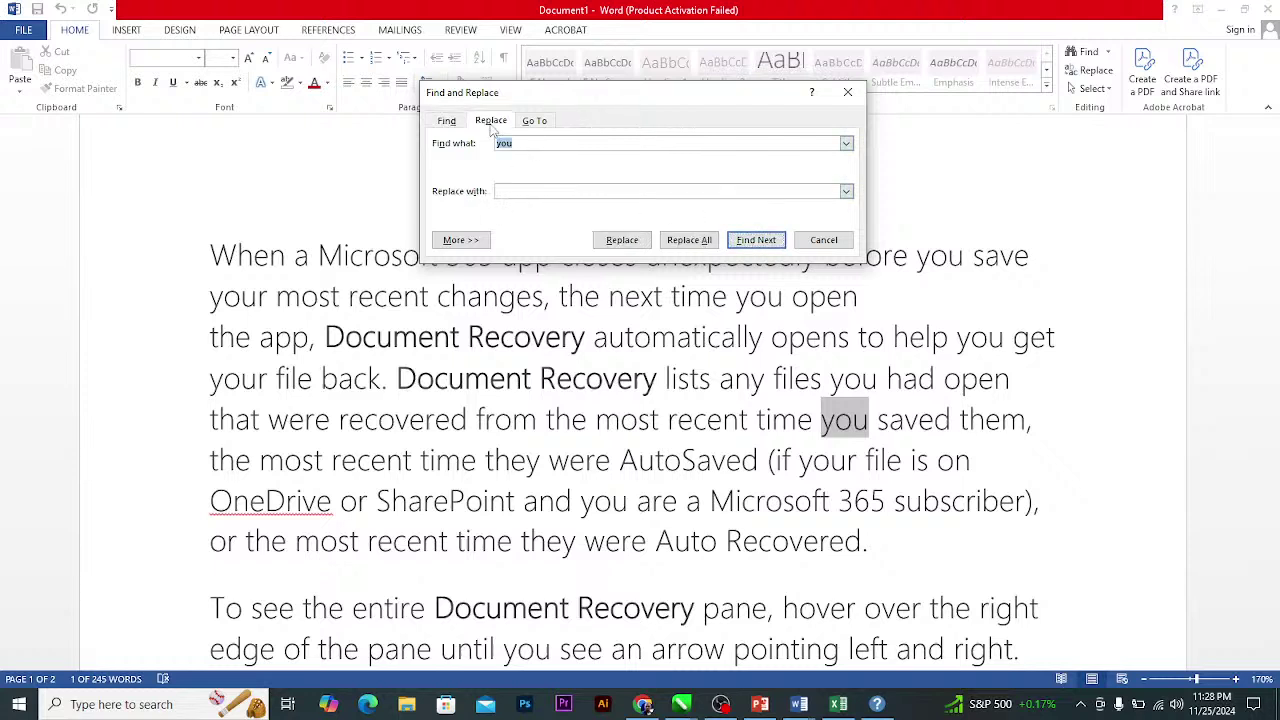
{"action": "left_click", "coordinate": [547, 193]}
{"action": "type", "text": "your"}
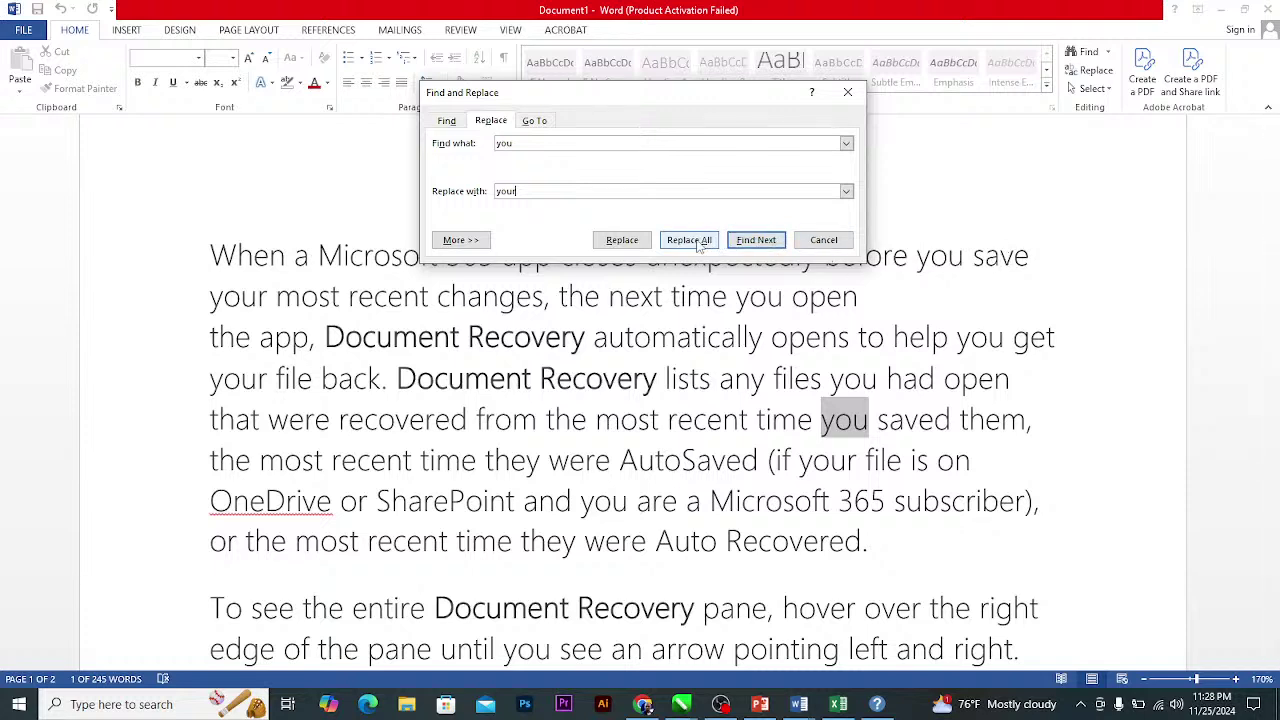
{"action": "left_click", "coordinate": [623, 243]}
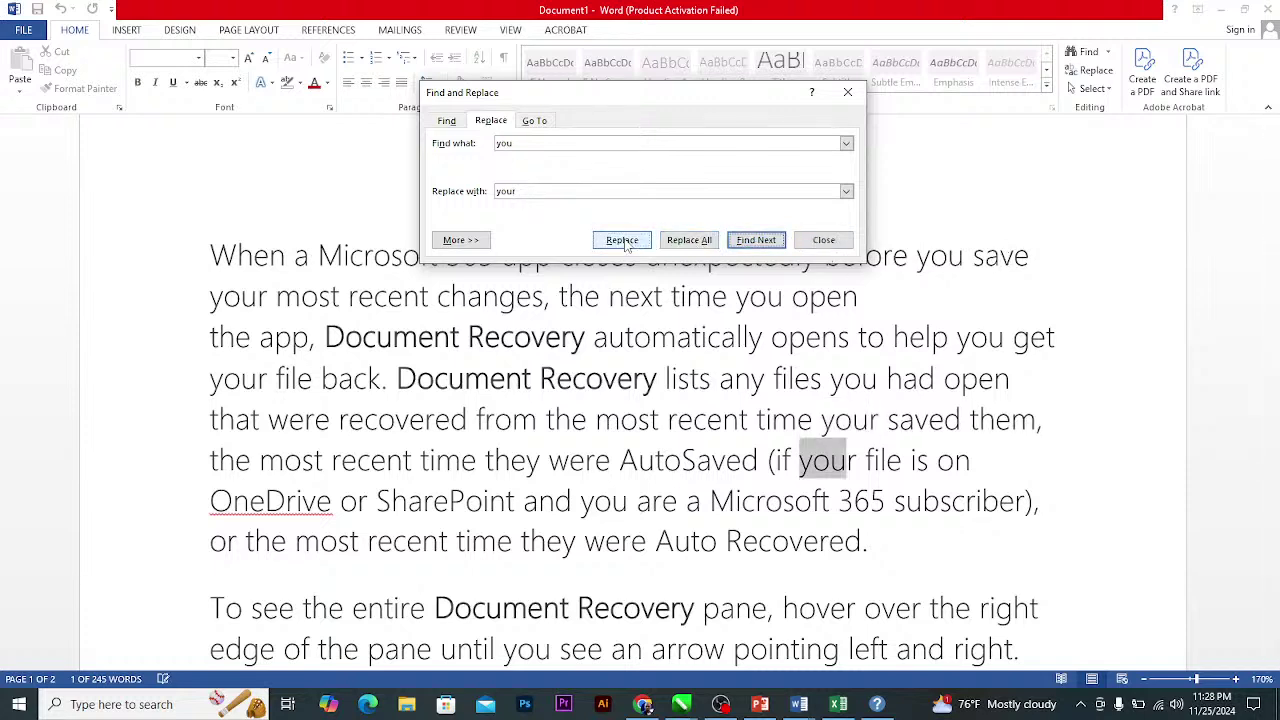
Replace all occurrences of "you" with "your" throughout the document and close Find and Replace.
{"action": "left_click", "coordinate": [689, 241]}
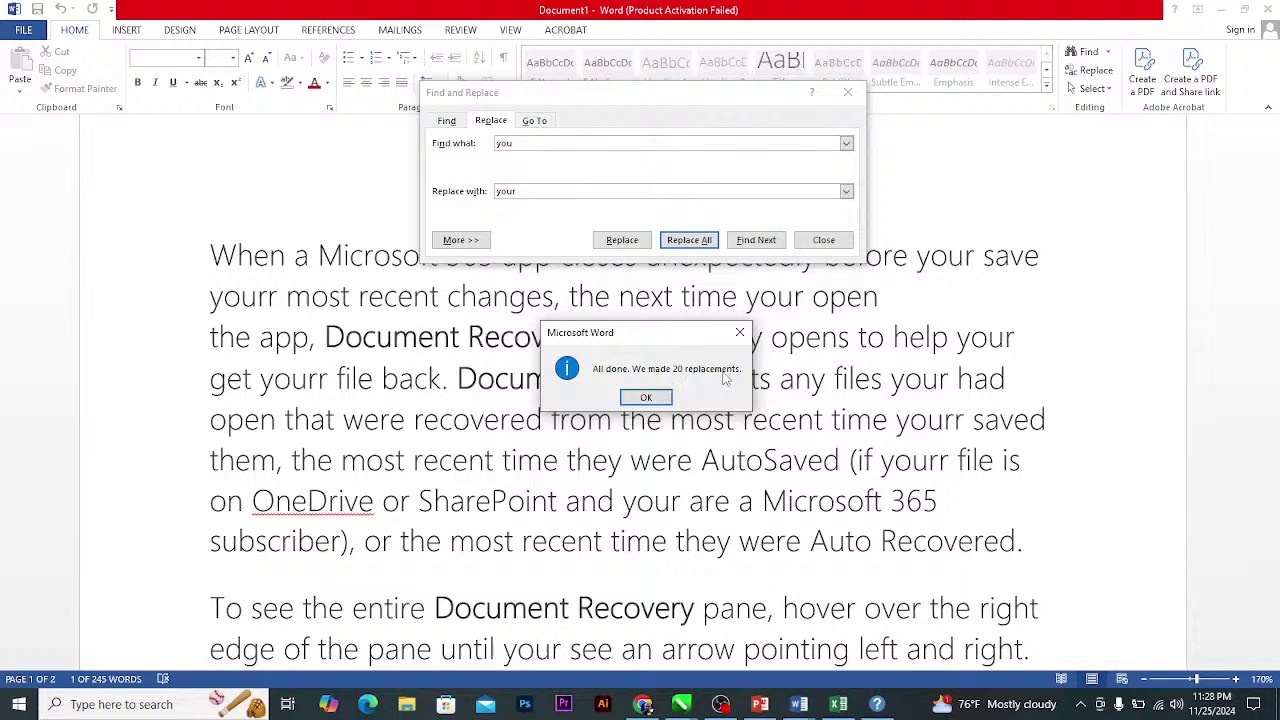
{"action": "left_click", "coordinate": [650, 399]}
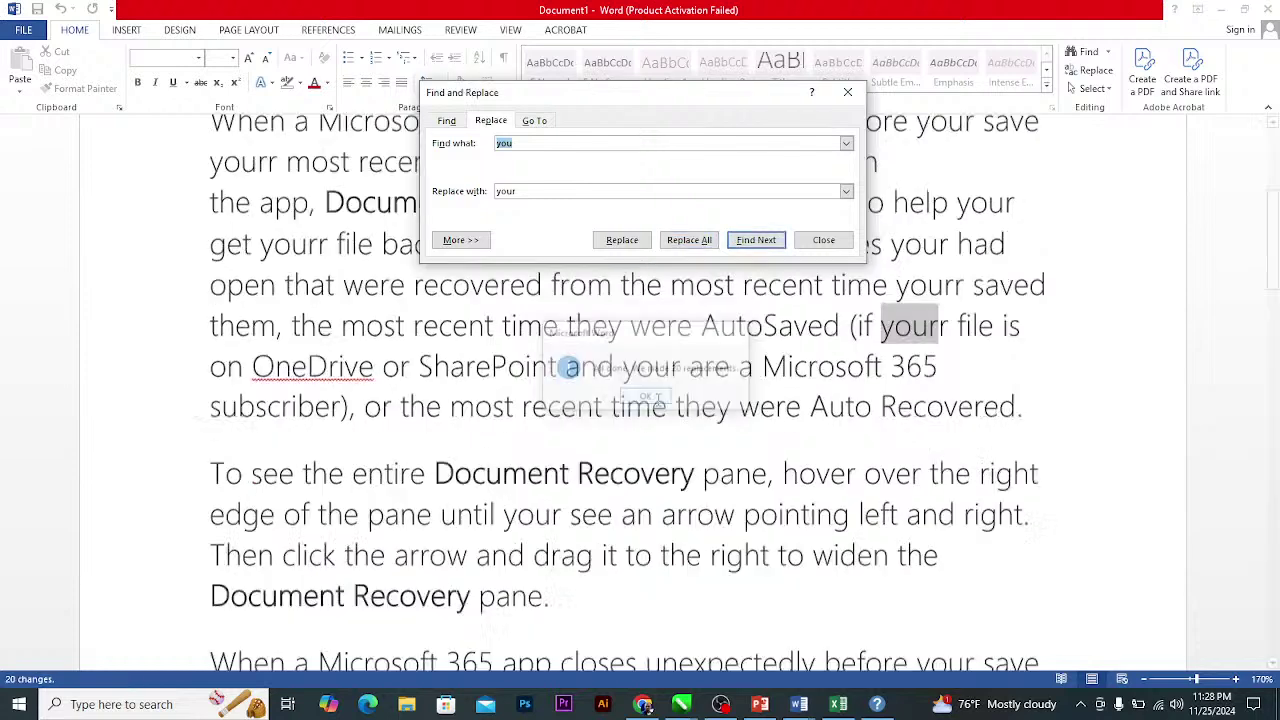
{"action": "left_click", "coordinate": [823, 240]}
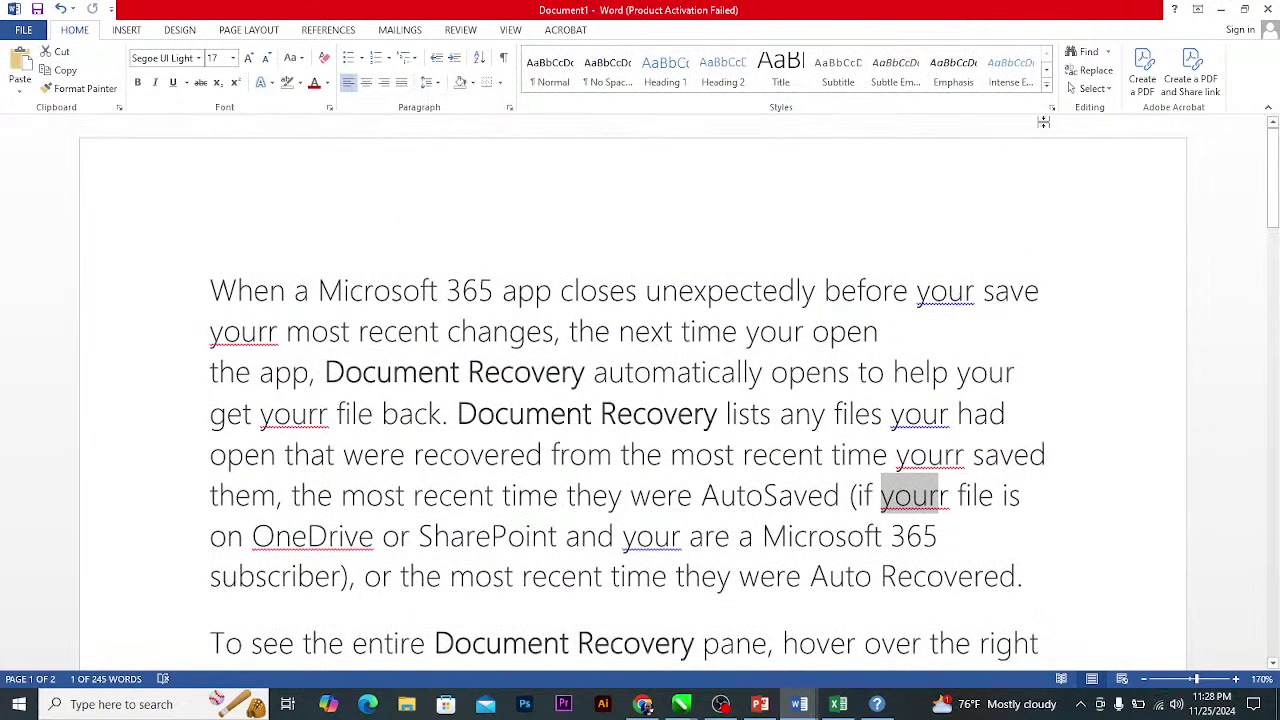
Open the Adobe Acrobat PDF conversion prompt for the document and dismiss it.
{"action": "left_click", "coordinate": [1143, 80]}
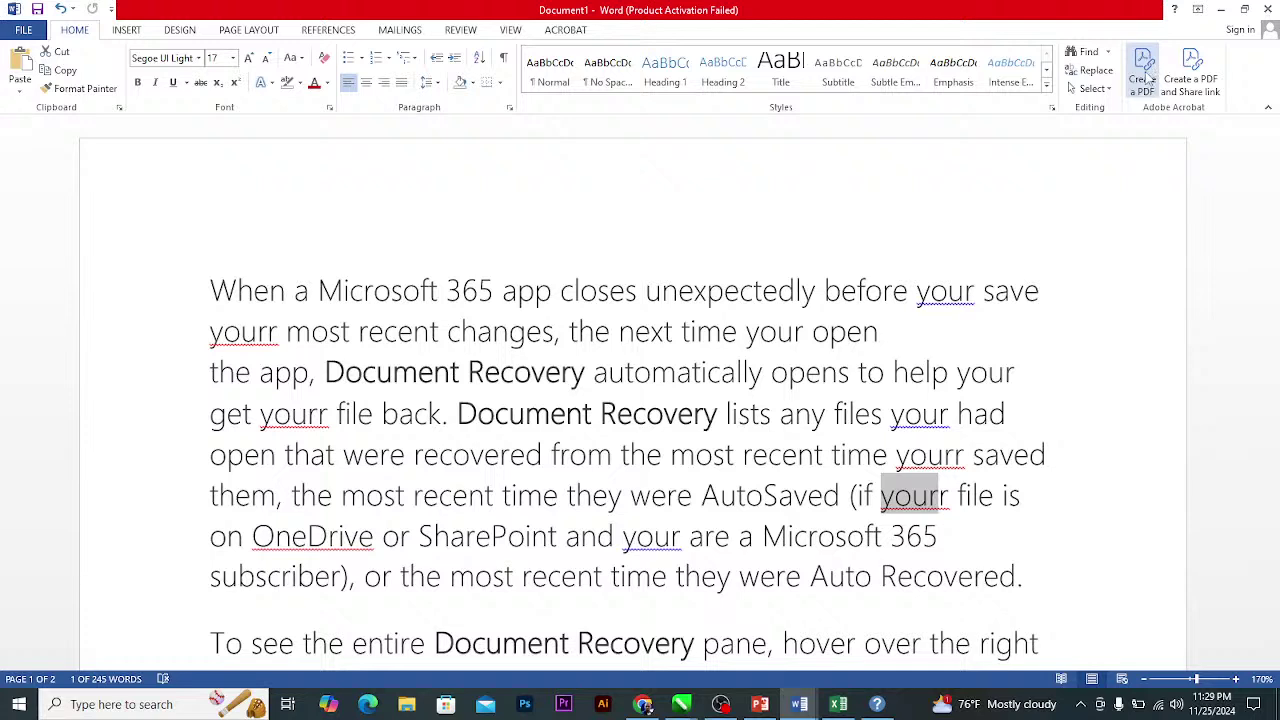
{"action": "left_click", "coordinate": [1146, 76]}
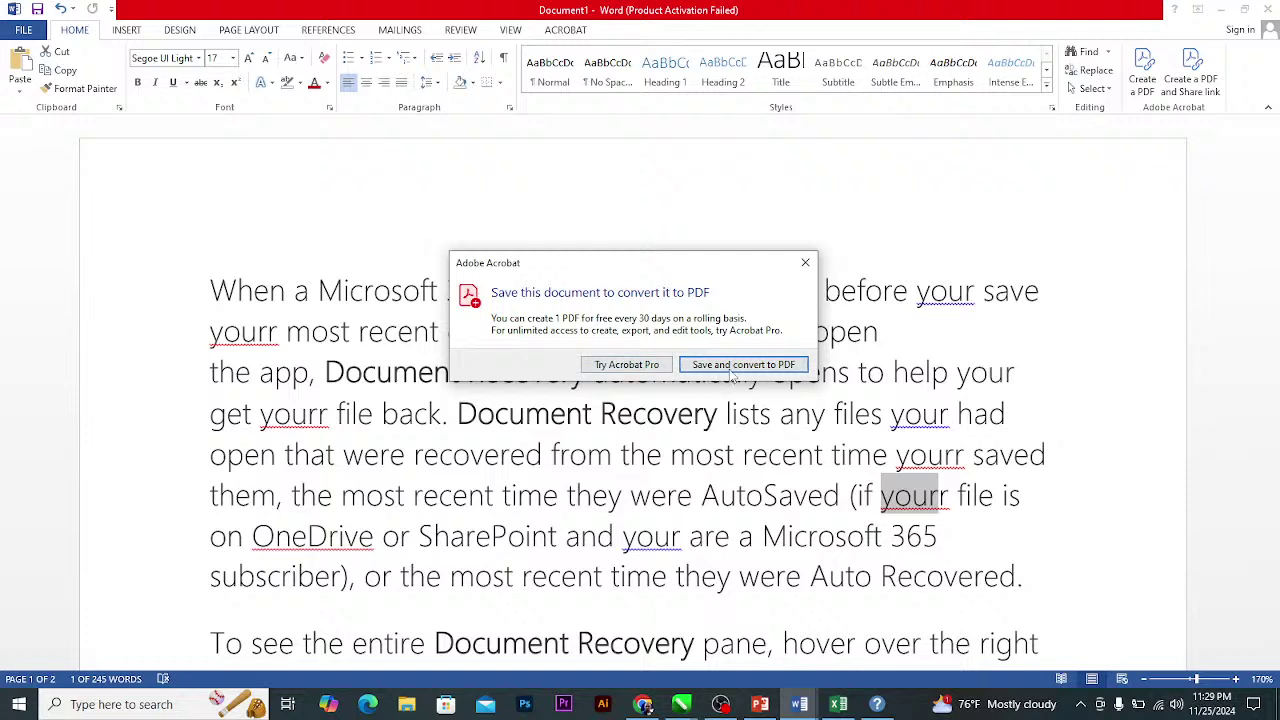
{"action": "left_click", "coordinate": [803, 265]}
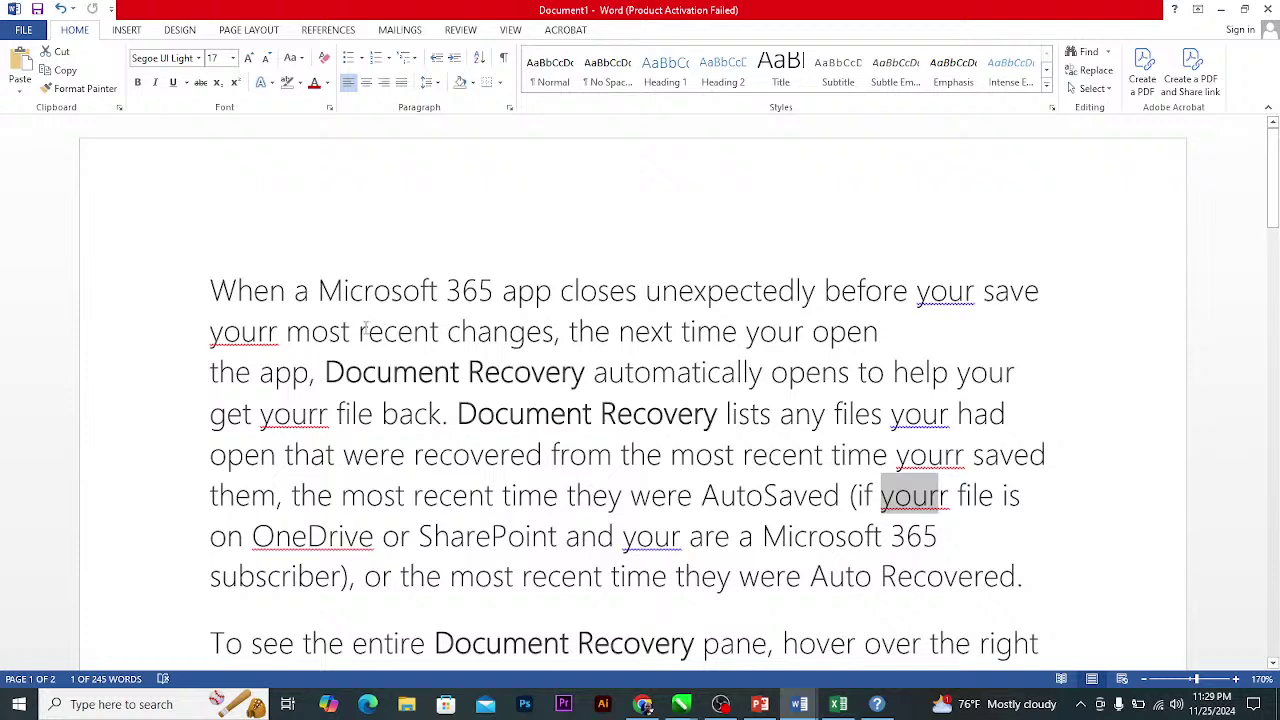
Insert the built-in Motion cover page at the start of the document.
{"action": "left_click", "coordinate": [128, 30]}
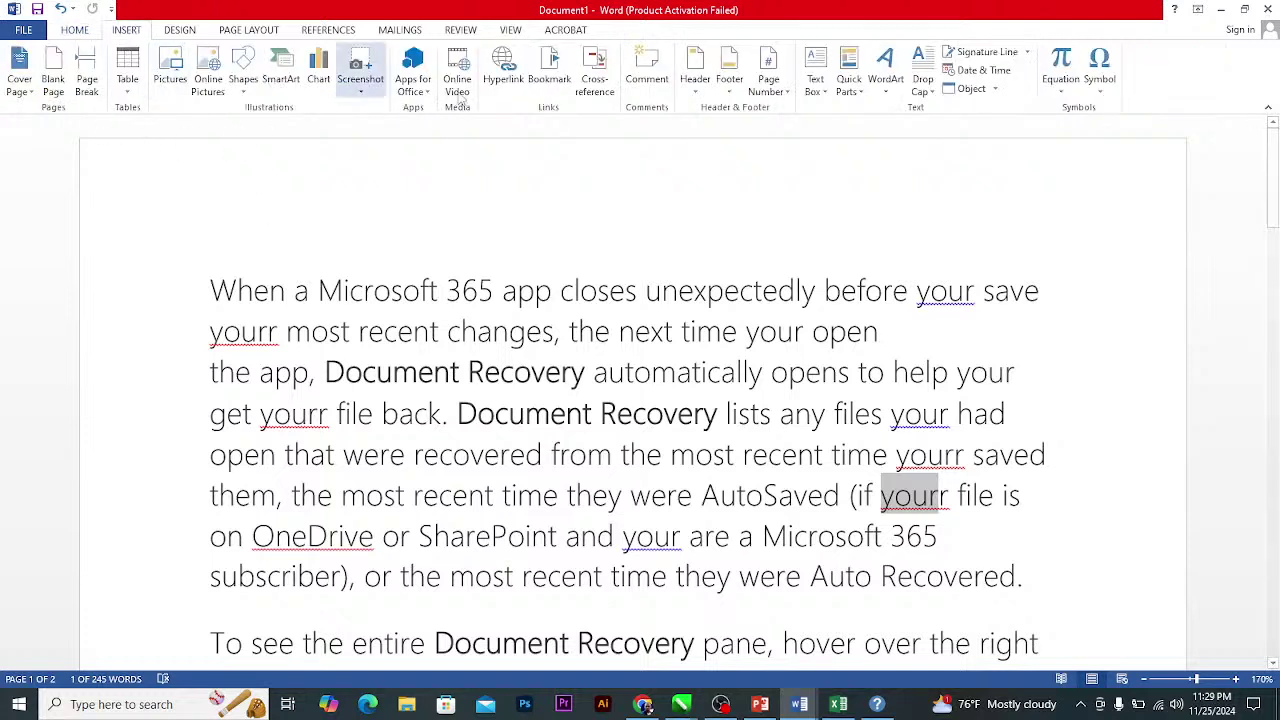
{"action": "left_click", "coordinate": [33, 95]}
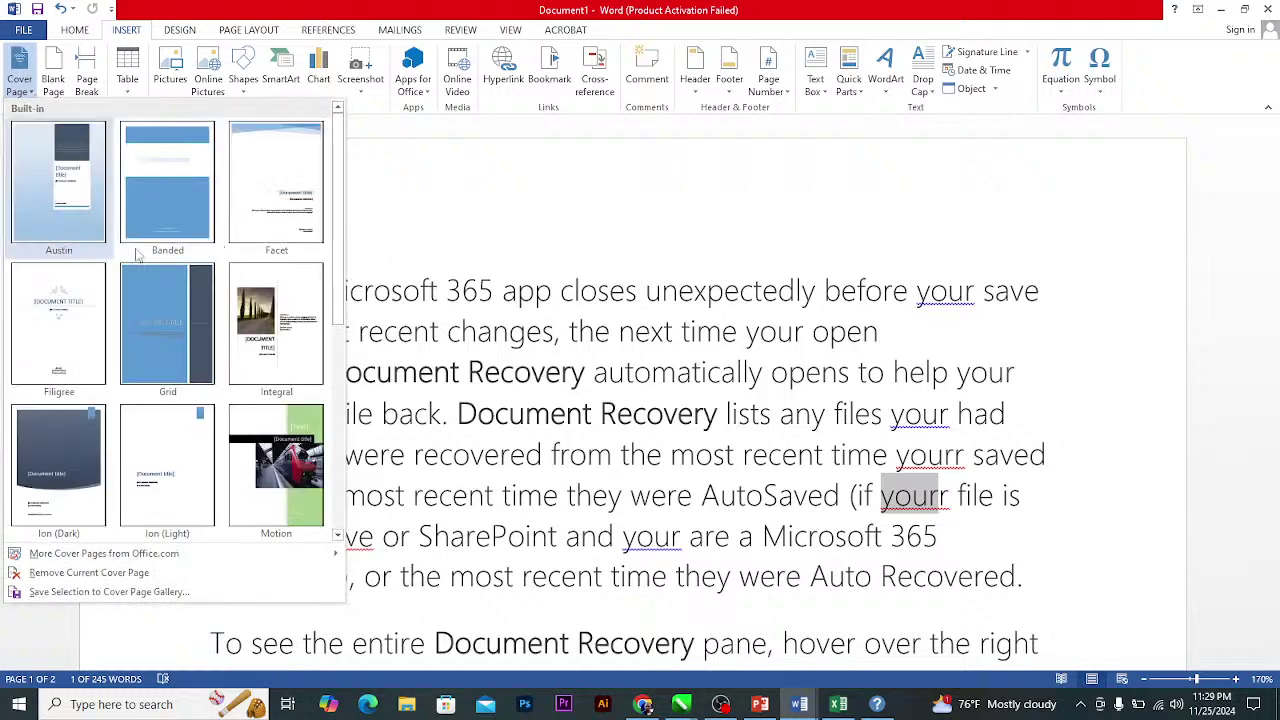
{"action": "left_click", "coordinate": [268, 478]}
{"action": "scroll", "coordinate": [650, 308], "scroll_direction": "down", "scroll_amount": 5}
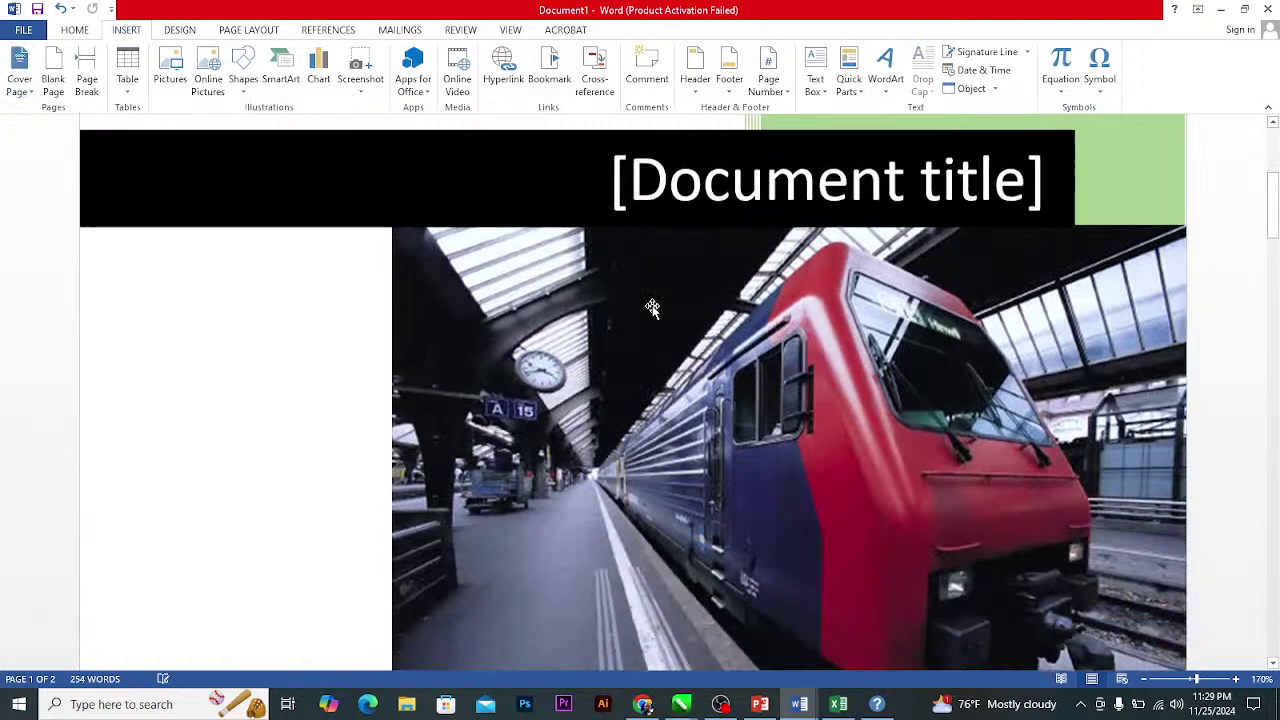
{"action": "scroll", "coordinate": [650, 308], "scroll_direction": "up", "scroll_amount": 5}
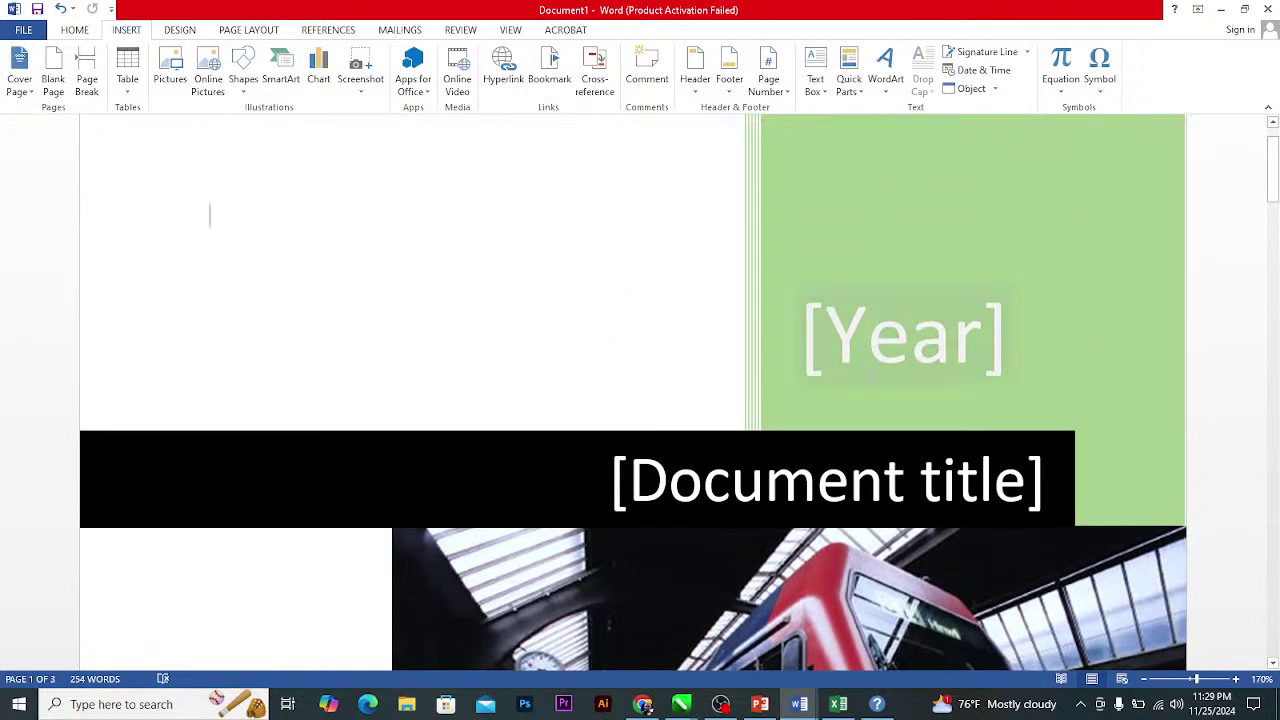
Examine the Motion cover's title, picture and author, company and date fields, and the pages that follow.
{"action": "left_click", "coordinate": [828, 482]}
{"action": "scroll", "coordinate": [822, 492], "scroll_direction": "down", "scroll_amount": 4}
{"action": "left_click", "coordinate": [677, 440]}
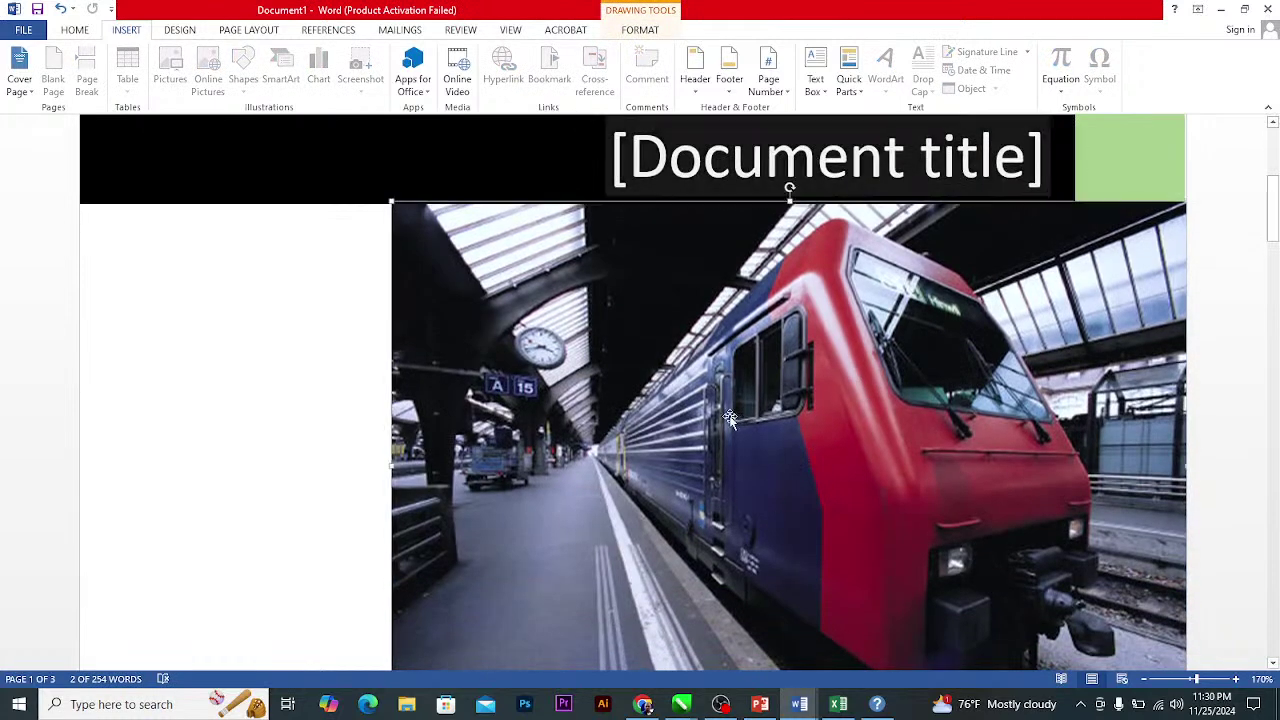
{"action": "scroll", "coordinate": [740, 440], "scroll_direction": "down", "scroll_amount": 4}
{"action": "scroll", "coordinate": [731, 440], "scroll_direction": "down", "scroll_amount": 3}
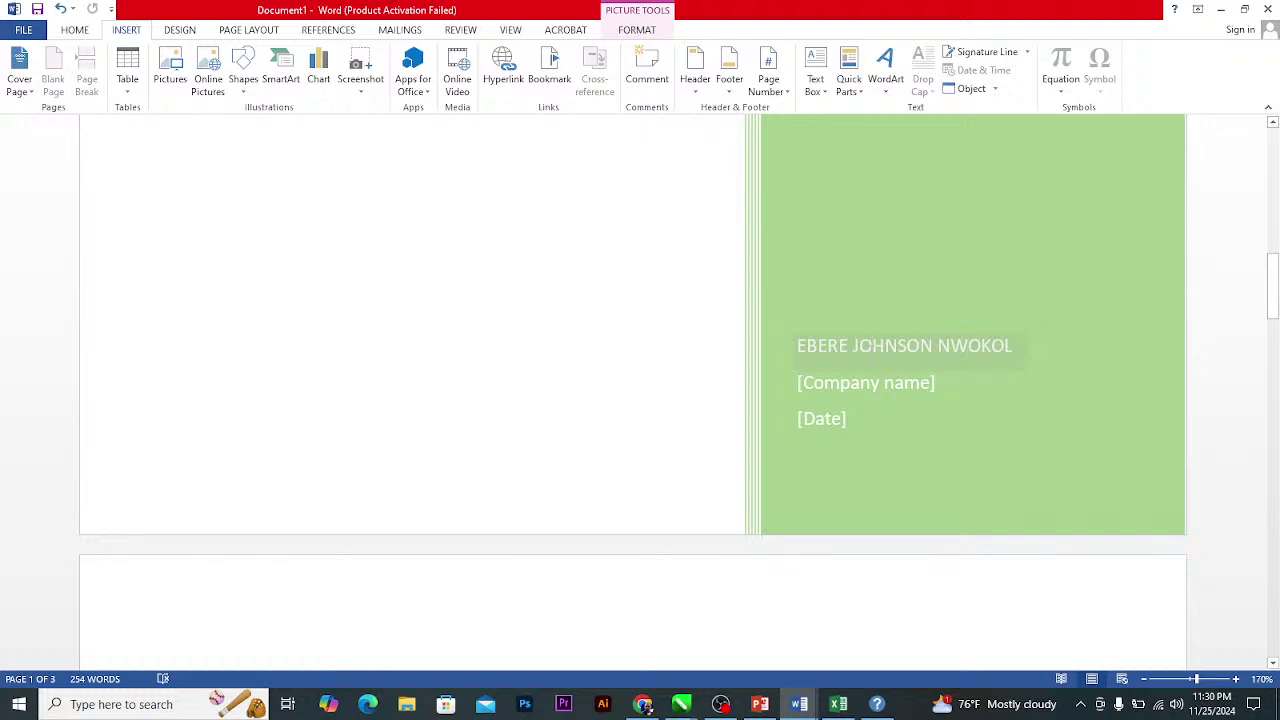
{"action": "scroll", "coordinate": [909, 291], "scroll_direction": "down", "scroll_amount": 2}
{"action": "scroll", "coordinate": [911, 197], "scroll_direction": "down", "scroll_amount": 1}
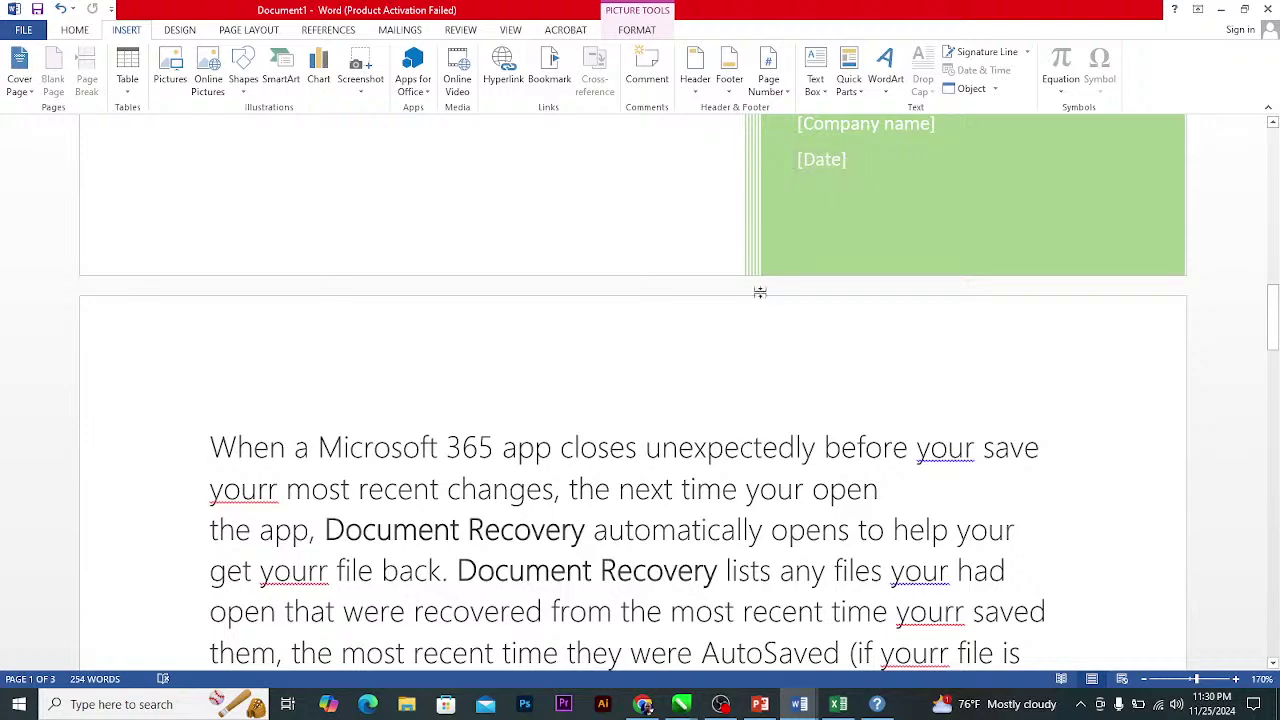
{"action": "scroll", "coordinate": [778, 280], "scroll_direction": "down", "scroll_amount": 12}
{"action": "scroll", "coordinate": [631, 340], "scroll_direction": "down", "scroll_amount": 15}
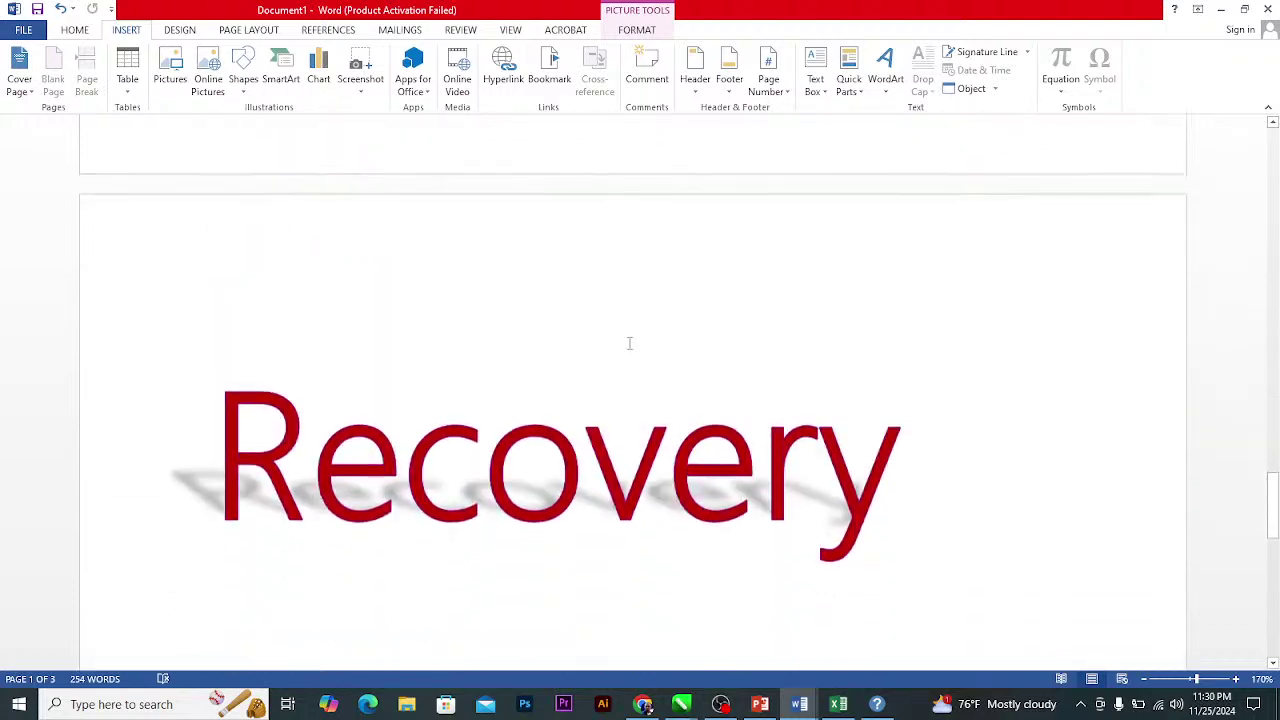
Switch the document's cover page to the built-in Ion (Dark) design.
{"action": "scroll", "coordinate": [629, 344], "scroll_direction": "up", "scroll_amount": 3}
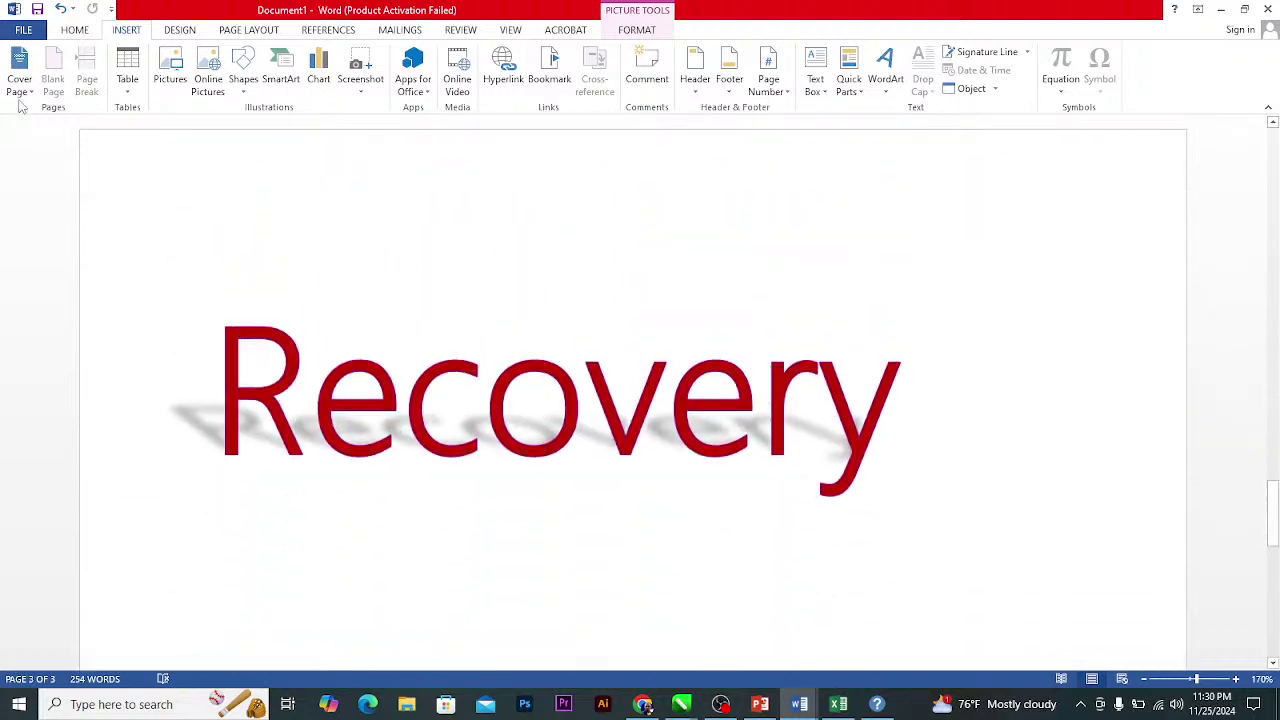
{"action": "left_click", "coordinate": [20, 80]}
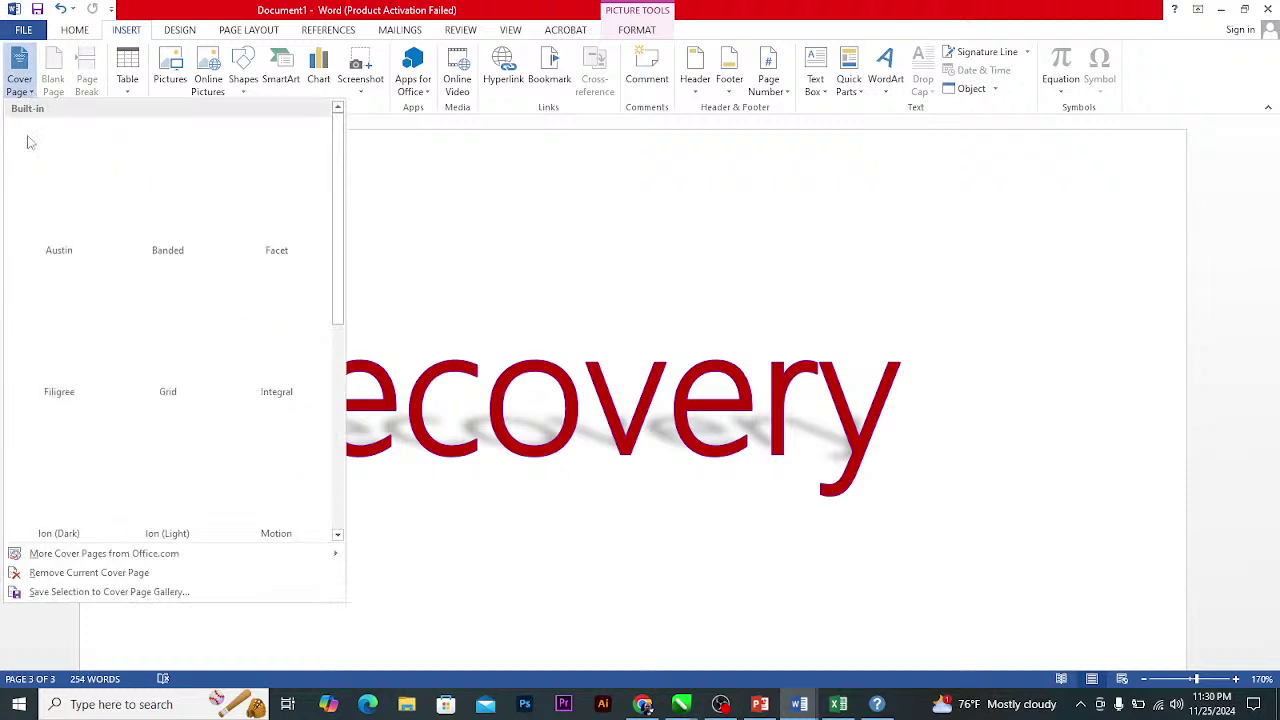
{"action": "left_click", "coordinate": [66, 449]}
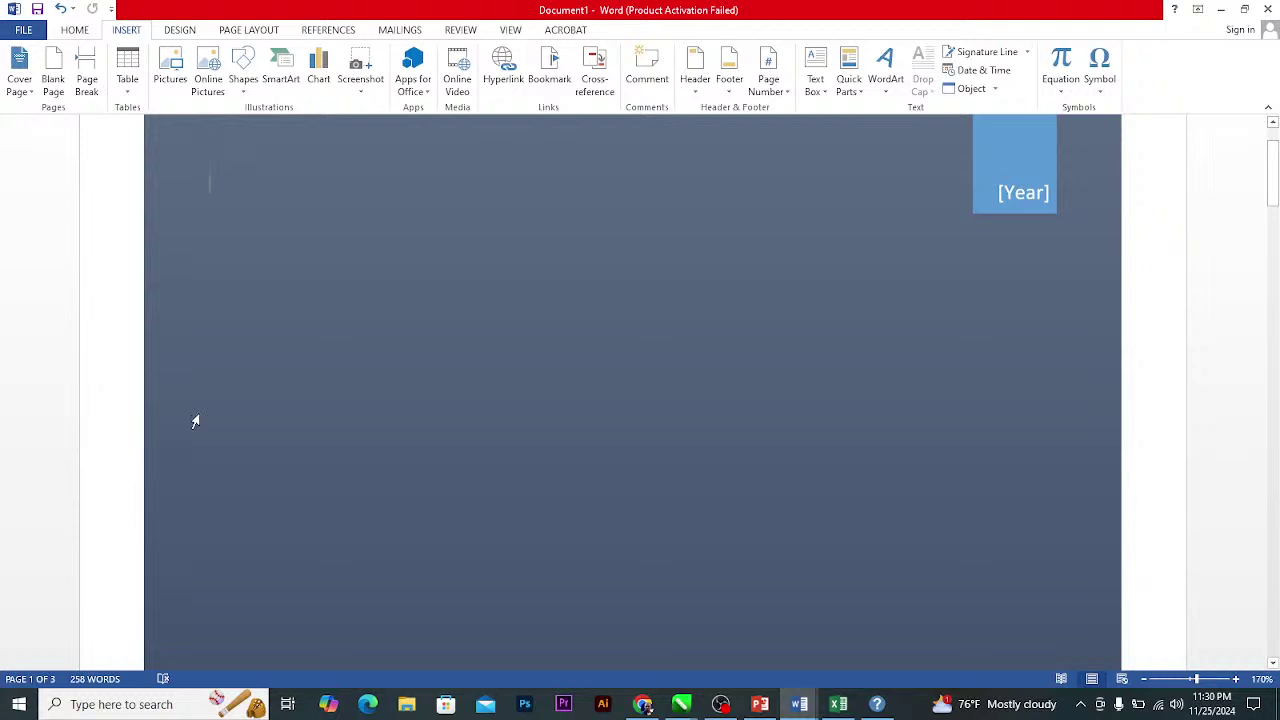
Insert a blank page at the start of the document, ahead of the cover page.
{"action": "scroll", "coordinate": [195, 422], "scroll_direction": "up", "scroll_amount": 1}
{"action": "scroll", "coordinate": [474, 294], "scroll_direction": "down", "scroll_amount": 4}
{"action": "scroll", "coordinate": [468, 310], "scroll_direction": "down", "scroll_amount": 4}
{"action": "scroll", "coordinate": [465, 314], "scroll_direction": "up", "scroll_amount": 3}
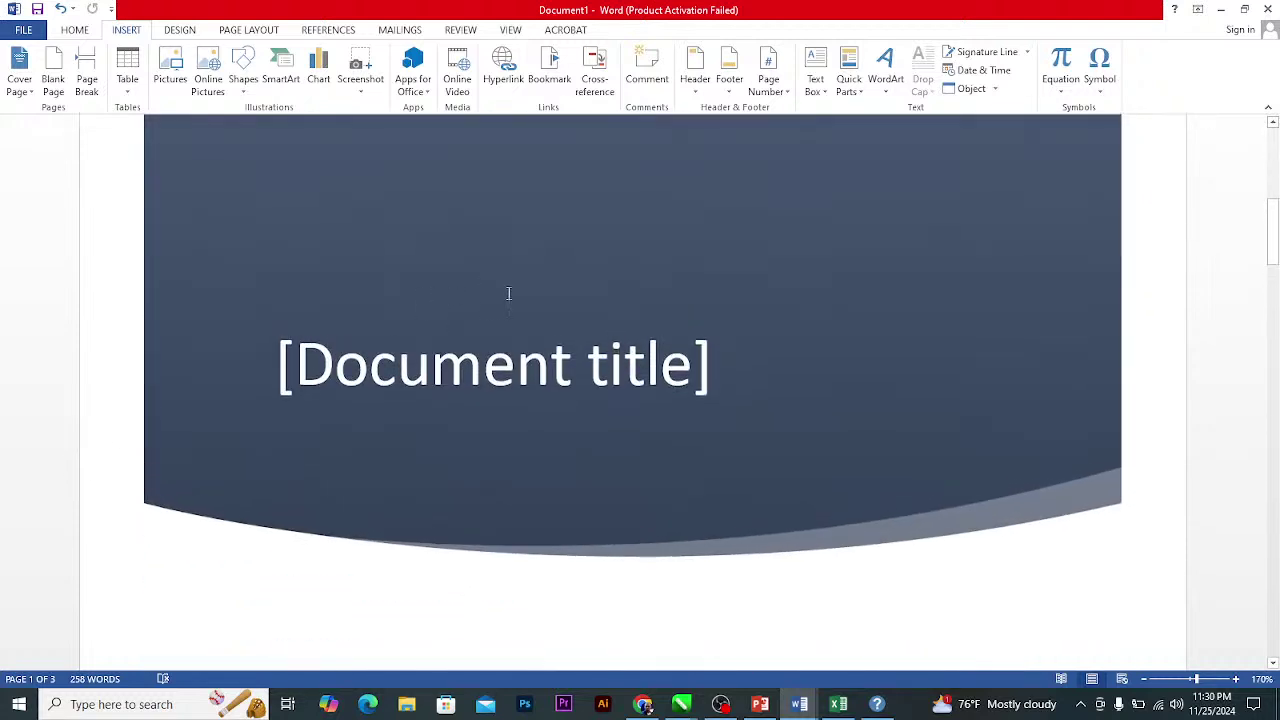
{"action": "left_click", "coordinate": [55, 88]}
{"action": "scroll", "coordinate": [330, 268], "scroll_direction": "down", "scroll_amount": 10}
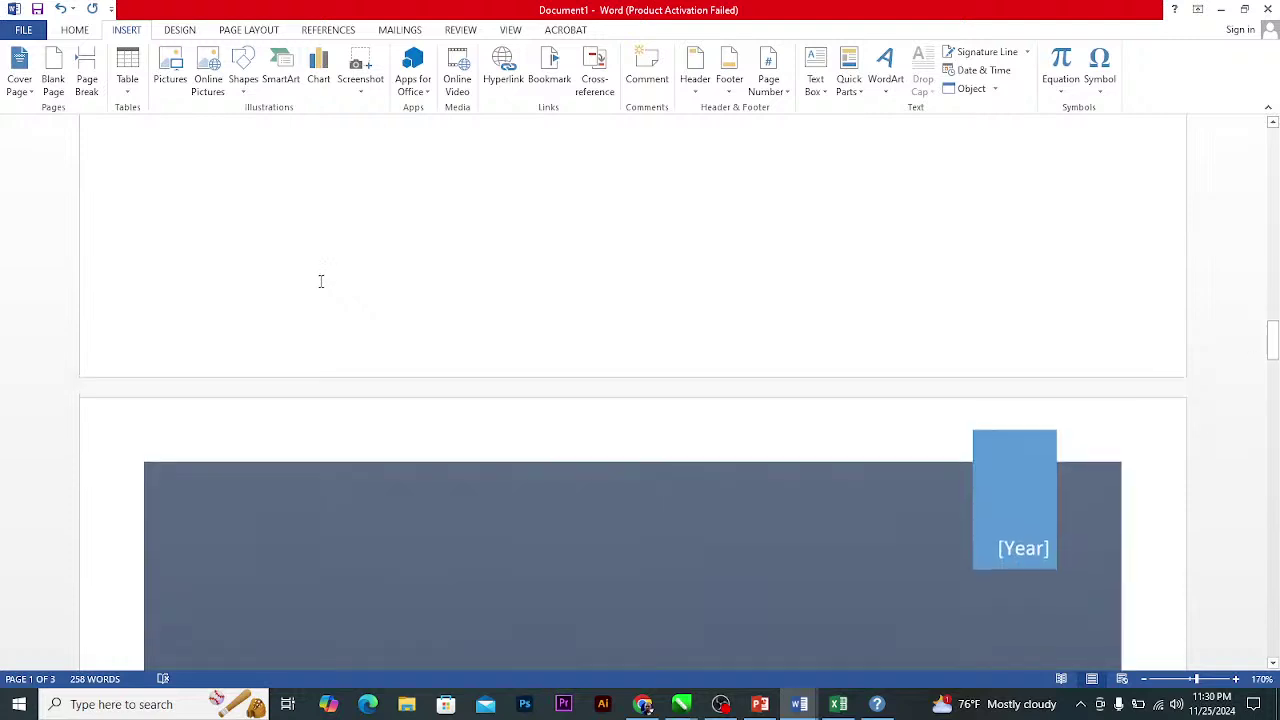
{"action": "scroll", "coordinate": [316, 284], "scroll_direction": "down", "scroll_amount": 4}
{"action": "scroll", "coordinate": [314, 284], "scroll_direction": "up", "scroll_amount": 8}
{"action": "left_click", "coordinate": [75, 29]}
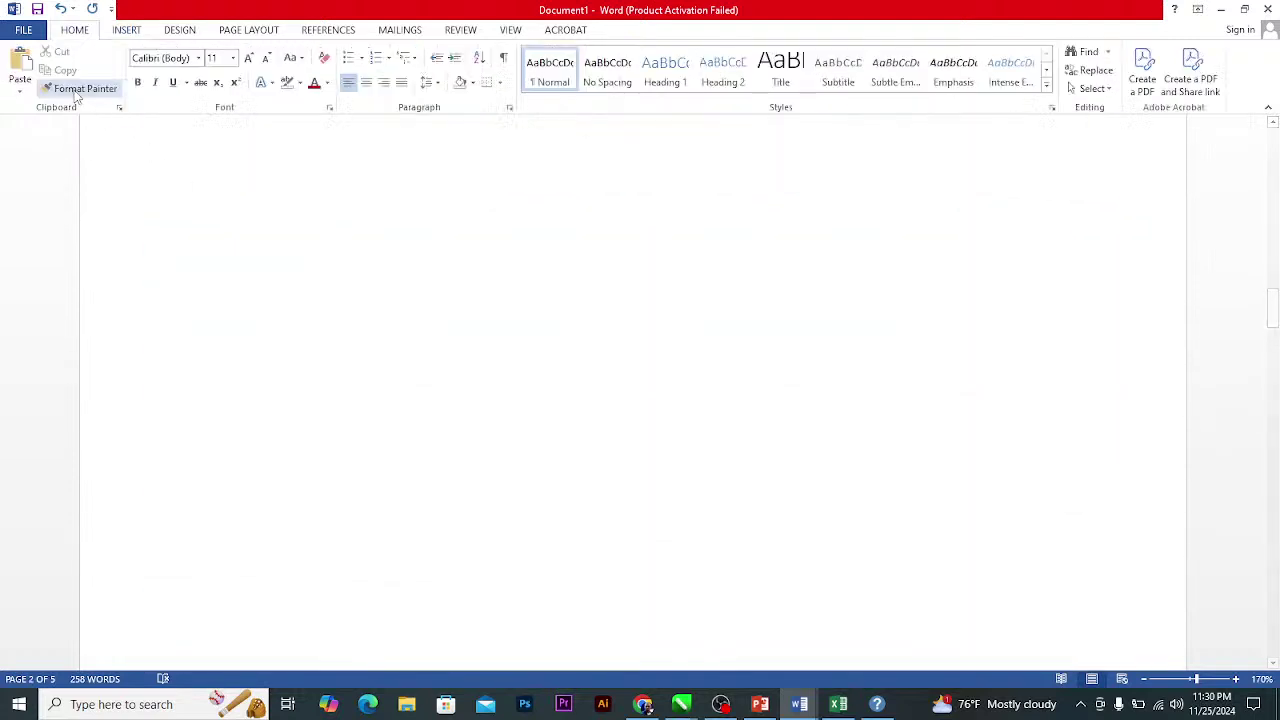
{"action": "left_click", "coordinate": [126, 29]}
{"action": "scroll", "coordinate": [391, 214], "scroll_direction": "down", "scroll_amount": 8}
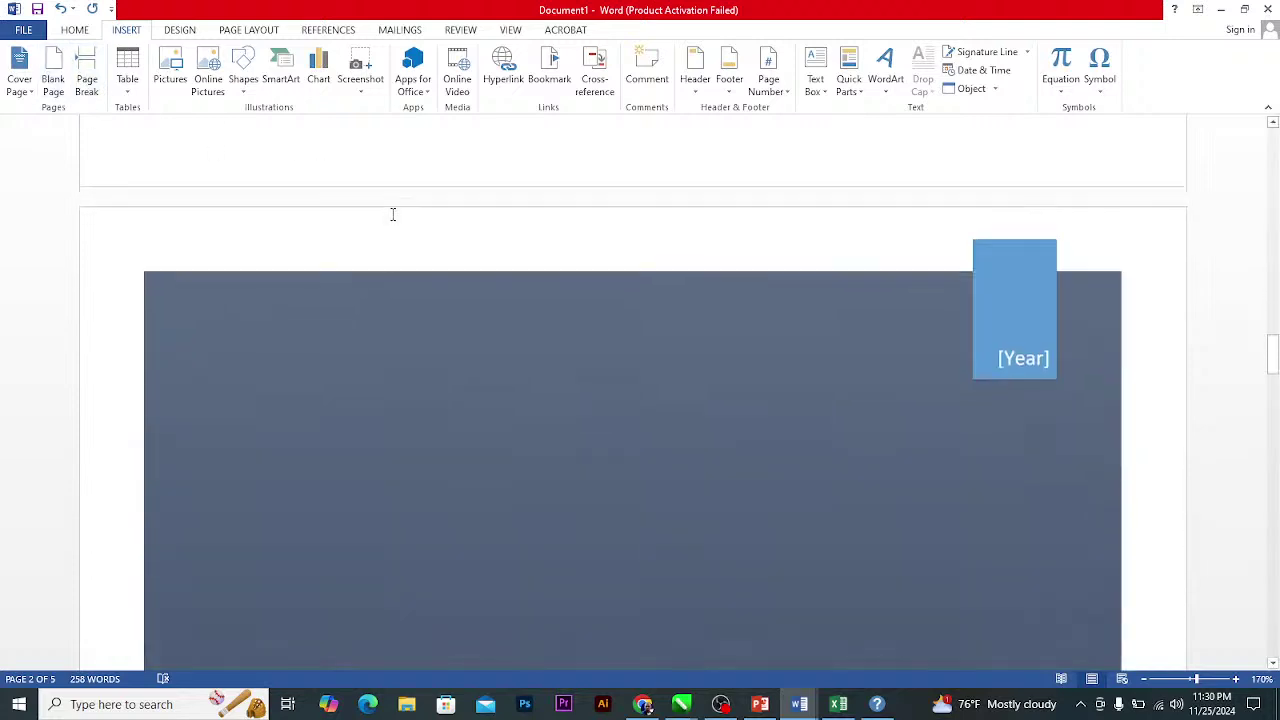
Insert a page break directly before the cover page.
{"action": "left_click", "coordinate": [415, 299]}
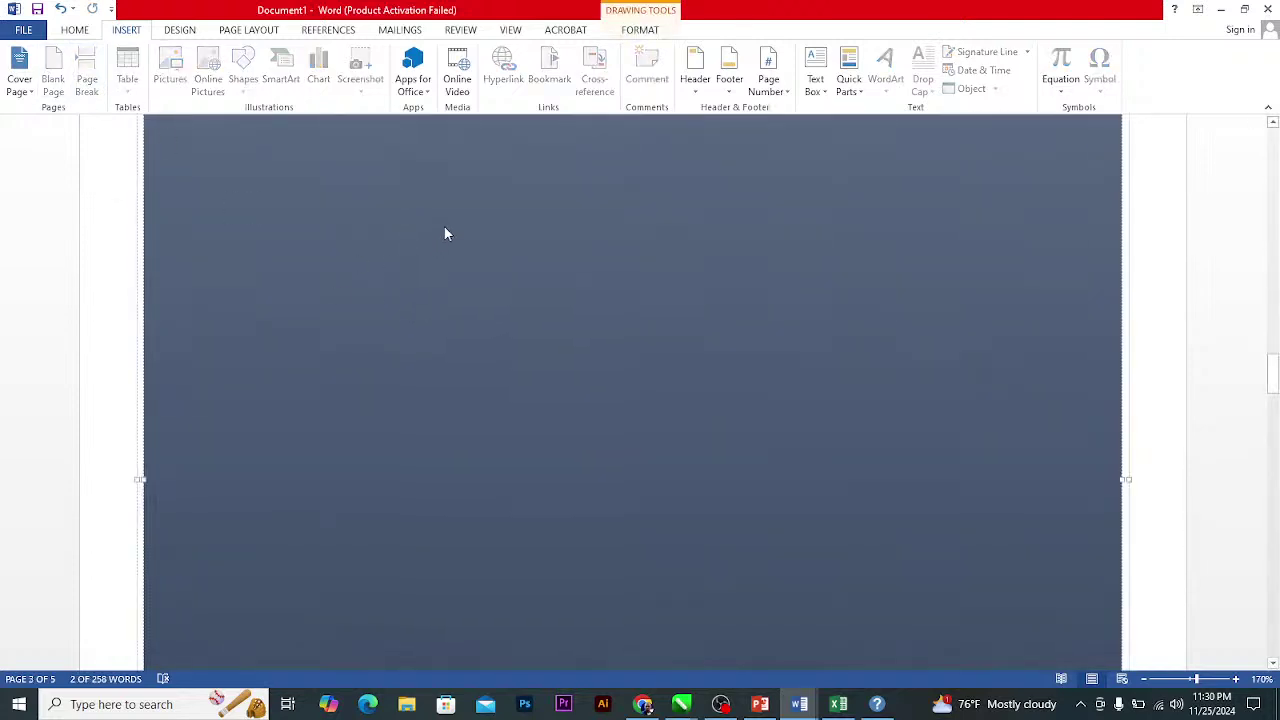
{"action": "scroll", "coordinate": [460, 231], "scroll_direction": "up", "scroll_amount": 3}
{"action": "key", "text": "Delete"}
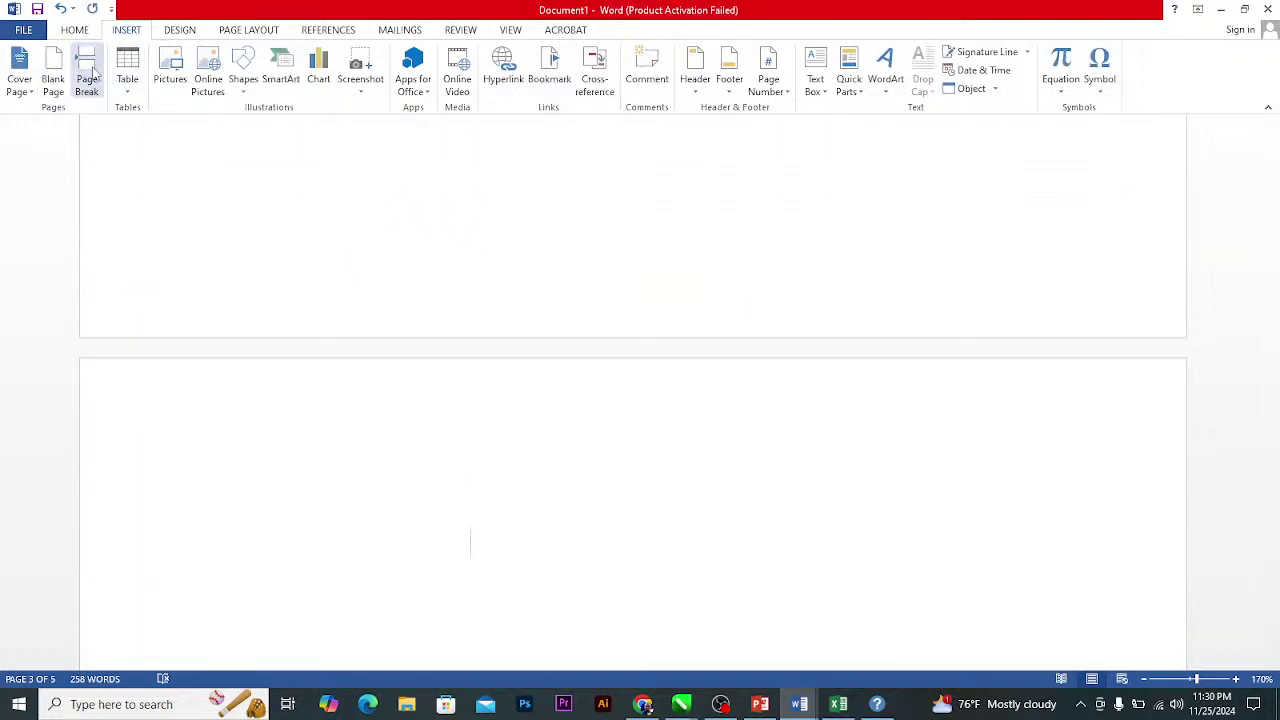
{"action": "left_click", "coordinate": [90, 74]}
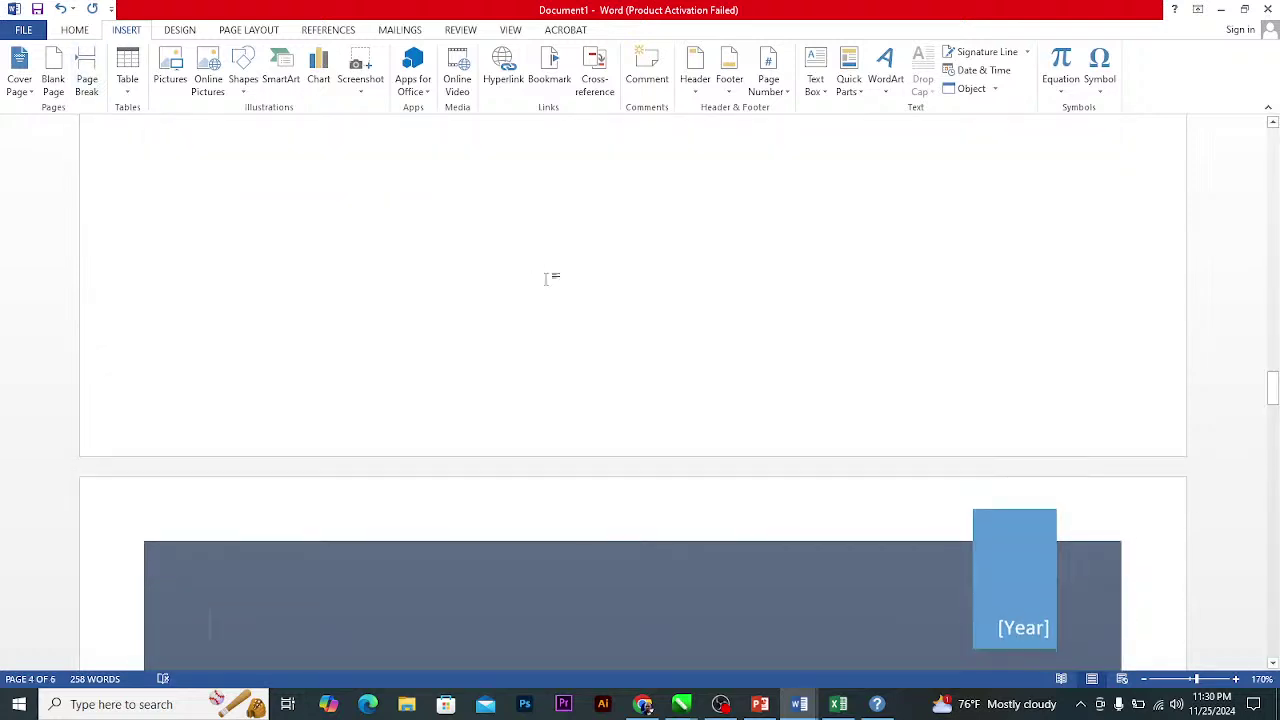
{"action": "scroll", "coordinate": [620, 308], "scroll_direction": "up", "scroll_amount": 1}
{"action": "scroll", "coordinate": [620, 308], "scroll_direction": "down", "scroll_amount": 4}
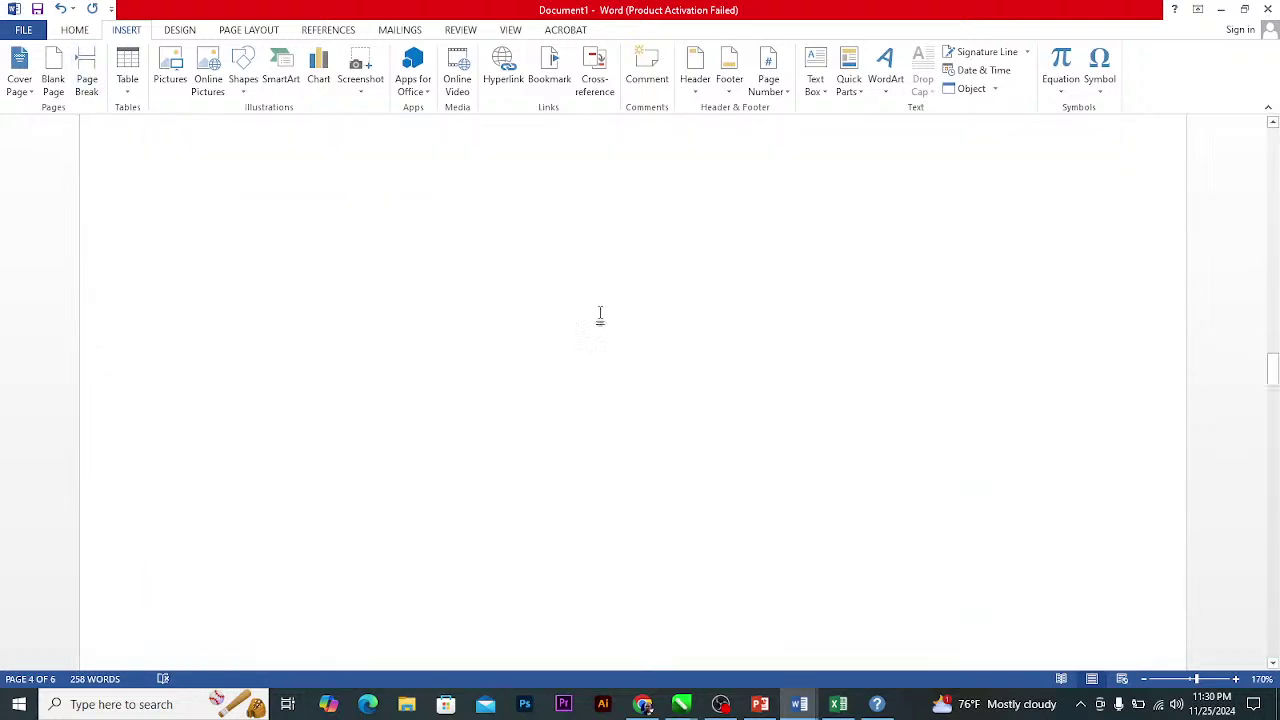
{"action": "scroll", "coordinate": [600, 315], "scroll_direction": "down", "scroll_amount": 8}
{"action": "scroll", "coordinate": [587, 317], "scroll_direction": "up", "scroll_amount": 2}
{"action": "scroll", "coordinate": [587, 317], "scroll_direction": "down", "scroll_amount": 8}
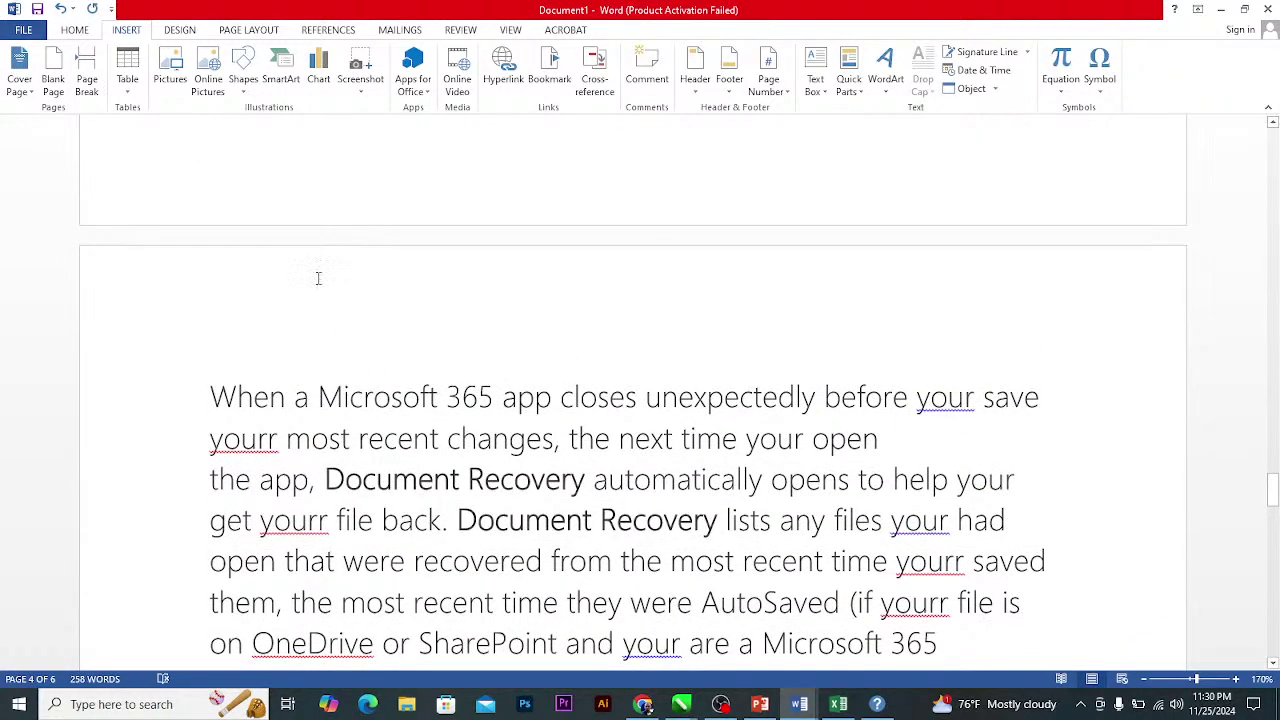
Insert a page break in front of the body text starting "When a Microsoft 365 app closes unexpectedly".
{"action": "left_click", "coordinate": [189, 368]}
{"action": "left_click", "coordinate": [207, 327]}
{"action": "left_click", "coordinate": [86, 80]}
{"action": "scroll", "coordinate": [533, 391], "scroll_direction": "up", "scroll_amount": 15}
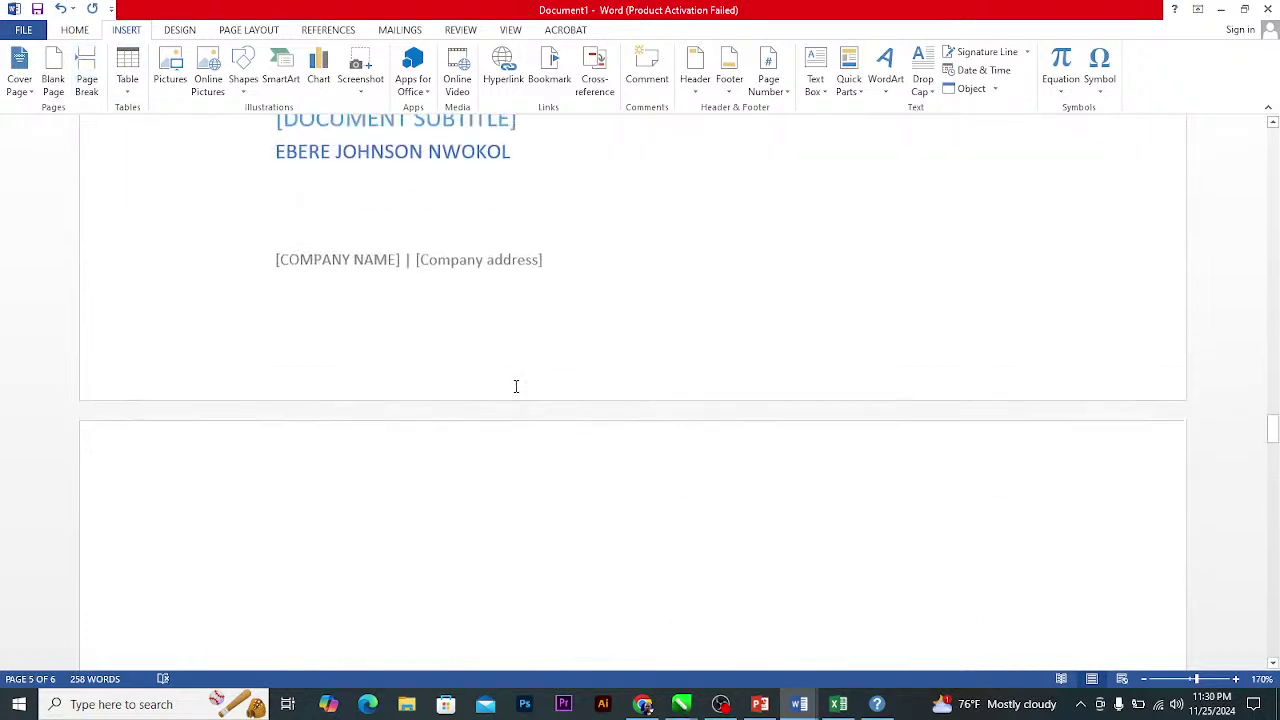
{"action": "scroll", "coordinate": [516, 386], "scroll_direction": "up", "scroll_amount": 3}
{"action": "scroll", "coordinate": [563, 280], "scroll_direction": "down", "scroll_amount": 6}
{"action": "scroll", "coordinate": [540, 320], "scroll_direction": "down", "scroll_amount": 12}
{"action": "scroll", "coordinate": [552, 326], "scroll_direction": "up", "scroll_amount": 2}
{"action": "scroll", "coordinate": [552, 326], "scroll_direction": "up", "scroll_amount": 5}
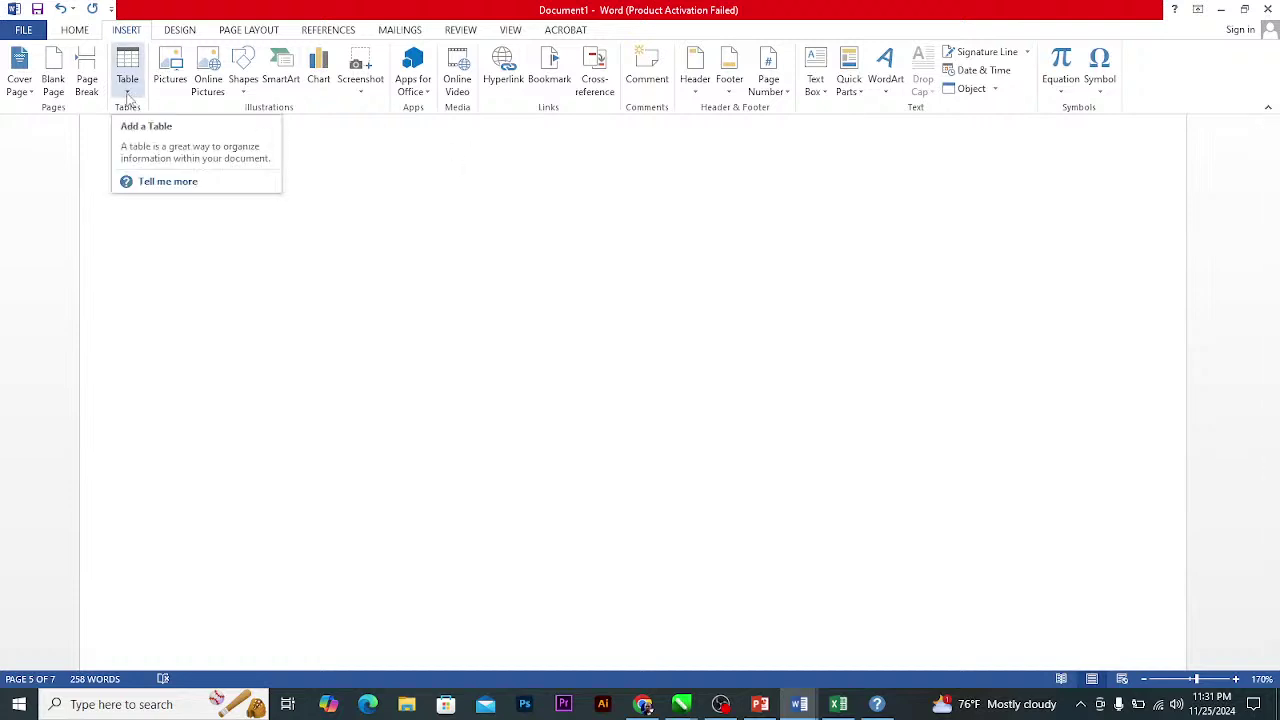
Insert a table of five columns and five rows on the blank first page of the document.
{"action": "left_click", "coordinate": [128, 96]}
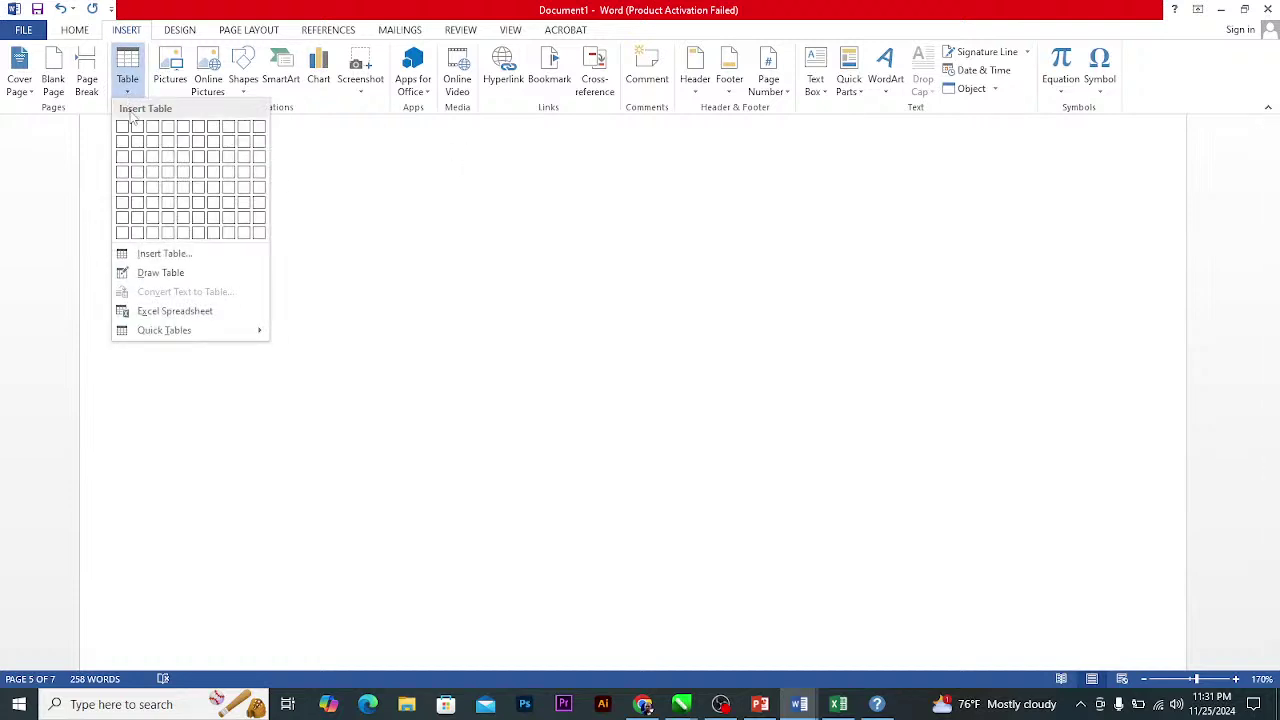
{"action": "left_click", "coordinate": [632, 192]}
{"action": "scroll", "coordinate": [531, 260], "scroll_direction": "up", "scroll_amount": 10}
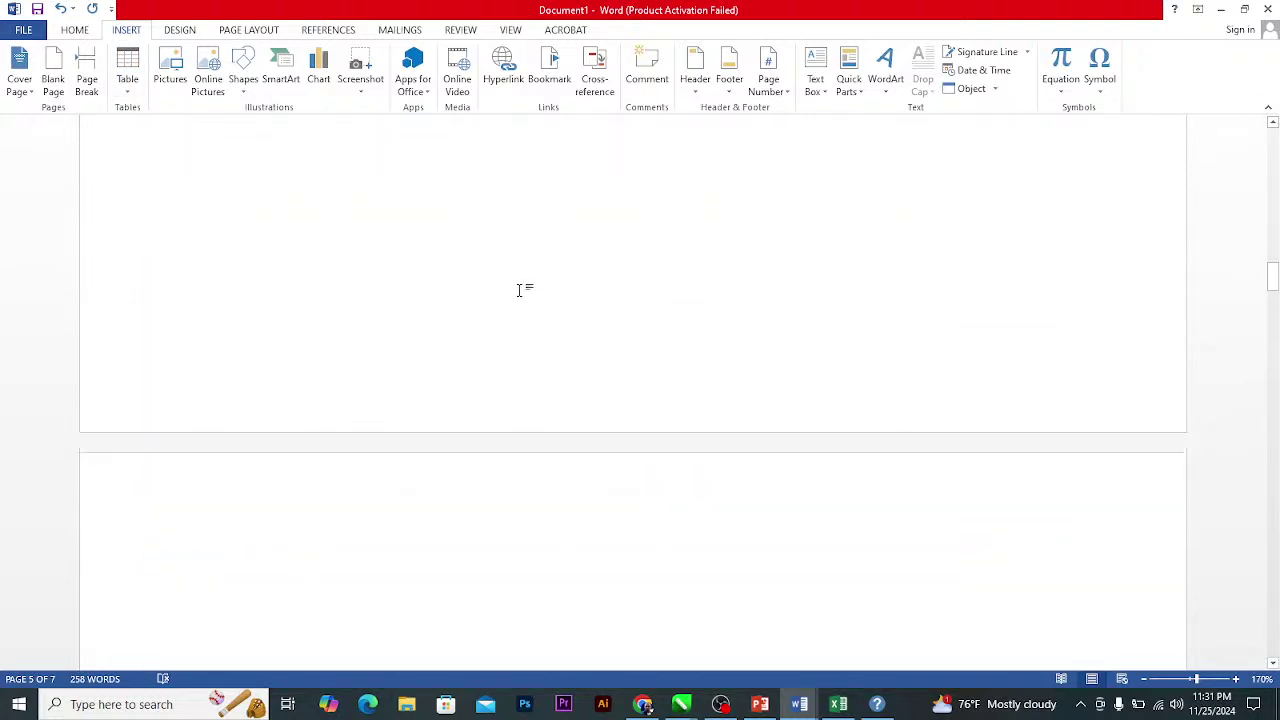
{"action": "scroll", "coordinate": [518, 290], "scroll_direction": "up", "scroll_amount": 15}
{"action": "left_click", "coordinate": [410, 276]}
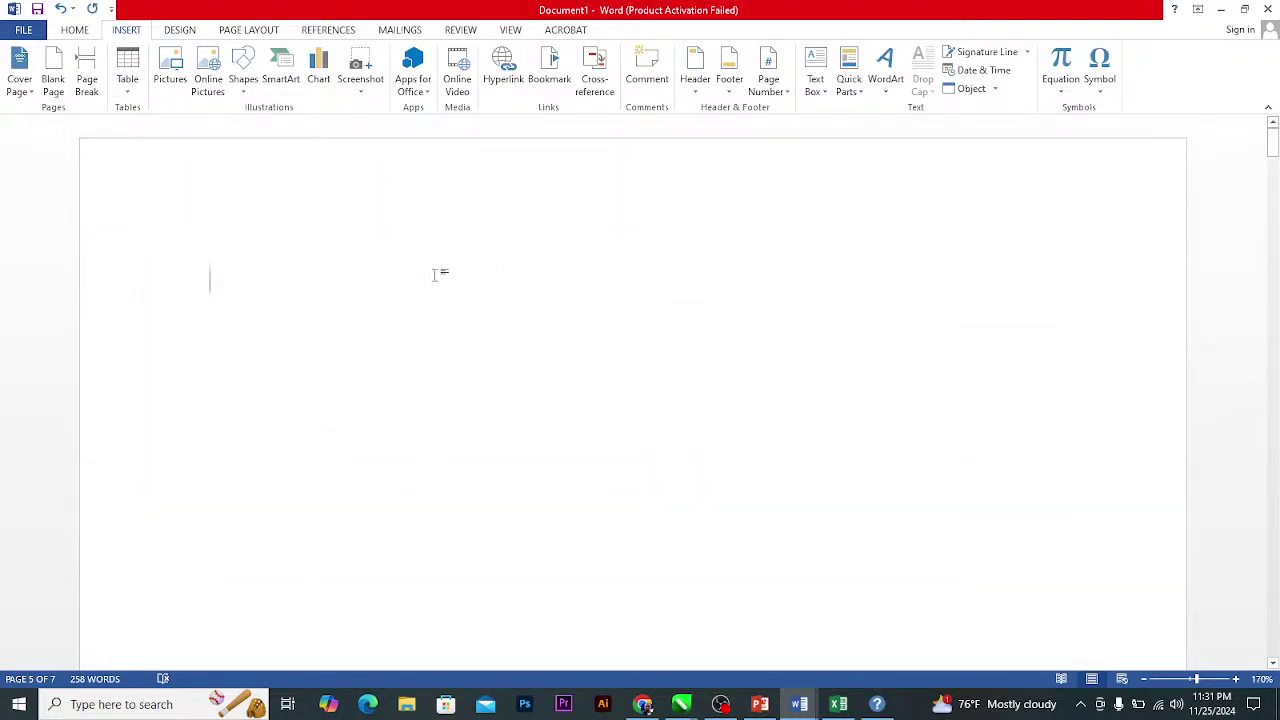
{"action": "left_click", "coordinate": [128, 90]}
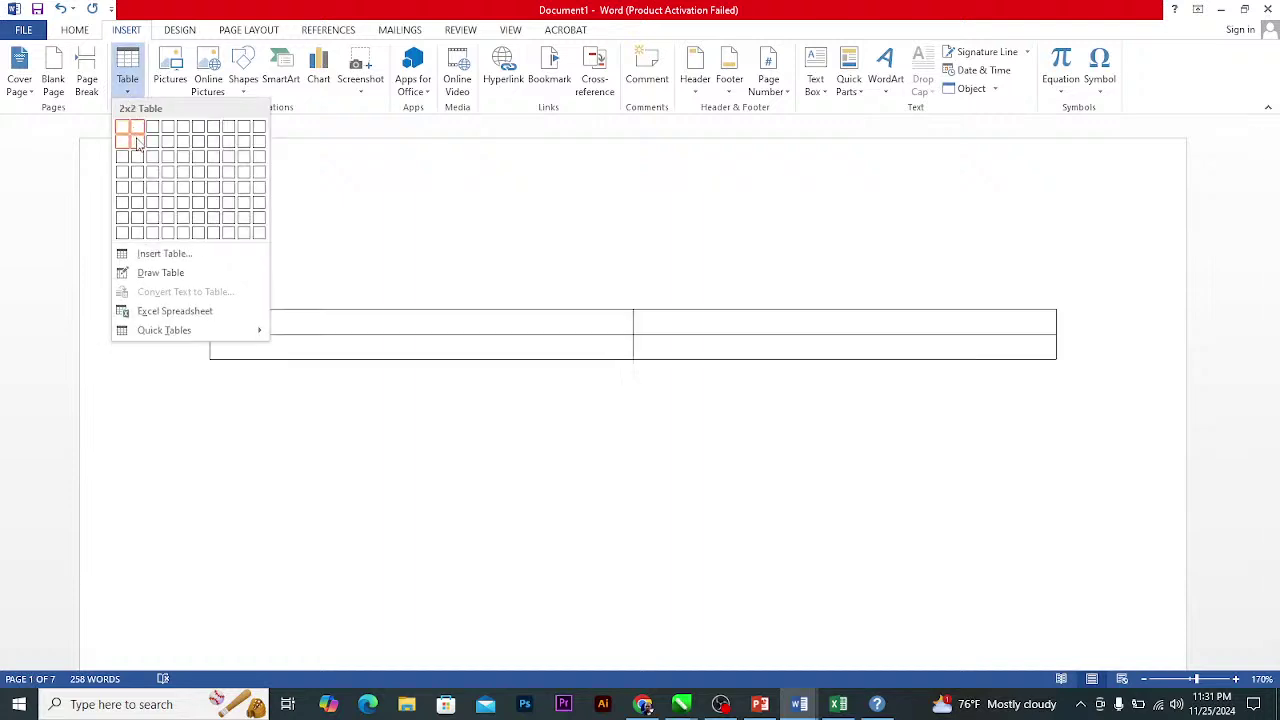
{"action": "left_click", "coordinate": [187, 196]}
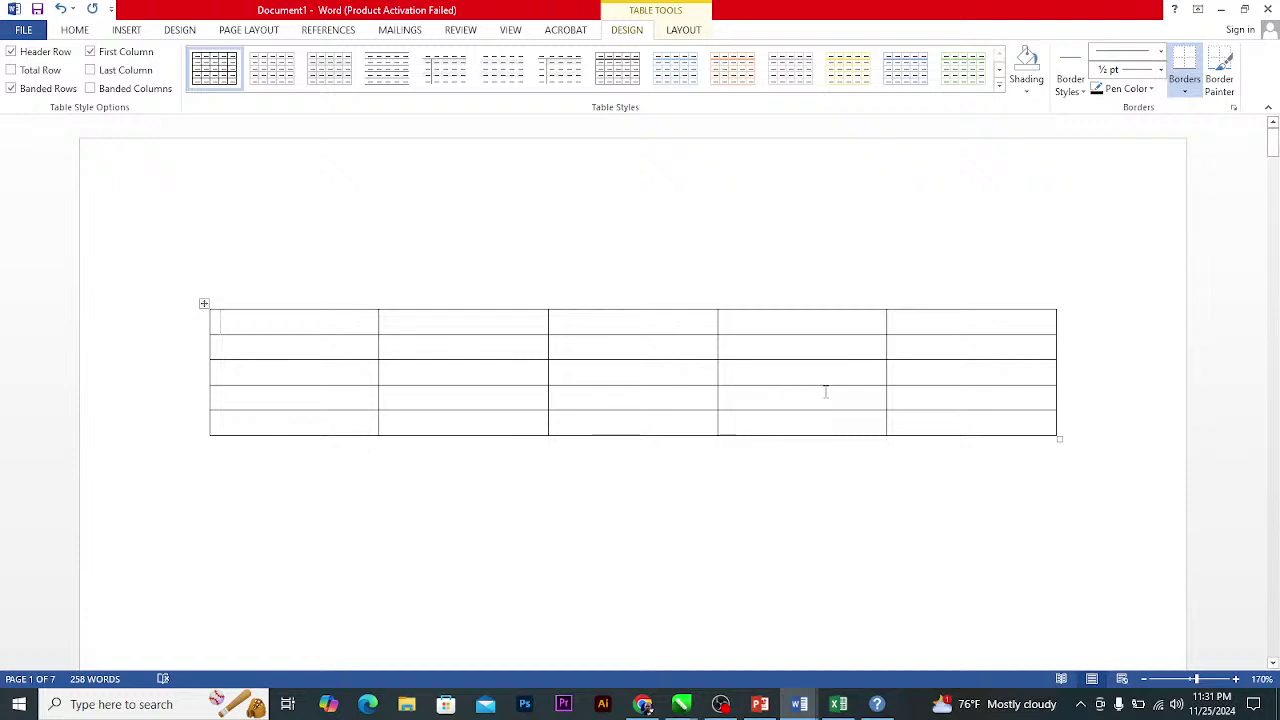
Apply a table style with a solid light-blue header row and blue horizontal lines, trying other styles first.
{"action": "left_click", "coordinate": [330, 70]}
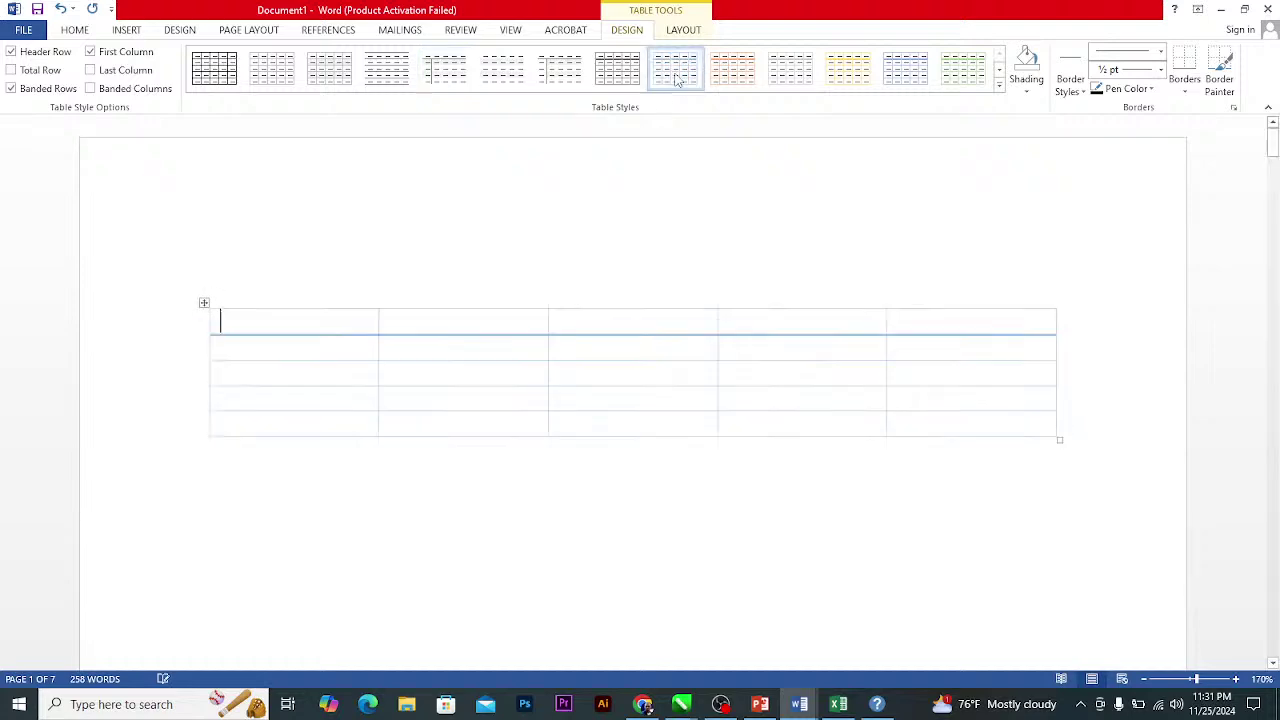
{"action": "left_click", "coordinate": [999, 85]}
{"action": "left_click", "coordinate": [502, 437]}
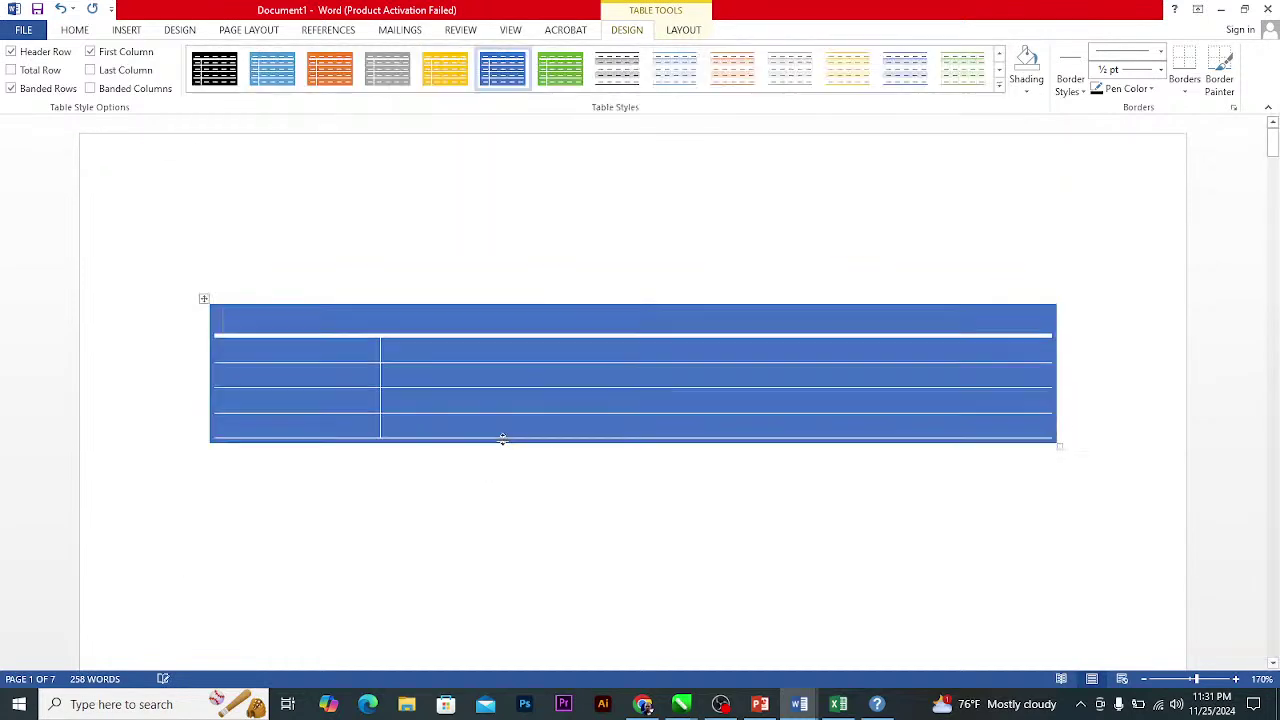
{"action": "left_click", "coordinate": [999, 85]}
{"action": "left_click", "coordinate": [268, 388]}
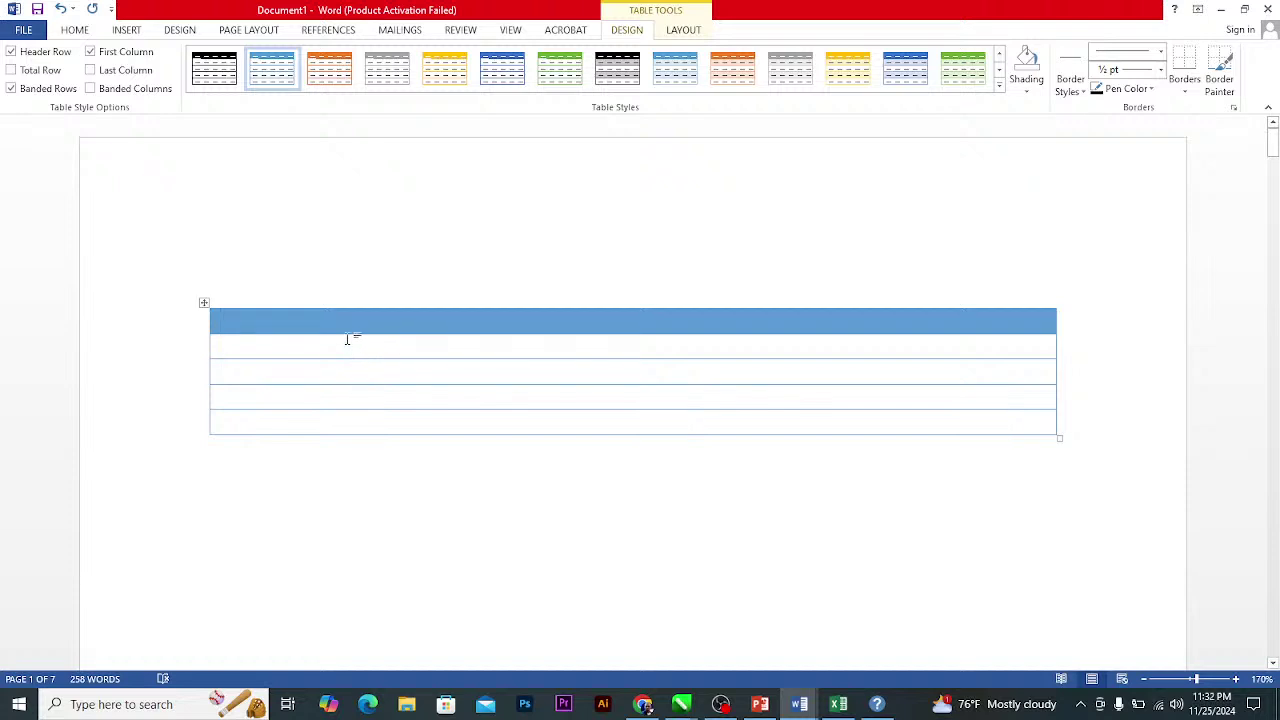
Enter the headings S/NO, NAMES, PHONE and ADDRESS in the first four header cells of the table.
{"action": "type", "text": "S/NO"}
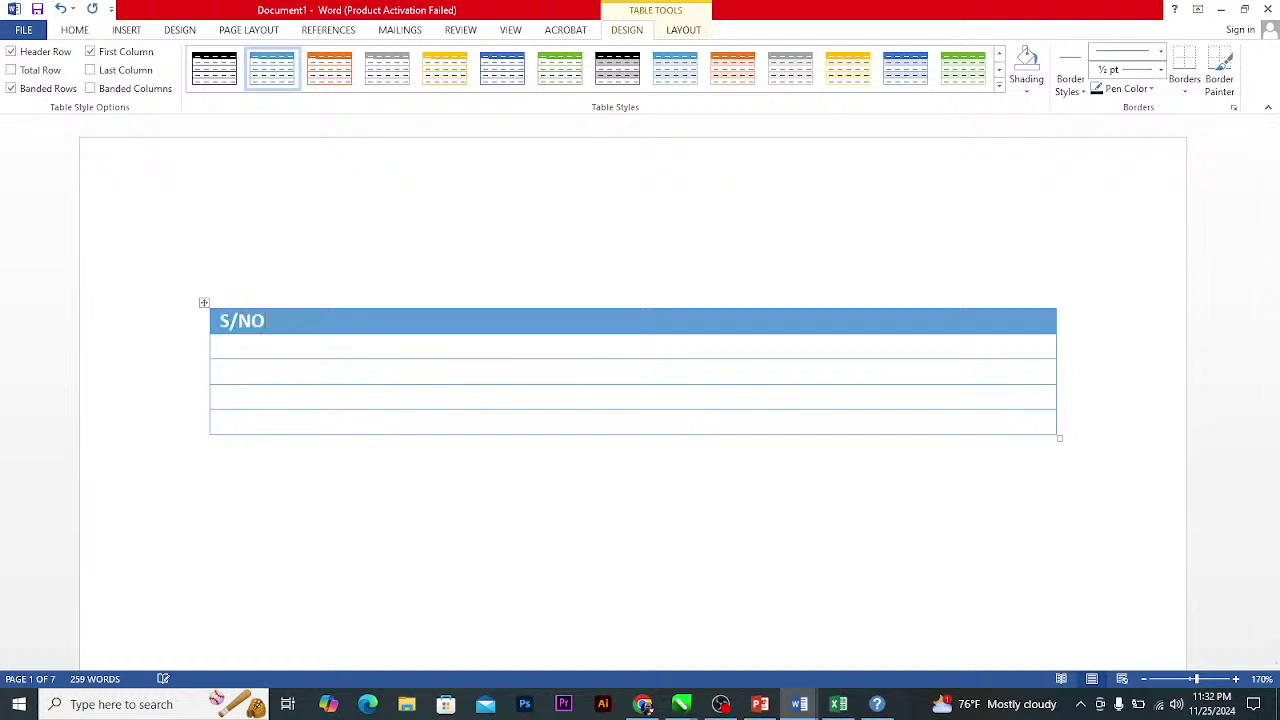
{"action": "key", "text": "Tab"}
{"action": "type", "text": "NAMES PHONE "}
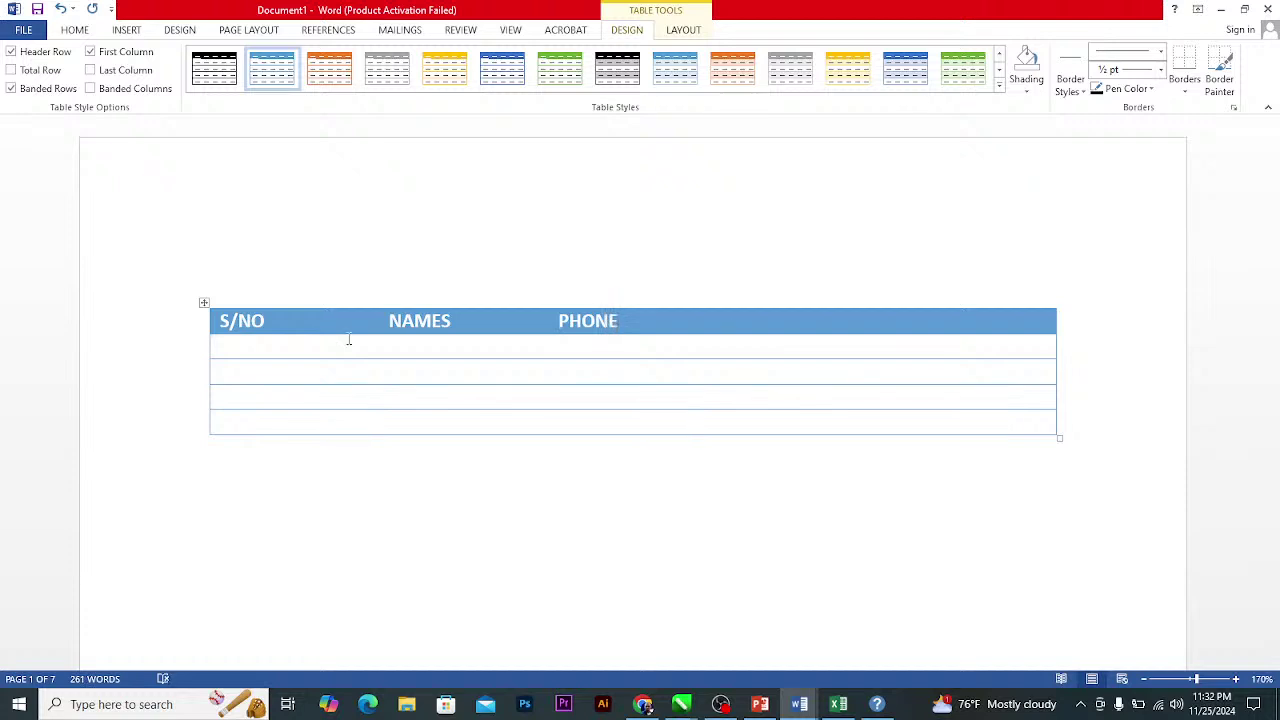
{"action": "type", "text": "ADDRESS"}
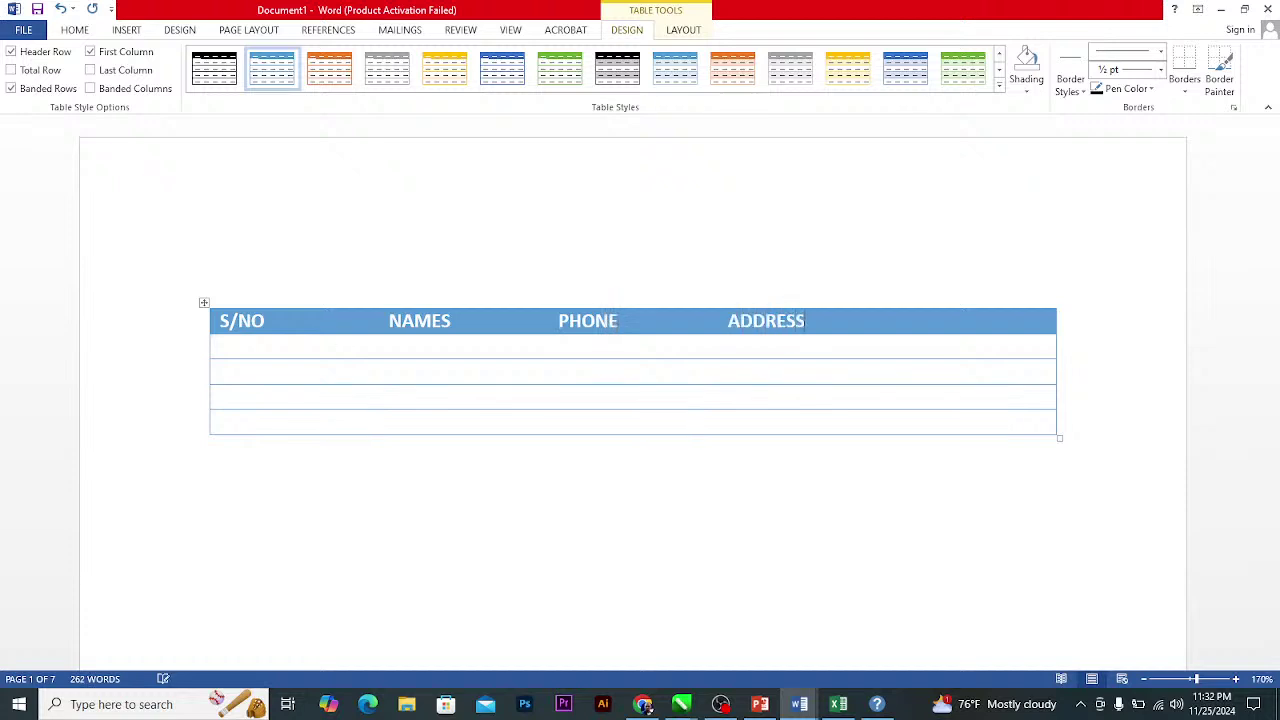
Restyle the table with grey banded rows and thin grid lines, and narrow the S/NO column to fit its heading.
{"action": "left_click", "coordinate": [999, 85]}
{"action": "left_click", "coordinate": [777, 241]}
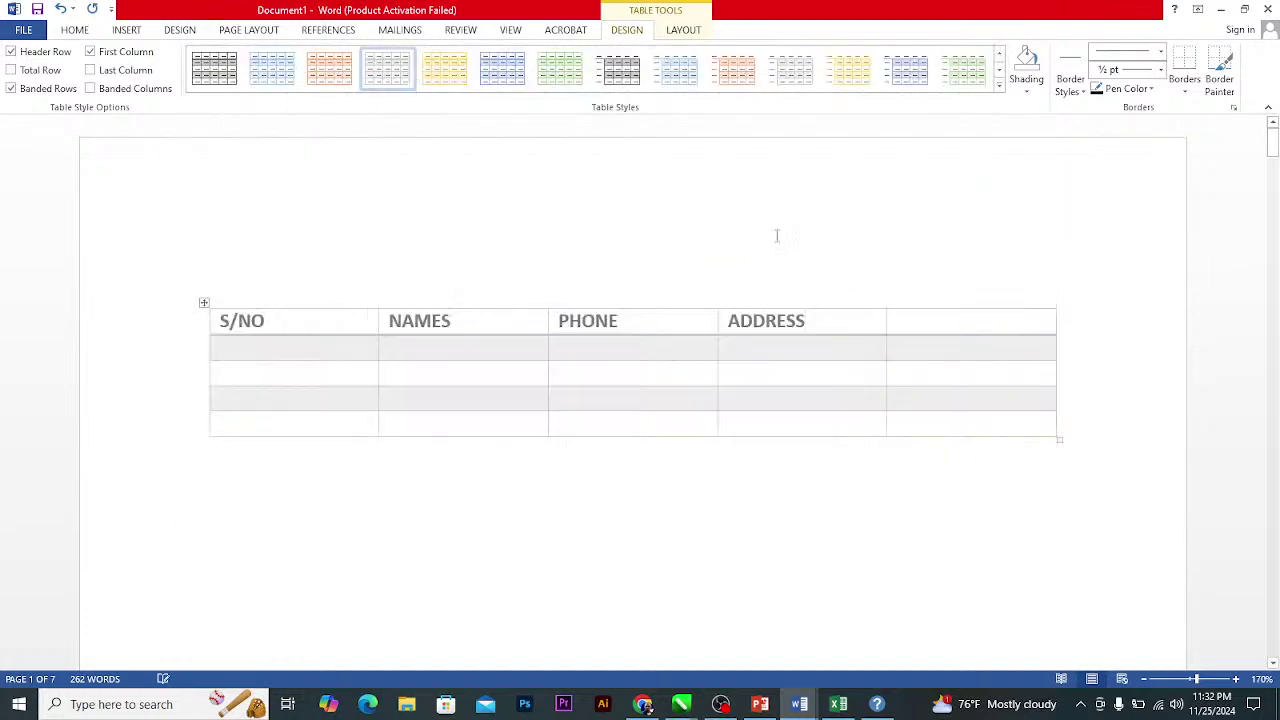
{"action": "left_click_drag", "start_coordinate": [377, 322], "coordinate": [275, 321]}
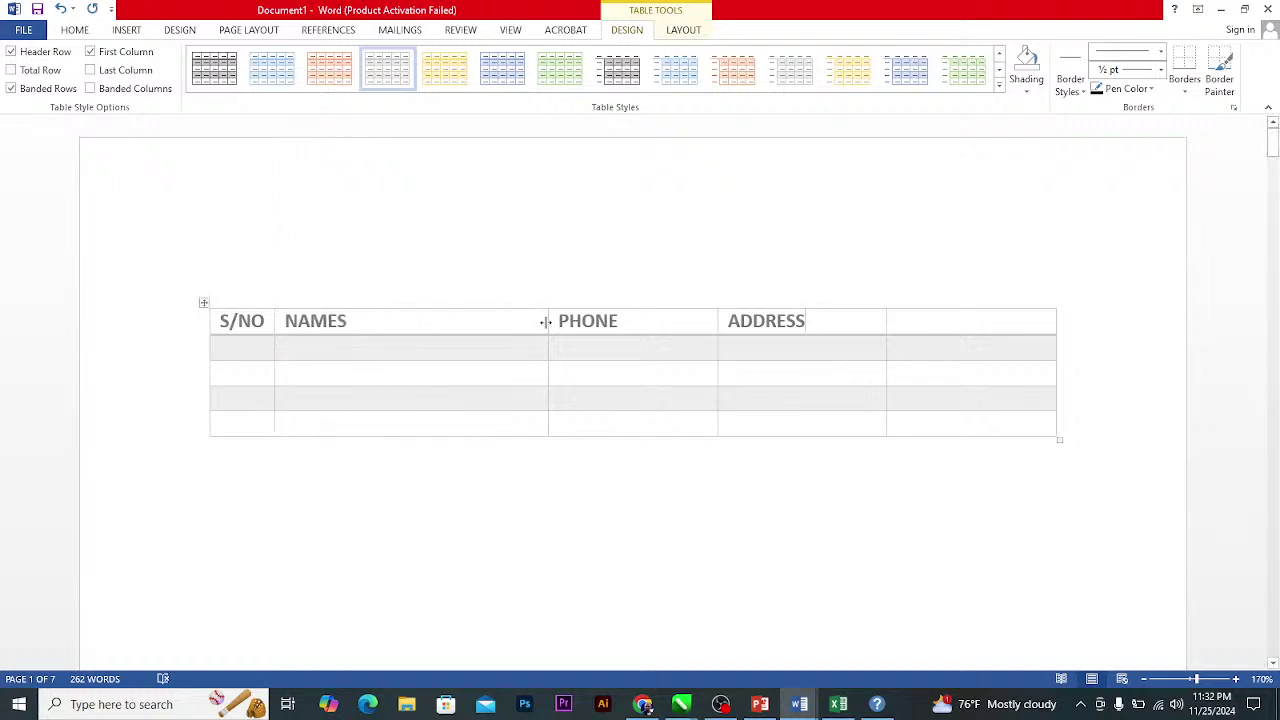
Use Draw Table to draw a full-height vertical line through the PHONE column, splitting it in two beside its heading.
{"action": "left_click", "coordinate": [874, 320]}
{"action": "key", "text": "Tab"}
{"action": "scroll", "coordinate": [900, 343], "scroll_direction": "up", "scroll_amount": 9}
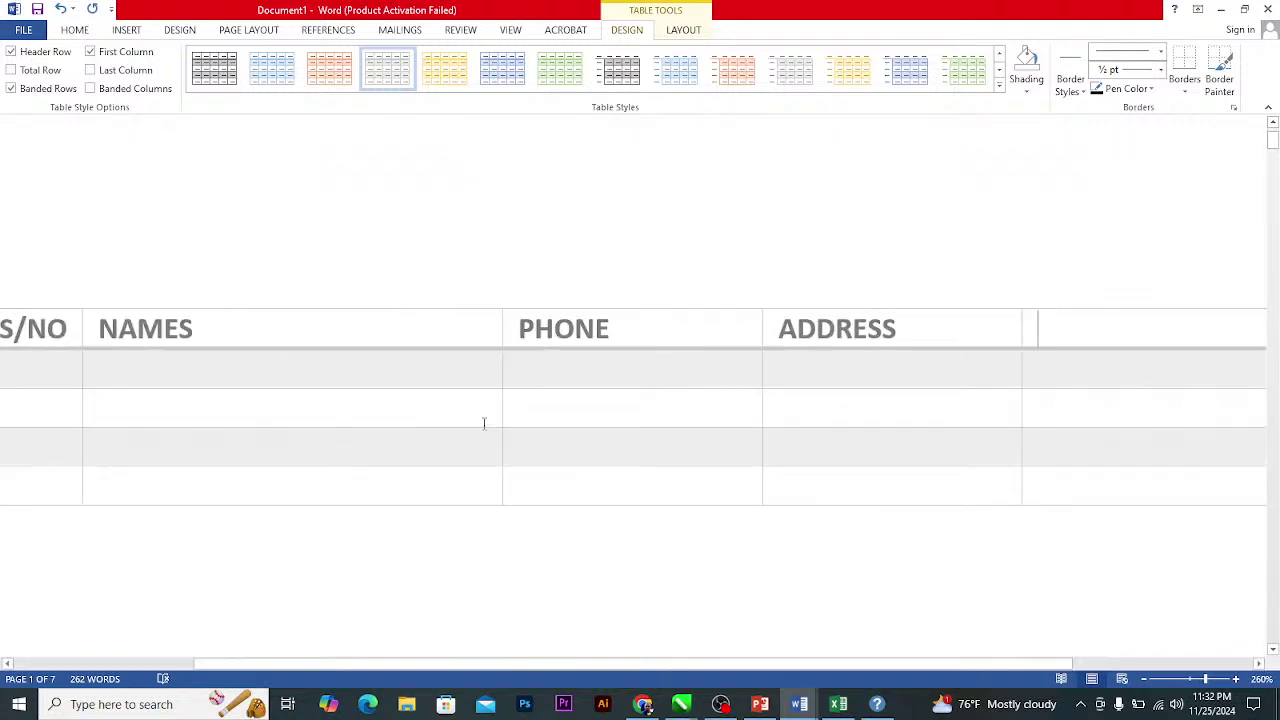
{"action": "scroll", "coordinate": [484, 423], "scroll_direction": "down", "scroll_amount": 2}
{"action": "left_click_drag", "start_coordinate": [903, 663], "coordinate": [948, 663]}
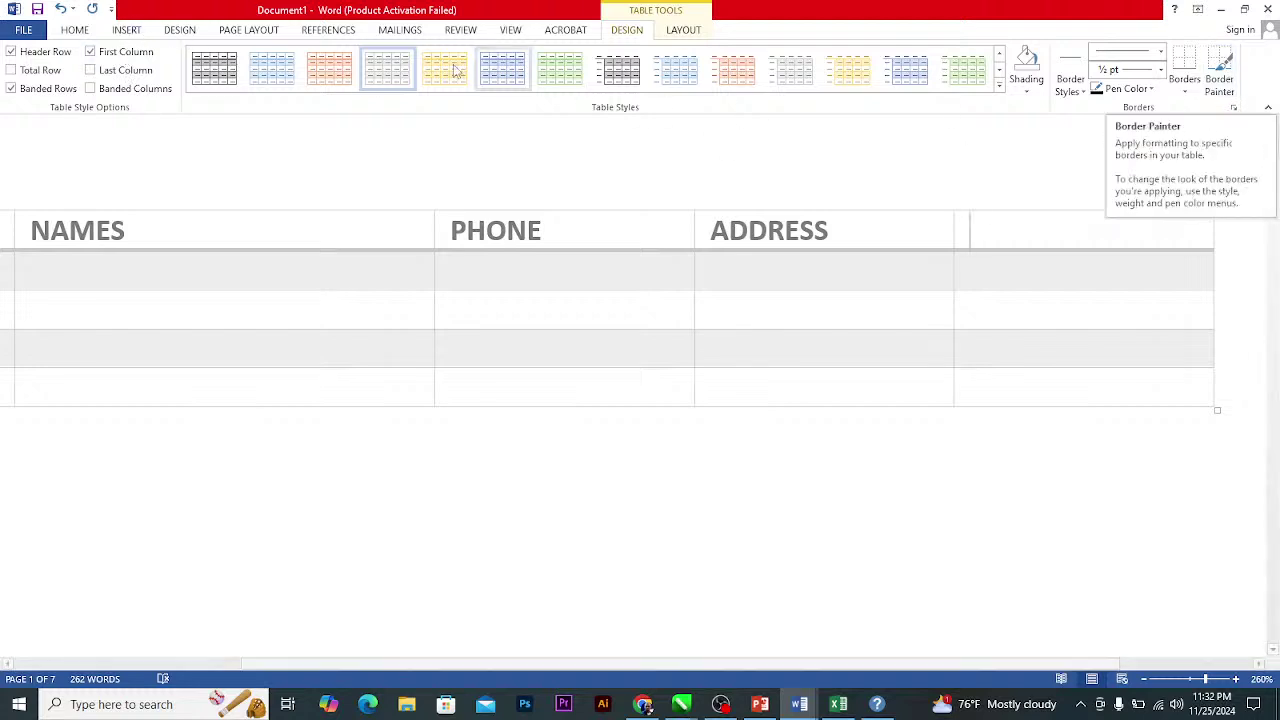
{"action": "left_click", "coordinate": [126, 30]}
{"action": "left_click", "coordinate": [127, 78]}
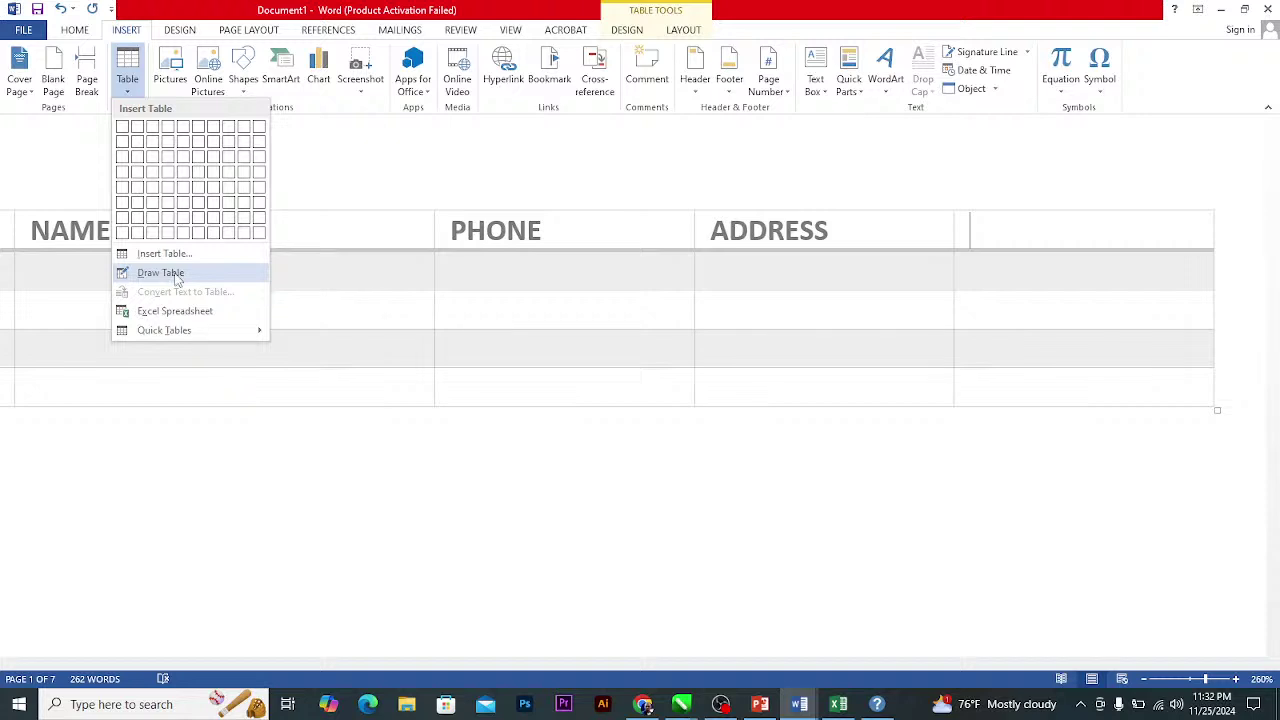
{"action": "left_click", "coordinate": [160, 273]}
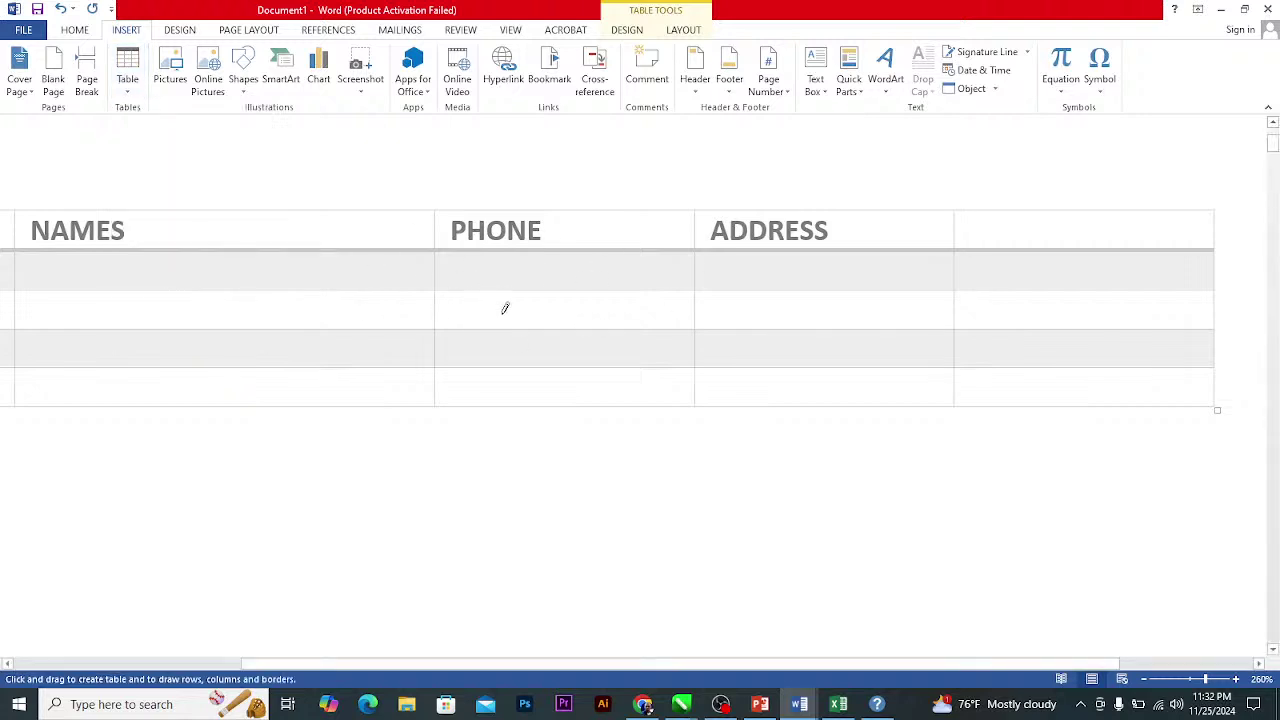
{"action": "left_click_drag", "start_coordinate": [957, 211], "coordinate": [957, 402]}
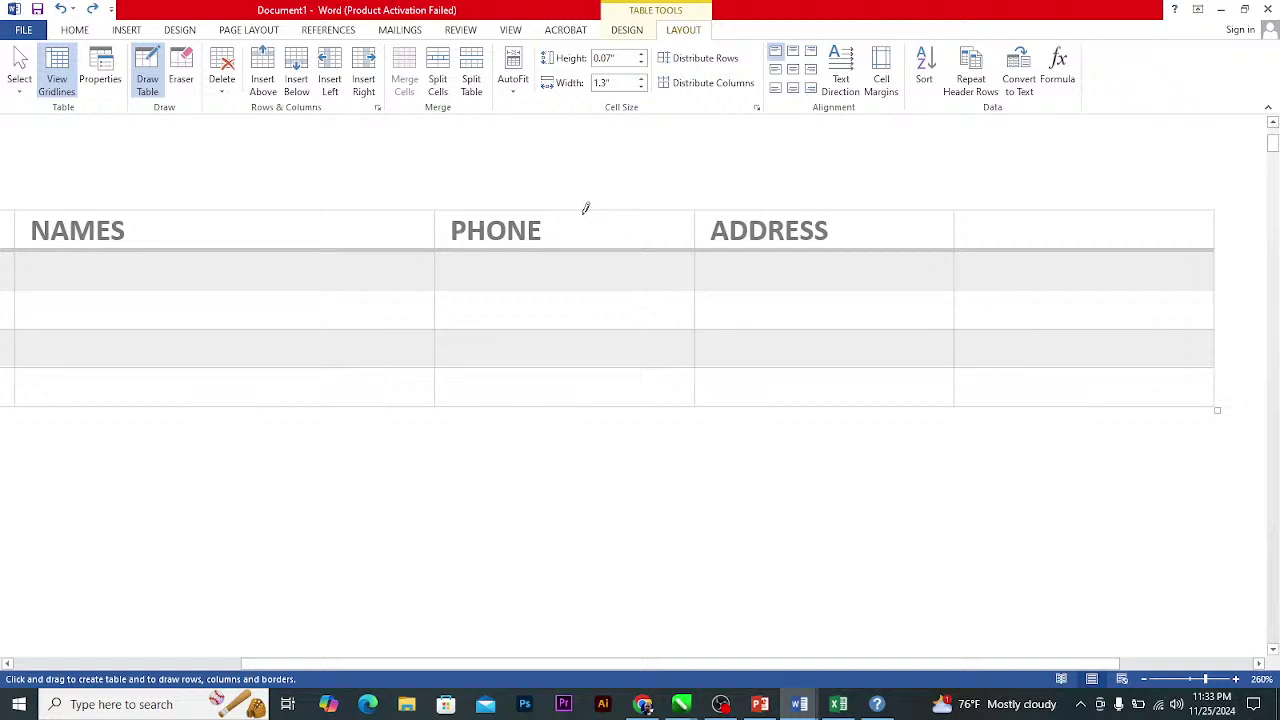
{"action": "left_click_drag", "start_coordinate": [572, 208], "coordinate": [577, 377]}
{"action": "key", "text": "ctrl+z"}
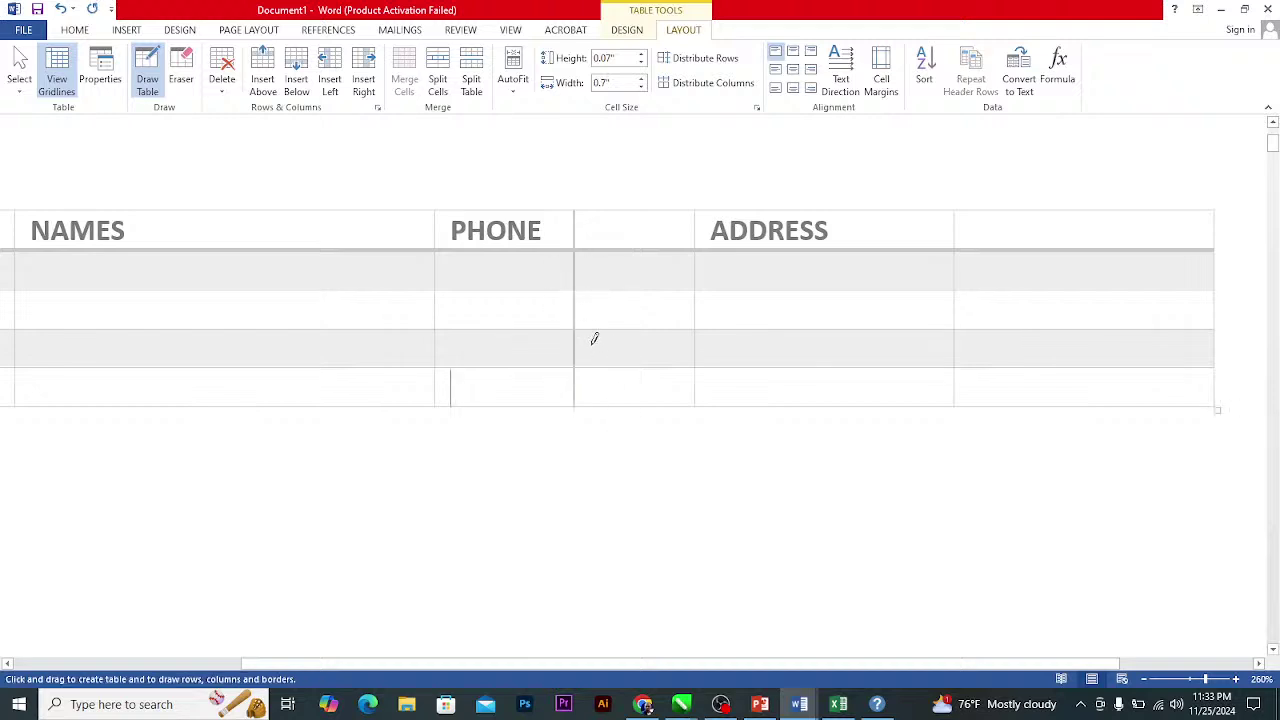
{"action": "left_click", "coordinate": [57, 80]}
Fill the split PHONE cells with sample text: FF on the first row's right, DD and GG on the second, SS and FF on the third.
{"action": "left_click", "coordinate": [527, 274]}
{"action": "left_click", "coordinate": [613, 273]}
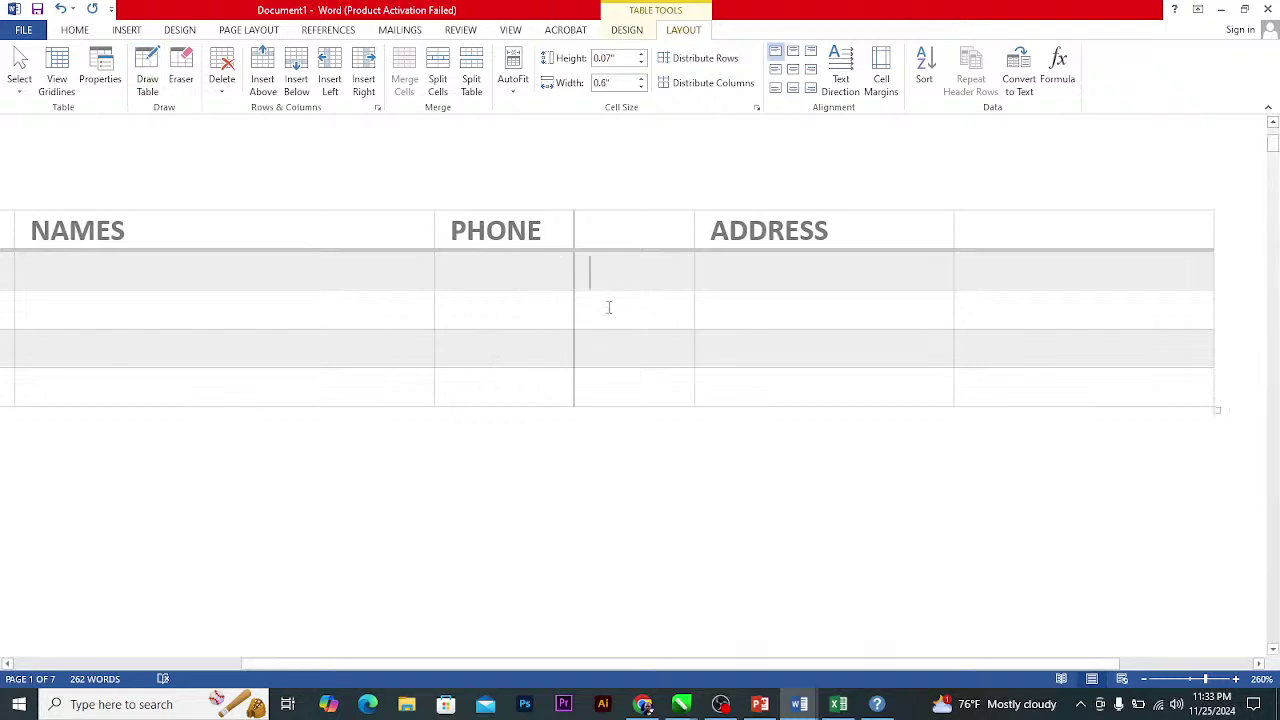
{"action": "type", "text": "FF"}
{"action": "left_click", "coordinate": [505, 314]}
{"action": "type", "text": "DD"}
{"action": "left_click", "coordinate": [631, 310]}
{"action": "type", "text": "GG"}
{"action": "left_click", "coordinate": [543, 344]}
{"action": "type", "text": "SS"}
{"action": "key", "text": "Tab"}
{"action": "type", "text": "FF"}
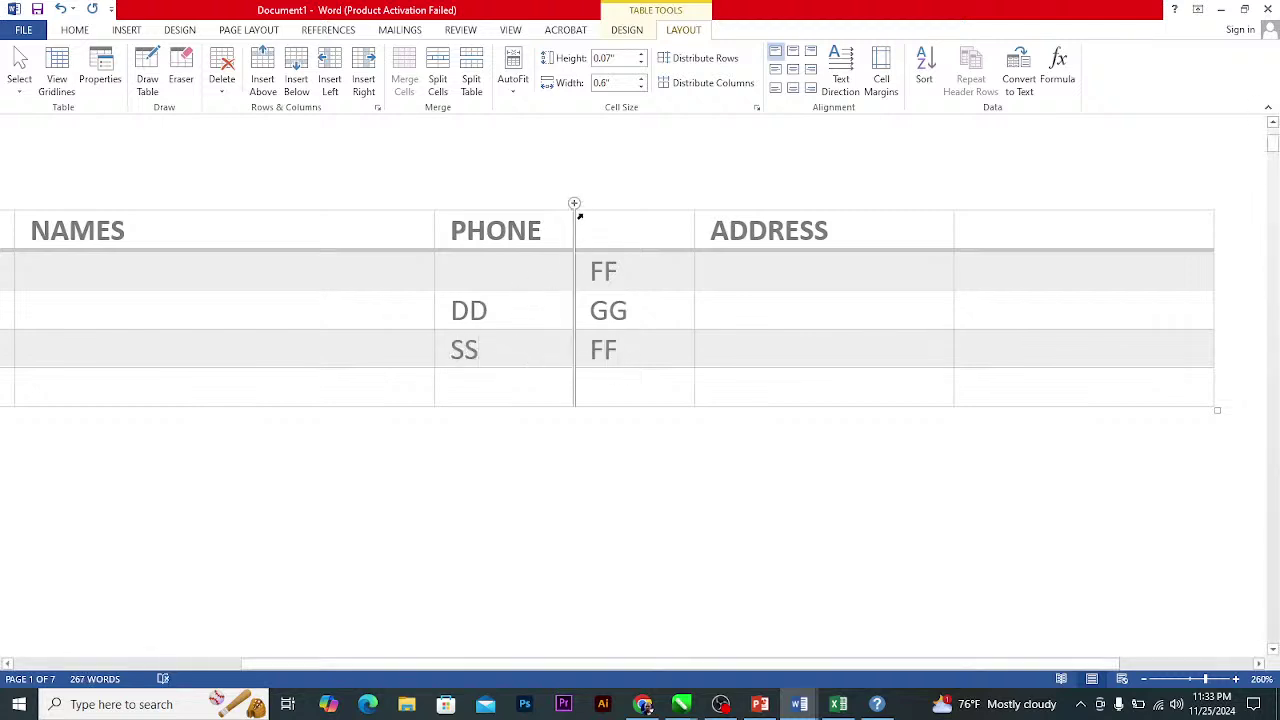
Erase the dividing line inside the PHONE column and the border between ADDRESS and the empty last column with the table Eraser.
{"action": "left_click", "coordinate": [952, 220]}
{"action": "left_click", "coordinate": [181, 79]}
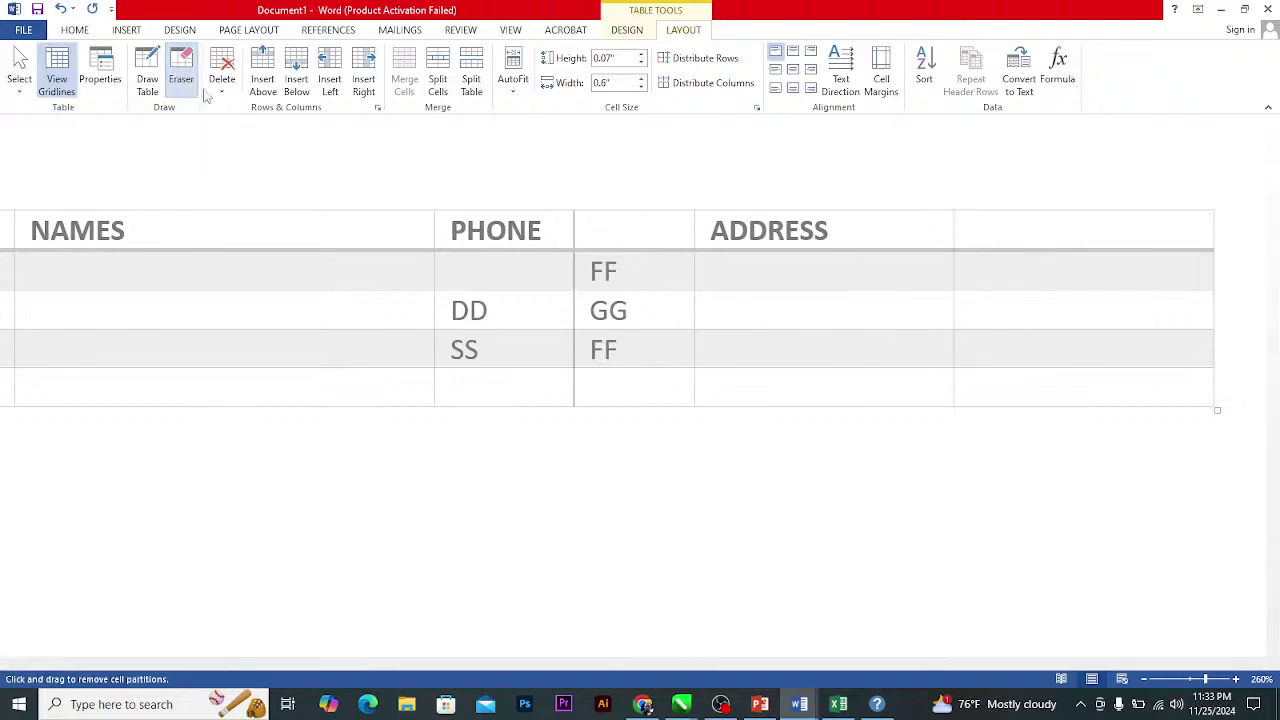
{"action": "left_click_drag", "start_coordinate": [578, 215], "coordinate": [577, 392]}
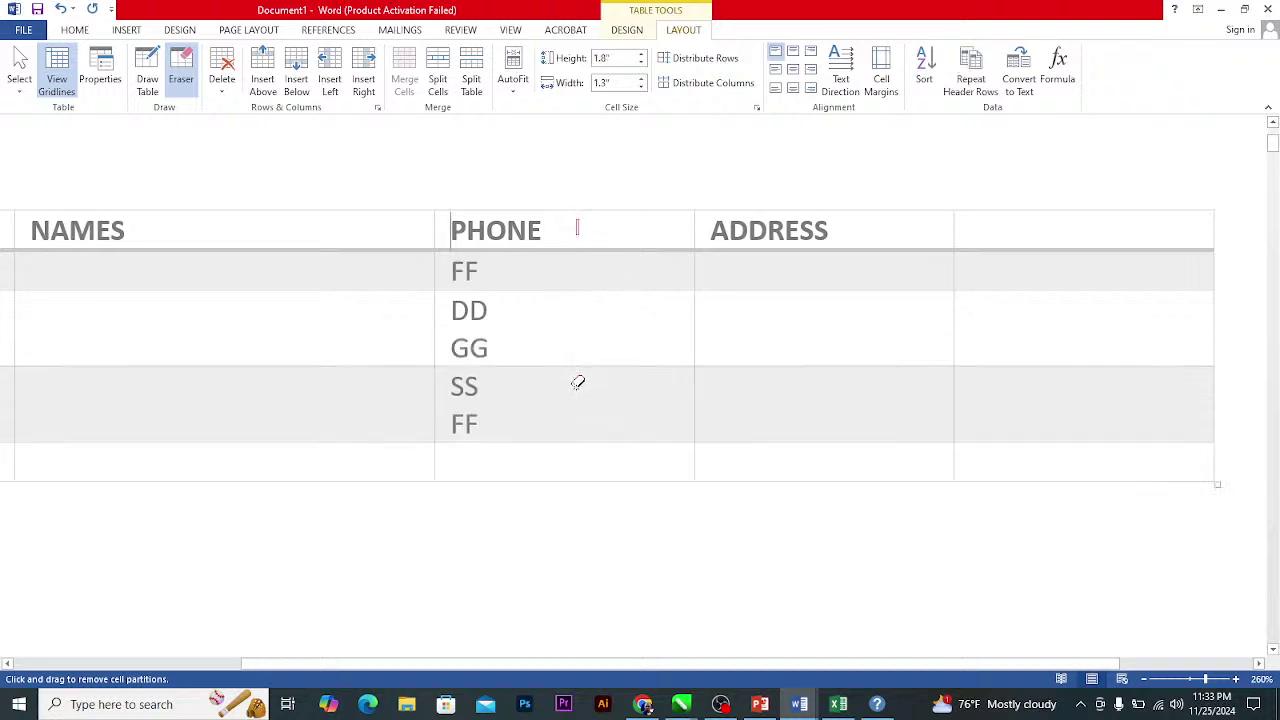
{"action": "left_click_drag", "start_coordinate": [957, 212], "coordinate": [954, 443]}
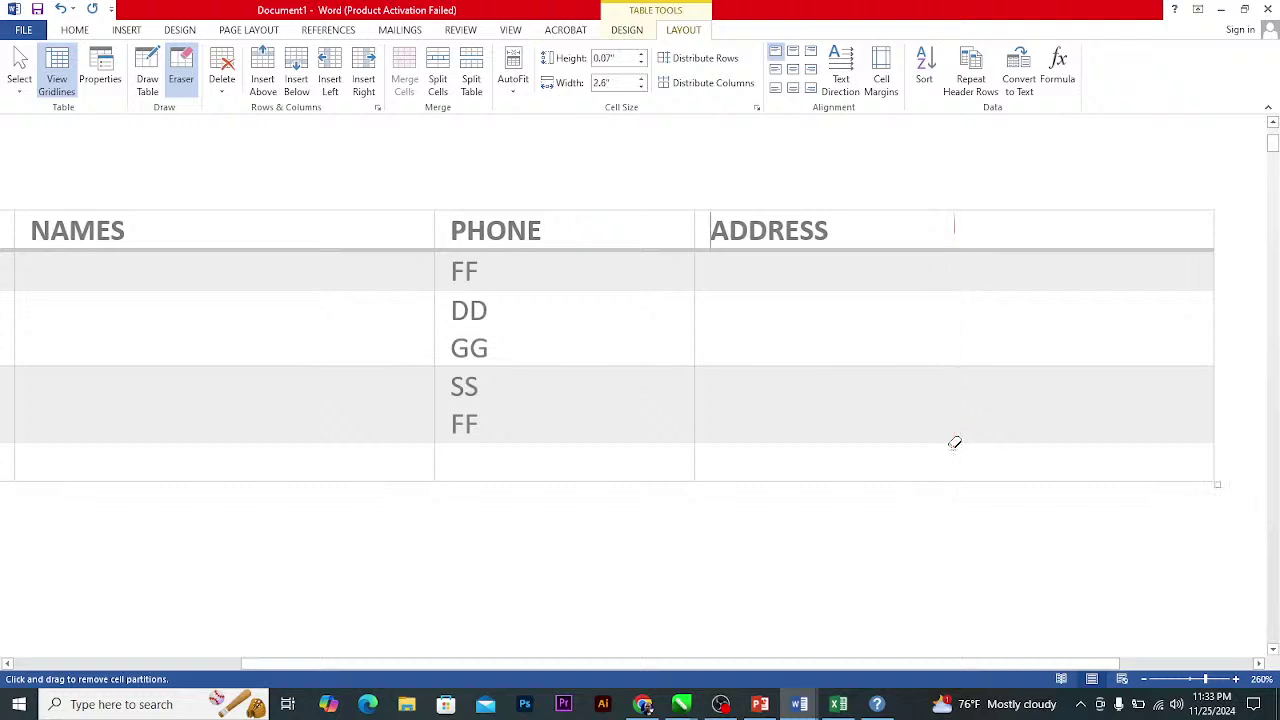
Make the table's header row slightly taller and widen the PHONE column, narrowing ADDRESS to about 2.37".
{"action": "left_click", "coordinate": [177, 84]}
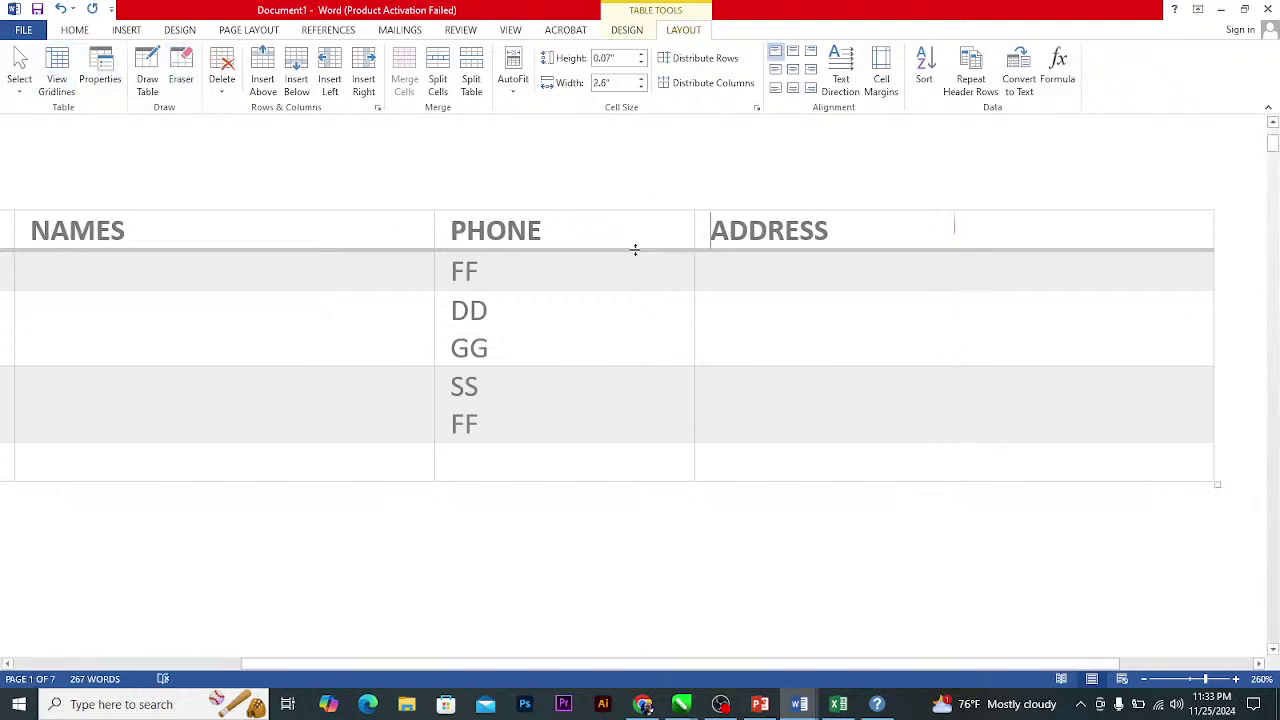
{"action": "left_click", "coordinate": [974, 231]}
{"action": "left_click", "coordinate": [515, 274]}
{"action": "left_click_drag", "start_coordinate": [495, 250], "coordinate": [503, 261]}
{"action": "left_click", "coordinate": [1010, 241]}
{"action": "left_click", "coordinate": [942, 281]}
{"action": "left_click", "coordinate": [951, 323]}
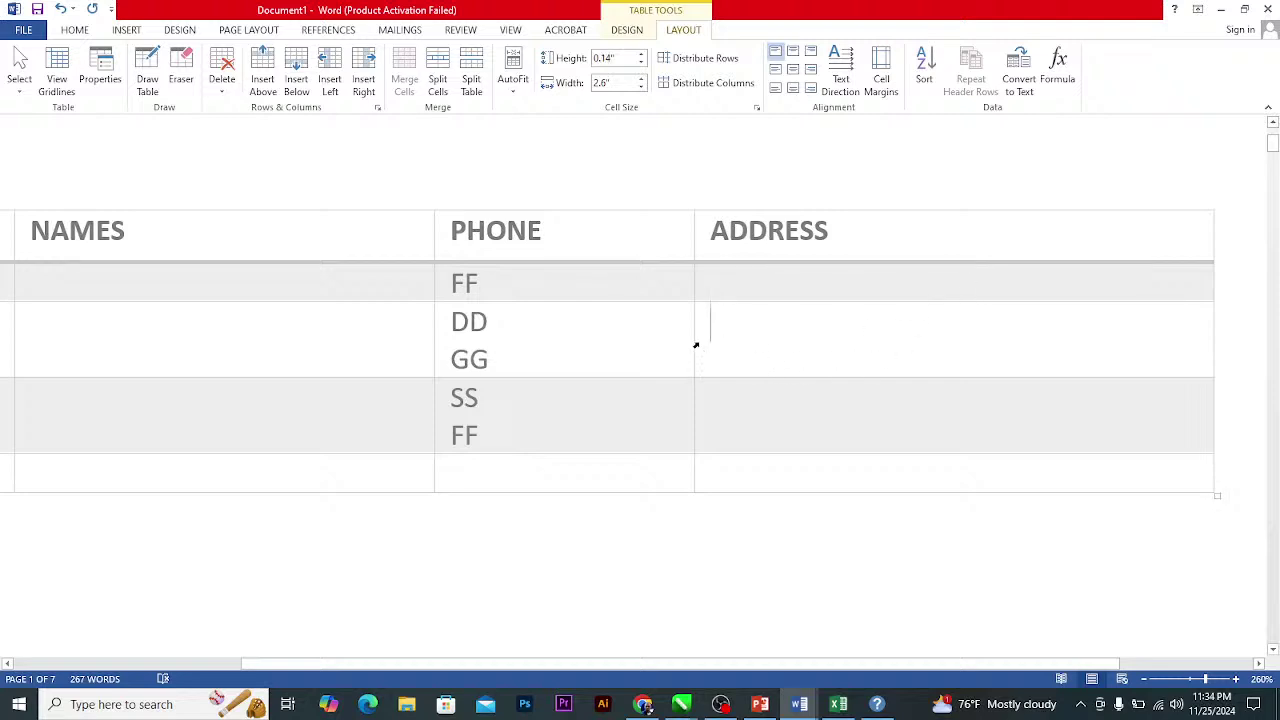
{"action": "left_click_drag", "start_coordinate": [694, 342], "coordinate": [739, 330]}
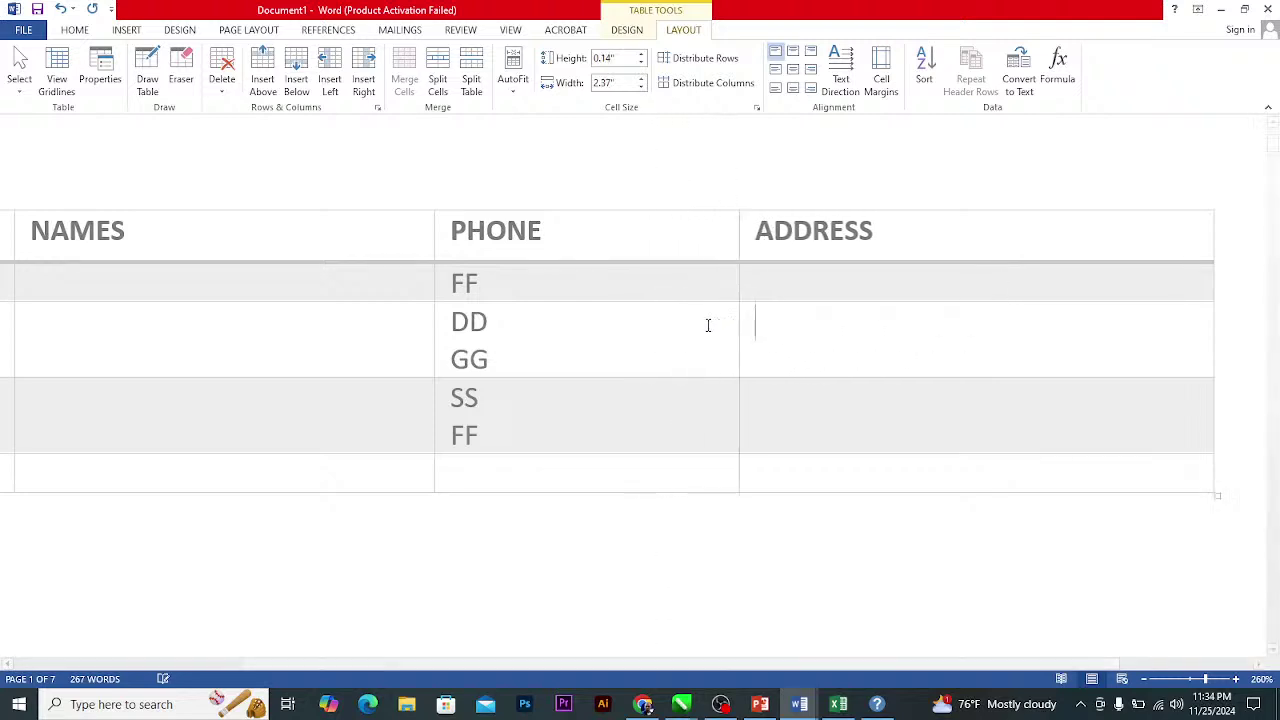
{"action": "scroll", "coordinate": [587, 305], "scroll_direction": "down", "scroll_amount": 6}
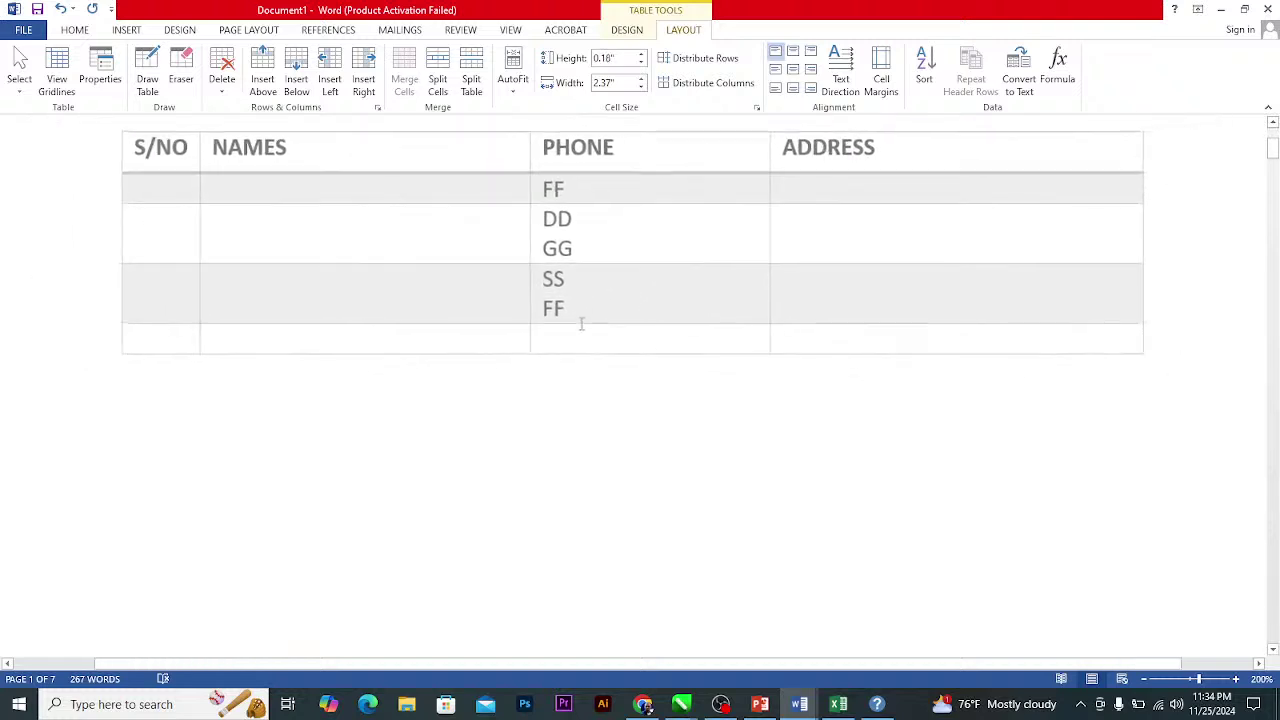
{"action": "scroll", "coordinate": [609, 205], "scroll_direction": "up", "scroll_amount": 3}
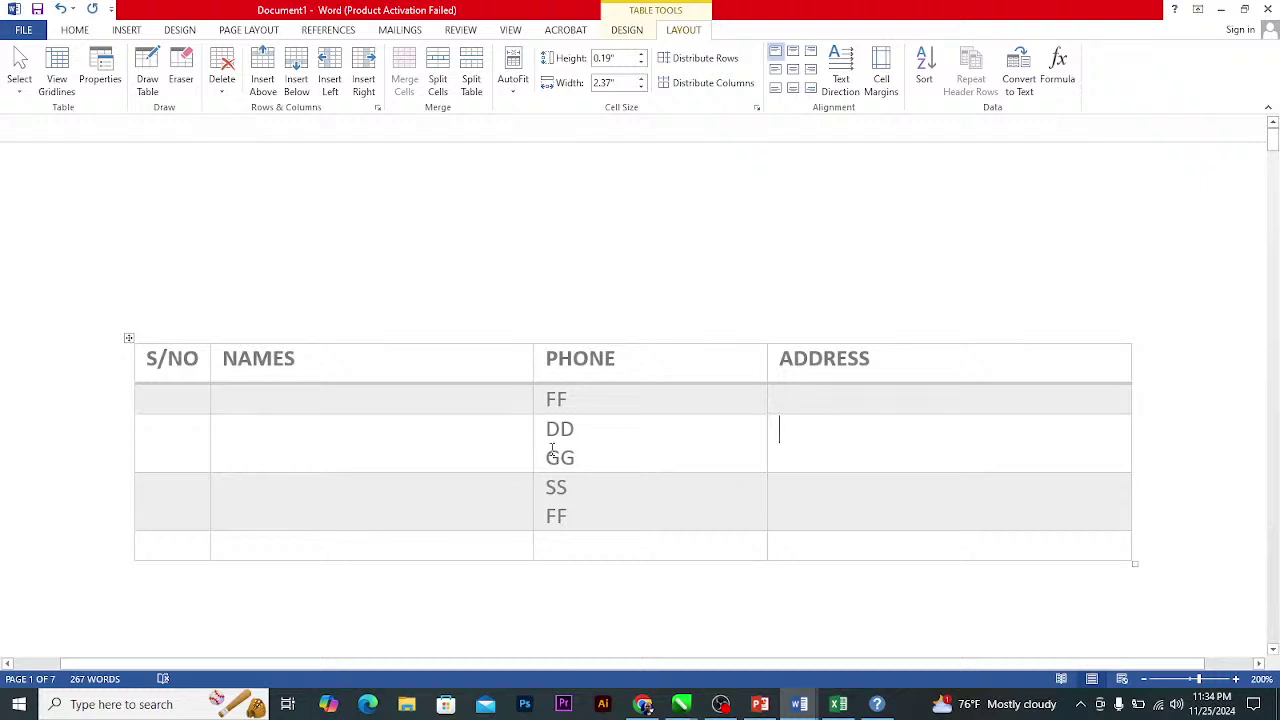
Insert a blank row above the table row containing DD and GG, and undo the insertion.
{"action": "left_click_drag", "start_coordinate": [143, 434], "coordinate": [793, 429]}
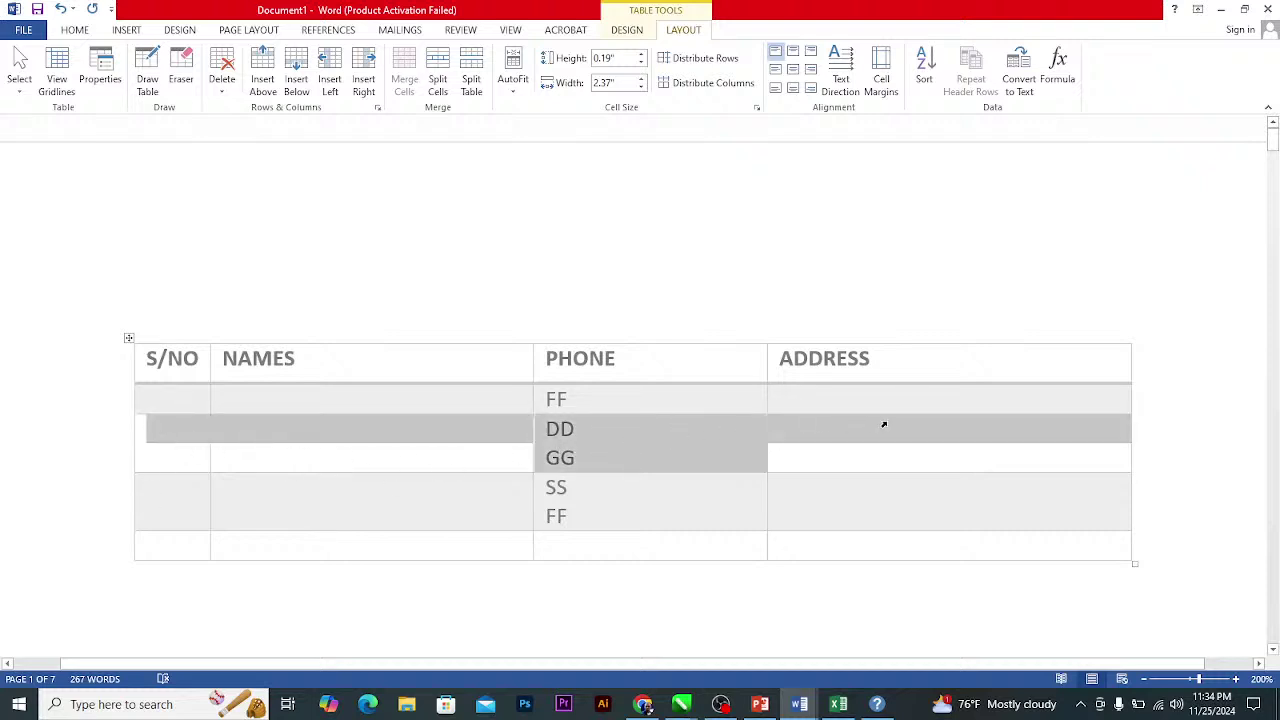
{"action": "left_click", "coordinate": [231, 417]}
{"action": "left_click_drag", "start_coordinate": [165, 430], "coordinate": [873, 424]}
{"action": "left_click", "coordinate": [263, 85]}
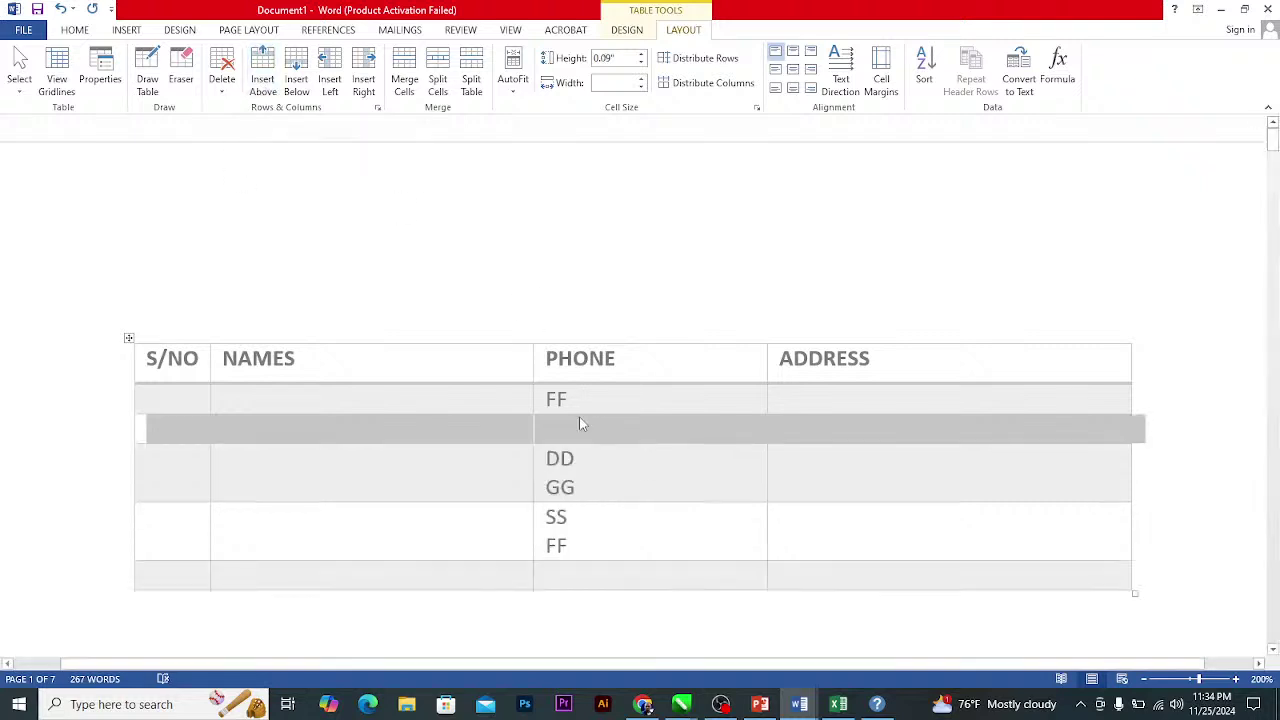
{"action": "key", "text": "ctrl+z"}
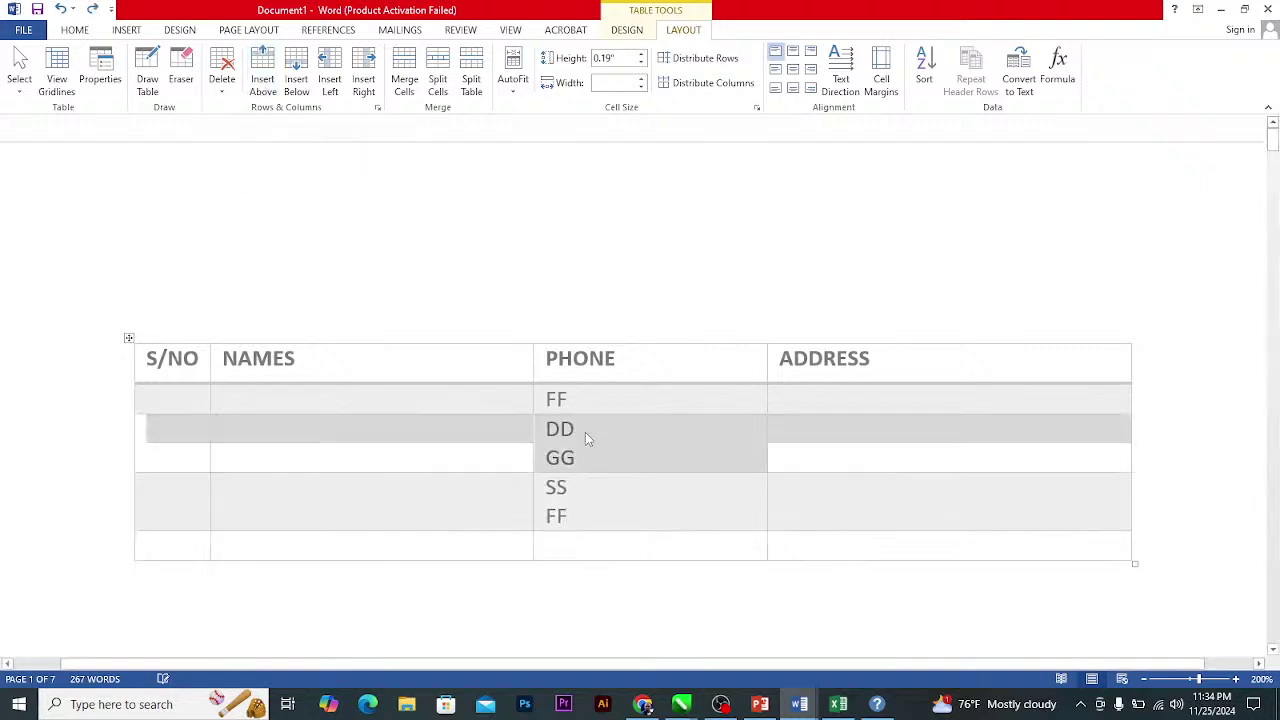
Insert a blank row below the table row containing DD and GG, and undo the insertion.
{"action": "left_click", "coordinate": [297, 85]}
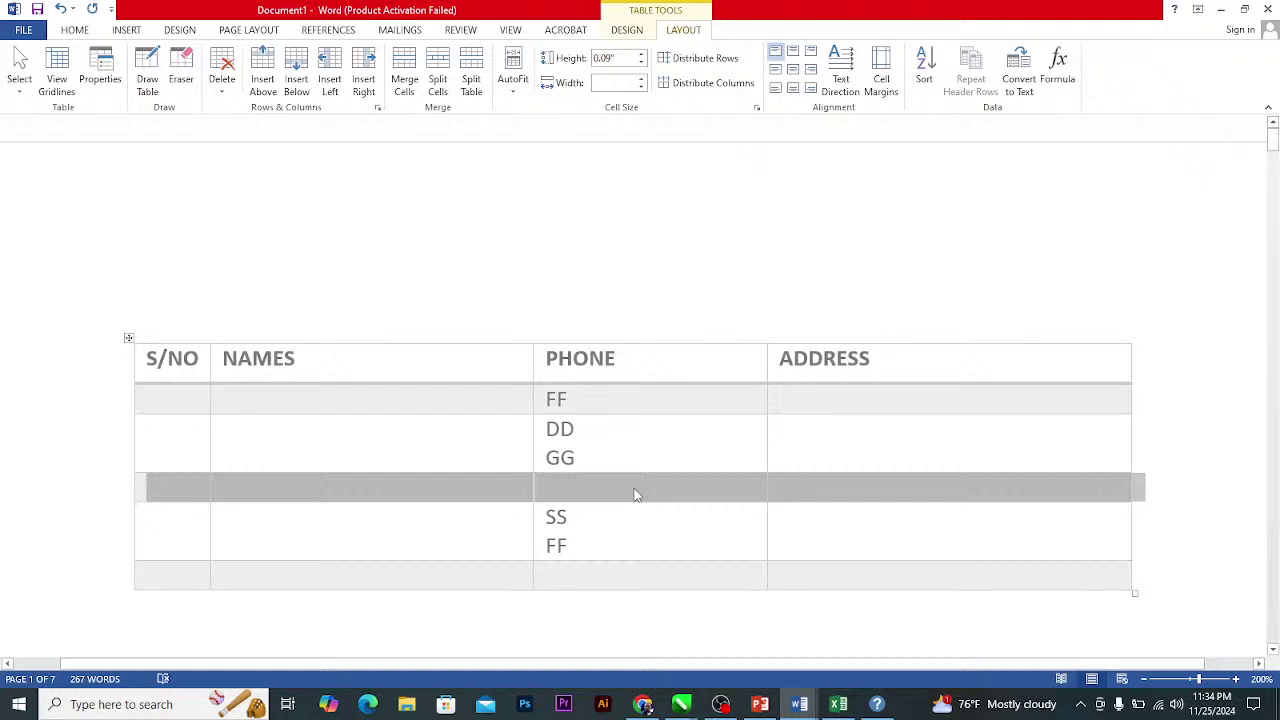
{"action": "key", "text": "ctrl+z"}
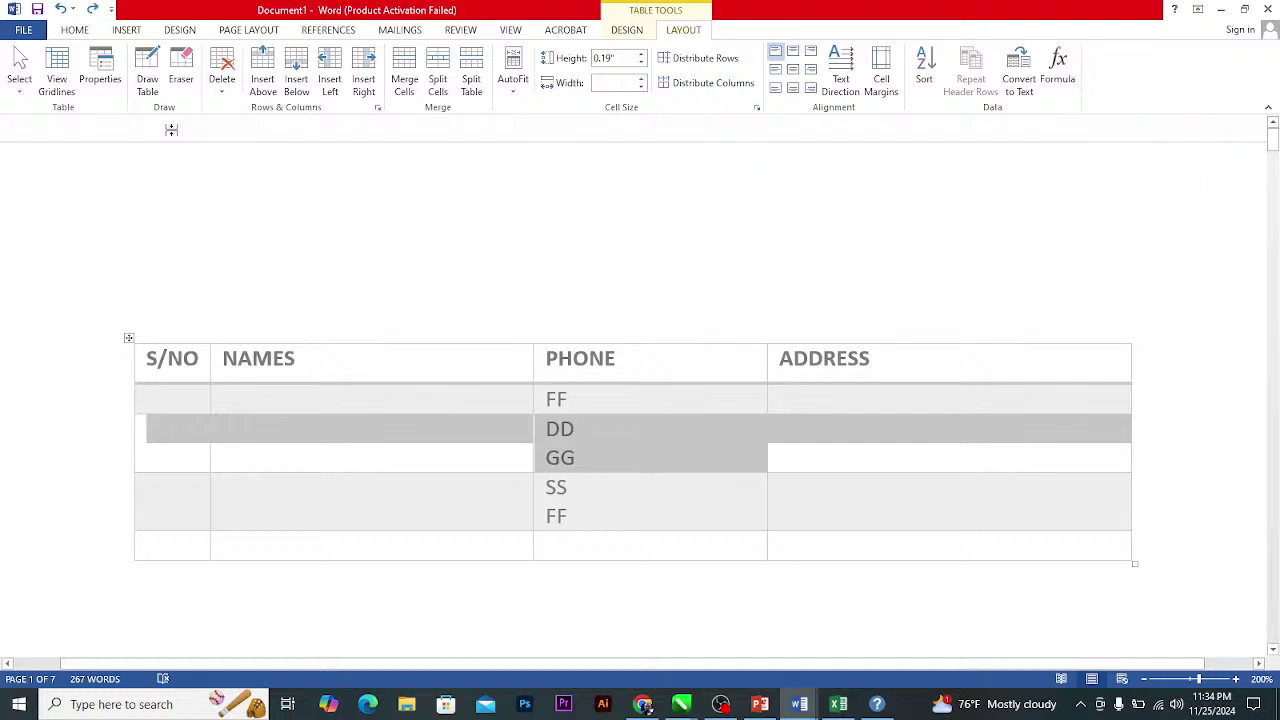
{"action": "left_click", "coordinate": [147, 78]}
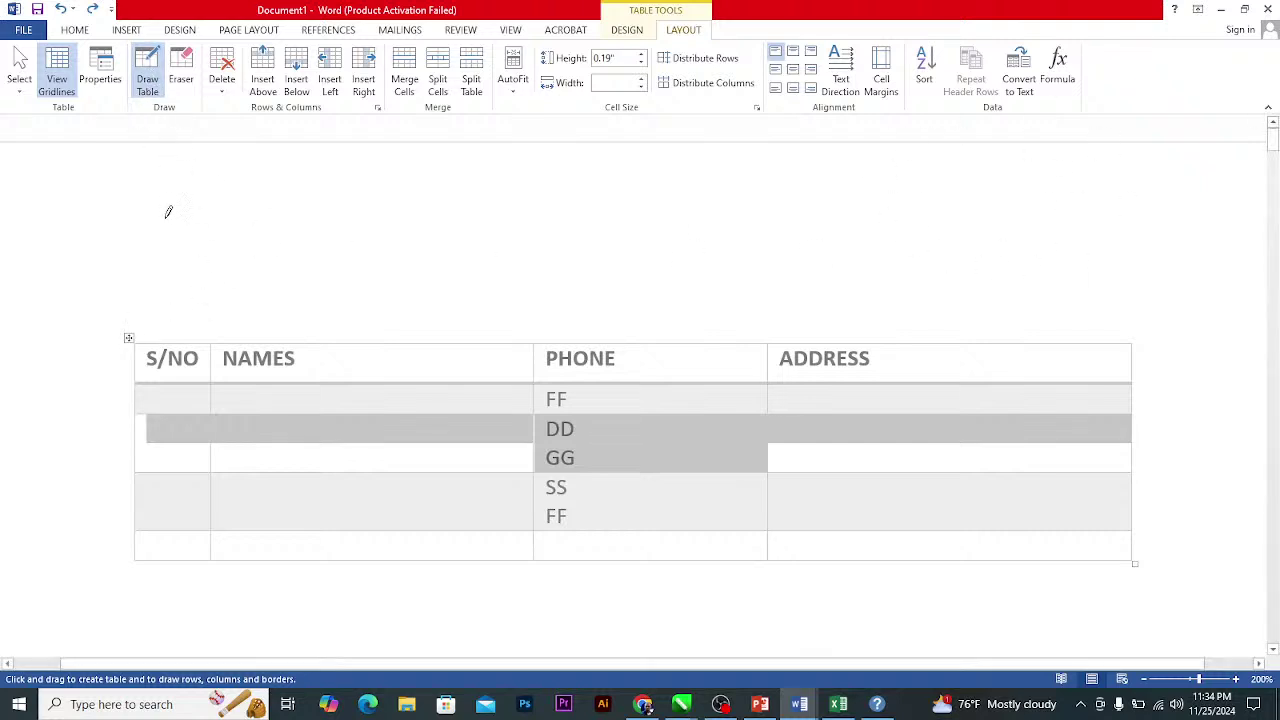
{"action": "key", "text": "Escape"}
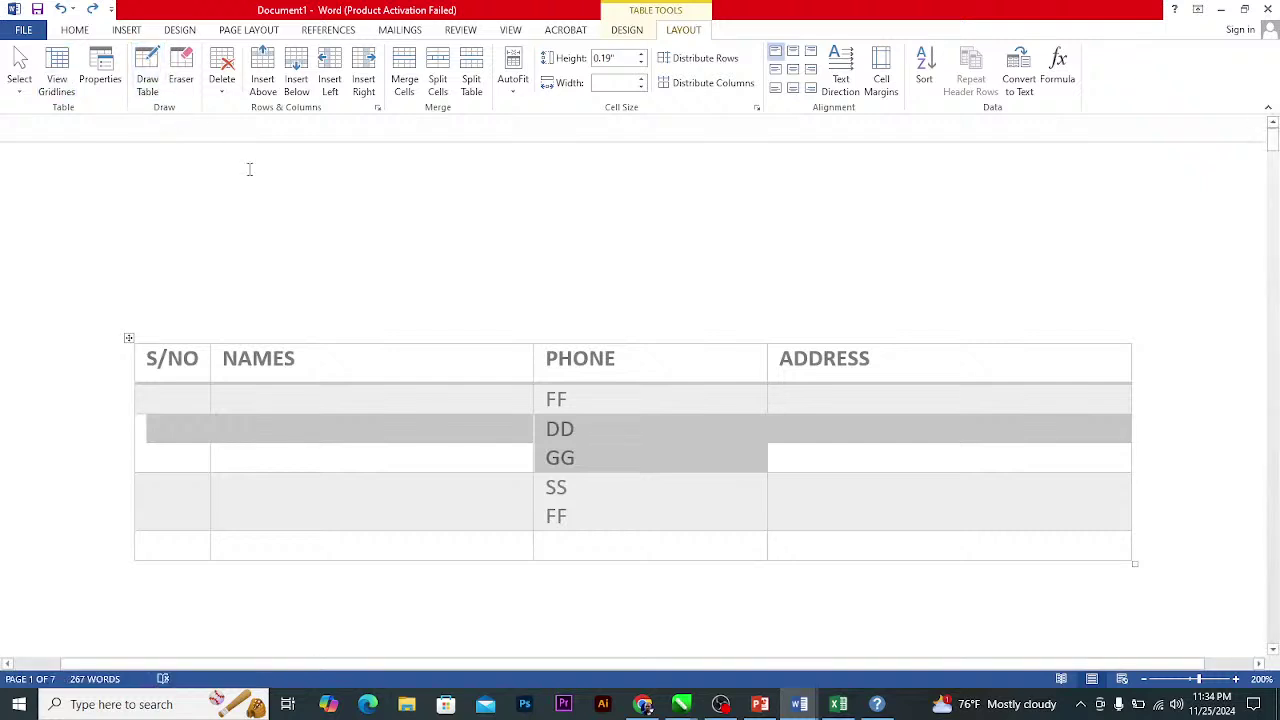
Clear the contents of the whole table and delete the table from the first page.
{"action": "left_click", "coordinate": [129, 337]}
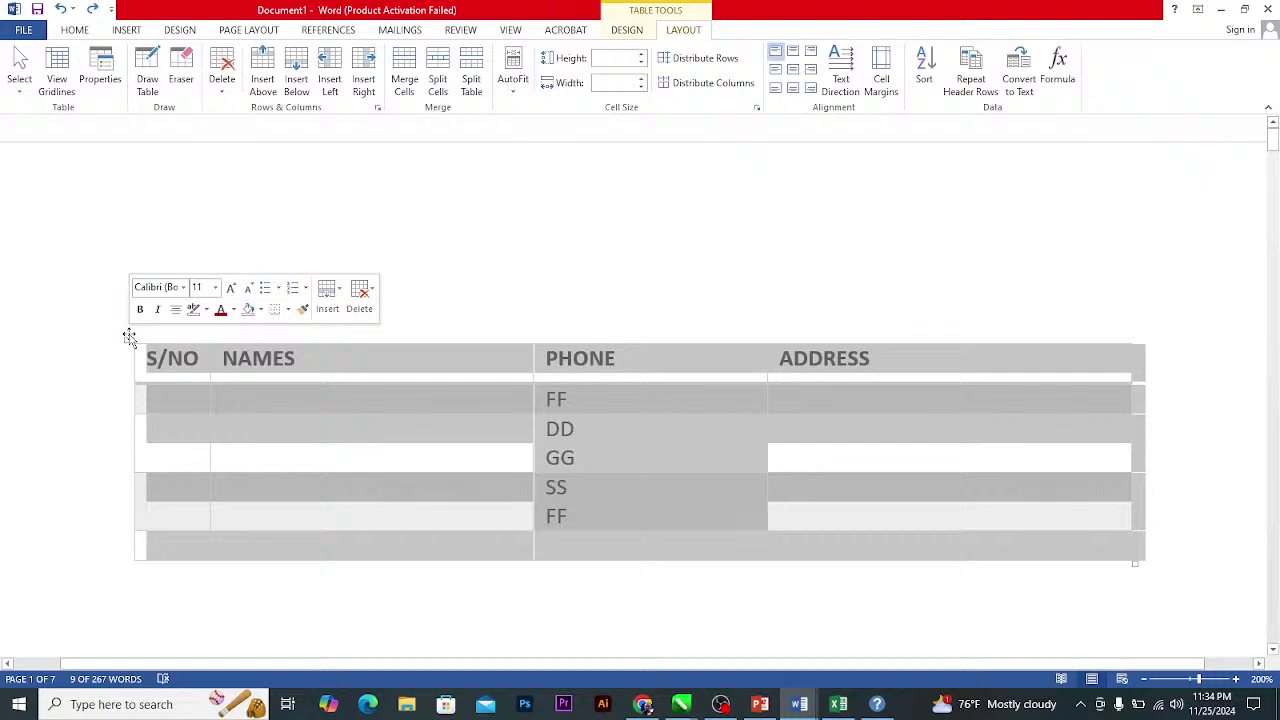
{"action": "key", "text": "Delete"}
{"action": "left_click", "coordinate": [129, 338]}
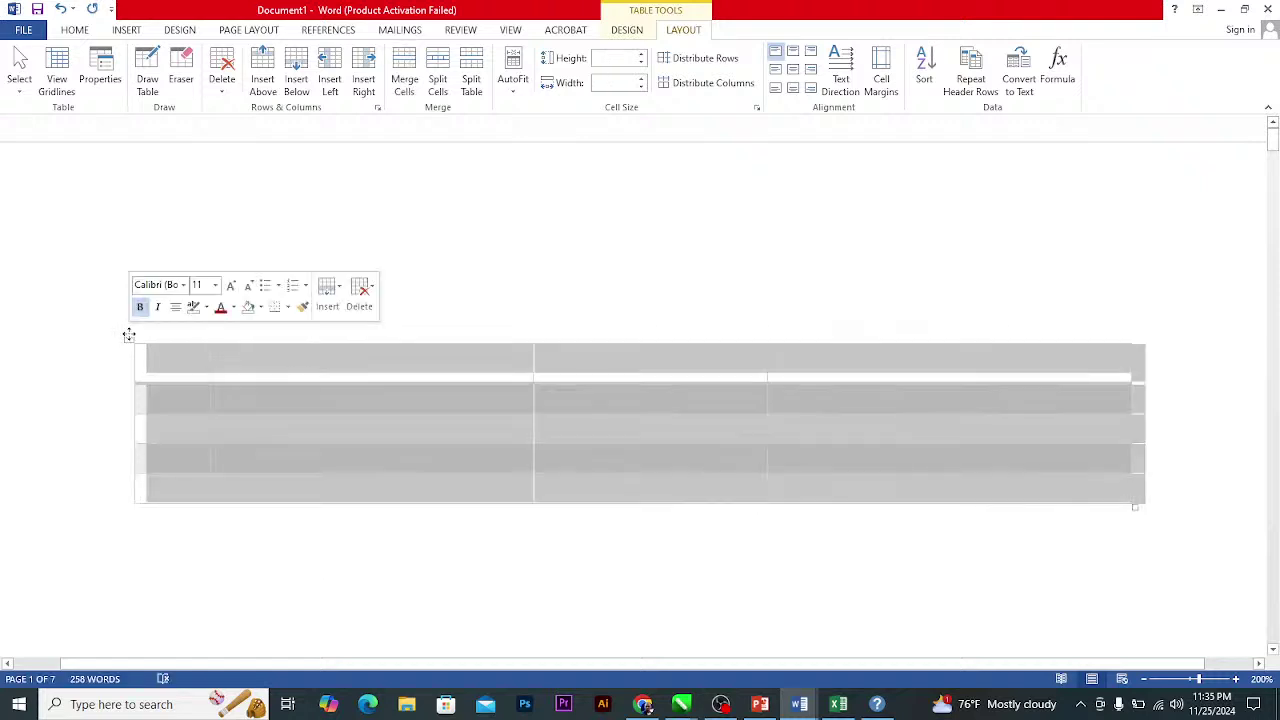
{"action": "key", "text": "BackSpace"}
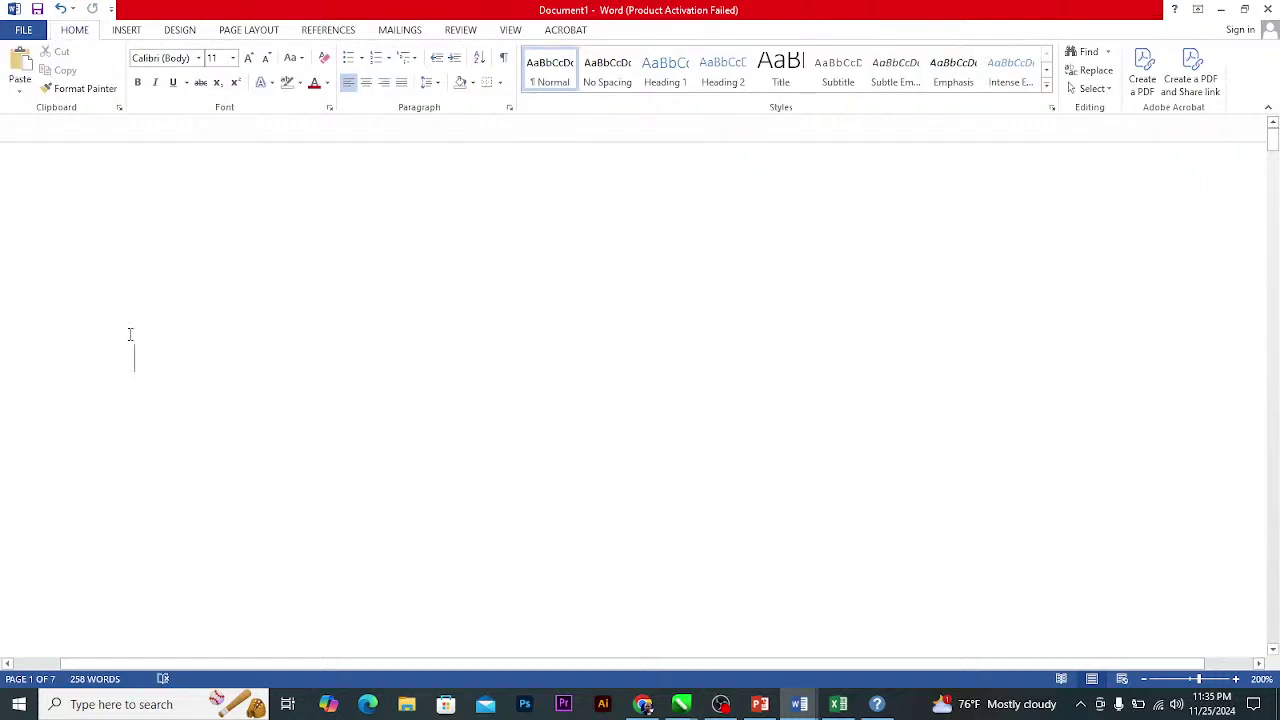
Apply the built-in document style set with a small blue title, seventh in the first built-in row.
{"action": "left_click", "coordinate": [177, 31]}
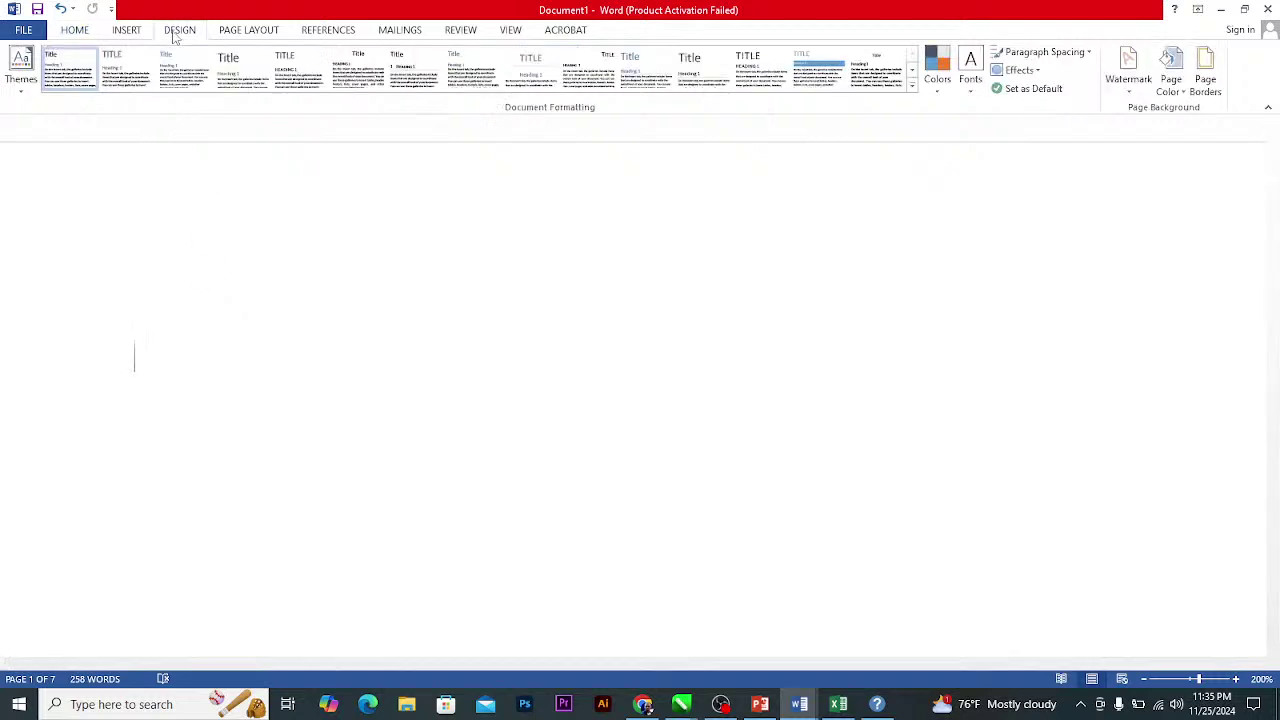
{"action": "left_click", "coordinate": [912, 86]}
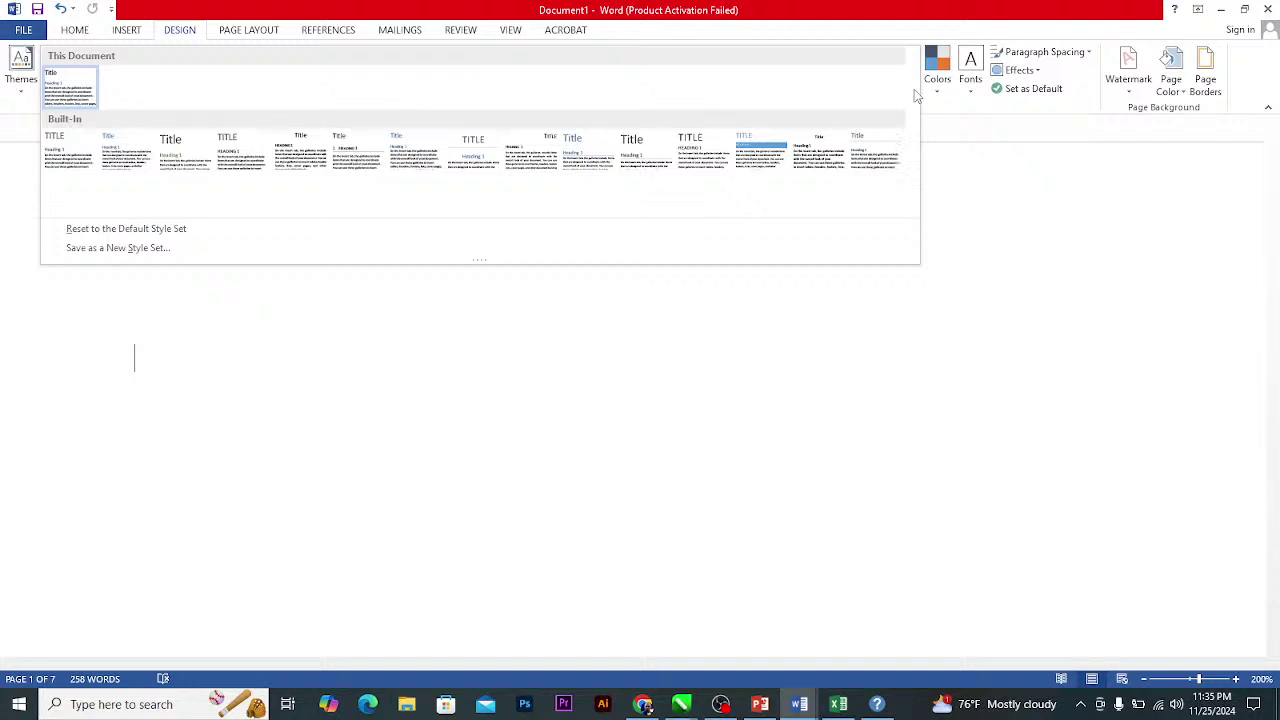
{"action": "left_click", "coordinate": [434, 166]}
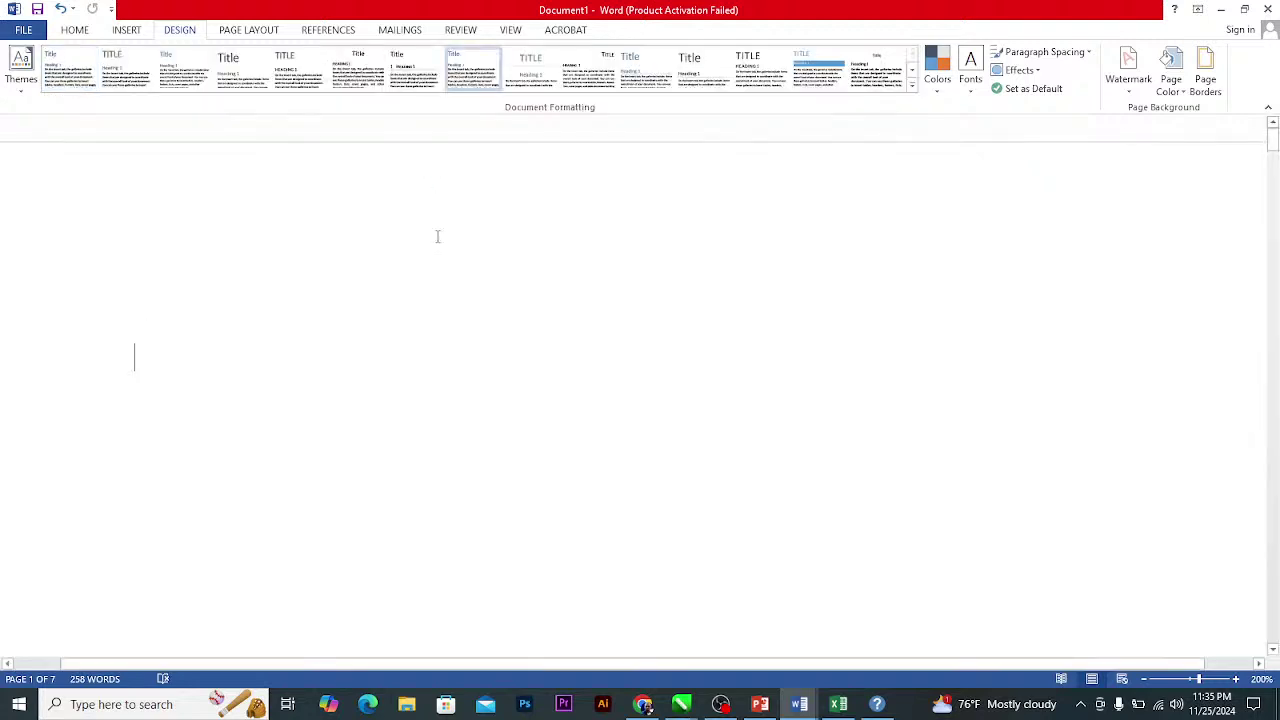
Select the opening lines of the Microsoft 365 paragraph, try the blue-shaded heading style set, and replace it with the last set in the first built-in row.
{"action": "scroll", "coordinate": [386, 394], "scroll_direction": "down", "scroll_amount": 12}
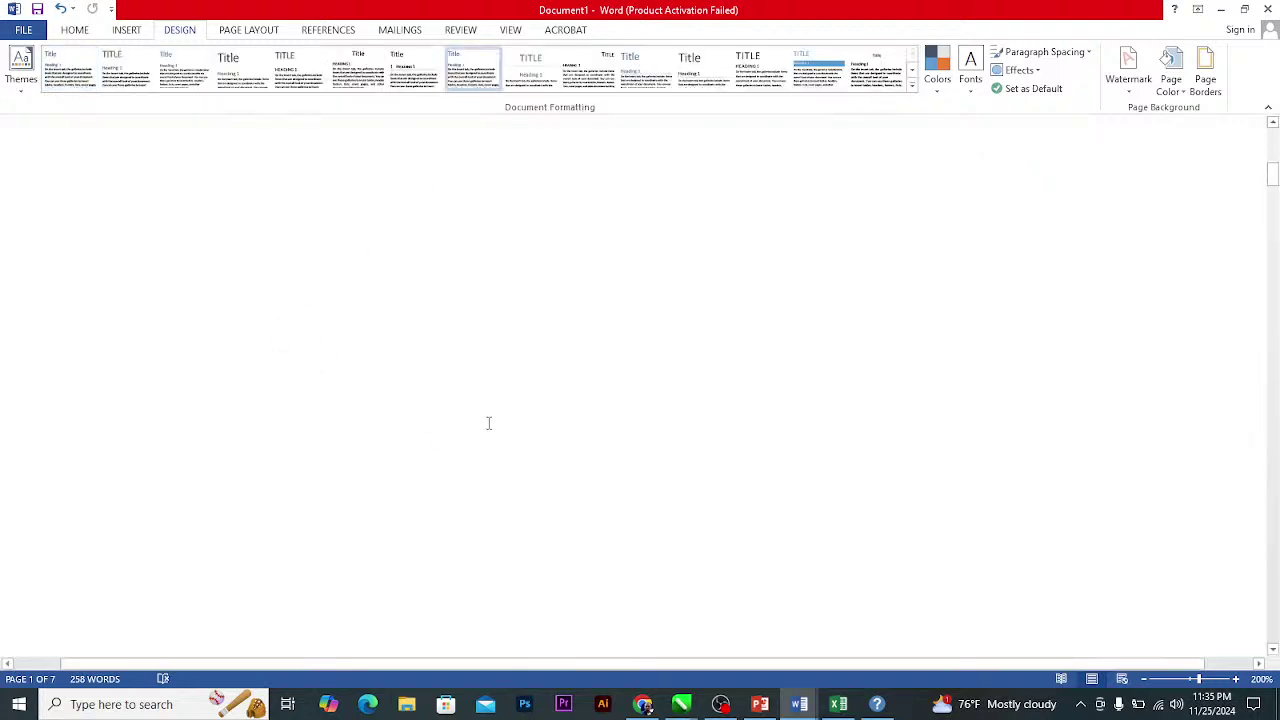
{"action": "scroll", "coordinate": [490, 424], "scroll_direction": "down", "scroll_amount": 15}
{"action": "scroll", "coordinate": [490, 428], "scroll_direction": "down", "scroll_amount": 11}
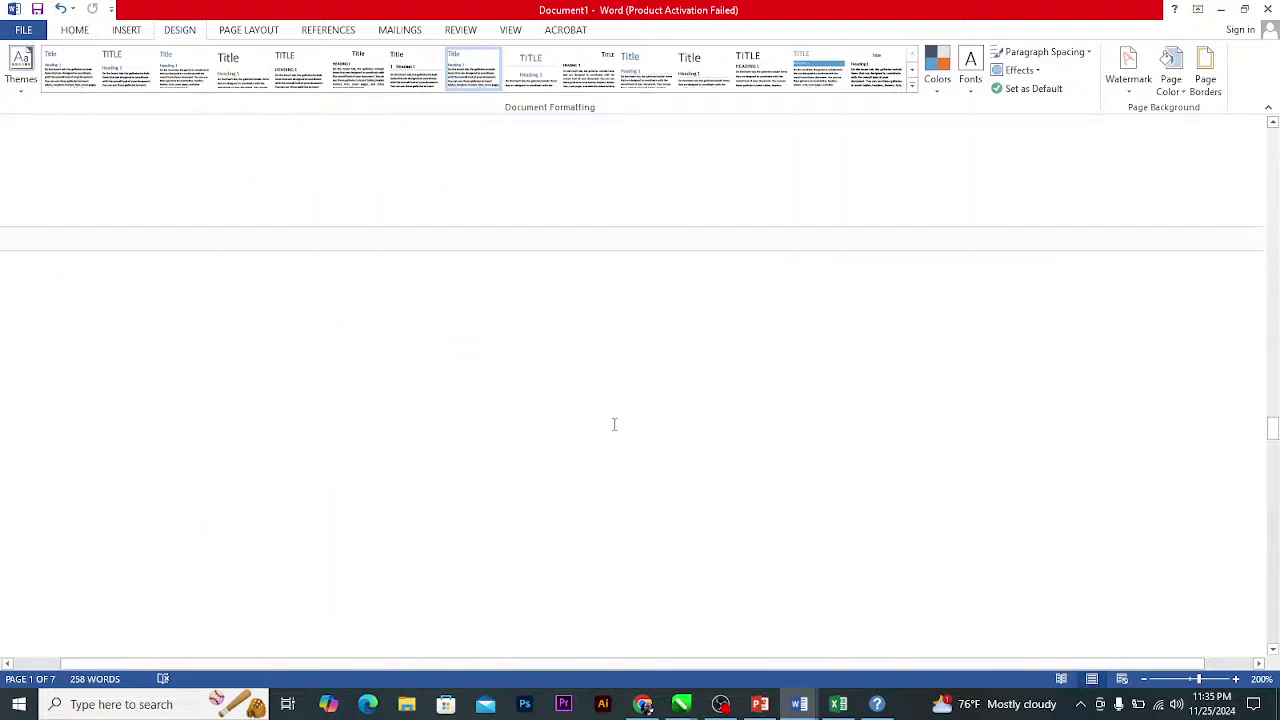
{"action": "scroll", "coordinate": [557, 394], "scroll_direction": "down", "scroll_amount": 12}
{"action": "scroll", "coordinate": [398, 321], "scroll_direction": "up", "scroll_amount": 5}
{"action": "left_click_drag", "start_coordinate": [374, 393], "coordinate": [147, 357]}
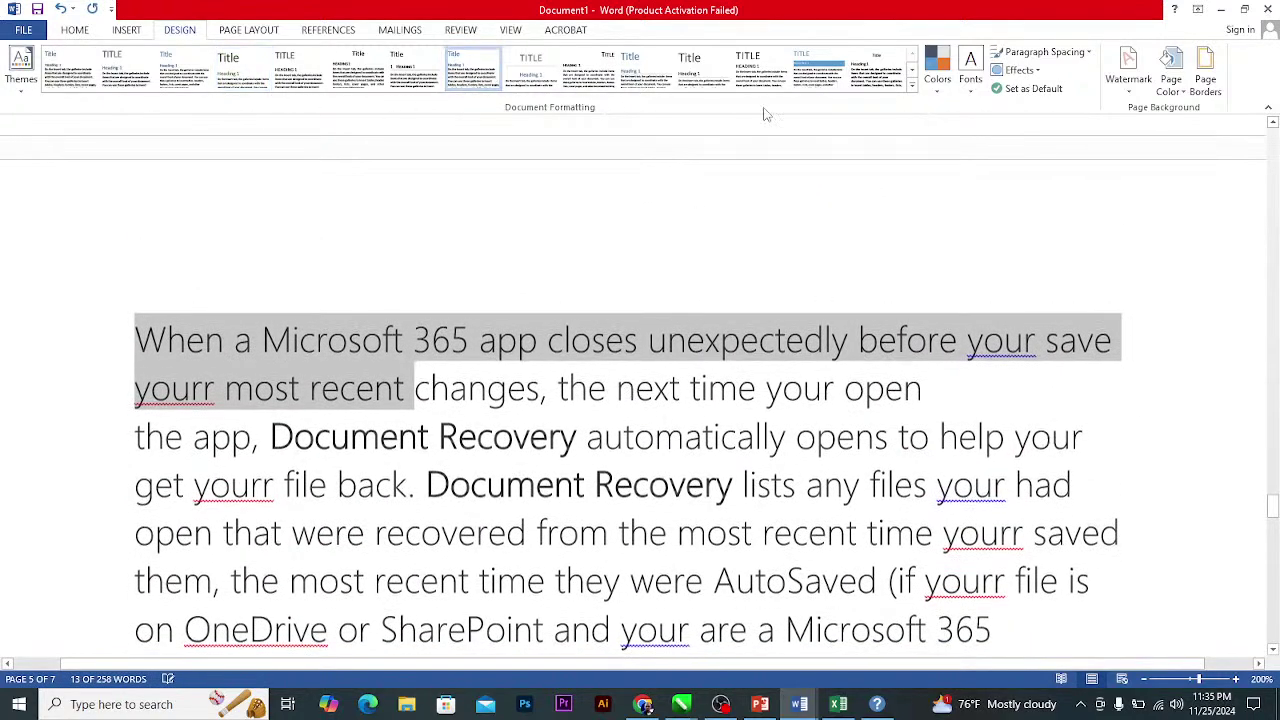
{"action": "left_click", "coordinate": [912, 86]}
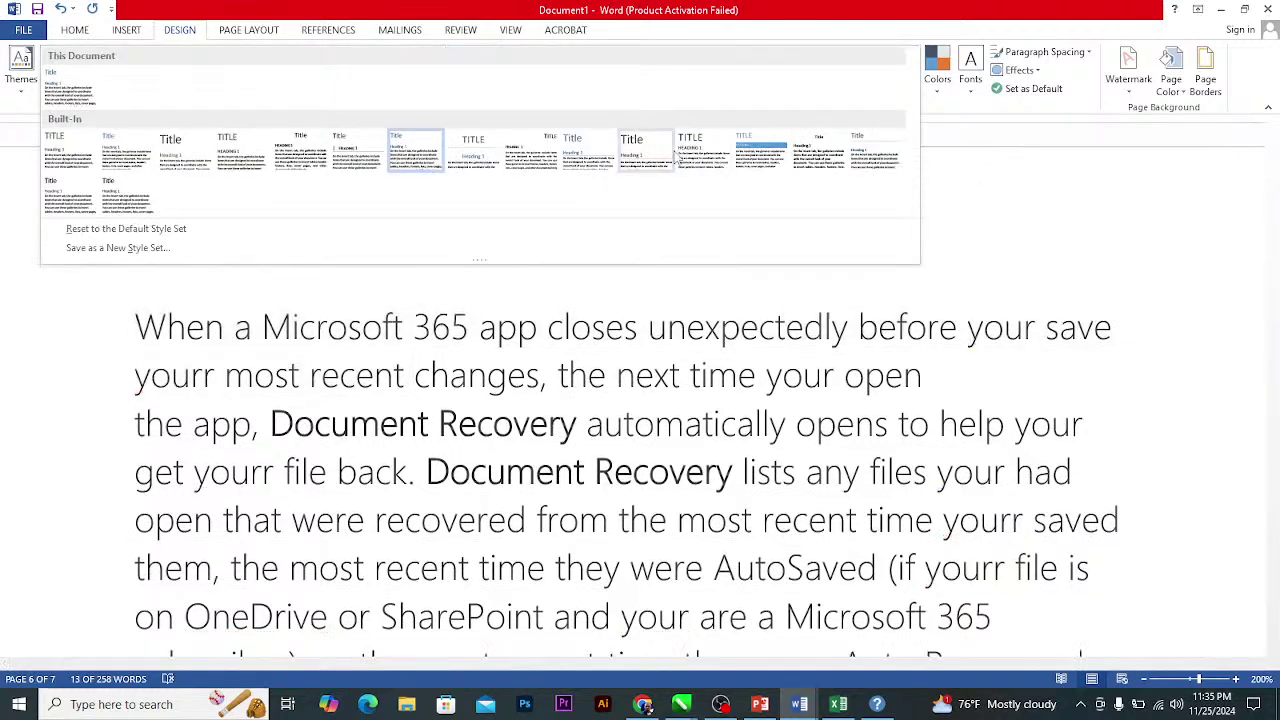
{"action": "left_click", "coordinate": [764, 152]}
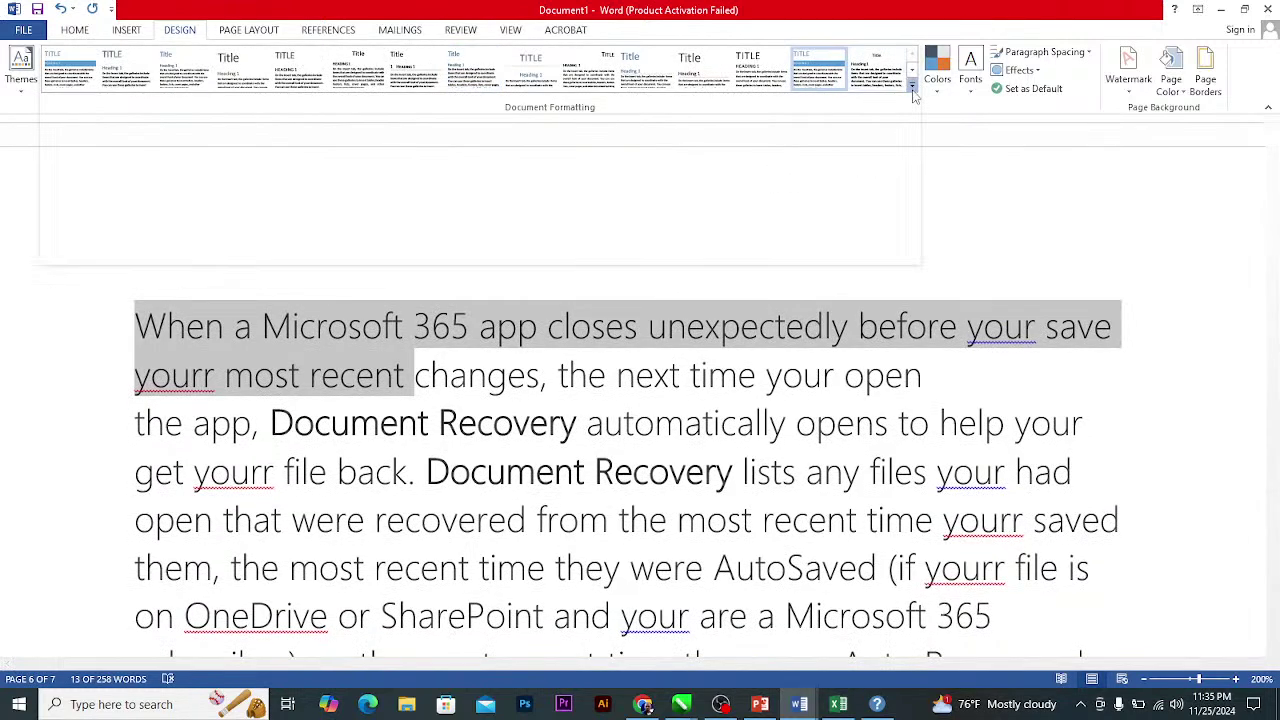
{"action": "left_click", "coordinate": [912, 88]}
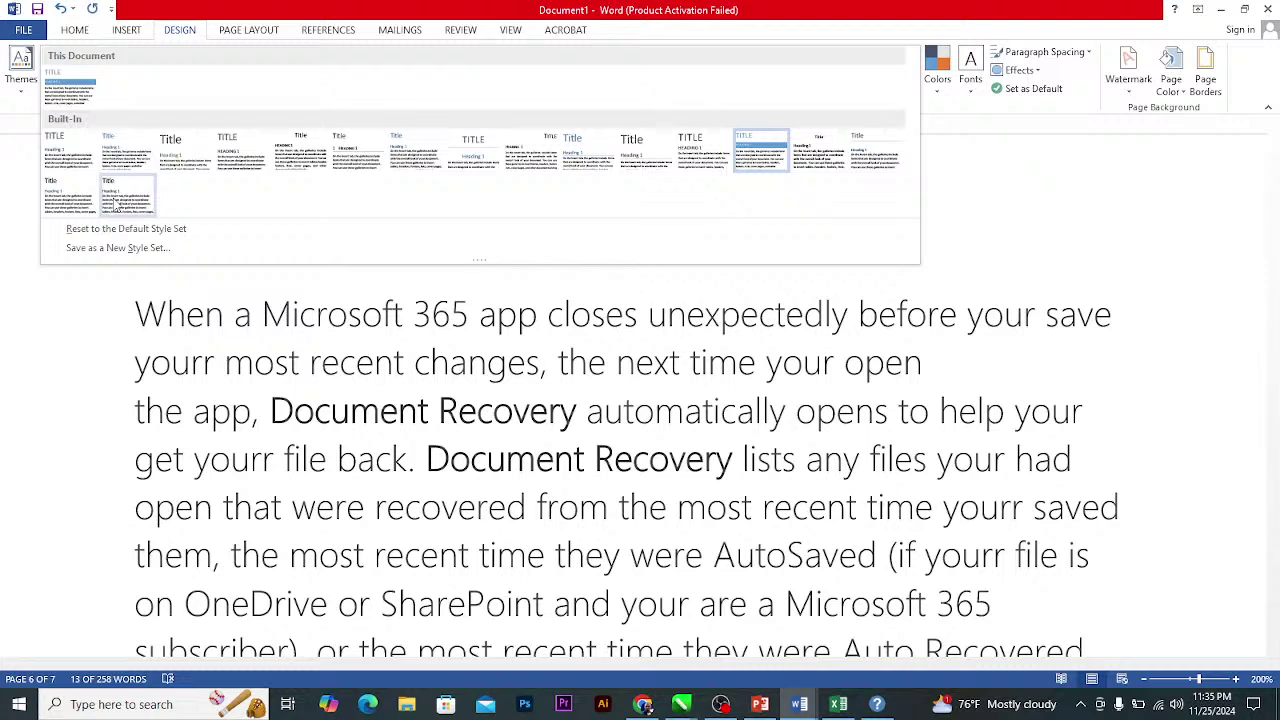
{"action": "key", "text": "Escape"}
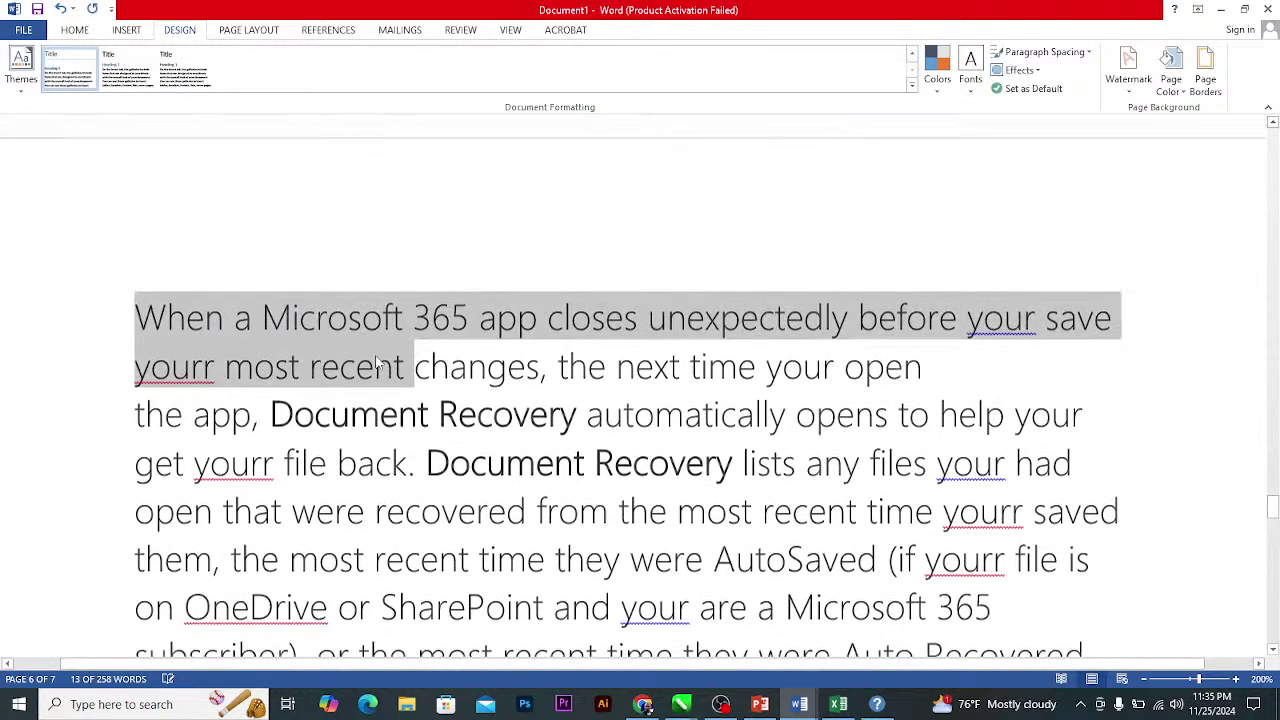
{"action": "left_click_drag", "start_coordinate": [1274, 510], "coordinate": [1260, 488]}
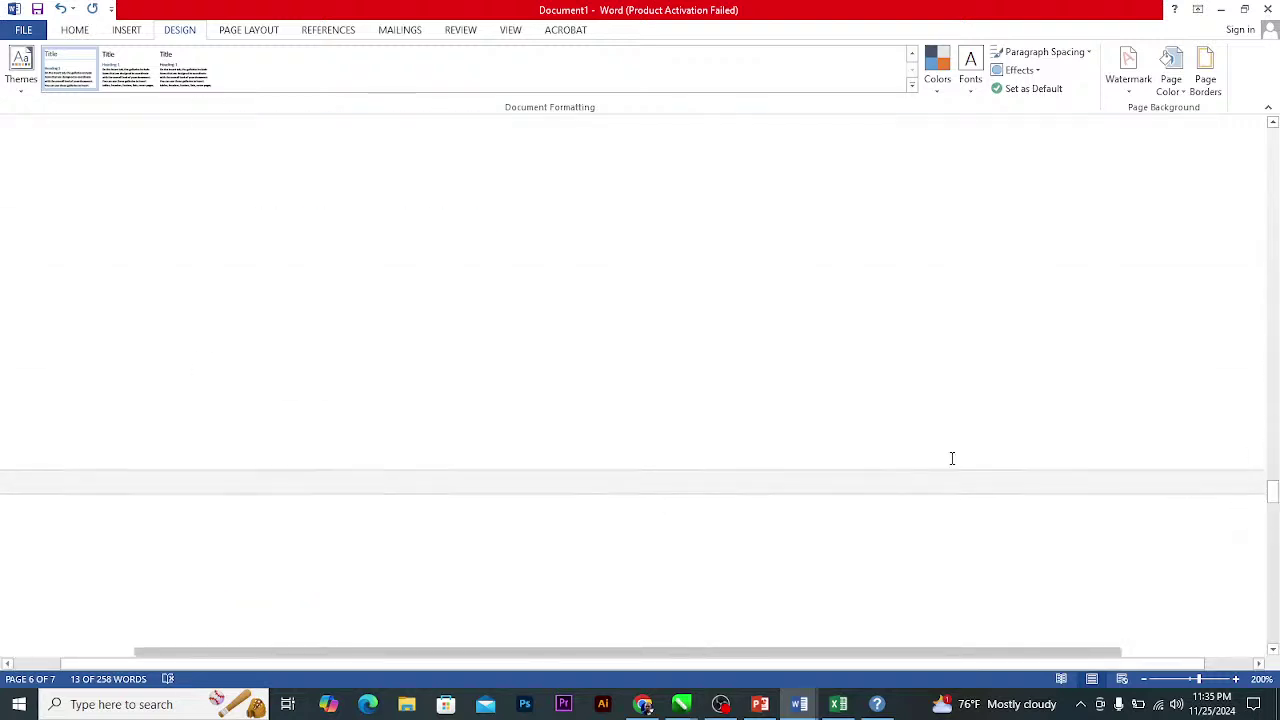
{"action": "left_click_drag", "start_coordinate": [1271, 489], "coordinate": [1271, 500]}
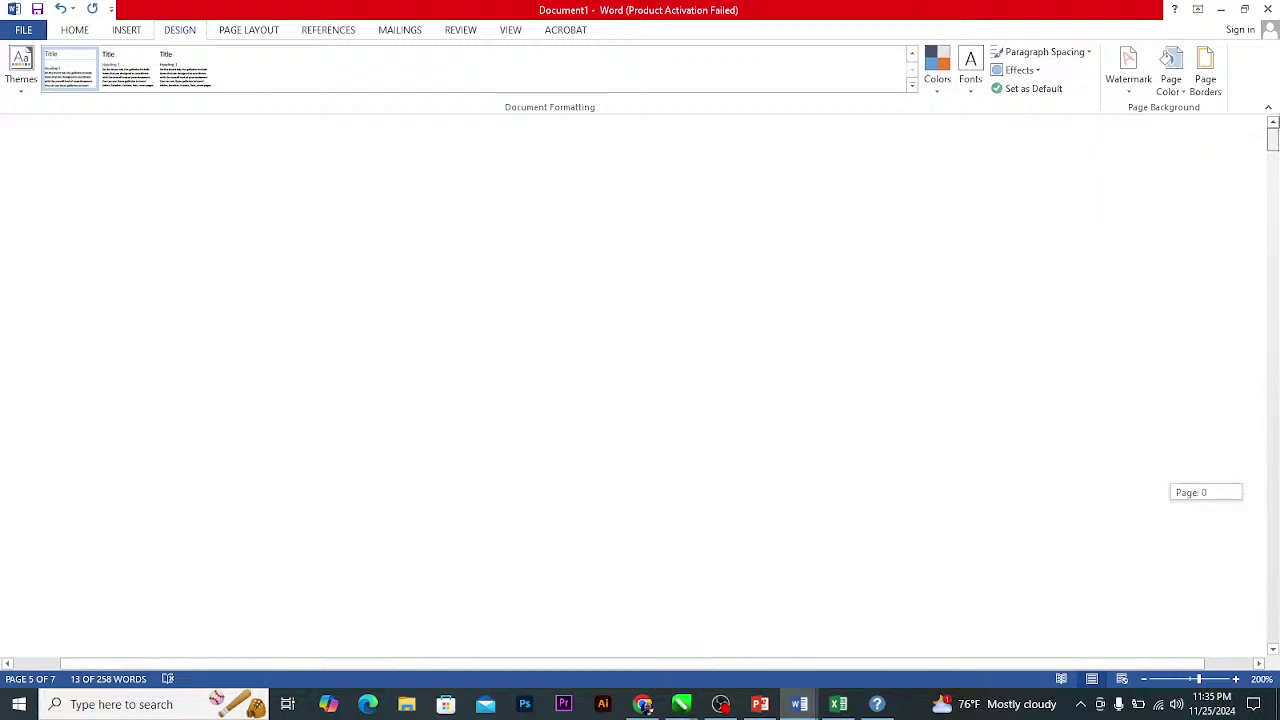
{"action": "left_click", "coordinate": [911, 85]}
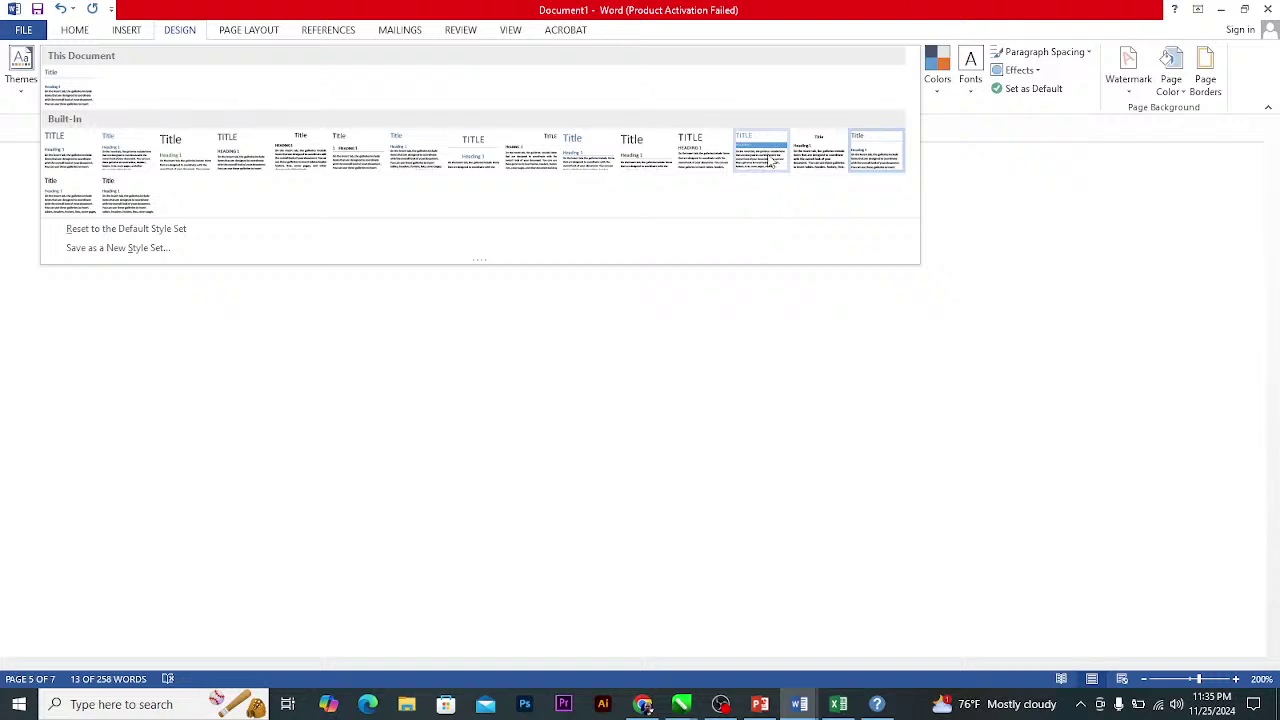
{"action": "left_click", "coordinate": [130, 36]}
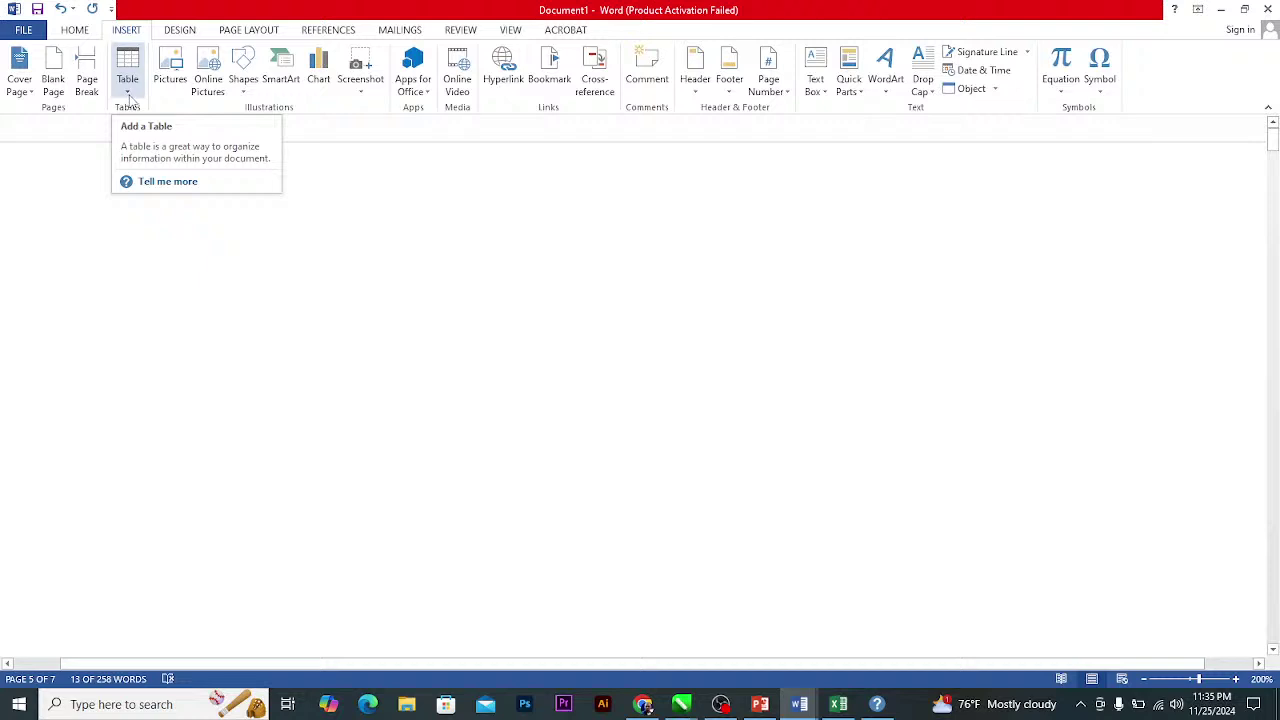
{"action": "left_click", "coordinate": [180, 30]}
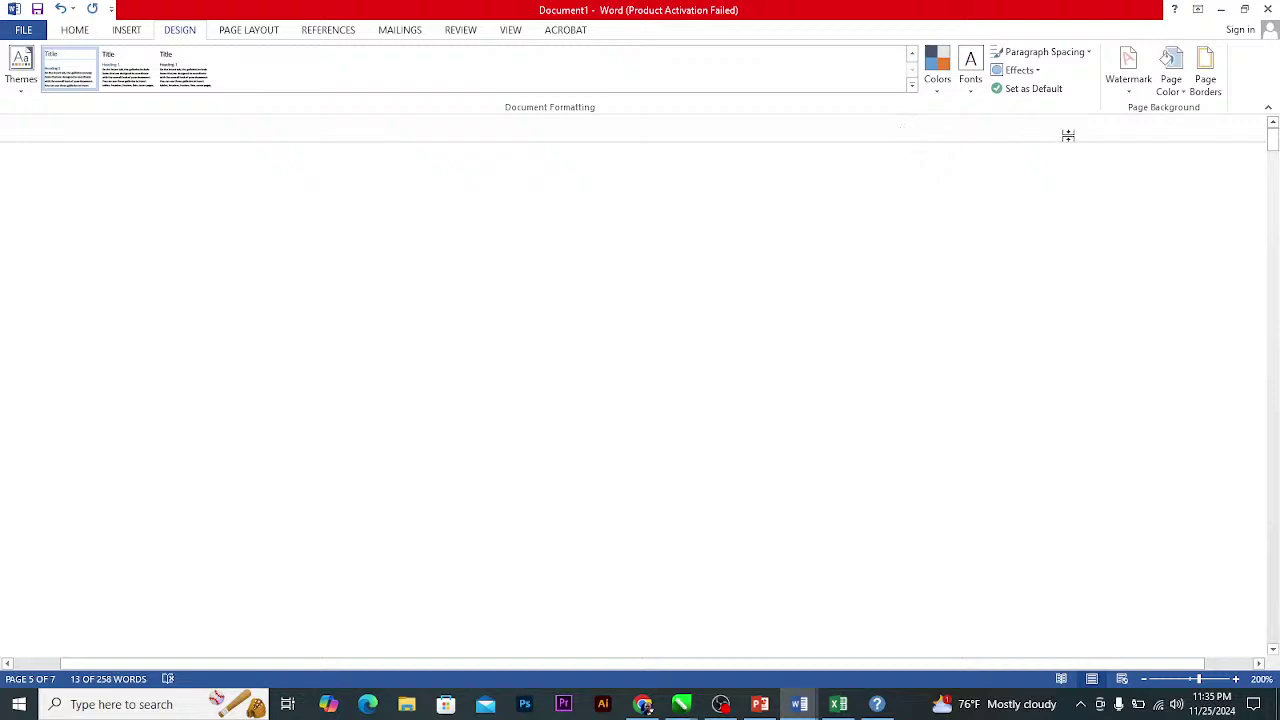
Add the CONFIDENTIAL 1 diagonal watermark to the document and check it on the pages.
{"action": "left_click", "coordinate": [1130, 80]}
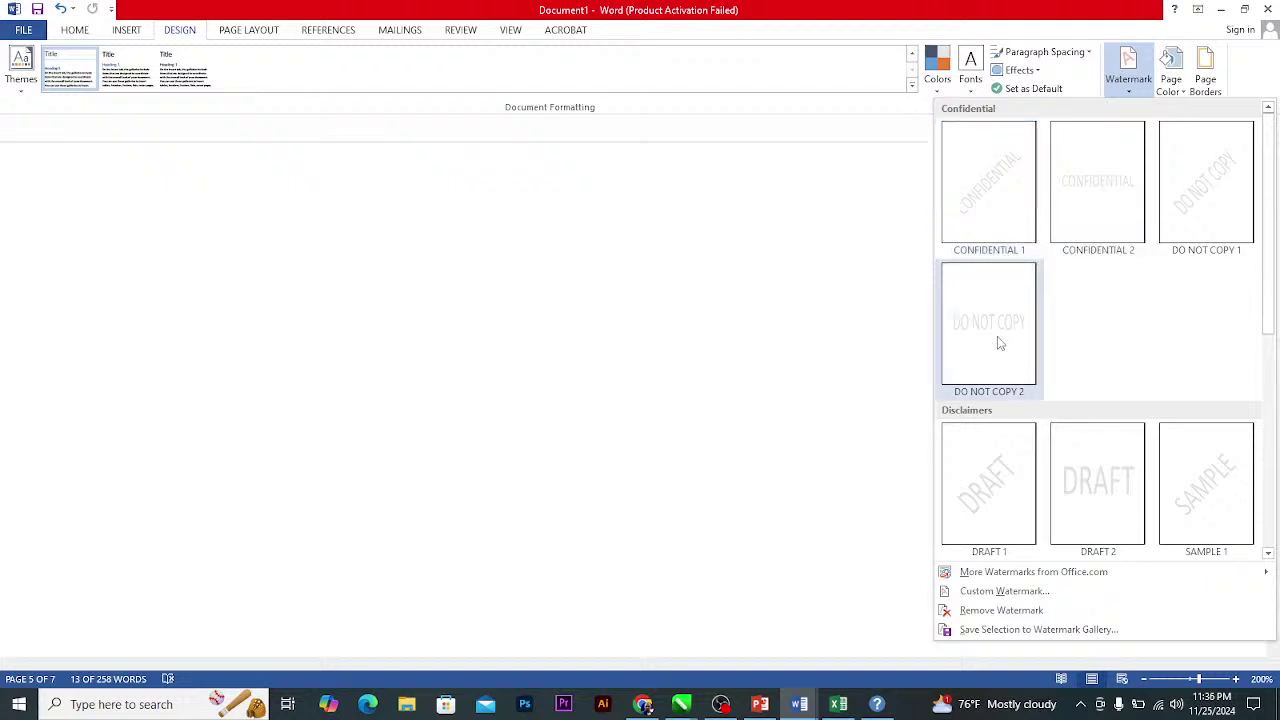
{"action": "left_click", "coordinate": [1006, 211]}
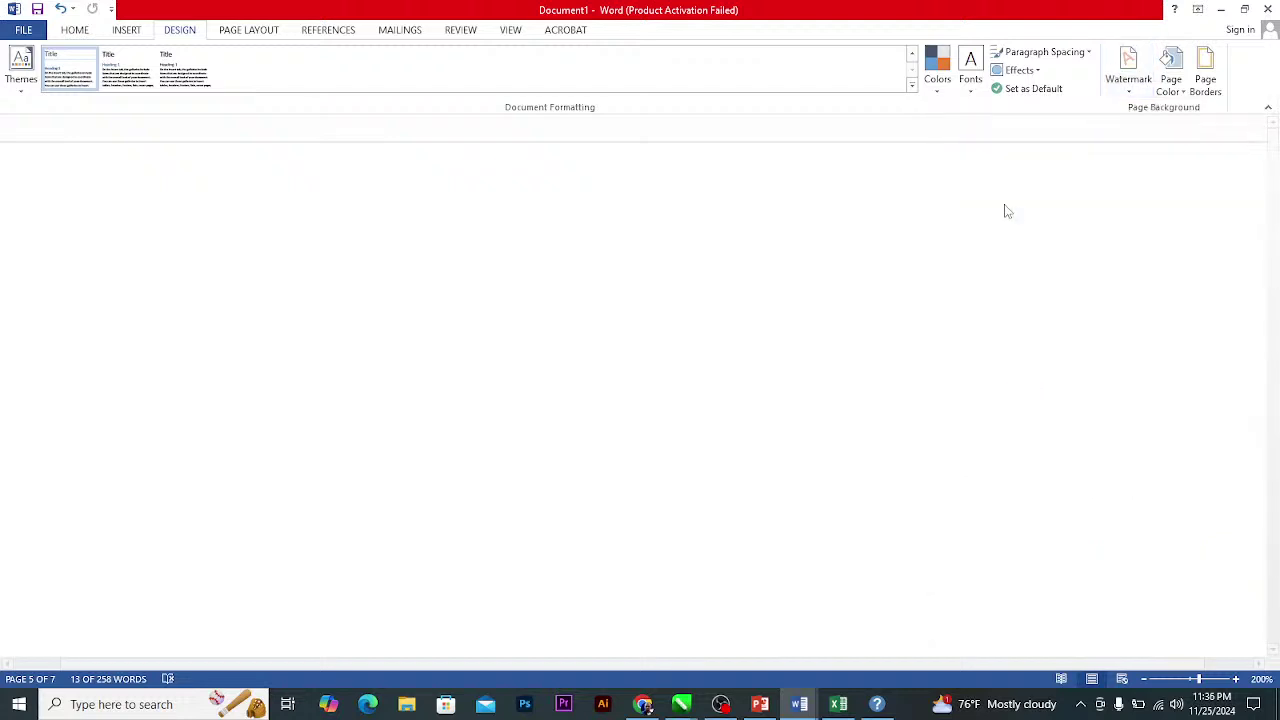
{"action": "scroll", "coordinate": [793, 343], "scroll_direction": "down", "scroll_amount": 15}
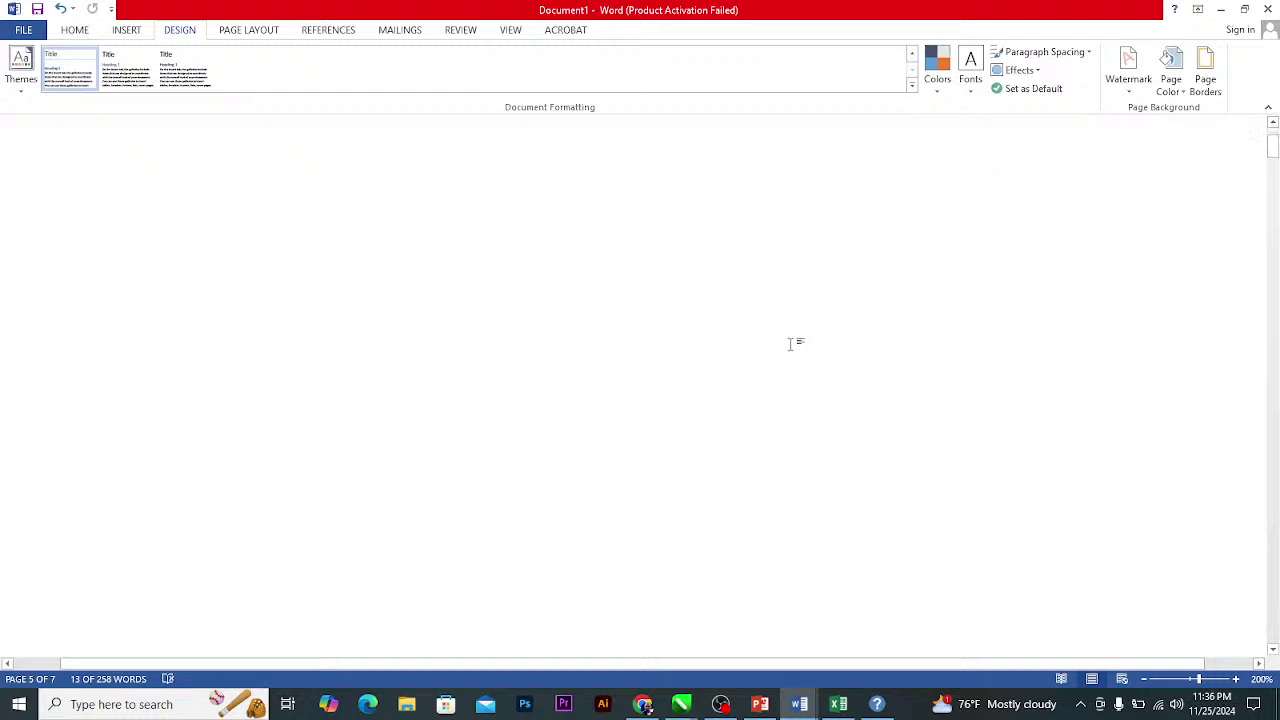
{"action": "scroll", "coordinate": [751, 354], "scroll_direction": "down", "scroll_amount": 10}
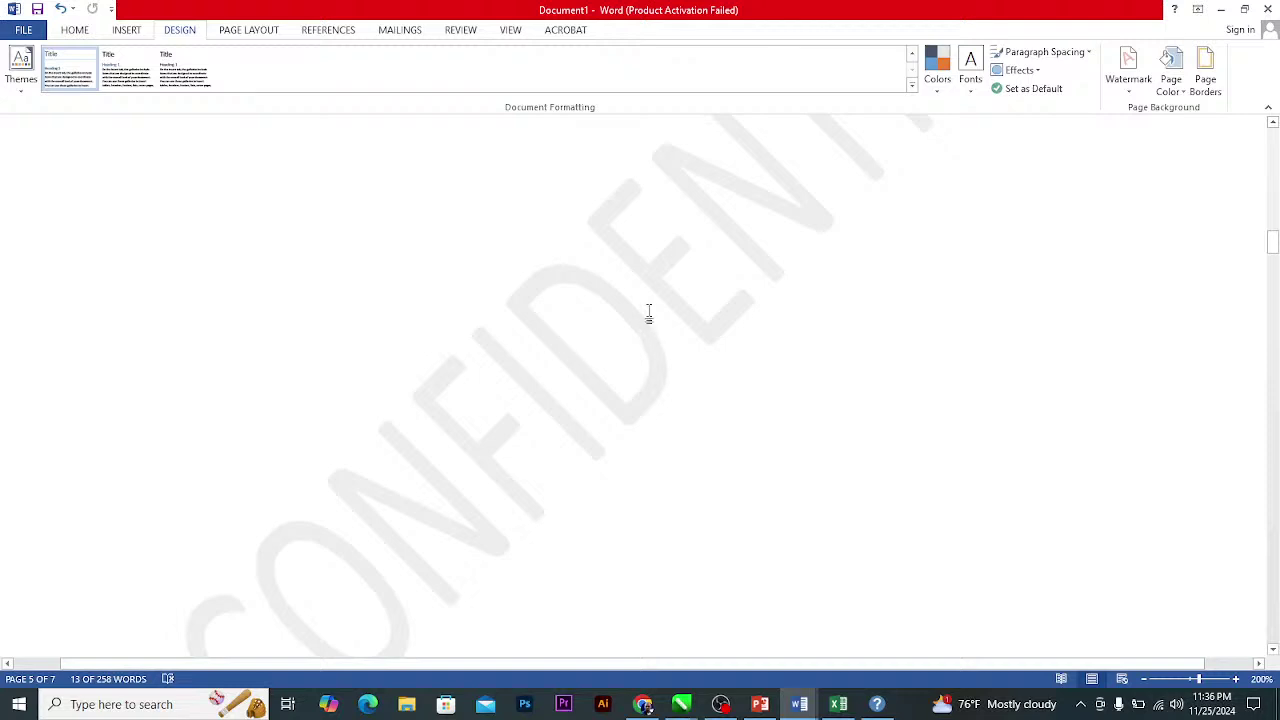
{"action": "scroll", "coordinate": [649, 314], "scroll_direction": "up", "scroll_amount": 5}
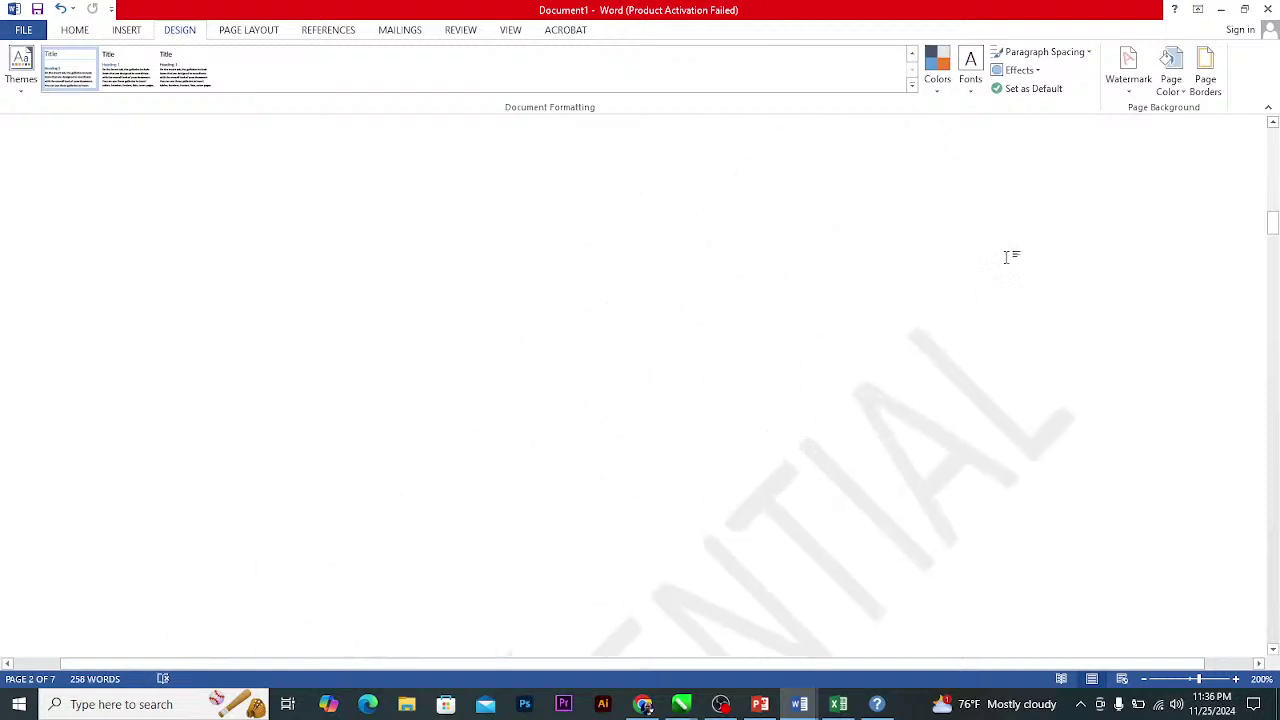
{"action": "left_click", "coordinate": [1130, 62]}
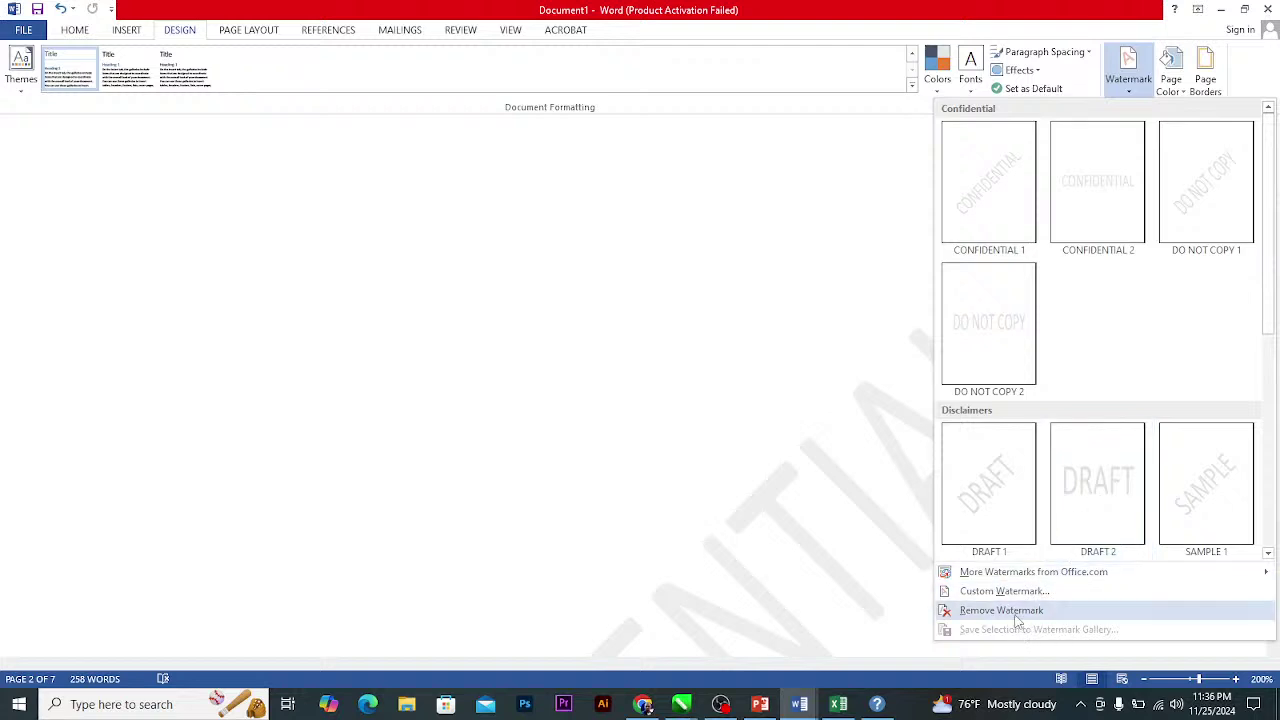
{"action": "left_click", "coordinate": [1070, 594]}
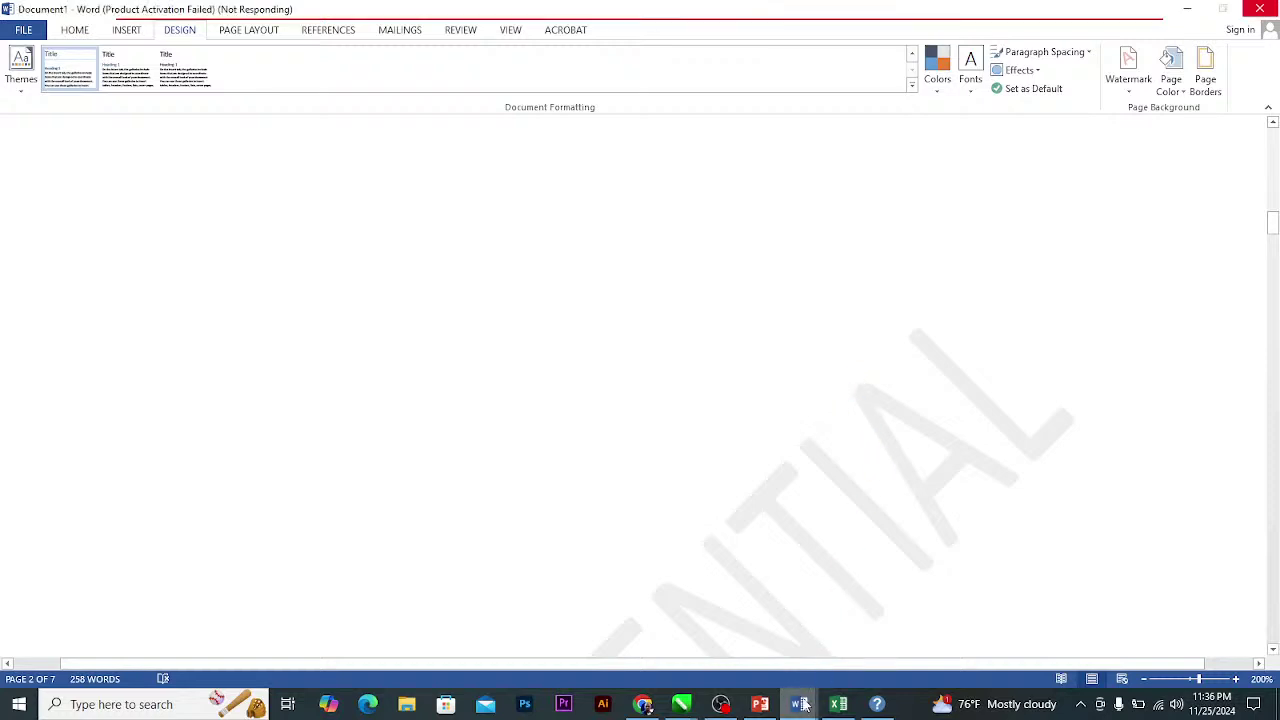
{"action": "mouse_move", "coordinate": [803, 710]}
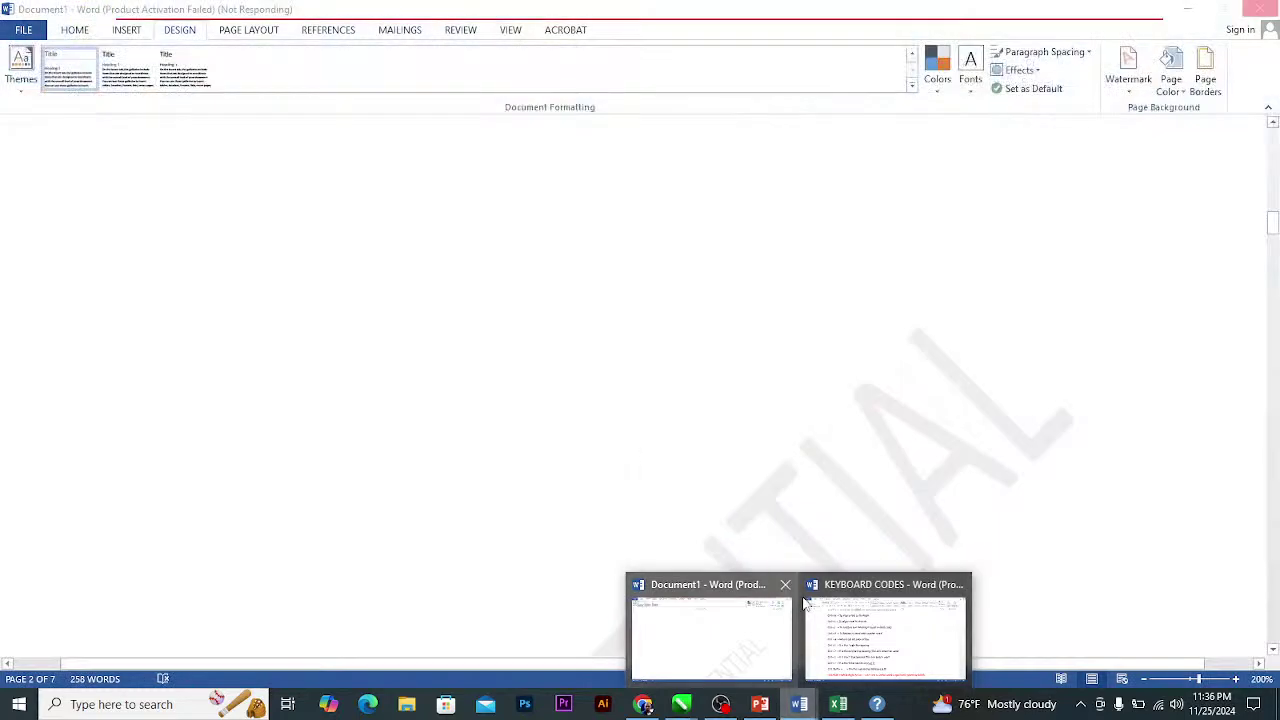
{"action": "left_click", "coordinate": [748, 620]}
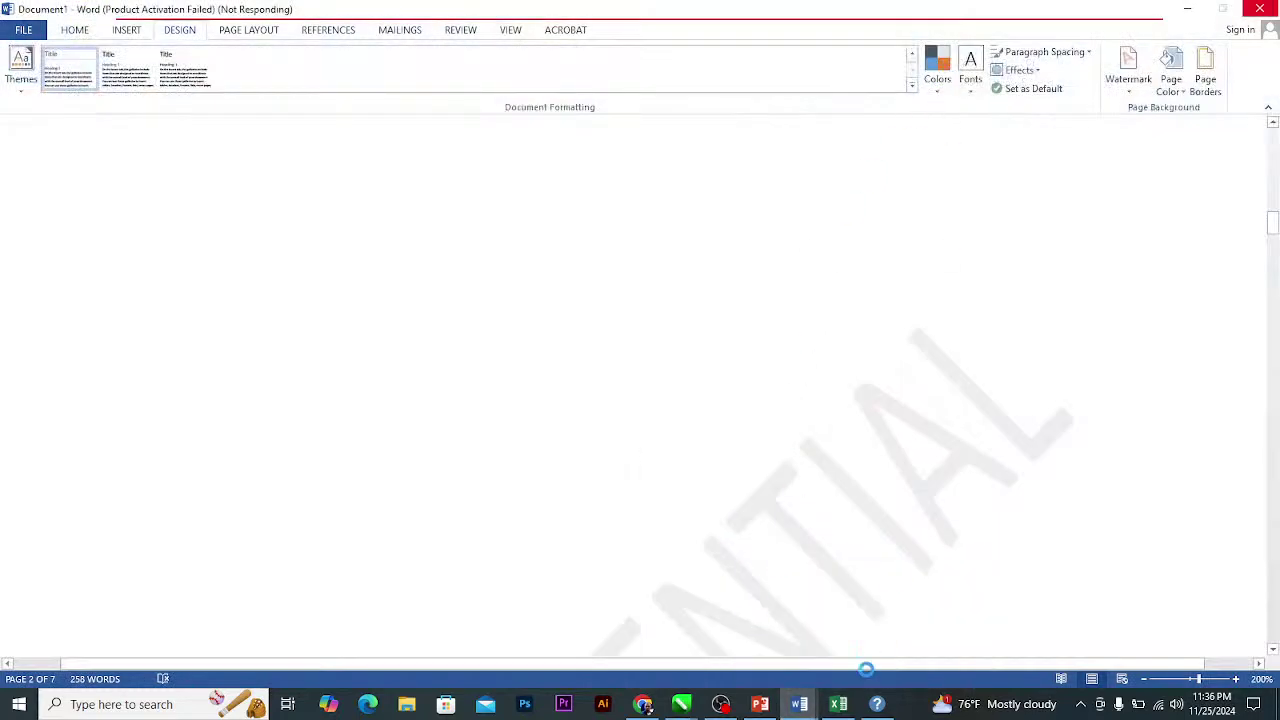
{"action": "mouse_move", "coordinate": [799, 704]}
{"action": "left_click", "coordinate": [880, 590]}
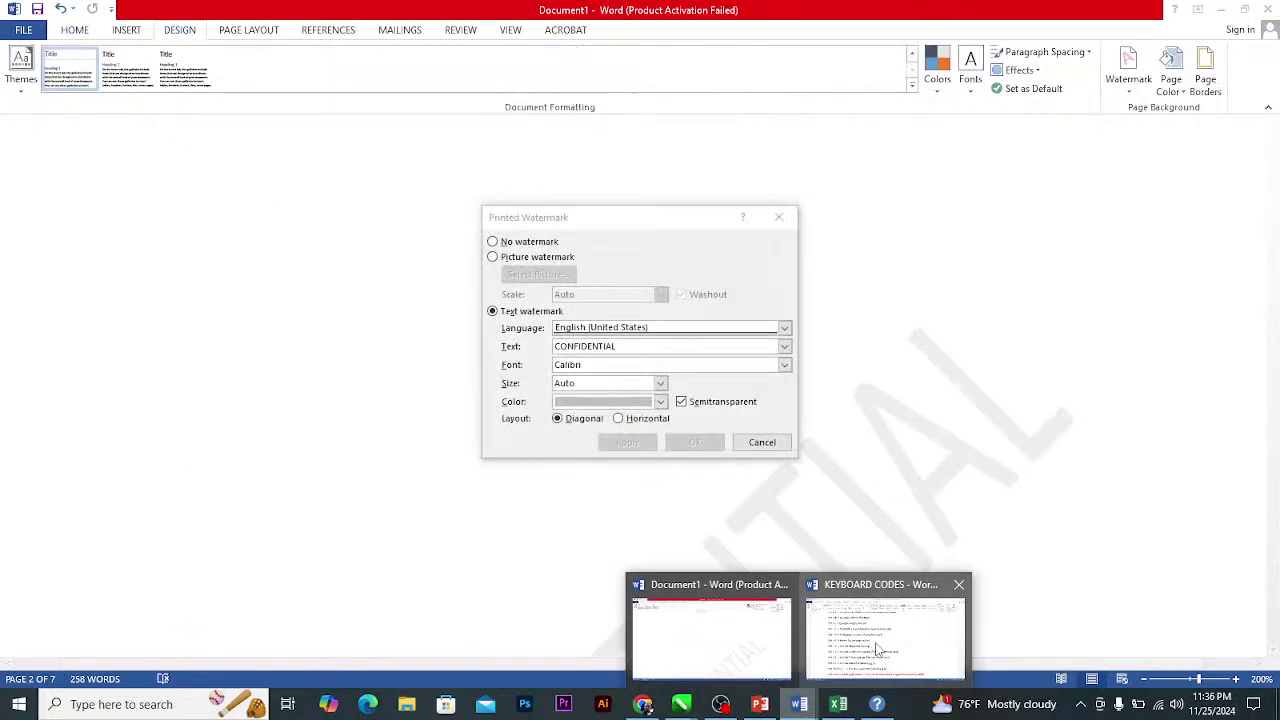
{"action": "left_click", "coordinate": [764, 443]}
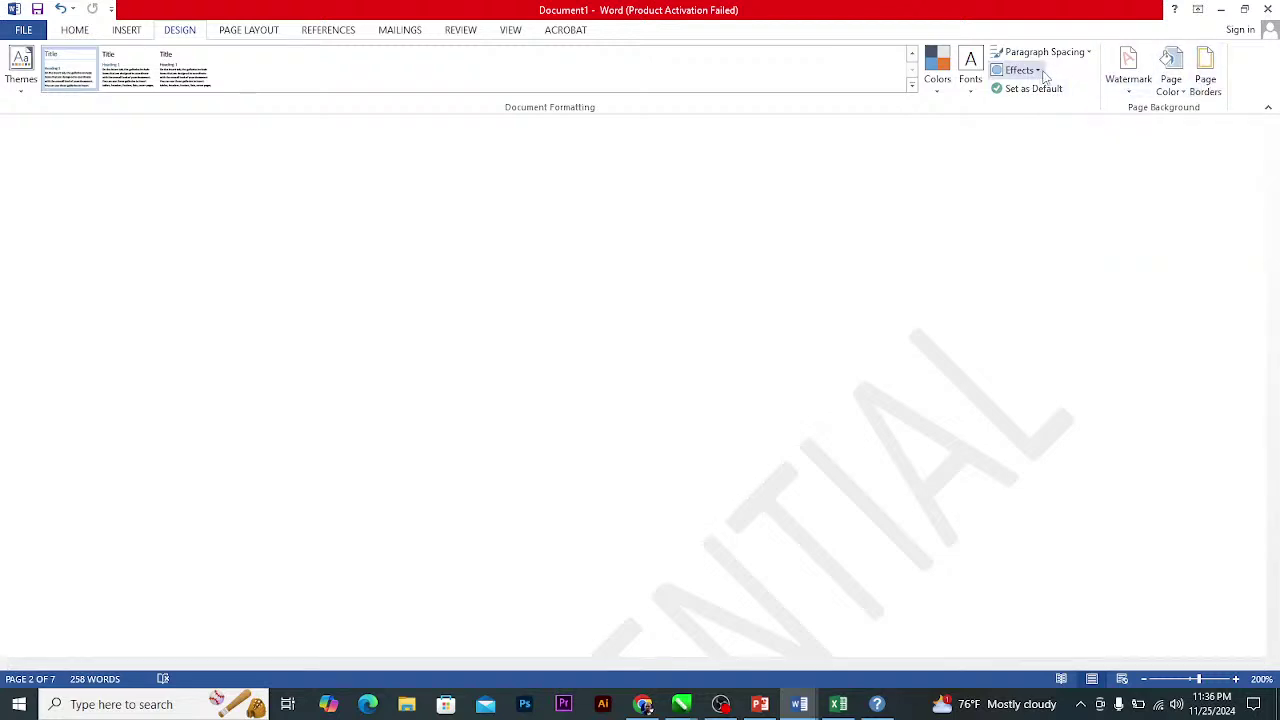
{"action": "left_click", "coordinate": [1207, 80]}
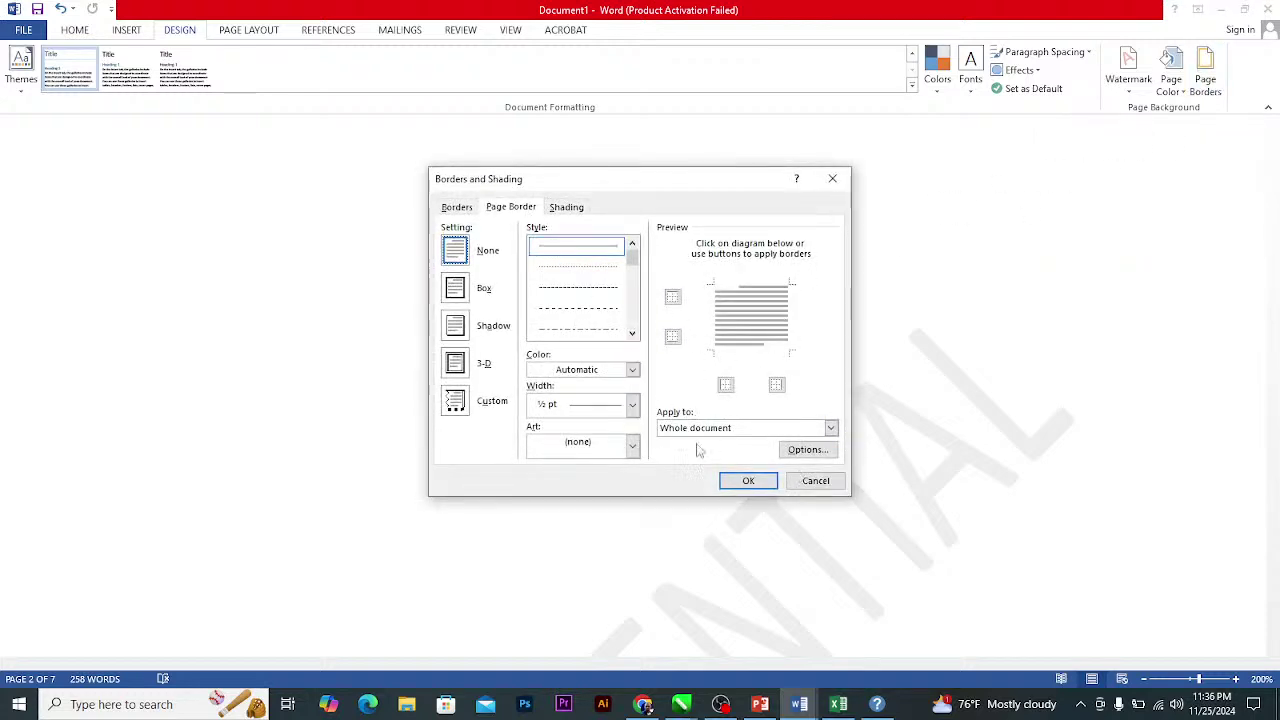
{"action": "left_click", "coordinate": [796, 477]}
Create a new blank document.
{"action": "key", "text": "ctrl+n"}
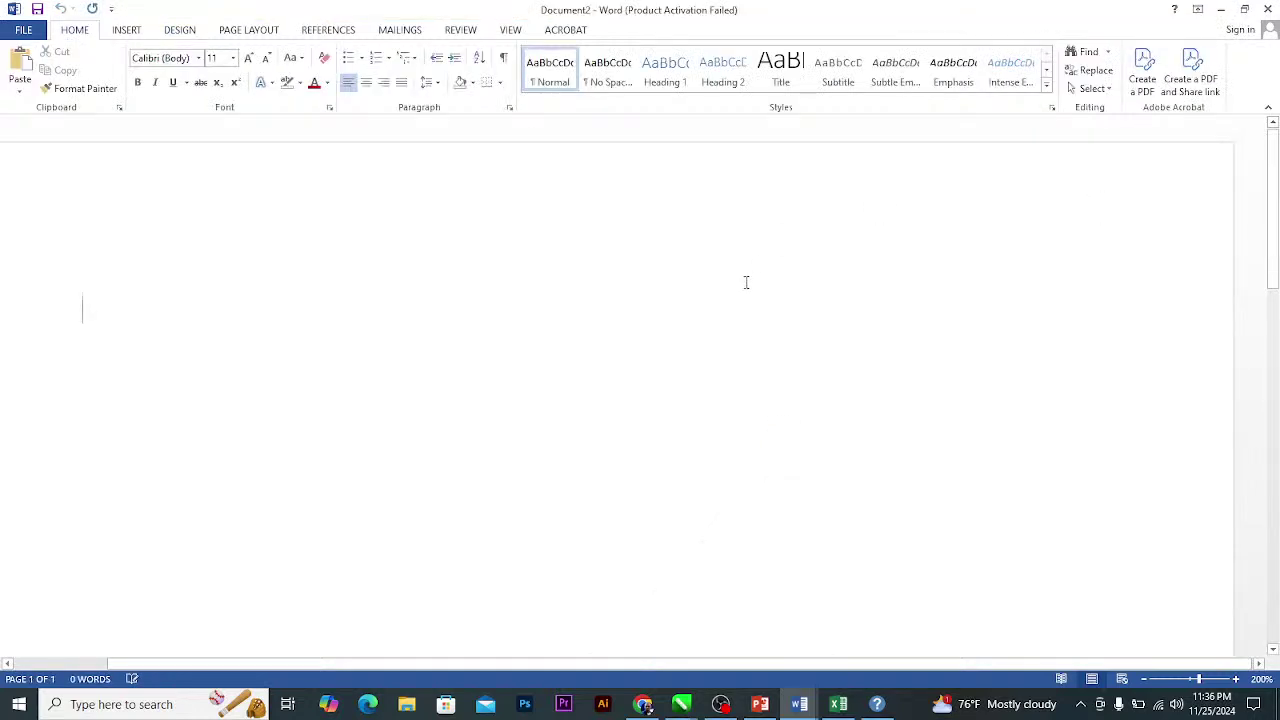
{"action": "scroll", "coordinate": [874, 237], "scroll_direction": "down", "scroll_amount": 5}
{"action": "left_click", "coordinate": [185, 30]}
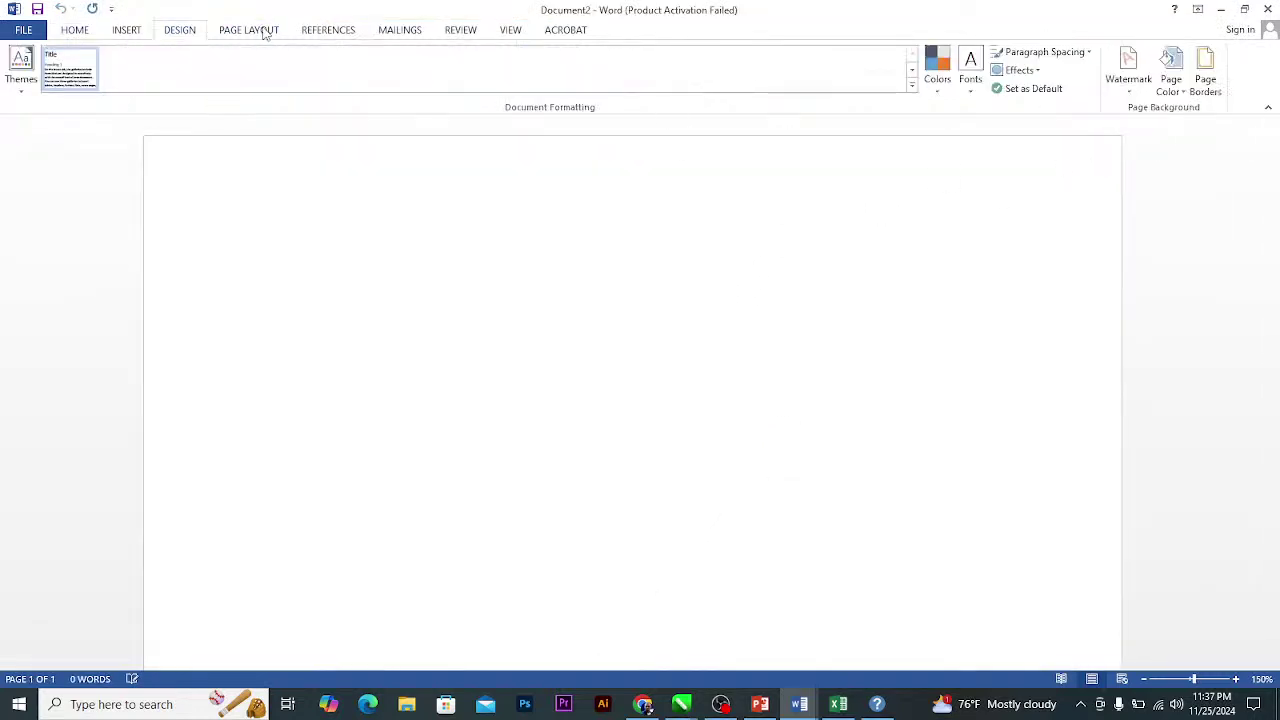
Choose a black 3 pt triple-line box border for the paragraph in the borders and shading settings.
{"action": "left_click", "coordinate": [1207, 80]}
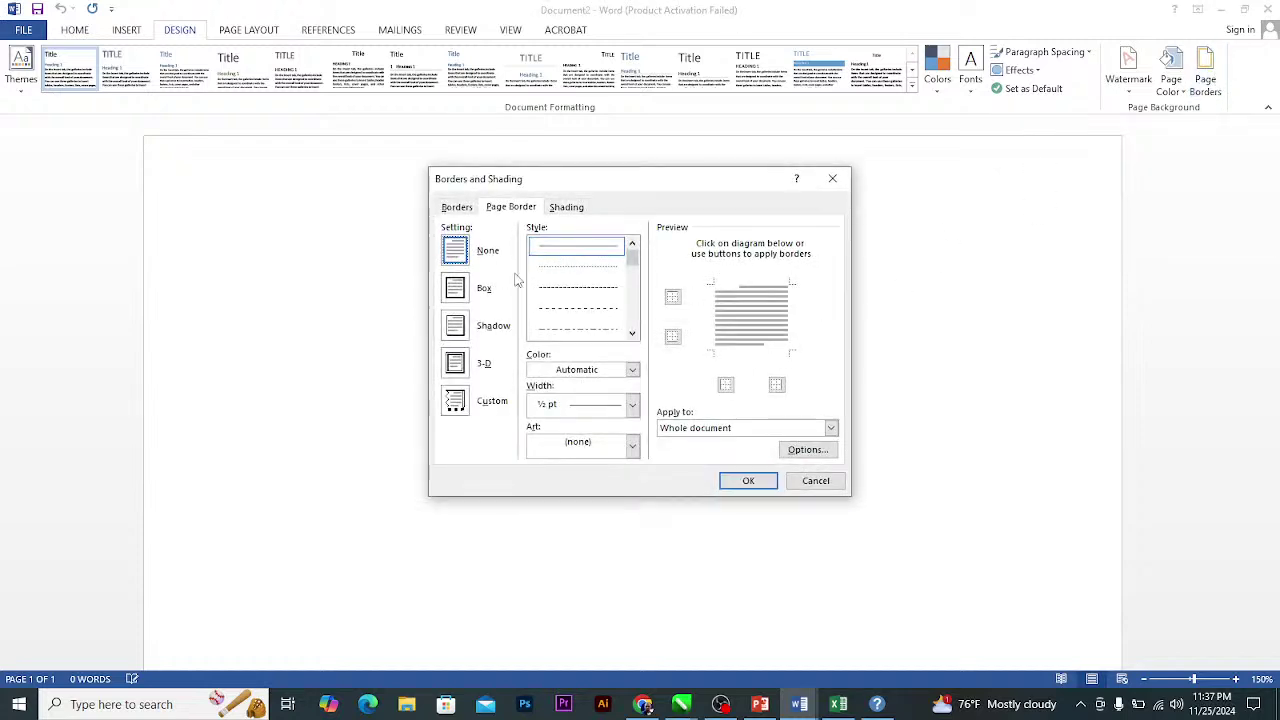
{"action": "left_click", "coordinate": [457, 208]}
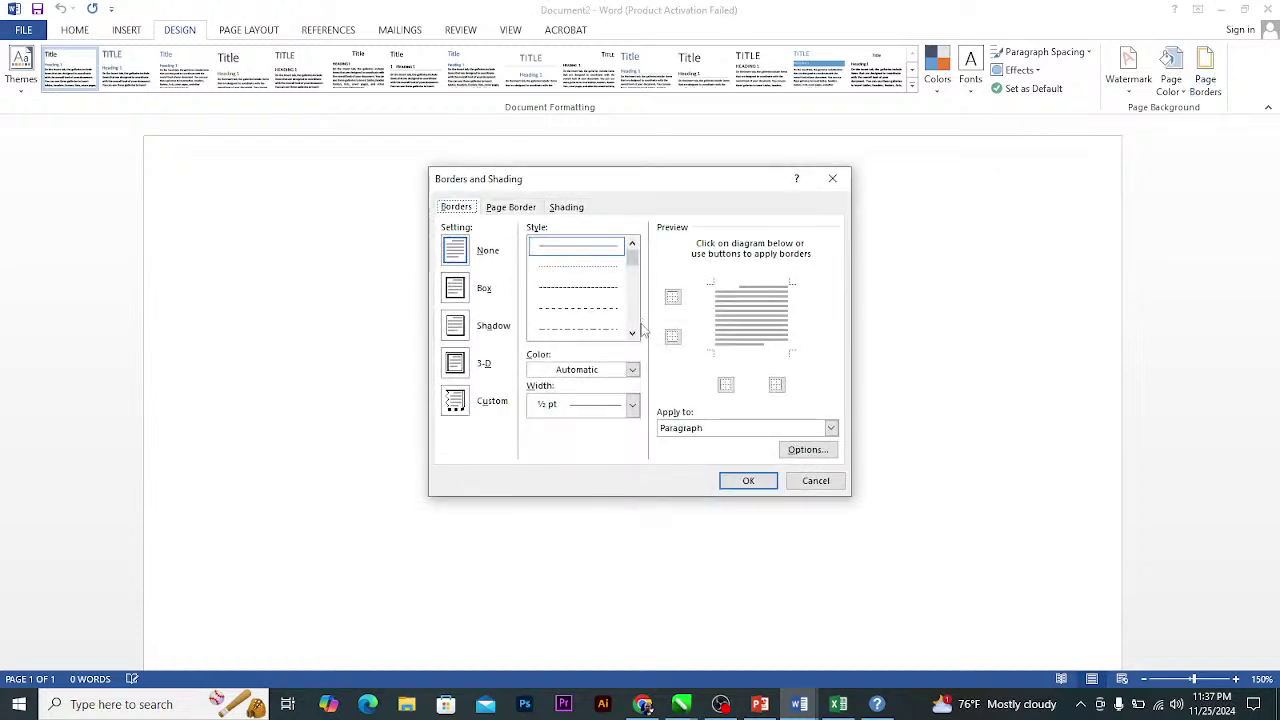
{"action": "left_click_drag", "start_coordinate": [632, 258], "coordinate": [634, 308]}
{"action": "left_click", "coordinate": [601, 256]}
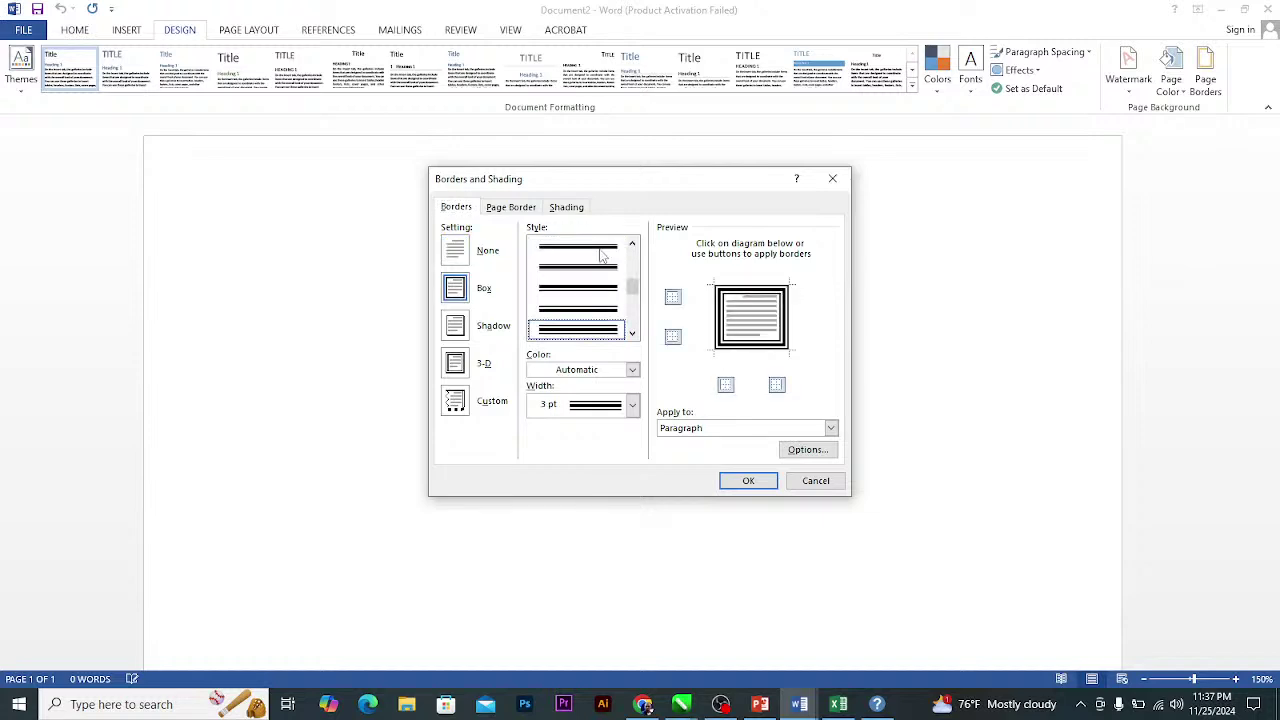
Set the page border for the whole document to a dark orange box with a thick-and-thin double line.
{"action": "left_click", "coordinate": [513, 208]}
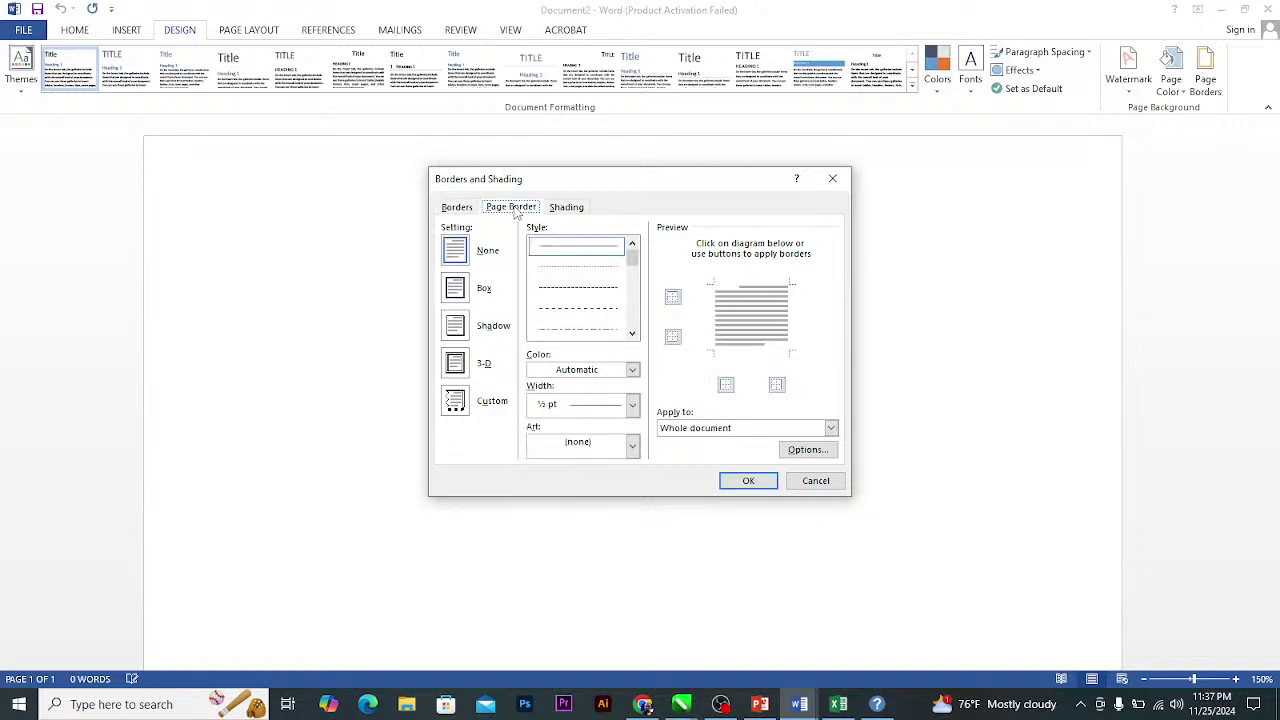
{"action": "left_click", "coordinate": [632, 371]}
{"action": "left_click", "coordinate": [616, 468]}
{"action": "left_click", "coordinate": [632, 370]}
{"action": "left_click", "coordinate": [604, 476]}
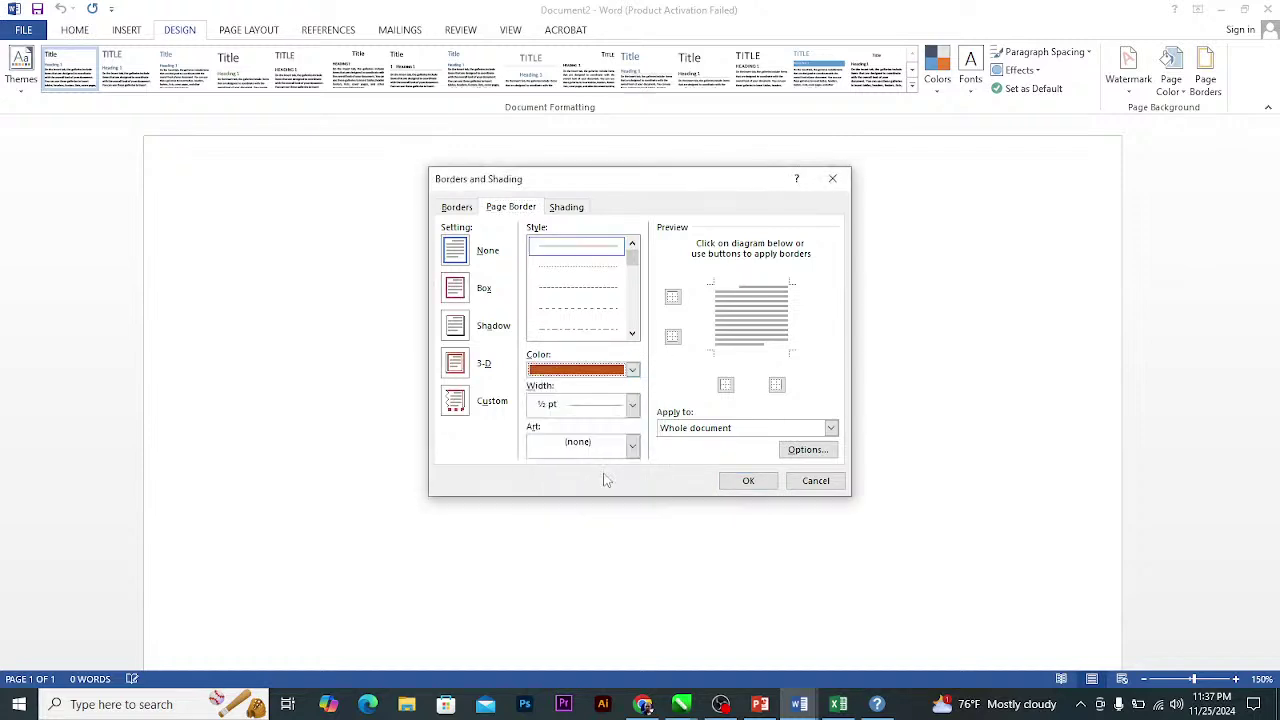
{"action": "left_click", "coordinate": [632, 404]}
{"action": "left_click", "coordinate": [585, 575]}
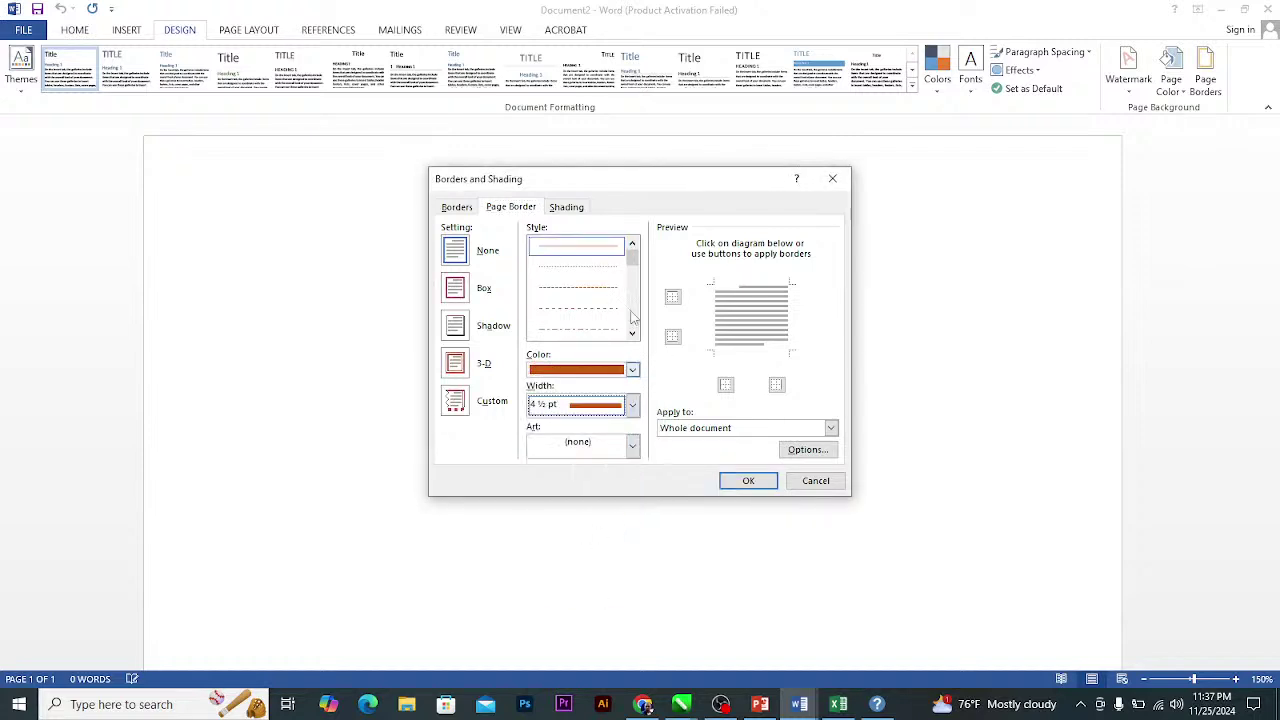
{"action": "scroll", "coordinate": [630, 298], "scroll_direction": "down", "scroll_amount": 1}
{"action": "left_click", "coordinate": [620, 328]}
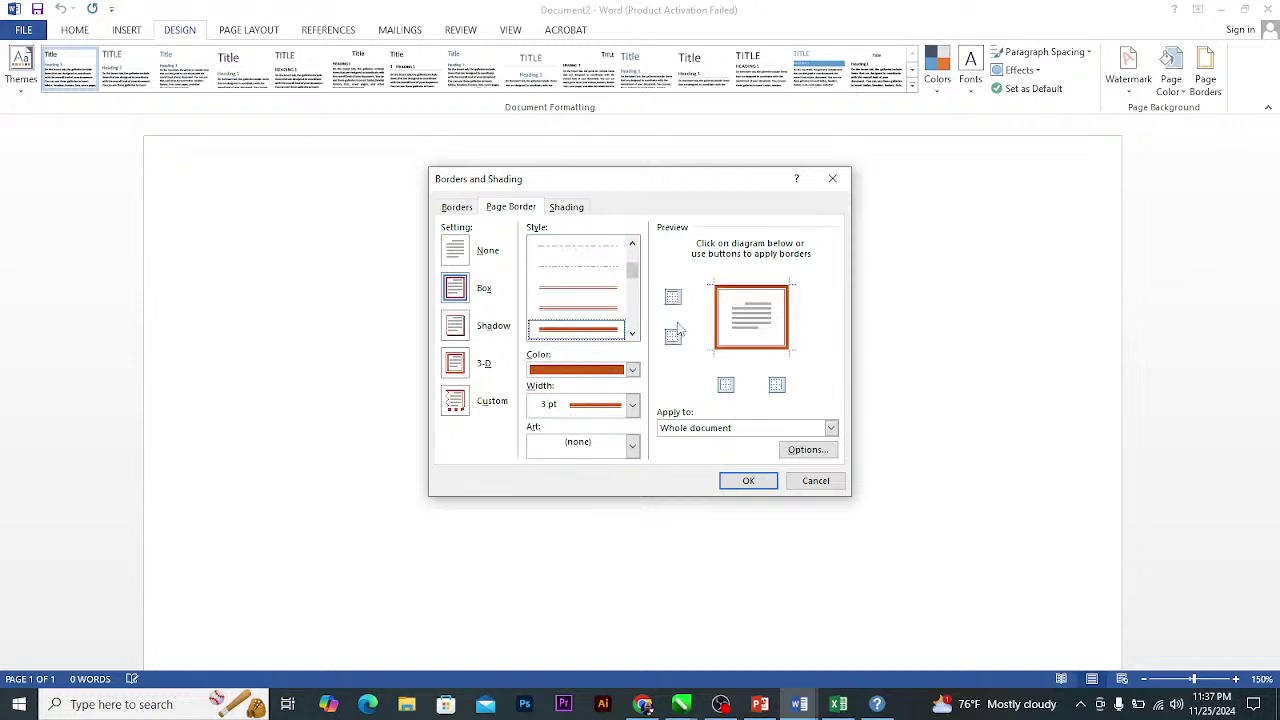
Set the dark orange page border's width to 6 pt, apply the borders and check them on the page.
{"action": "left_click", "coordinate": [568, 207]}
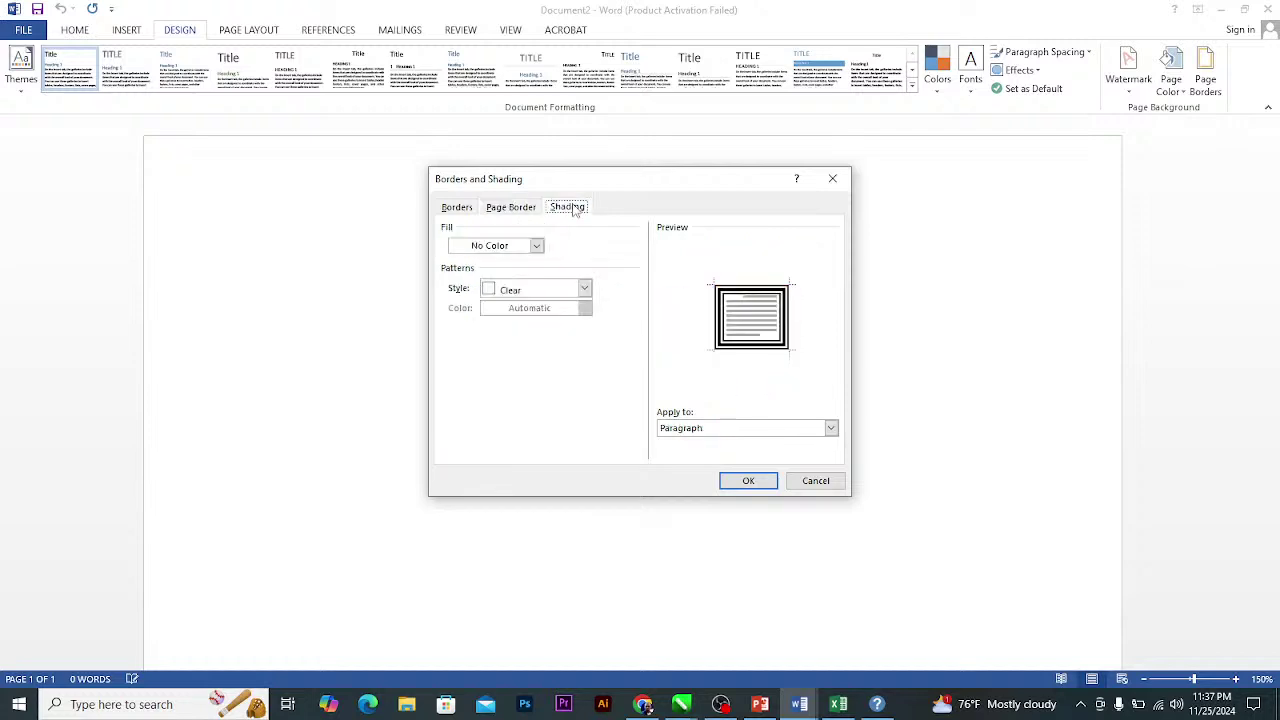
{"action": "left_click", "coordinate": [525, 209]}
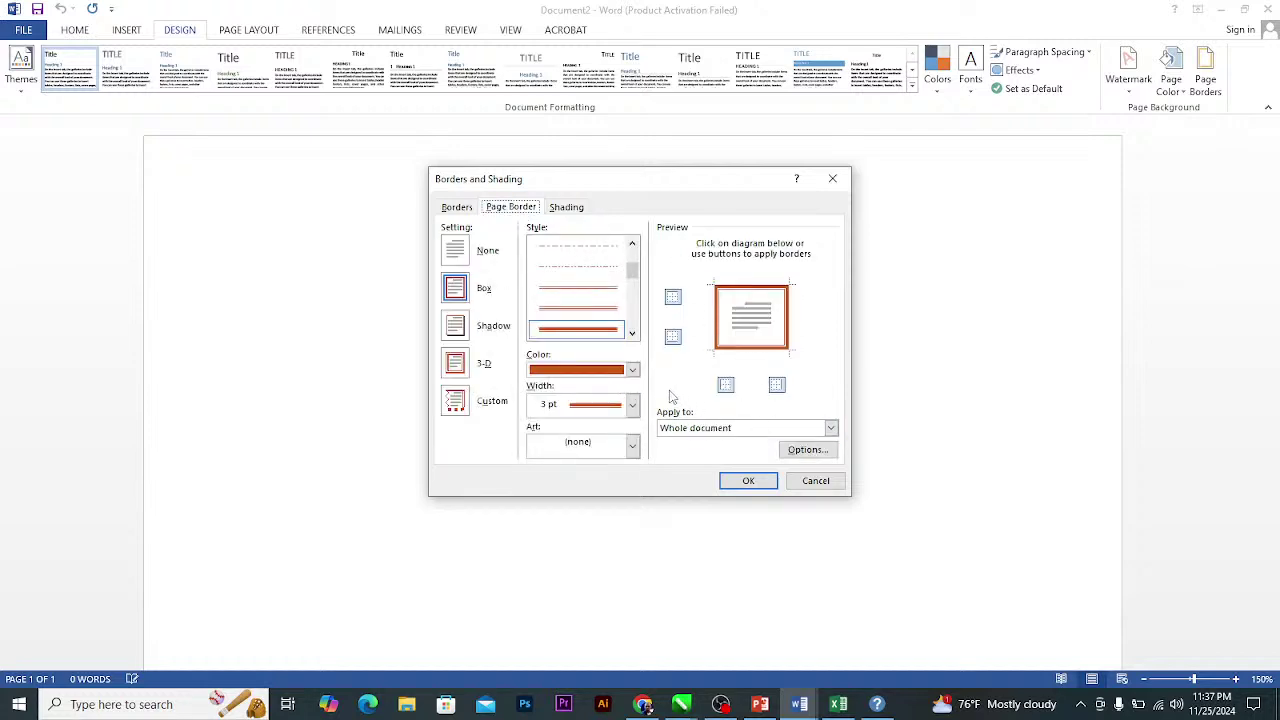
{"action": "left_click", "coordinate": [633, 405]}
{"action": "left_click", "coordinate": [600, 514]}
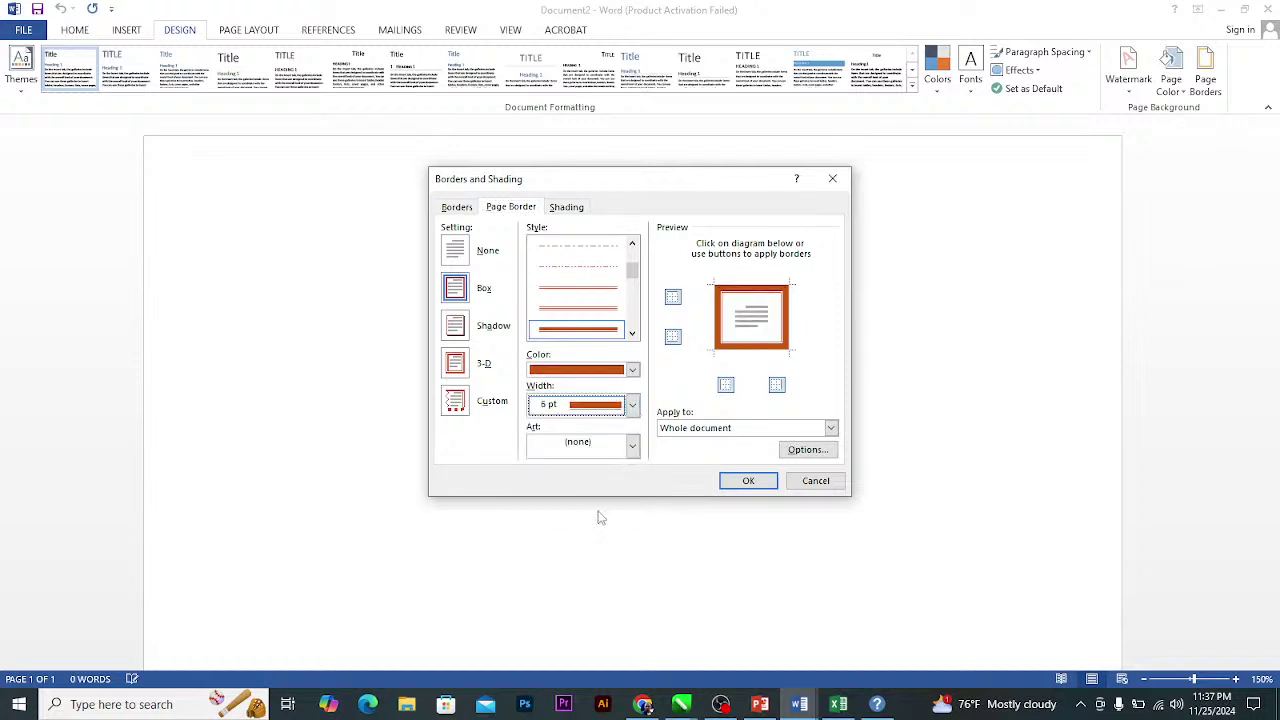
{"action": "left_click", "coordinate": [760, 480]}
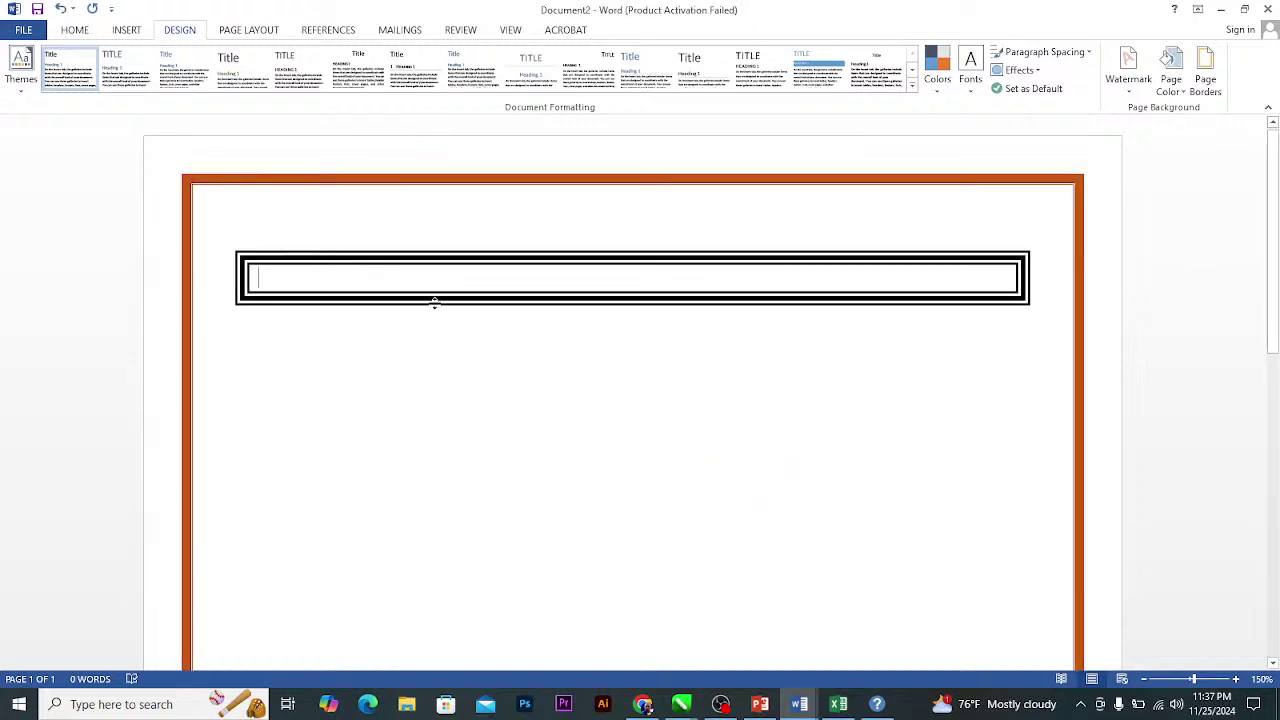
{"action": "scroll", "coordinate": [438, 305], "scroll_direction": "down", "scroll_amount": 10}
{"action": "scroll", "coordinate": [440, 309], "scroll_direction": "up", "scroll_amount": 3}
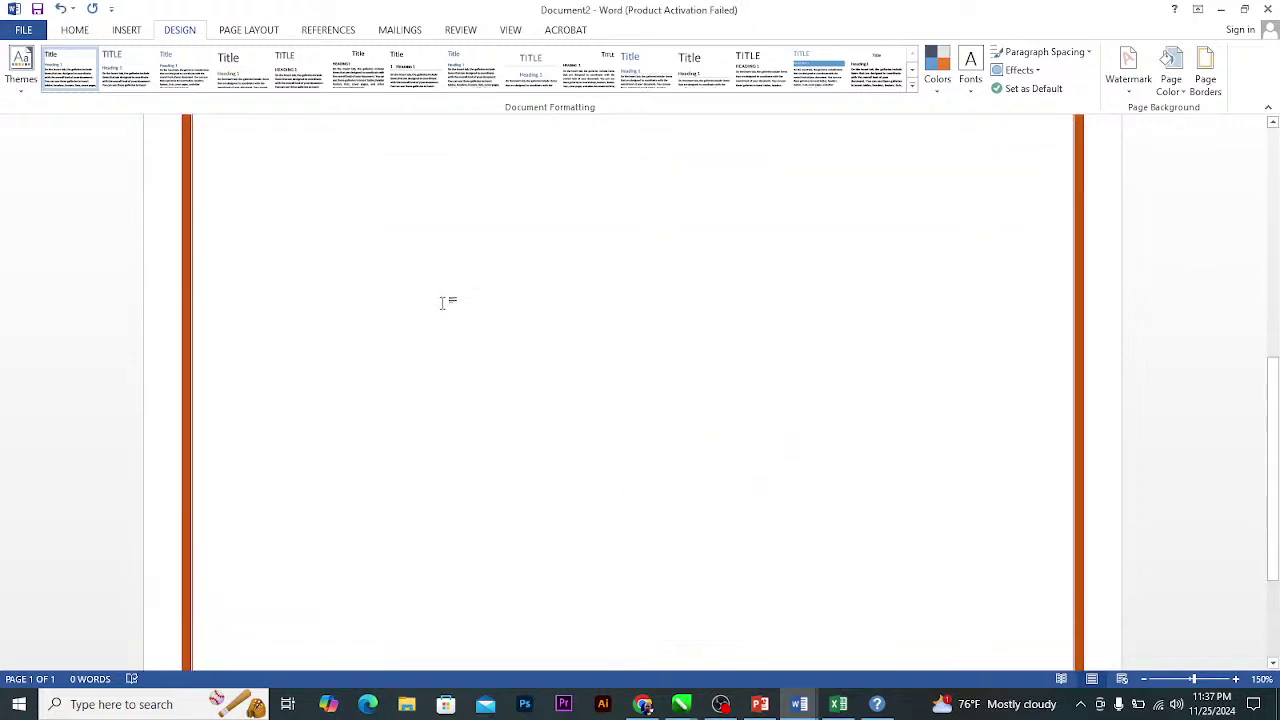
Replace the page border with the black-and-red curled art border, 31 pt wide, on the whole document.
{"action": "left_click", "coordinate": [1203, 82]}
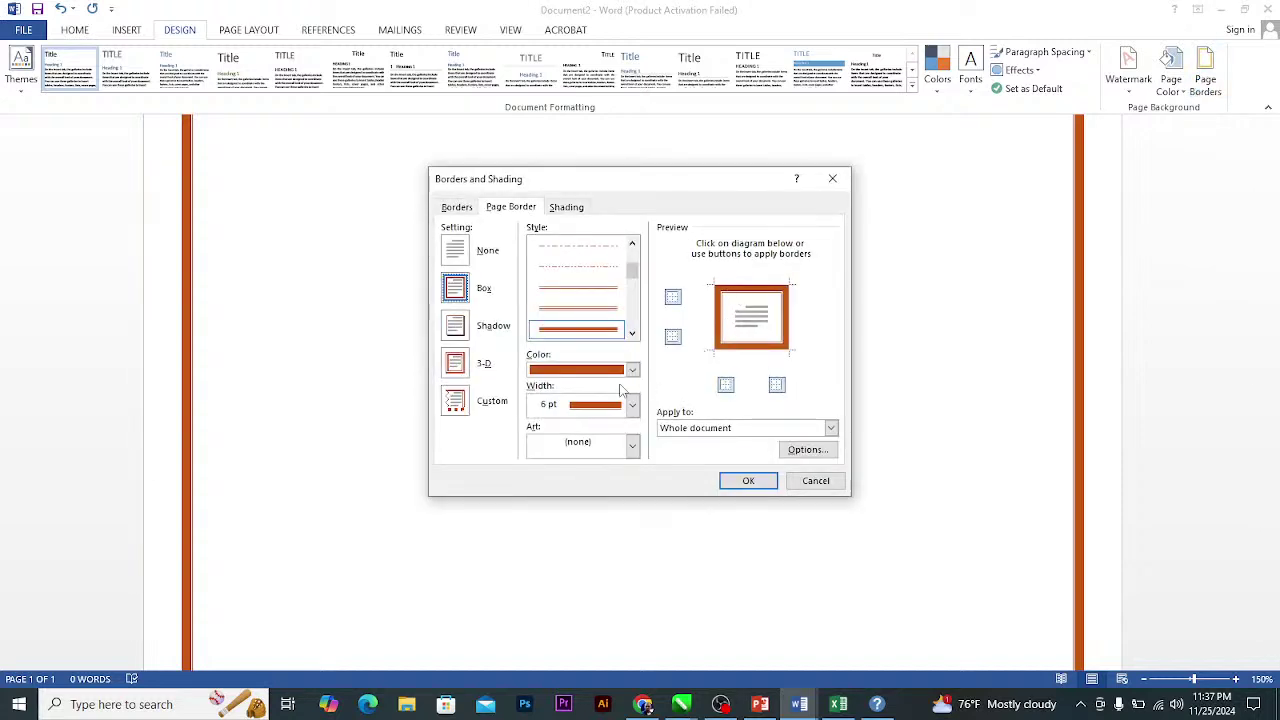
{"action": "left_click", "coordinate": [455, 365]}
{"action": "left_click", "coordinate": [455, 325]}
{"action": "left_click", "coordinate": [632, 444]}
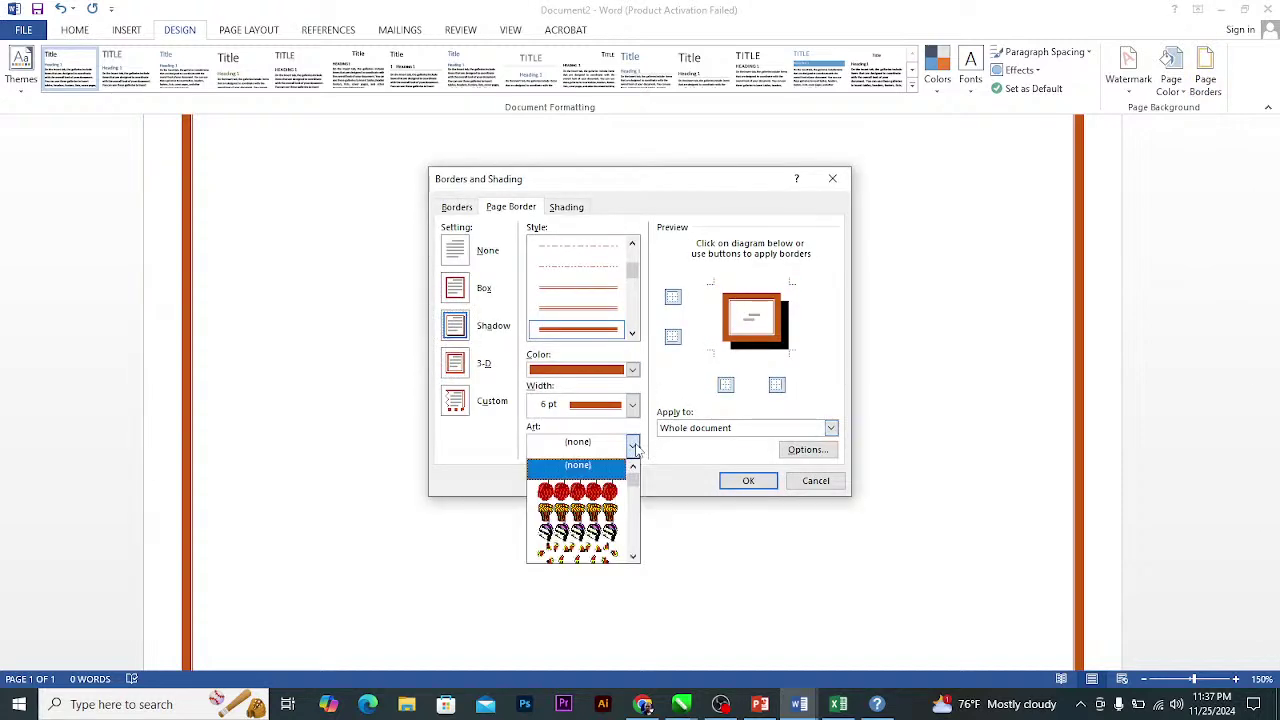
{"action": "scroll", "coordinate": [630, 492], "scroll_direction": "down", "scroll_amount": 5}
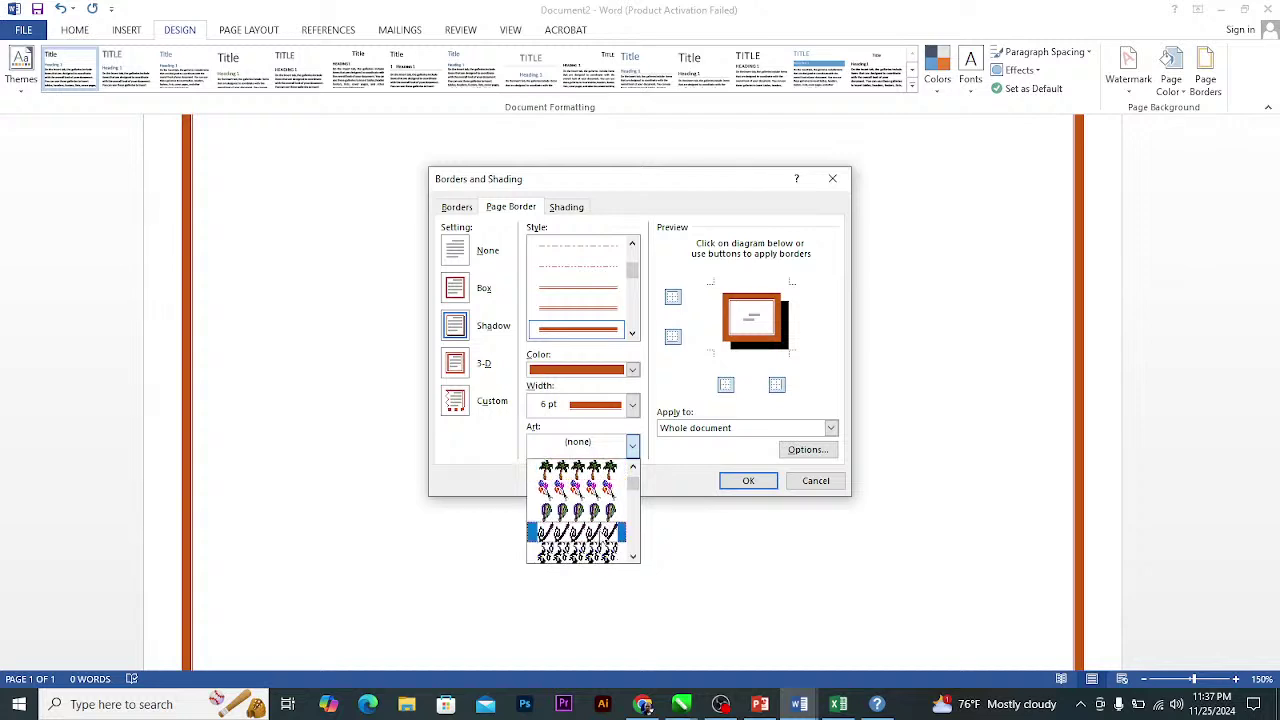
{"action": "left_click", "coordinate": [601, 535]}
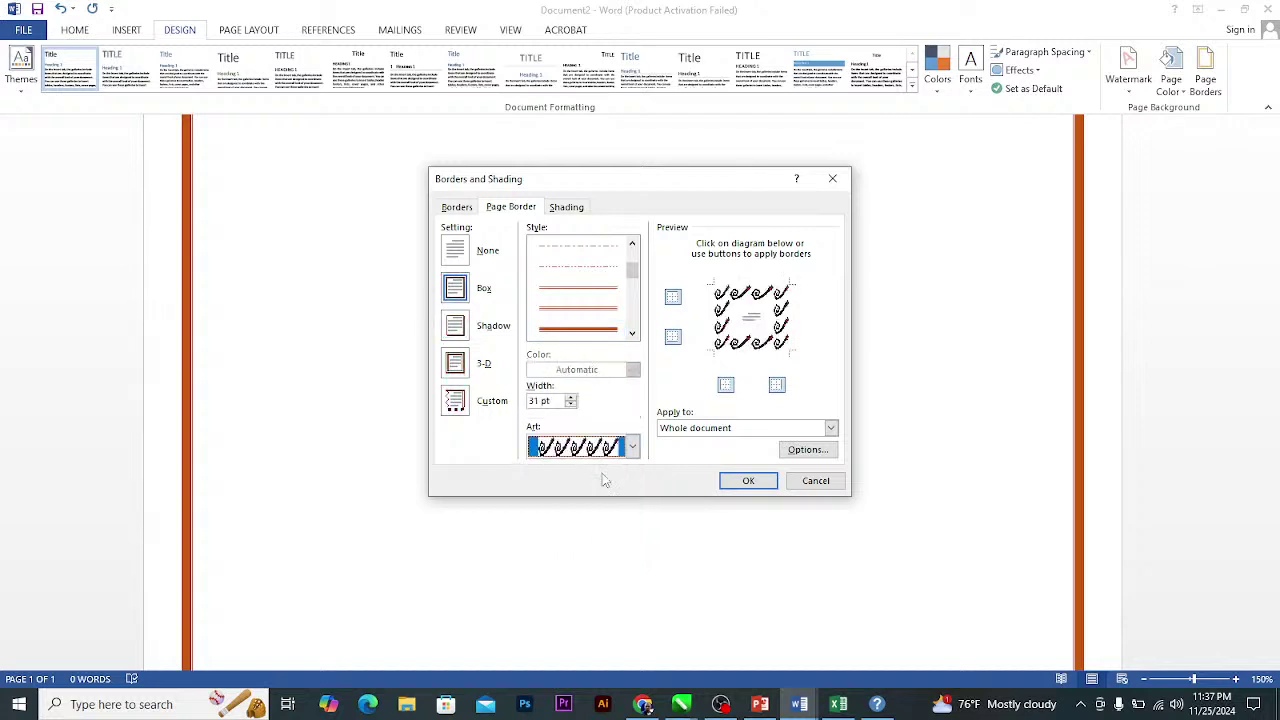
{"action": "left_click", "coordinate": [571, 400]}
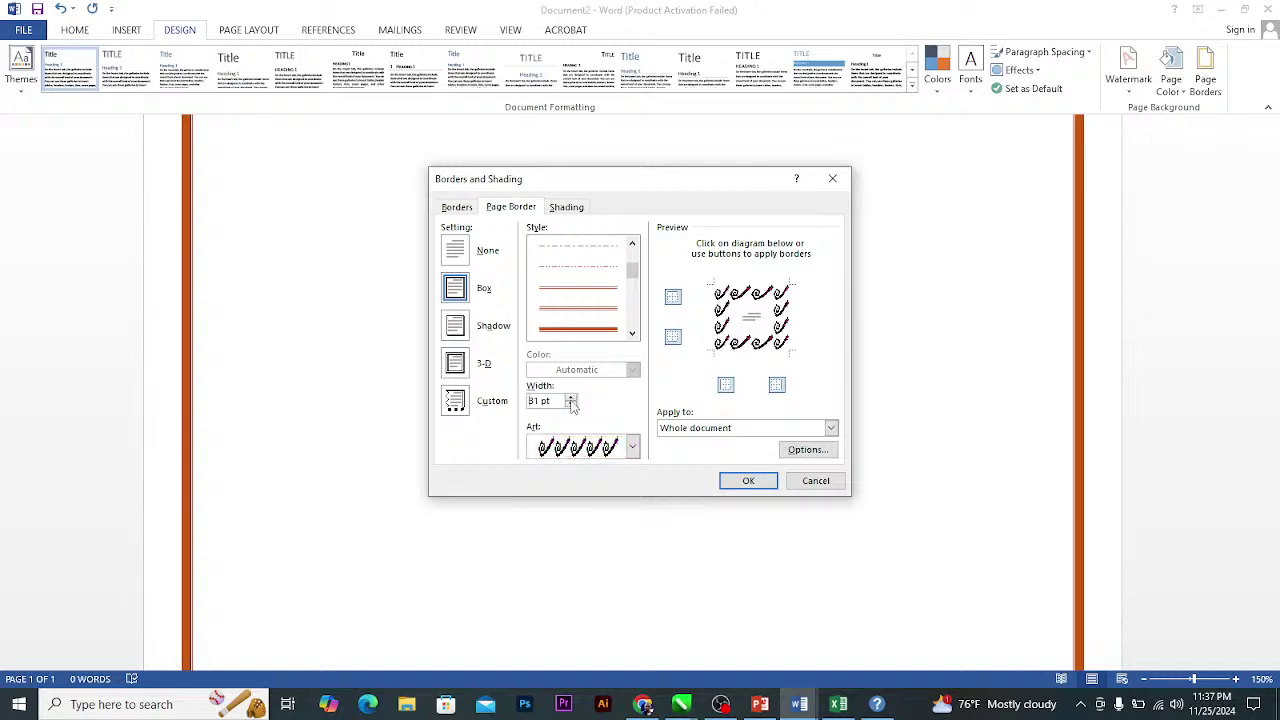
{"action": "left_click", "coordinate": [748, 480]}
{"action": "scroll", "coordinate": [622, 440], "scroll_direction": "up", "scroll_amount": 2}
{"action": "scroll", "coordinate": [622, 440], "scroll_direction": "up", "scroll_amount": 1}
Remove the box border around the paragraph, keep the art page border, and check the whole page.
{"action": "left_click", "coordinate": [1205, 80]}
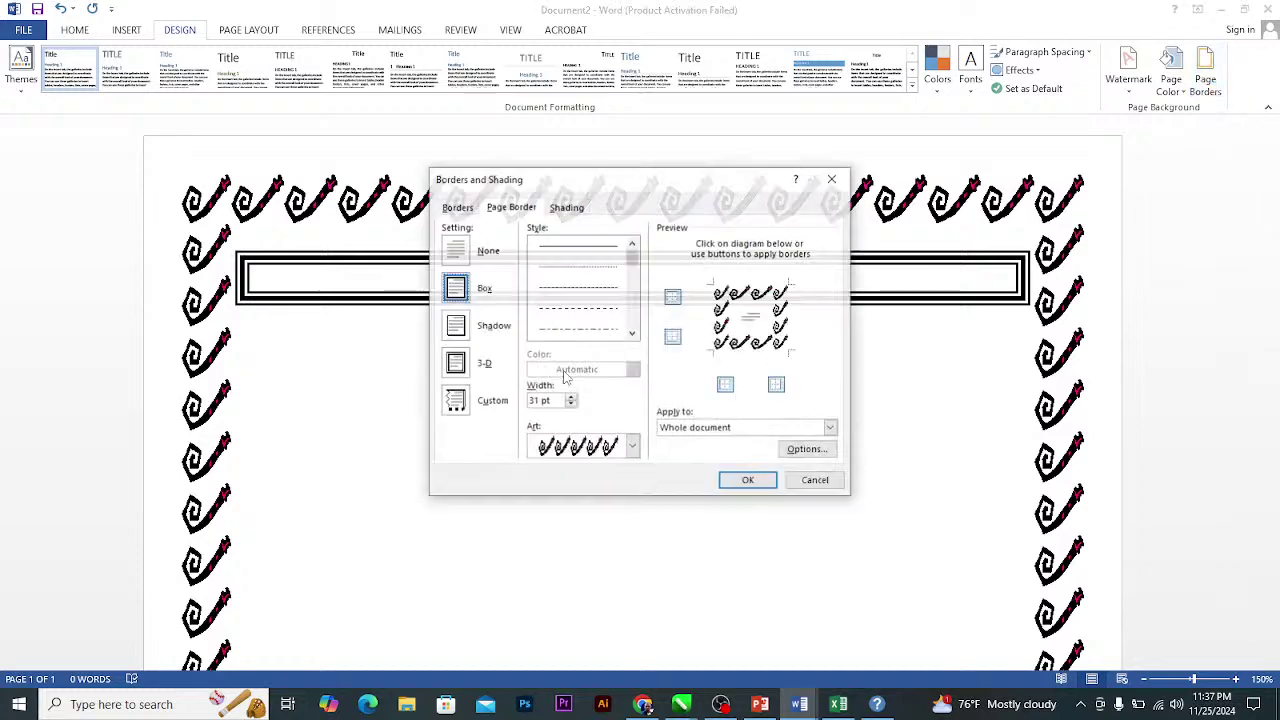
{"action": "left_click", "coordinate": [457, 207]}
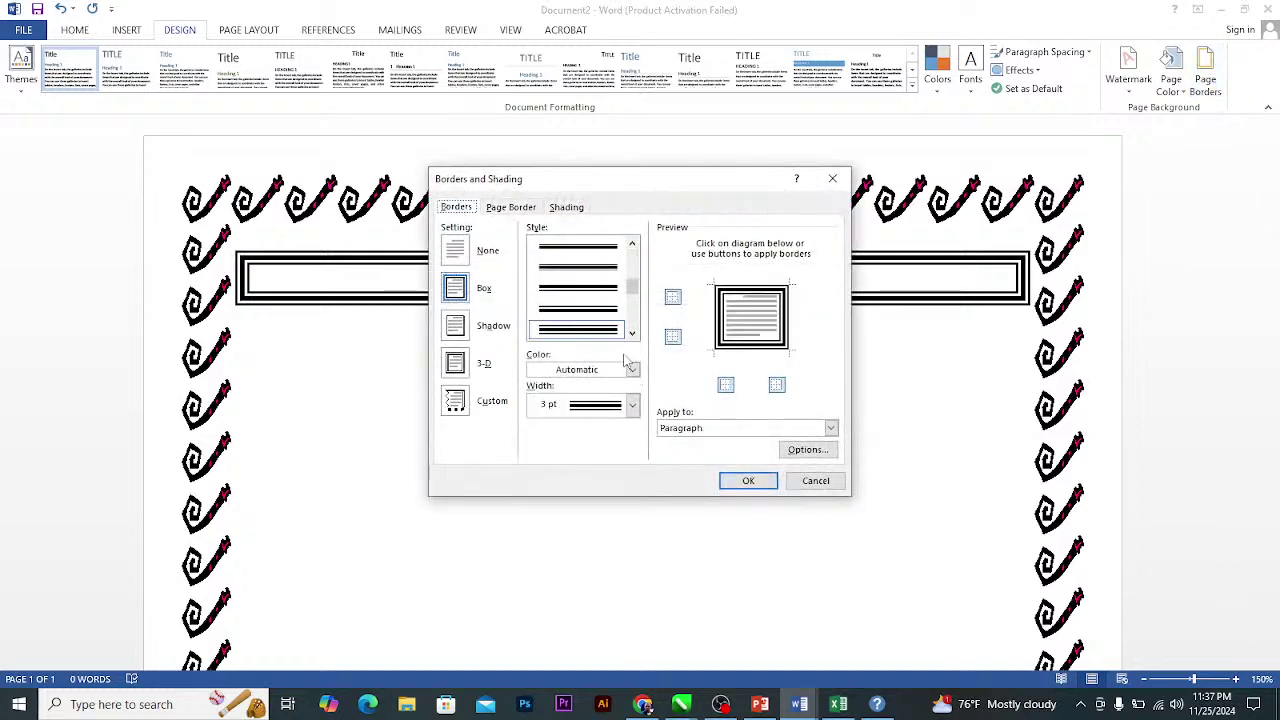
{"action": "left_click", "coordinate": [632, 369]}
{"action": "left_click", "coordinate": [632, 369]}
{"action": "left_click", "coordinate": [632, 404]}
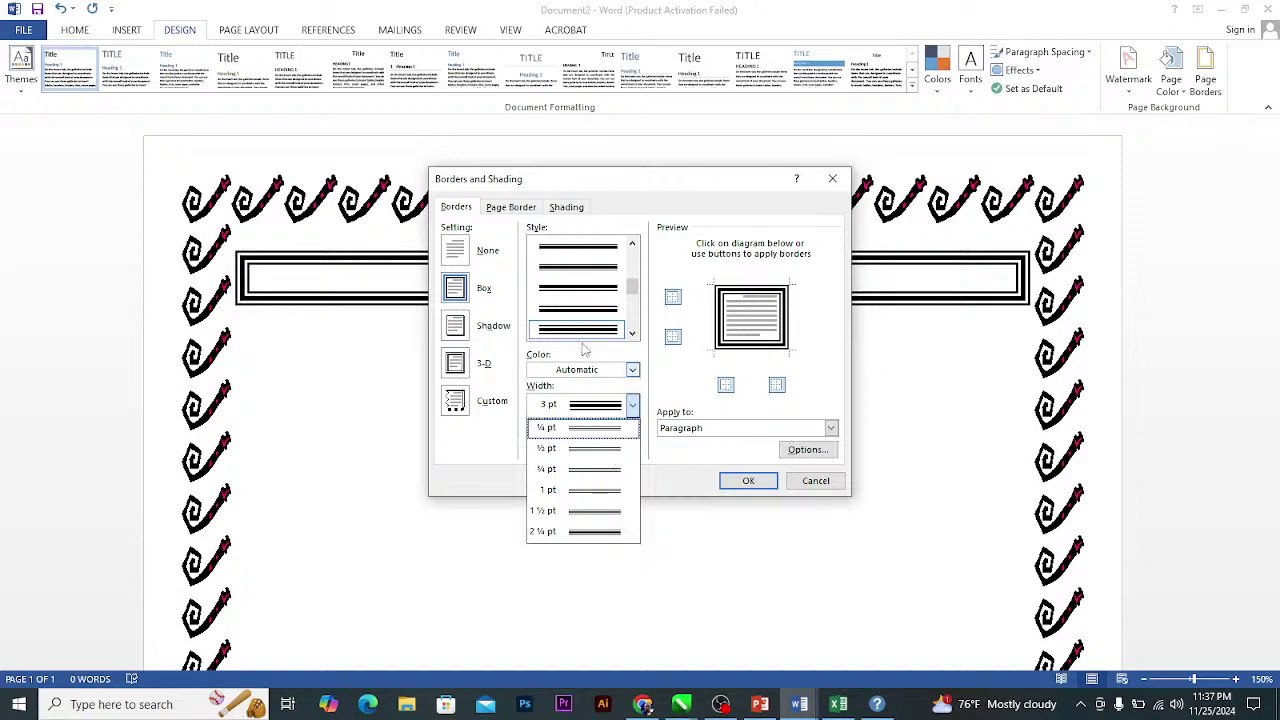
{"action": "left_click", "coordinate": [466, 256]}
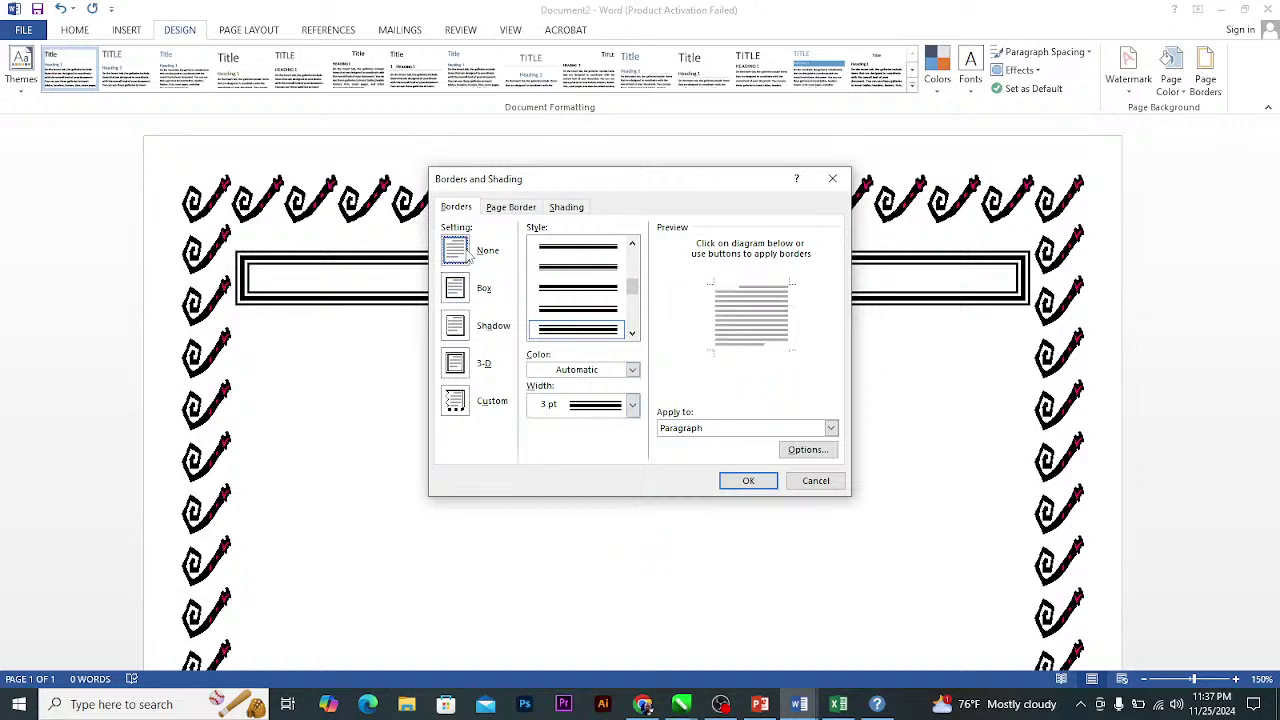
{"action": "left_click", "coordinate": [517, 214]}
{"action": "left_click", "coordinate": [745, 480]}
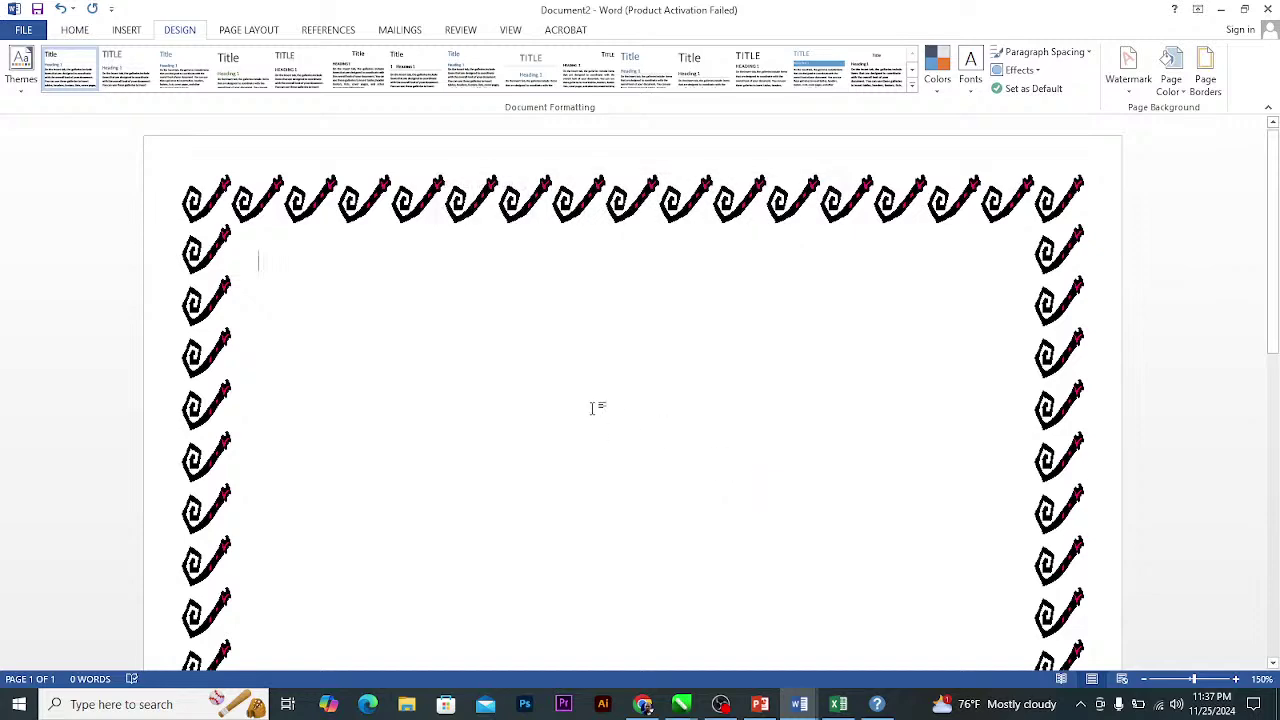
{"action": "scroll", "coordinate": [591, 407], "scroll_direction": "down", "scroll_amount": 5}
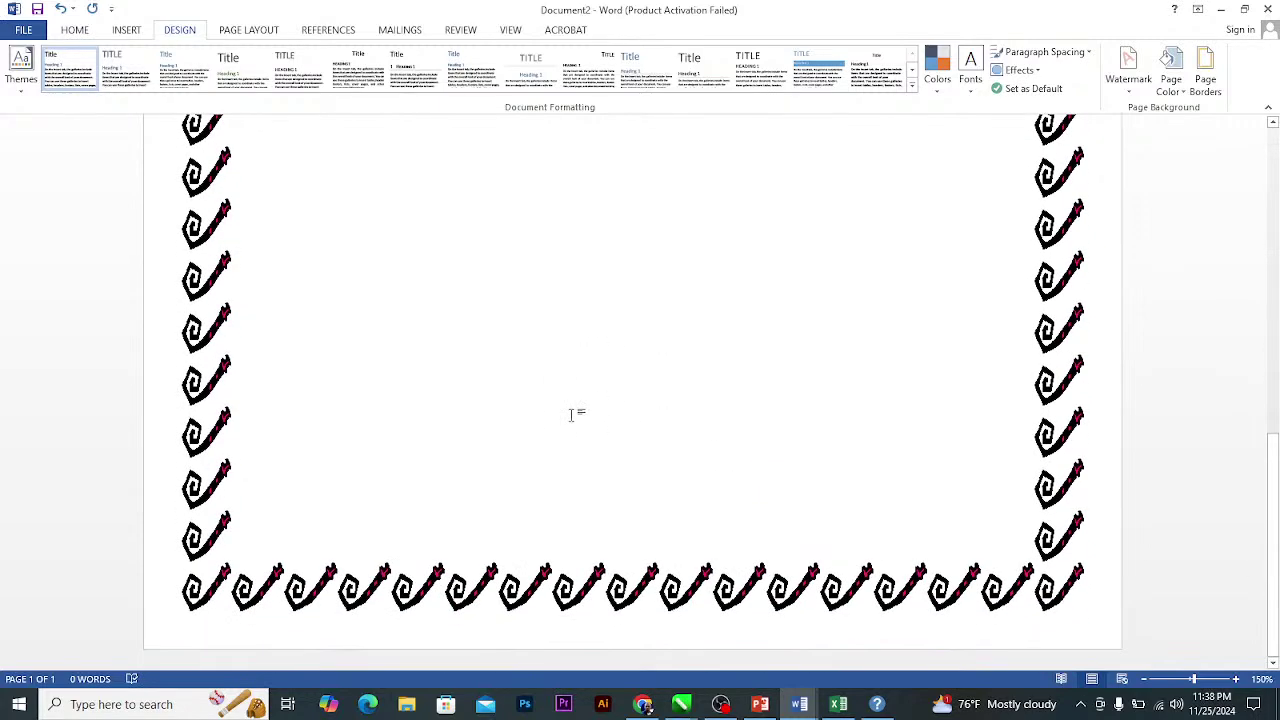
{"action": "scroll", "coordinate": [700, 476], "scroll_direction": "down", "scroll_amount": 9, "text": "ctrl"}
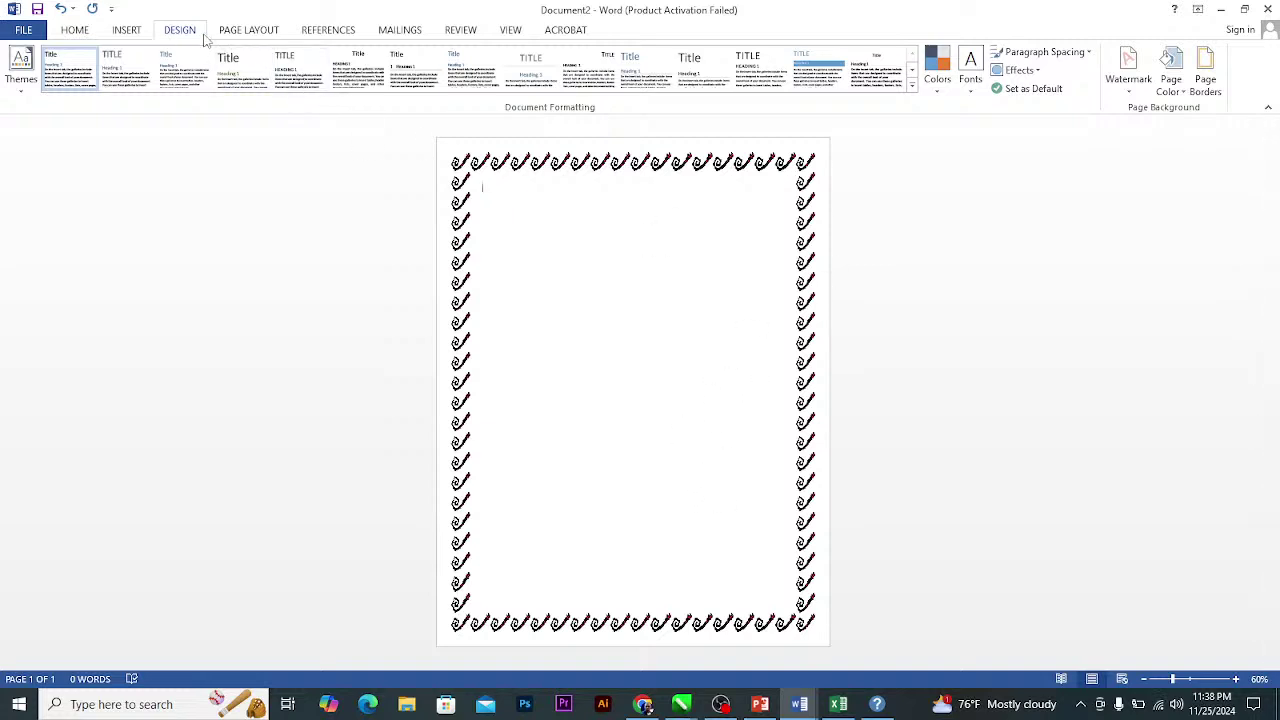
Draw a rectangle covering the whole page, about 10.97 by 8.5 inches, and give it the gold gradient shape style.
{"action": "left_click", "coordinate": [127, 30]}
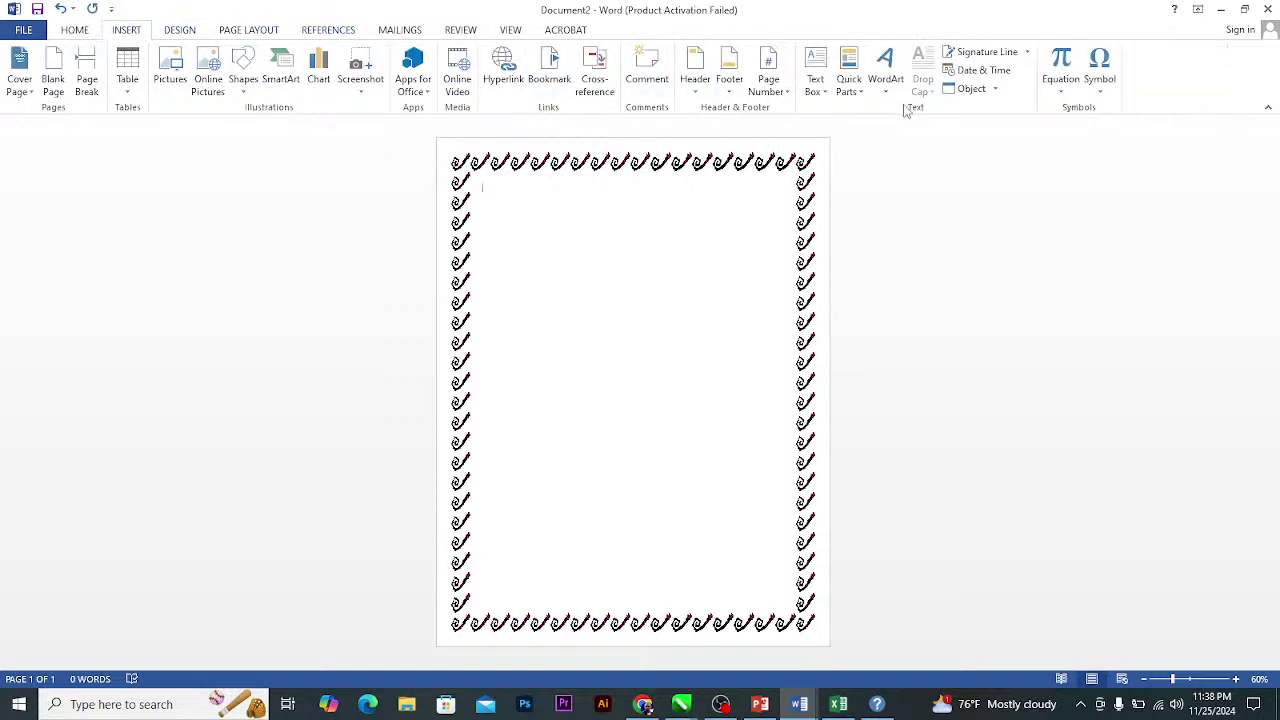
{"action": "left_click", "coordinate": [245, 93]}
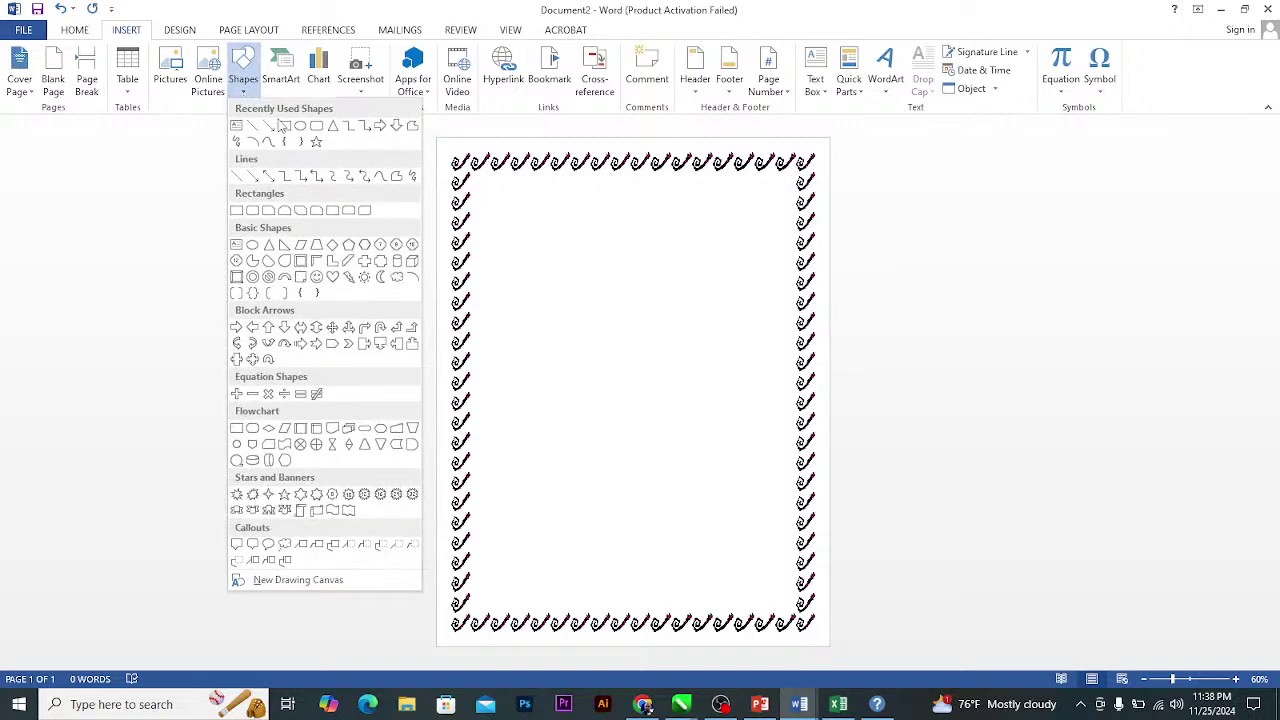
{"action": "left_click", "coordinate": [285, 129]}
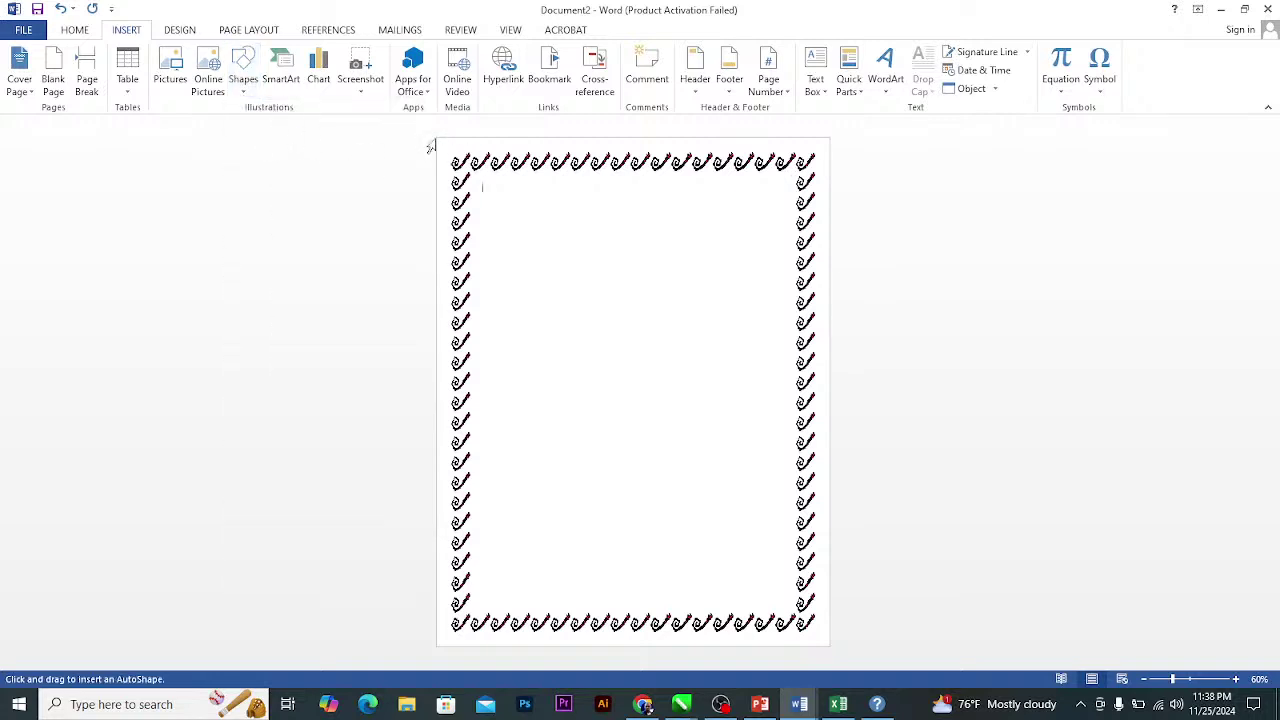
{"action": "mouse_move", "coordinate": [436, 139]}
{"action": "left_mouse_down"}
{"action": "mouse_move", "coordinate": [828, 628]}
{"action": "mouse_move", "coordinate": [831, 651]}
{"action": "left_mouse_up"}
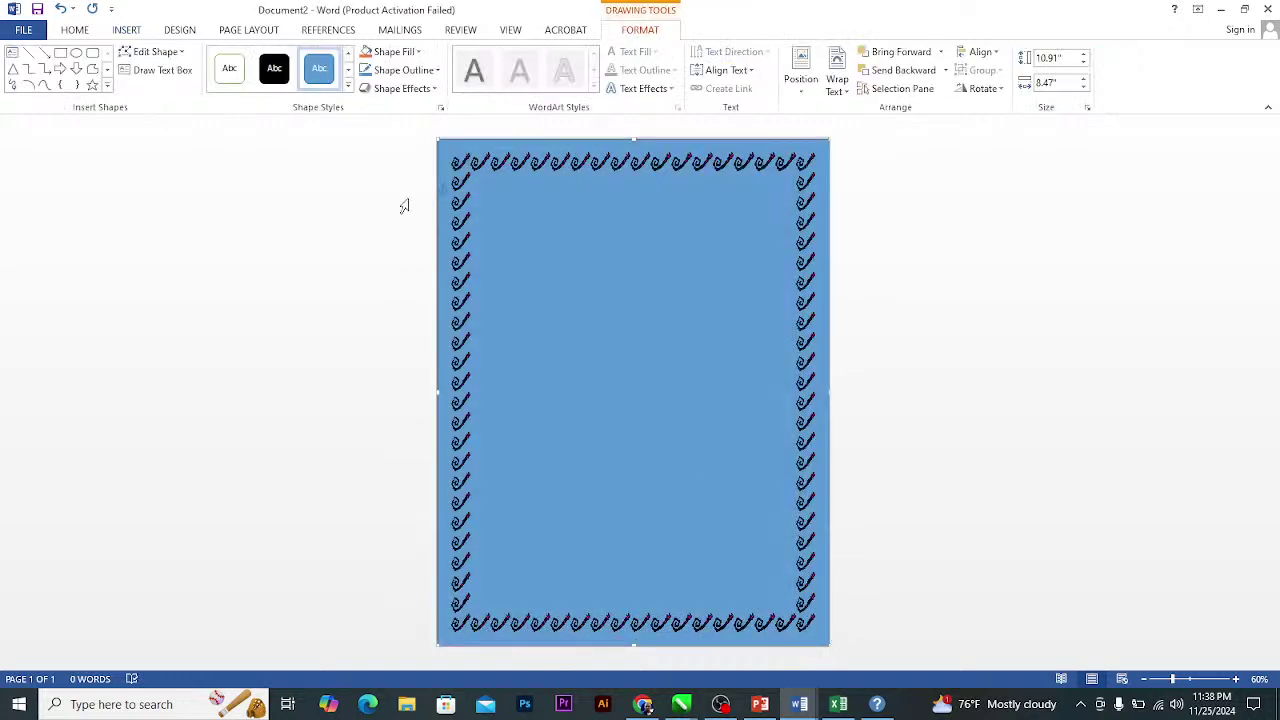
{"action": "left_click_drag", "start_coordinate": [438, 141], "coordinate": [435, 130]}
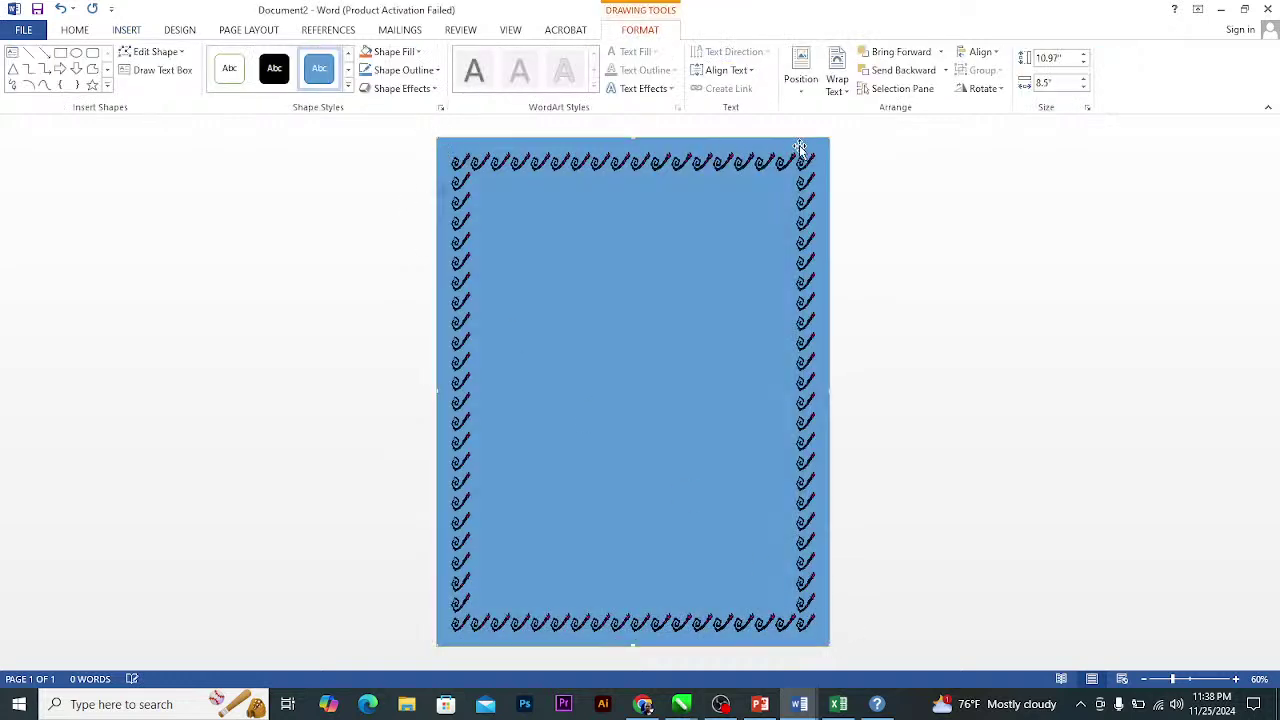
{"action": "left_click", "coordinate": [348, 86]}
{"action": "left_click", "coordinate": [409, 204]}
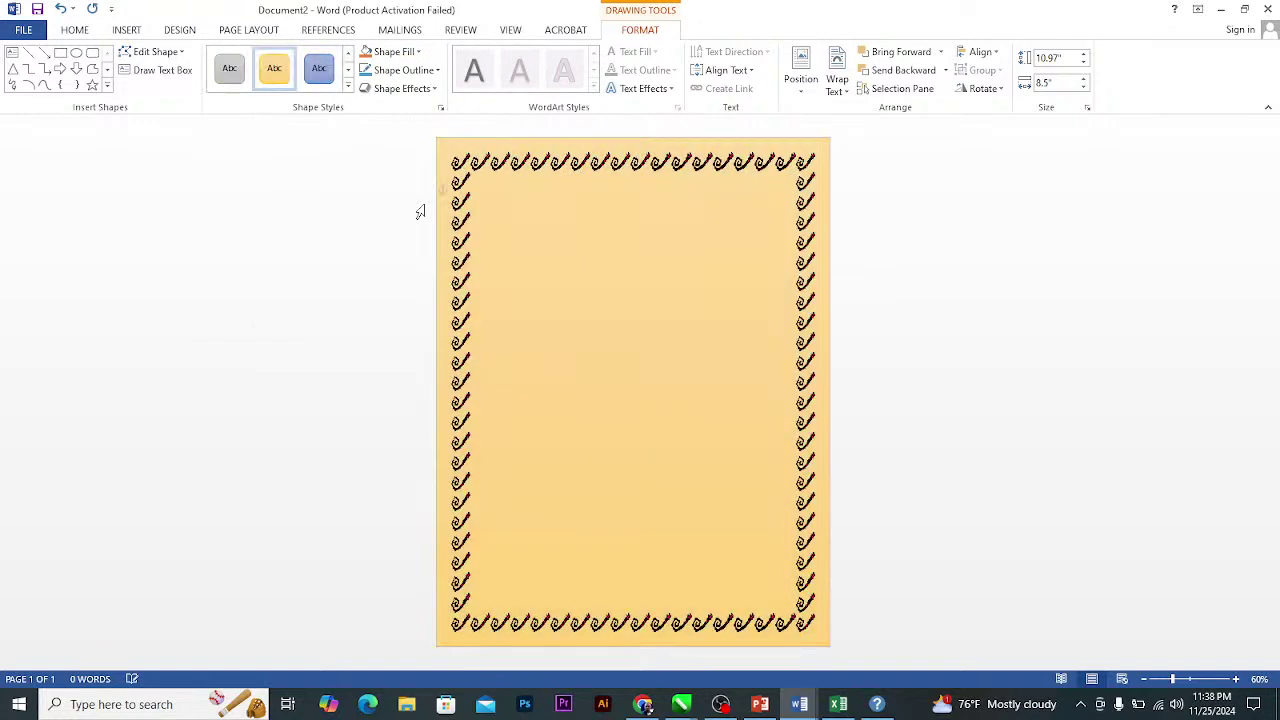
Try adding the sample text "hcjhsdjhsdkjsd" inside the gold rectangle, and undo it.
{"action": "right_click", "coordinate": [503, 196]}
{"action": "left_click", "coordinate": [489, 197]}
{"action": "right_click", "coordinate": [571, 228]}
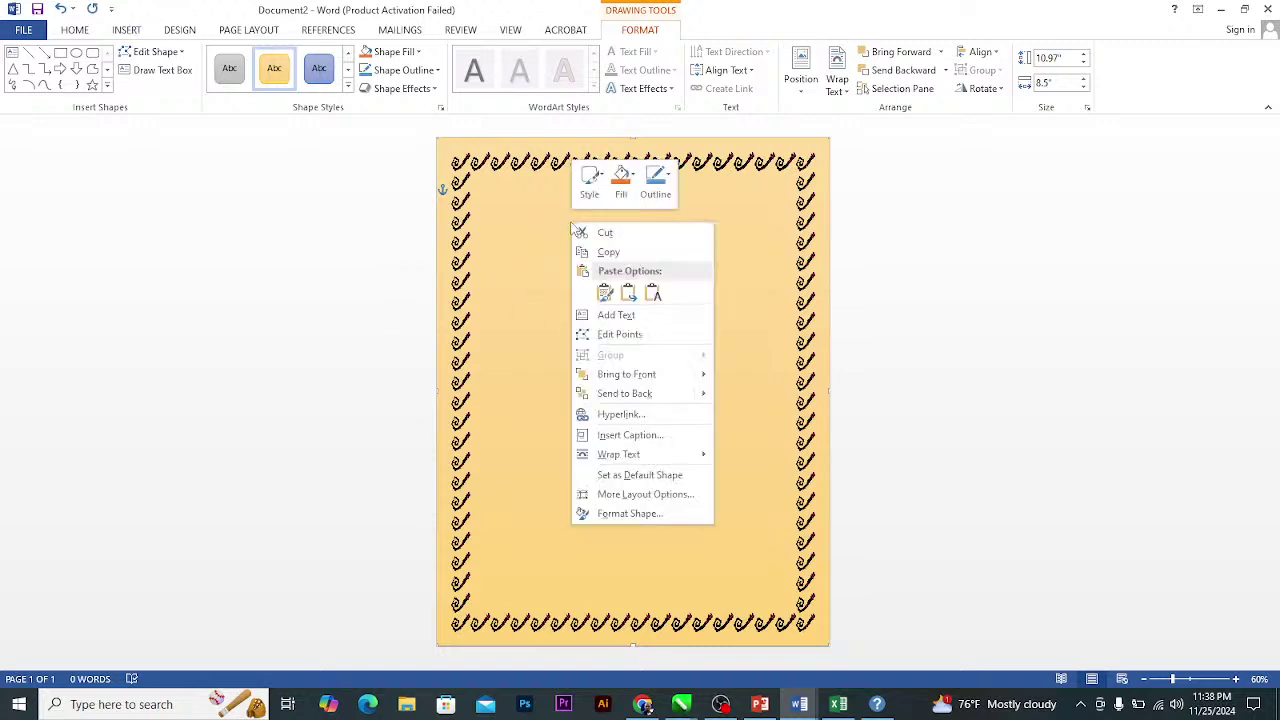
{"action": "left_click", "coordinate": [616, 315]}
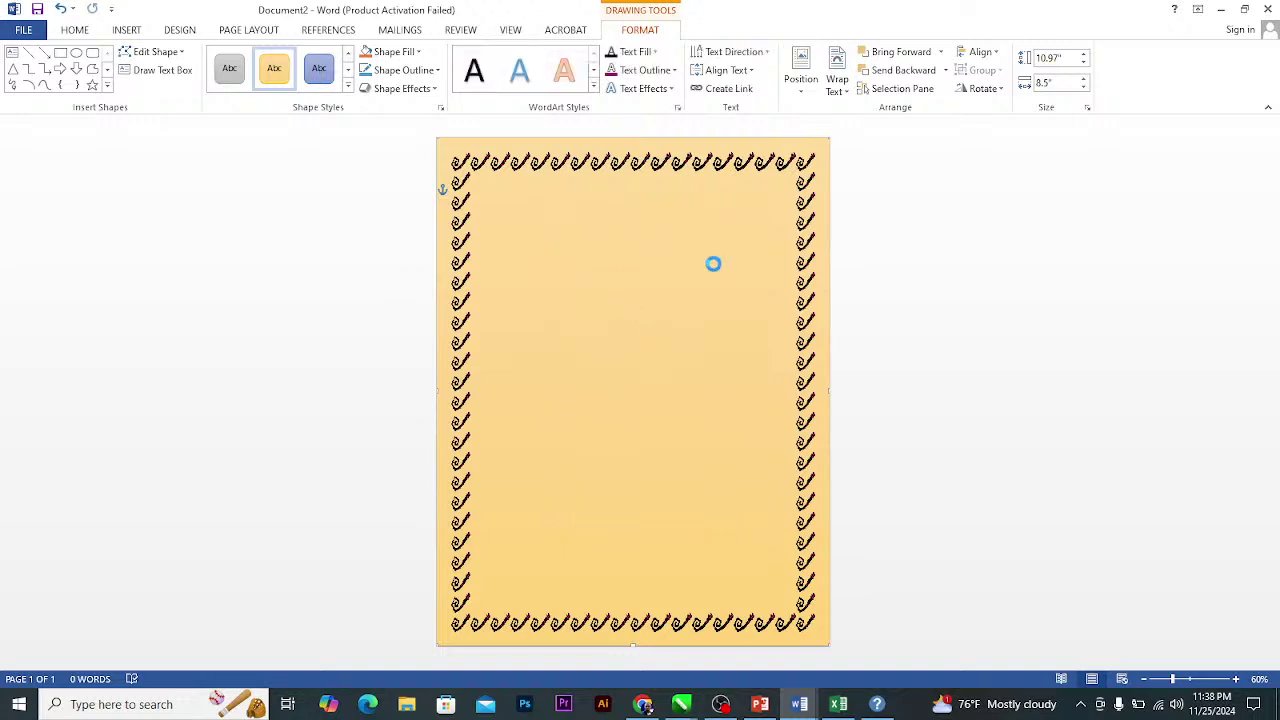
{"action": "type", "text": "hcjhm"}
{"action": "scroll", "coordinate": [670, 405], "scroll_direction": "up", "scroll_amount": 3}
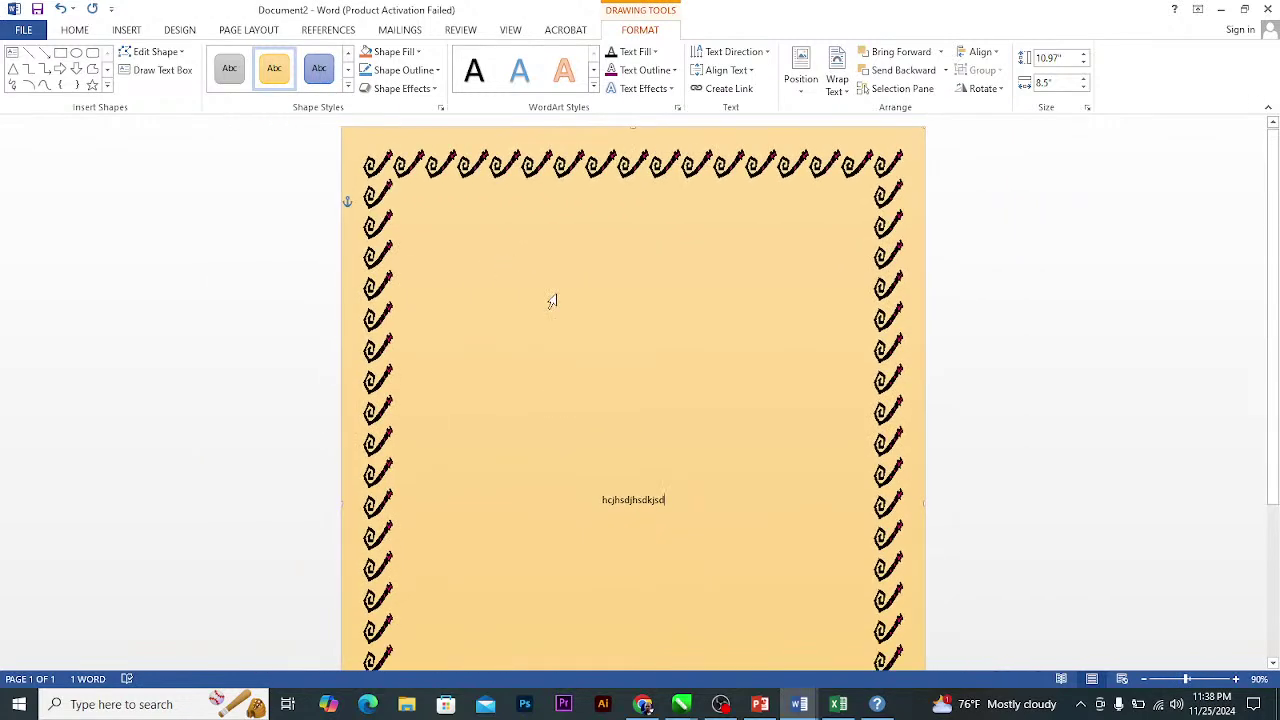
{"action": "key", "text": "ctrl+z"}
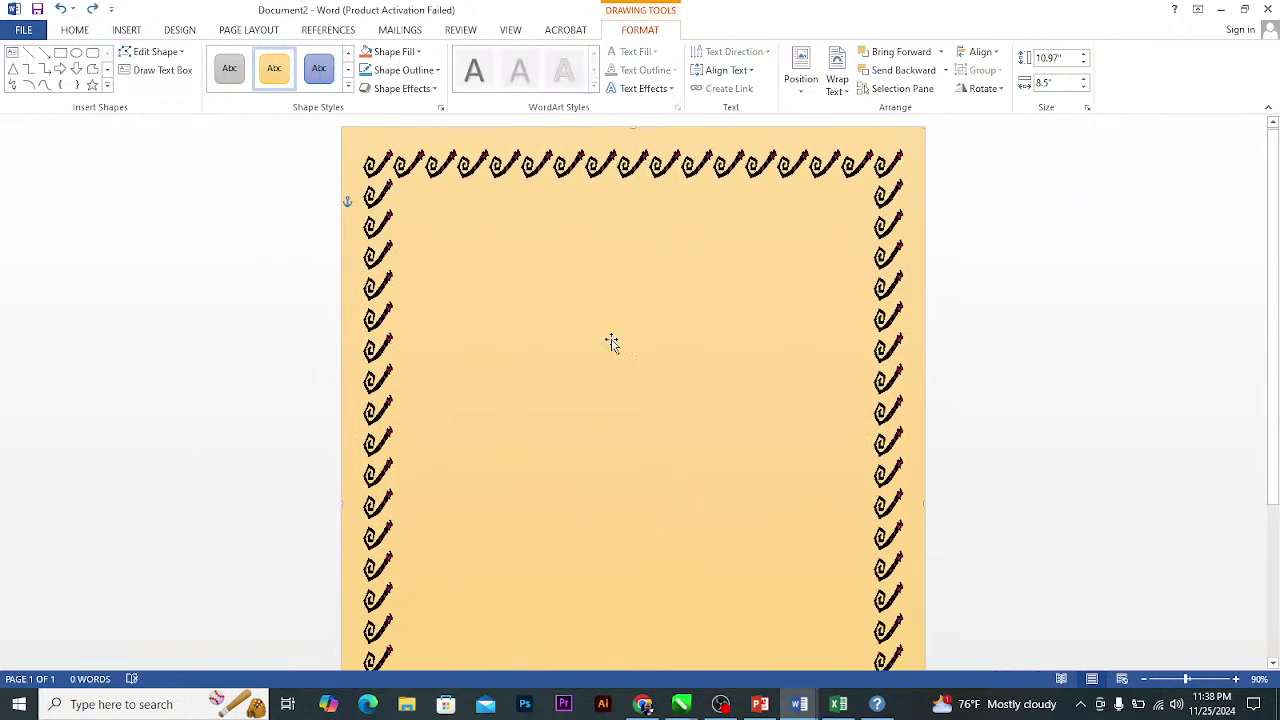
Insert a Simple Text Box near the page's upper edge and enlarge it to about 2.49 by 3.88 inches.
{"action": "scroll", "coordinate": [612, 343], "scroll_direction": "down", "scroll_amount": 1}
{"action": "left_click", "coordinate": [126, 29]}
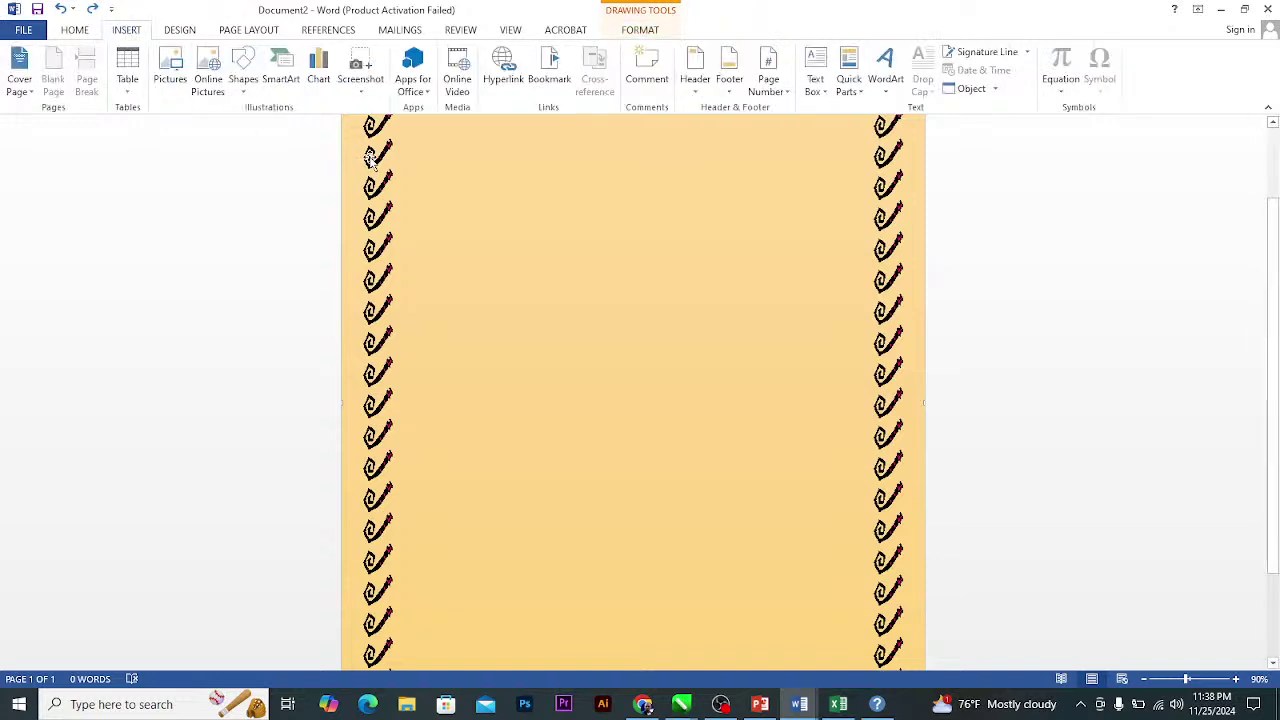
{"action": "scroll", "coordinate": [410, 157], "scroll_direction": "up", "scroll_amount": 1}
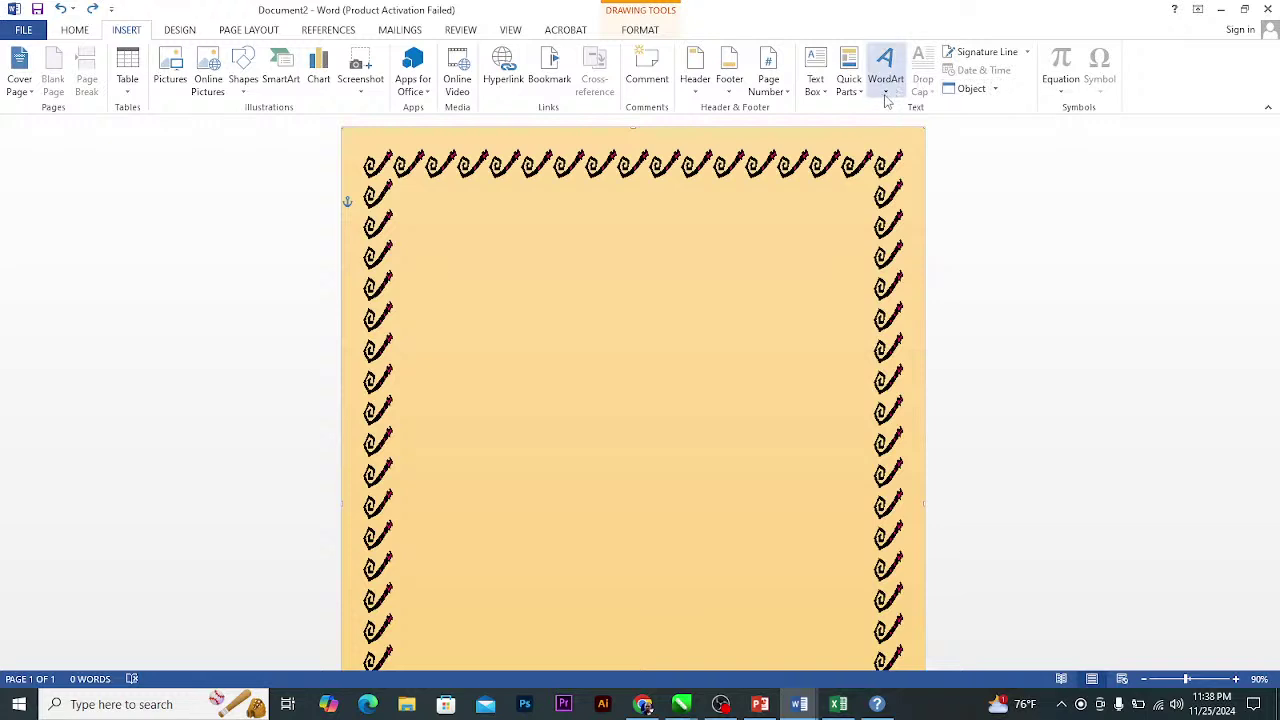
{"action": "left_click", "coordinate": [822, 84]}
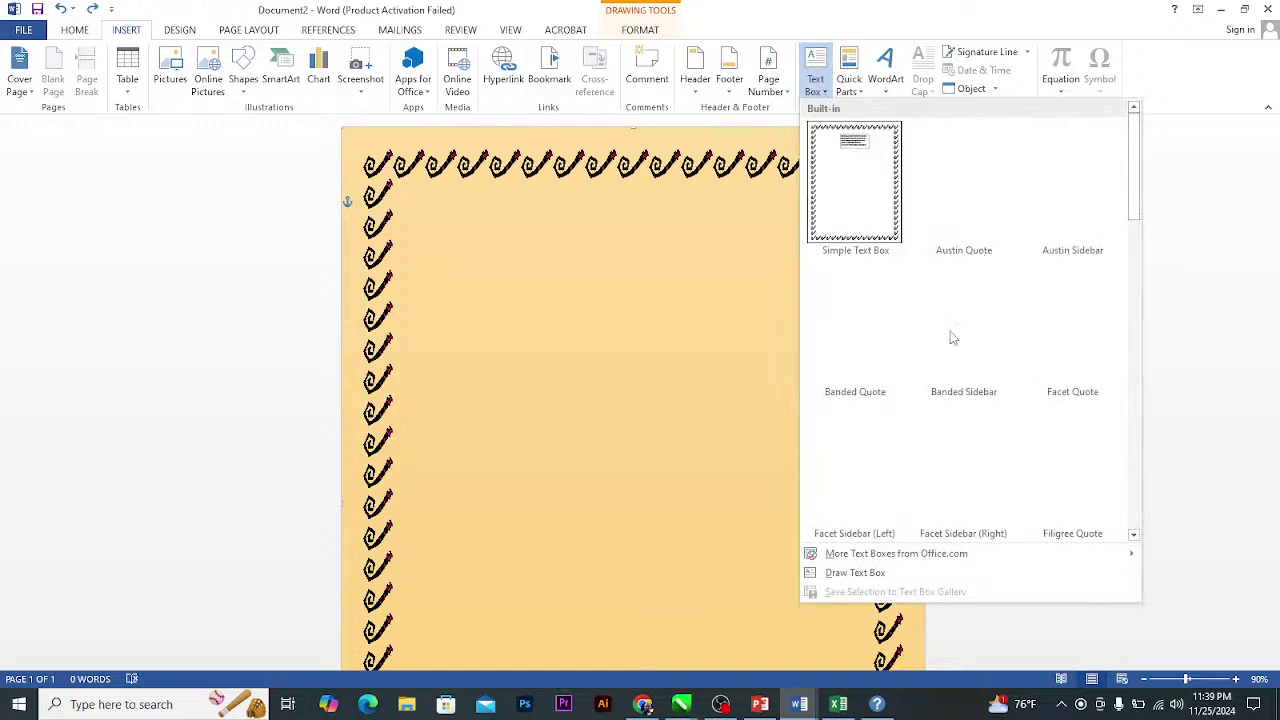
{"action": "left_click", "coordinate": [856, 148]}
{"action": "left_click_drag", "start_coordinate": [540, 296], "coordinate": [455, 380]}
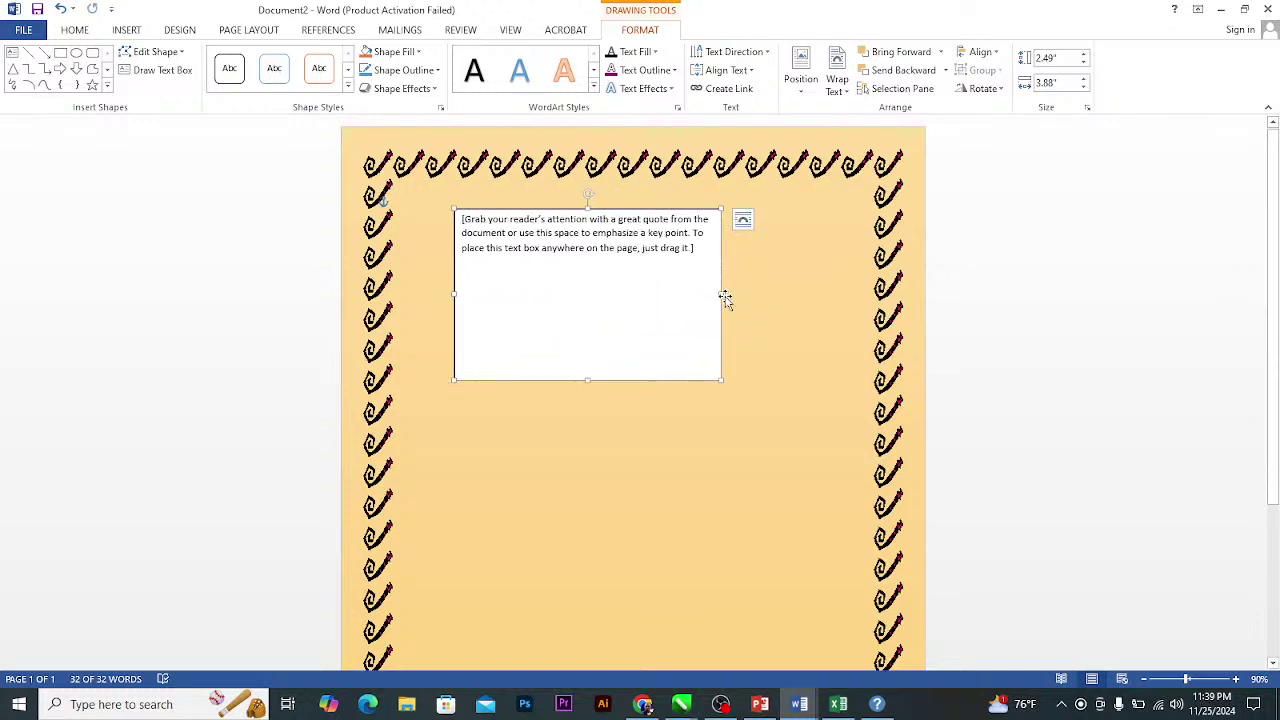
Replace the text box's placeholder with "GCCFA CERTIFICATE" and enlarge the box to about 3.33 by 4.63 inches.
{"action": "left_click", "coordinate": [690, 279]}
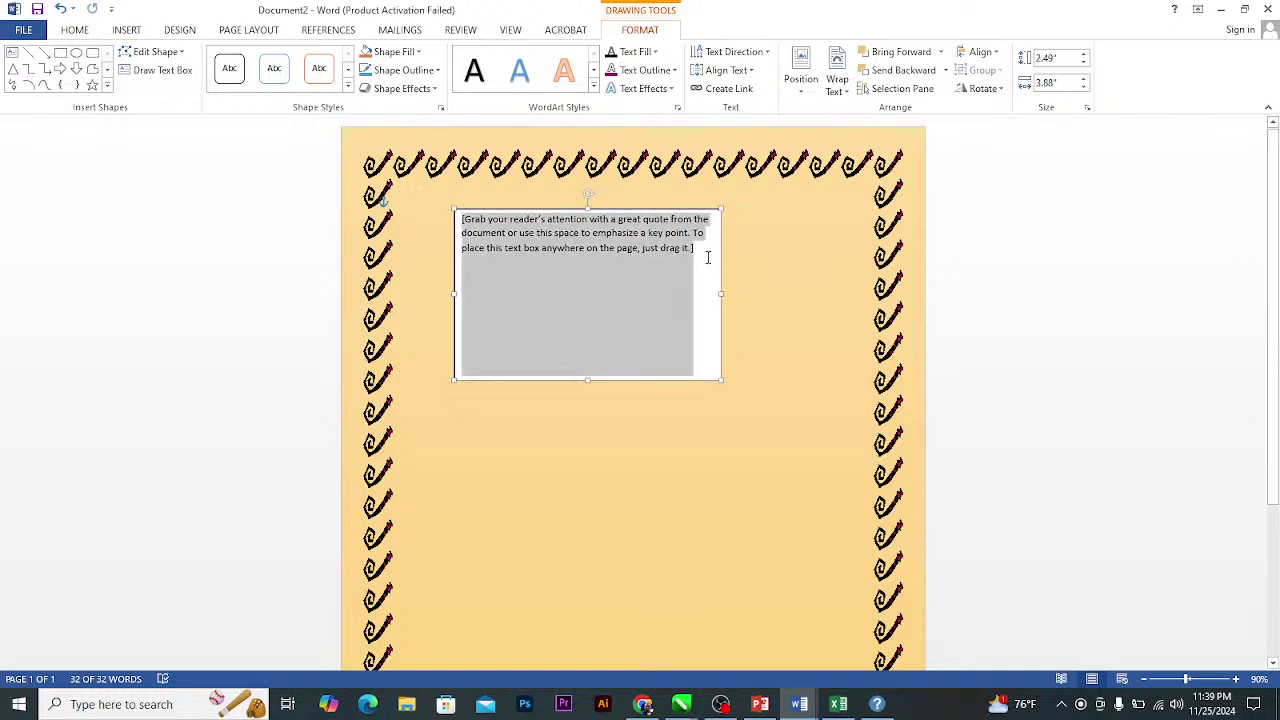
{"action": "type", "text": "GCCF"}
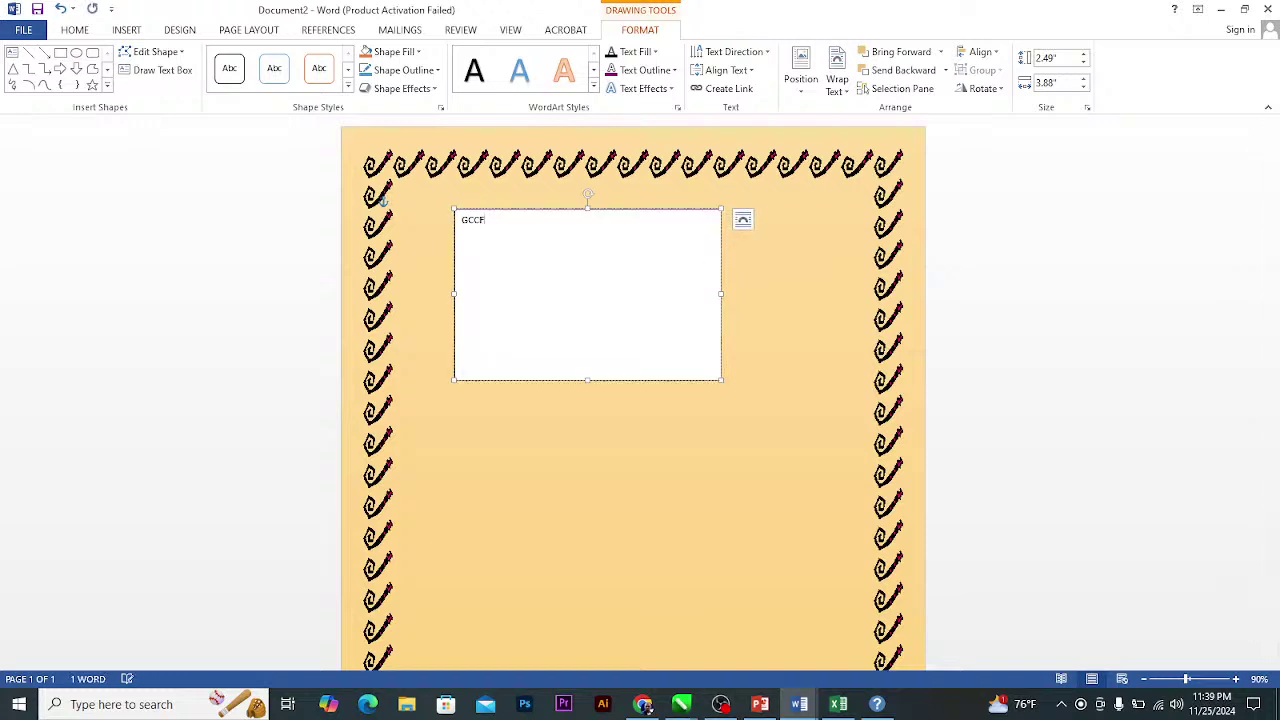
{"action": "type", "text": "A CERTIFICATE"}
{"action": "left_click_drag", "start_coordinate": [721, 380], "coordinate": [769, 434]}
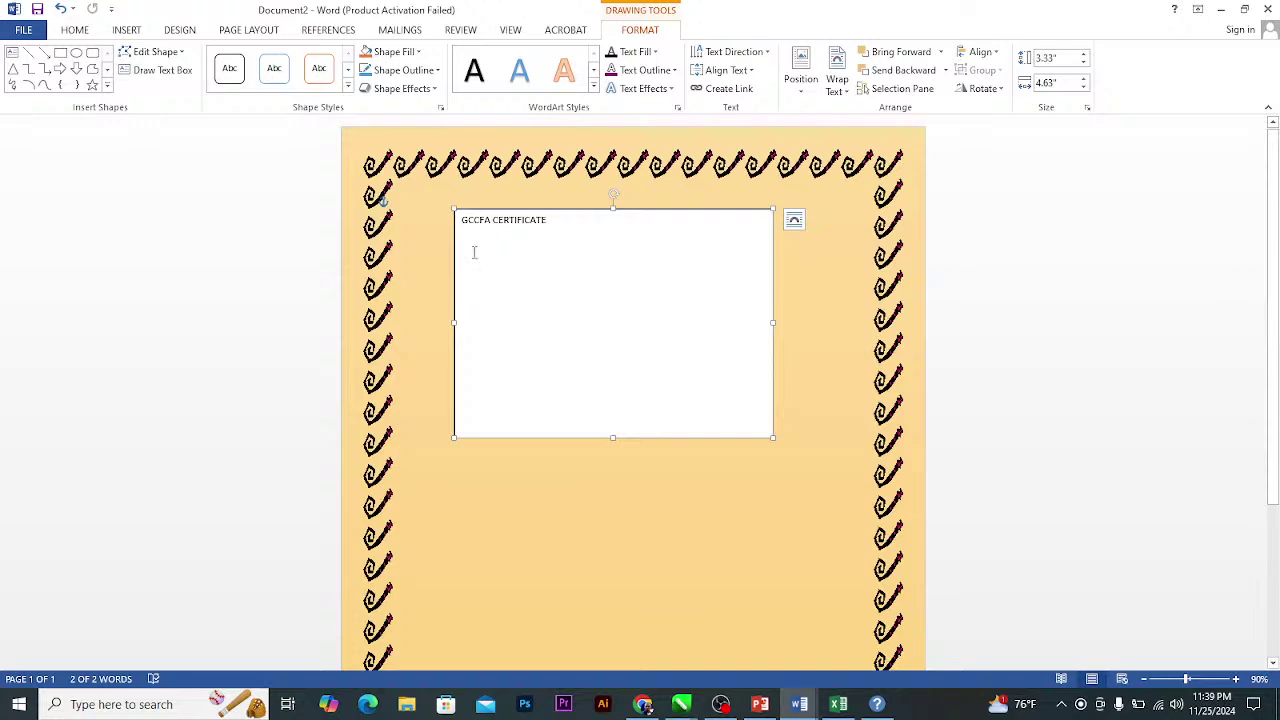
Remove both the white fill and the outline from the GCCFA CERTIFICATE text box.
{"action": "scroll", "coordinate": [459, 293], "scroll_direction": "up", "scroll_amount": 3, "text": "ctrl"}
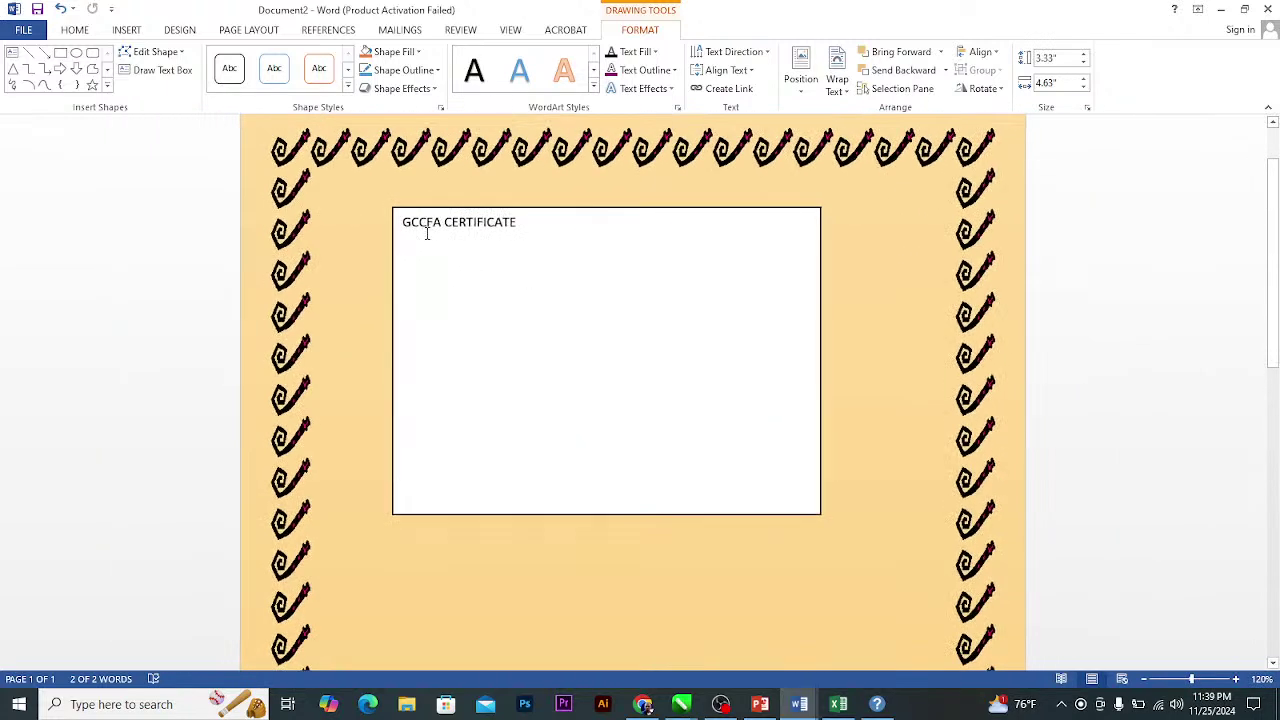
{"action": "left_click", "coordinate": [428, 233]}
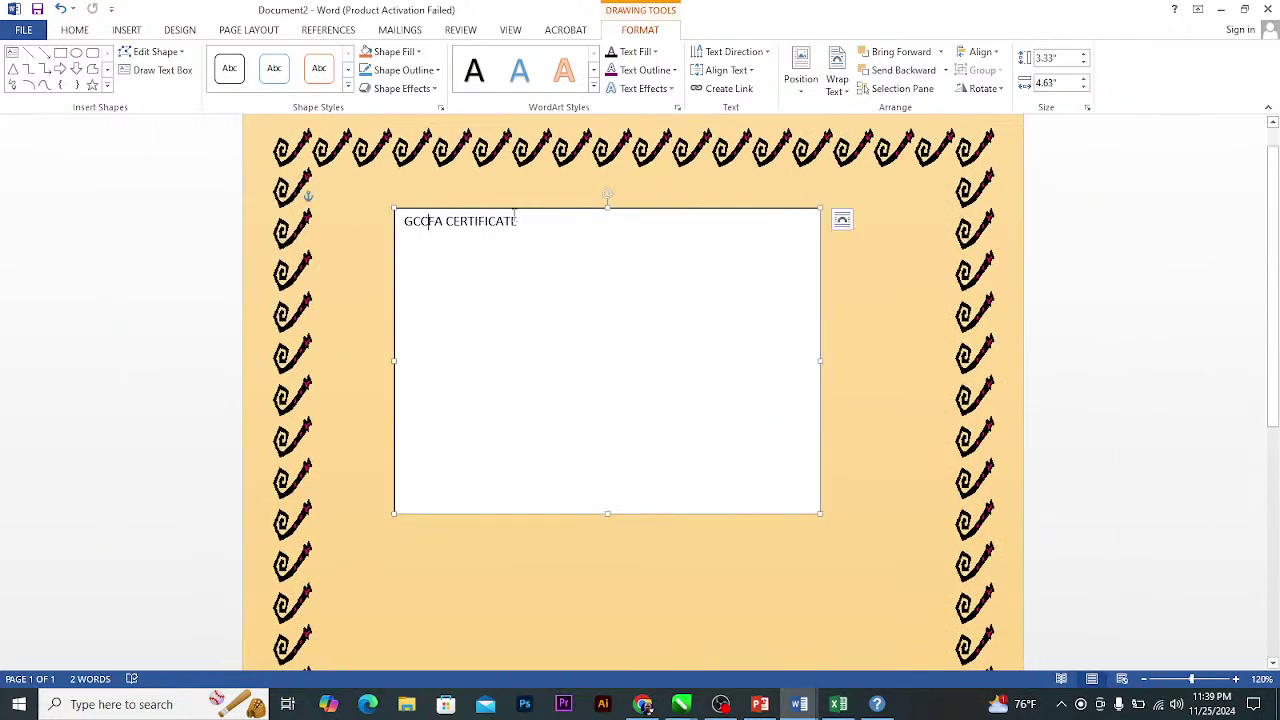
{"action": "left_click", "coordinate": [524, 206]}
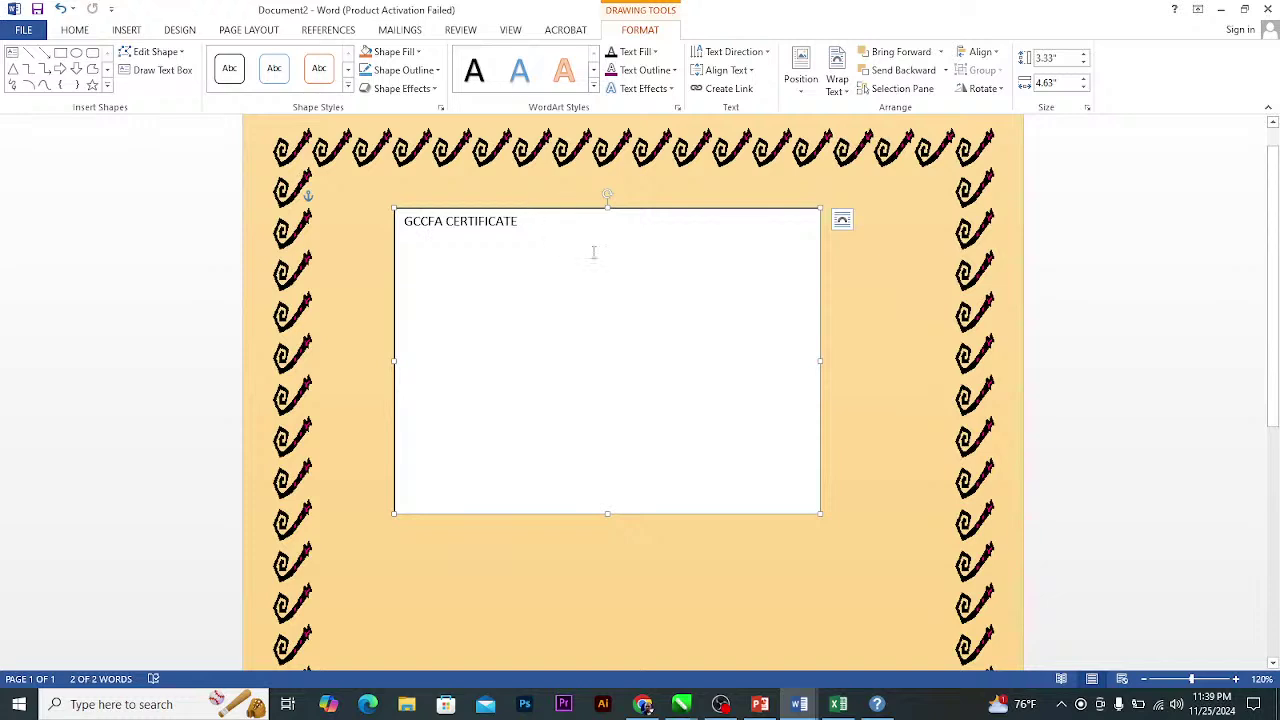
{"action": "left_click", "coordinate": [415, 51]}
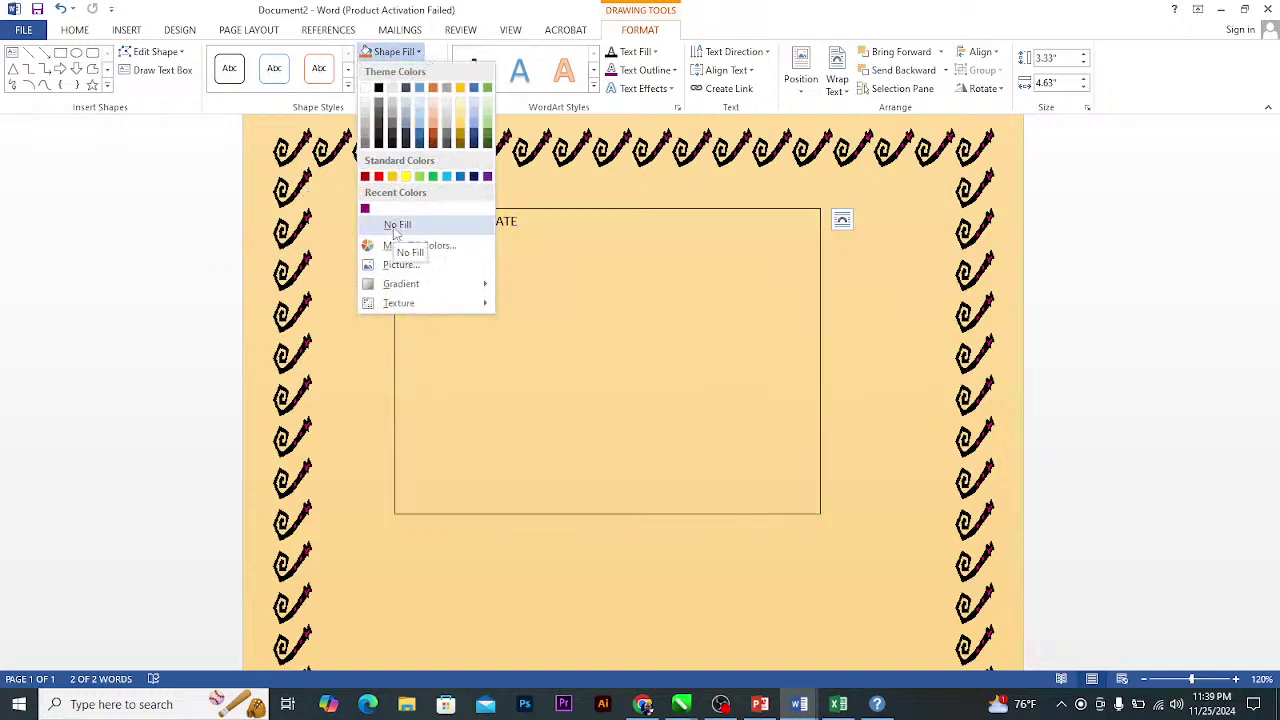
{"action": "left_click", "coordinate": [397, 226]}
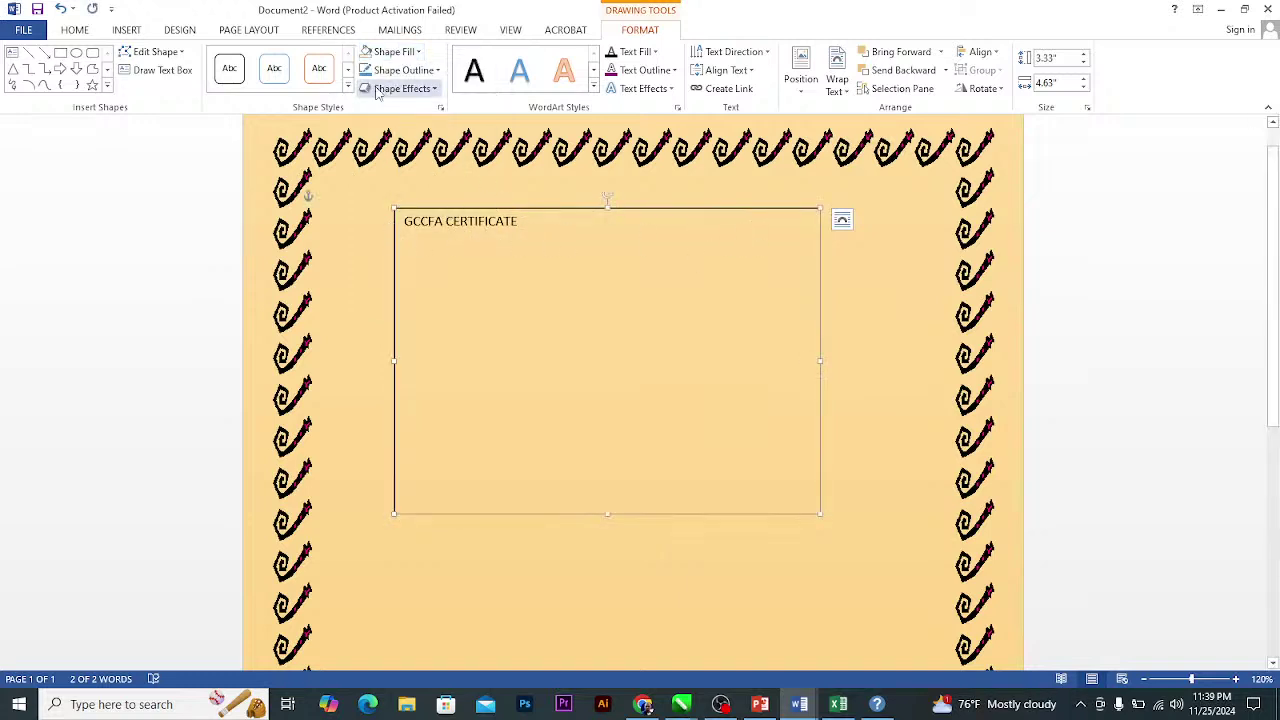
{"action": "left_click", "coordinate": [438, 71]}
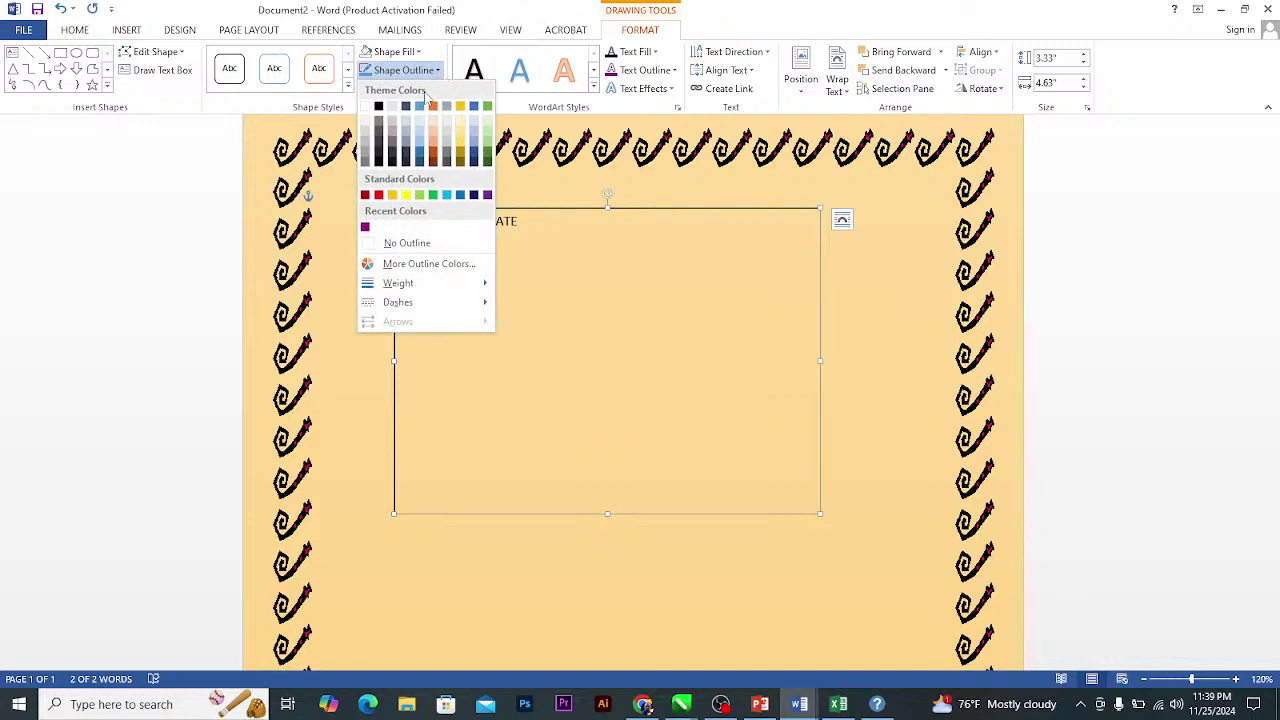
{"action": "left_click", "coordinate": [422, 242]}
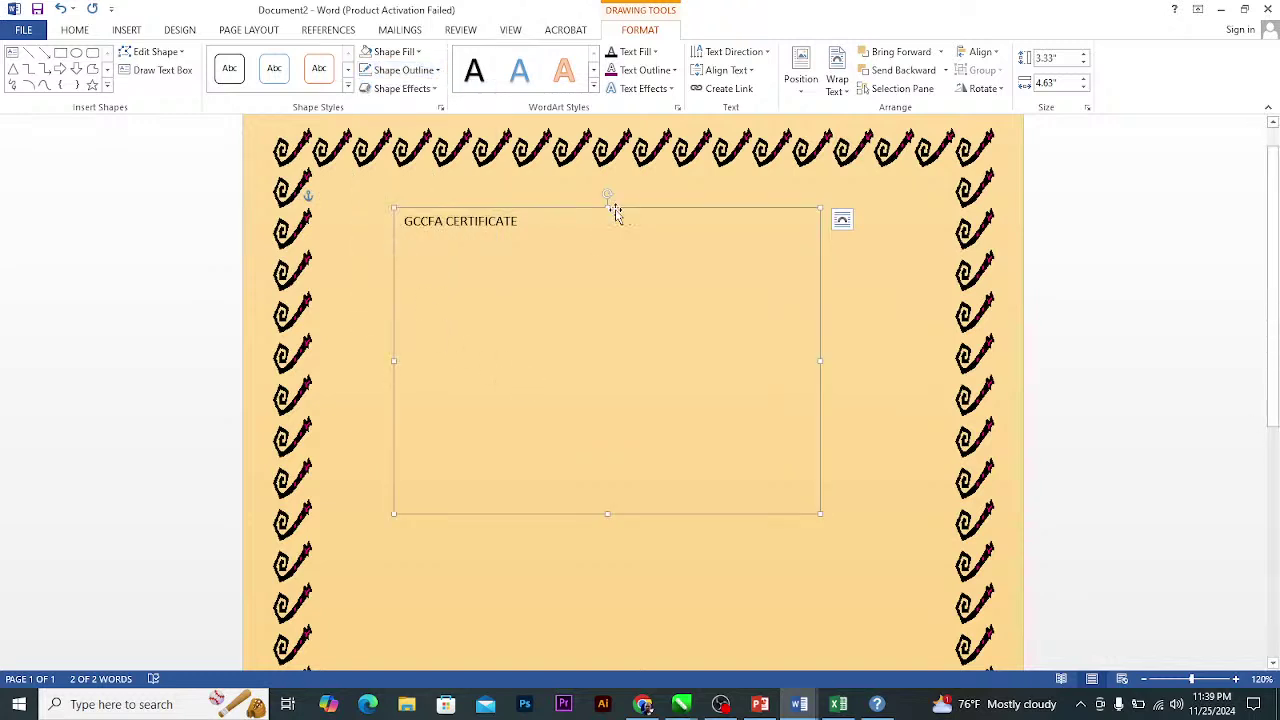
Apply the white WordArt style with orange outline and hard shadow to "GCCFA CERTIFICATE", and enlarge the text to a large heading.
{"action": "left_click", "coordinate": [646, 189]}
{"action": "left_click", "coordinate": [479, 224]}
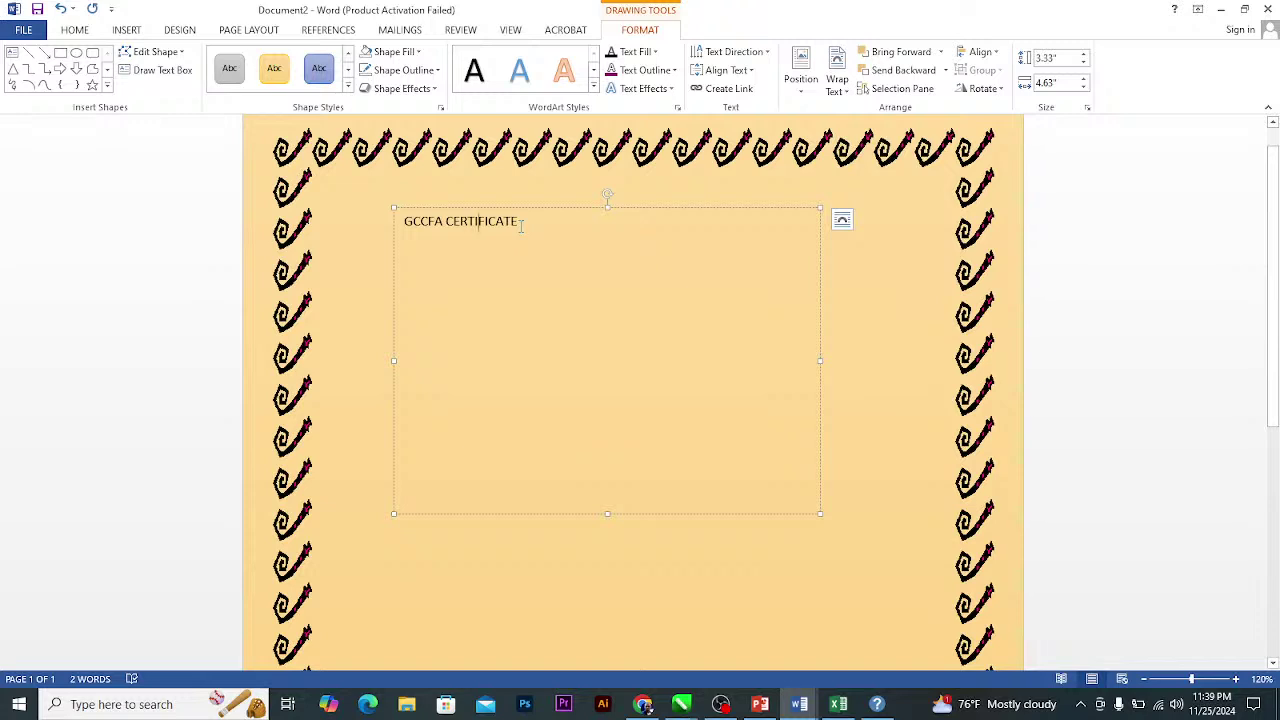
{"action": "left_click_drag", "start_coordinate": [520, 222], "coordinate": [404, 505]}
{"action": "left_click", "coordinate": [593, 89]}
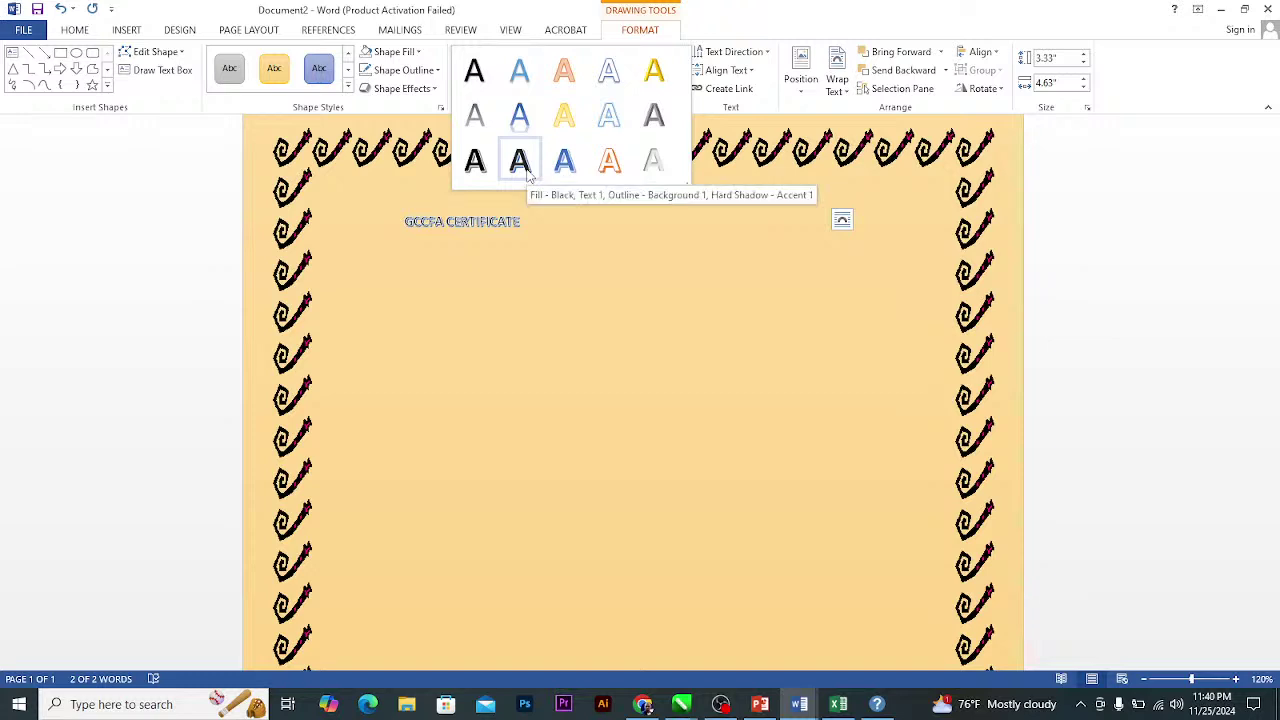
{"action": "left_click", "coordinate": [609, 161]}
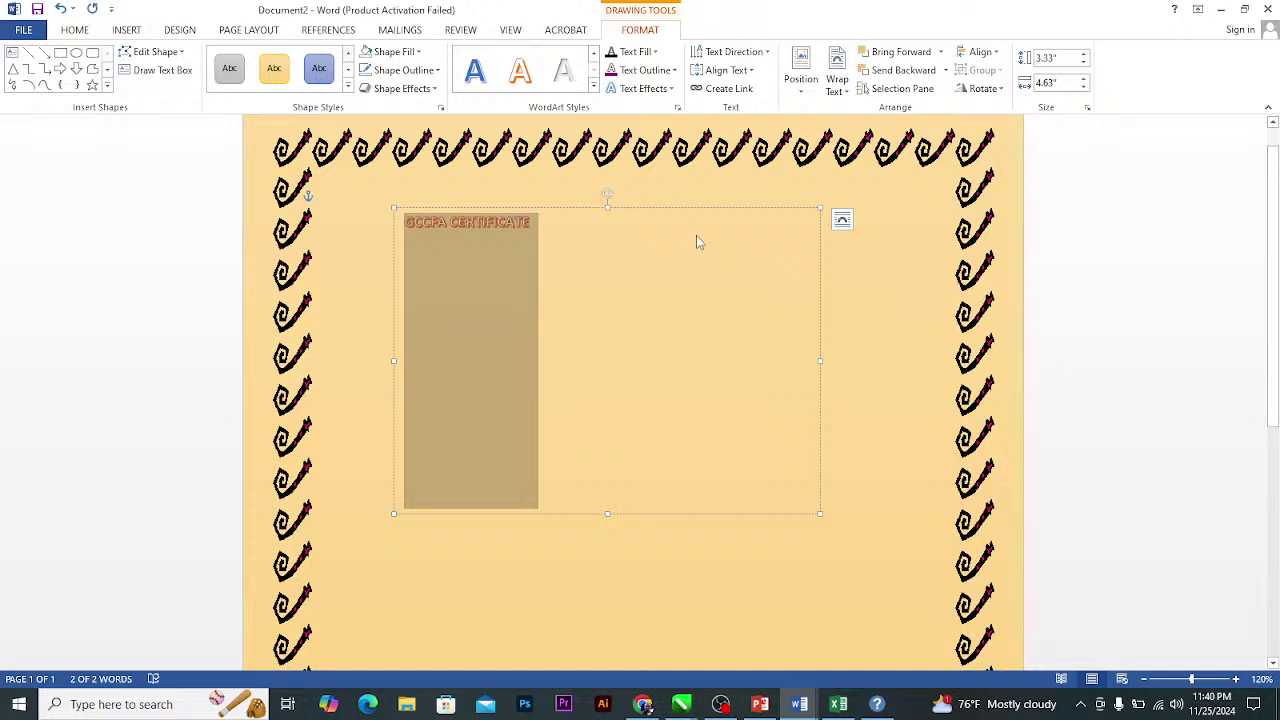
{"action": "key", "text": "ctrl+shift+period"}
{"action": "key", "text": "ctrl+shift+period"}
{"action": "key", "text": "ctrl+shift+period"}
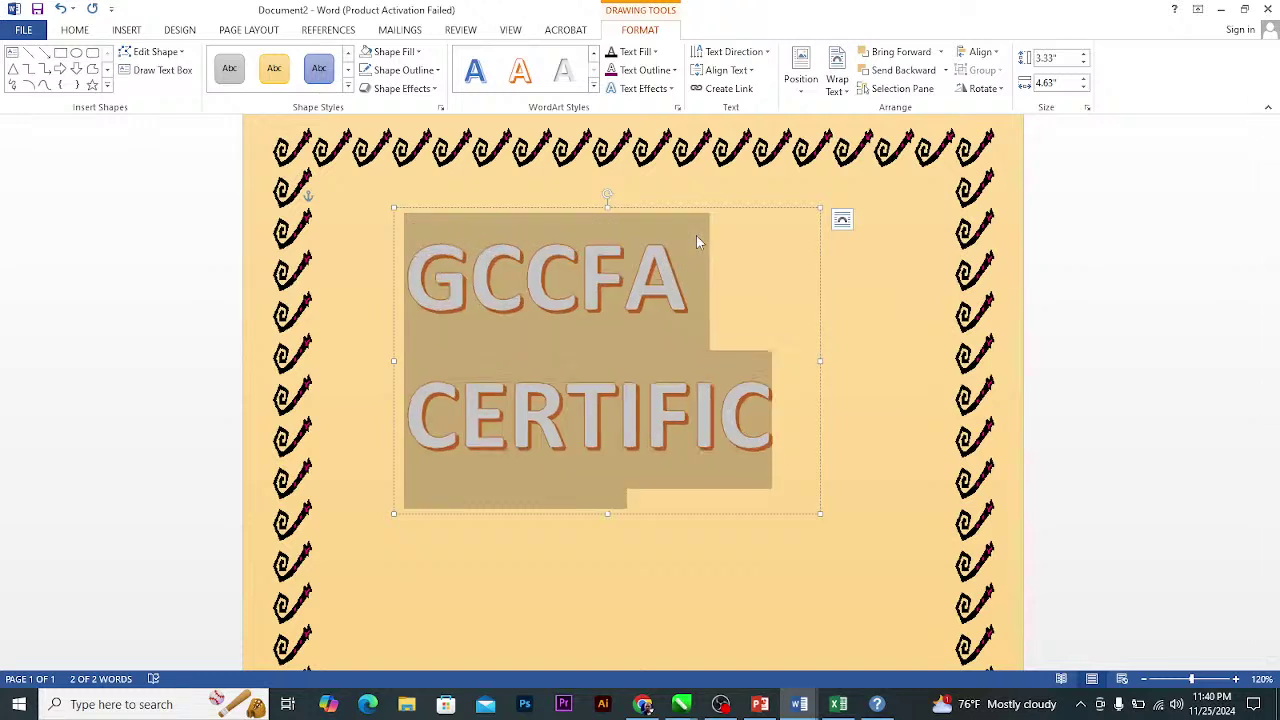
Widen the title's text box to about 6.77 inches so the heading fits one line, and centre the heading just below the upper border.
{"action": "left_click_drag", "start_coordinate": [819, 360], "coordinate": [958, 360]}
{"action": "left_click_drag", "start_coordinate": [396, 362], "coordinate": [326, 368]}
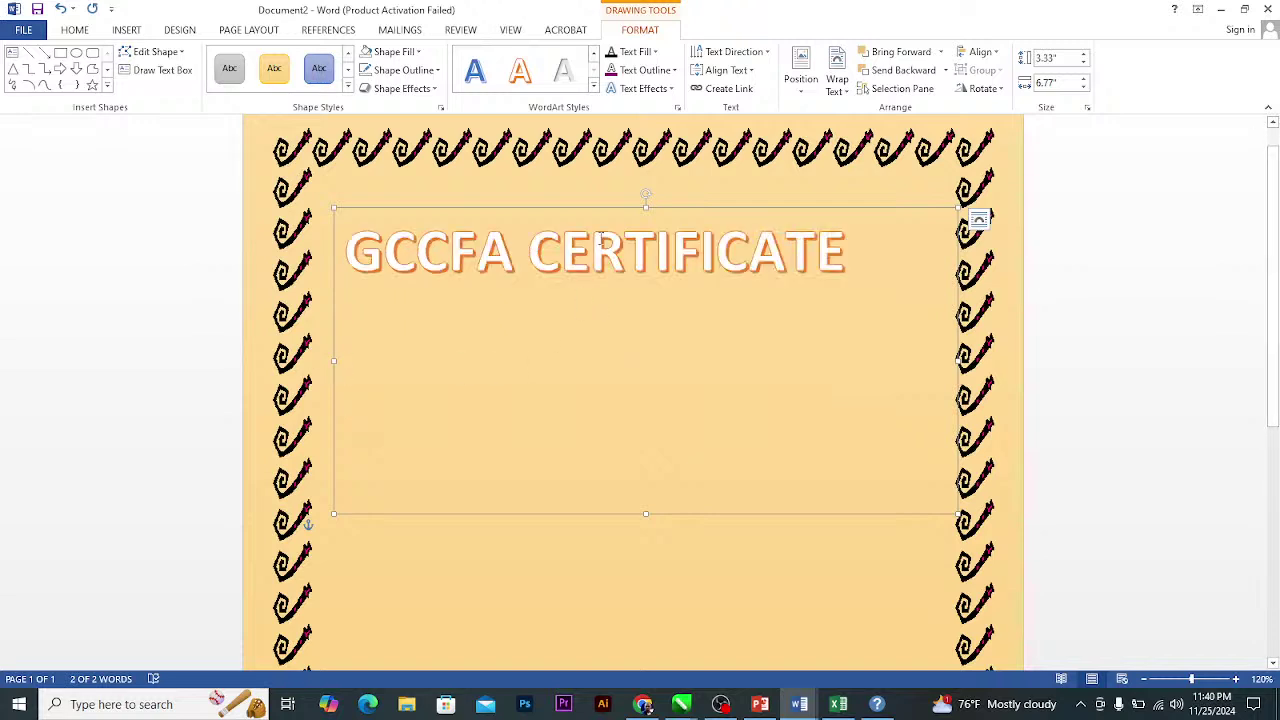
{"action": "left_click_drag", "start_coordinate": [607, 210], "coordinate": [605, 192]}
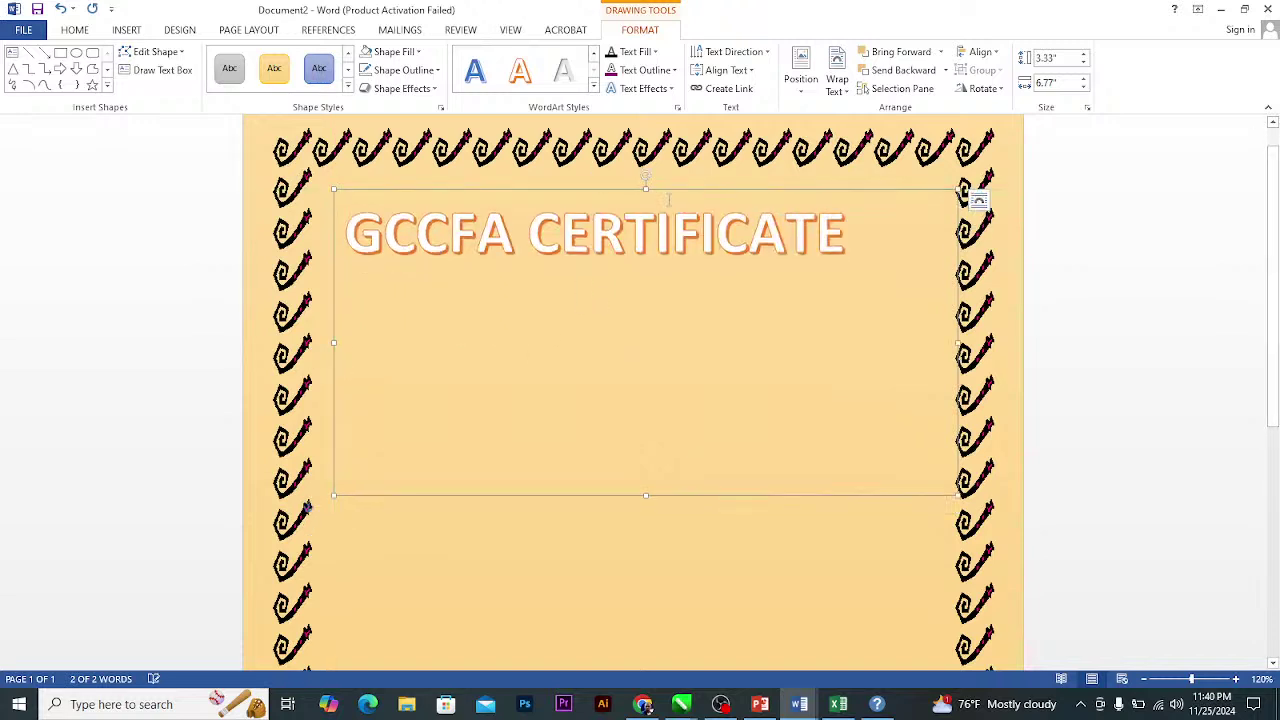
{"action": "left_click_drag", "start_coordinate": [686, 190], "coordinate": [719, 165]}
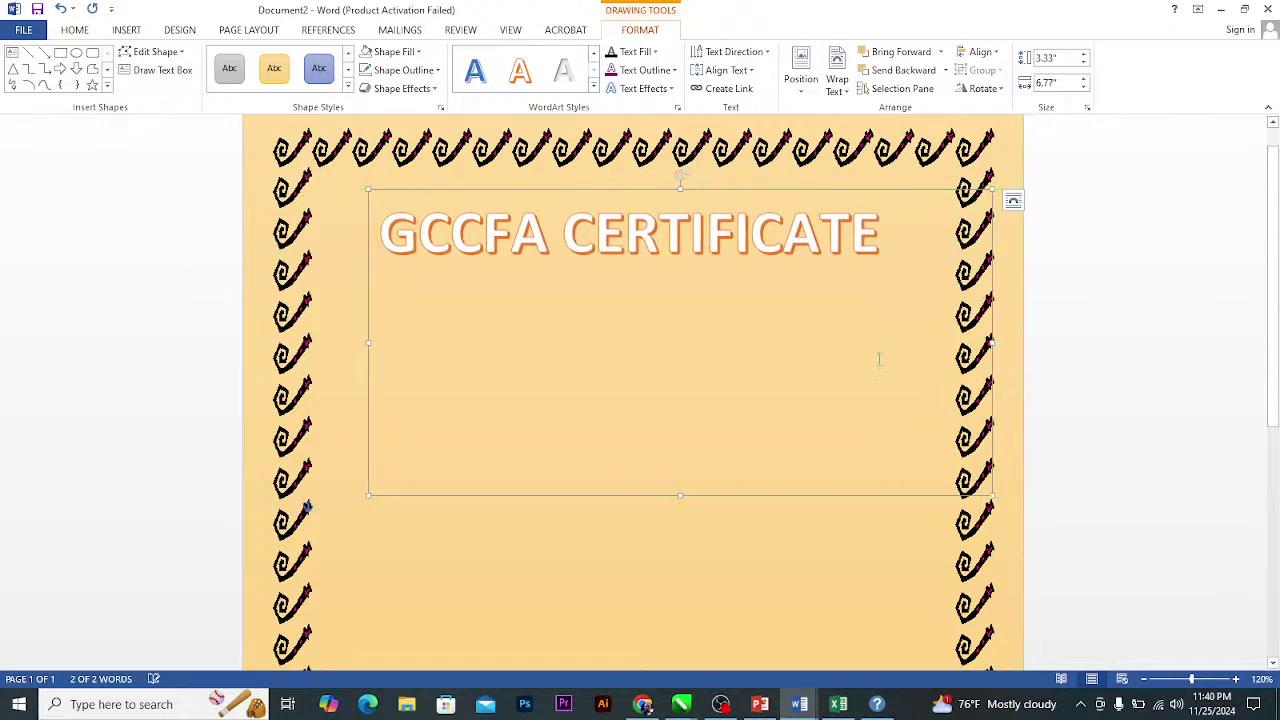
{"action": "left_click", "coordinate": [360, 256]}
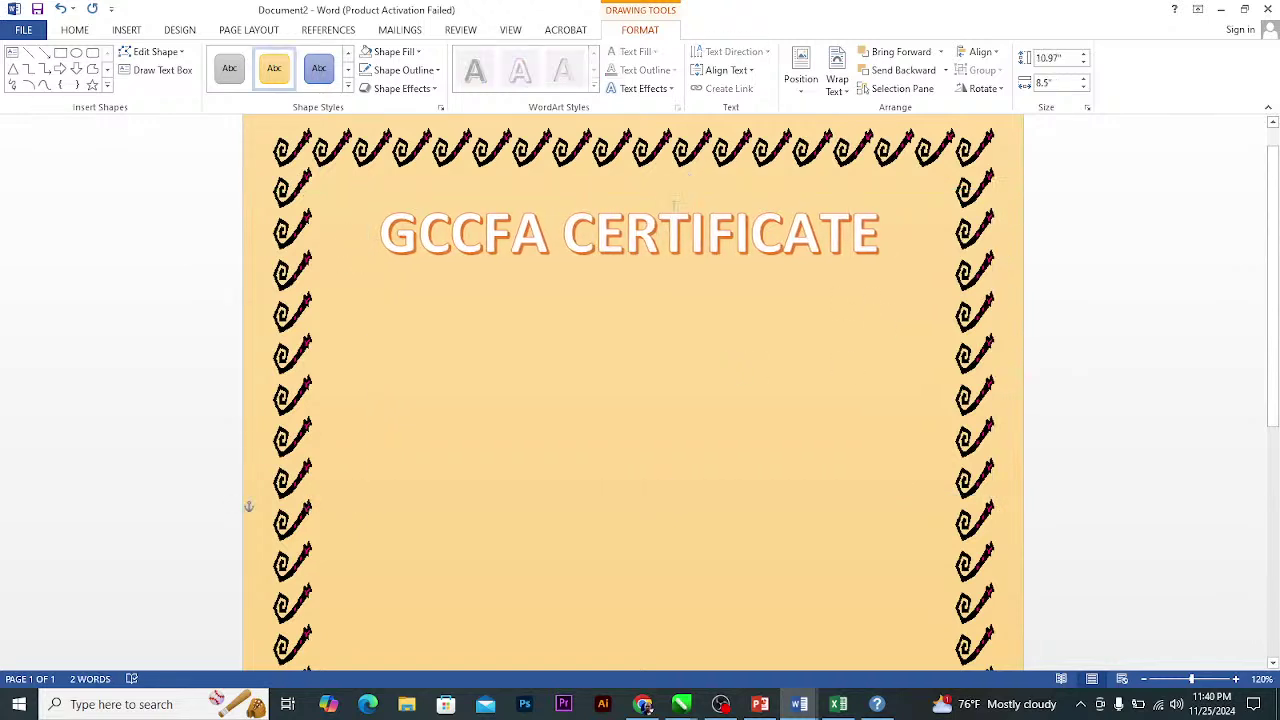
Insert a second Simple Text Box and place it below the GCCFA CERTIFICATE heading.
{"action": "left_click", "coordinate": [126, 30]}
{"action": "left_click", "coordinate": [816, 80]}
{"action": "left_click", "coordinate": [816, 80]}
{"action": "left_click", "coordinate": [816, 80]}
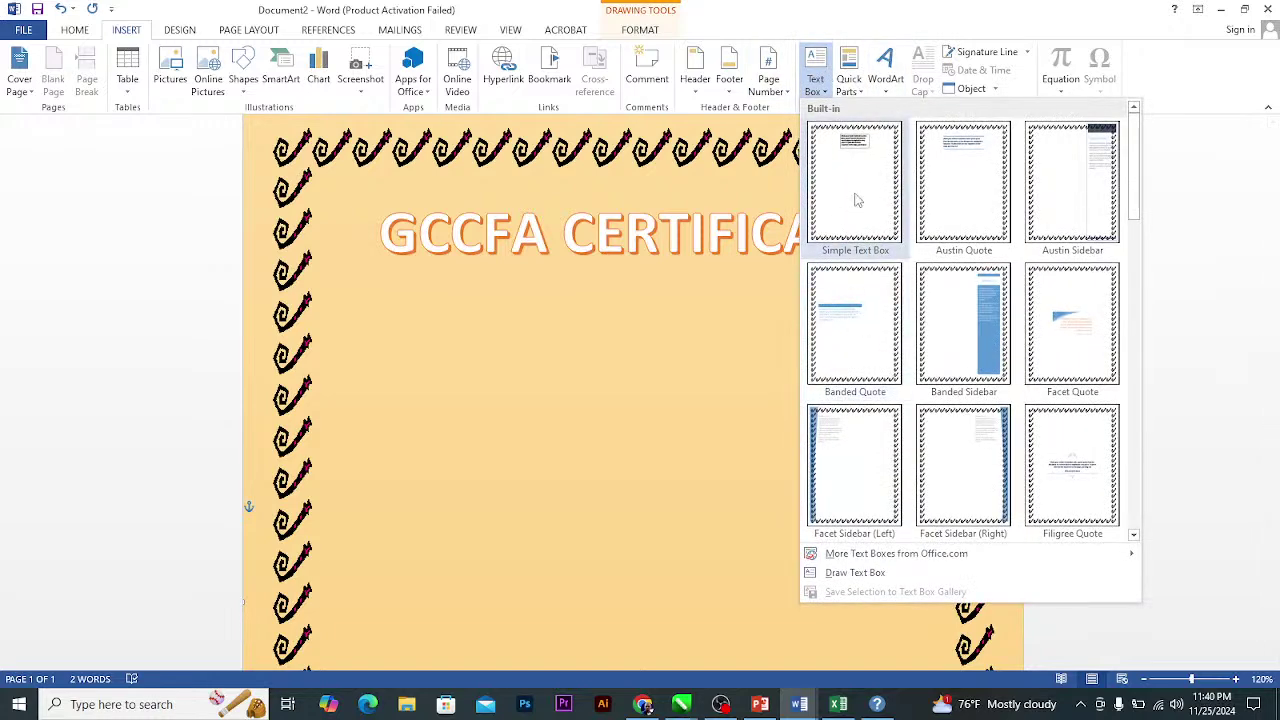
{"action": "left_click", "coordinate": [856, 195]}
{"action": "left_click_drag", "start_coordinate": [640, 320], "coordinate": [607, 410]}
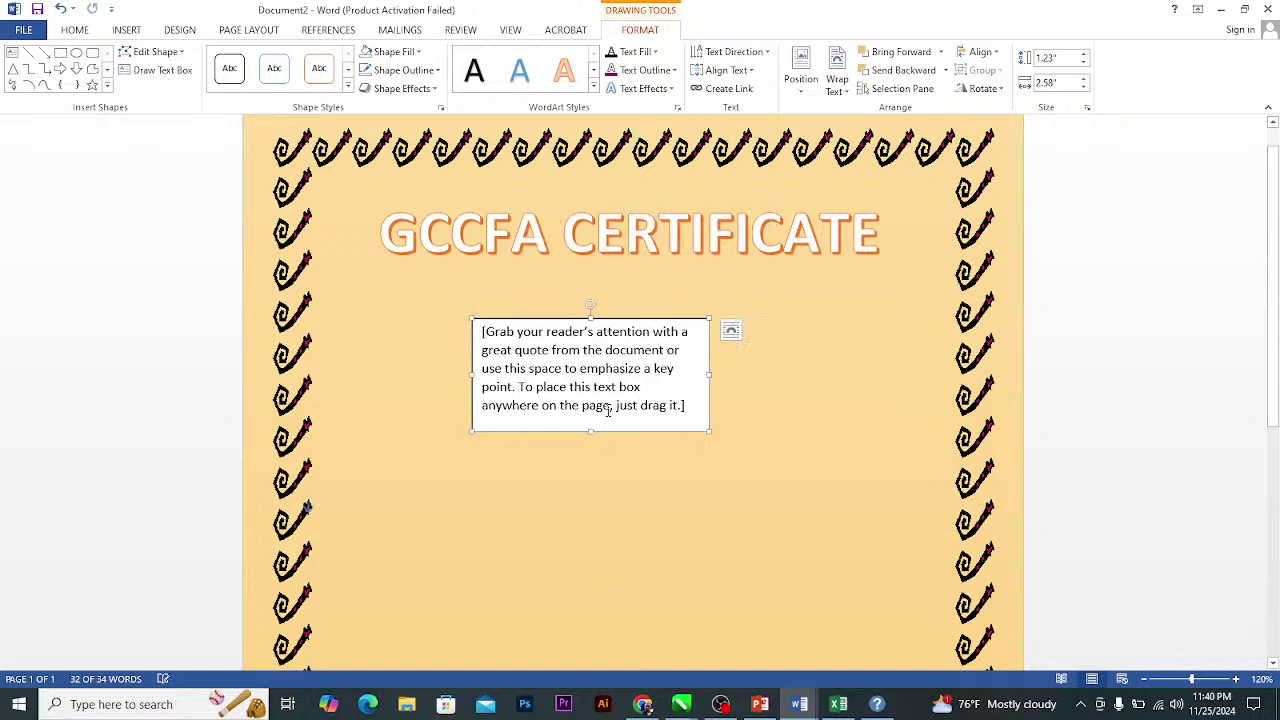
Remove the fill and outline of the placeholder text box, widen it on both sides and move it farther below the heading.
{"action": "left_click", "coordinate": [378, 52]}
{"action": "left_click_drag", "start_coordinate": [711, 374], "coordinate": [897, 374]}
{"action": "left_click_drag", "start_coordinate": [469, 356], "coordinate": [404, 358]}
{"action": "left_click_drag", "start_coordinate": [668, 314], "coordinate": [672, 383]}
Select the GCCFA CERTIFICATE text box and open the gallery of WordArt styles available for insertion.
{"action": "left_click", "coordinate": [648, 224]}
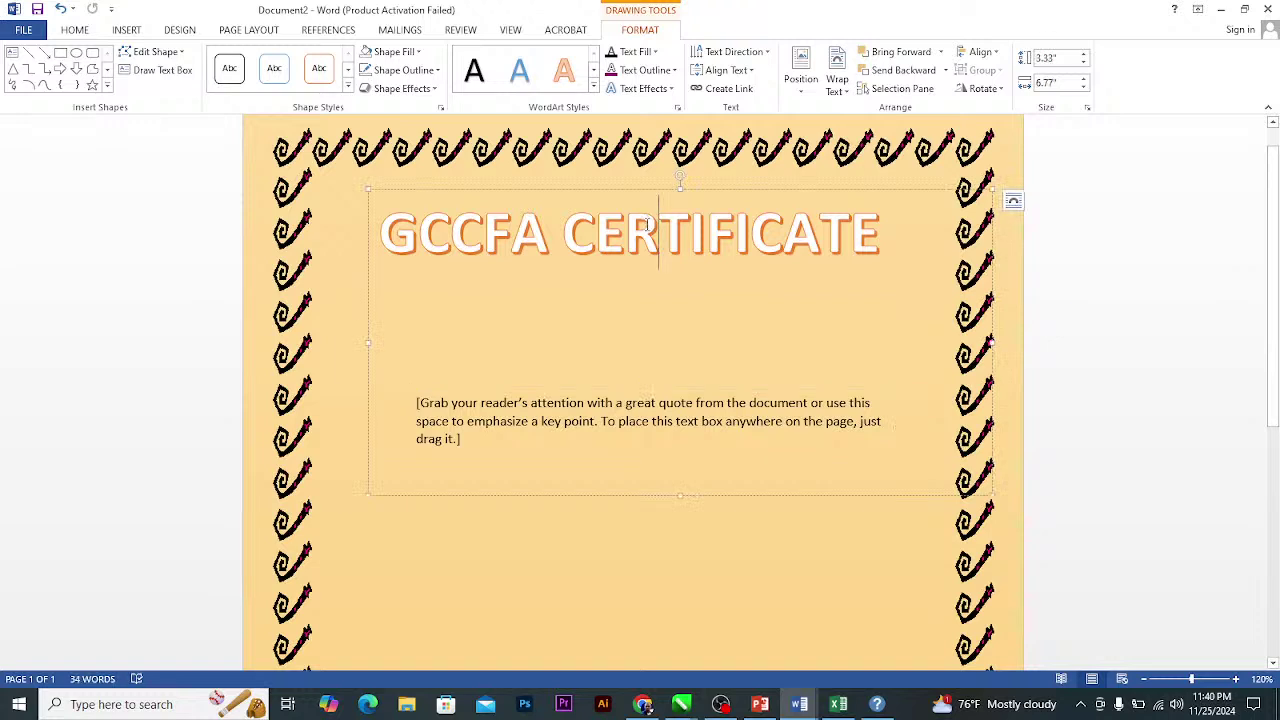
{"action": "left_click", "coordinate": [641, 189]}
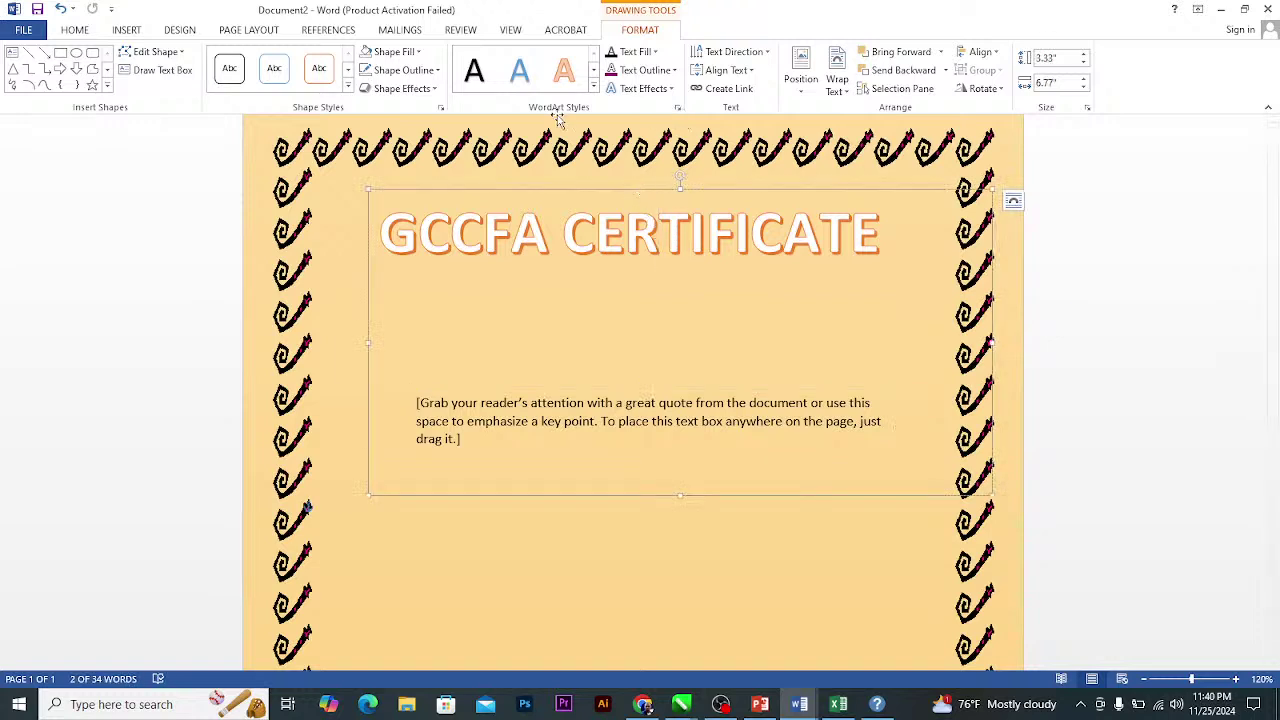
{"action": "left_click", "coordinate": [126, 29]}
{"action": "left_click", "coordinate": [886, 88]}
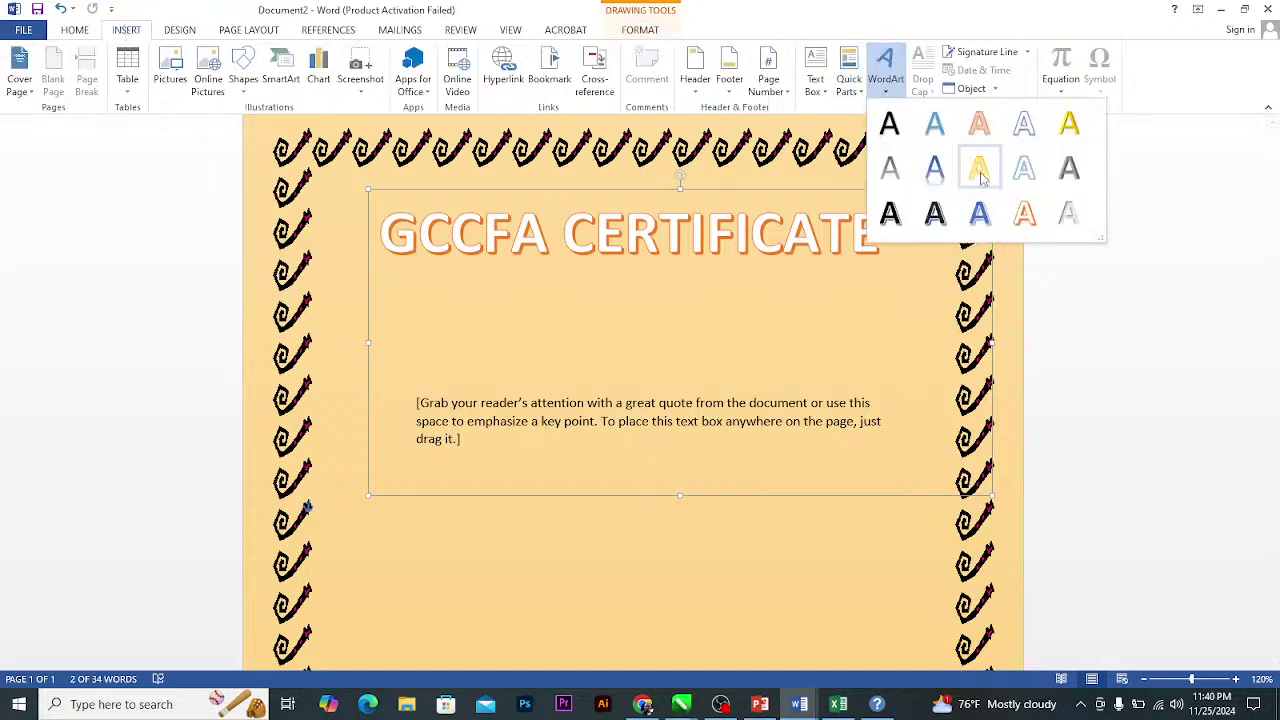
Create a blue WordArt version of the GCCFA CERTIFICATE heading and delete the original orange one.
{"action": "left_click", "coordinate": [980, 212]}
{"action": "left_click_drag", "start_coordinate": [681, 289], "coordinate": [692, 370]}
{"action": "left_click", "coordinate": [586, 229]}
{"action": "left_click", "coordinate": [660, 193]}
{"action": "key", "text": "Delete"}
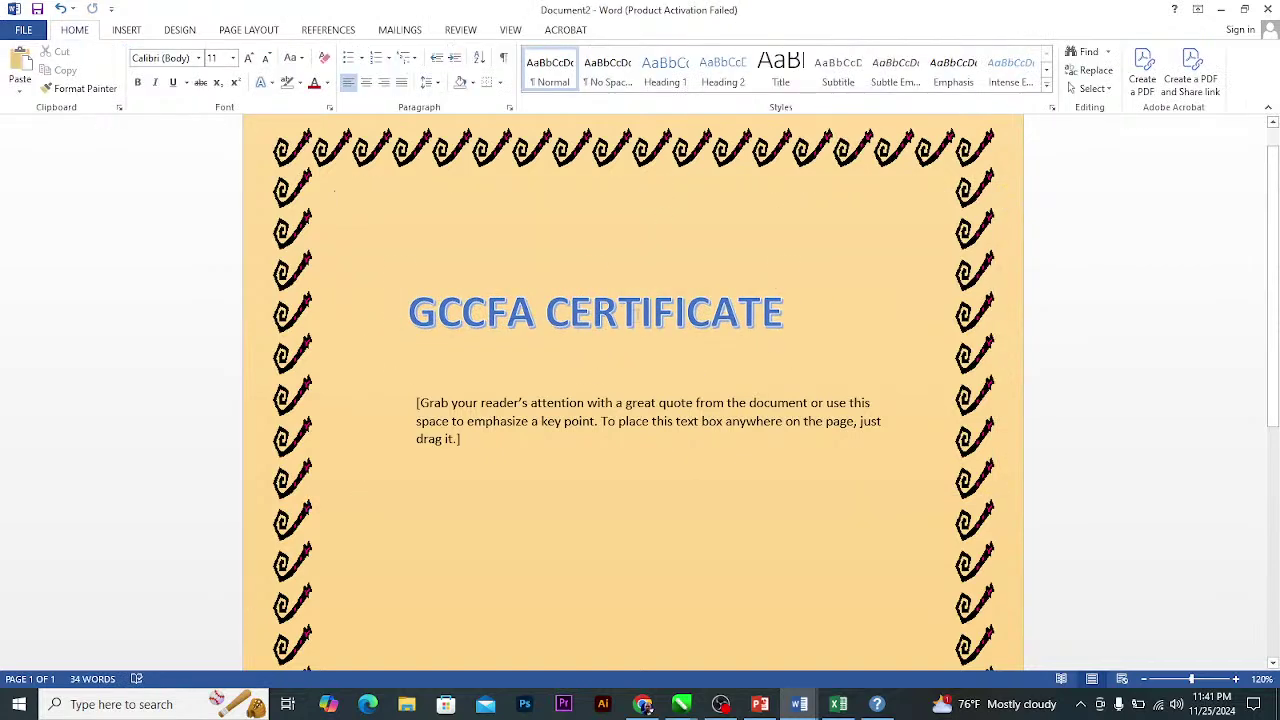
Position the blue GCCFA CERTIFICATE heading just under the upper page border and enlarge it to fill one line in a box about 7.67" wide.
{"action": "left_click", "coordinate": [638, 305]}
{"action": "left_click_drag", "start_coordinate": [643, 275], "coordinate": [653, 181]}
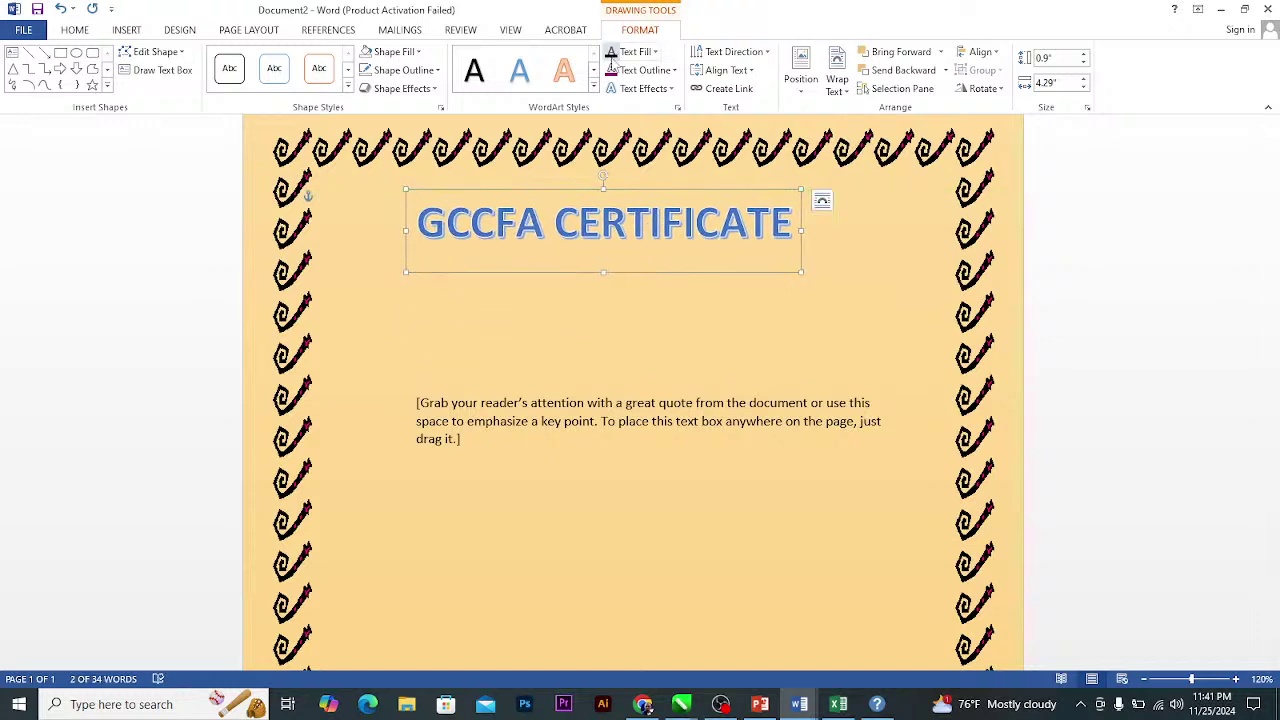
{"action": "key", "text": "ctrl+shift+period"}
{"action": "key", "text": "ctrl+shift+period"}
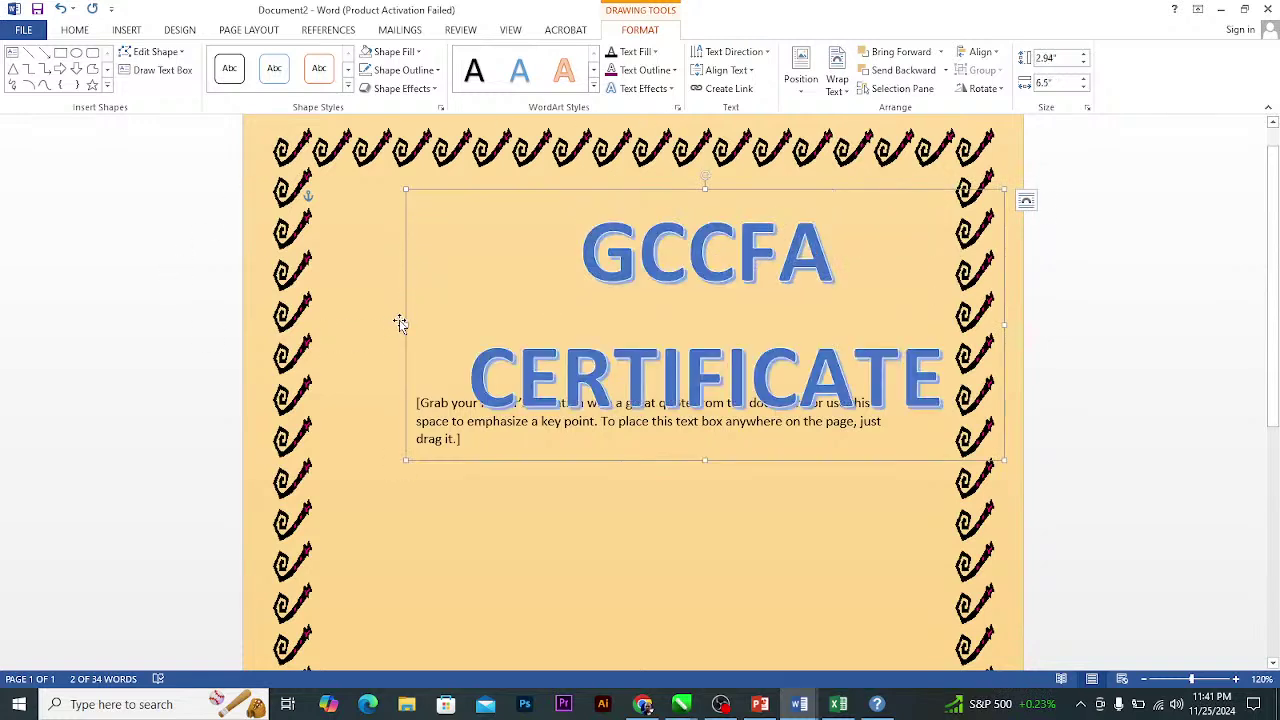
{"action": "left_click_drag", "start_coordinate": [406, 325], "coordinate": [296, 322]}
{"action": "left_click_drag", "start_coordinate": [711, 294], "coordinate": [695, 292]}
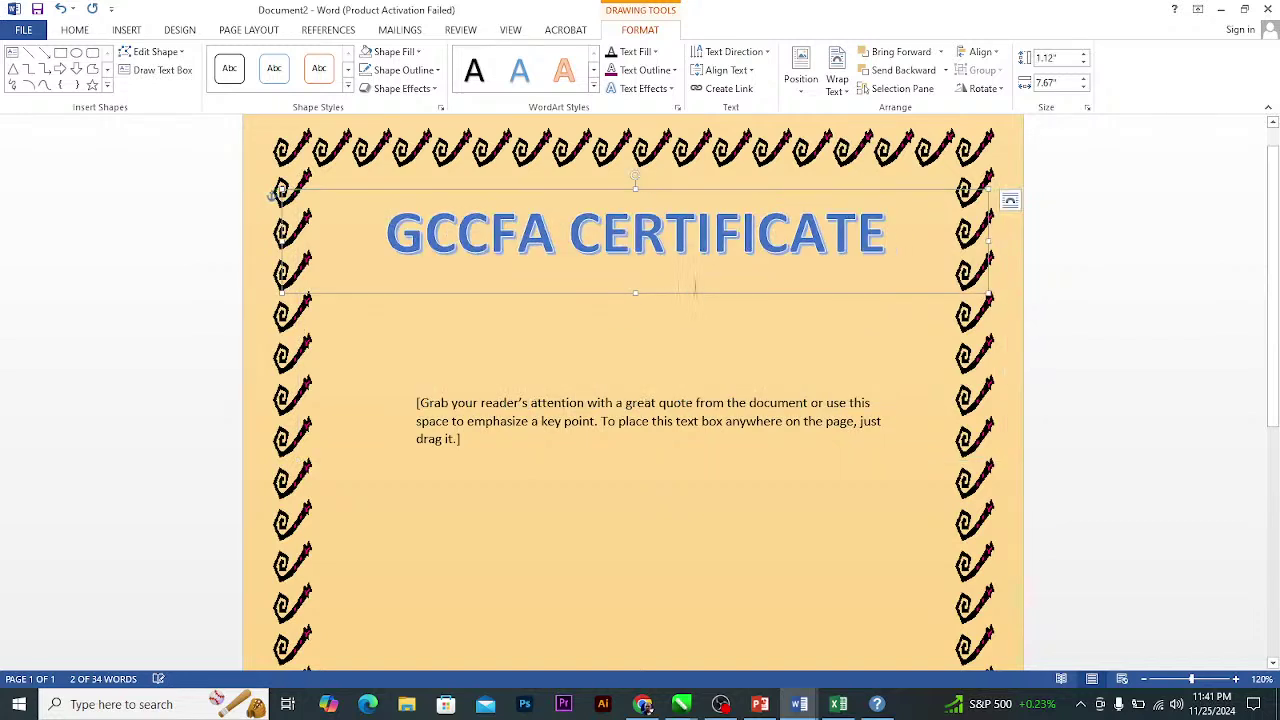
Try a gold WordArt version of the GCCFA CERTIFICATE heading and remove it.
{"action": "left_click", "coordinate": [592, 89]}
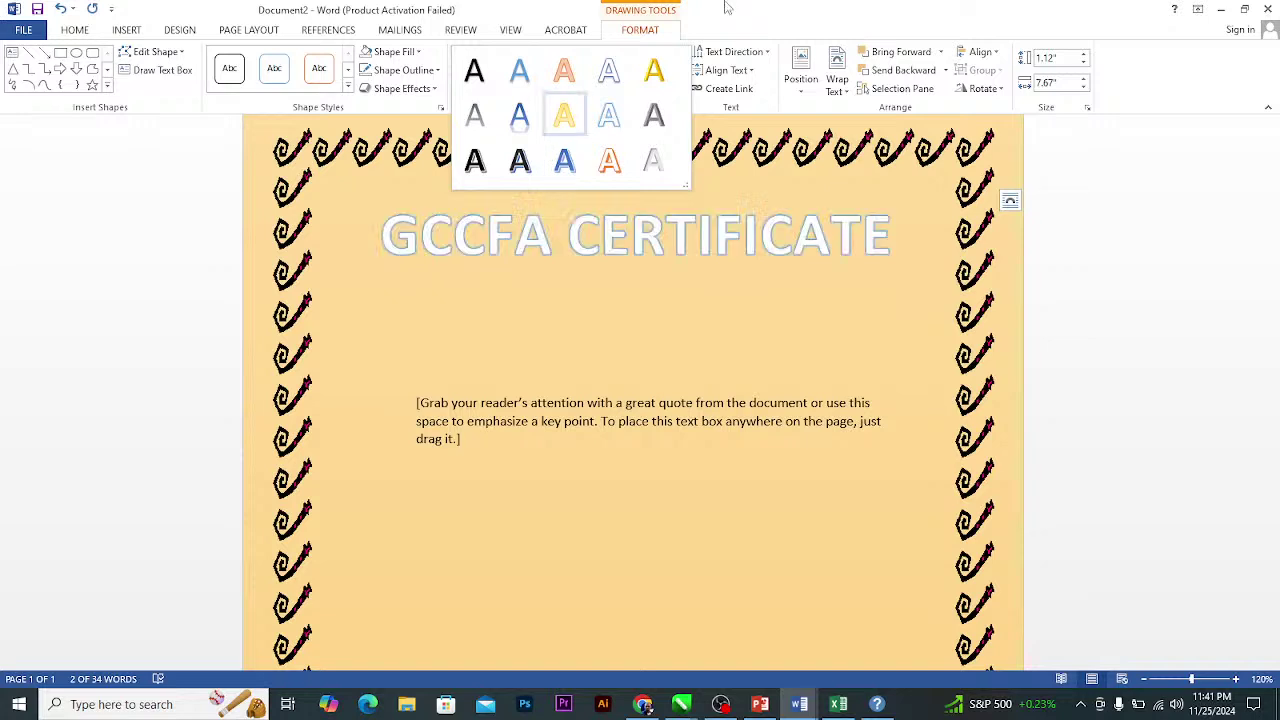
{"action": "left_click", "coordinate": [439, 48]}
{"action": "left_click", "coordinate": [120, 32]}
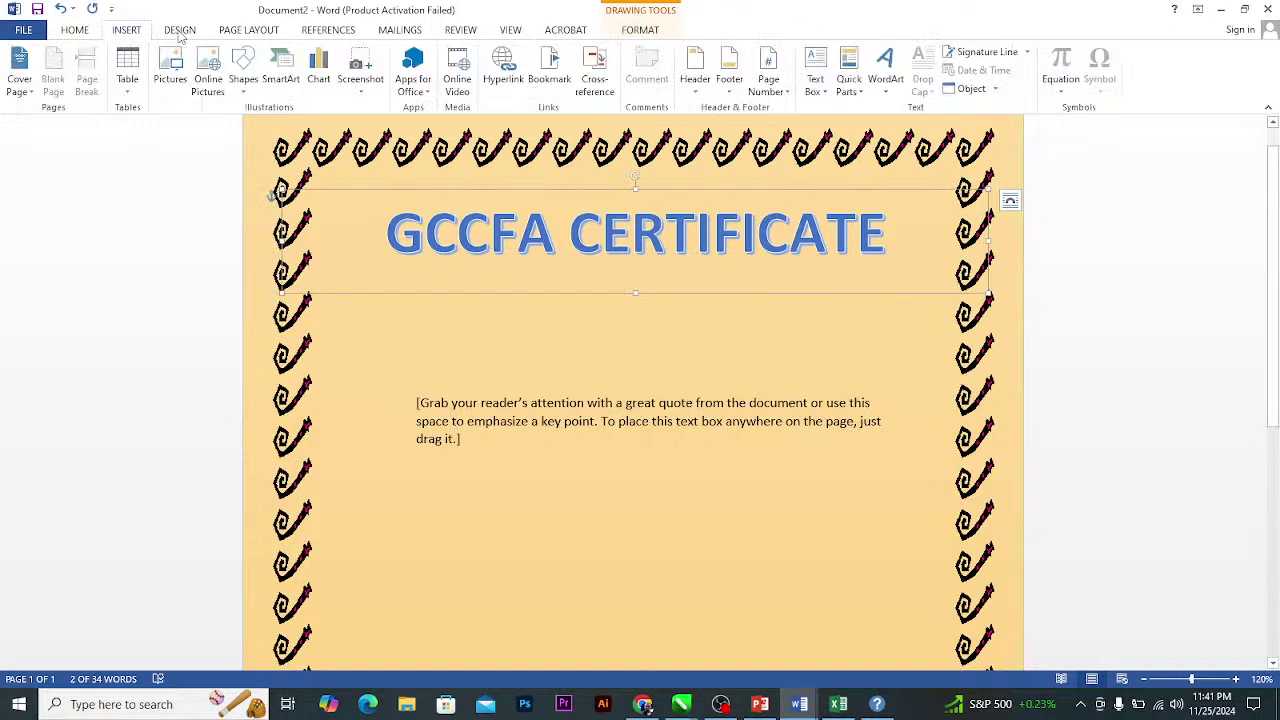
{"action": "left_click", "coordinate": [885, 70]}
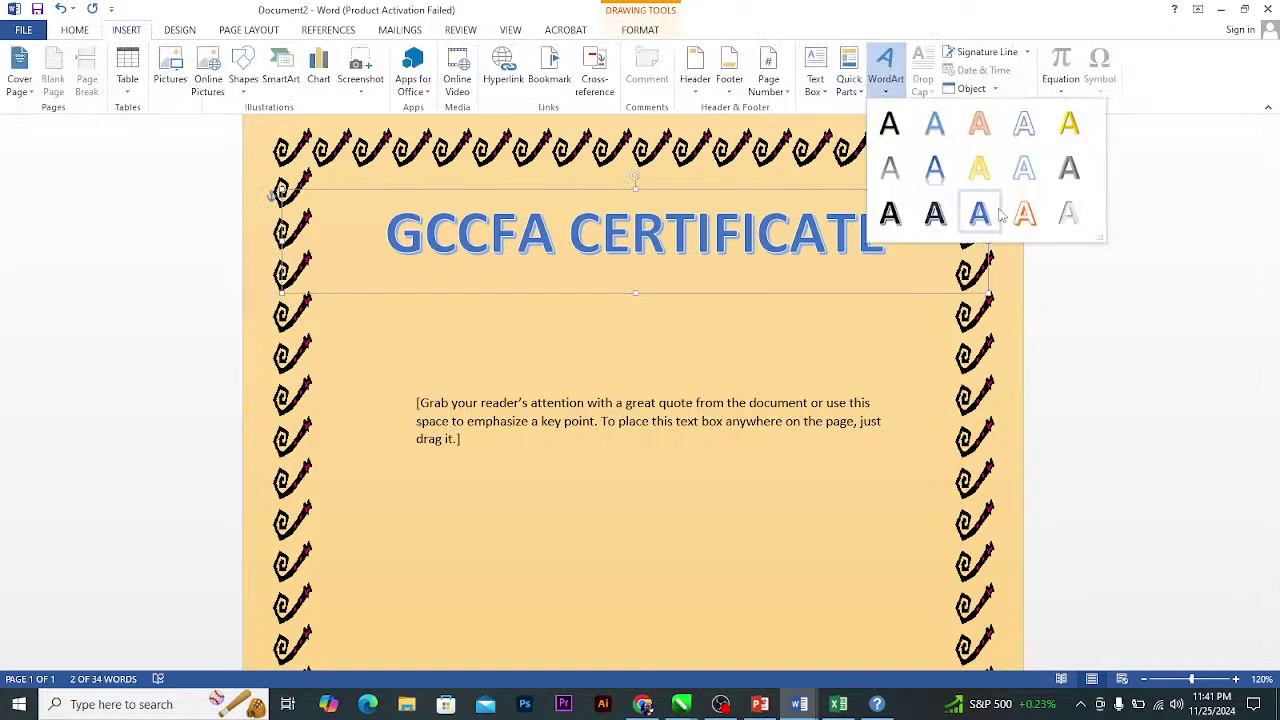
{"action": "left_click", "coordinate": [1069, 124]}
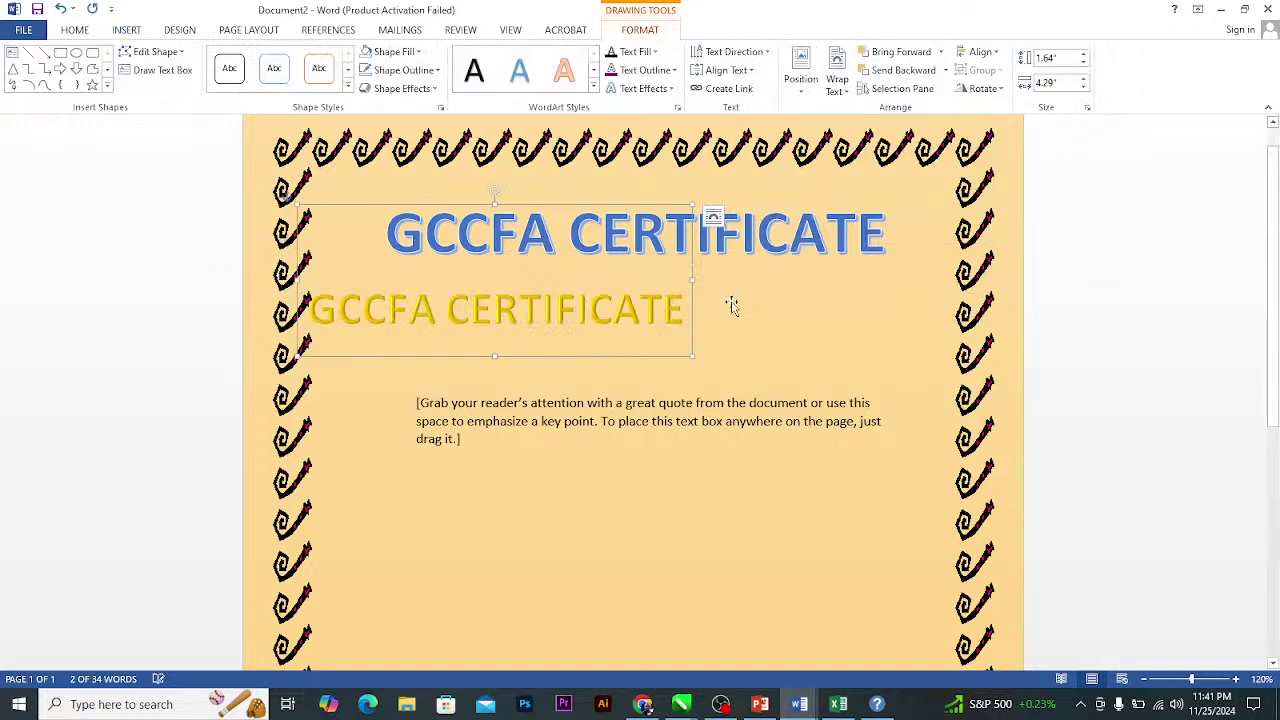
{"action": "key", "text": "Delete"}
Try a solid green shape style on the blue heading's text box.
{"action": "left_click", "coordinate": [727, 222]}
{"action": "left_click", "coordinate": [722, 296]}
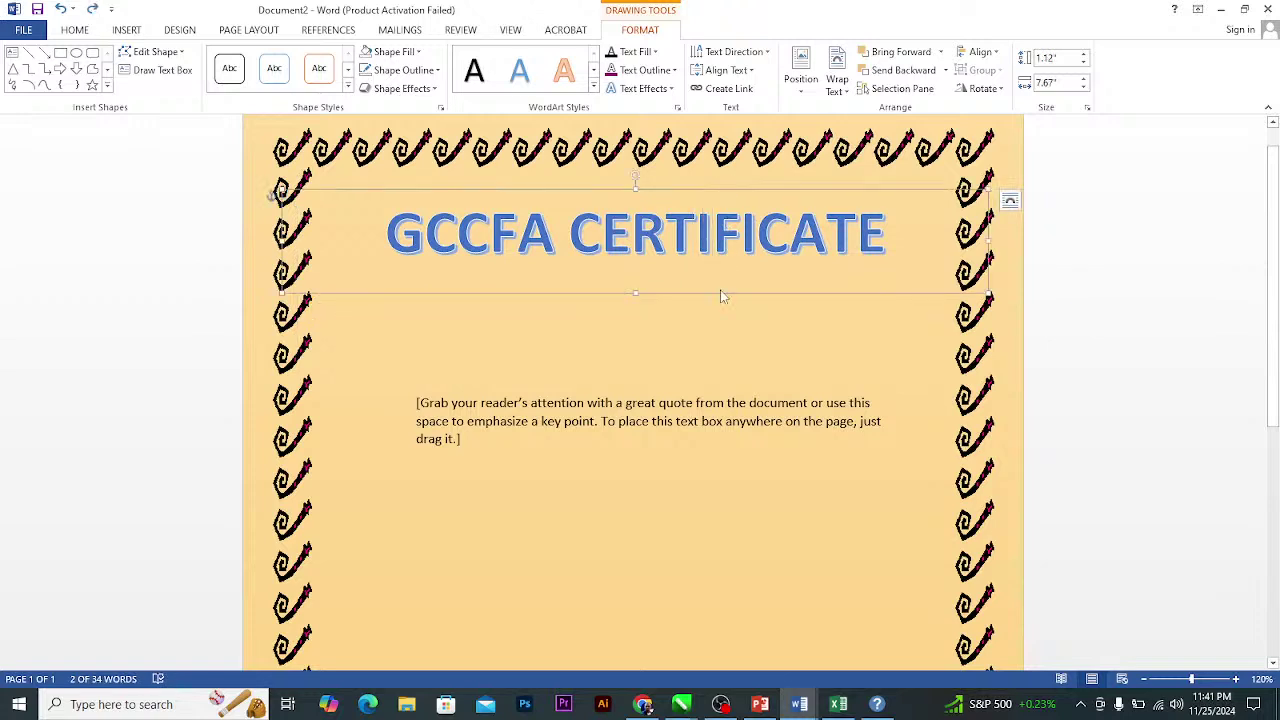
{"action": "left_click", "coordinate": [349, 88]}
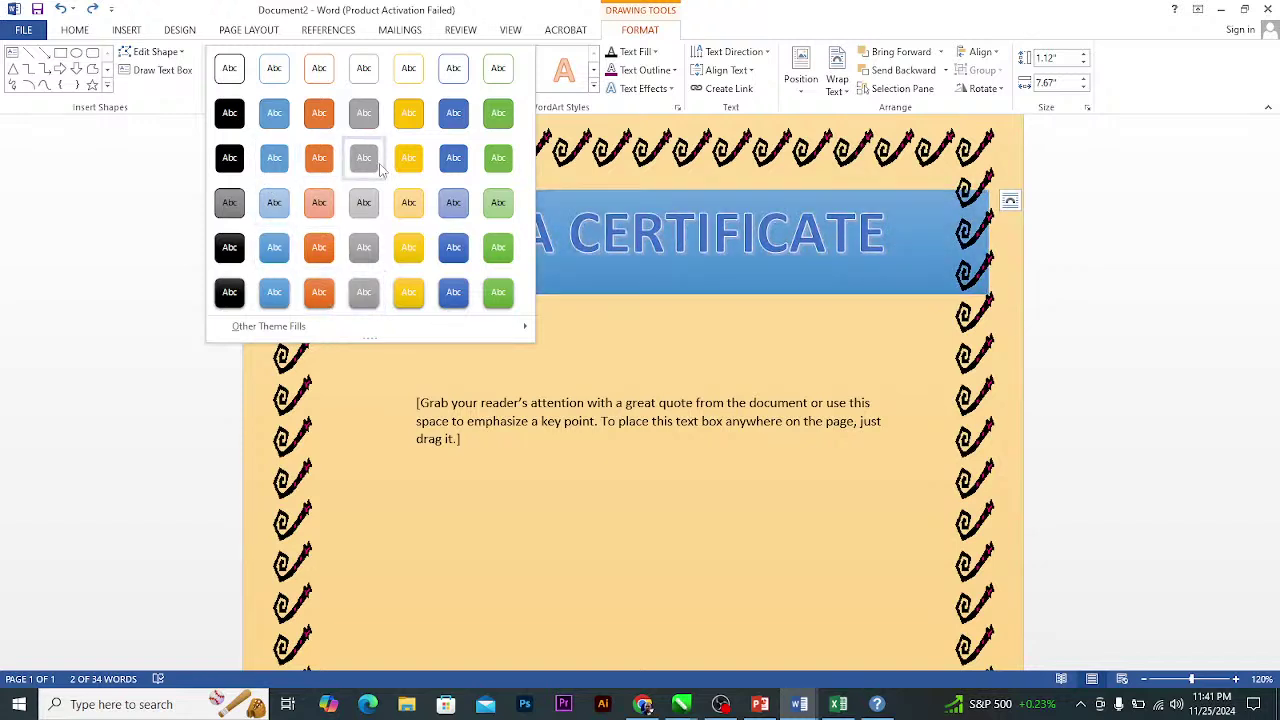
{"action": "left_click", "coordinate": [498, 160]}
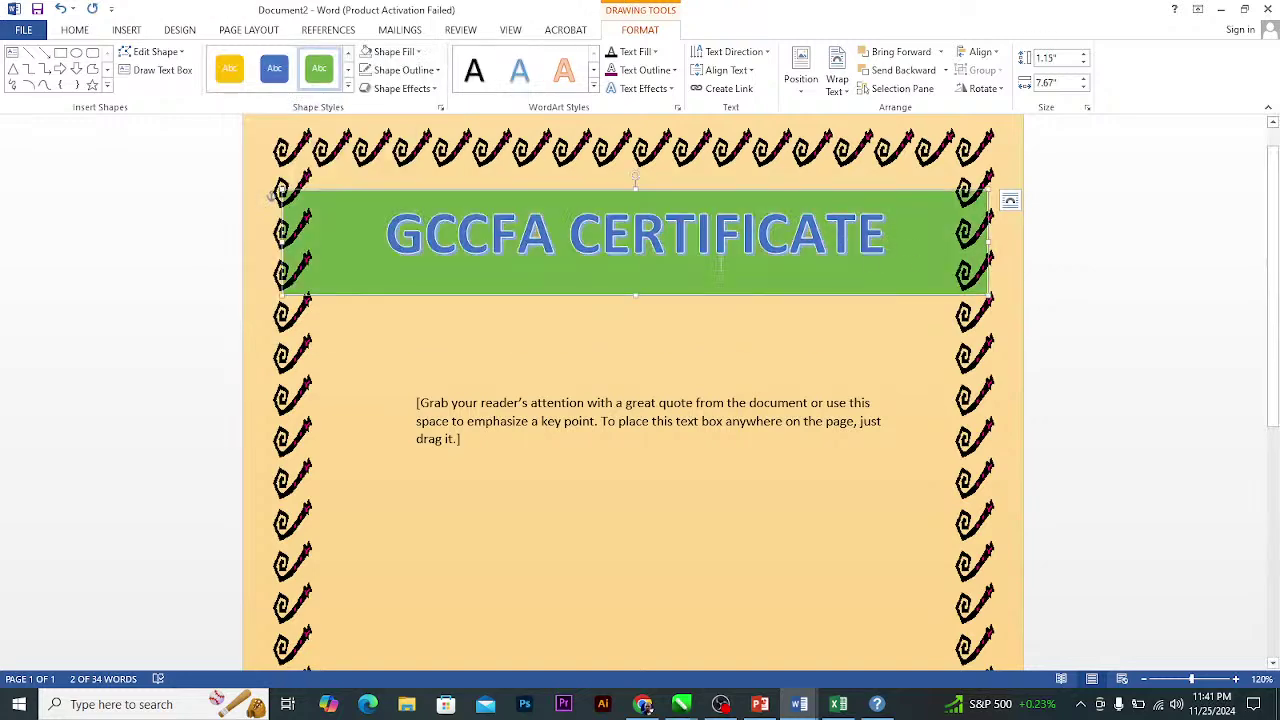
Draw a cross shape about 0.74" high and 0.69" wide beside the start of the certificate heading.
{"action": "left_click", "coordinate": [107, 85]}
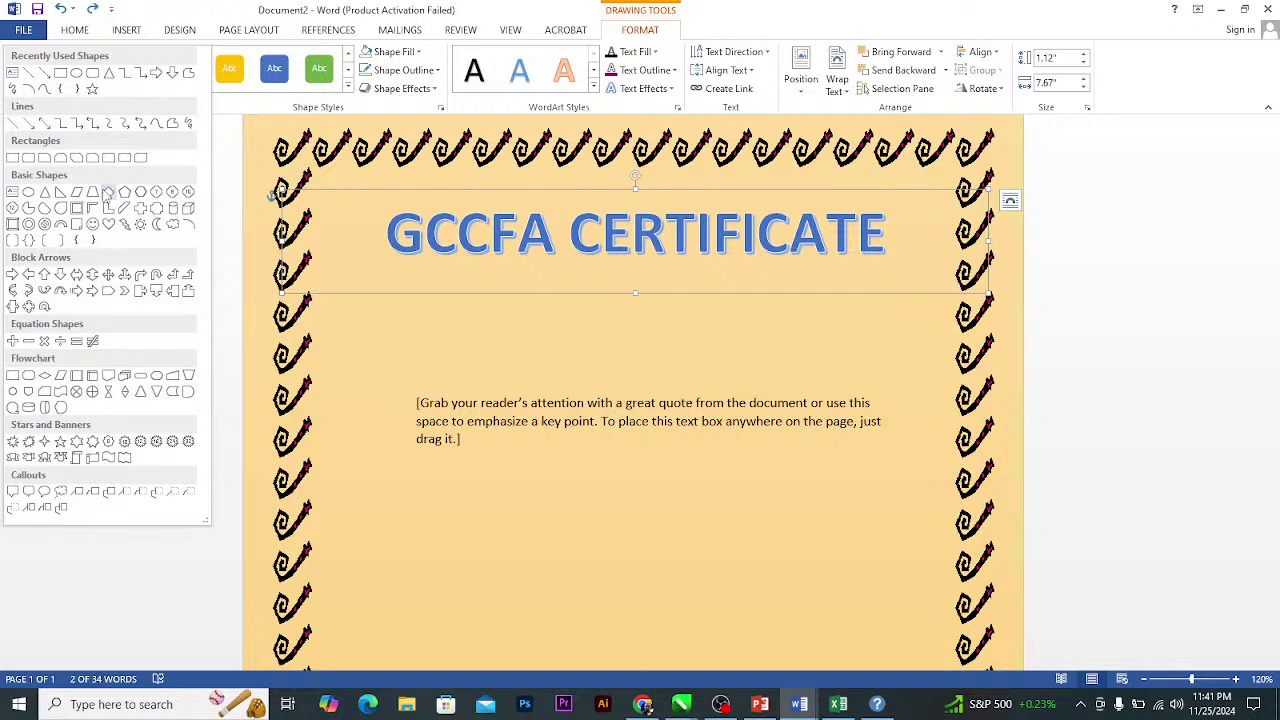
{"action": "left_click", "coordinate": [141, 208]}
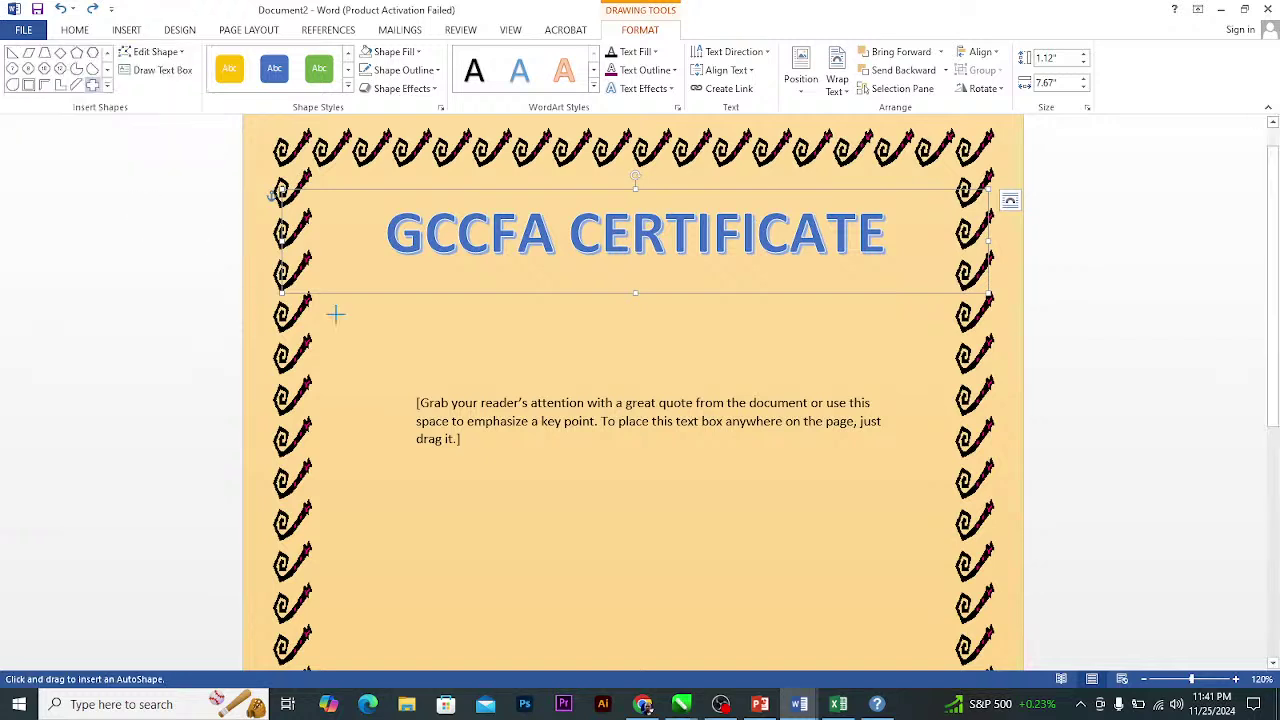
{"action": "mouse_move", "coordinate": [311, 183]}
{"action": "left_mouse_down"}
{"action": "mouse_move", "coordinate": [380, 266]}
{"action": "mouse_move", "coordinate": [370, 253]}
{"action": "left_mouse_up"}
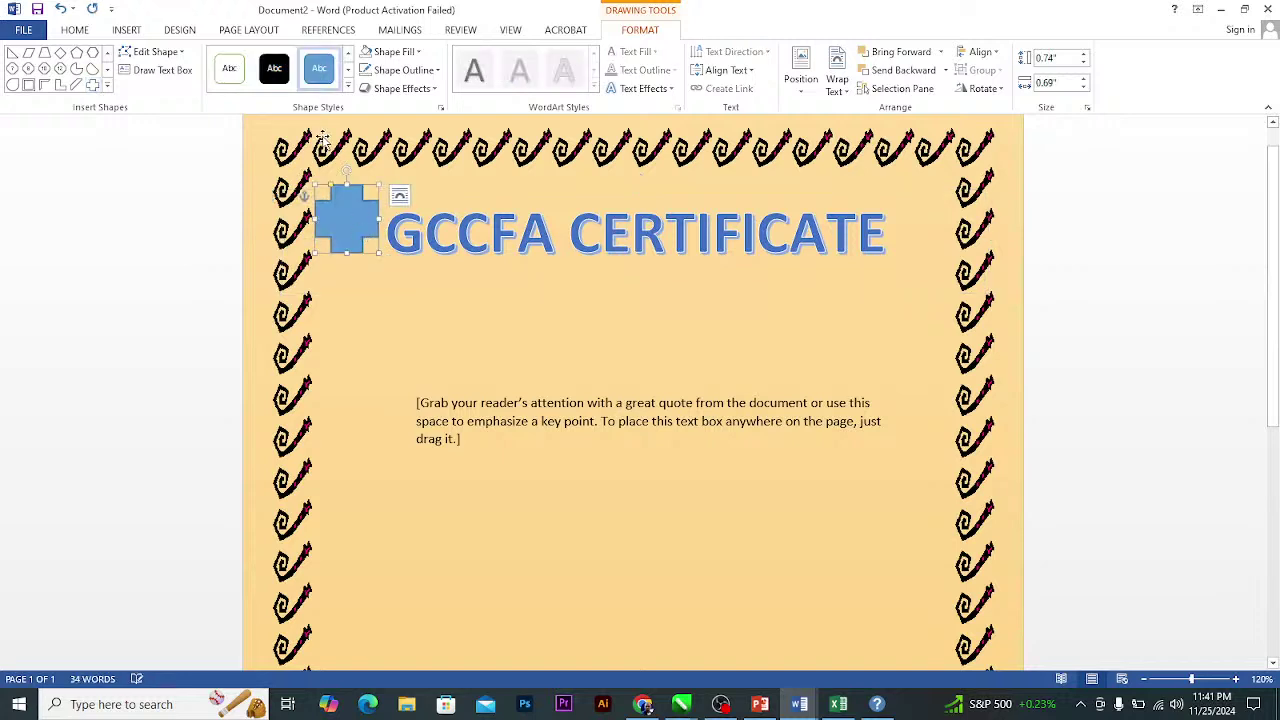
Fill the cross shape with light green and move it below the heading, above the quote text.
{"action": "left_click", "coordinate": [418, 52]}
{"action": "left_click", "coordinate": [419, 180]}
{"action": "left_click_drag", "start_coordinate": [363, 220], "coordinate": [449, 327]}
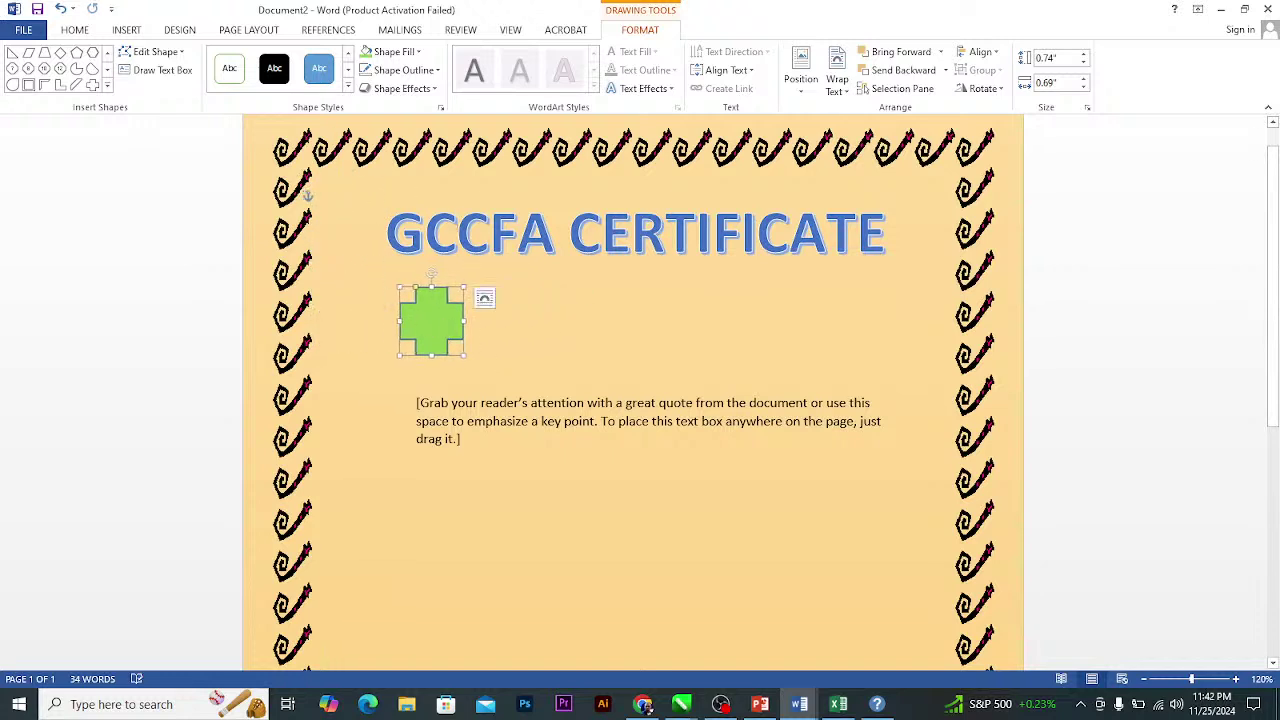
{"action": "left_click", "coordinate": [137, 33]}
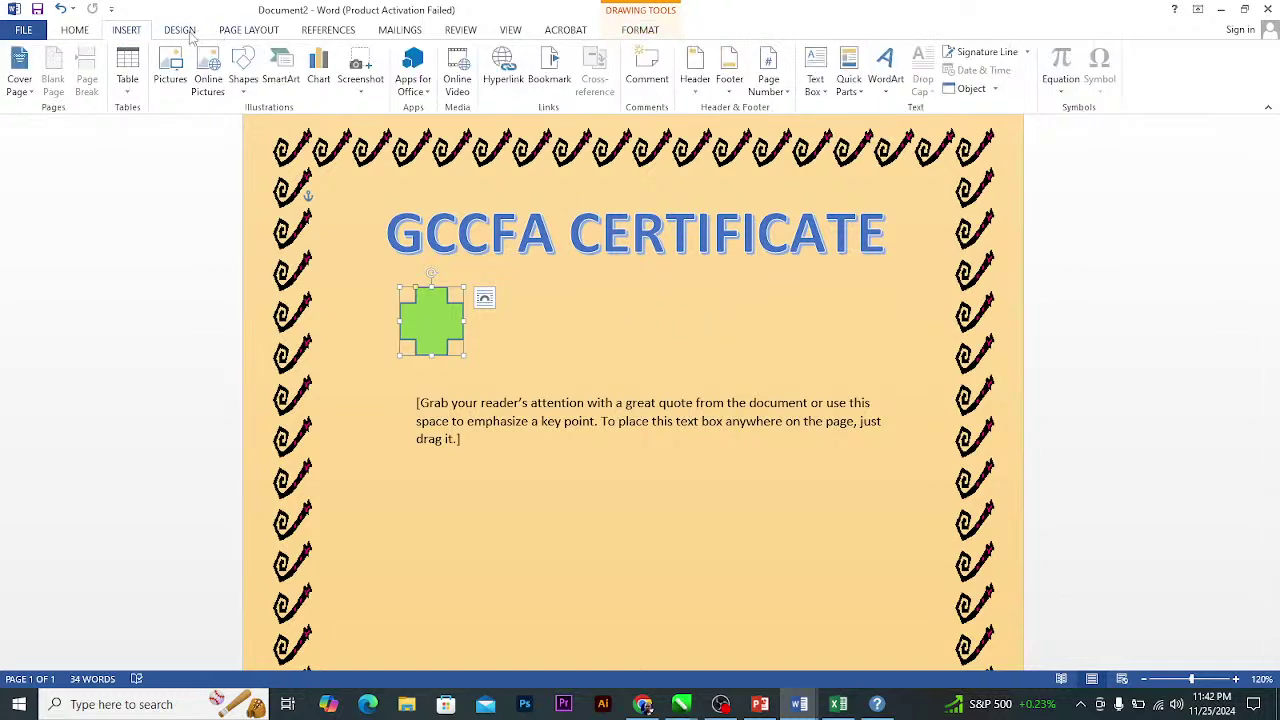
{"action": "left_click", "coordinate": [182, 31]}
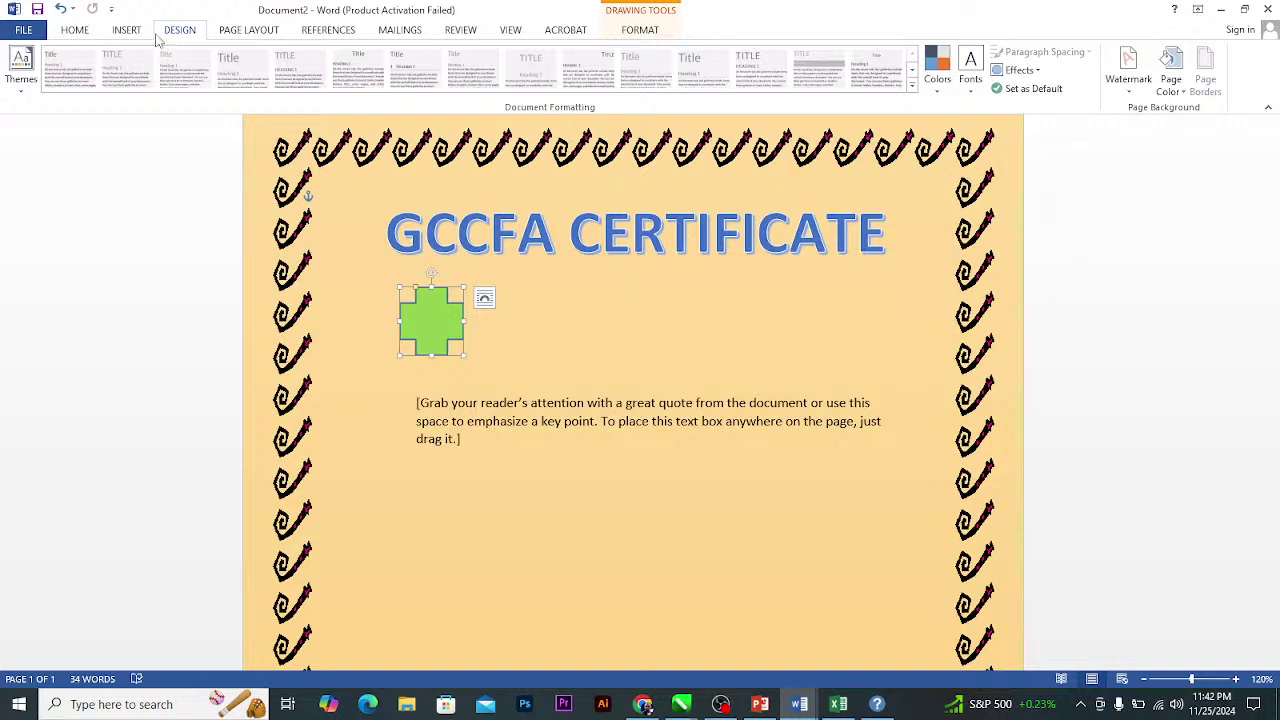
{"action": "left_click", "coordinate": [141, 32]}
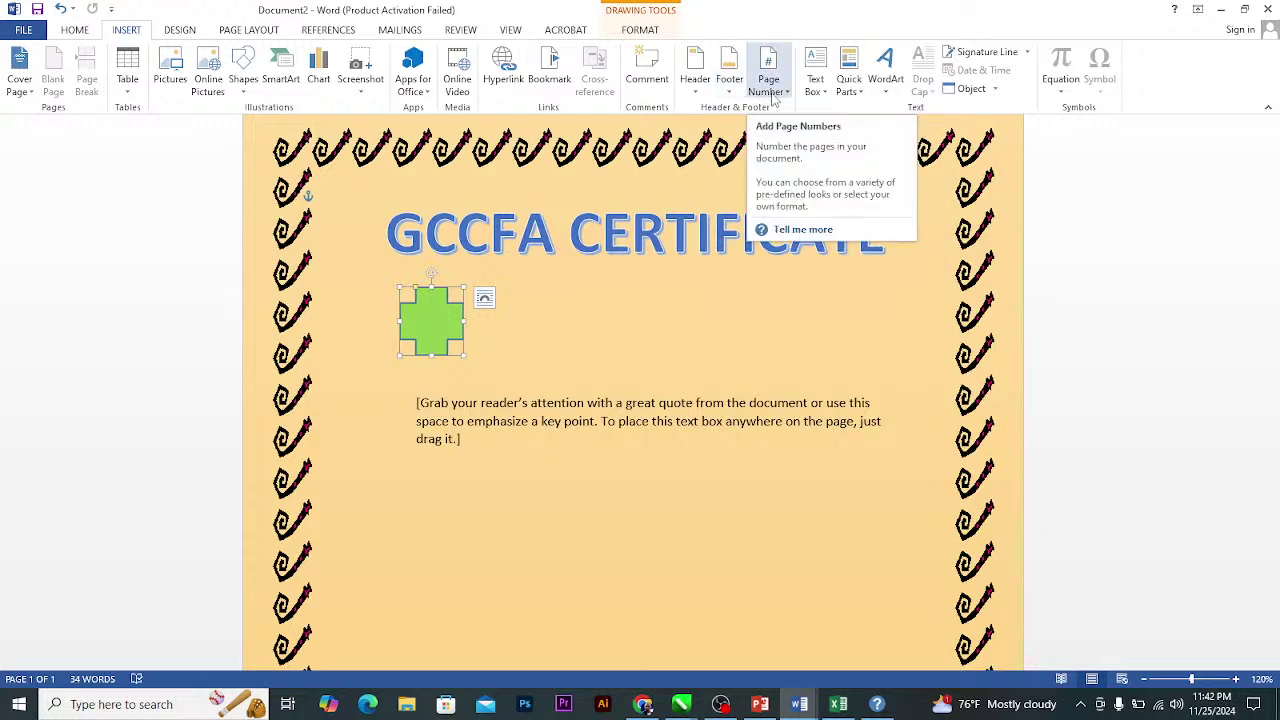
{"action": "left_click", "coordinate": [329, 31]}
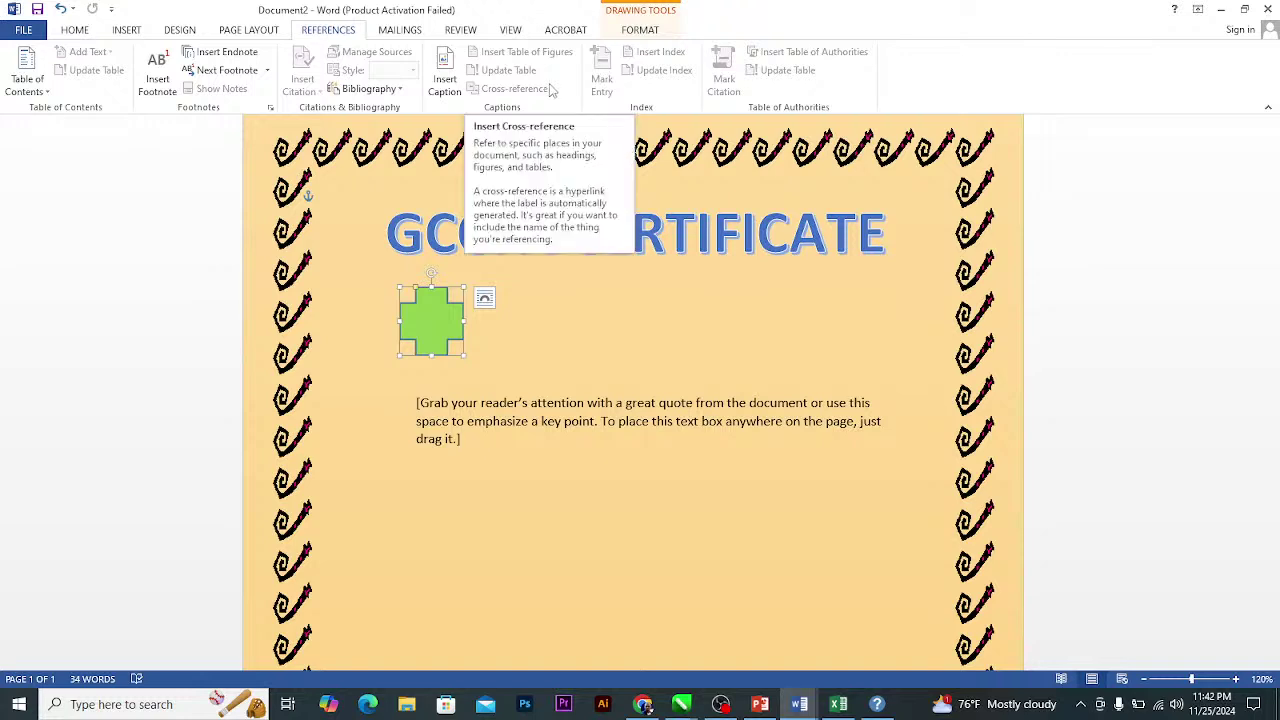
{"action": "left_click", "coordinate": [414, 33]}
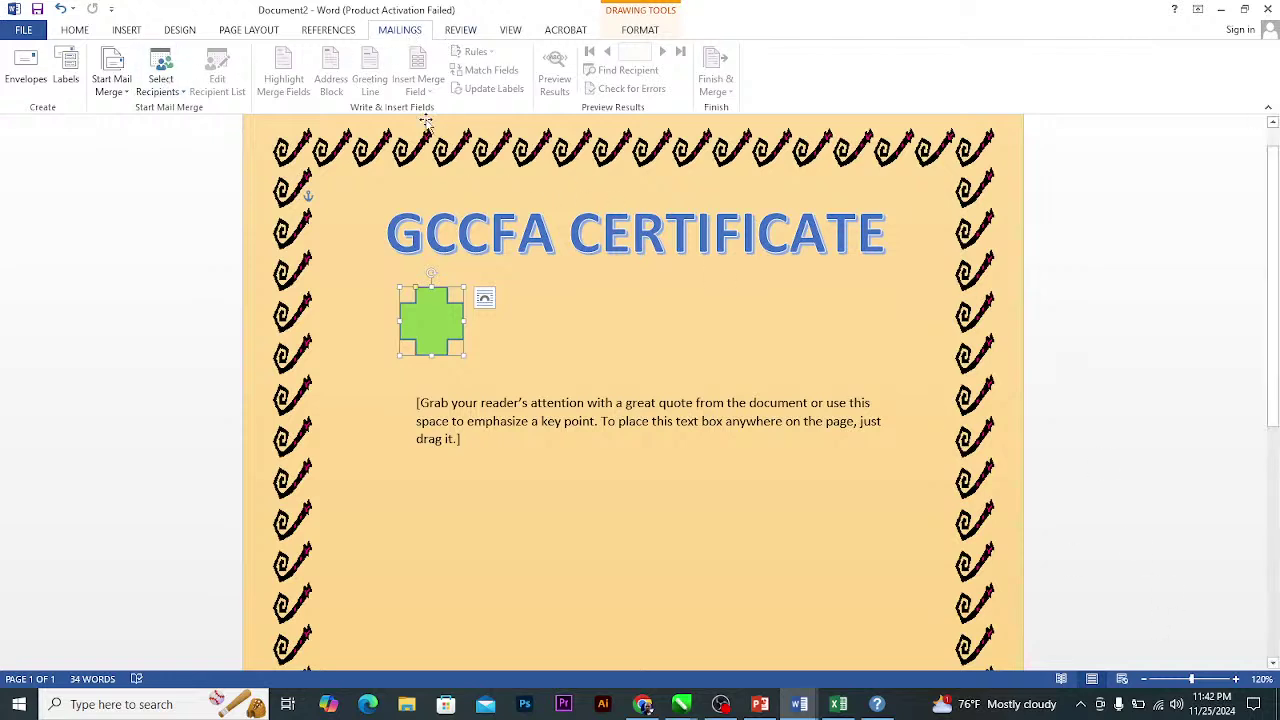
{"action": "left_click", "coordinate": [461, 32]}
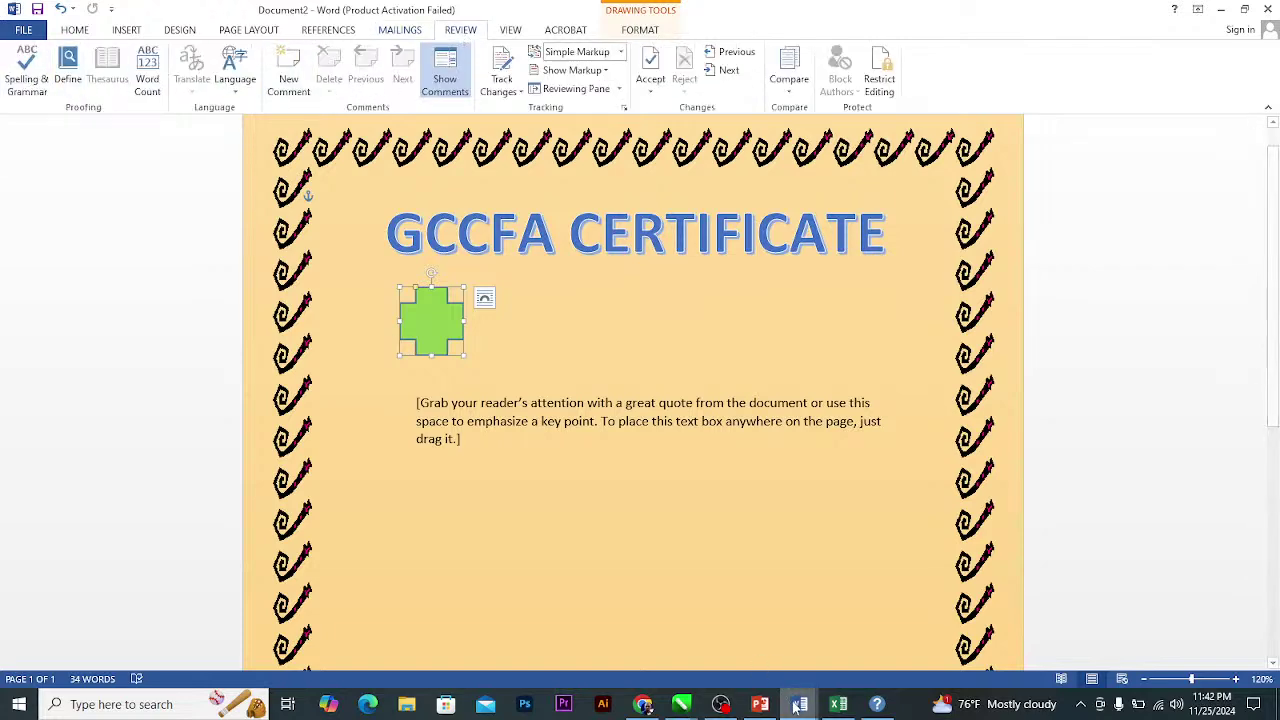
Switch to the KEYBOARD CODES document and start a spelling and grammar check.
{"action": "left_click", "coordinate": [820, 680]}
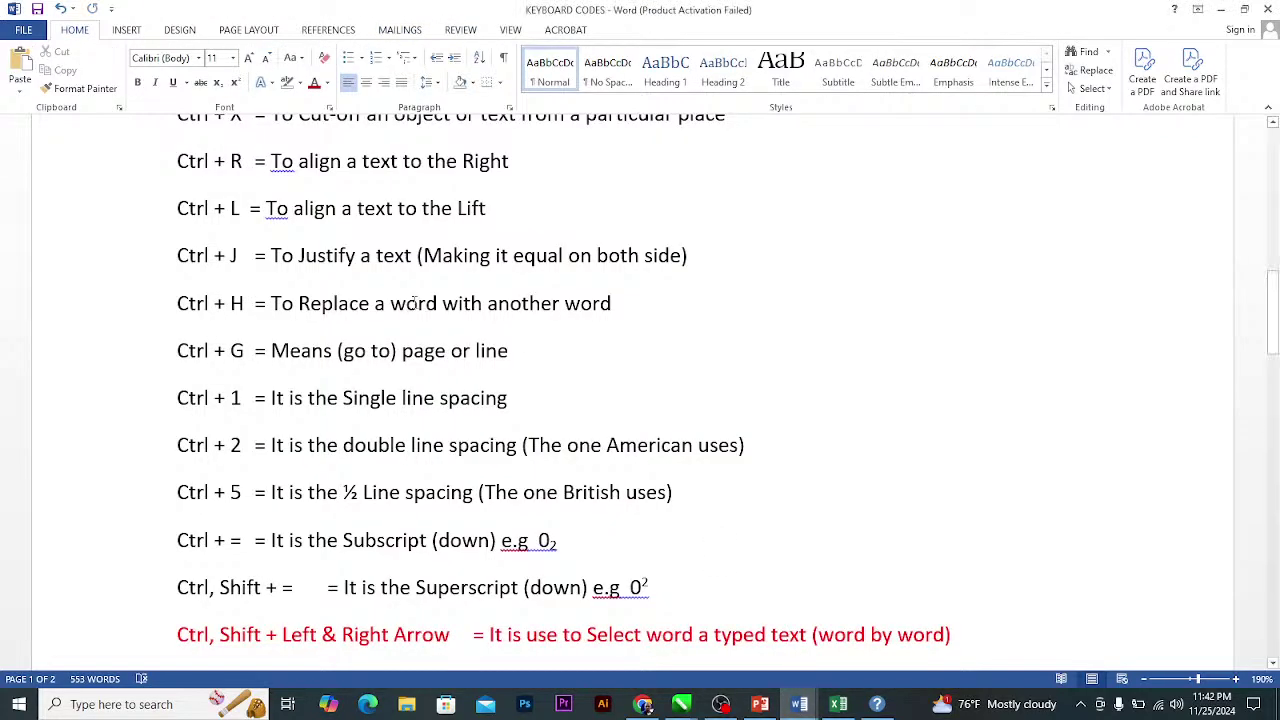
{"action": "left_click", "coordinate": [460, 30]}
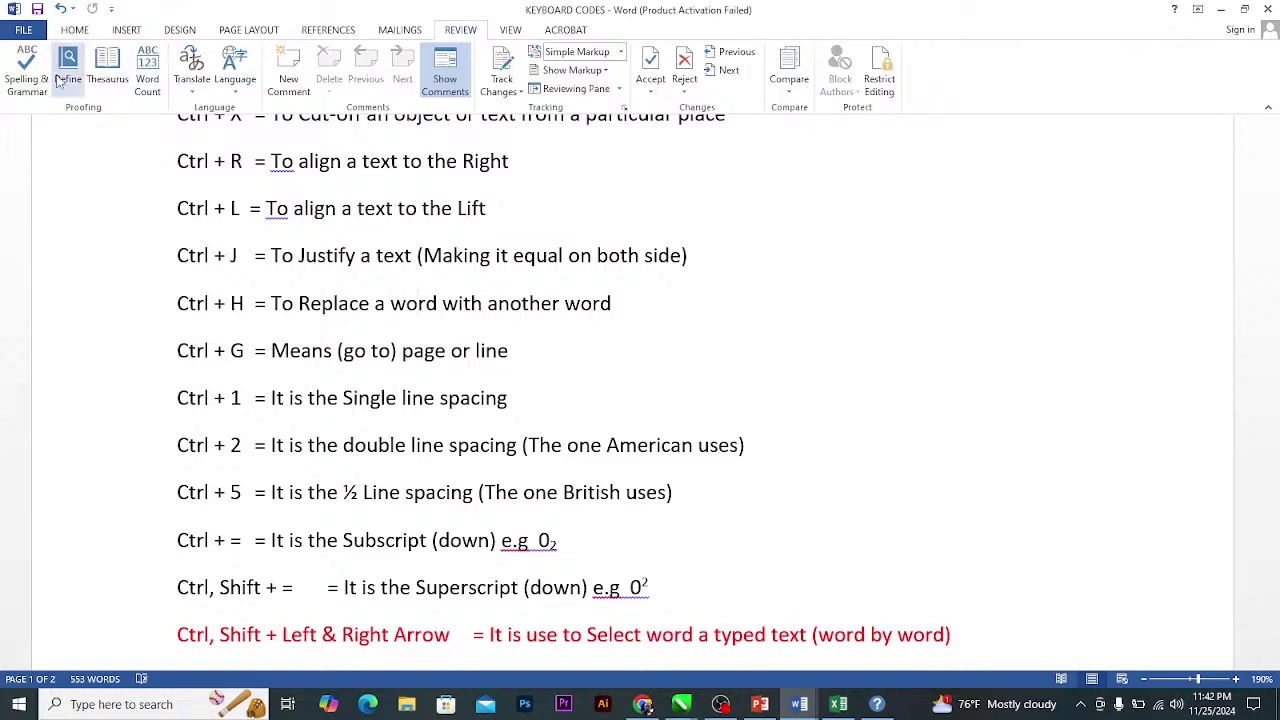
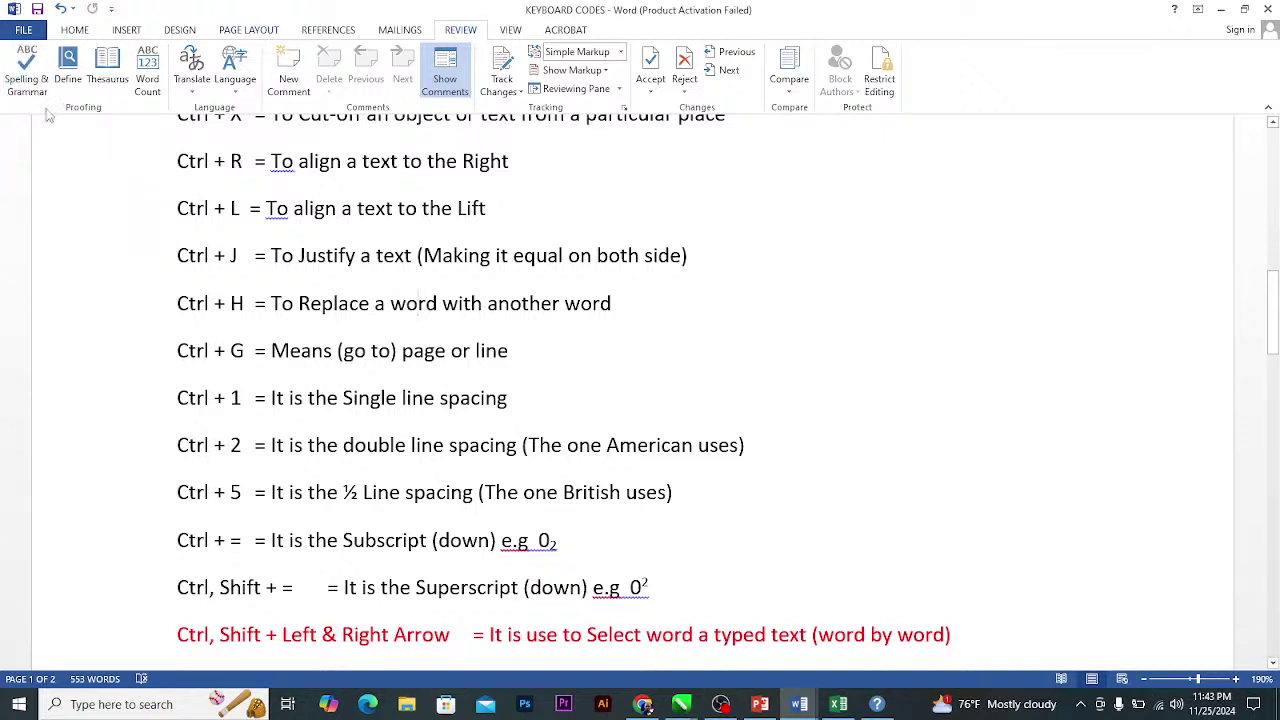
{"action": "left_click", "coordinate": [27, 80]}
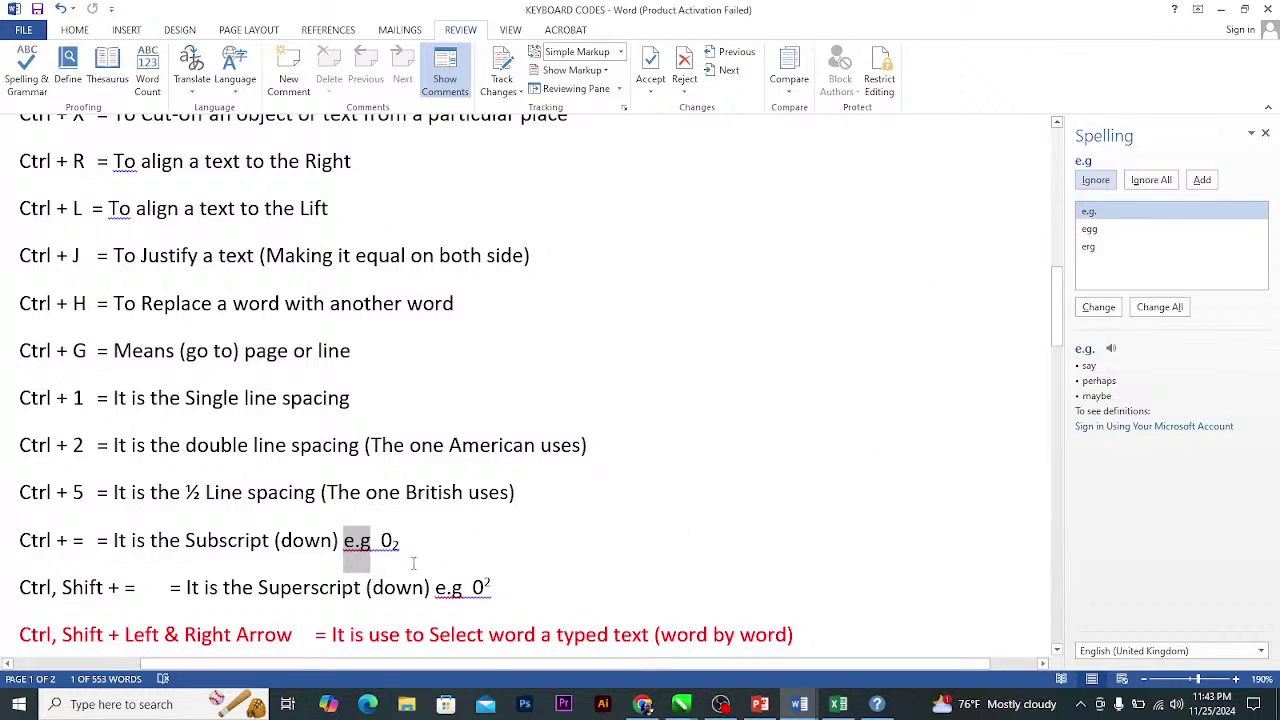
Examine the flagged "e.g" text and the subscript and superscript examples in the shortcut list.
{"action": "left_click", "coordinate": [369, 556]}
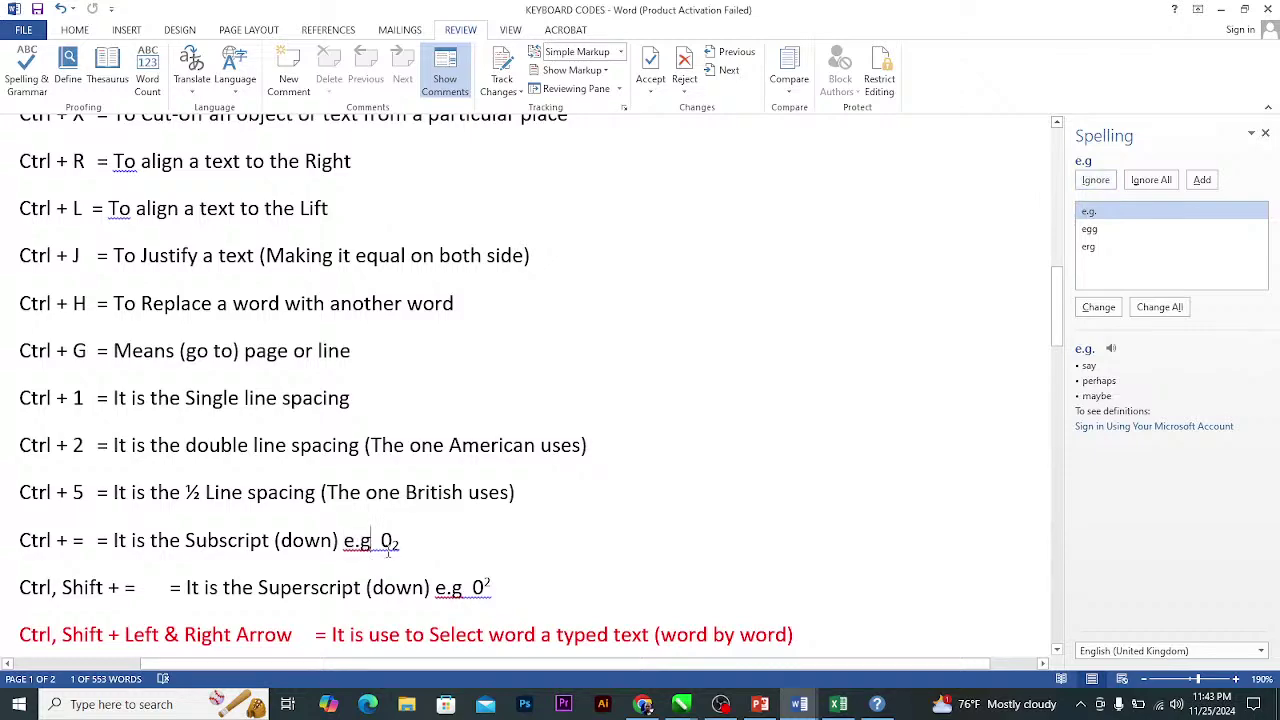
{"action": "scroll", "coordinate": [365, 604], "scroll_direction": "up", "scroll_amount": 5, "text": "ctrl"}
{"action": "scroll", "coordinate": [420, 540], "scroll_direction": "down", "scroll_amount": 6}
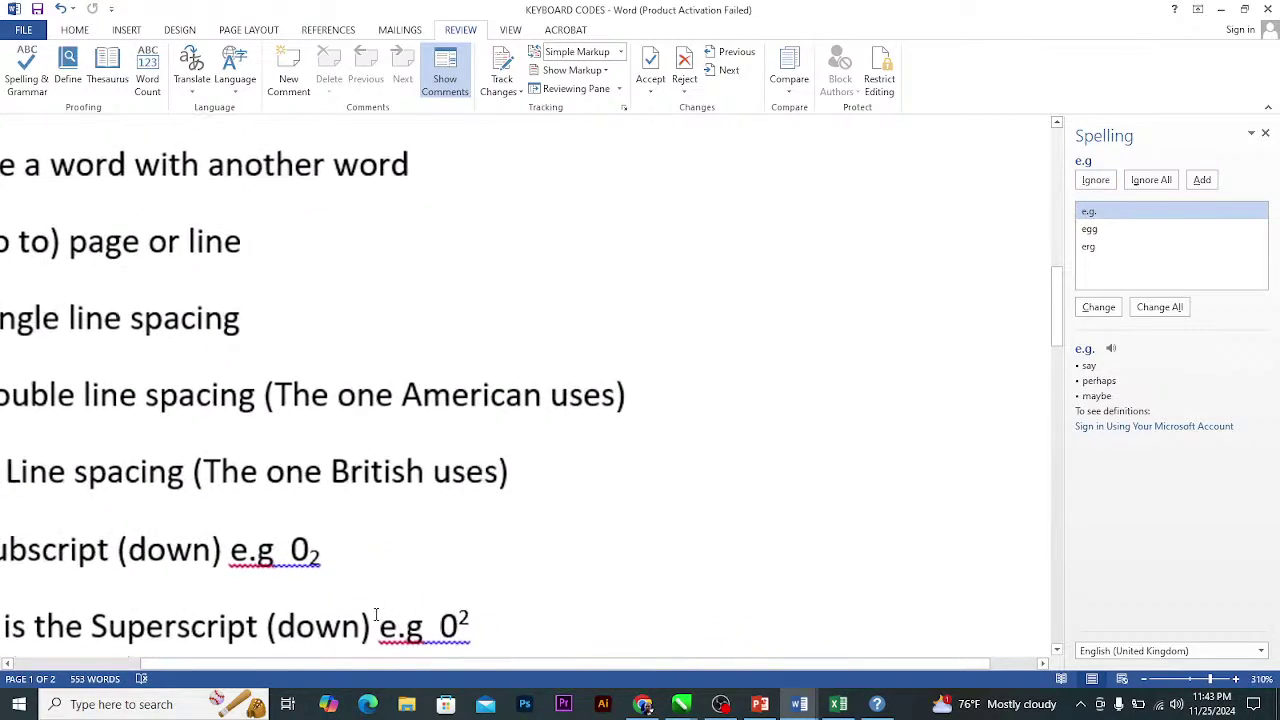
{"action": "scroll", "coordinate": [481, 465], "scroll_direction": "up", "scroll_amount": 15}
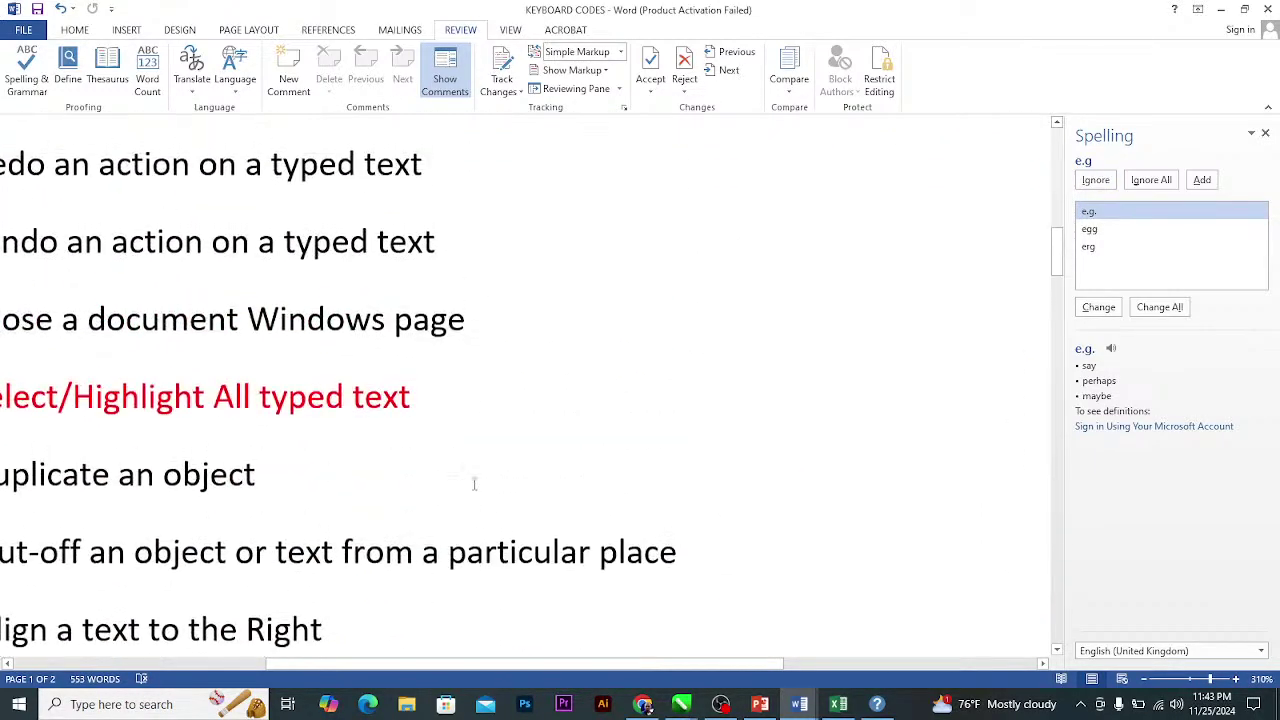
{"action": "scroll", "coordinate": [474, 478], "scroll_direction": "down", "scroll_amount": 6, "text": "ctrl"}
{"action": "scroll", "coordinate": [474, 478], "scroll_direction": "down", "scroll_amount": 5, "text": "ctrl"}
{"action": "scroll", "coordinate": [460, 480], "scroll_direction": "down", "scroll_amount": 10}
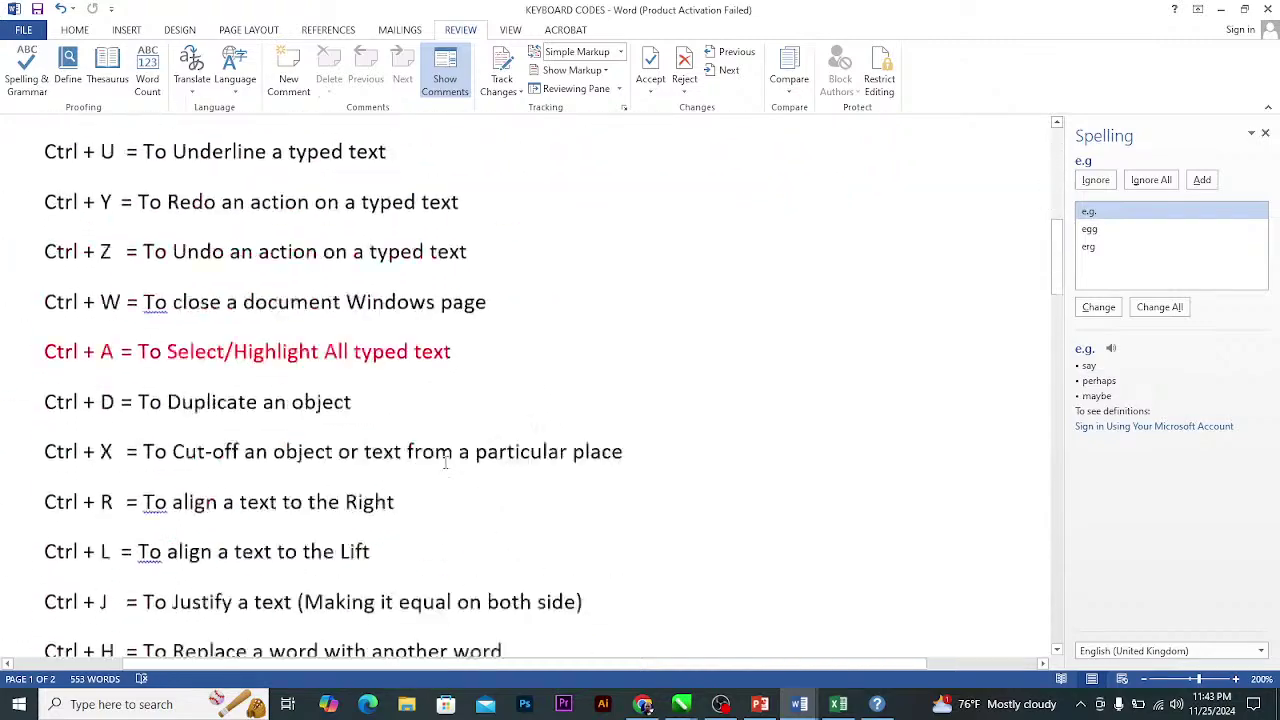
{"action": "scroll", "coordinate": [507, 440], "scroll_direction": "up", "scroll_amount": 9, "text": "ctrl"}
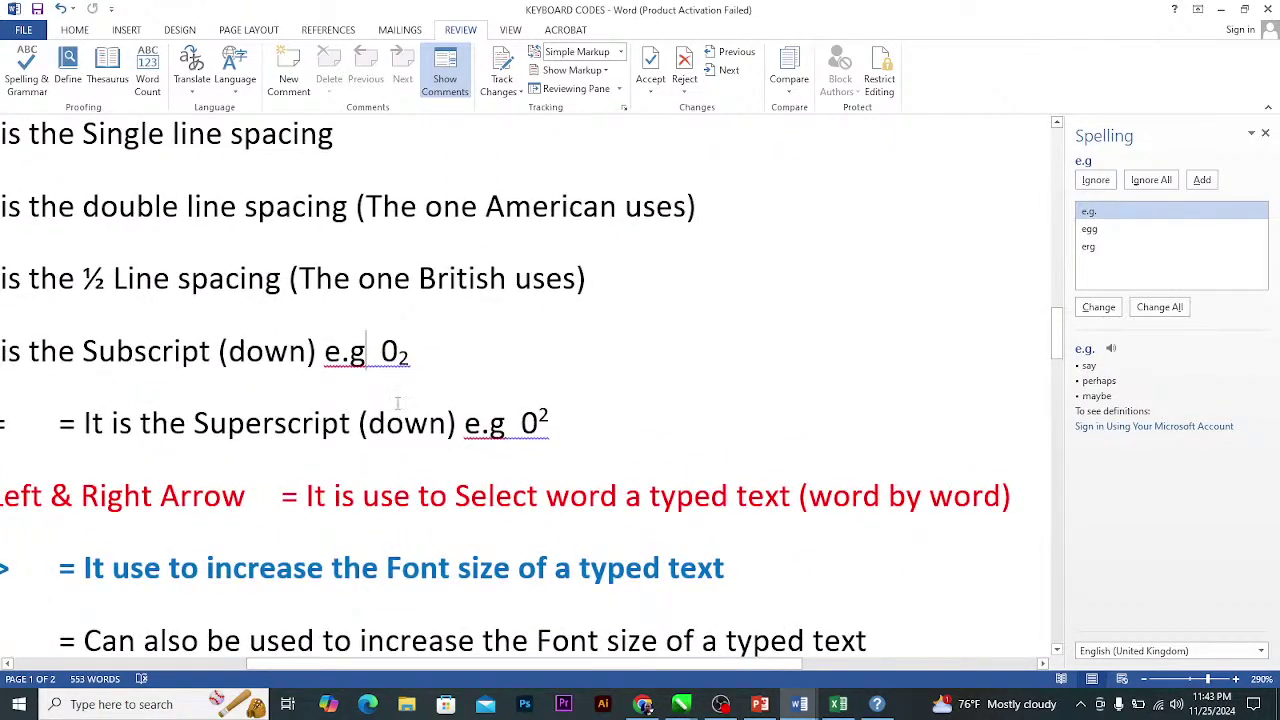
{"action": "scroll", "coordinate": [400, 401], "scroll_direction": "up", "scroll_amount": 8, "text": "ctrl"}
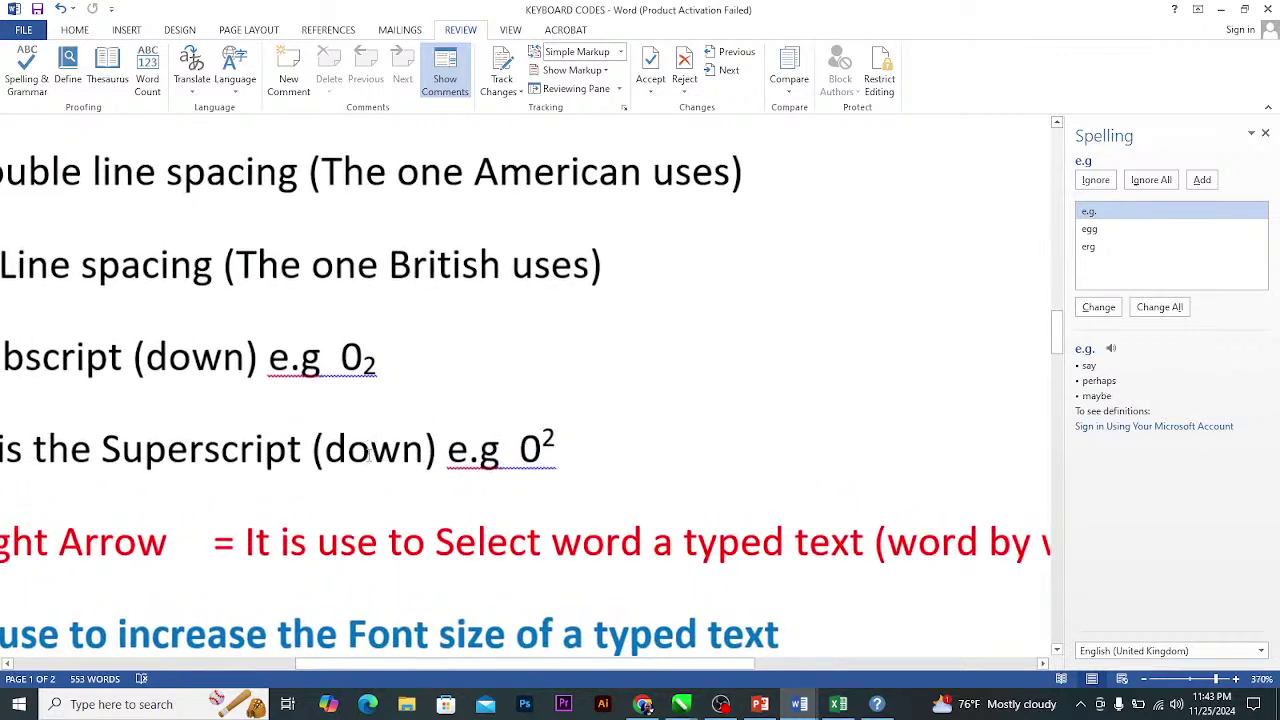
{"action": "double_click", "coordinate": [320, 362]}
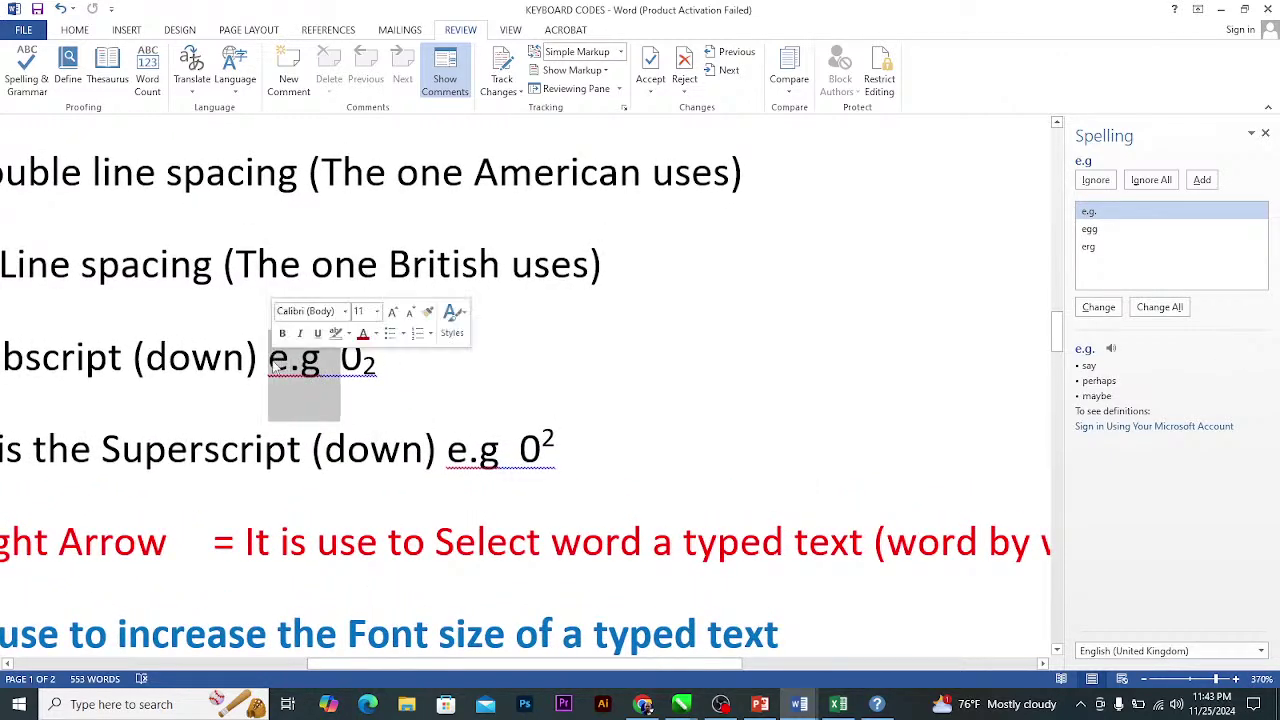
{"action": "left_click", "coordinate": [378, 369]}
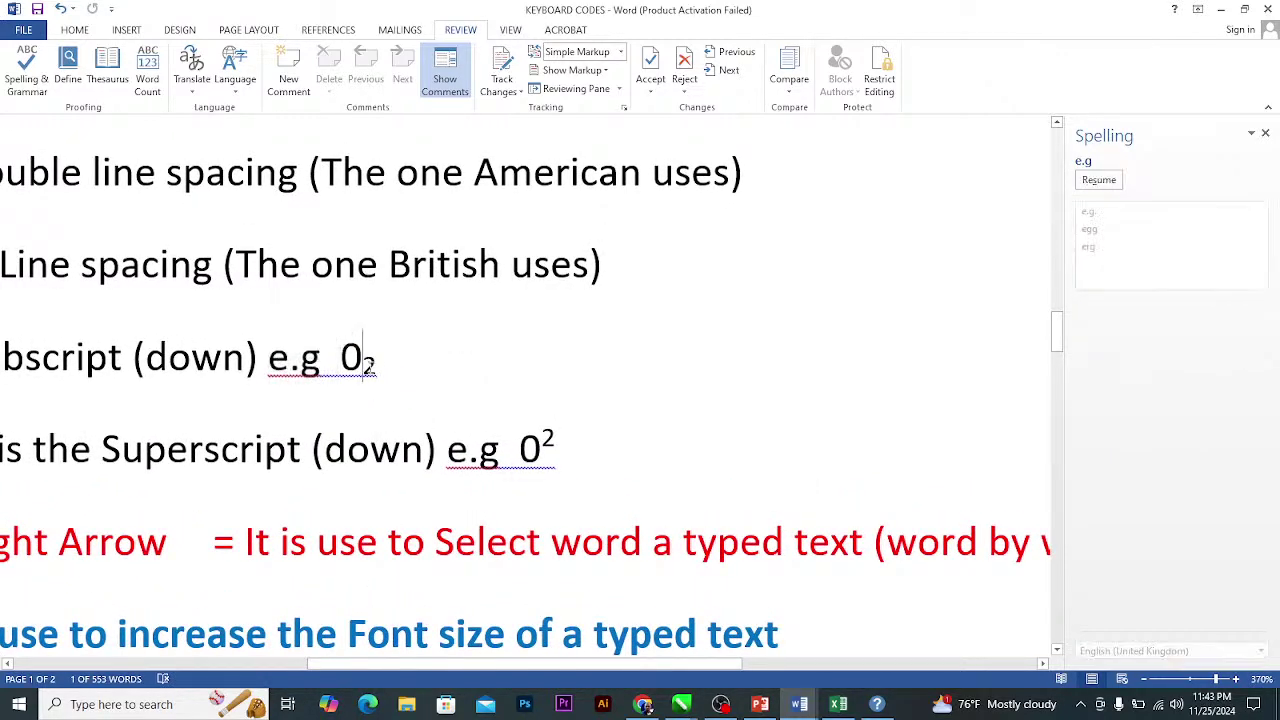
{"action": "left_click_drag", "start_coordinate": [380, 369], "coordinate": [343, 378]}
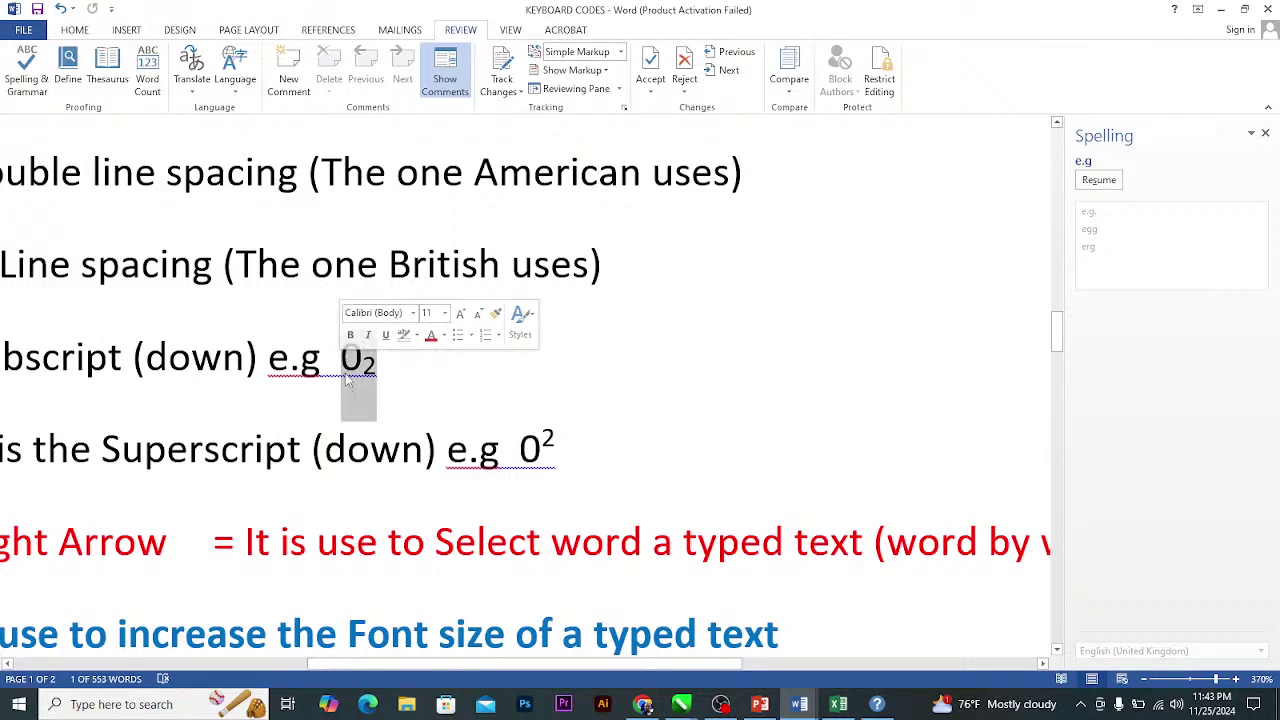
{"action": "left_click", "coordinate": [505, 455]}
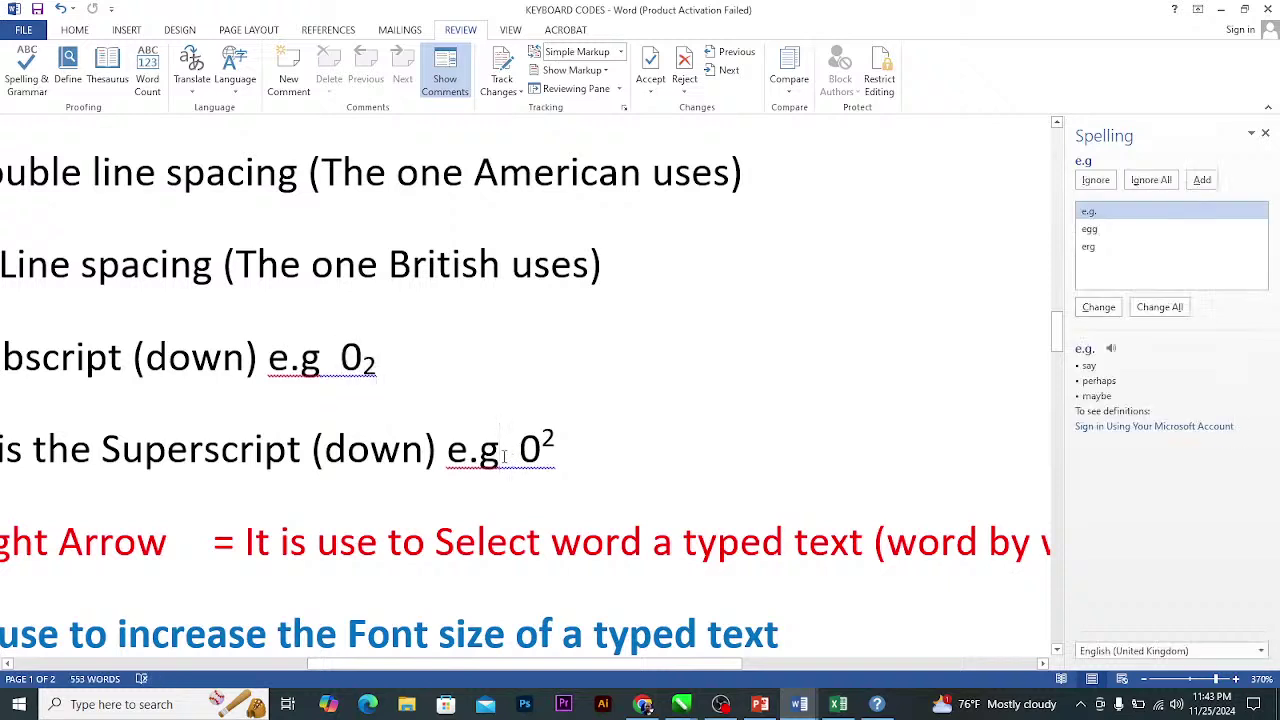
Review the grammar suggestions for the flagged word "To" in the Ctrl + R line of the shortcut list.
{"action": "scroll", "coordinate": [561, 471], "scroll_direction": "down", "scroll_amount": 20}
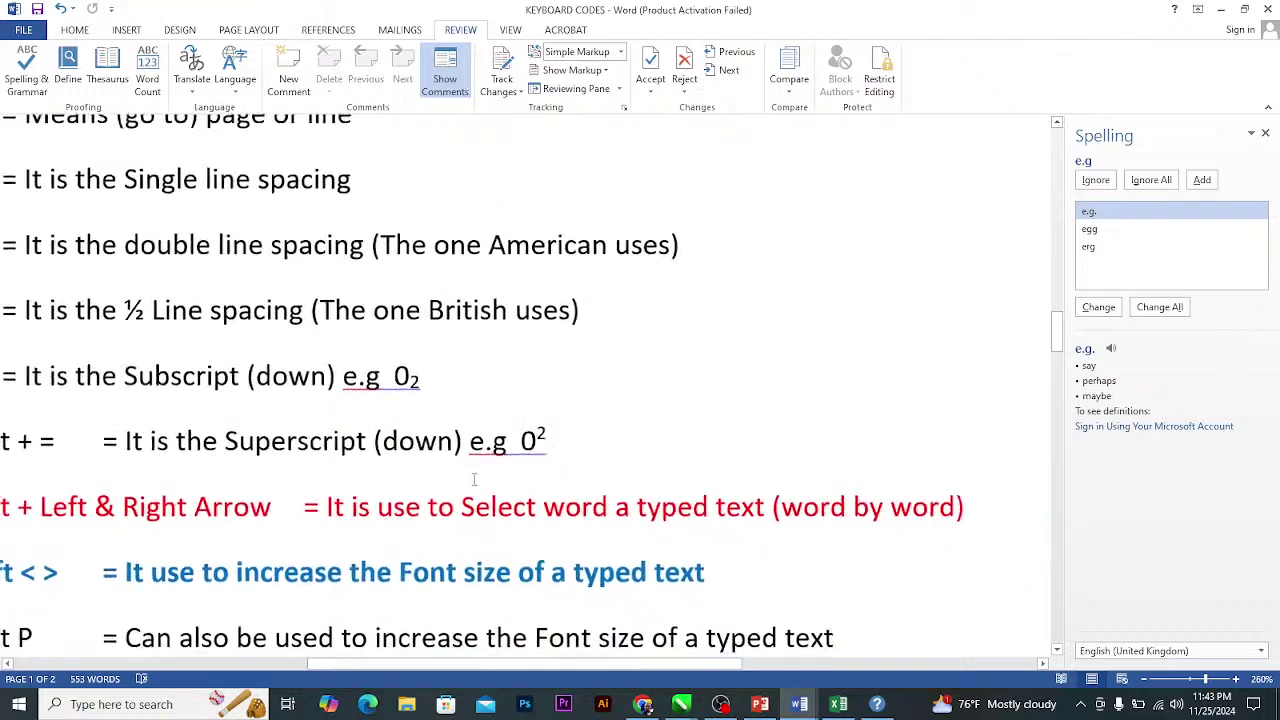
{"action": "scroll", "coordinate": [581, 494], "scroll_direction": "down", "scroll_amount": 4}
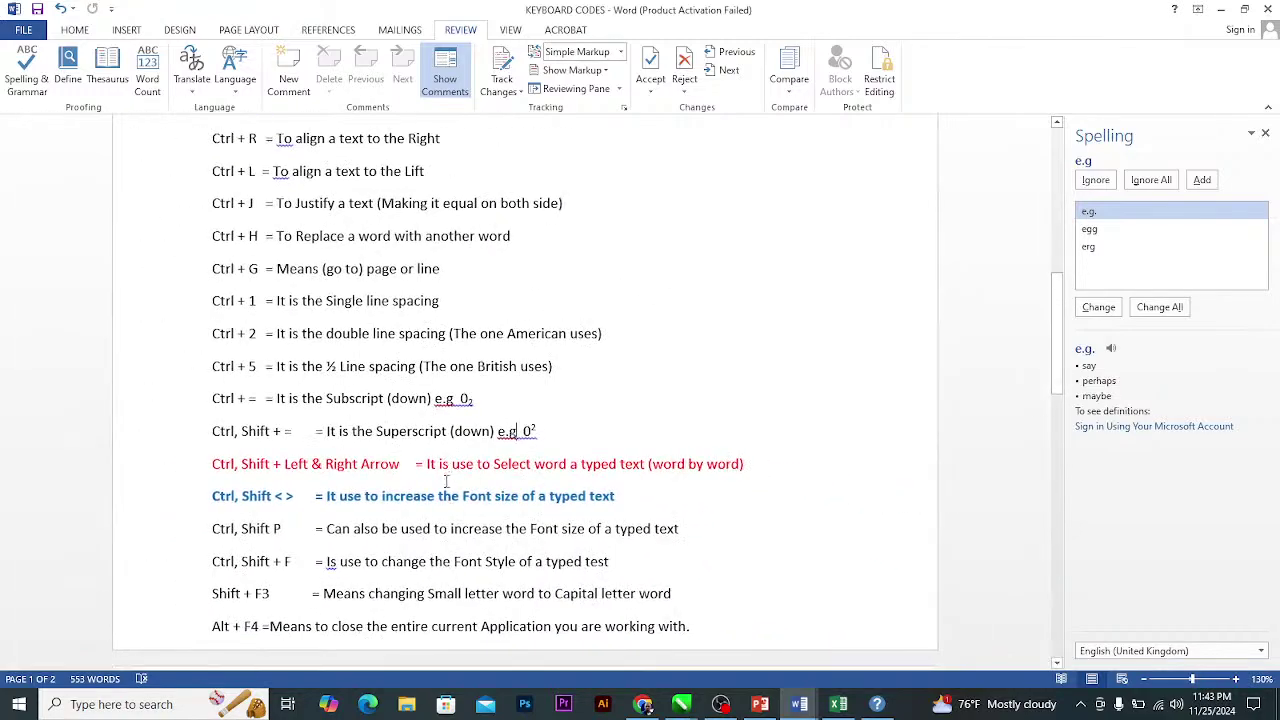
{"action": "scroll", "coordinate": [350, 380], "scroll_direction": "up", "scroll_amount": 3}
{"action": "scroll", "coordinate": [287, 333], "scroll_direction": "up", "scroll_amount": 9}
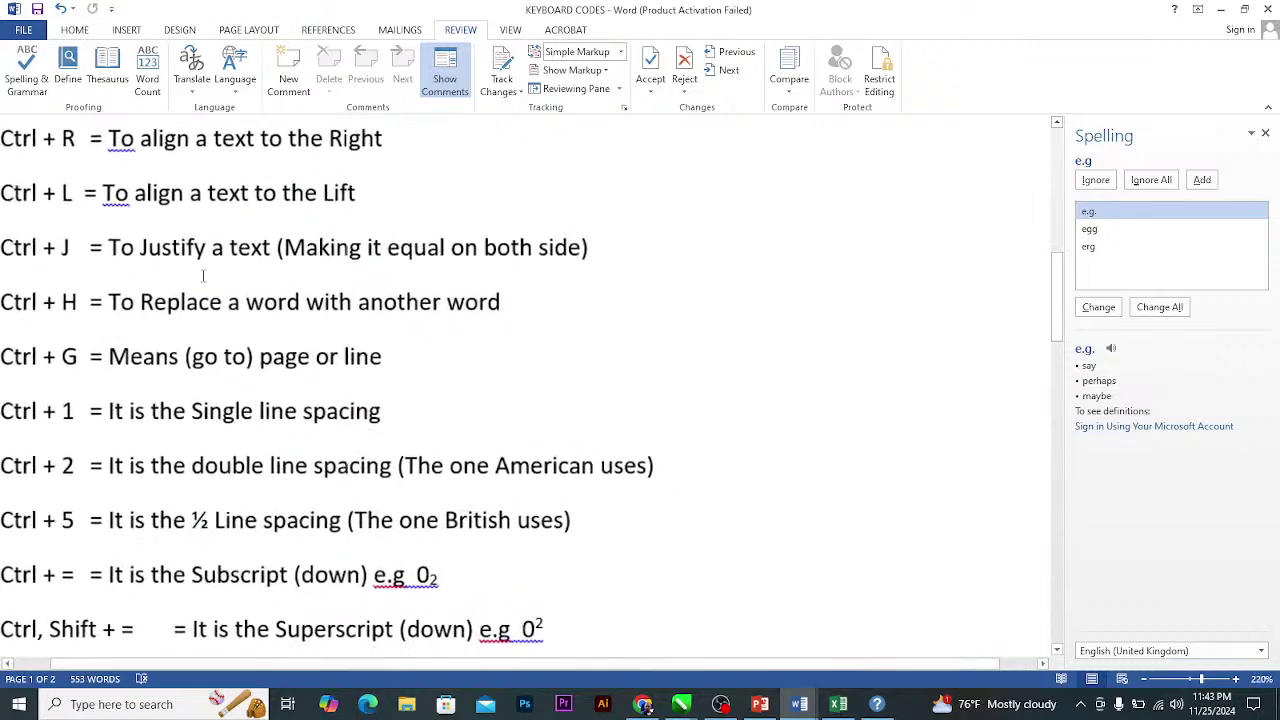
{"action": "scroll", "coordinate": [81, 259], "scroll_direction": "up", "scroll_amount": 1}
{"action": "scroll", "coordinate": [80, 324], "scroll_direction": "up", "scroll_amount": 1}
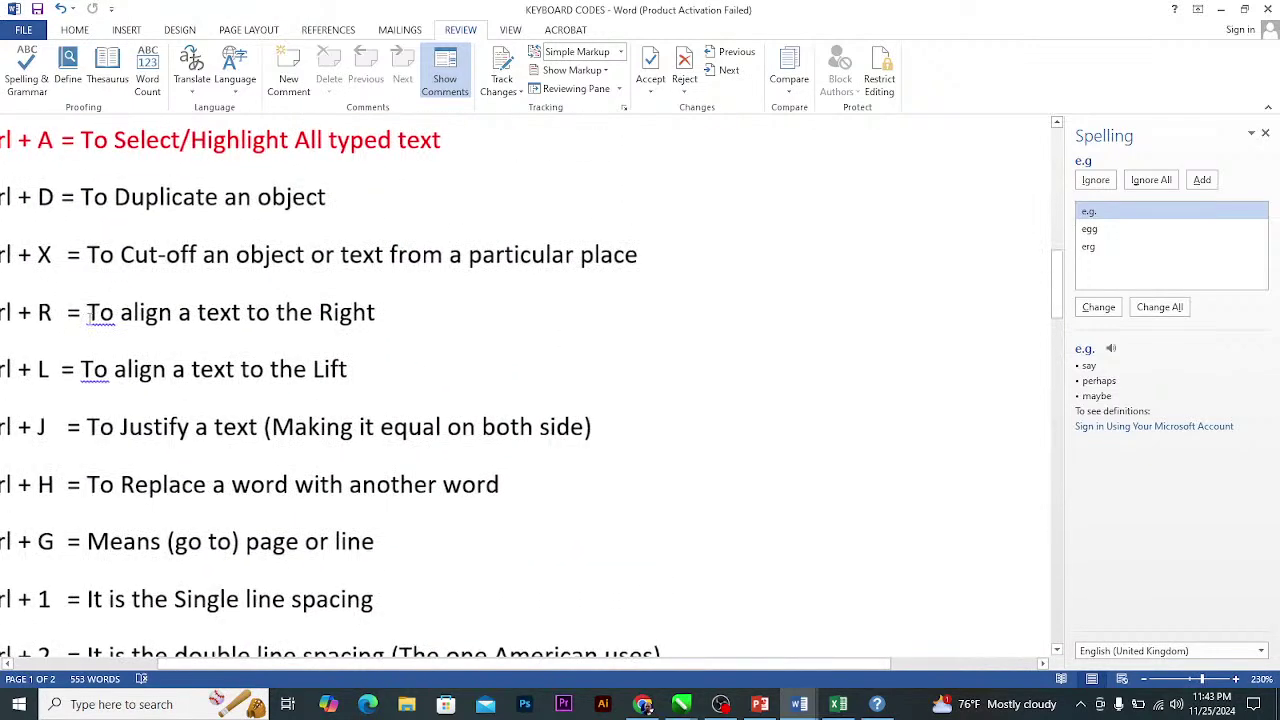
{"action": "right_click", "coordinate": [103, 321]}
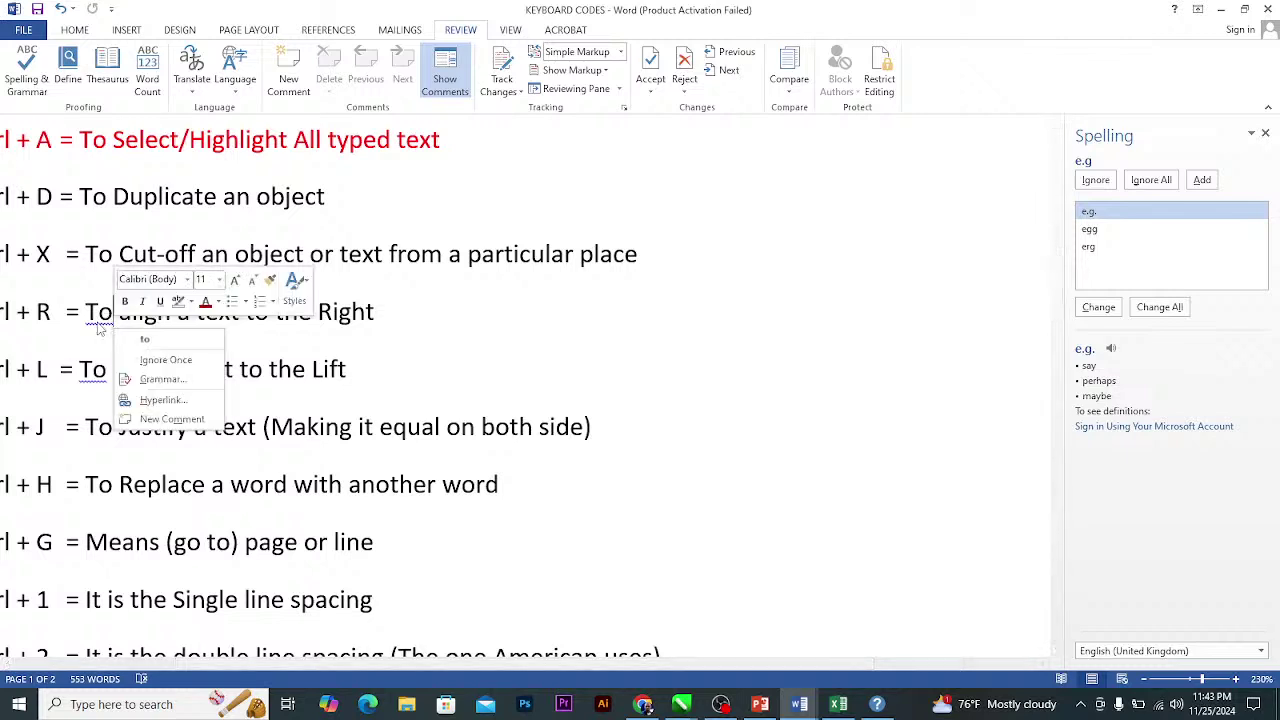
{"action": "left_click", "coordinate": [106, 325]}
{"action": "left_click_drag", "start_coordinate": [499, 667], "coordinate": [414, 667]}
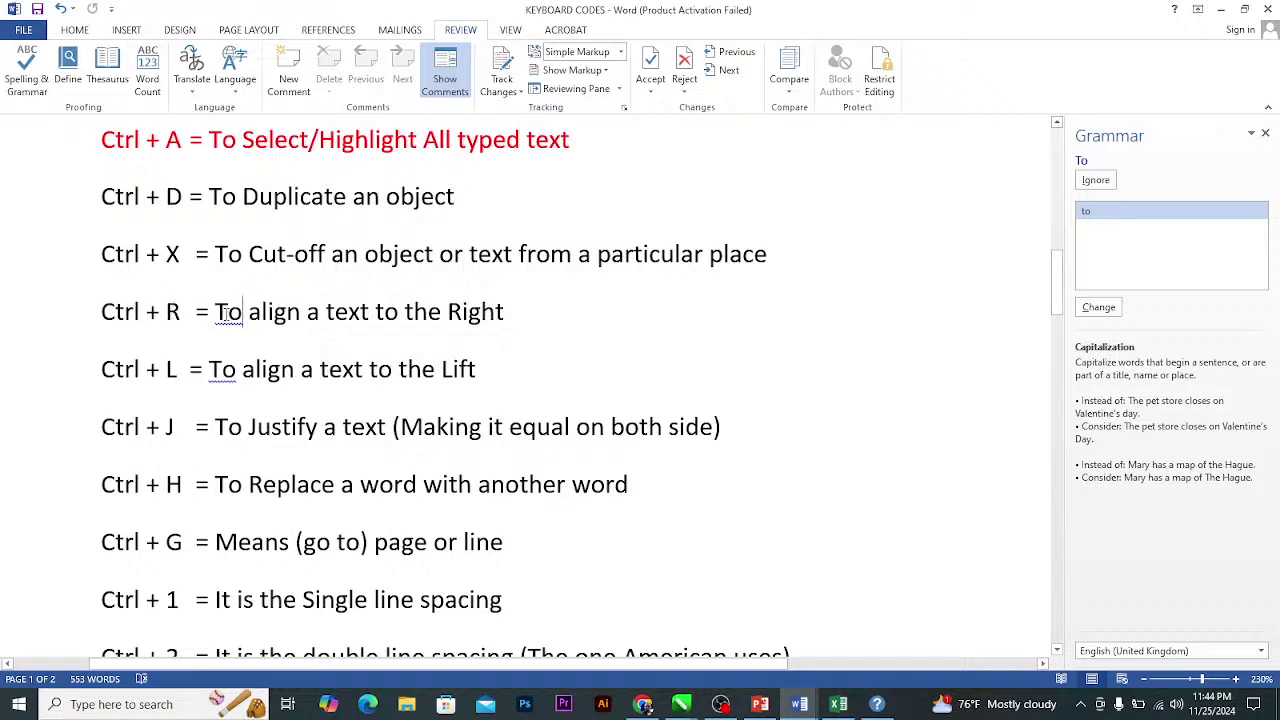
{"action": "right_click", "coordinate": [228, 312]}
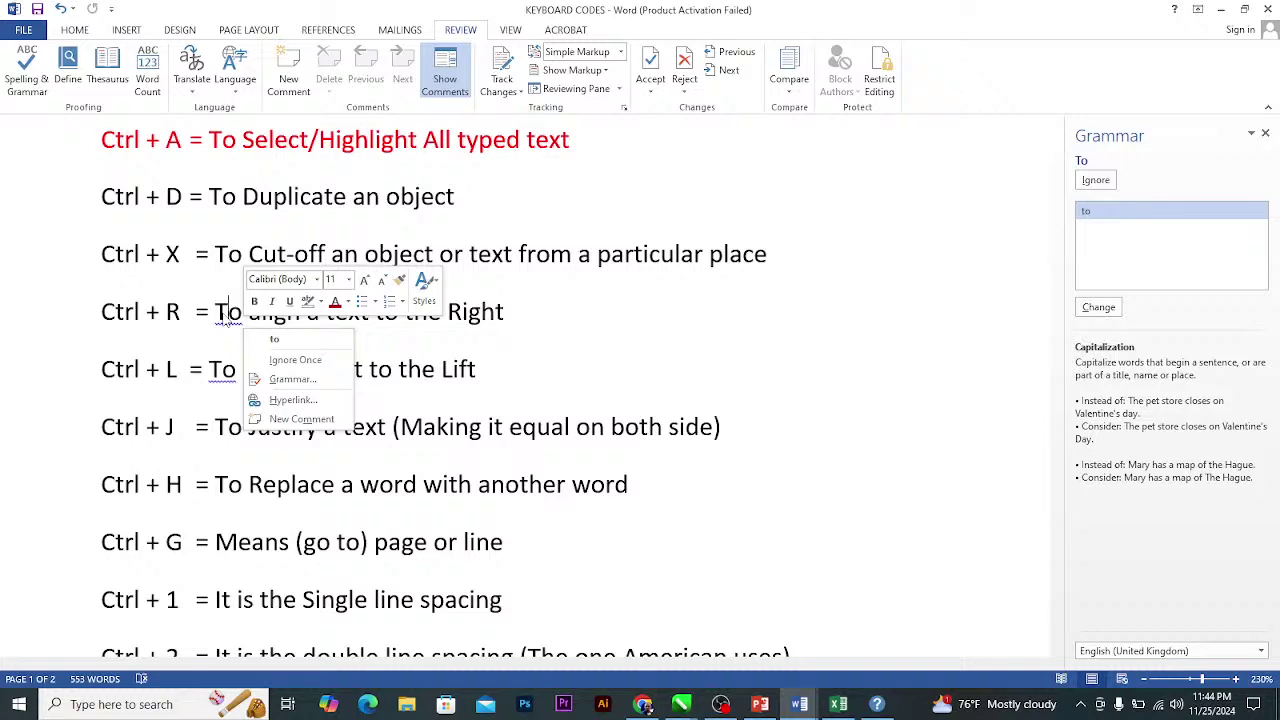
{"action": "left_click", "coordinate": [228, 312]}
{"action": "scroll", "coordinate": [217, 206], "scroll_direction": "down", "scroll_amount": 3}
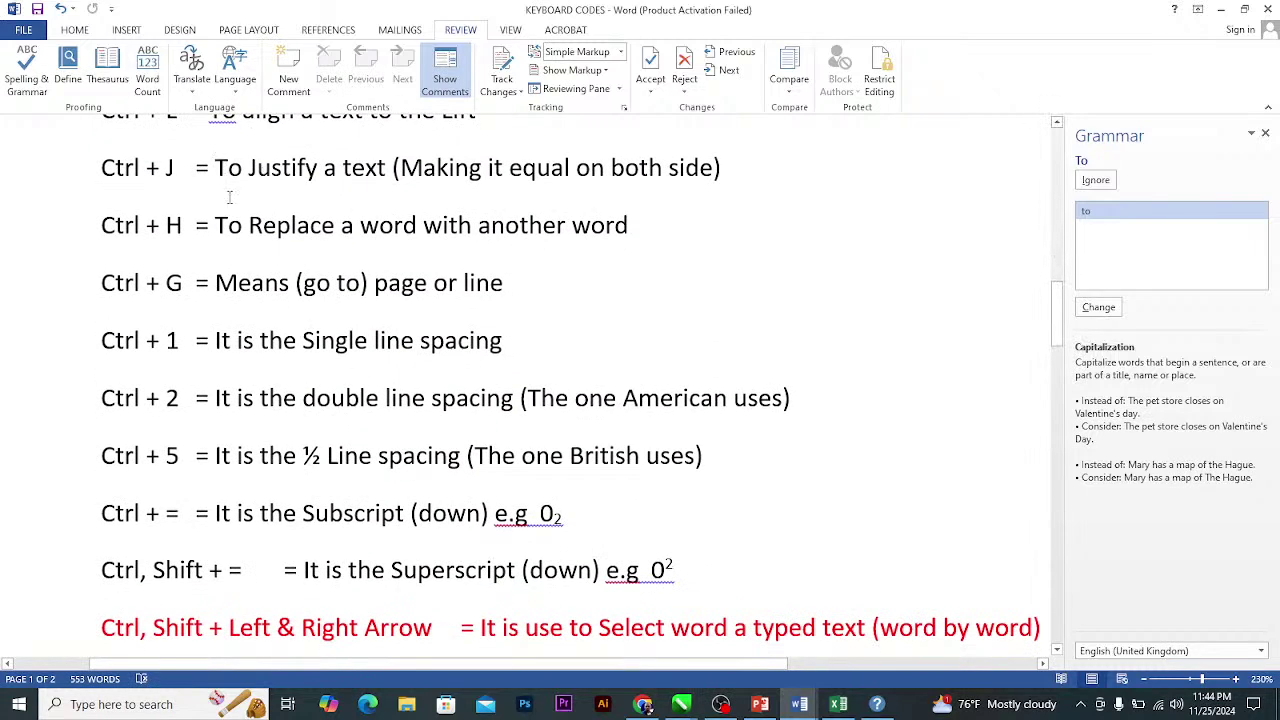
{"action": "scroll", "coordinate": [222, 190], "scroll_direction": "up", "scroll_amount": 3}
{"action": "right_click", "coordinate": [238, 226]}
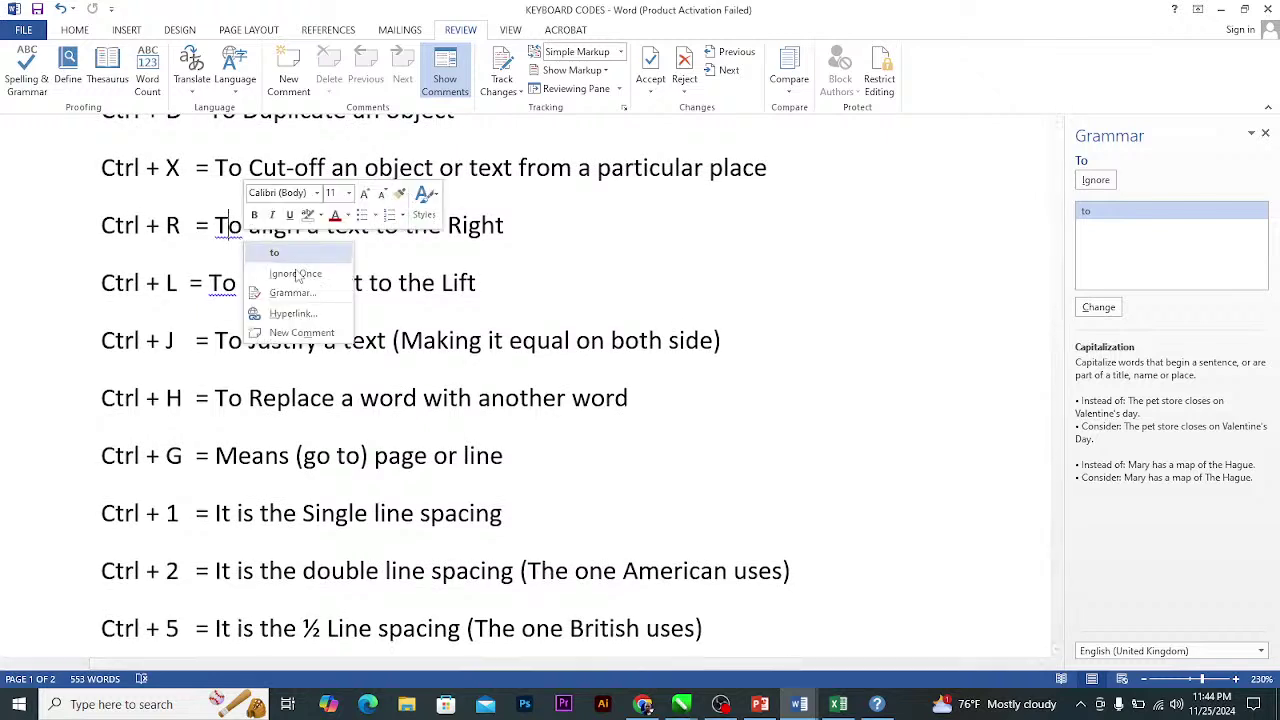
{"action": "left_click", "coordinate": [227, 226]}
Ignore all occurrences of the flagged word "Memu" from the F10 line of the functional keys list.
{"action": "scroll", "coordinate": [634, 344], "scroll_direction": "down", "scroll_amount": 5}
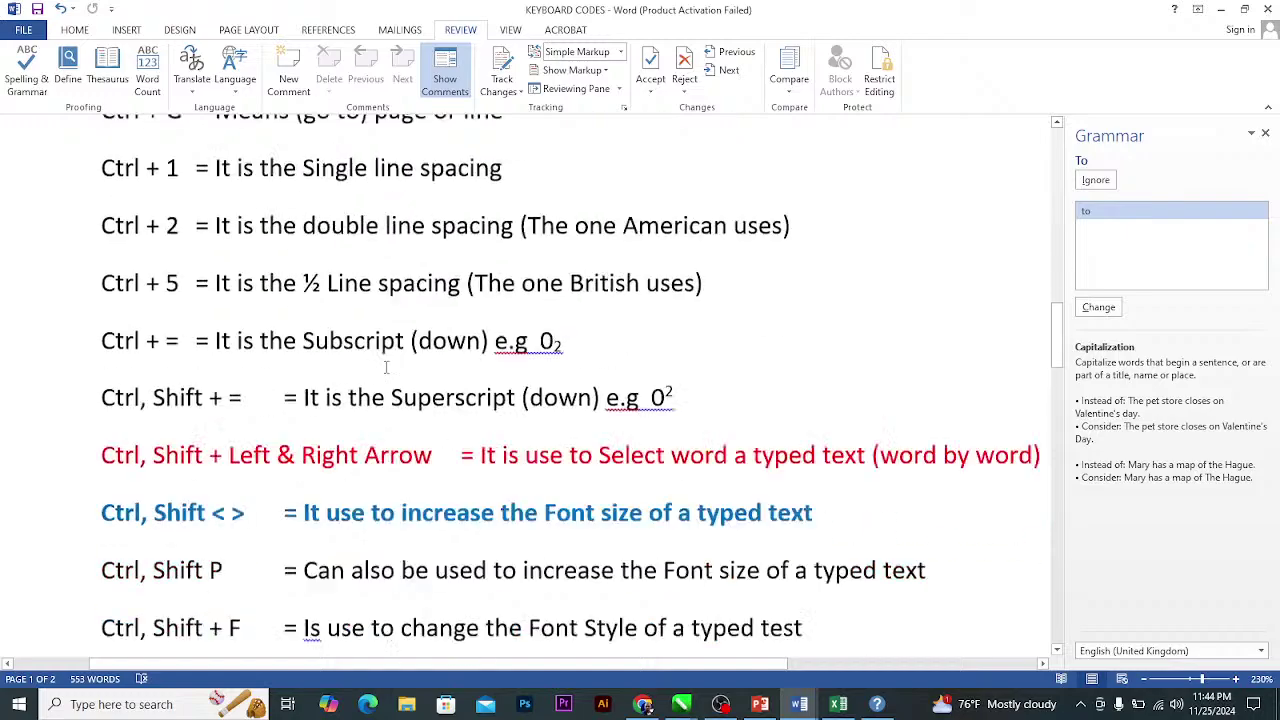
{"action": "scroll", "coordinate": [634, 344], "scroll_direction": "up", "scroll_amount": 4}
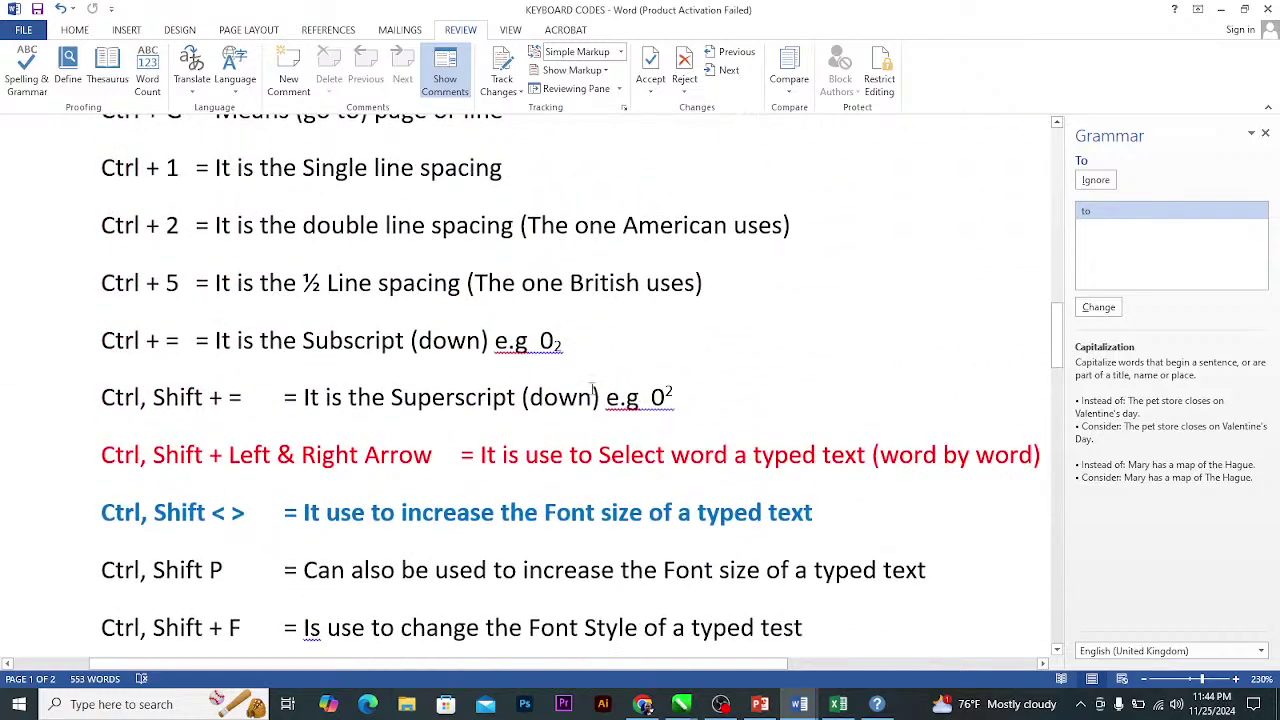
{"action": "scroll", "coordinate": [566, 402], "scroll_direction": "down", "scroll_amount": 15}
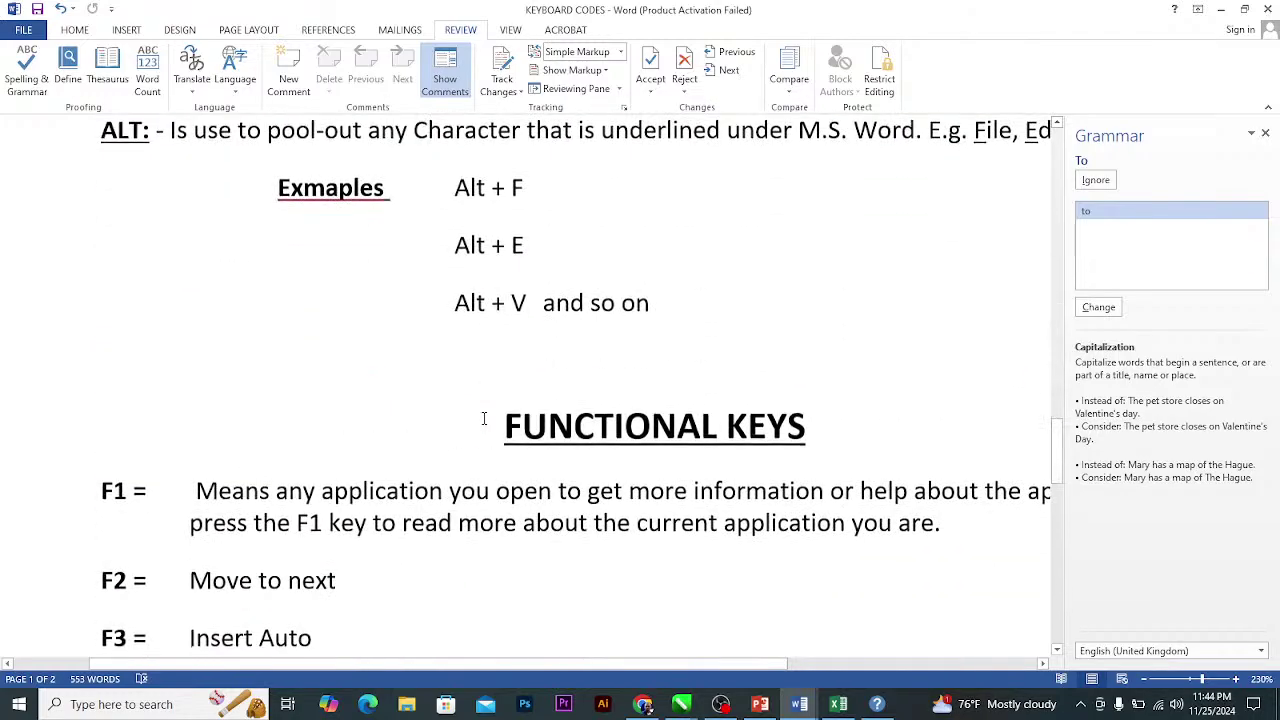
{"action": "scroll", "coordinate": [440, 419], "scroll_direction": "up", "scroll_amount": 1}
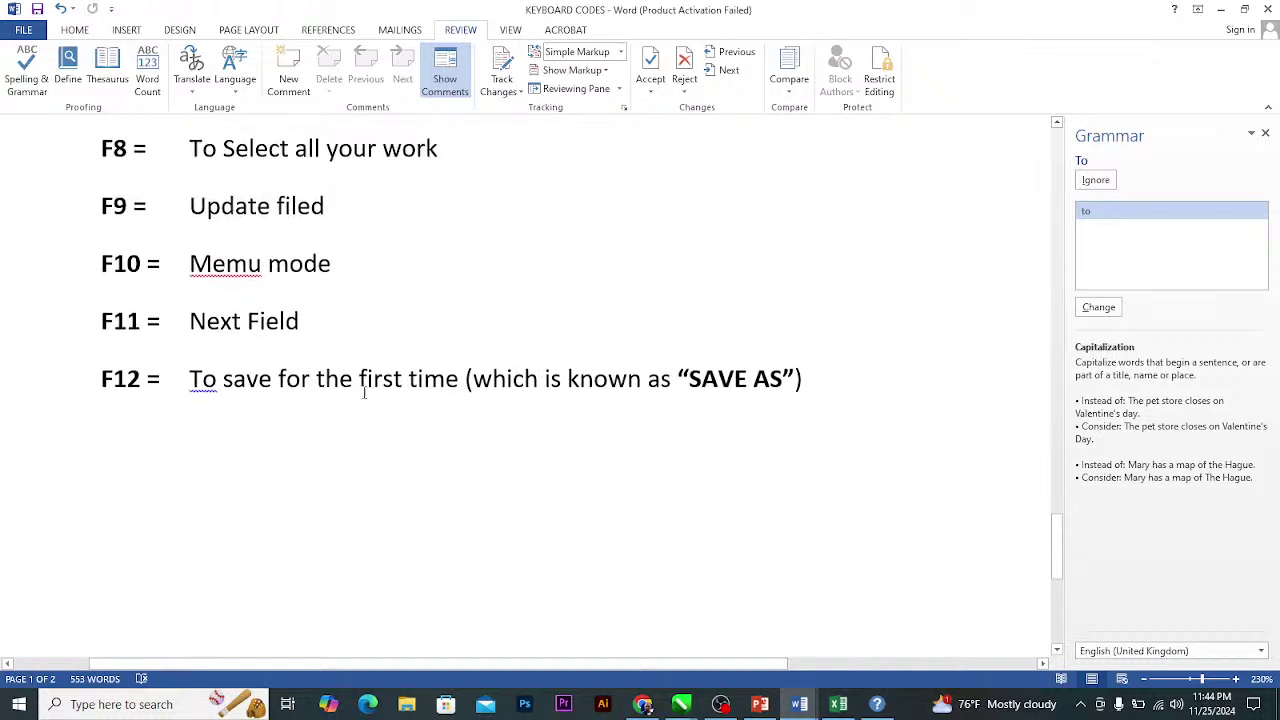
{"action": "right_click", "coordinate": [255, 278]}
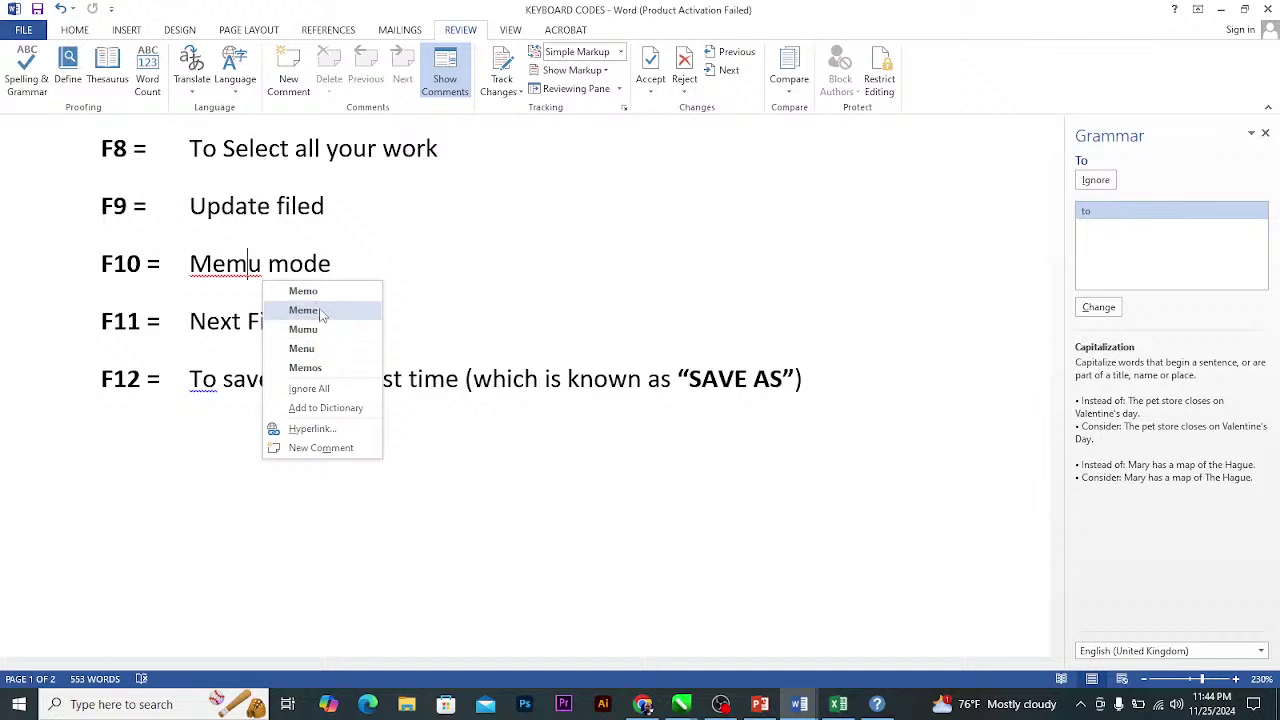
{"action": "left_click", "coordinate": [247, 266]}
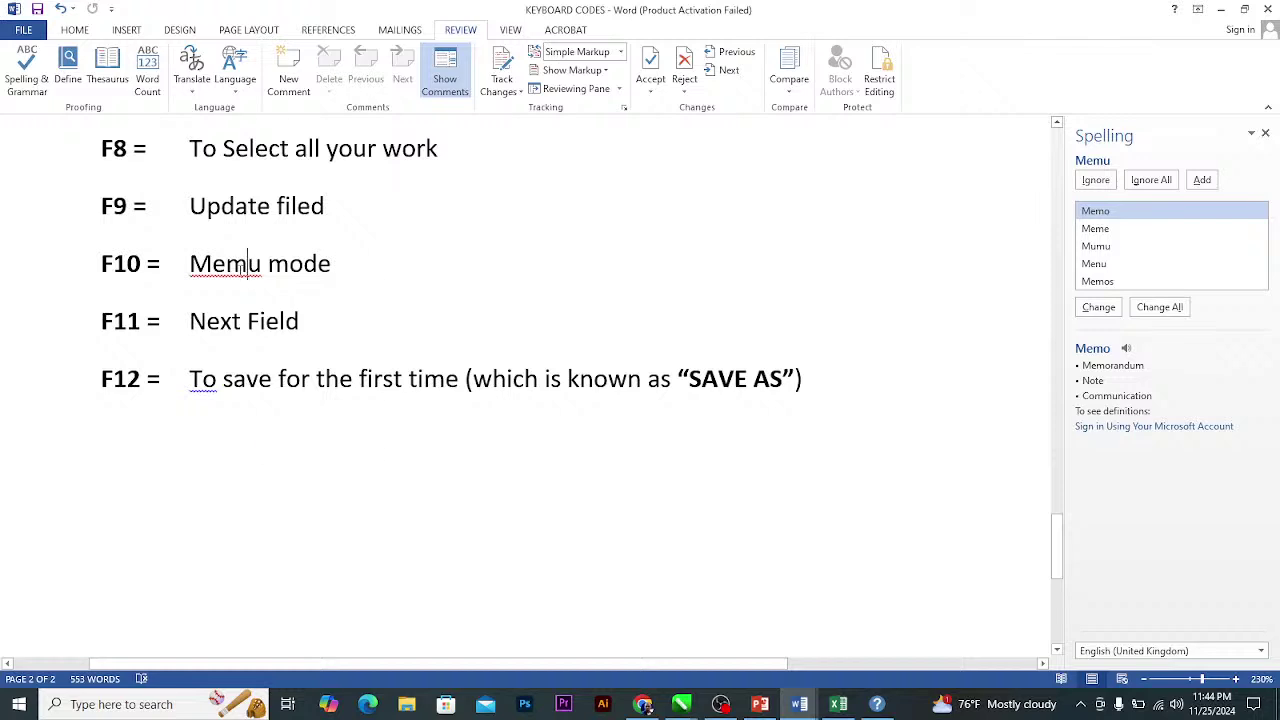
{"action": "right_click", "coordinate": [247, 263]}
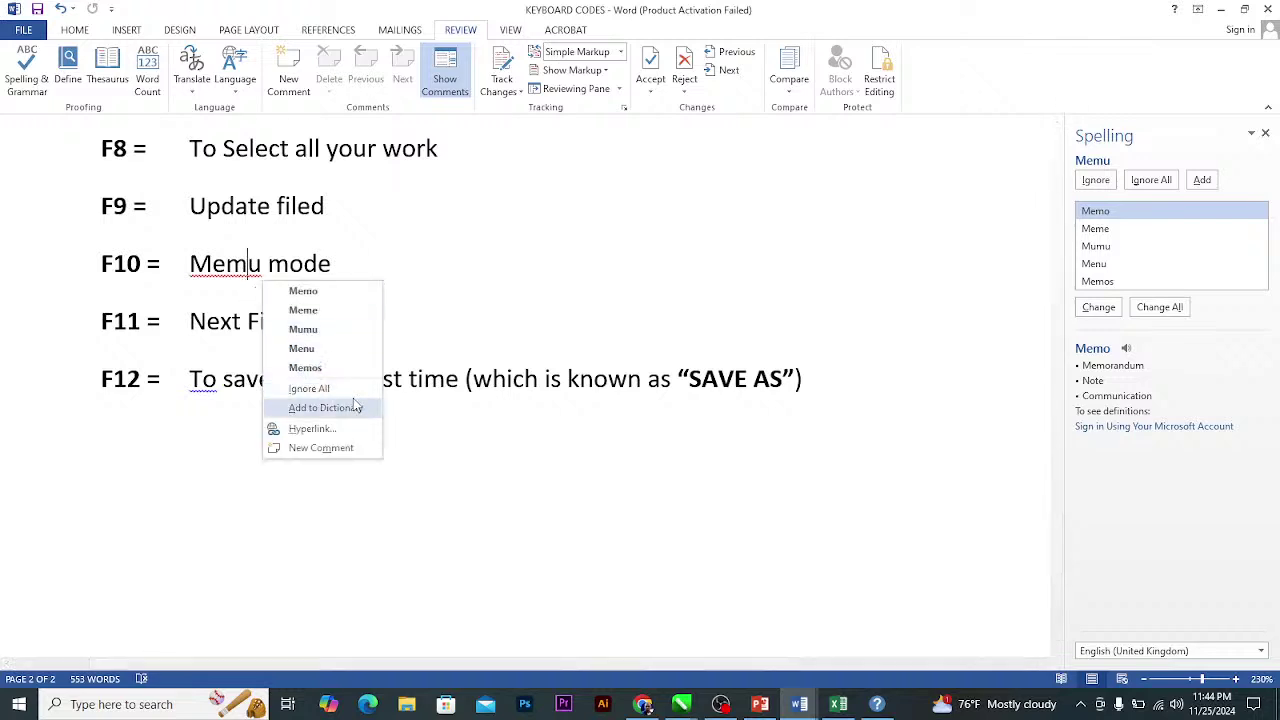
{"action": "left_click", "coordinate": [309, 388]}
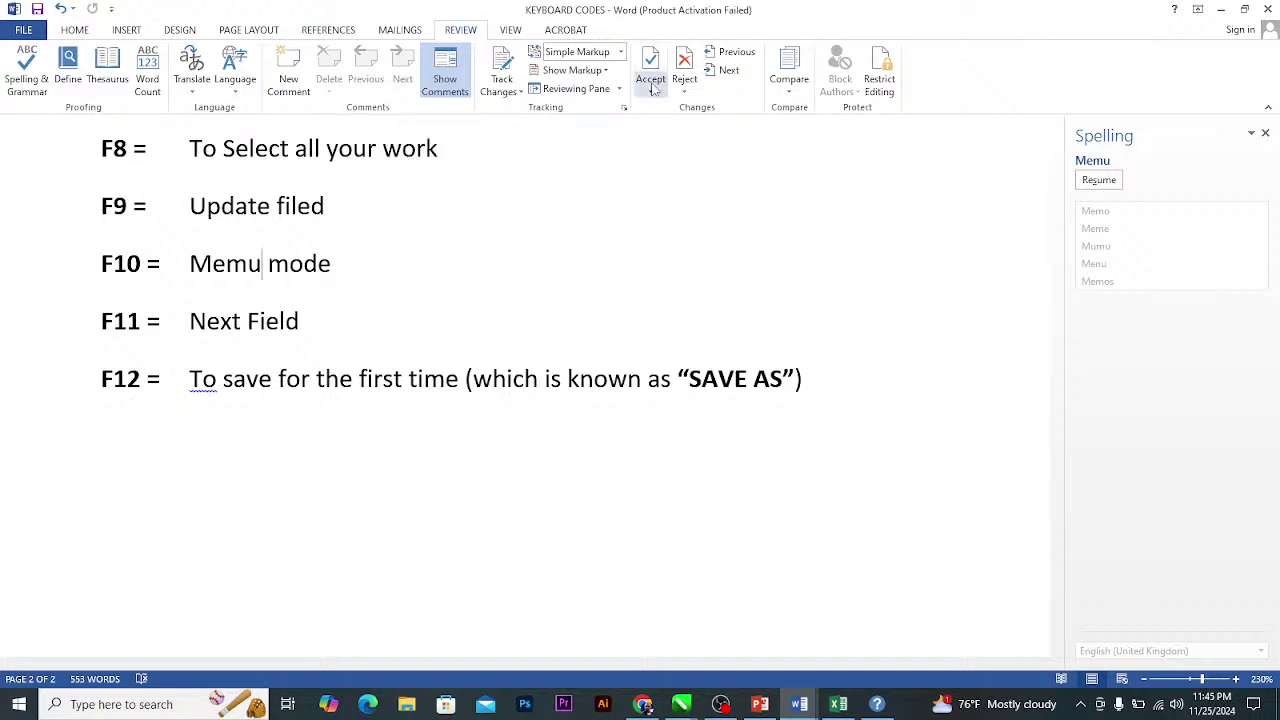
Set the document zoom to 100% and to 75%, and close the Spelling pane.
{"action": "left_click", "coordinate": [505, 31]}
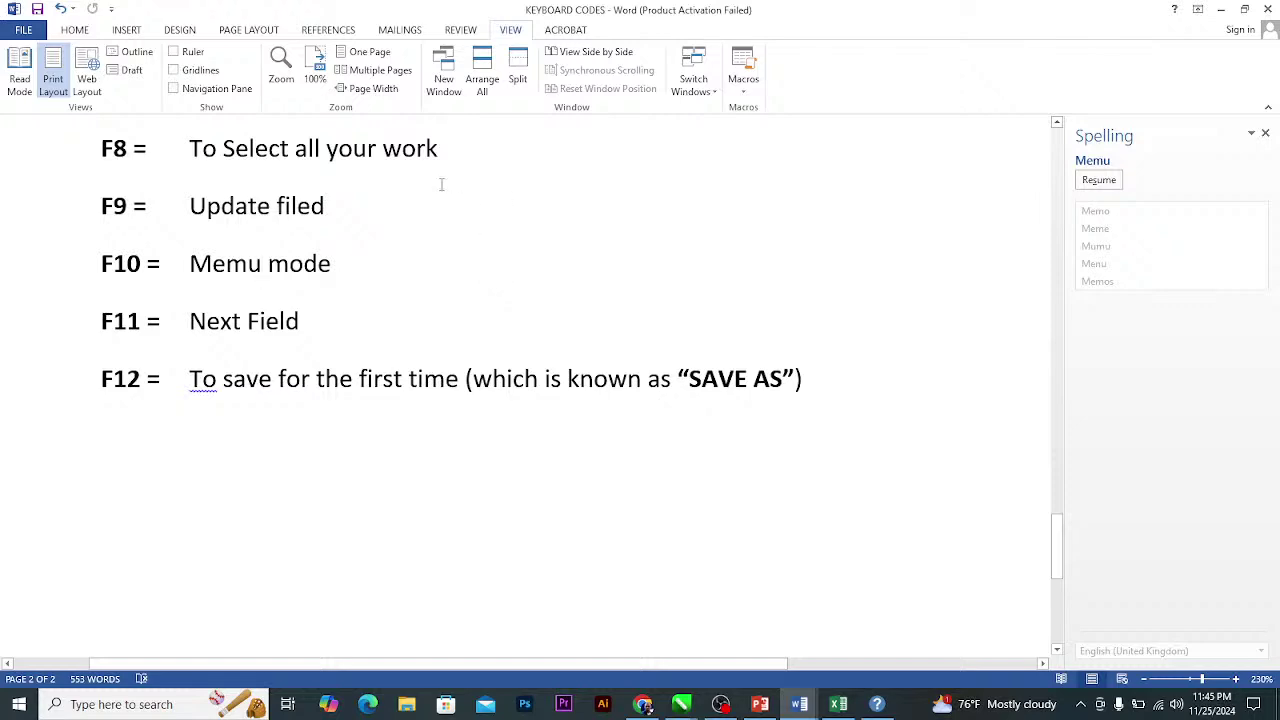
{"action": "left_click", "coordinate": [315, 86]}
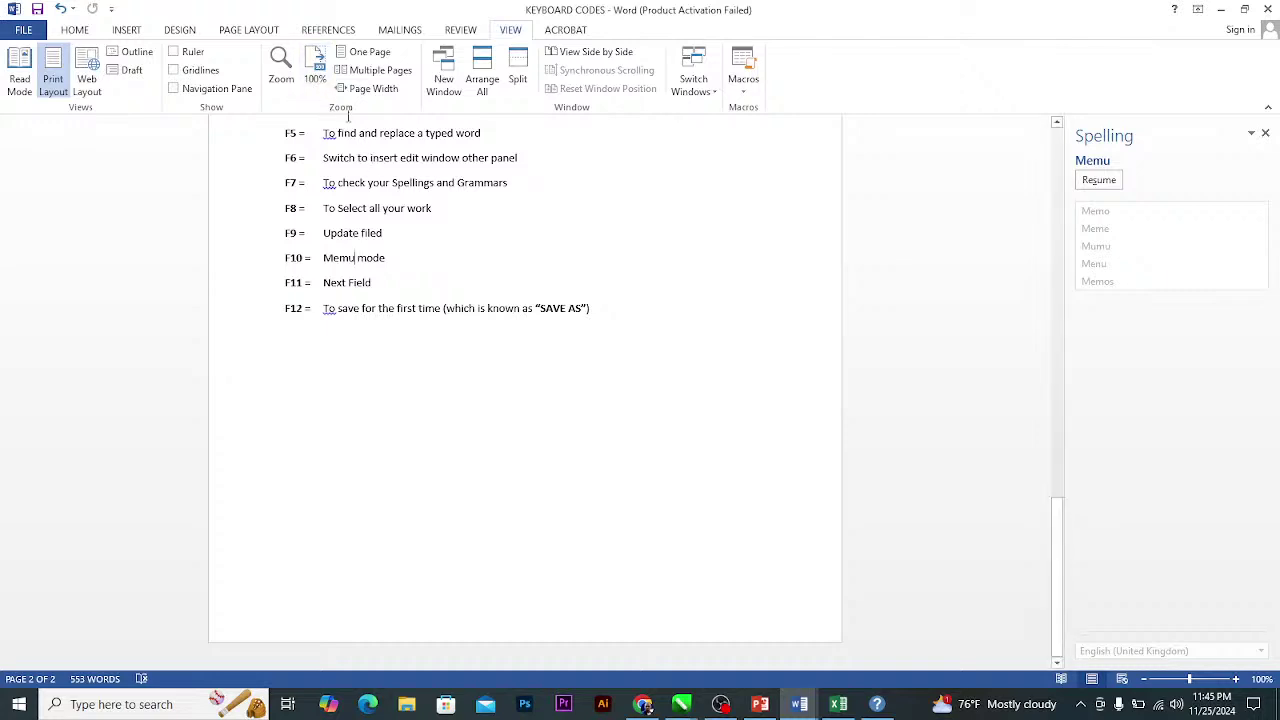
{"action": "left_click", "coordinate": [281, 70]}
{"action": "left_click", "coordinate": [519, 280]}
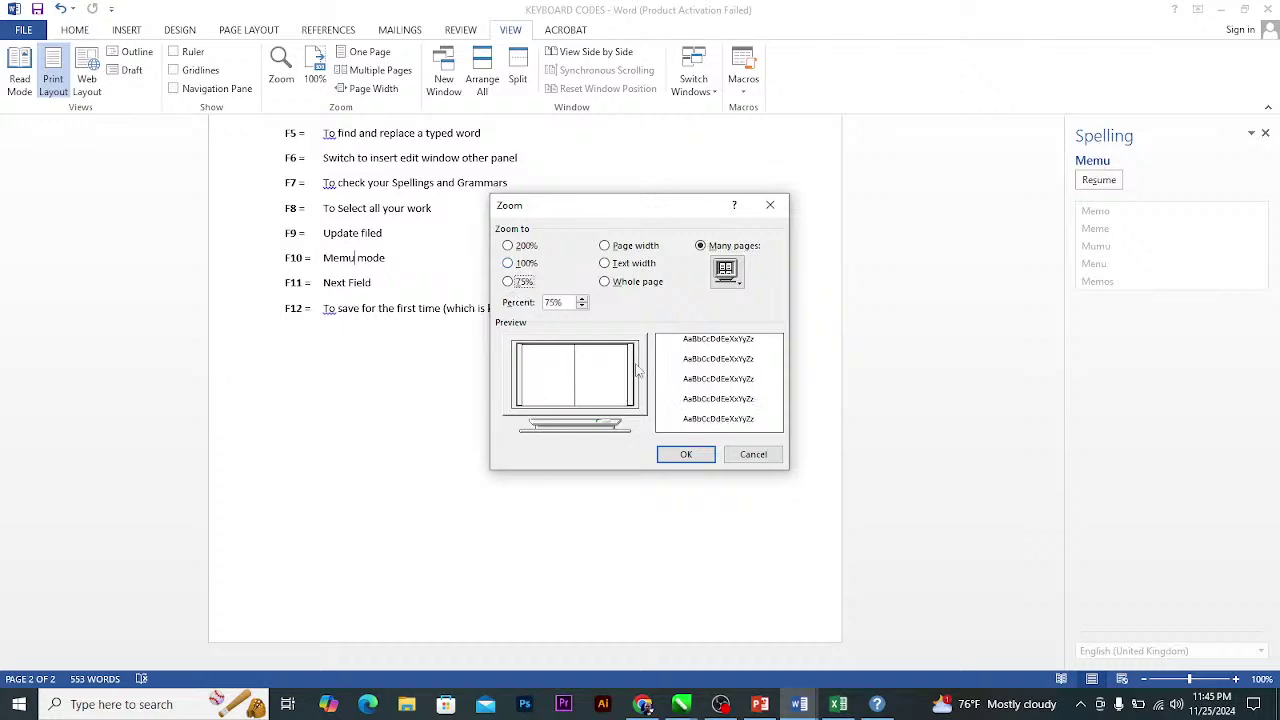
{"action": "left_click", "coordinate": [686, 454]}
{"action": "scroll", "coordinate": [552, 344], "scroll_direction": "up", "scroll_amount": 3}
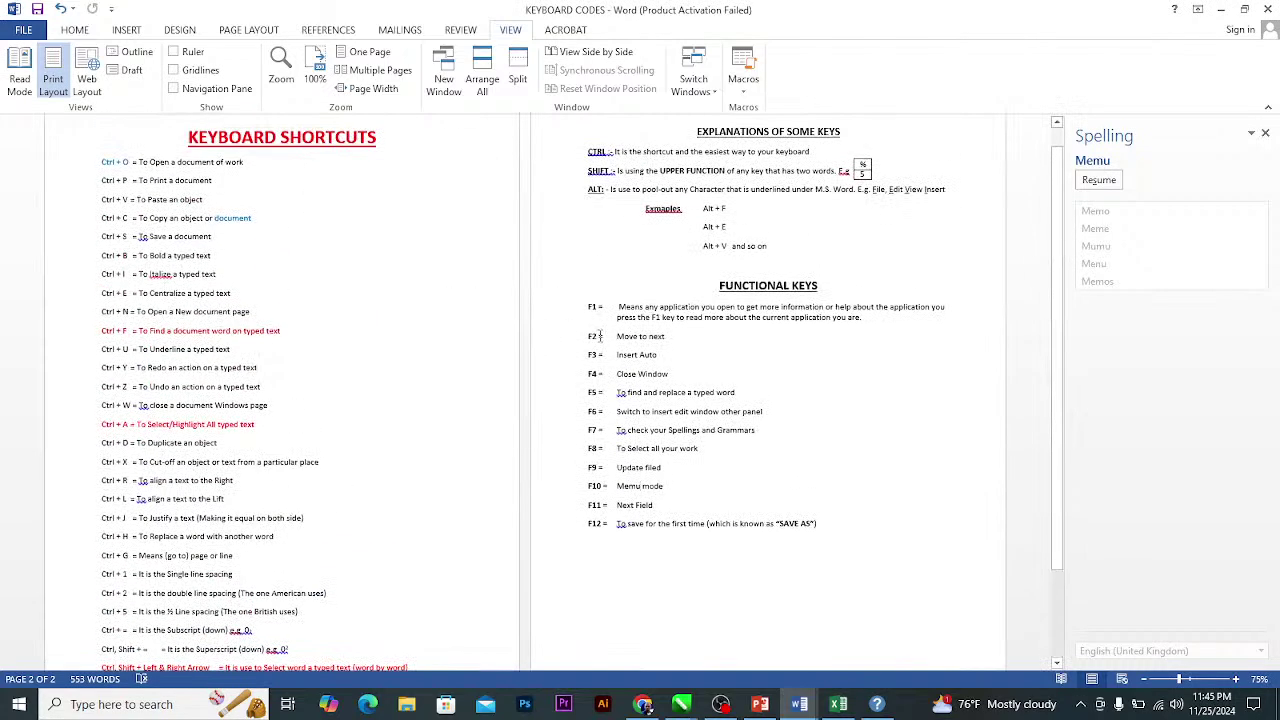
{"action": "left_click", "coordinate": [1265, 133]}
Compare the preset zoom percentages, apply 200% to the document and restore it to 100%.
{"action": "scroll", "coordinate": [885, 255], "scroll_direction": "up", "scroll_amount": 4, "text": "ctrl"}
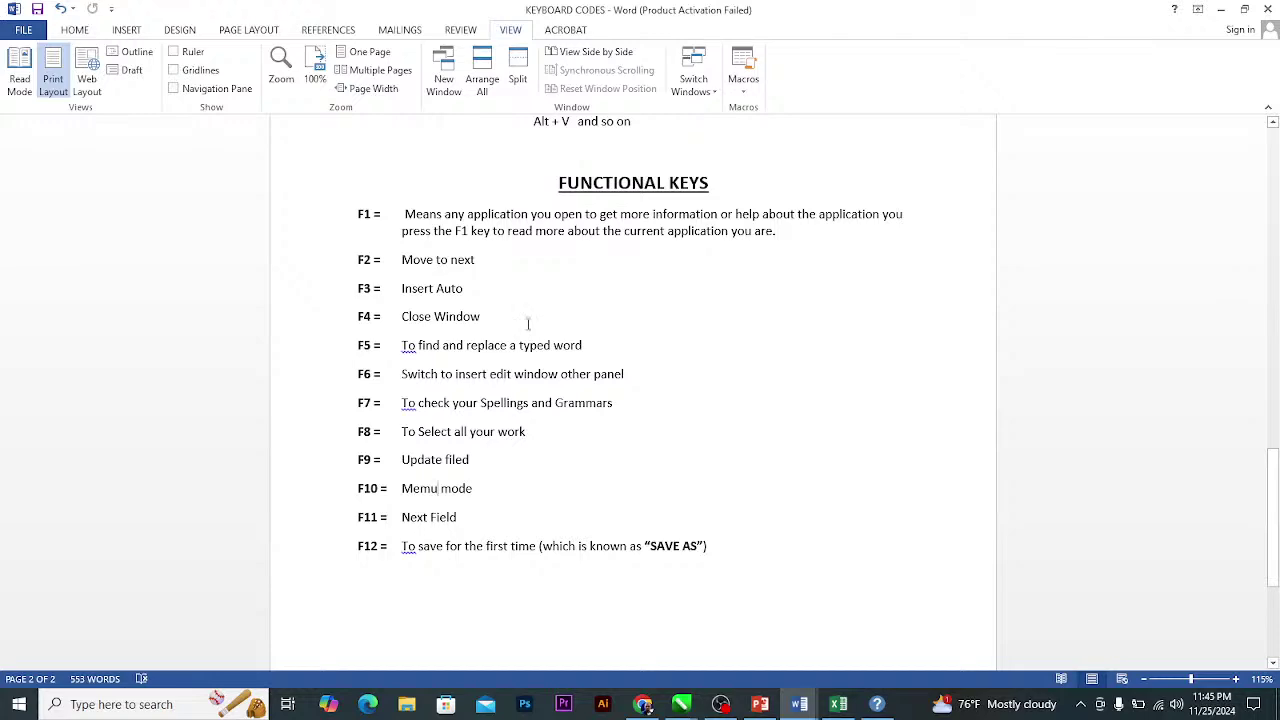
{"action": "scroll", "coordinate": [527, 323], "scroll_direction": "up", "scroll_amount": 5, "text": "ctrl"}
{"action": "scroll", "coordinate": [528, 323], "scroll_direction": "down", "scroll_amount": 4, "text": "ctrl"}
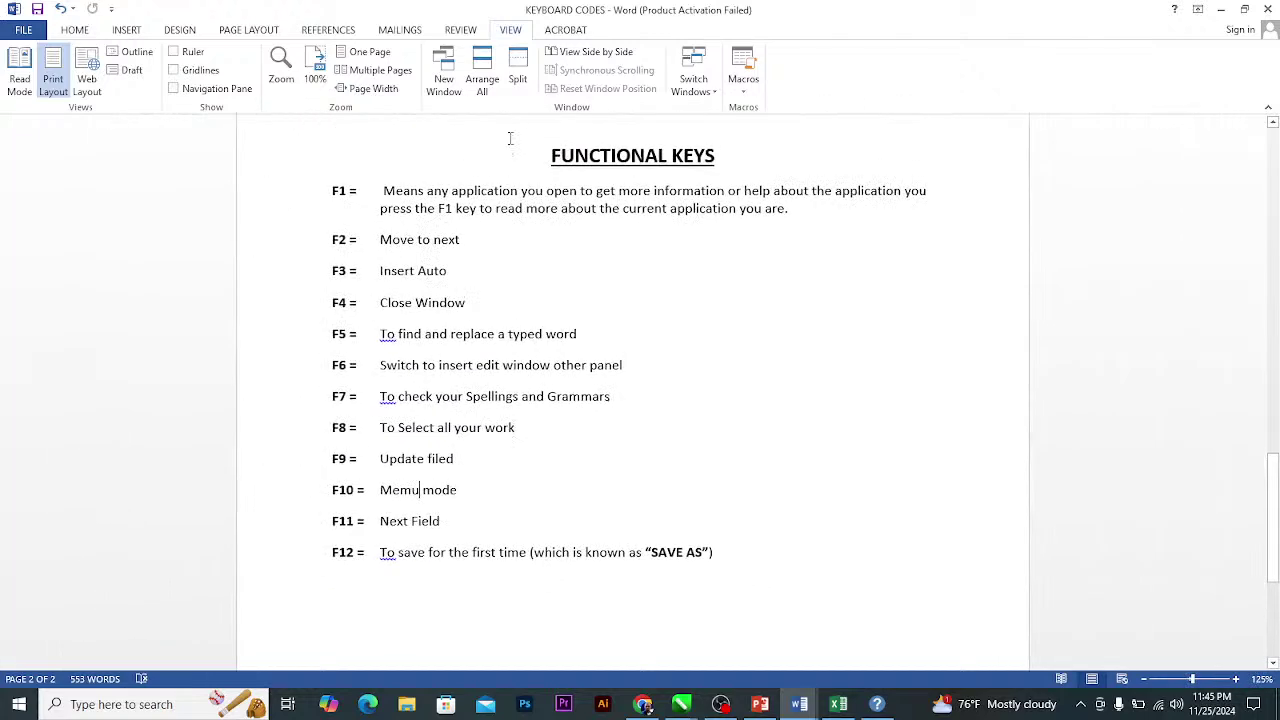
{"action": "left_click", "coordinate": [284, 84]}
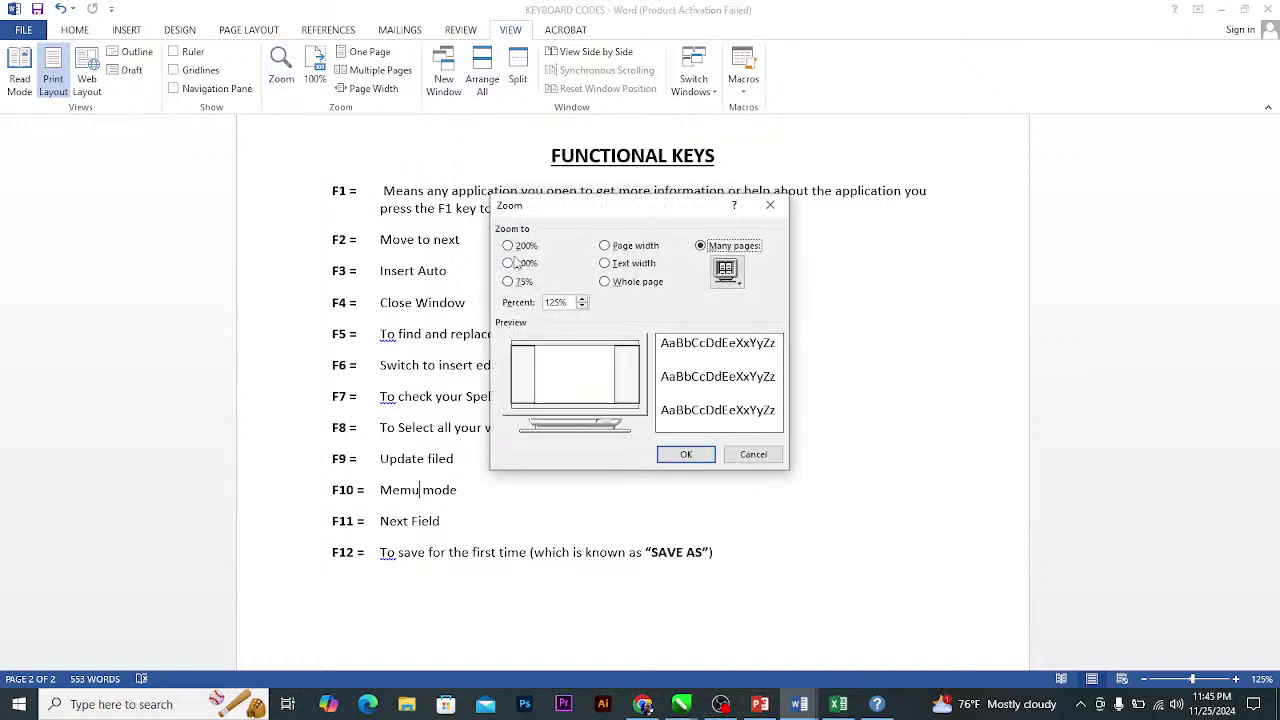
{"action": "left_click", "coordinate": [514, 265]}
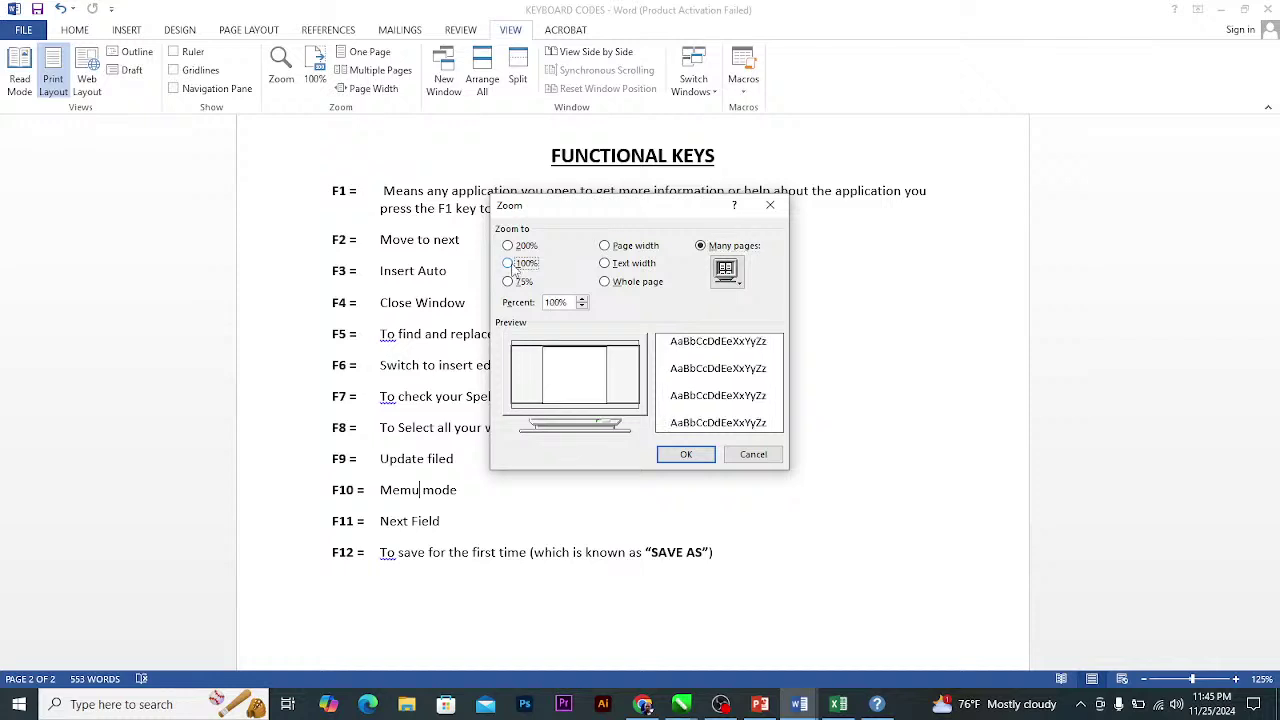
{"action": "left_click", "coordinate": [518, 247]}
{"action": "left_click", "coordinate": [514, 282]}
{"action": "left_click", "coordinate": [514, 264]}
{"action": "left_click", "coordinate": [514, 246]}
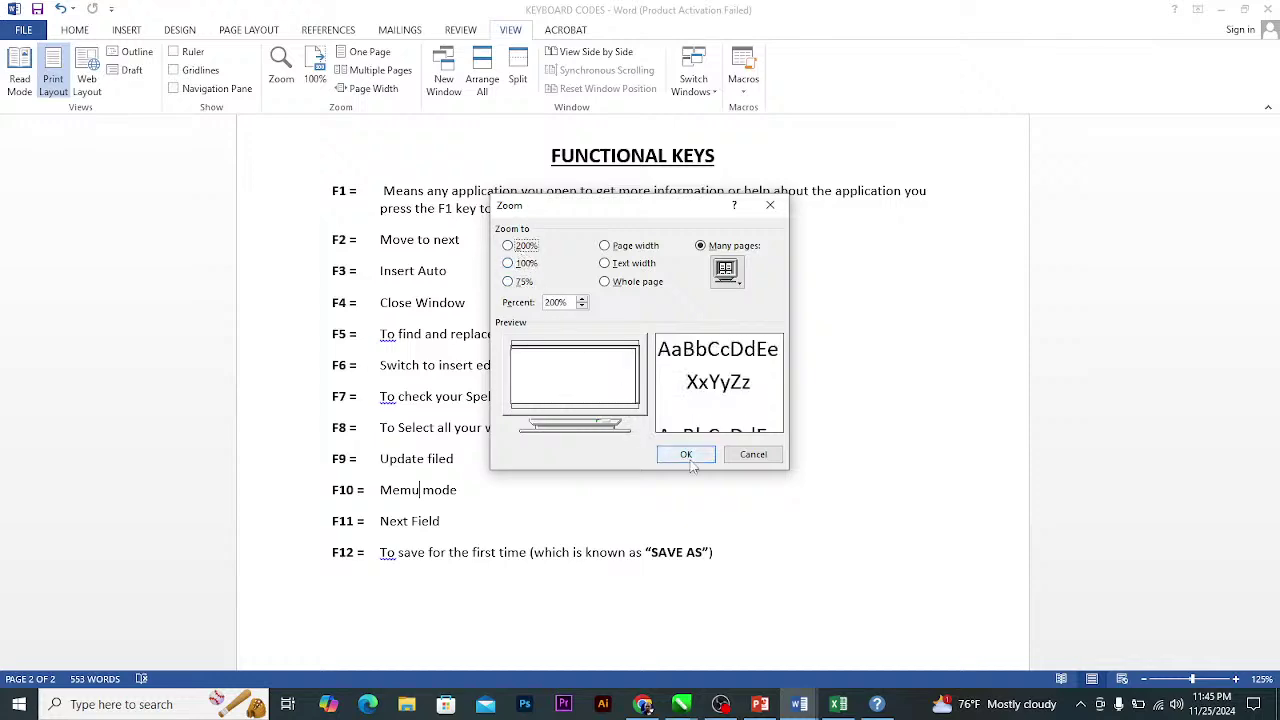
{"action": "left_click", "coordinate": [686, 456]}
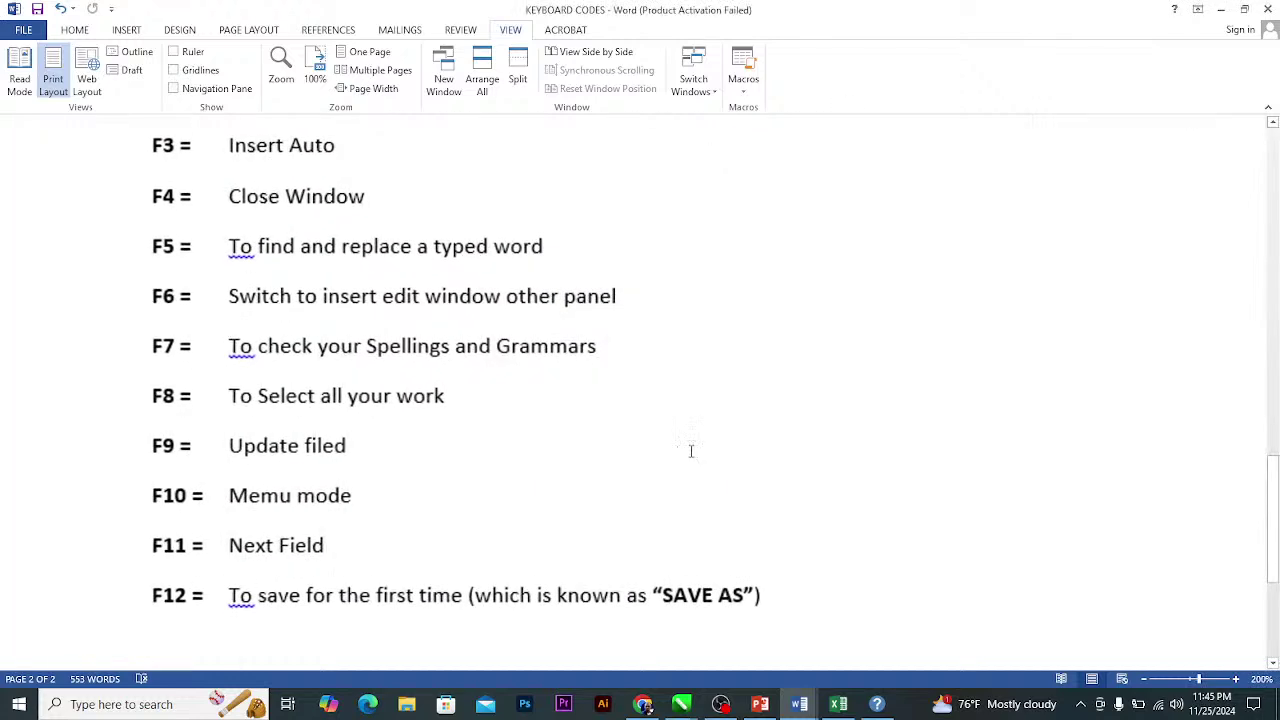
{"action": "left_click", "coordinate": [316, 78]}
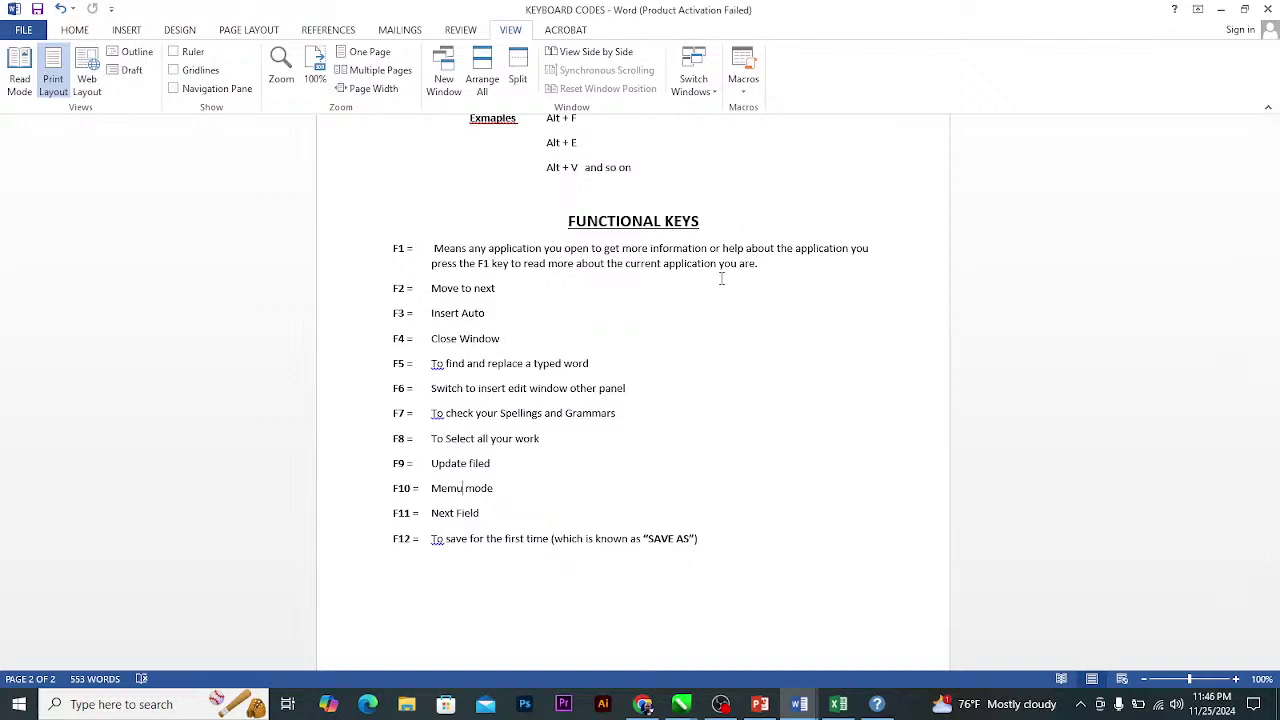
Switch to the GCCFA certificate document and bring up a blank new document.
{"action": "left_click", "coordinate": [799, 704]}
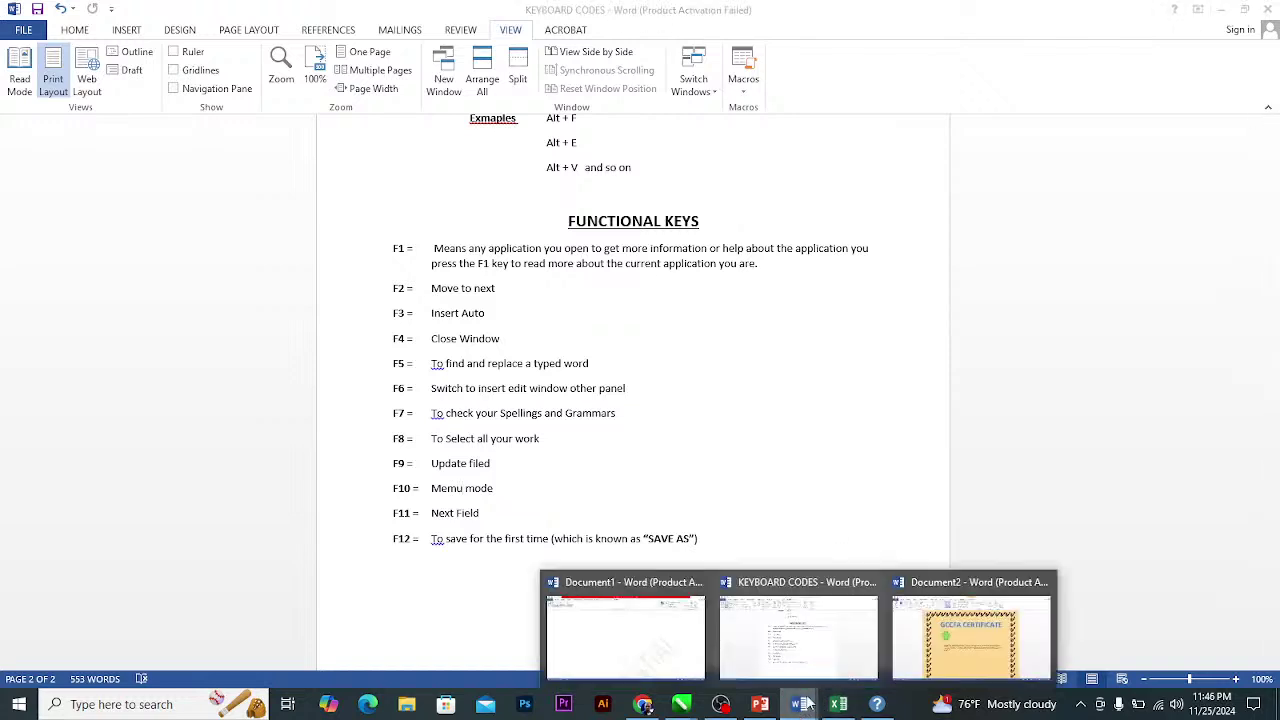
{"action": "left_click", "coordinate": [960, 647]}
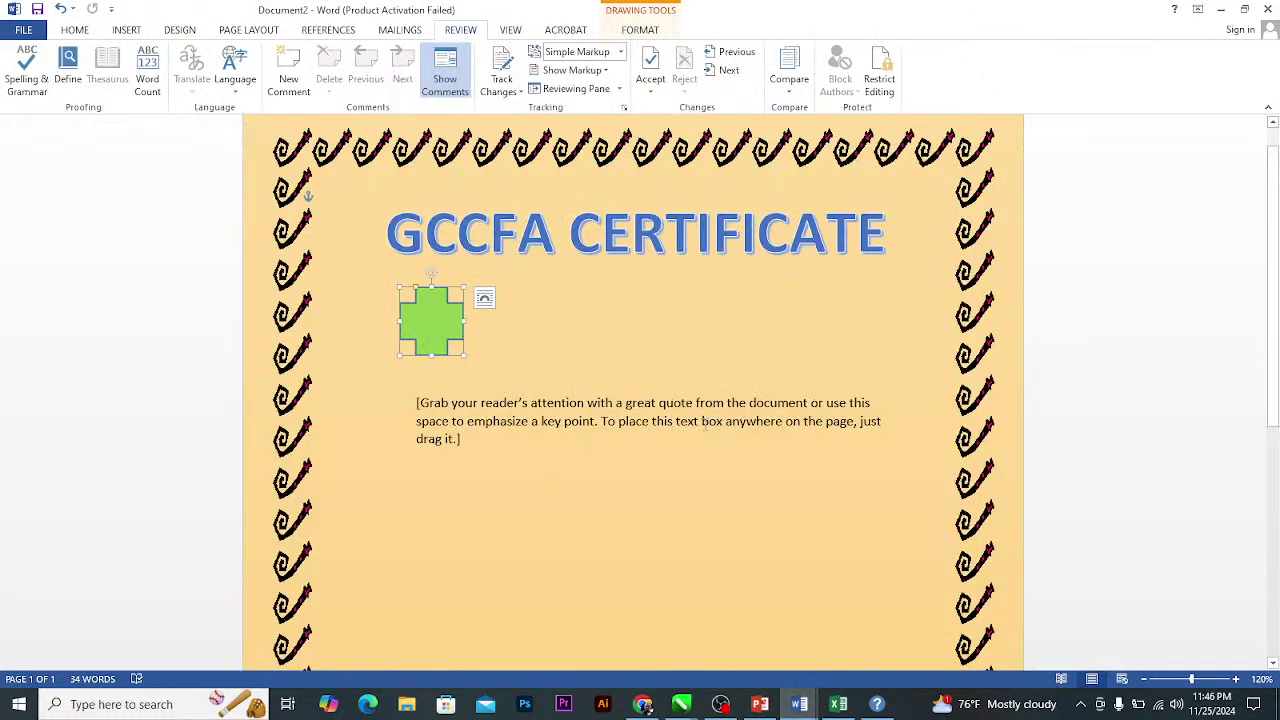
{"action": "key", "text": "alt+Tab"}
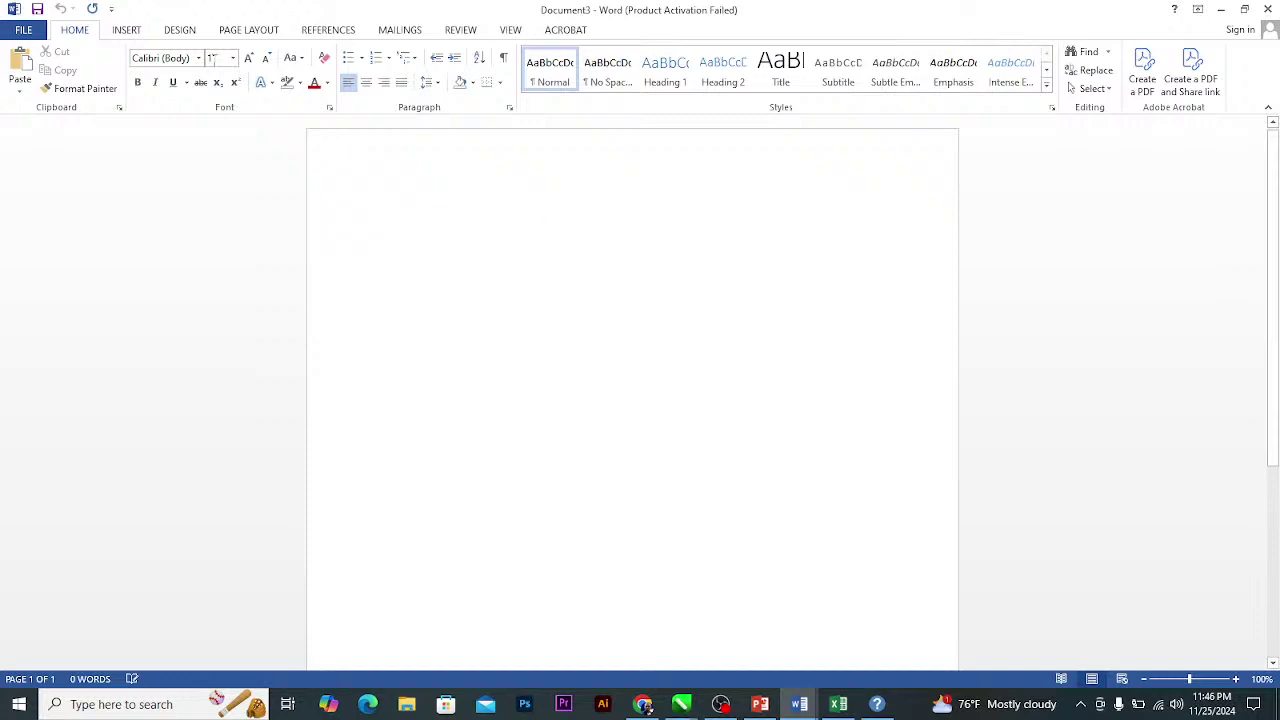
Draw a flowchart Delay shape about 2.62" high and 3.33" wide mid-page and rotate it so its rounded end faces down.
{"action": "left_click", "coordinate": [127, 30]}
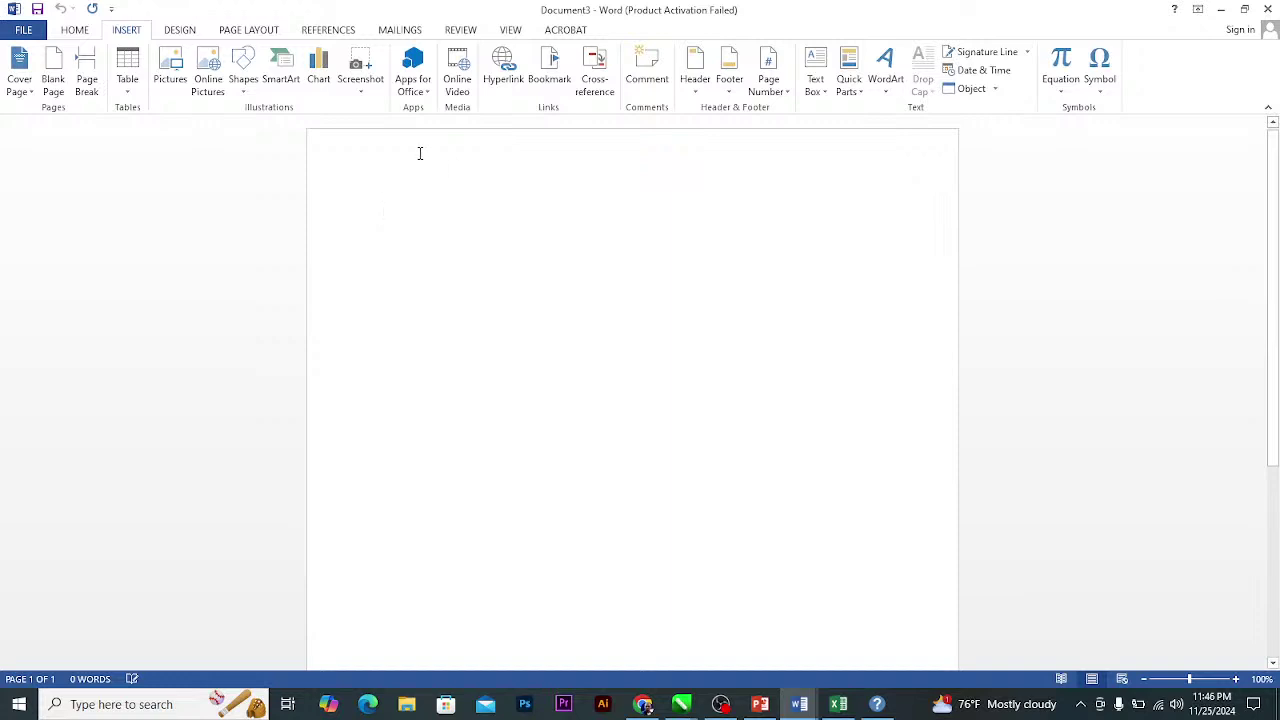
{"action": "left_click", "coordinate": [243, 92]}
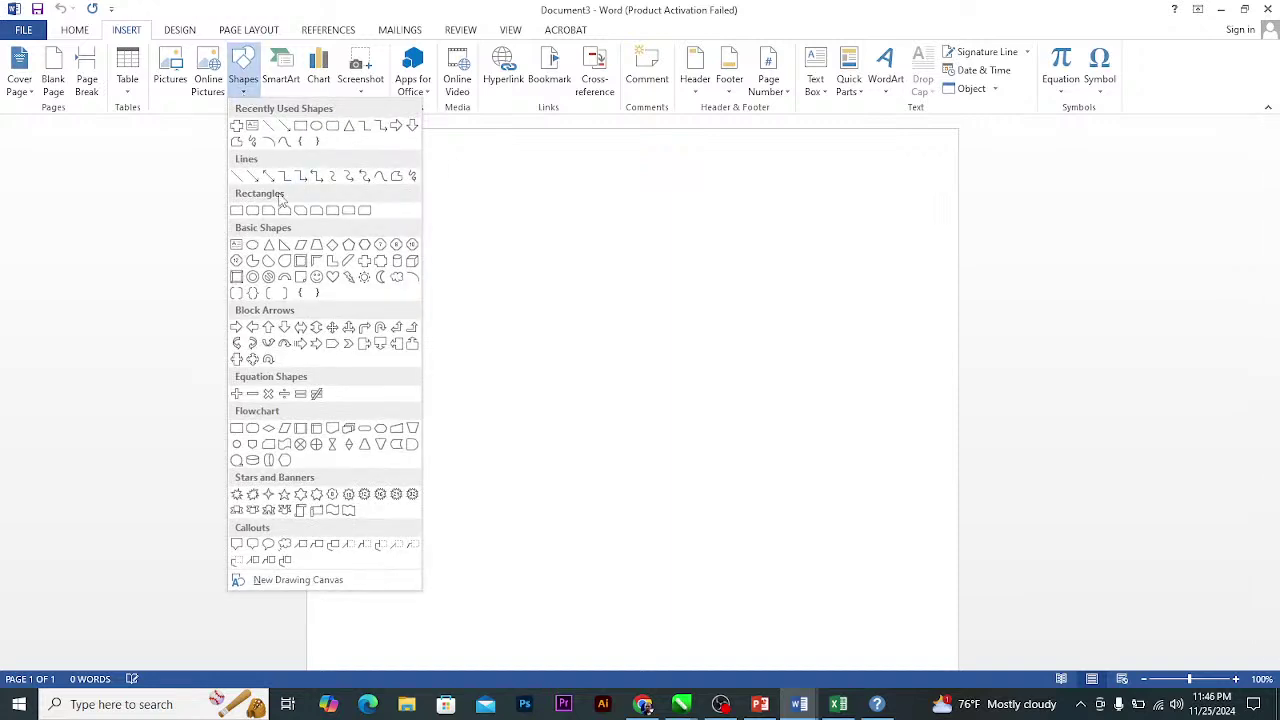
{"action": "left_click", "coordinate": [237, 210]}
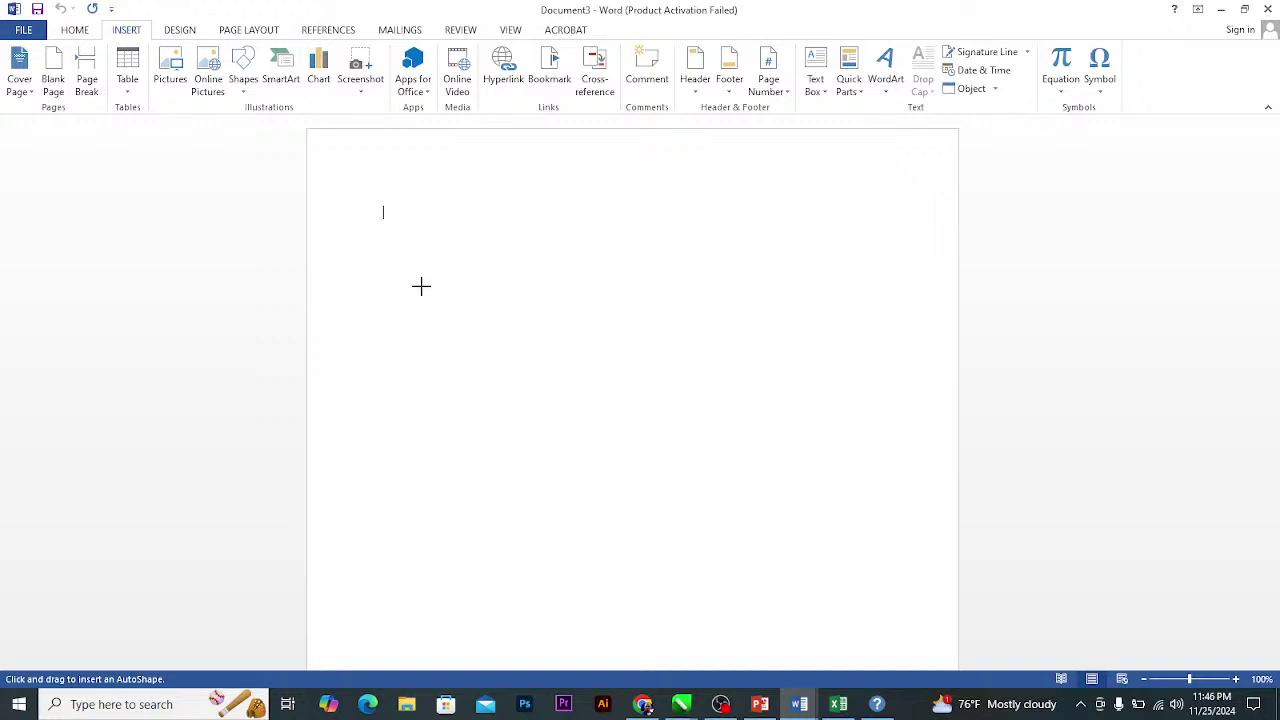
{"action": "left_click", "coordinate": [243, 70]}
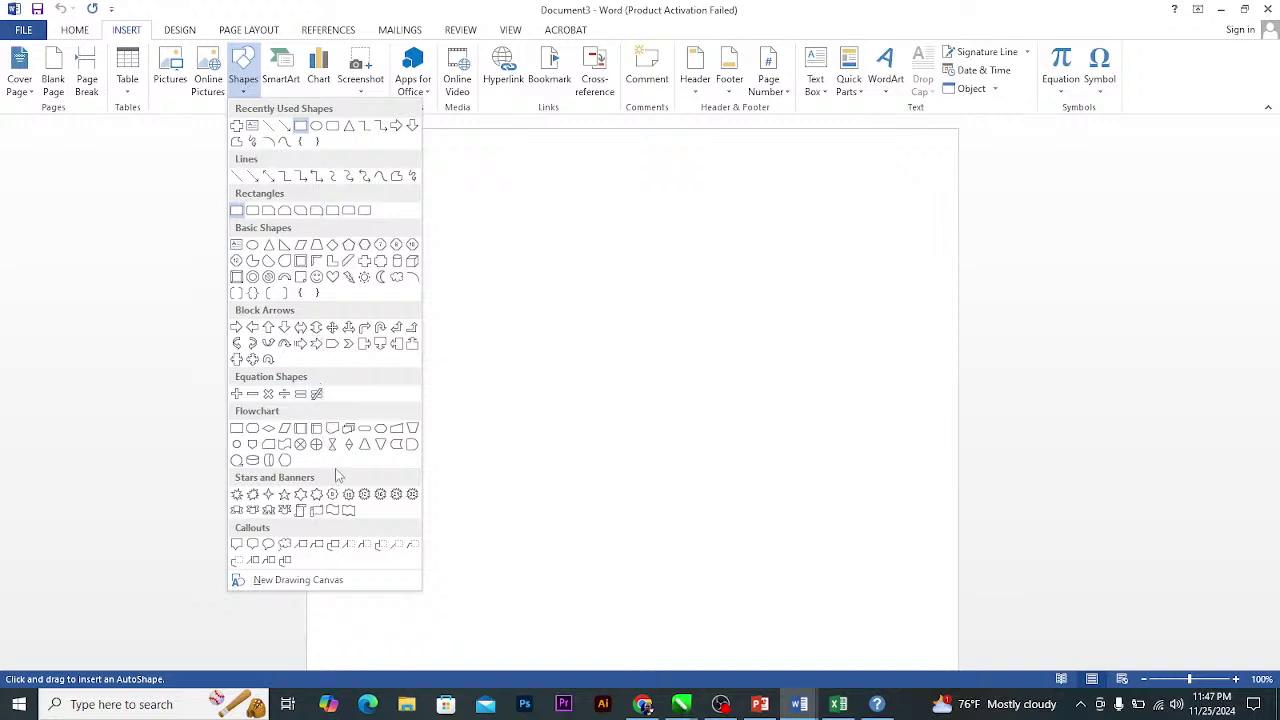
{"action": "left_click", "coordinate": [411, 447]}
{"action": "mouse_move", "coordinate": [437, 298]}
{"action": "left_mouse_down"}
{"action": "mouse_move", "coordinate": [686, 480]}
{"action": "mouse_move", "coordinate": [694, 500]}
{"action": "left_mouse_up"}
{"action": "left_click_drag", "start_coordinate": [564, 288], "coordinate": [690, 402]}
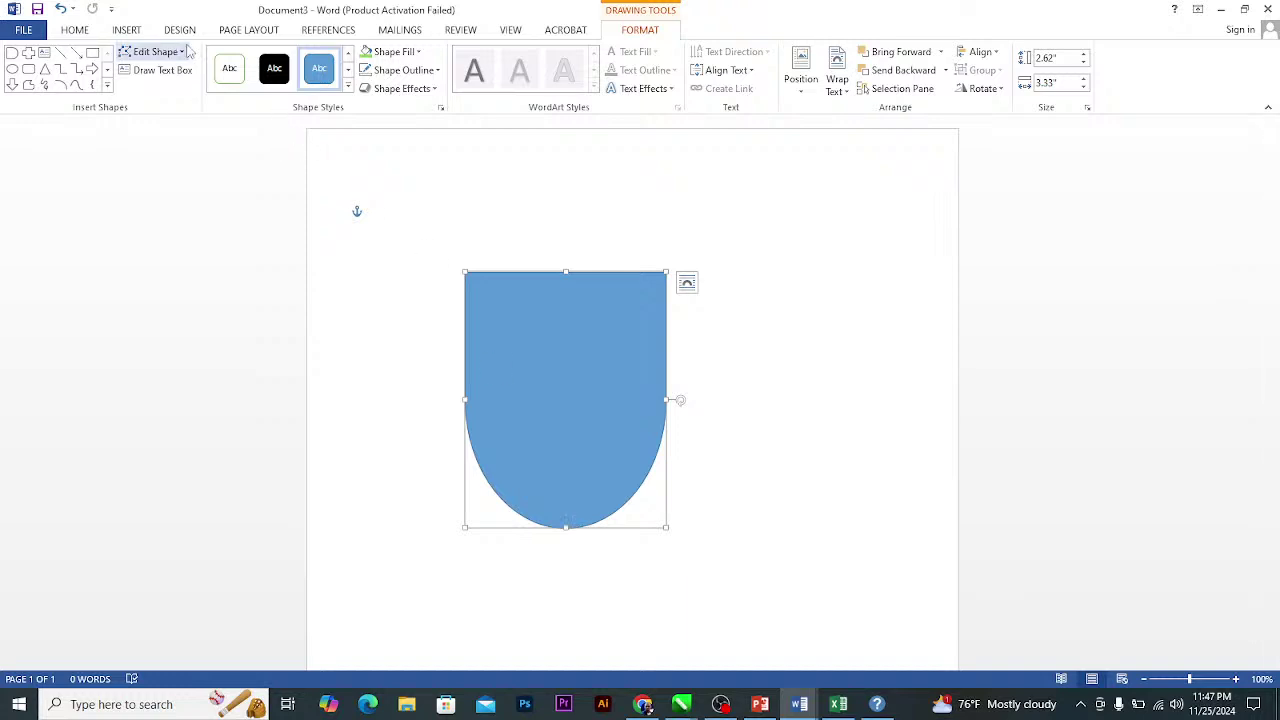
Draw a rectangle about 0.48" high and 2.62" wide along the shield's flat upper edge and fill it light green.
{"action": "left_click", "coordinate": [130, 33]}
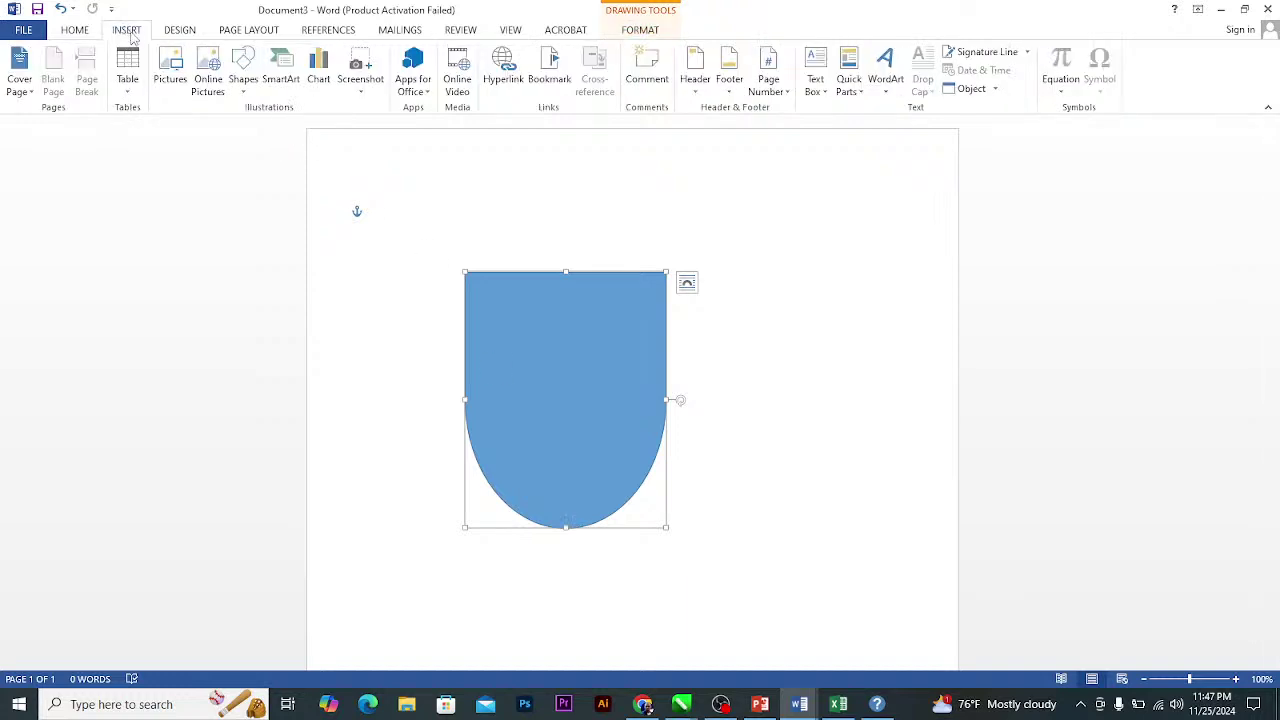
{"action": "left_click", "coordinate": [243, 72]}
{"action": "left_click", "coordinate": [253, 211]}
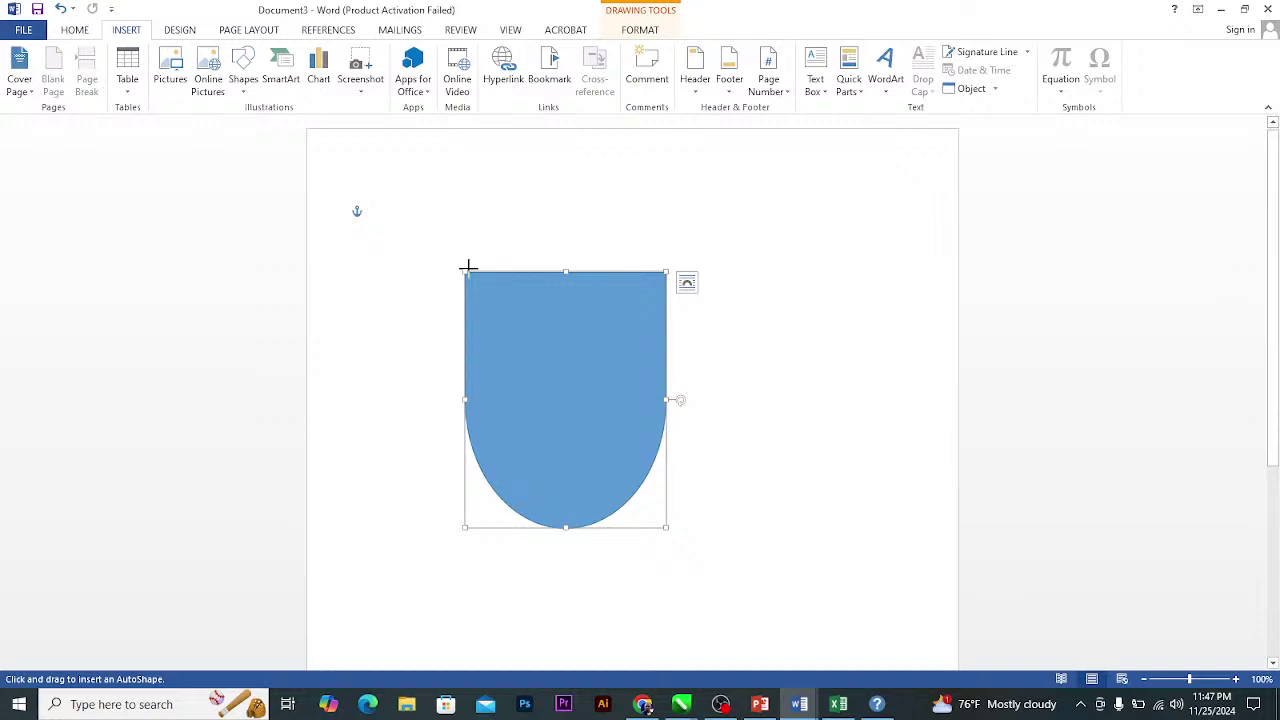
{"action": "mouse_move", "coordinate": [463, 269]}
{"action": "left_mouse_down"}
{"action": "mouse_move", "coordinate": [660, 214]}
{"action": "mouse_move", "coordinate": [666, 233]}
{"action": "left_mouse_up"}
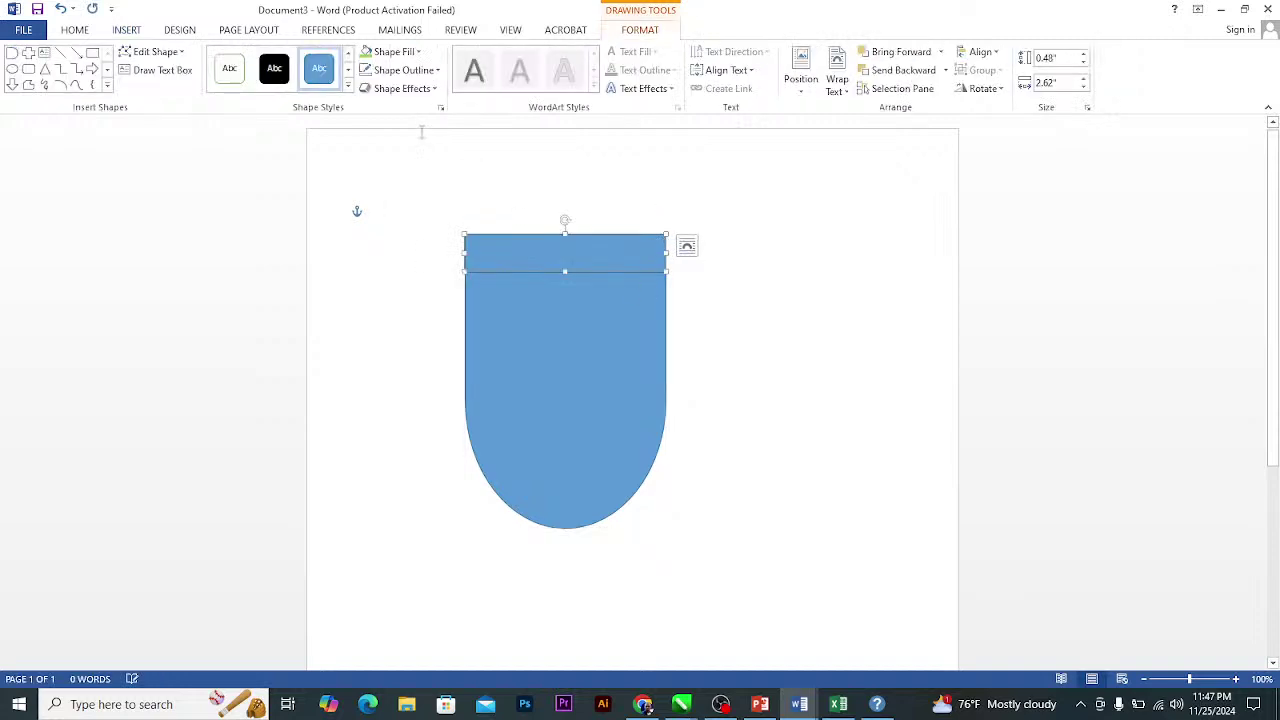
{"action": "left_click", "coordinate": [368, 52]}
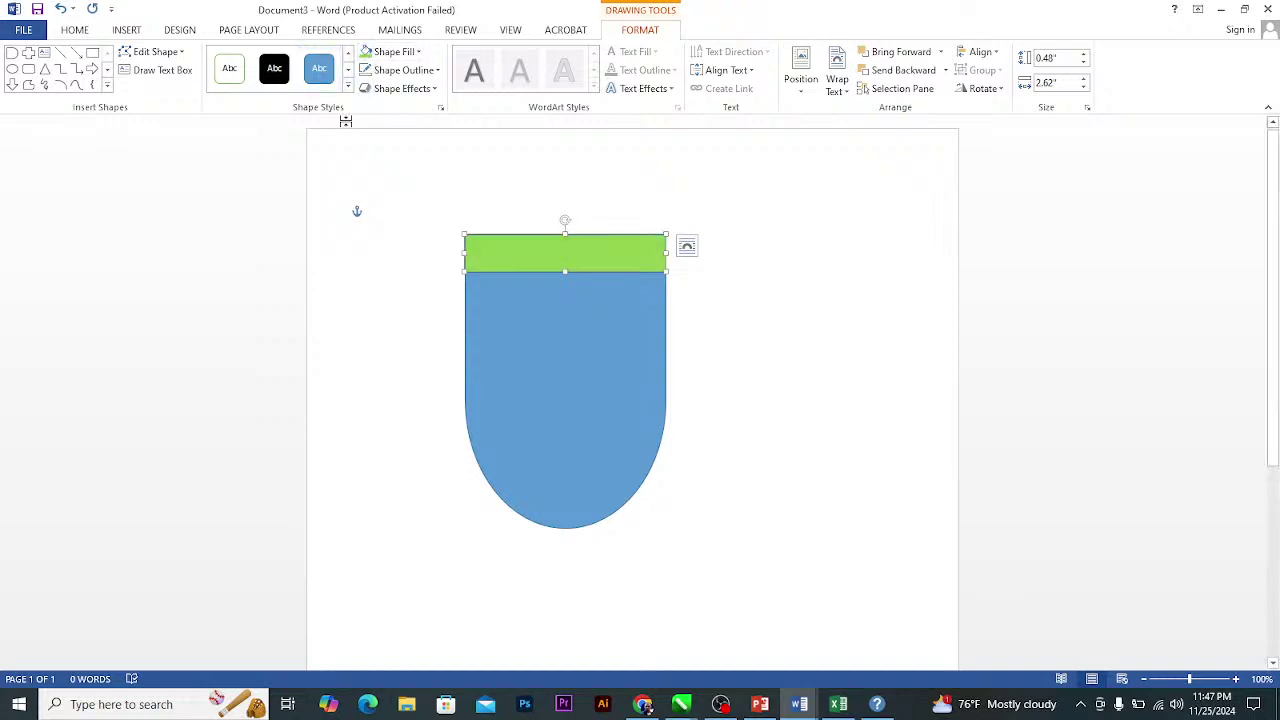
Draw a Down Ribbon banner about 0.88" high and 3.56" wide across the shield's rounded lower end.
{"action": "left_click", "coordinate": [126, 29]}
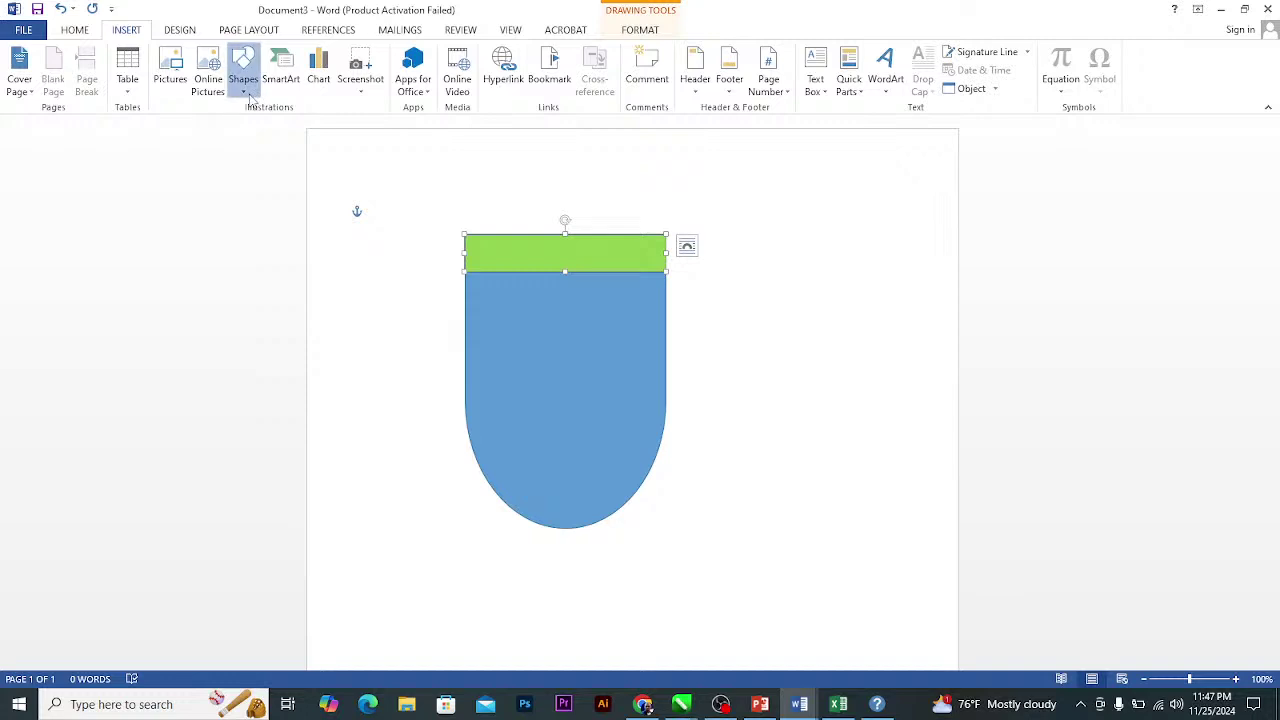
{"action": "left_click", "coordinate": [243, 80]}
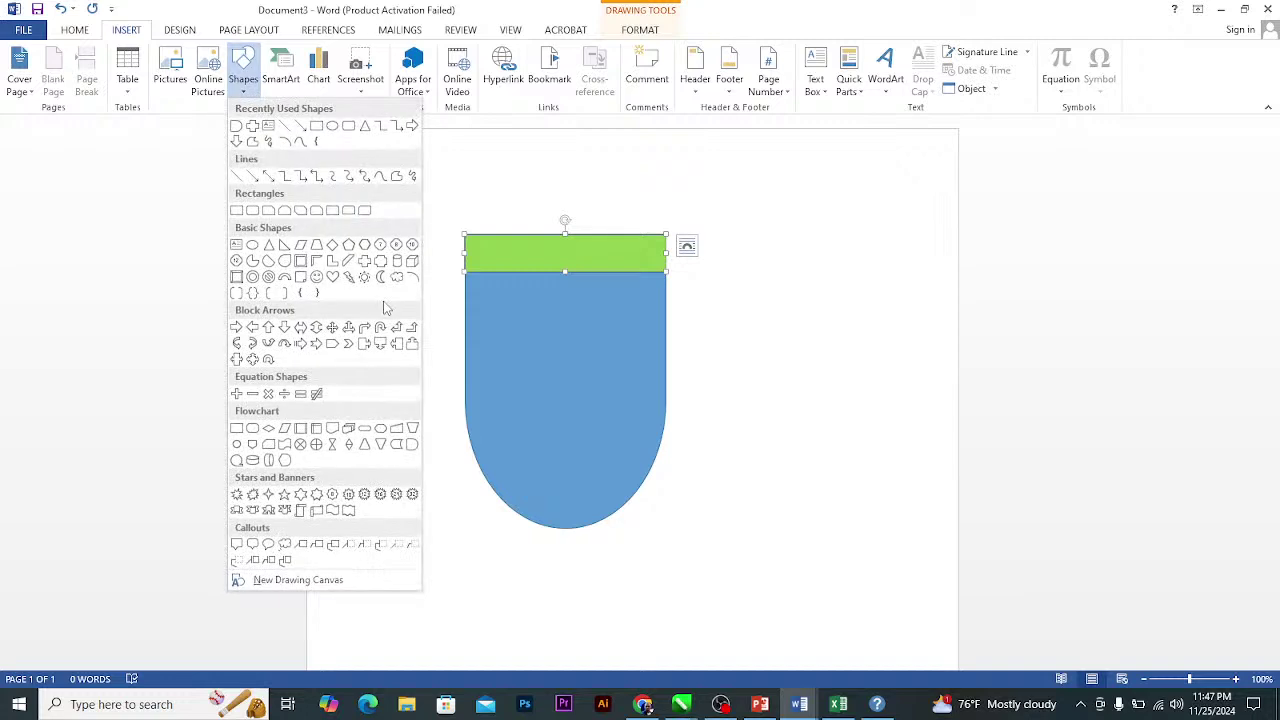
{"action": "left_click", "coordinate": [252, 512]}
{"action": "left_click_drag", "start_coordinate": [432, 502], "coordinate": [707, 571]}
{"action": "left_click_drag", "start_coordinate": [605, 538], "coordinate": [597, 541]}
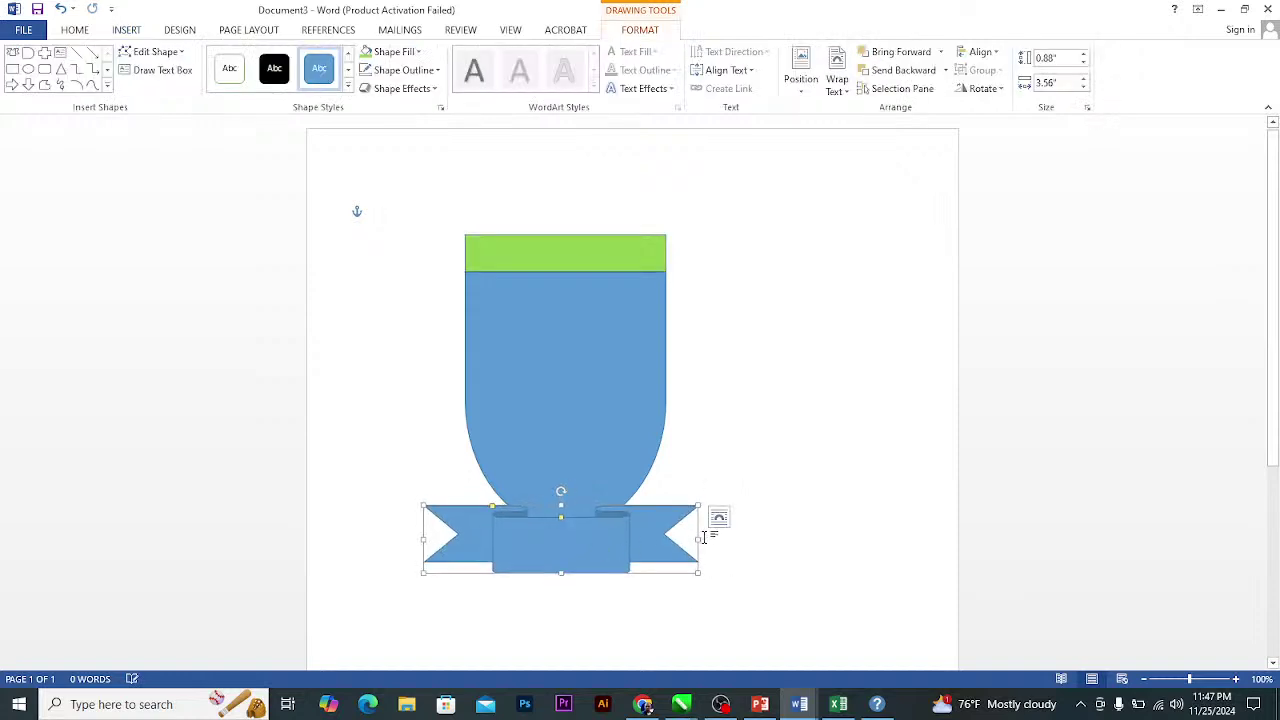
Shorten the blue shield to about 2.83" and raise the ribbon to meet it, with the ribbon about 0.68" high.
{"action": "left_click", "coordinate": [577, 434]}
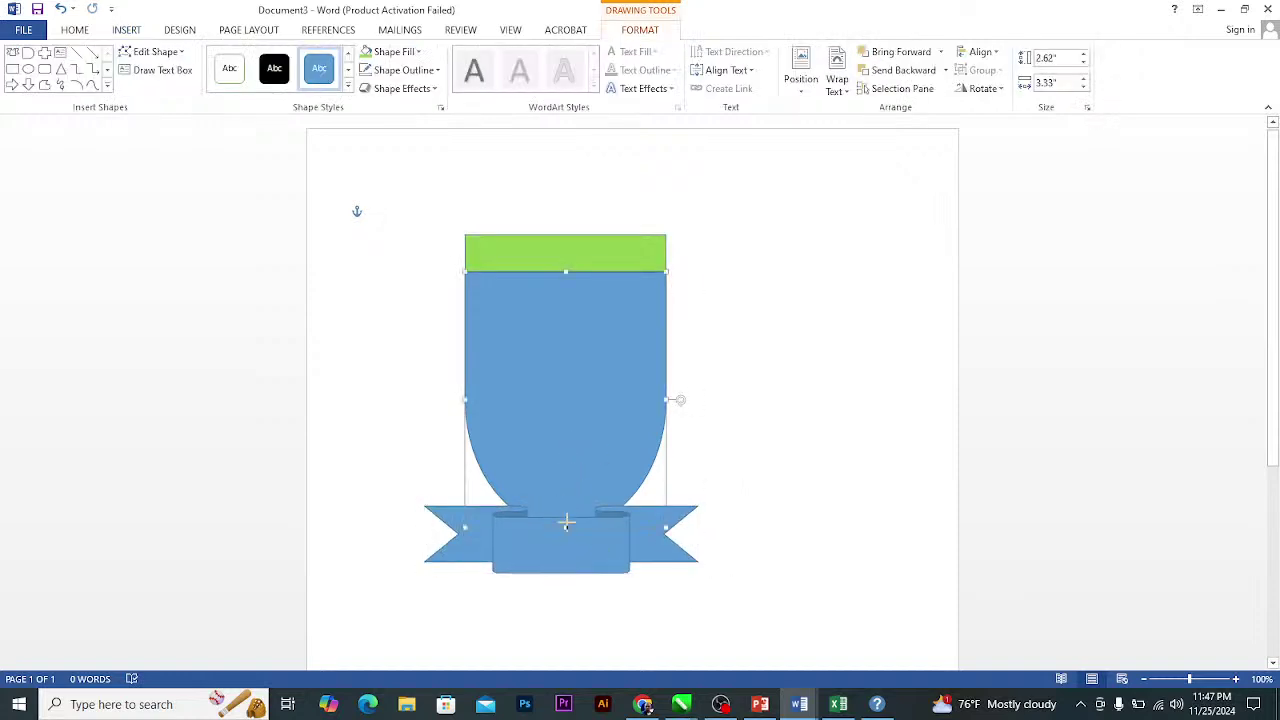
{"action": "left_click_drag", "start_coordinate": [569, 526], "coordinate": [567, 493]}
{"action": "left_click_drag", "start_coordinate": [571, 543], "coordinate": [572, 504]}
Fill the ribbon light green and widen its centre panel toward the ribbon's tails.
{"action": "left_click", "coordinate": [390, 51]}
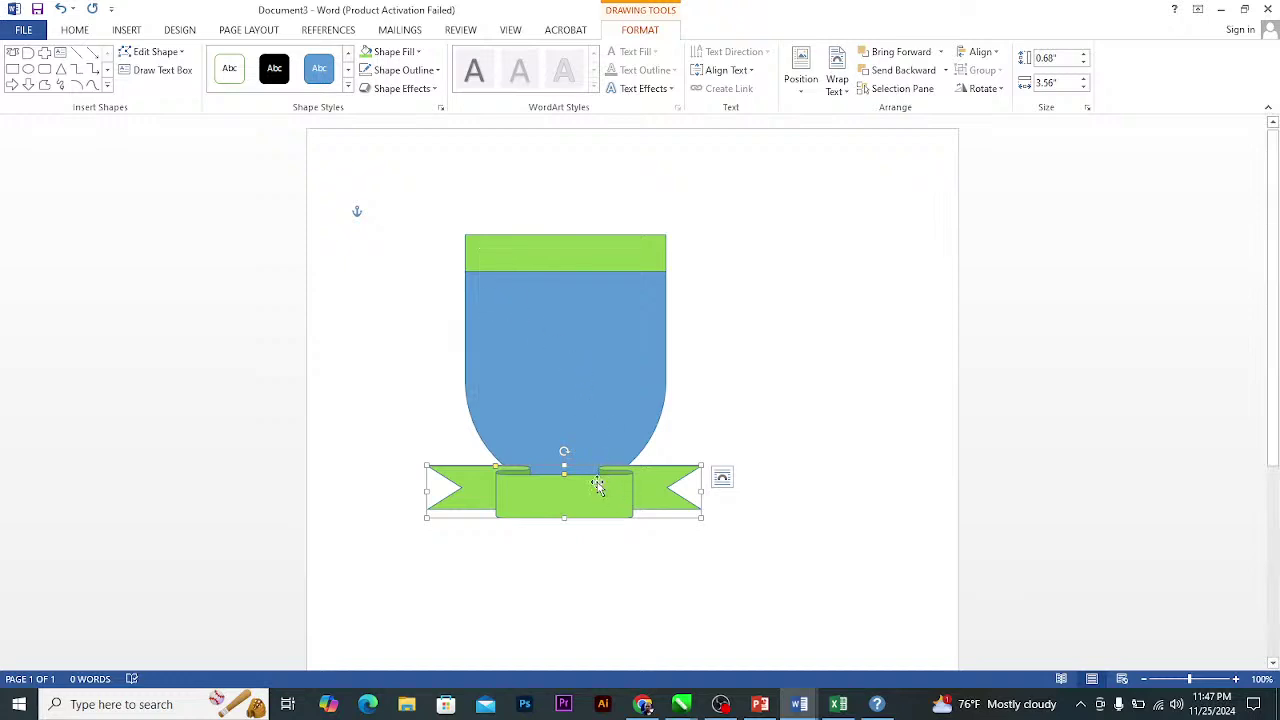
{"action": "left_click", "coordinate": [571, 537]}
{"action": "scroll", "coordinate": [571, 537], "scroll_direction": "up", "scroll_amount": 6}
{"action": "left_click", "coordinate": [537, 488]}
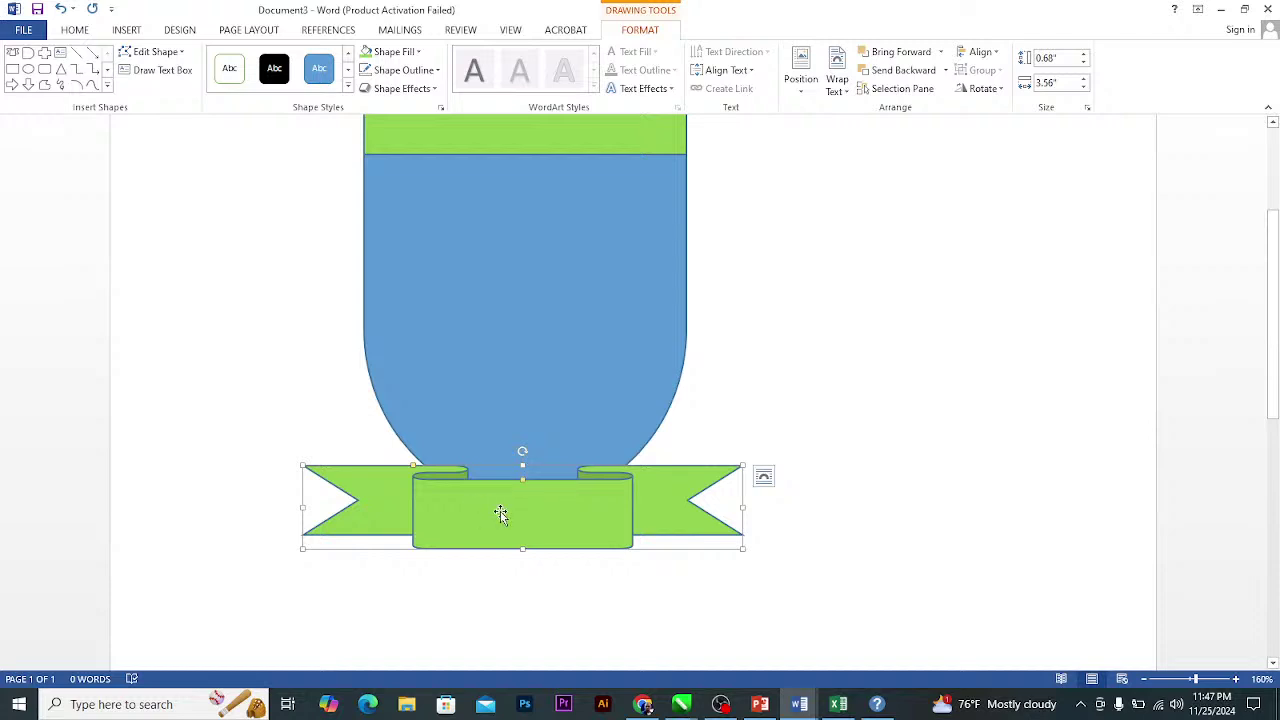
{"action": "scroll", "coordinate": [491, 543], "scroll_direction": "up", "scroll_amount": 7}
{"action": "left_click", "coordinate": [385, 506]}
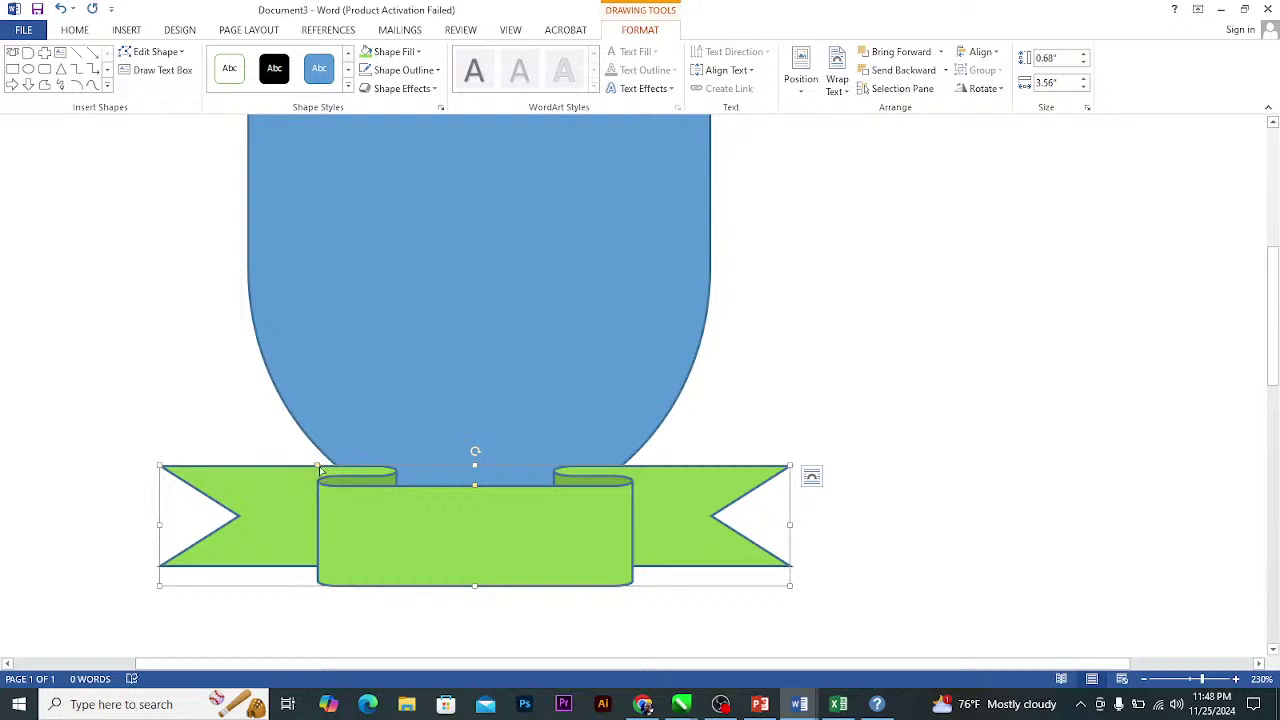
{"action": "left_click_drag", "start_coordinate": [318, 468], "coordinate": [262, 470]}
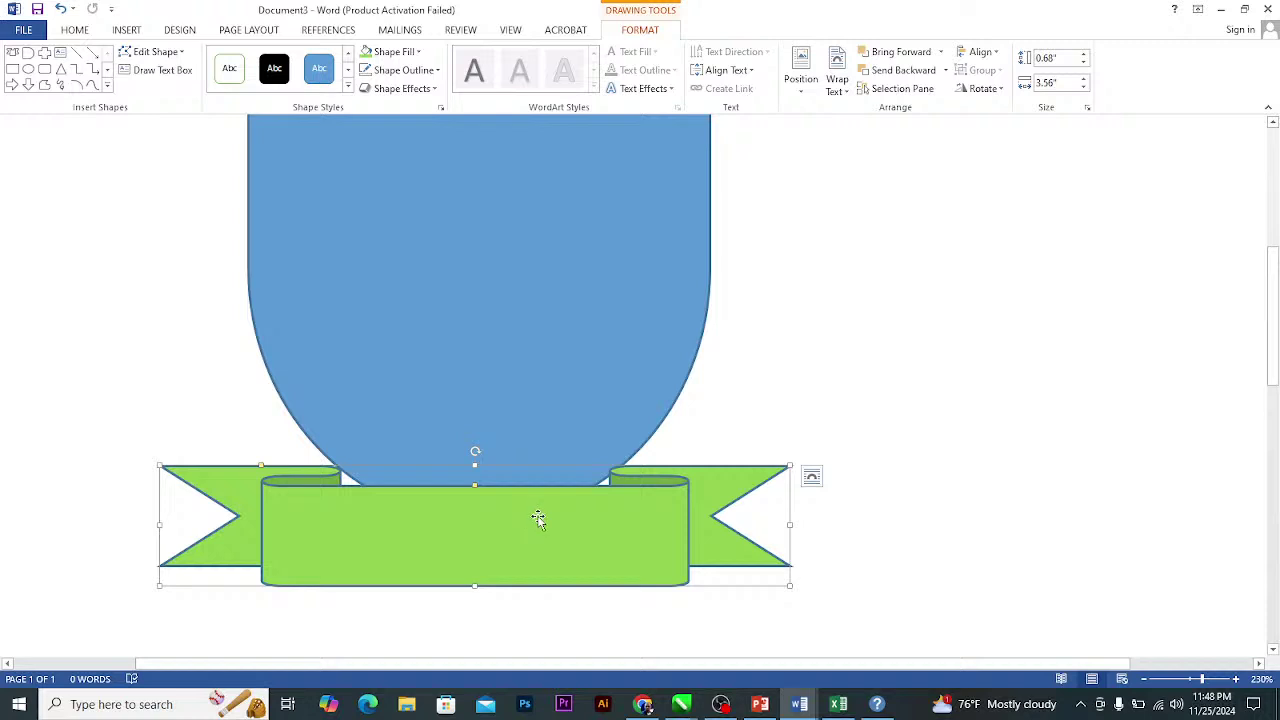
Nudge the ribbon slightly right and up to centre it over the shield's lower end and cover the gaps.
{"action": "left_click_drag", "start_coordinate": [537, 509], "coordinate": [538, 507]}
{"action": "key", "text": "ctrl+Right"}
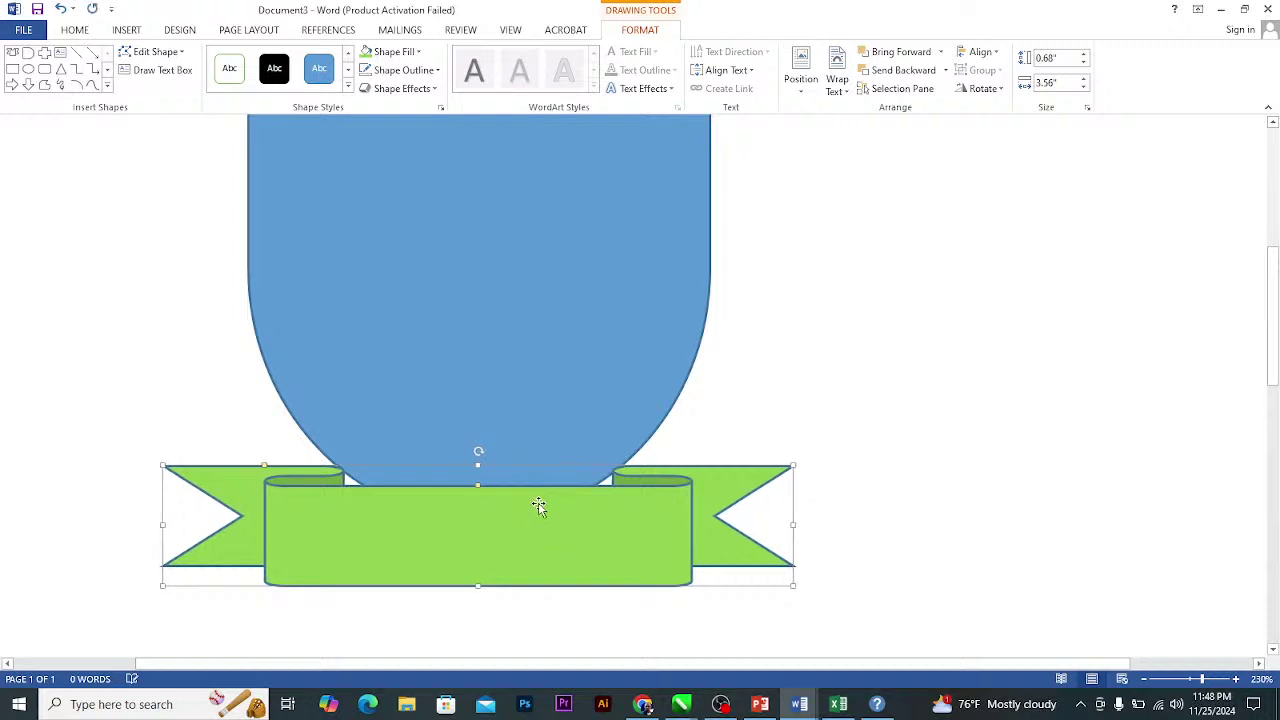
{"action": "key", "text": "ctrl+Right"}
{"action": "key", "text": "ctrl+Up"}
{"action": "key", "text": "ctrl+Up"}
{"action": "key", "text": "ctrl+Up"}
{"action": "key", "text": "ctrl+Up"}
{"action": "key", "text": "ctrl+Up"}
{"action": "key", "text": "ctrl+Up"}
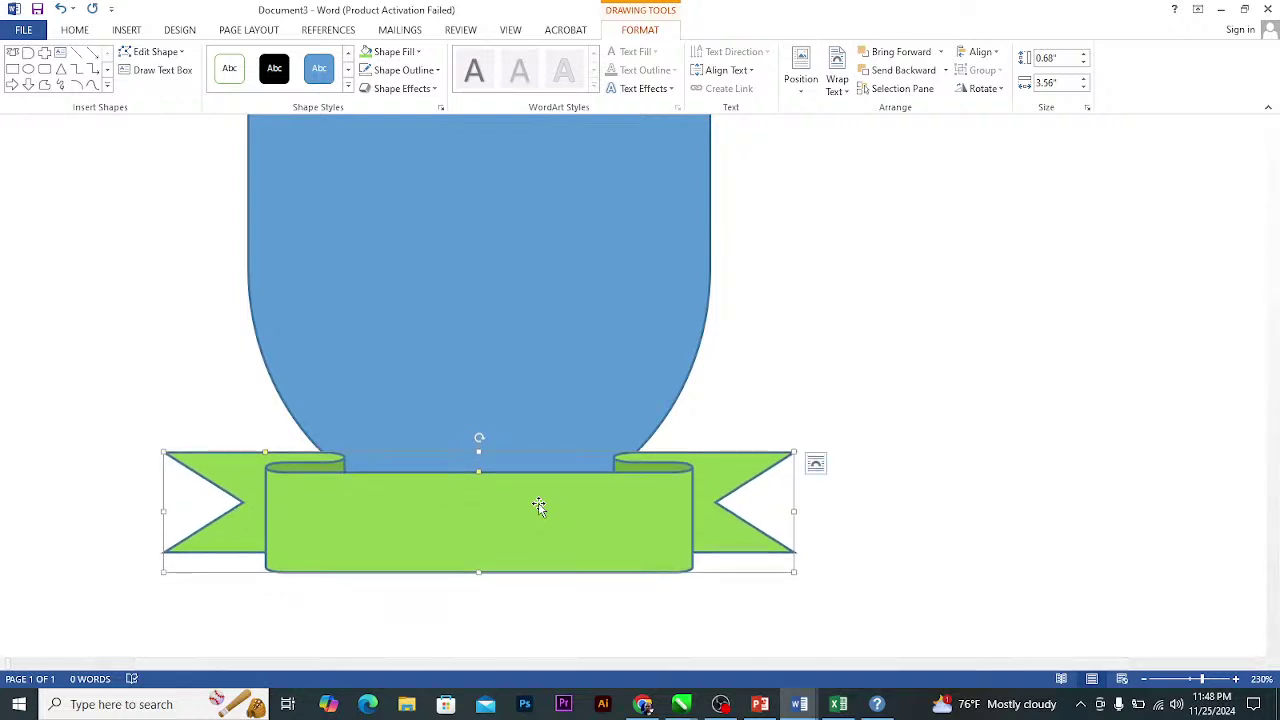
Add the text "GCCEFA FOUNDATION" inside the green rectangle above the shield.
{"action": "scroll", "coordinate": [686, 507], "scroll_direction": "down", "scroll_amount": 4, "text": "ctrl"}
{"action": "scroll", "coordinate": [548, 505], "scroll_direction": "down", "scroll_amount": 7, "text": "ctrl"}
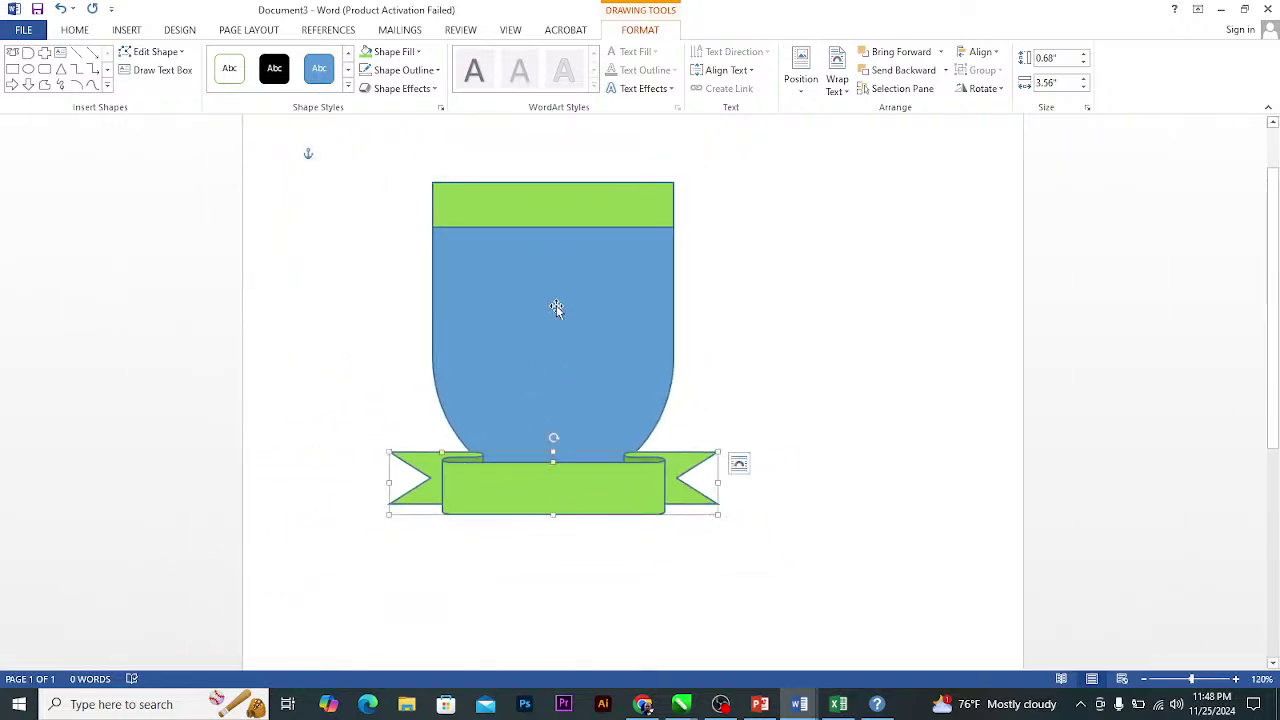
{"action": "left_click", "coordinate": [590, 205]}
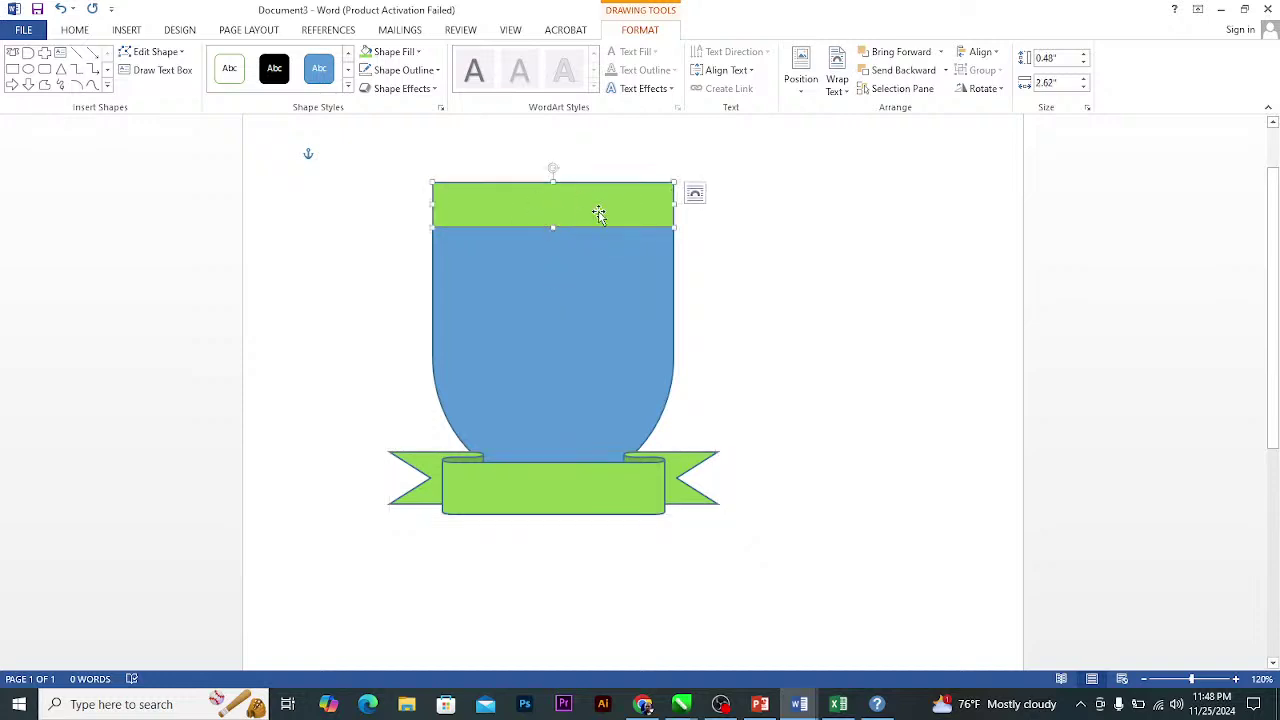
{"action": "right_click", "coordinate": [545, 208]}
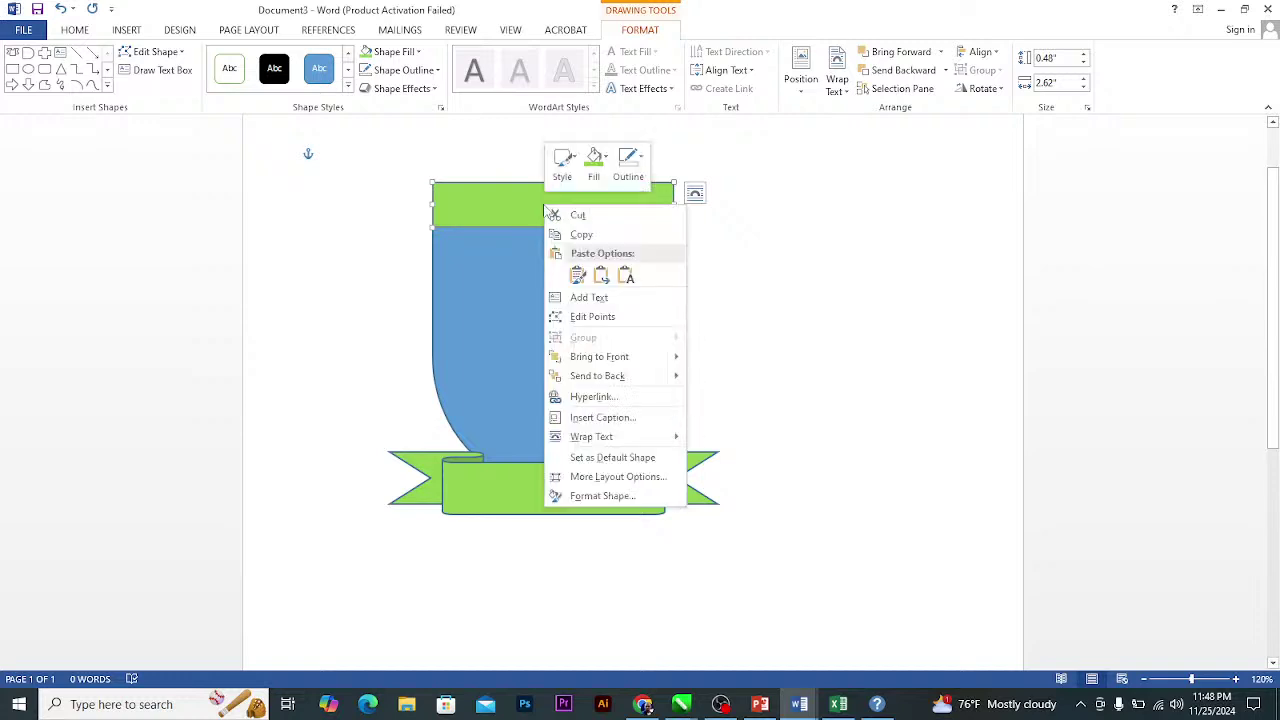
{"action": "right_click", "coordinate": [505, 200]}
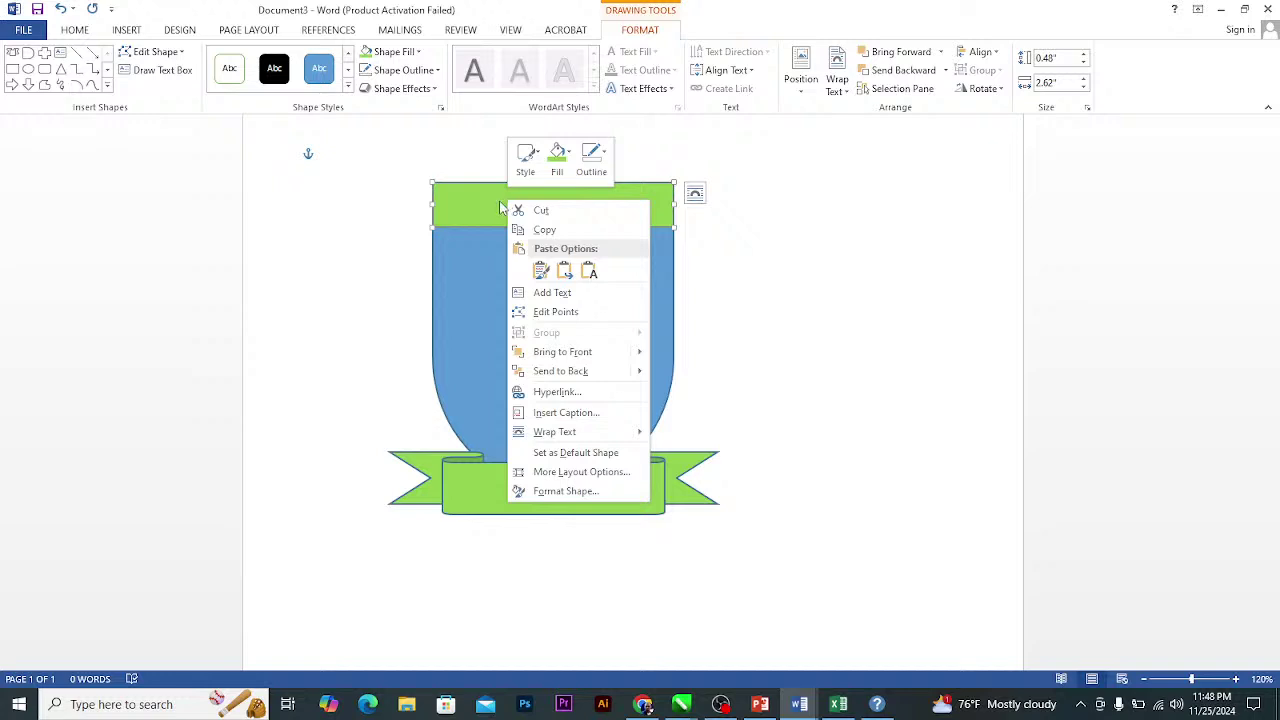
{"action": "left_click", "coordinate": [573, 292]}
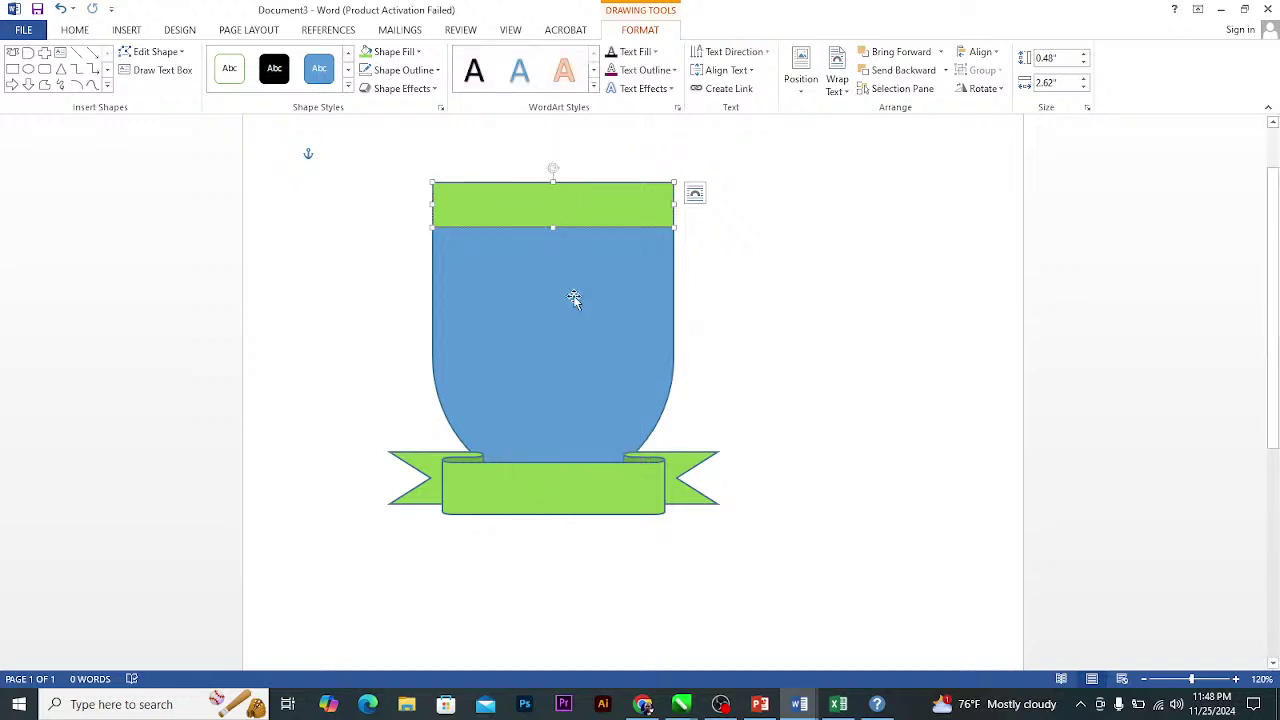
{"action": "type", "text": "GCCEFA"}
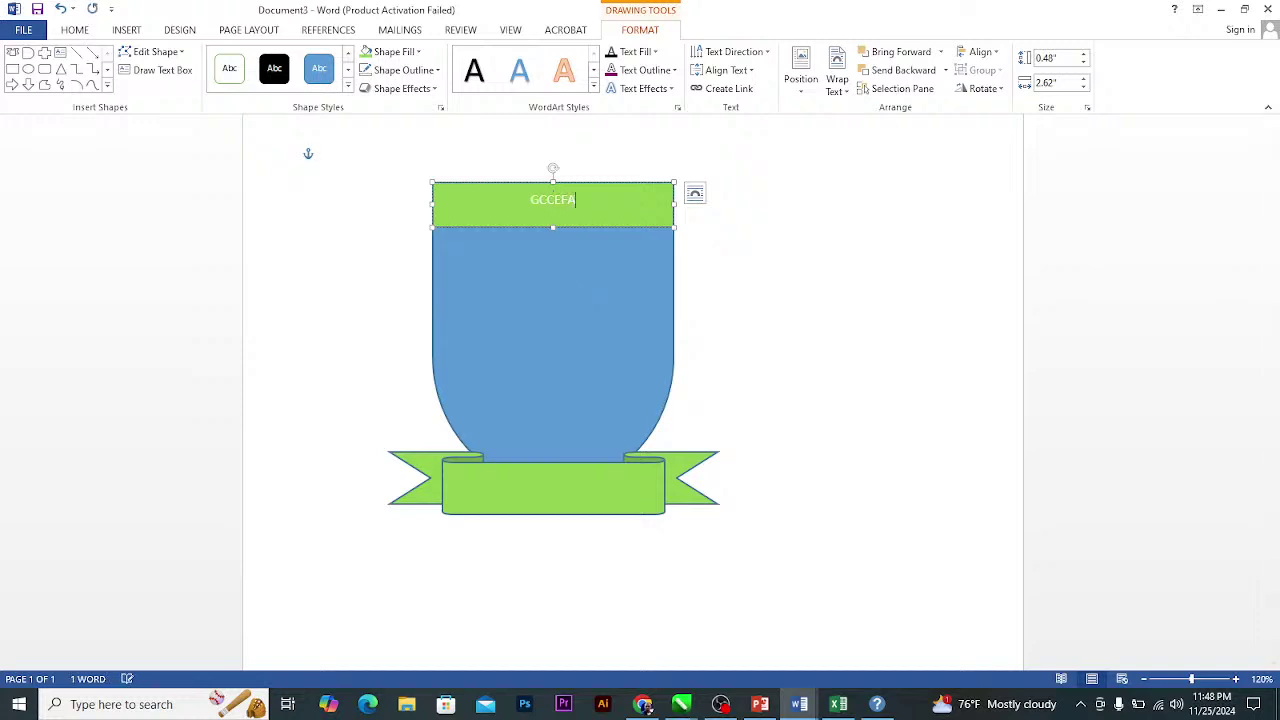
{"action": "type", "text": " FOUNDATION"}
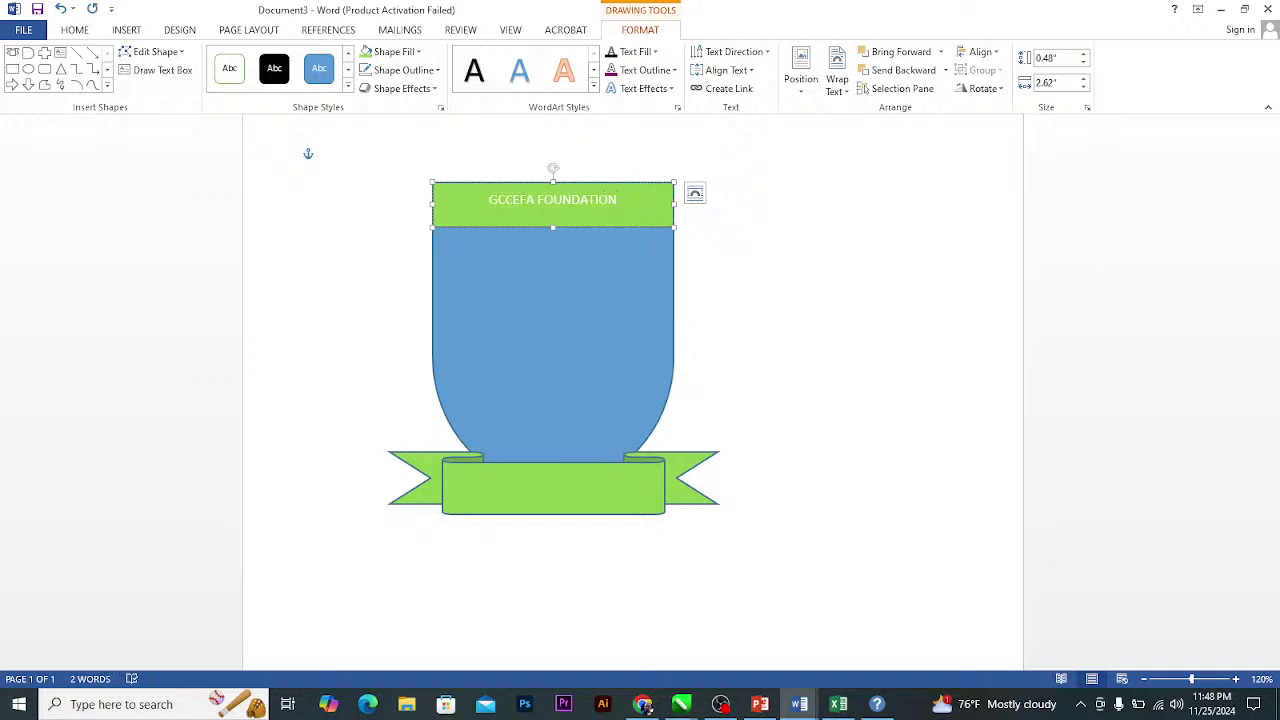
Enlarge the "GCCEFA FOUNDATION" text by four size increments and make it bold.
{"action": "key", "text": "ctrl+a"}
{"action": "key", "text": "ctrl+shift+period"}
{"action": "key", "text": "ctrl+shift+period"}
{"action": "key", "text": "ctrl+shift+period"}
{"action": "key", "text": "ctrl+shift+period"}
{"action": "key", "text": "ctrl+b"}
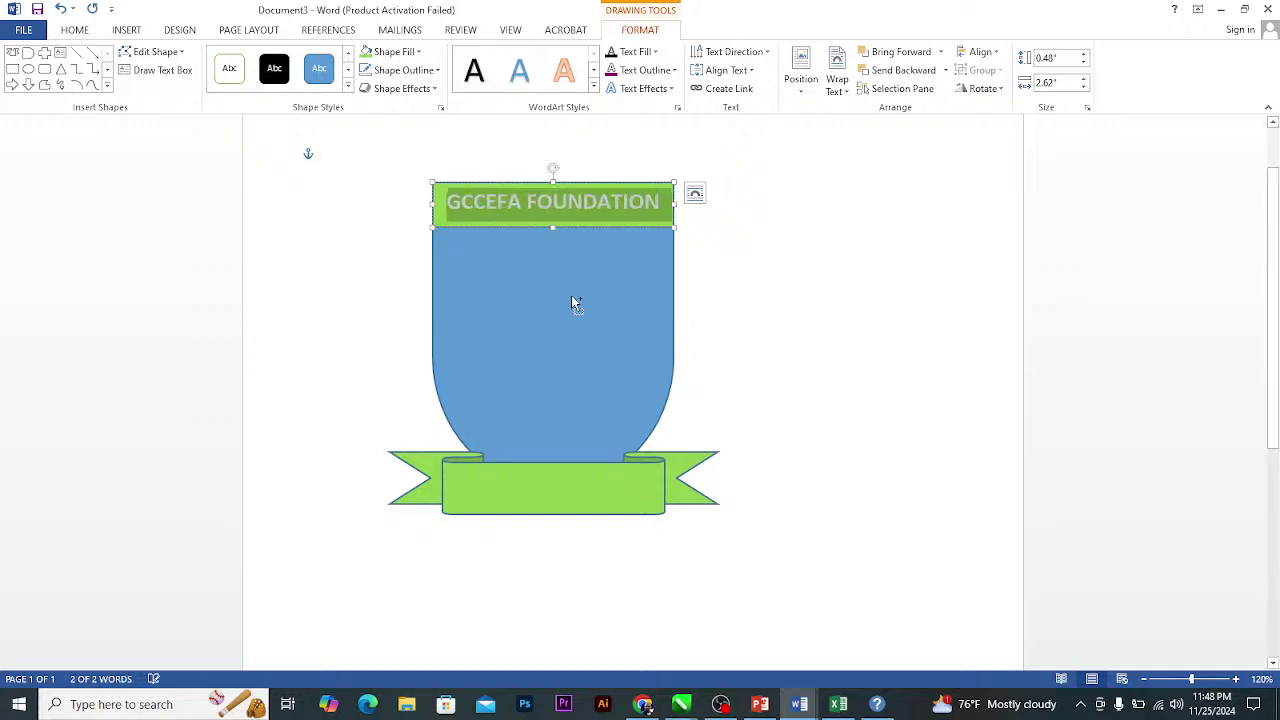
Apply the white-filled, blue-outlined WordArt style to the "GCCEFA FOUNDATION" text.
{"action": "left_click", "coordinate": [564, 72]}
{"action": "left_click", "coordinate": [593, 88]}
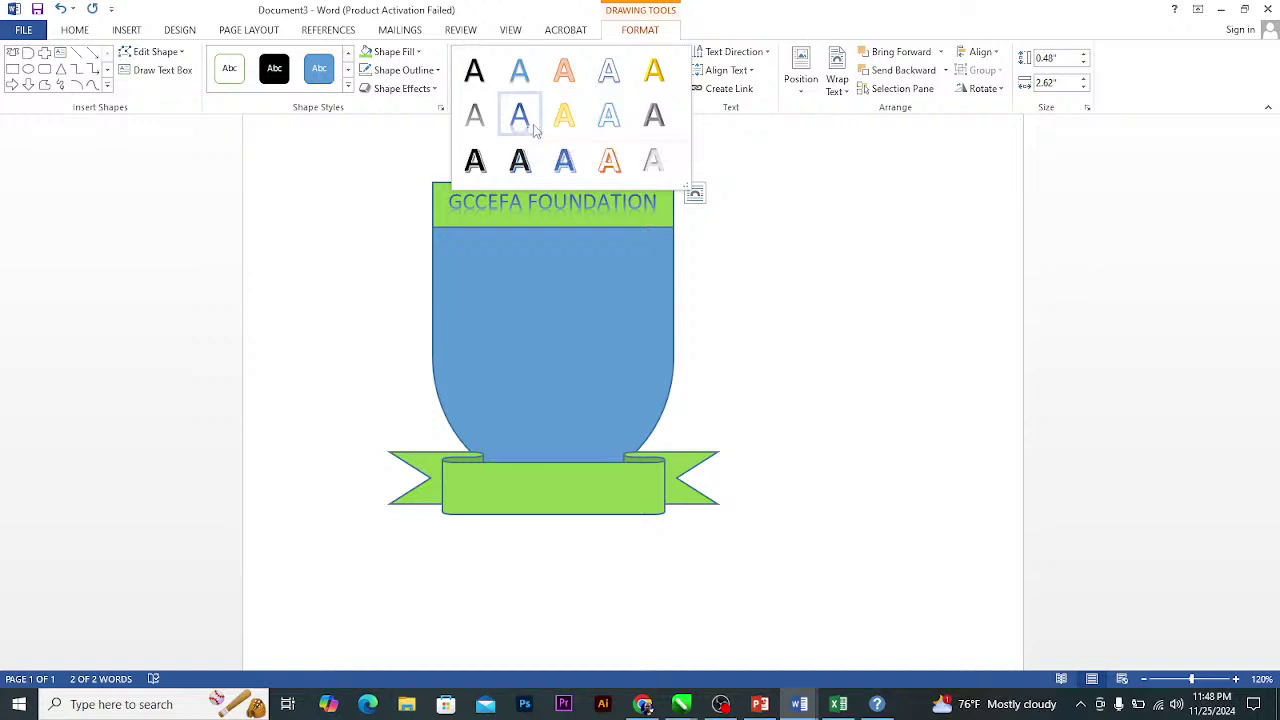
{"action": "left_click", "coordinate": [608, 88]}
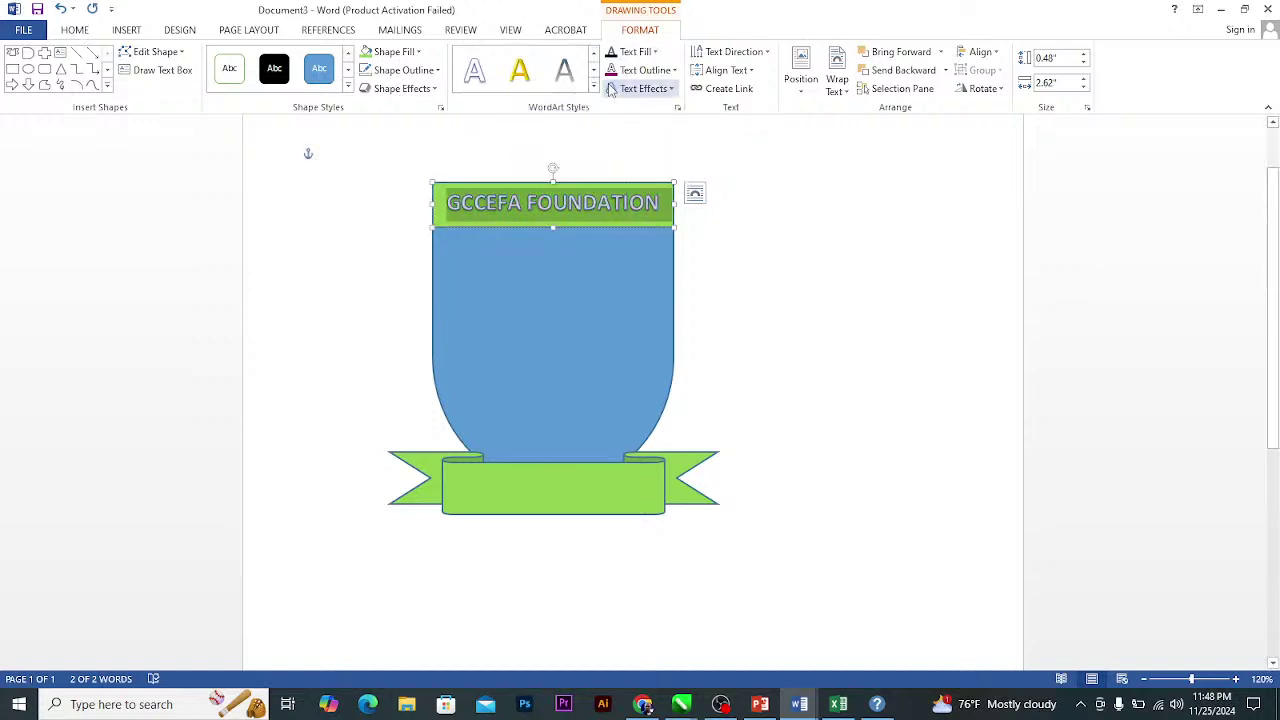
{"action": "left_click", "coordinate": [537, 318]}
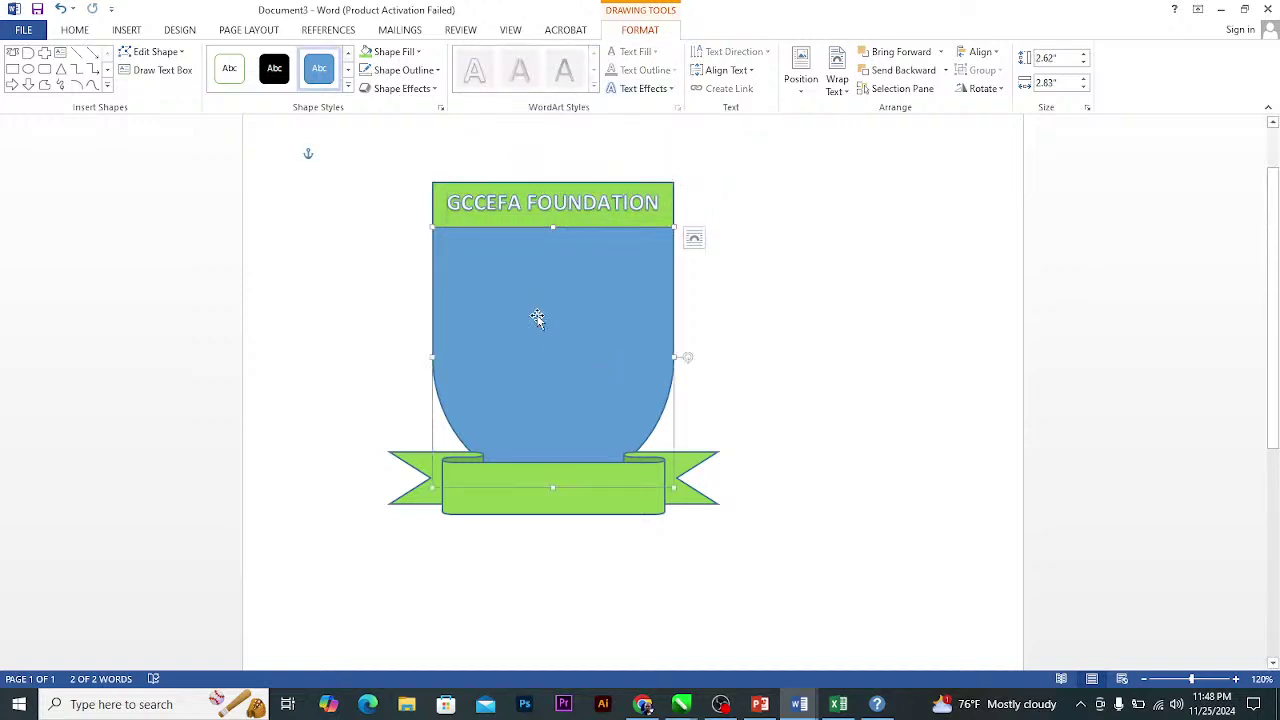
Add the text "Motto: We God all is possible" to the ribbon below the shield.
{"action": "left_click", "coordinate": [566, 500]}
{"action": "right_click", "coordinate": [542, 490]}
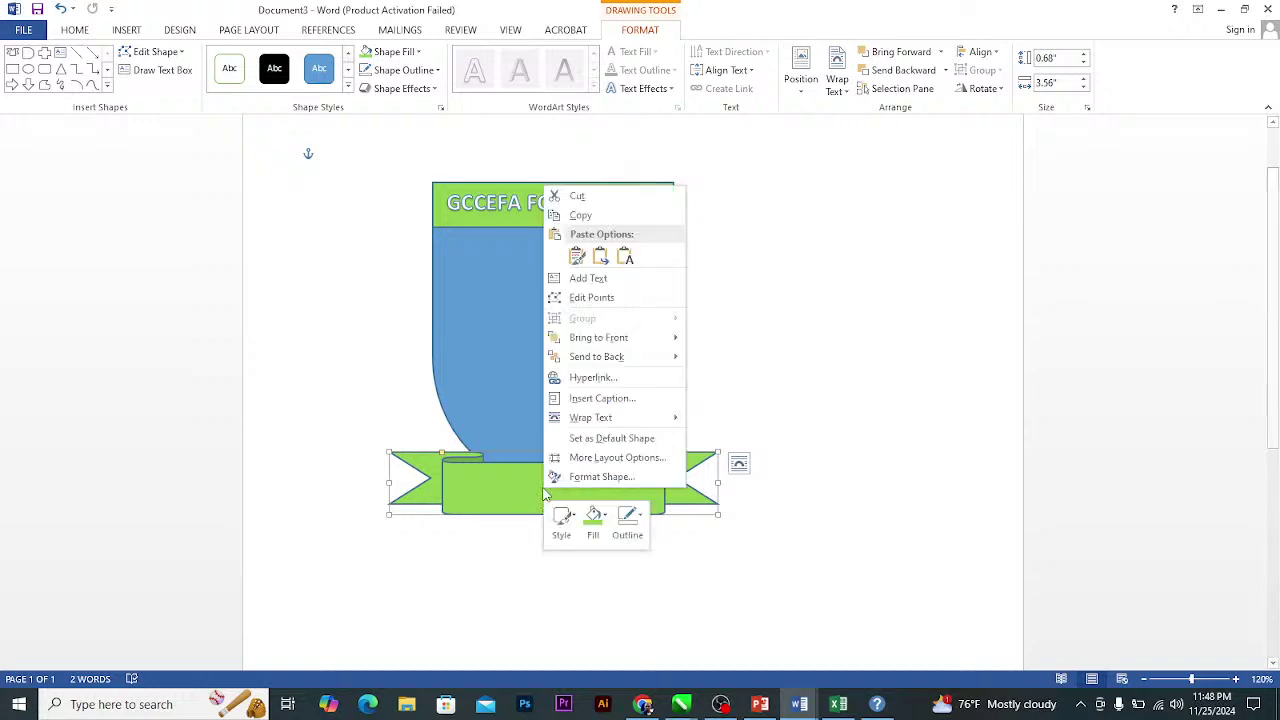
{"action": "left_click", "coordinate": [646, 280]}
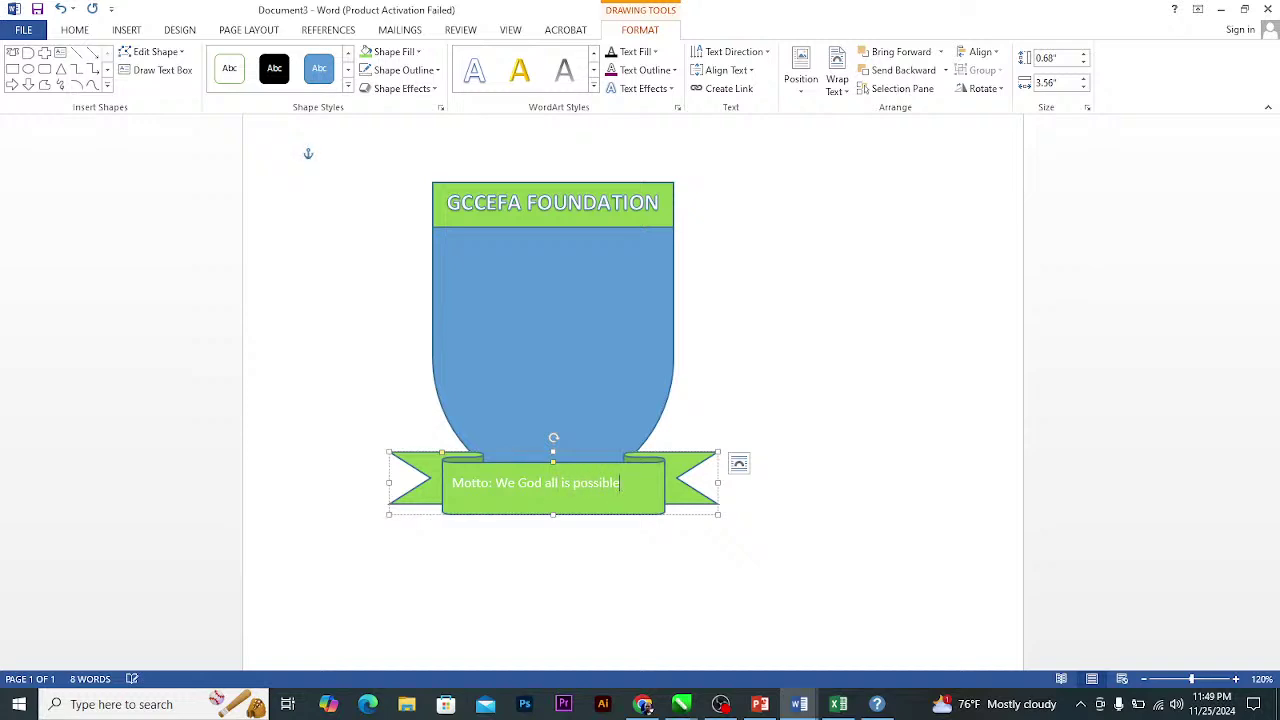
Centre the motto text in the ribbon, make it bold and italic, and slightly increase its font size.
{"action": "key", "text": "ctrl+a"}
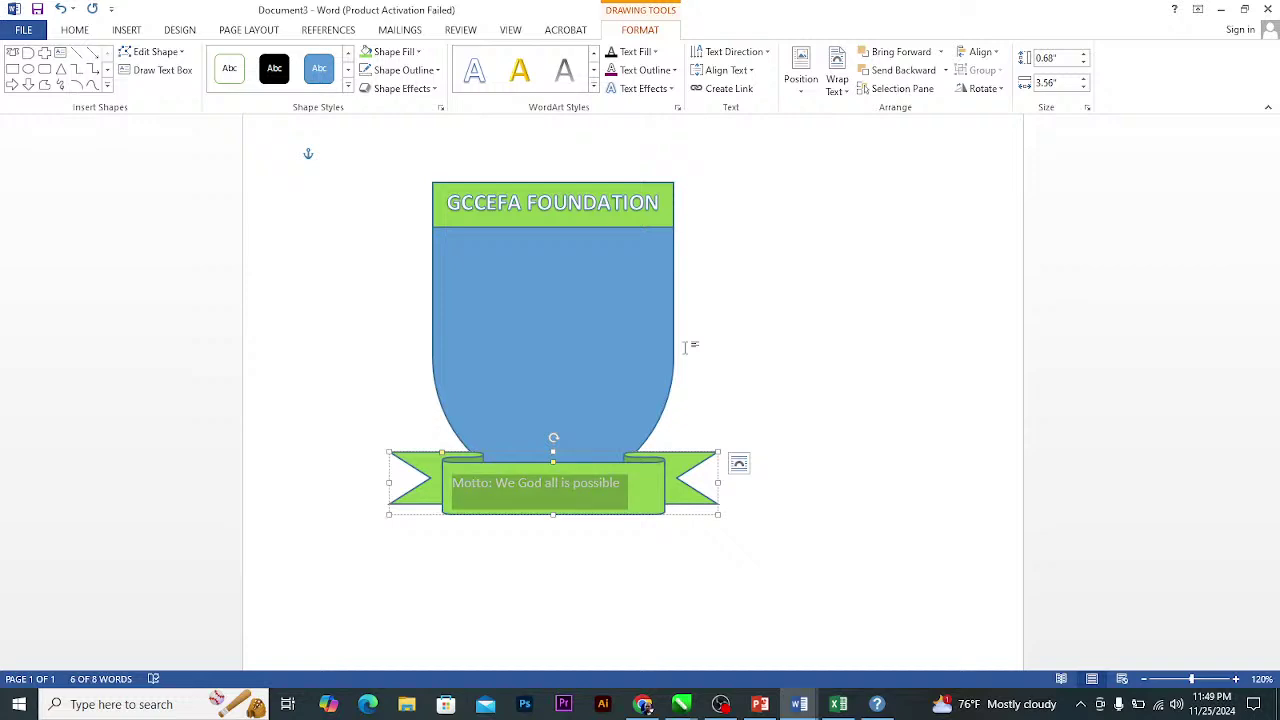
{"action": "key", "text": "ctrl+e"}
{"action": "key", "text": "ctrl+b"}
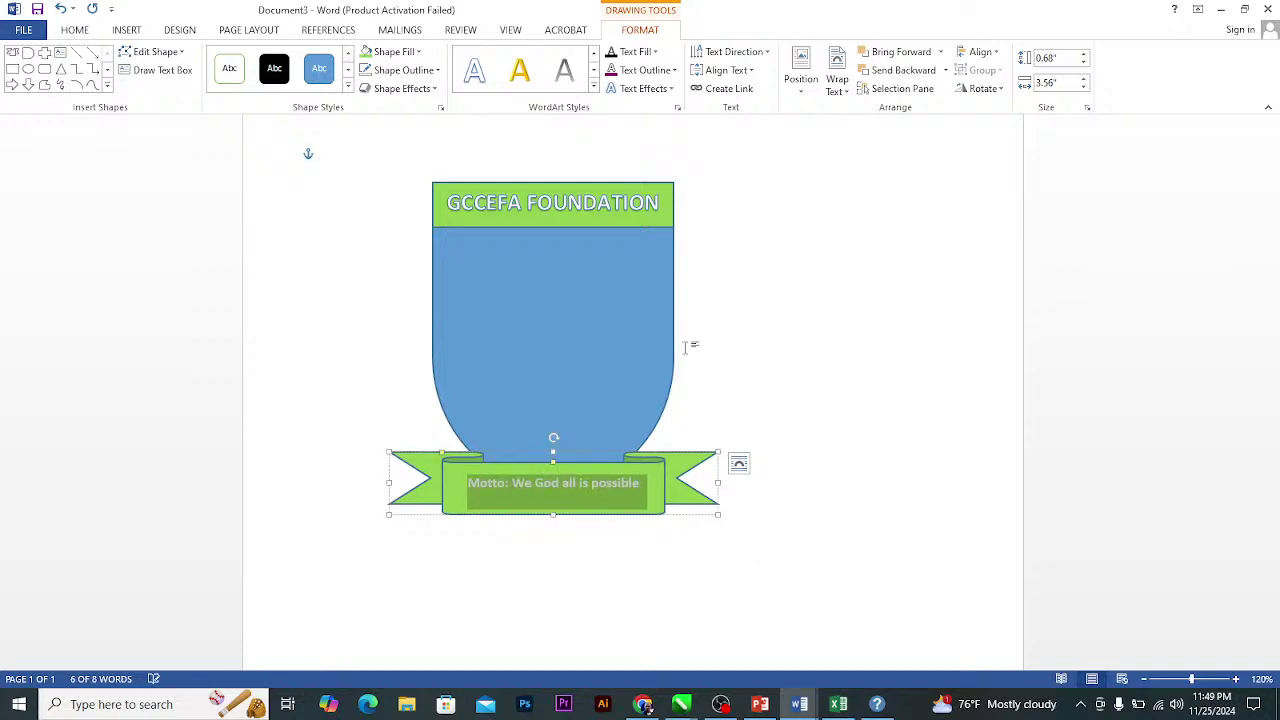
{"action": "key", "text": "ctrl+shift+greater"}
{"action": "key", "text": "ctrl+shift+greater"}
{"action": "key", "text": "ctrl+shift+less"}
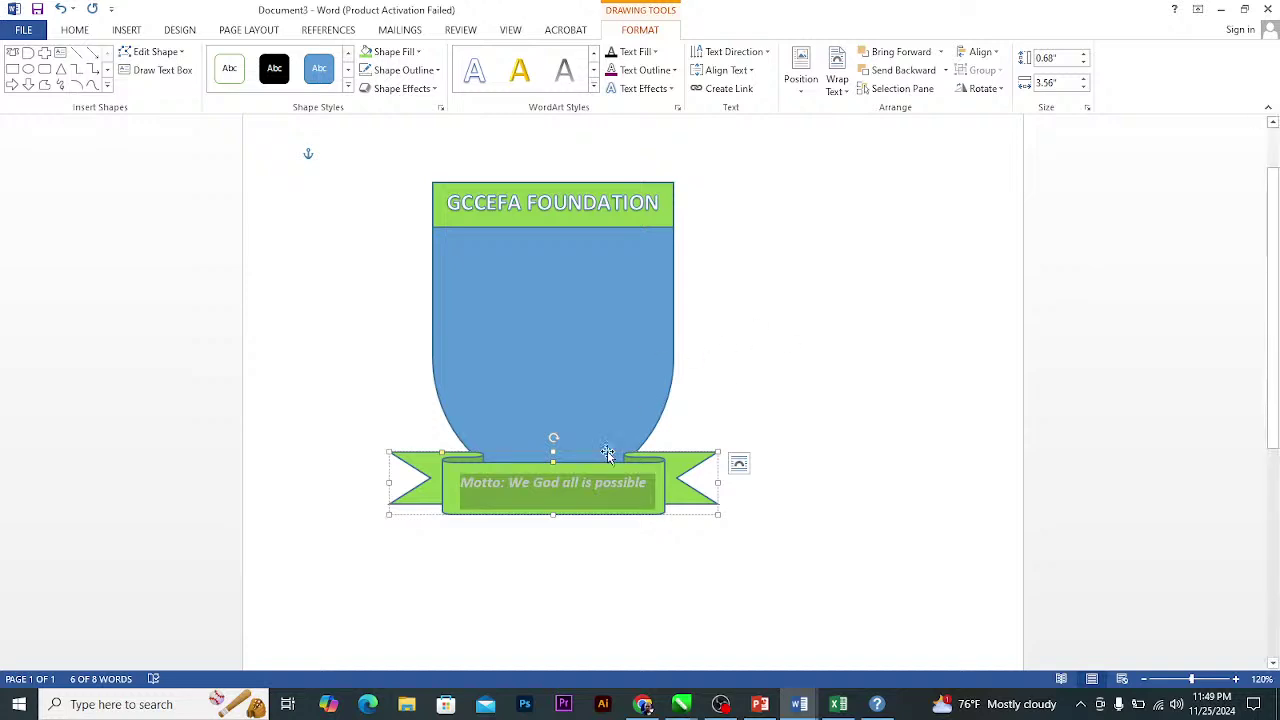
Colour the word "Motto:" in the ribbon yellow using the standard text fill colours.
{"action": "left_click_drag", "start_coordinate": [505, 484], "coordinate": [466, 484]}
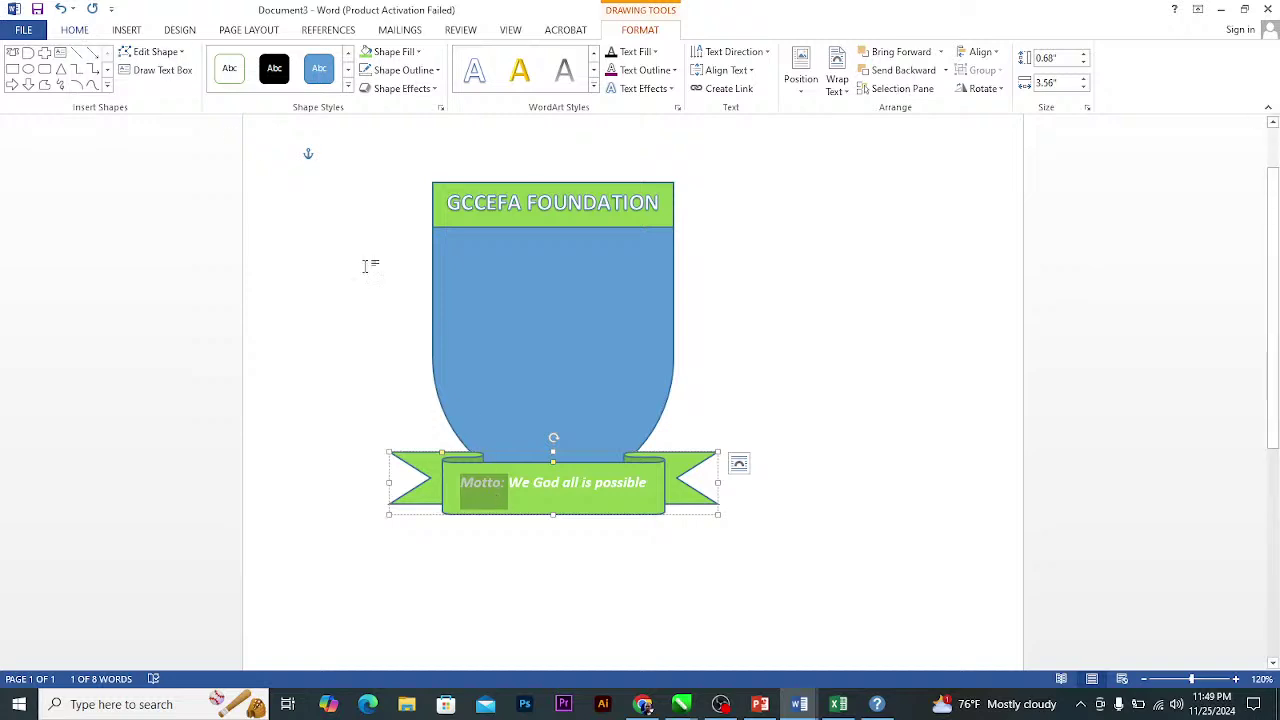
{"action": "left_click", "coordinate": [656, 53]}
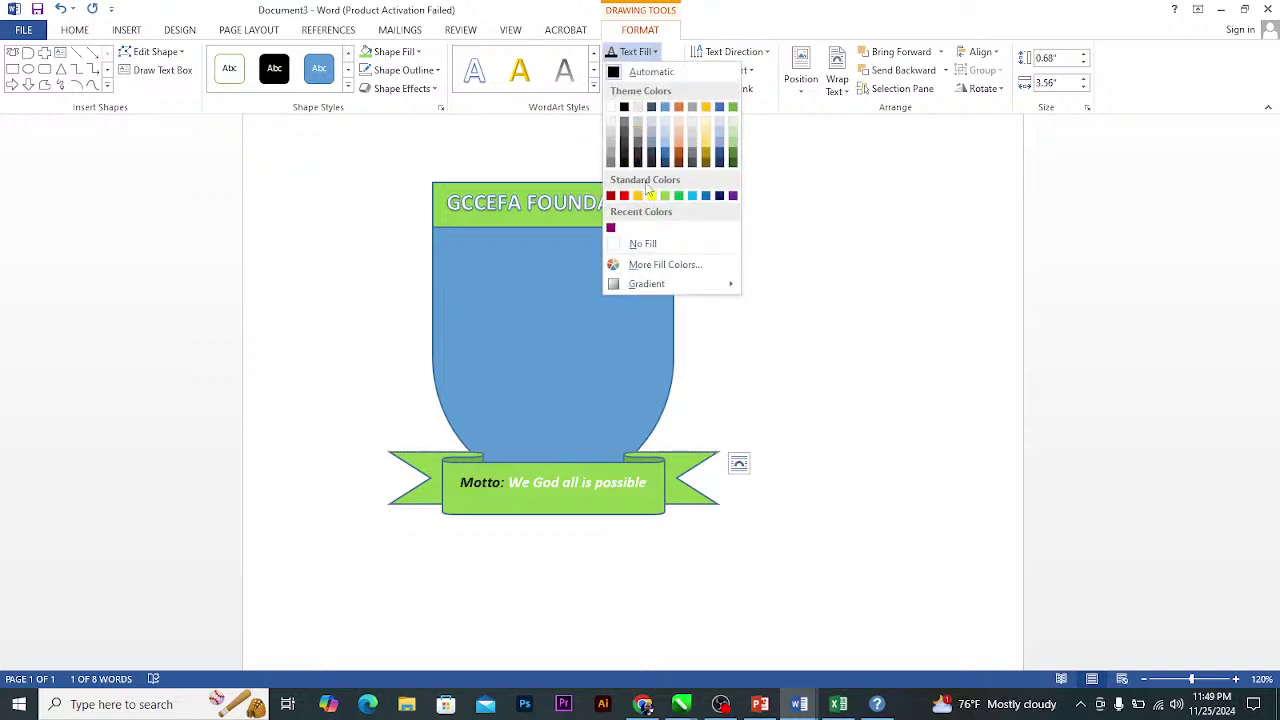
{"action": "left_click", "coordinate": [651, 195]}
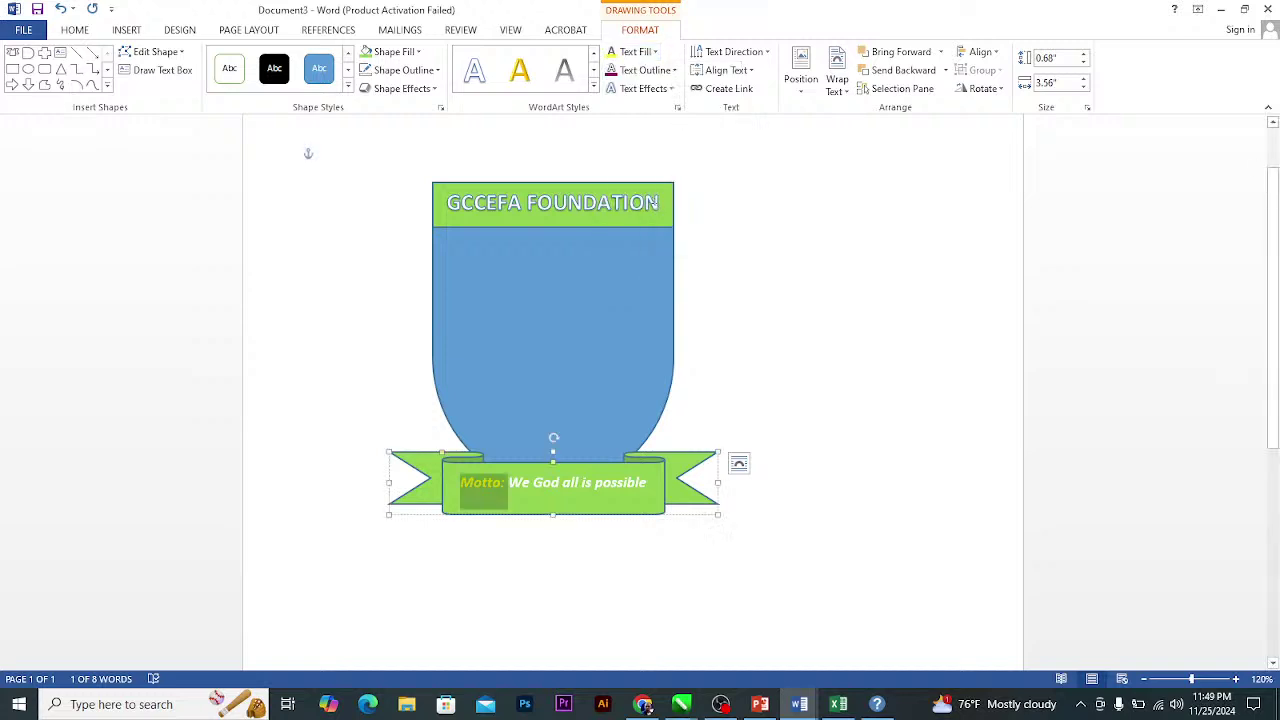
{"action": "left_click", "coordinate": [637, 482]}
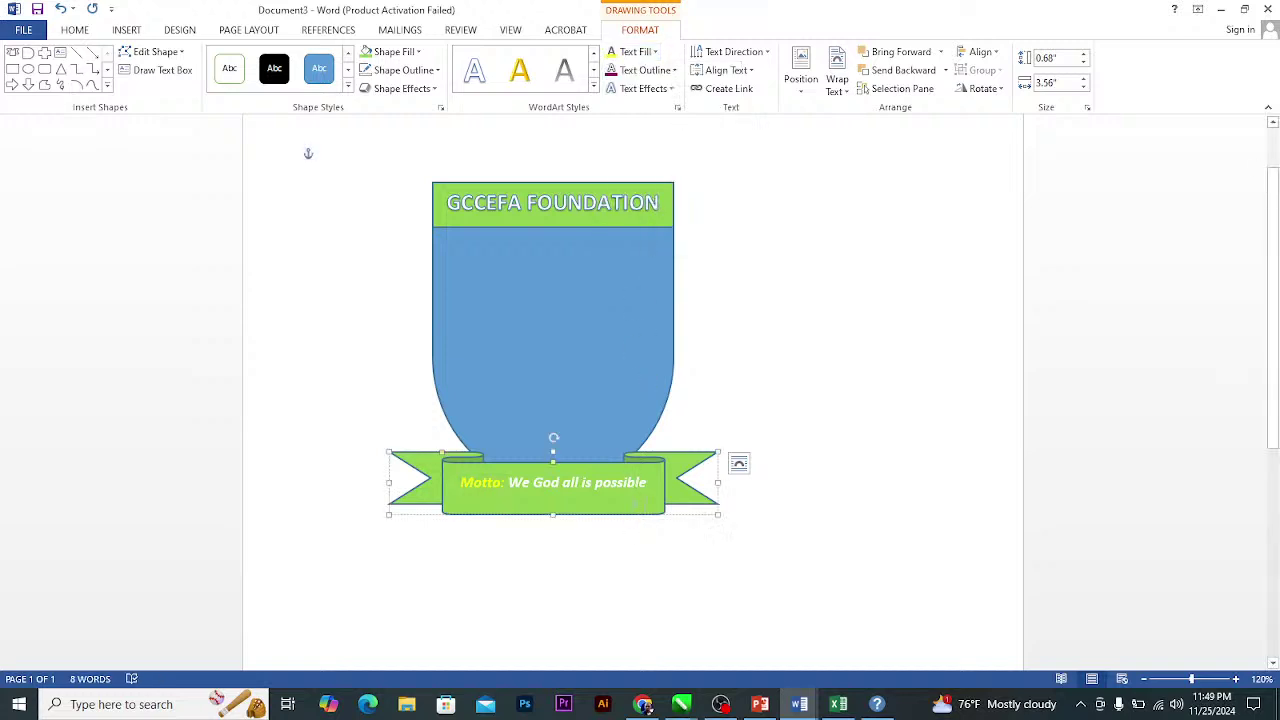
Apply the last outer shadow preset as a text effect to the whole motto line in the ribbon.
{"action": "left_click_drag", "start_coordinate": [655, 482], "coordinate": [460, 484]}
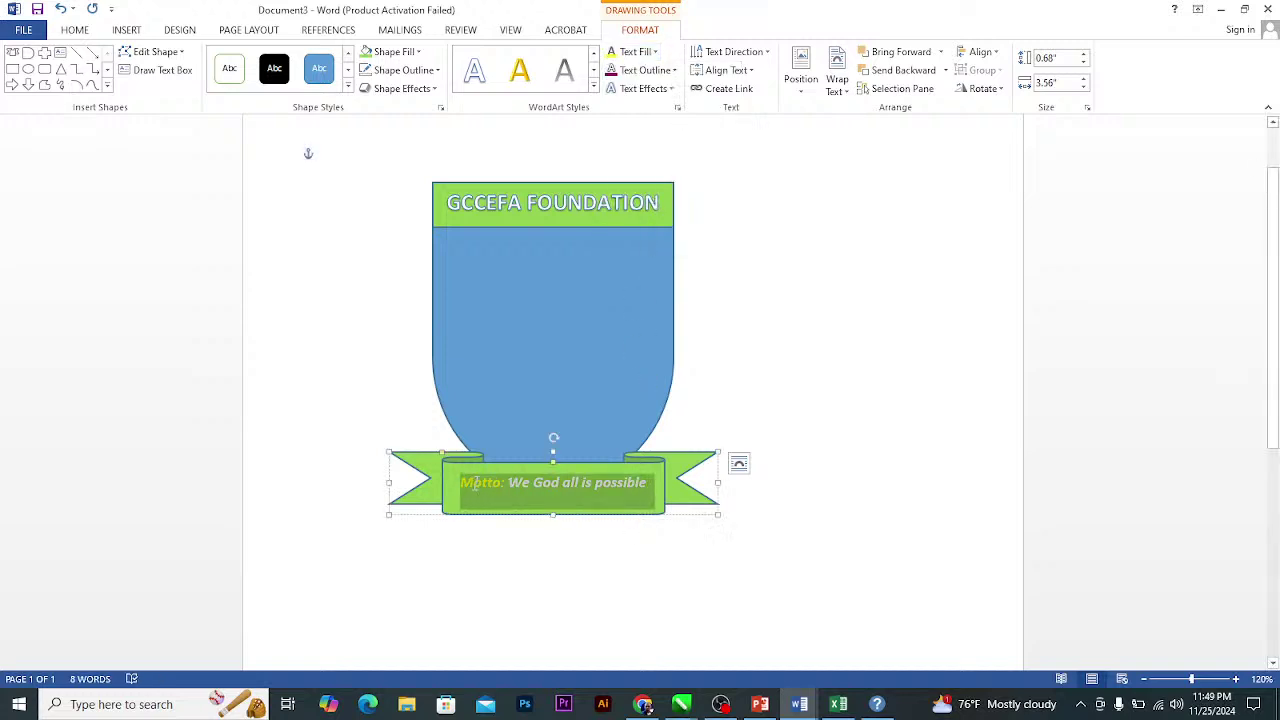
{"action": "left_click", "coordinate": [675, 95]}
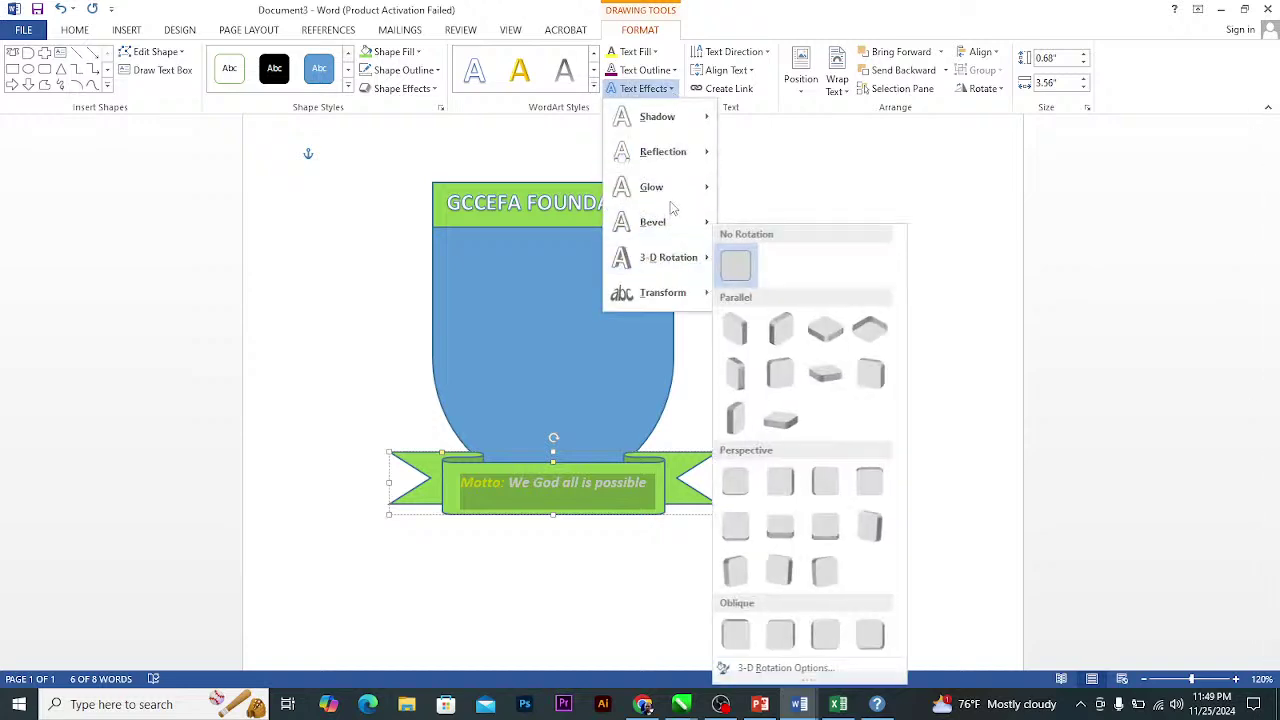
{"action": "mouse_move", "coordinate": [697, 130]}
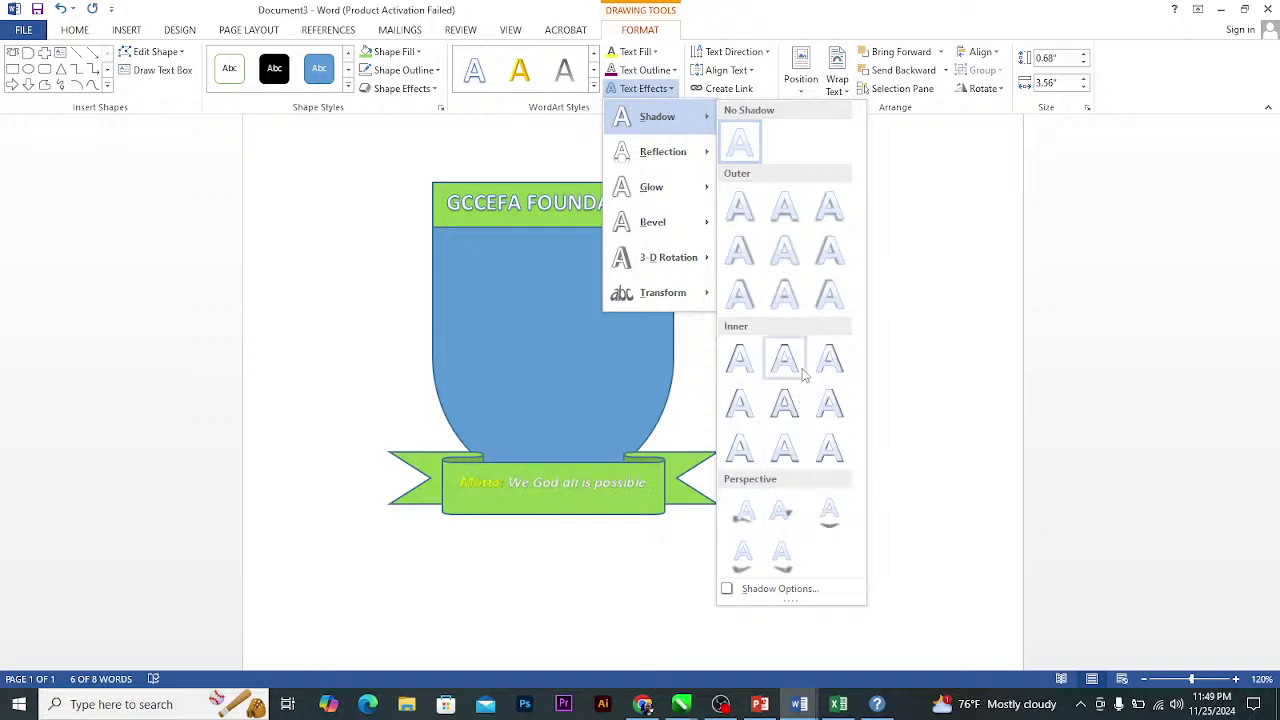
{"action": "left_click", "coordinate": [828, 292]}
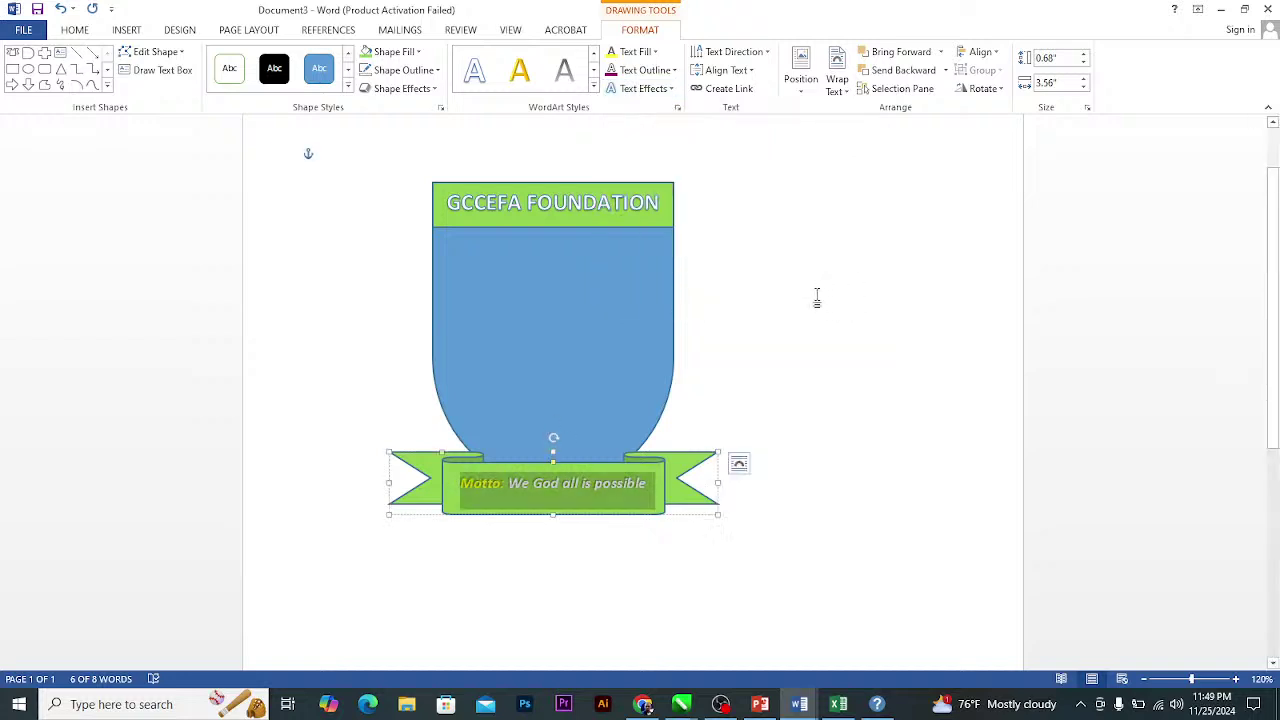
Try to add text directly inside the blue shield body, undoing each attempt to restore the upright shape.
{"action": "left_click", "coordinate": [517, 298]}
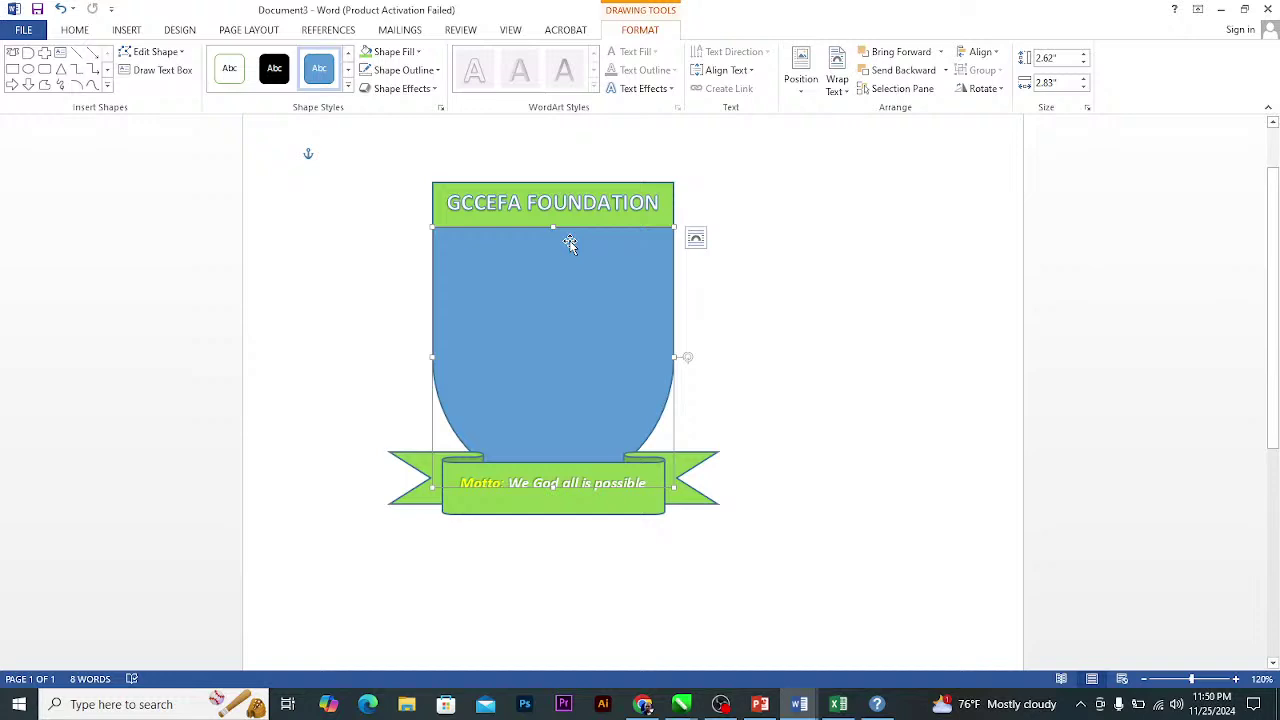
{"action": "left_click", "coordinate": [127, 30]}
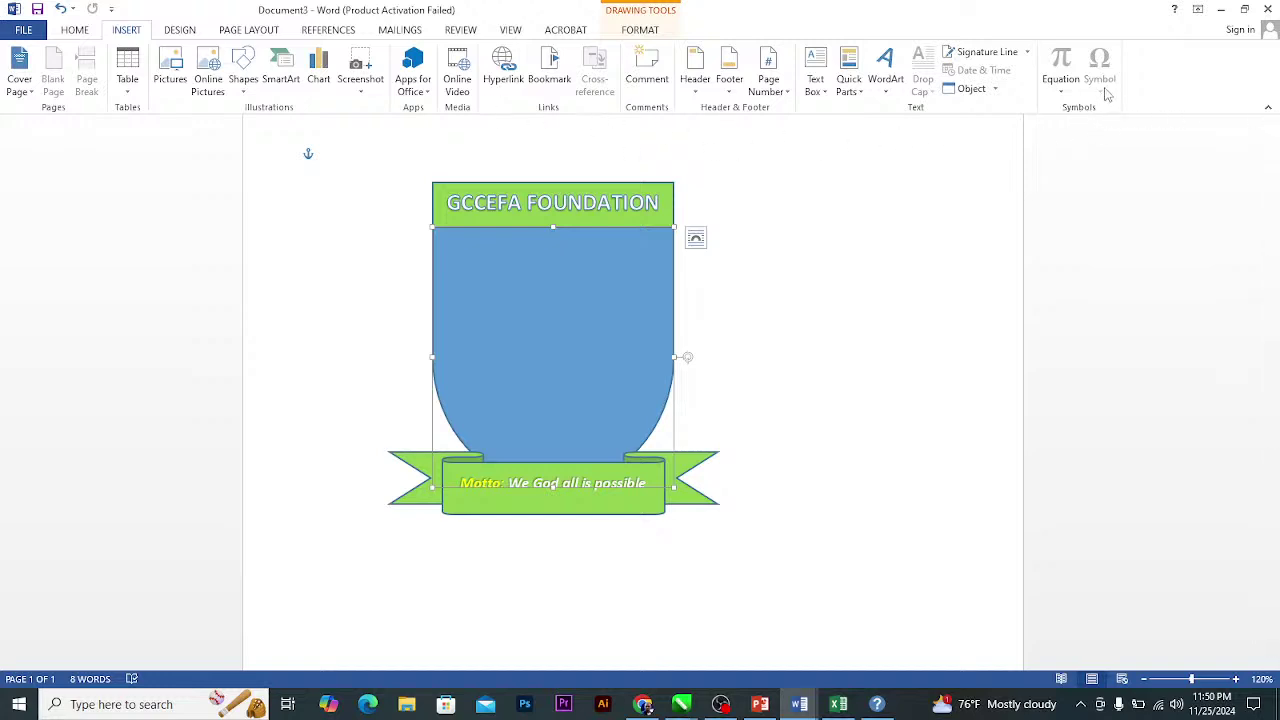
{"action": "right_click", "coordinate": [584, 308]}
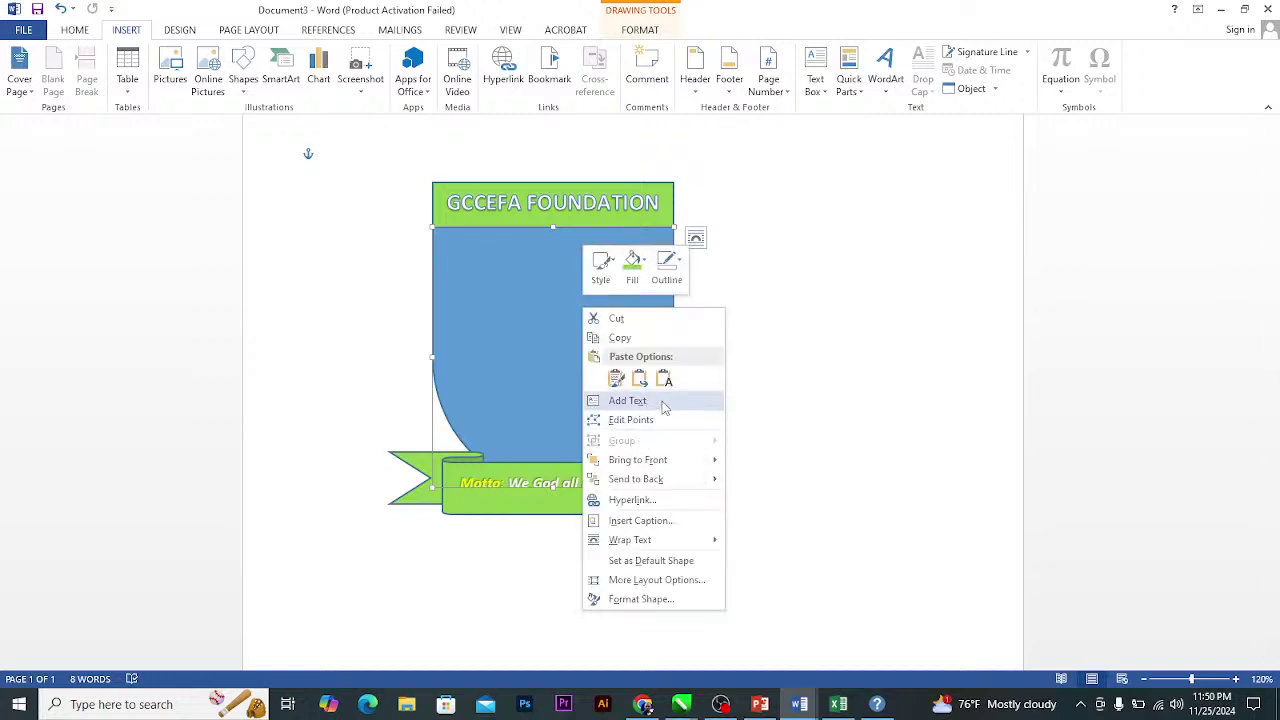
{"action": "left_click", "coordinate": [627, 400]}
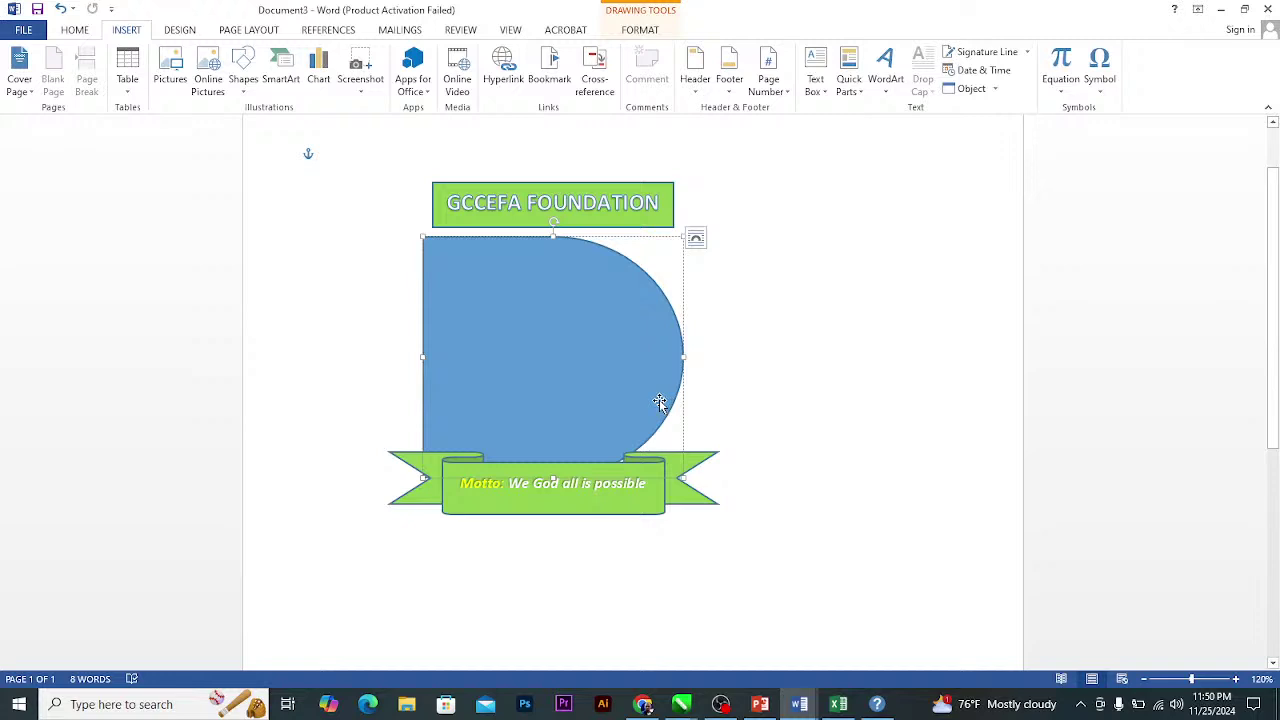
{"action": "key", "text": "ctrl+z"}
{"action": "right_click", "coordinate": [591, 329]}
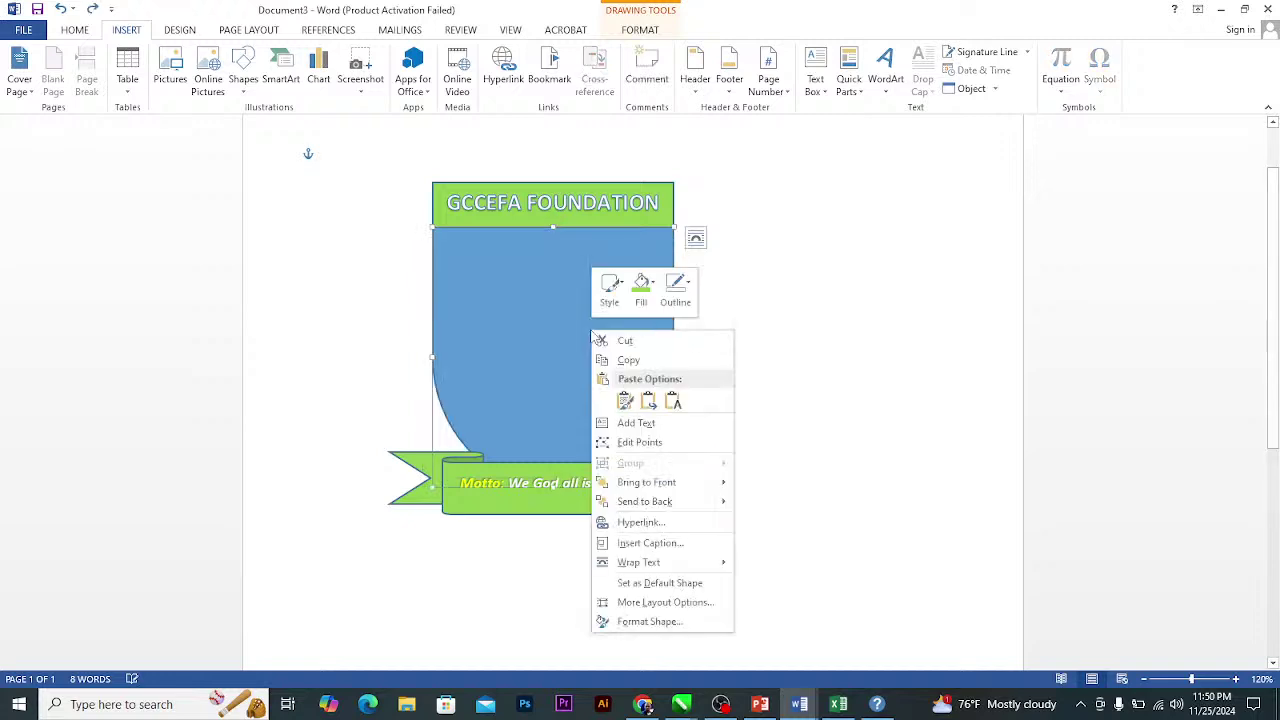
{"action": "left_click", "coordinate": [636, 423]}
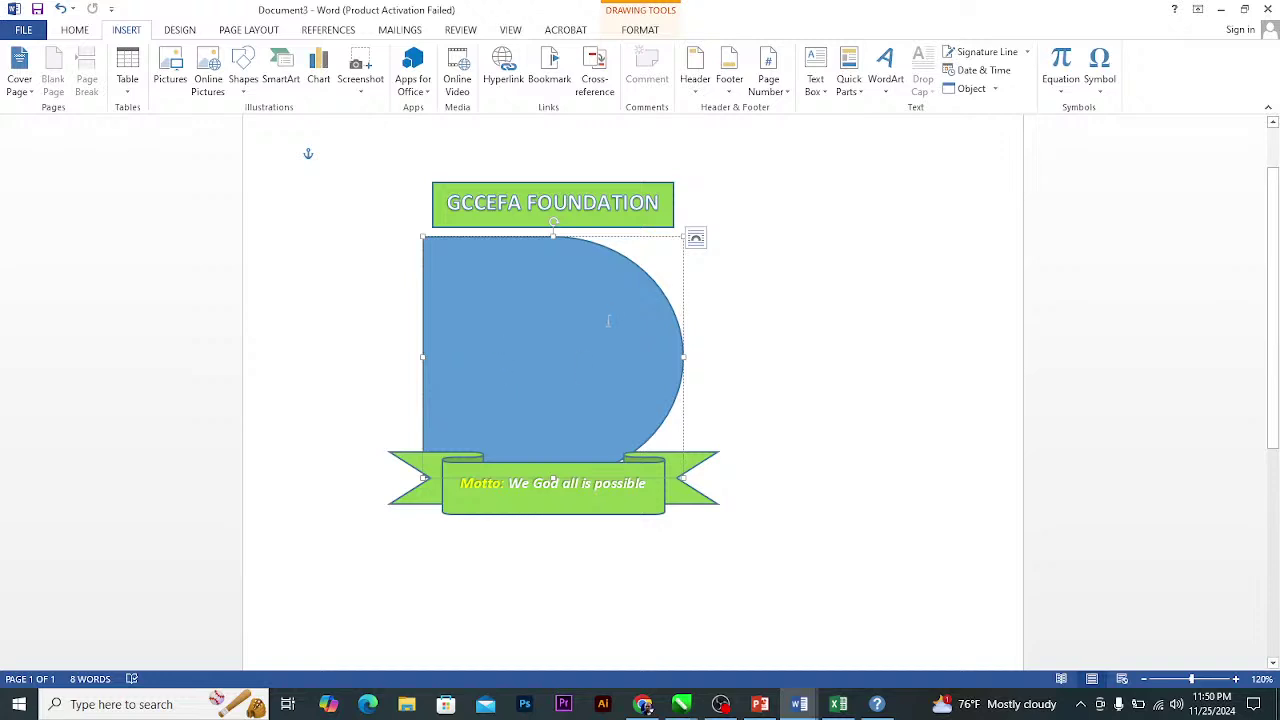
{"action": "mouse_move", "coordinate": [553, 222]}
{"action": "left_mouse_down"}
{"action": "mouse_move", "coordinate": [609, 223]}
{"action": "mouse_move", "coordinate": [553, 212]}
{"action": "left_mouse_up"}
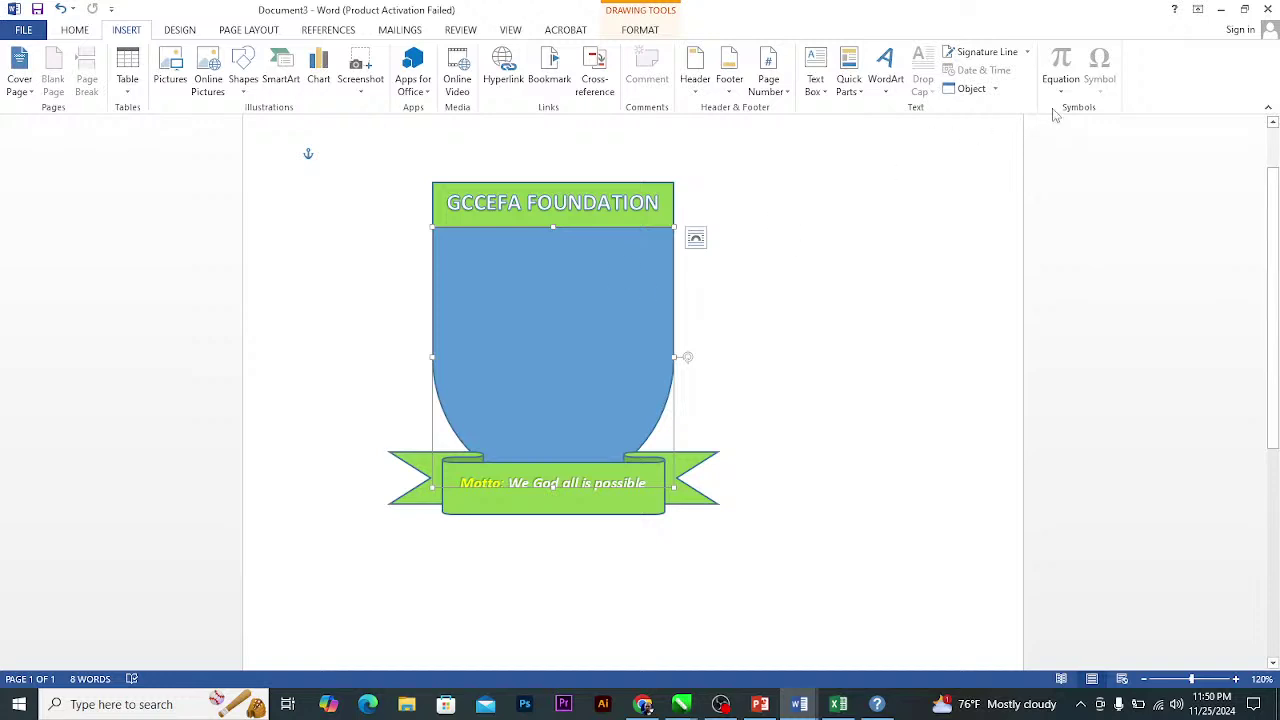
{"action": "key", "text": "ctrl+z"}
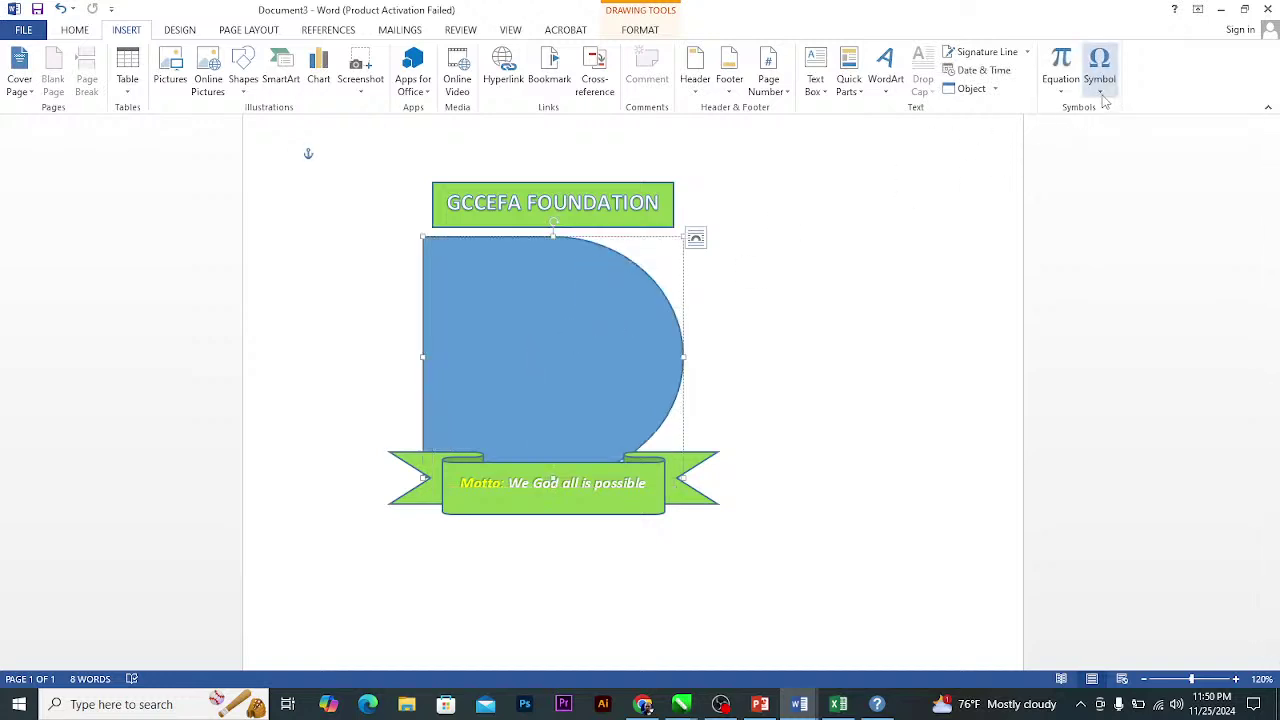
{"action": "key", "text": "ctrl+y"}
{"action": "left_click", "coordinate": [654, 379]}
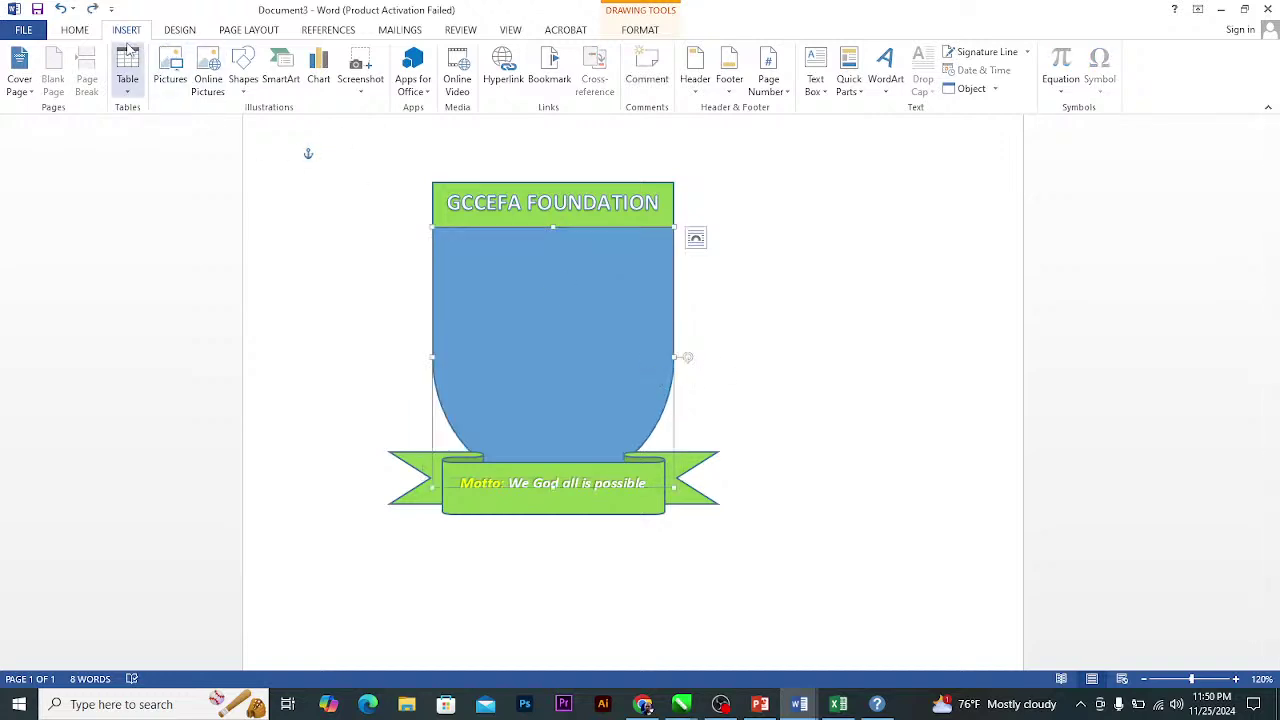
Insert a preset text box on the blank page area beside the shield and delete its placeholder text.
{"action": "left_click", "coordinate": [816, 75]}
{"action": "left_click", "coordinate": [868, 170]}
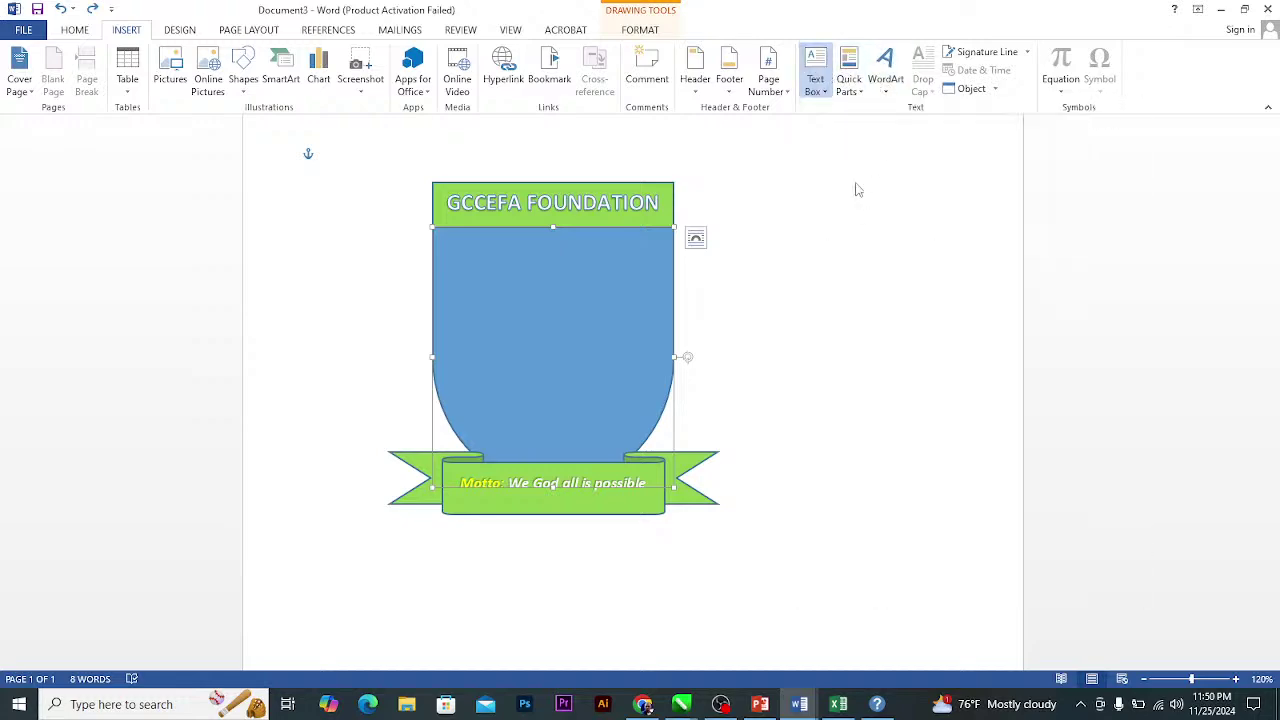
{"action": "left_click_drag", "start_coordinate": [697, 277], "coordinate": [916, 389]}
{"action": "left_click", "coordinate": [866, 355]}
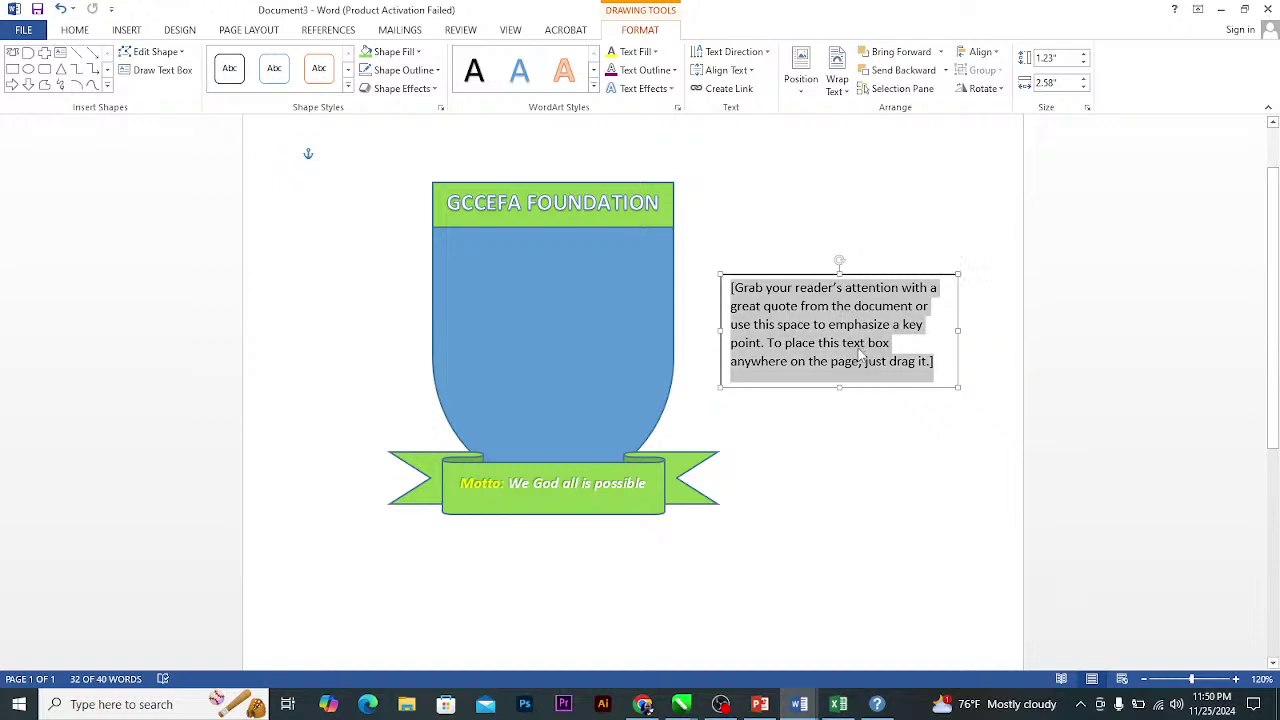
{"action": "key", "text": "Delete"}
Open the full Symbol dialog for inserting a character into the empty text box.
{"action": "left_click", "coordinate": [126, 29]}
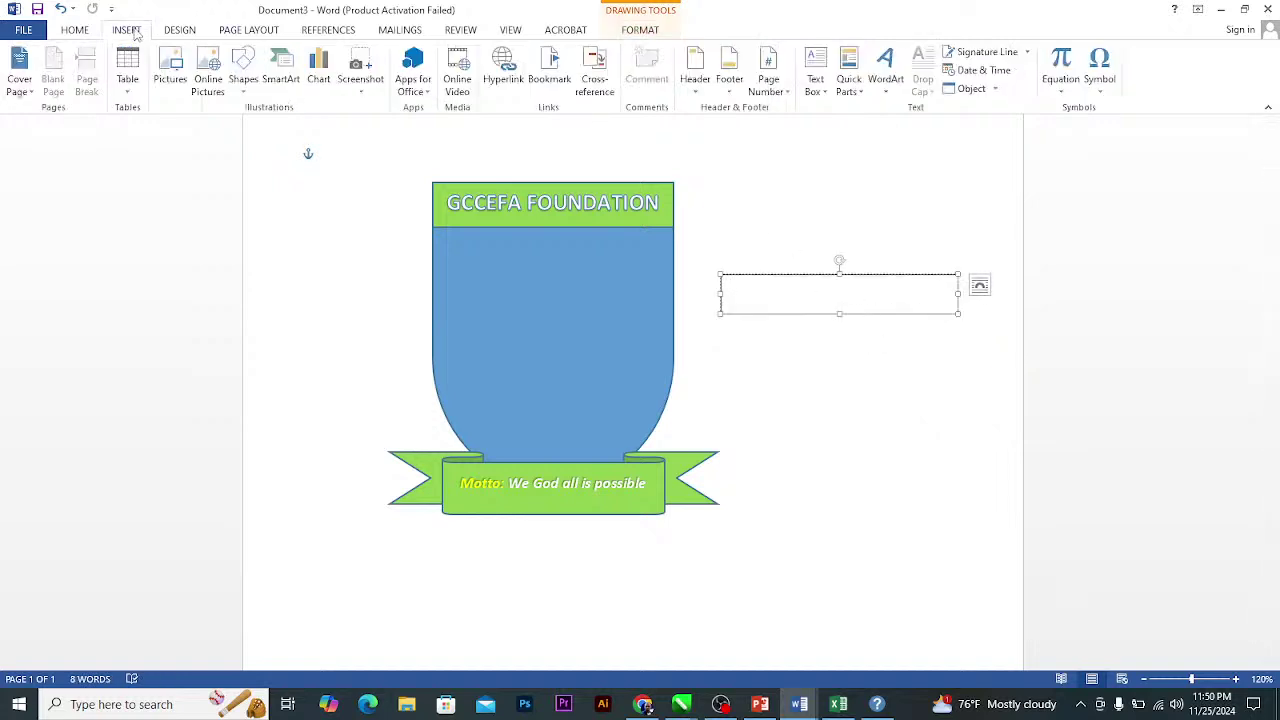
{"action": "left_click", "coordinate": [1100, 92]}
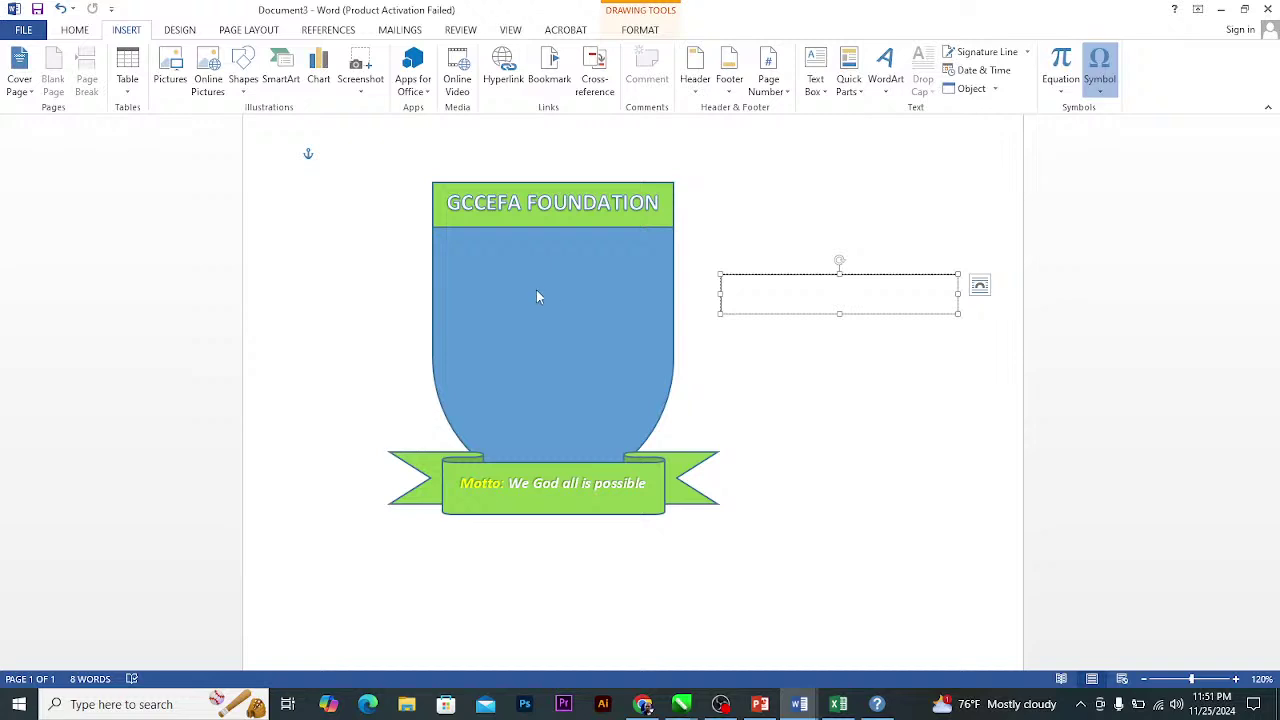
{"action": "left_click", "coordinate": [1099, 95]}
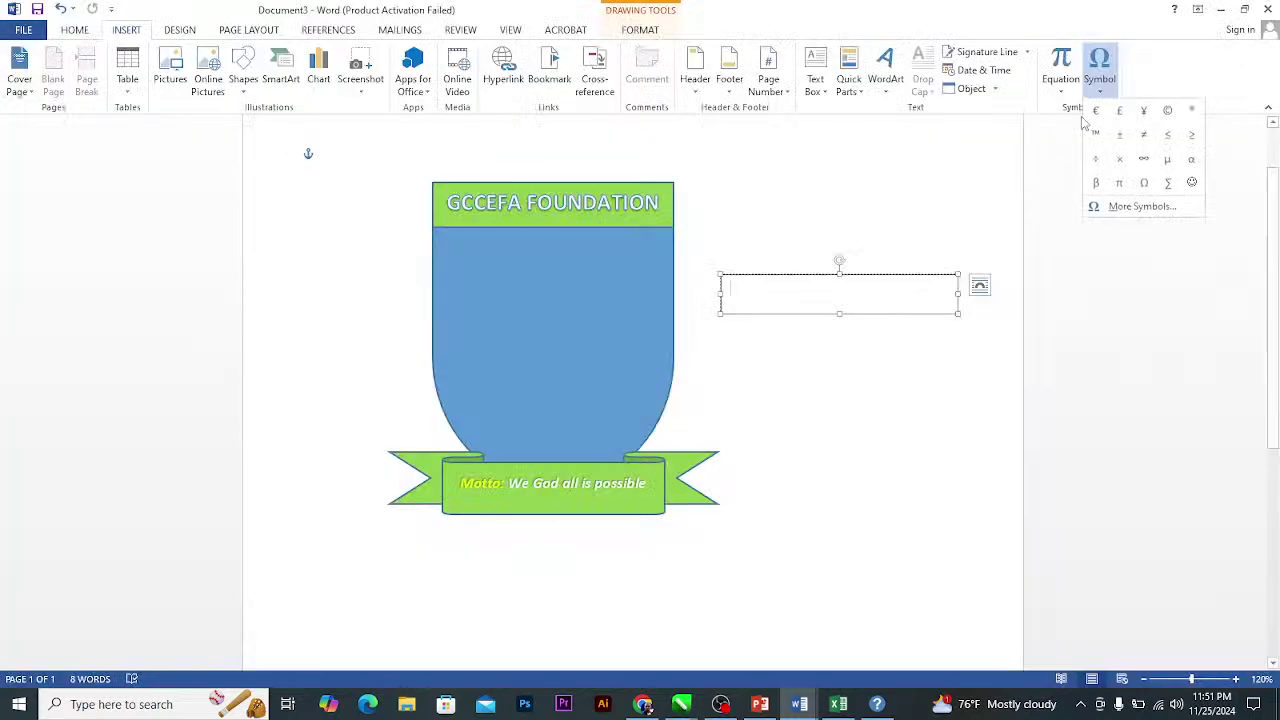
{"action": "left_click", "coordinate": [1100, 92]}
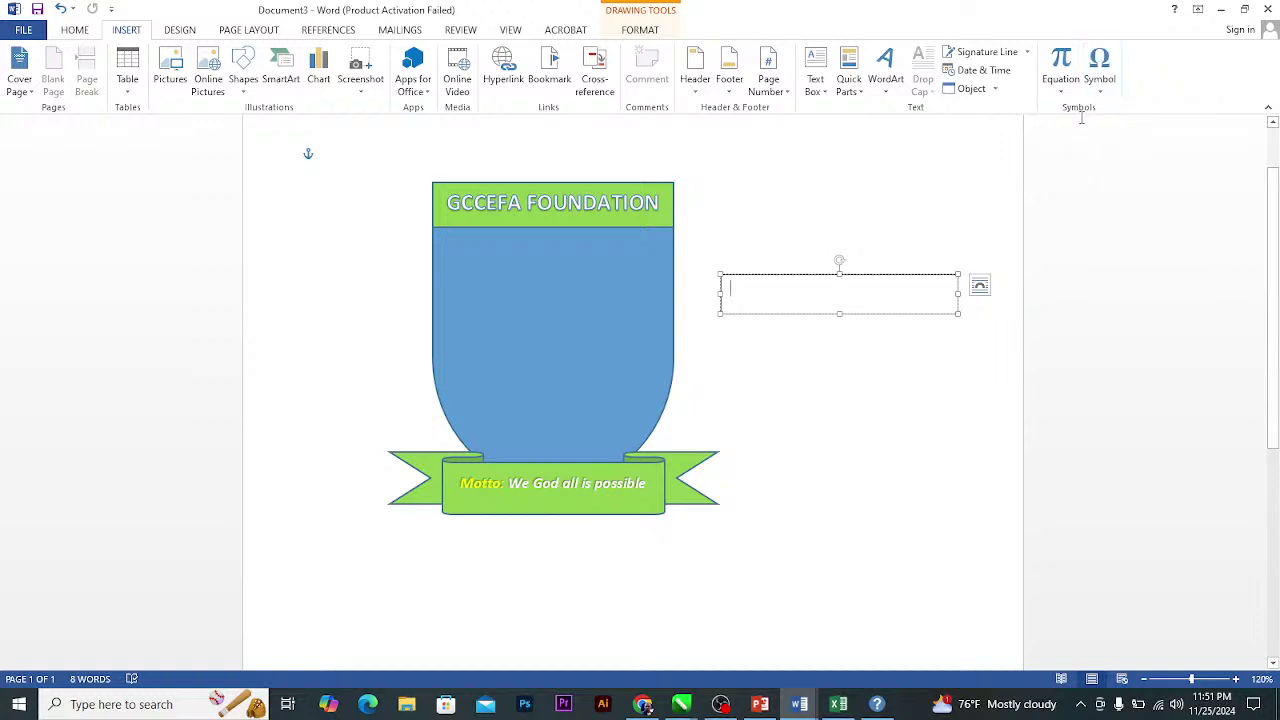
{"action": "left_click", "coordinate": [1102, 94]}
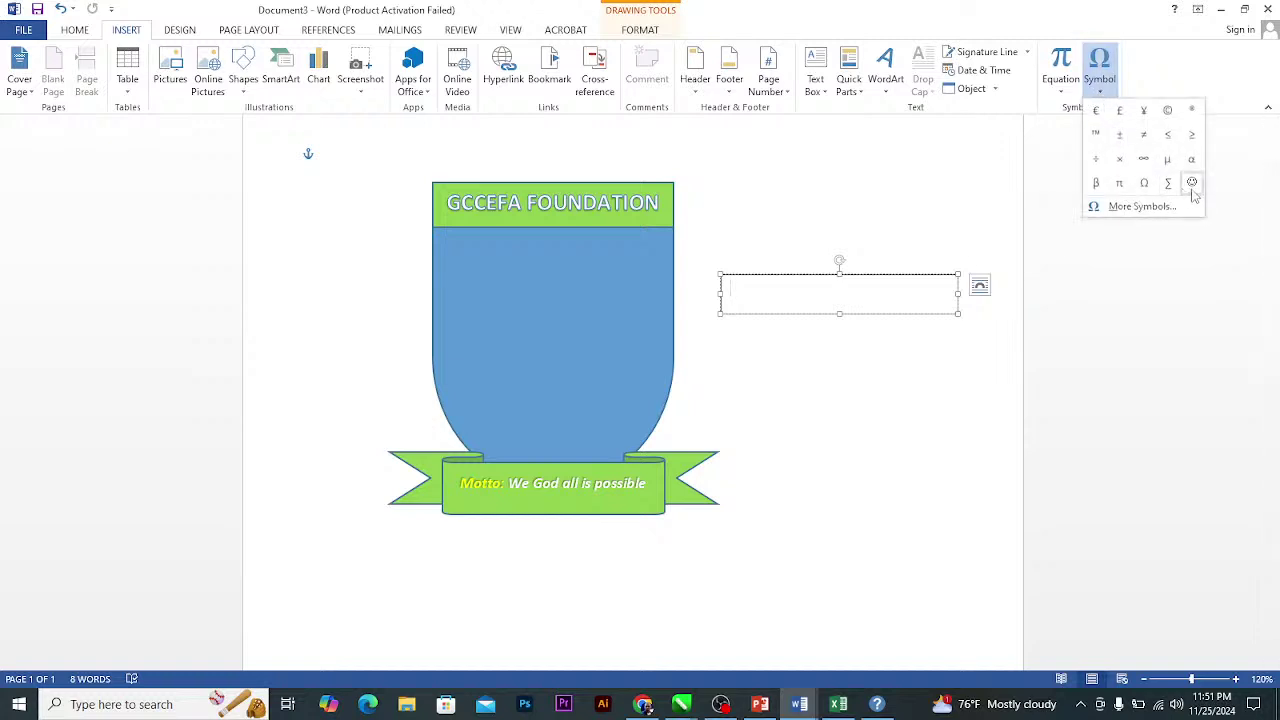
{"action": "left_click", "coordinate": [1160, 210]}
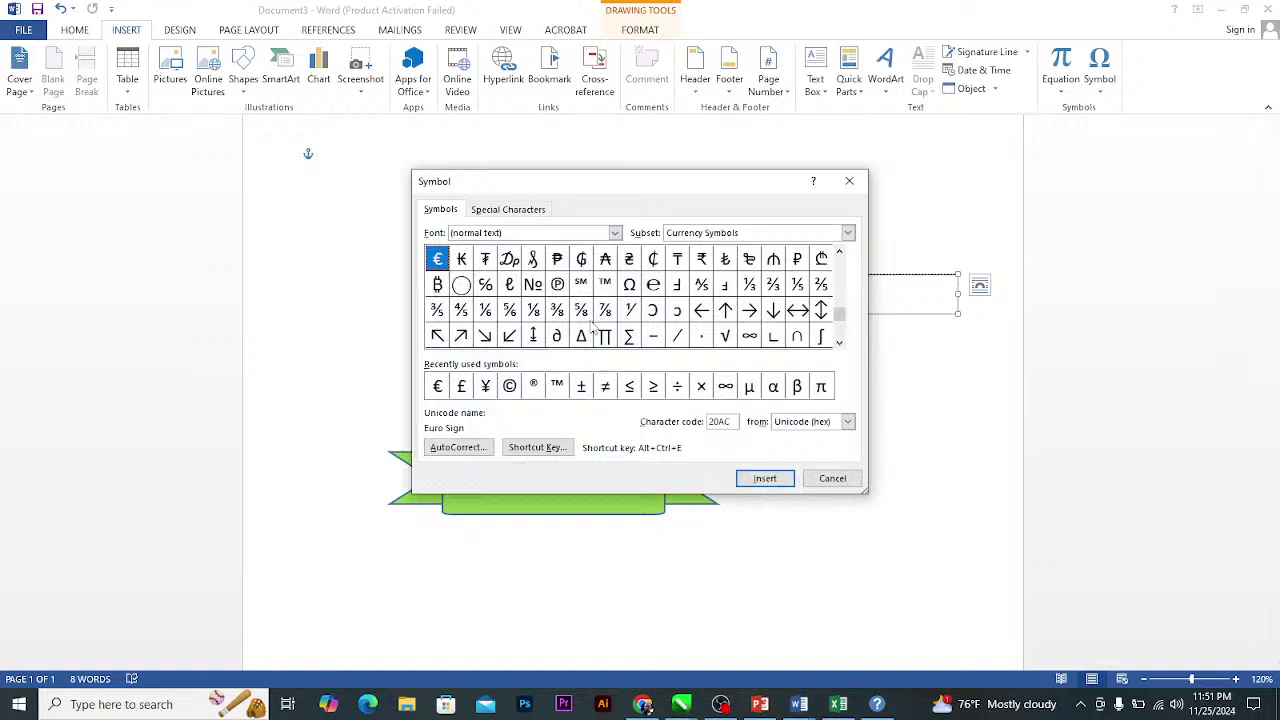
Switch the symbol font to Webdings and select the character with code 76.
{"action": "left_click", "coordinate": [615, 233]}
{"action": "left_click", "coordinate": [616, 234]}
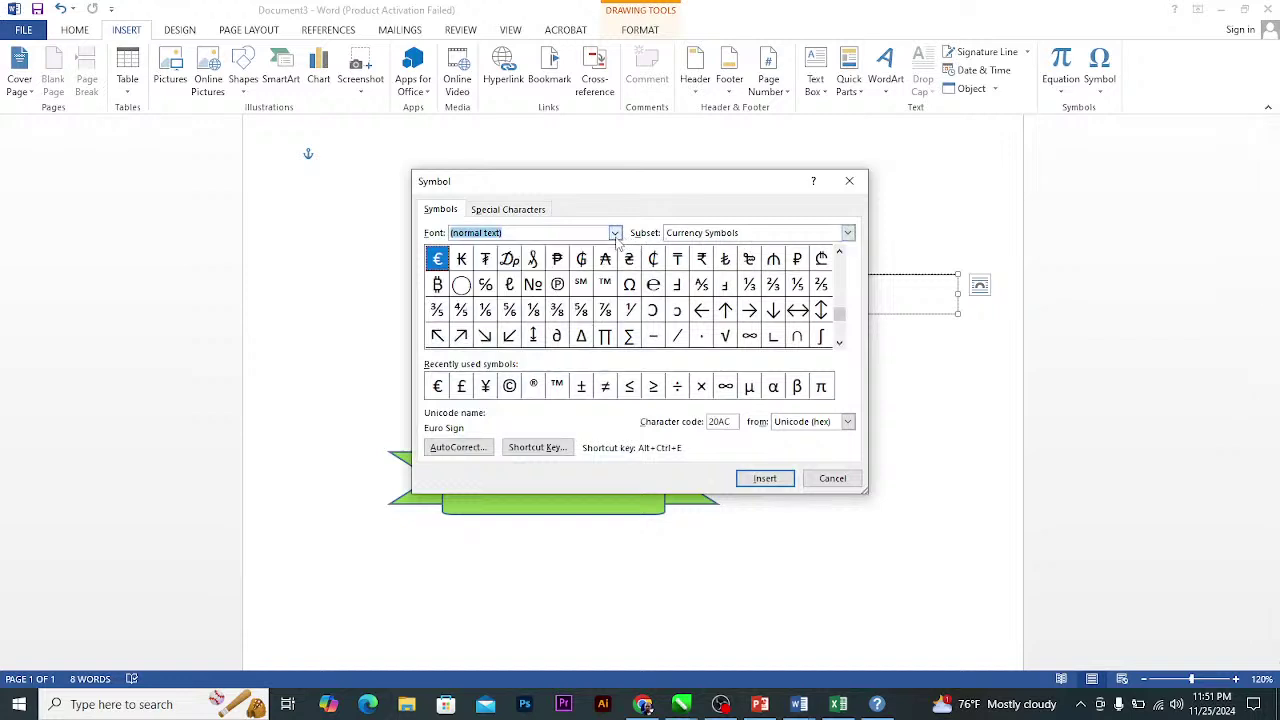
{"action": "left_click", "coordinate": [616, 237]}
{"action": "type", "text": "w"}
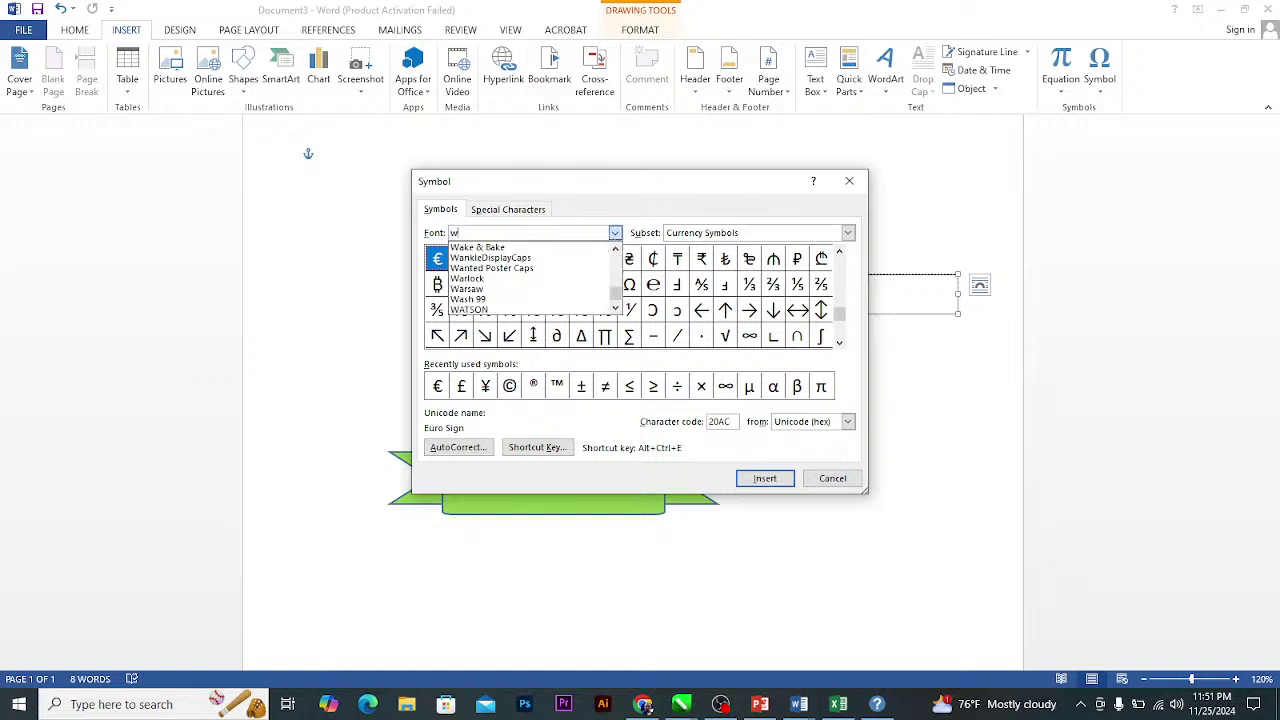
{"action": "type", "text": "eb"}
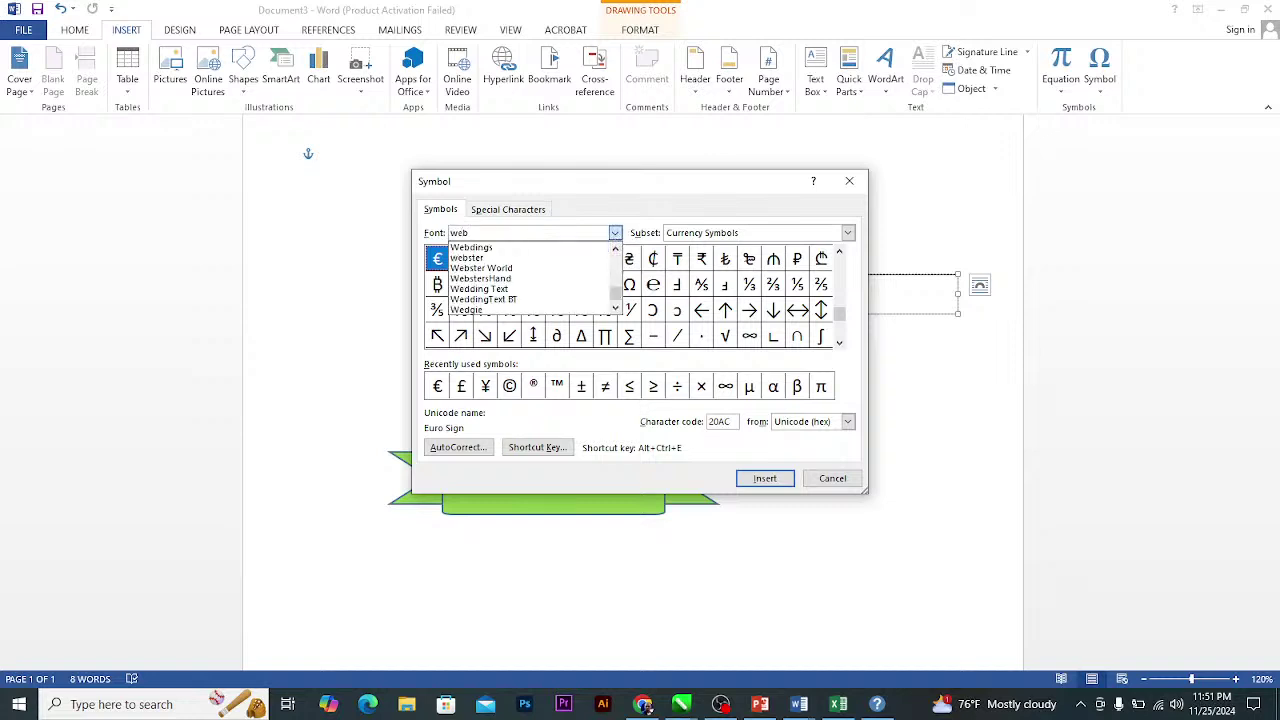
{"action": "key", "text": "Return"}
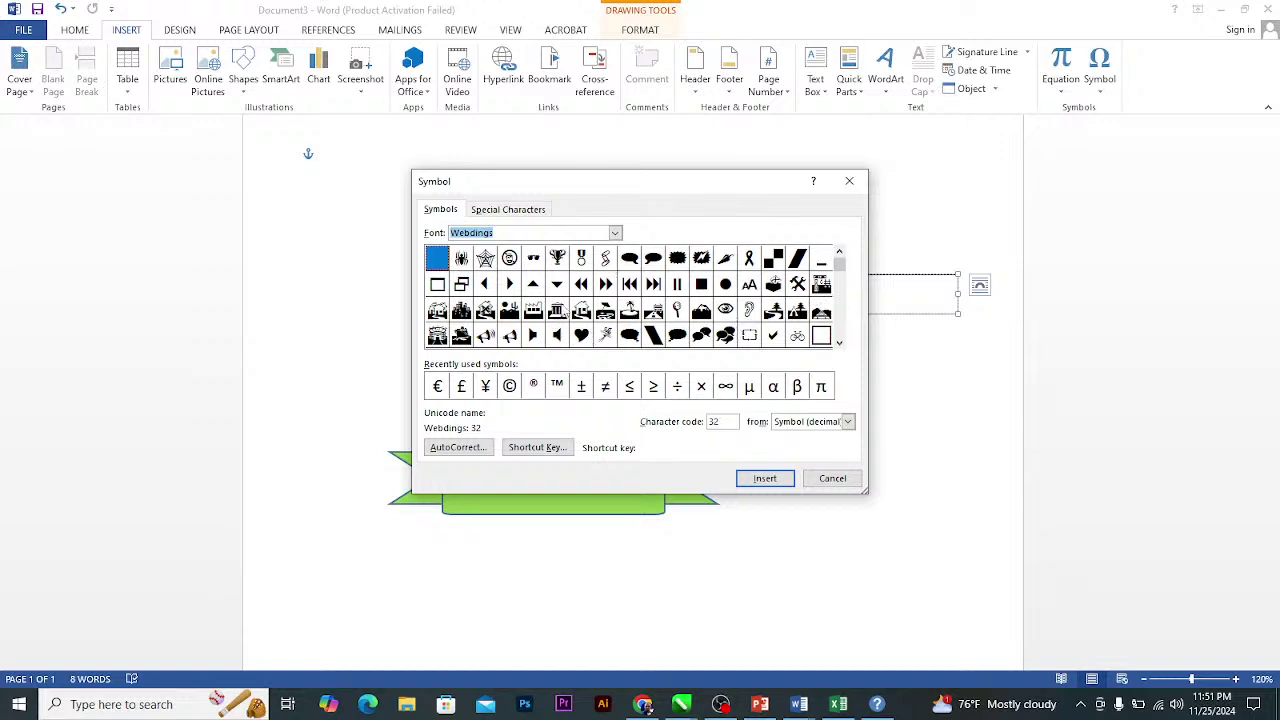
{"action": "left_click", "coordinate": [677, 310]}
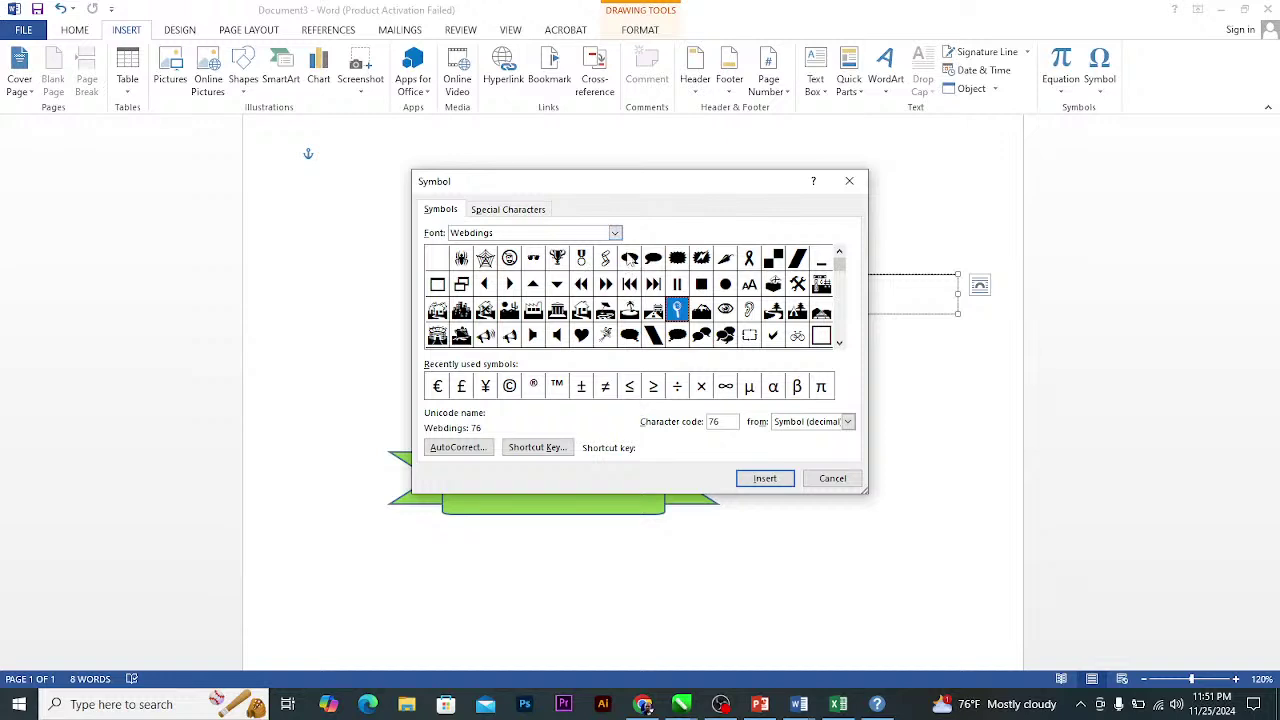
Switch the symbol font to Wingdings and insert the open book symbol, code 38, into the text box, keeping the dialog clear of it.
{"action": "left_click", "coordinate": [615, 233]}
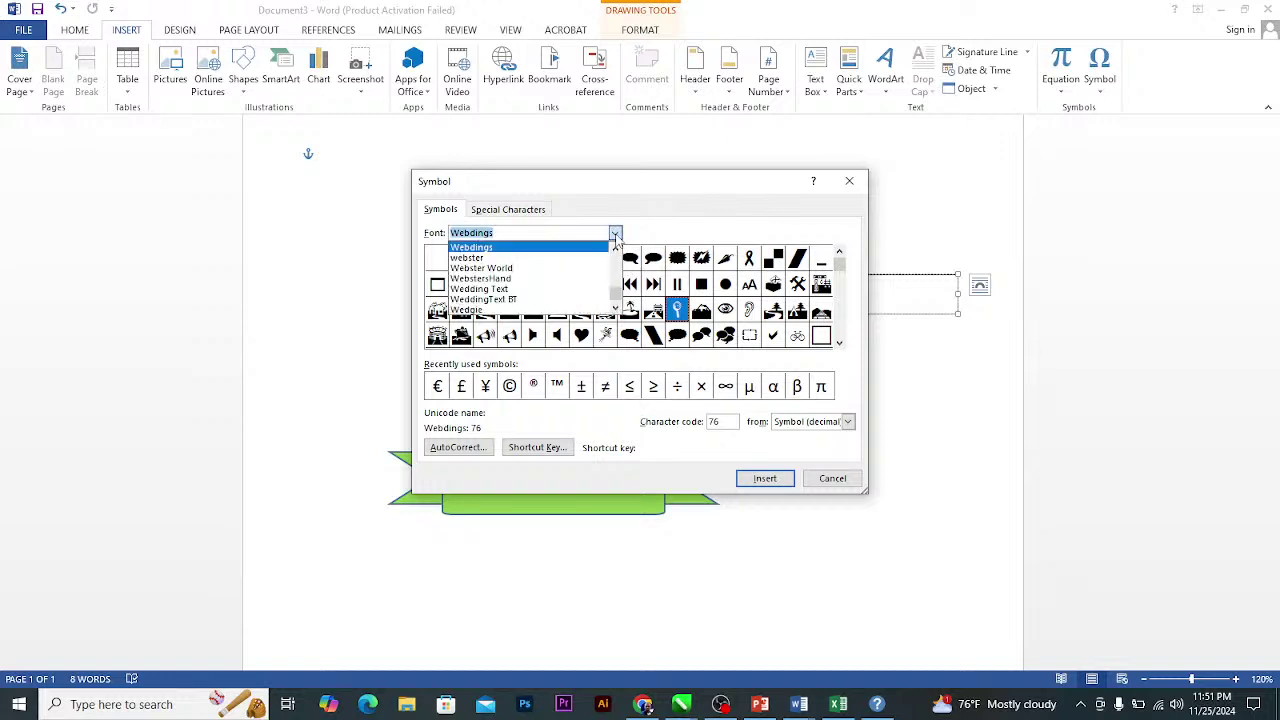
{"action": "type", "text": "wing"}
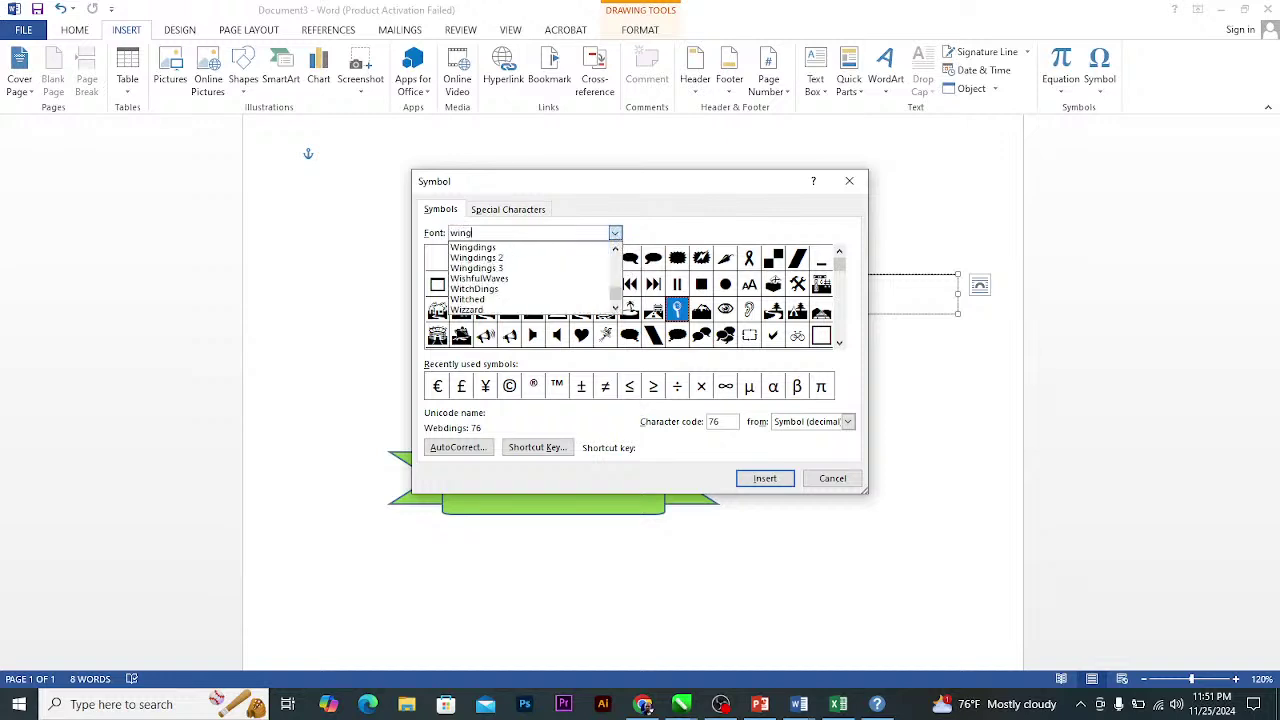
{"action": "left_click", "coordinate": [526, 249]}
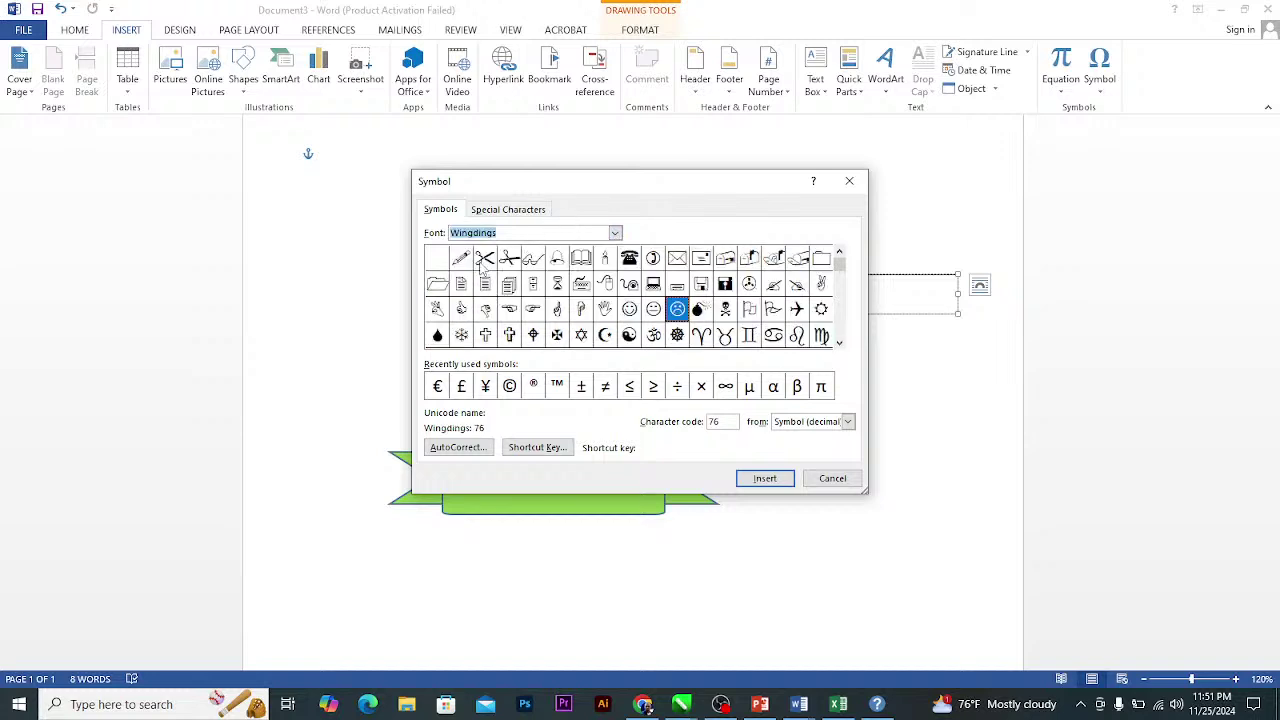
{"action": "left_click", "coordinate": [581, 262]}
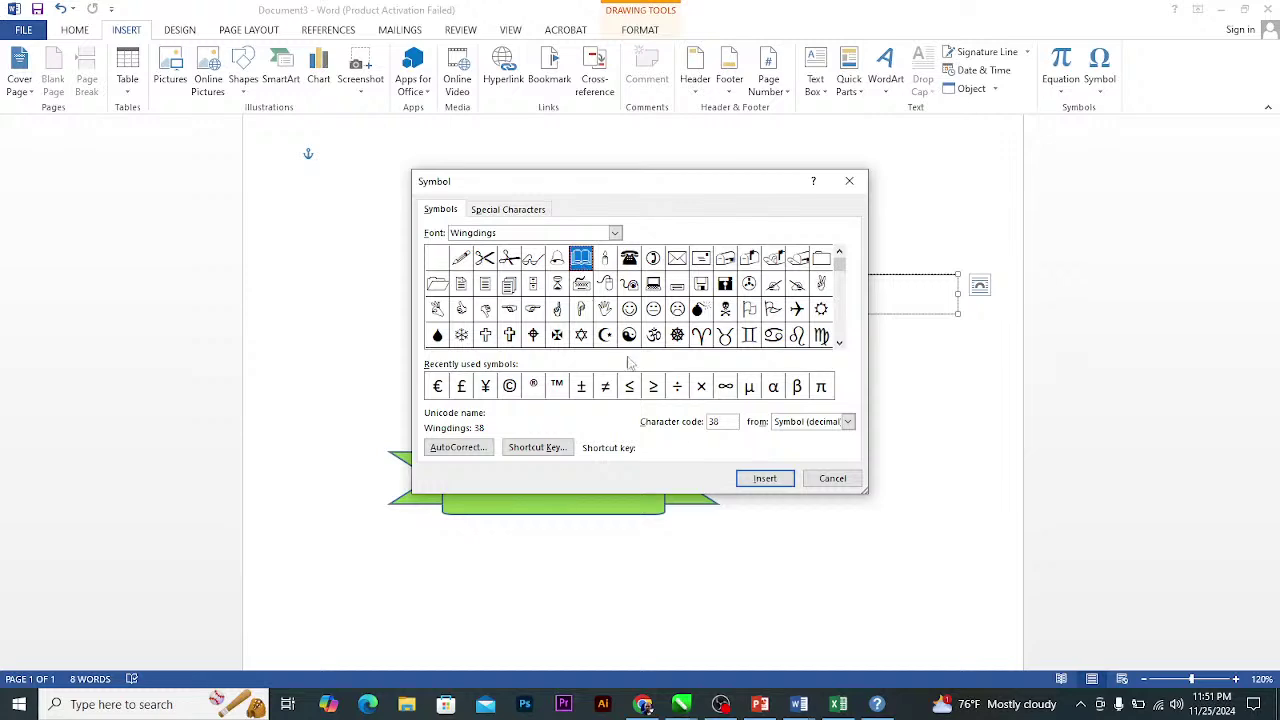
{"action": "left_click", "coordinate": [764, 478]}
{"action": "left_click_drag", "start_coordinate": [727, 186], "coordinate": [515, 186]}
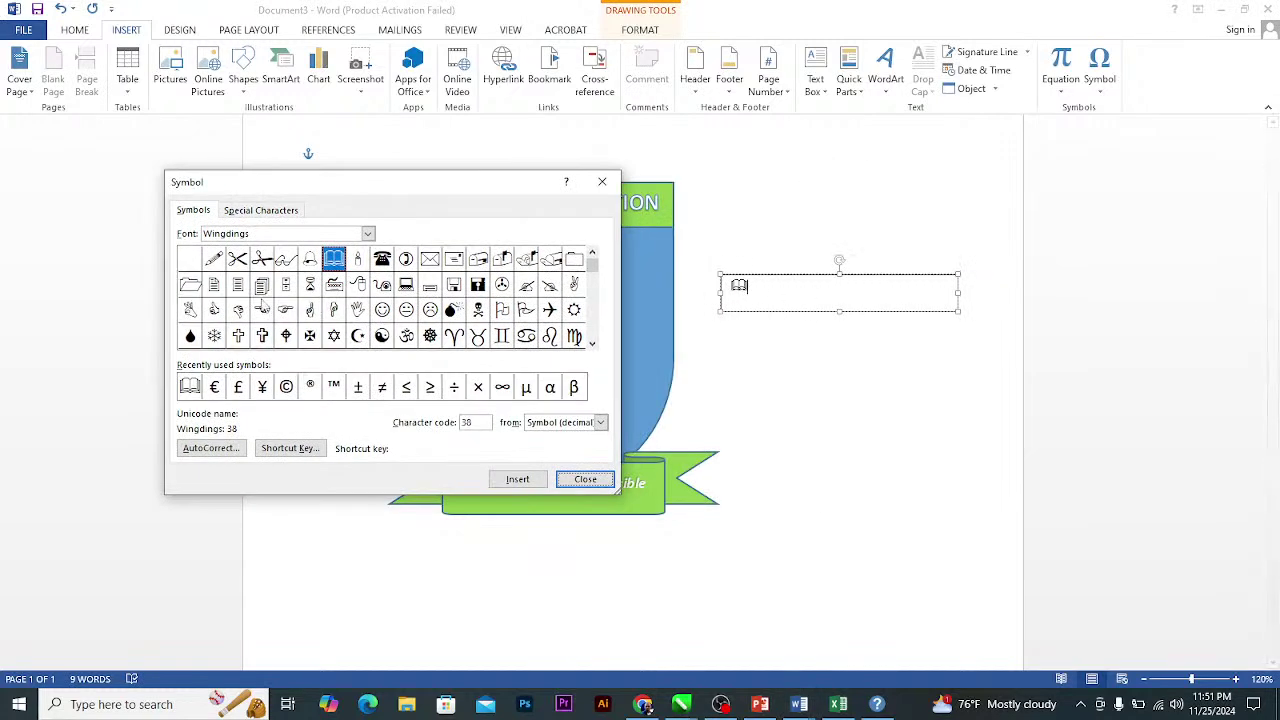
Insert the Wingdings pencil symbol, code 33, after the open book in the text box and close the Symbol dialog.
{"action": "left_click", "coordinate": [214, 261]}
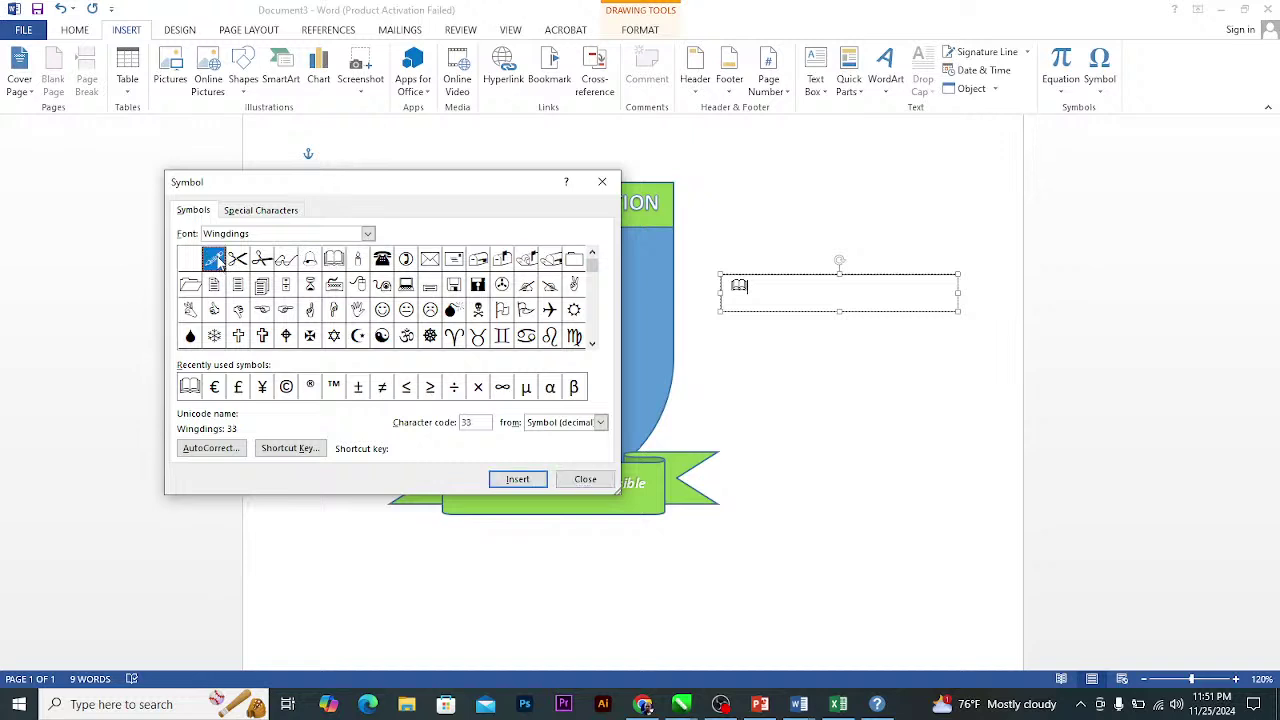
{"action": "left_click", "coordinate": [517, 479]}
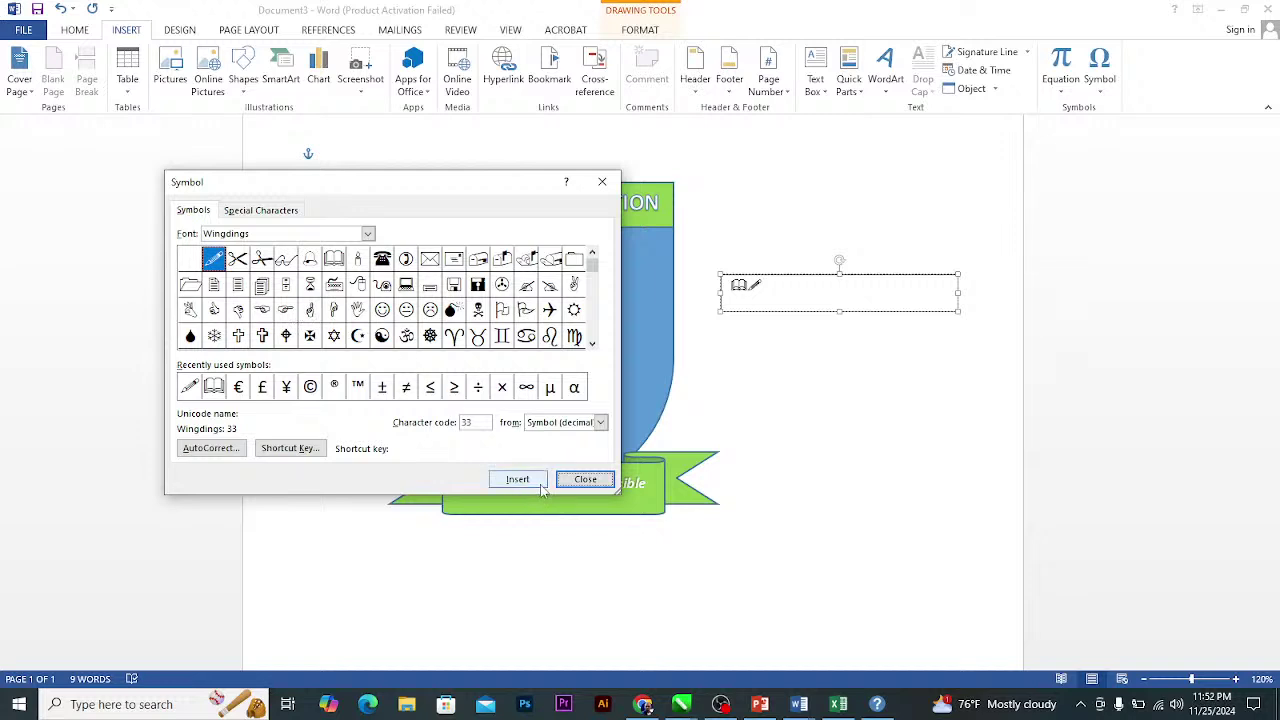
{"action": "left_click", "coordinate": [582, 480]}
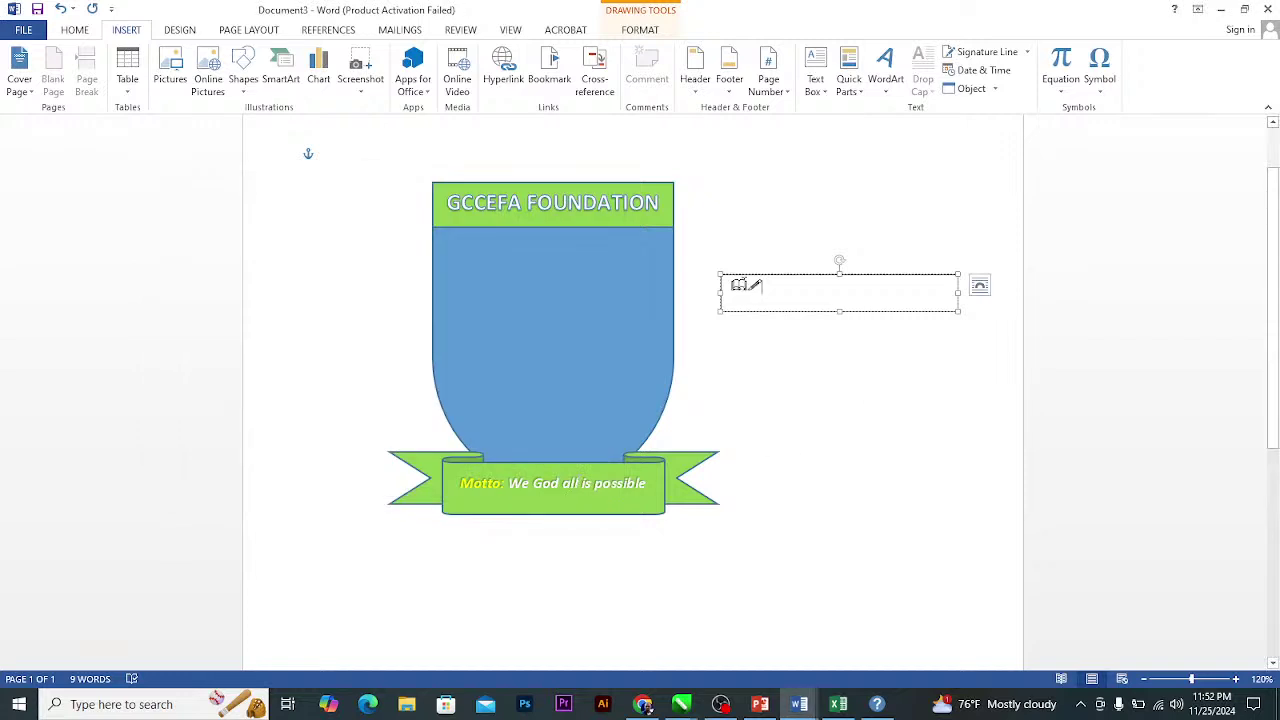
Move the symbol text box slightly down the page and place a duplicate of it below.
{"action": "left_click_drag", "start_coordinate": [772, 281], "coordinate": [785, 328]}
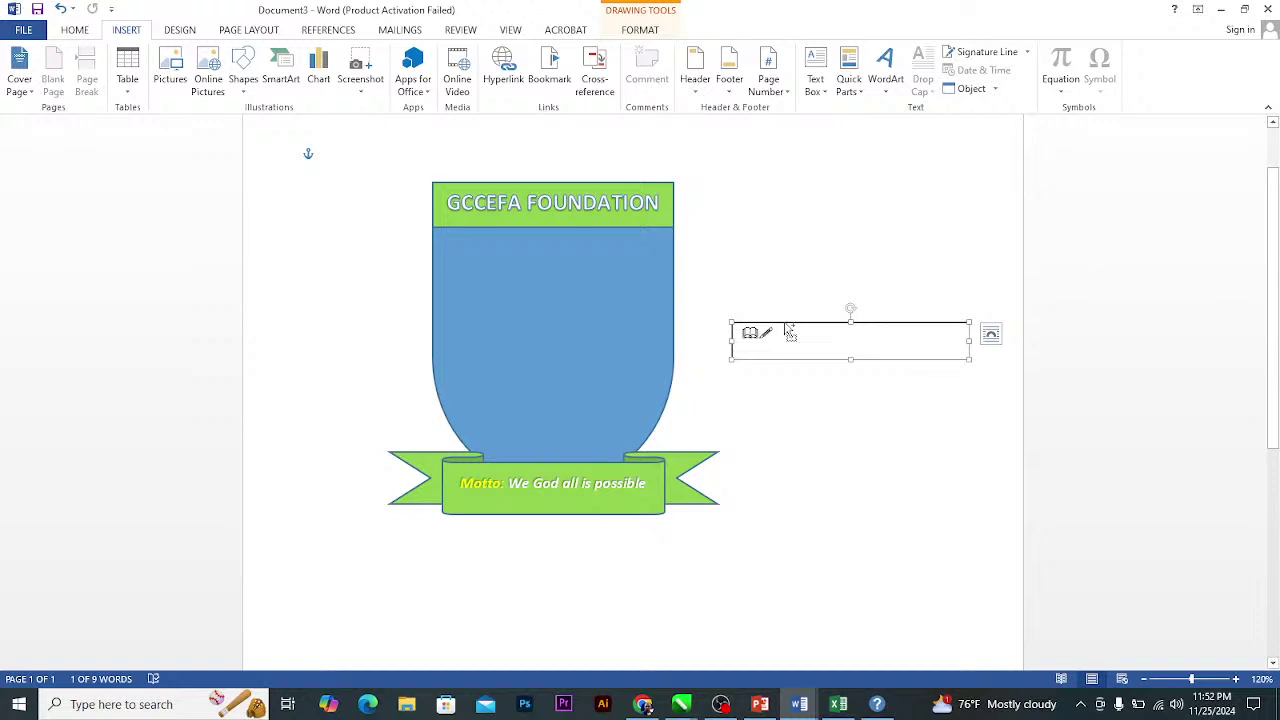
{"action": "key", "text": "ctrl+d"}
{"action": "left_click_drag", "start_coordinate": [797, 347], "coordinate": [798, 407]}
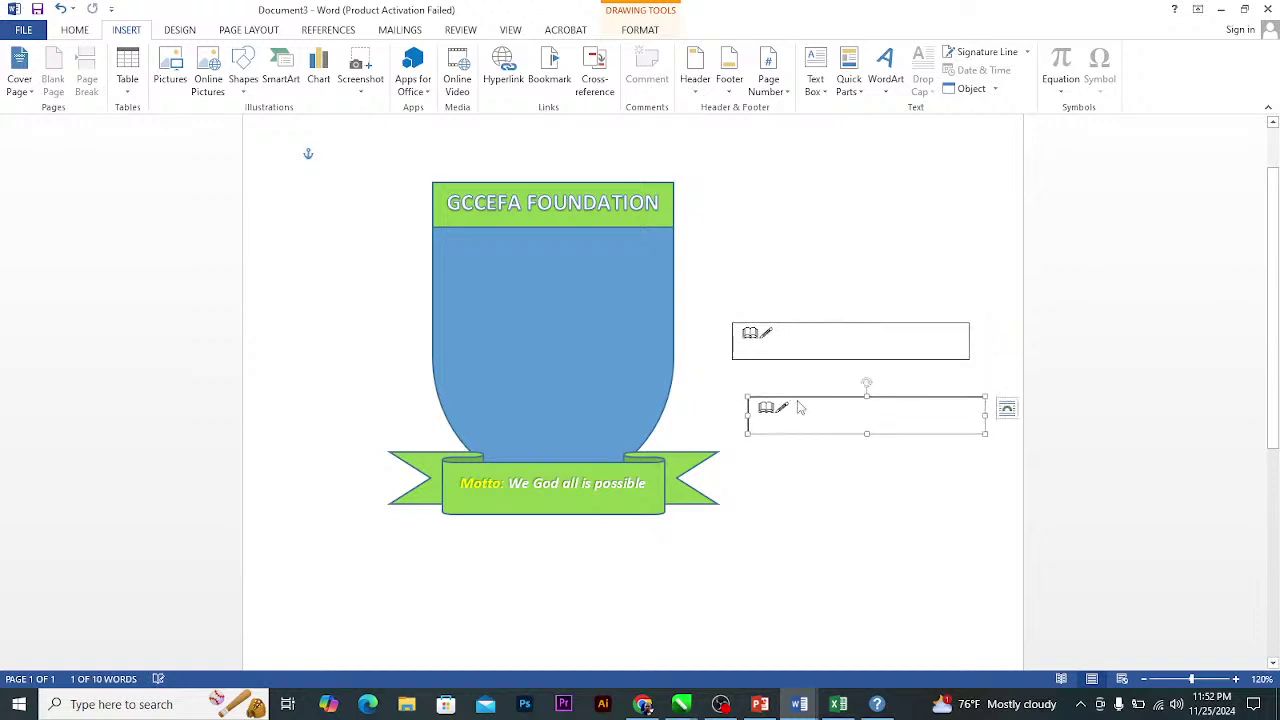
Delete the book from the upper text box, enlarge the pencil to size 90, and fit the box over the shield.
{"action": "left_click", "coordinate": [748, 334]}
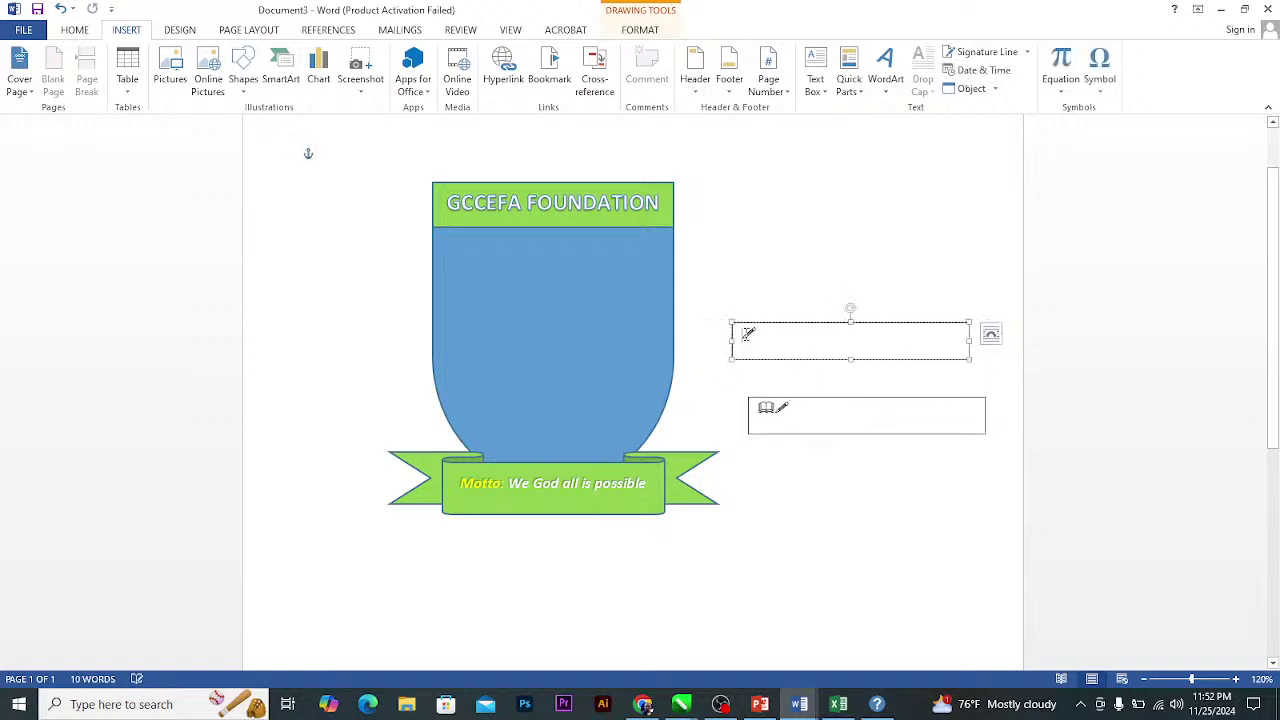
{"action": "left_click_drag", "start_coordinate": [971, 340], "coordinate": [550, 302]}
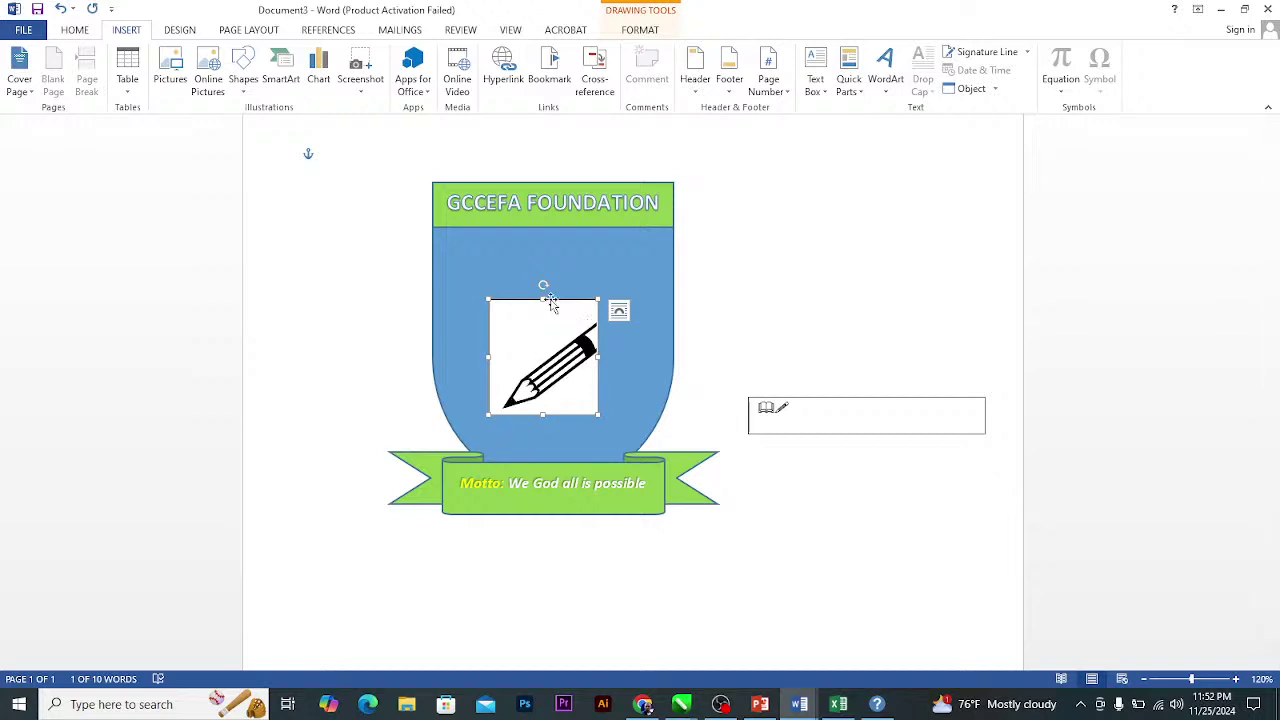
{"action": "mouse_move", "coordinate": [597, 355]}
{"action": "left_mouse_down"}
{"action": "mouse_move", "coordinate": [626, 355]}
{"action": "mouse_move", "coordinate": [545, 362]}
{"action": "left_mouse_up"}
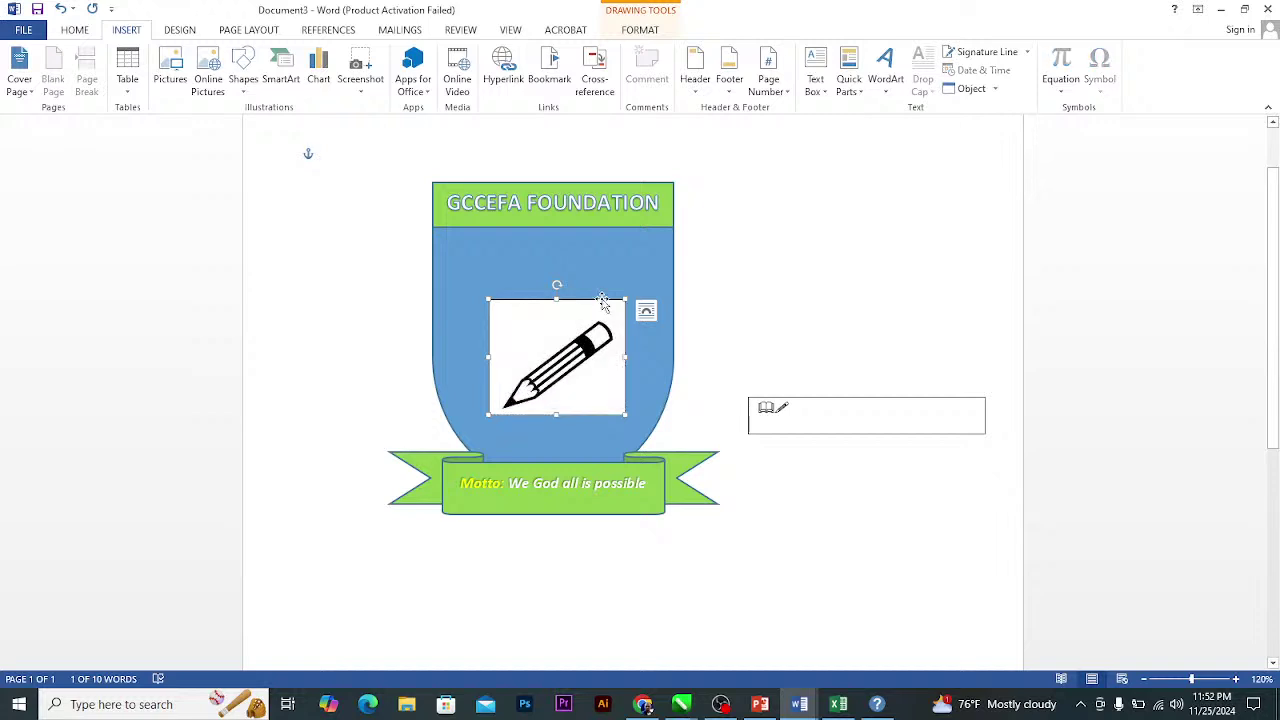
Remove the fill and outline of the pencil's text box so only the symbol shows on the shield.
{"action": "left_click", "coordinate": [641, 30]}
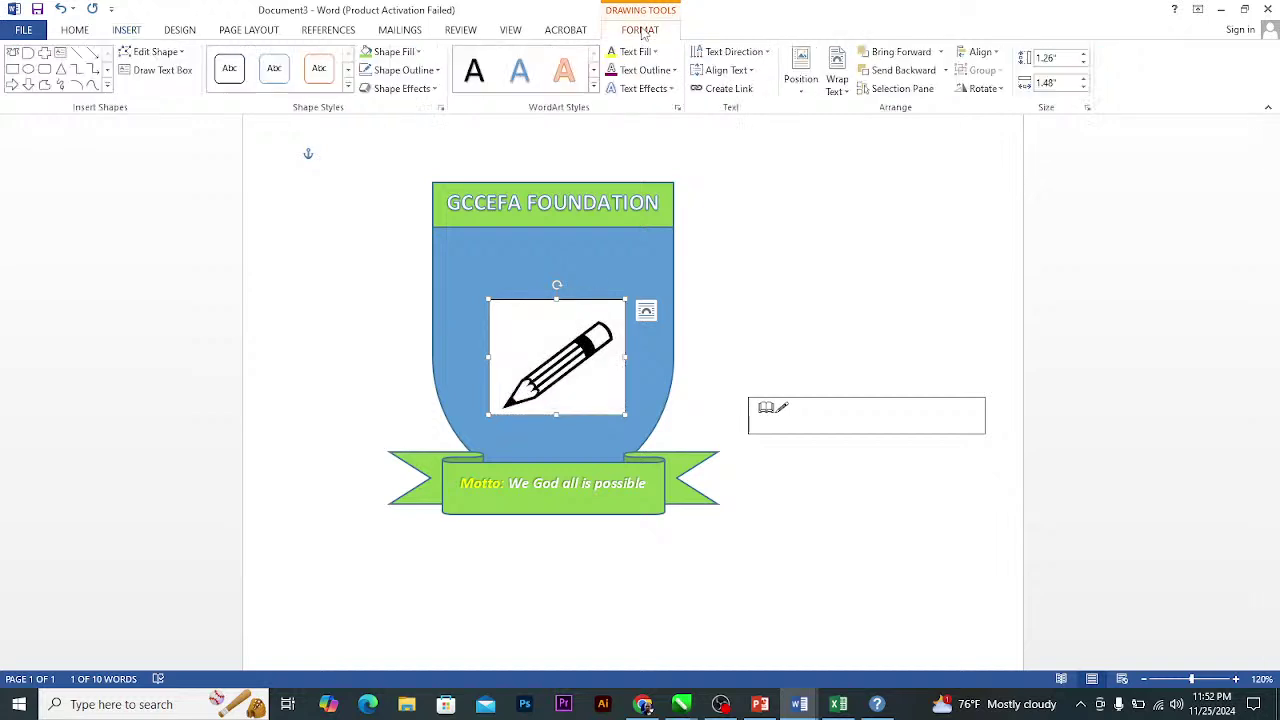
{"action": "left_click", "coordinate": [72, 30]}
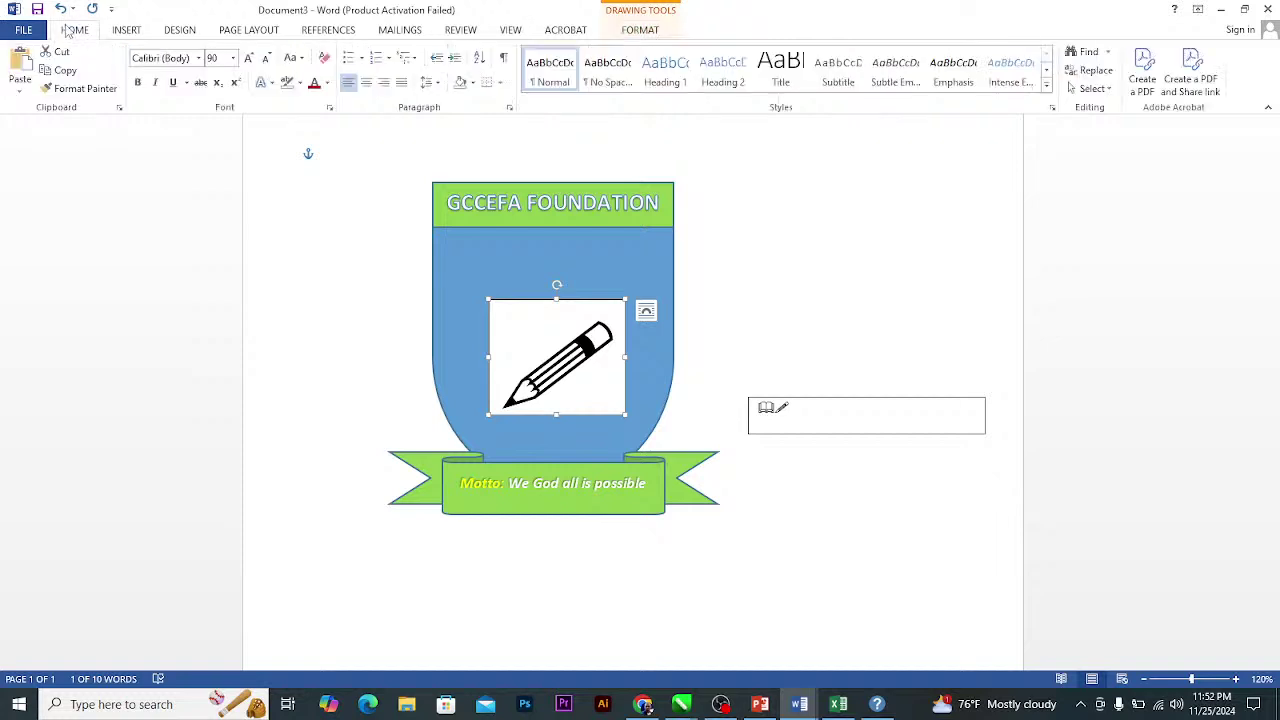
{"action": "left_click", "coordinate": [660, 32]}
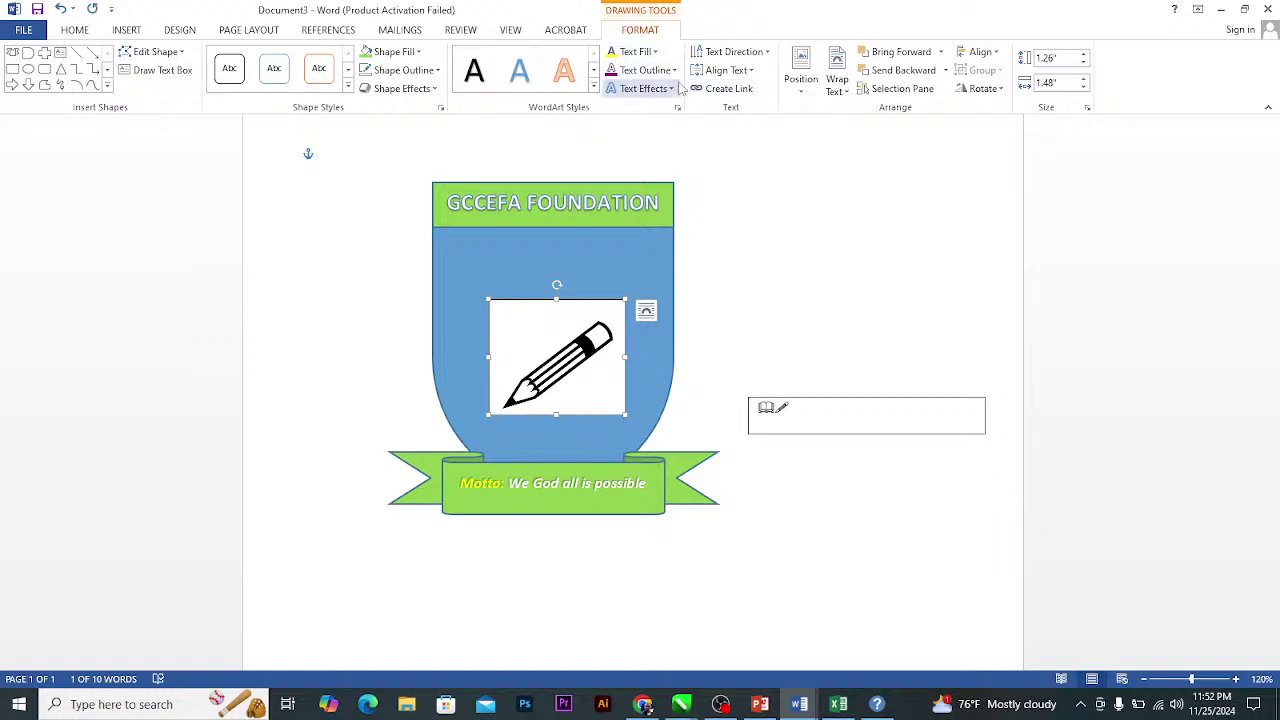
{"action": "left_click", "coordinate": [640, 51]}
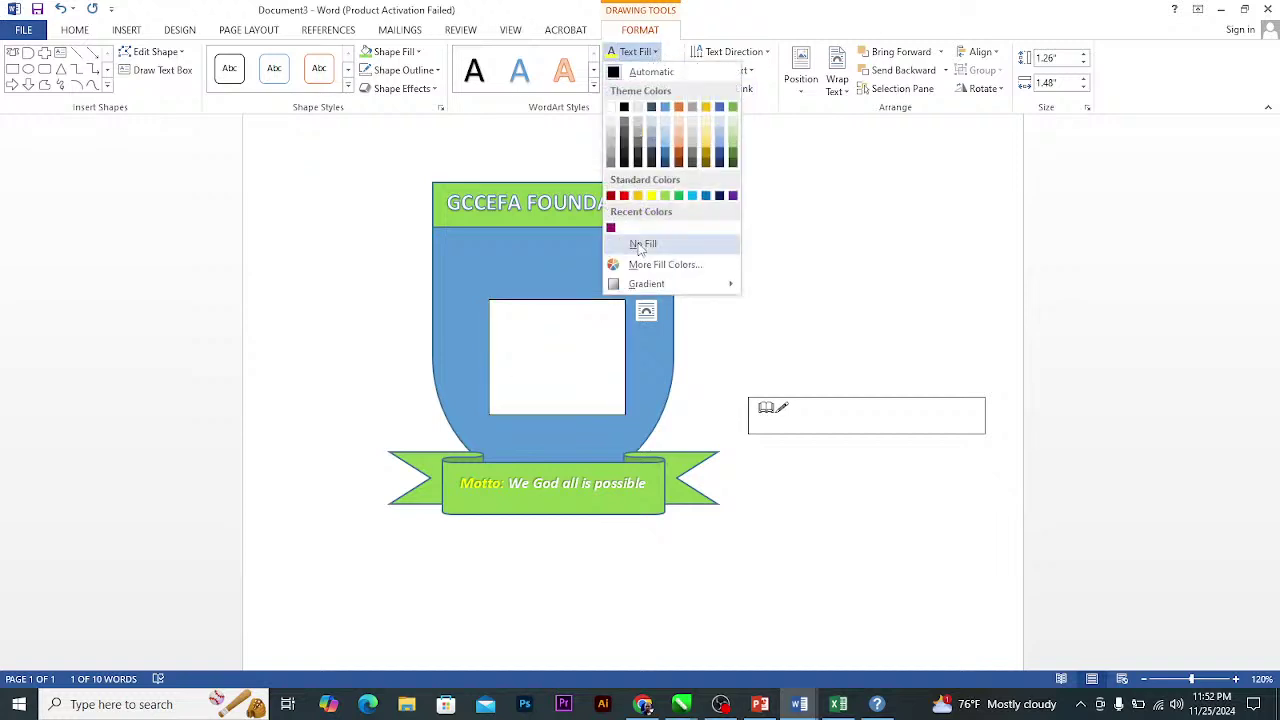
{"action": "left_click", "coordinate": [655, 51]}
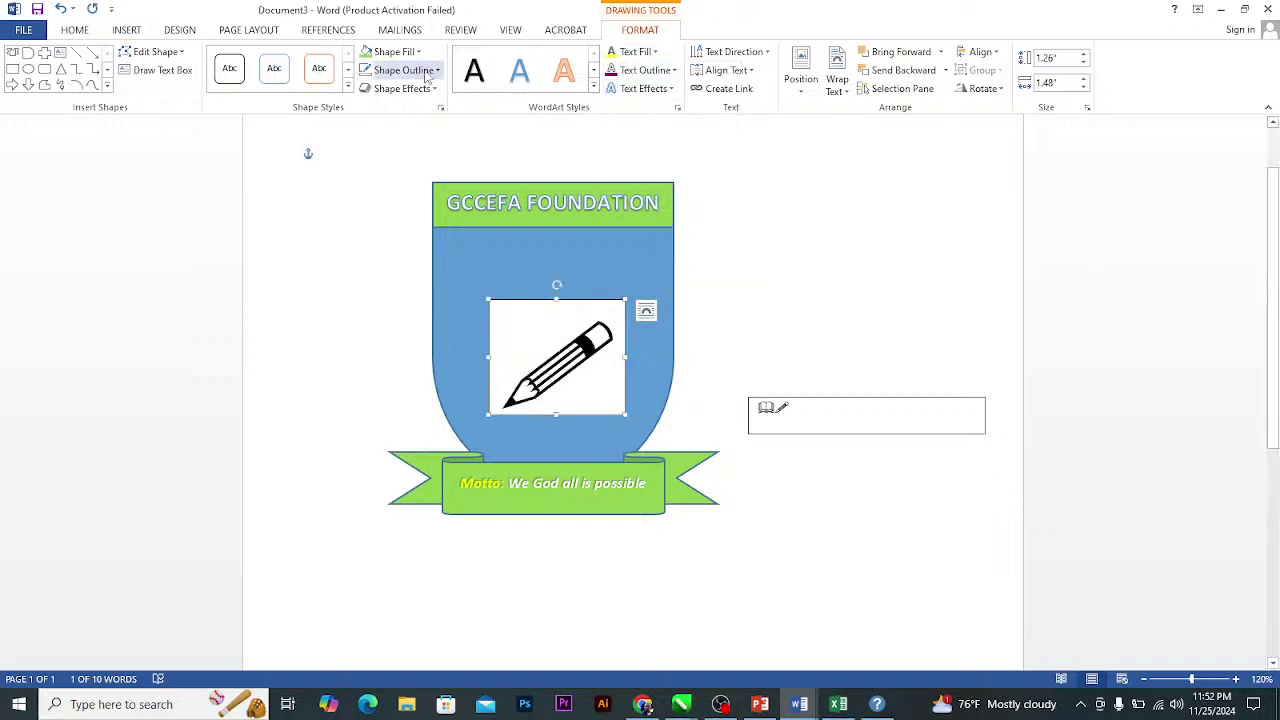
{"action": "left_click", "coordinate": [394, 51]}
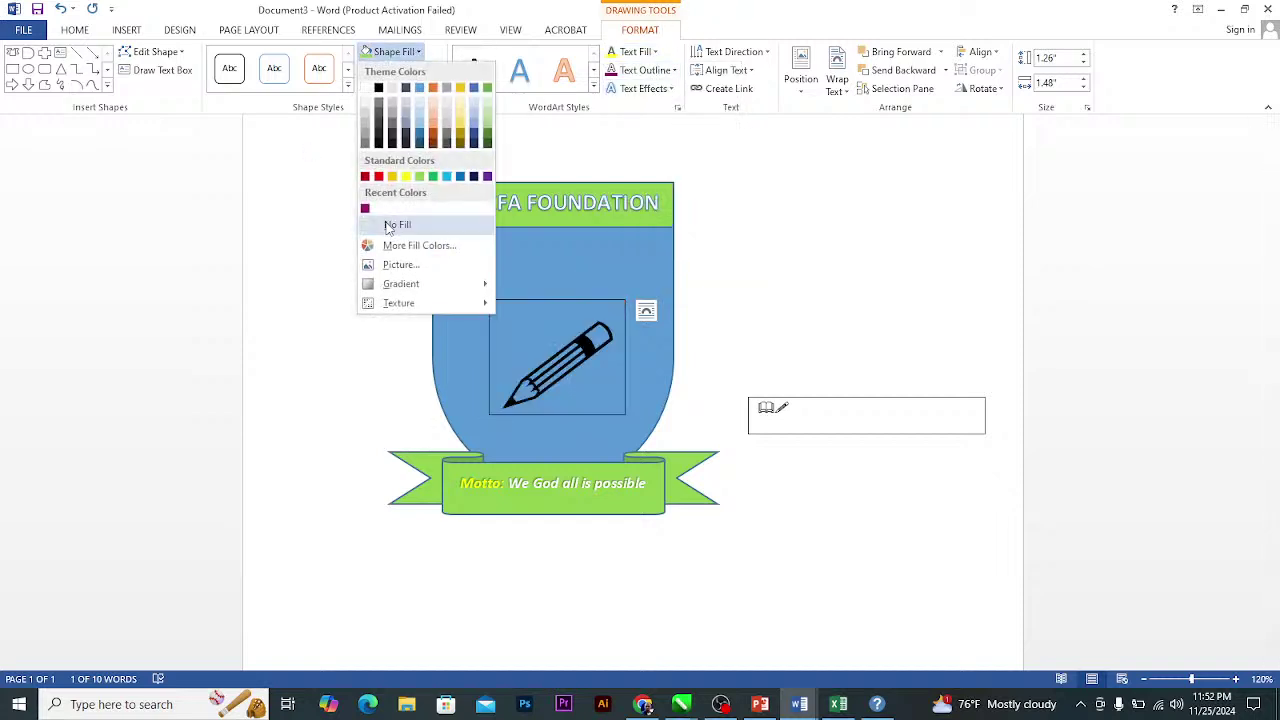
{"action": "left_click", "coordinate": [397, 224]}
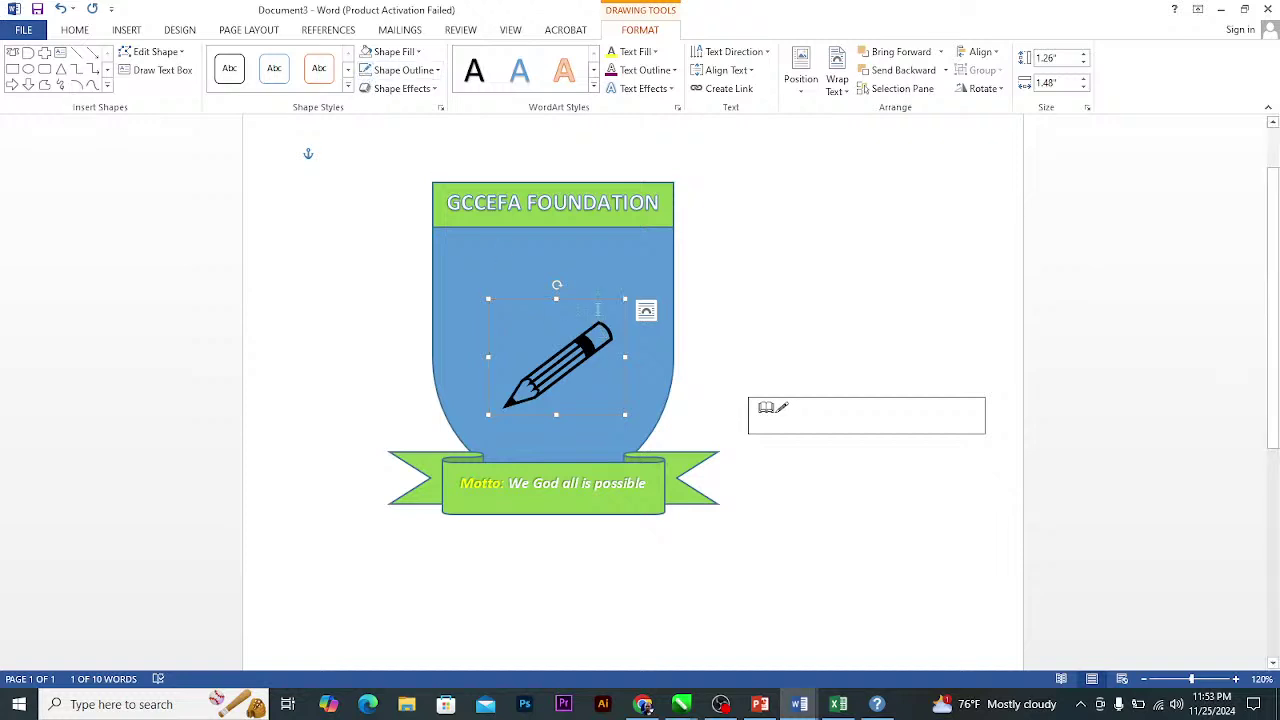
Move the pencil's text box to the upper part of the shield and enlarge it to about 1.57" by 1.77".
{"action": "left_click_drag", "start_coordinate": [599, 310], "coordinate": [597, 245]}
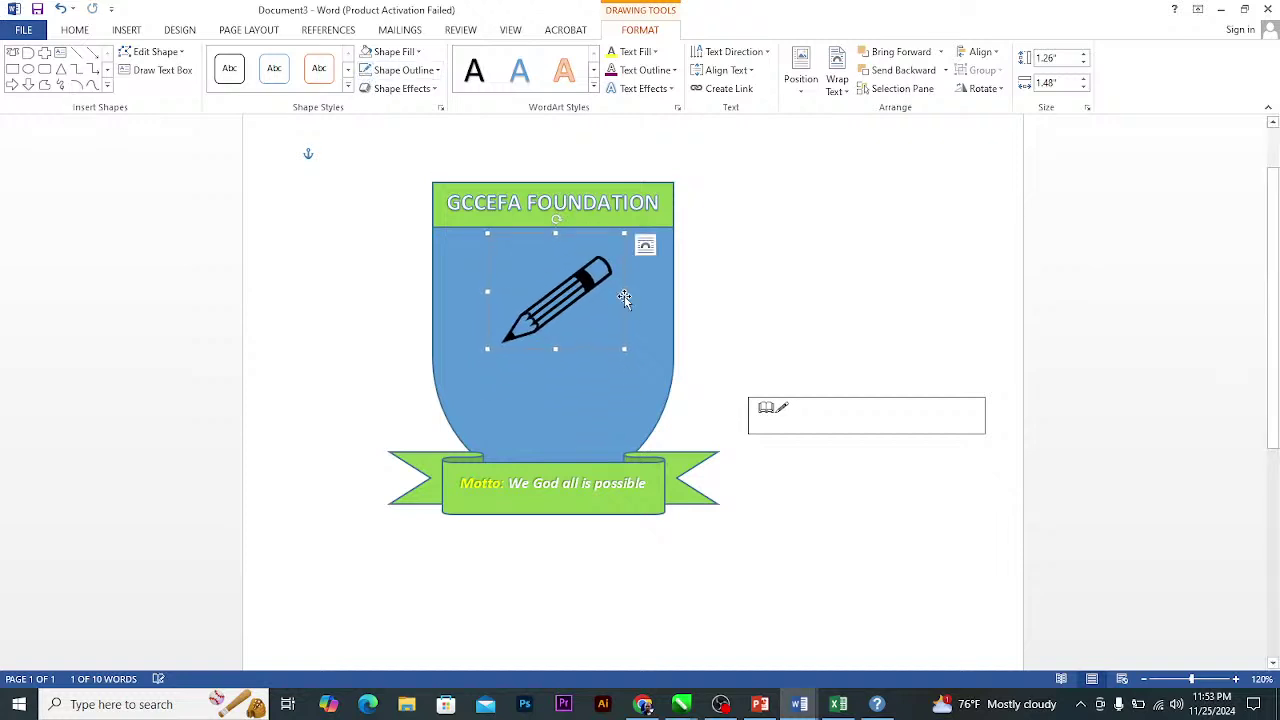
{"action": "left_click_drag", "start_coordinate": [623, 348], "coordinate": [651, 370]}
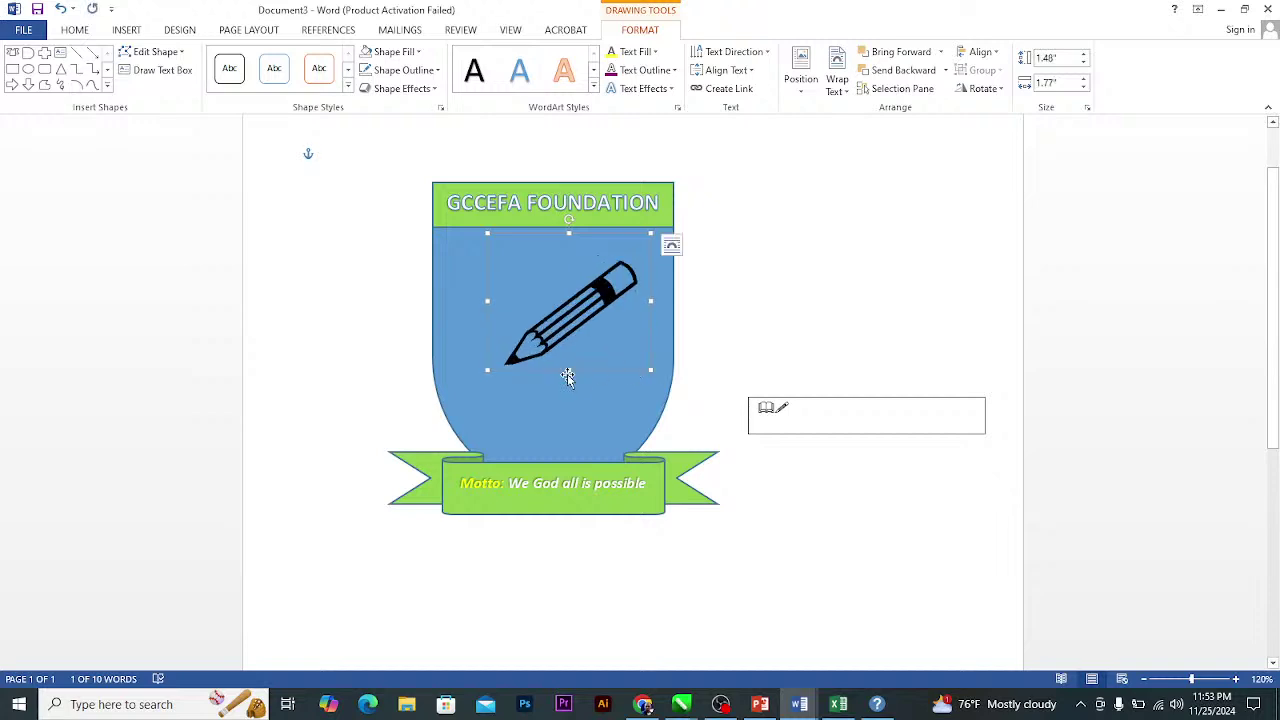
{"action": "left_click_drag", "start_coordinate": [567, 370], "coordinate": [563, 378]}
{"action": "left_click_drag", "start_coordinate": [486, 358], "coordinate": [460, 352]}
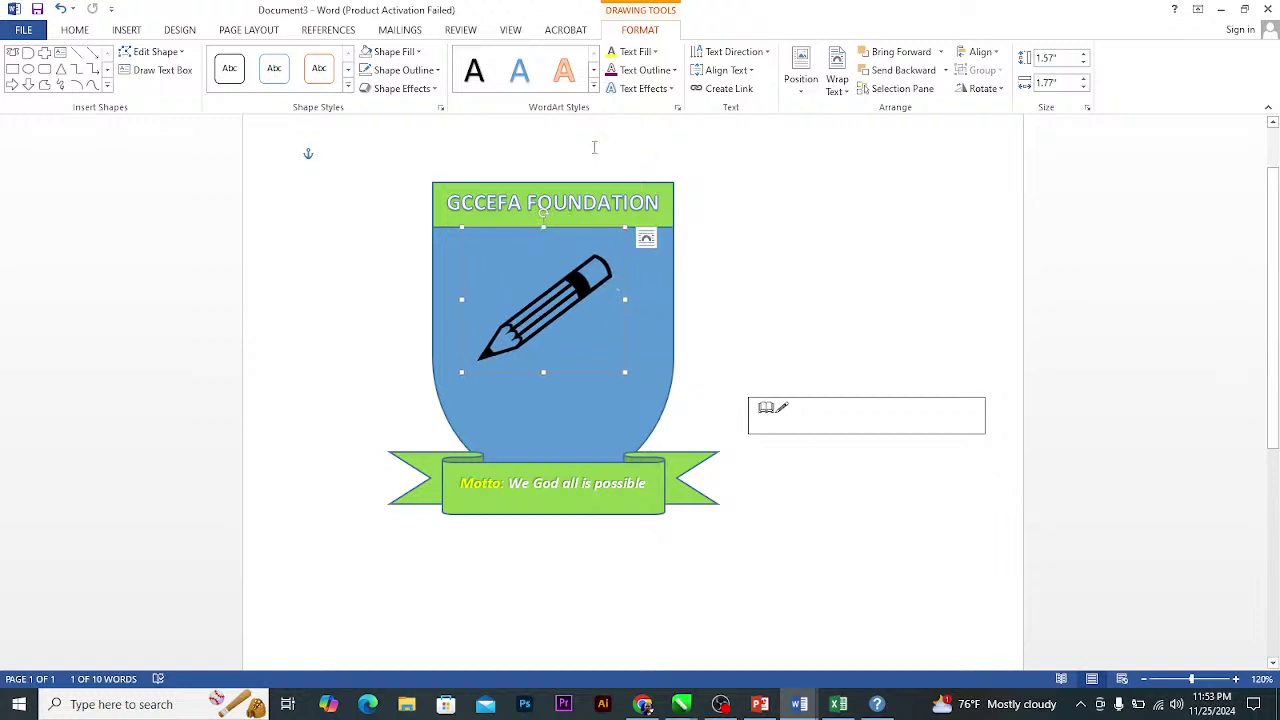
Select the pencil symbol and set its text fill to white.
{"action": "left_click_drag", "start_coordinate": [585, 273], "coordinate": [605, 170]}
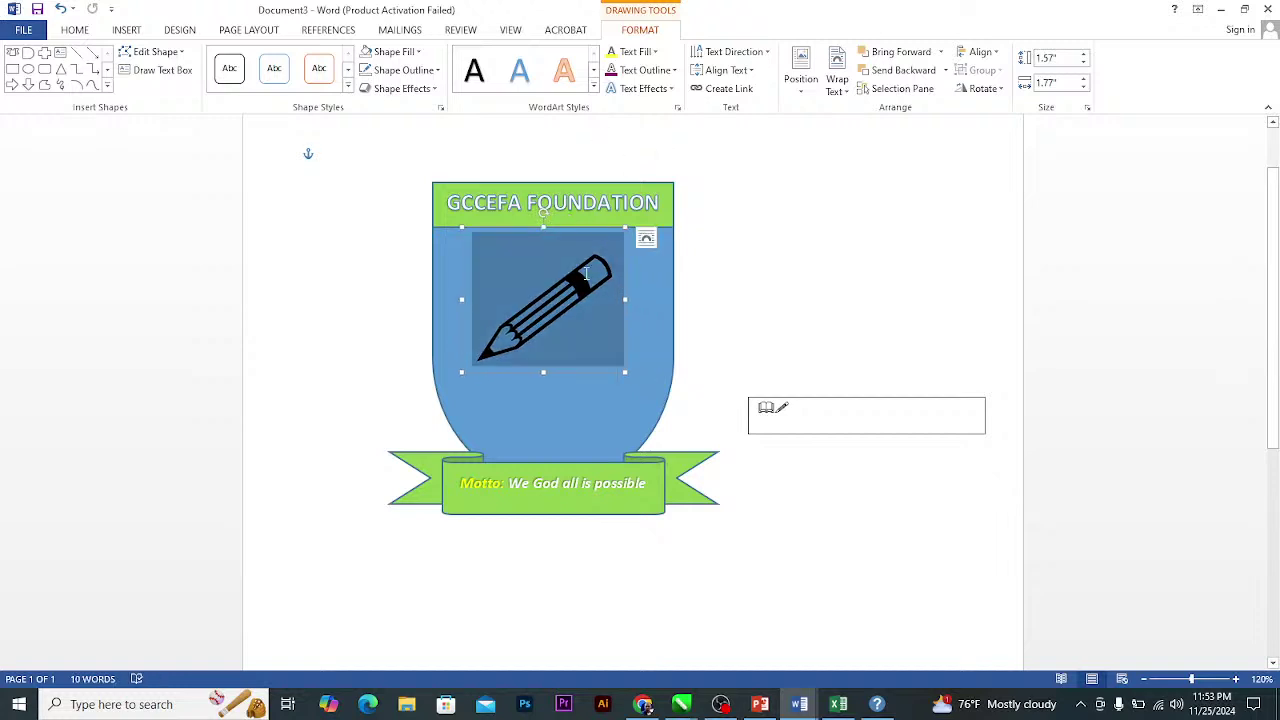
{"action": "left_click", "coordinate": [655, 51]}
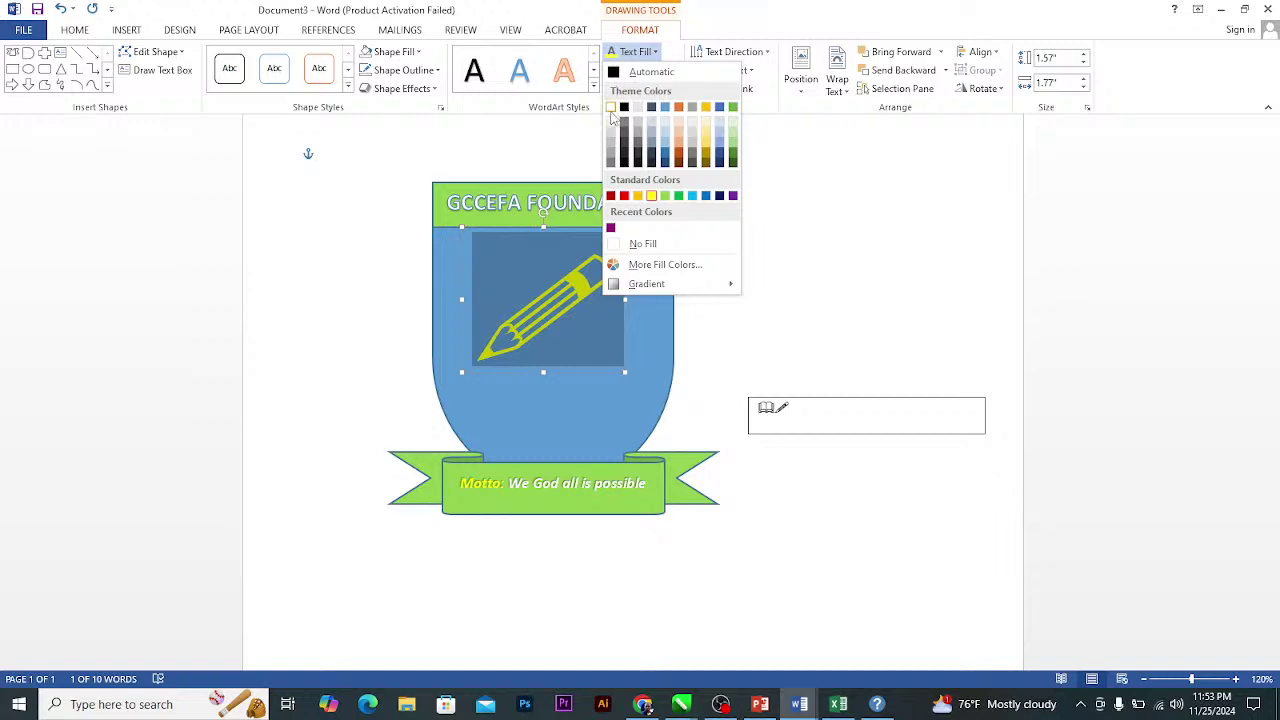
{"action": "left_click", "coordinate": [612, 117]}
Delete the pencil from the duplicate text box, stretch the box to about 2.1" high, and enlarge the book symbol to fill much of it.
{"action": "left_click", "coordinate": [783, 408]}
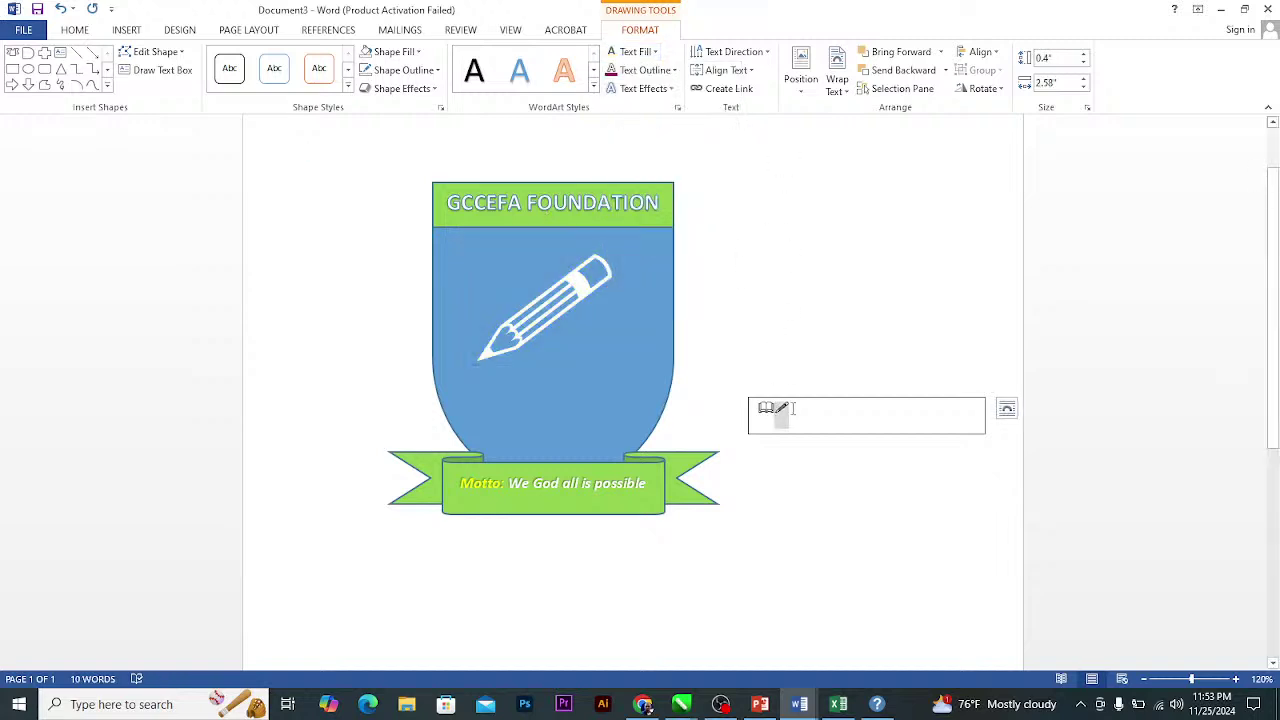
{"action": "left_click", "coordinate": [791, 408]}
{"action": "left_click_drag", "start_coordinate": [866, 434], "coordinate": [870, 590]}
{"action": "key", "text": "ctrl+shift+period"}
{"action": "key", "text": "ctrl+shift+period"}
{"action": "key", "text": "ctrl+shift+period"}
{"action": "key", "text": "ctrl+shift+period"}
{"action": "key", "text": "ctrl+shift+period"}
{"action": "key", "text": "ctrl+shift+period"}
{"action": "key", "text": "ctrl+shift+period"}
{"action": "key", "text": "ctrl+shift+period"}
{"action": "key", "text": "ctrl+shift+period"}
{"action": "key", "text": "ctrl+shift+period"}
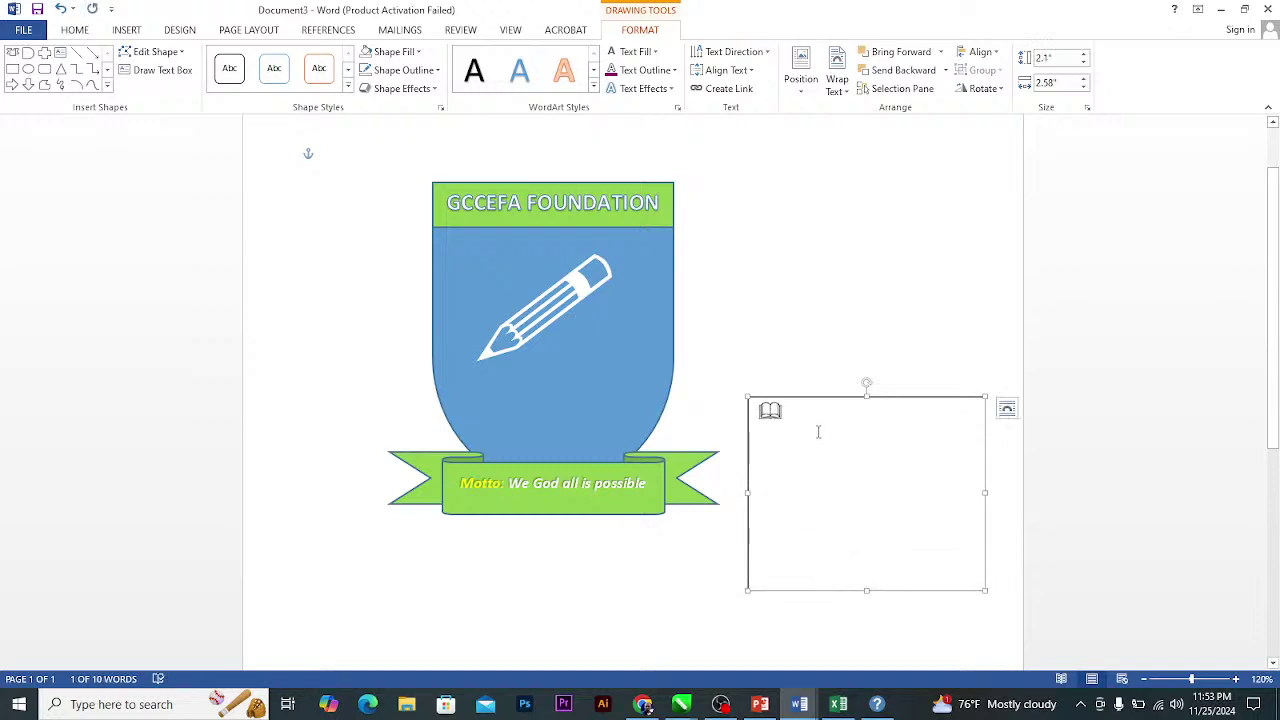
{"action": "key", "text": "ctrl+shift+period"}
{"action": "key", "text": "ctrl+shift+period"}
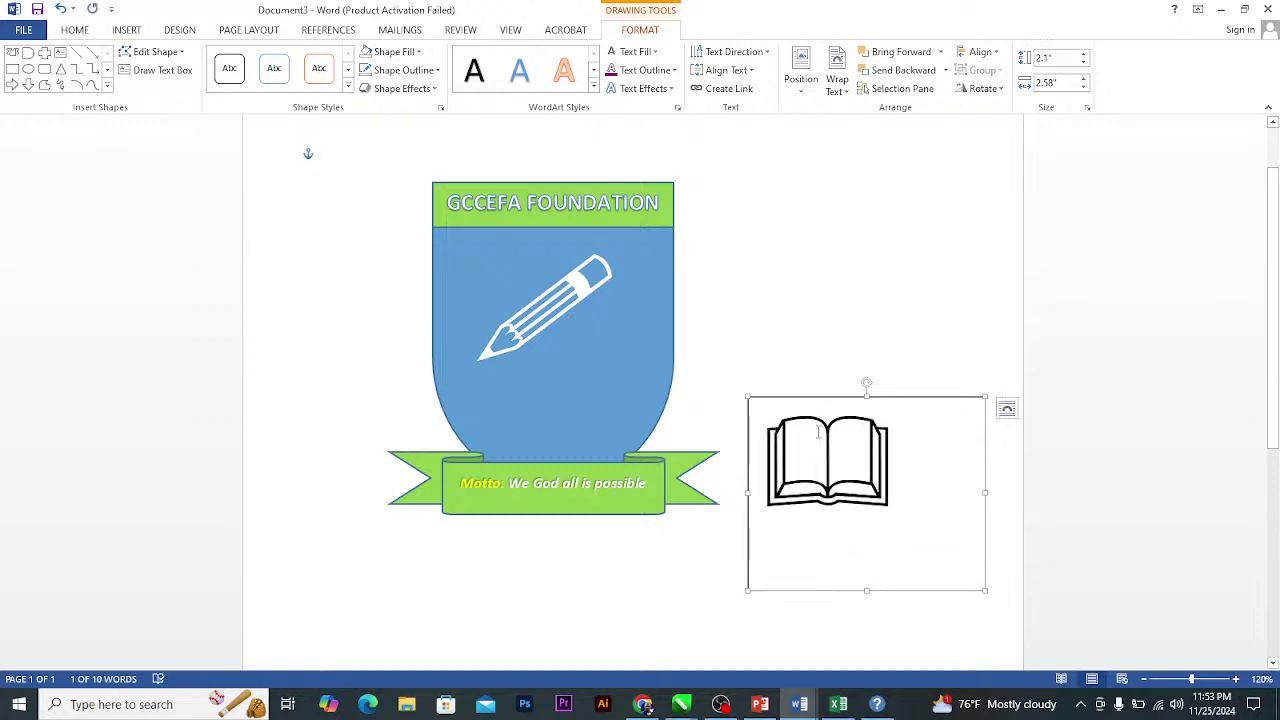
Place the book's text box on the lower shield and format it with no fill, no outline and a white symbol.
{"action": "left_click_drag", "start_coordinate": [814, 397], "coordinate": [527, 353]}
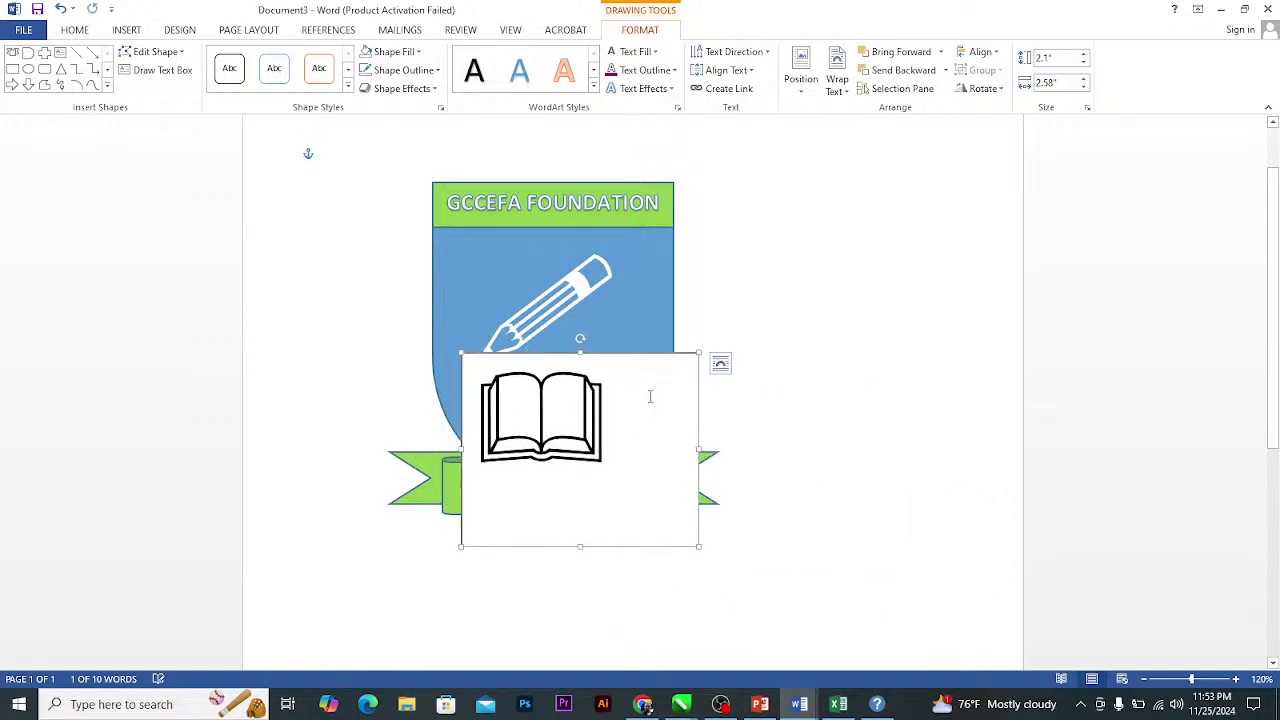
{"action": "left_click", "coordinate": [366, 52]}
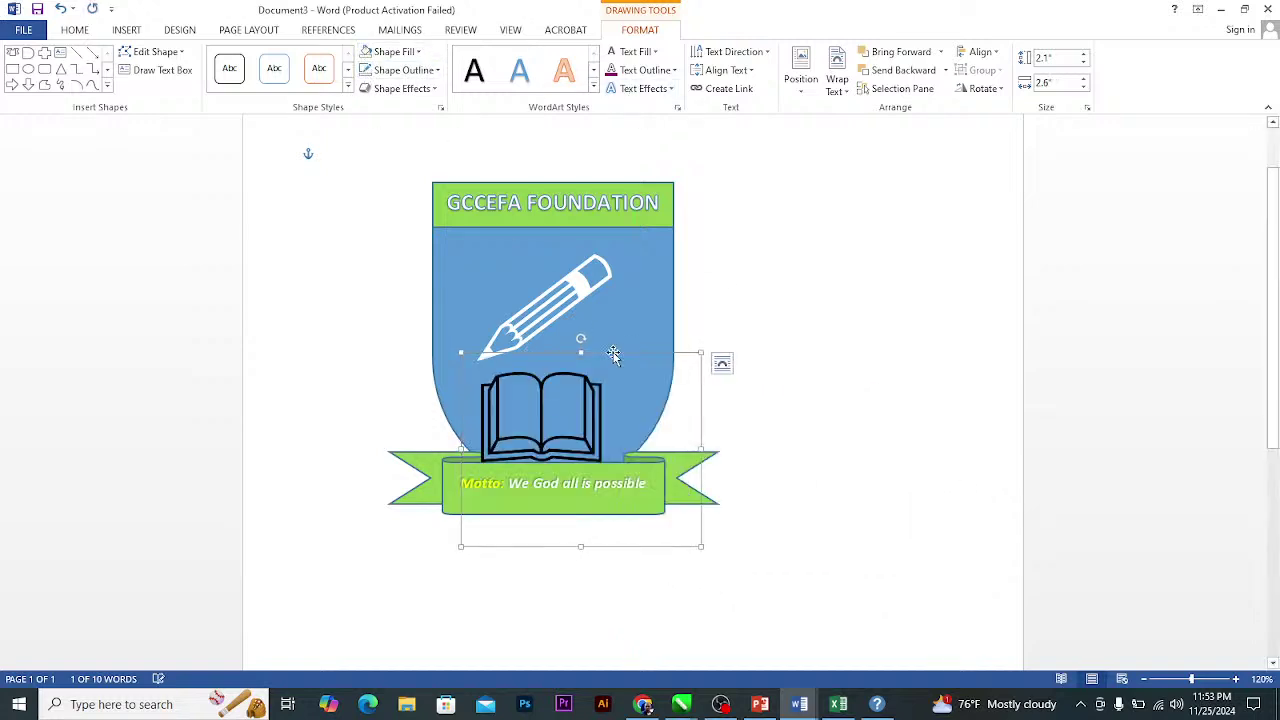
{"action": "left_click", "coordinate": [614, 53]}
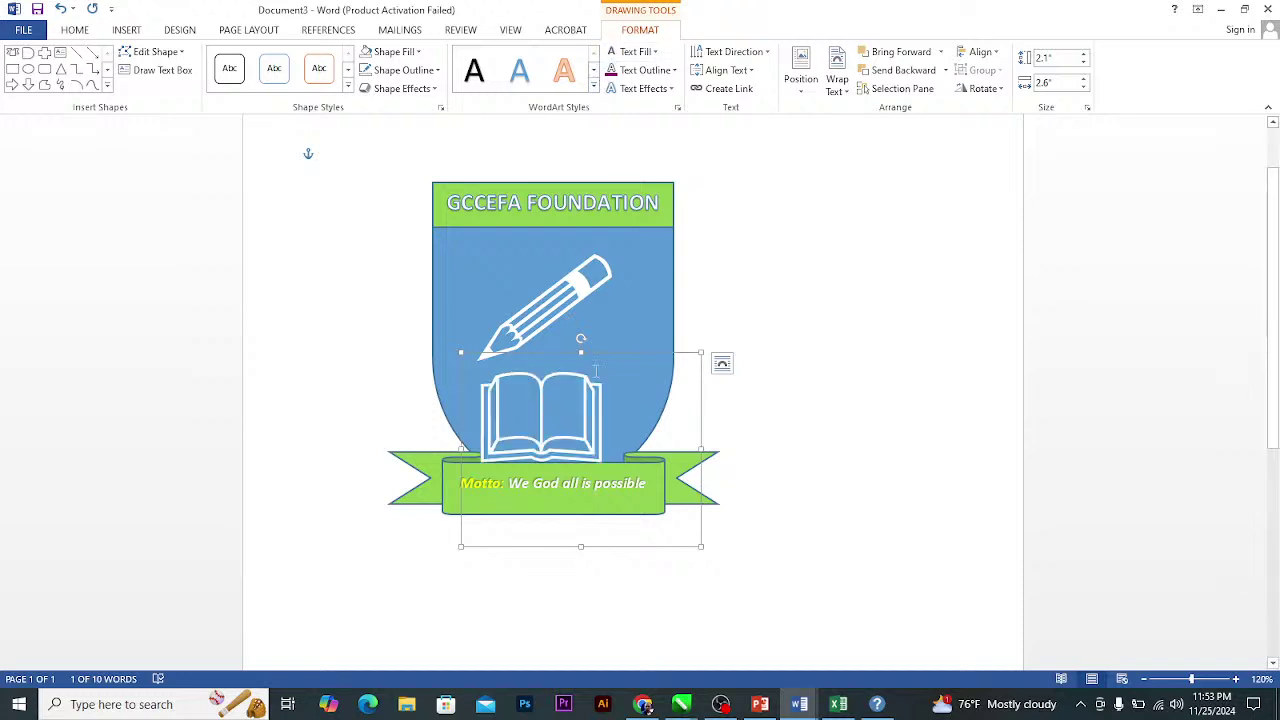
Position the book just above the motto ribbon and shrink its text box to fit around the symbol.
{"action": "left_click_drag", "start_coordinate": [596, 362], "coordinate": [608, 346]}
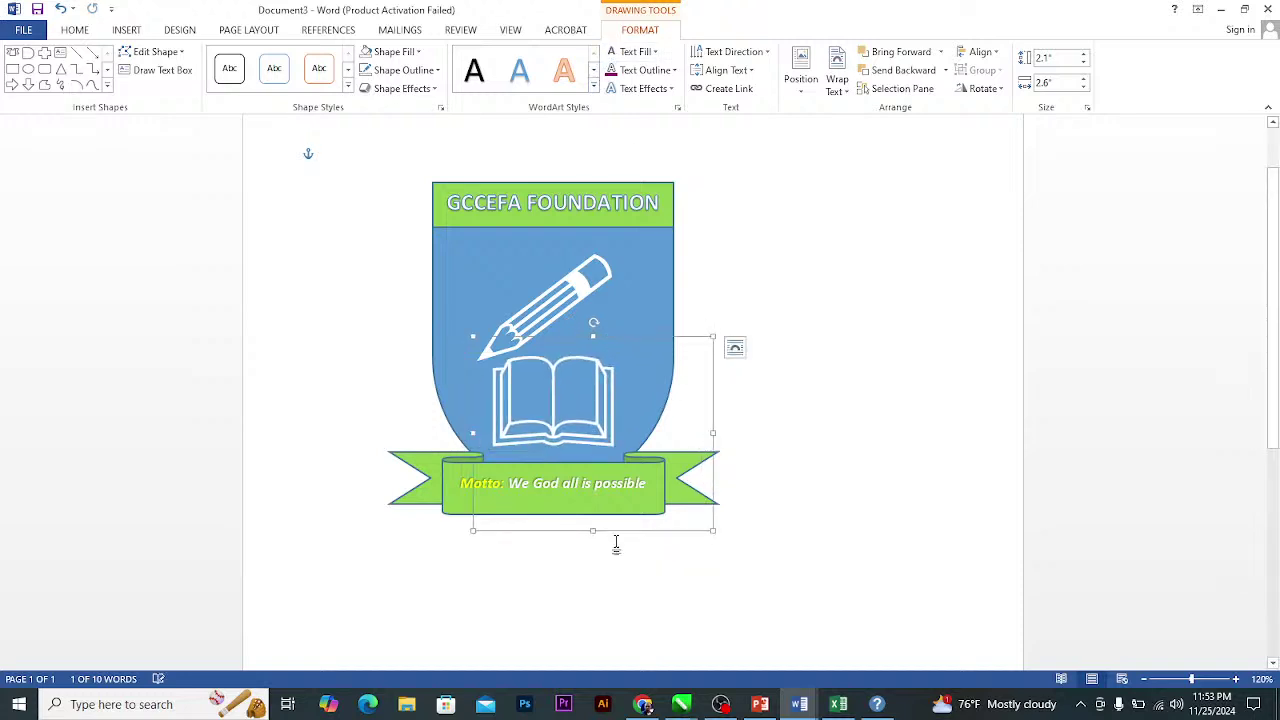
{"action": "left_click", "coordinate": [594, 534]}
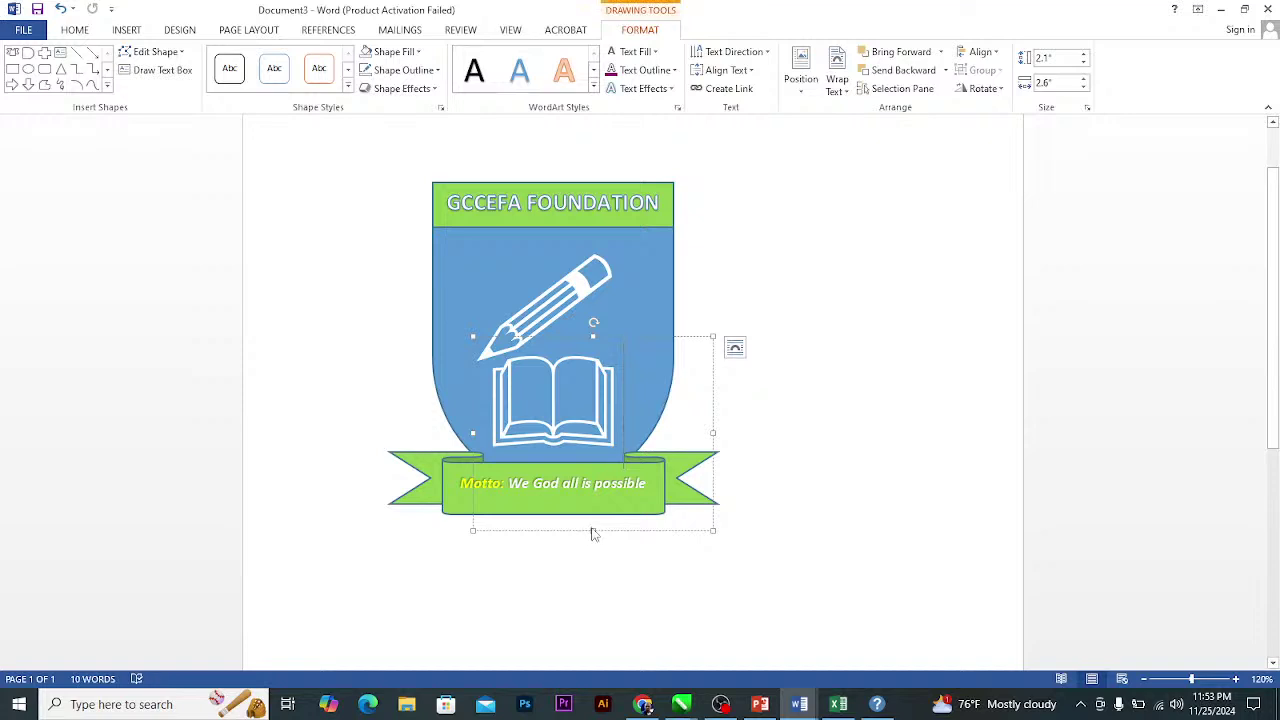
{"action": "left_click_drag", "start_coordinate": [593, 530], "coordinate": [593, 455]}
{"action": "left_click_drag", "start_coordinate": [713, 395], "coordinate": [635, 395]}
Move the pencil symbol slightly up and to the right so it sits clear above the book.
{"action": "left_click", "coordinate": [598, 319]}
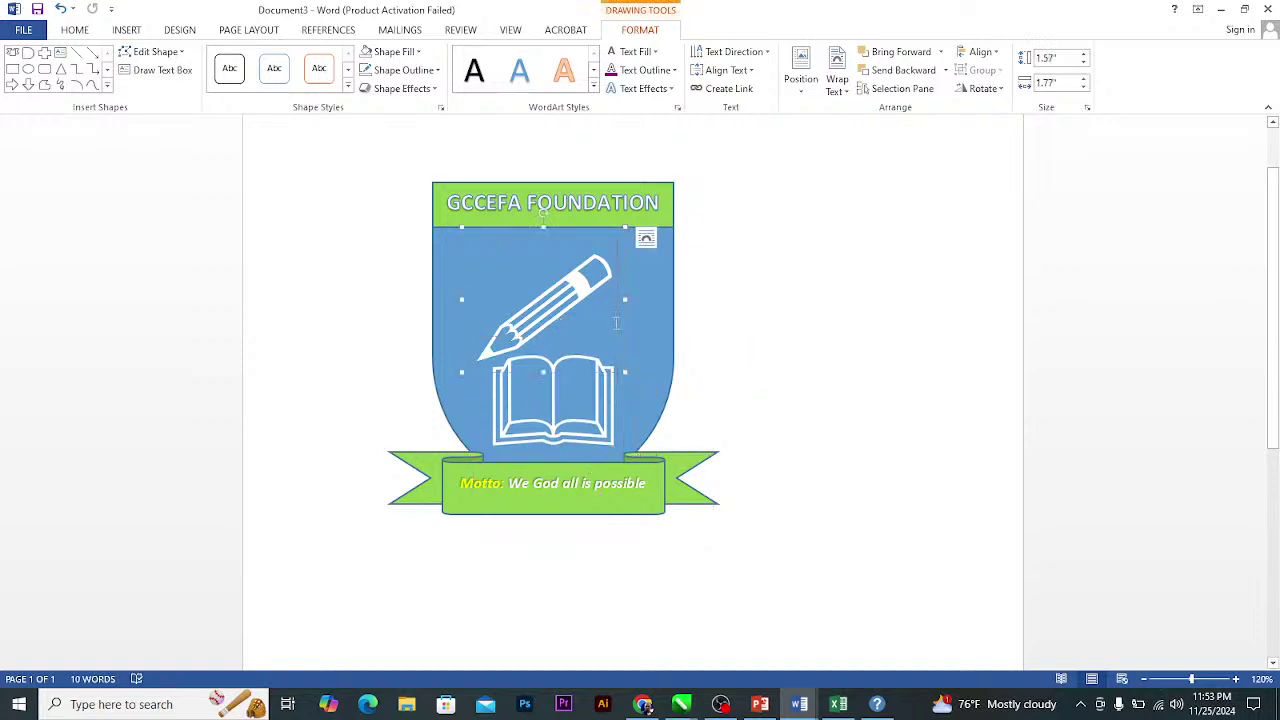
{"action": "mouse_move", "coordinate": [630, 319]}
{"action": "left_mouse_down"}
{"action": "mouse_move", "coordinate": [643, 323]}
{"action": "mouse_move", "coordinate": [631, 319]}
{"action": "mouse_move", "coordinate": [644, 310]}
{"action": "left_mouse_up"}
{"action": "key", "text": "ctrl+z"}
{"action": "left_click", "coordinate": [611, 317]}
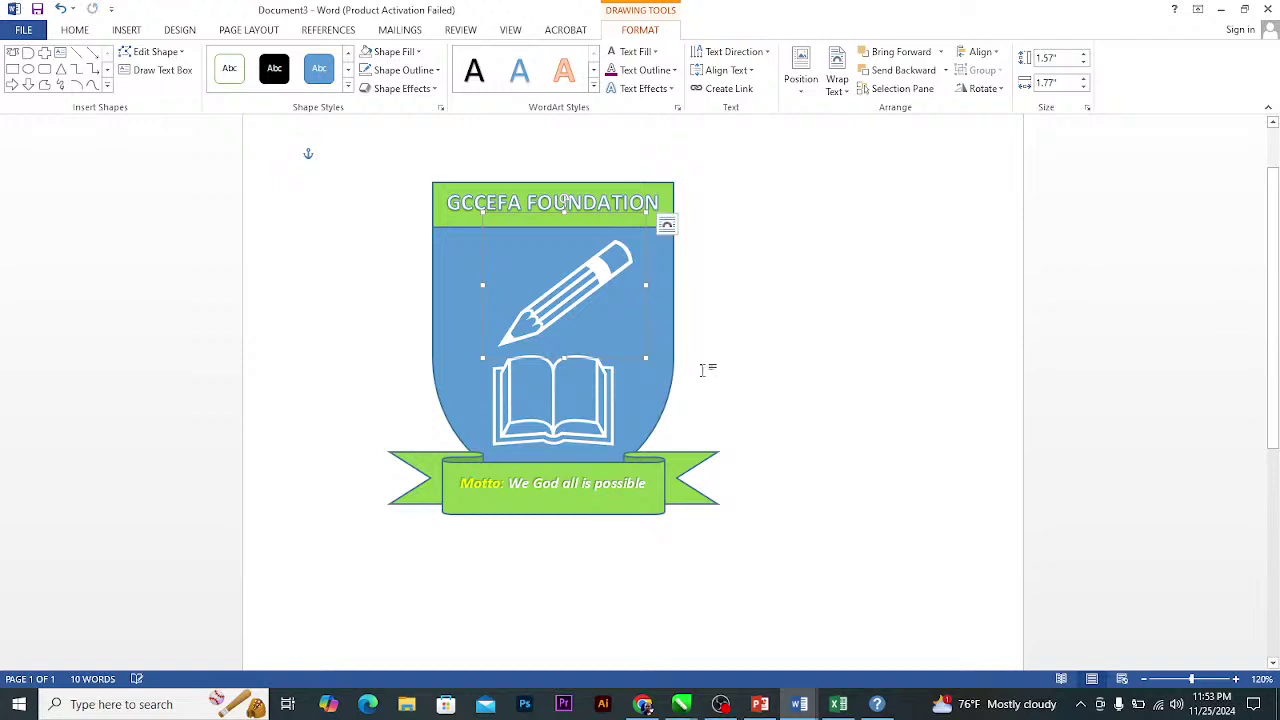
Try to move the blue shield body away from the rest of the logo, and undo the move.
{"action": "left_click", "coordinate": [641, 598]}
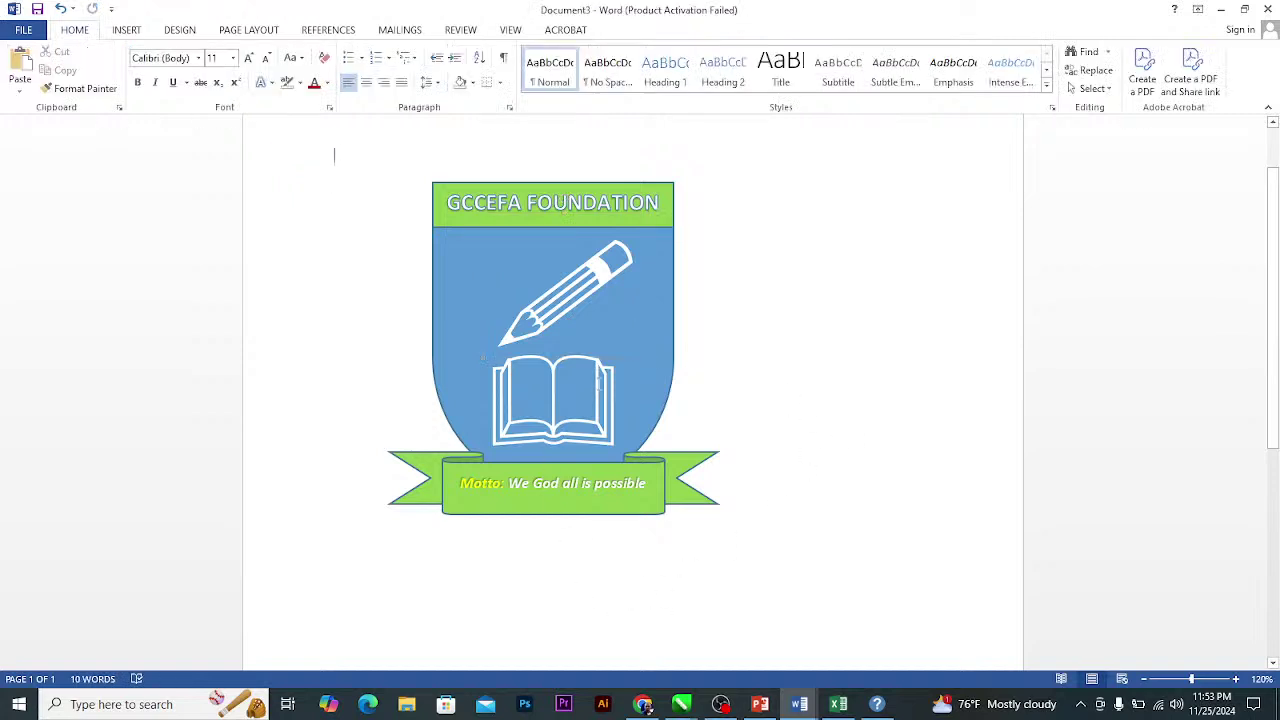
{"action": "left_click_drag", "start_coordinate": [666, 305], "coordinate": [1044, 354]}
{"action": "key", "text": "ctrl+z"}
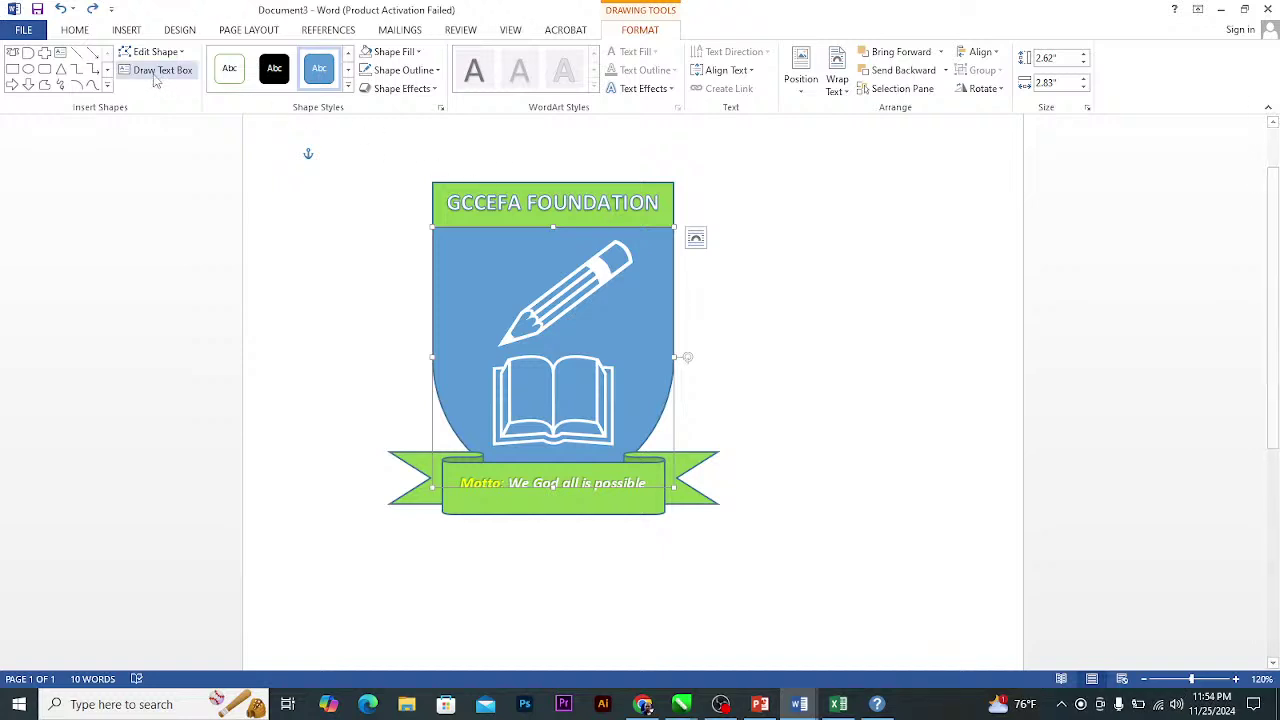
{"action": "left_click", "coordinate": [80, 32]}
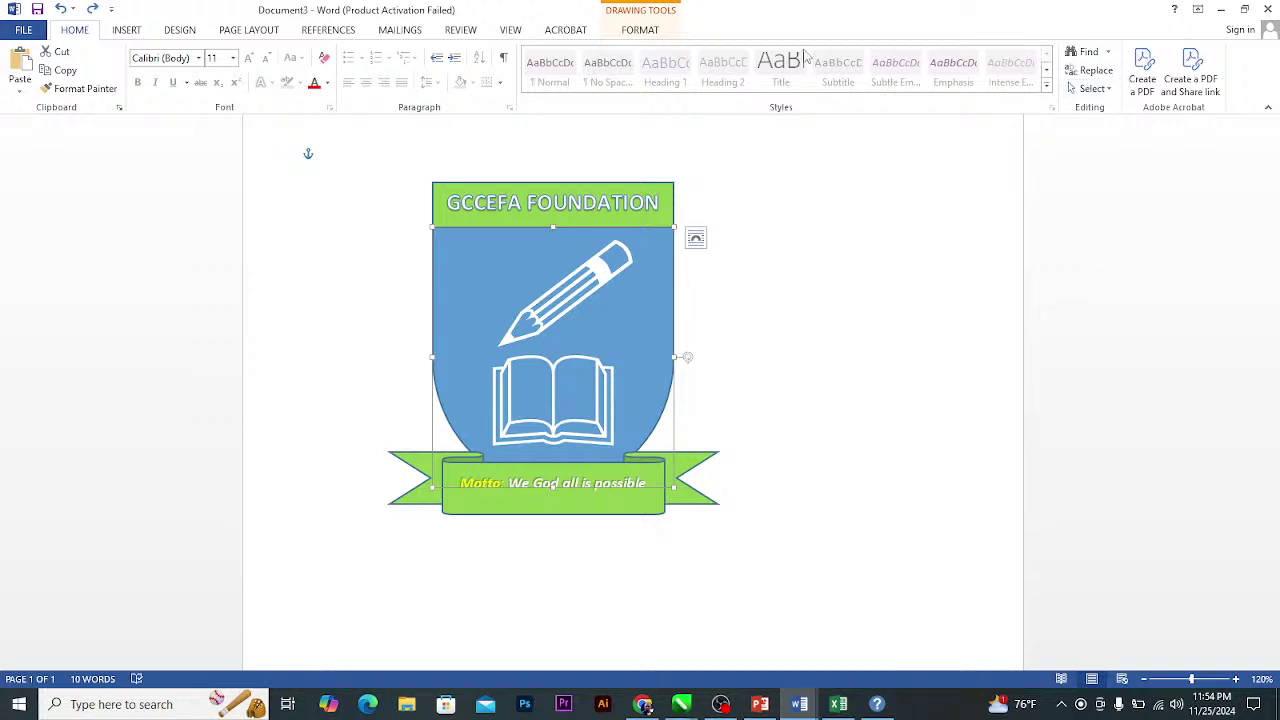
{"action": "left_click", "coordinate": [640, 30]}
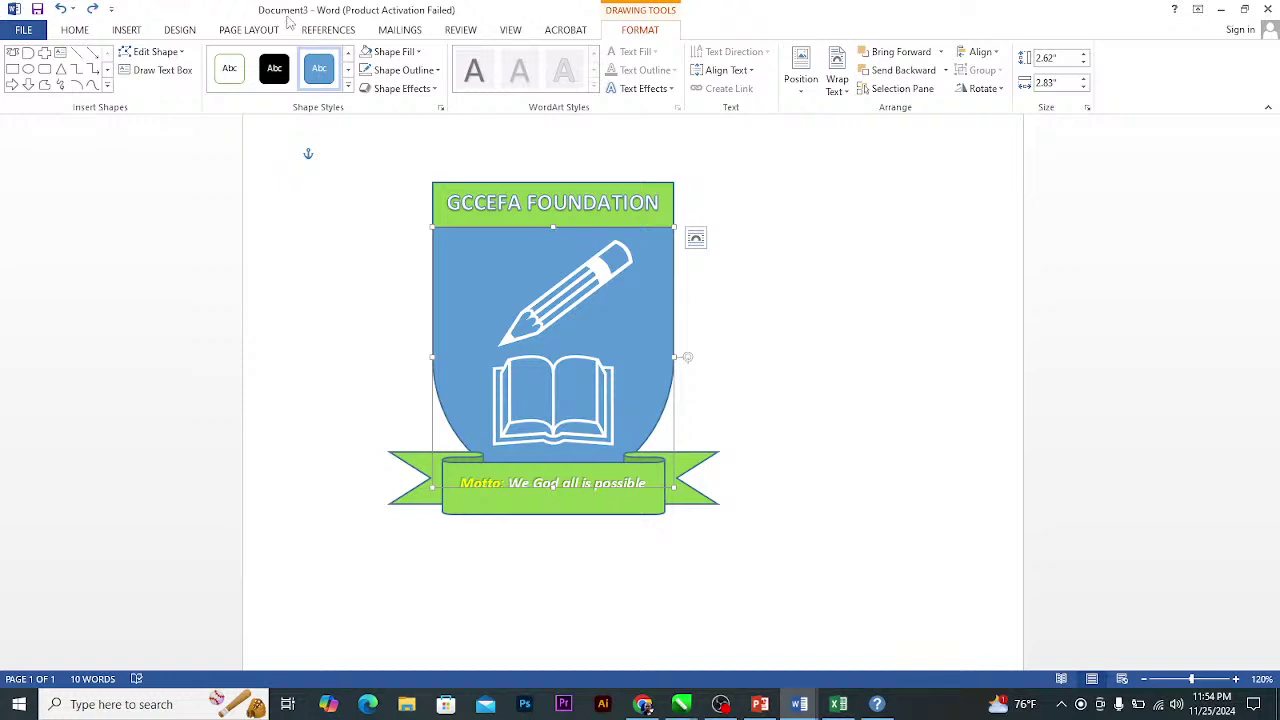
{"action": "left_click", "coordinate": [127, 30]}
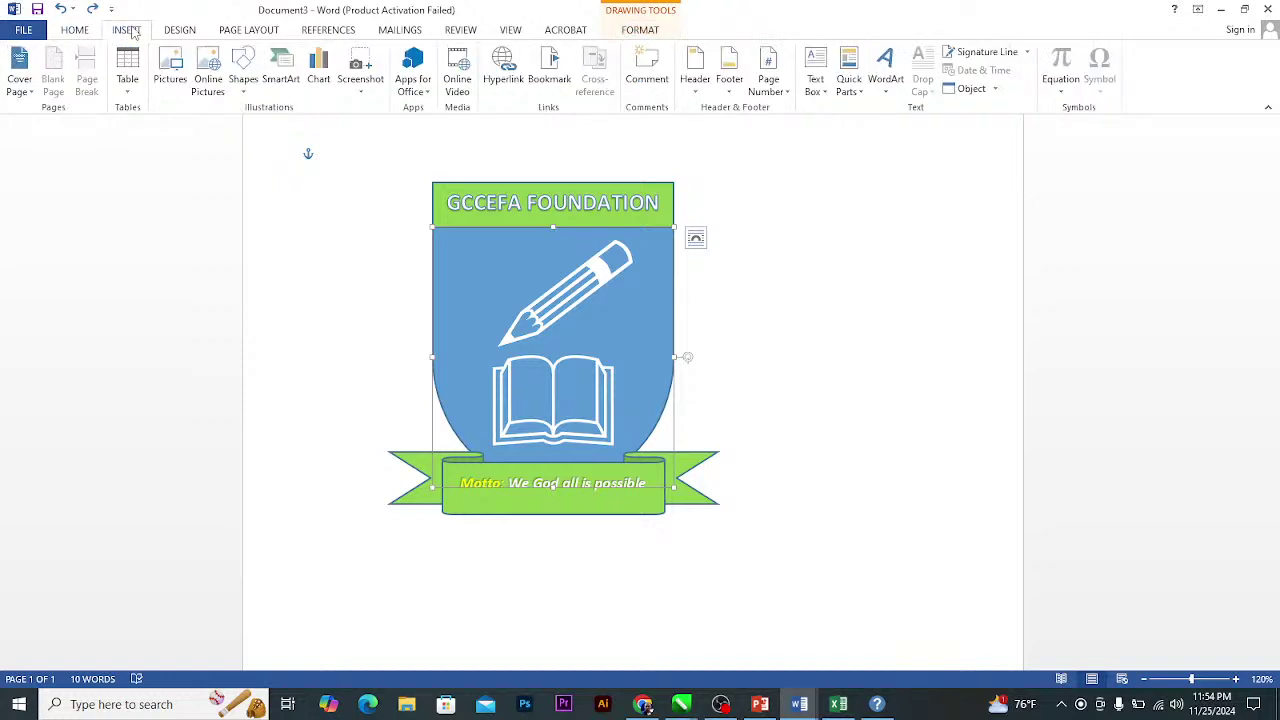
Select all the objects of the GCCEFA FOUNDATION logo together and group them into one object.
{"action": "left_click", "coordinate": [72, 31]}
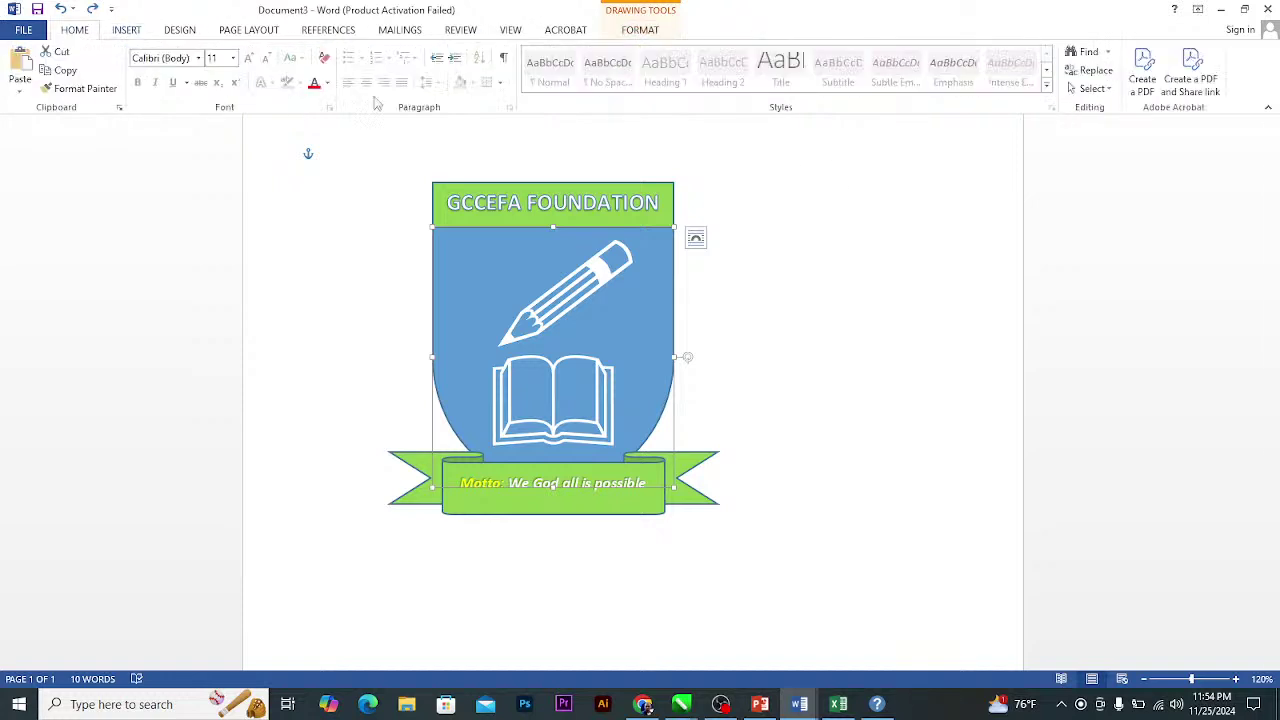
{"action": "left_click", "coordinate": [1106, 90]}
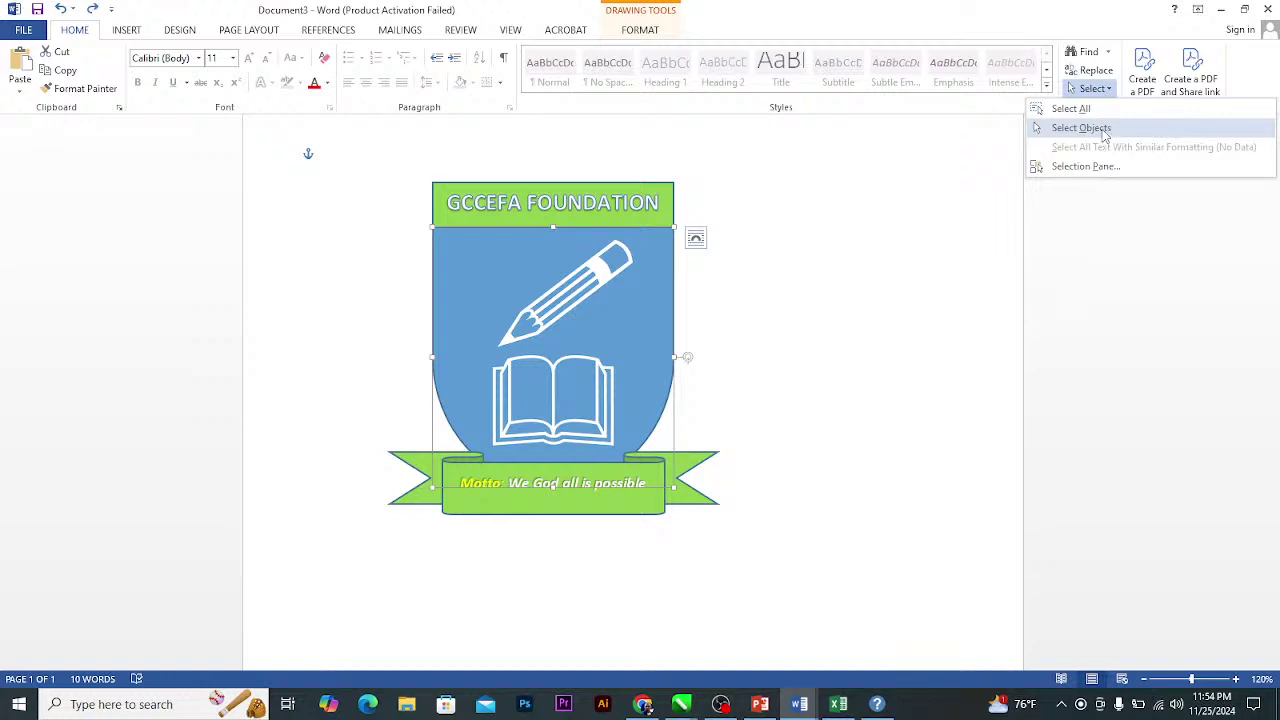
{"action": "left_click", "coordinate": [1081, 128]}
{"action": "left_click_drag", "start_coordinate": [985, 127], "coordinate": [248, 641]}
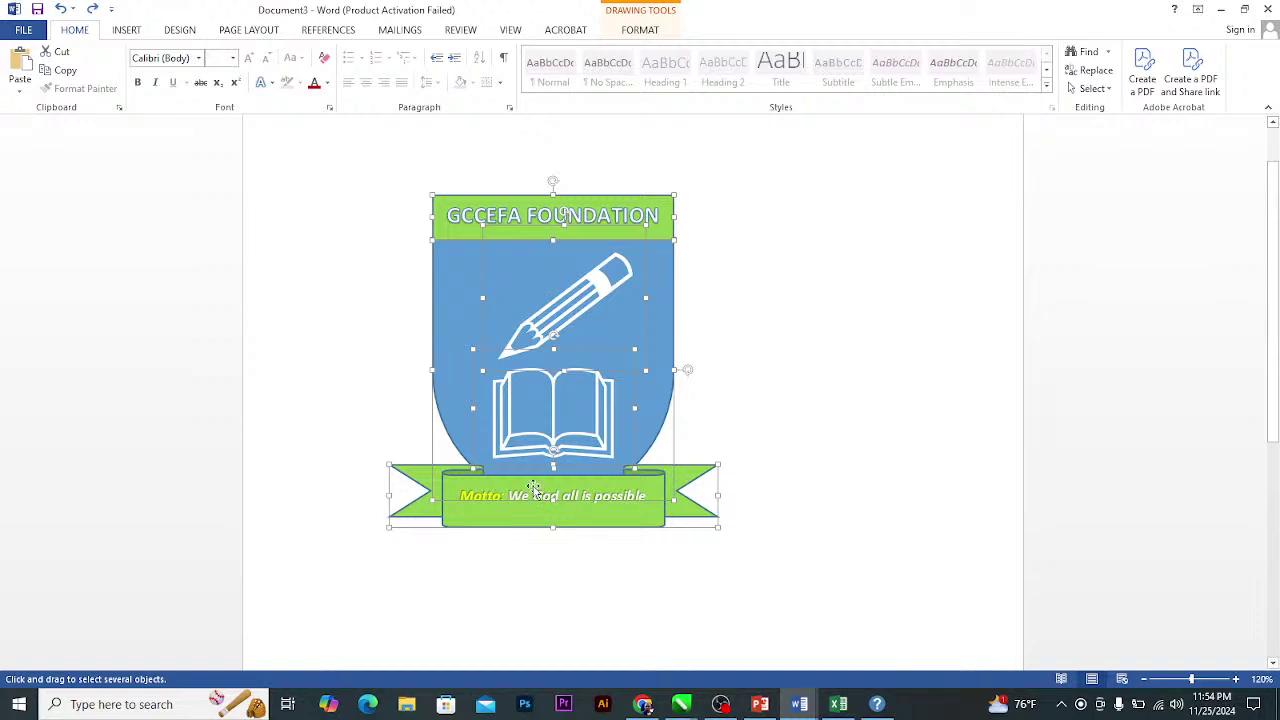
{"action": "left_click", "coordinate": [640, 30]}
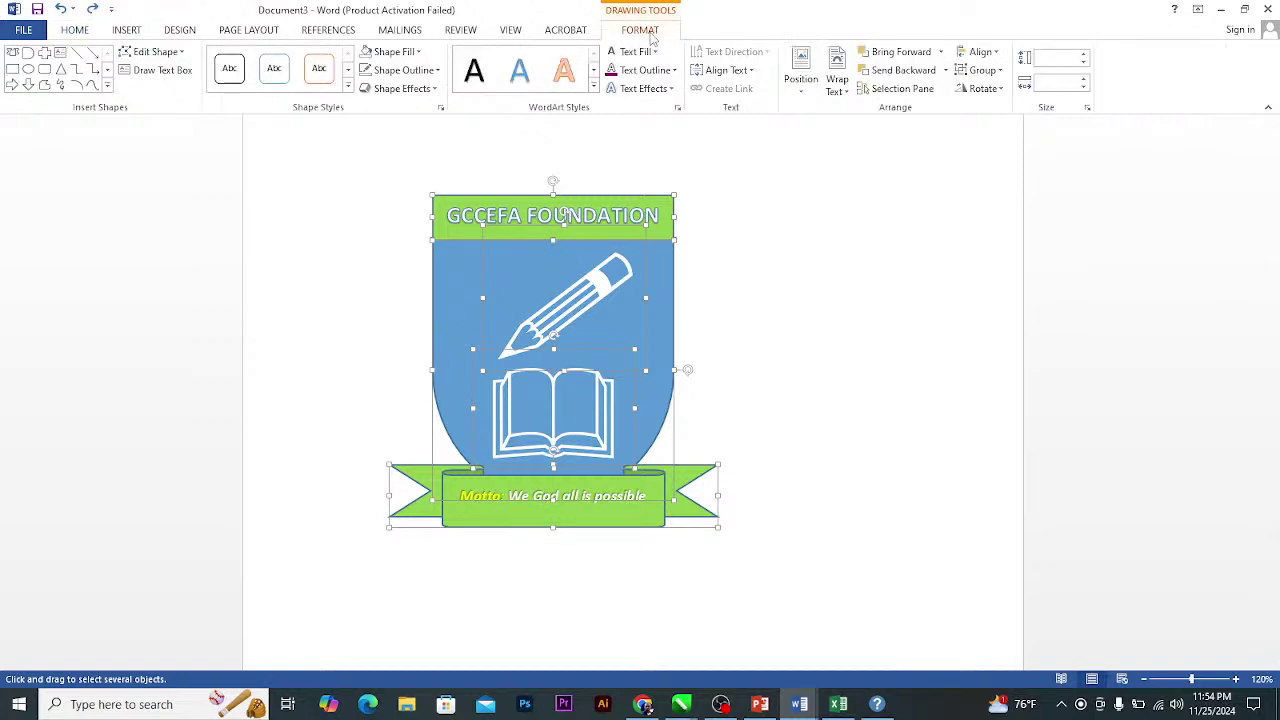
{"action": "left_click", "coordinate": [990, 72]}
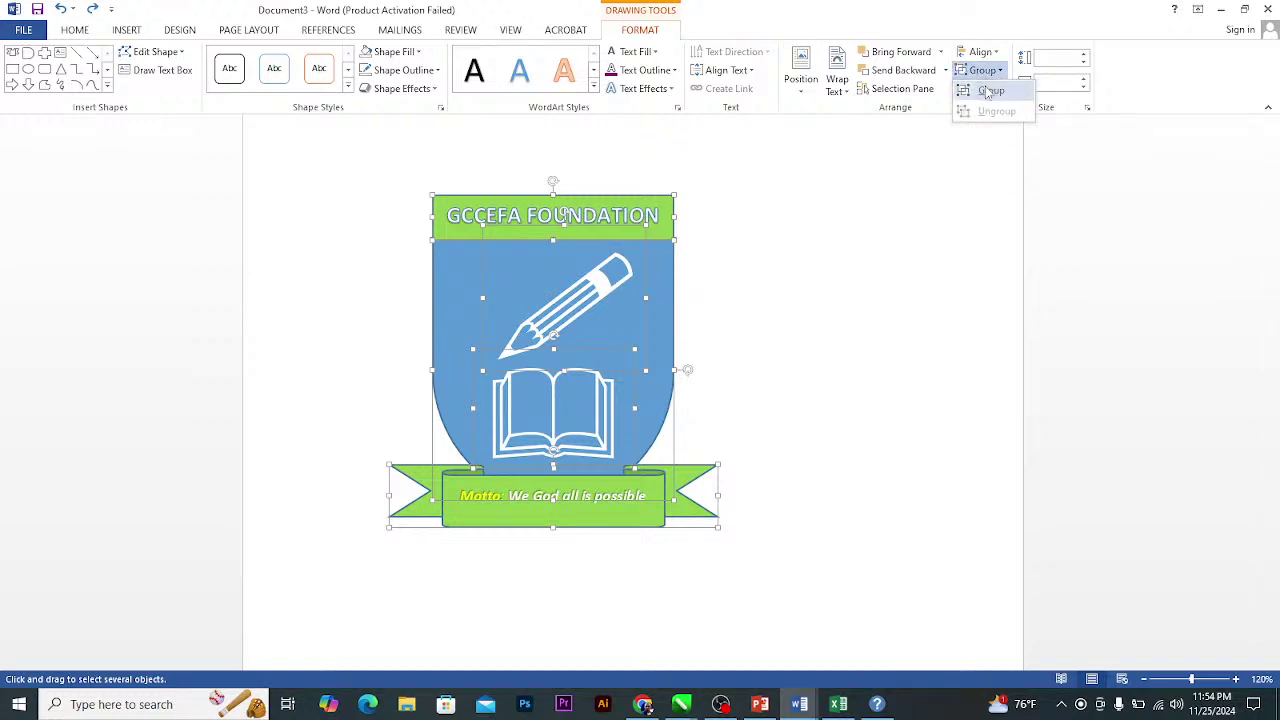
{"action": "left_click", "coordinate": [987, 91]}
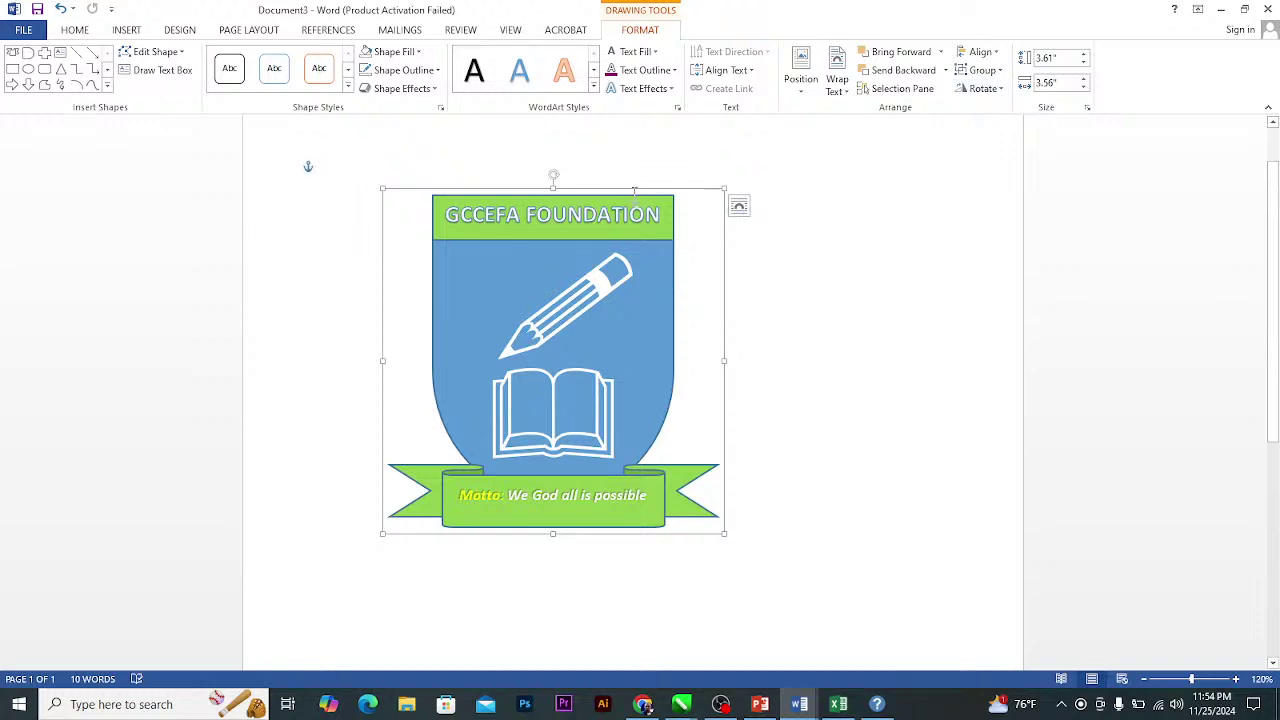
Move the grouped logo as one piece to the horizontal centre and lower half of the page.
{"action": "left_click_drag", "start_coordinate": [635, 188], "coordinate": [700, 212]}
{"action": "scroll", "coordinate": [662, 290], "scroll_direction": "down", "scroll_amount": 3}
{"action": "scroll", "coordinate": [662, 290], "scroll_direction": "down", "scroll_amount": 3}
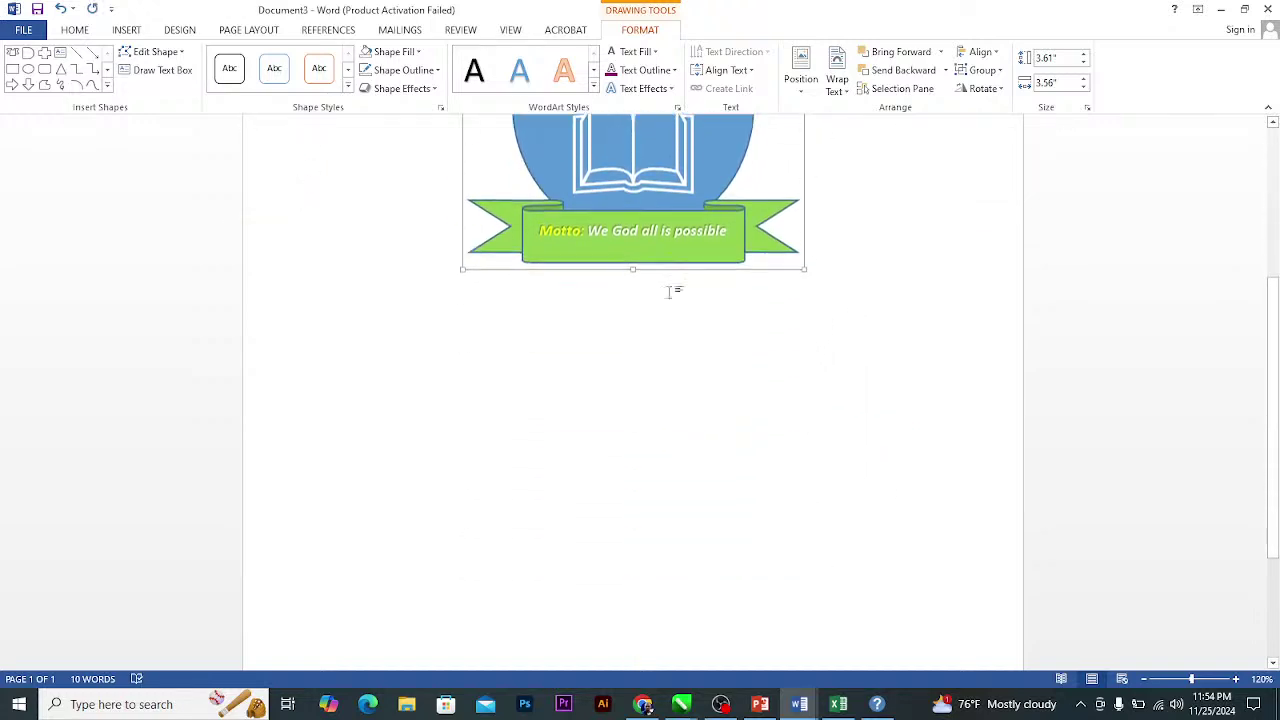
{"action": "scroll", "coordinate": [662, 290], "scroll_direction": "up", "scroll_amount": 6}
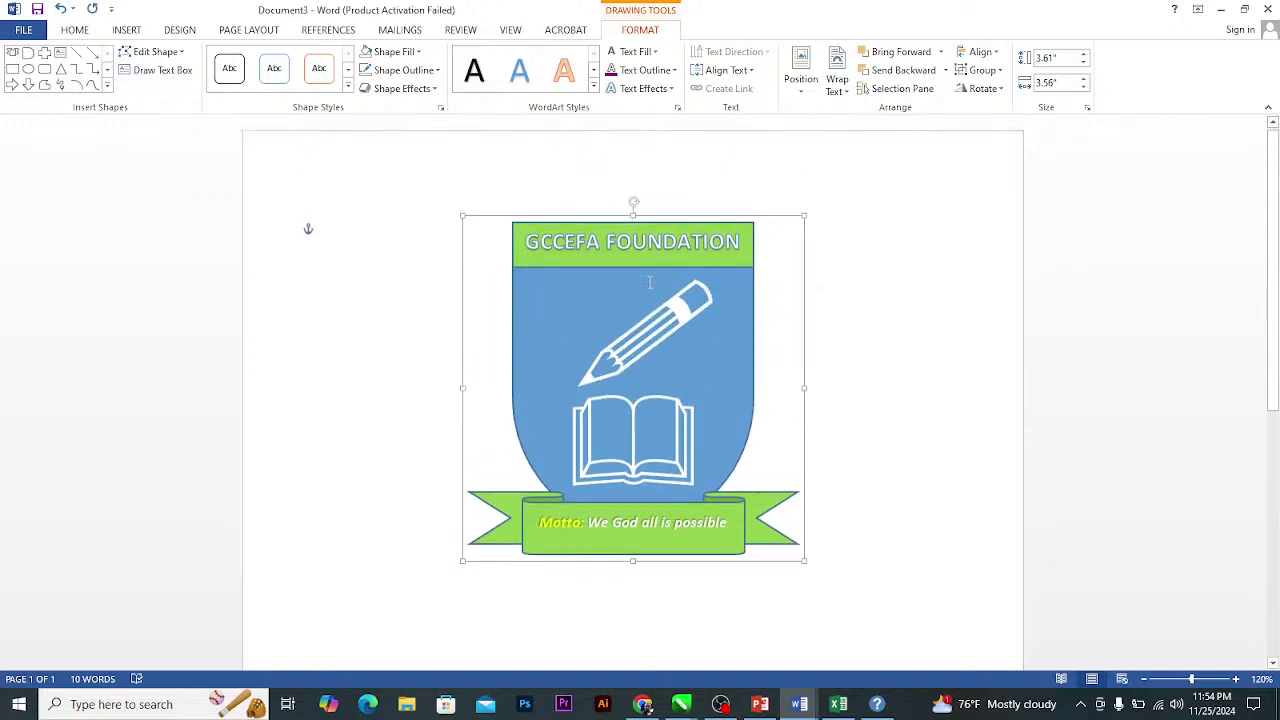
{"action": "left_click_drag", "start_coordinate": [658, 216], "coordinate": [638, 512]}
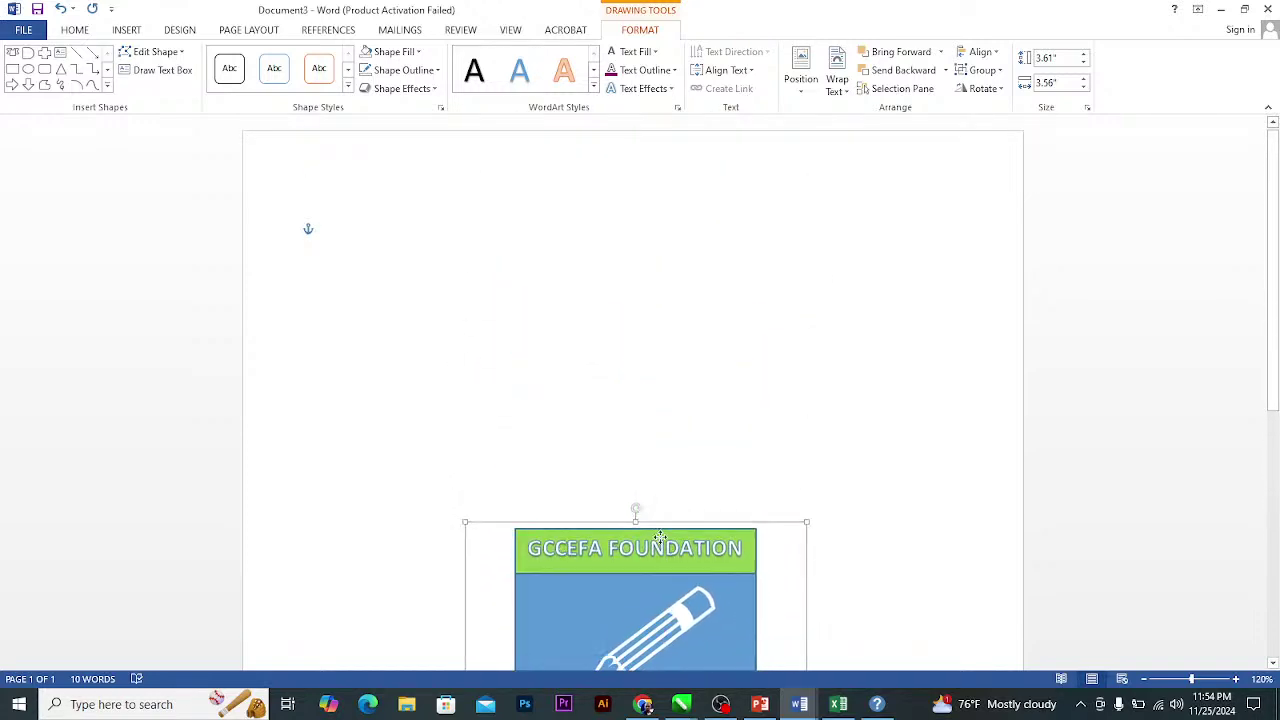
{"action": "scroll", "coordinate": [686, 460], "scroll_direction": "down", "scroll_amount": 8}
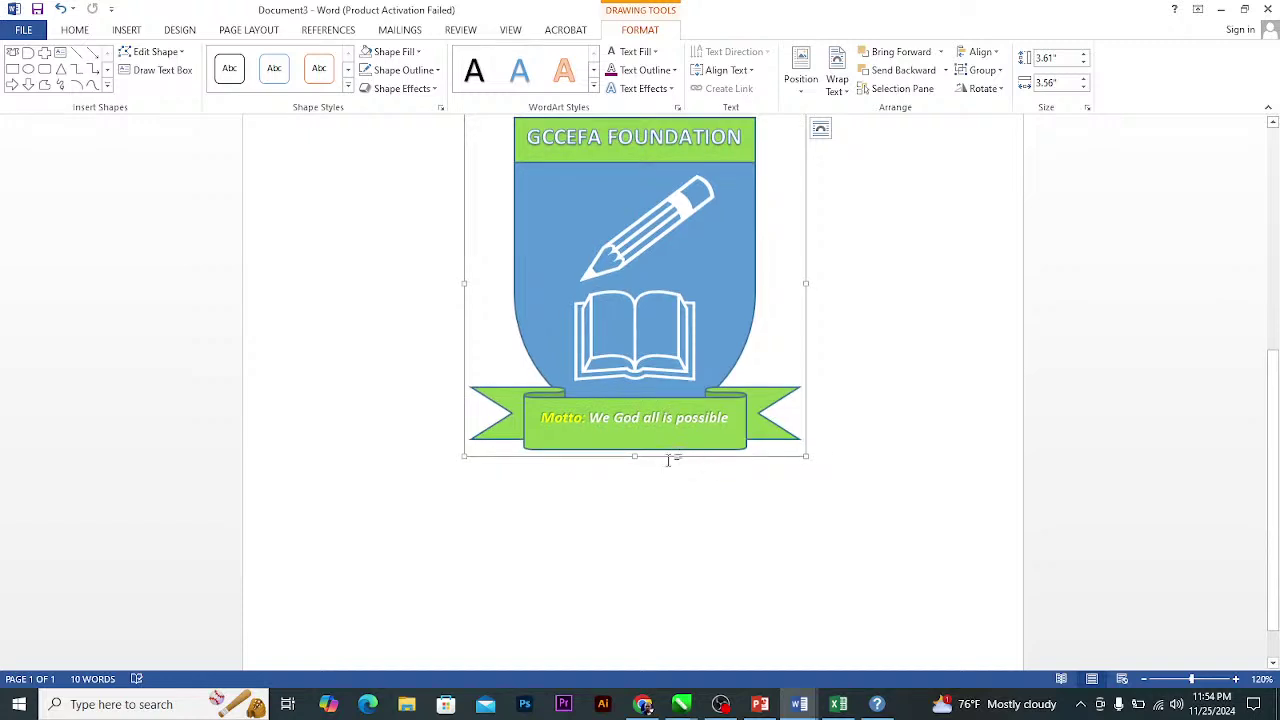
{"action": "scroll", "coordinate": [740, 482], "scroll_direction": "down", "scroll_amount": 1}
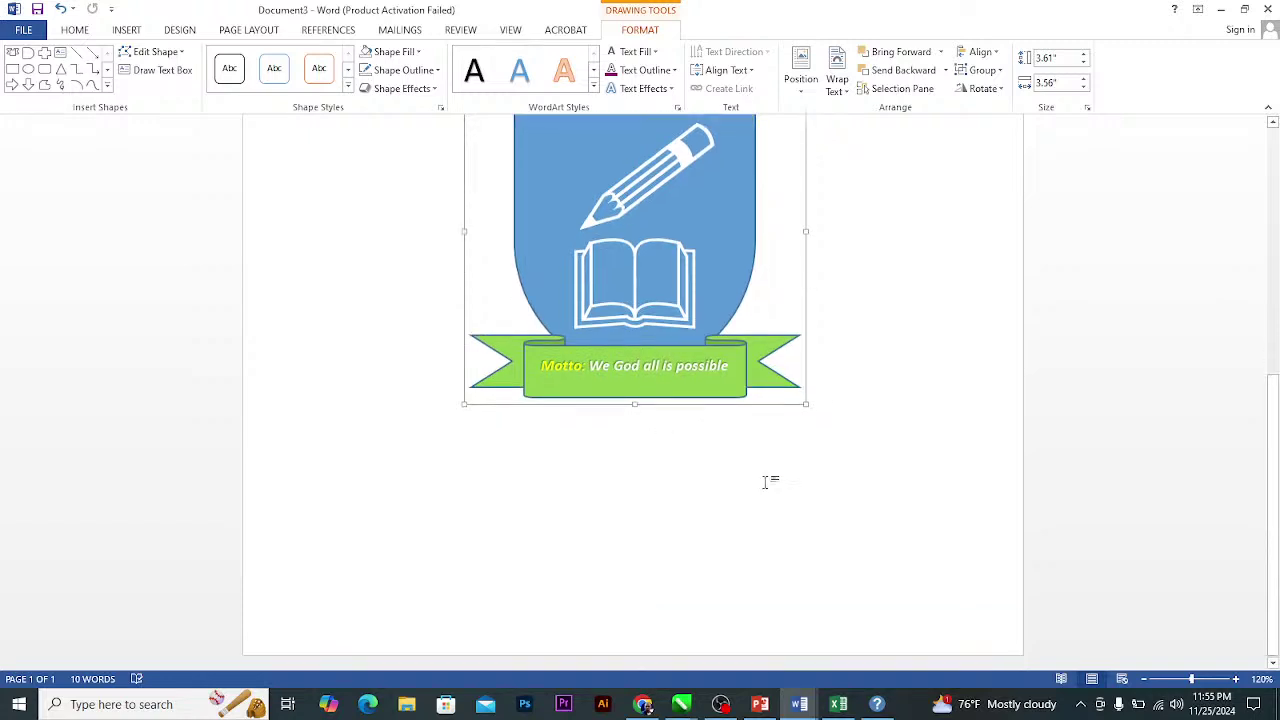
Insert a page break ahead of the logo to leave an empty first page for a new drawing.
{"action": "left_click", "coordinate": [764, 482]}
{"action": "key", "text": "ctrl+Return"}
{"action": "key", "text": "ctrl+z"}
{"action": "scroll", "coordinate": [700, 300], "scroll_direction": "up", "scroll_amount": 8}
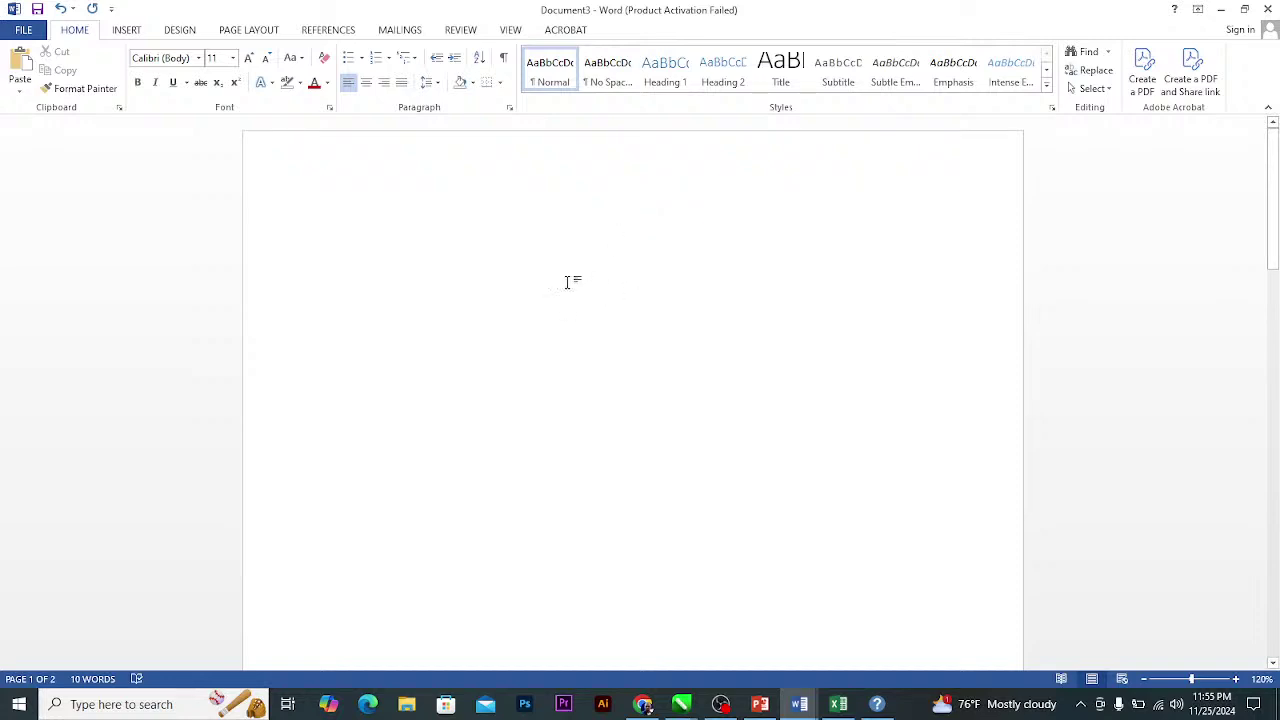
Draw a tall, narrow rectangle about 0.42" wide and 2.03" high on the empty first page.
{"action": "left_click", "coordinate": [127, 30]}
{"action": "left_click", "coordinate": [244, 90]}
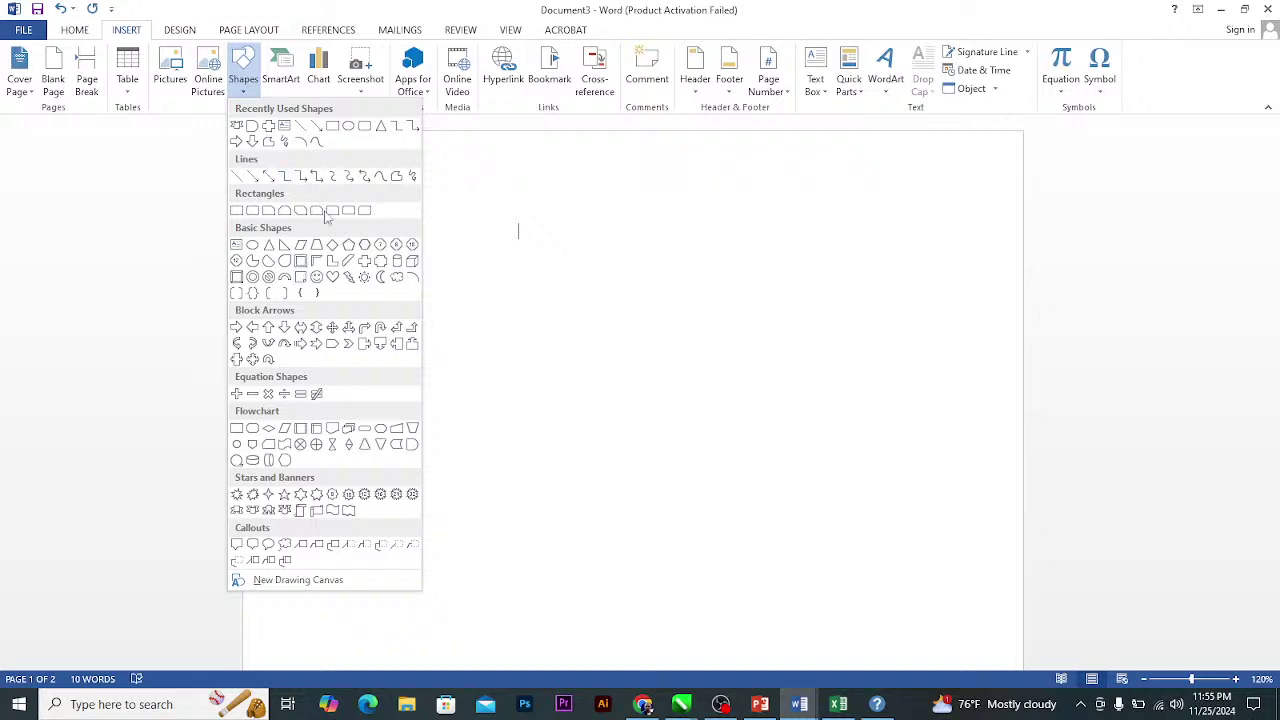
{"action": "left_click", "coordinate": [237, 211]}
{"action": "mouse_move", "coordinate": [367, 305]}
{"action": "left_mouse_down"}
{"action": "mouse_move", "coordinate": [408, 484]}
{"action": "mouse_move", "coordinate": [401, 510]}
{"action": "mouse_move", "coordinate": [406, 492]}
{"action": "left_mouse_up"}
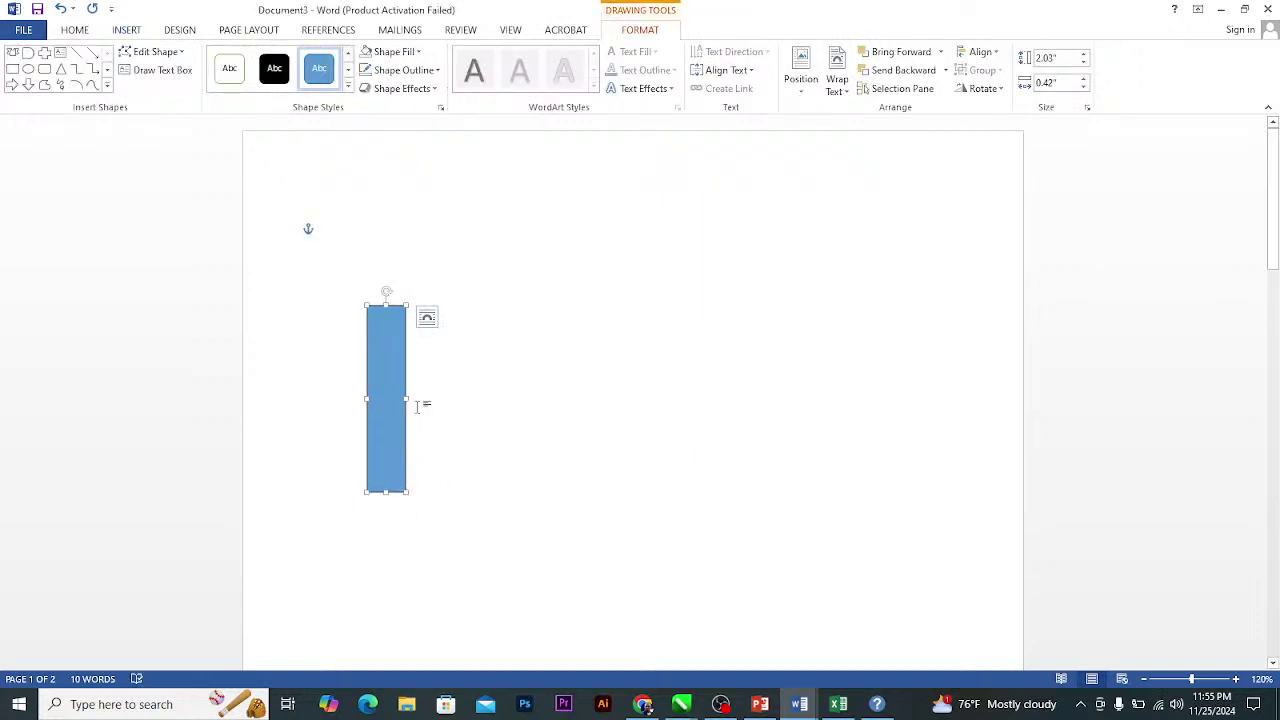
Duplicate the bar into two parallel uprights and rotate a third copy diagonally between them to form the letter N.
{"action": "mouse_move", "coordinate": [404, 405]}
{"action": "left_mouse_down"}
{"action": "mouse_move", "coordinate": [417, 409]}
{"action": "mouse_move", "coordinate": [413, 377]}
{"action": "mouse_move", "coordinate": [450, 385]}
{"action": "mouse_move", "coordinate": [451, 360]}
{"action": "mouse_move", "coordinate": [510, 378]}
{"action": "left_mouse_up"}
{"action": "key", "text": "ctrl+d"}
{"action": "left_click", "coordinate": [445, 378]}
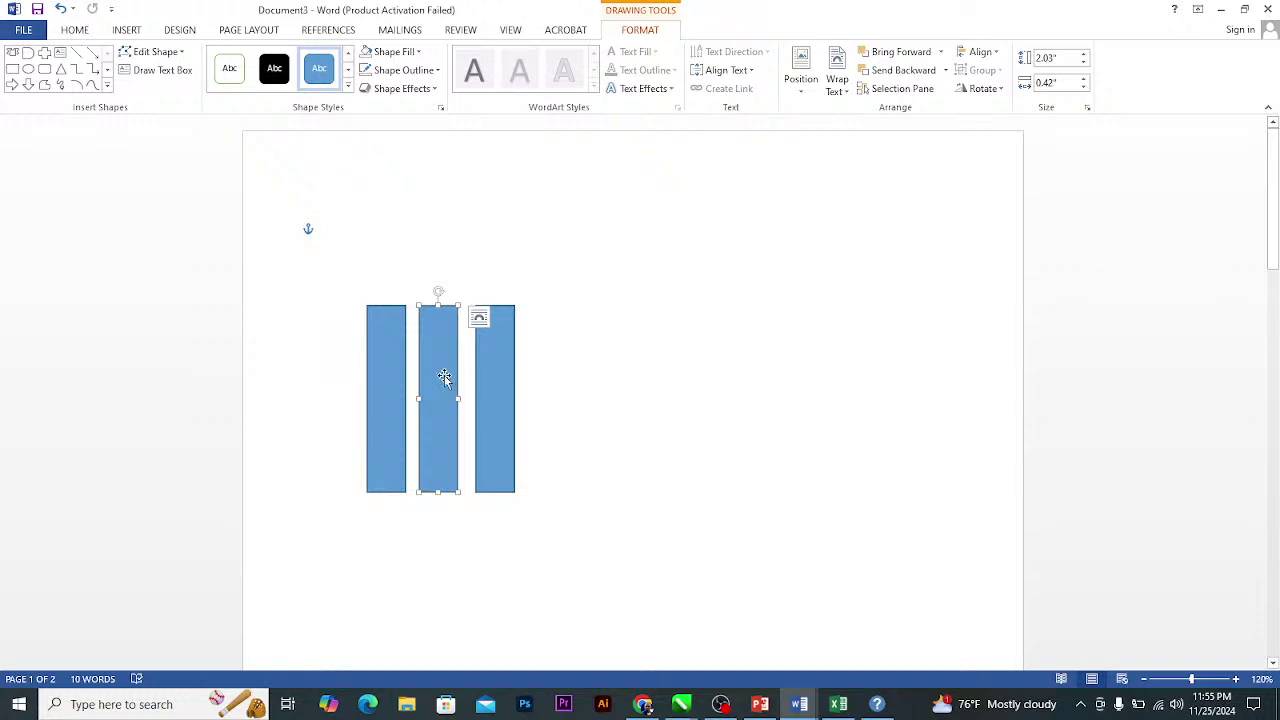
{"action": "left_click_drag", "start_coordinate": [438, 291], "coordinate": [385, 320]}
Place three more copies of the upright bar in a row to the right of the N.
{"action": "left_click", "coordinate": [505, 375]}
{"action": "left_click_drag", "start_coordinate": [510, 381], "coordinate": [634, 368]}
{"action": "left_click", "coordinate": [668, 318]}
{"action": "left_click_drag", "start_coordinate": [641, 381], "coordinate": [718, 386]}
Duplicate a bar, turn it horizontal across the tops of the two rightmost uprights, and shorten it to about 1.38".
{"action": "key", "text": "ctrl+d"}
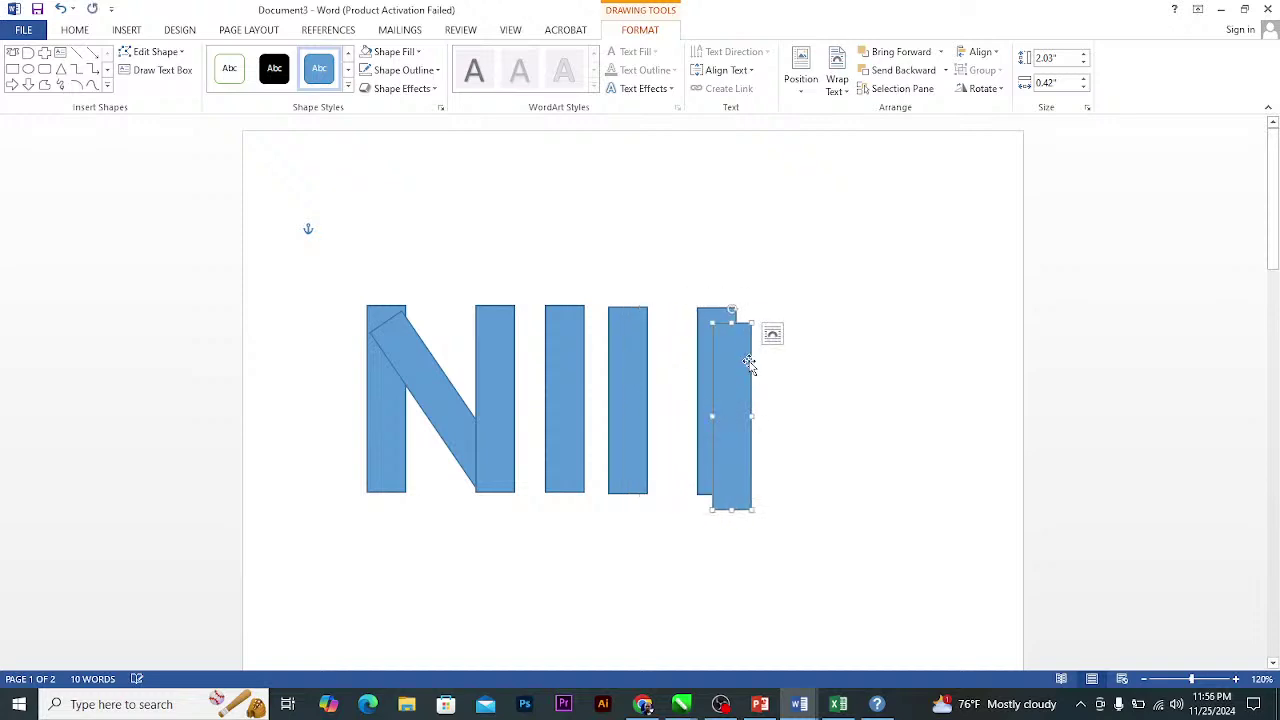
{"action": "left_click_drag", "start_coordinate": [738, 310], "coordinate": [818, 417]}
{"action": "left_click_drag", "start_coordinate": [727, 412], "coordinate": [697, 325]}
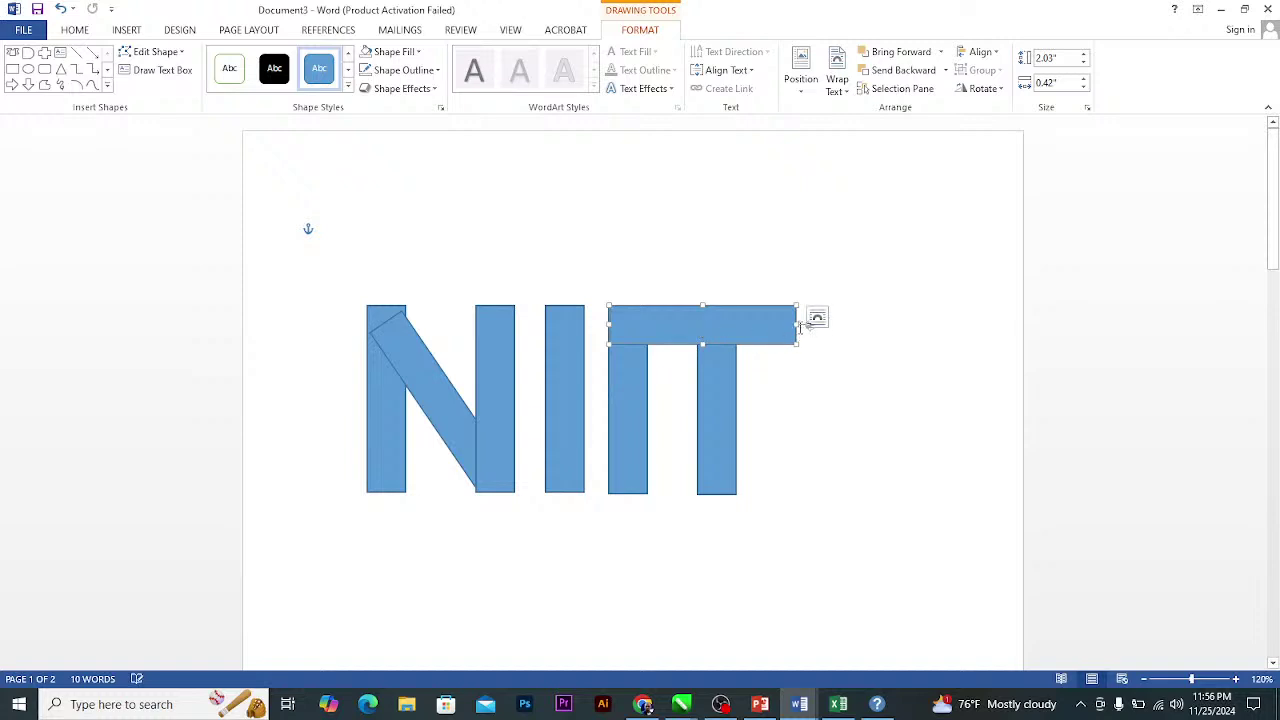
{"action": "left_click_drag", "start_coordinate": [795, 325], "coordinate": [594, 469]}
Copy the horizontal bar to add a crossbar between the two legs and an outward foot about 1.07" long on each.
{"action": "key", "text": "ctrl+c"}
{"action": "key", "text": "ctrl+v"}
{"action": "key", "text": "ctrl+v"}
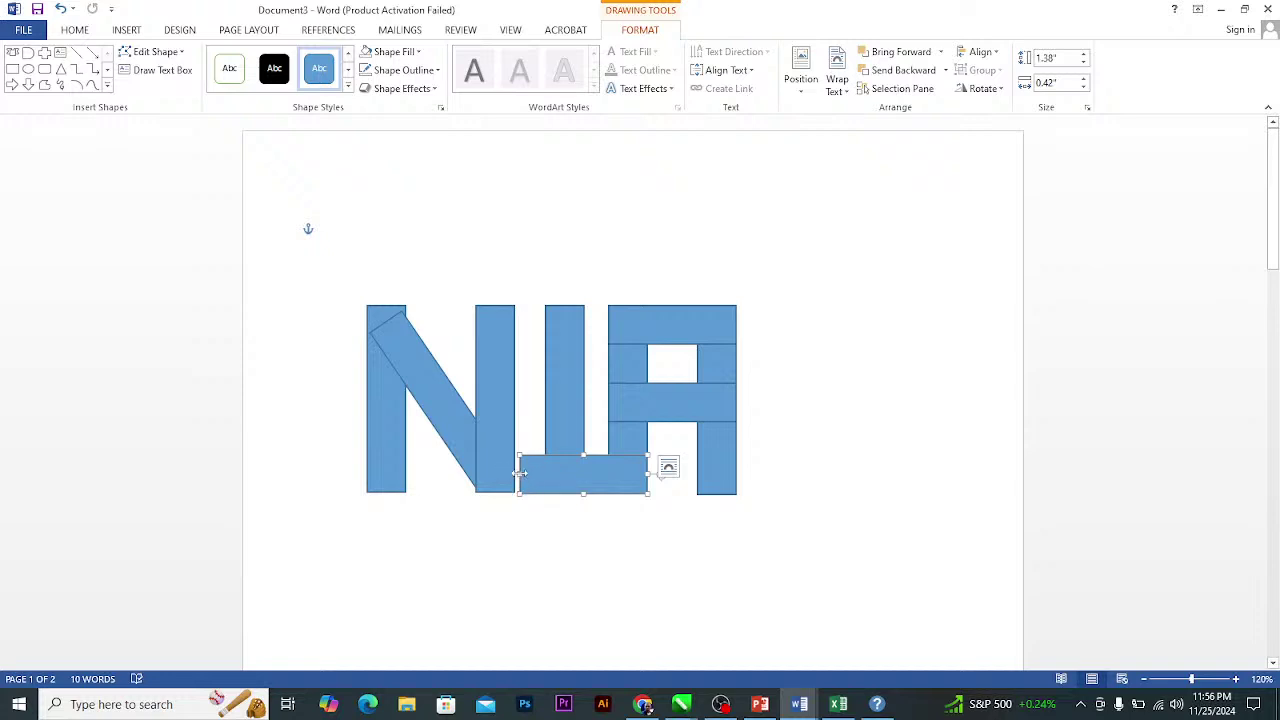
{"action": "left_click_drag", "start_coordinate": [519, 473], "coordinate": [733, 469]}
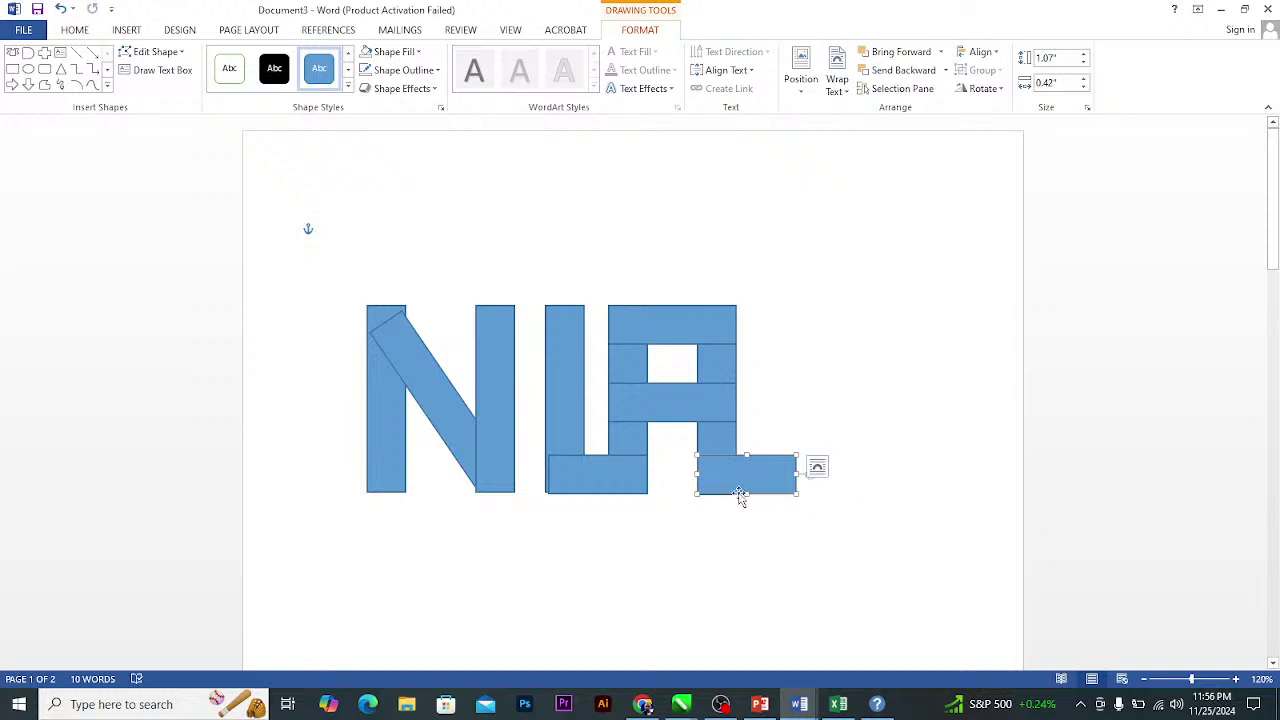
Shorten the standalone upright bar to about 1.5" and shift it with all the A-shaped letter's bars left, close to the N.
{"action": "left_click", "coordinate": [575, 426]}
{"action": "left_click_drag", "start_coordinate": [562, 492], "coordinate": [566, 443]}
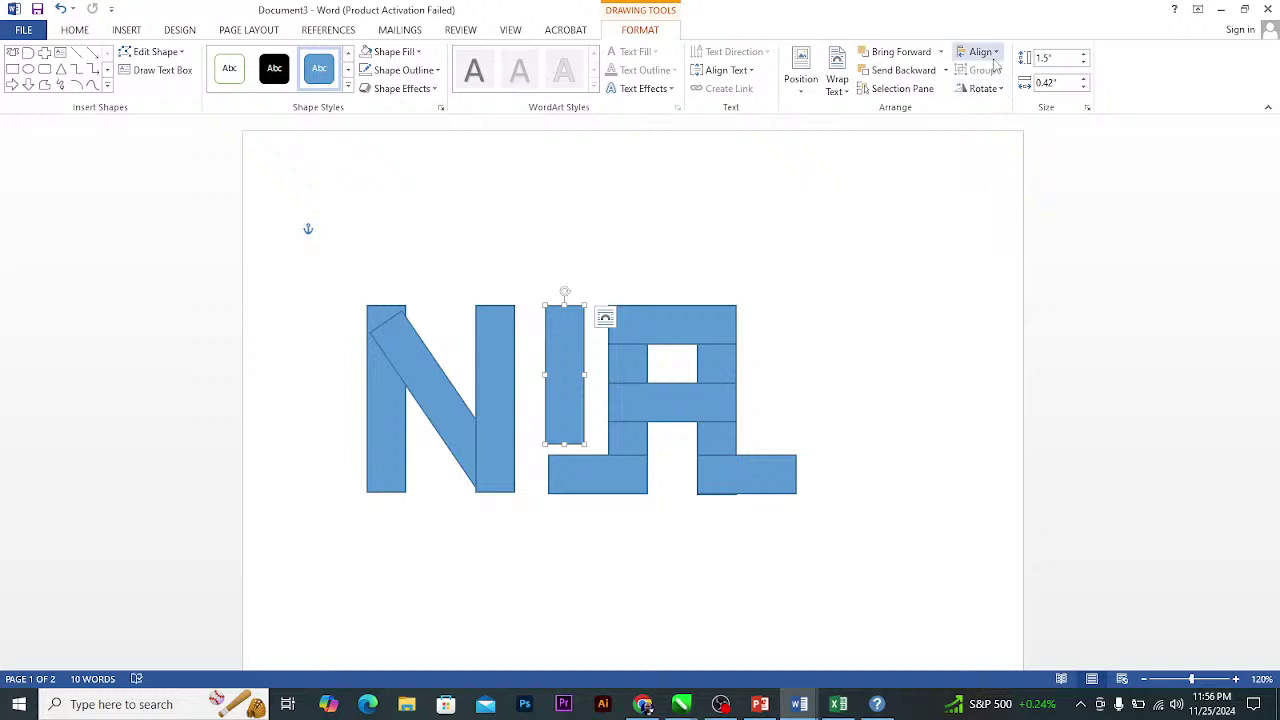
{"action": "left_click", "coordinate": [75, 30]}
{"action": "left_click", "coordinate": [1092, 88]}
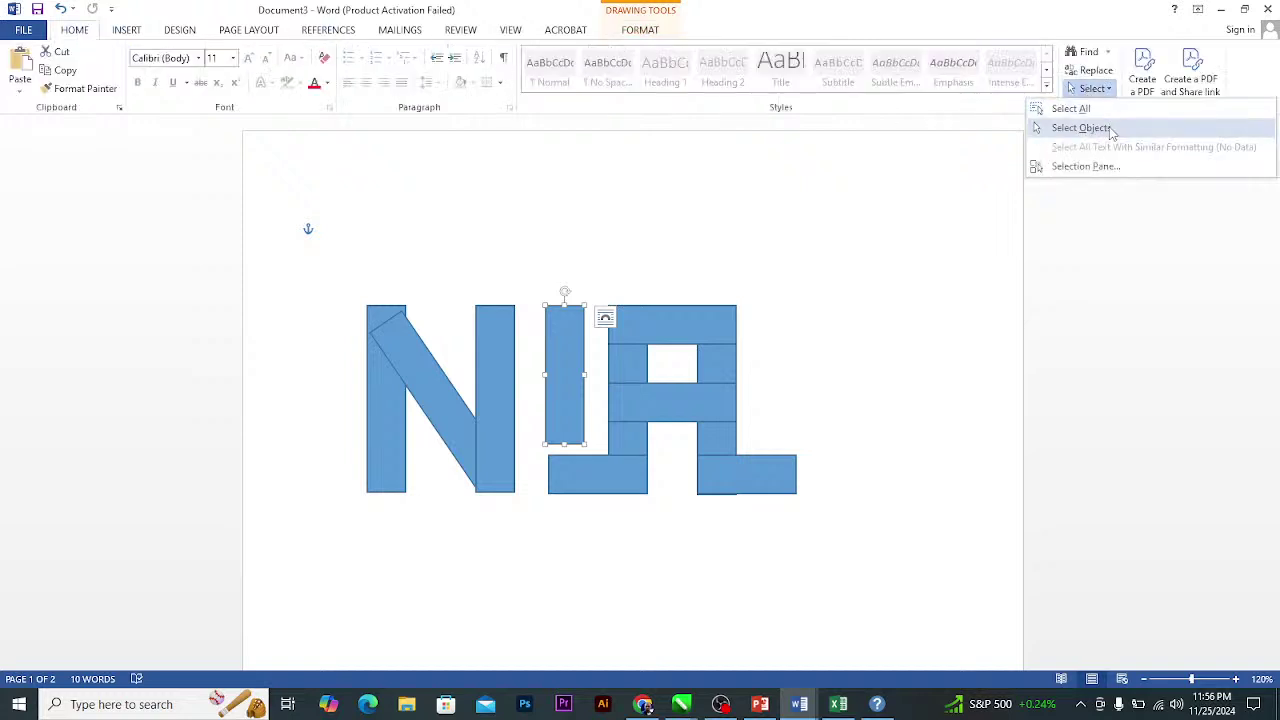
{"action": "left_click", "coordinate": [1082, 128]}
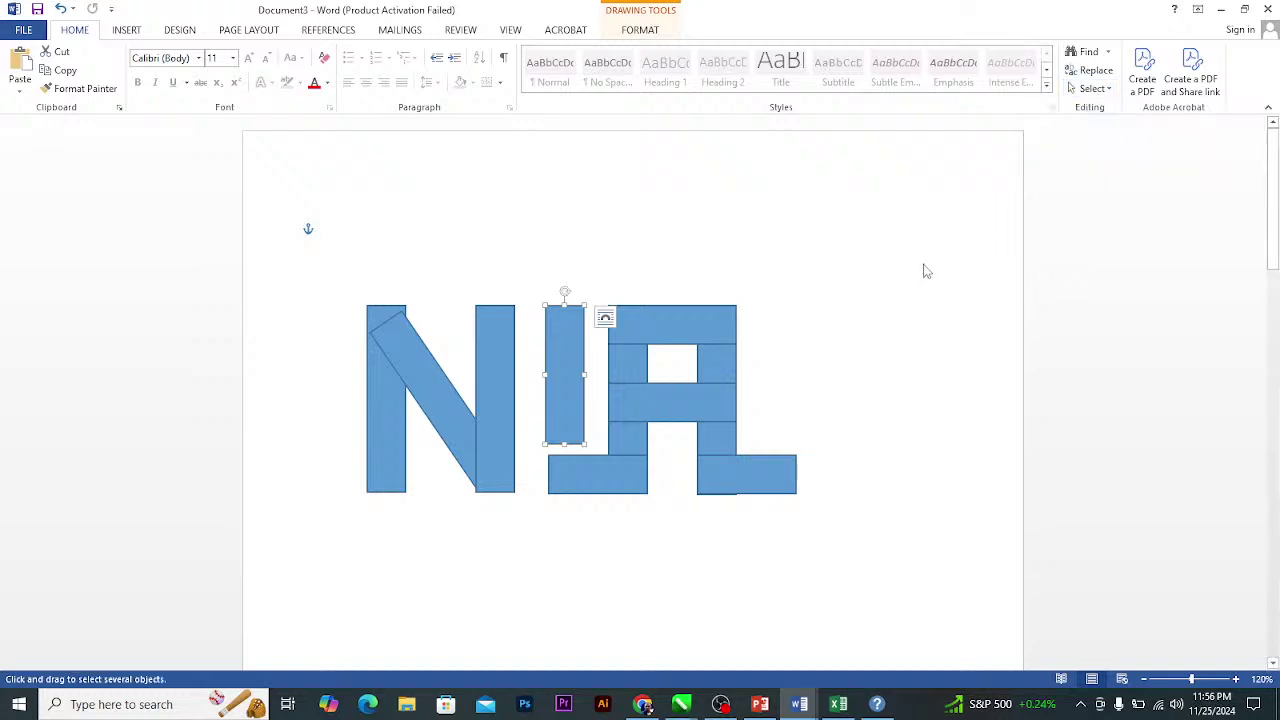
{"action": "left_click_drag", "start_coordinate": [916, 228], "coordinate": [529, 538]}
{"action": "key", "text": "ctrl+Left"}
{"action": "key", "text": "Left"}
{"action": "key", "text": "Left"}
{"action": "key", "text": "Left"}
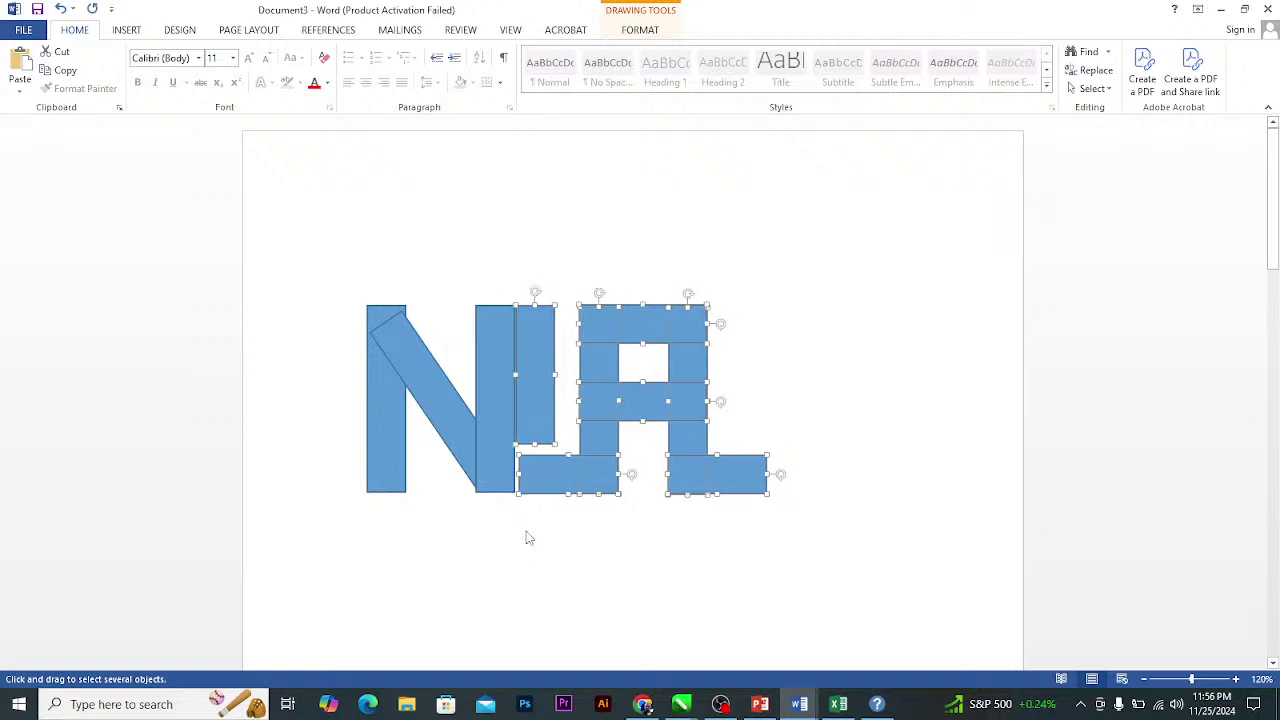
{"action": "key", "text": "Right"}
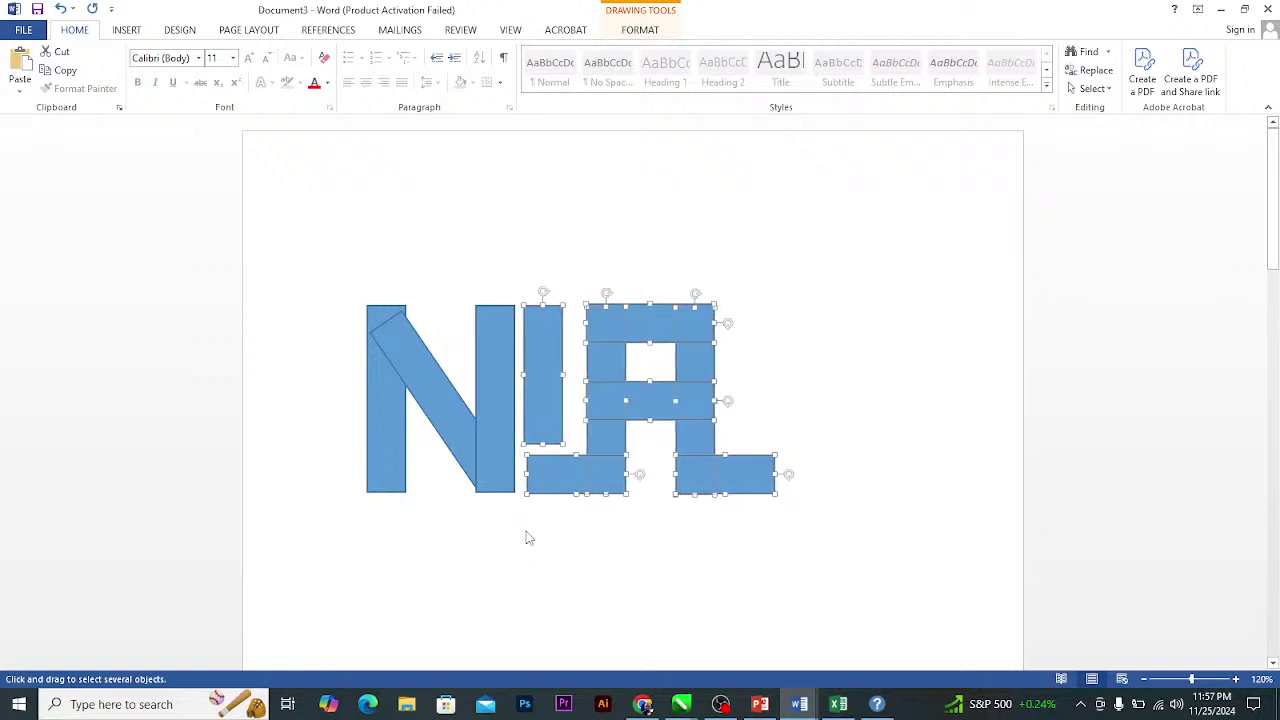
{"action": "key", "text": "ctrl+Left"}
{"action": "key", "text": "ctrl+Left"}
{"action": "key", "text": "ctrl+Left"}
{"action": "key", "text": "ctrl+Left"}
{"action": "key", "text": "ctrl+Left"}
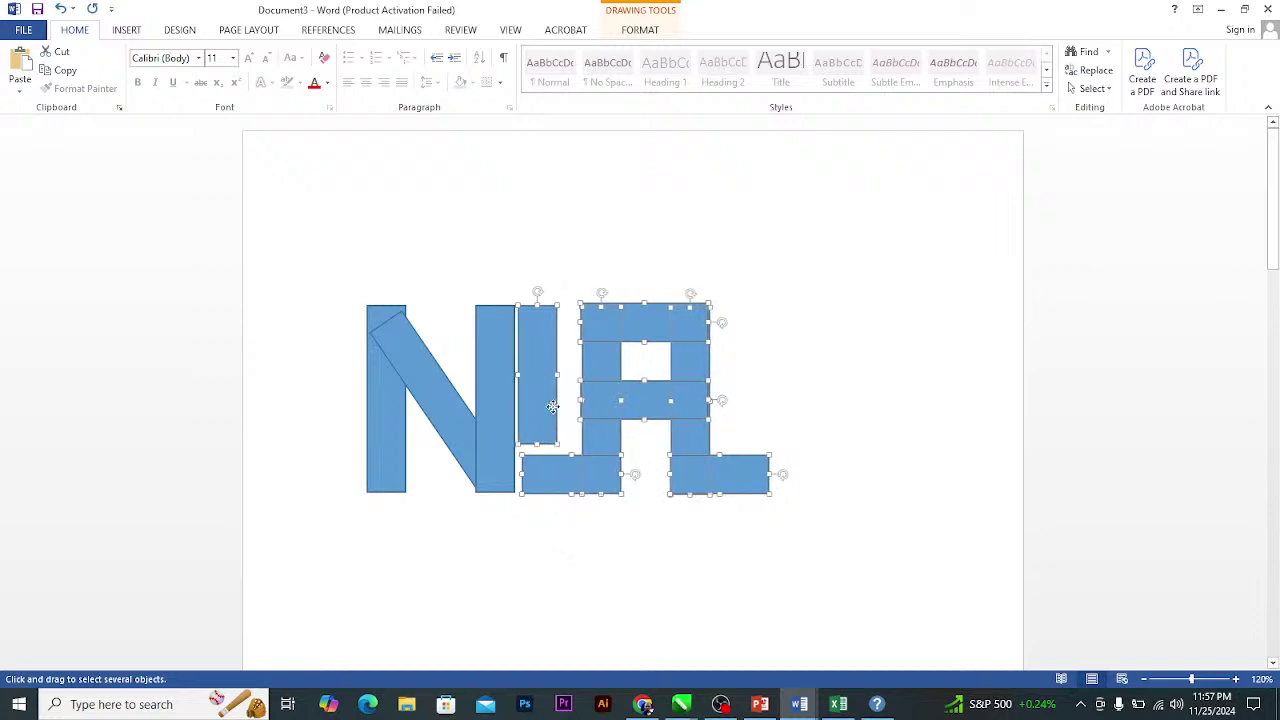
Select only the short upright bar and nudge it slightly right, between the N and the A-shaped letter.
{"action": "left_click", "coordinate": [1093, 88]}
{"action": "left_click", "coordinate": [1090, 127]}
{"action": "left_click", "coordinate": [1093, 88]}
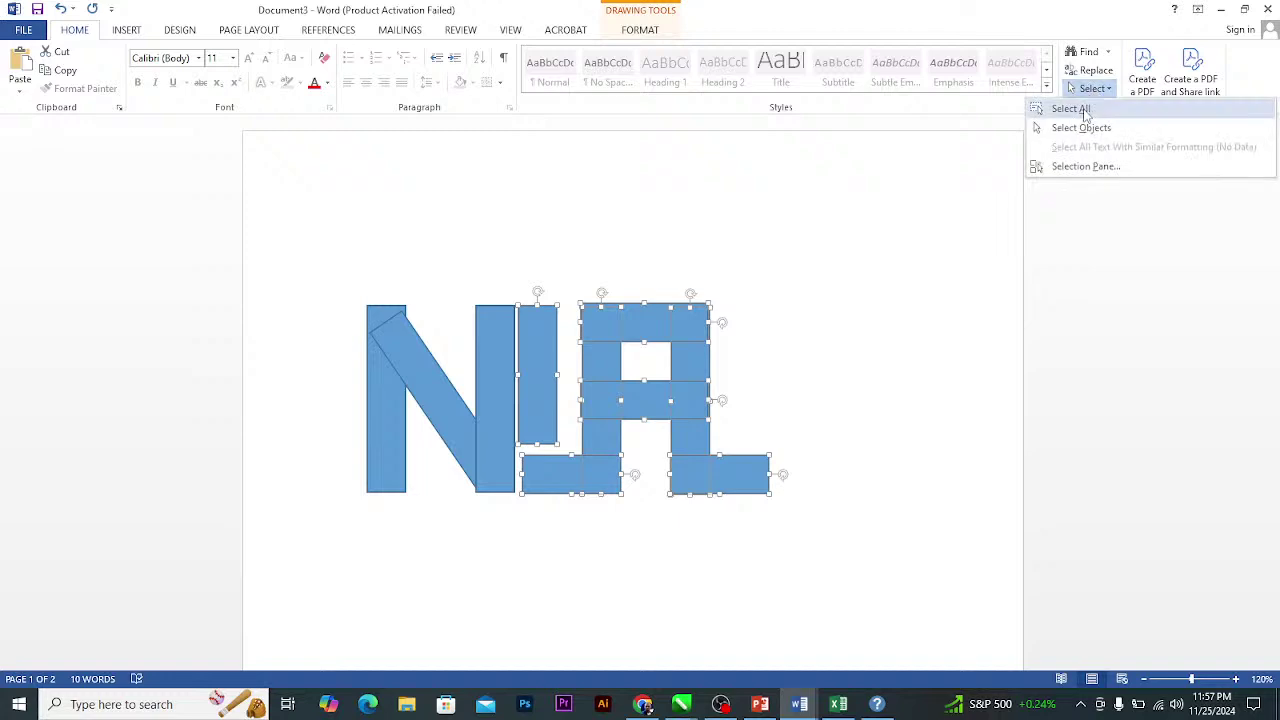
{"action": "left_click", "coordinate": [1088, 106]}
{"action": "left_click", "coordinate": [756, 325]}
{"action": "left_click", "coordinate": [542, 387]}
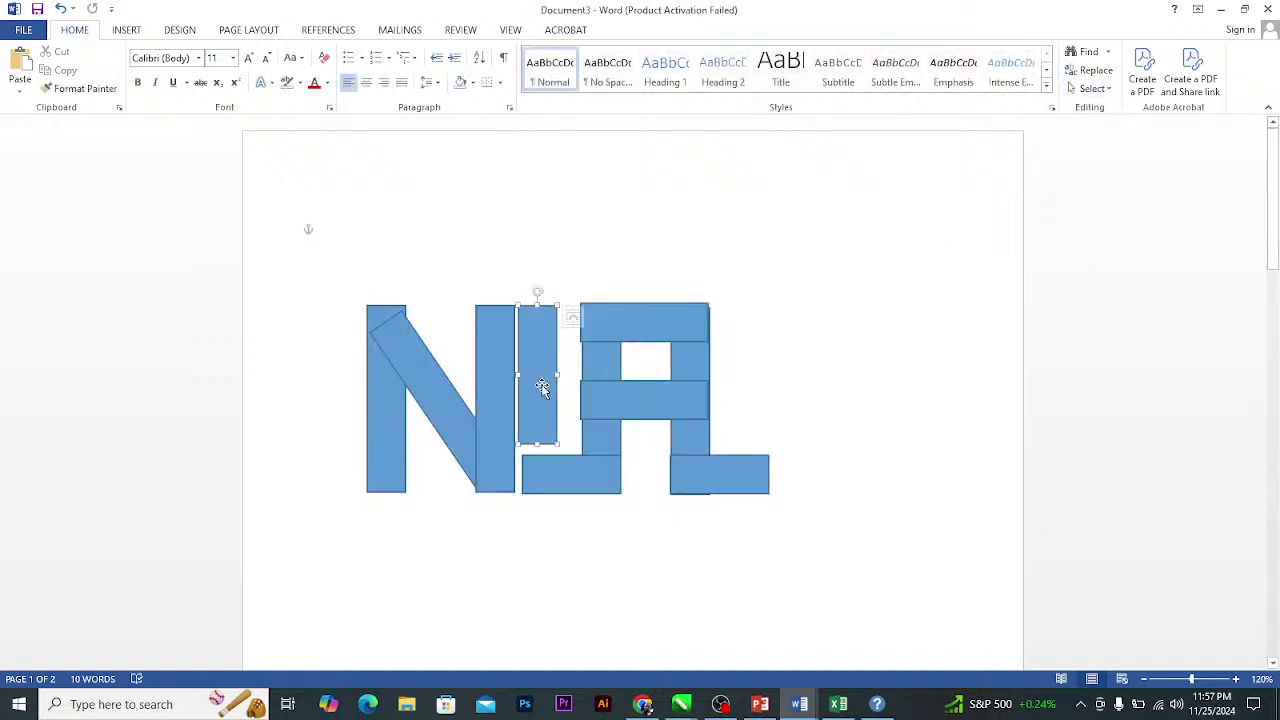
{"action": "key", "text": "Right"}
{"action": "key", "text": "Right"}
{"action": "key", "text": "Right"}
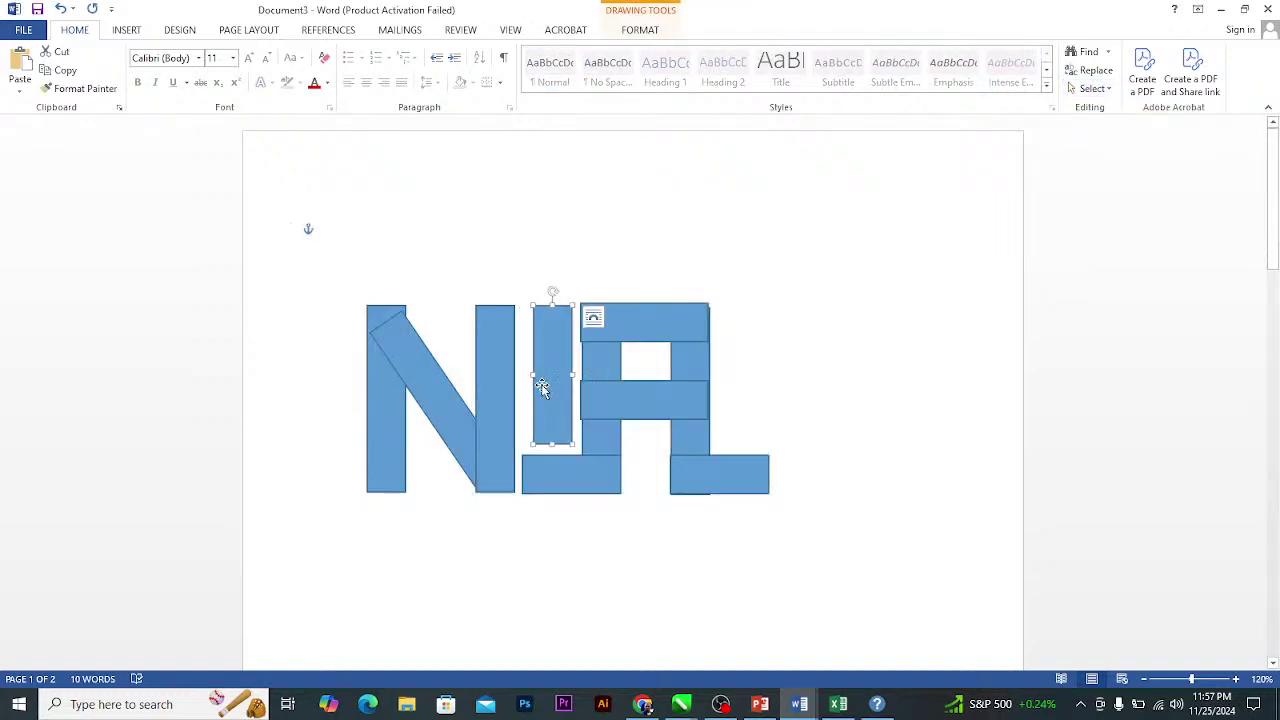
{"action": "key", "text": "Left"}
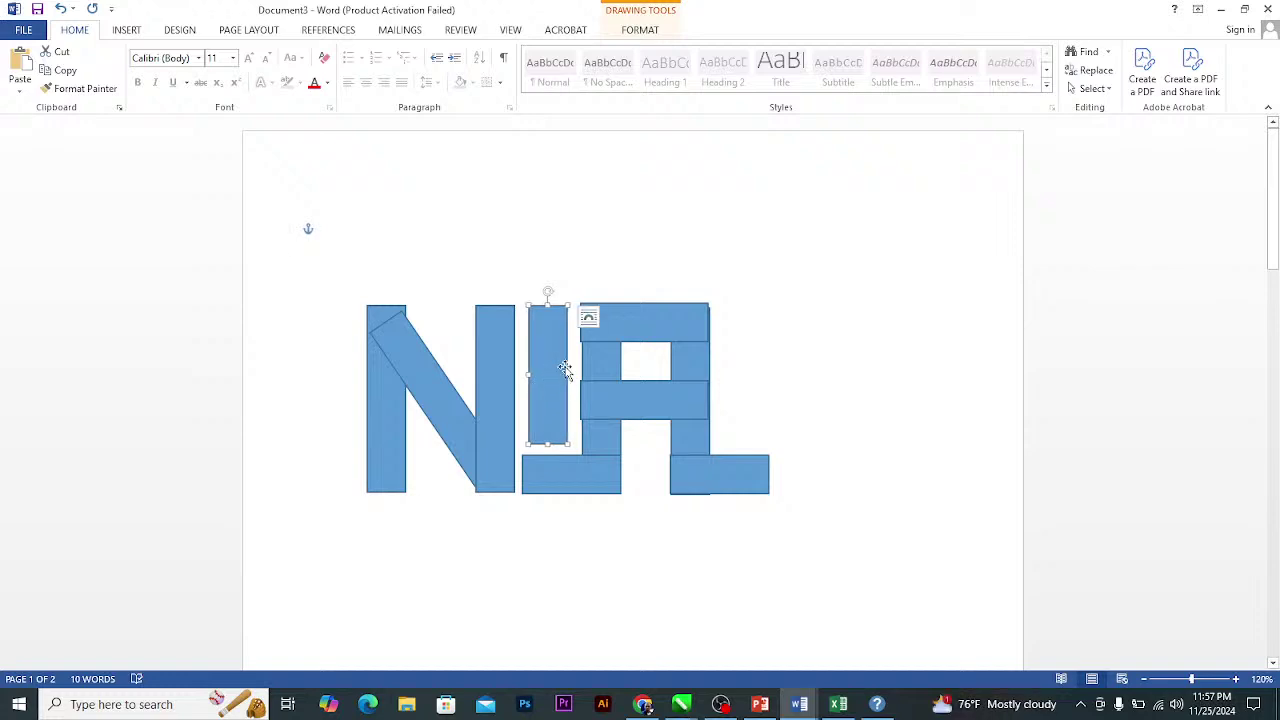
Duplicate the A's top bar over the short upright as a T, widened to span the neighbouring legs of N and A.
{"action": "left_click", "coordinate": [638, 330]}
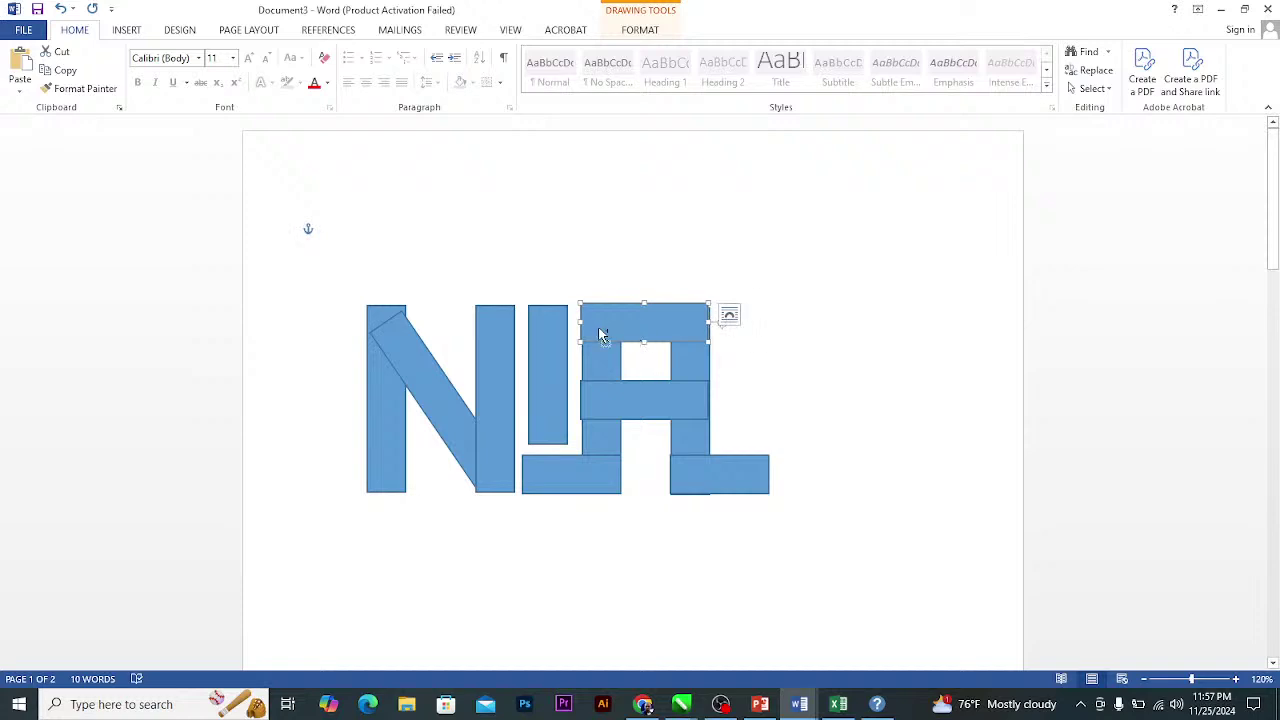
{"action": "key", "text": "ctrl+d"}
{"action": "left_click_drag", "start_coordinate": [622, 338], "coordinate": [518, 328]}
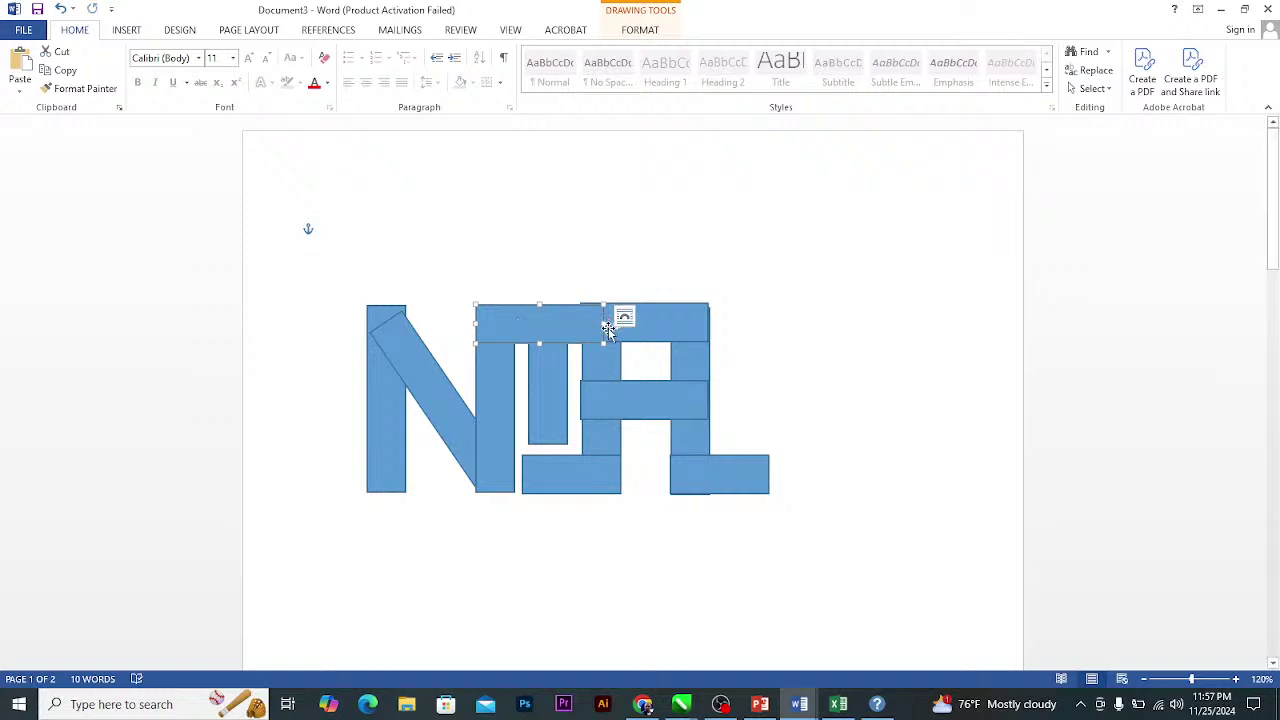
{"action": "left_click_drag", "start_coordinate": [578, 326], "coordinate": [621, 320]}
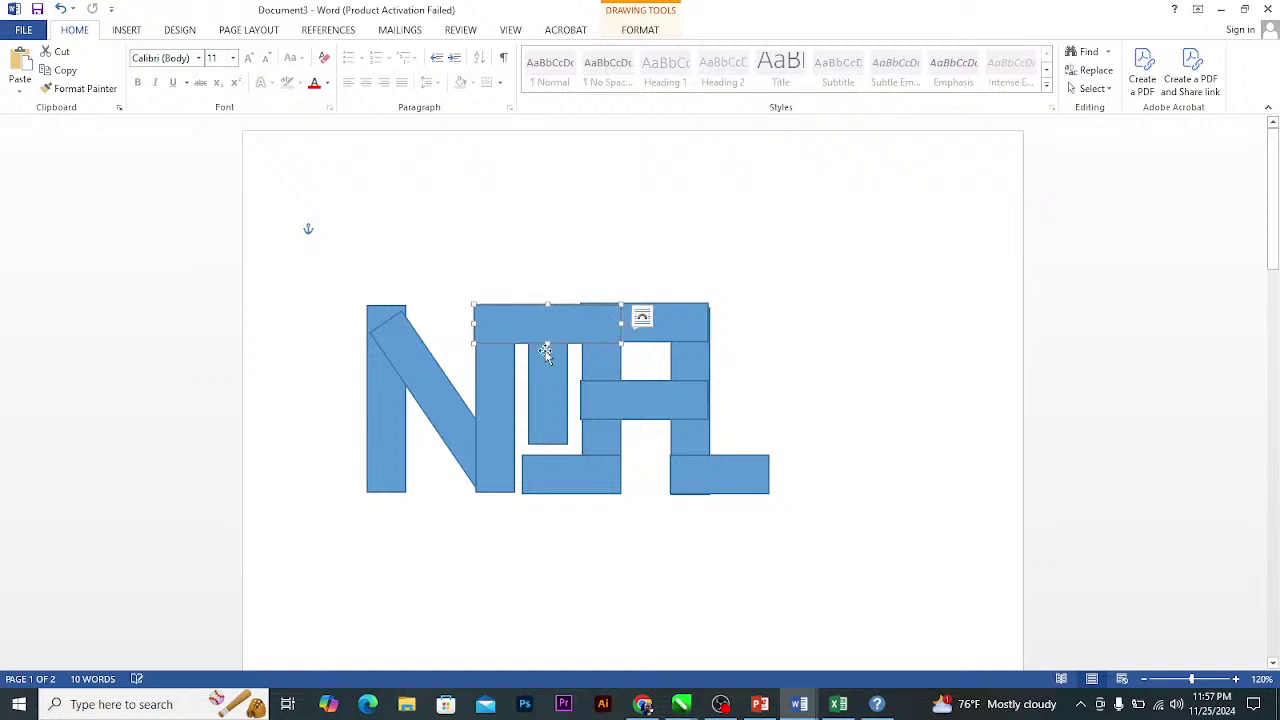
Shorten the N's right leg from its upper end so it sits just below the T's horizontal bar.
{"action": "left_click", "coordinate": [505, 362]}
{"action": "left_click_drag", "start_coordinate": [495, 304], "coordinate": [500, 348]}
{"action": "left_click", "coordinate": [532, 320]}
Lower the A's crossbar between its two legs to enlarge the opening above it.
{"action": "left_click", "coordinate": [611, 409]}
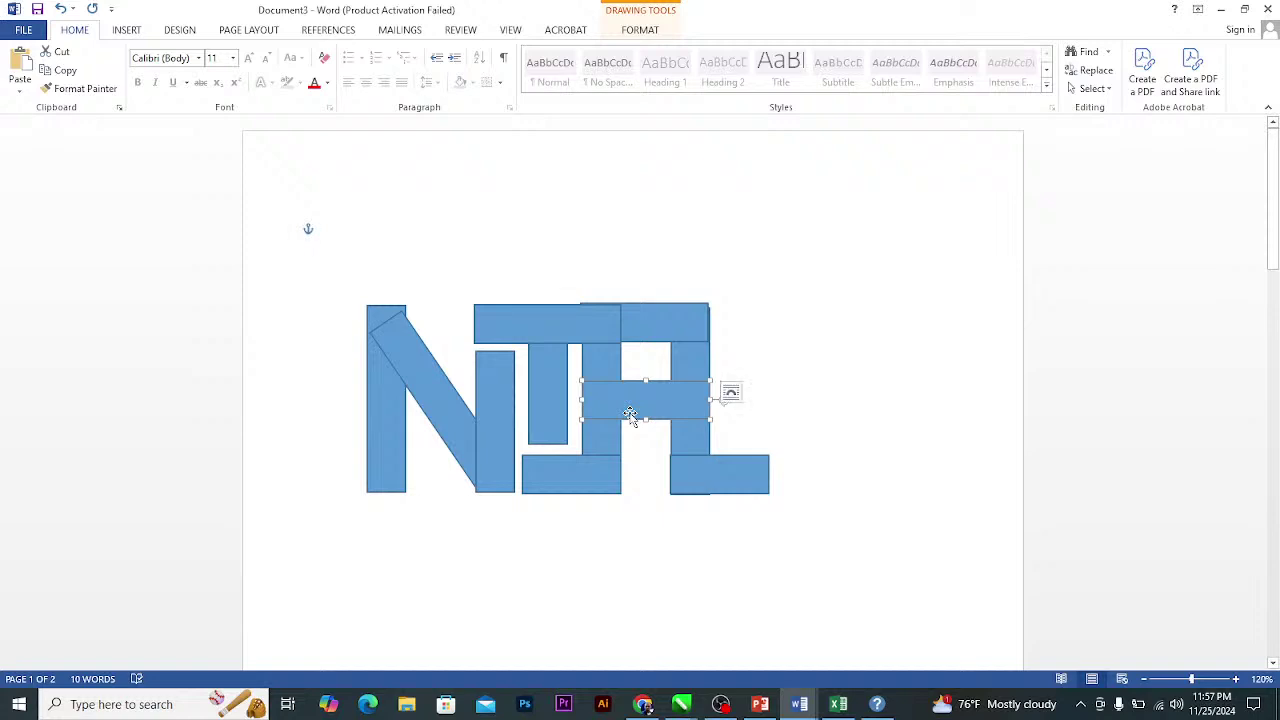
{"action": "key", "text": "Down"}
{"action": "key", "text": "Down"}
{"action": "key", "text": "Down"}
{"action": "key", "text": "Down"}
{"action": "key", "text": "Down"}
{"action": "key", "text": "Down"}
{"action": "key", "text": "Down"}
{"action": "key", "text": "Down"}
{"action": "key", "text": "Down"}
{"action": "key", "text": "Down"}
{"action": "key", "text": "Down"}
{"action": "key", "text": "Down"}
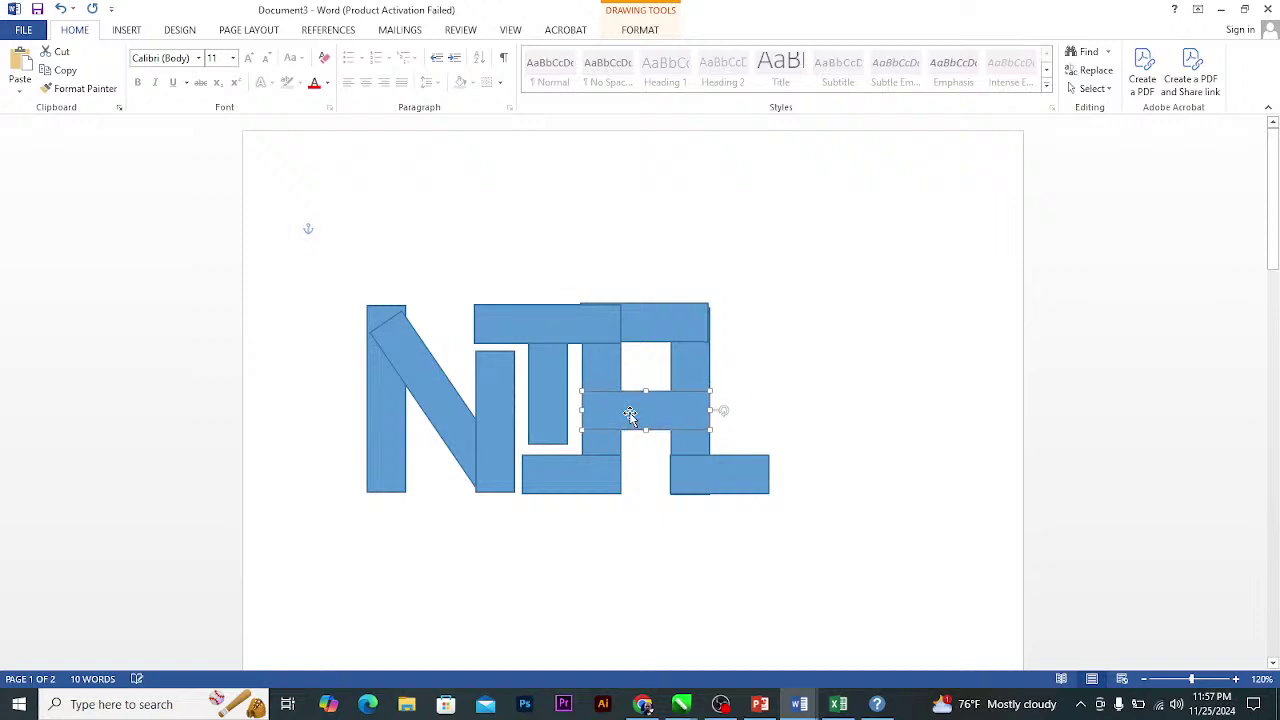
{"action": "key", "text": "Up"}
{"action": "key", "text": "Up"}
{"action": "key", "text": "Up"}
{"action": "key", "text": "Up"}
Shorten both A legs from their upper ends and lower the A's top bar onto them, just beneath the T's bar.
{"action": "left_click", "coordinate": [605, 378]}
{"action": "left_click", "coordinate": [683, 368], "text": "shift"}
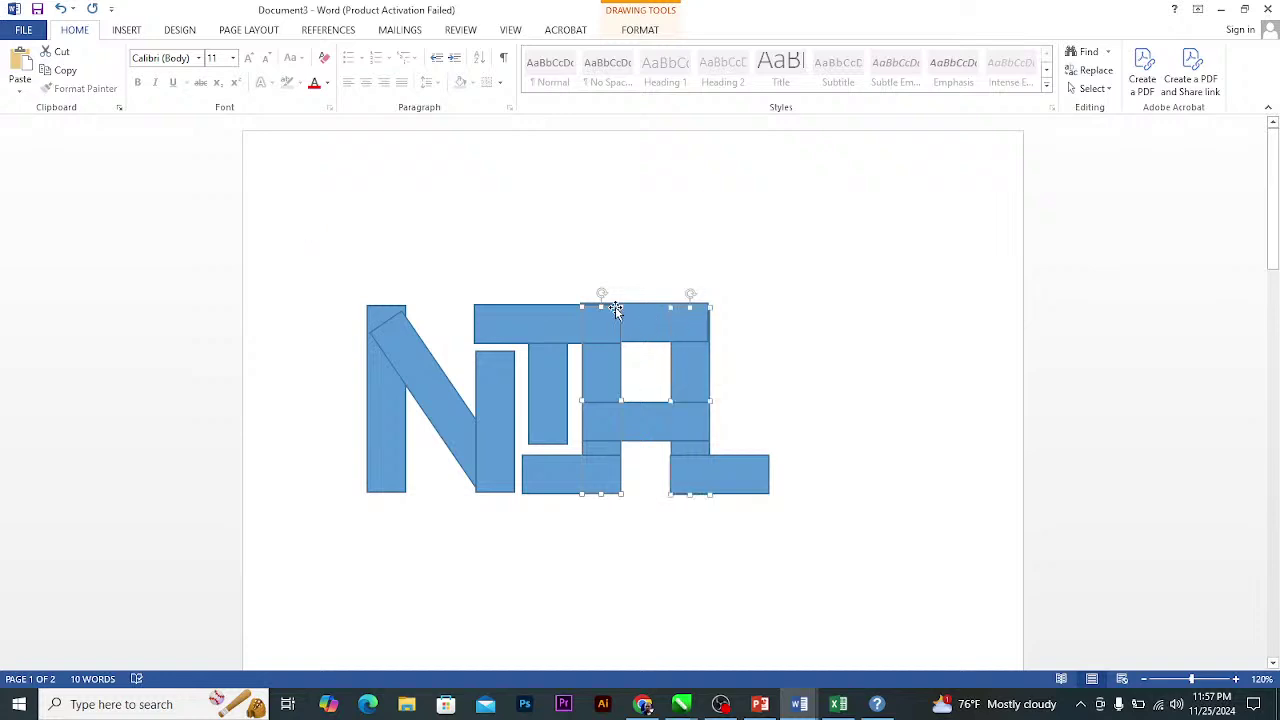
{"action": "left_click_drag", "start_coordinate": [601, 307], "coordinate": [612, 347]}
{"action": "left_click", "coordinate": [659, 325]}
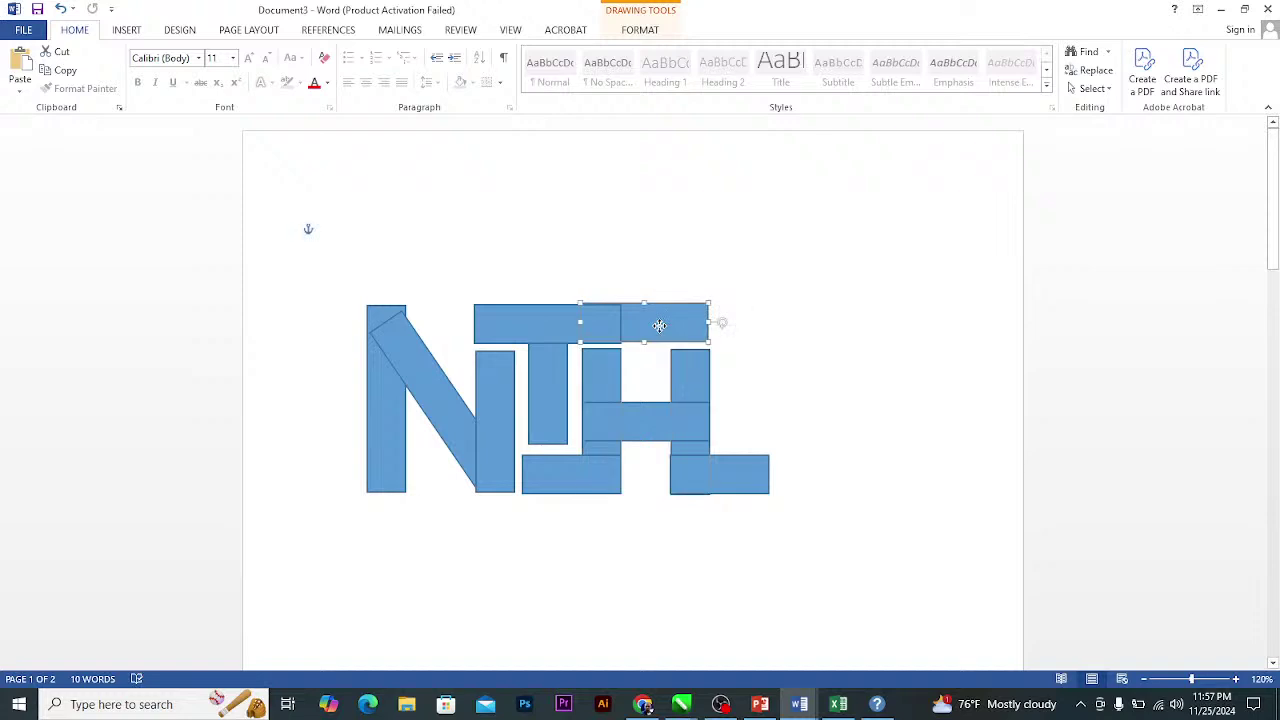
{"action": "left_click_drag", "start_coordinate": [659, 325], "coordinate": [663, 367]}
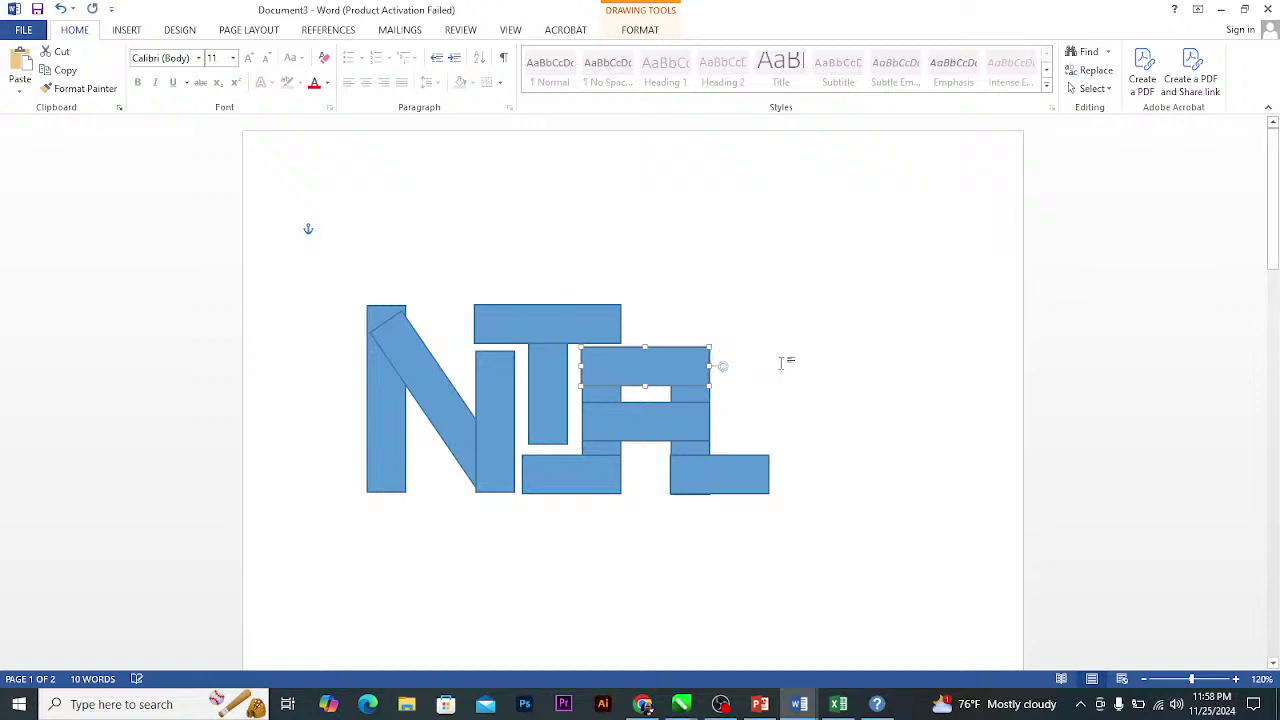
{"action": "left_click", "coordinate": [789, 351]}
{"action": "left_click", "coordinate": [700, 366]}
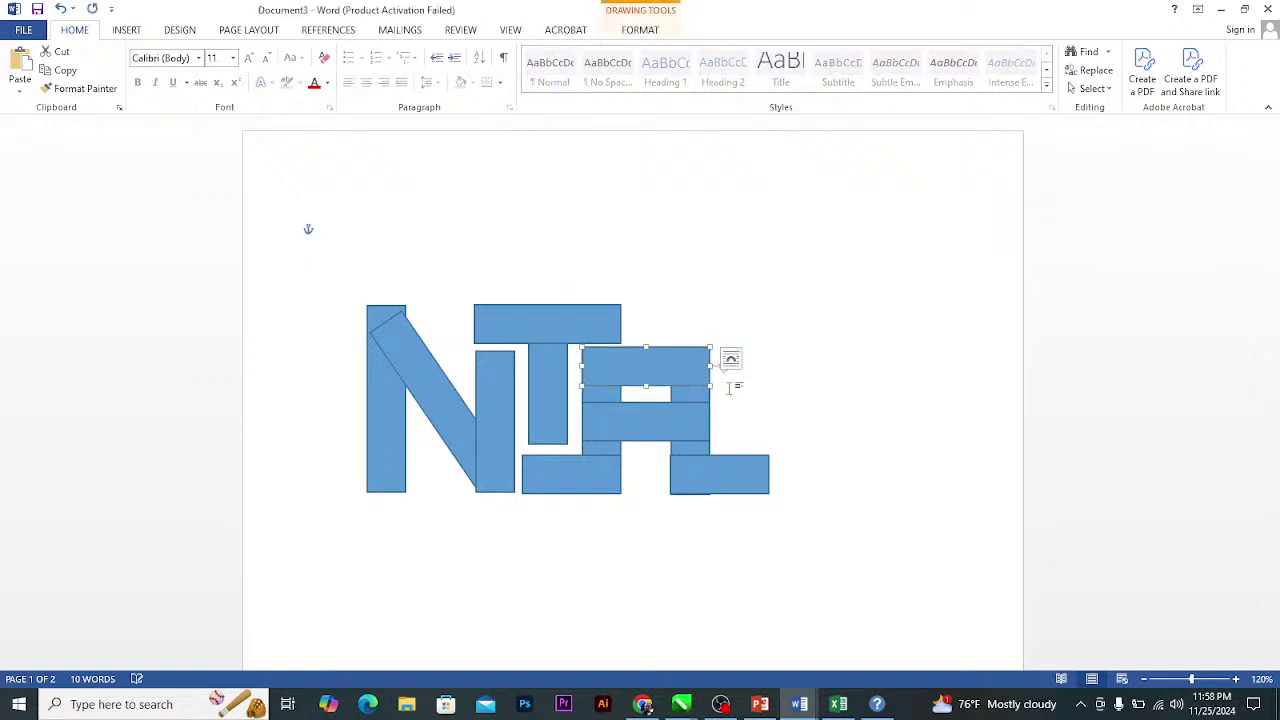
{"action": "left_click", "coordinate": [745, 372]}
Widen the T's horizontal bar so its far end lines up with the A's outer leg edge.
{"action": "left_click", "coordinate": [612, 325]}
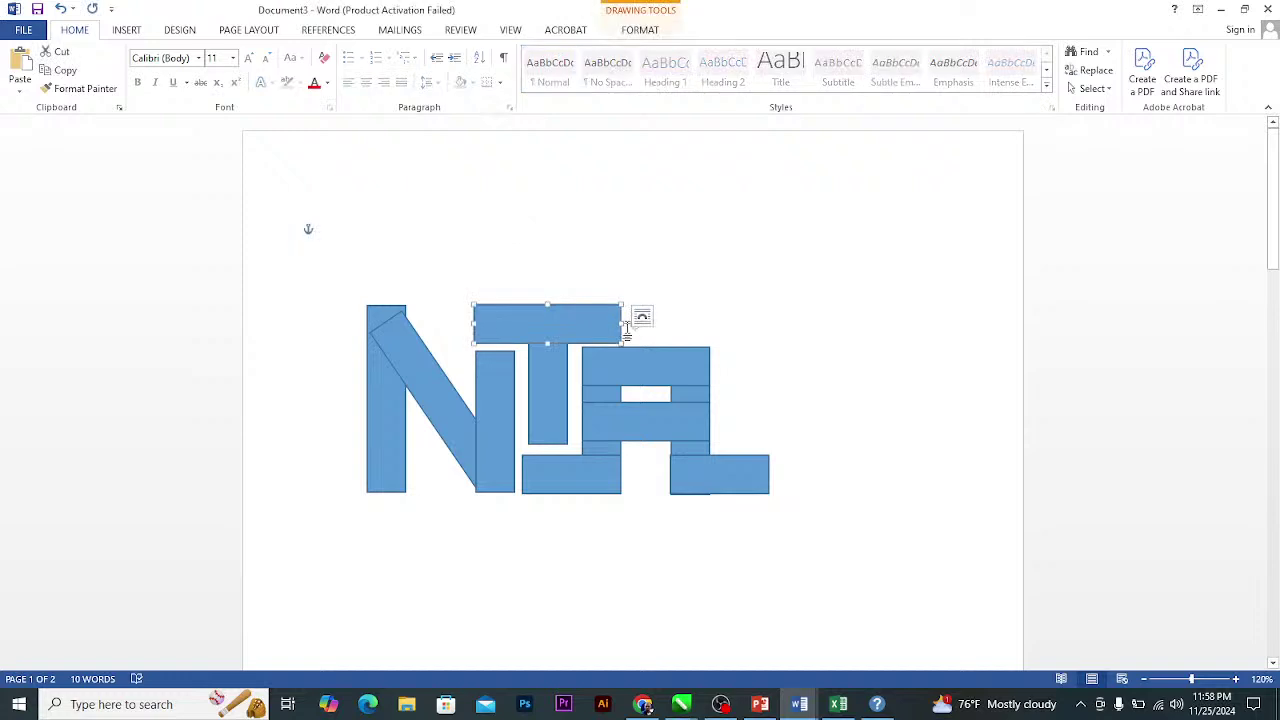
{"action": "left_click_drag", "start_coordinate": [621, 323], "coordinate": [703, 325]}
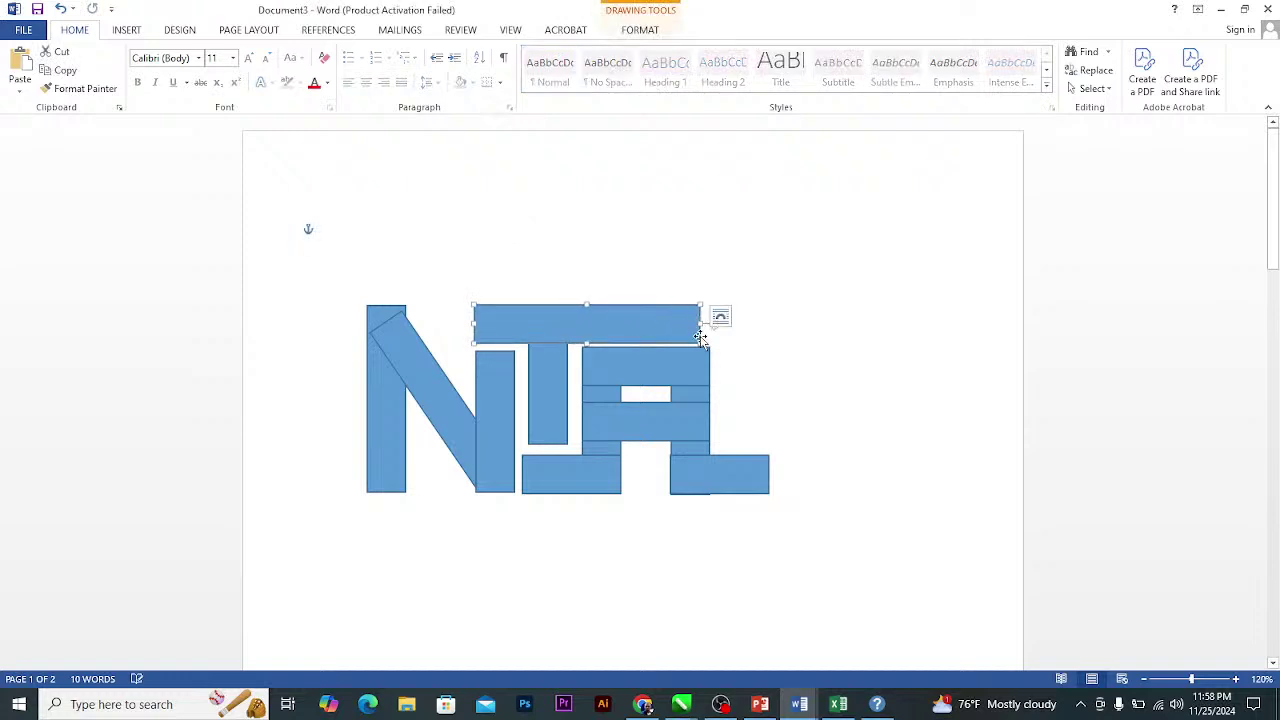
{"action": "left_click", "coordinate": [797, 459]}
{"action": "left_click", "coordinate": [684, 343]}
{"action": "key", "text": "alt"}
{"action": "scroll", "coordinate": [710, 360], "scroll_direction": "up", "scroll_amount": 3}
{"action": "left_click", "coordinate": [714, 330]}
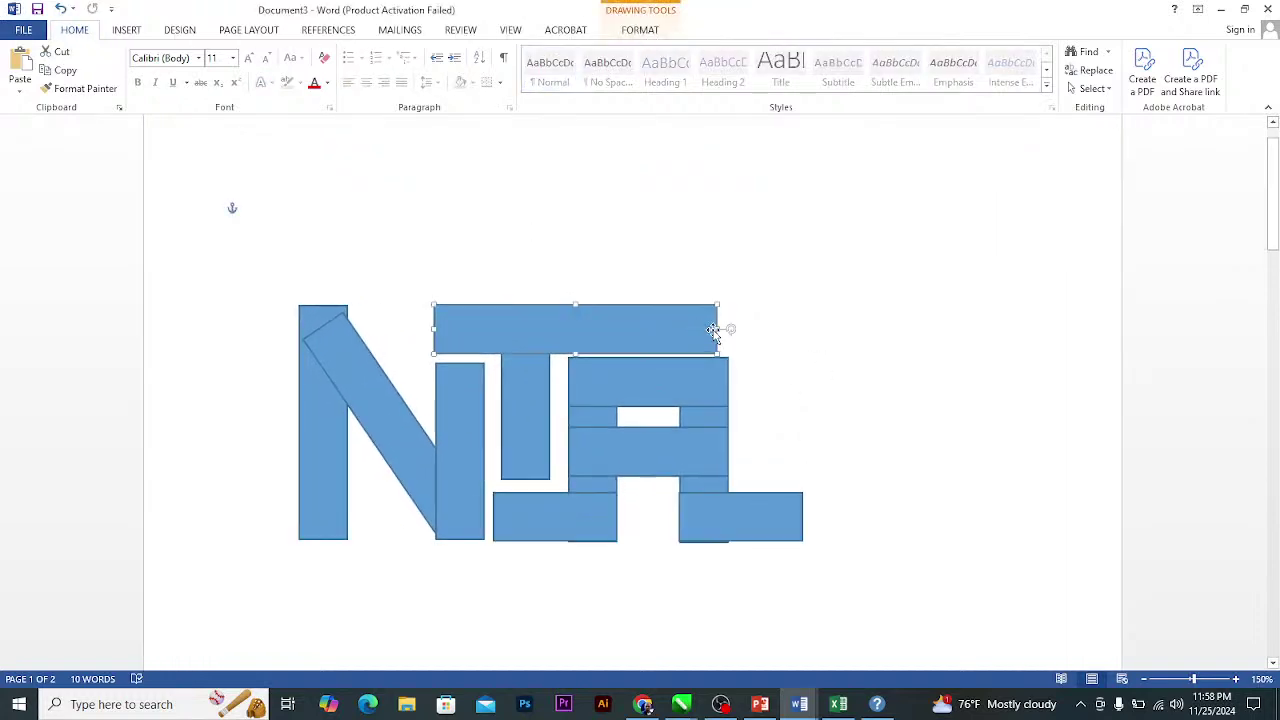
{"action": "left_click_drag", "start_coordinate": [716, 329], "coordinate": [730, 328]}
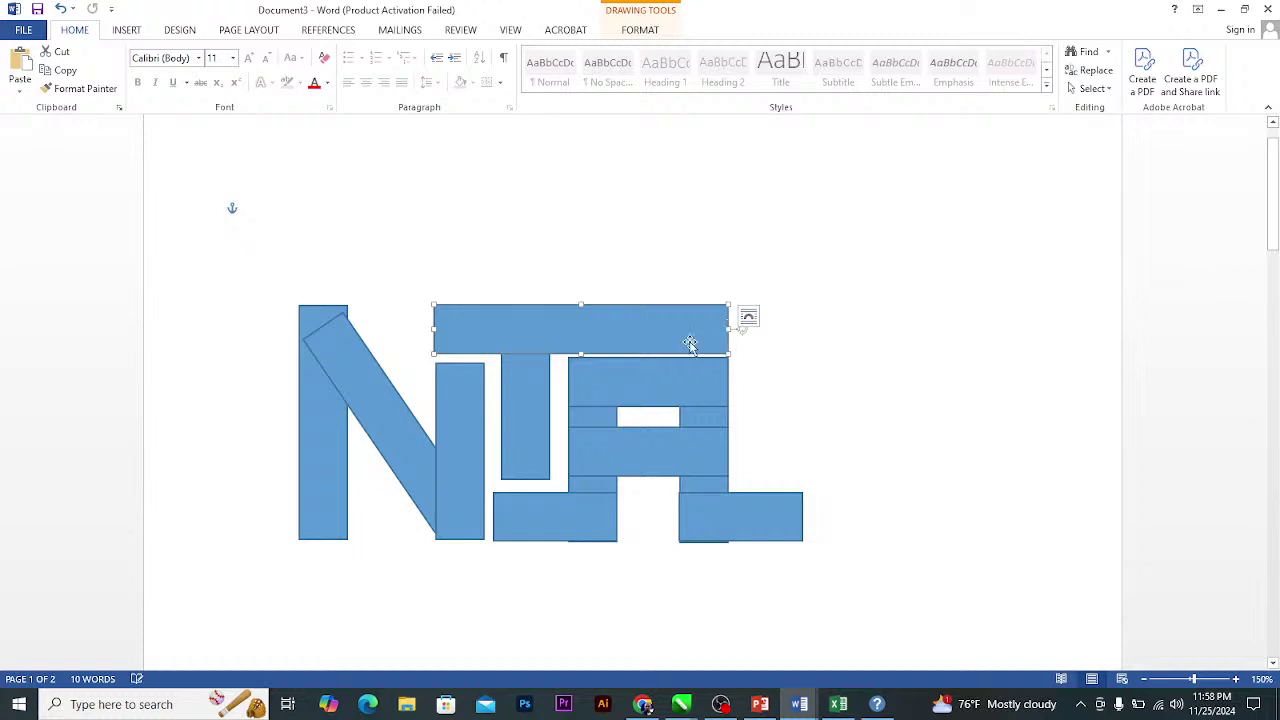
Nudge the A's two feet slightly down so they sit flush with the lower ends of its legs.
{"action": "left_click", "coordinate": [585, 446]}
{"action": "left_click", "coordinate": [727, 517]}
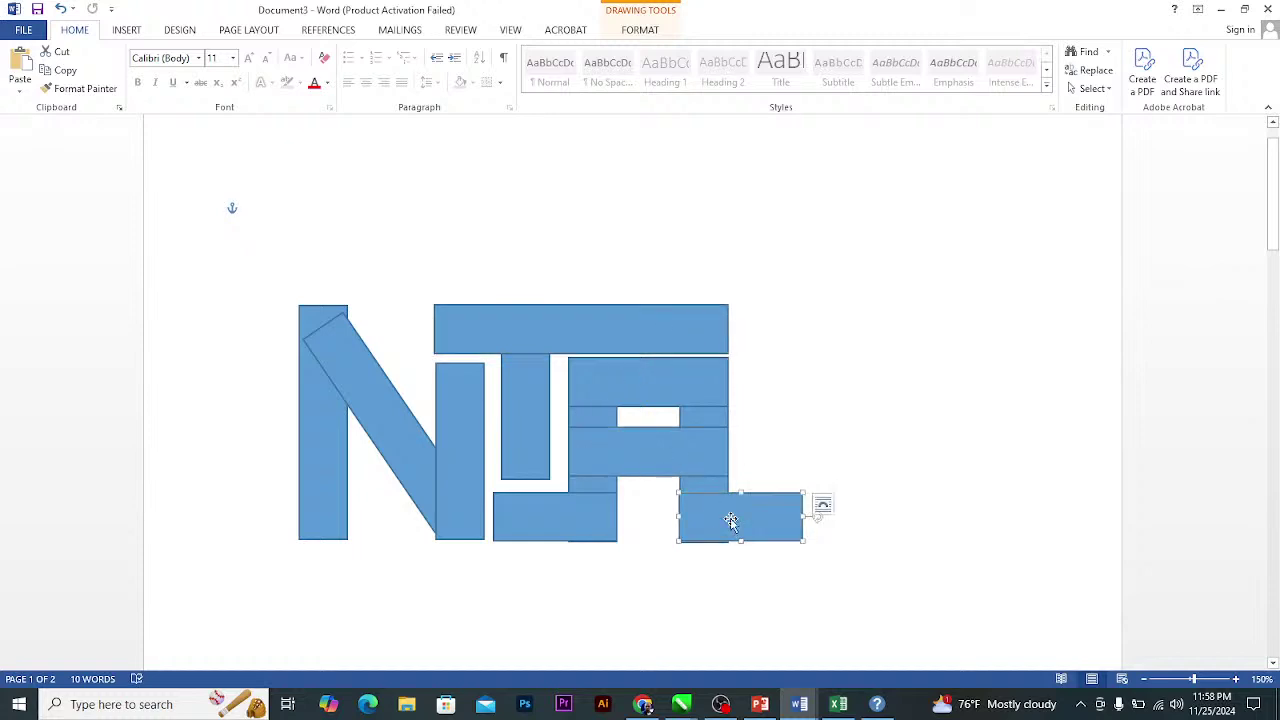
{"action": "left_click_drag", "start_coordinate": [727, 517], "coordinate": [724, 520]}
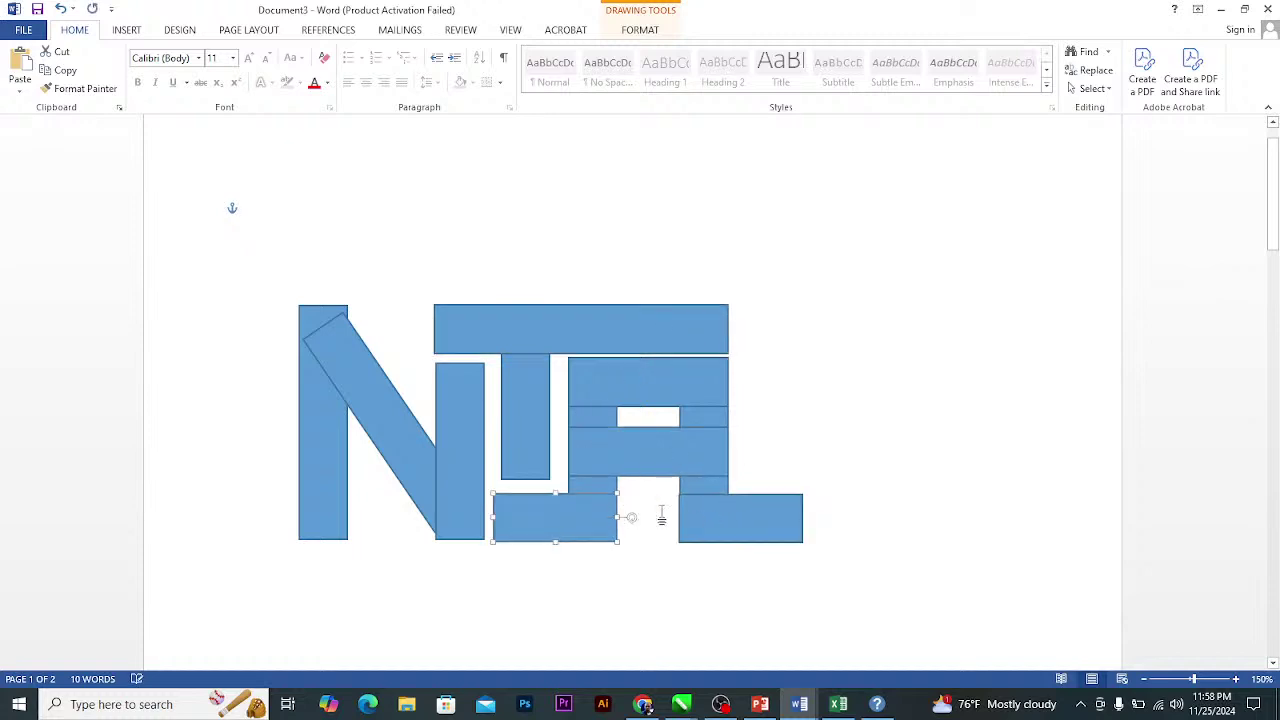
{"action": "left_click", "coordinate": [805, 464]}
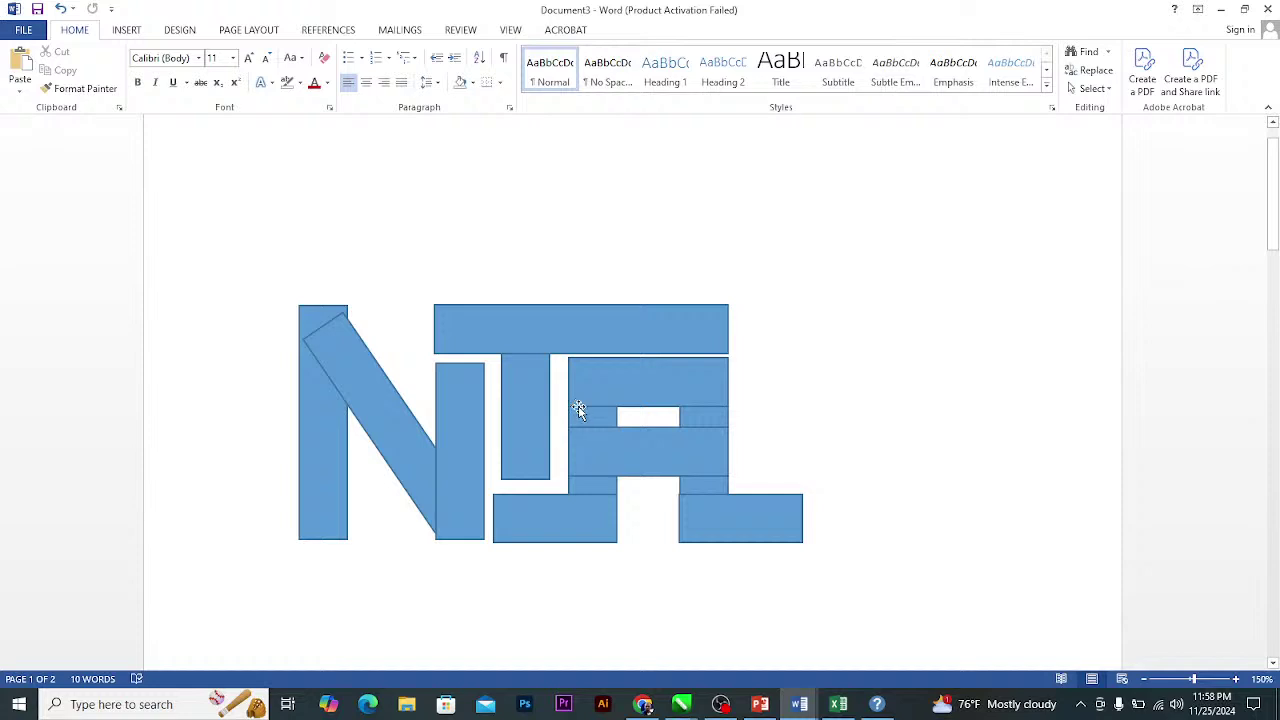
Try using the Select Objects mode to pick the logo's bars together.
{"action": "left_click", "coordinate": [526, 334]}
{"action": "left_click", "coordinate": [522, 403], "text": "shift"}
{"action": "left_click", "coordinate": [886, 289]}
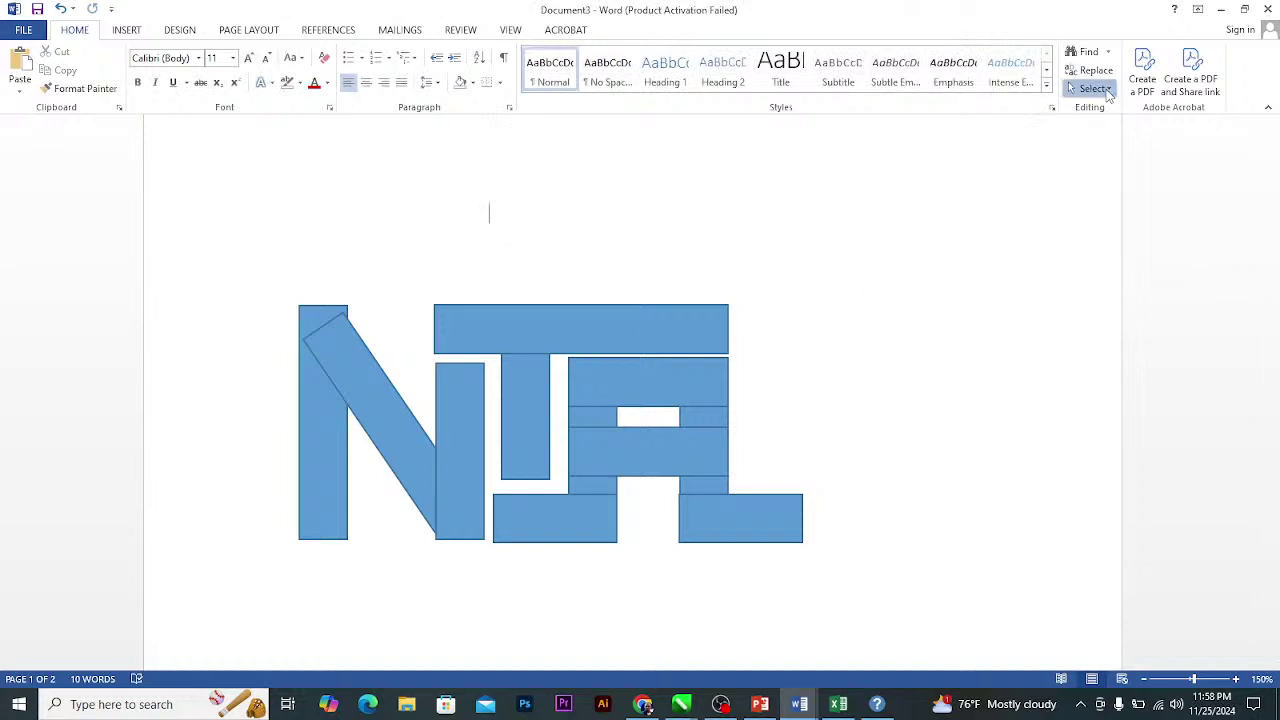
{"action": "left_click", "coordinate": [1092, 88]}
{"action": "left_click", "coordinate": [1098, 129]}
{"action": "left_click", "coordinate": [1094, 88]}
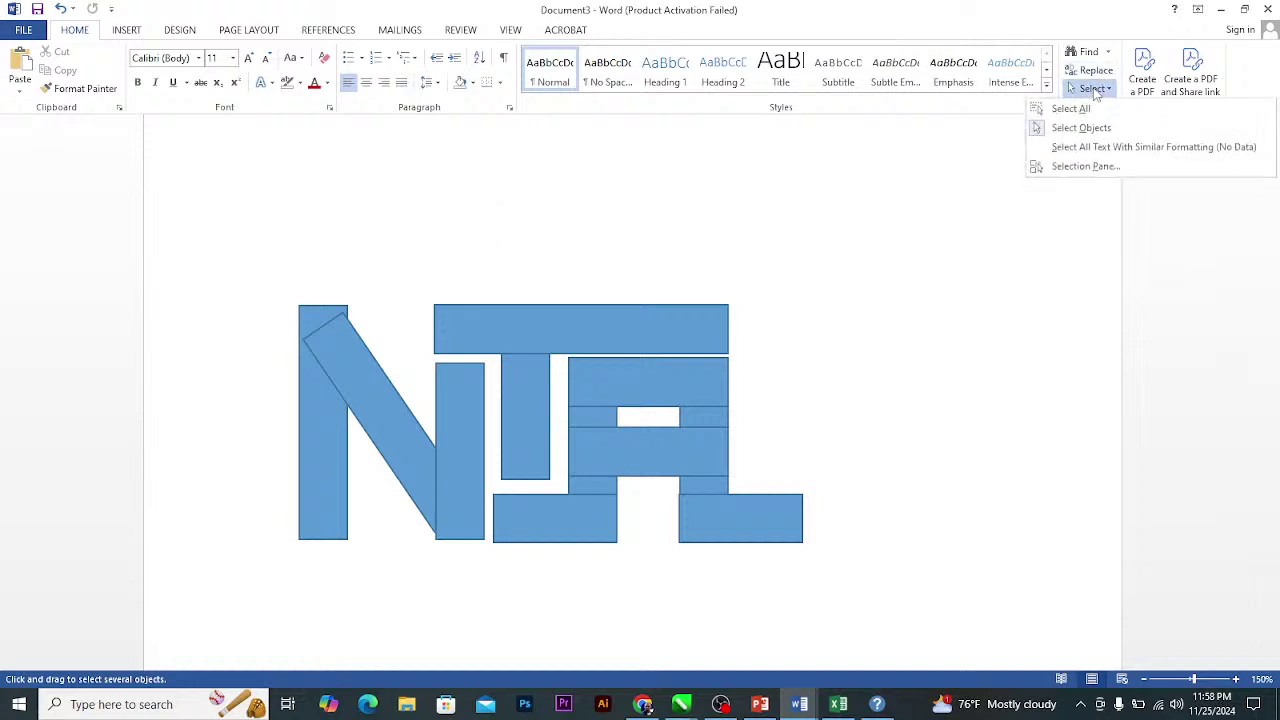
{"action": "left_click", "coordinate": [1098, 106]}
{"action": "left_click", "coordinate": [749, 339]}
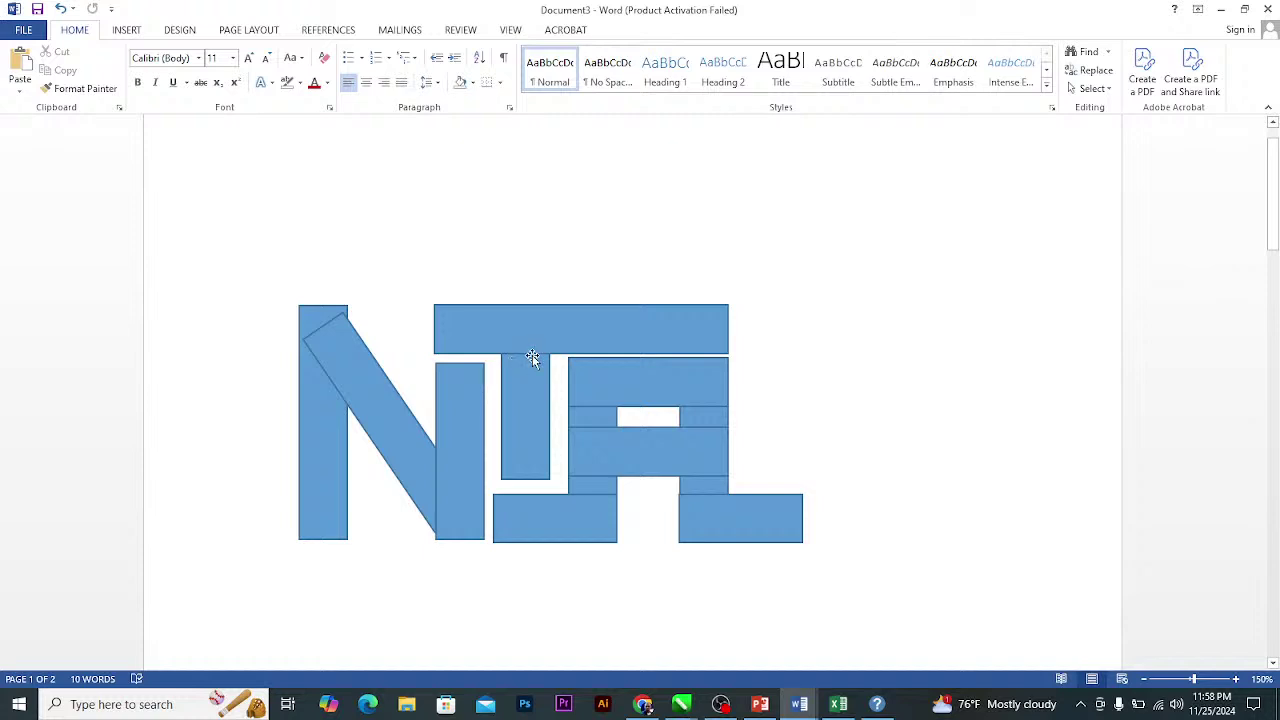
{"action": "left_click", "coordinate": [321, 422]}
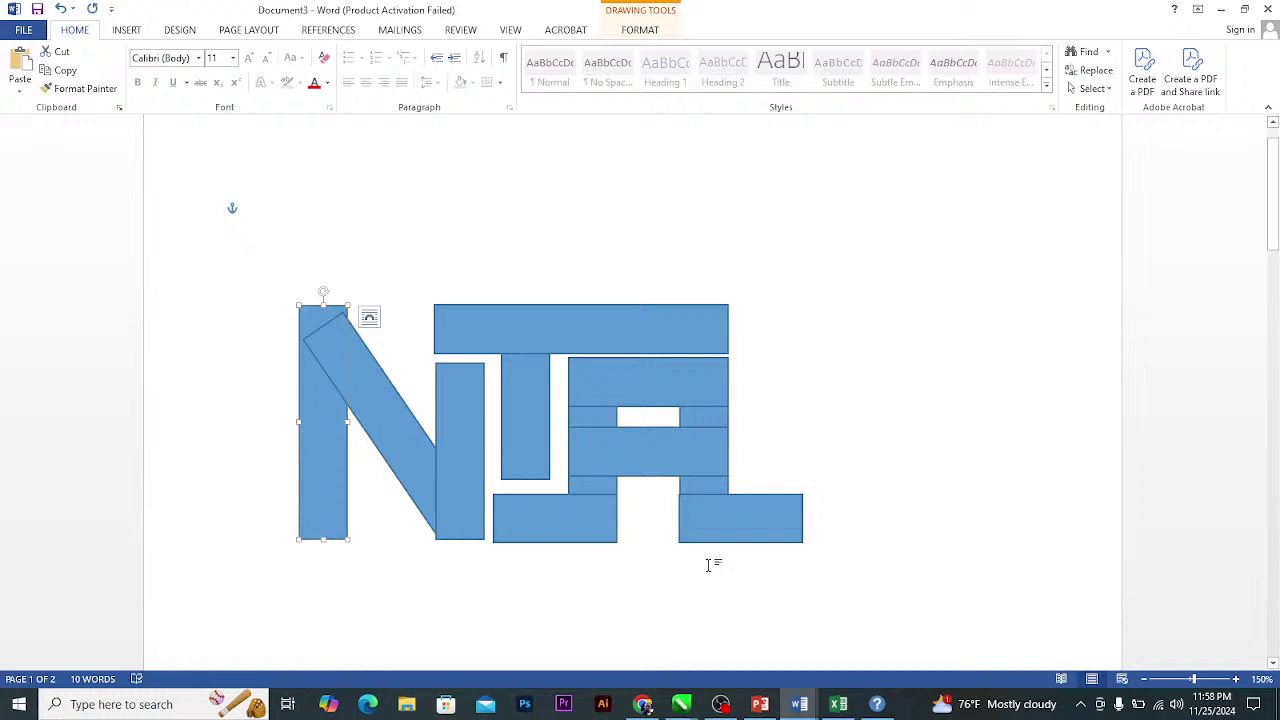
Review the shortcut list in the KEYBOARD CODES document, then return to Document3.
{"action": "mouse_move", "coordinate": [799, 704]}
{"action": "left_click", "coordinate": [703, 627]}
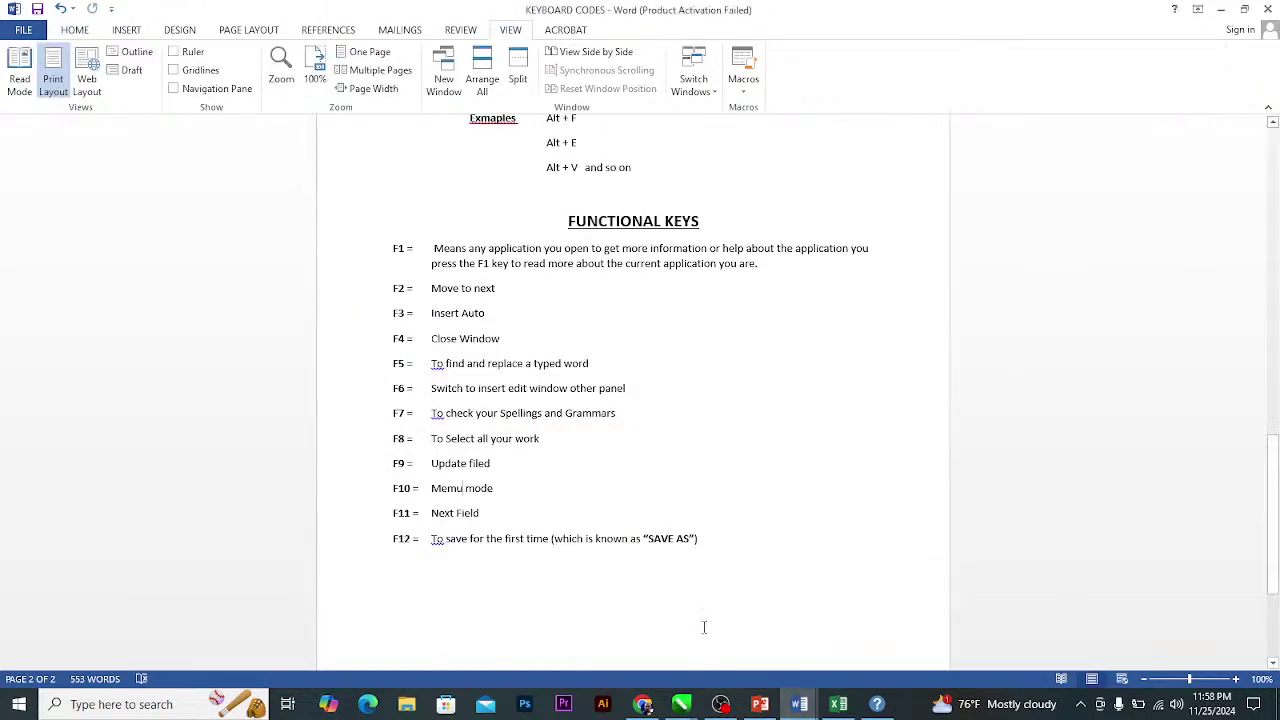
{"action": "scroll", "coordinate": [522, 473], "scroll_direction": "up", "scroll_amount": 10}
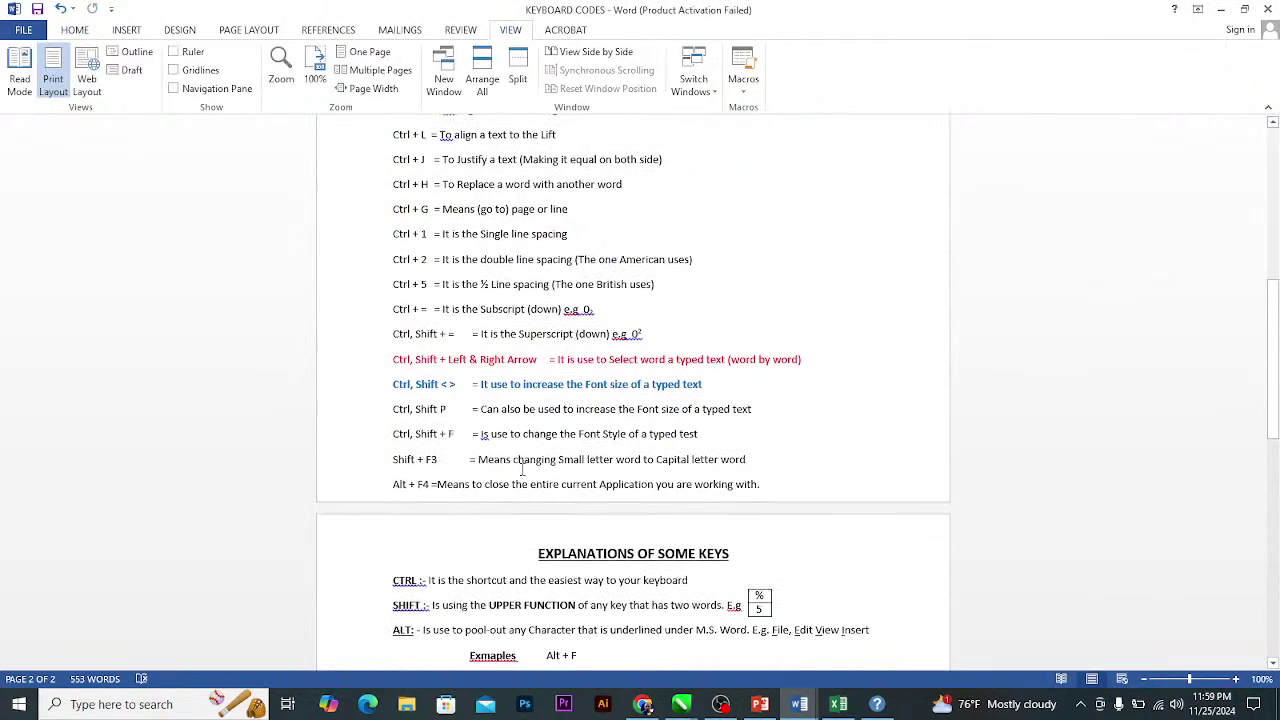
{"action": "scroll", "coordinate": [556, 488], "scroll_direction": "up", "scroll_amount": 1}
{"action": "scroll", "coordinate": [520, 486], "scroll_direction": "down", "scroll_amount": 2}
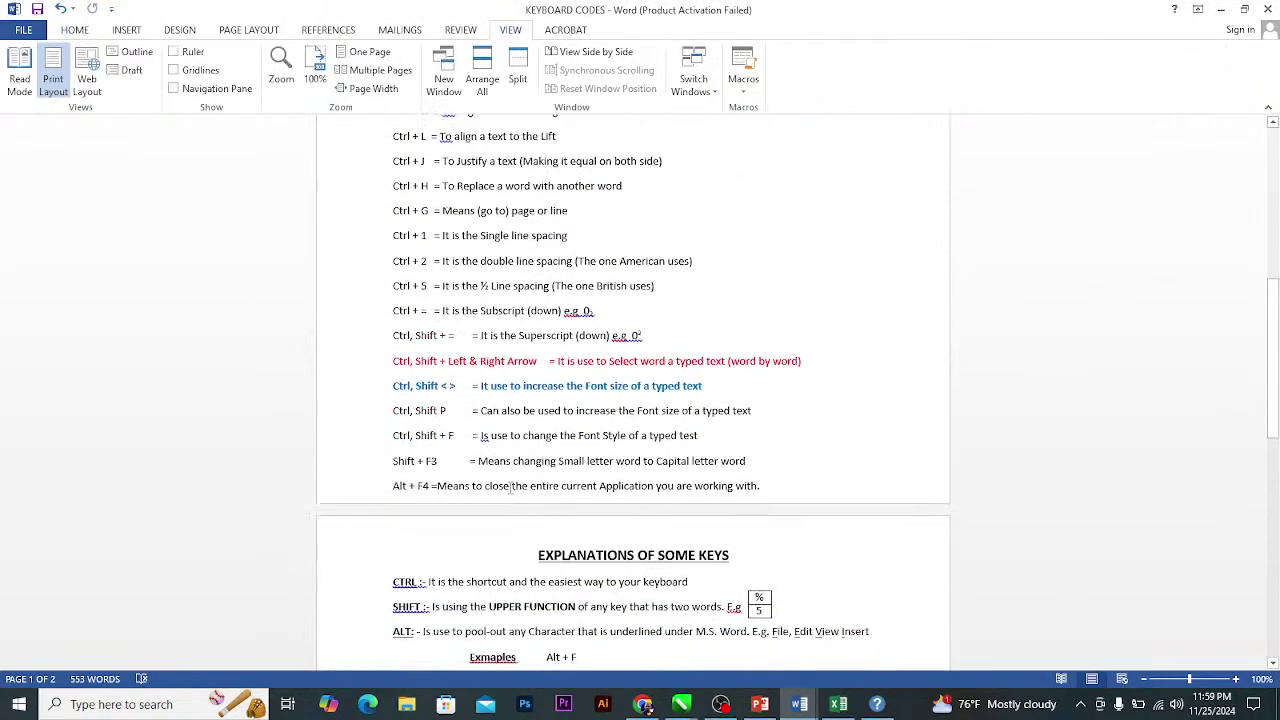
{"action": "scroll", "coordinate": [461, 491], "scroll_direction": "down", "scroll_amount": 1}
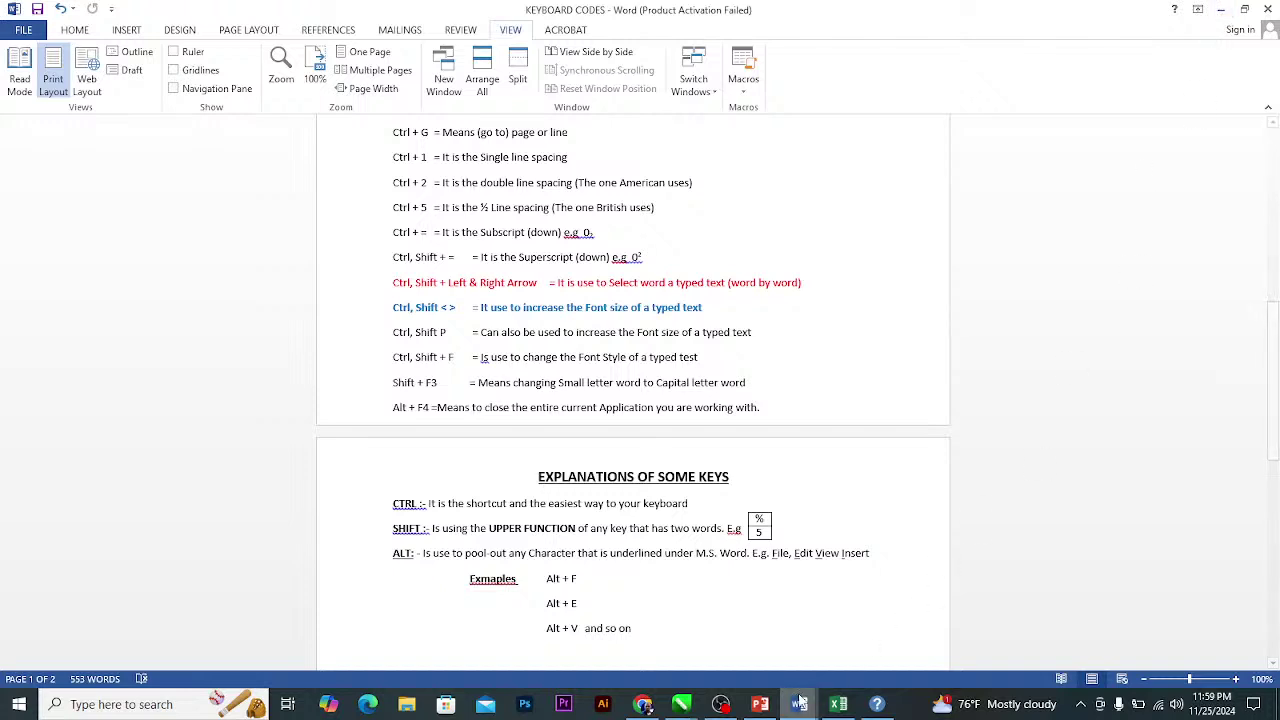
{"action": "mouse_move", "coordinate": [800, 703]}
{"action": "left_click", "coordinate": [1000, 630]}
Group the N's two upright legs and its diagonal bar into one object.
{"action": "left_click", "coordinate": [447, 453]}
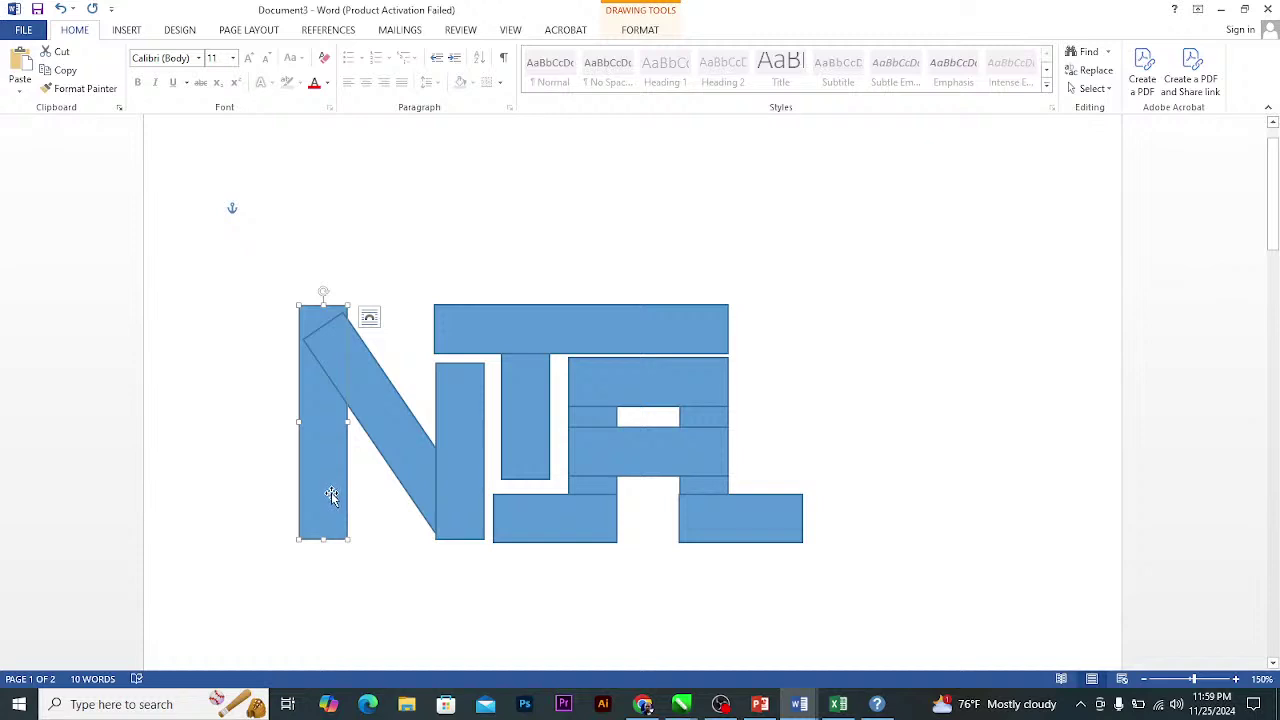
{"action": "left_click", "coordinate": [414, 465], "text": "shift"}
{"action": "left_click", "coordinate": [468, 391], "text": "shift"}
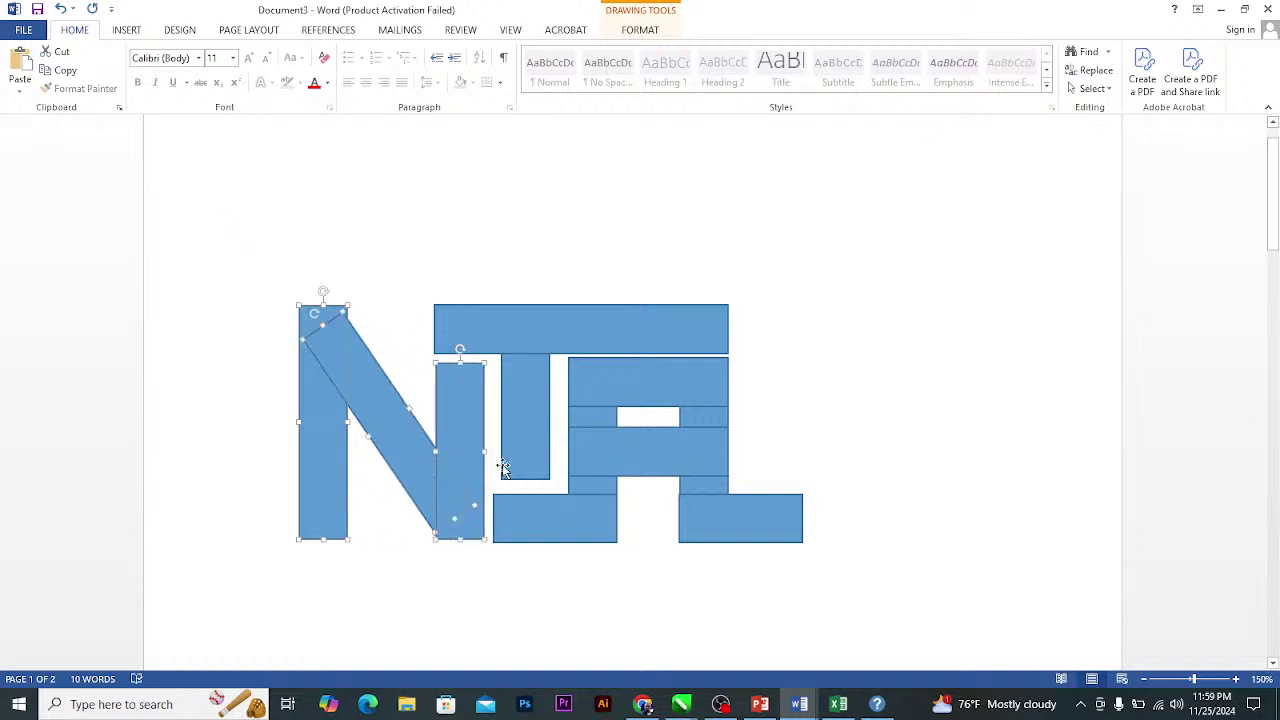
{"action": "left_click", "coordinate": [628, 30]}
{"action": "left_click", "coordinate": [982, 70]}
{"action": "left_click", "coordinate": [986, 91]}
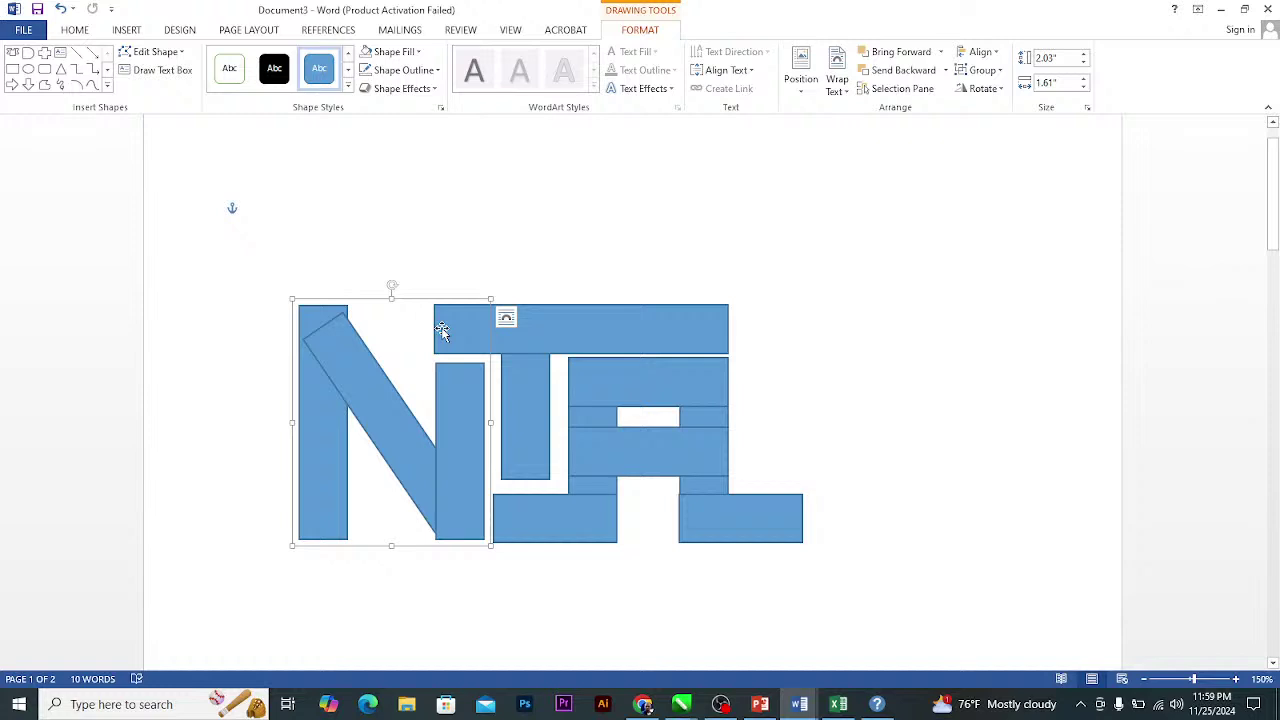
Group the T's horizontal bar with its short upright.
{"action": "left_click", "coordinate": [563, 330]}
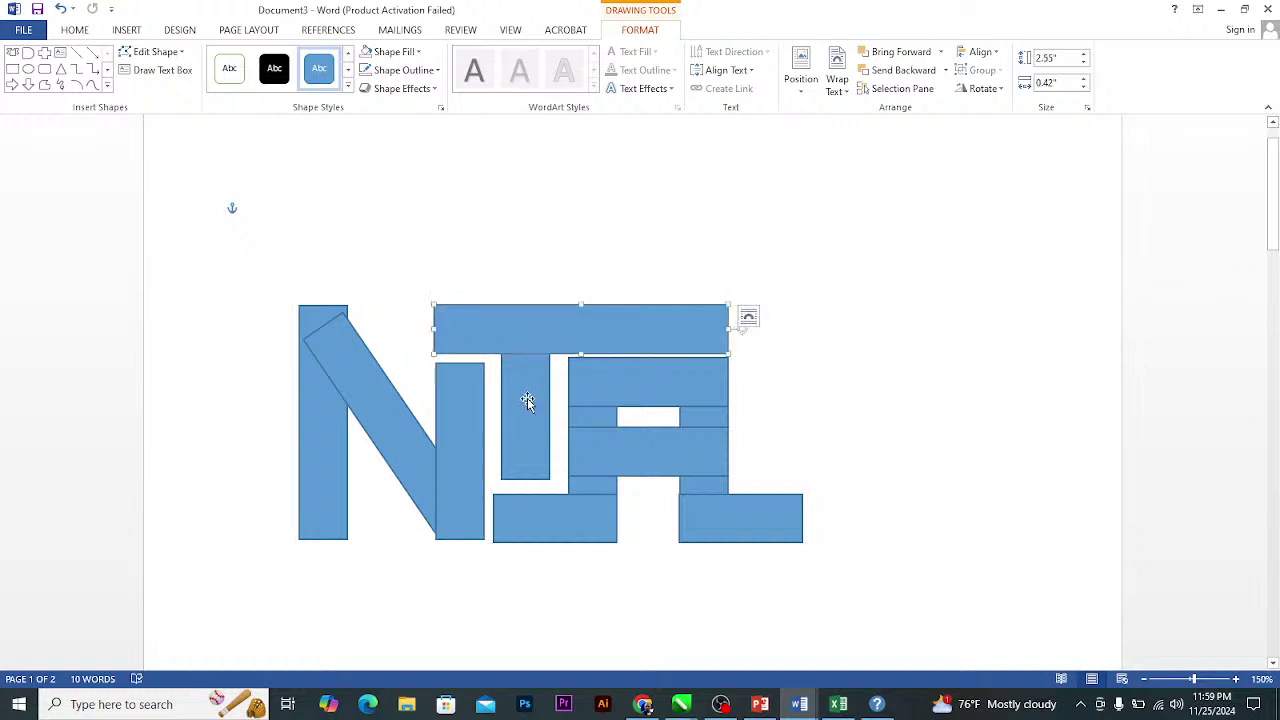
{"action": "left_click", "coordinate": [528, 400], "text": "shift"}
{"action": "left_click", "coordinate": [982, 70]}
{"action": "left_click", "coordinate": [988, 89]}
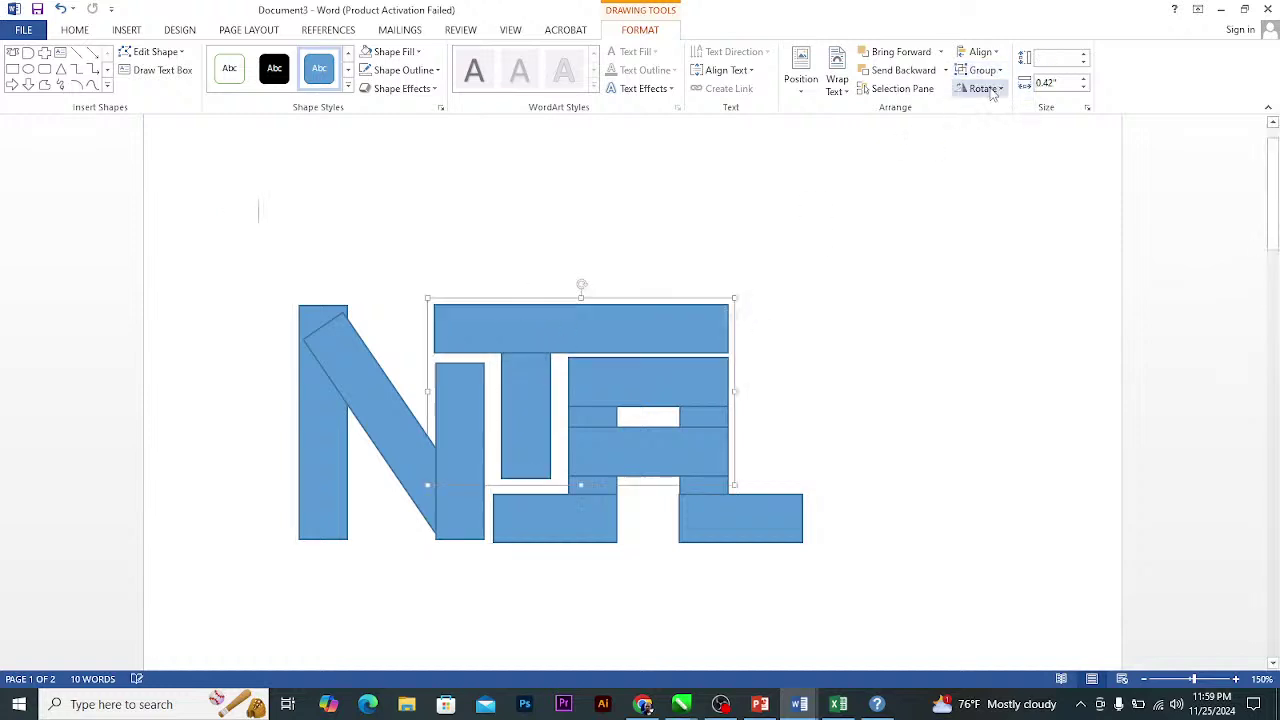
Group the A's top bar, crossbar, two legs and two feet into one object.
{"action": "left_click", "coordinate": [620, 397]}
{"action": "left_click", "coordinate": [600, 448], "text": "shift"}
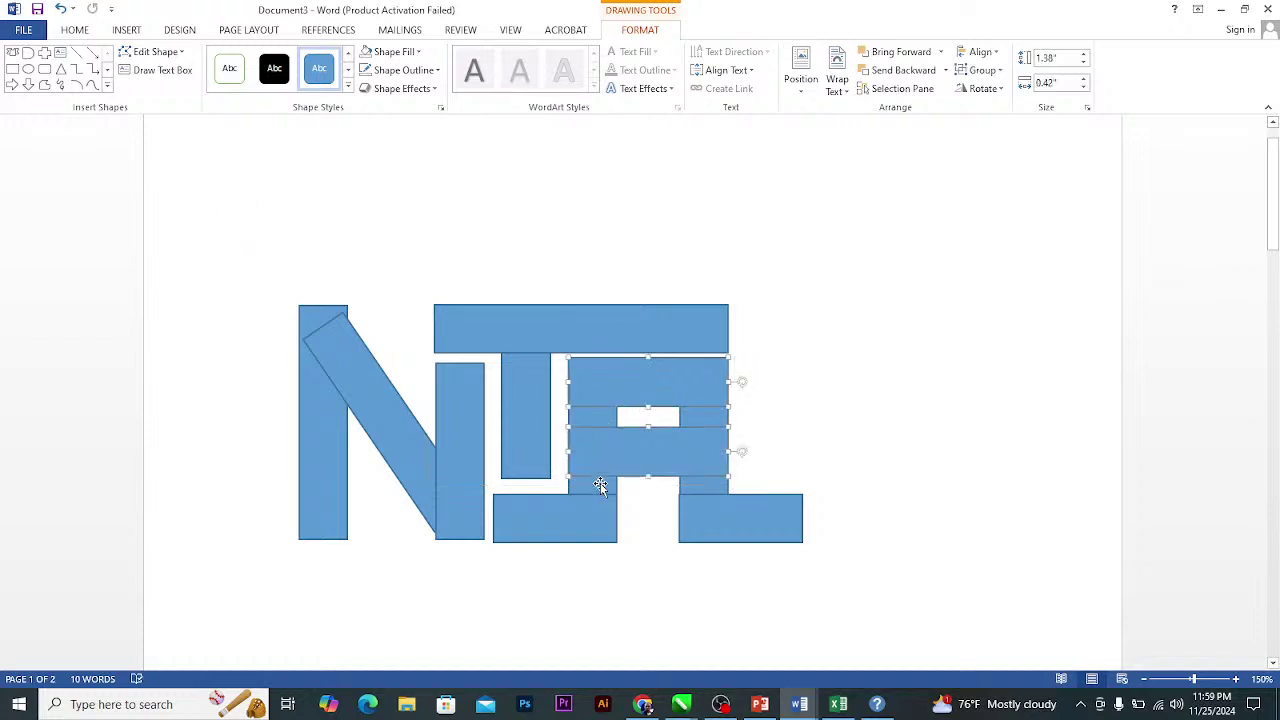
{"action": "left_click", "coordinate": [702, 489], "text": "shift"}
{"action": "left_click", "coordinate": [533, 511], "text": "shift"}
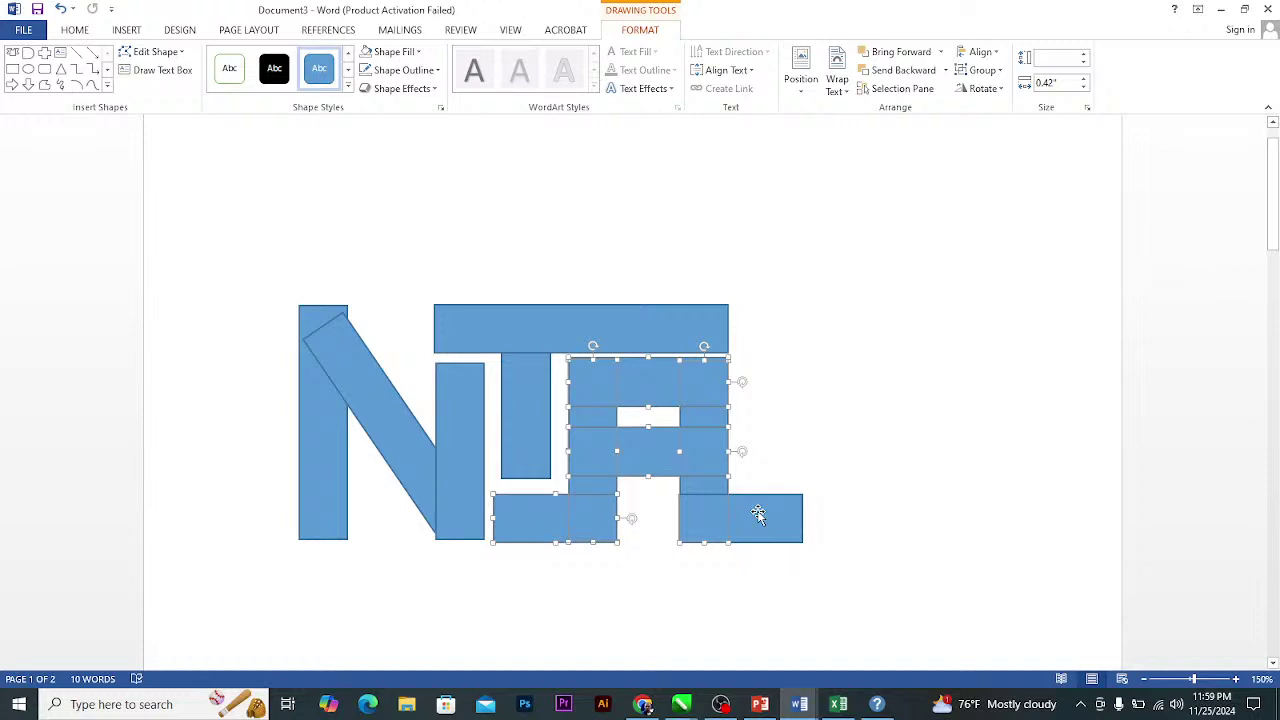
{"action": "left_click", "coordinate": [762, 519], "text": "shift"}
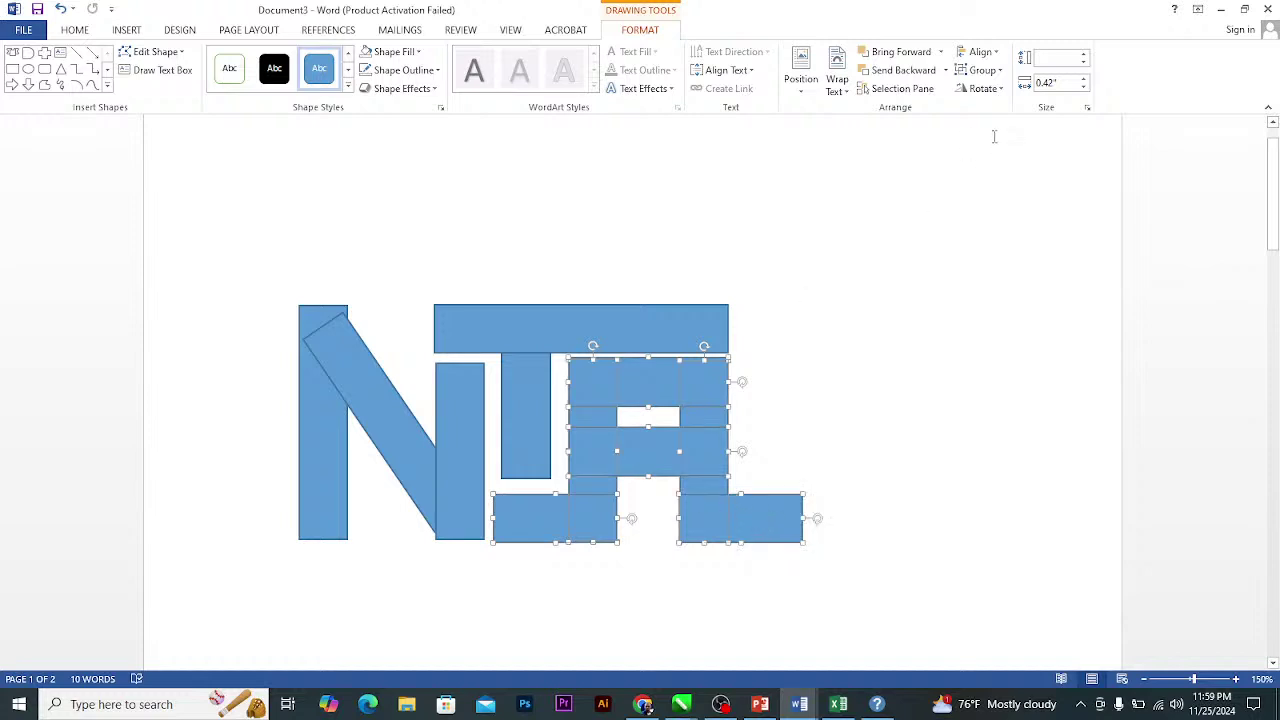
{"action": "left_click", "coordinate": [982, 71]}
{"action": "left_click", "coordinate": [990, 91]}
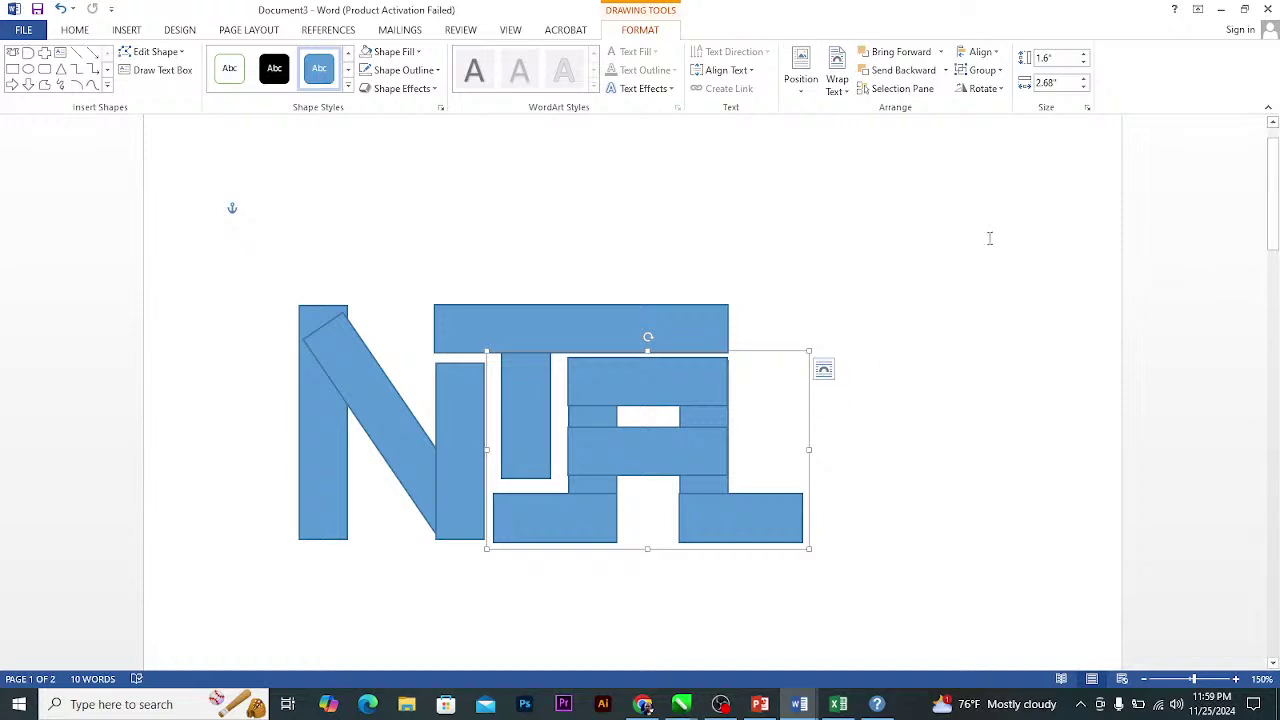
Remove the shape outline from the grouped N.
{"action": "left_click", "coordinate": [332, 374]}
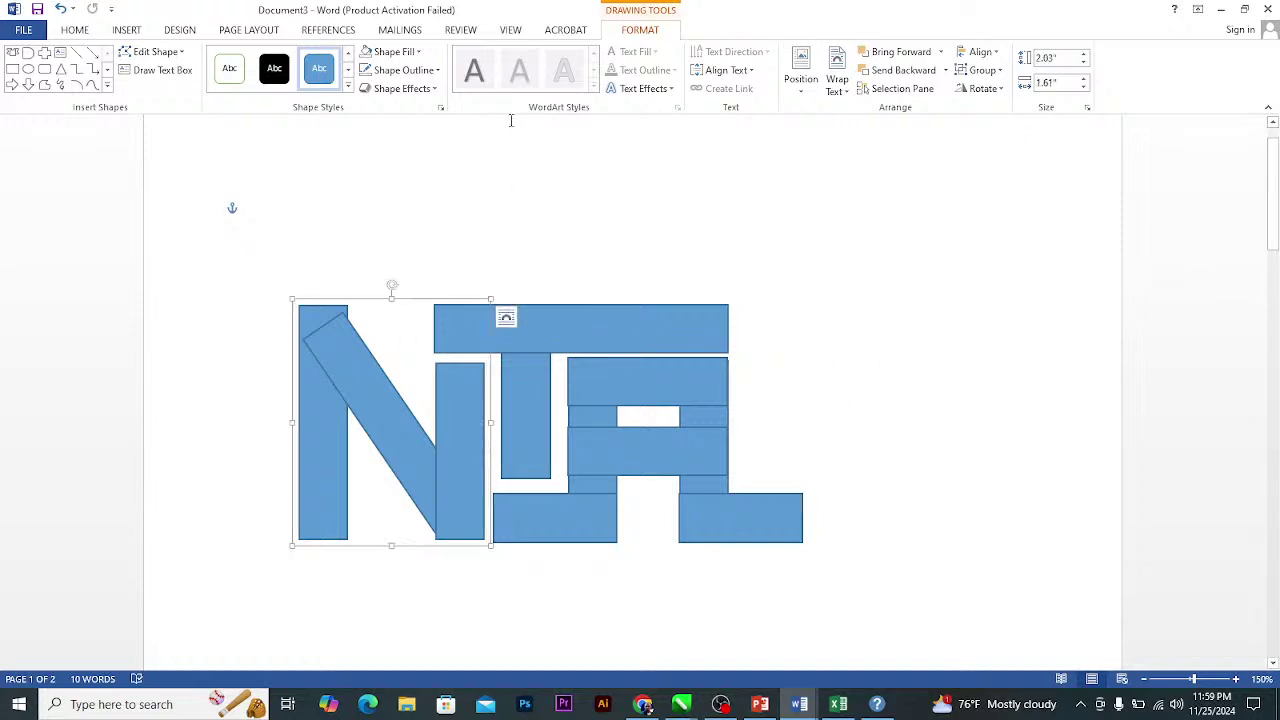
{"action": "left_click", "coordinate": [366, 79]}
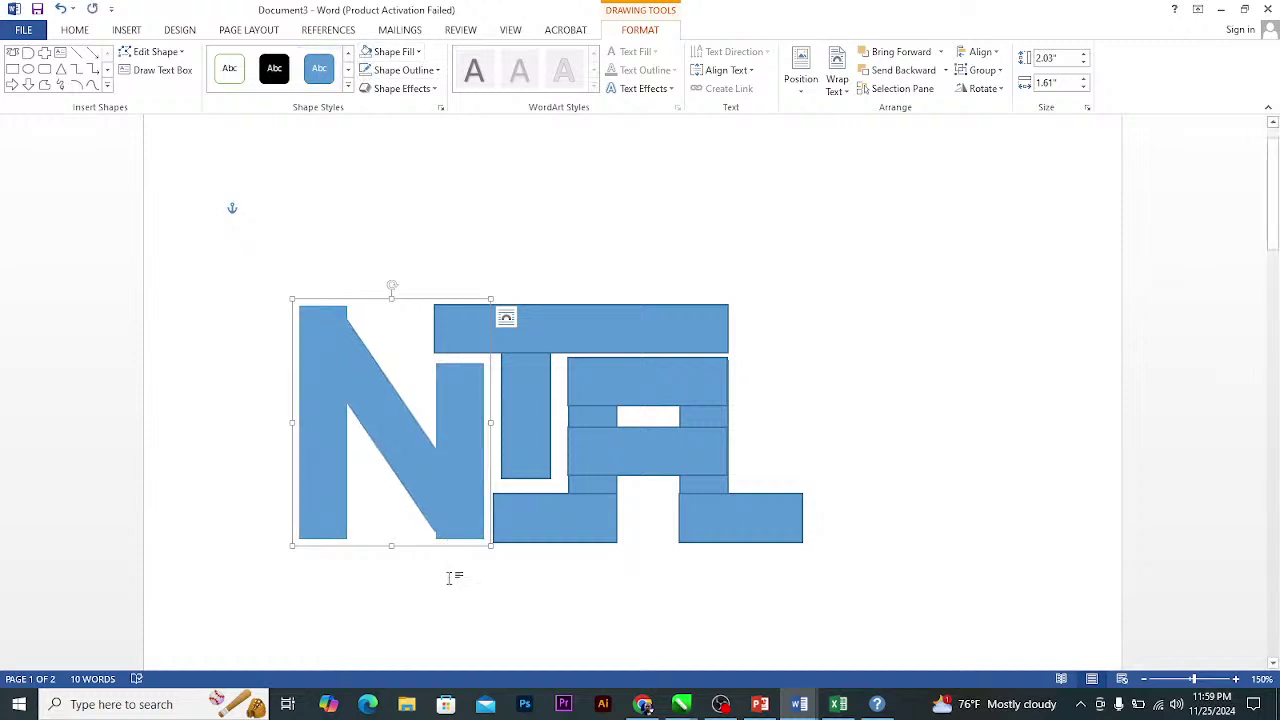
{"action": "key", "text": "alt"}
{"action": "key", "text": "Escape"}
Ungroup the N back into its separate bars.
{"action": "left_click", "coordinate": [452, 557]}
{"action": "key", "text": "alt"}
{"action": "scroll", "coordinate": [452, 560], "scroll_direction": "up", "scroll_amount": 7, "text": "ctrl"}
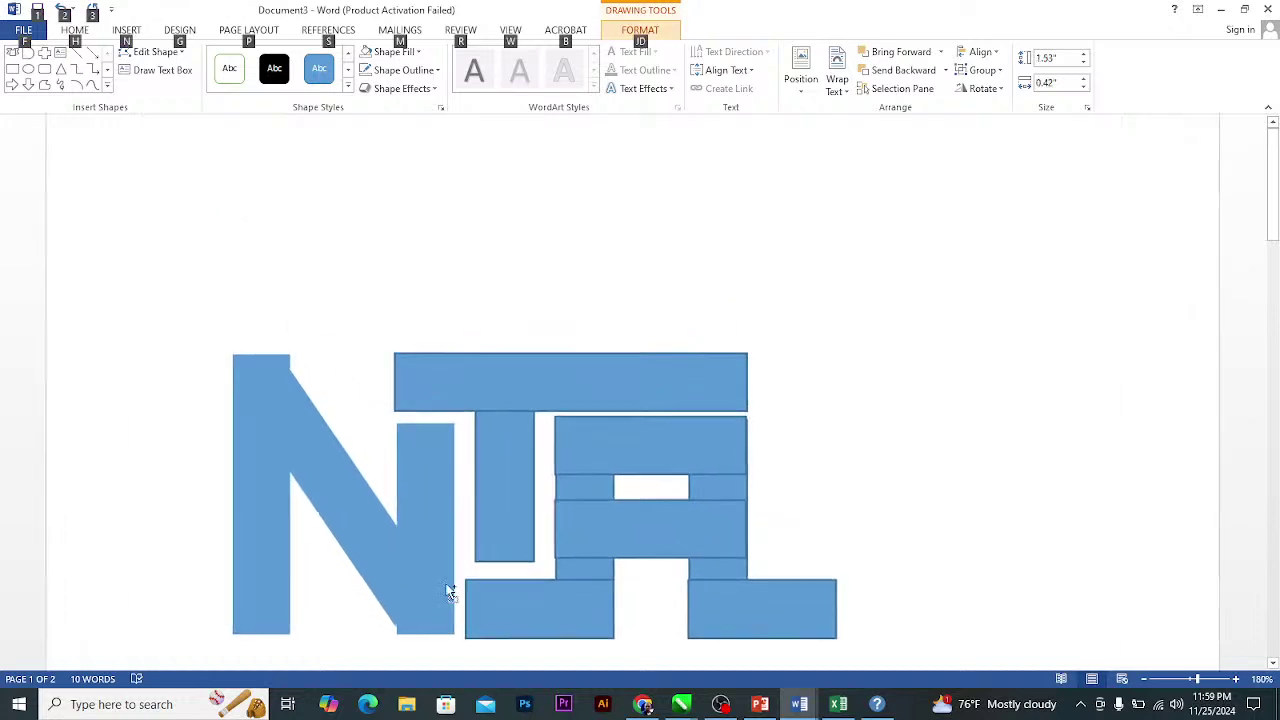
{"action": "left_click", "coordinate": [418, 528]}
{"action": "scroll", "coordinate": [400, 460], "scroll_direction": "down", "scroll_amount": 5}
{"action": "scroll", "coordinate": [366, 251], "scroll_direction": "up", "scroll_amount": 3, "text": "ctrl"}
{"action": "scroll", "coordinate": [380, 374], "scroll_direction": "up", "scroll_amount": 5}
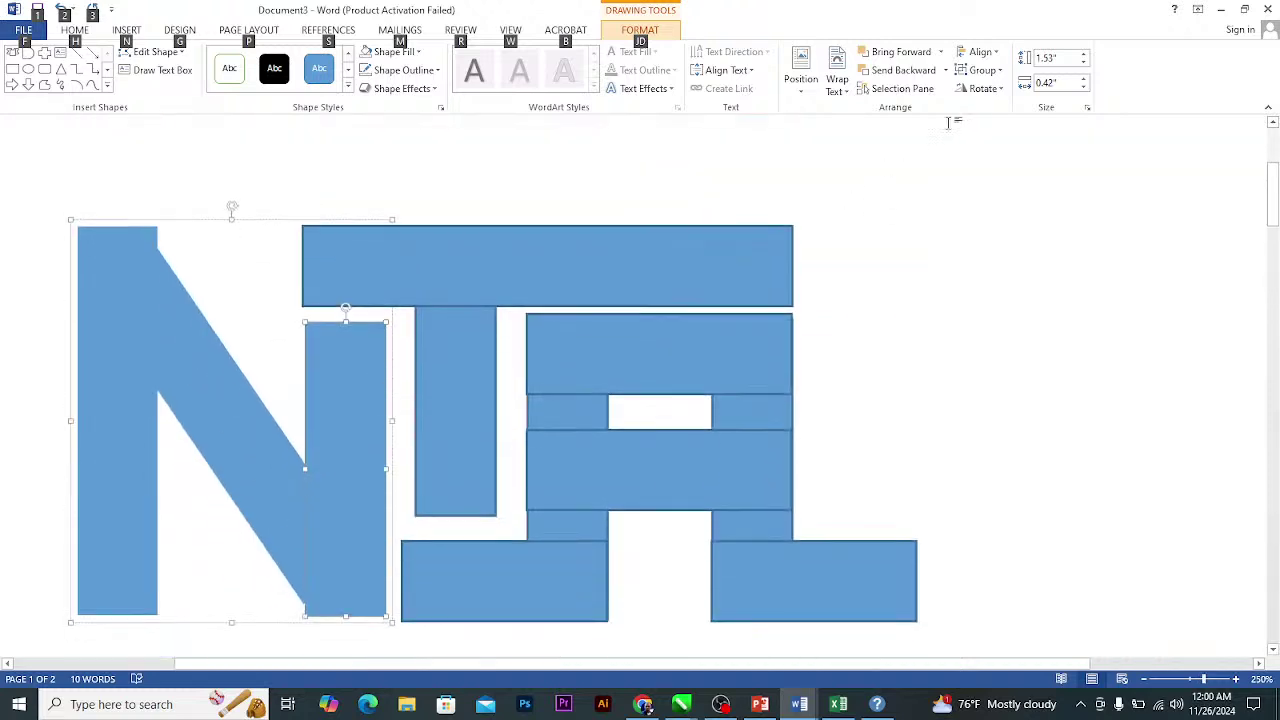
{"action": "left_click", "coordinate": [997, 72]}
{"action": "left_click", "coordinate": [982, 88]}
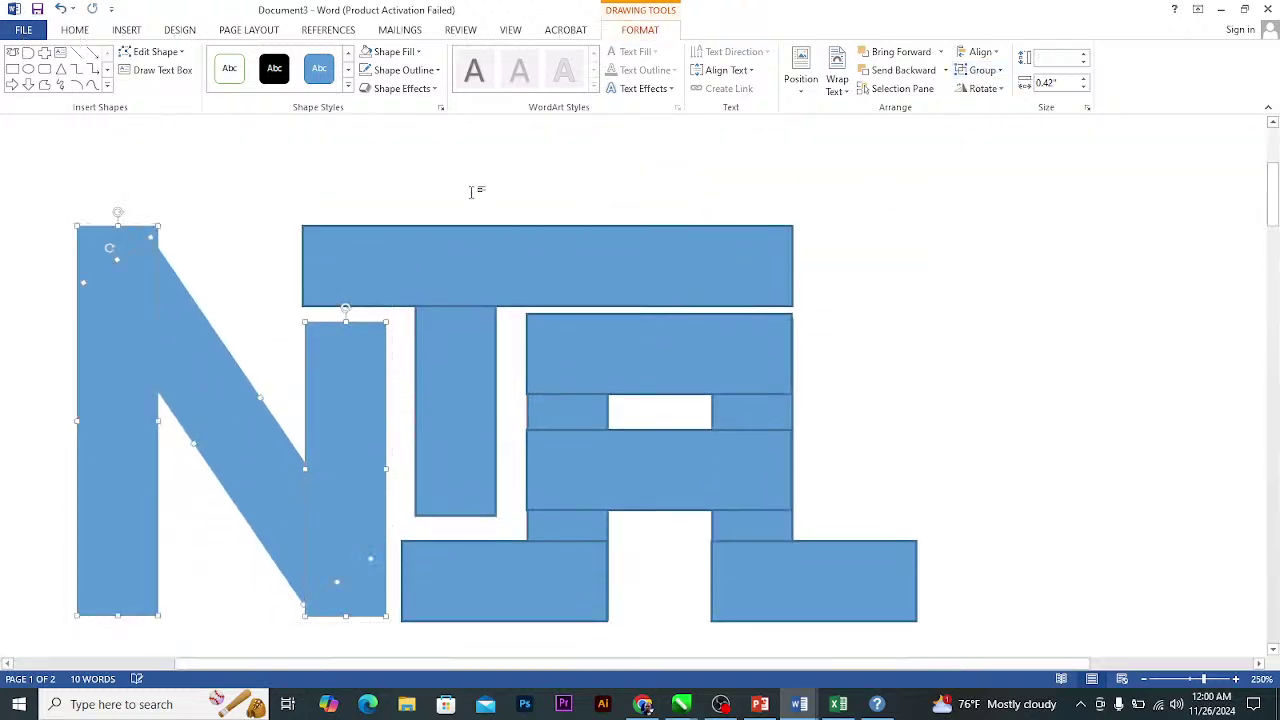
Rotate the N's diagonal bar slightly so its ends sit better within the two upright bars.
{"action": "left_click", "coordinate": [480, 194]}
{"action": "scroll", "coordinate": [280, 432], "scroll_direction": "up", "scroll_amount": 1}
{"action": "left_click", "coordinate": [231, 477]}
{"action": "scroll", "coordinate": [314, 406], "scroll_direction": "down", "scroll_amount": 3}
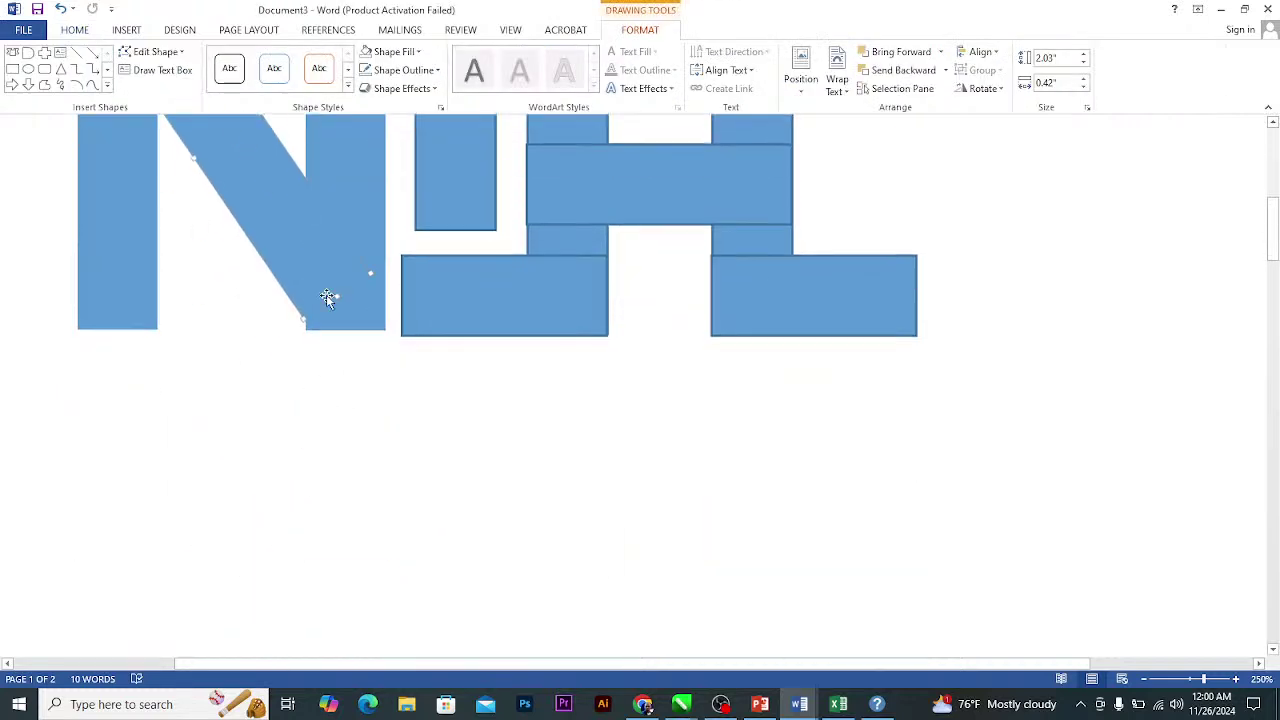
{"action": "scroll", "coordinate": [316, 418], "scroll_direction": "up", "scroll_amount": 3}
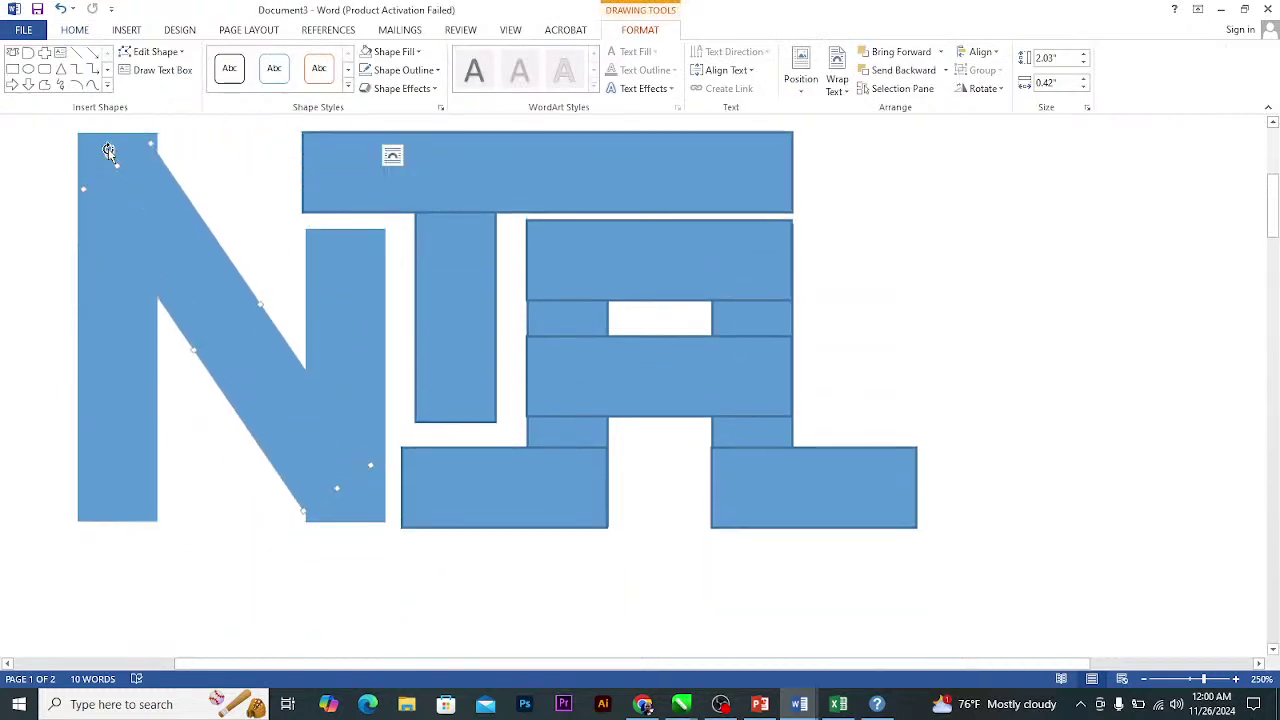
{"action": "left_click_drag", "start_coordinate": [105, 151], "coordinate": [102, 159]}
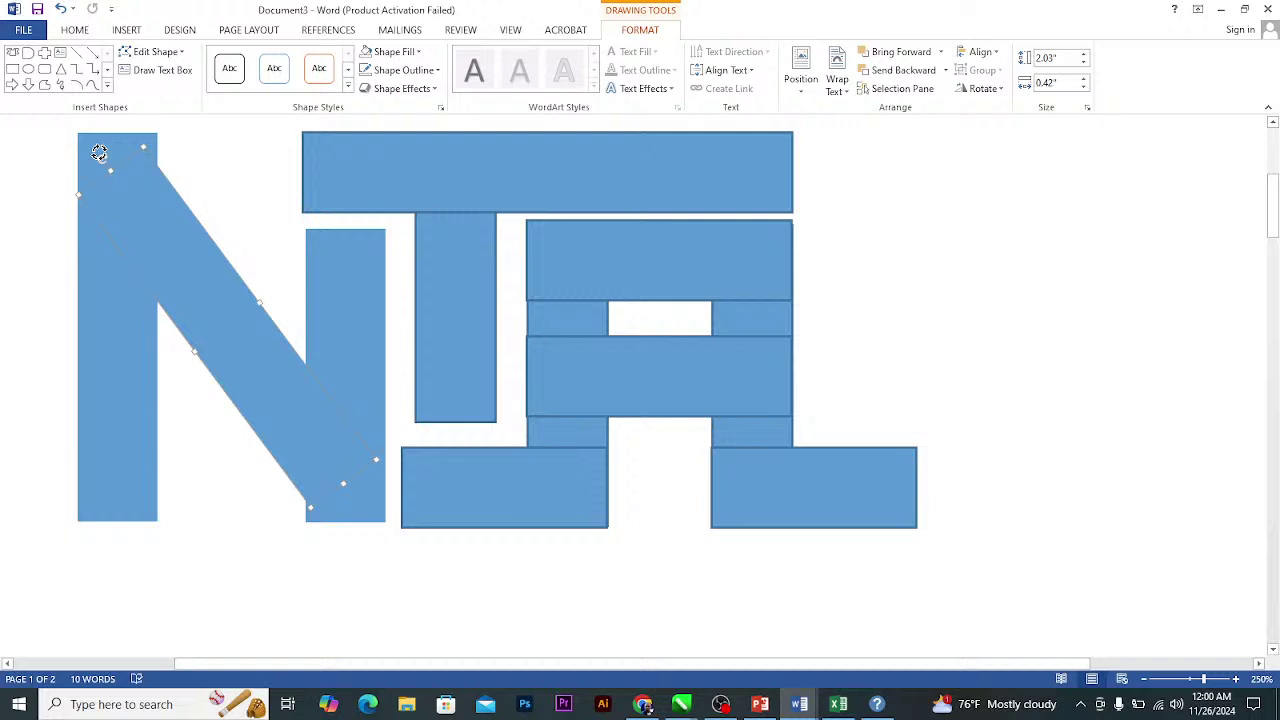
Group the N's diagonal bar with its two upright bars.
{"action": "left_click", "coordinate": [141, 389], "text": "shift"}
{"action": "left_click", "coordinate": [340, 335], "text": "shift"}
{"action": "left_click", "coordinate": [982, 70]}
{"action": "left_click", "coordinate": [982, 89]}
Remove the shape outlines from the grouped T and the grouped A.
{"action": "left_click", "coordinate": [518, 168]}
{"action": "left_click", "coordinate": [365, 72]}
{"action": "left_click", "coordinate": [774, 474]}
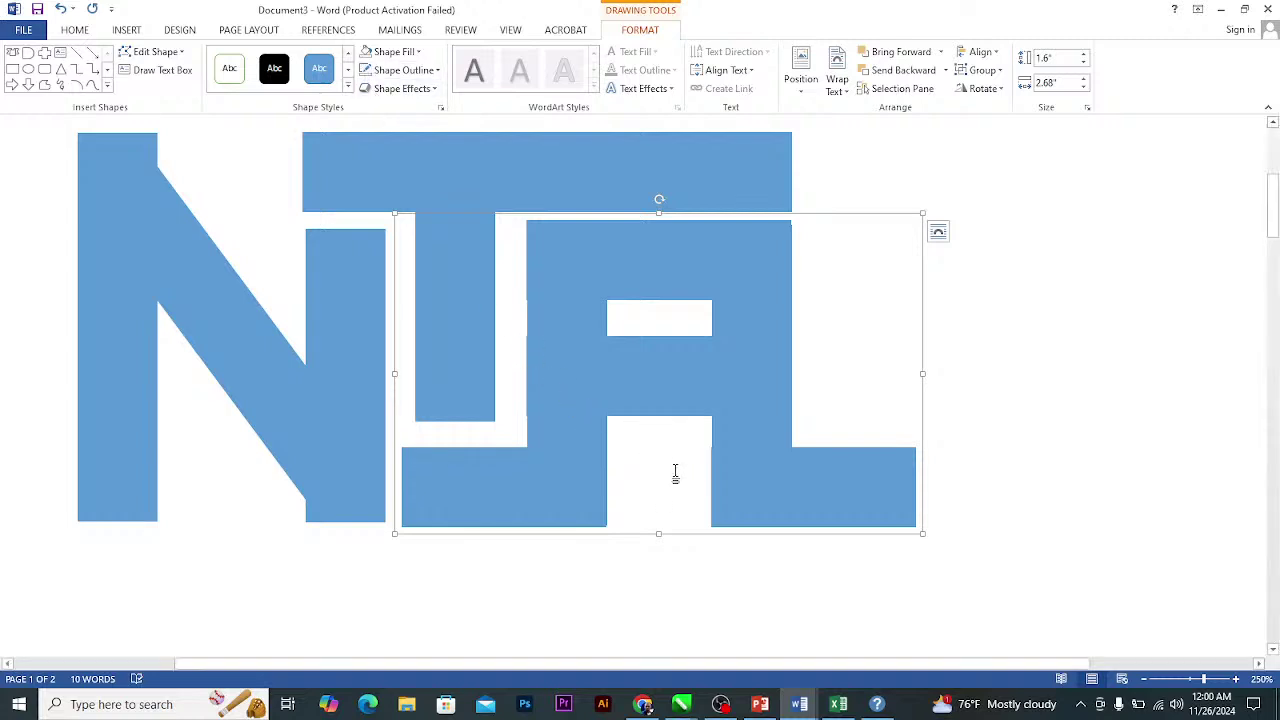
{"action": "key", "text": "alt"}
{"action": "scroll", "coordinate": [681, 459], "scroll_direction": "down", "scroll_amount": 7}
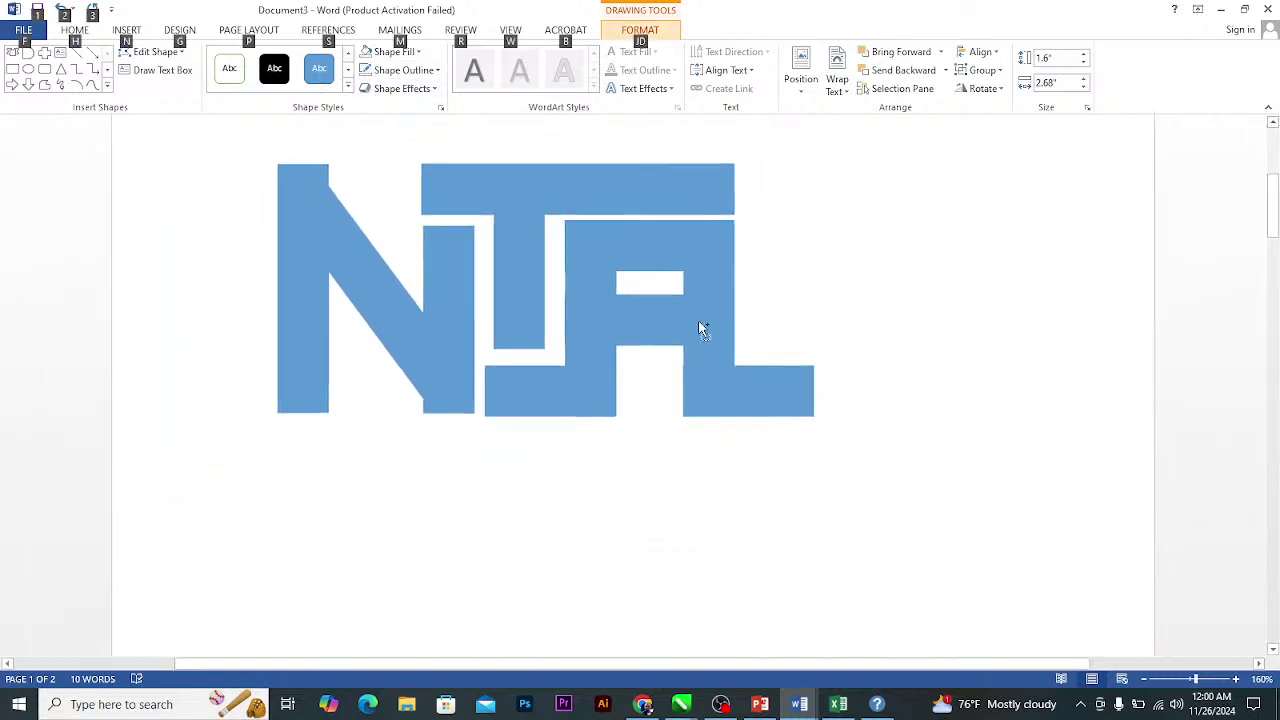
{"action": "left_click", "coordinate": [696, 258]}
{"action": "key", "text": "Escape"}
{"action": "key", "text": "Escape"}
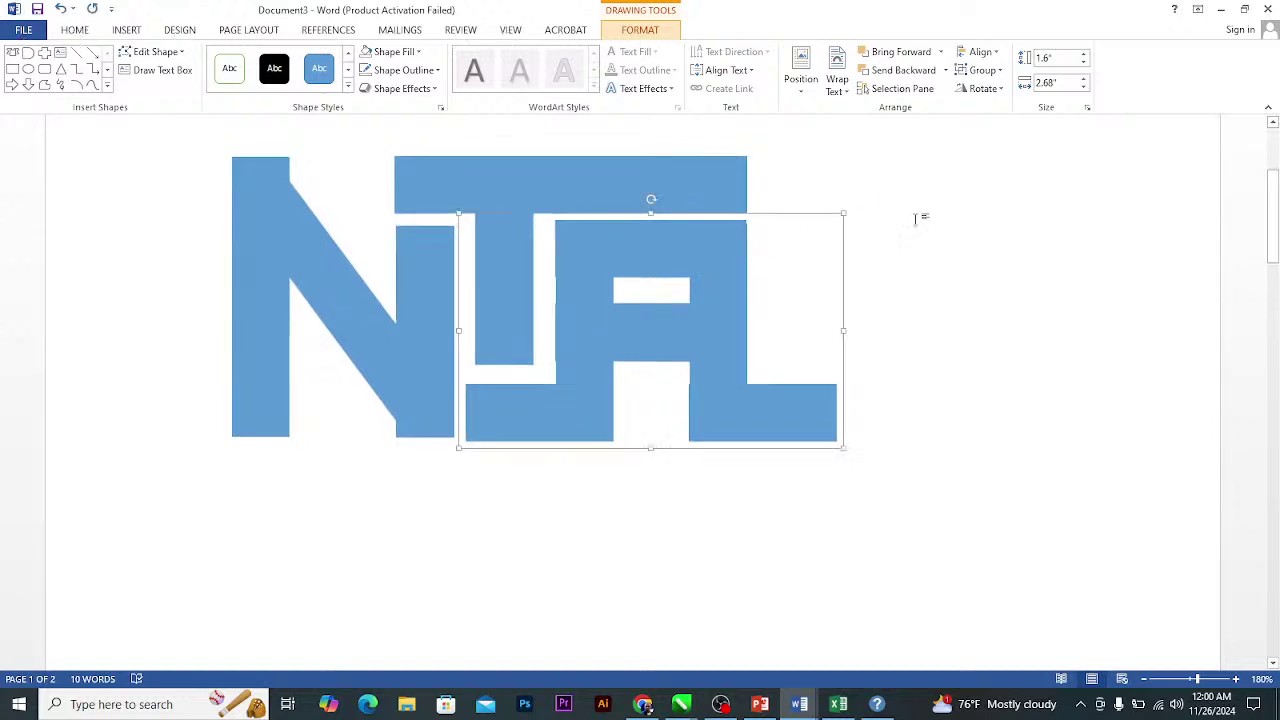
Fill the grouped N and the grouped A with the darkest orange theme shade, a dark brown.
{"action": "double_click", "coordinate": [440, 418]}
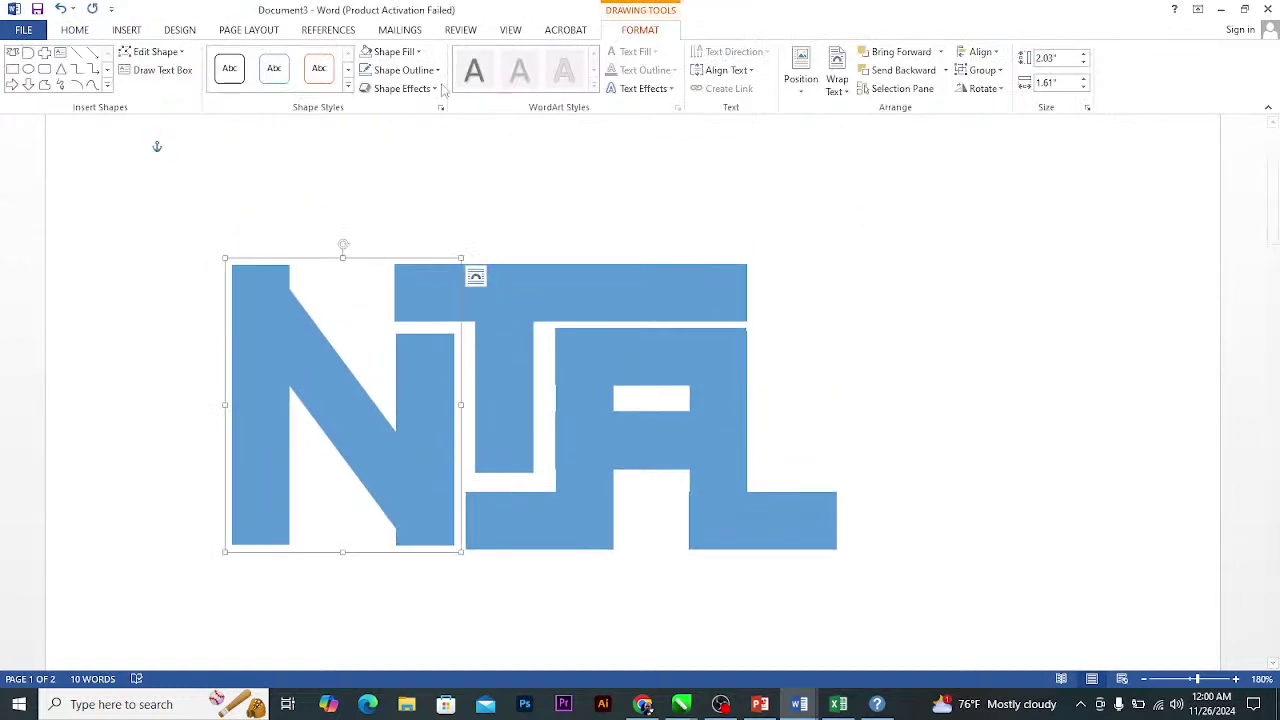
{"action": "left_click", "coordinate": [437, 71]}
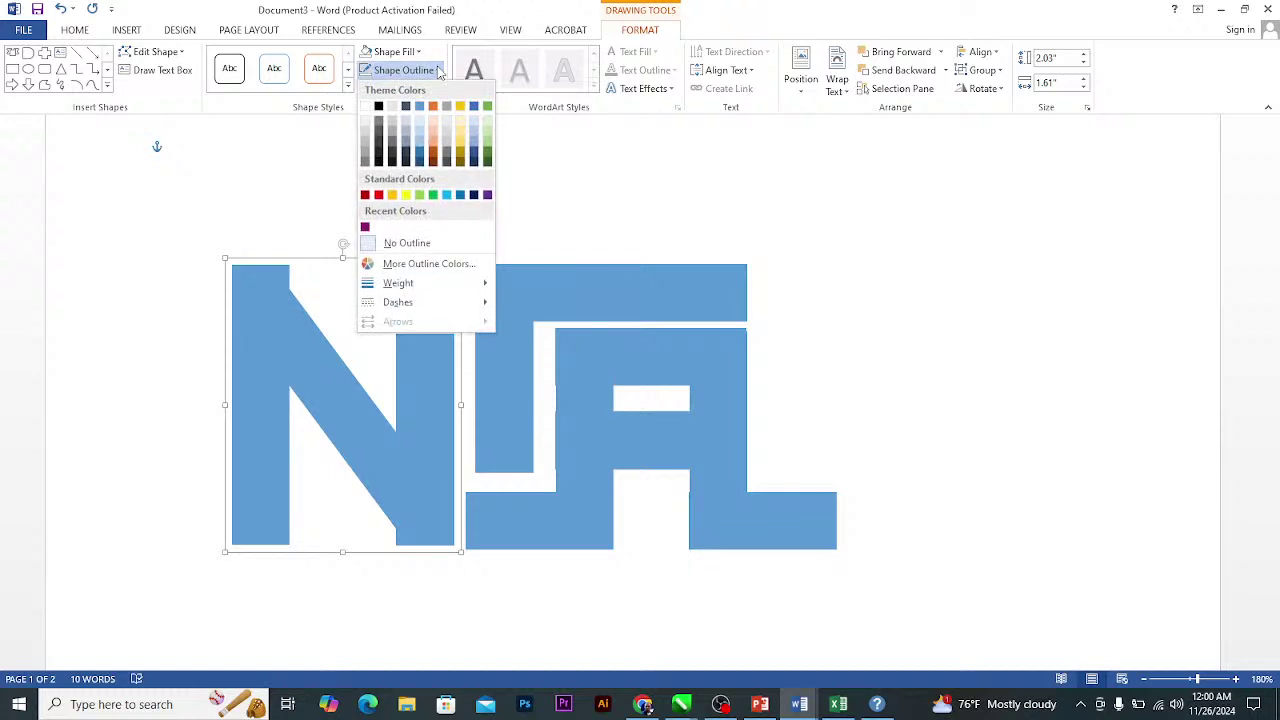
{"action": "left_click", "coordinate": [421, 56]}
{"action": "left_click", "coordinate": [421, 56]}
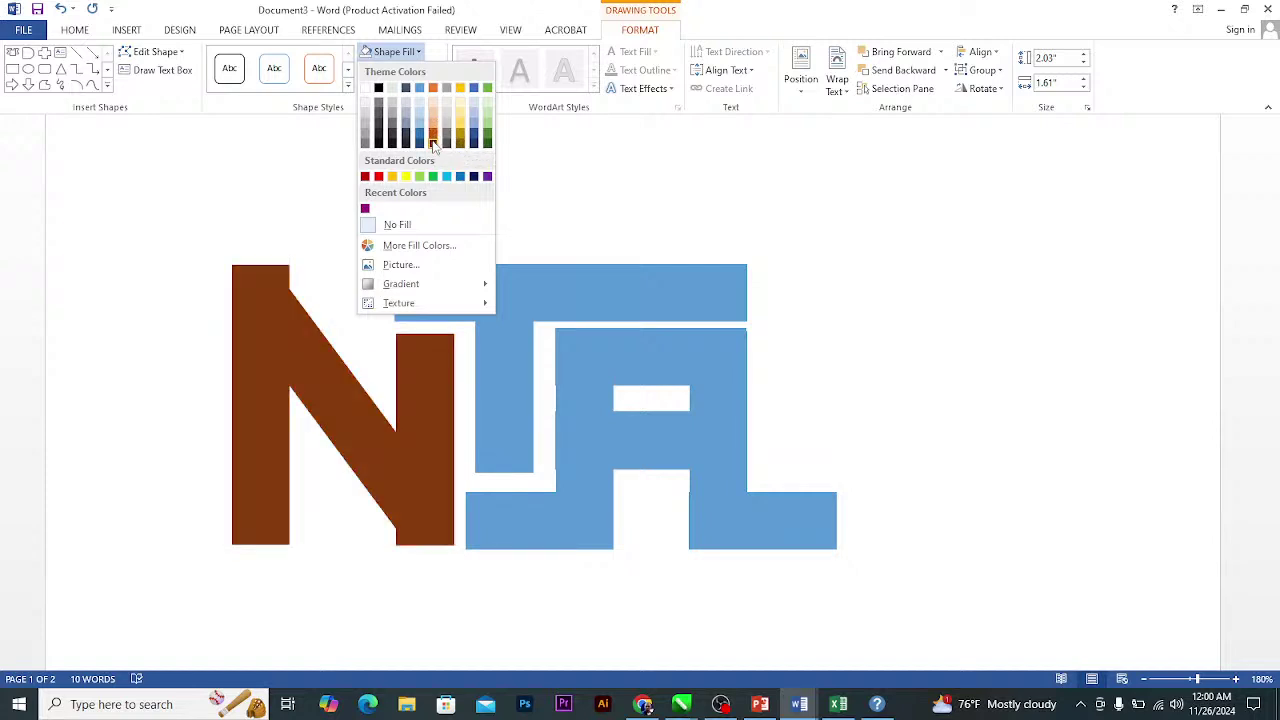
{"action": "left_click", "coordinate": [433, 142]}
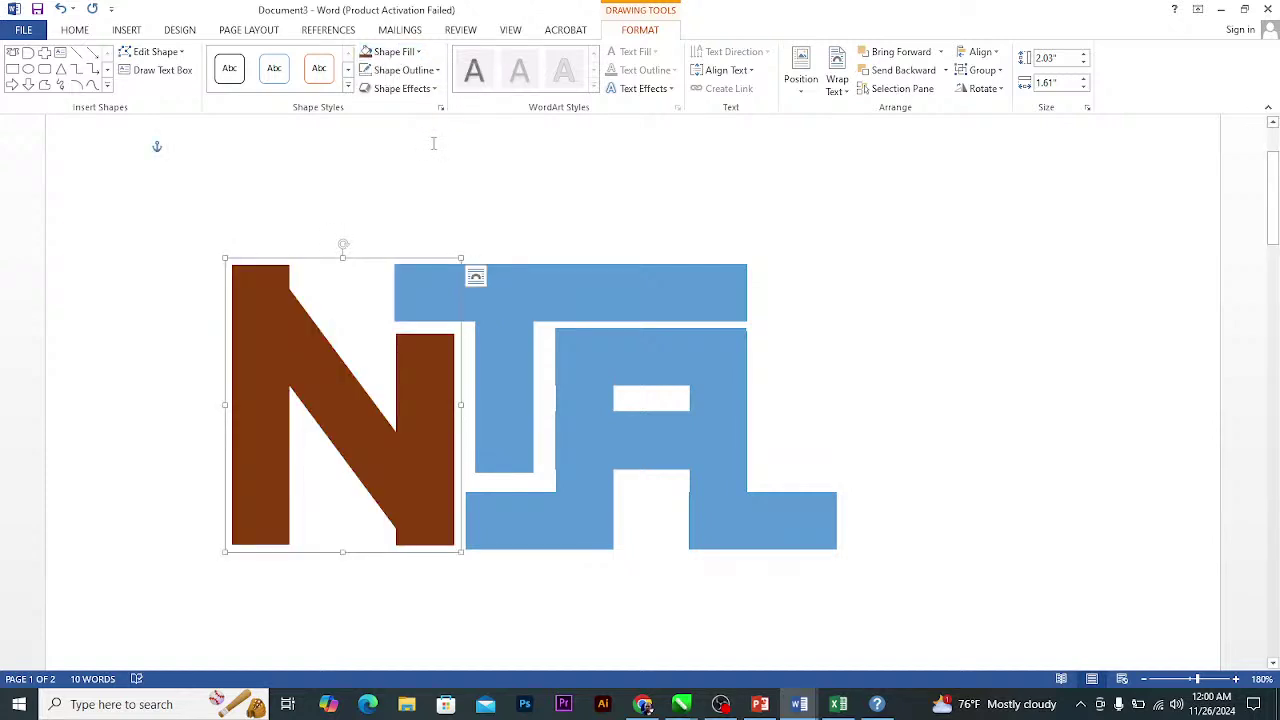
{"action": "left_click", "coordinate": [534, 288]}
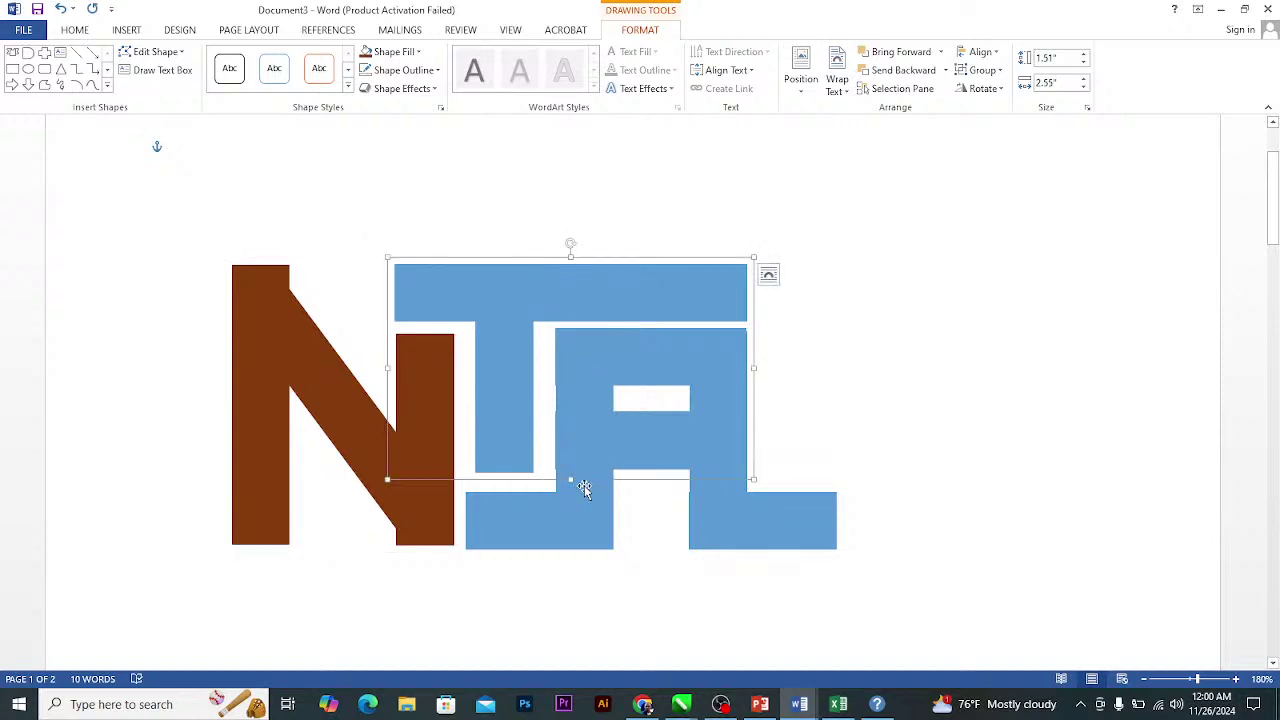
{"action": "left_click", "coordinate": [560, 408]}
{"action": "left_click", "coordinate": [366, 52]}
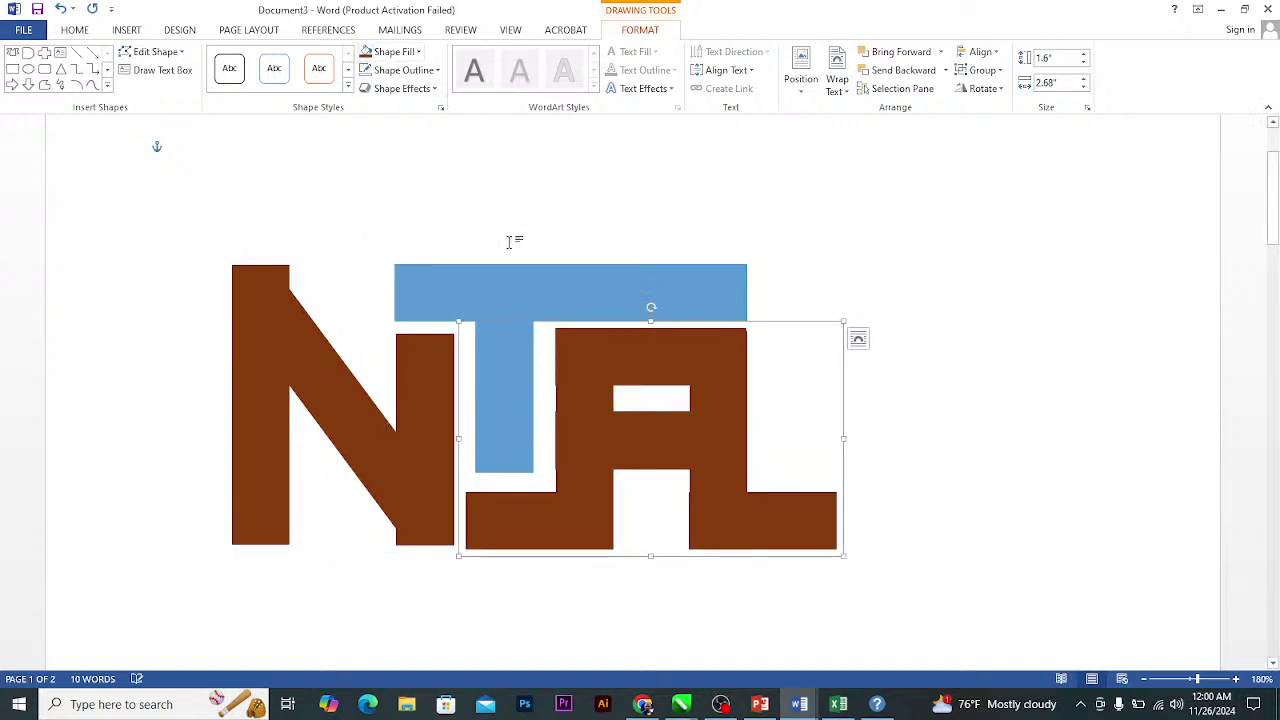
Fill the grouped T with the second-darkest orange theme shade and deselect it.
{"action": "left_click", "coordinate": [526, 294]}
{"action": "left_click", "coordinate": [419, 52]}
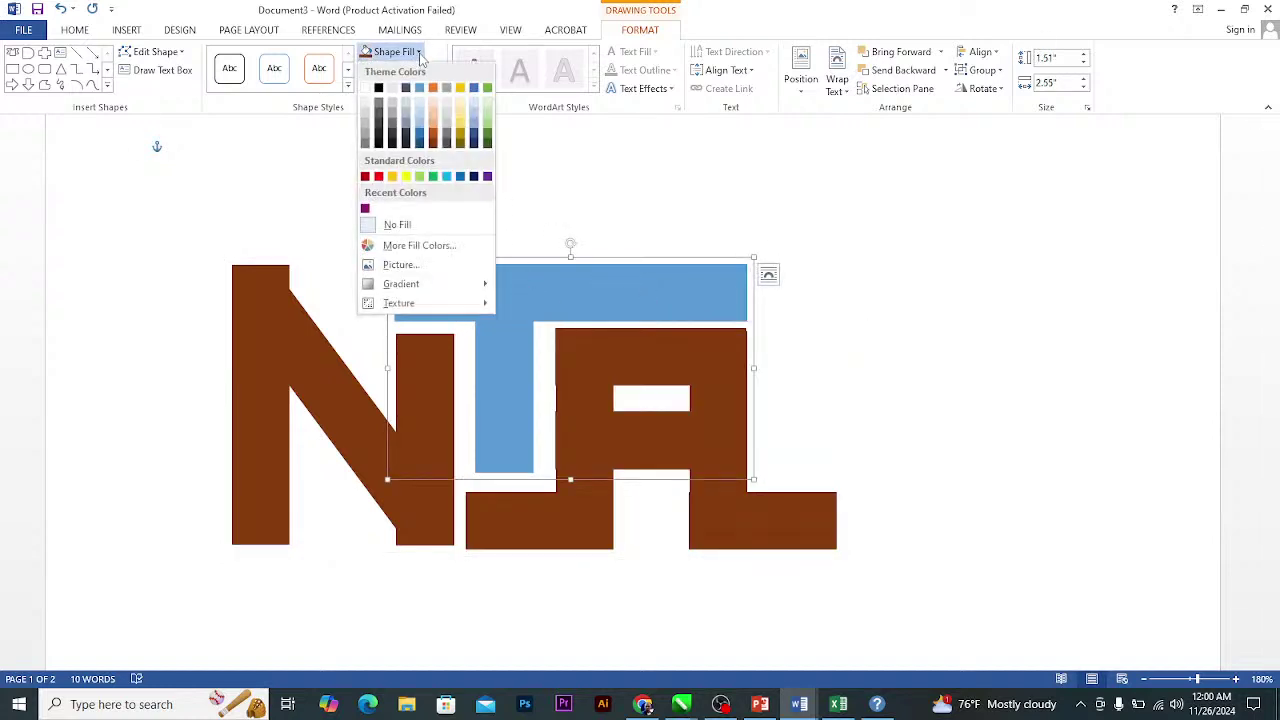
{"action": "left_click", "coordinate": [436, 138]}
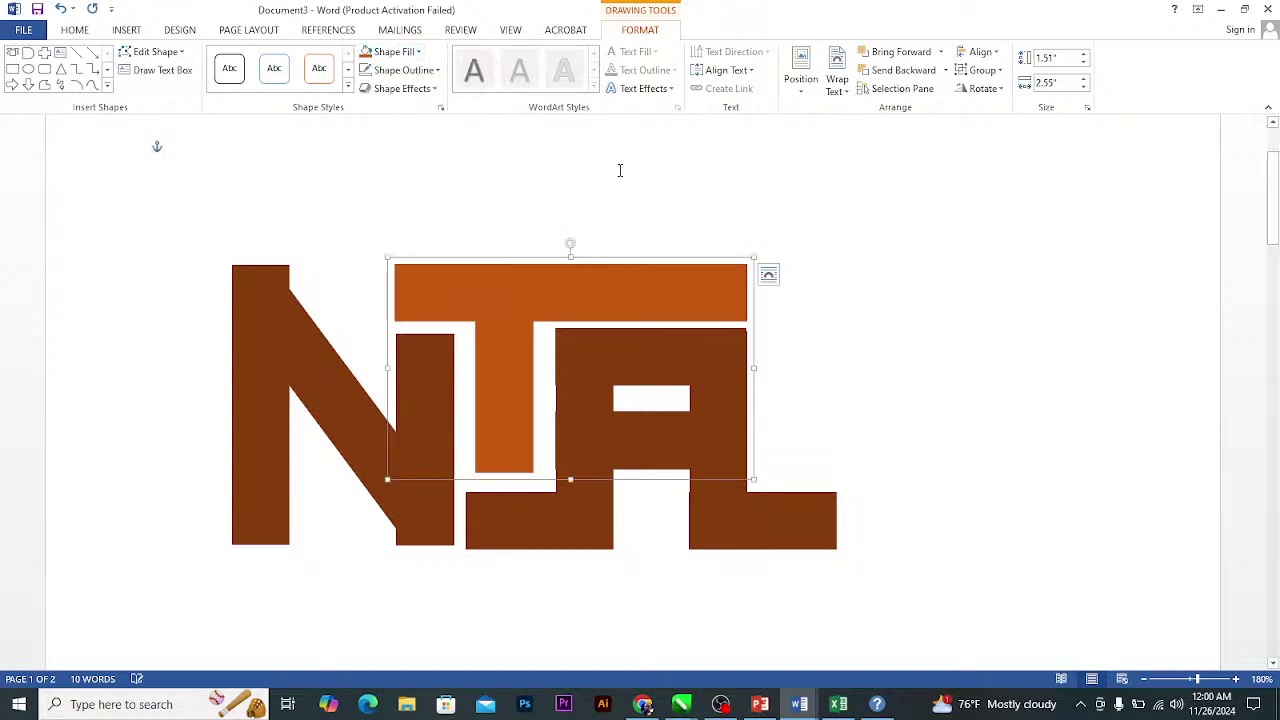
{"action": "scroll", "coordinate": [603, 169], "scroll_direction": "down", "scroll_amount": 3}
{"action": "scroll", "coordinate": [626, 171], "scroll_direction": "up", "scroll_amount": 3}
{"action": "scroll", "coordinate": [893, 318], "scroll_direction": "down", "scroll_amount": 1}
{"action": "scroll", "coordinate": [893, 318], "scroll_direction": "down", "scroll_amount": 2}
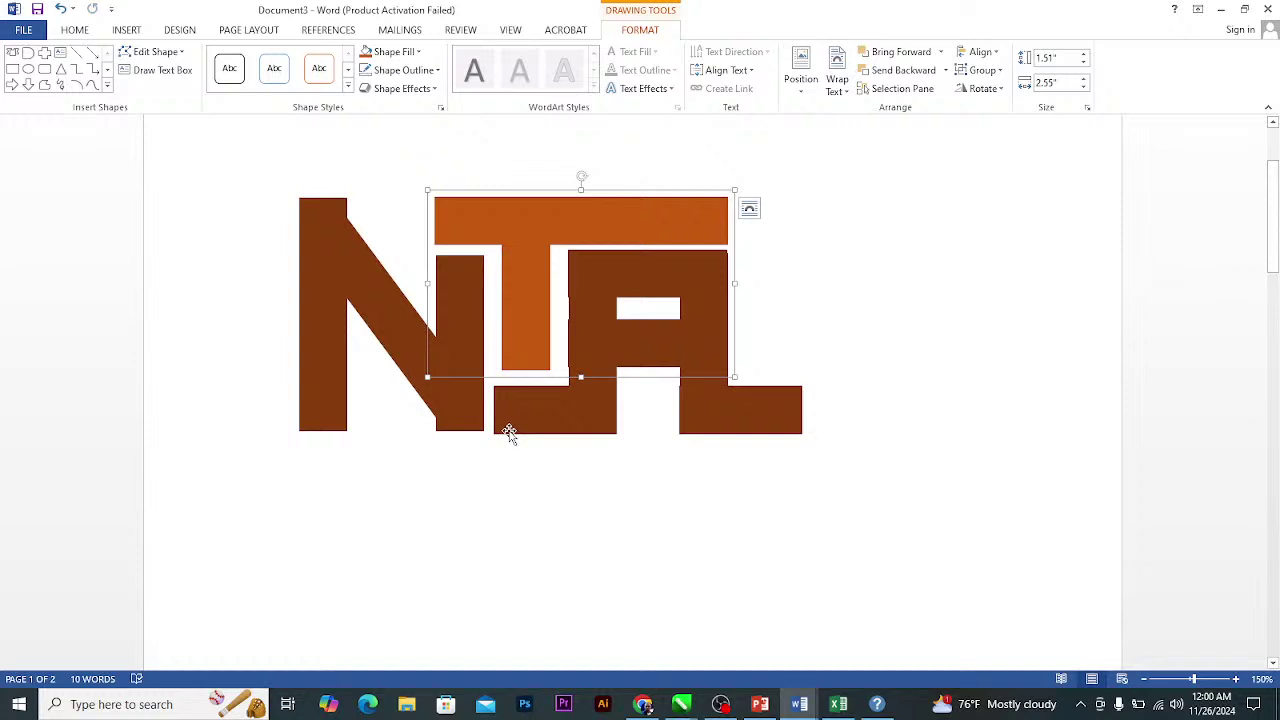
{"action": "left_click", "coordinate": [797, 364]}
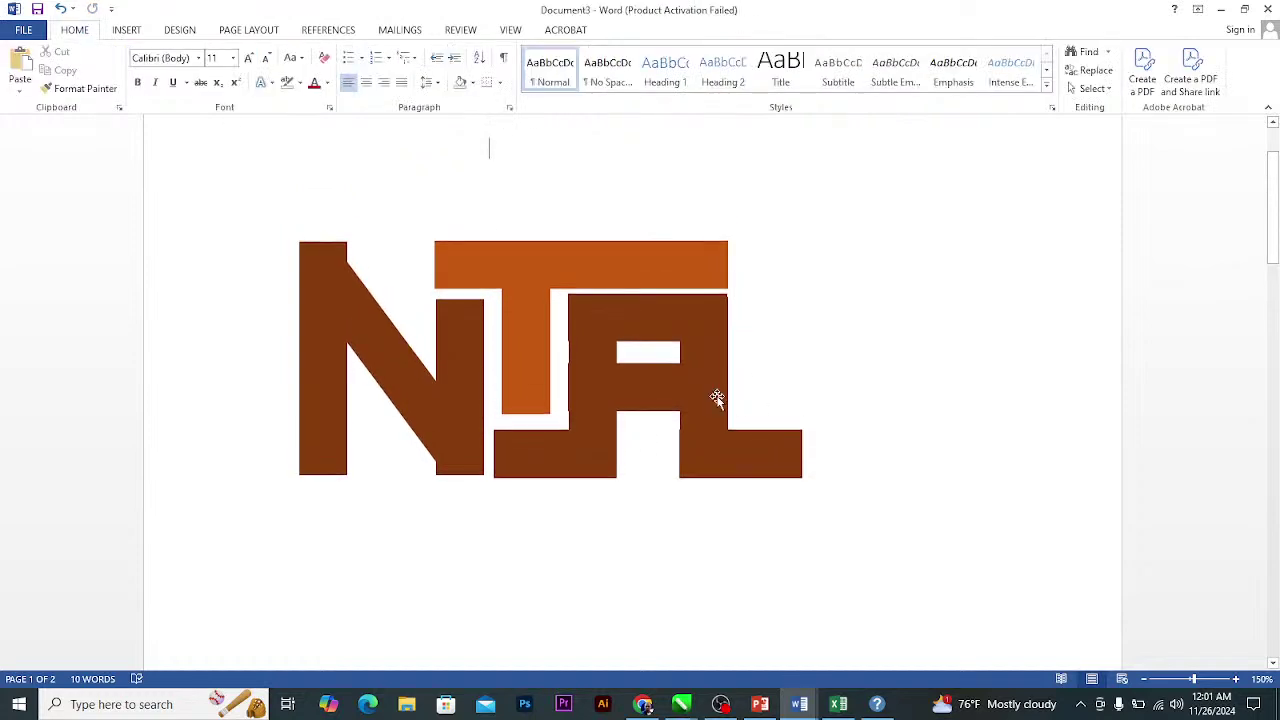
Draw a wide oval beneath the NTA letters, about 4.47" wide and 0.9" high.
{"action": "left_click", "coordinate": [127, 30]}
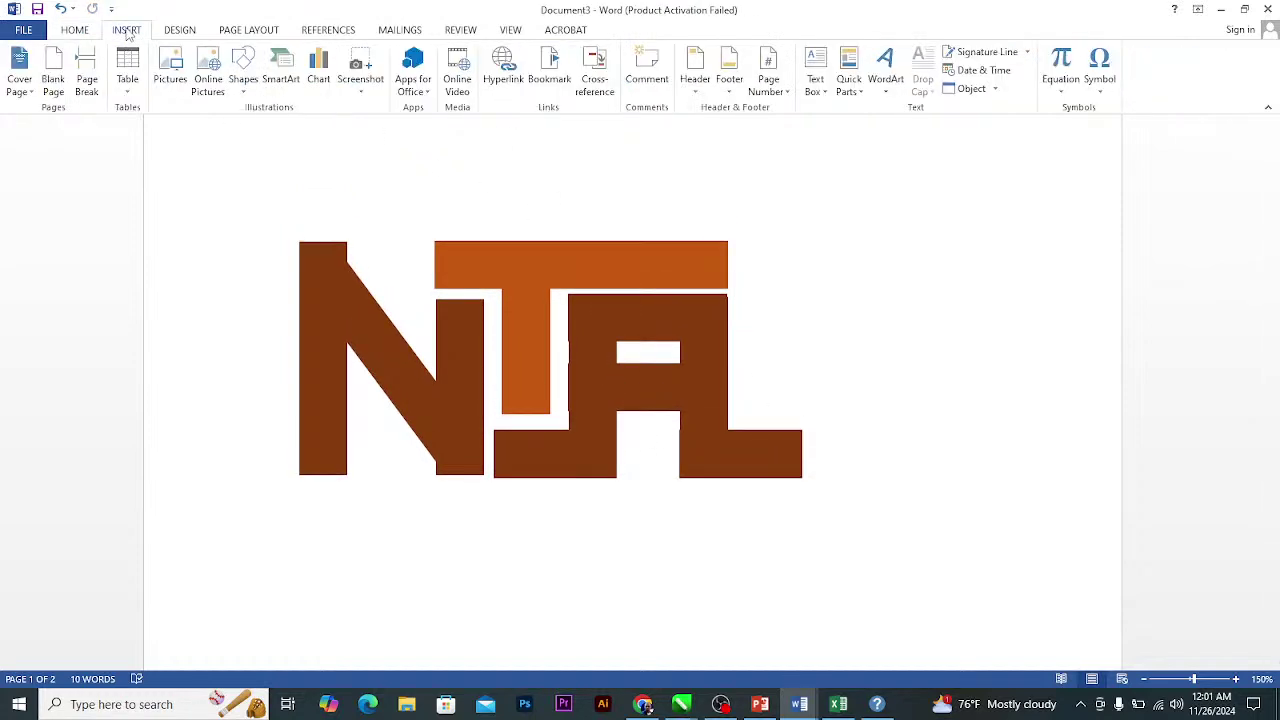
{"action": "left_click", "coordinate": [243, 90]}
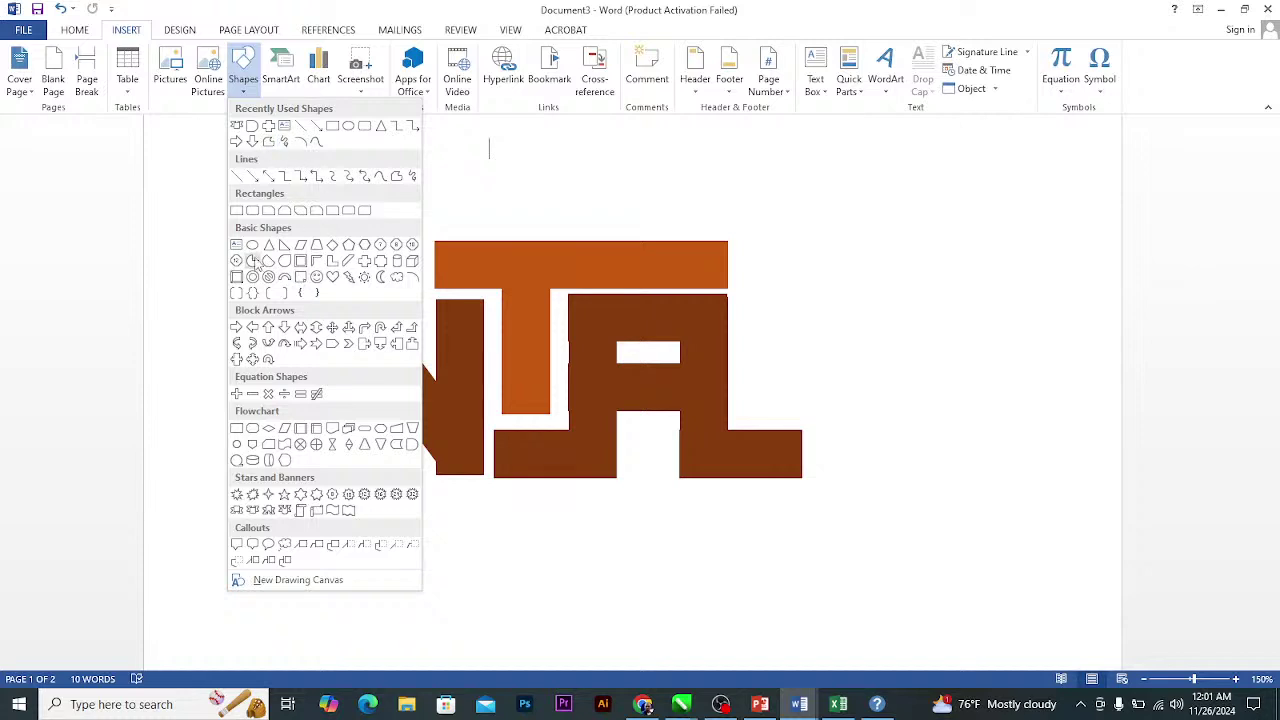
{"action": "left_click", "coordinate": [252, 245]}
{"action": "mouse_move", "coordinate": [306, 506]}
{"action": "left_mouse_down"}
{"action": "mouse_move", "coordinate": [613, 589]}
{"action": "mouse_move", "coordinate": [820, 608]}
{"action": "left_mouse_up"}
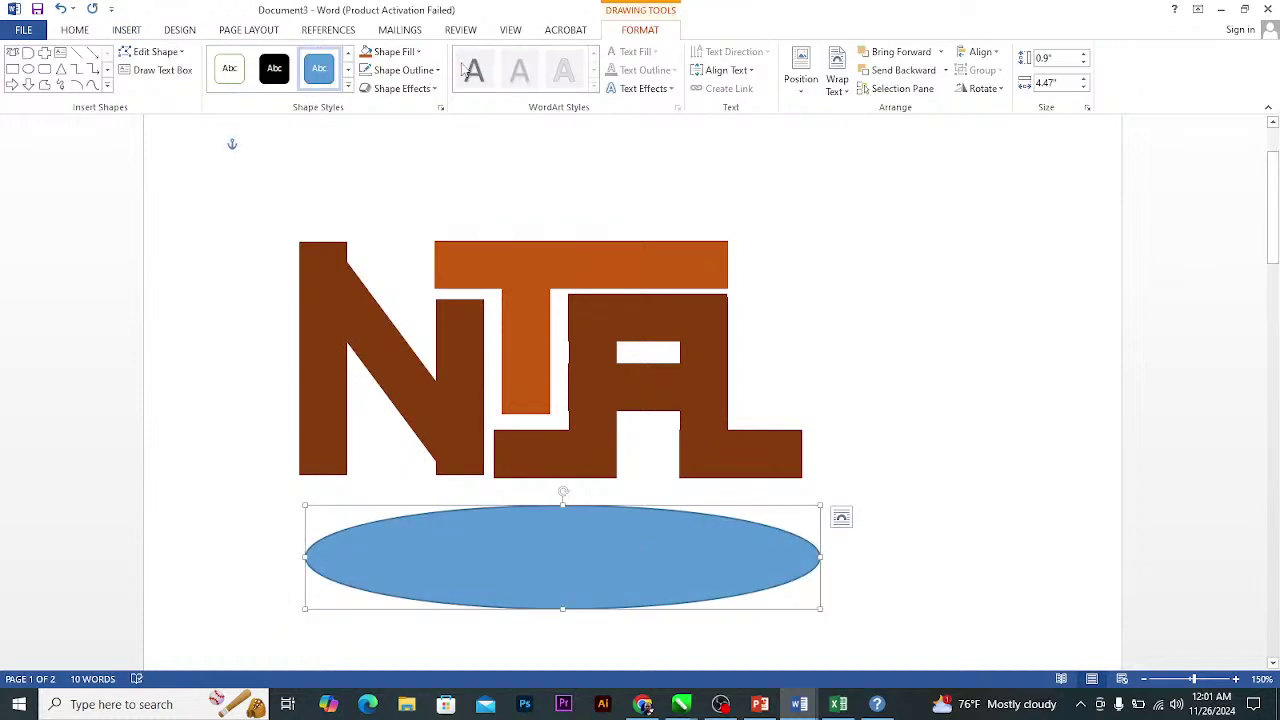
Fill the oval with a light gold theme shade and move it closer beneath the letters.
{"action": "left_click", "coordinate": [395, 52]}
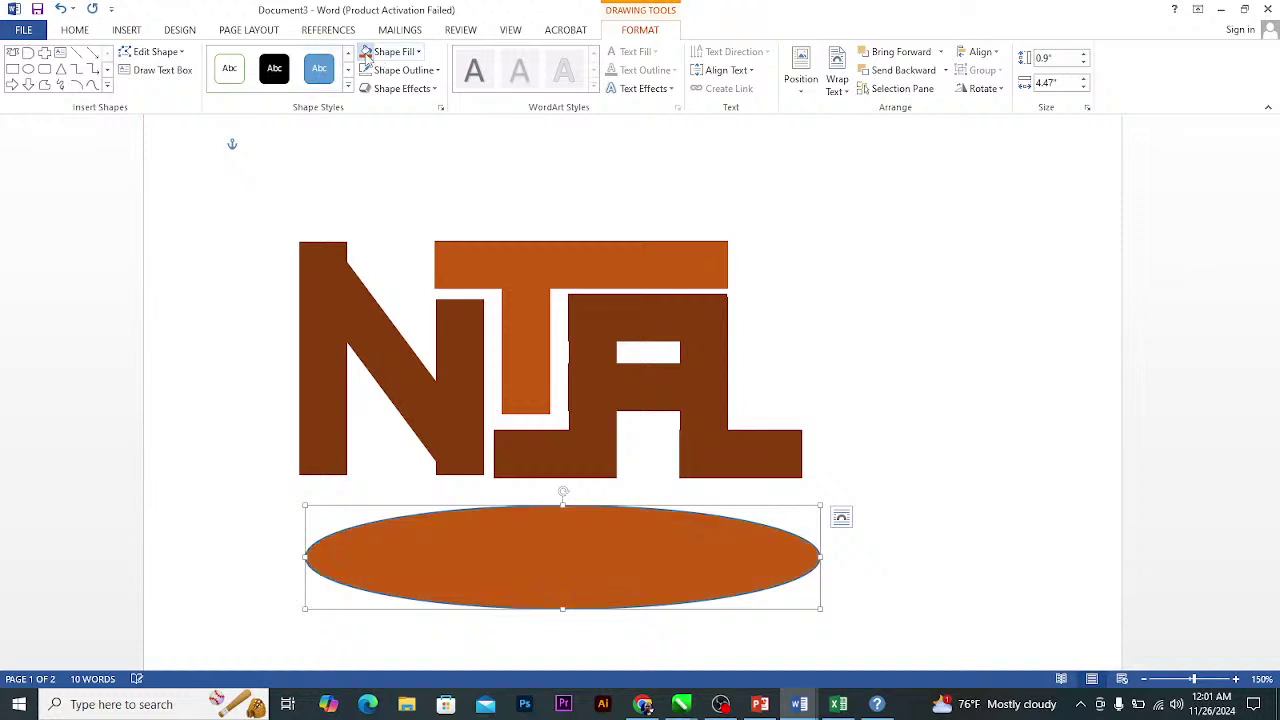
{"action": "left_click", "coordinate": [419, 52]}
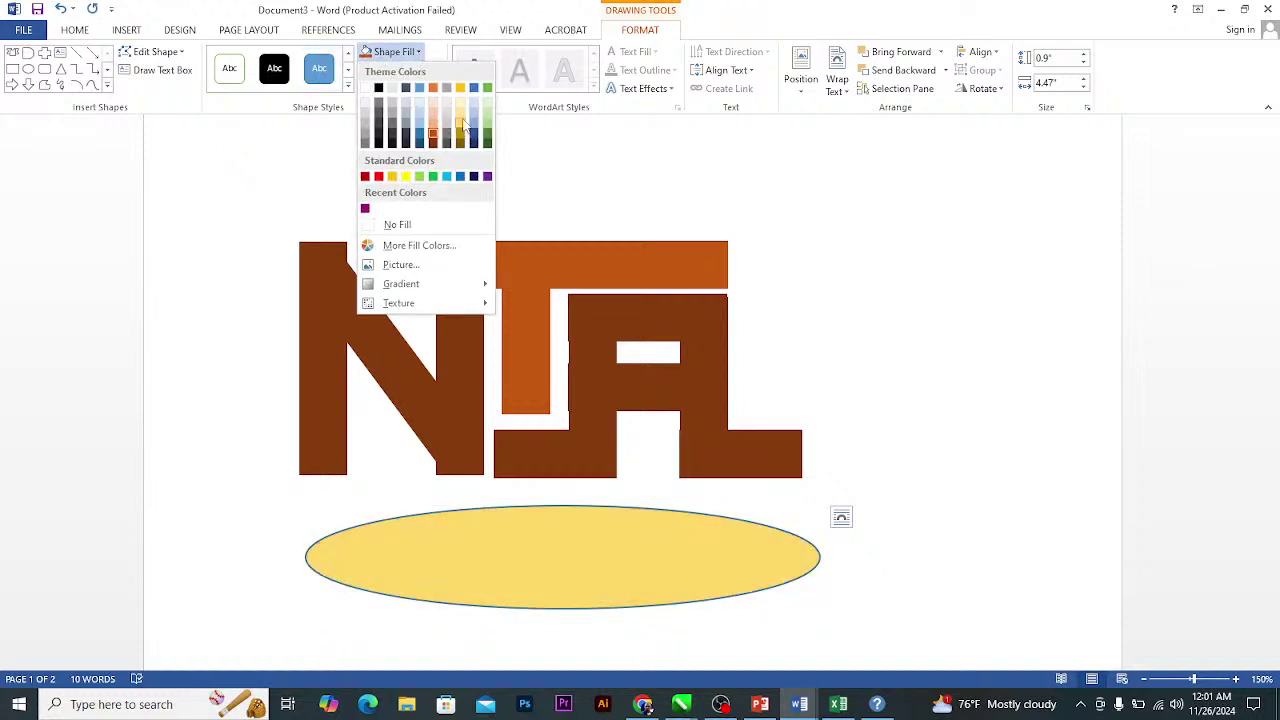
{"action": "left_click", "coordinate": [462, 118]}
{"action": "left_click_drag", "start_coordinate": [516, 536], "coordinate": [497, 523]}
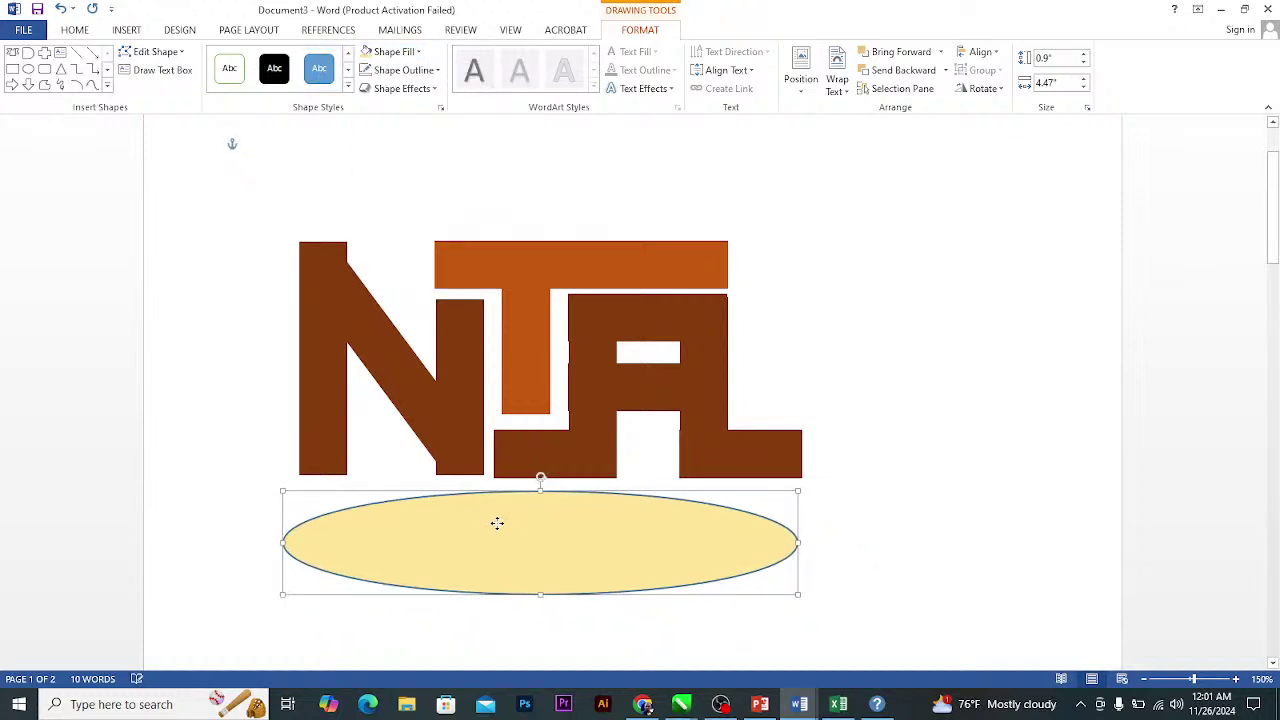
Add the text "Channel 10" inside the oval, with "The Station with a Mission" on a second line.
{"action": "right_click", "coordinate": [496, 524]}
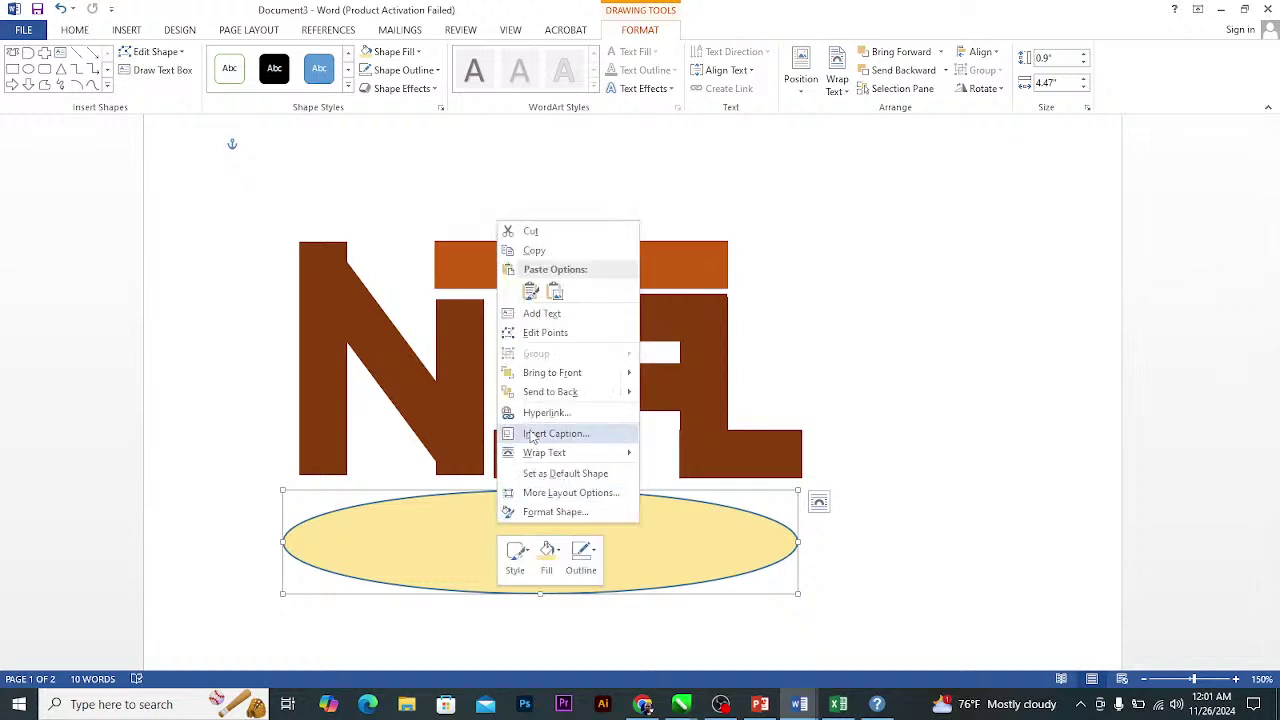
{"action": "left_click", "coordinate": [555, 316]}
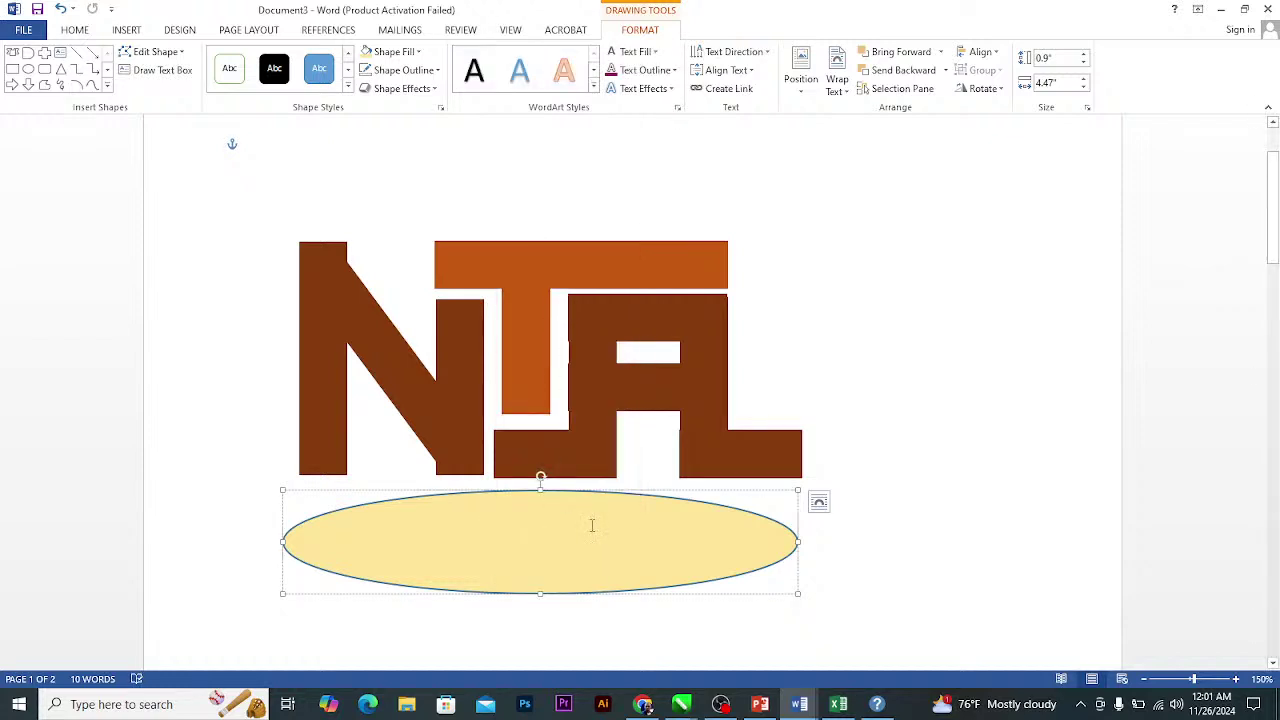
{"action": "type", "text": "Chi"}
{"action": "type", "text": "nnel 10"}
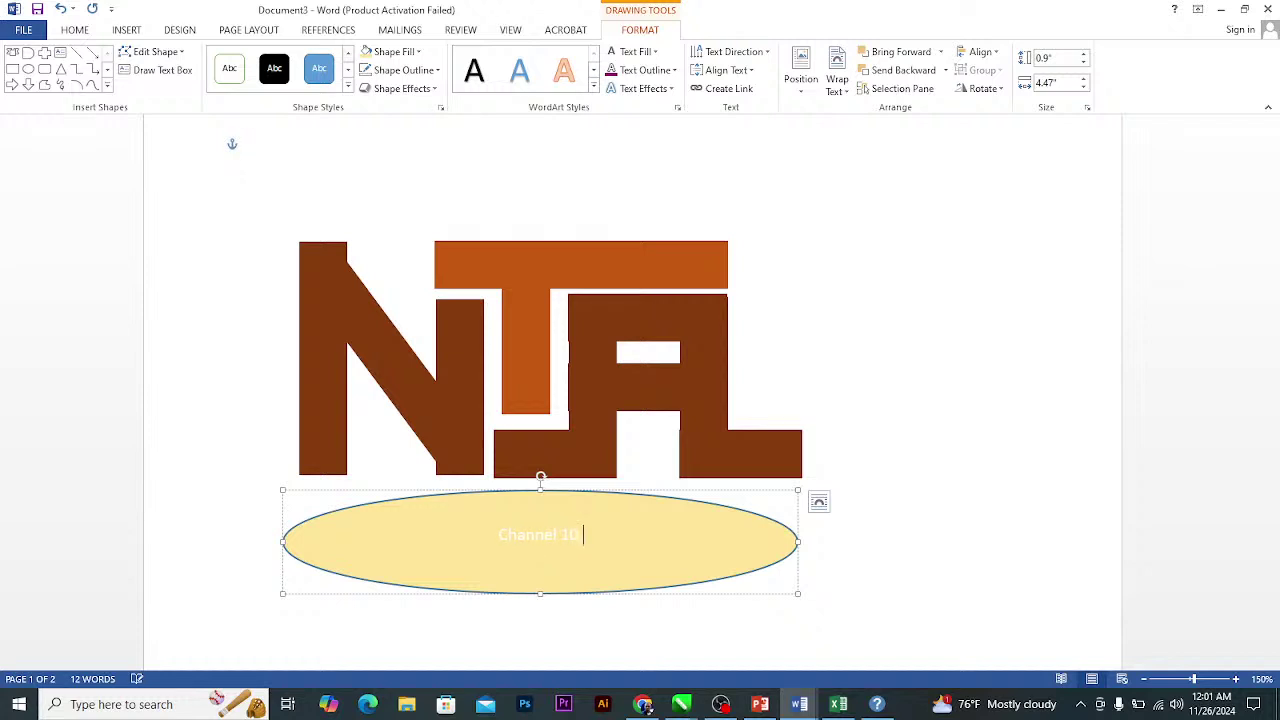
{"action": "key", "text": "BackSpace"}
{"action": "type", "text": ","}
{"action": "key", "text": "Return"}
{"action": "type", "text": "The Station with a Mission"}
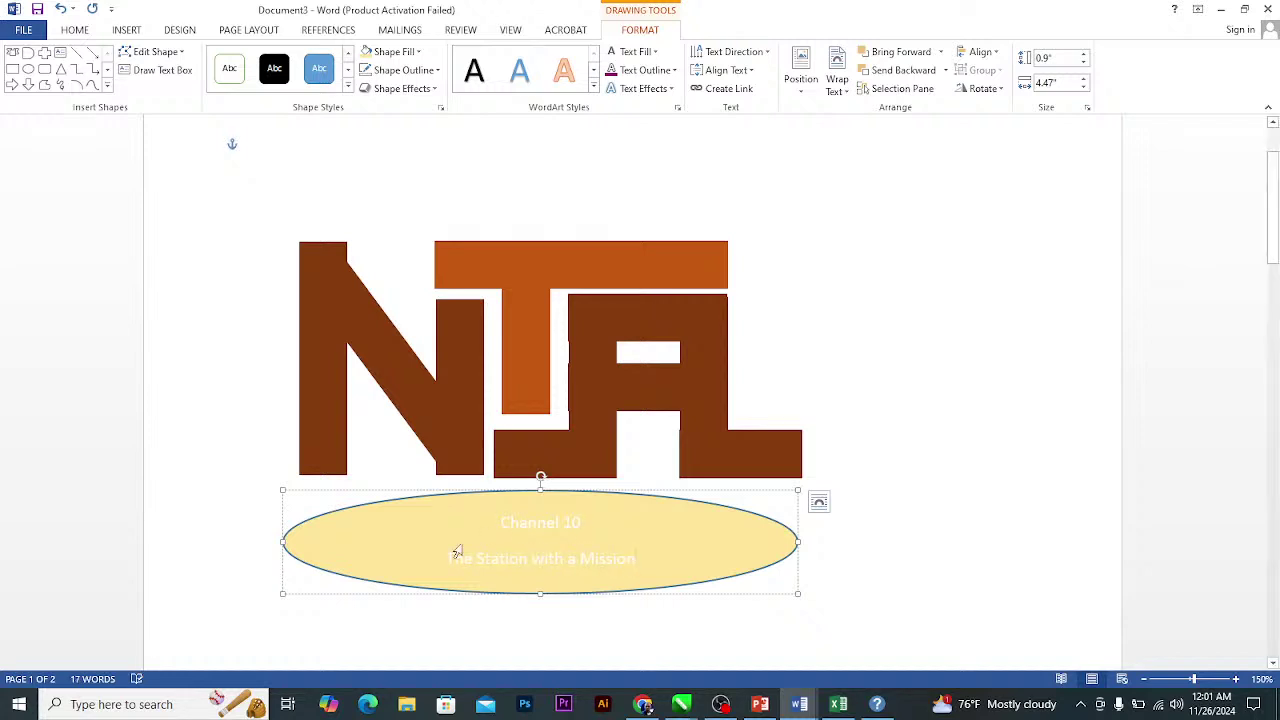
Enlarge the "Channel 10" line in the oval by several font sizes.
{"action": "left_click_drag", "start_coordinate": [587, 522], "coordinate": [500, 523]}
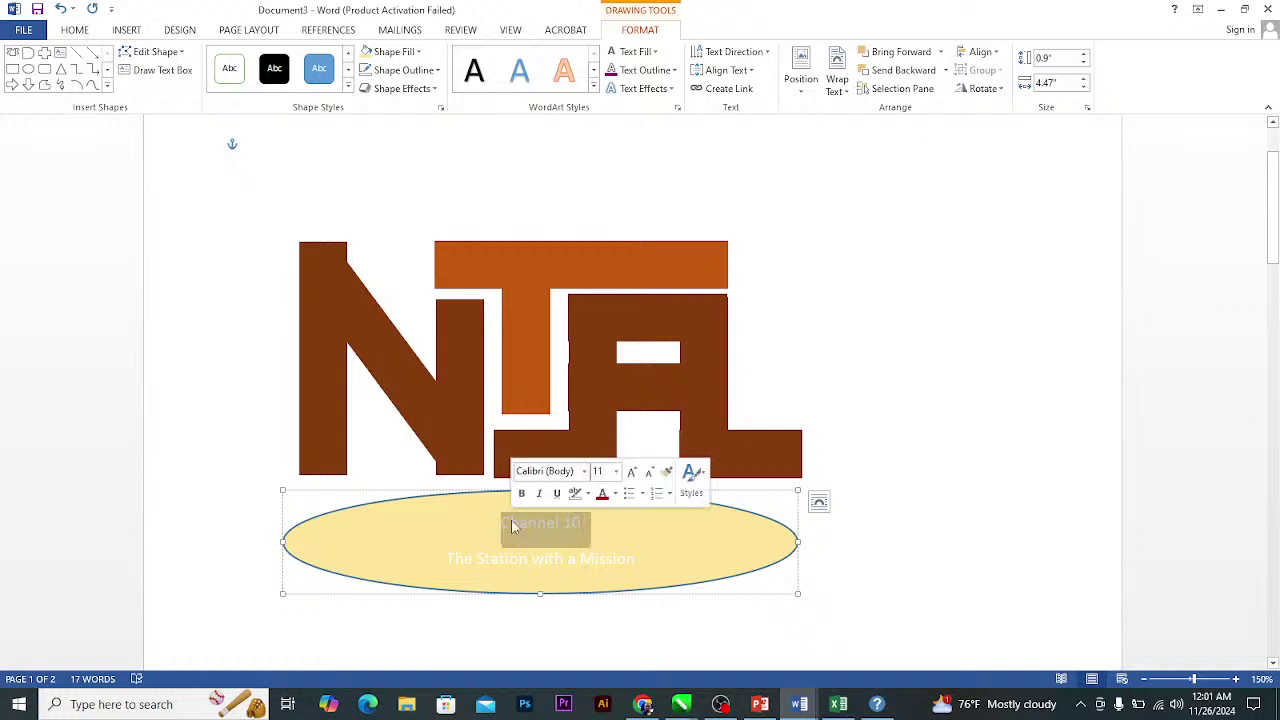
{"action": "key", "text": "ctrl+shift+period"}
{"action": "key", "text": "ctrl+shift+period"}
{"action": "key", "text": "ctrl+shift+period"}
{"action": "key", "text": "ctrl+shift+period"}
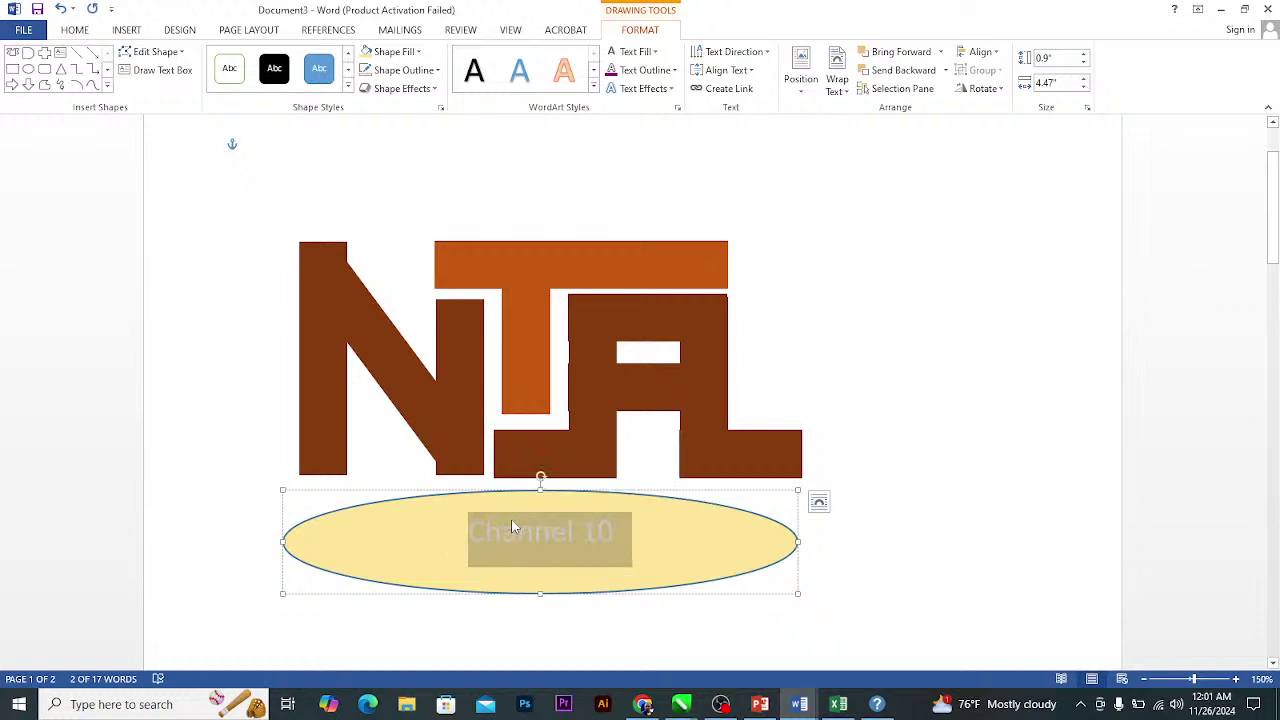
Apply the No Spacing style to both text lines in the oval and centre them.
{"action": "key", "text": "ctrl+a"}
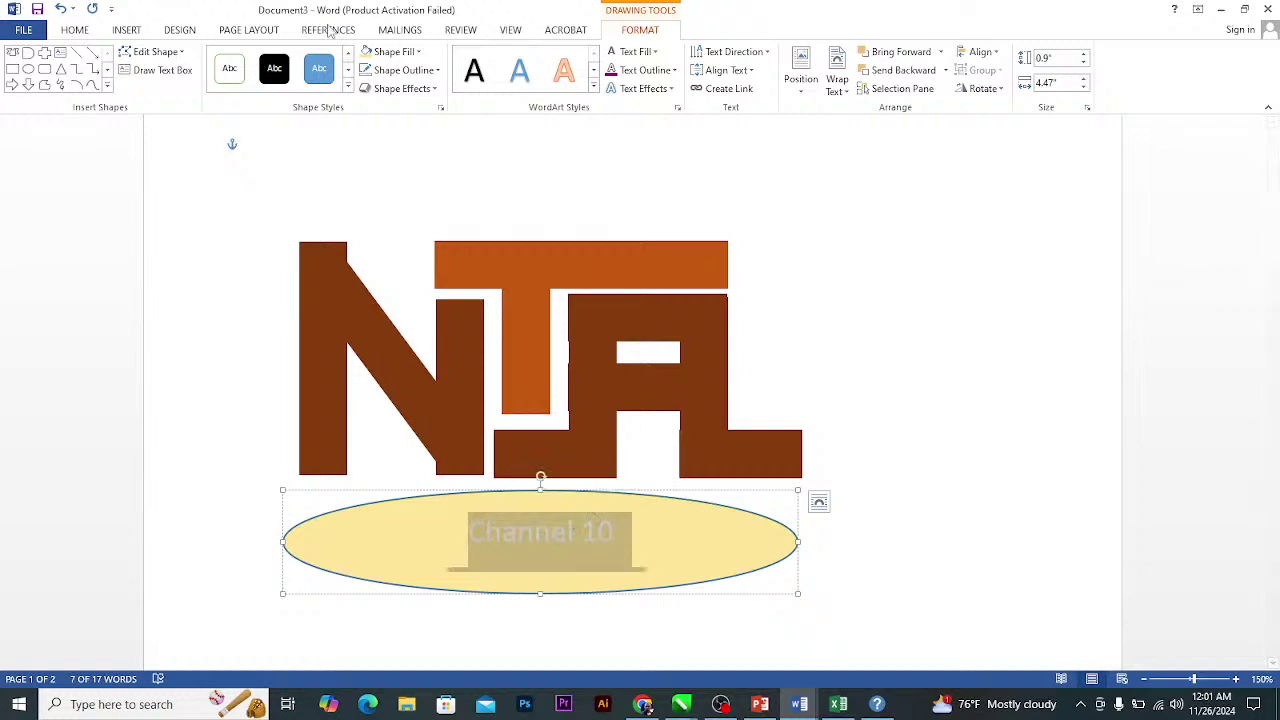
{"action": "left_click", "coordinate": [135, 31]}
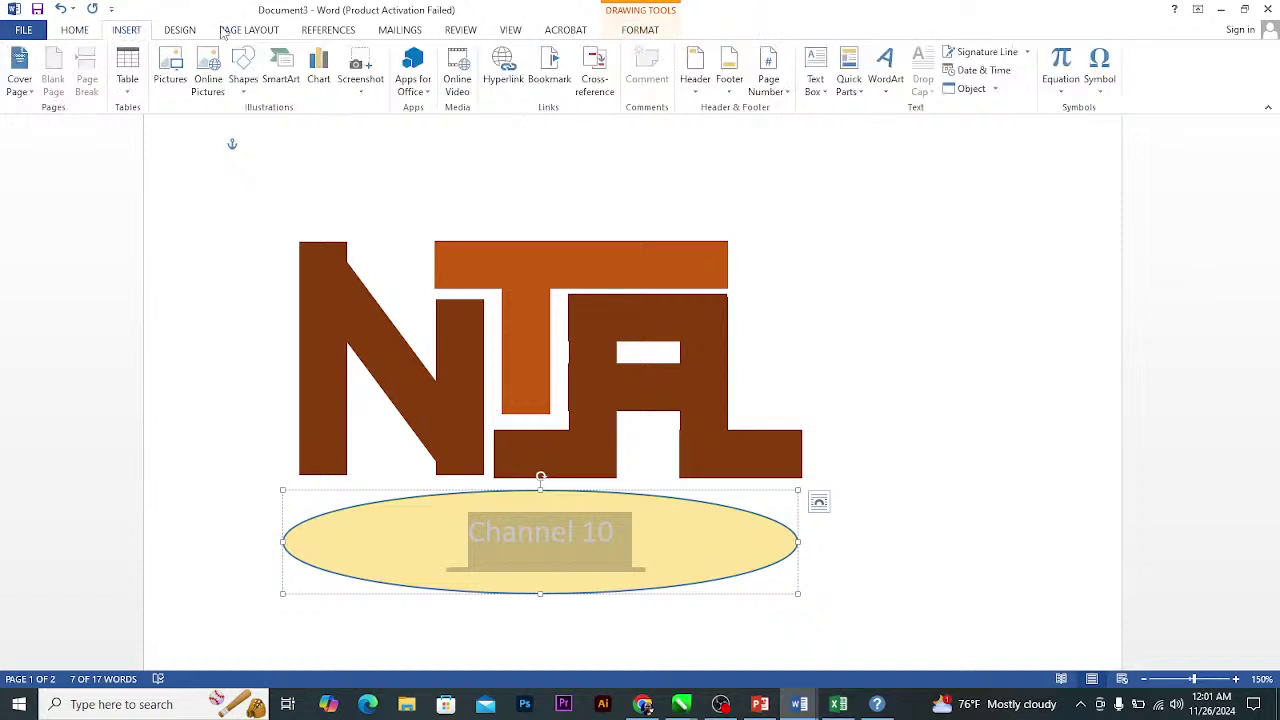
{"action": "left_click", "coordinate": [80, 31]}
{"action": "left_click", "coordinate": [612, 75]}
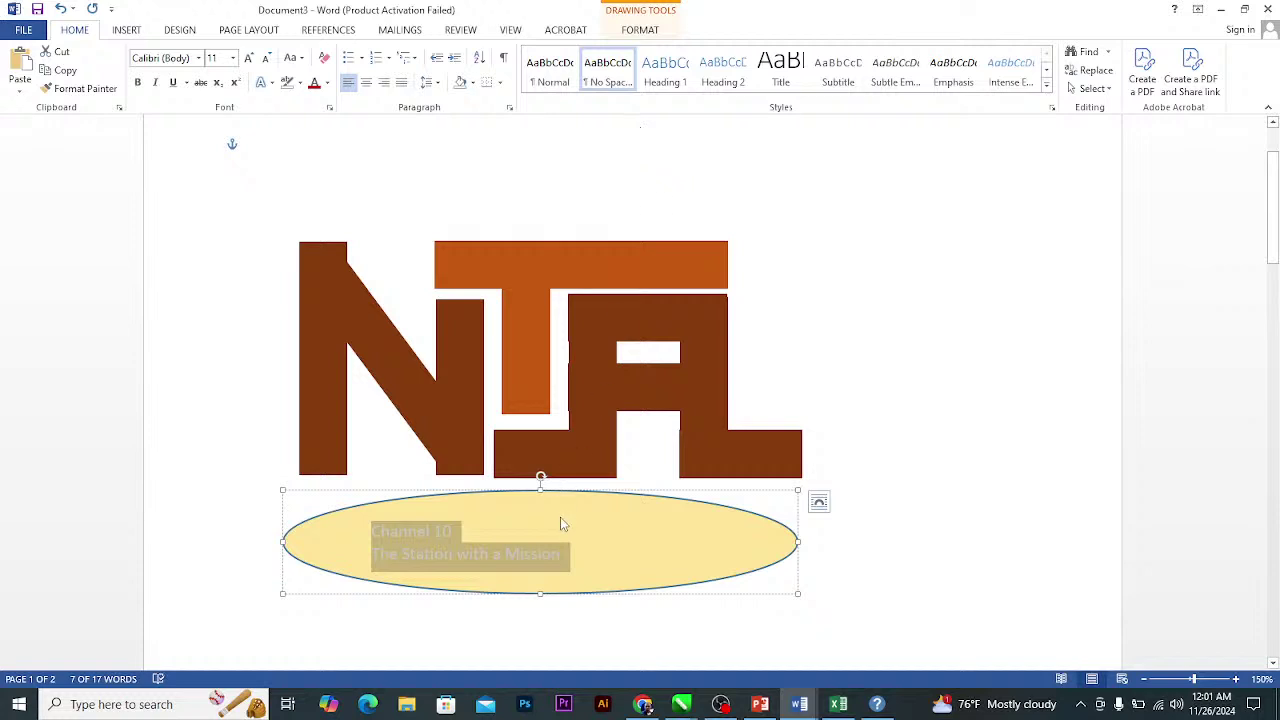
{"action": "key", "text": "ctrl+e"}
Increase the font size of the "Channel 10" line to 20.
{"action": "left_click_drag", "start_coordinate": [596, 538], "coordinate": [516, 525]}
{"action": "key", "text": "ctrl+shift+period"}
{"action": "key", "text": "ctrl+shift+period"}
{"action": "key", "text": "ctrl+shift+period"}
{"action": "key", "text": "ctrl+shift+period"}
{"action": "key", "text": "ctrl+shift+period"}
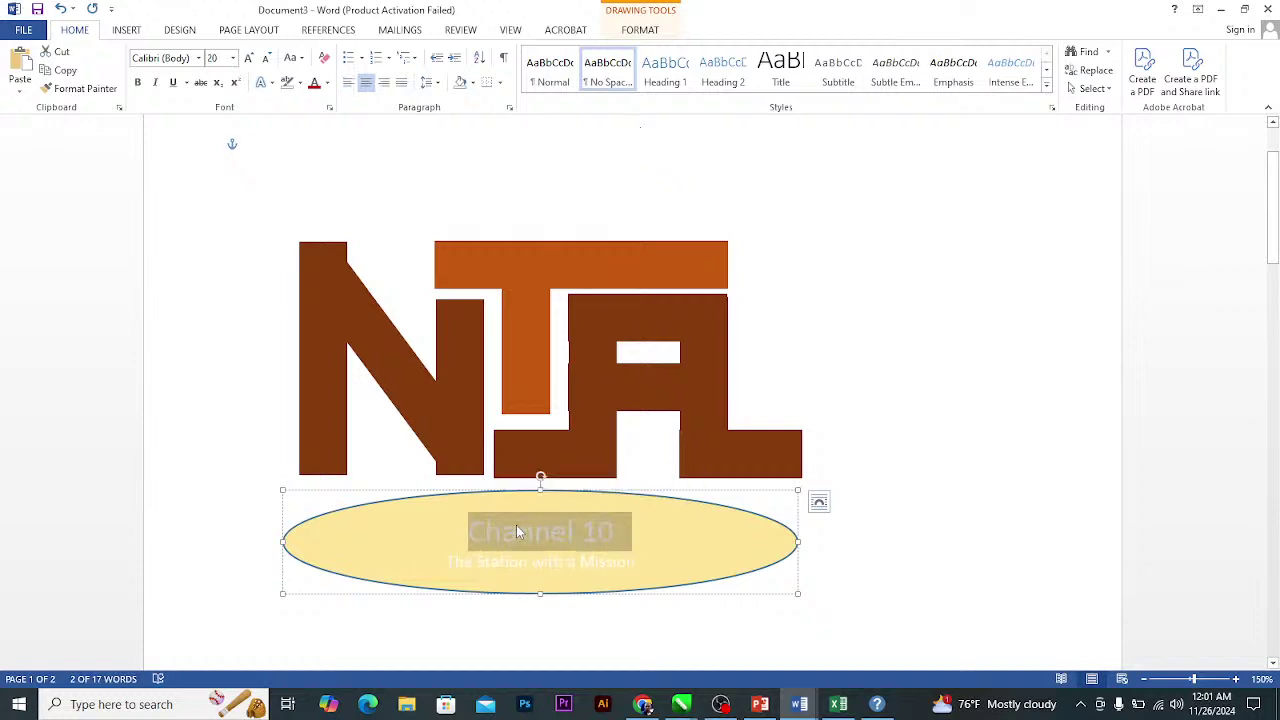
Colour both text lines in the oval with the black theme font colour.
{"action": "key", "text": "ctrl+a"}
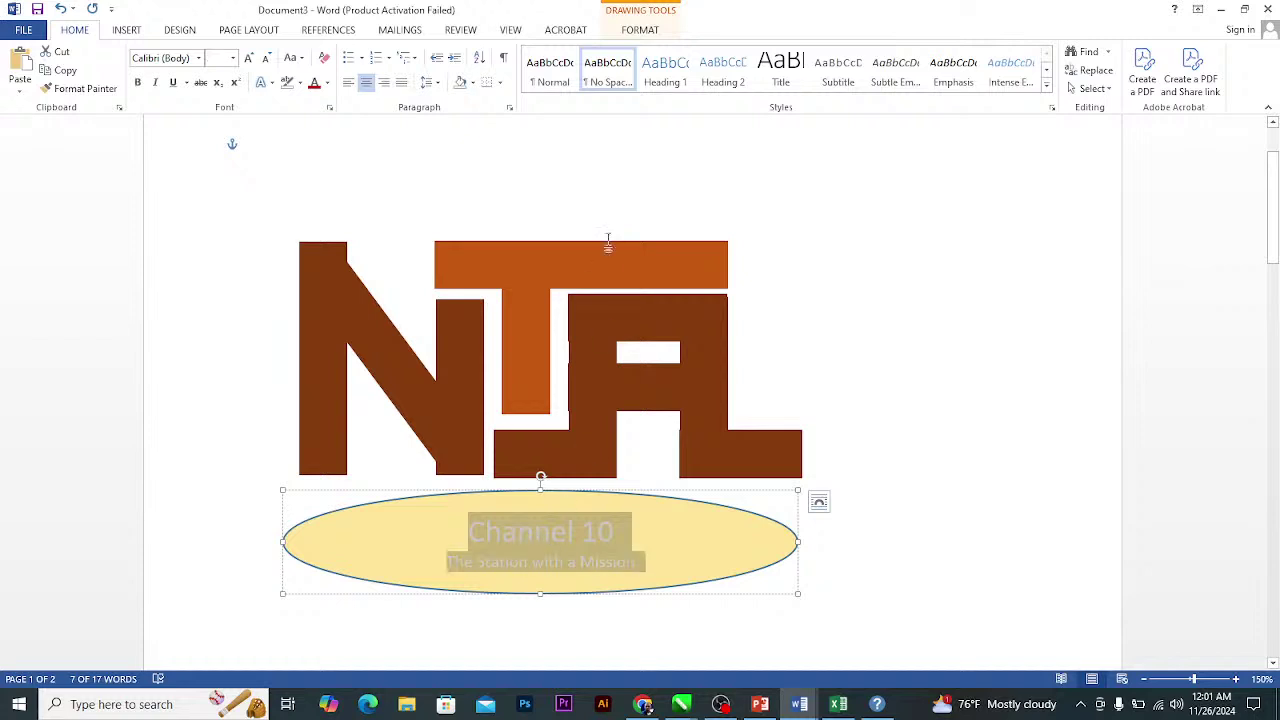
{"action": "left_click", "coordinate": [314, 83]}
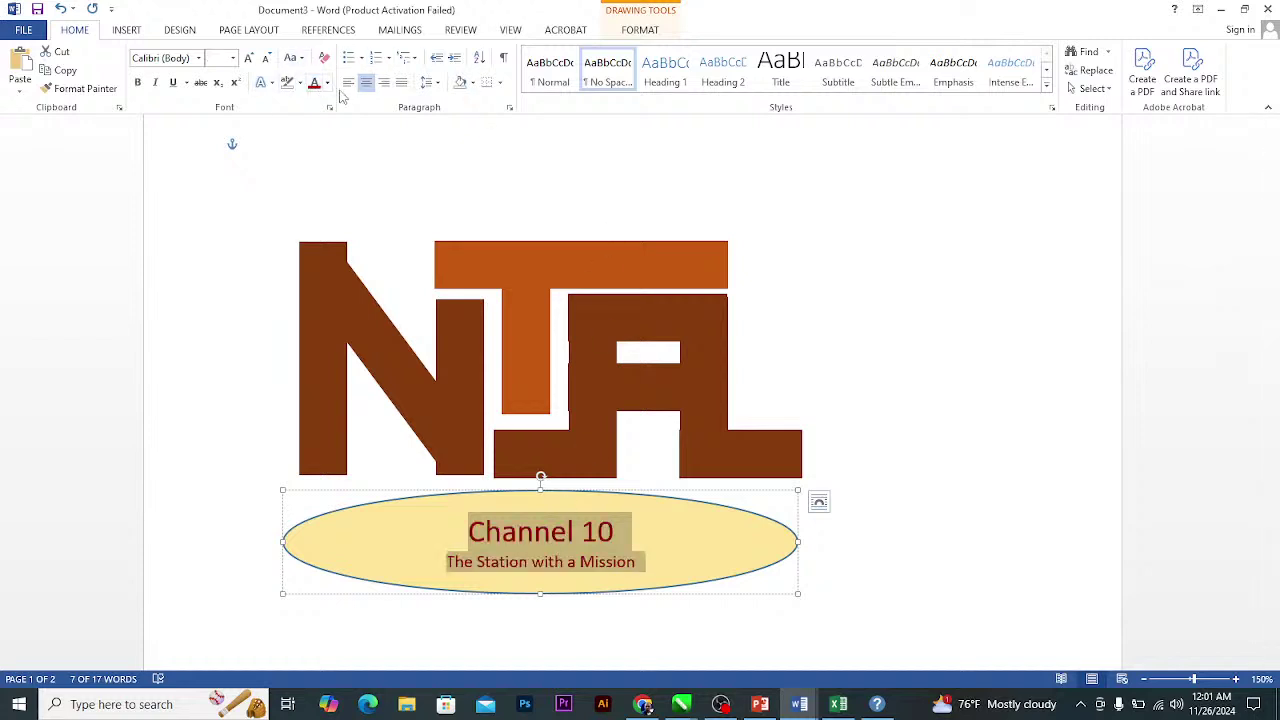
{"action": "left_click", "coordinate": [327, 83]}
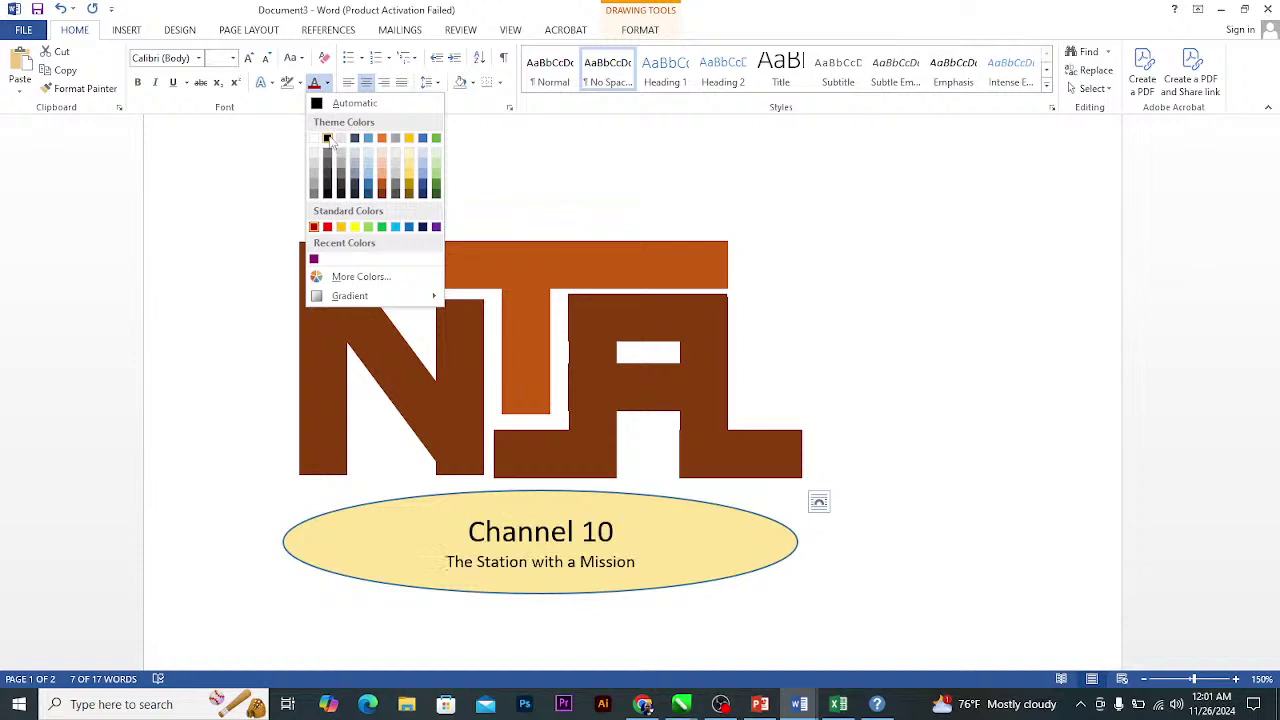
{"action": "left_click", "coordinate": [327, 138]}
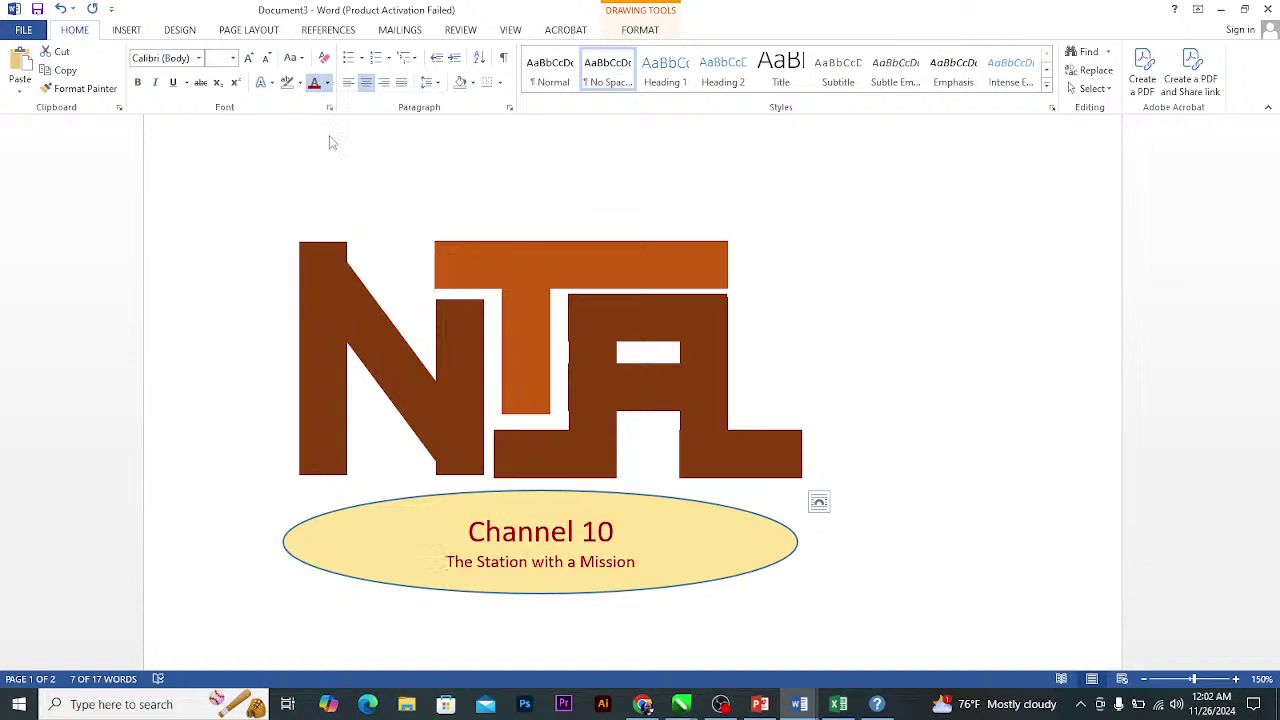
Change the font of both text lines in the oval to 53.
{"action": "left_click", "coordinate": [199, 58]}
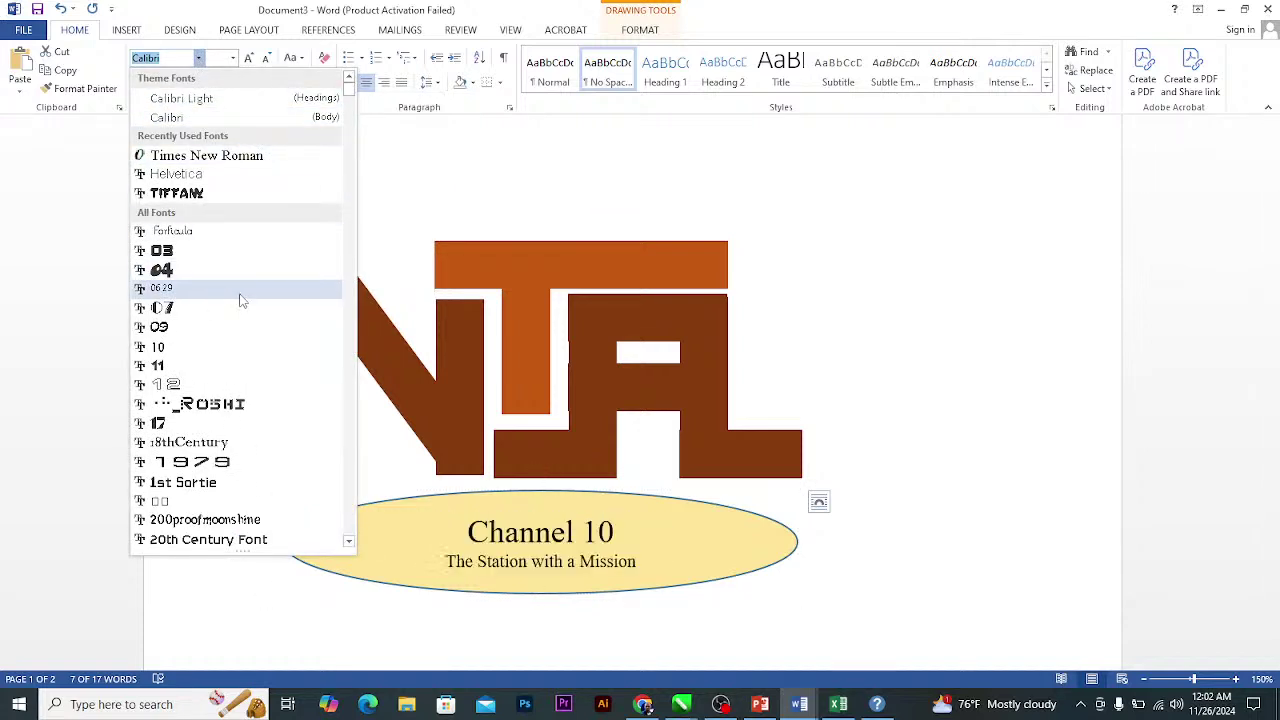
{"action": "scroll", "coordinate": [249, 368], "scroll_direction": "down", "scroll_amount": 4}
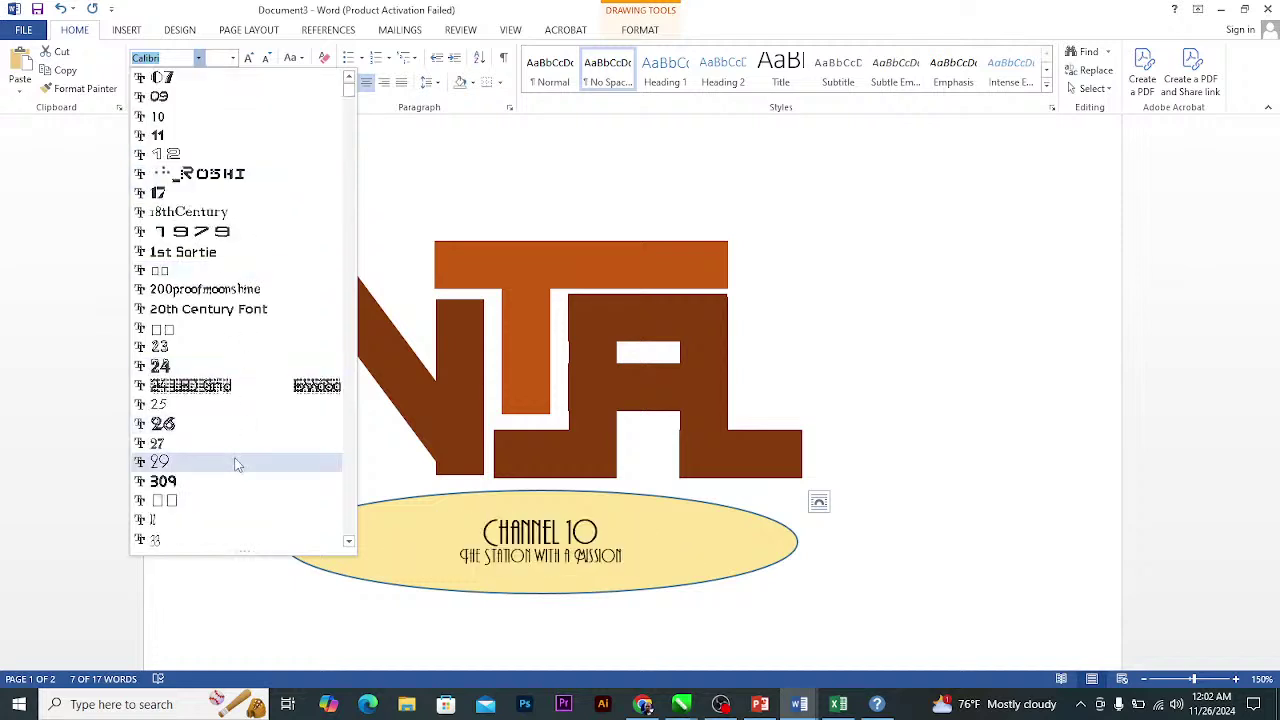
{"action": "scroll", "coordinate": [237, 463], "scroll_direction": "down", "scroll_amount": 2}
{"action": "scroll", "coordinate": [237, 463], "scroll_direction": "down", "scroll_amount": 6}
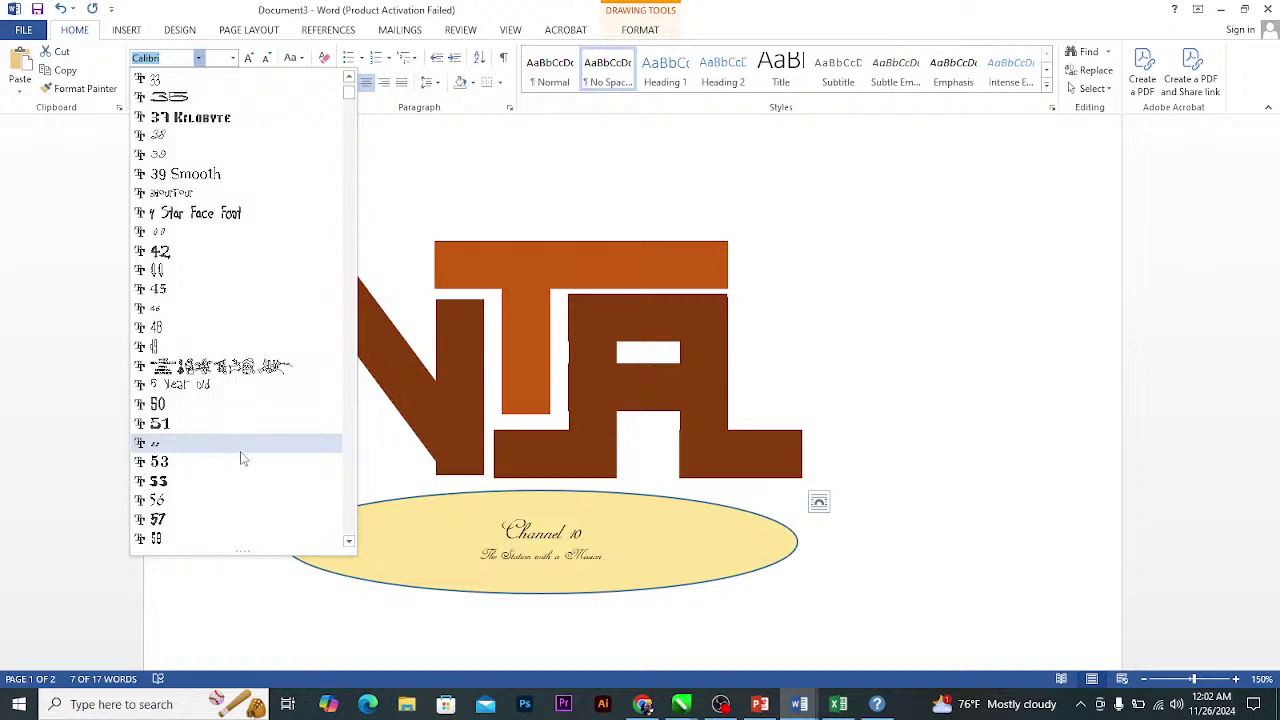
{"action": "left_click", "coordinate": [245, 462]}
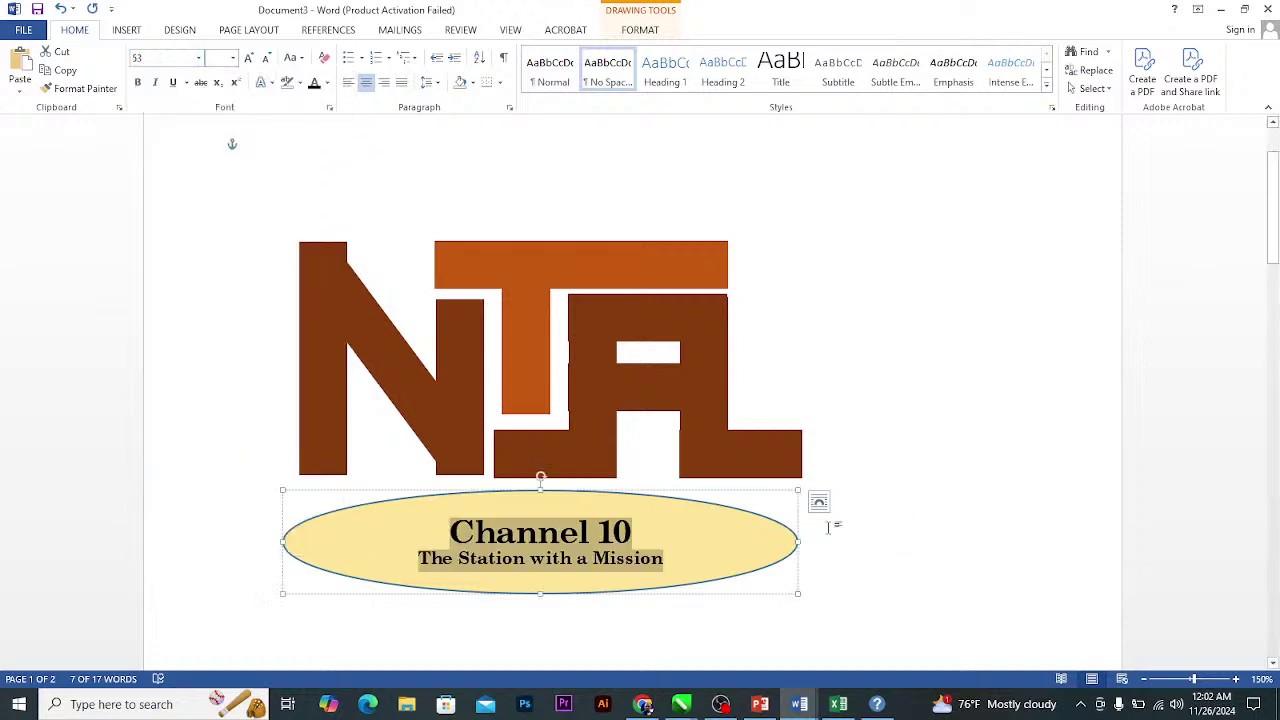
Enlarge both text lines in the oval by two font-size increments, and select the oval shape.
{"action": "key", "text": "ctrl+shift+period"}
{"action": "key", "text": "ctrl+shift+period"}
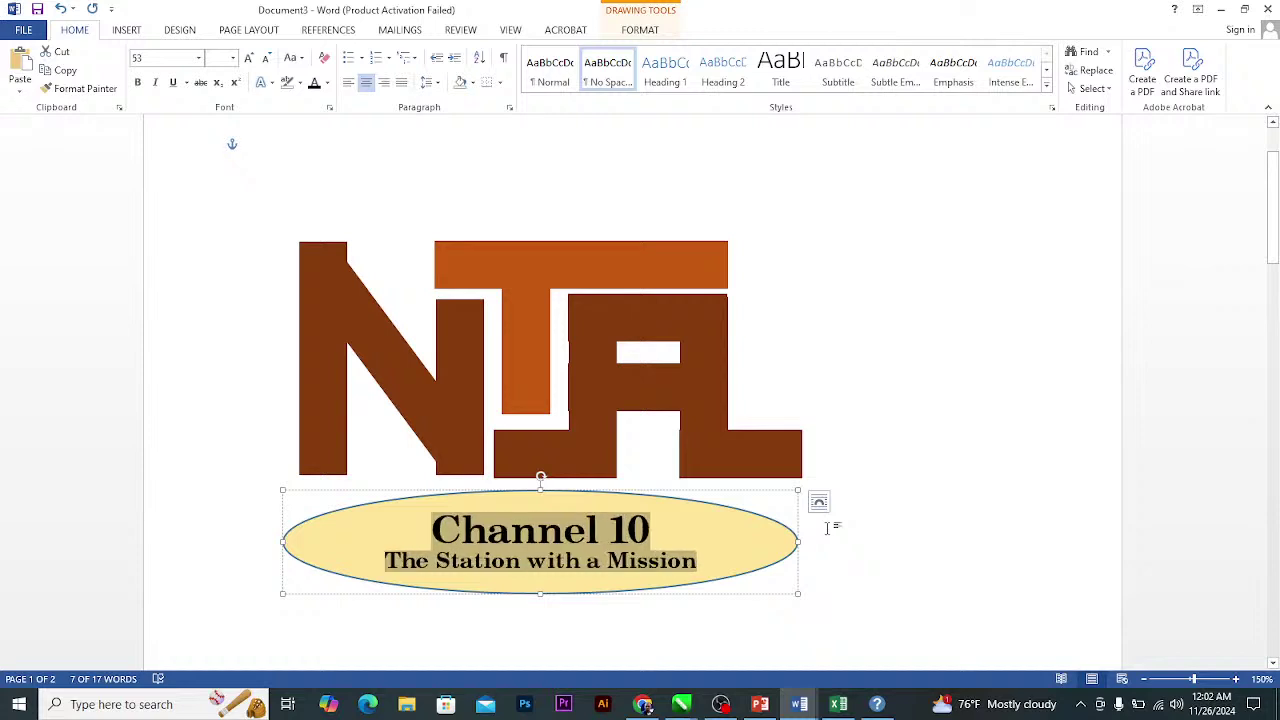
{"action": "key", "text": "ctrl+i"}
{"action": "key", "text": "ctrl+i"}
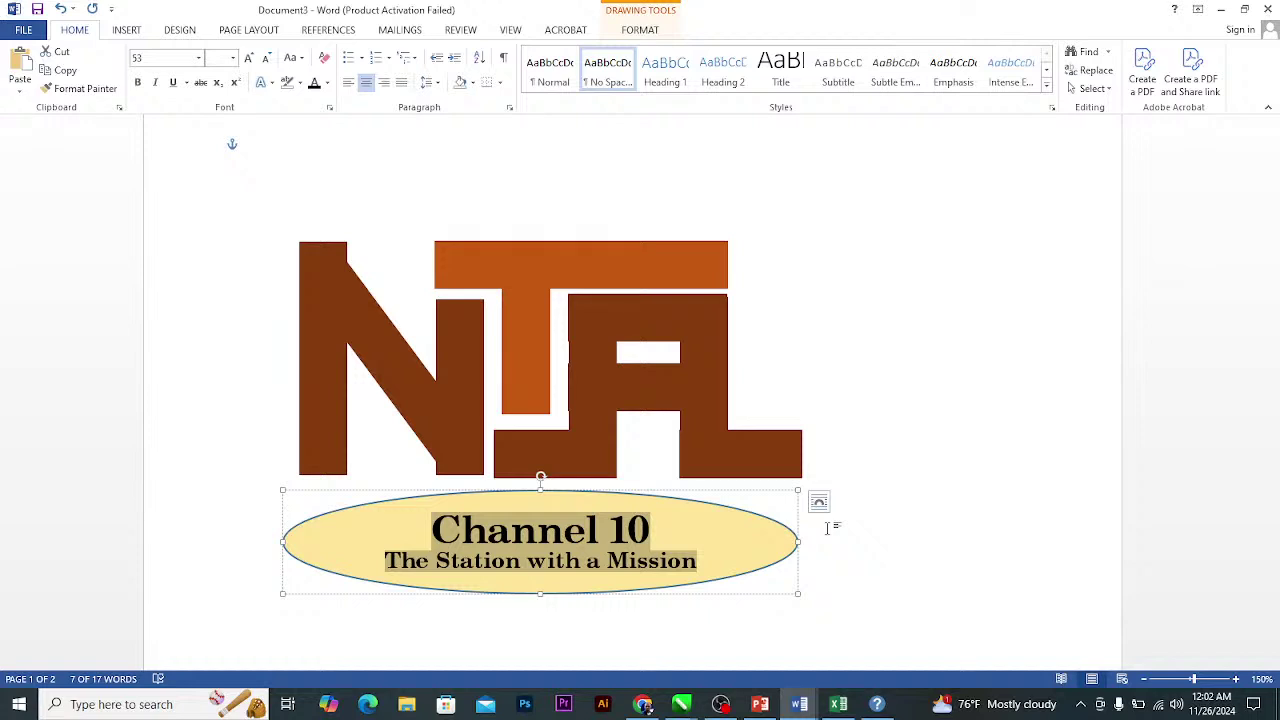
{"action": "left_click", "coordinate": [751, 457]}
{"action": "left_click", "coordinate": [750, 551]}
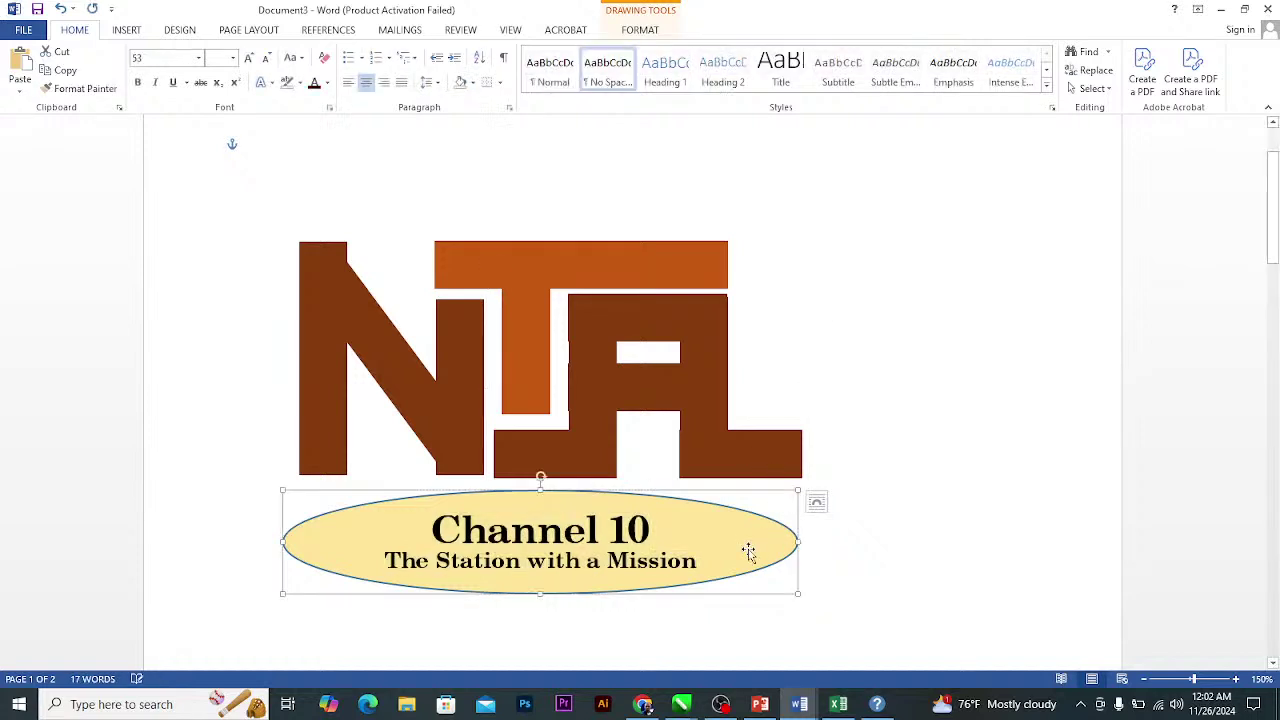